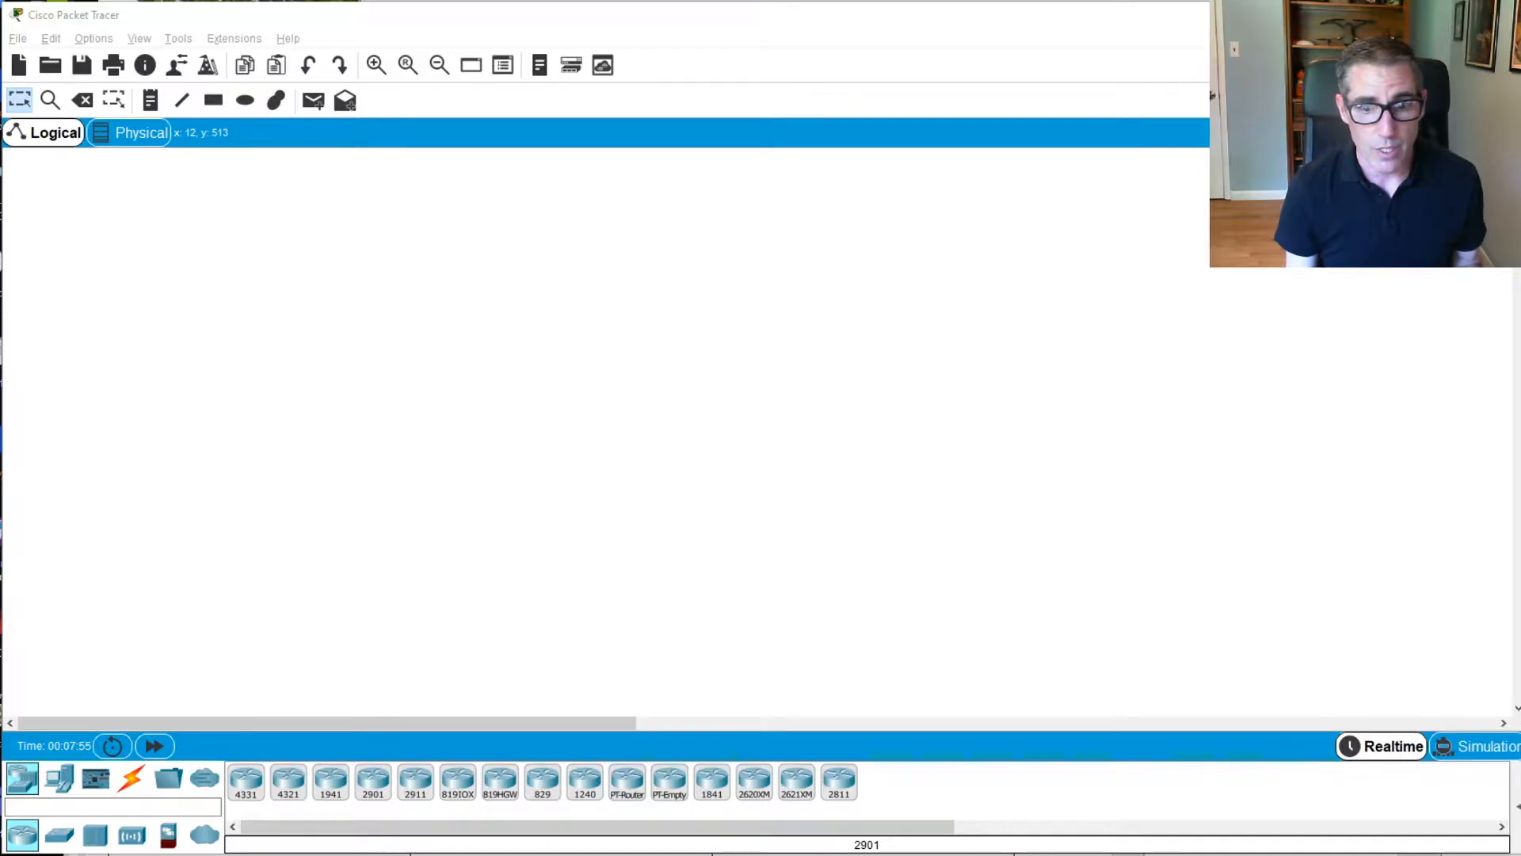
Switch to the DHCPv4 lab document in Word and read from the addressing table through the Part 1 subnetting requirements
key(alt+Tab)
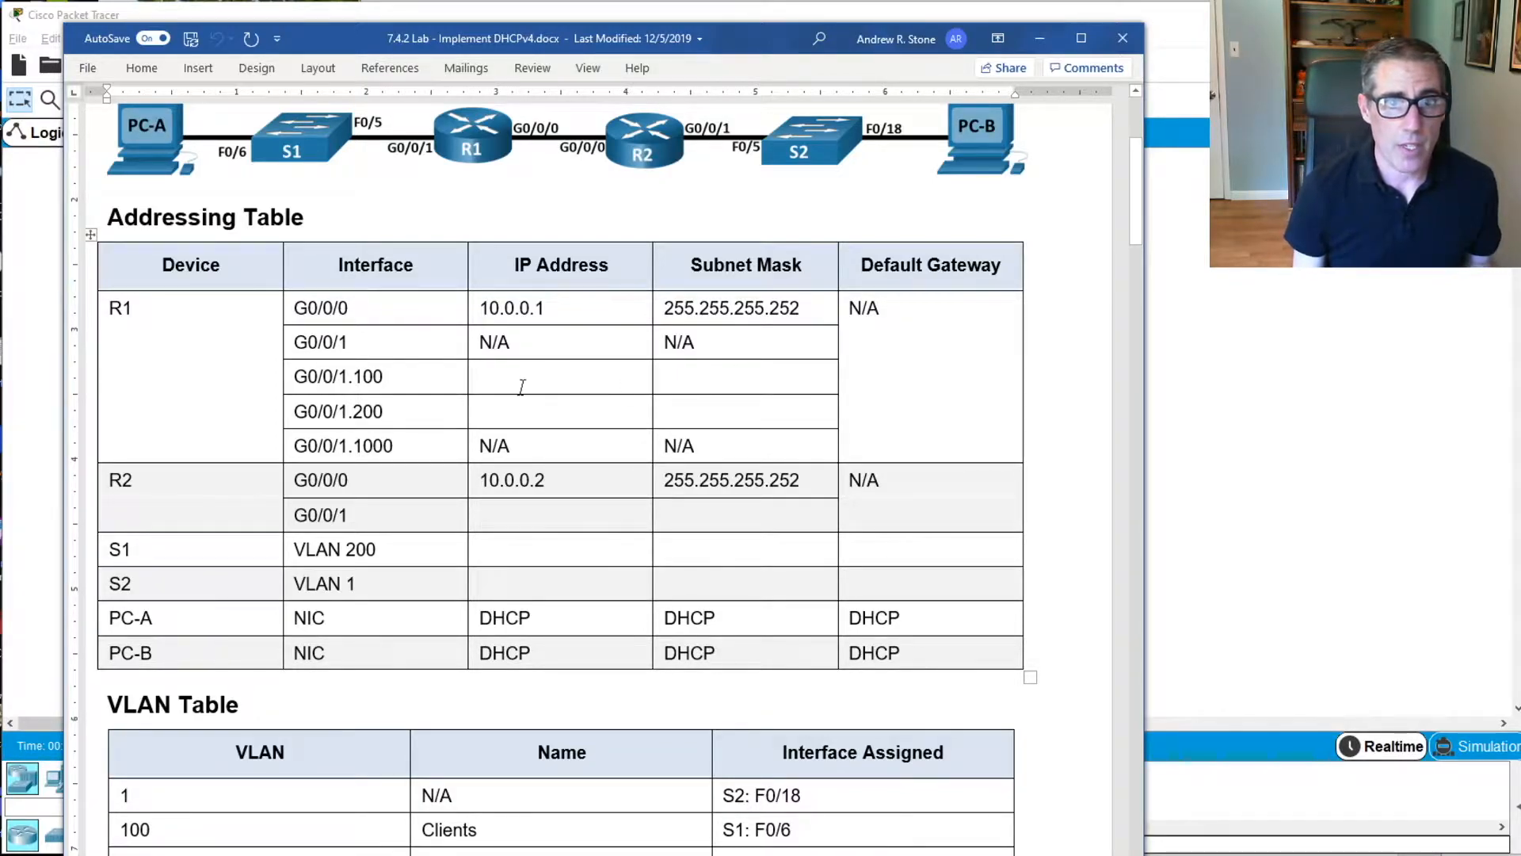
scroll(562, 356, down, 5)
scroll(566, 263, down, 9)
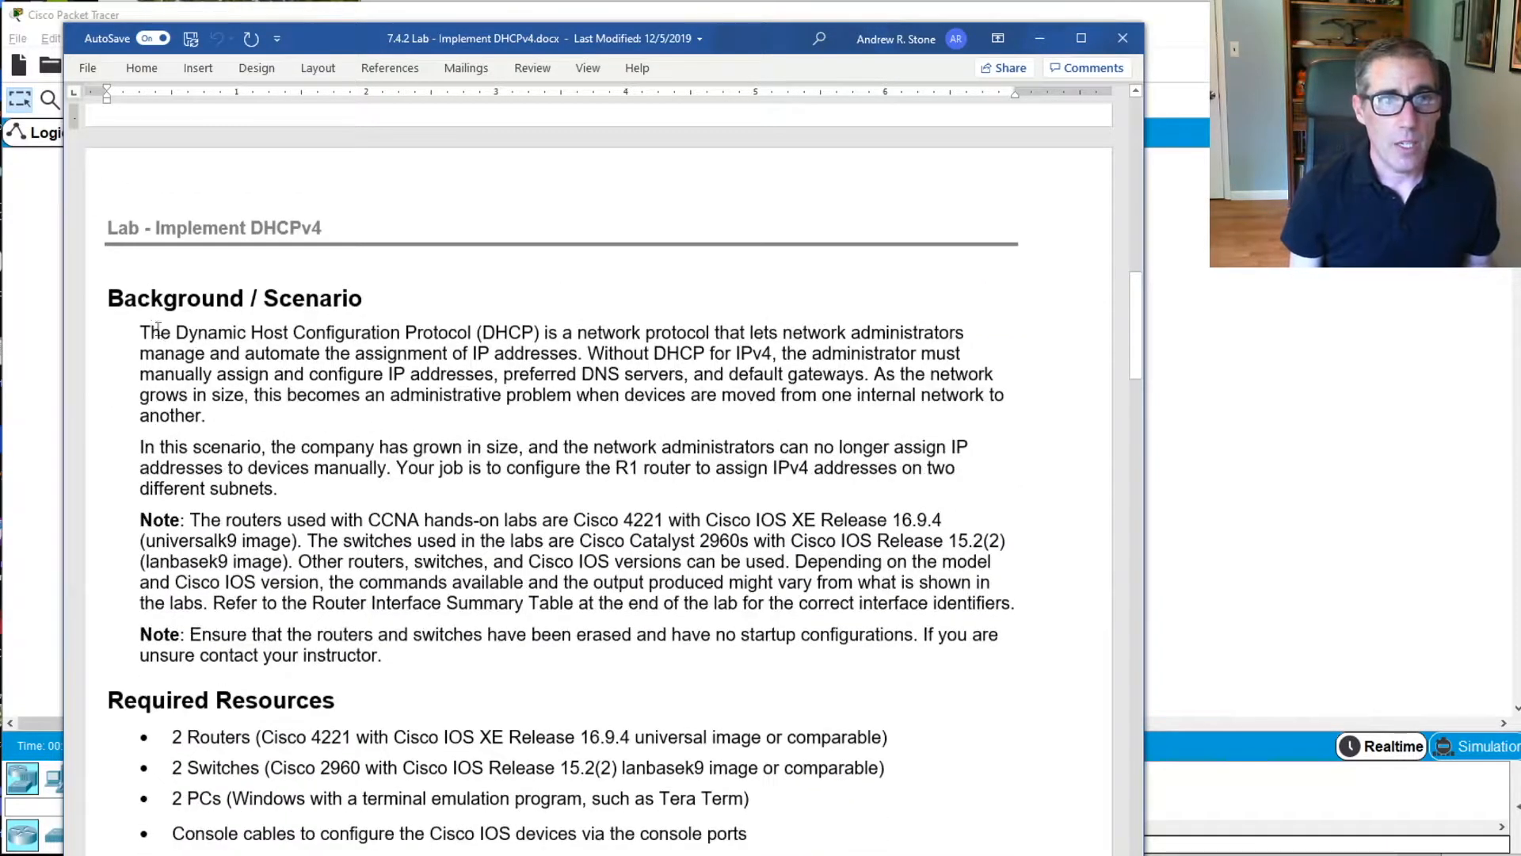
scroll(166, 321, down, 2)
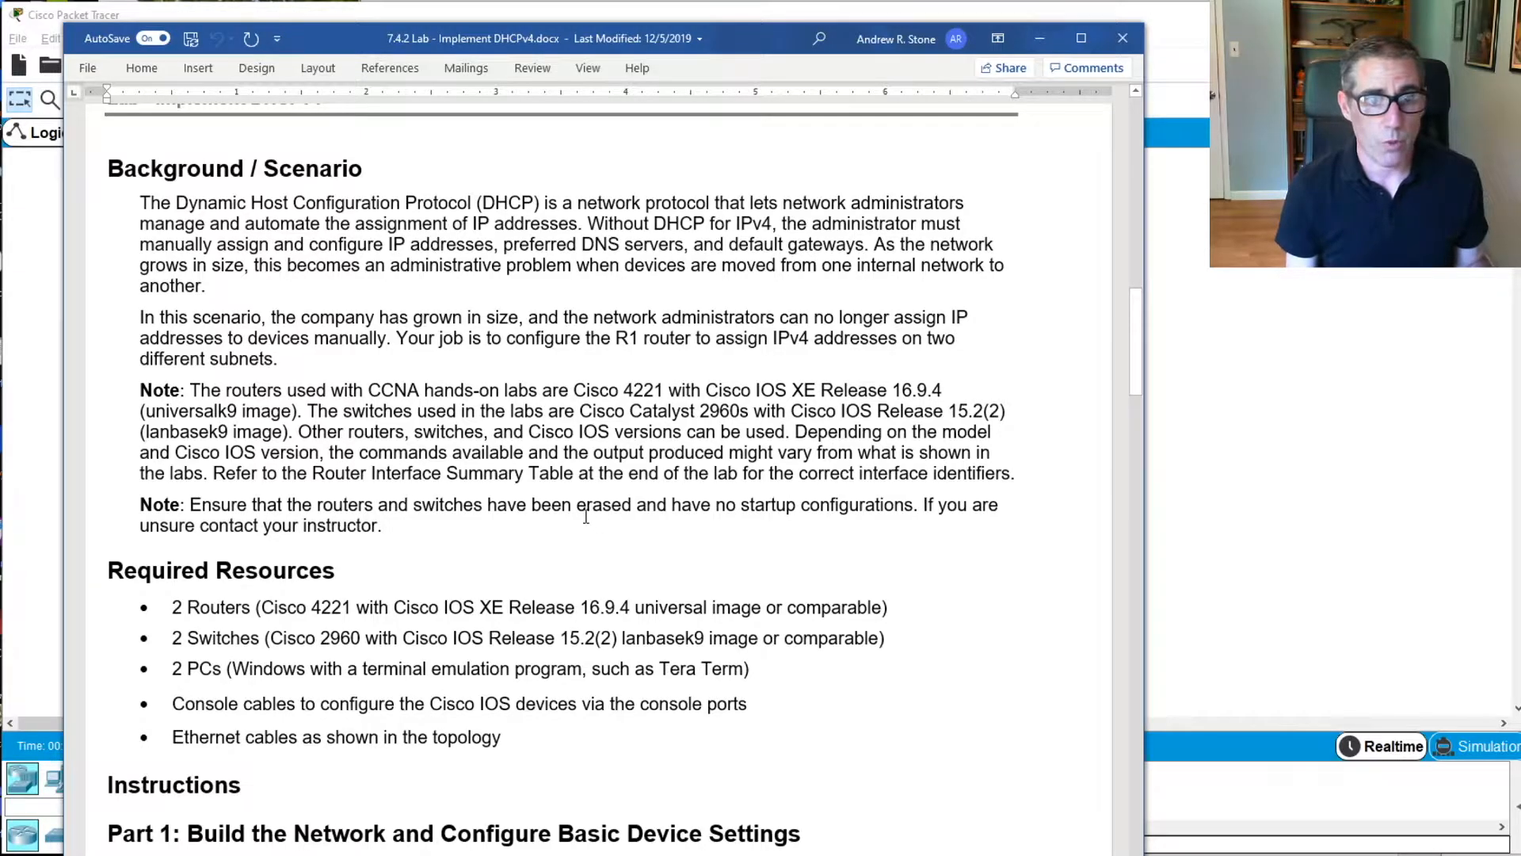
scroll(595, 523, down, 3)
scroll(688, 325, down, 3)
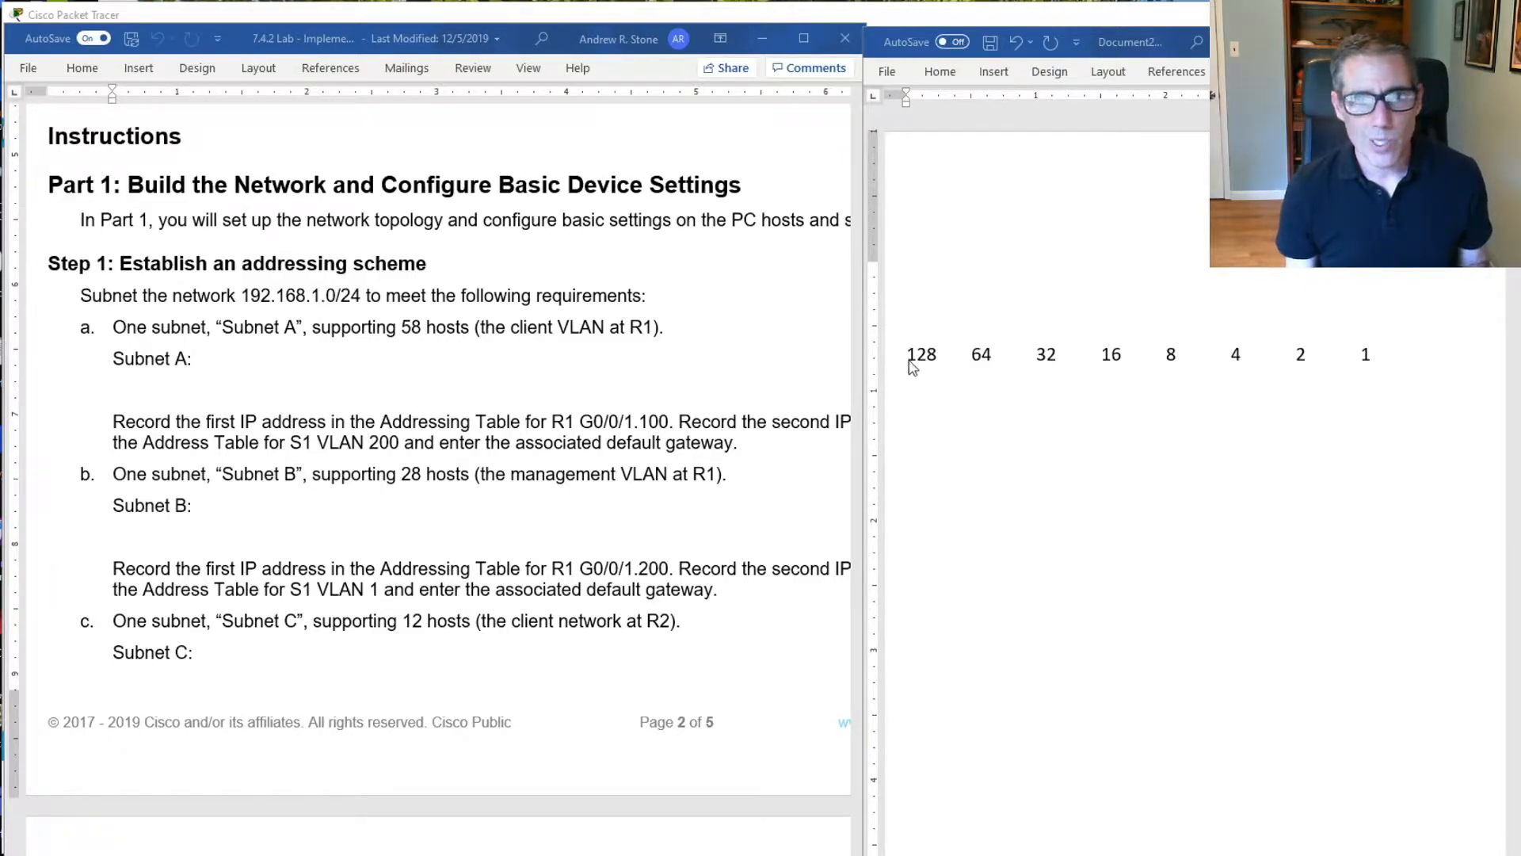
Insert a table of three columns and four rows a few lines below the binary place values in the notes document
click(935, 358)
click(933, 403)
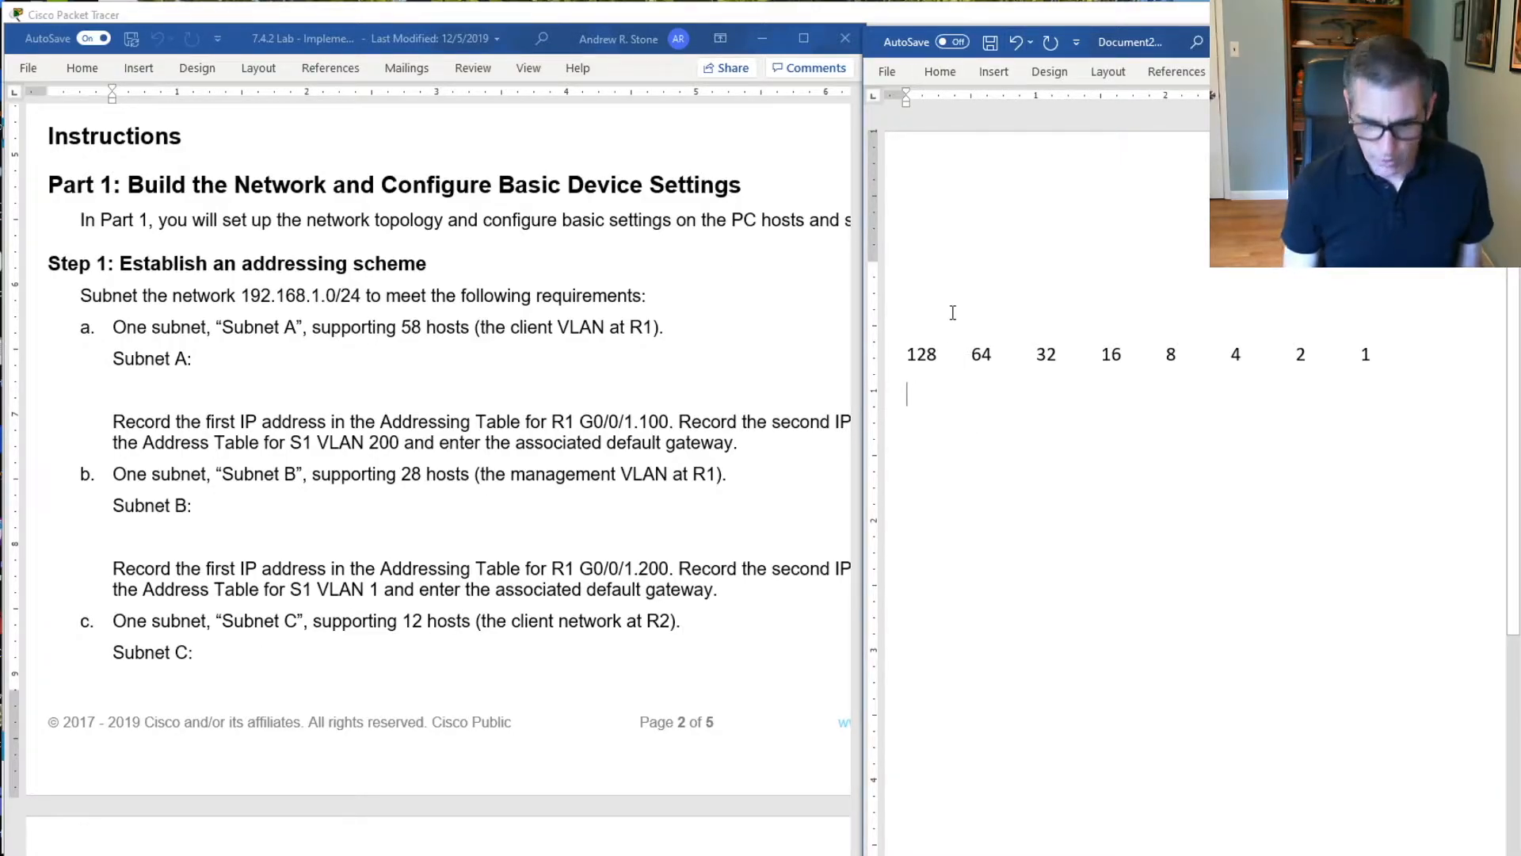
key(Return)
key(Return)
key(Return)
key(Return)
key(Return)
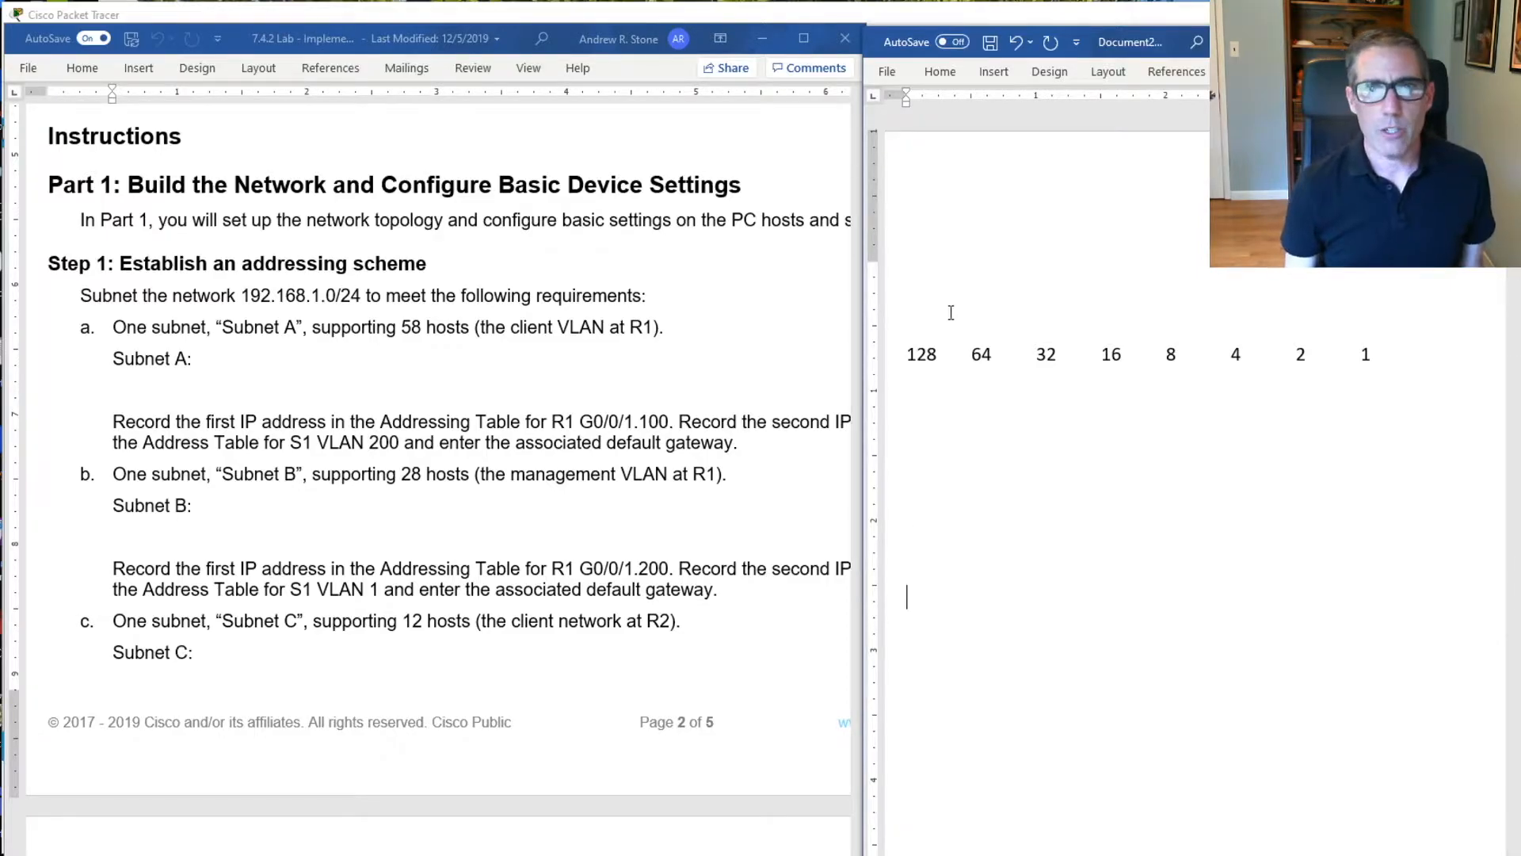
click(993, 71)
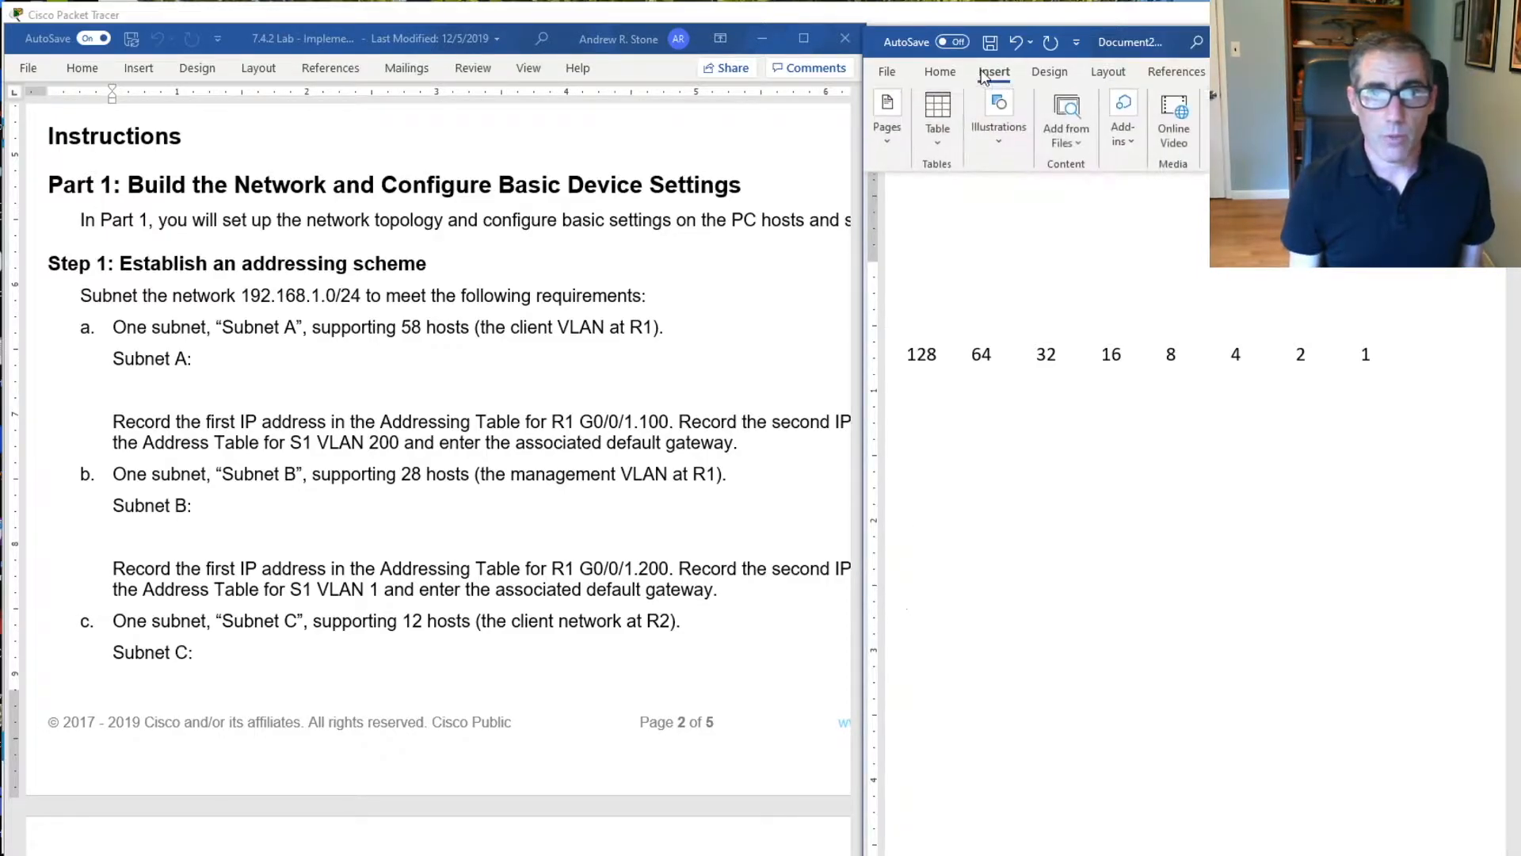
click(938, 116)
click(963, 245)
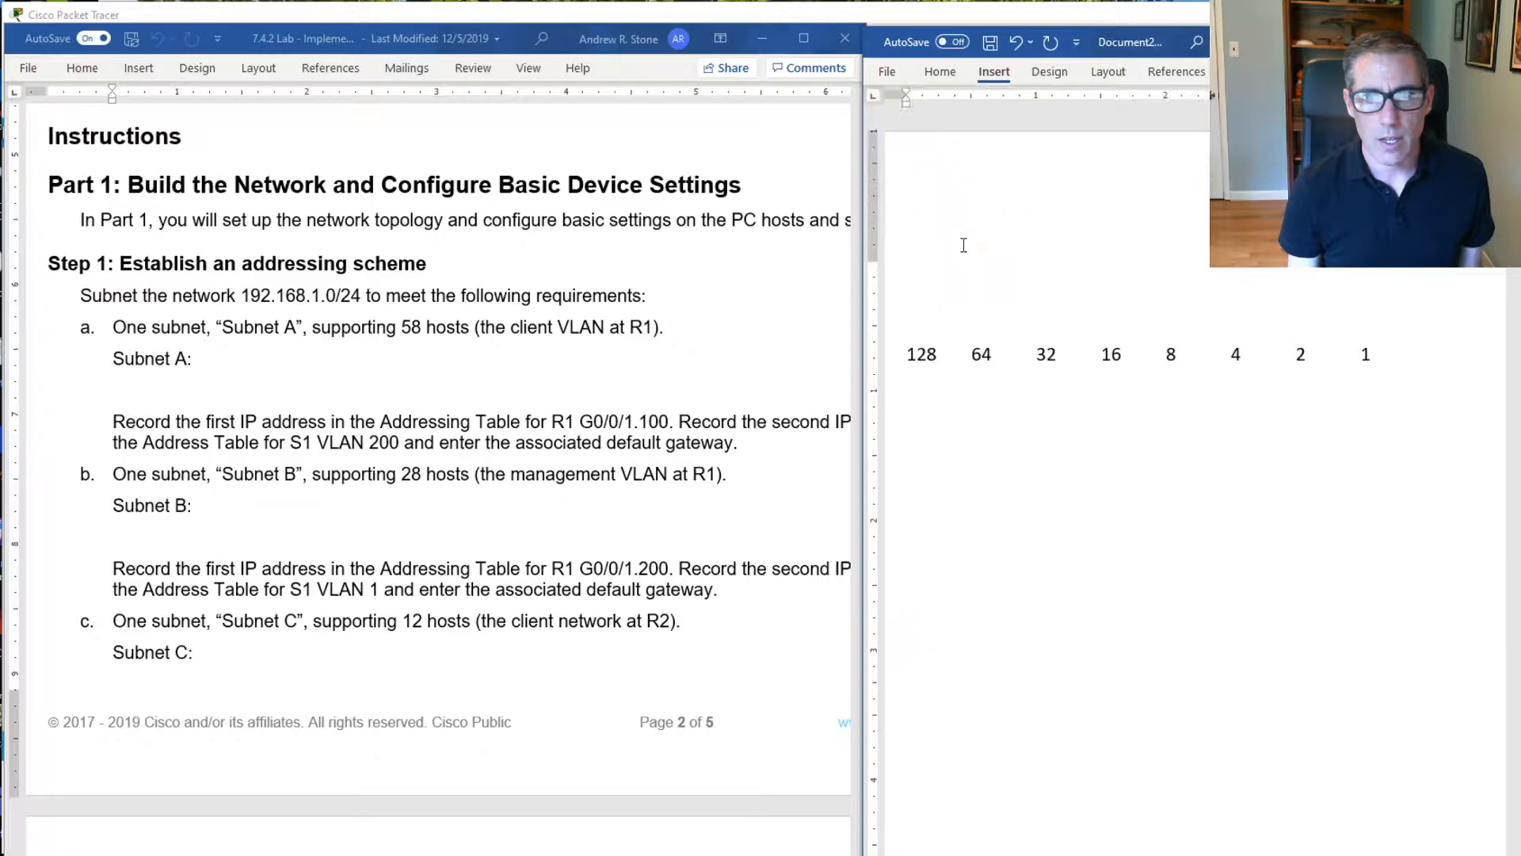
Label the first two rows of the table's first column "Subnet A" and "Subnet B"
text(Subnet A)
key(Tab)
click(1044, 624)
text(Subnet B)
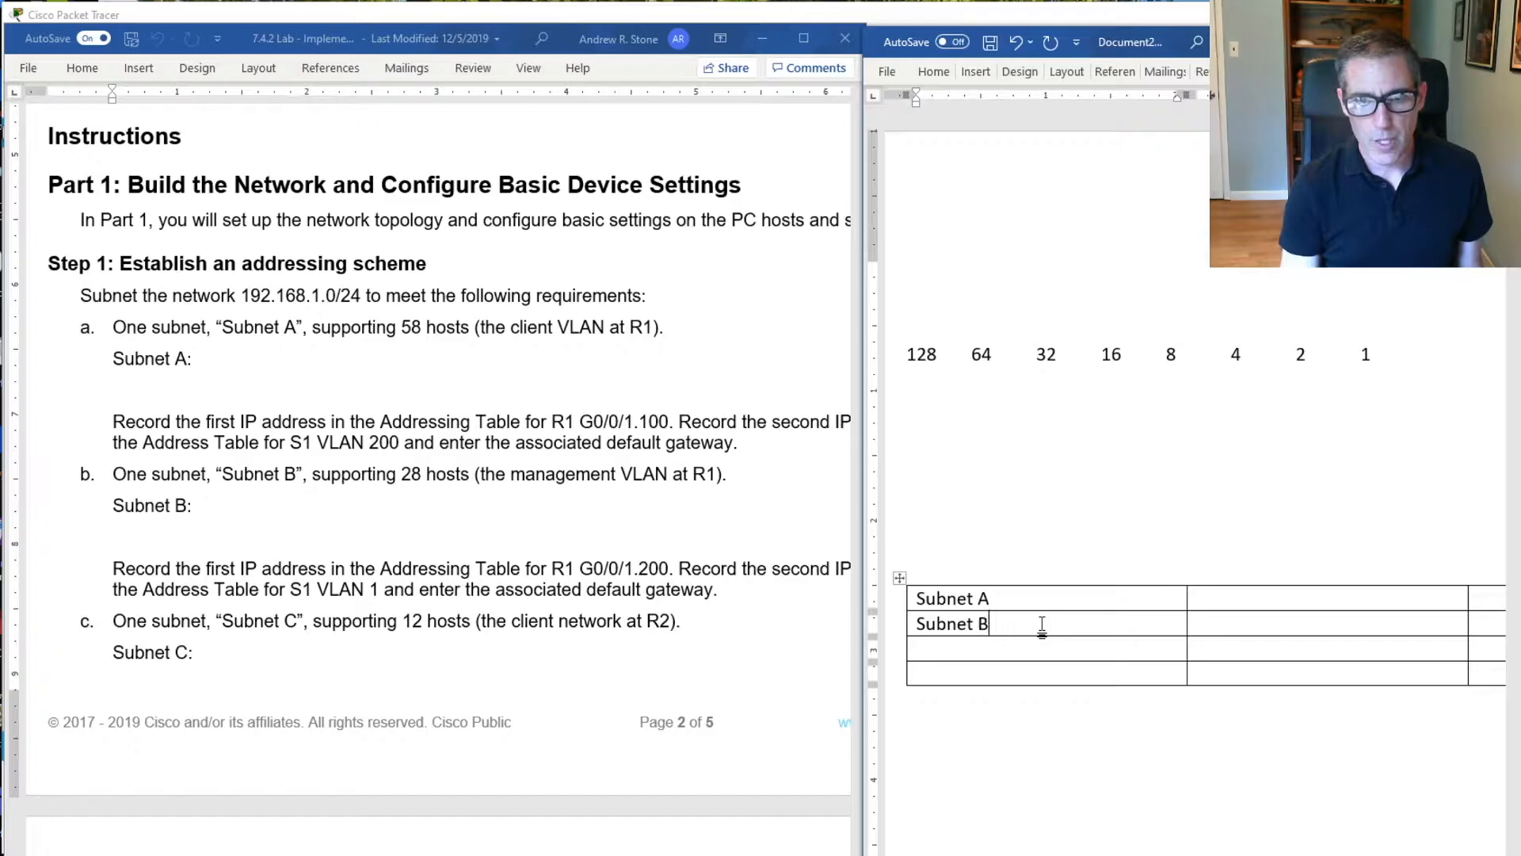
text(Sunbe)
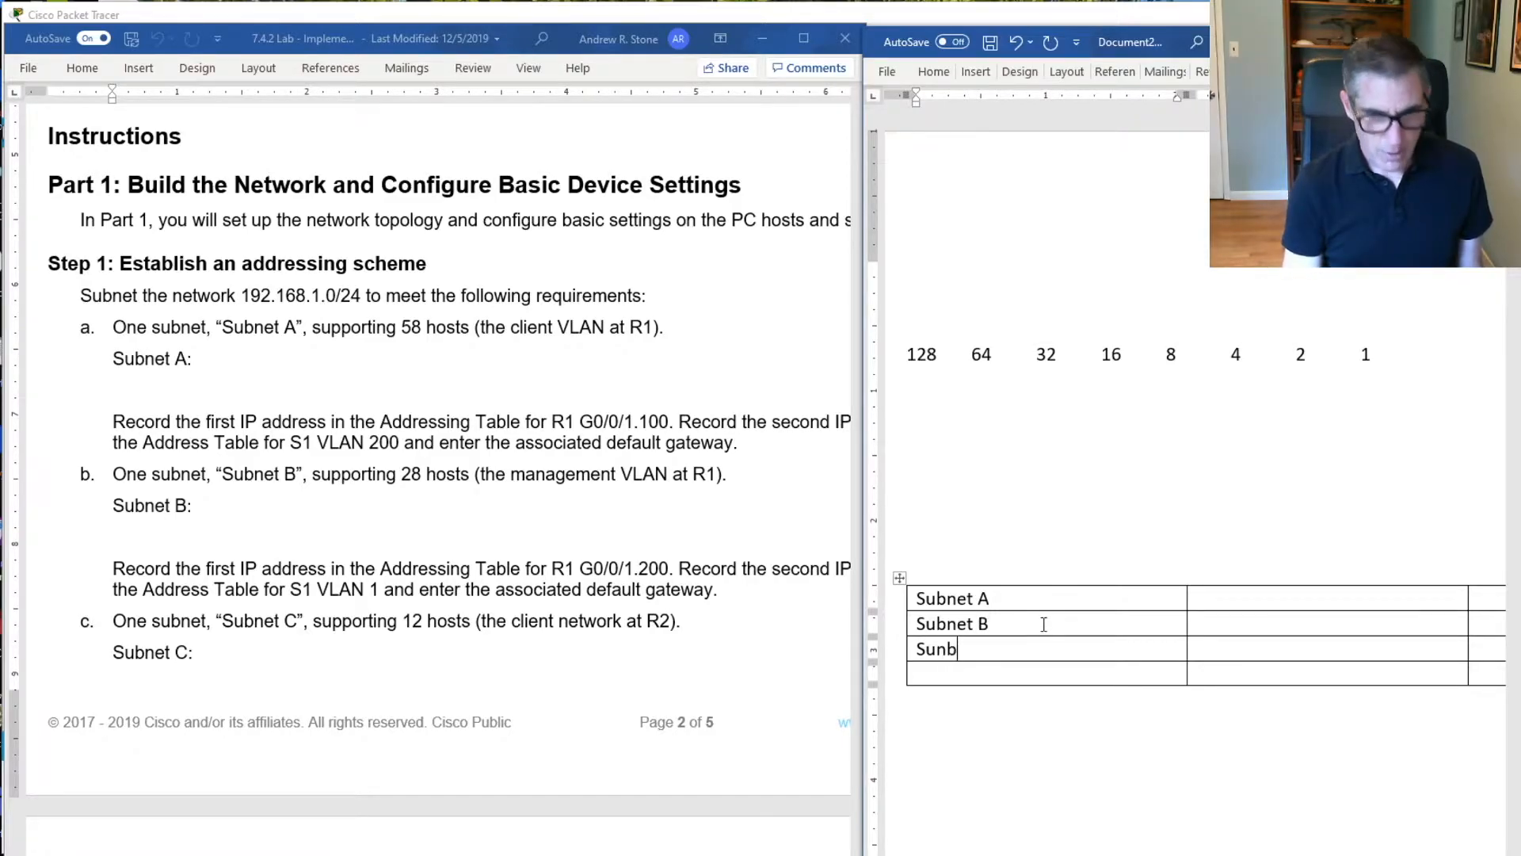
Label the third row of the table's first column "Subnet C"
key(BackSpace)
key(BackSpace)
key(BackSpace)
text(bnme)
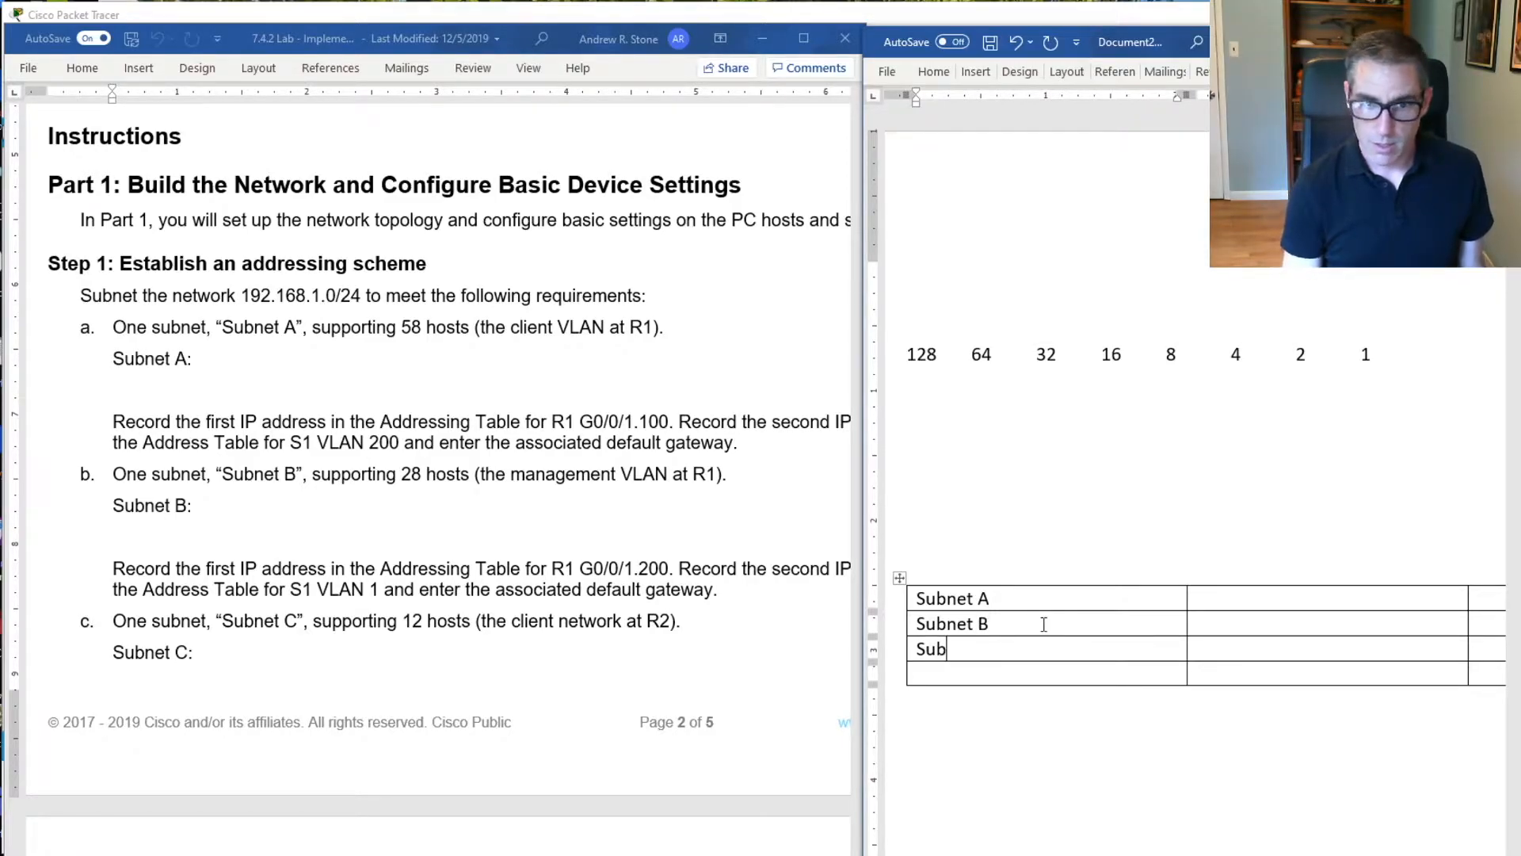
key(BackSpace)
key(BackSpace)
text(et C)
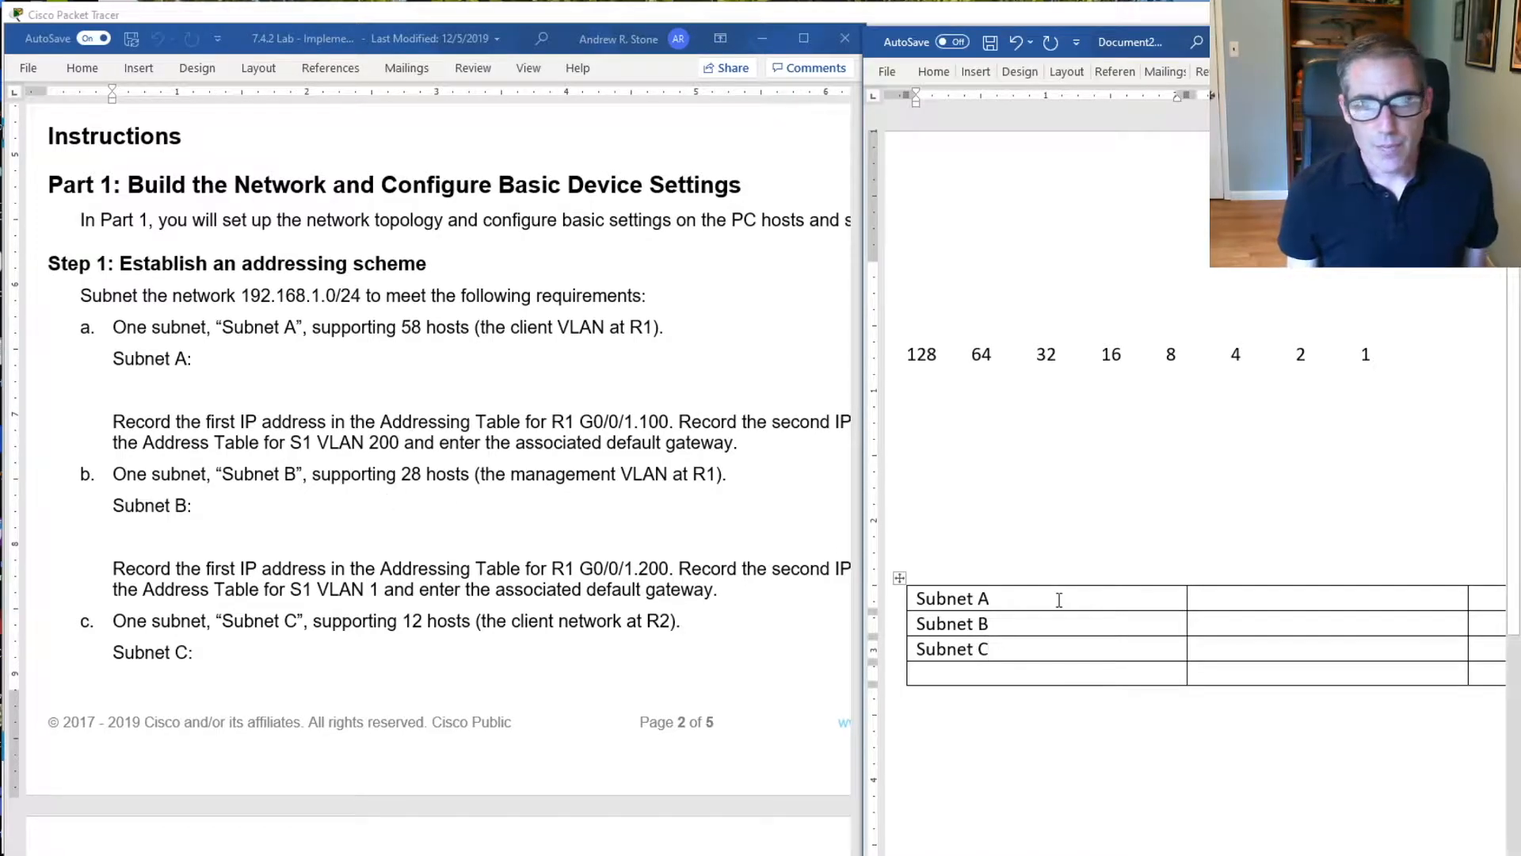
Append the required host counts to the subnet labels: 58 for Subnet A, 28 for Subnet B and 12 for Subnet C
click(1213, 595)
click(1121, 597)
text(- )
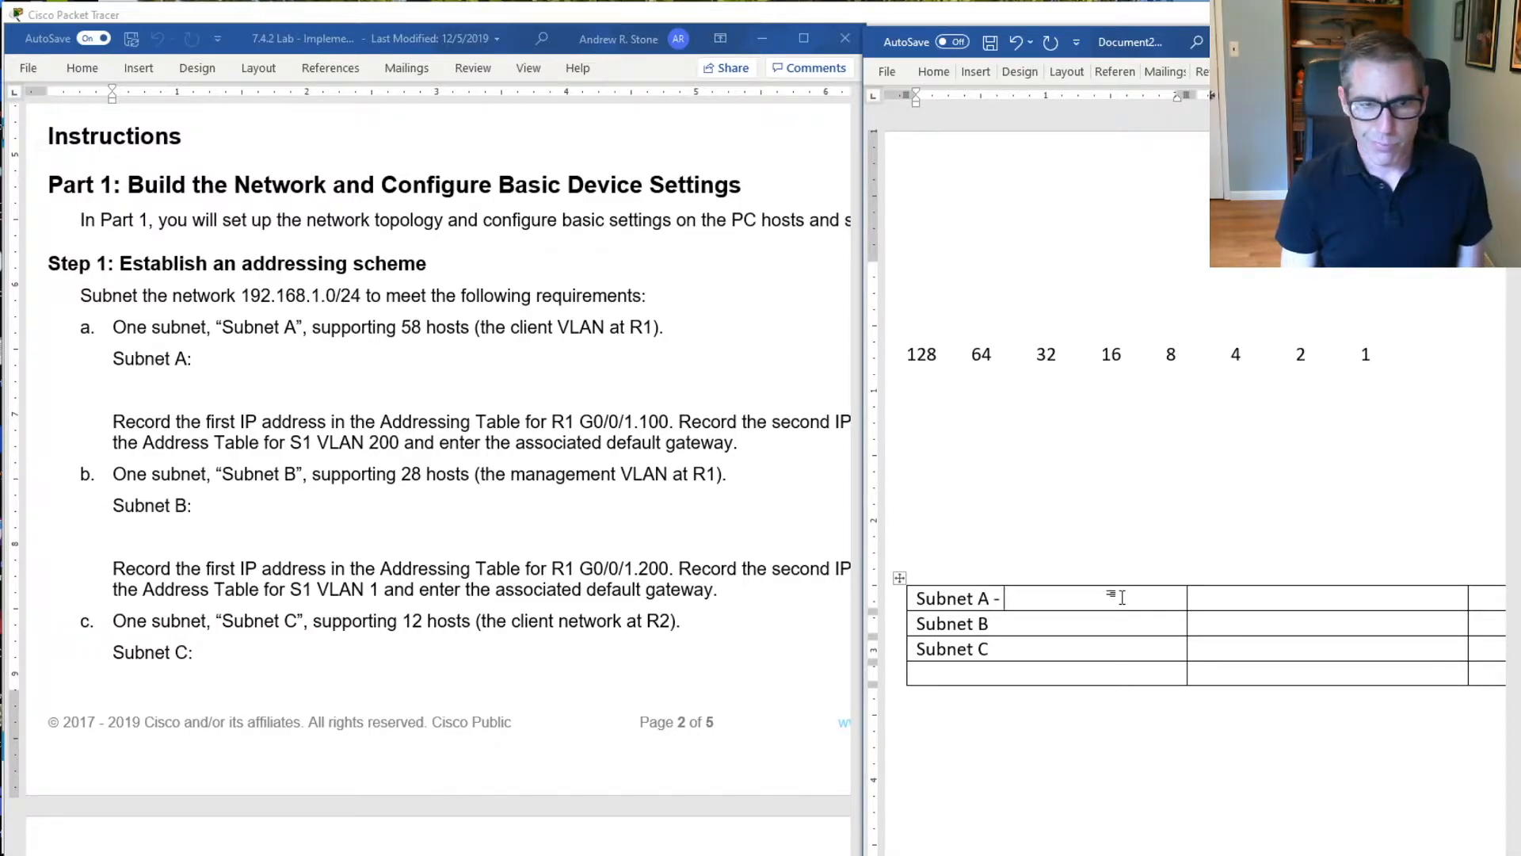
text(58)
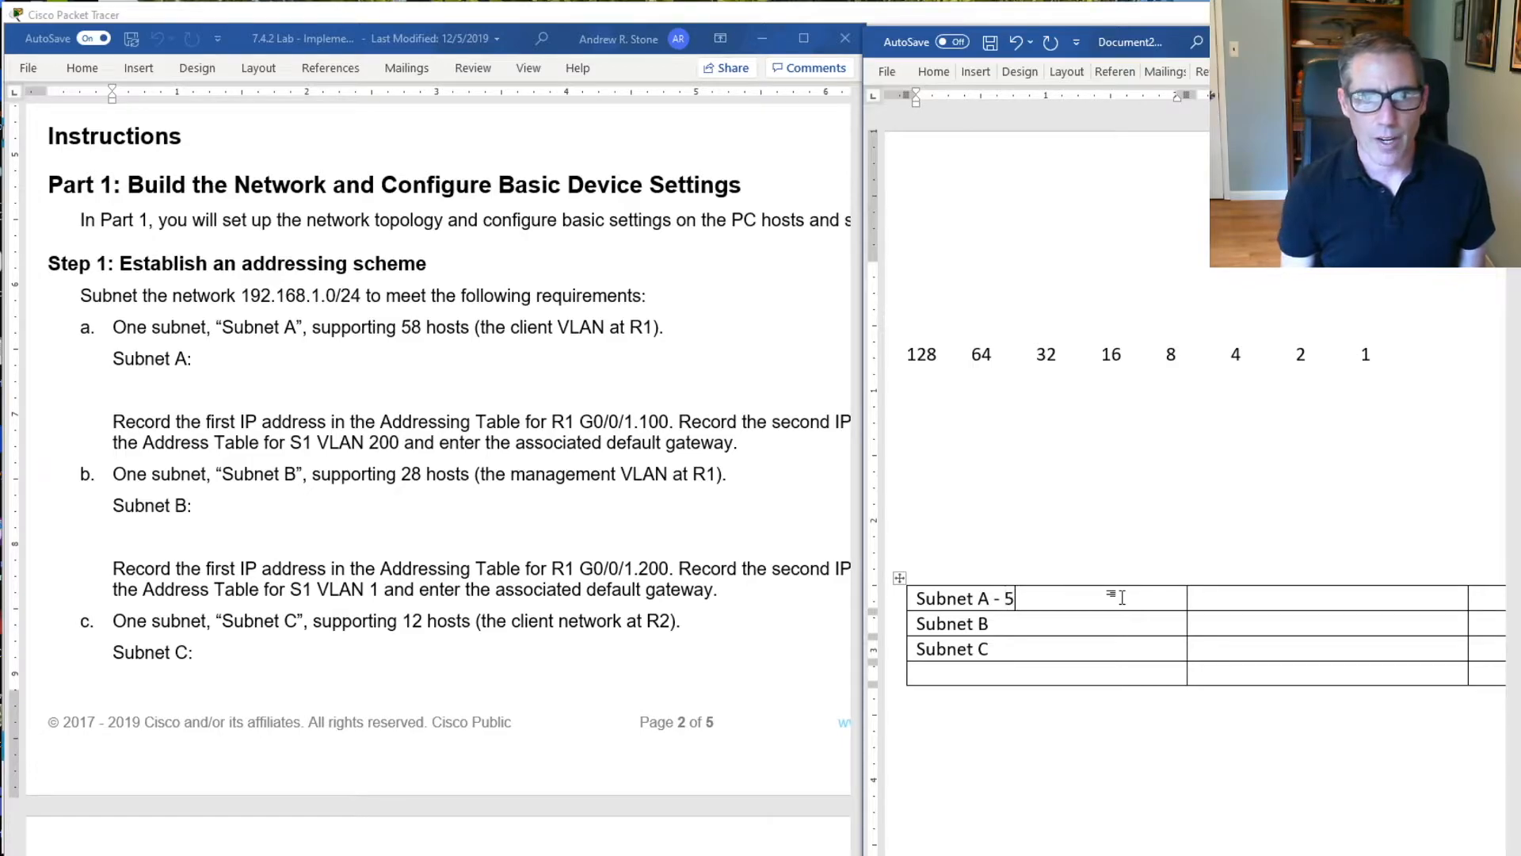
click(1110, 625)
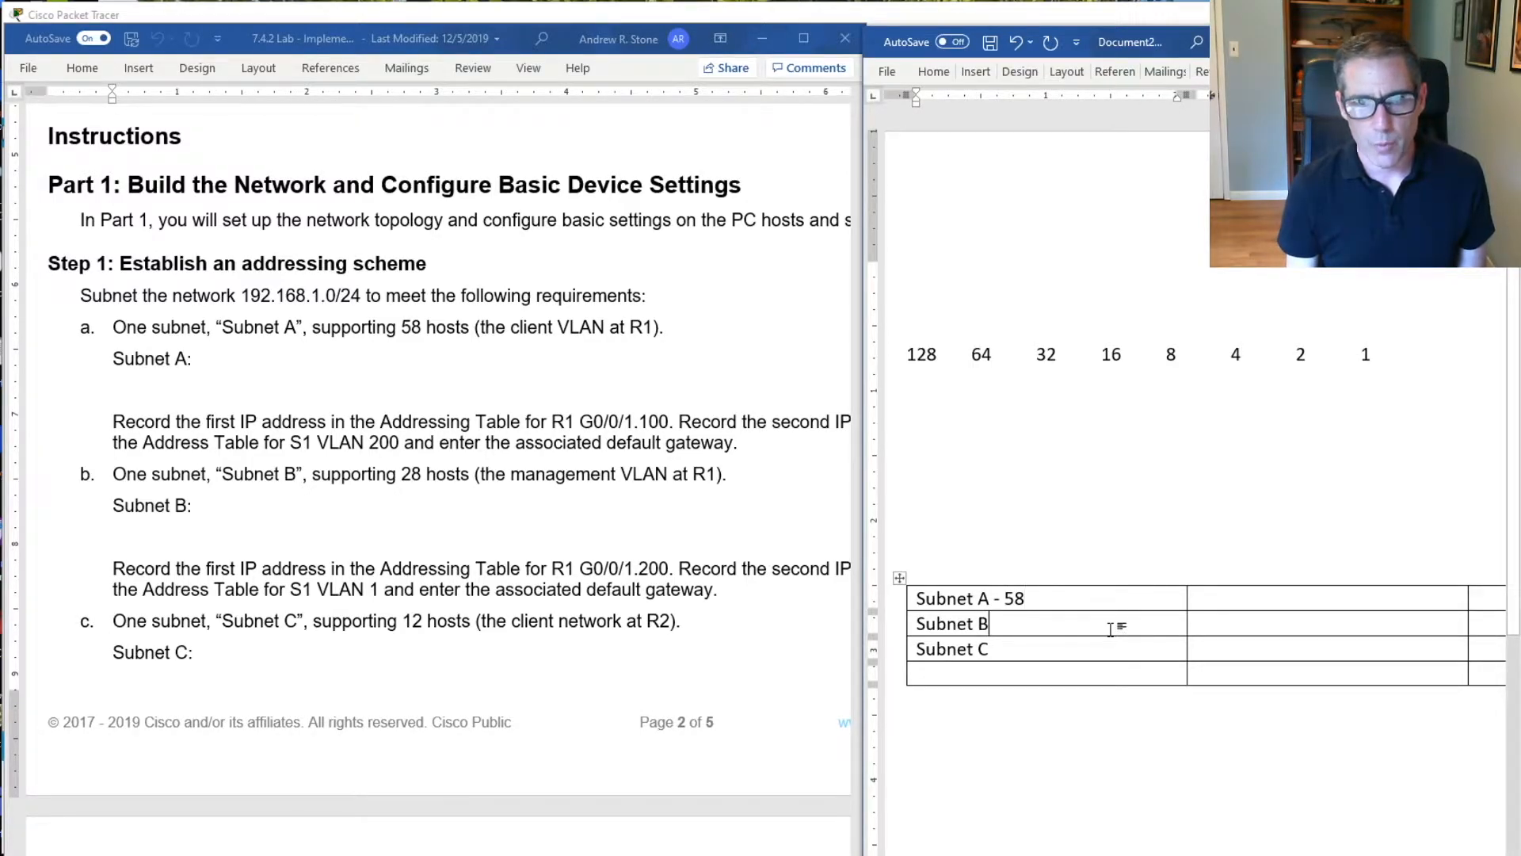
text(-)
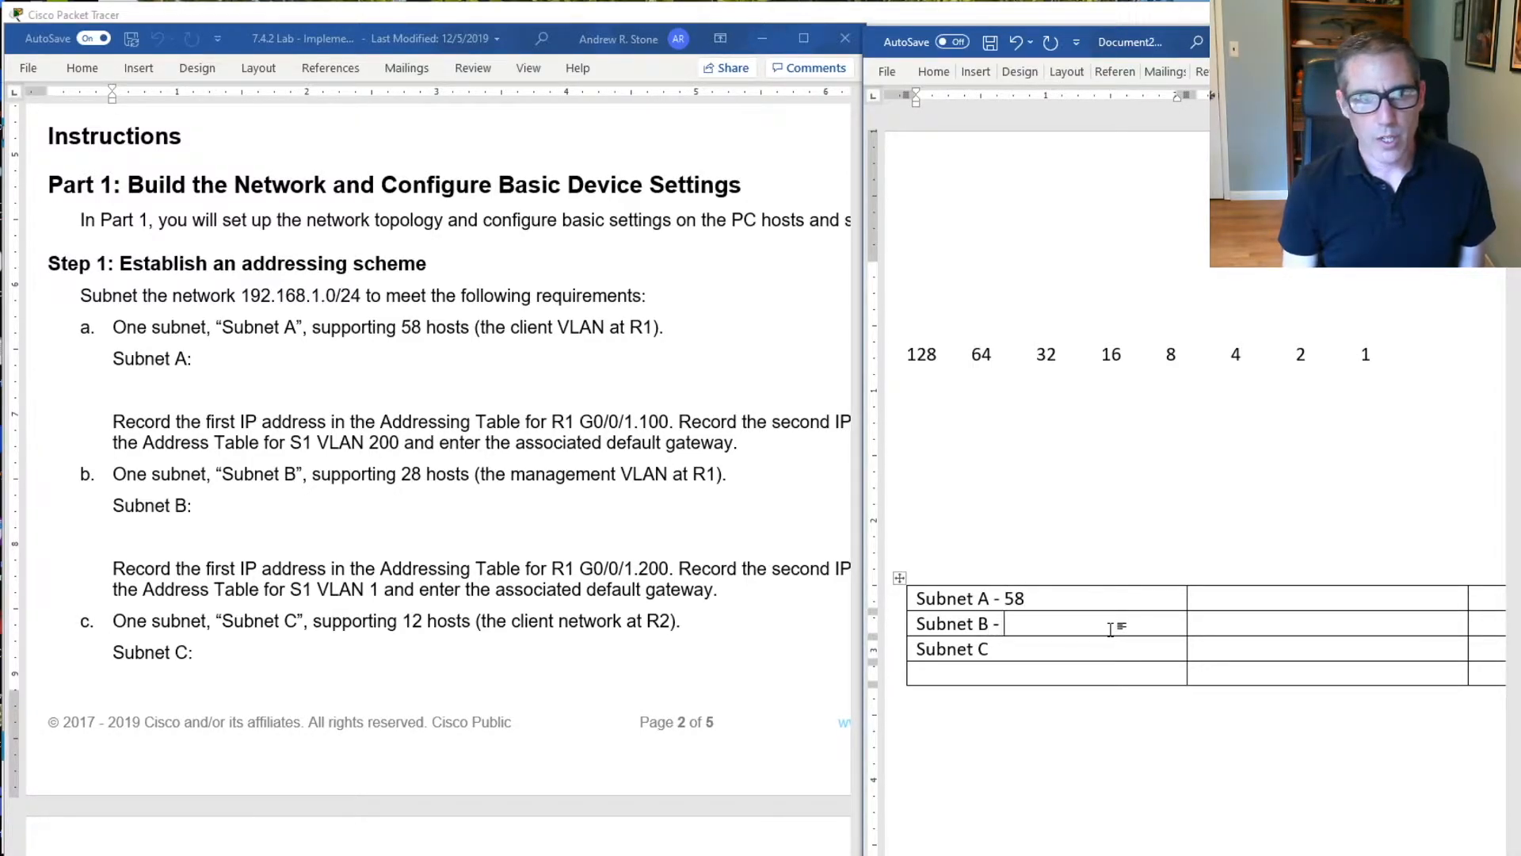
text( 28)
click(1073, 646)
text(-)
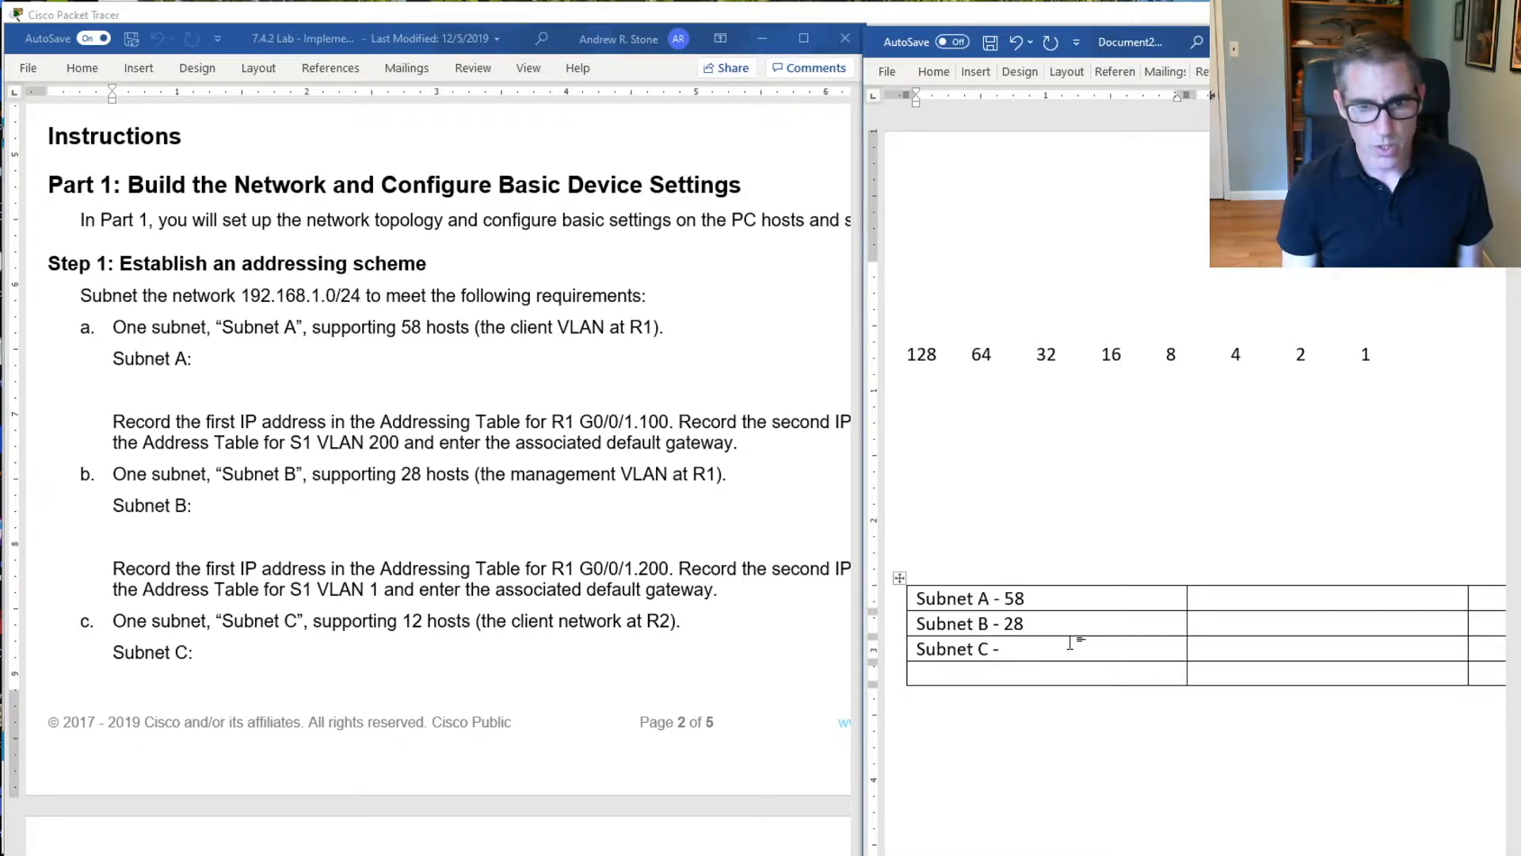
text(12)
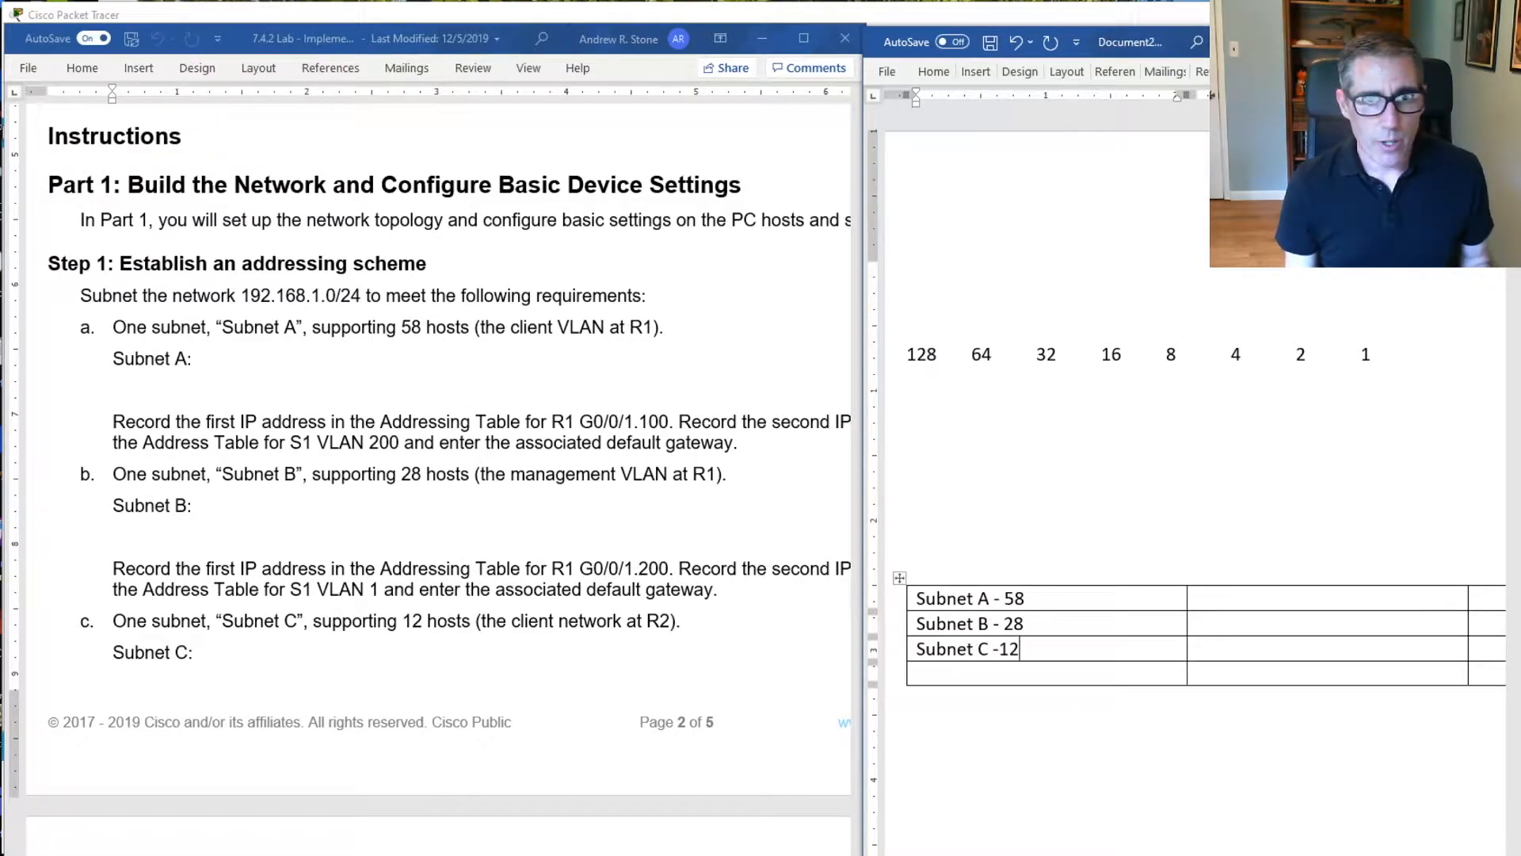
Minimize the lab document and widen the notes document window so that the full table is in view
click(761, 40)
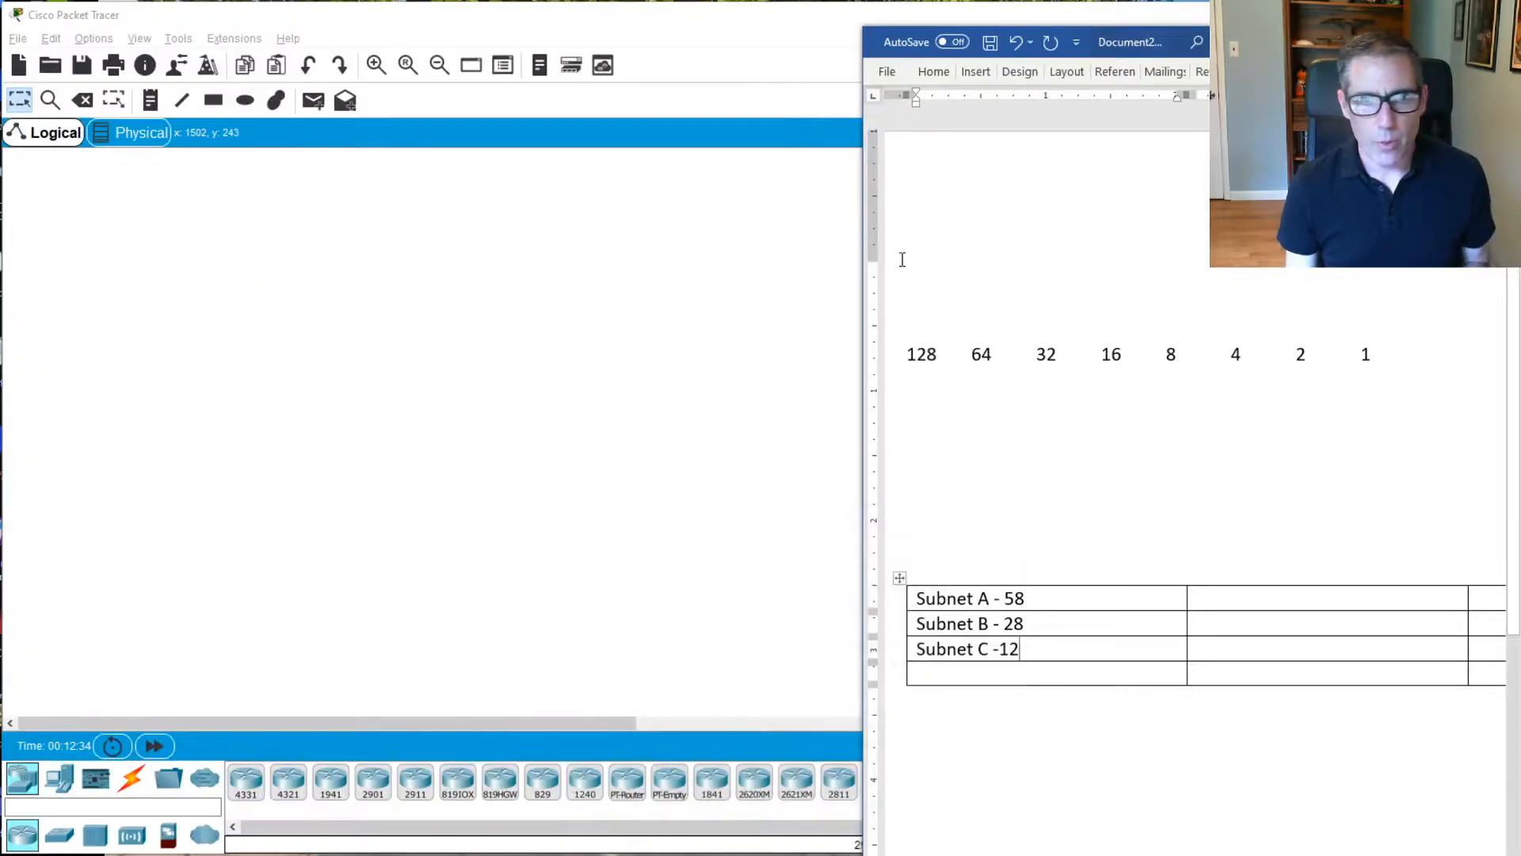
drag(740, 289, 212, 271)
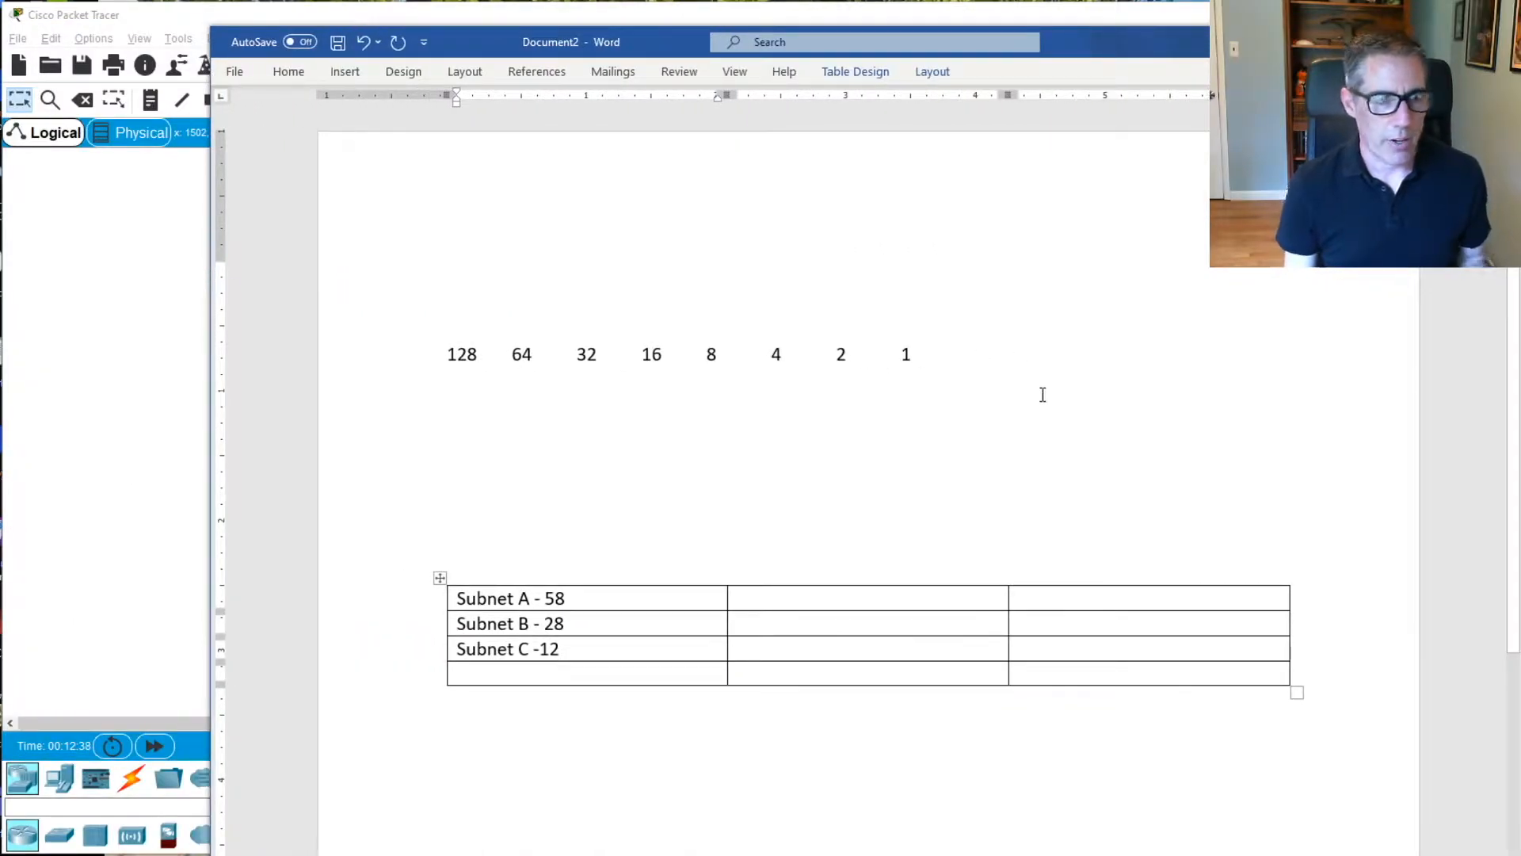
click(465, 394)
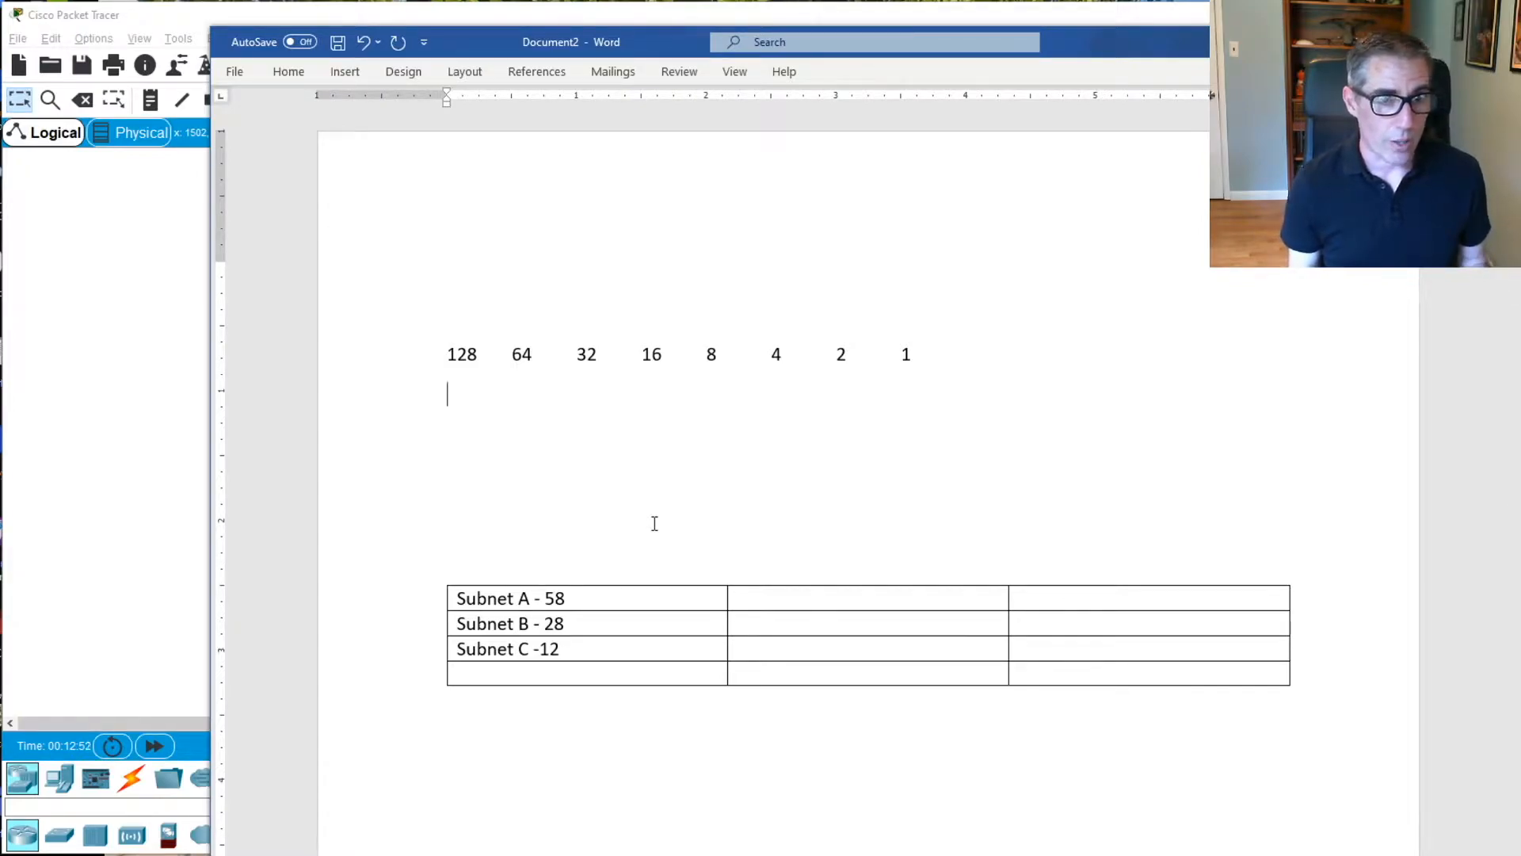
key(Down)
key(Down)
key(Down)
key(Down)
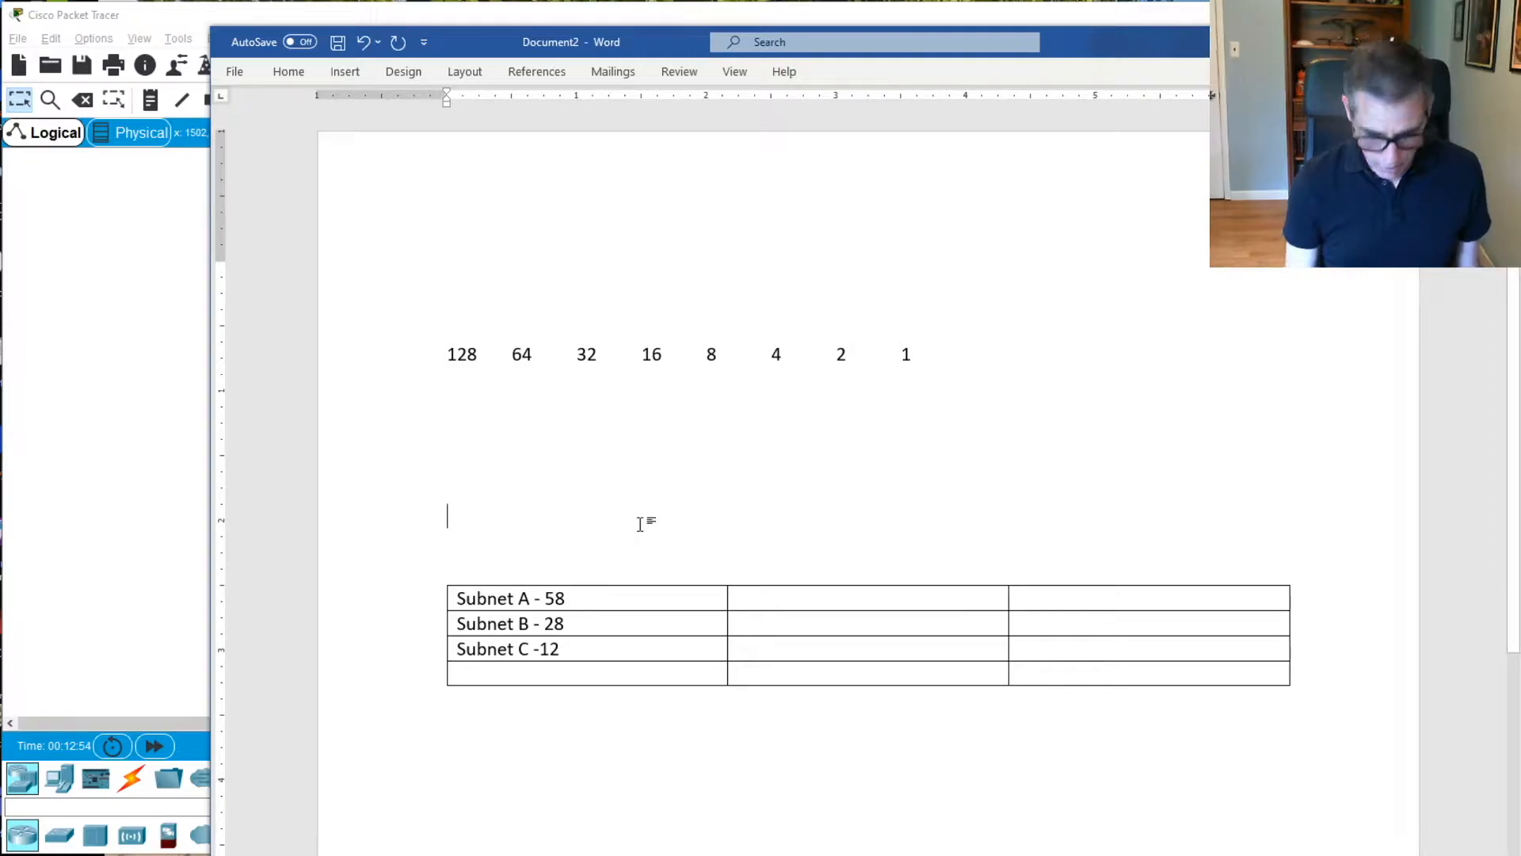
text(192. 168)
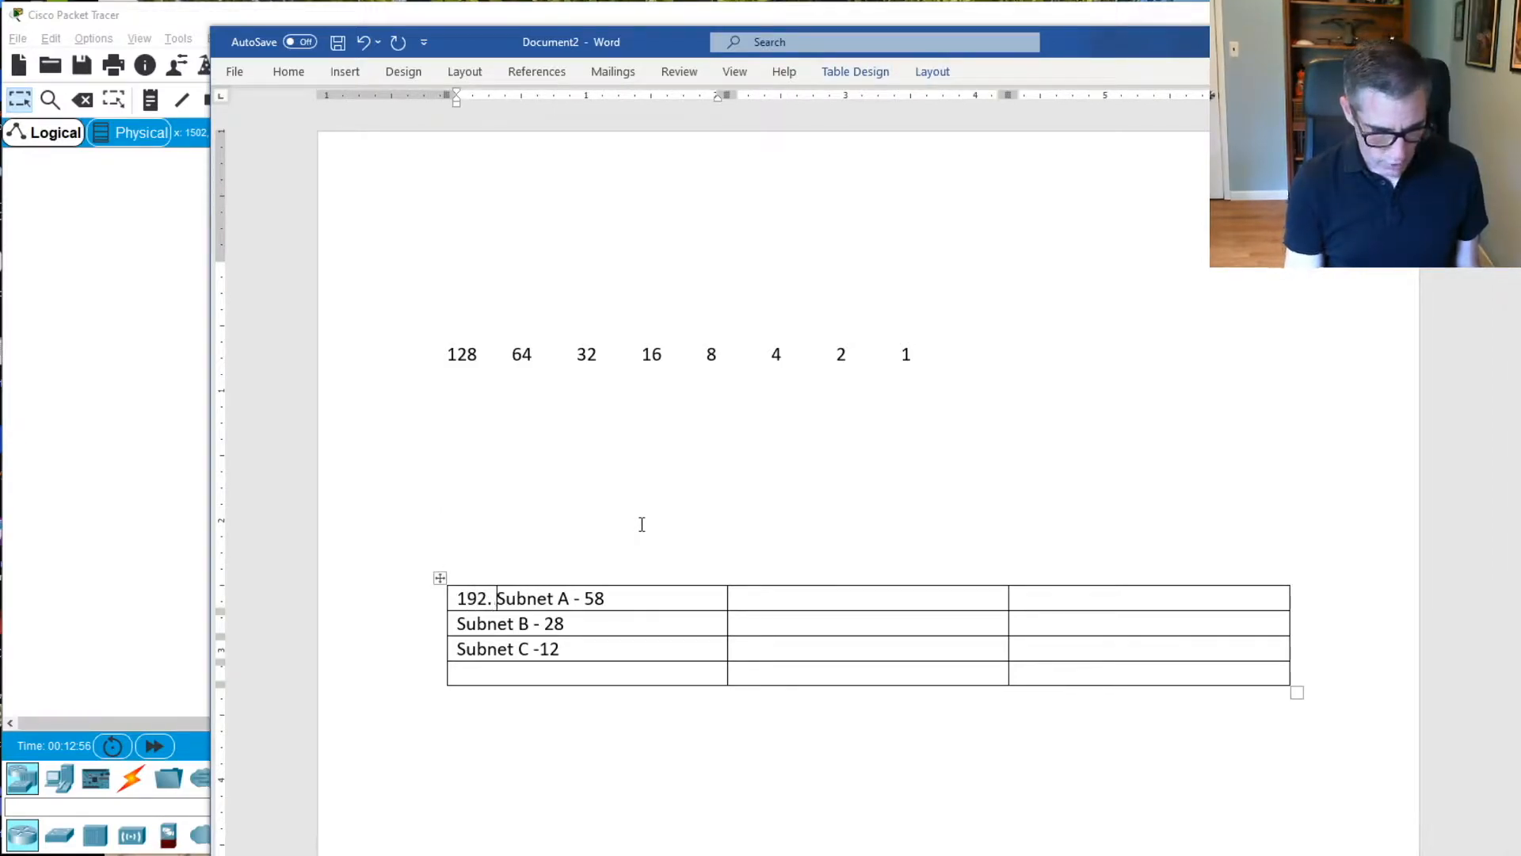
key(BackSpace)
key(BackSpace)
key(BackSpace)
key(BackSpace)
key(BackSpace)
key(BackSpace)
key(BackSpace)
key(BackSpace)
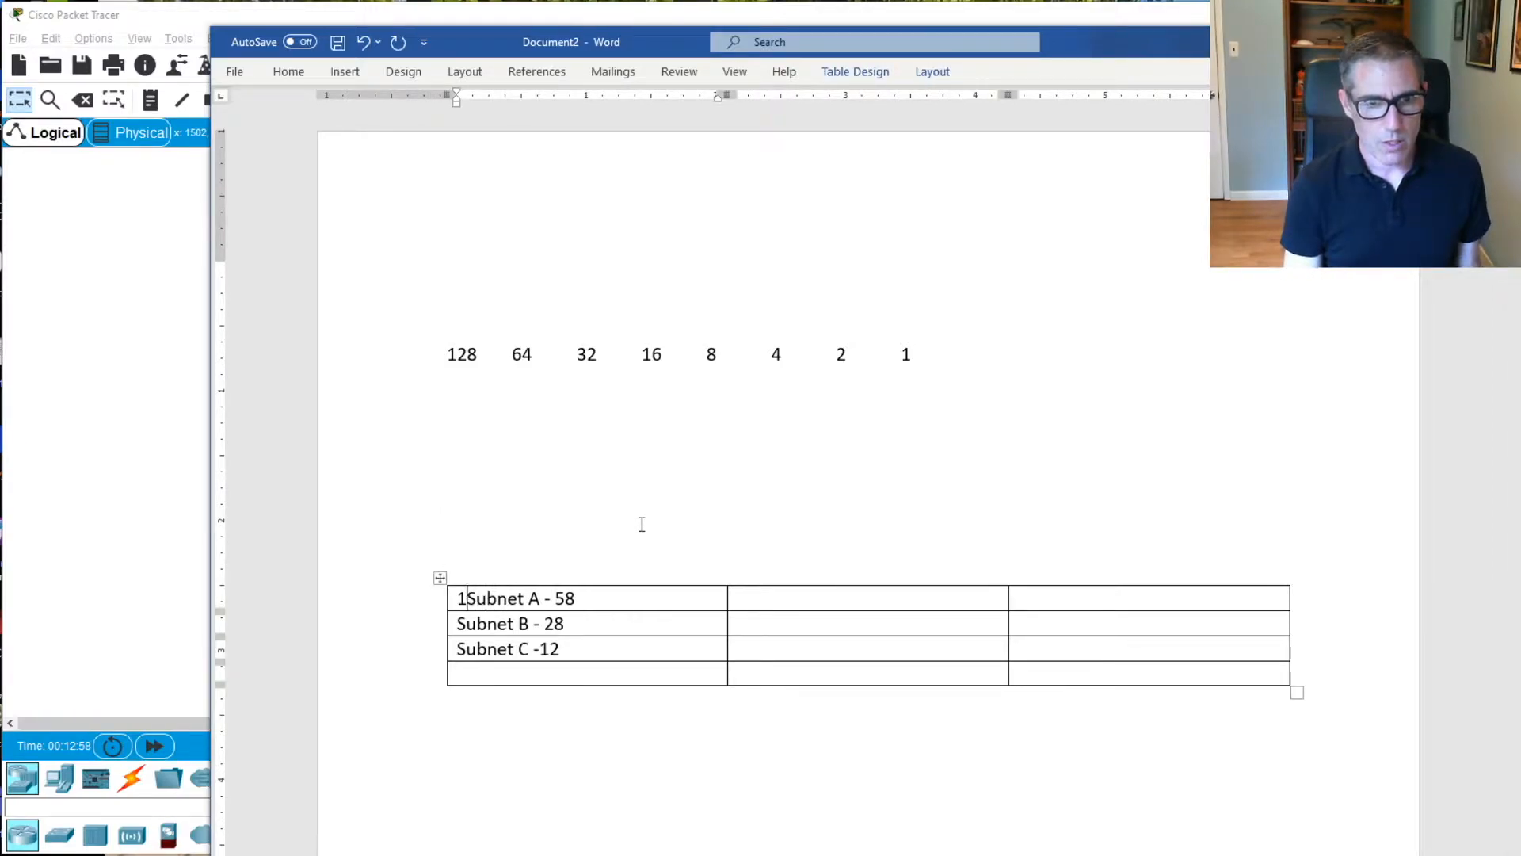
Write the starting network "192.168.1.0 /24" on the line above the subnet table
click(642, 524)
text(192.168.)
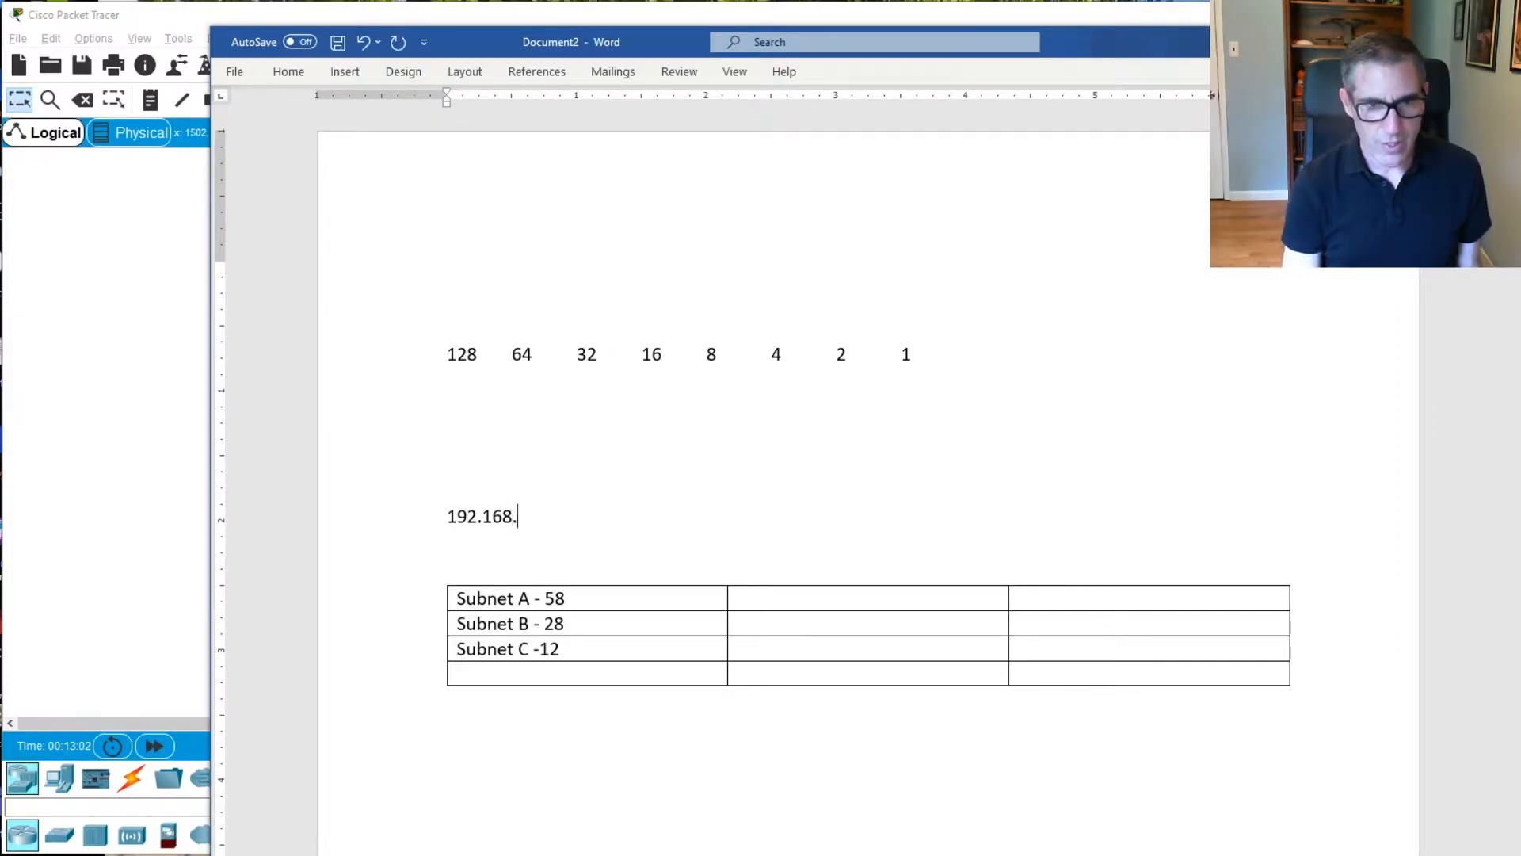
text(1.0 /)
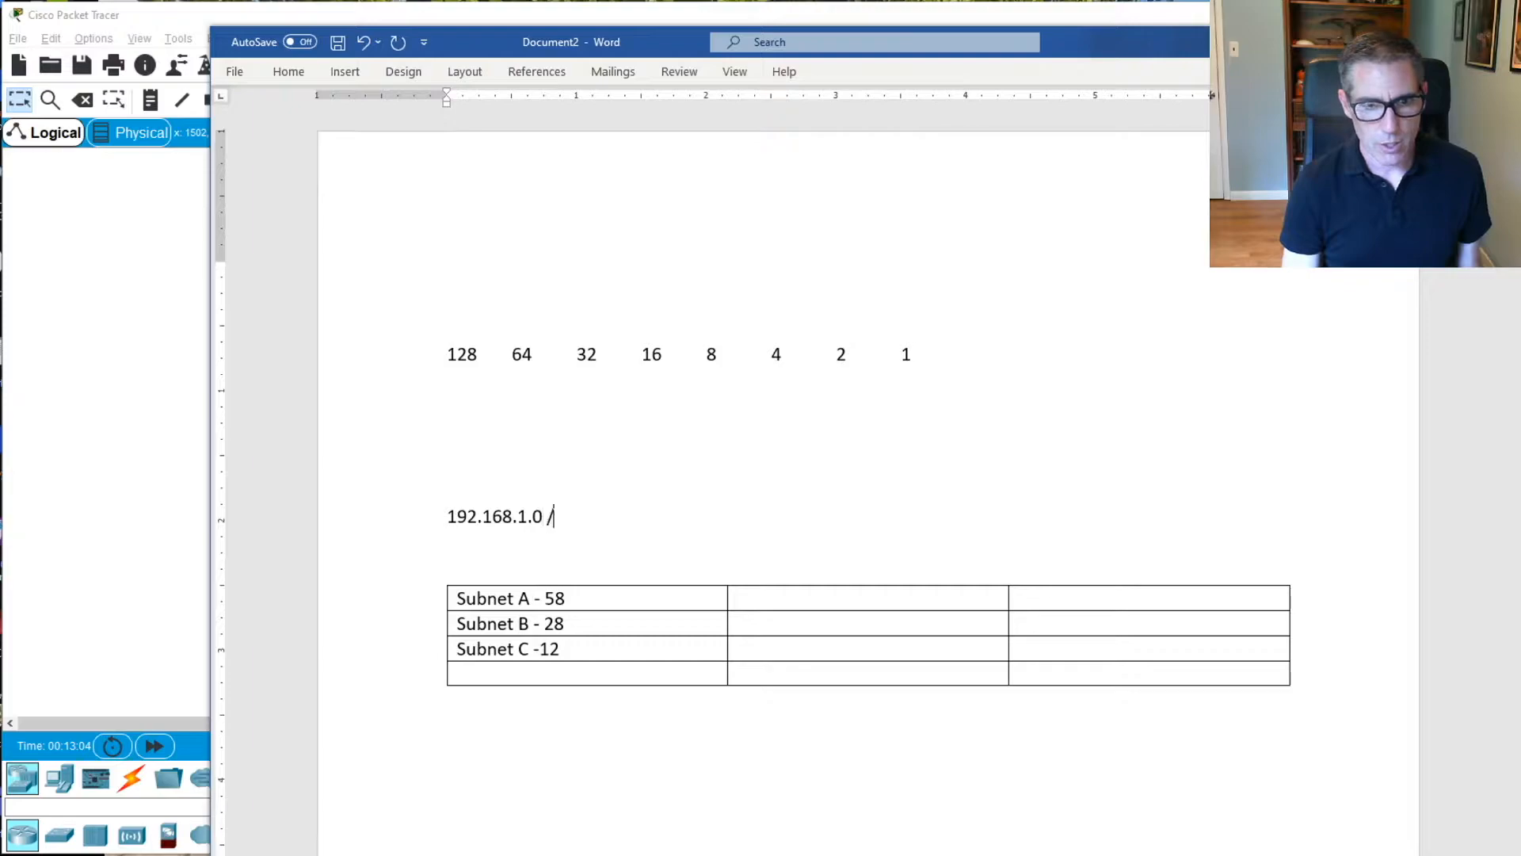
text(24)
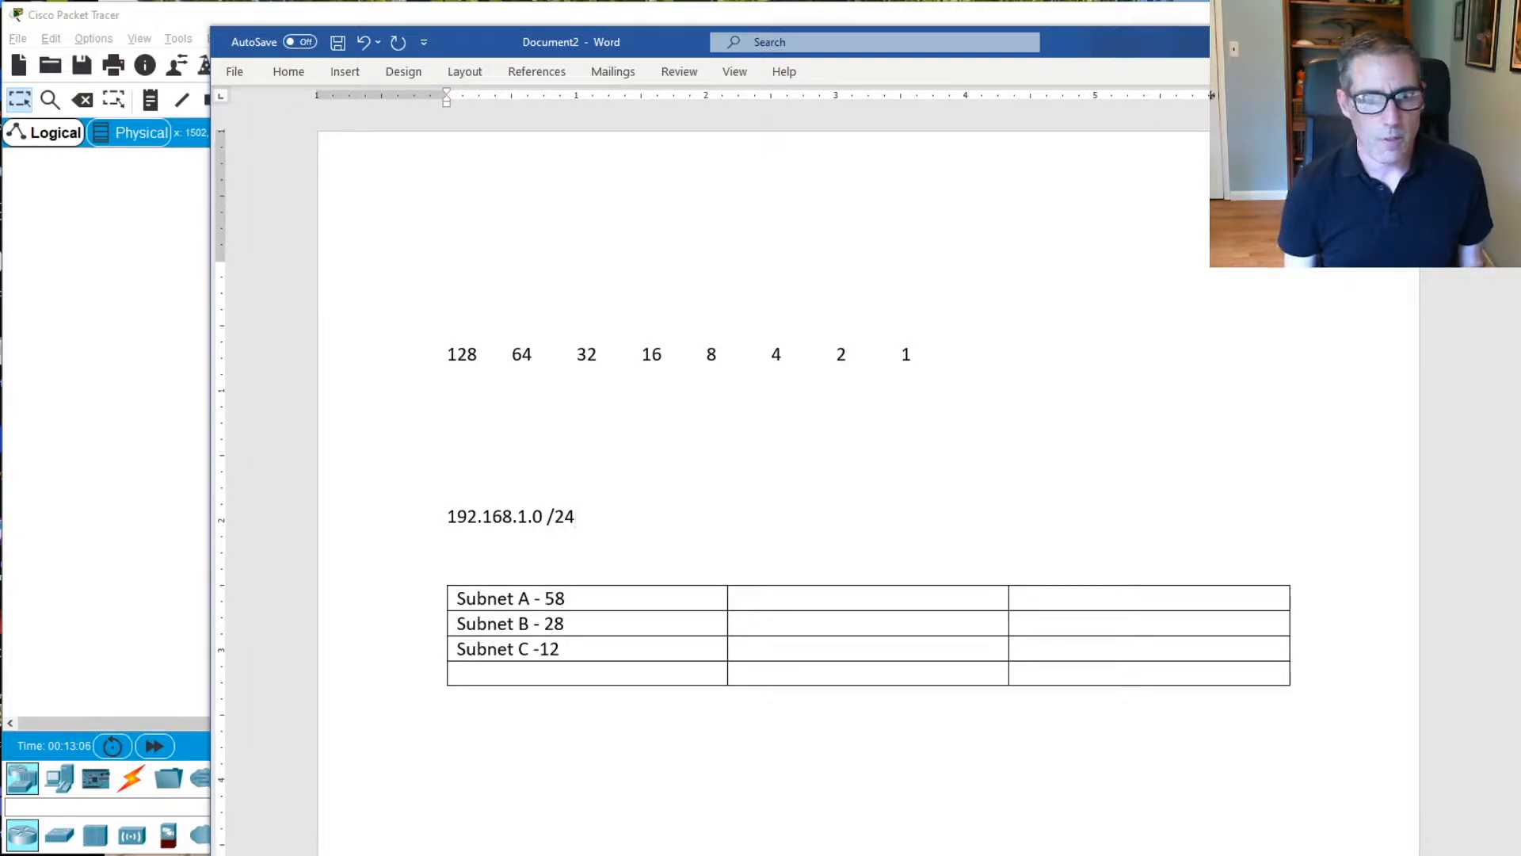
Enter the Subnet A mask bits 1 1 0 0 0 0 0 0 beneath the place values 128 to 1
click(853, 600)
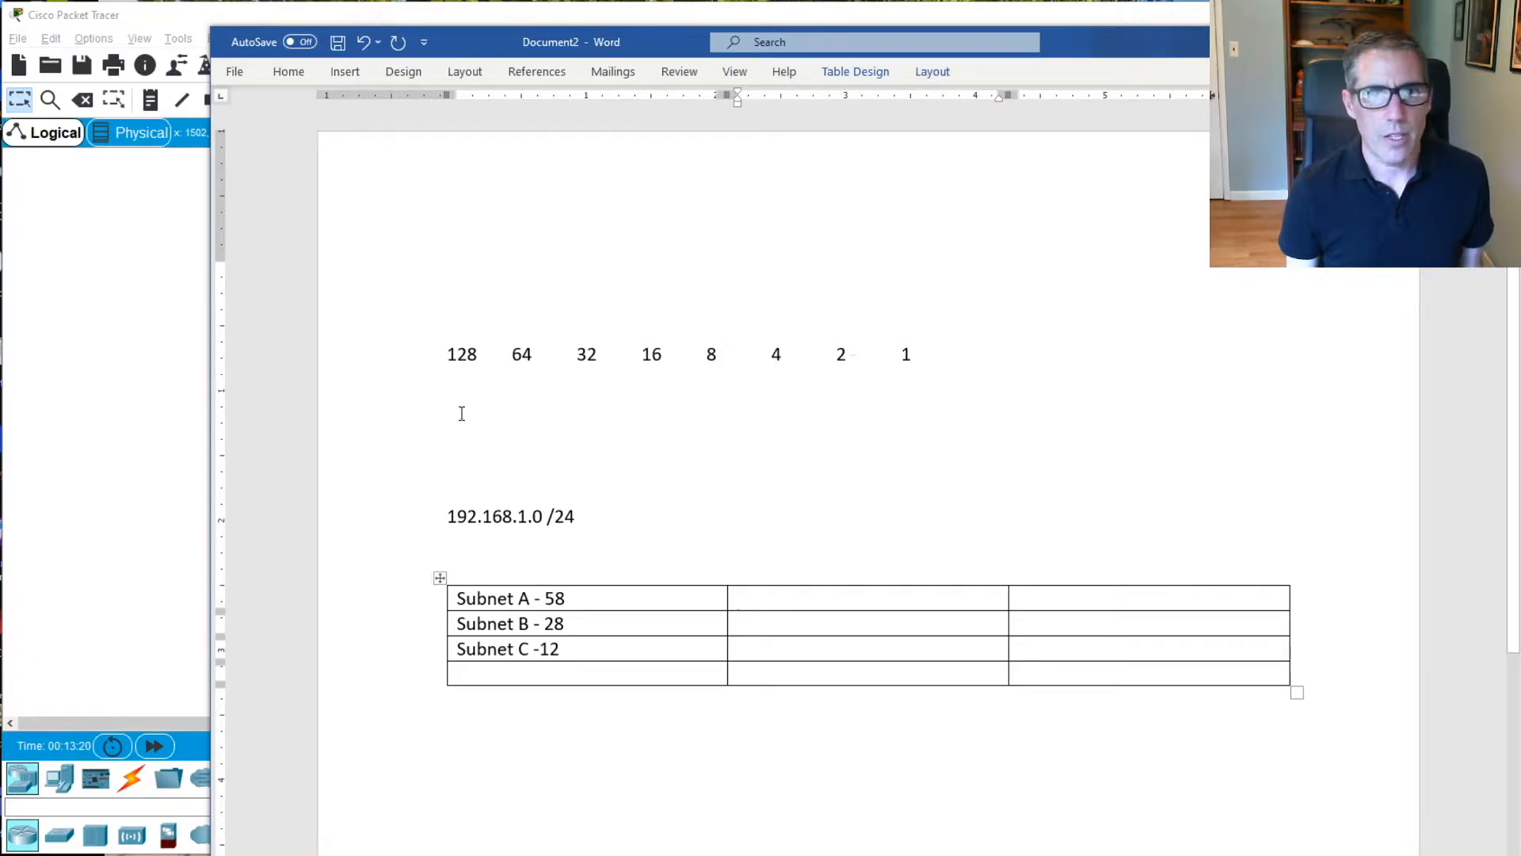
click(576, 596)
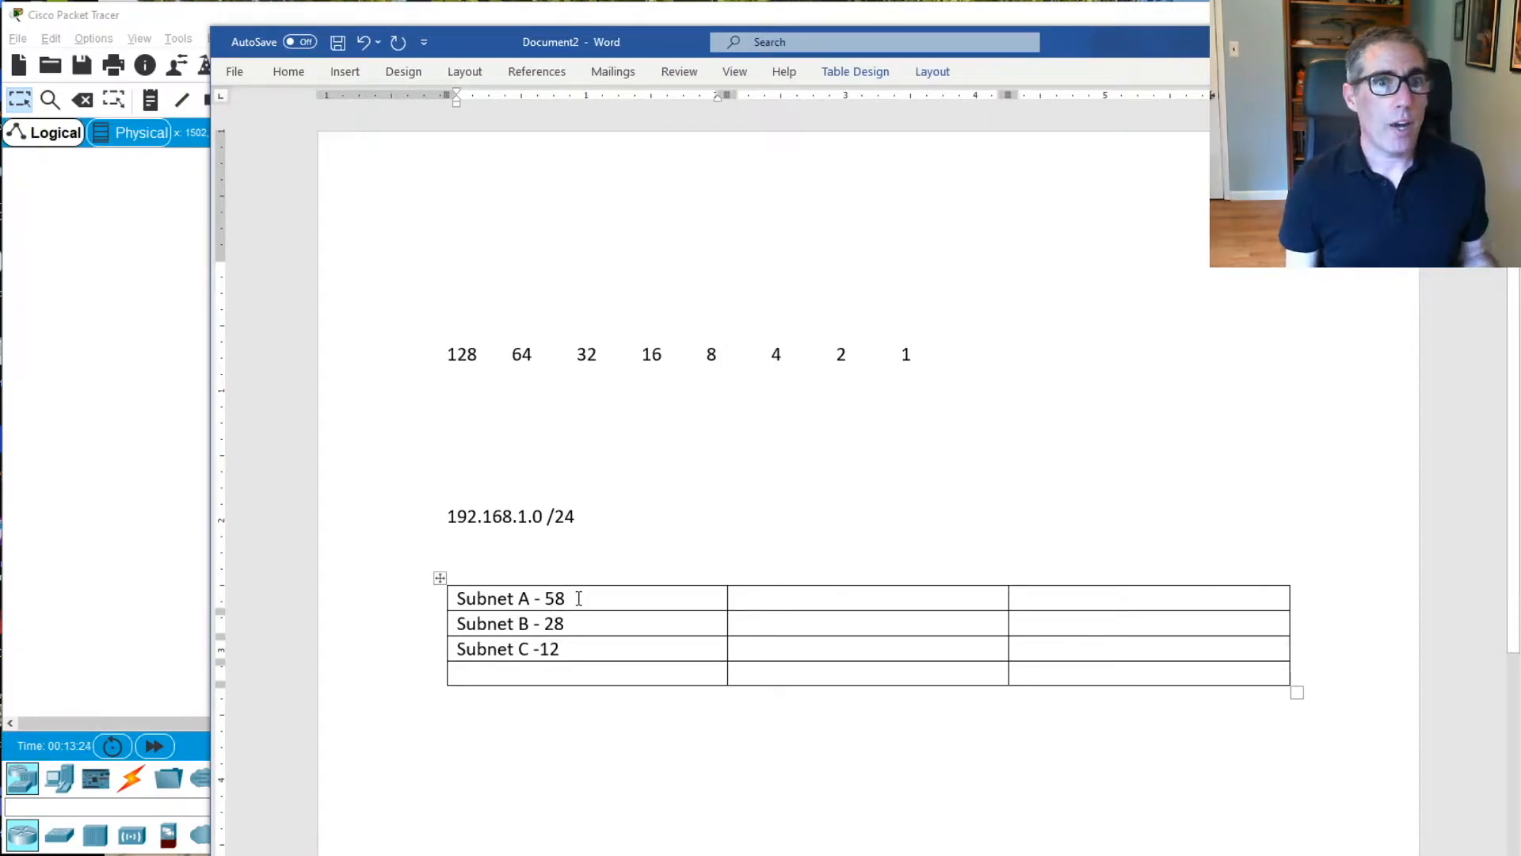
click(459, 397)
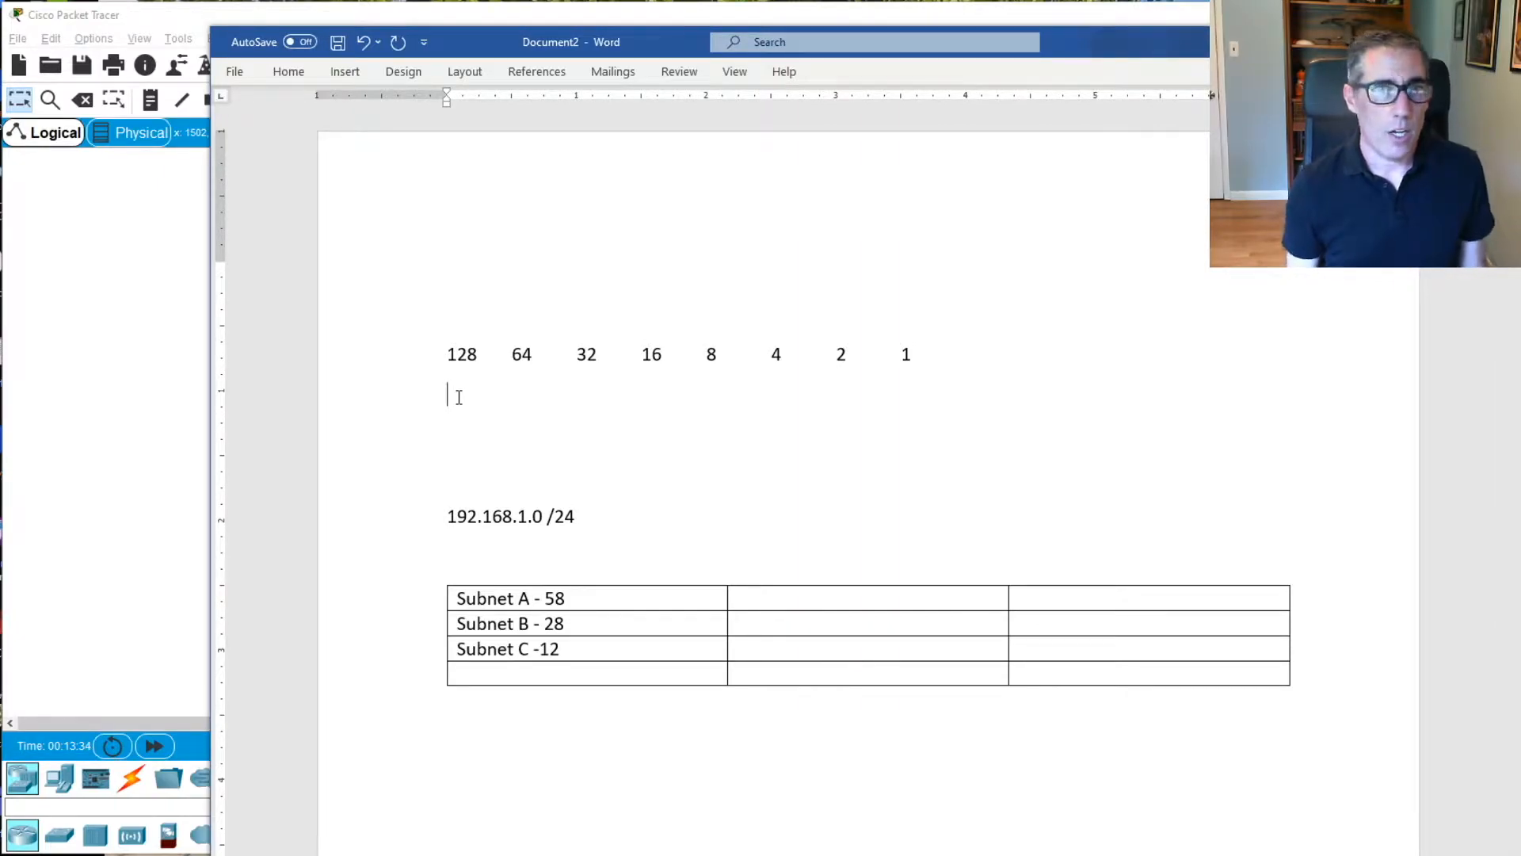
text(1)
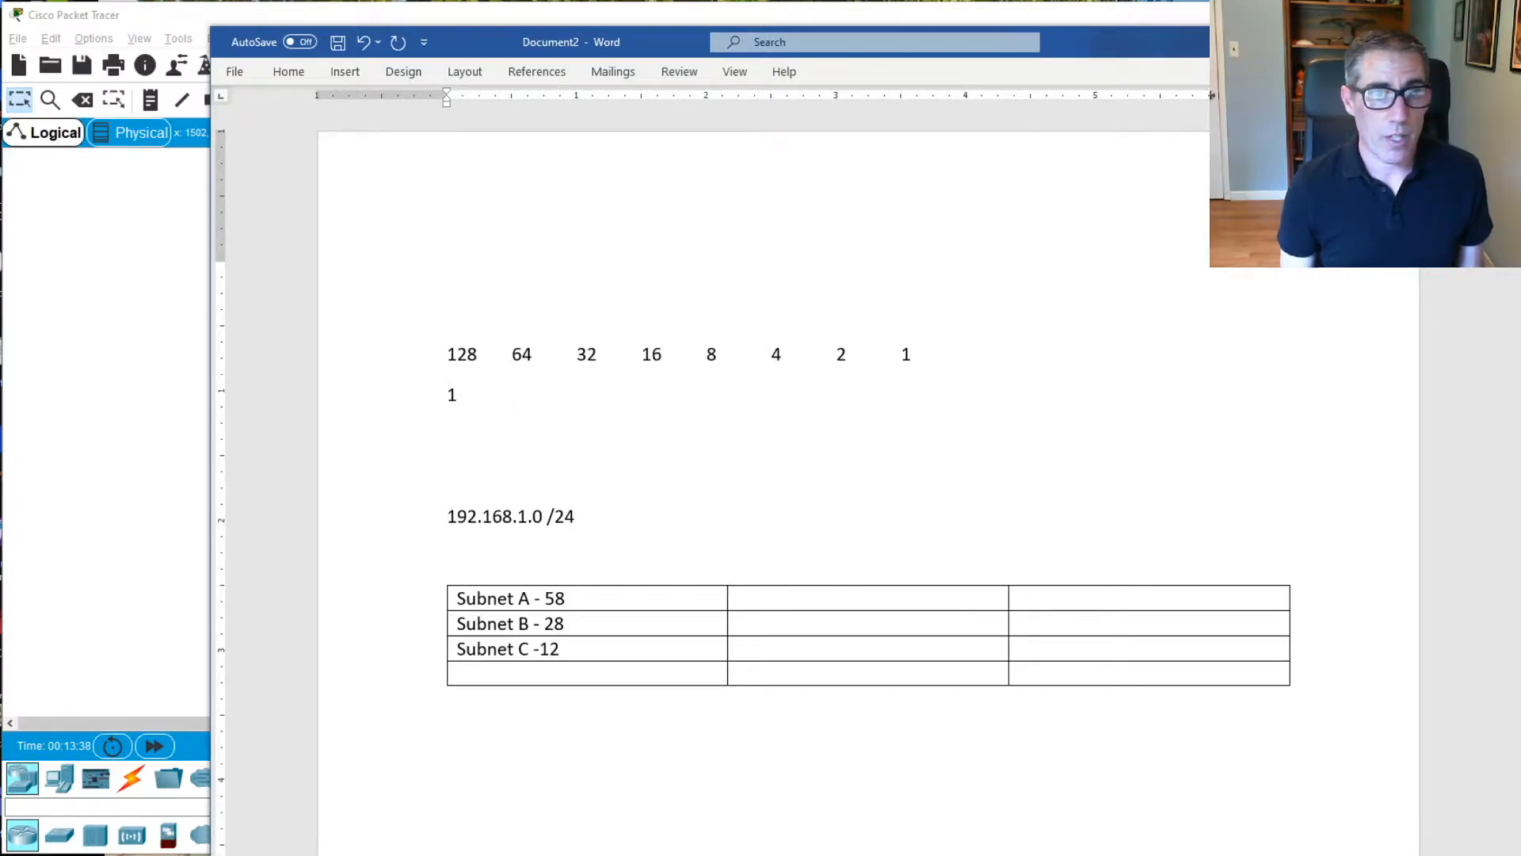
key(Tab)
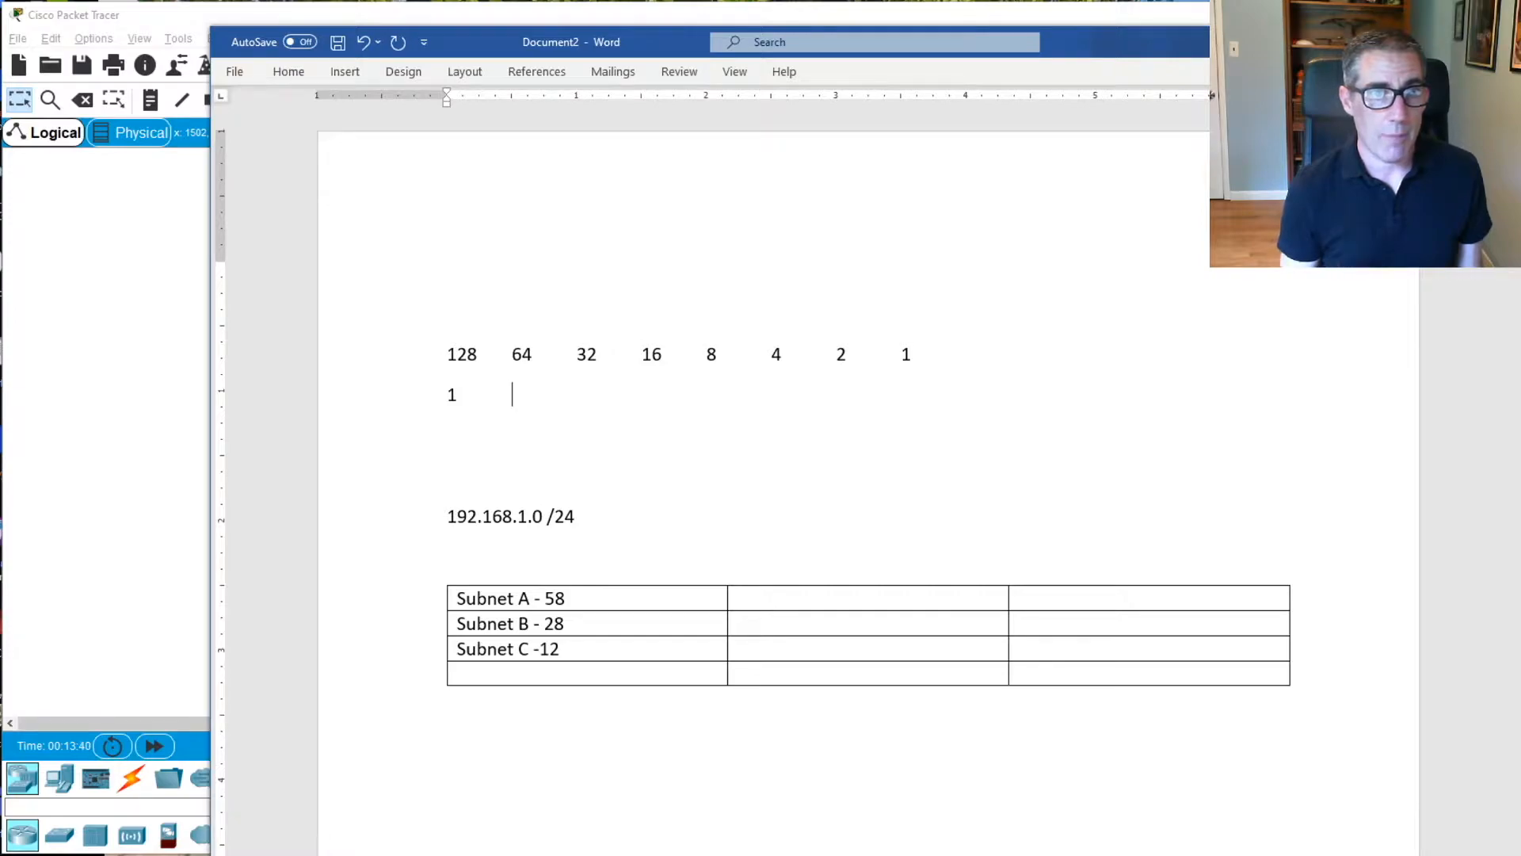
text(1	1)
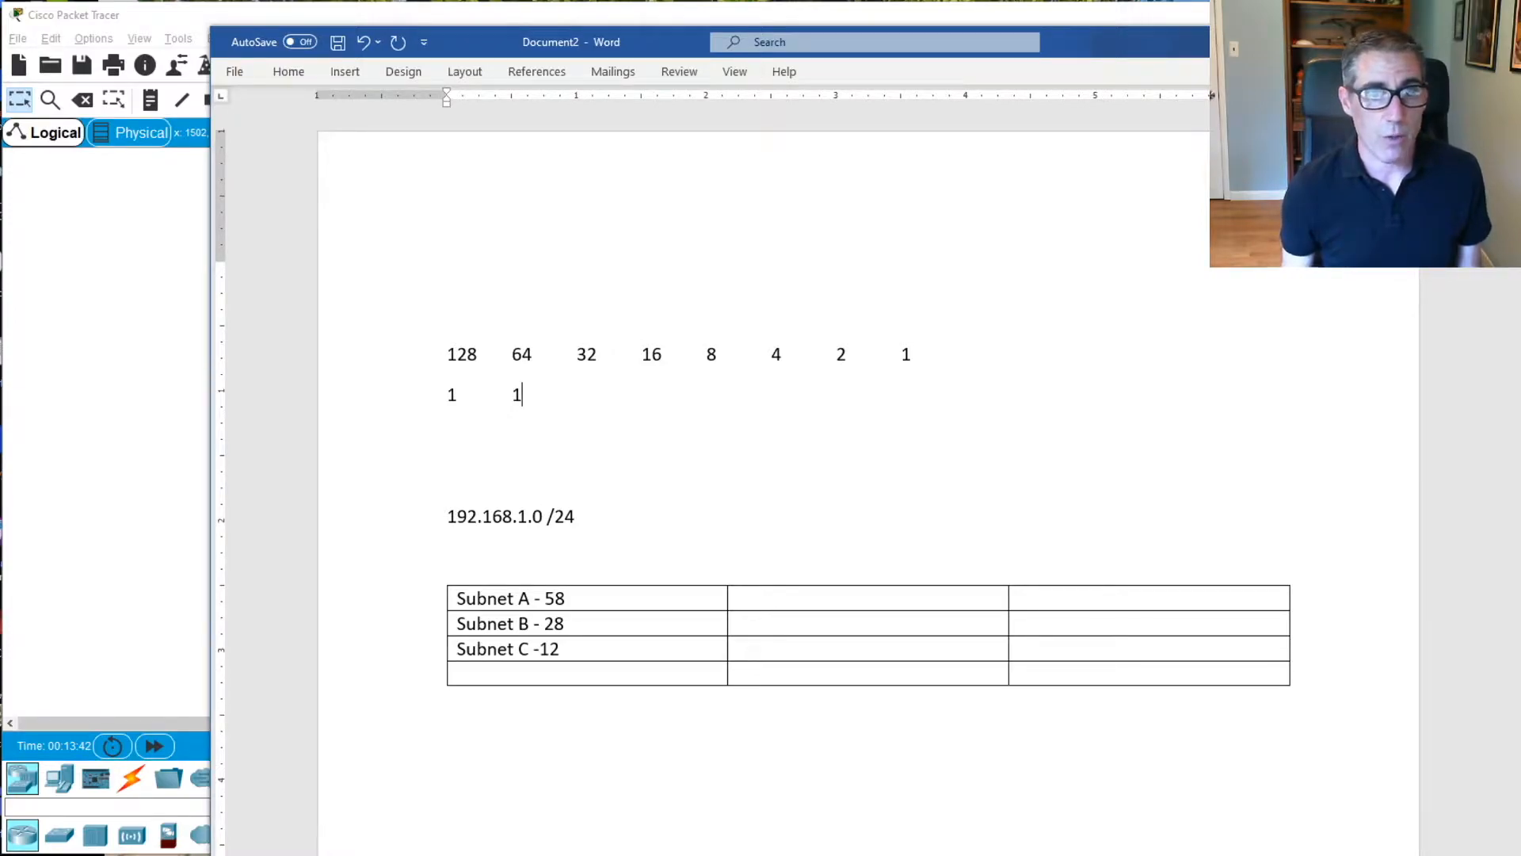
text(0	0)
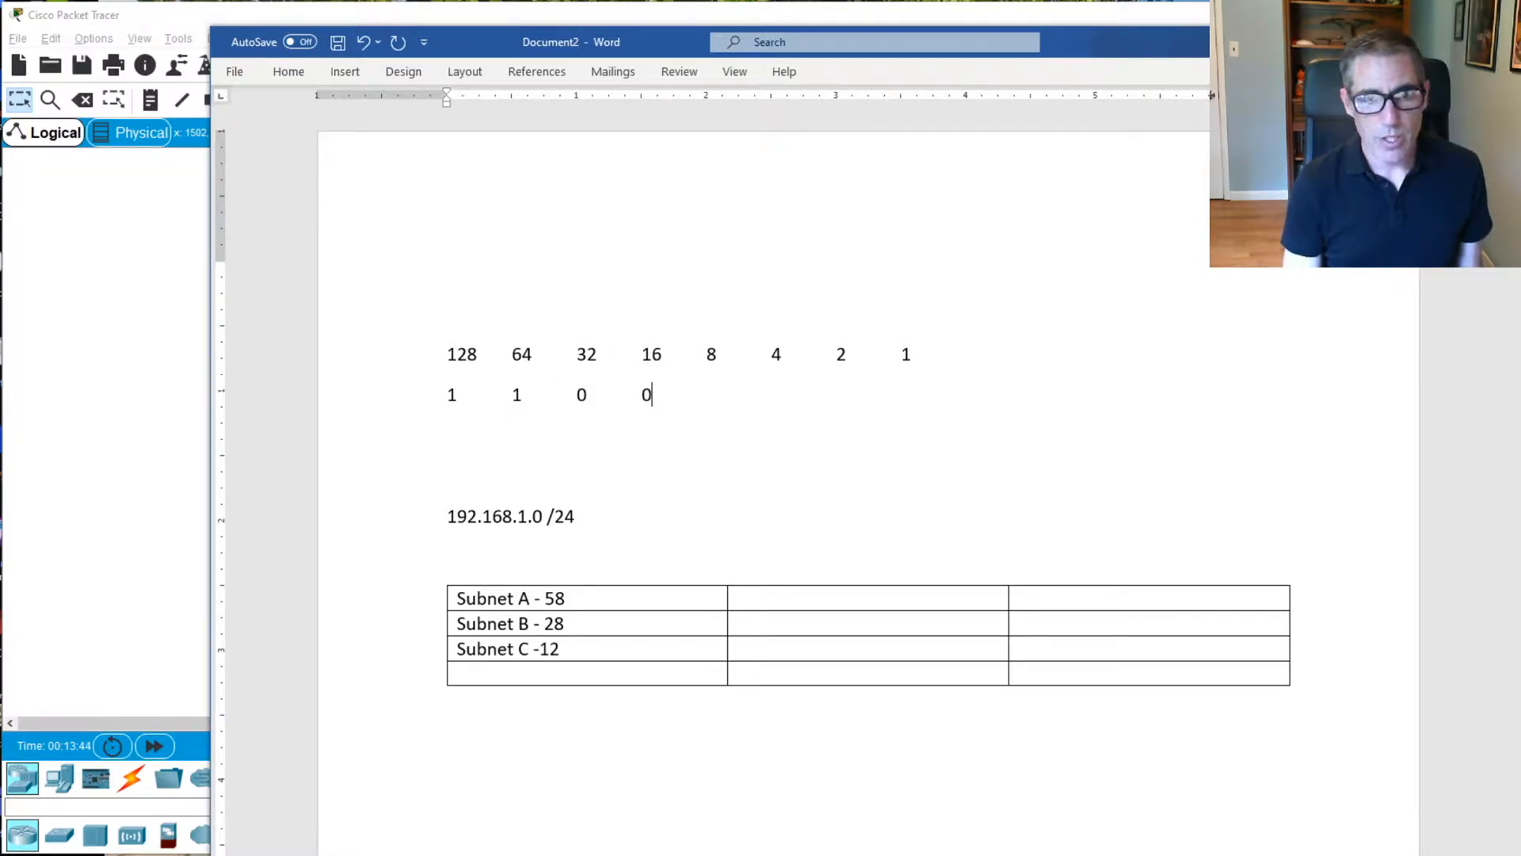
text(	0	0	0	0)
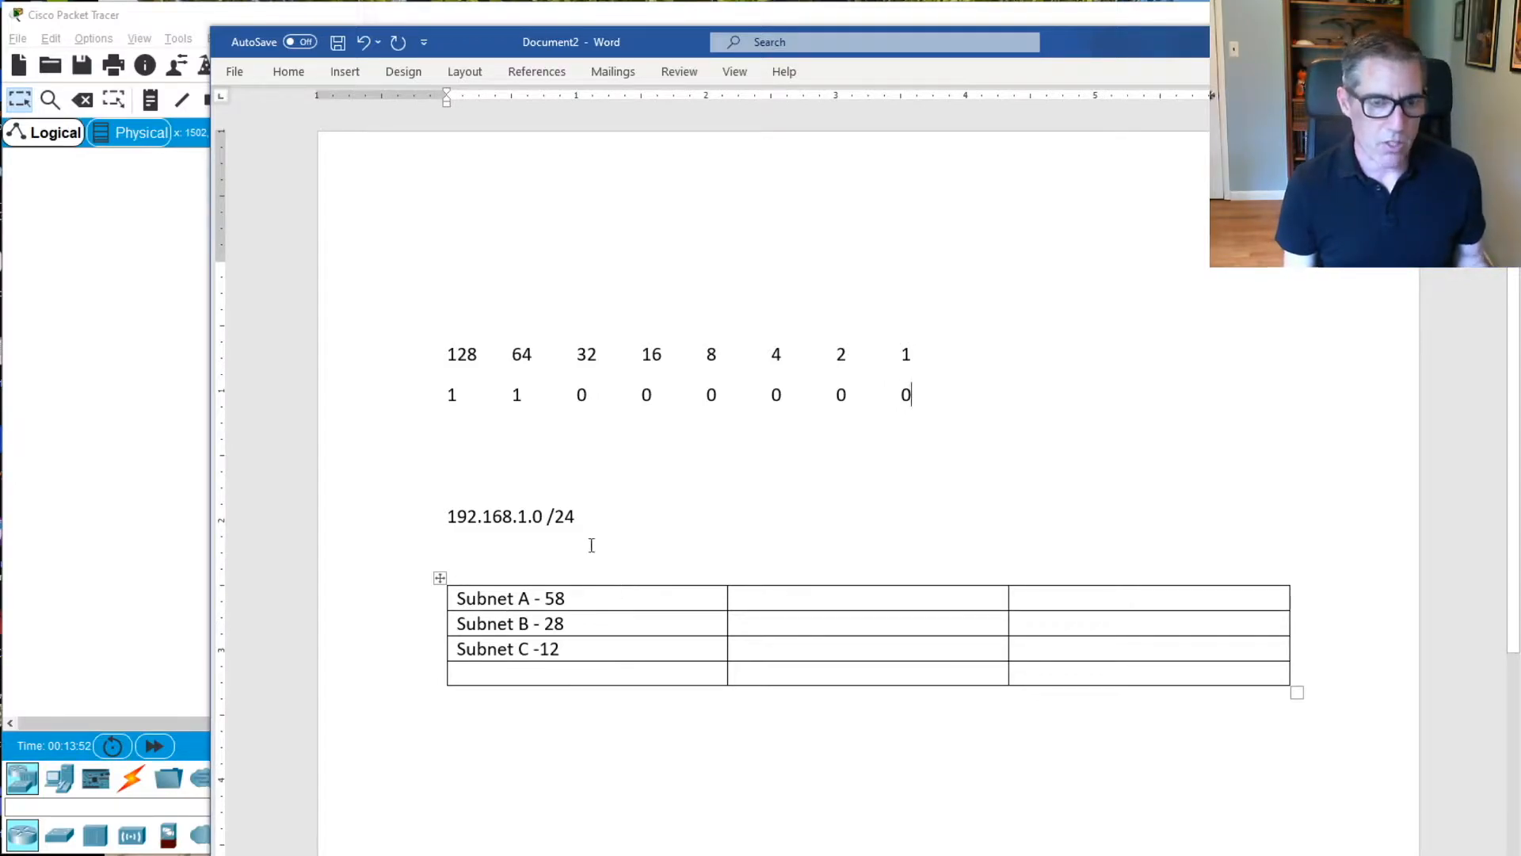
Enter 192.168.1.0 /26 as the network in the second column of the Subnet A row
click(773, 604)
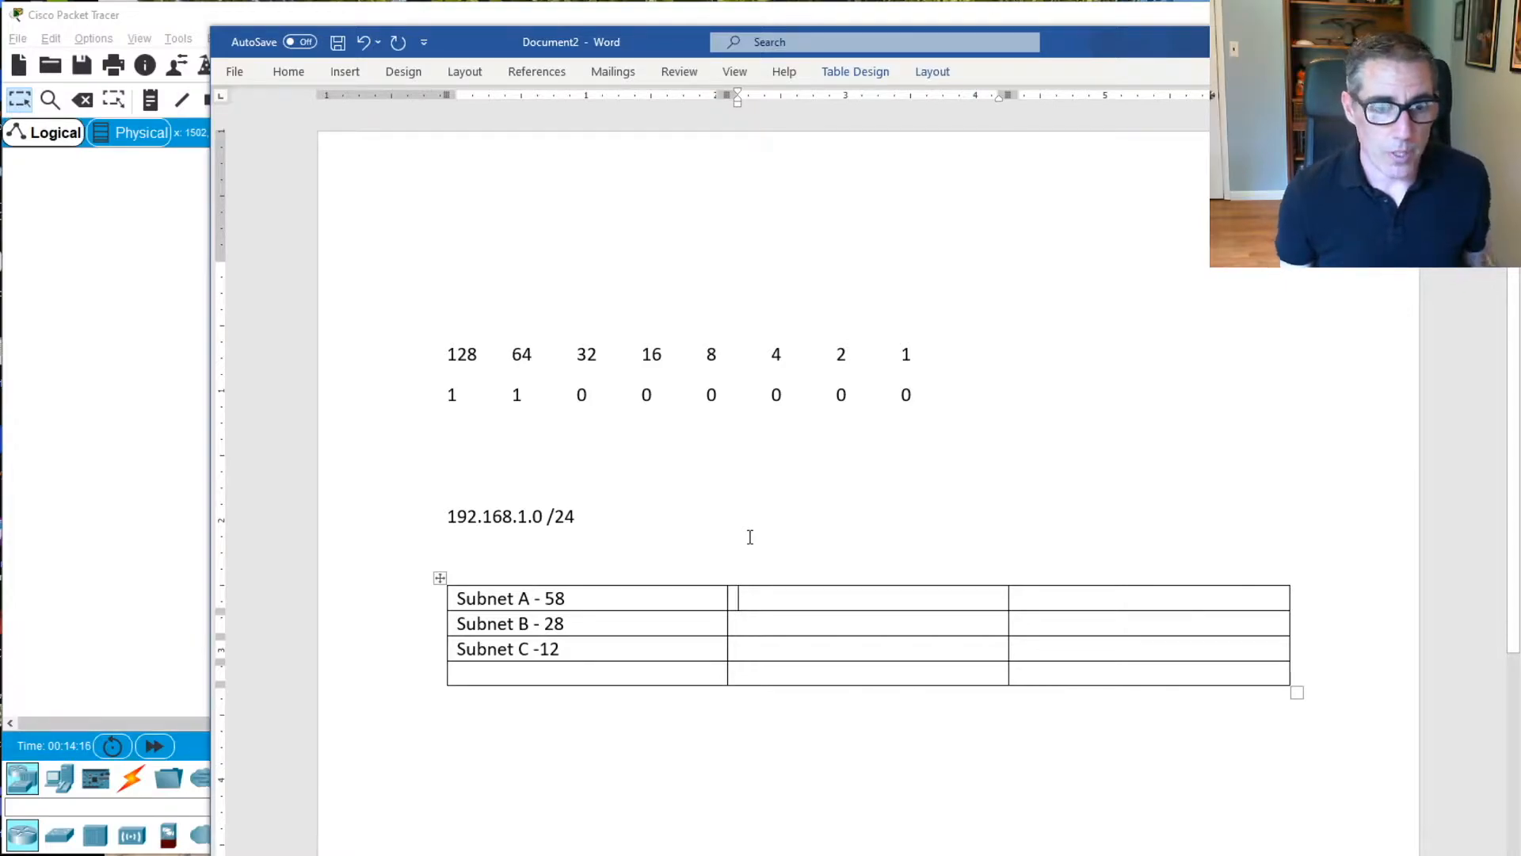
text(192.168.1.0 /)
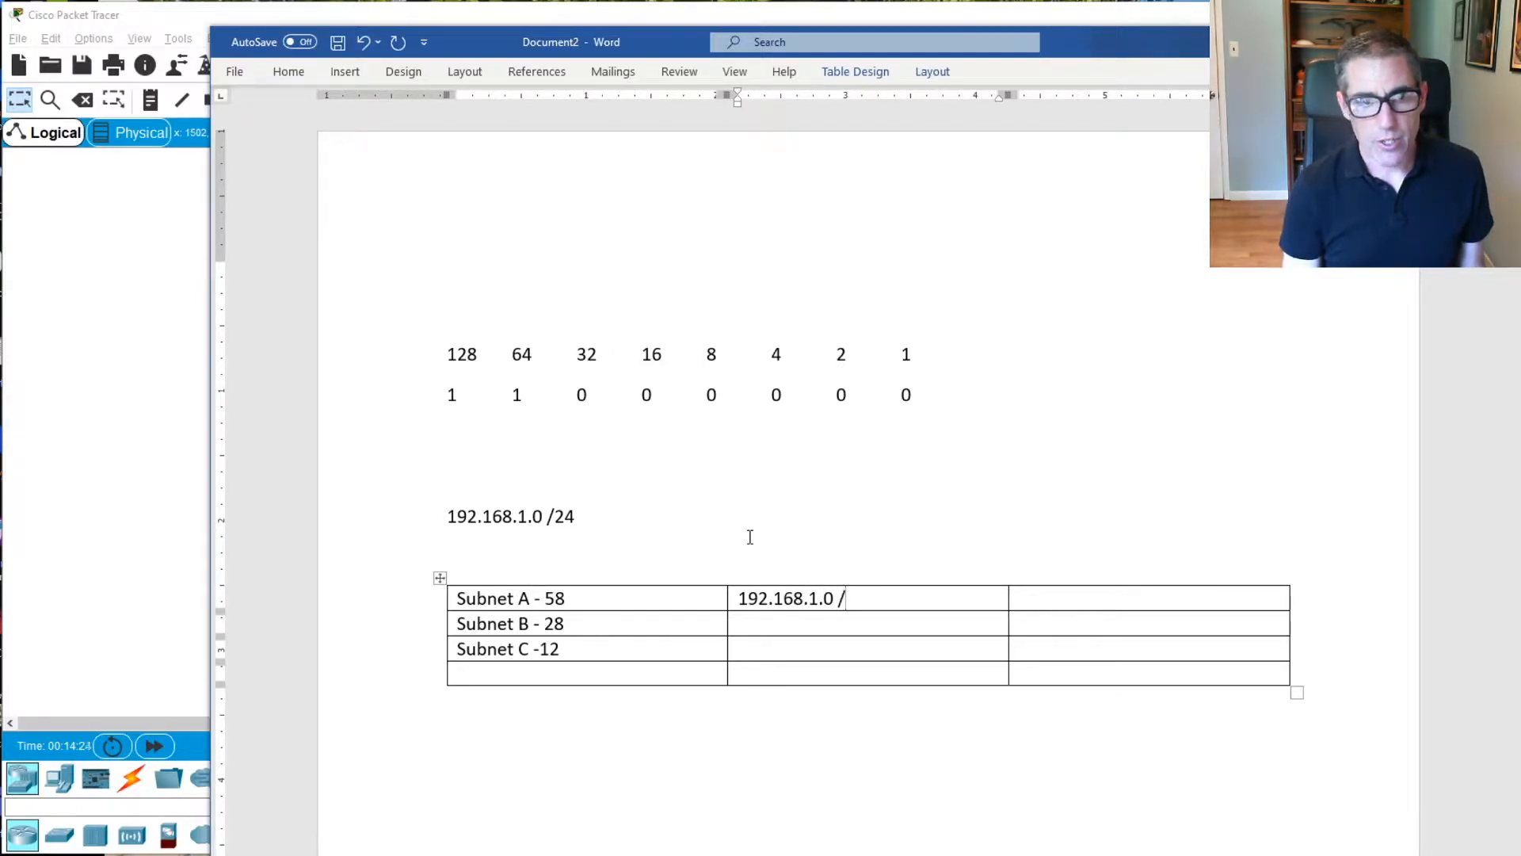
text(25)
key(BackSpace)
text(6)
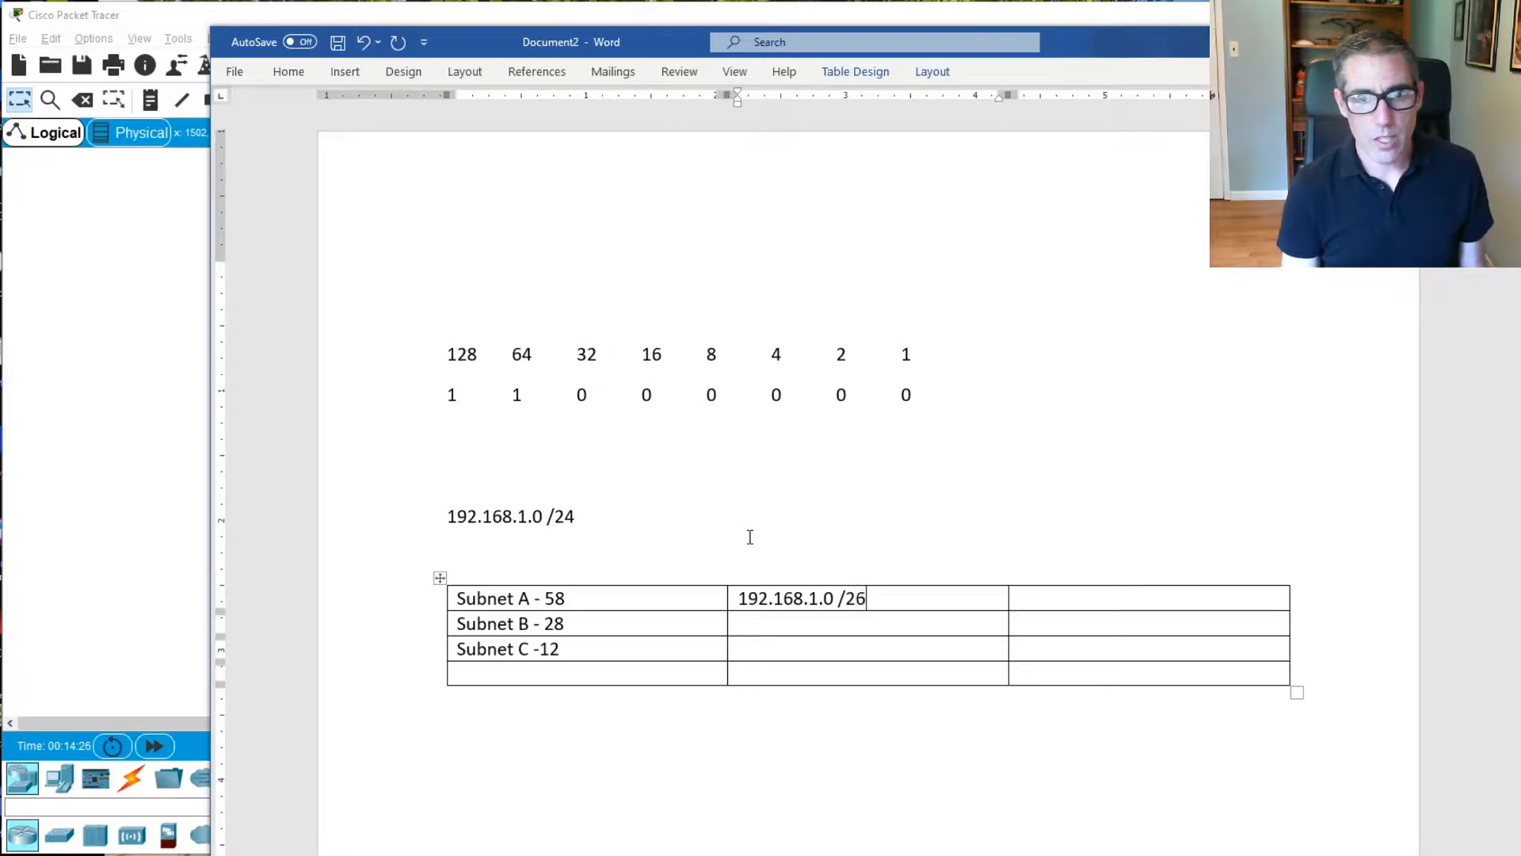
Enter the usable host range "1 - 62" in the third column of the Subnet A row
click(1069, 596)
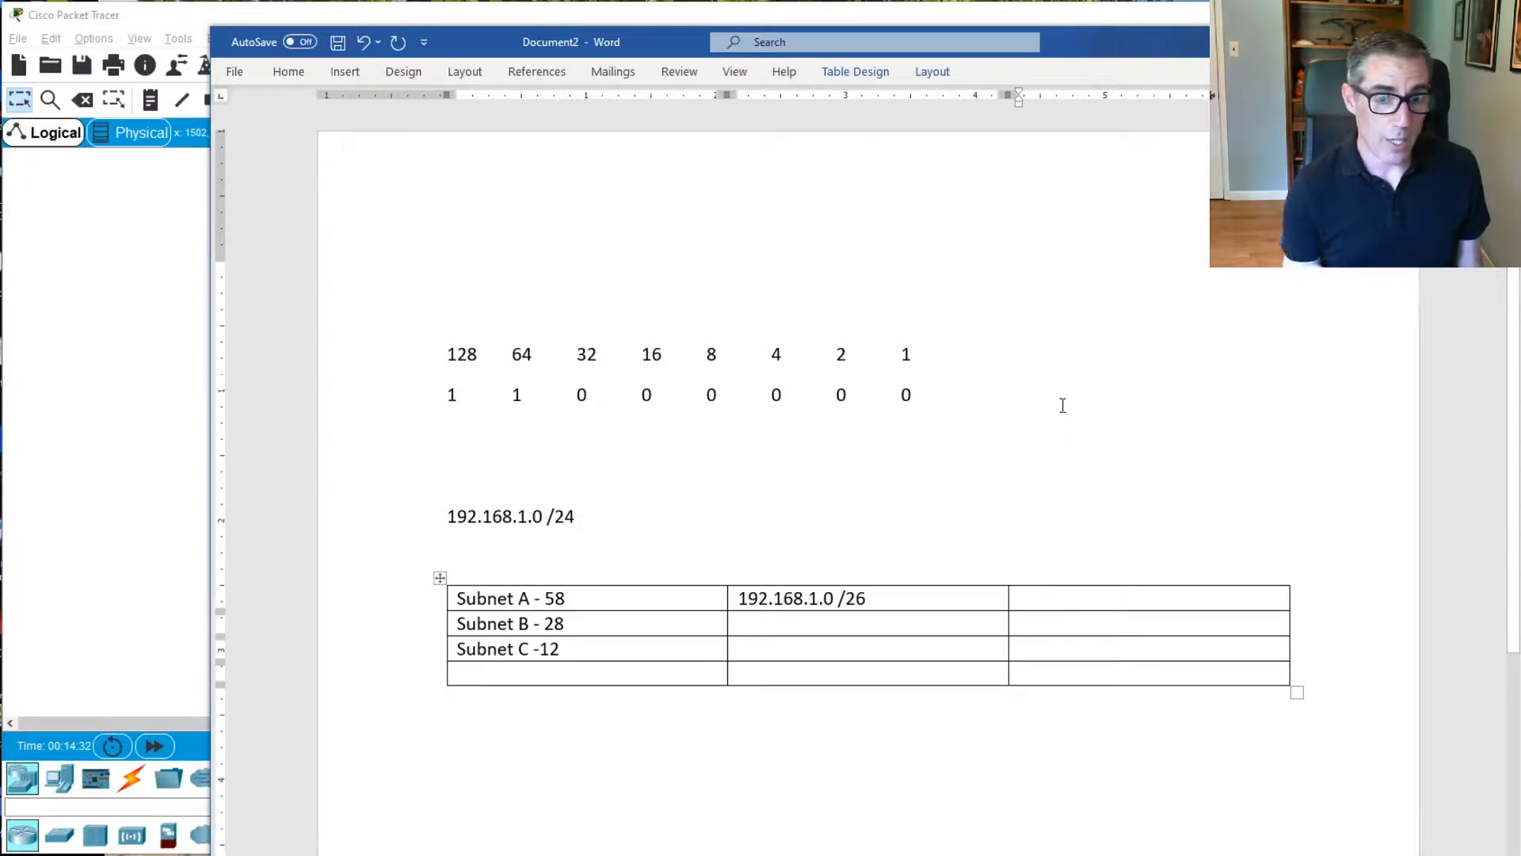
text(1 -)
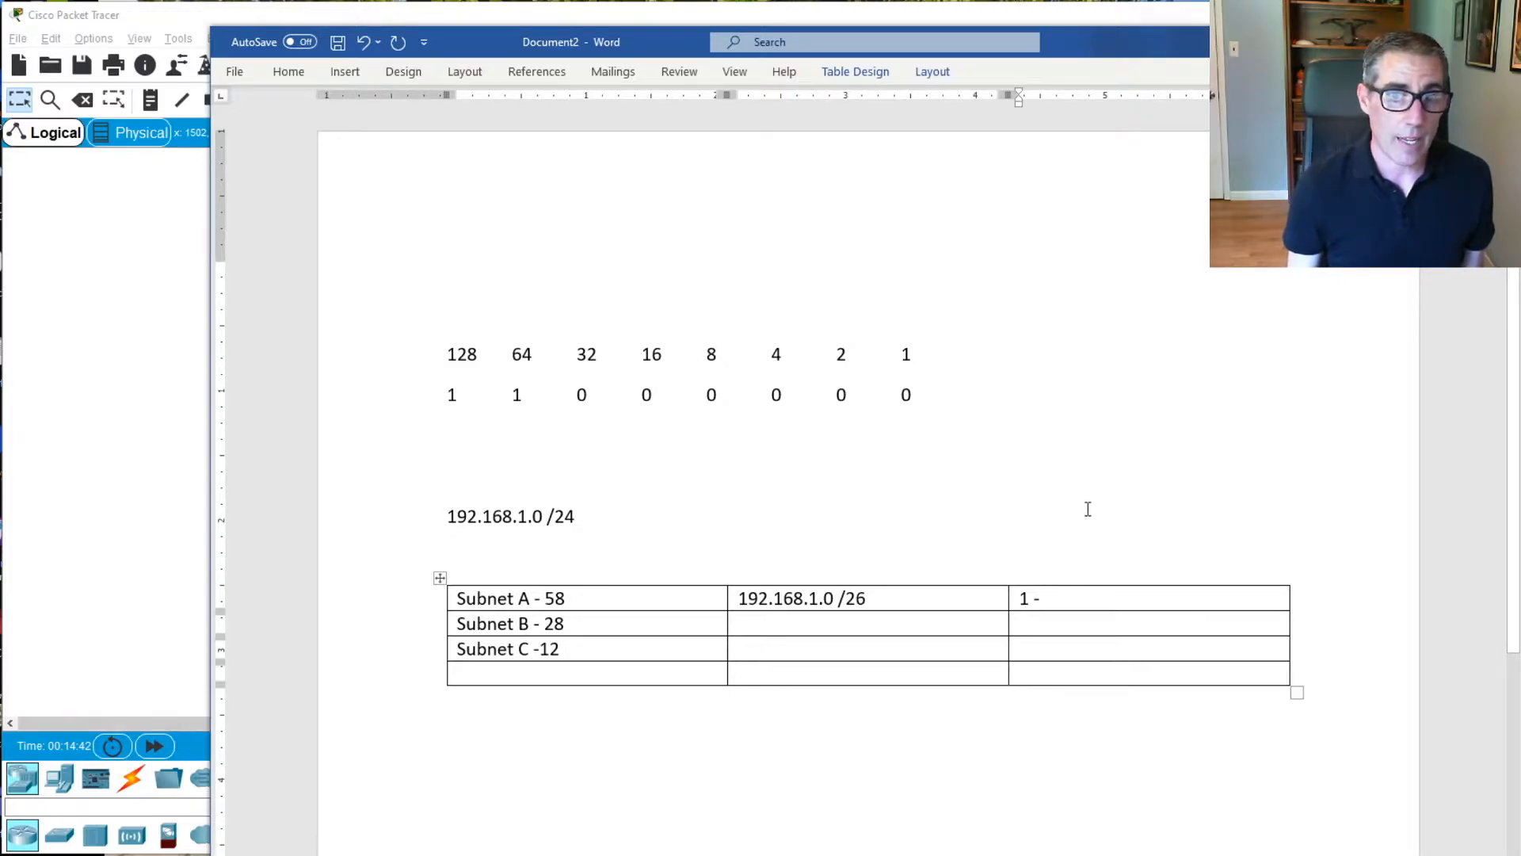
text(62)
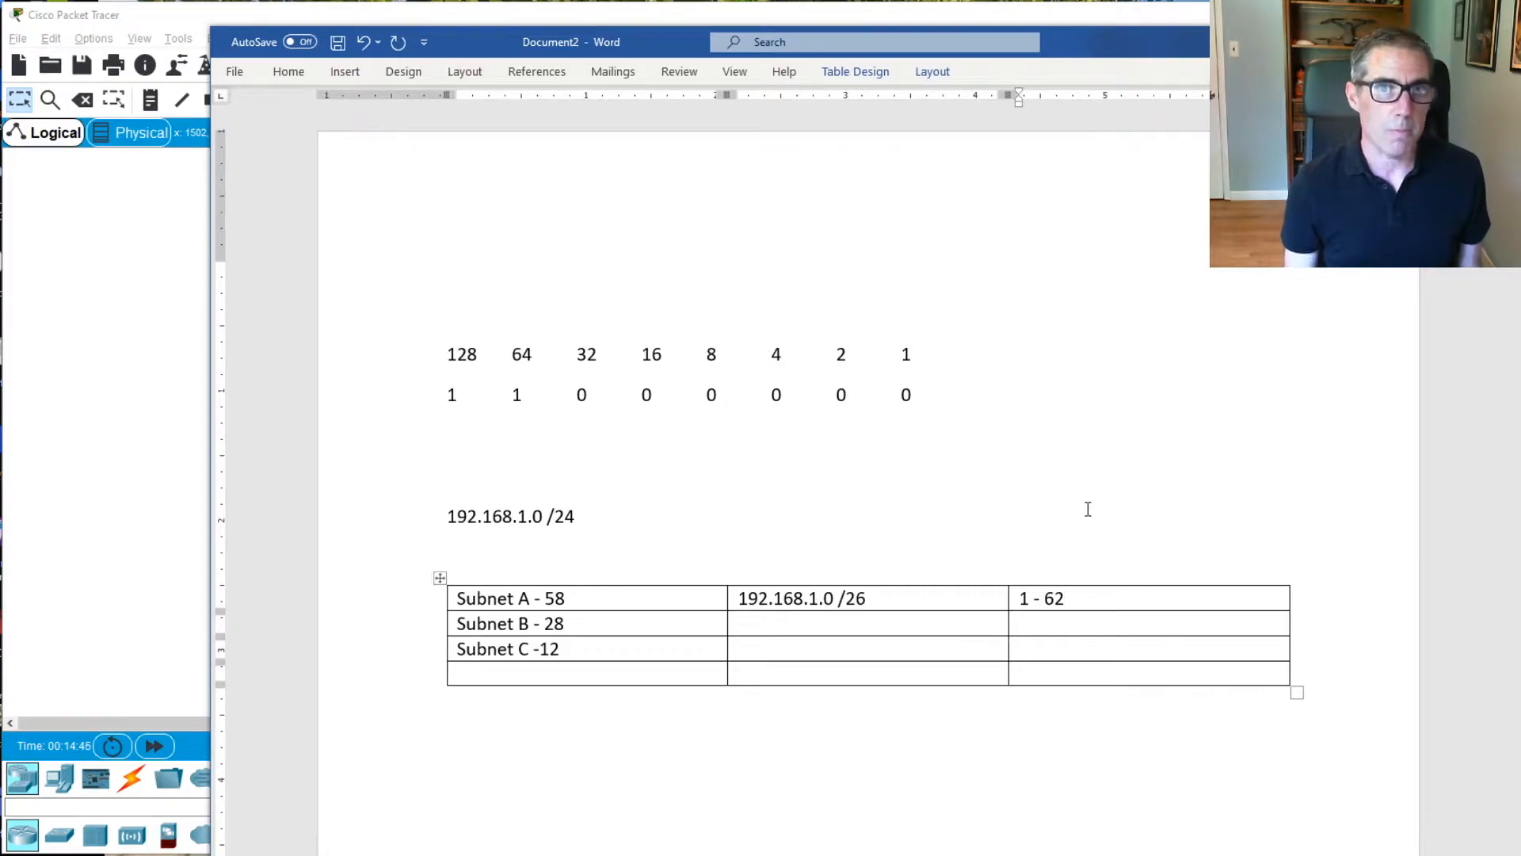
Enter the network address 192.168.1.64 in the second column of the Subnet B row
click(769, 631)
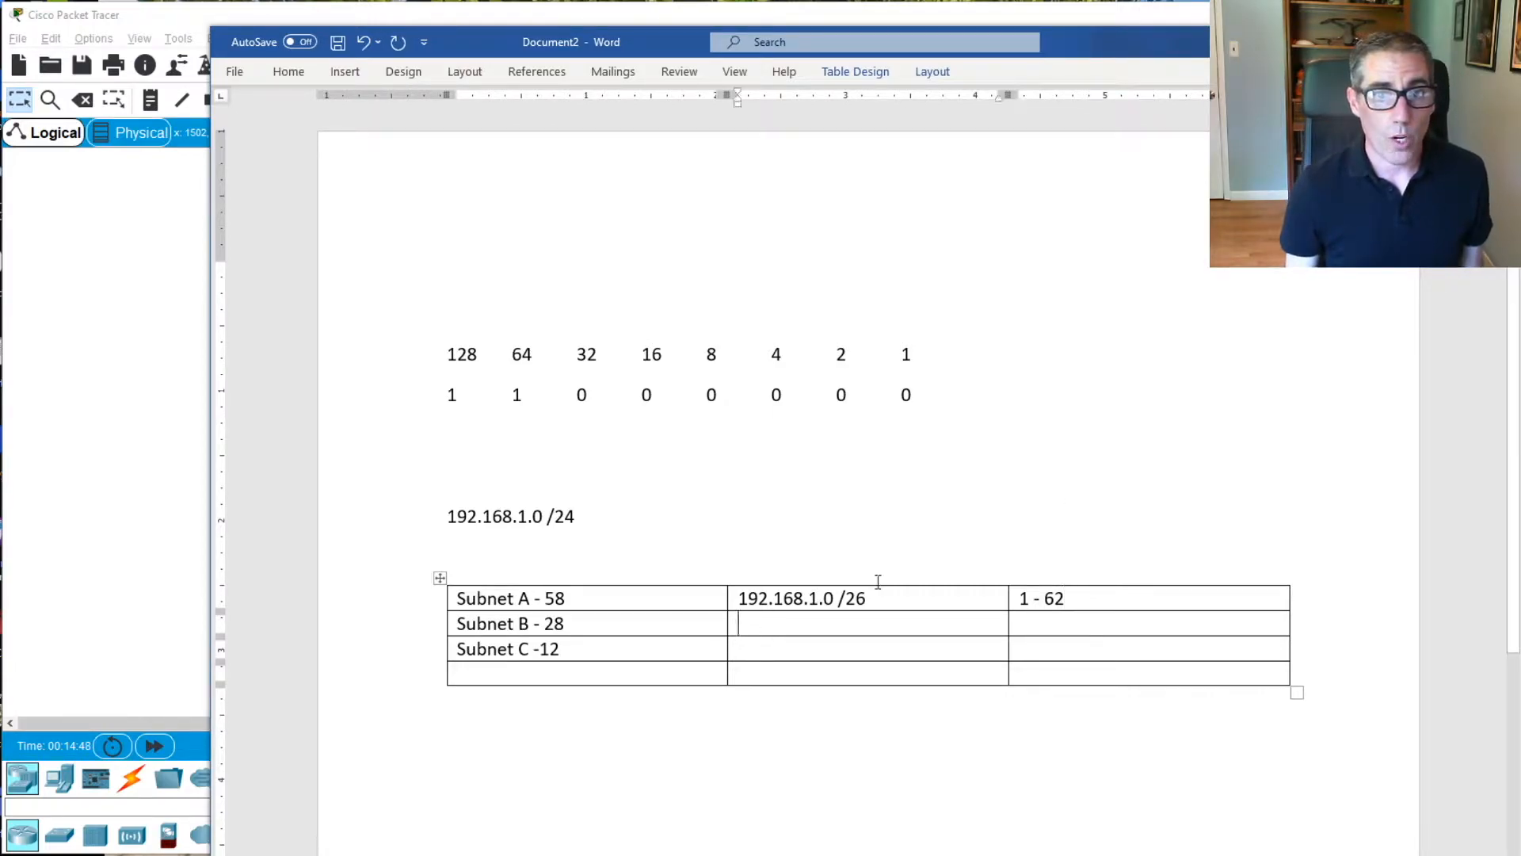
text(192.16)
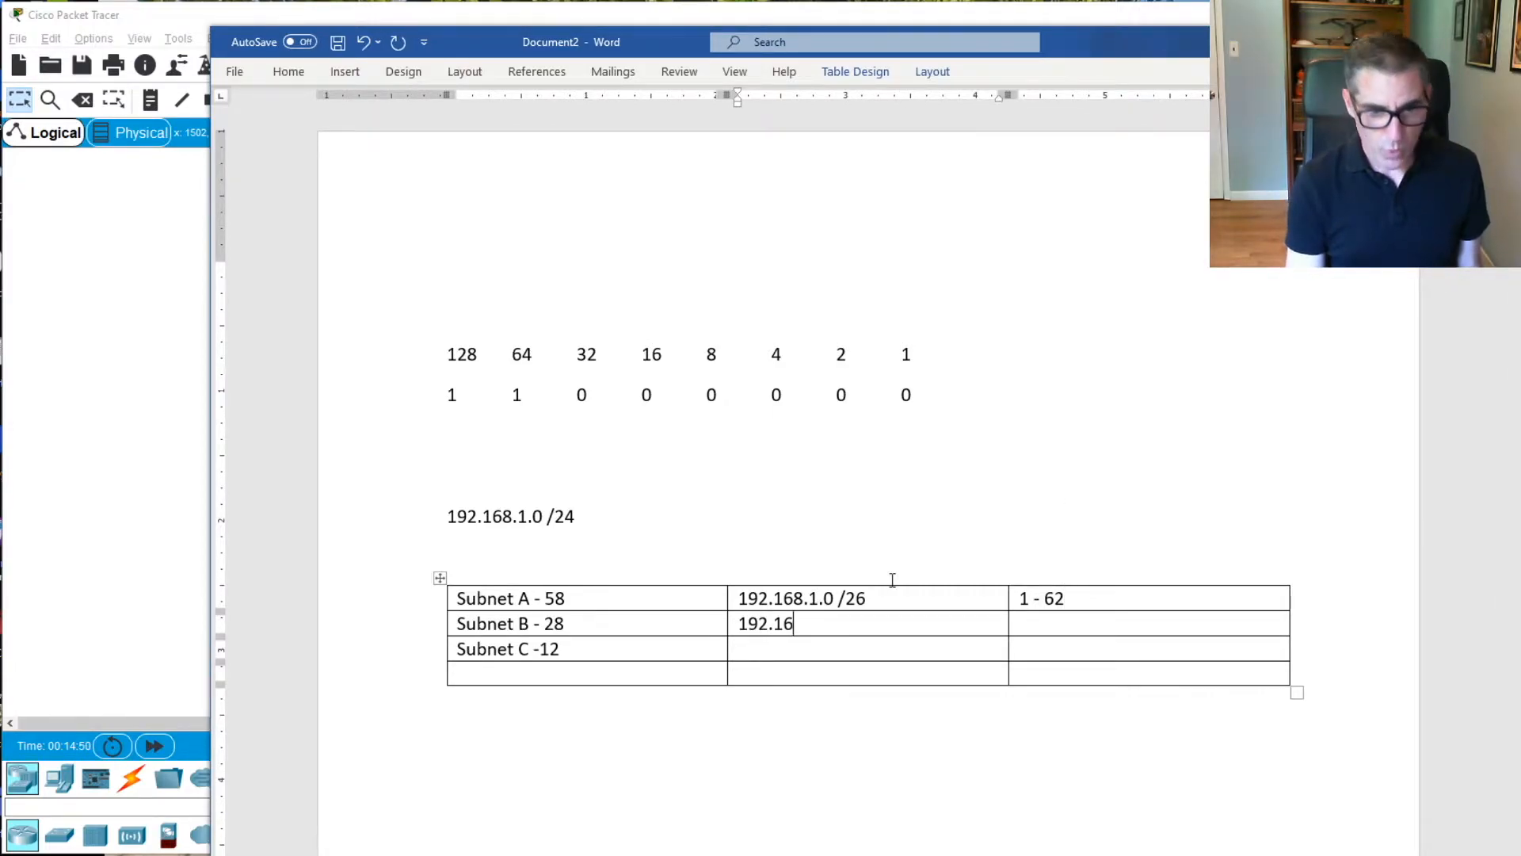
text(8.1.64)
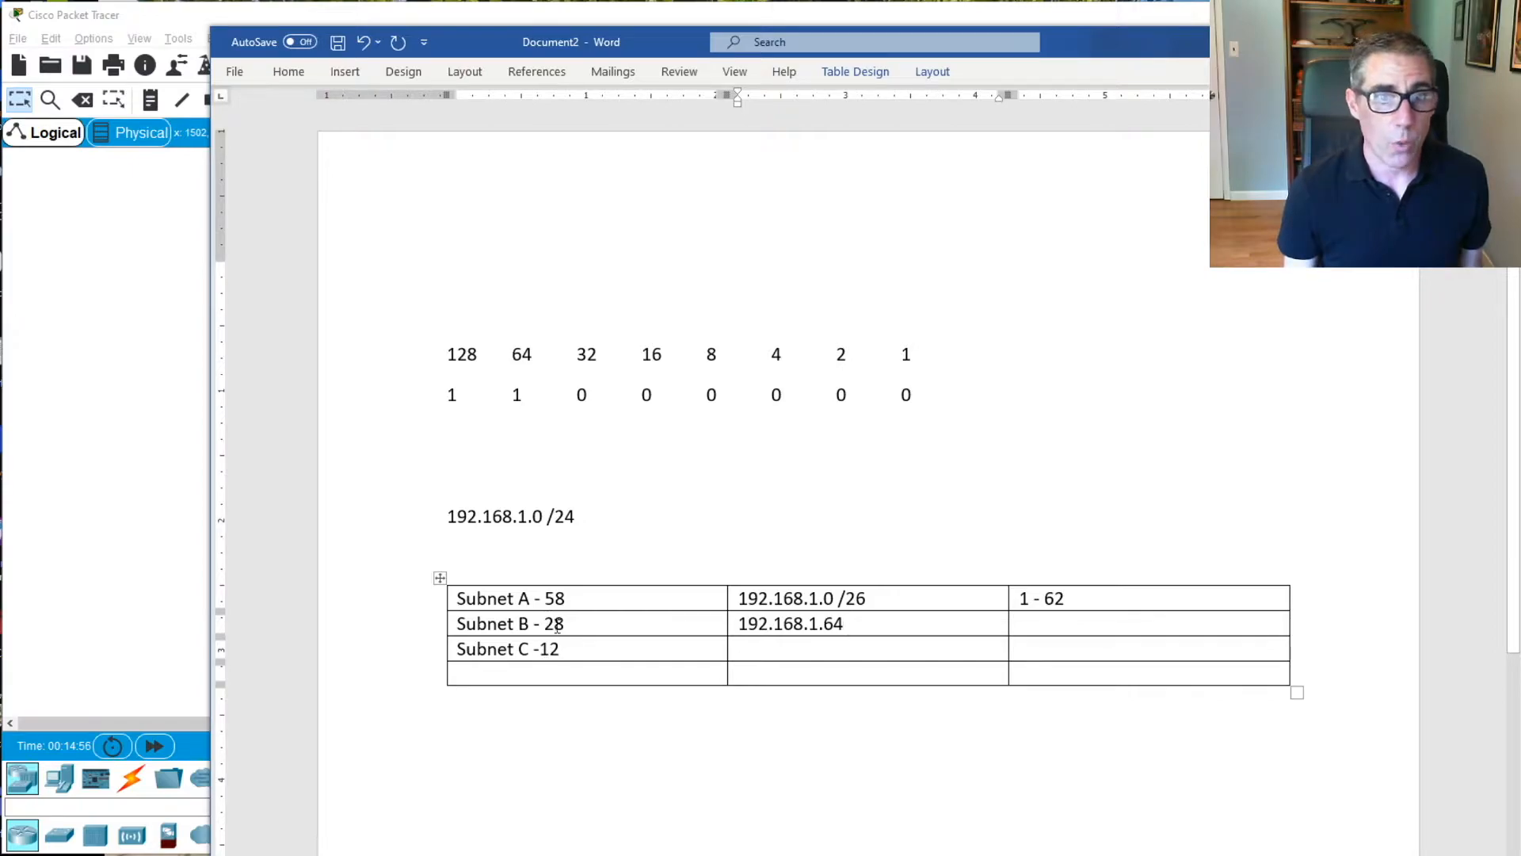
Change the mask bit under 32 to 1 and append the prefix /27 to Subnet B's network address
click(590, 394)
key(BackSpace)
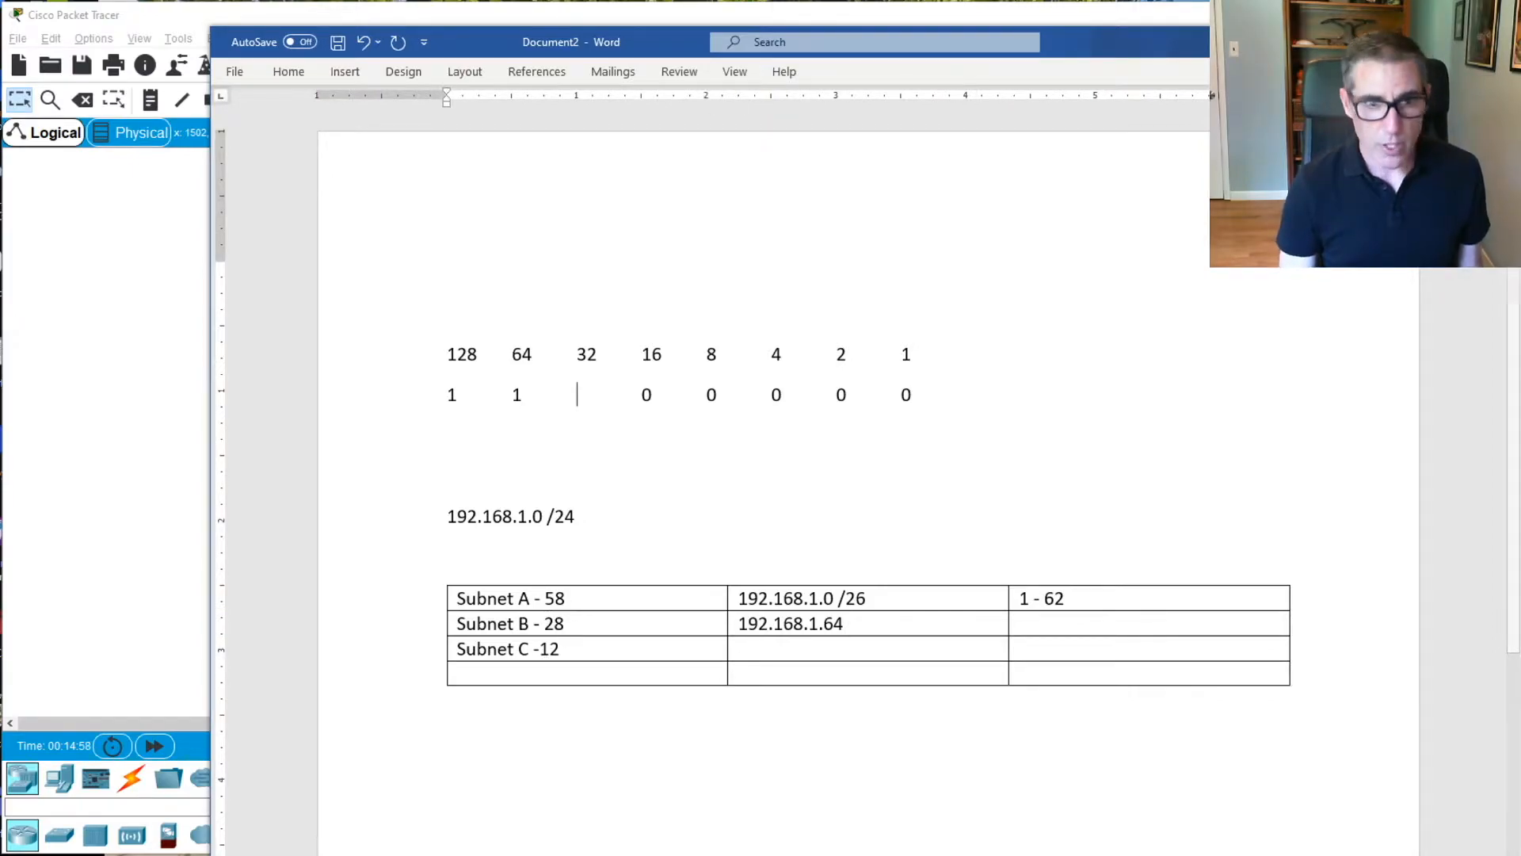
text(1)
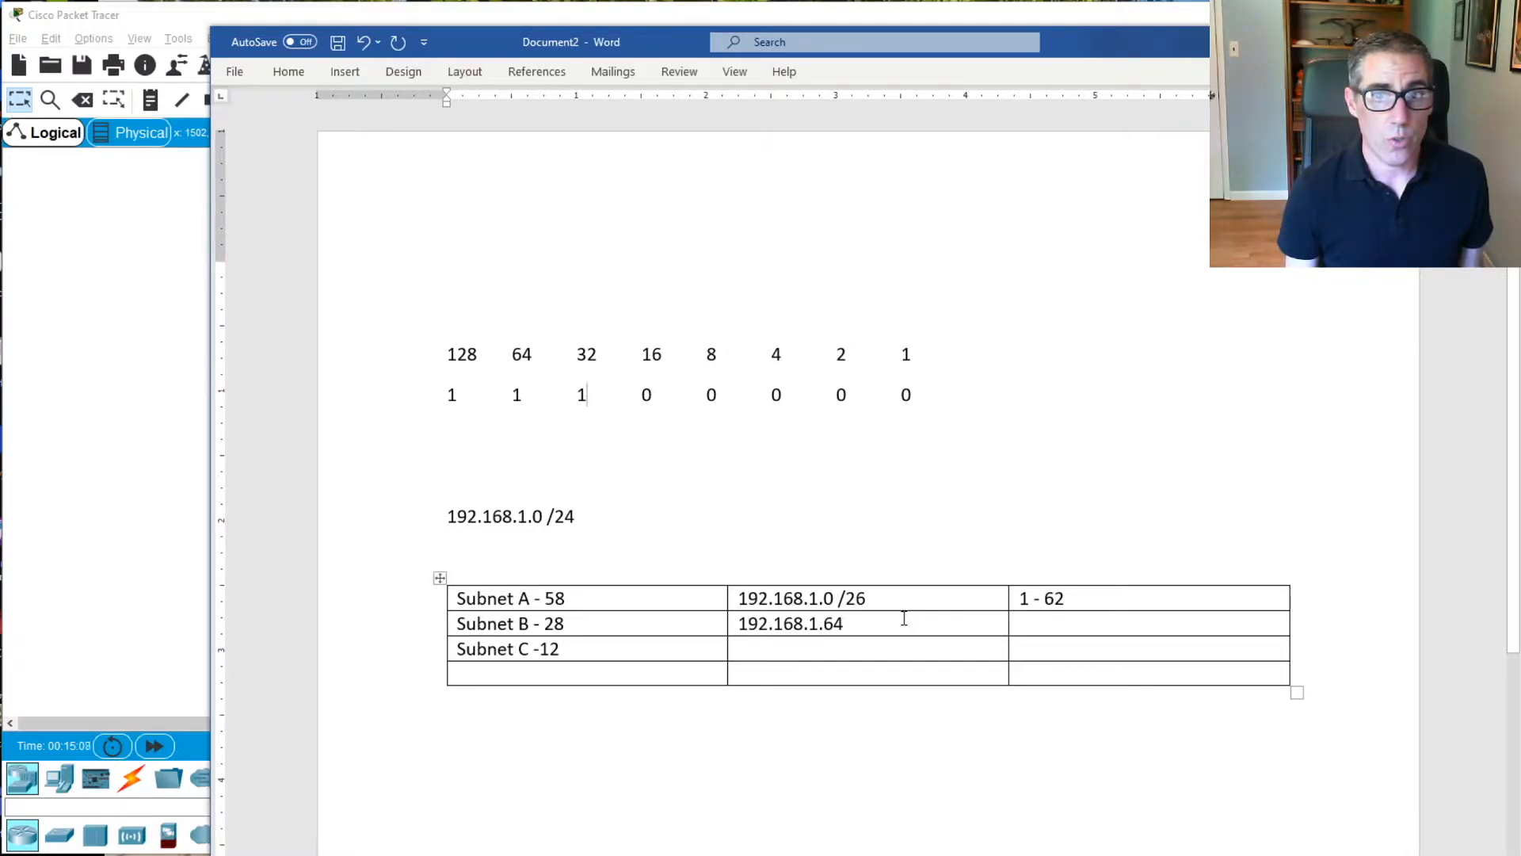
click(869, 622)
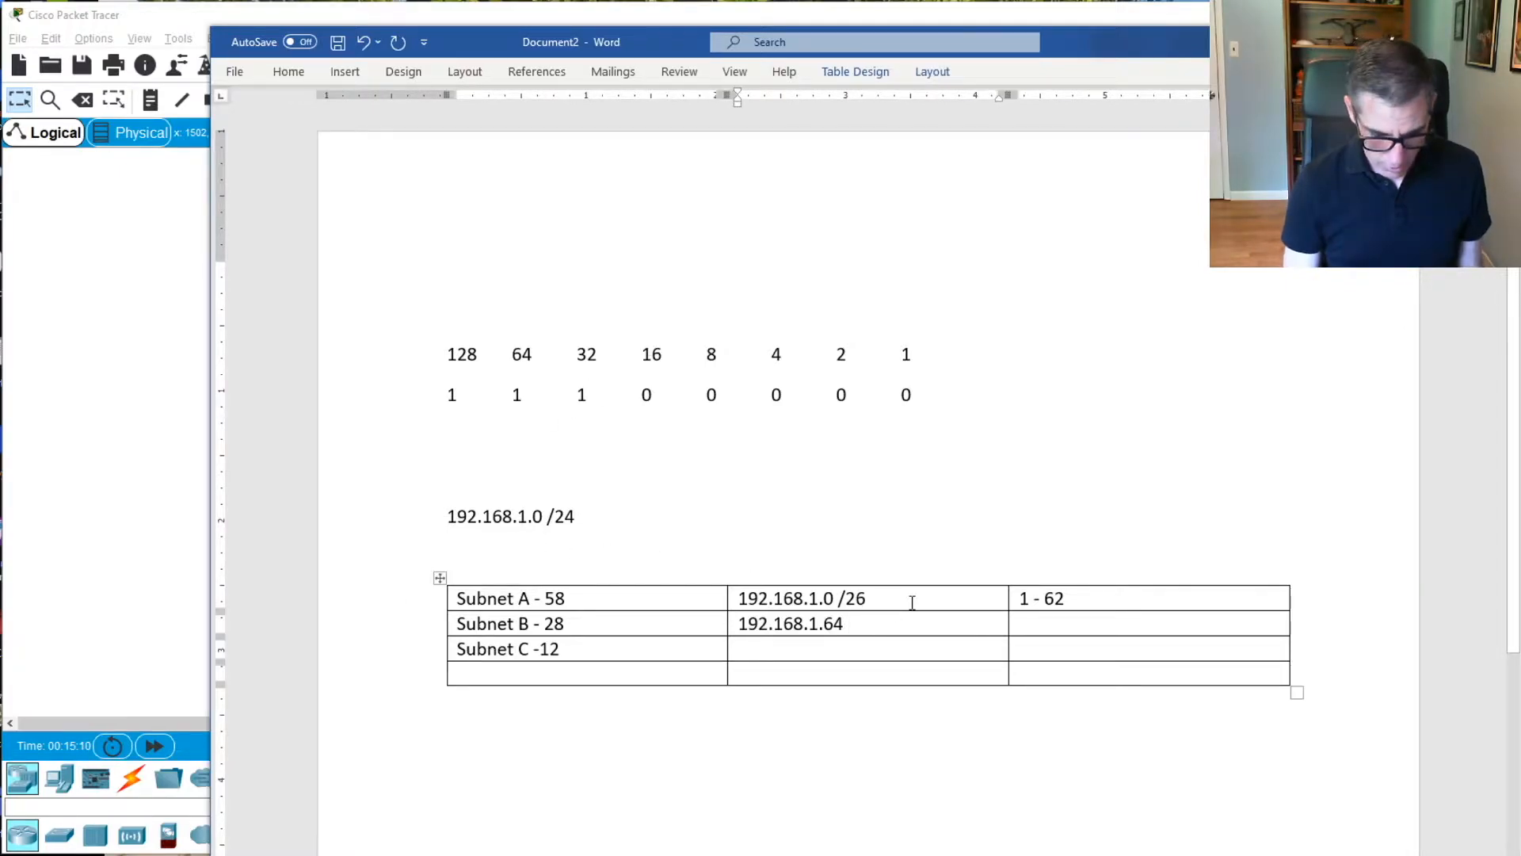
text(/27)
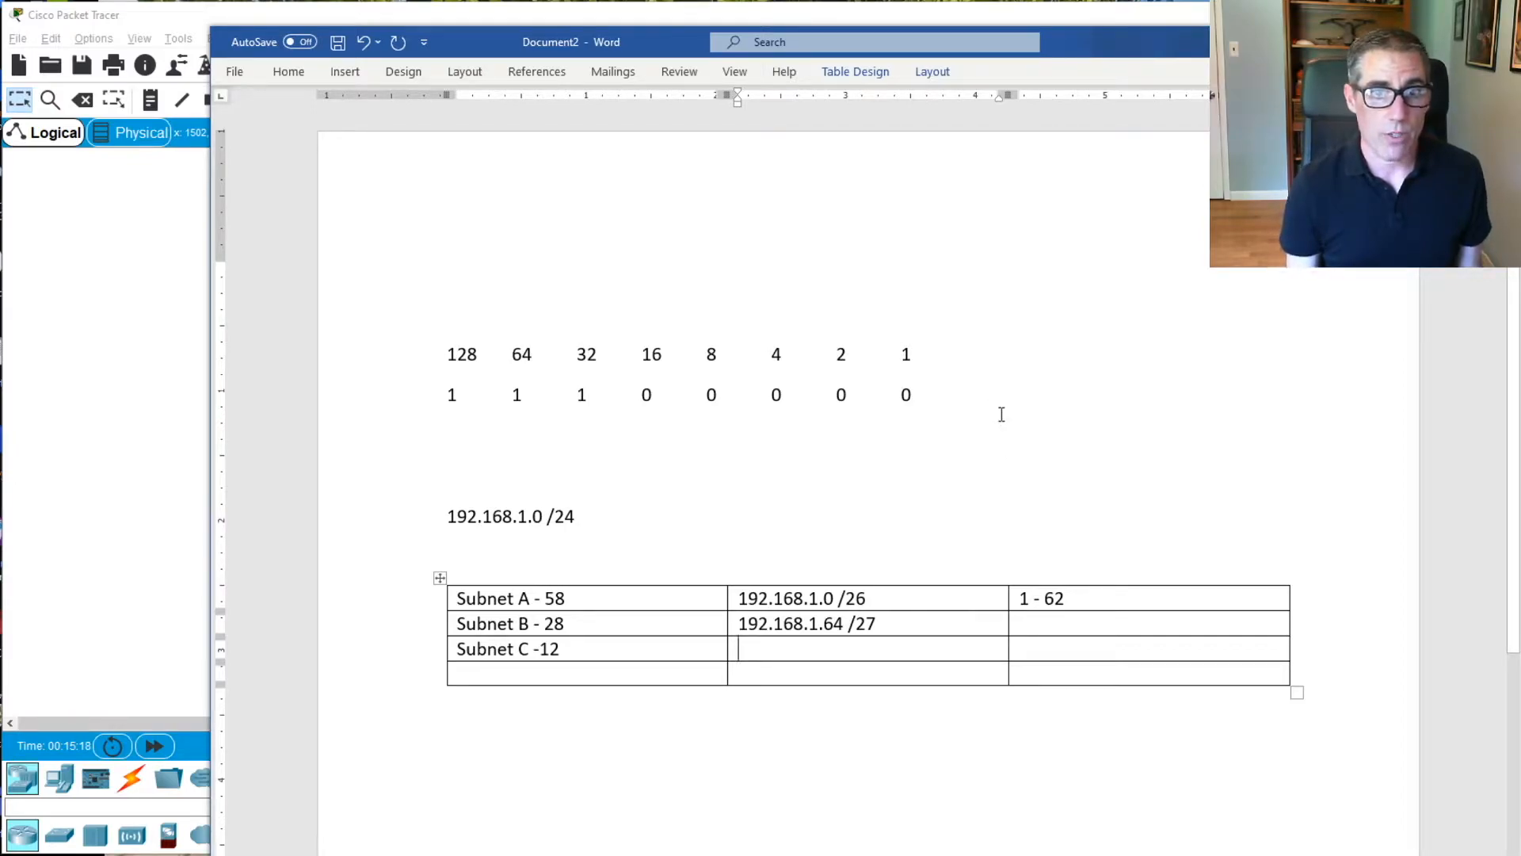
Enter the network address 192.168.1.96 in the second column of the Subnet C row
text(192.168.1.)
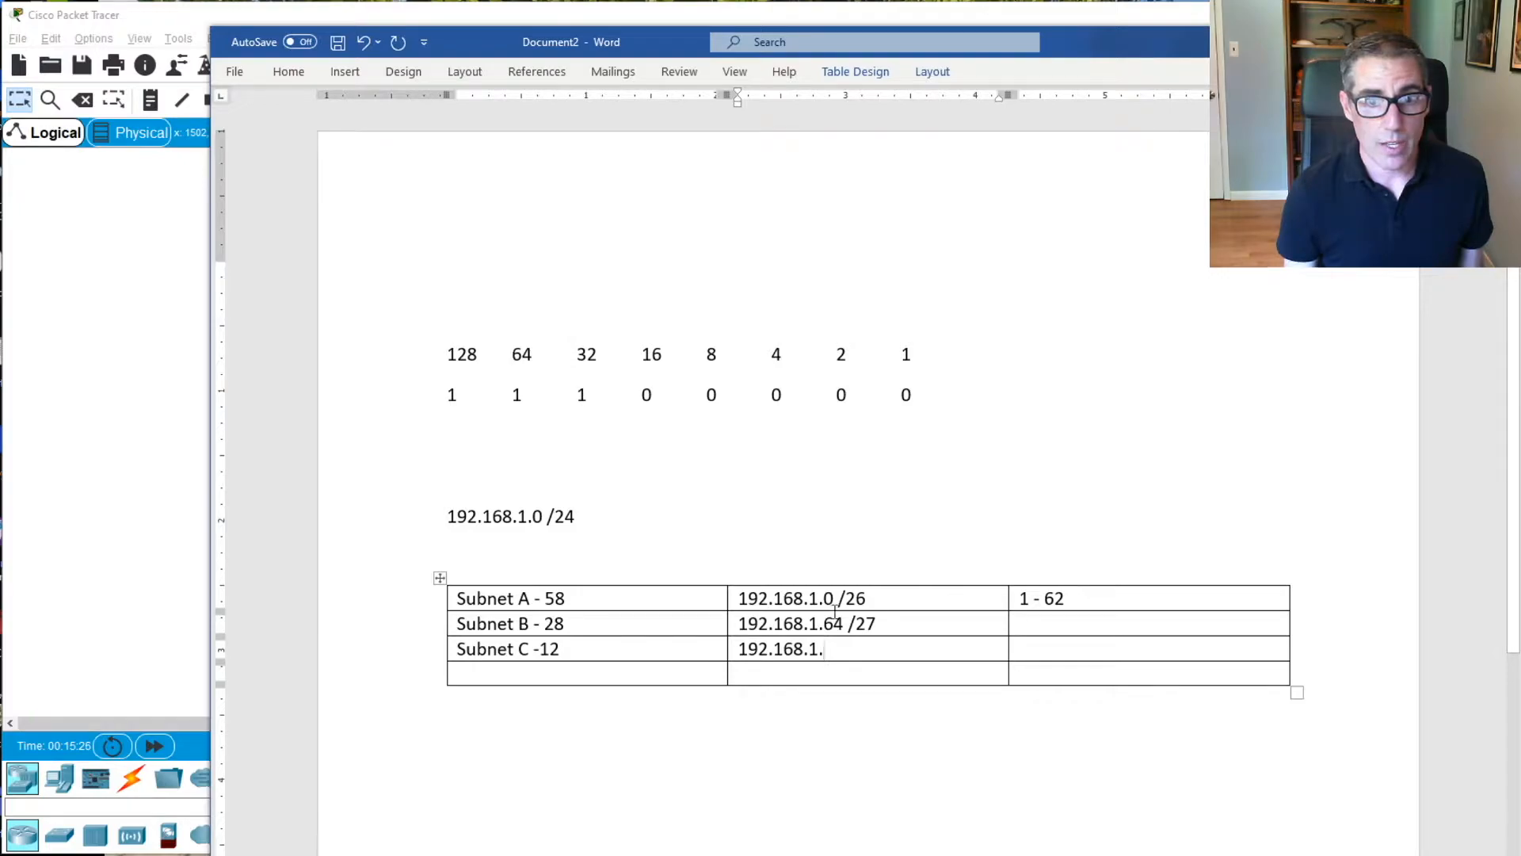
text(96)
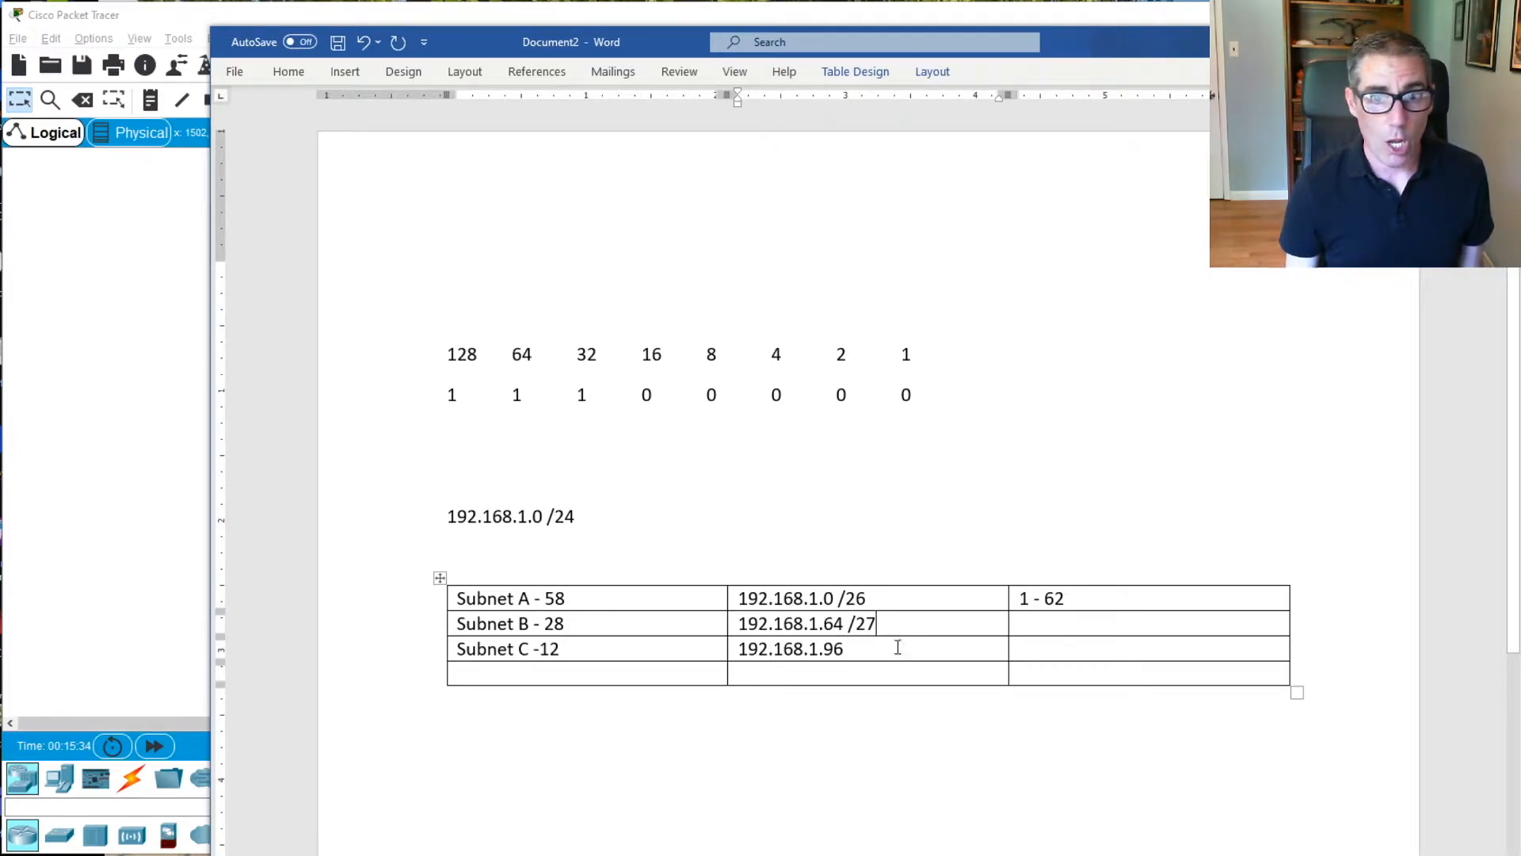
Enter the usable host range "65 - 94" in the third column of the Subnet B row
click(1085, 623)
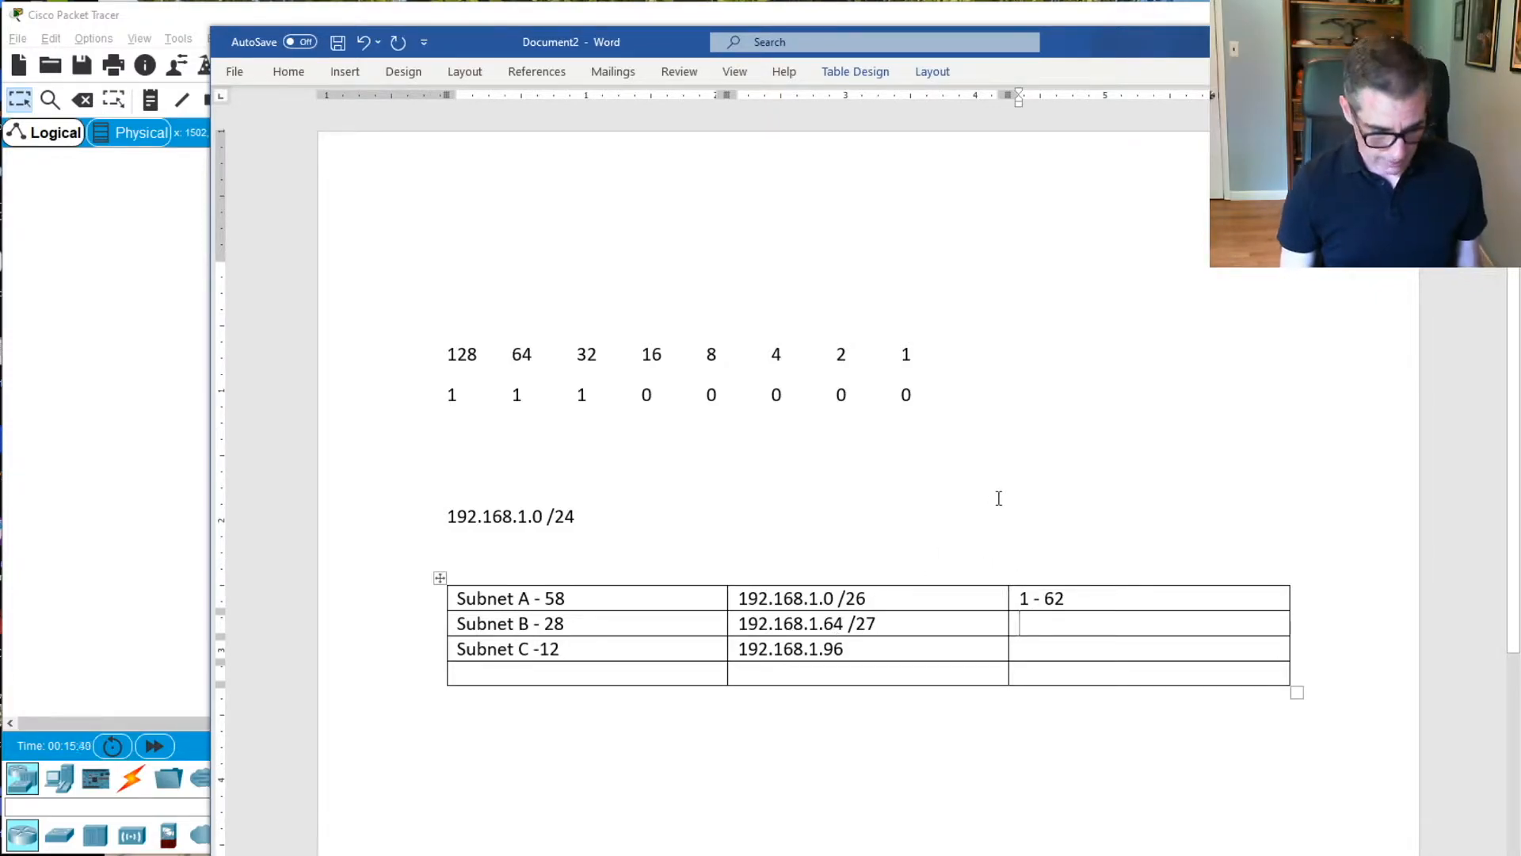
text(65 -)
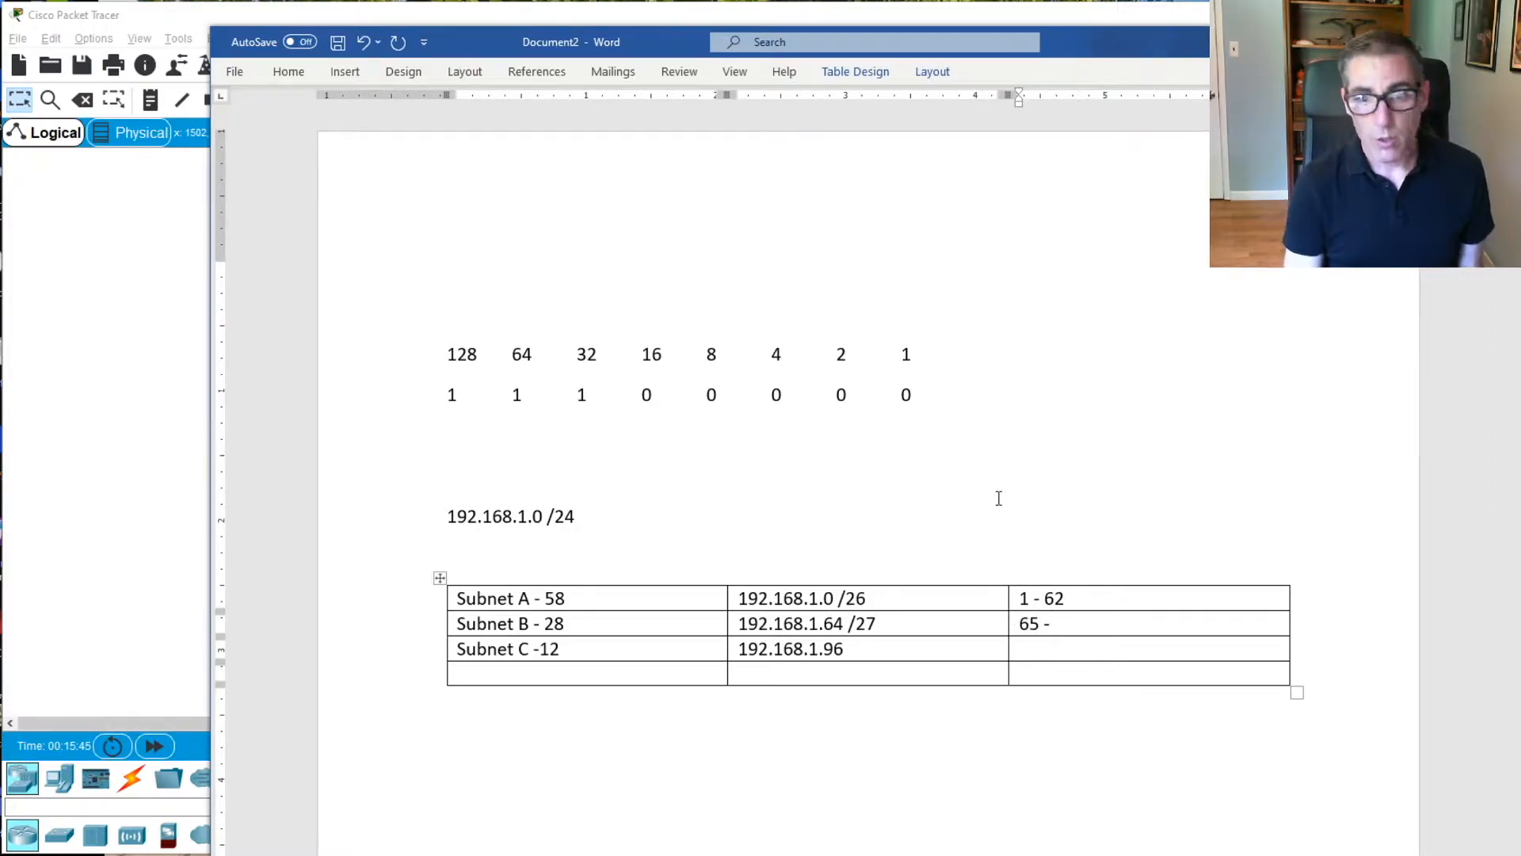
text(94)
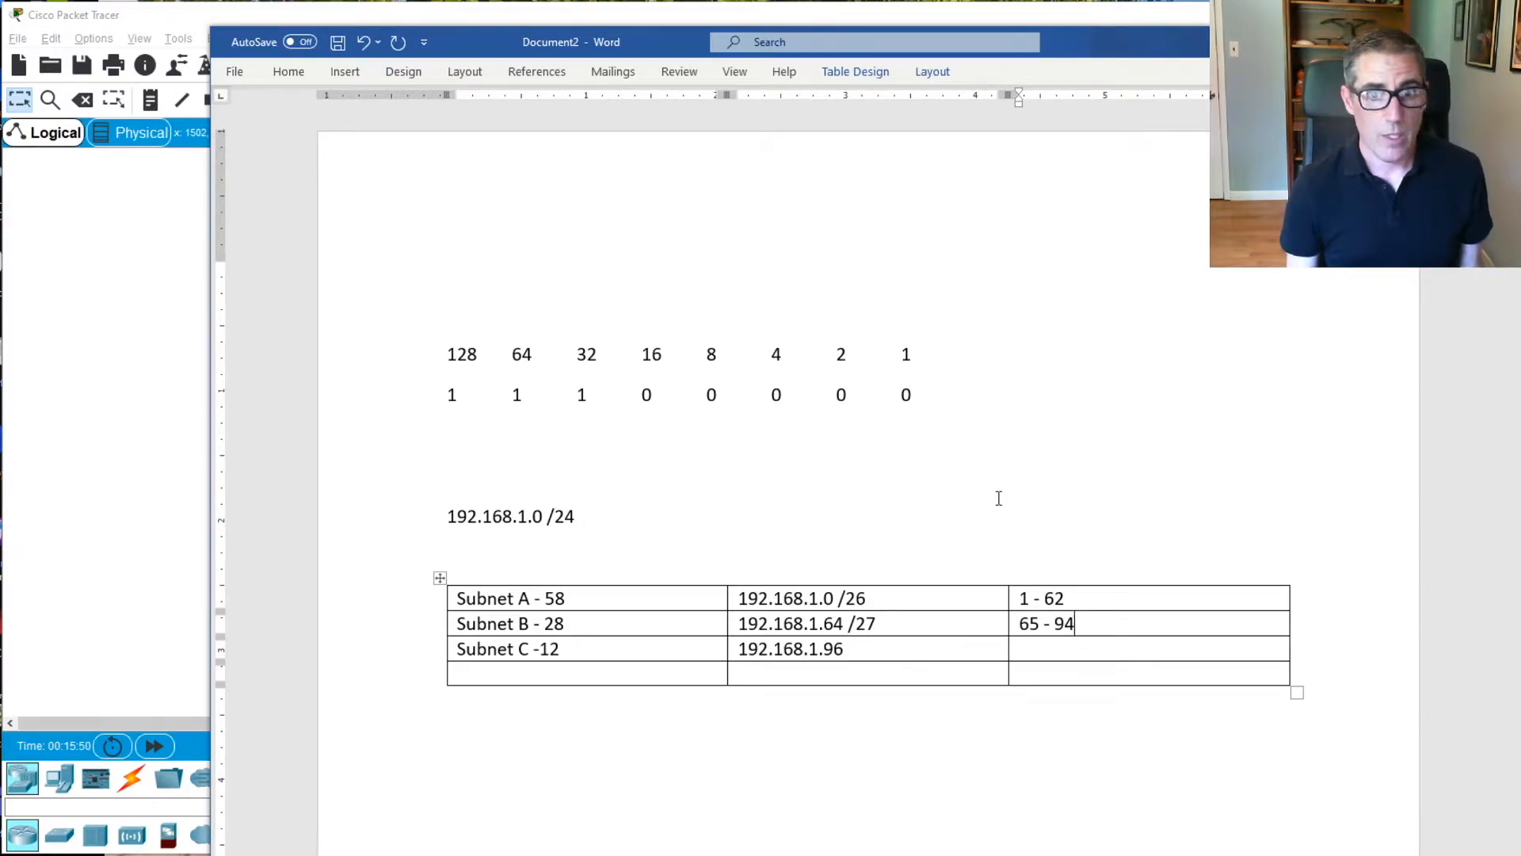
Change the mask bit under 16 to 1 and append the prefix /28 to Subnet C's network address
click(864, 655)
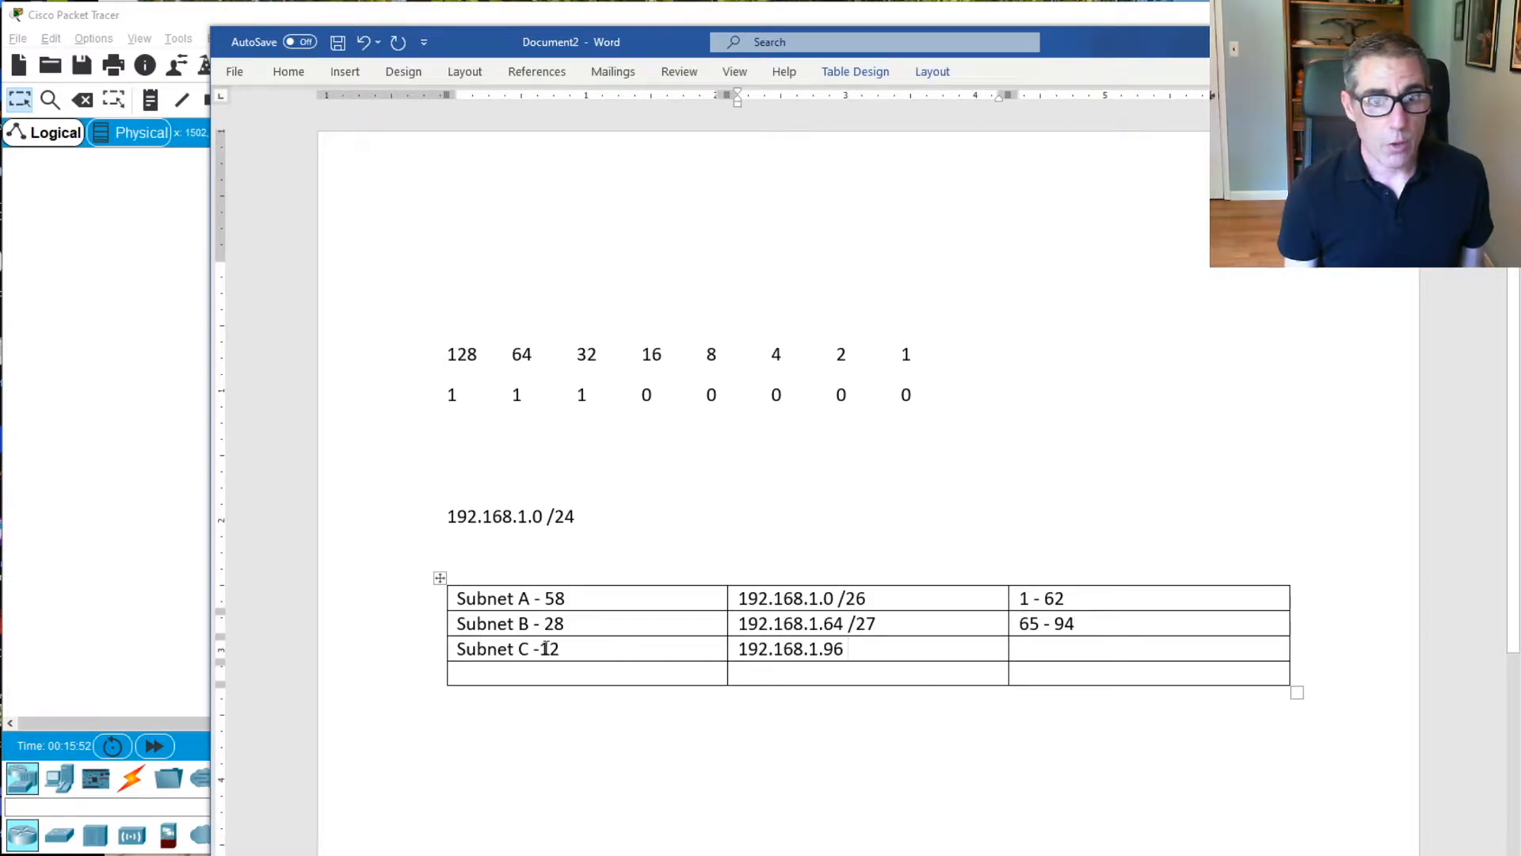
click(665, 394)
key(BackSpace)
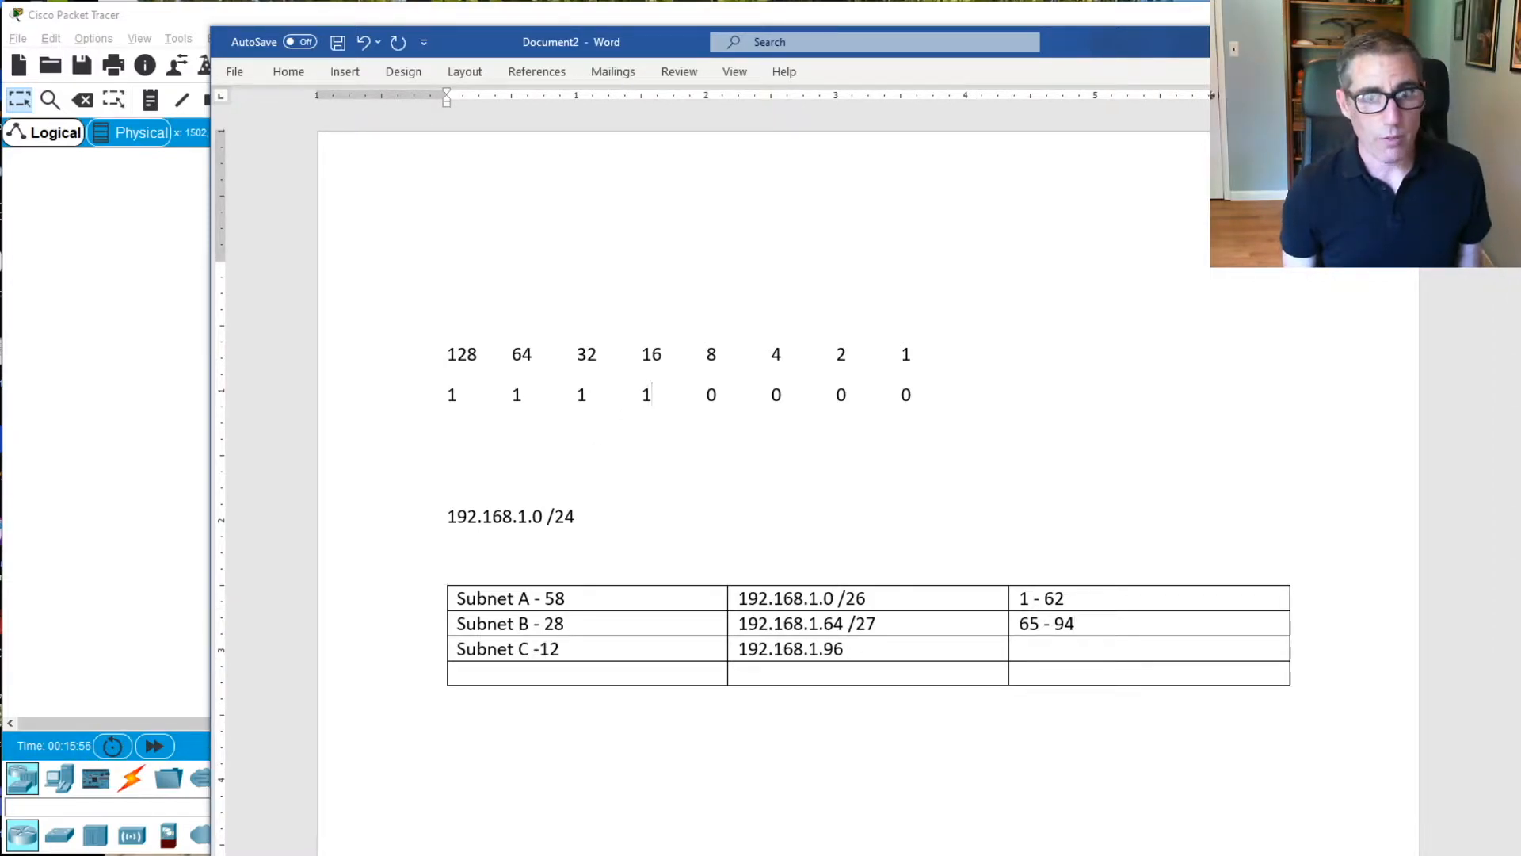
click(865, 645)
text(28)
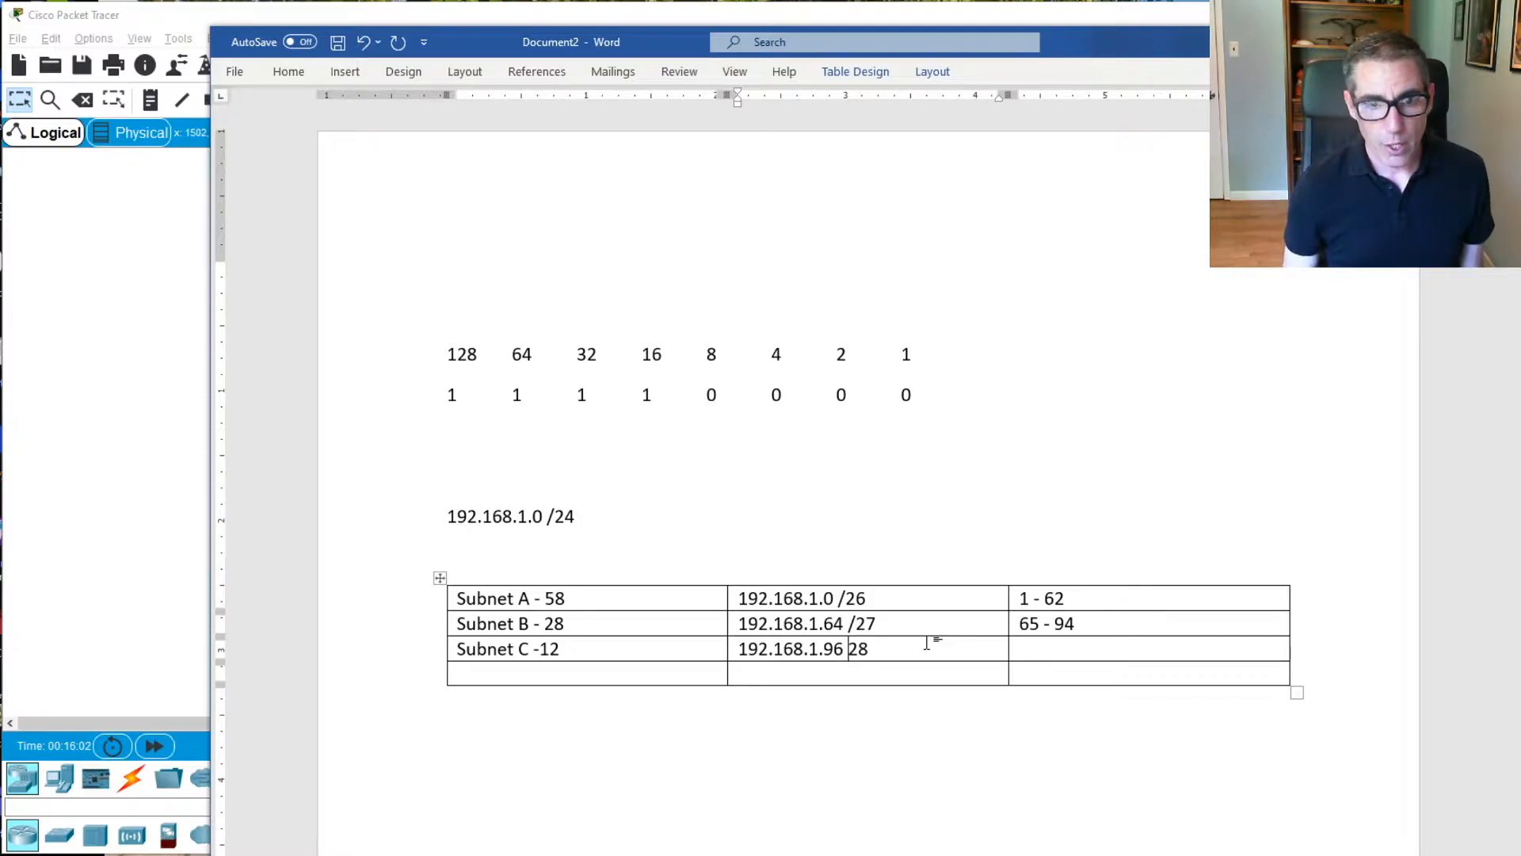
text(/)
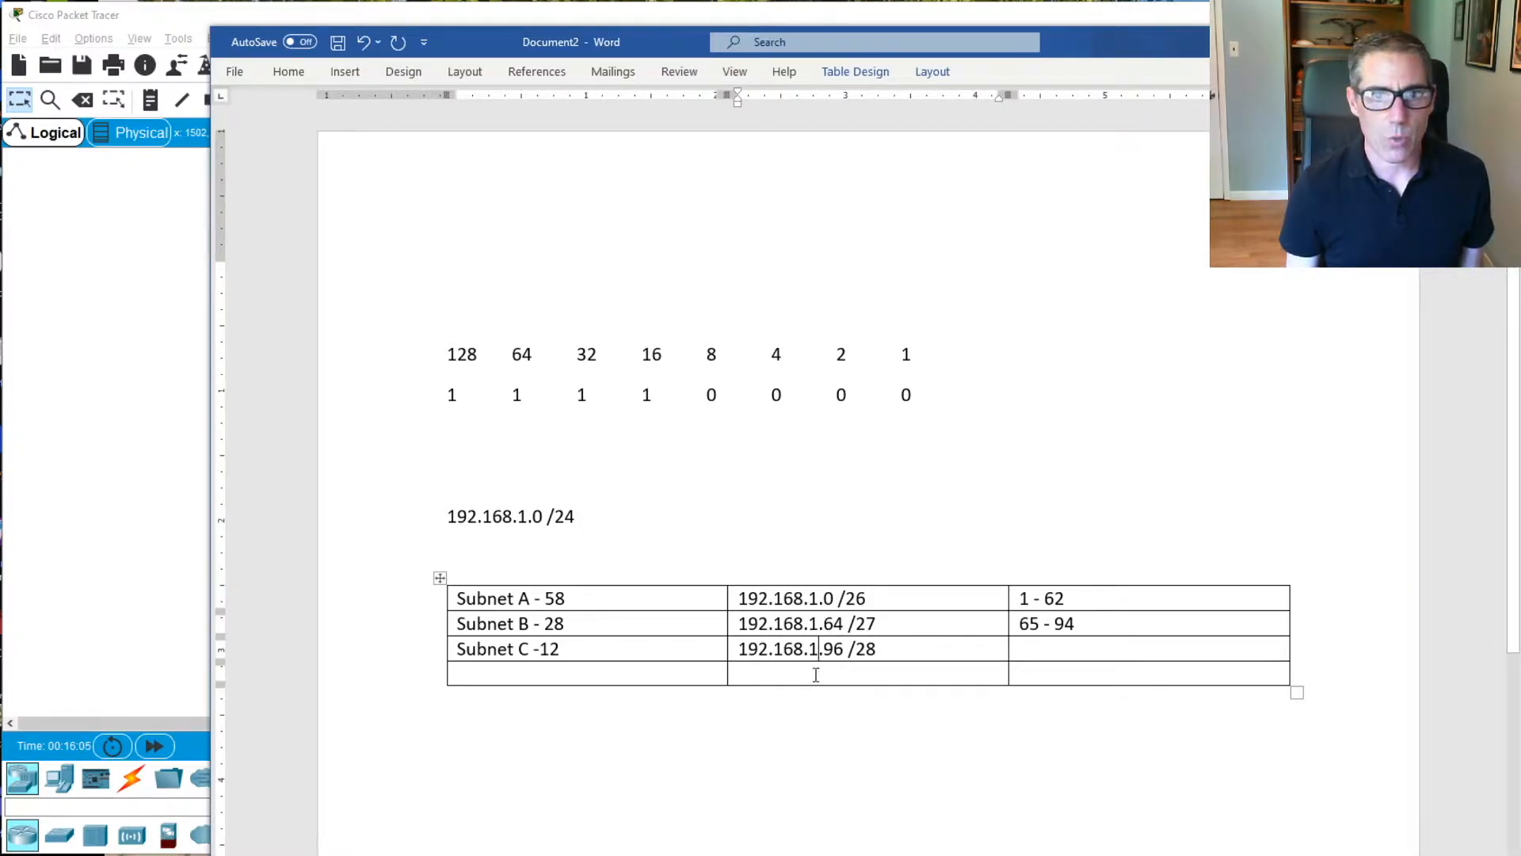
Enter the next available network address 192.168.1.112 in the second column of the table's last row
key(Down)
text(192.1)
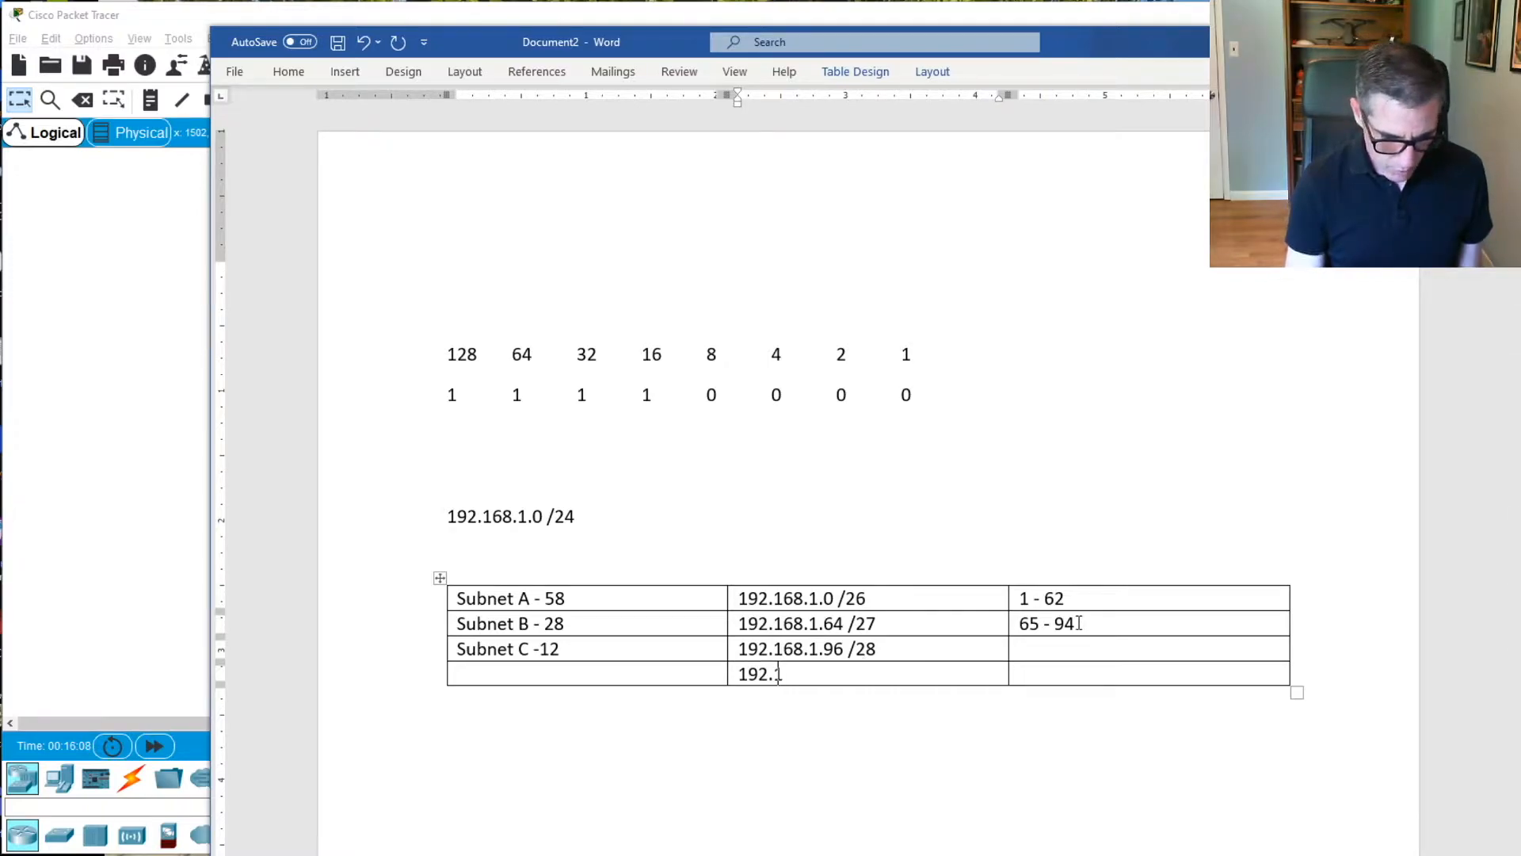
text(68.1.)
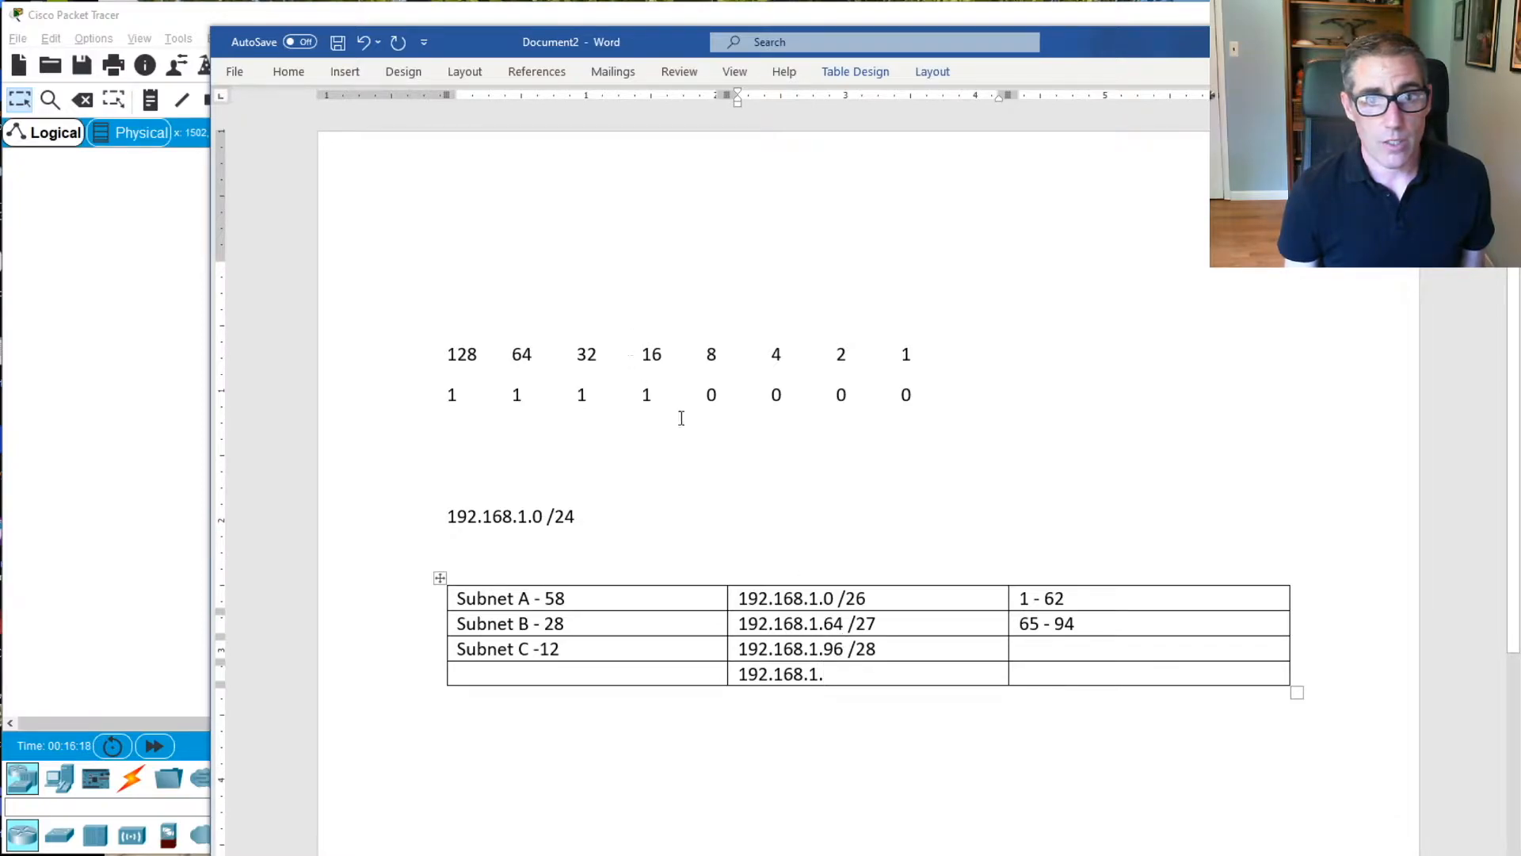
text(112)
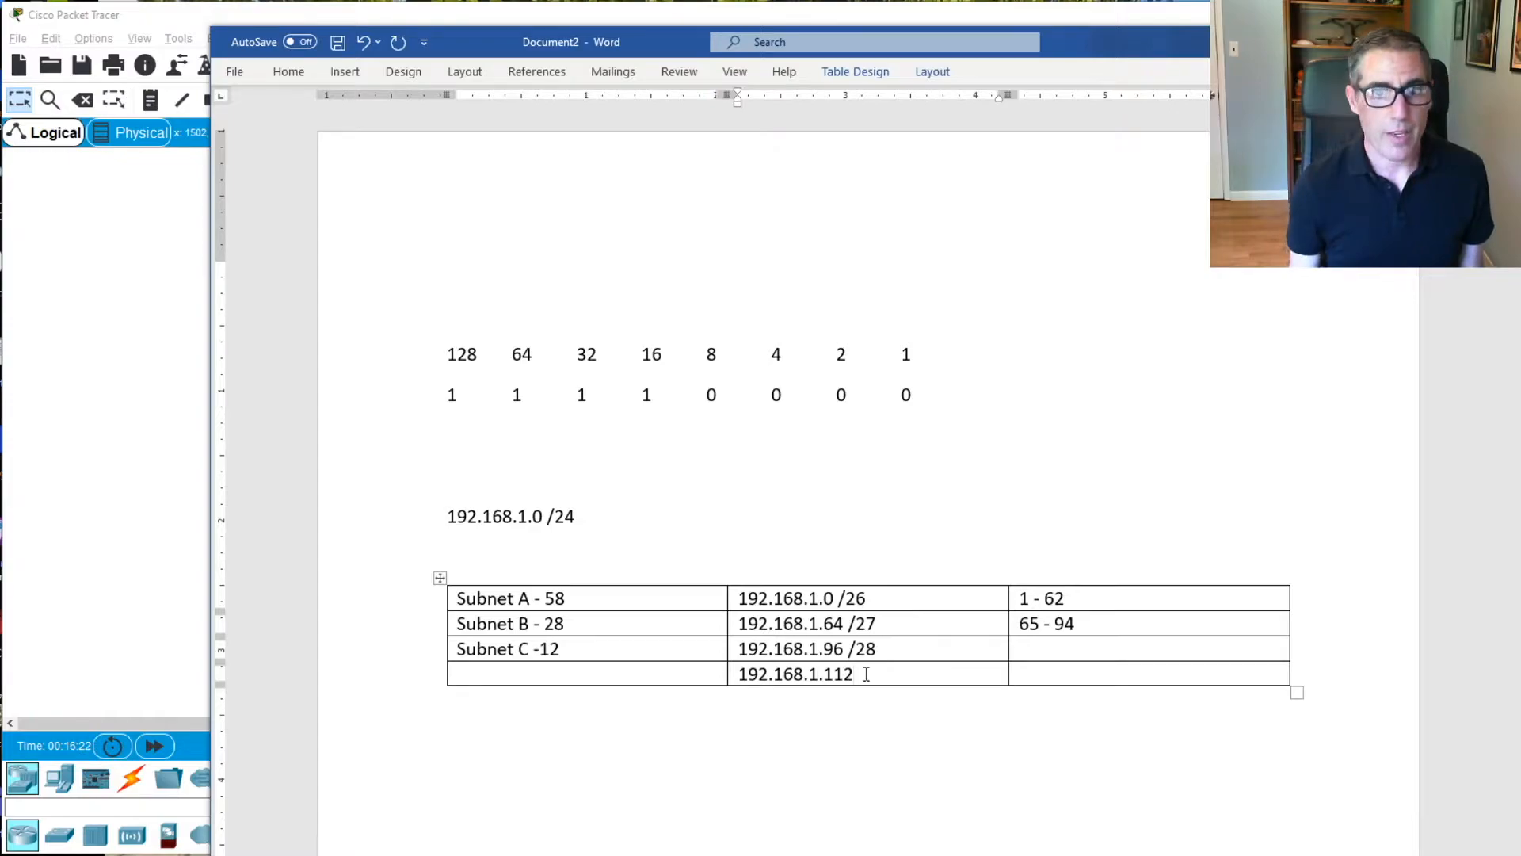
Enter the usable host range "97 -110" in the third column of the Subnet C row
click(1045, 646)
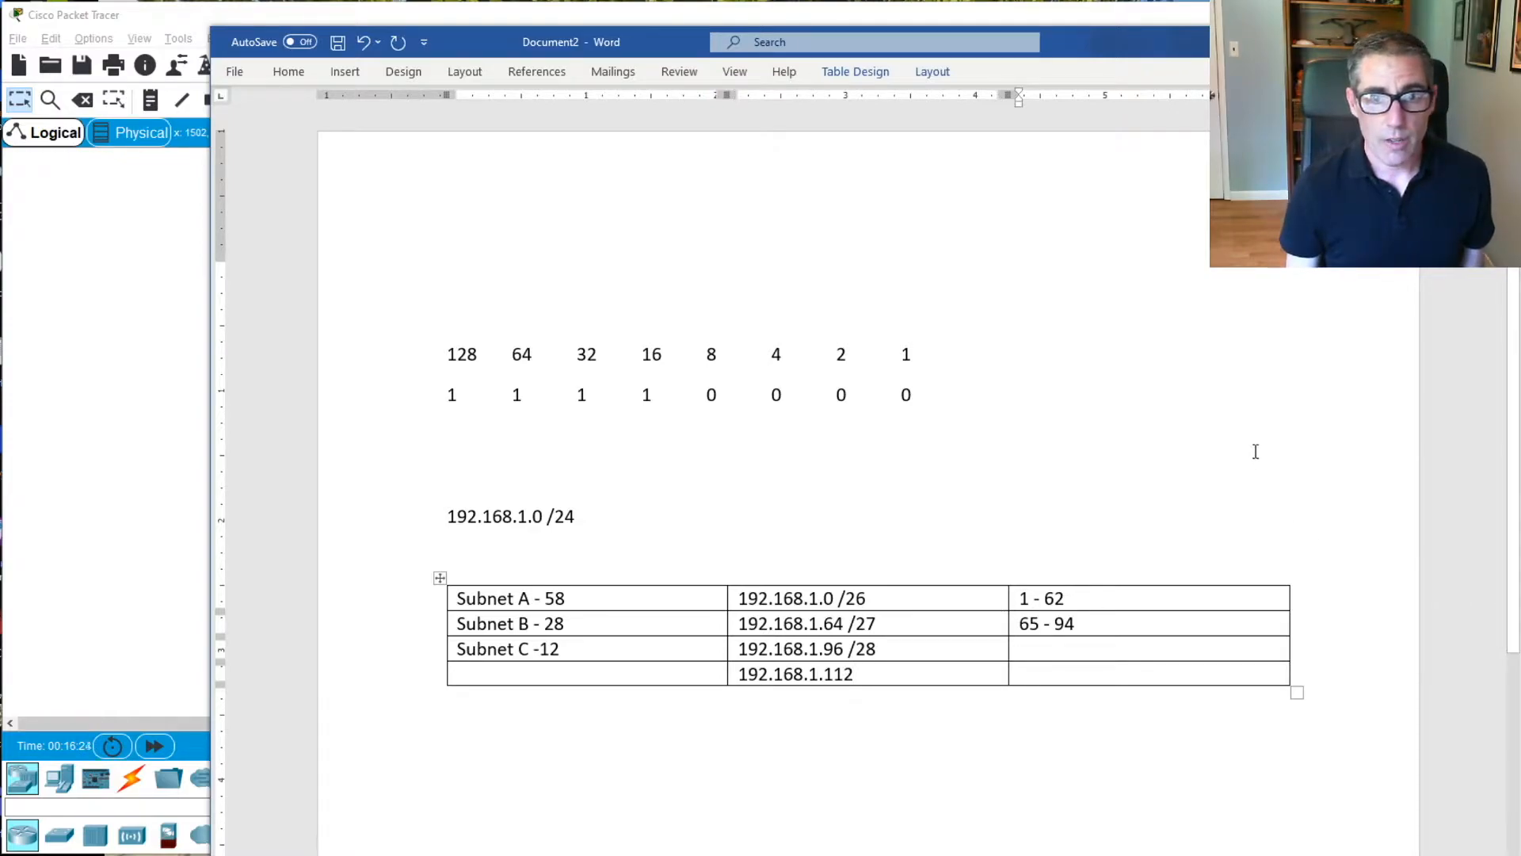
text(97.)
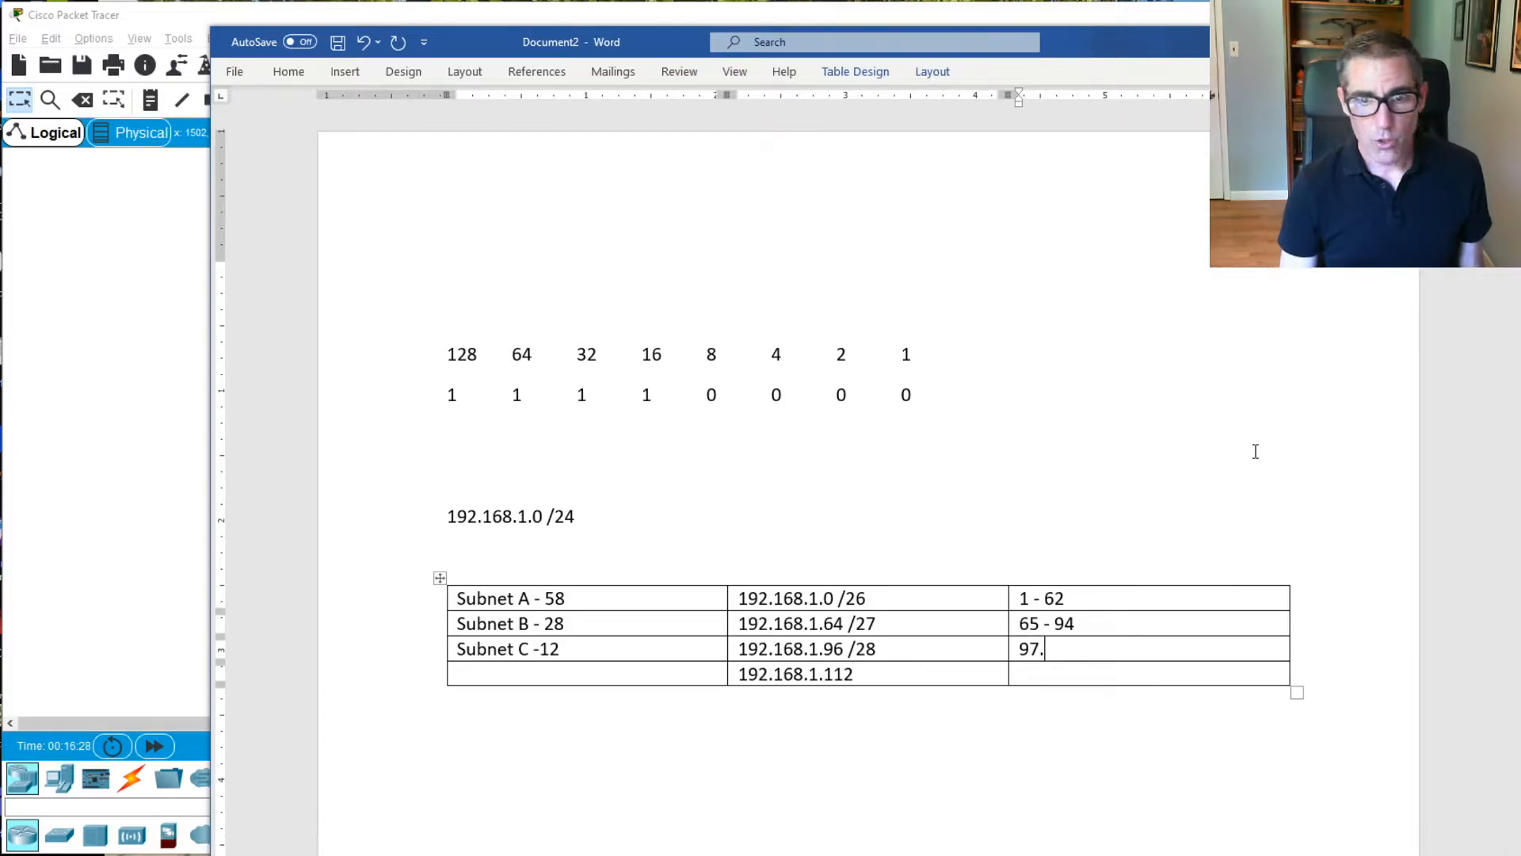
key(BackSpace)
text(-11)
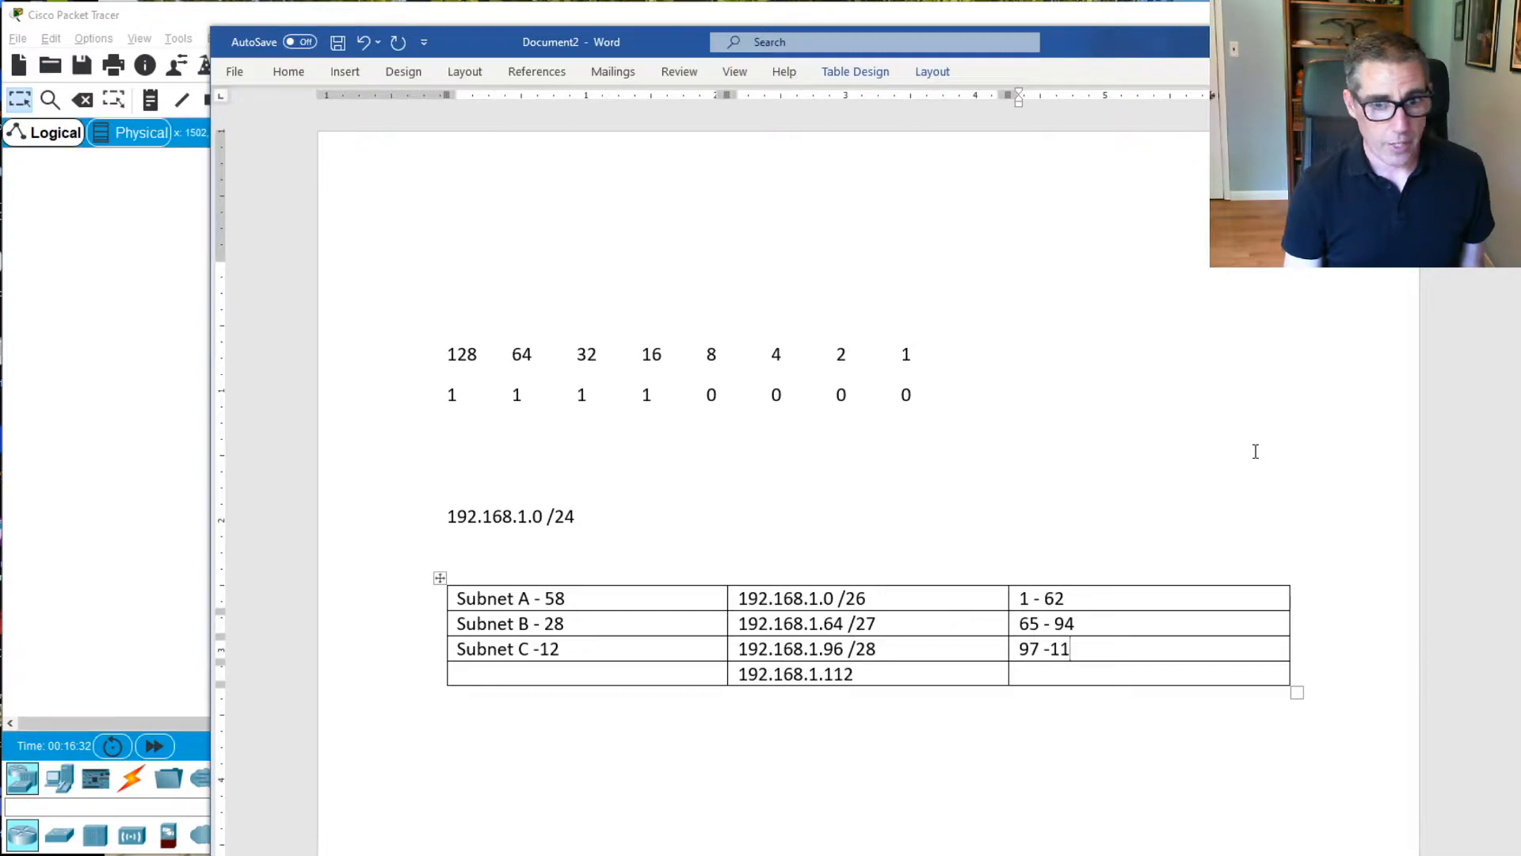
text(0)
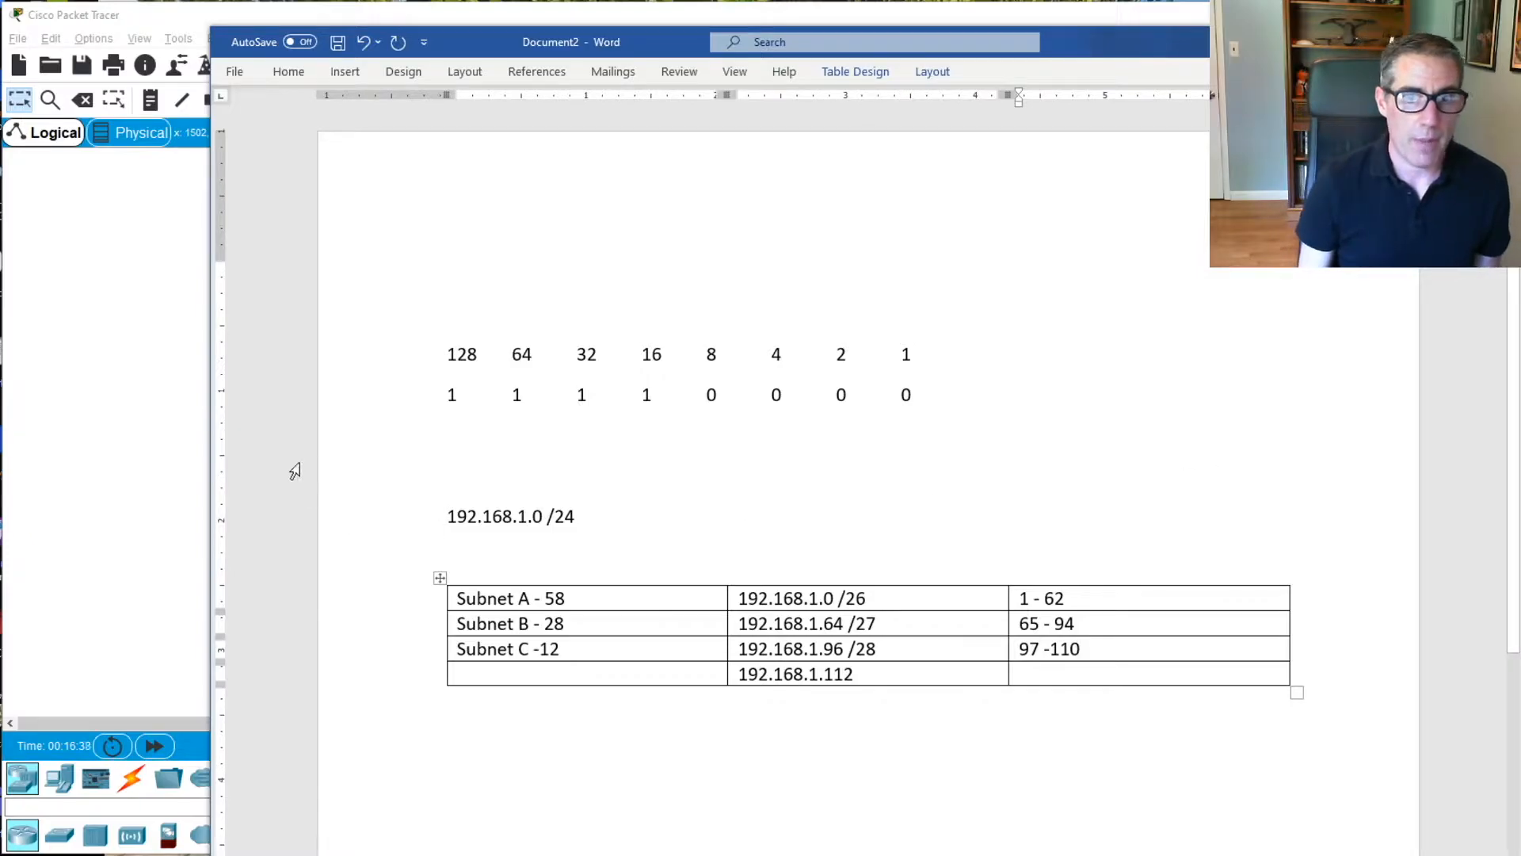
Narrow the notes document window and bring the Implement DHCPv4 lab document back up beside it
drag(212, 451, 869, 451)
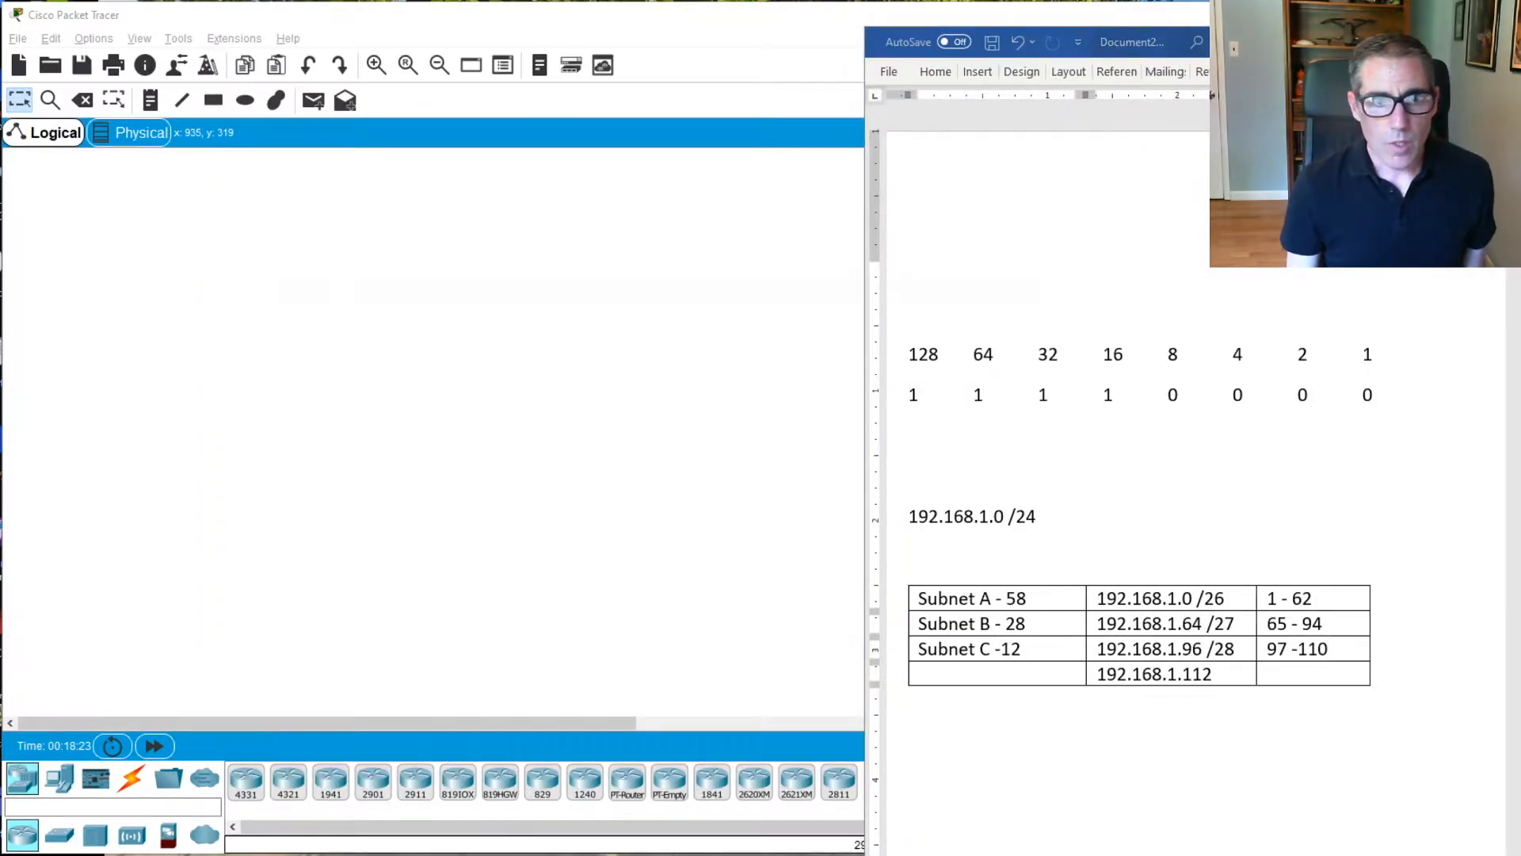
click(678, 812)
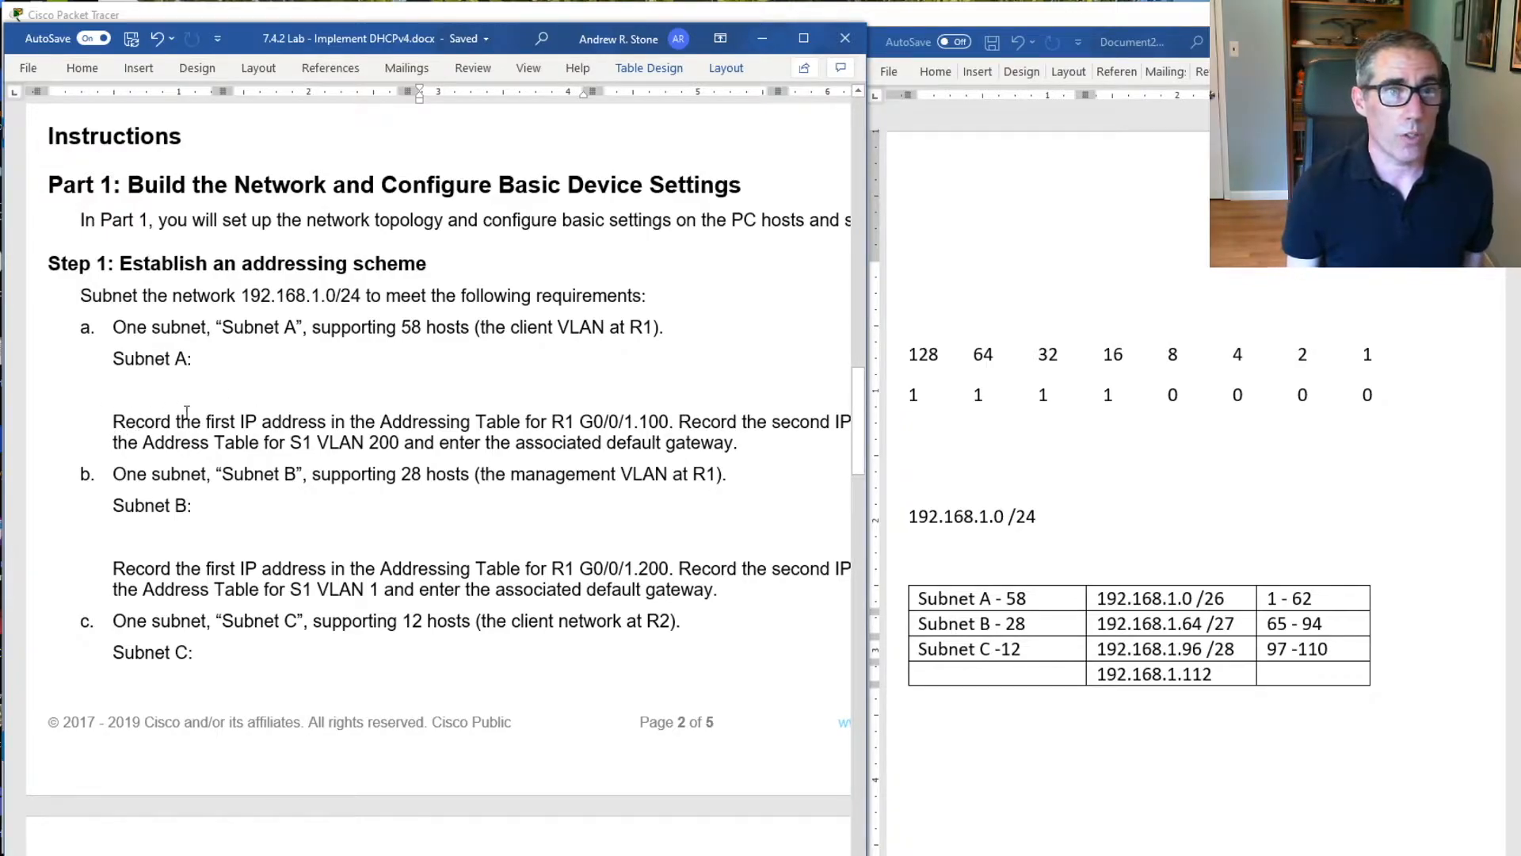
Add a line below the subnet table in the notes document for R1 g0/0/1.100 with IP address 192.168.1.1
click(891, 711)
click(960, 733)
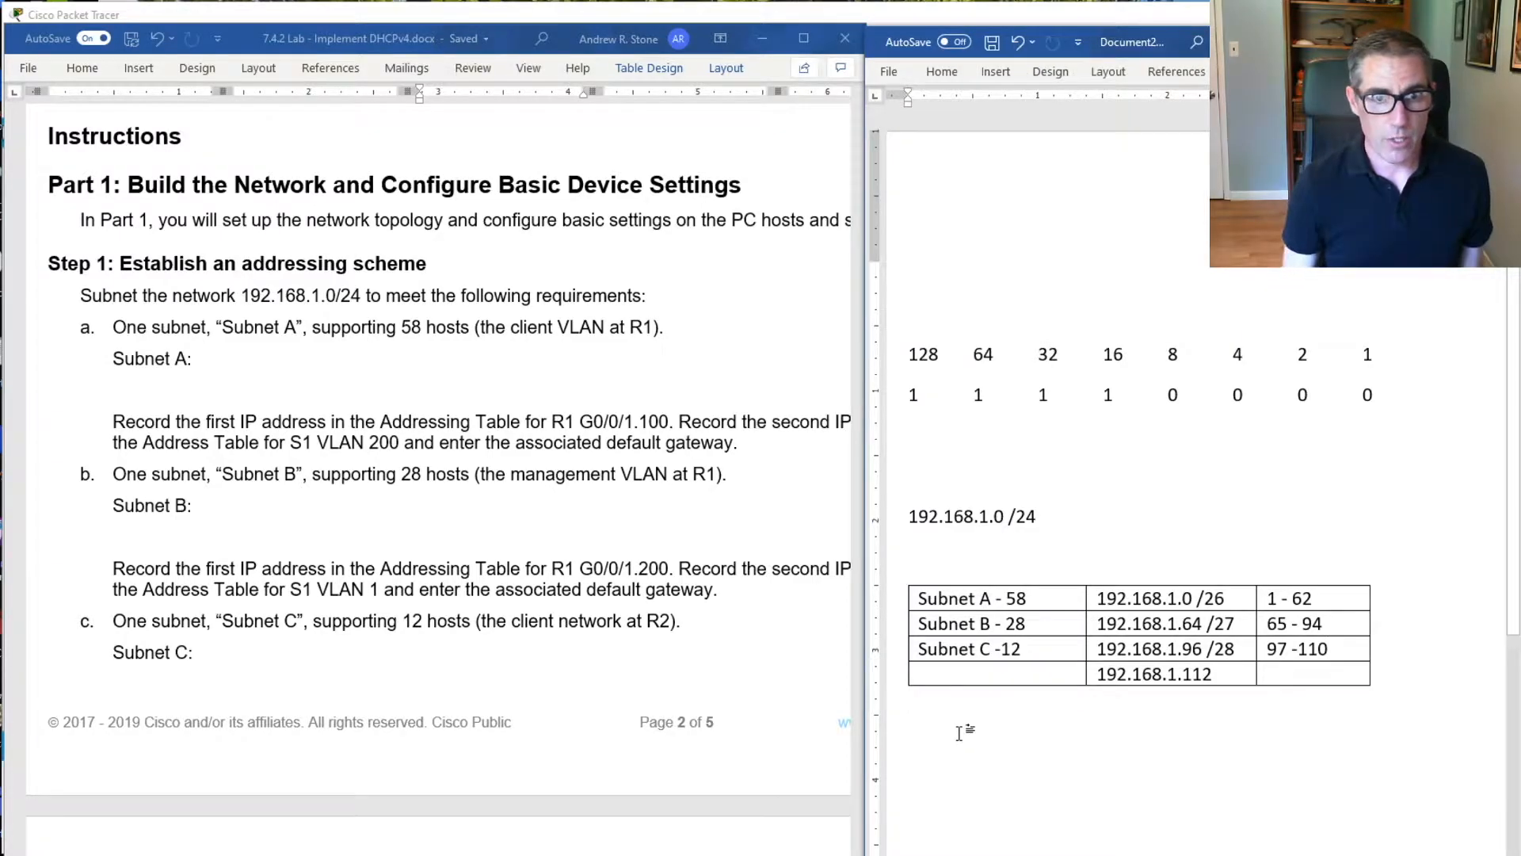
key(Return)
text(R)
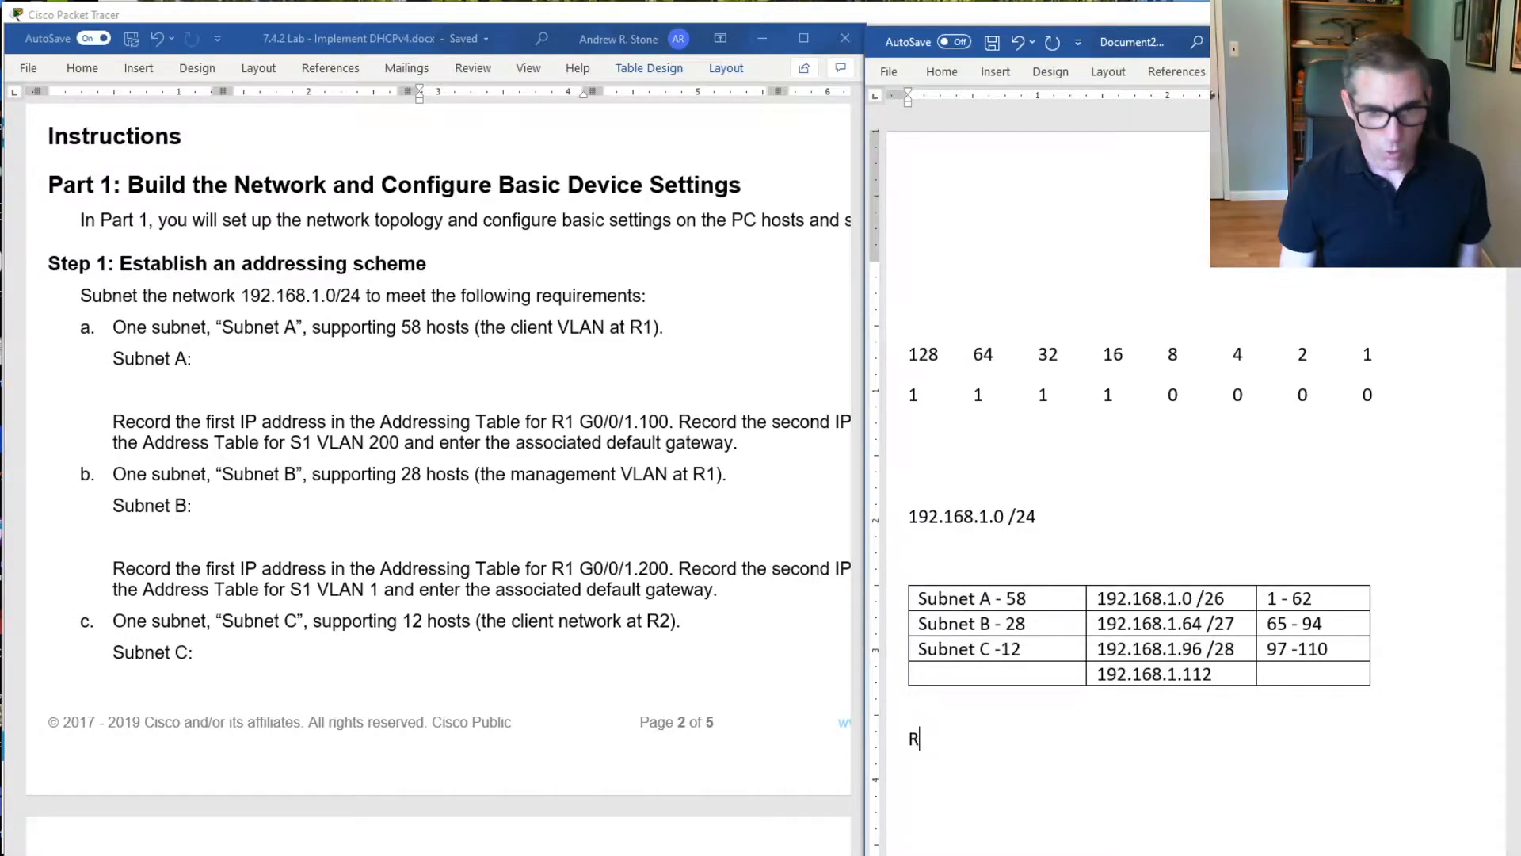
text(1 g)
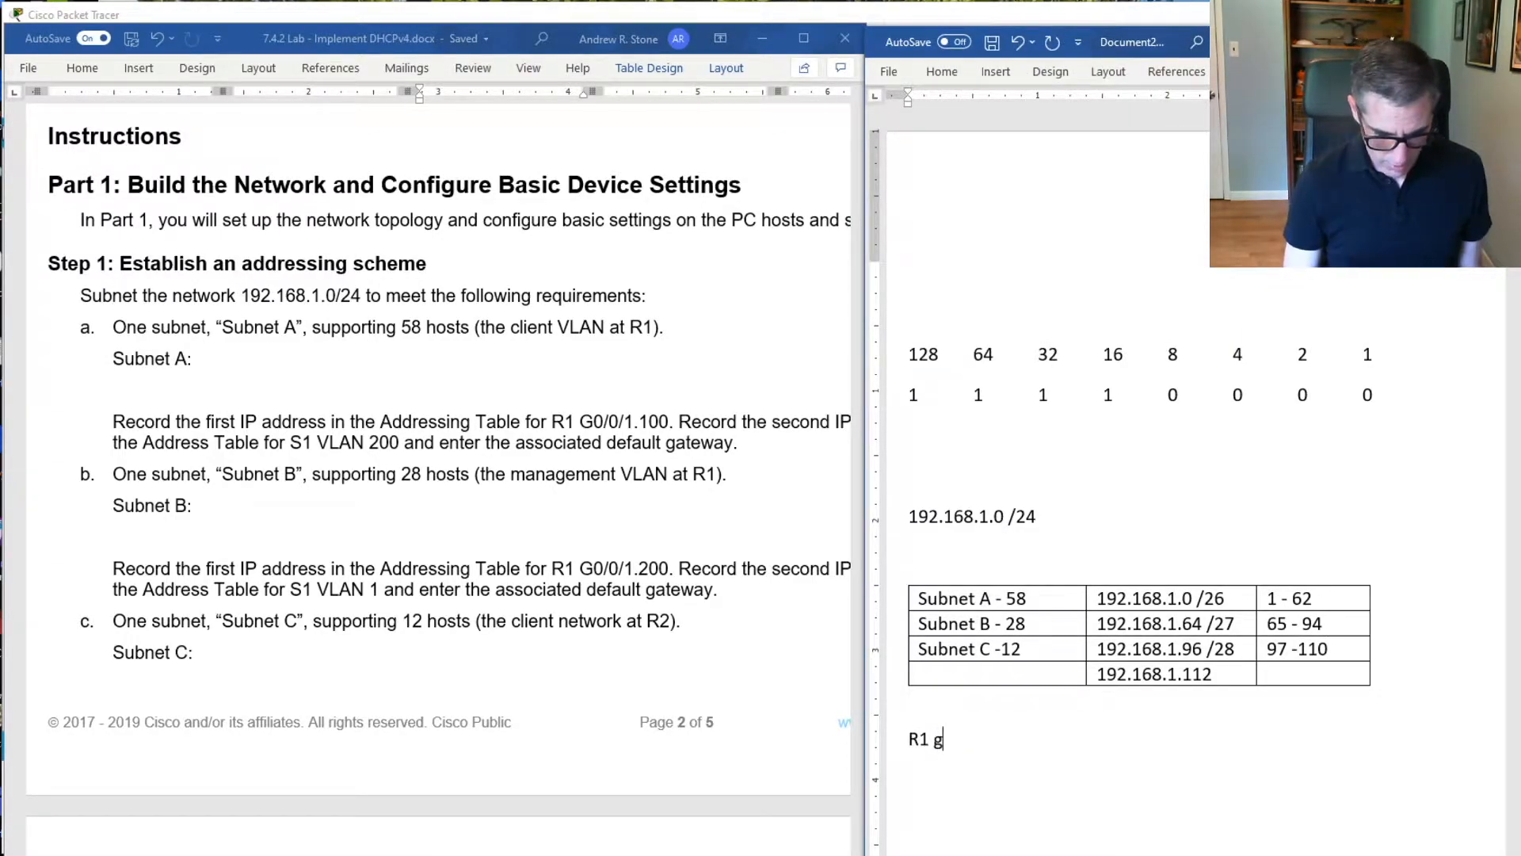
text(0/0/)
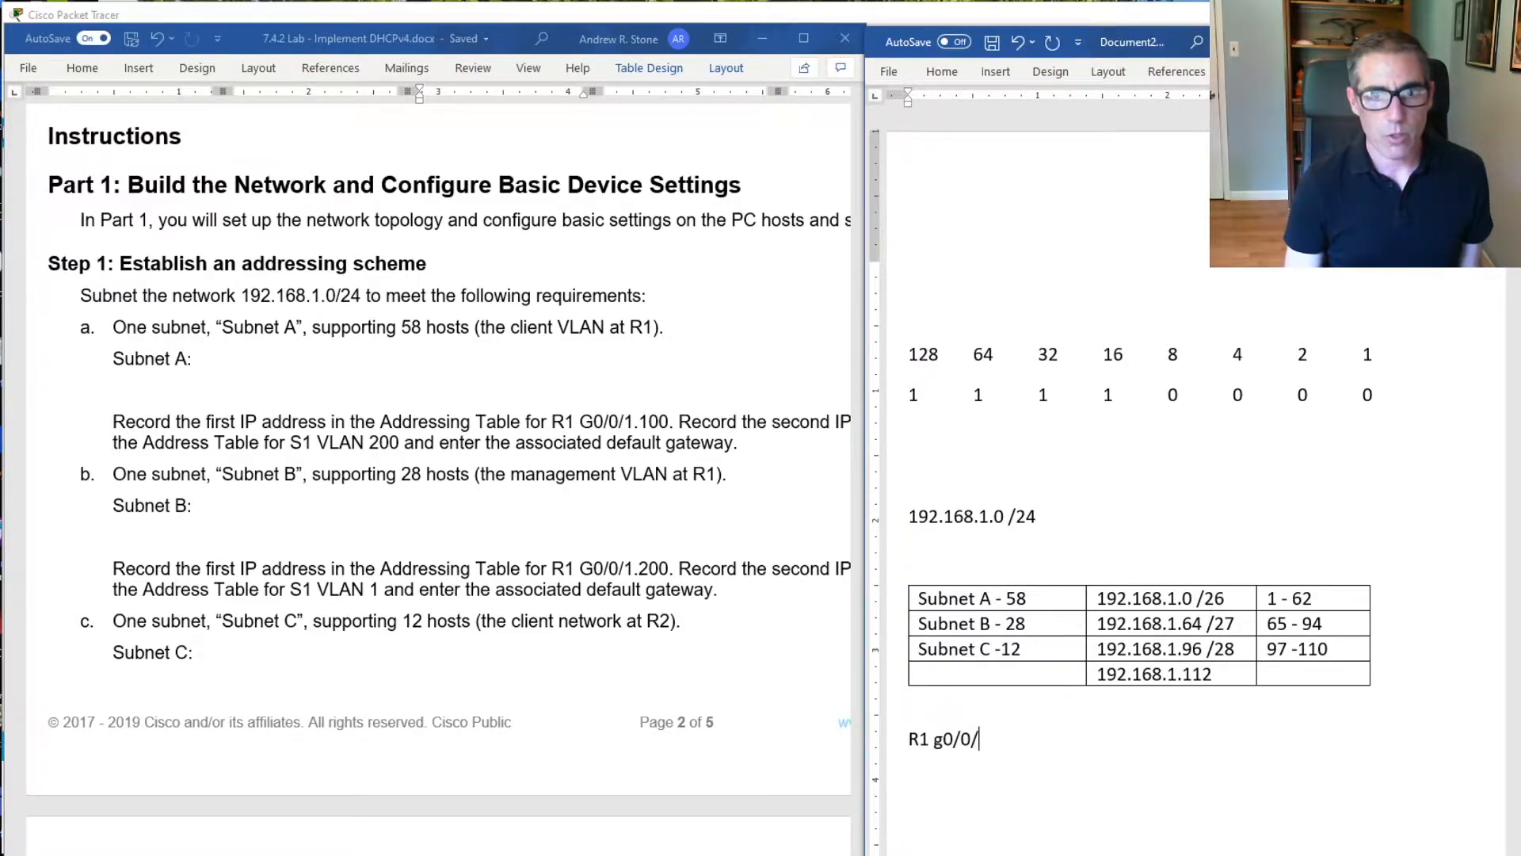
text(1)
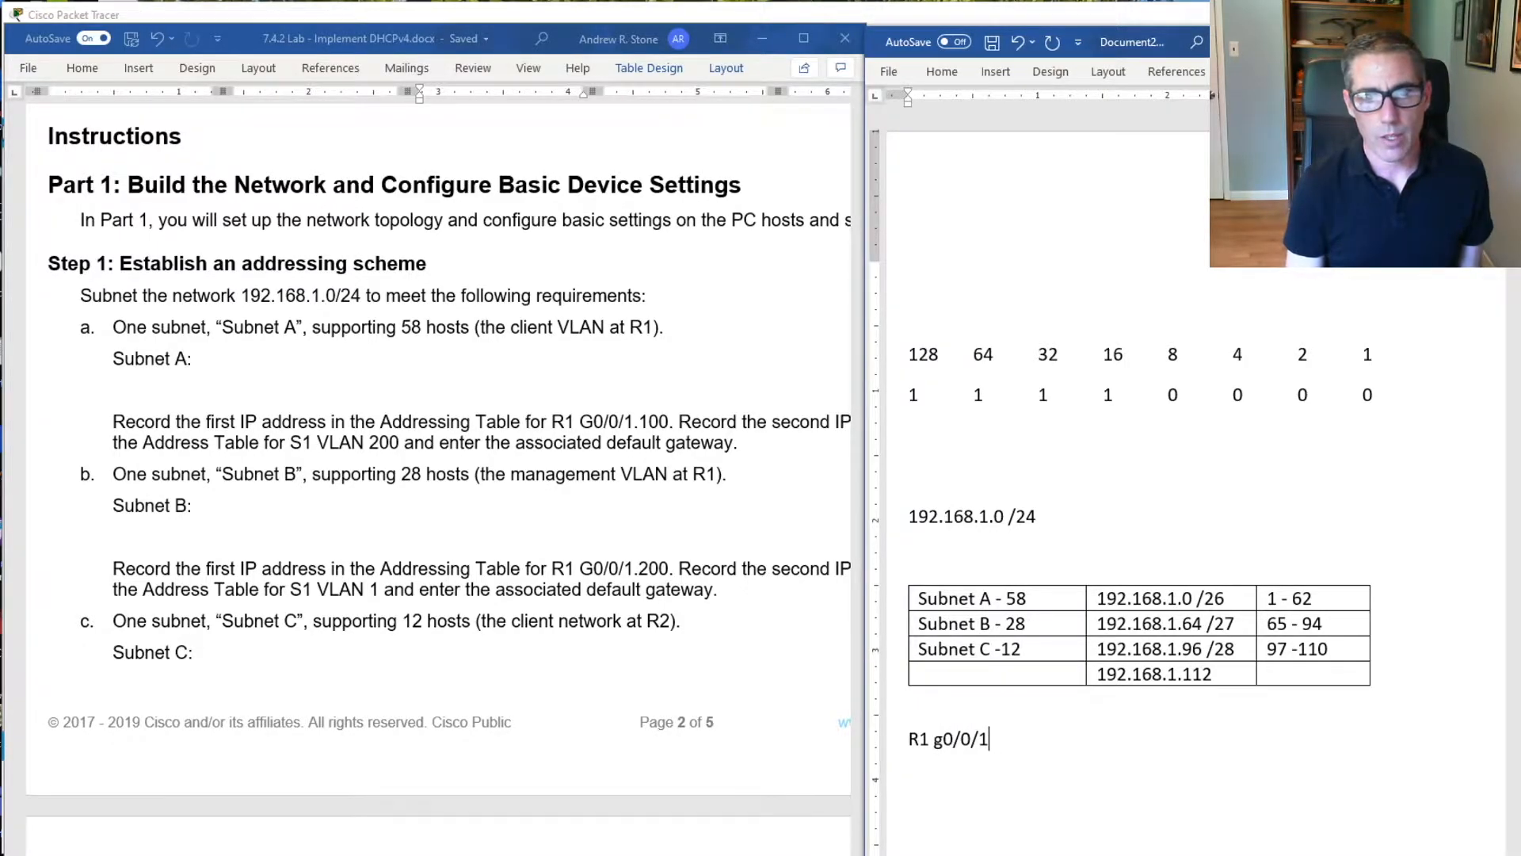
text(.100)
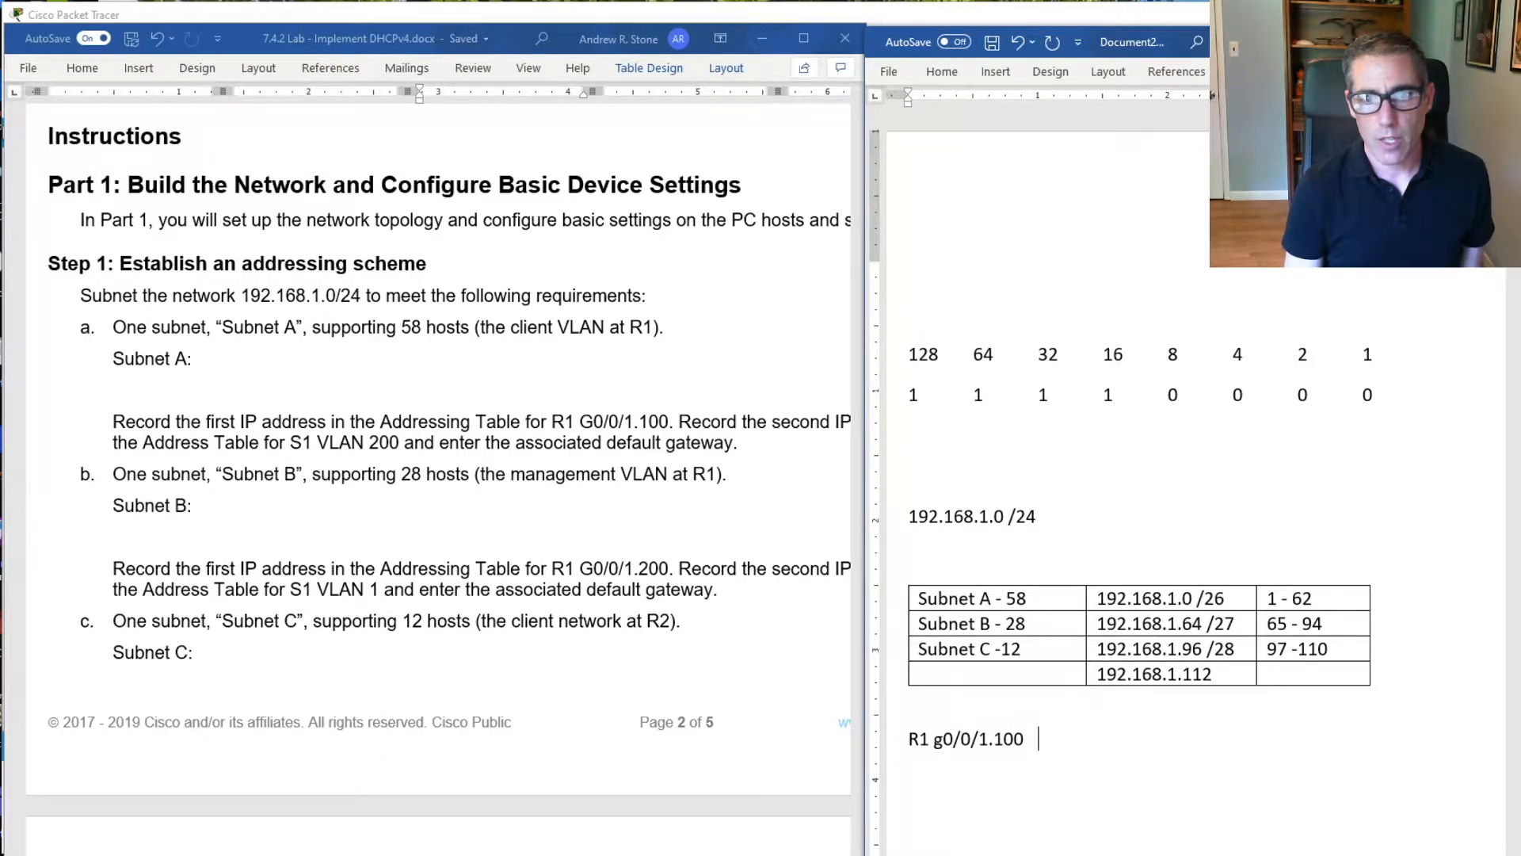
text(  192)
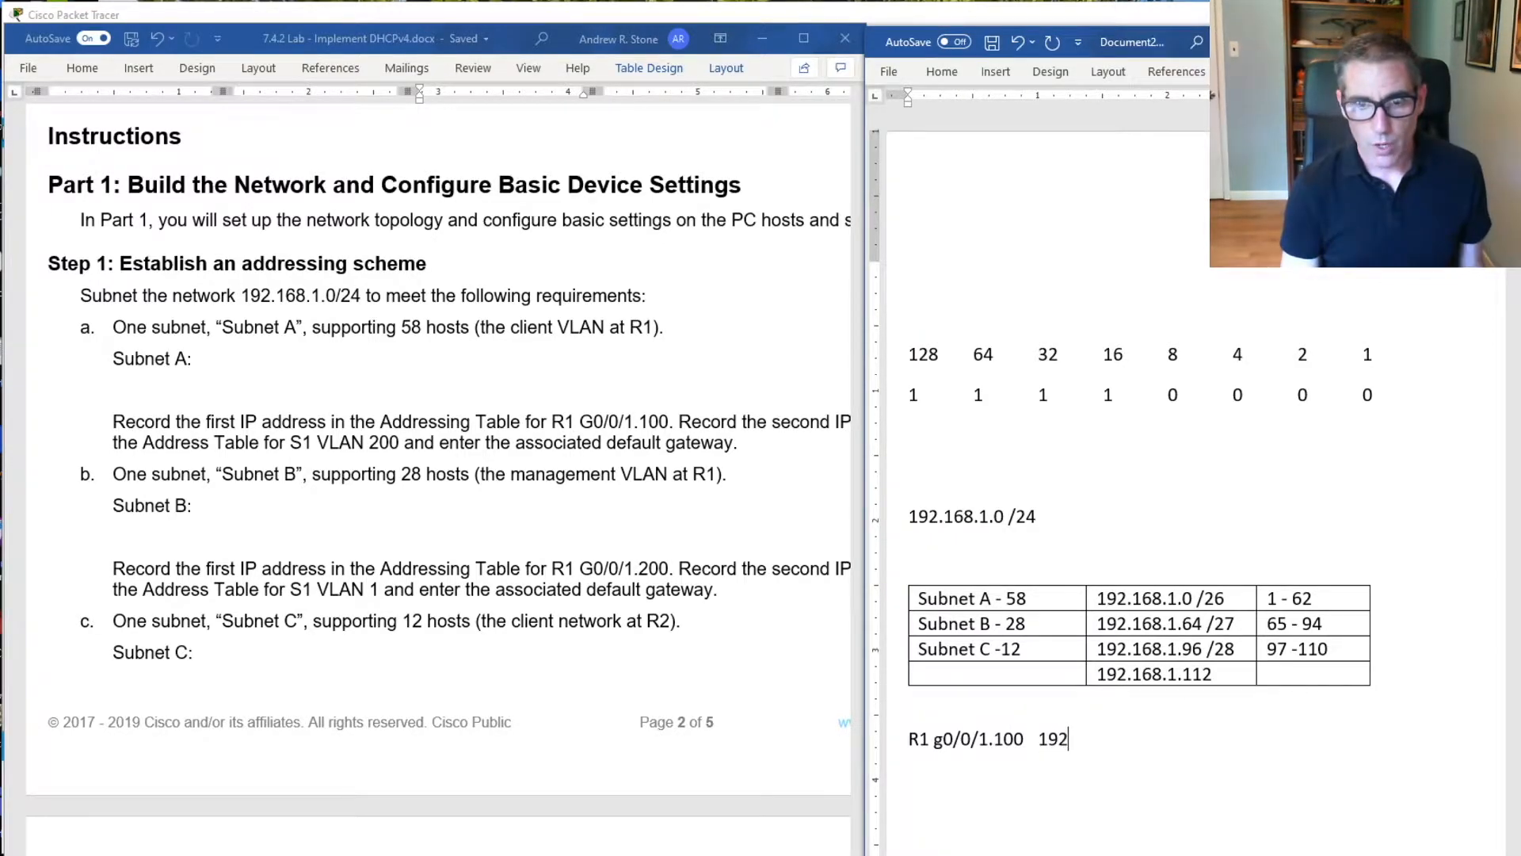
text(.168.)
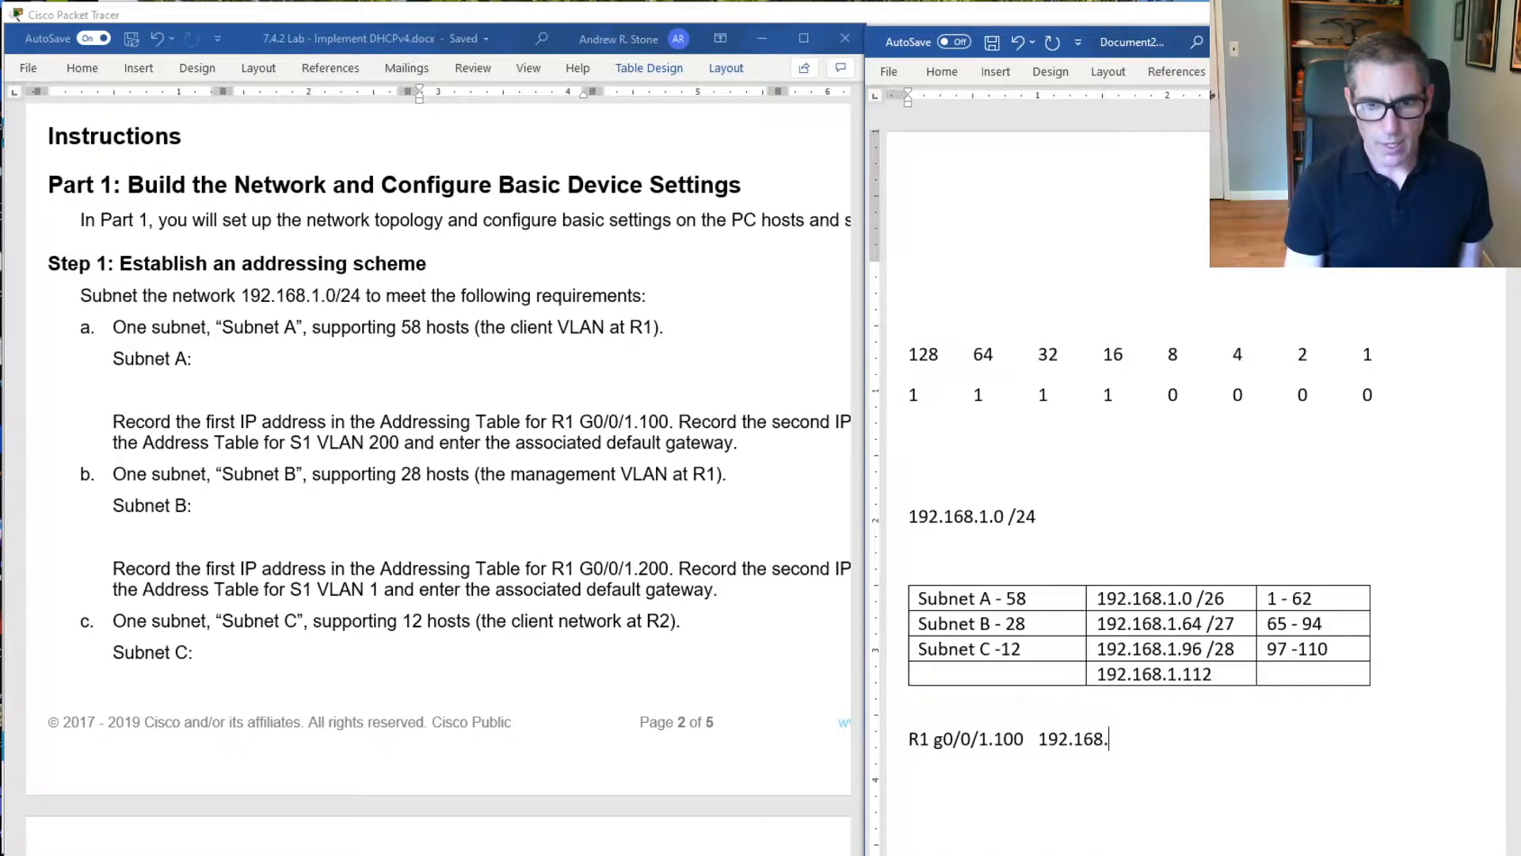
text(1.)
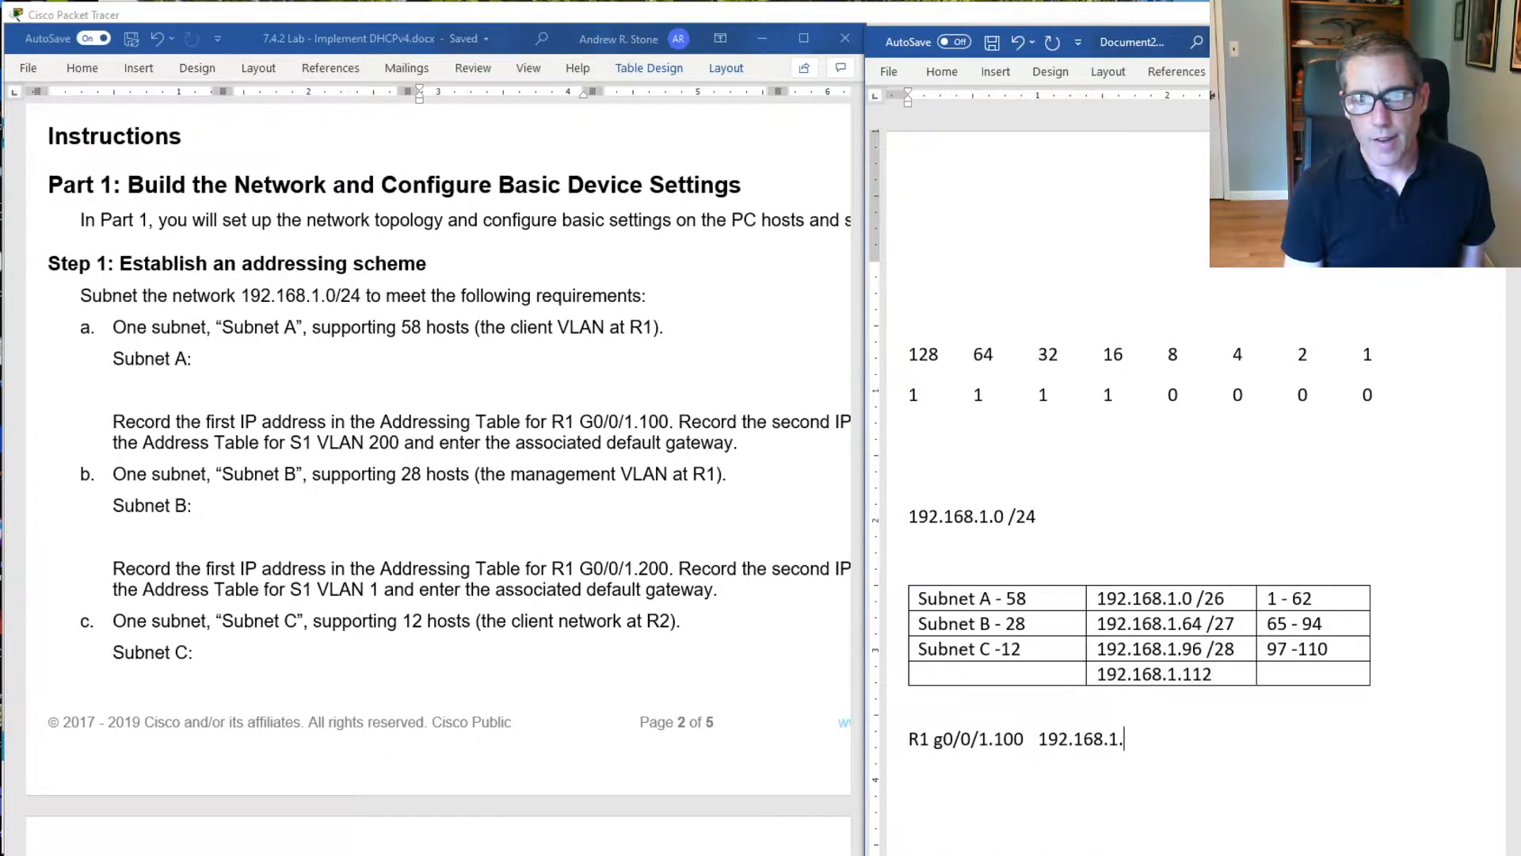
text(1)
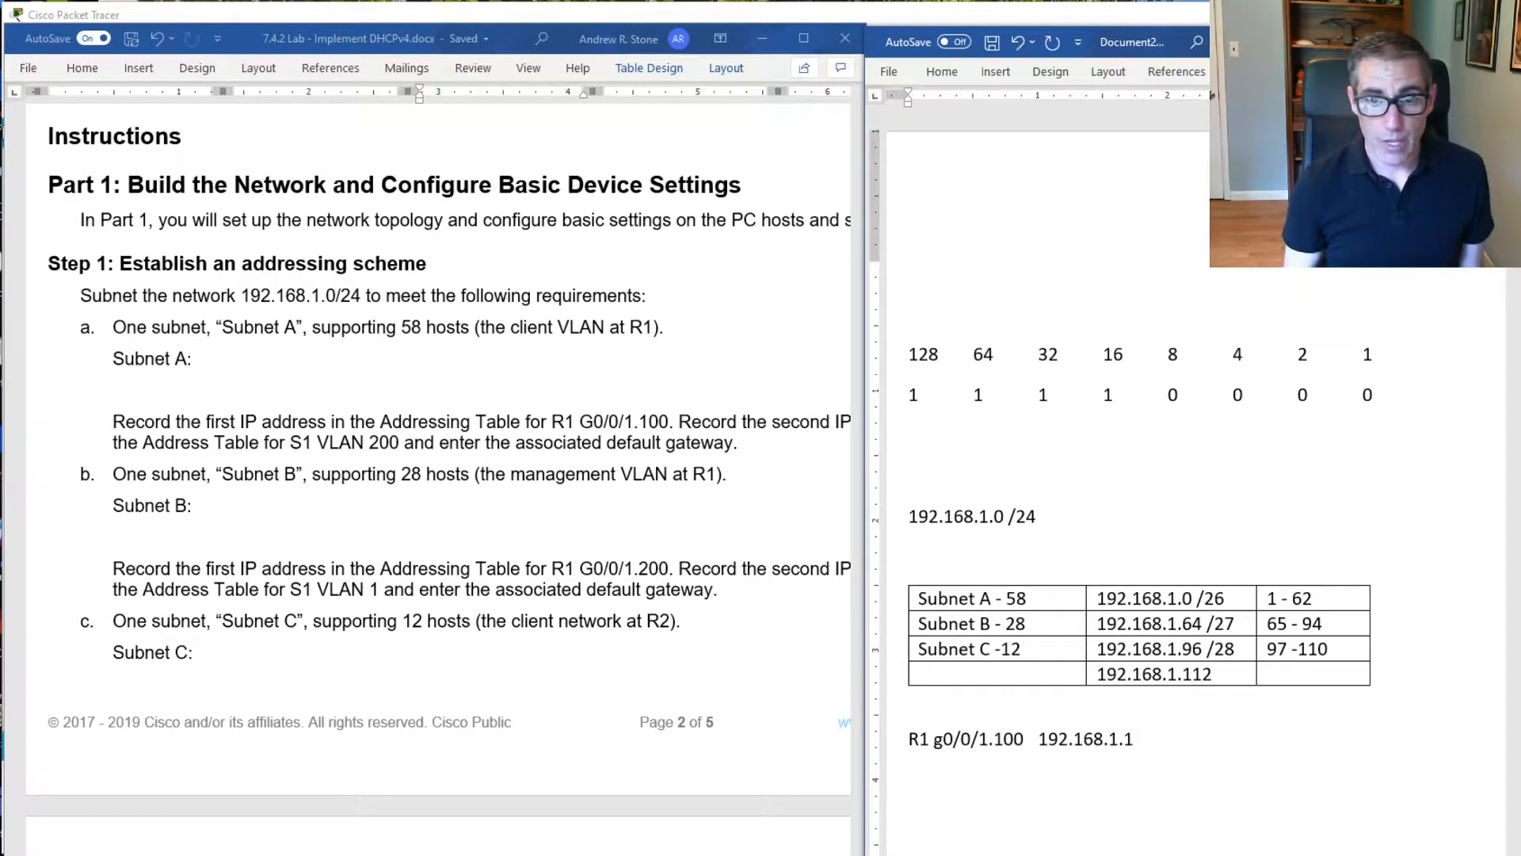
text( 2)
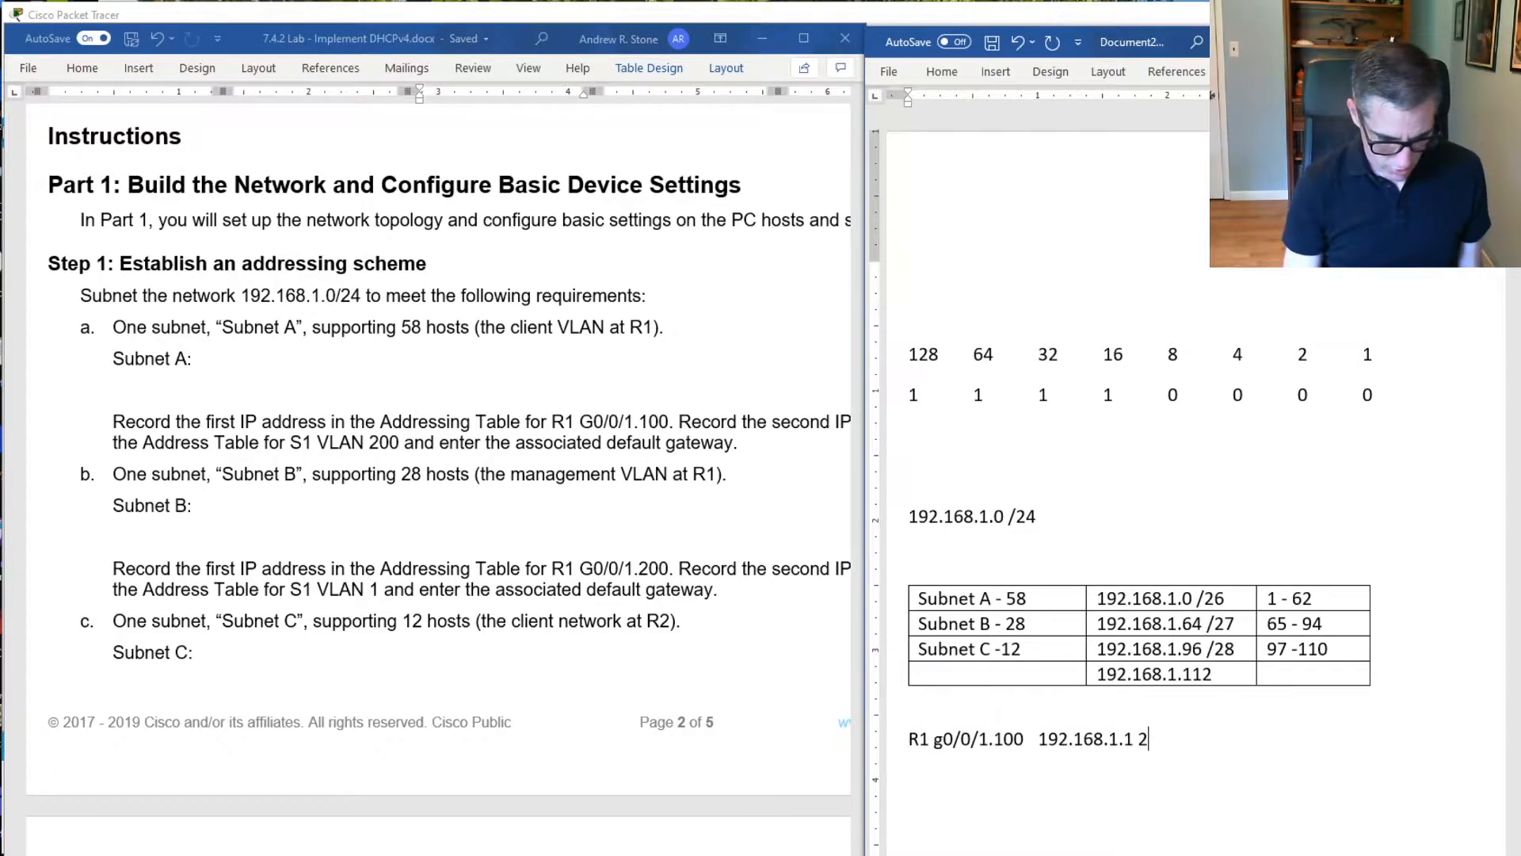
text(55.255.255.1)
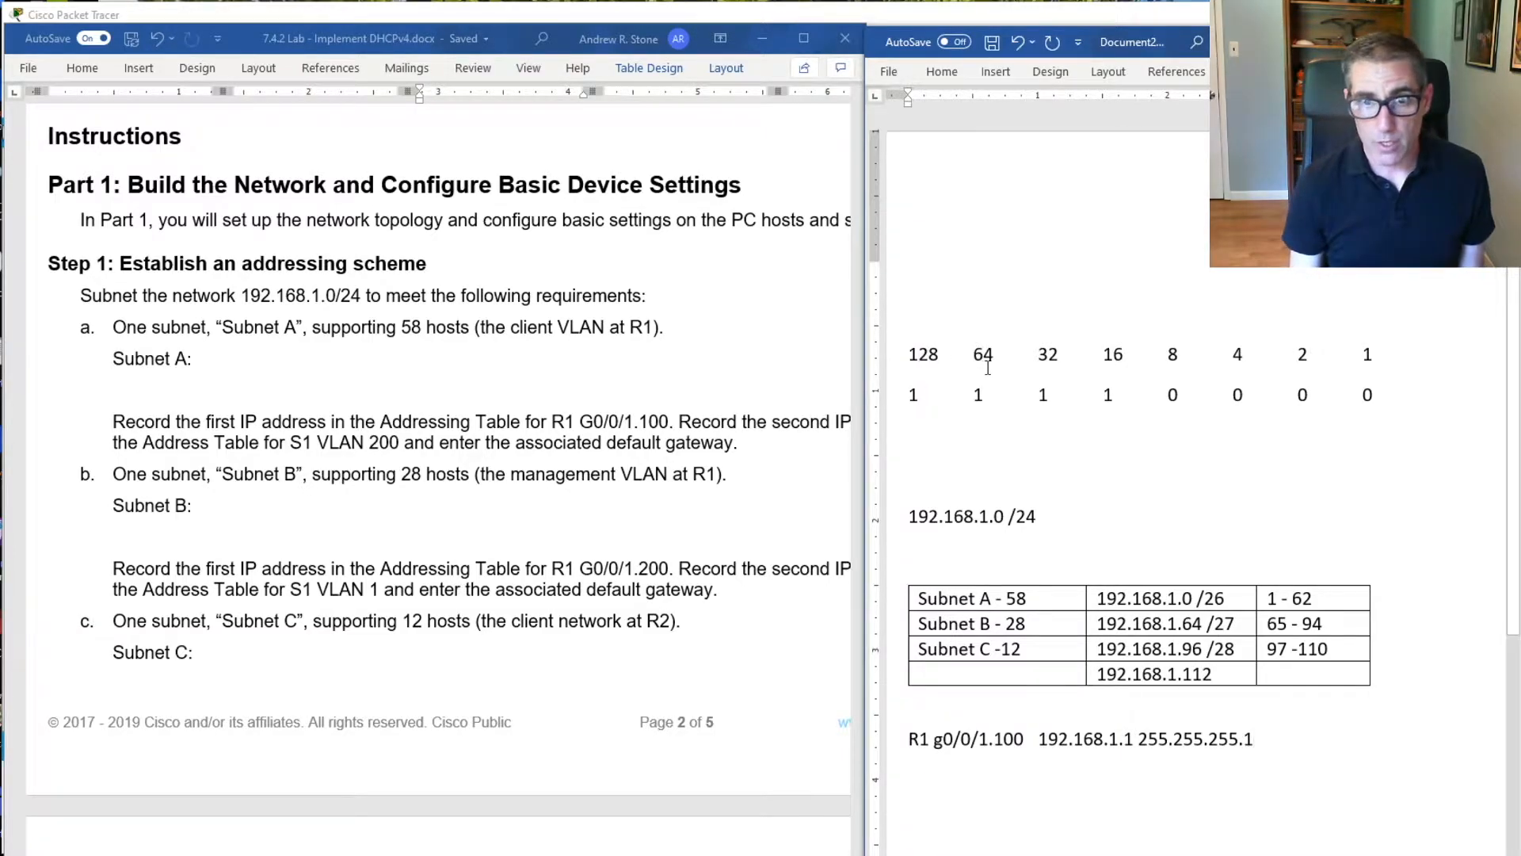
Add subnet mask 255.255.255.192 to the R1 g0/0/1.100 line and start a new line below it
text(9)
key(BackSpace)
text(92)
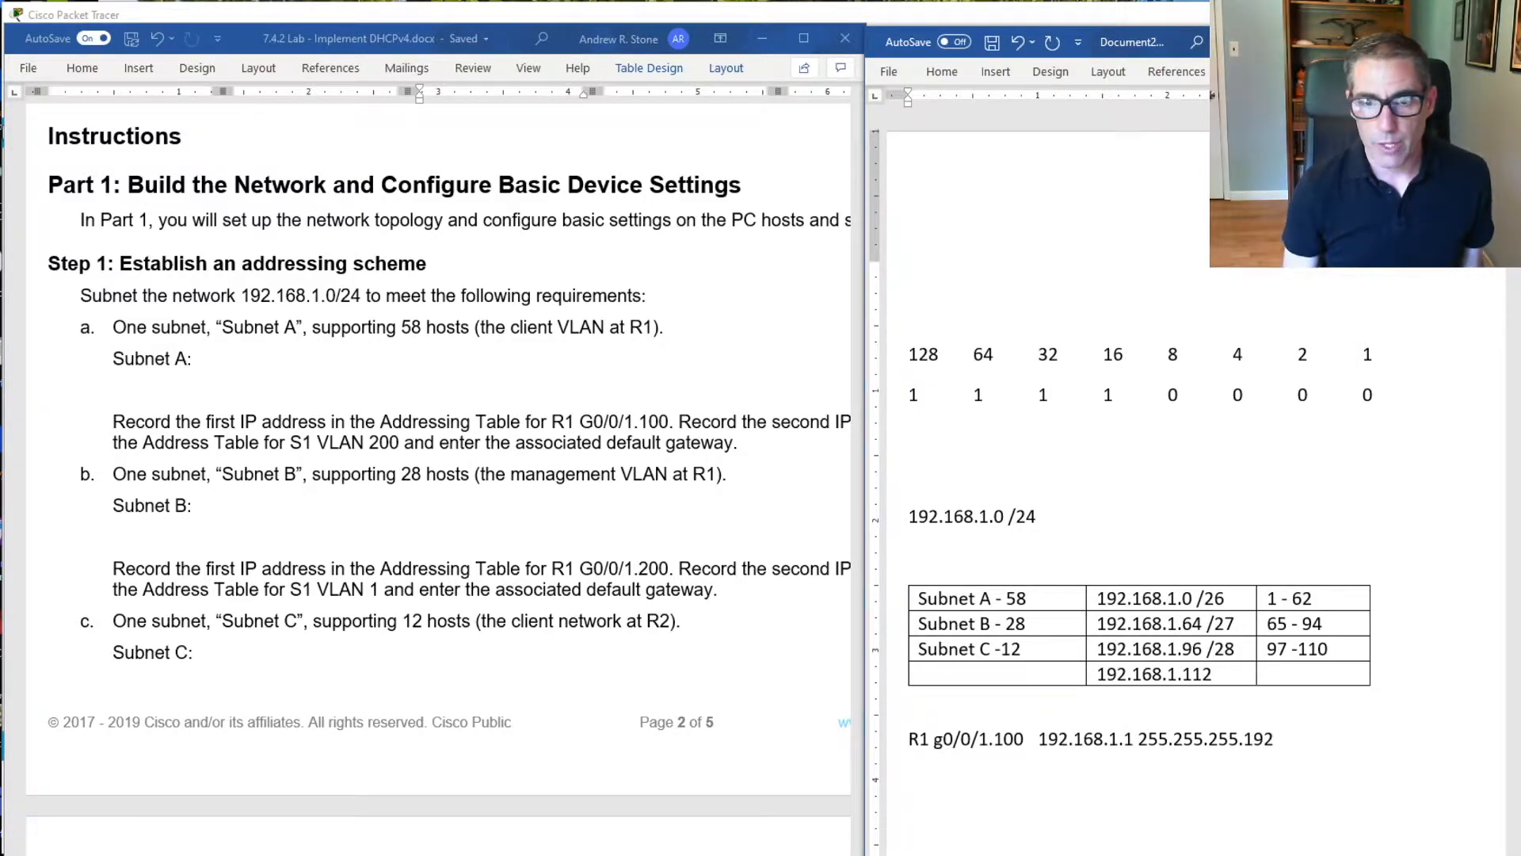
key(Return)
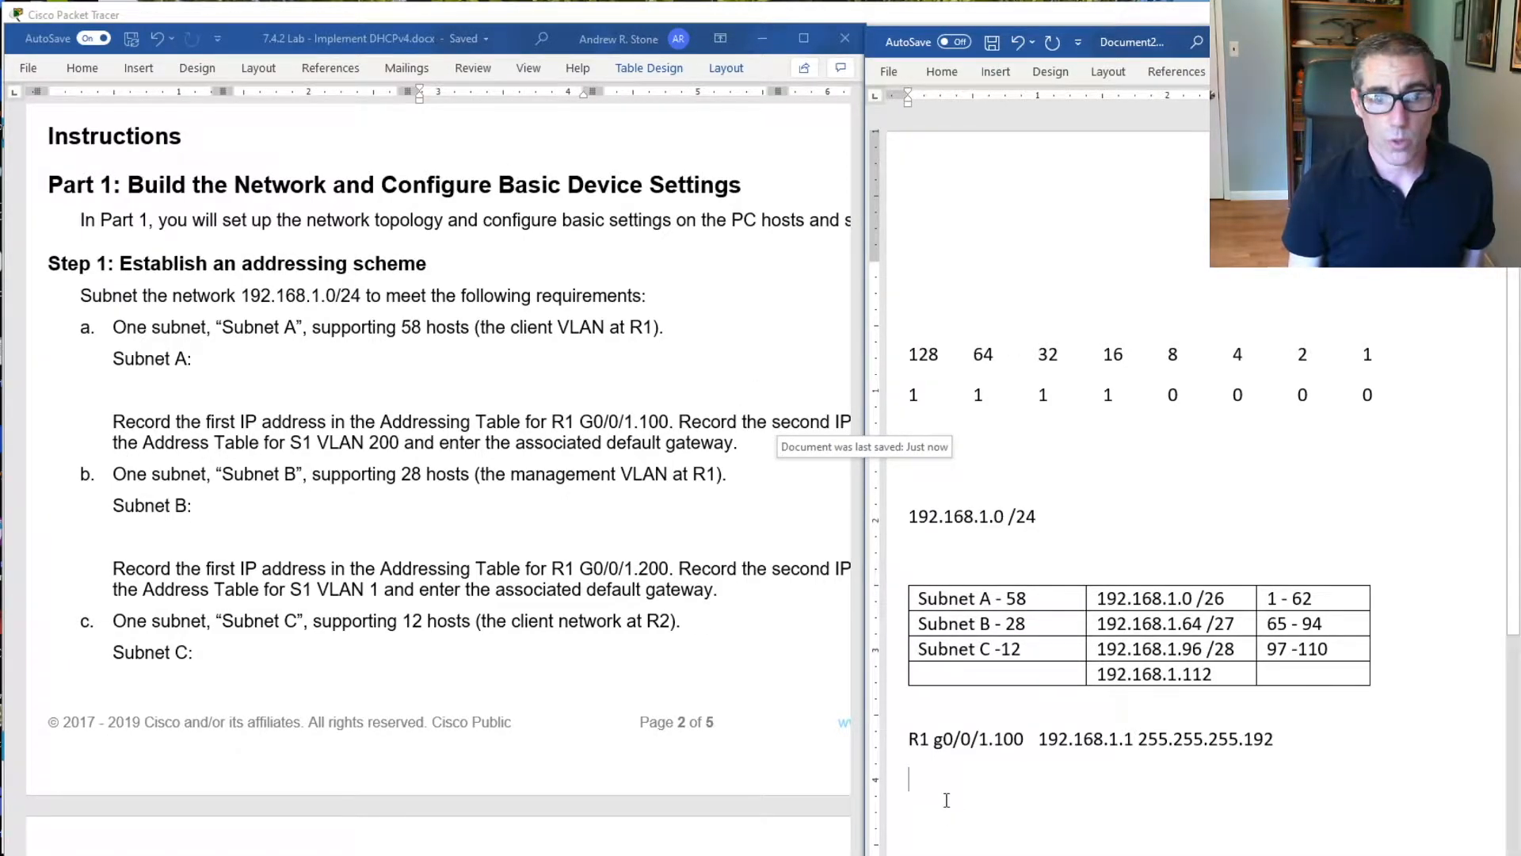
Enter the label "S1 VLAN 200" with IP address 192.168.1.2 on the line below R1 g0/0/1.100
text(S1 Vlan)
key(BackSpace)
key(BackSpace)
key(BackSpace)
text(LAN 200 )
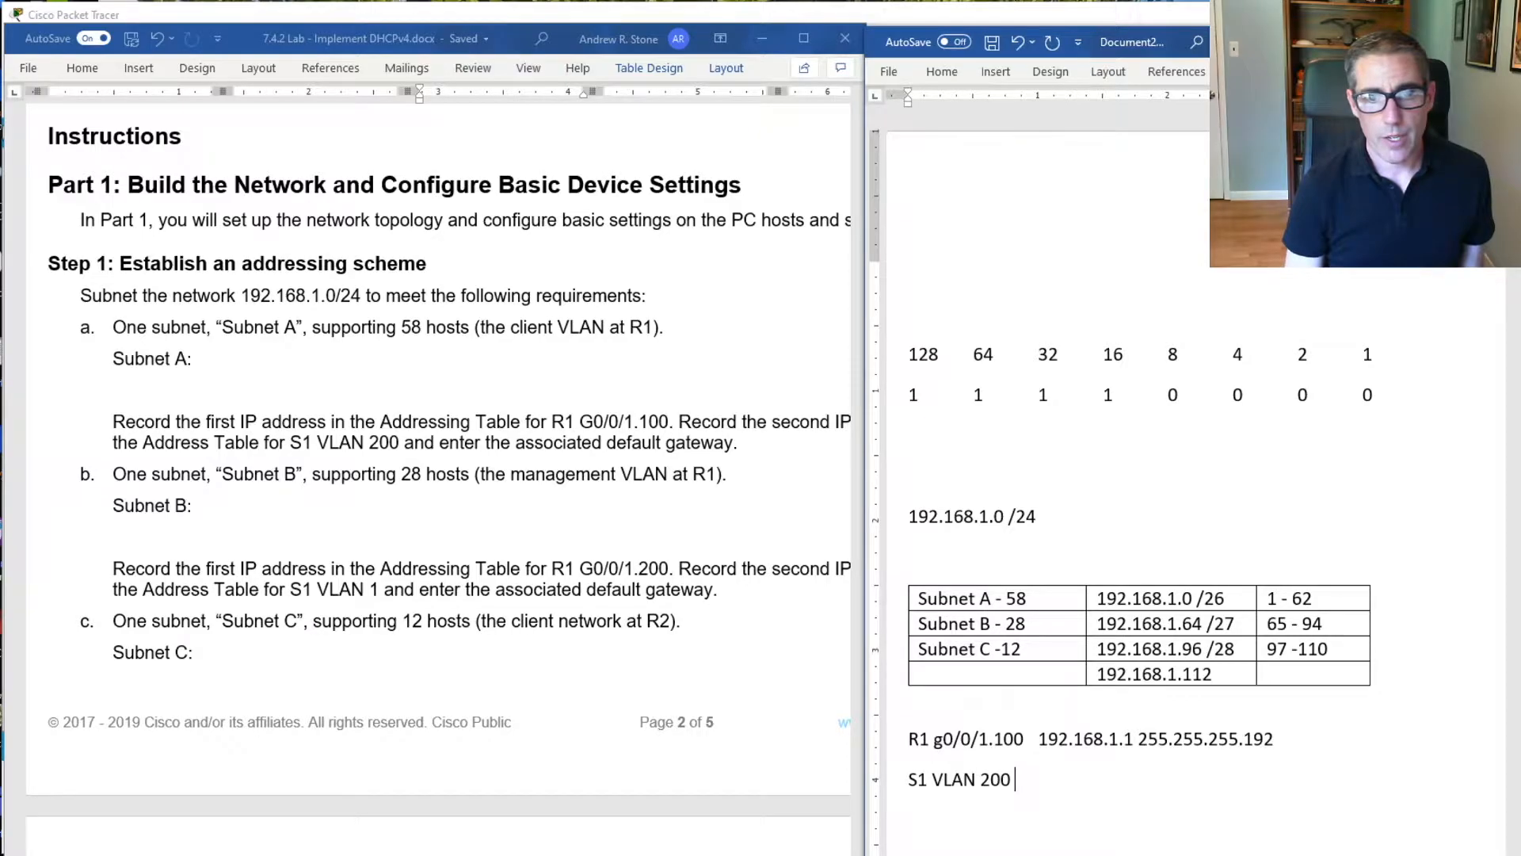
text(19)
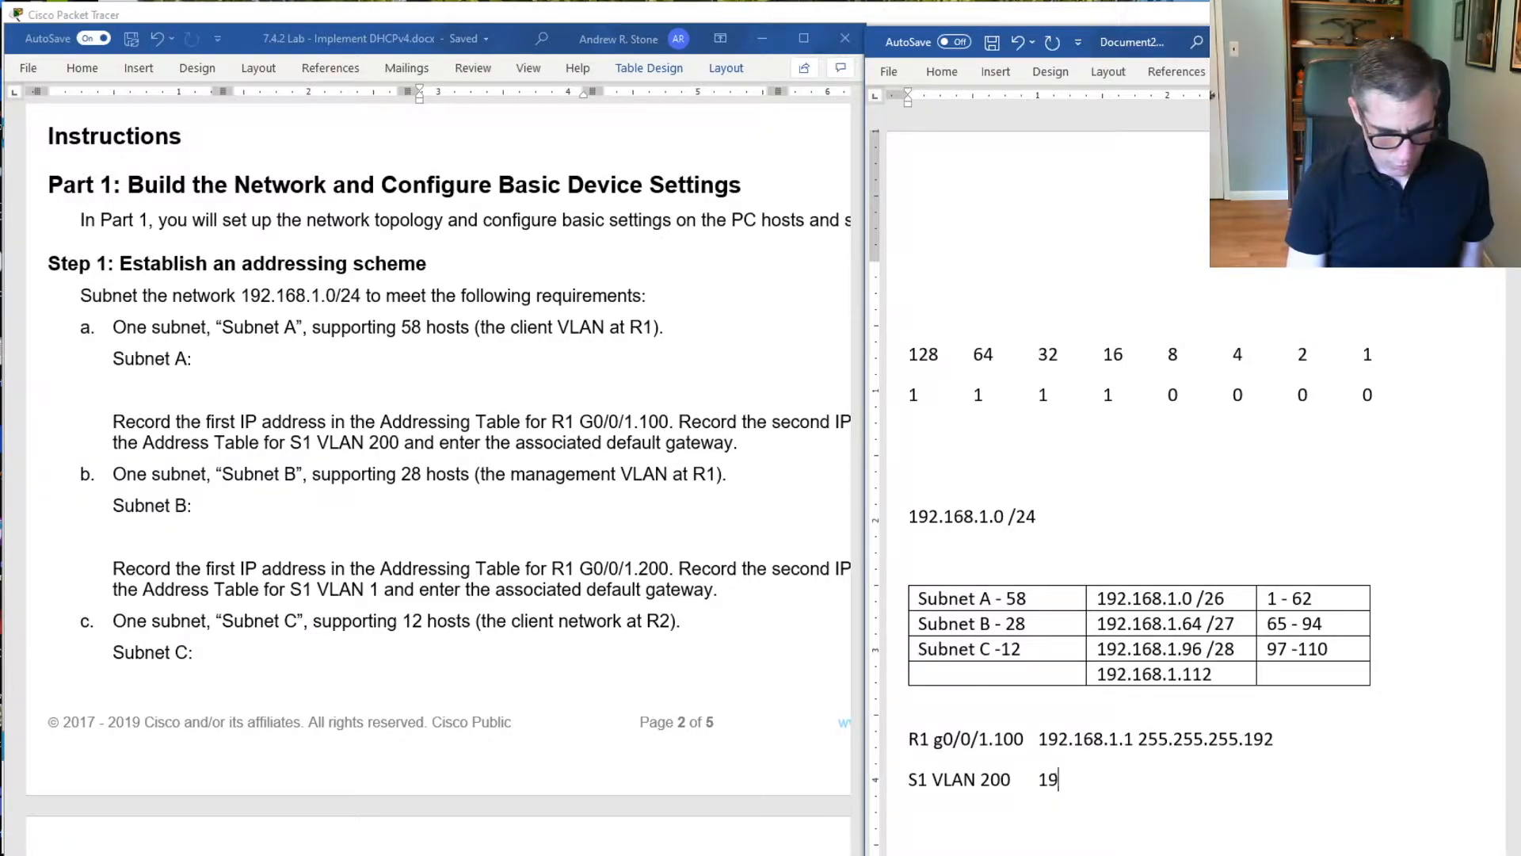
text(2.168.)
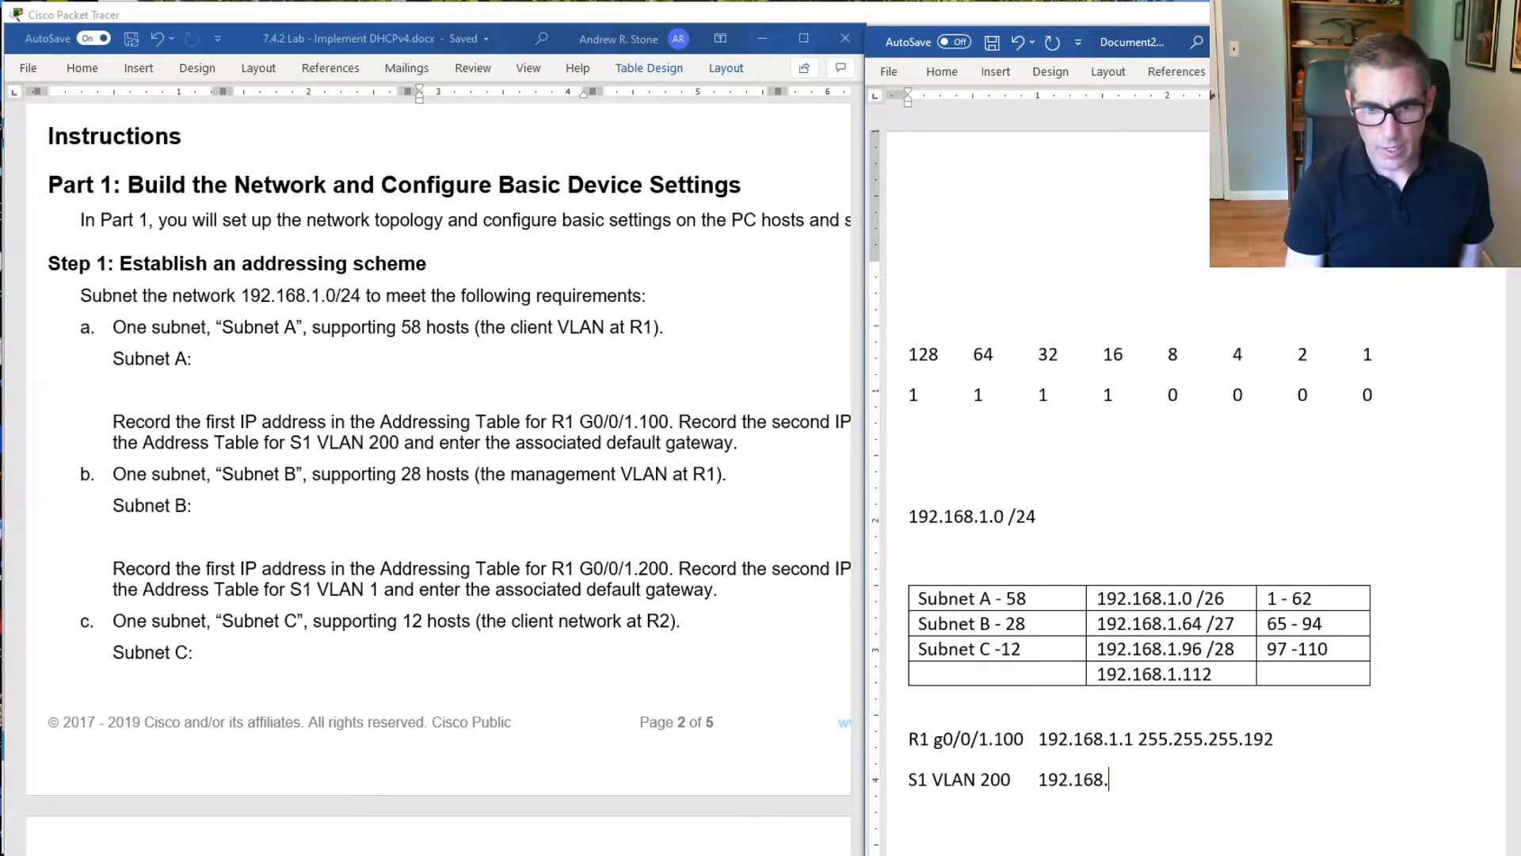
text(1.2)
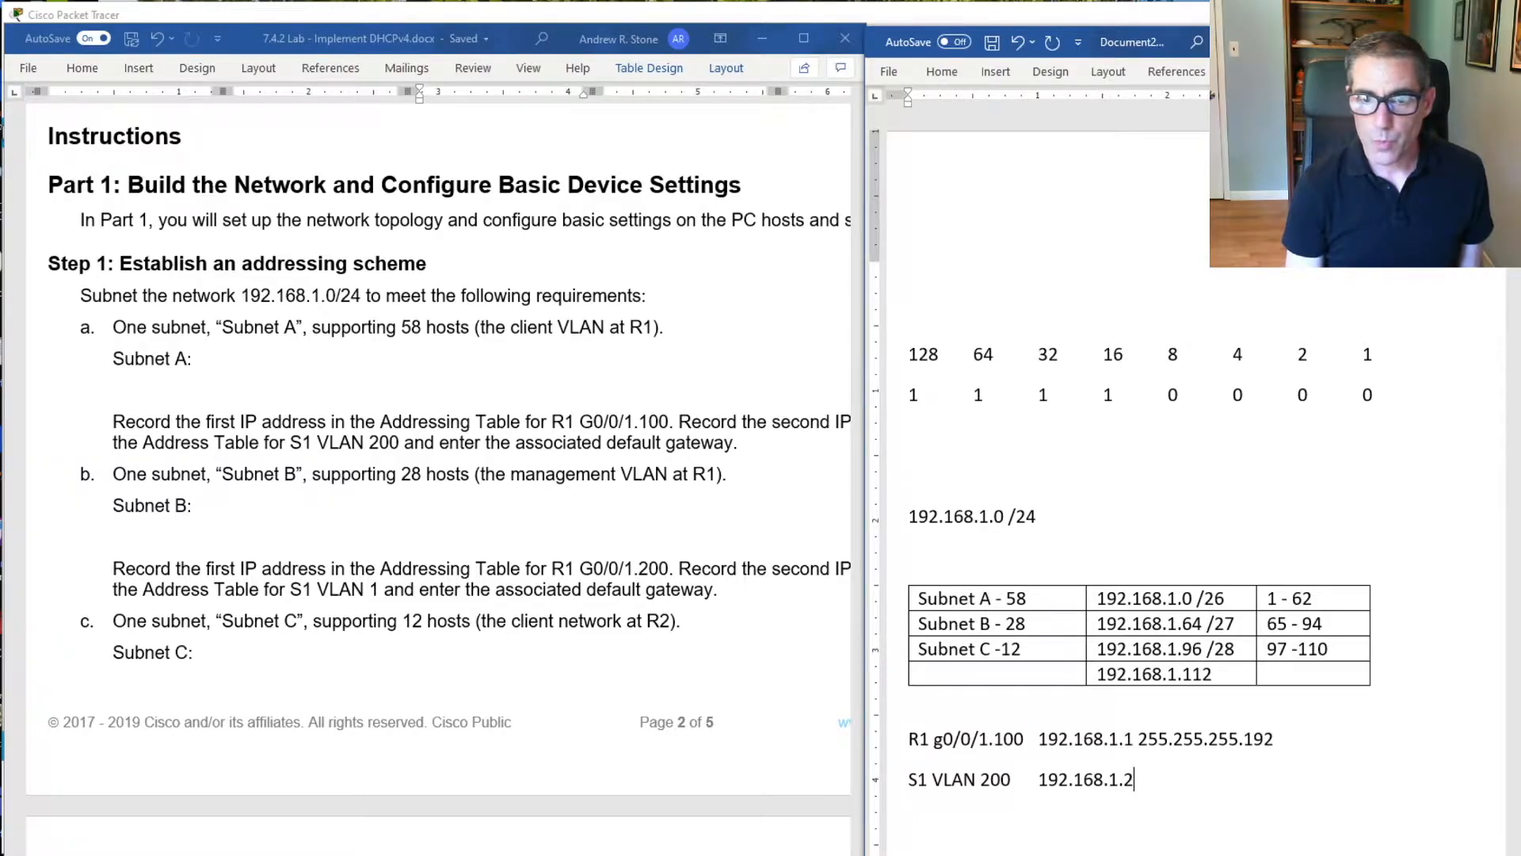
Space the R1 g0/0/1.100 subnet mask away from its IP address so it sits in its own column
key(Left)
key(Left)
key(Left)
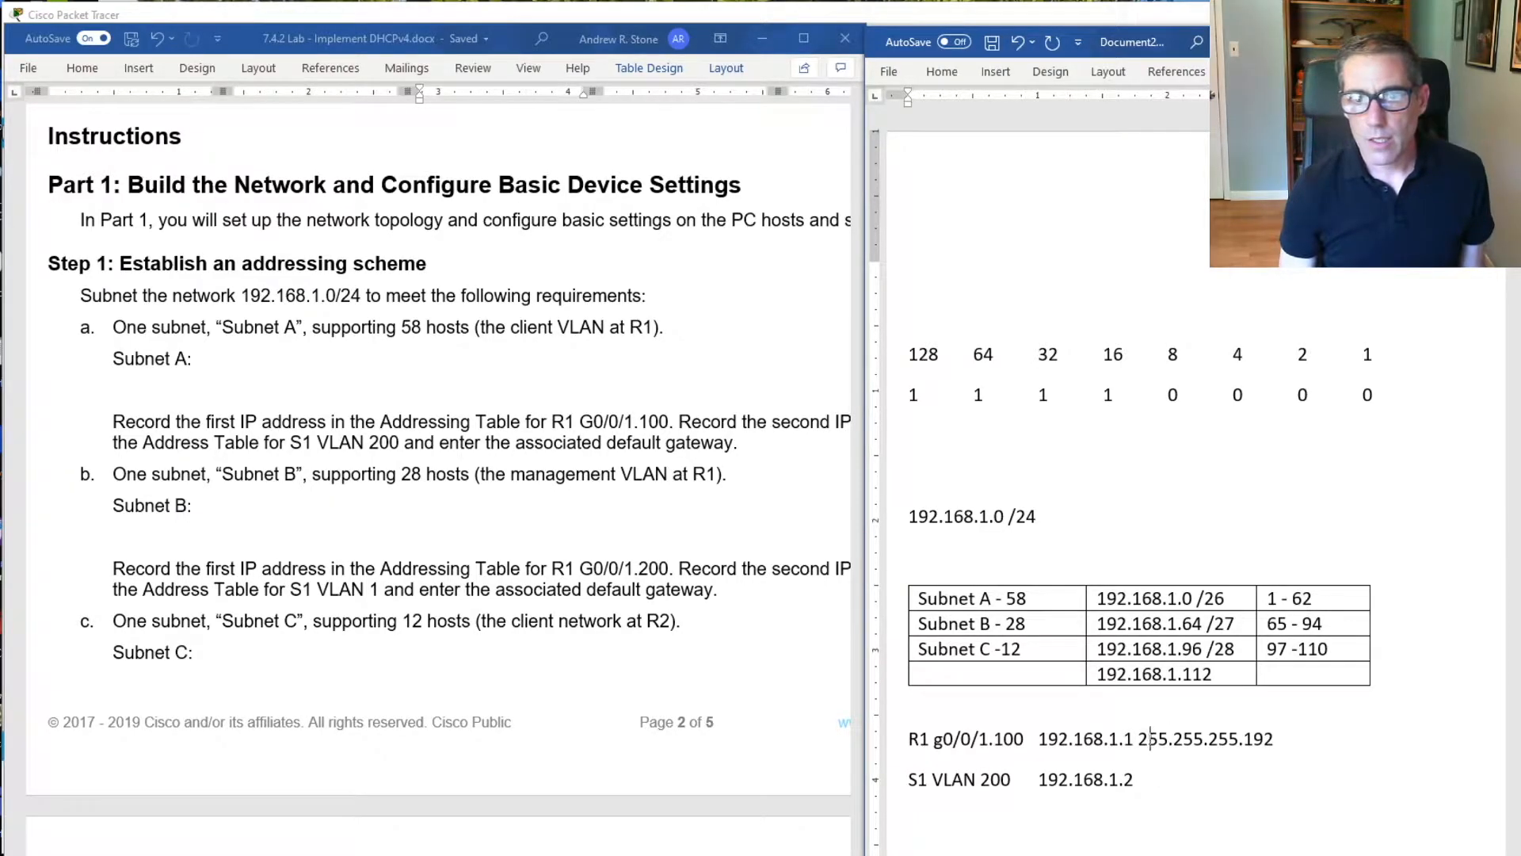
key(Tab)
key(Tab)
Complete the S1 VLAN 200 line with subnet mask 255.255.255.192, aligned under R1's mask, and default gateway 192.168.1.1
text(255.255.2)
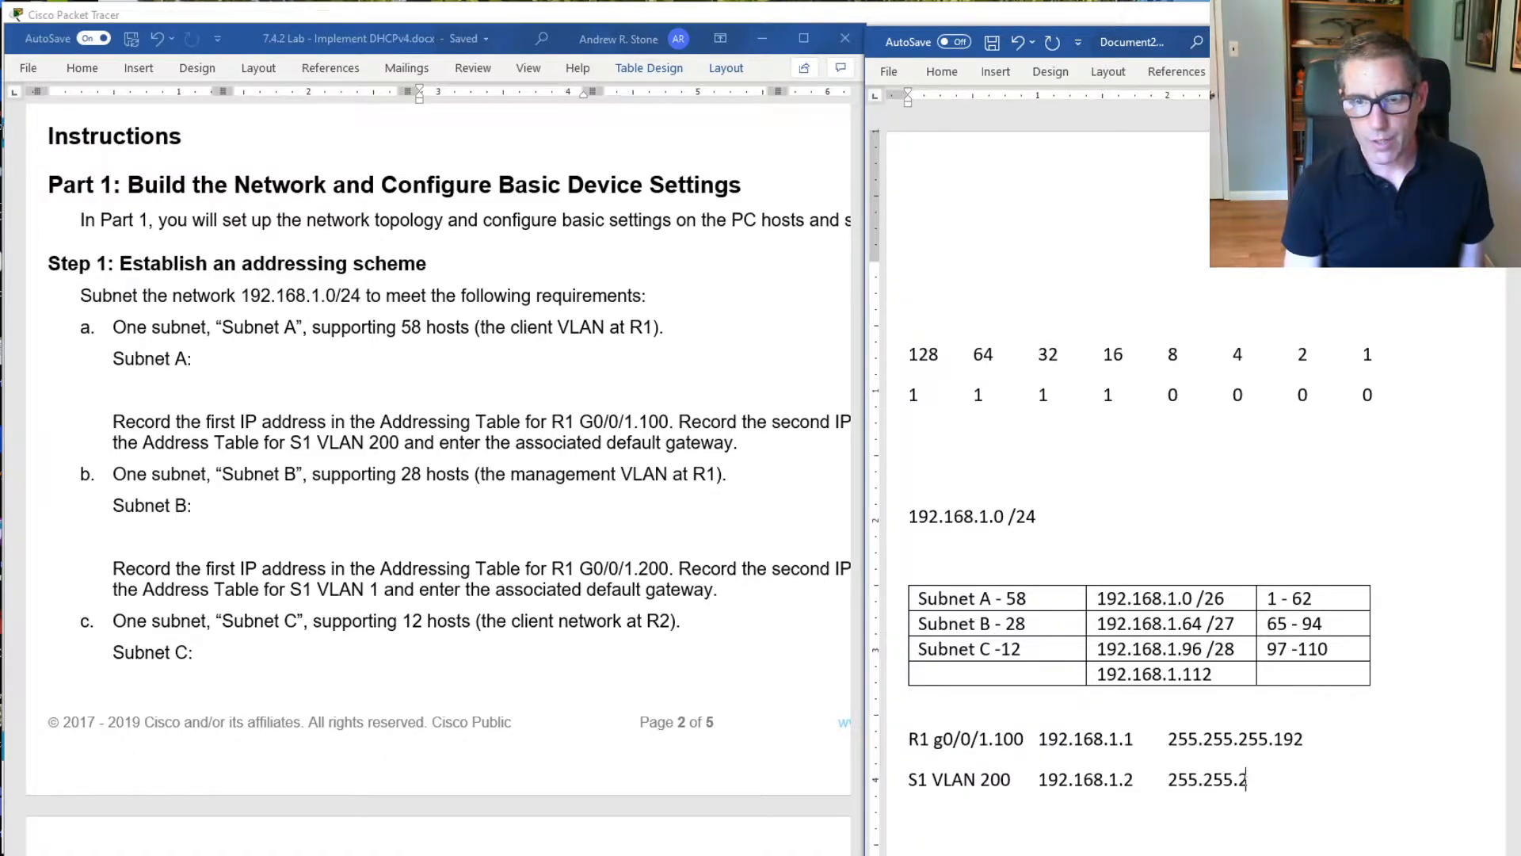
text(55.192)
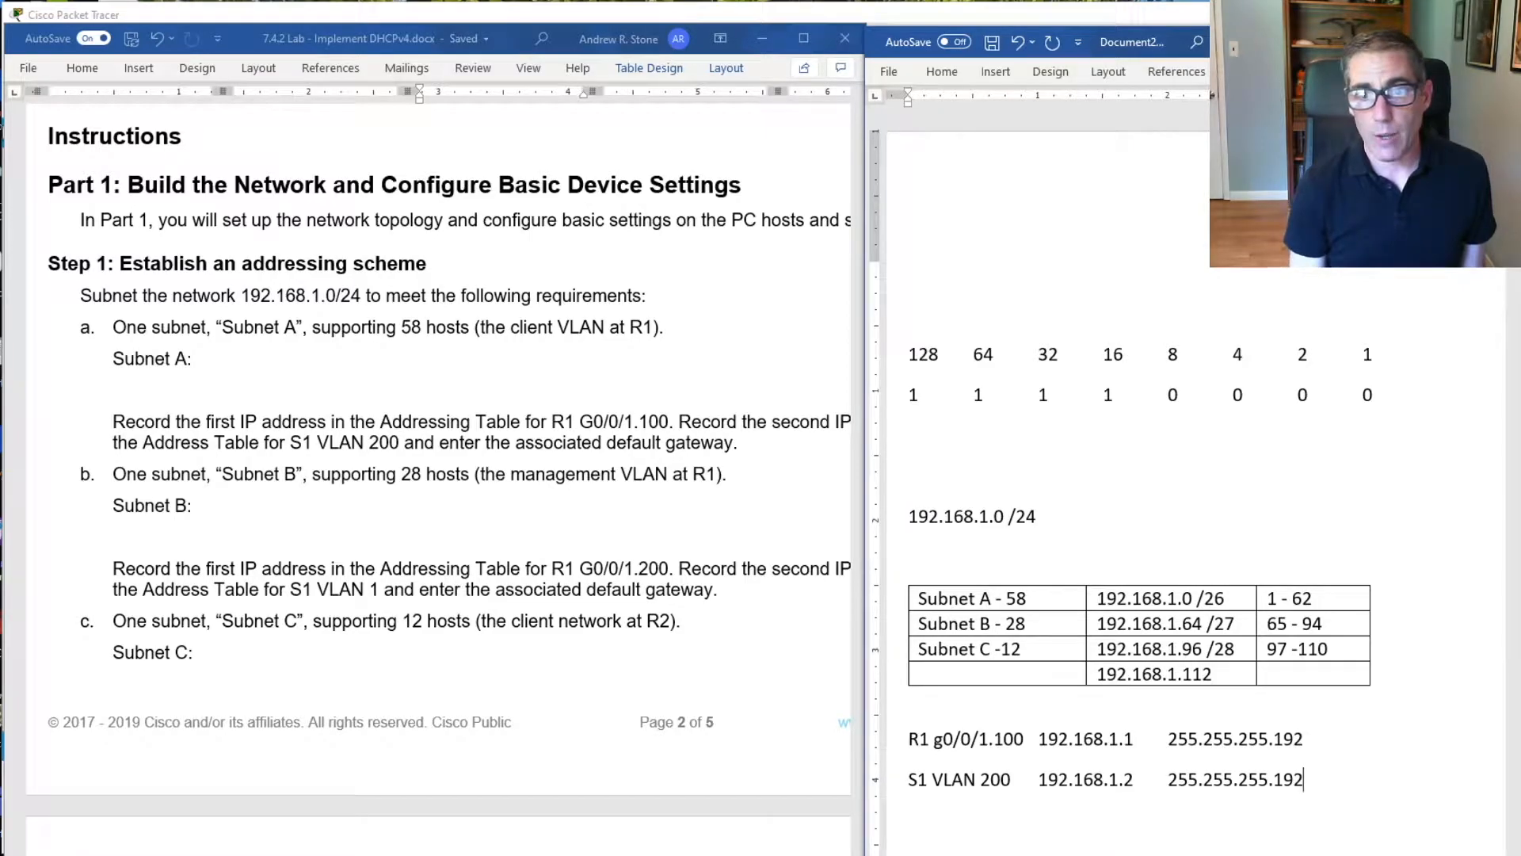
text( 192.1)
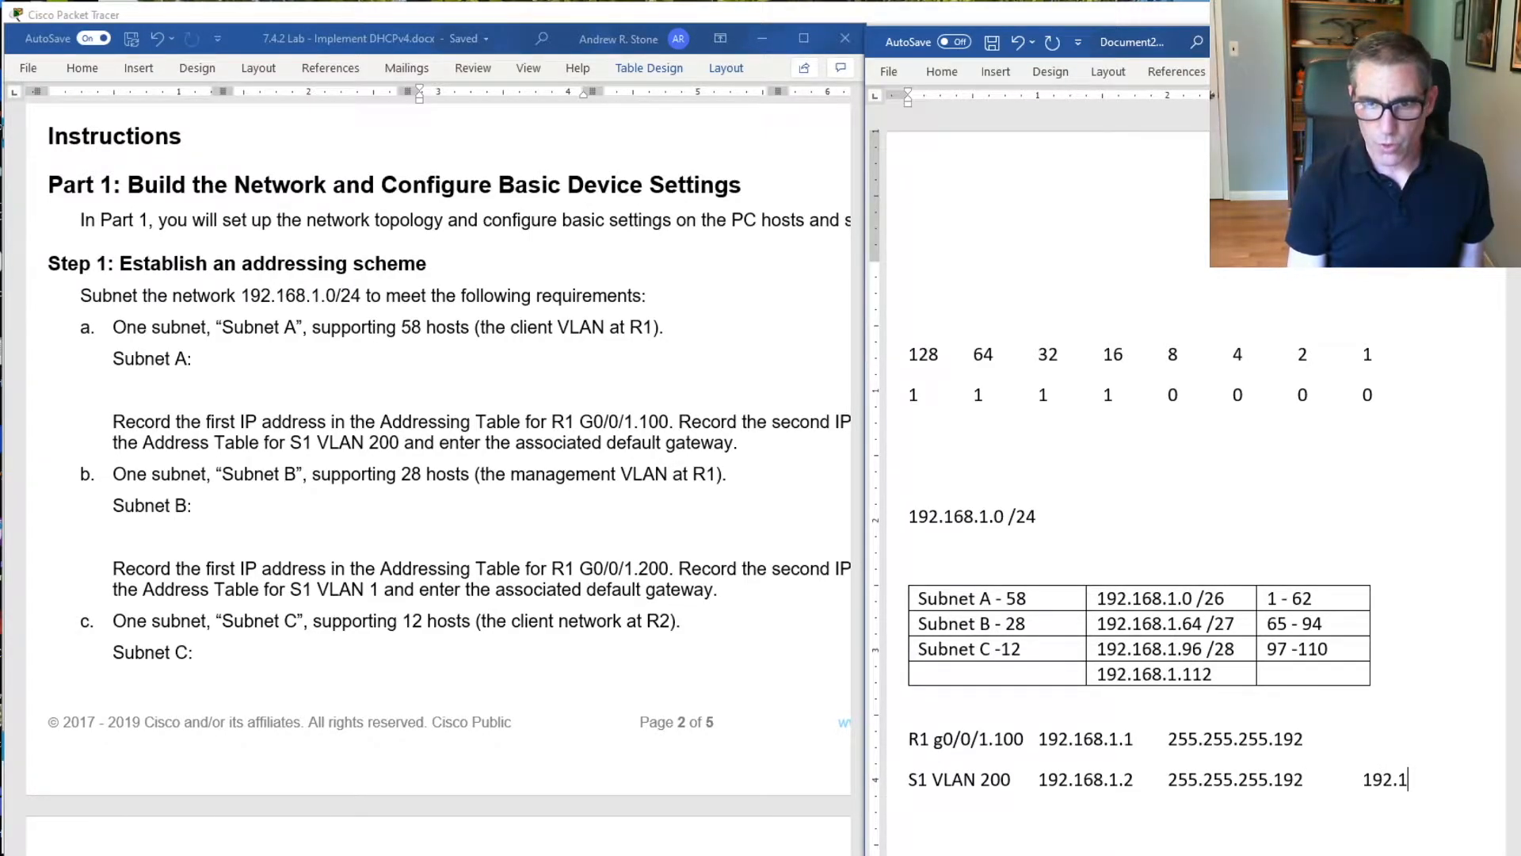
text(68.1.1)
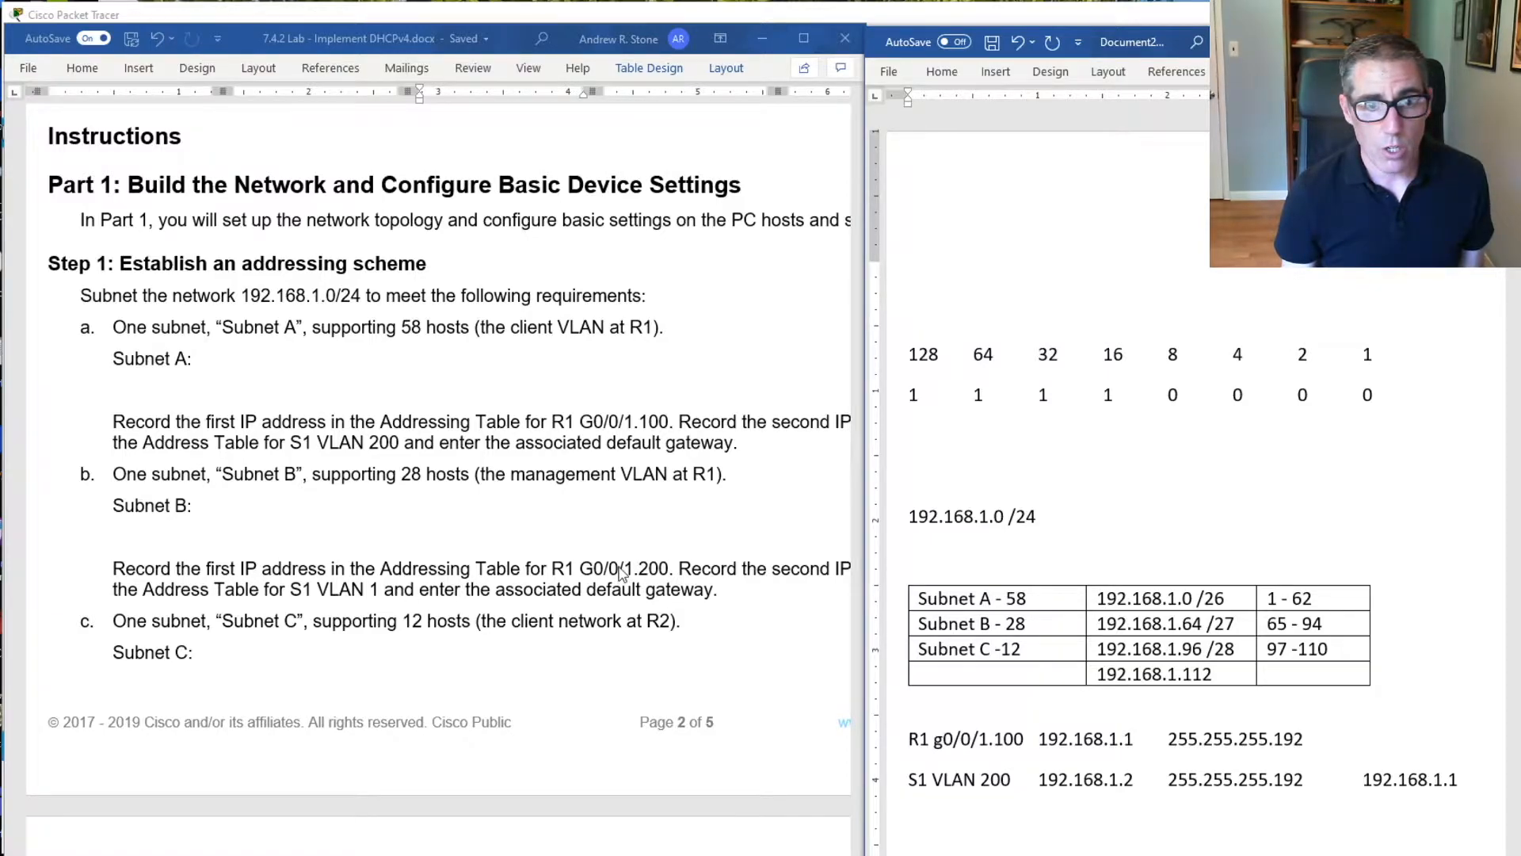
Add an entry for R1 g0/0/1.200 with IP address 192.168.1.65, the first usable host of Subnet B
text(R1)
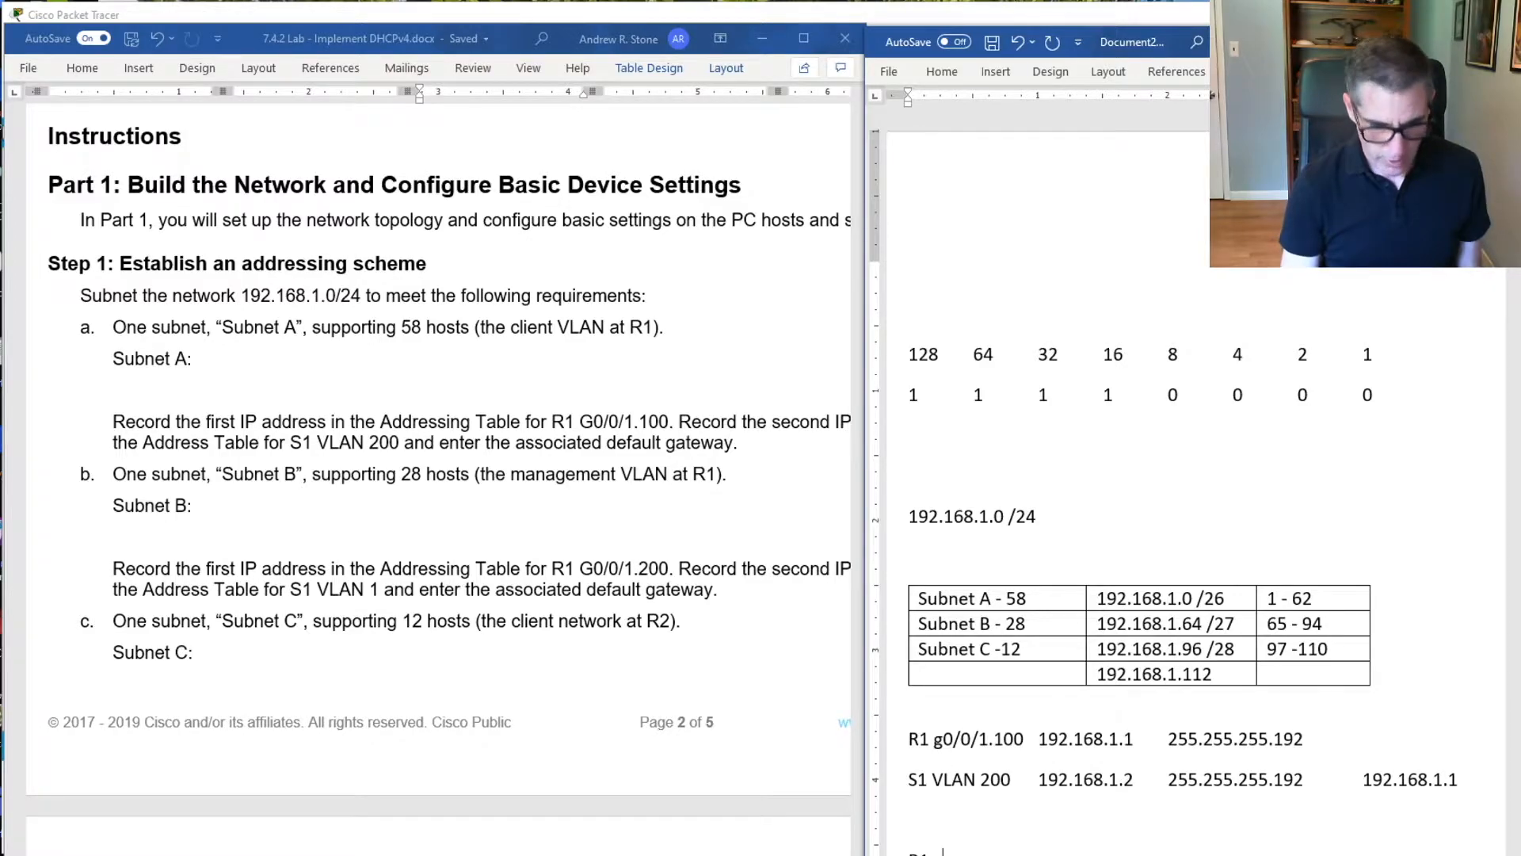
text( g0/0/1.200 192.168.1.1)
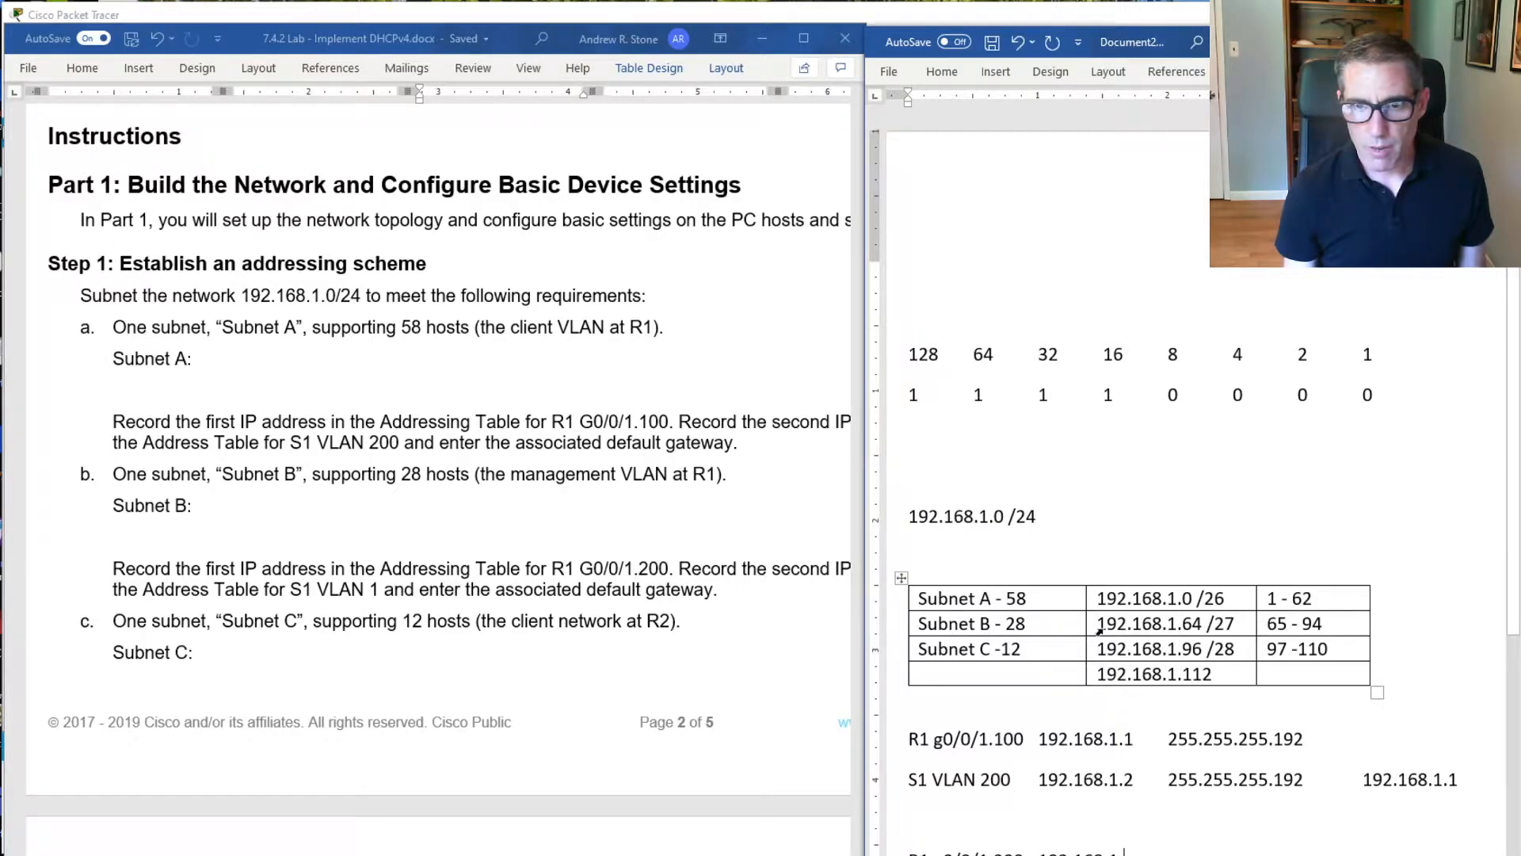
drag(1288, 623, 1267, 623)
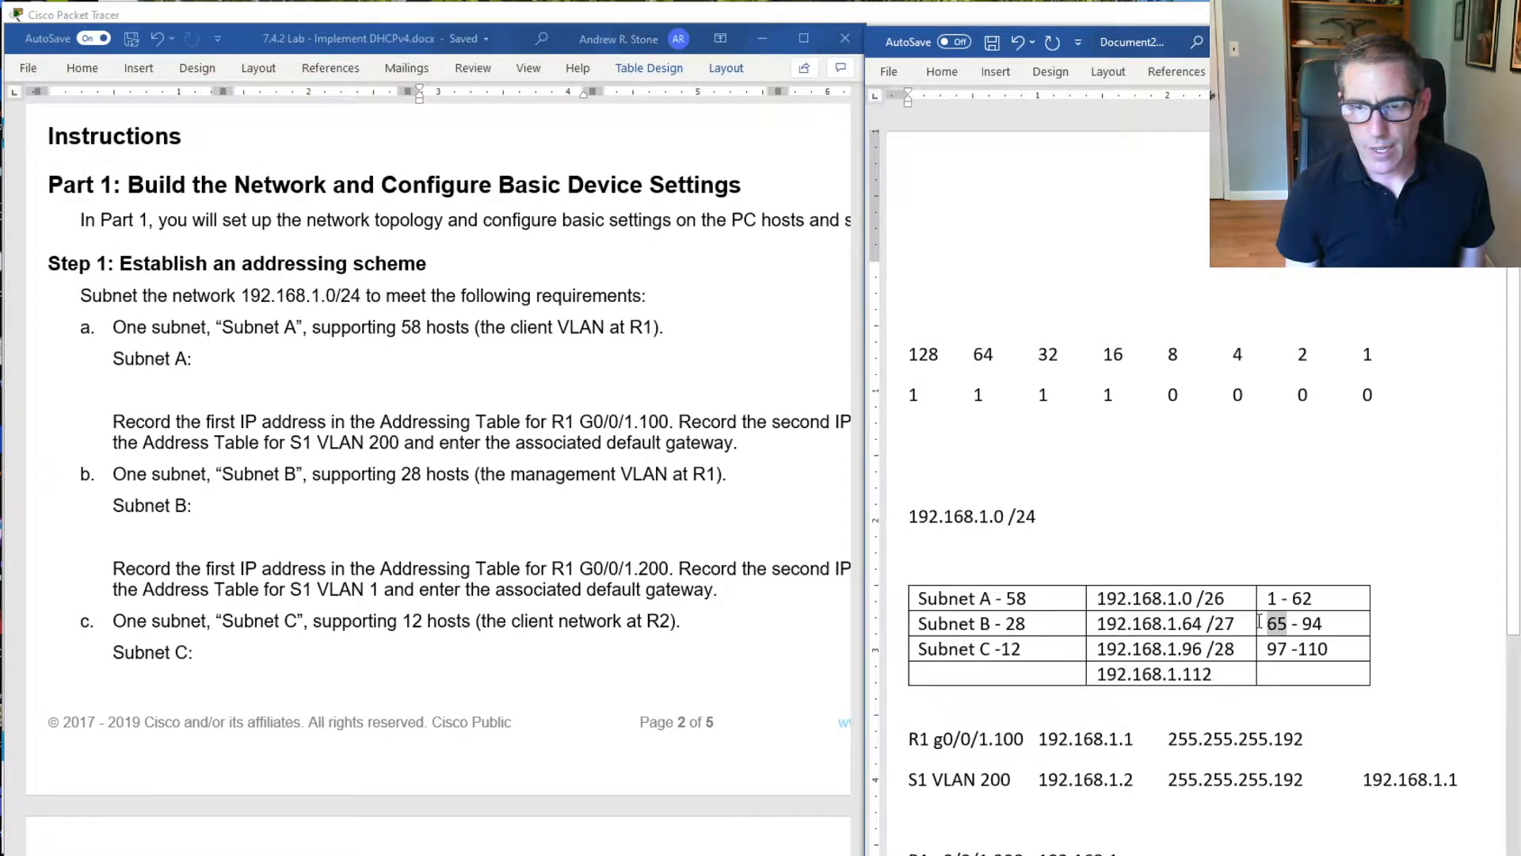
click(1125, 853)
text(65	)
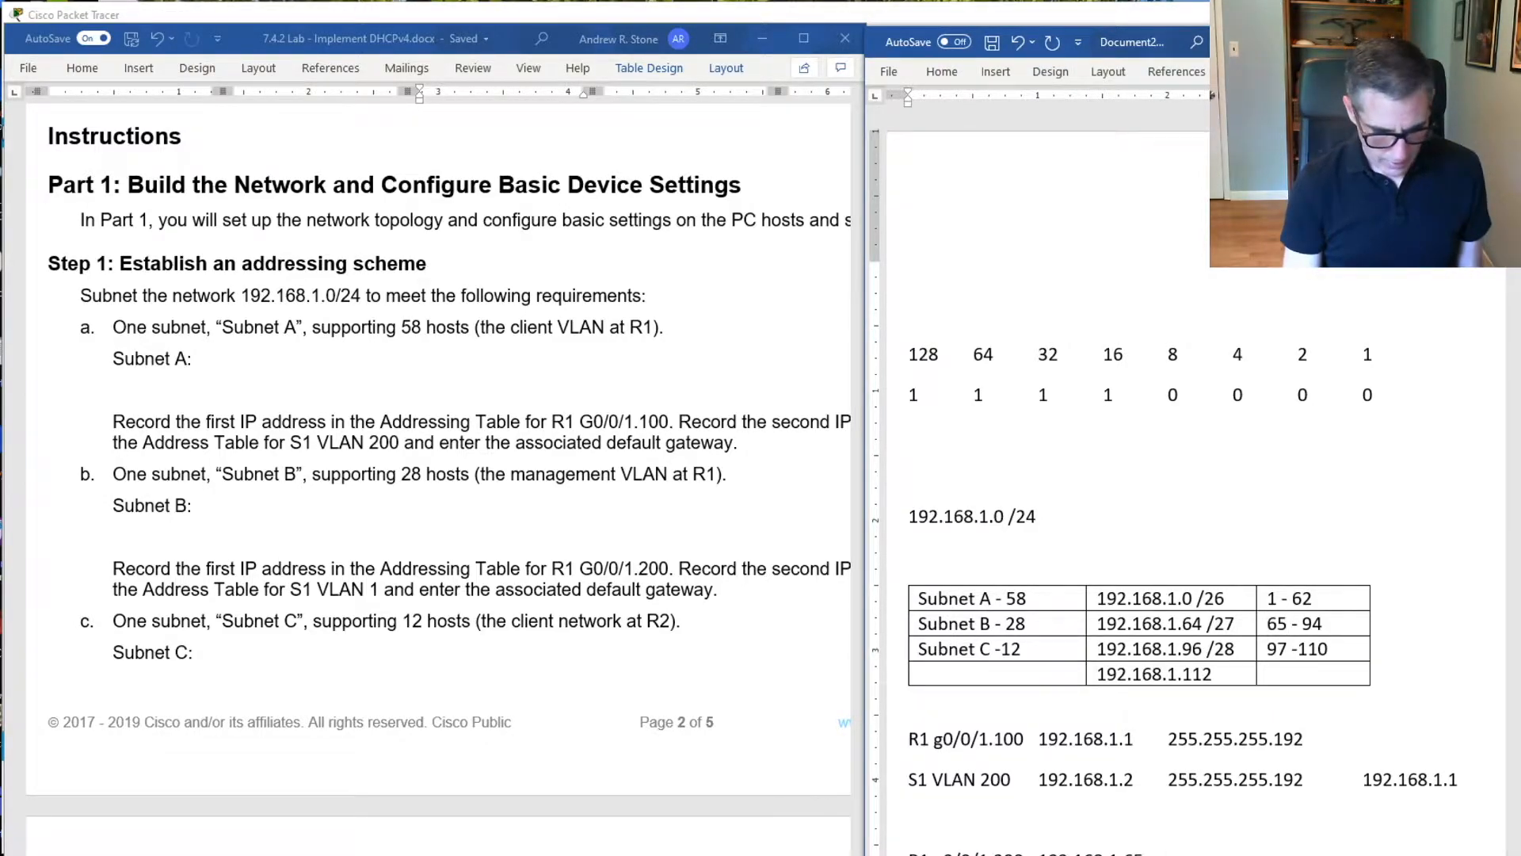
text(255.255.255.1)
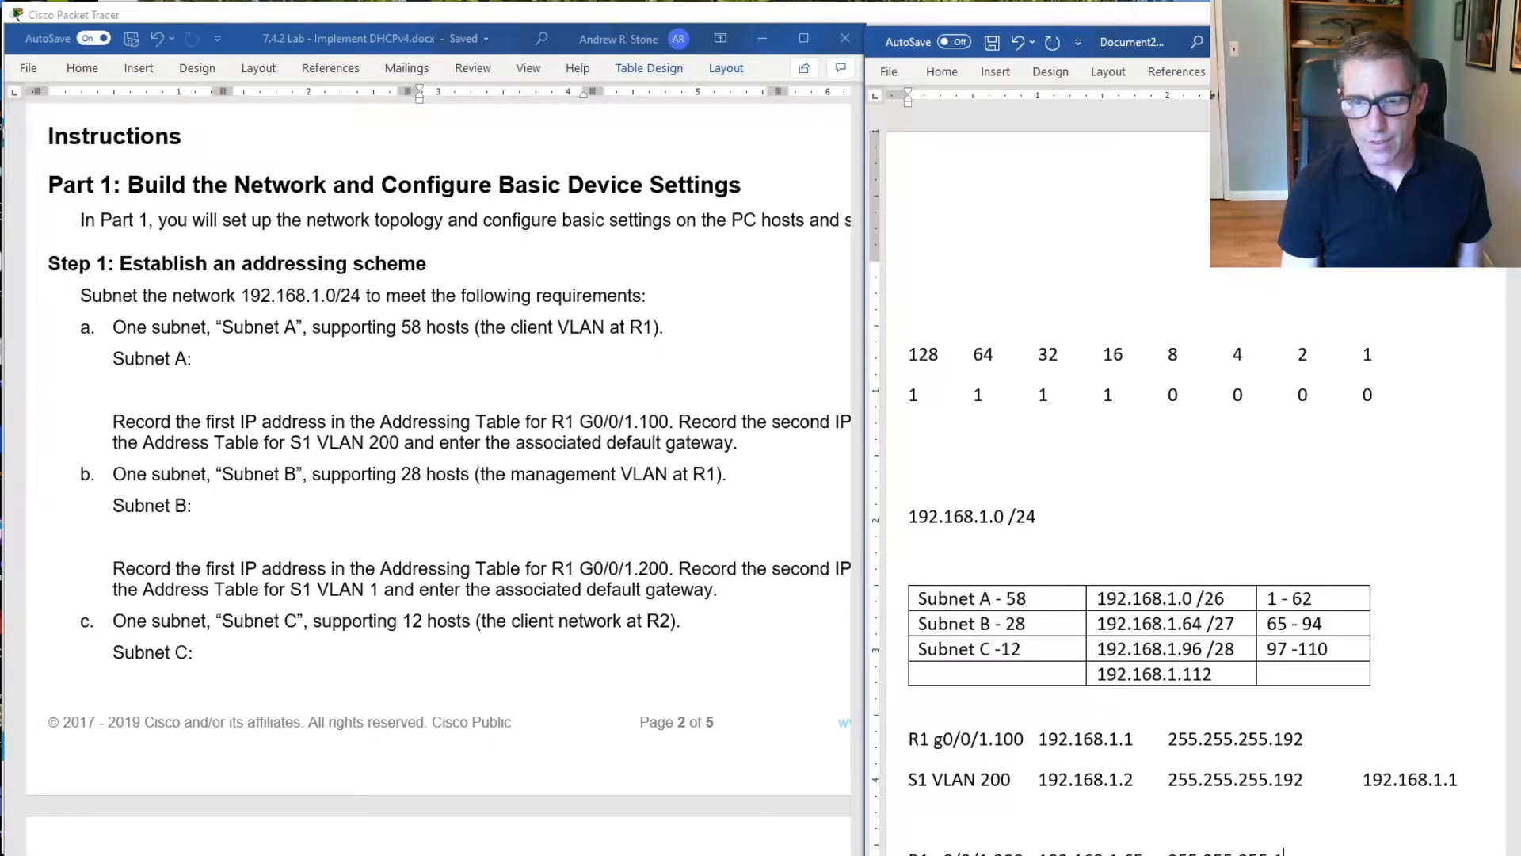
Enter subnet mask 255.255.255.224 for R1 g0/0/1.200
key(BackSpace)
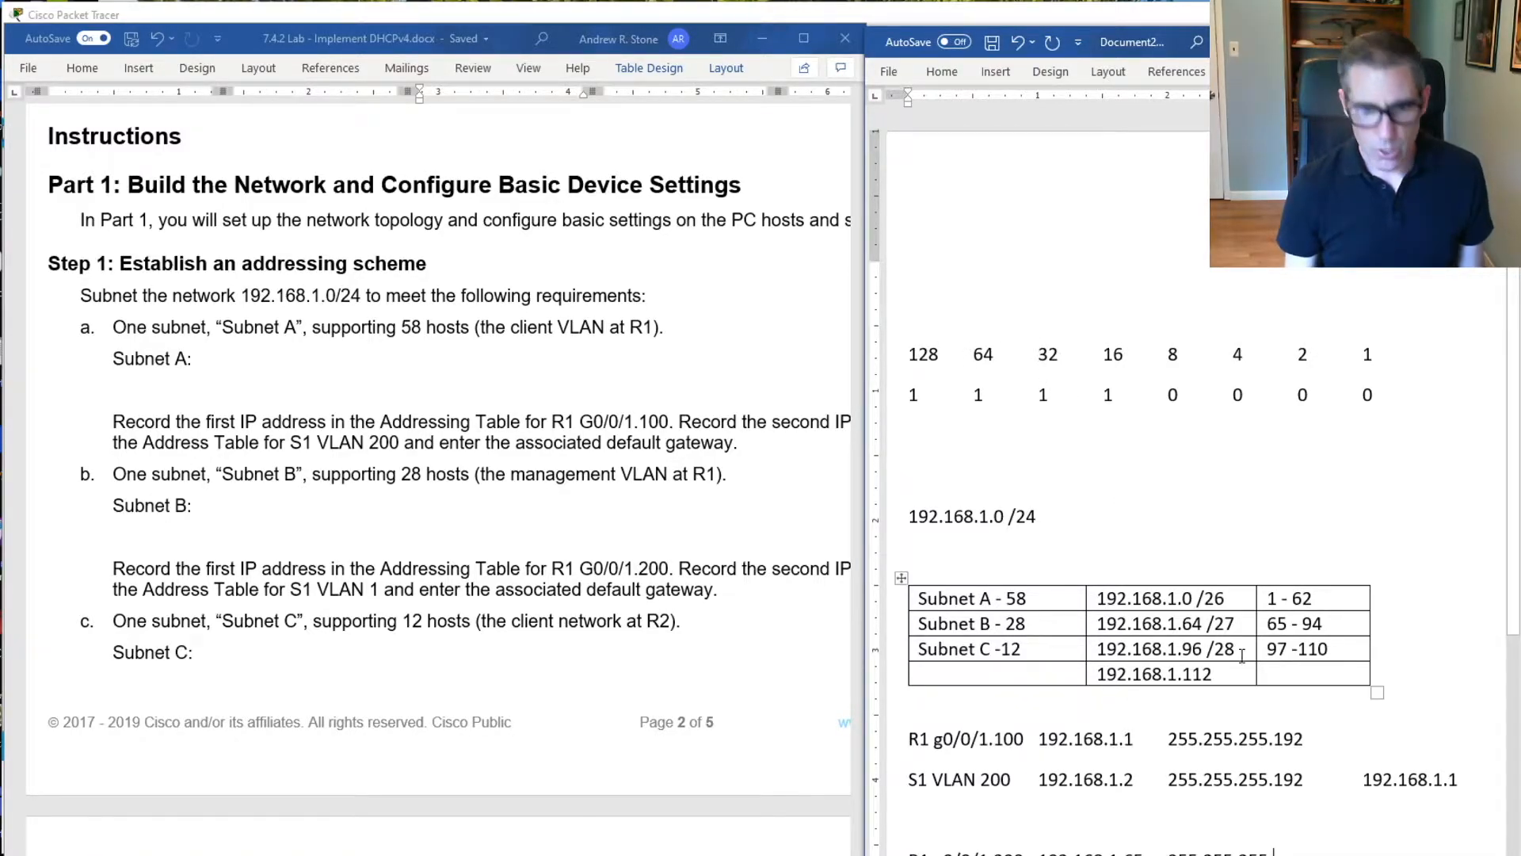
text(224)
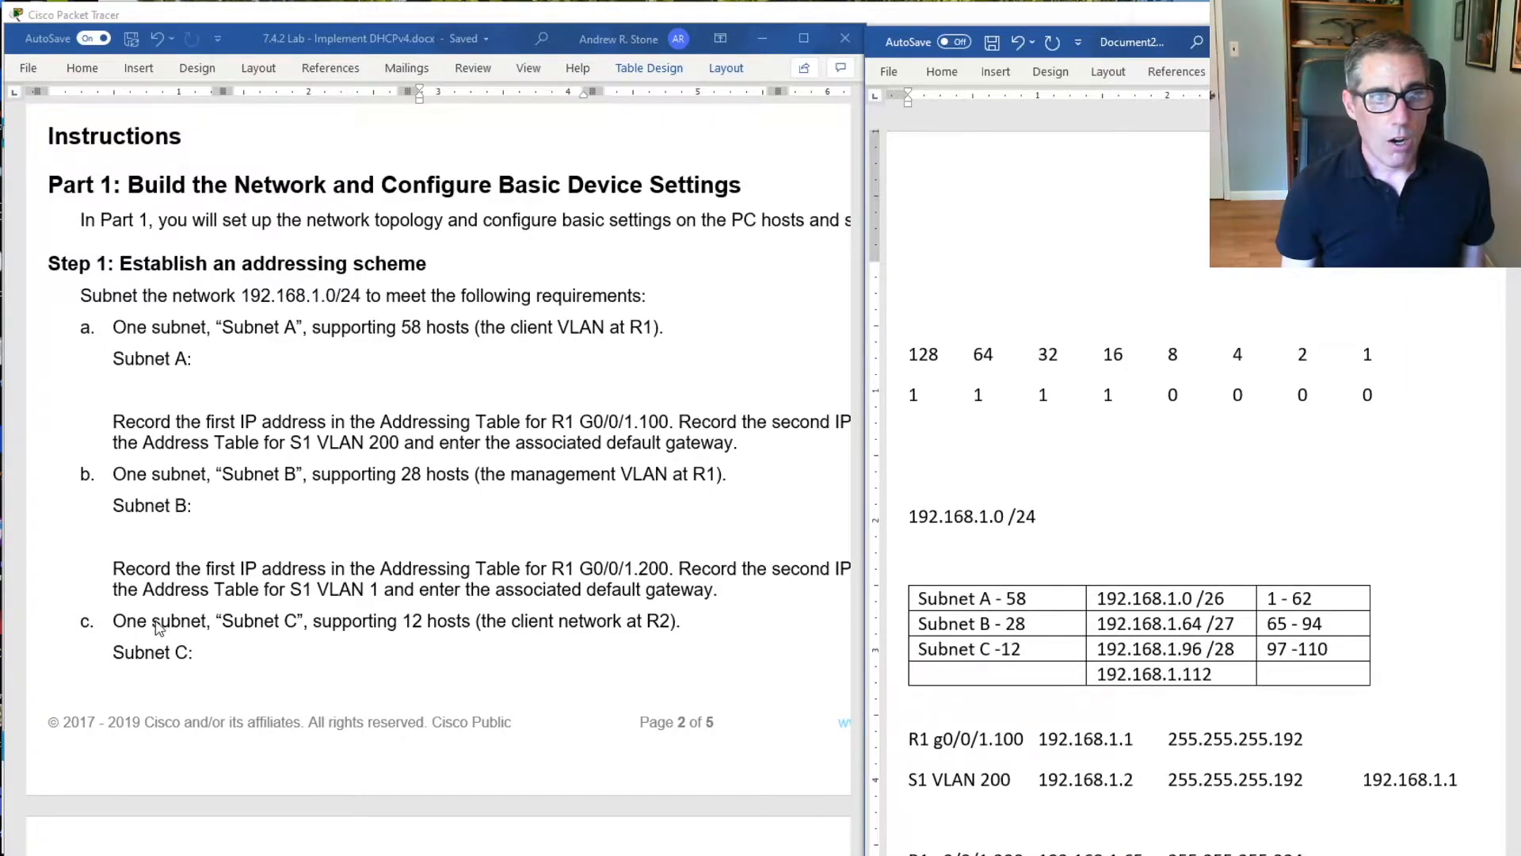
Examine the lab's Subnet C instruction for the R2 G0/0/1 address and go back to the Step 1 addressing requirements
scroll(167, 622, down, 1)
scroll(166, 618, down, 2)
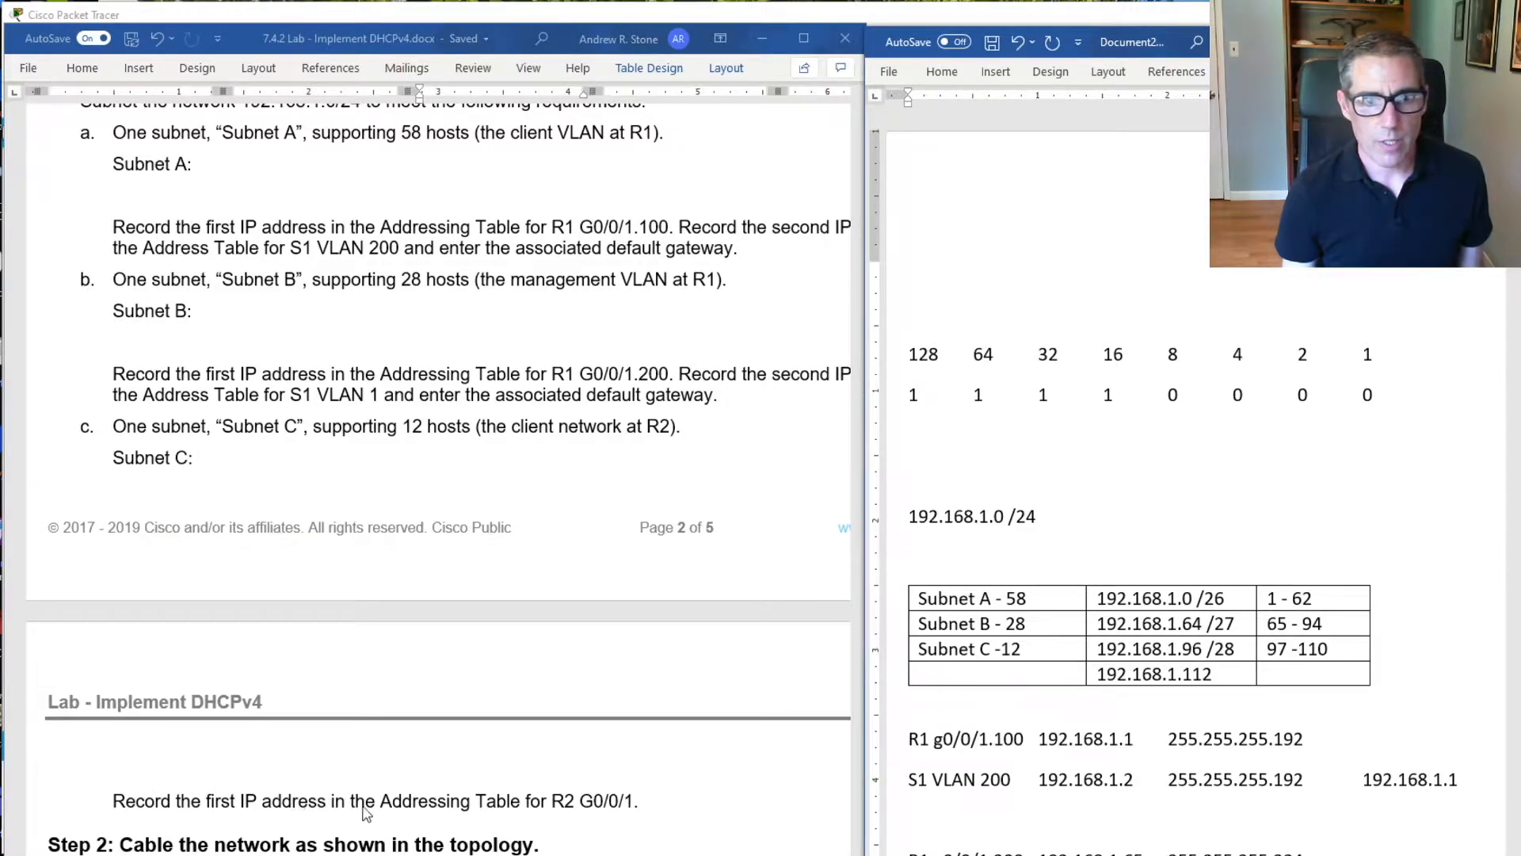
scroll(713, 777, down, 2)
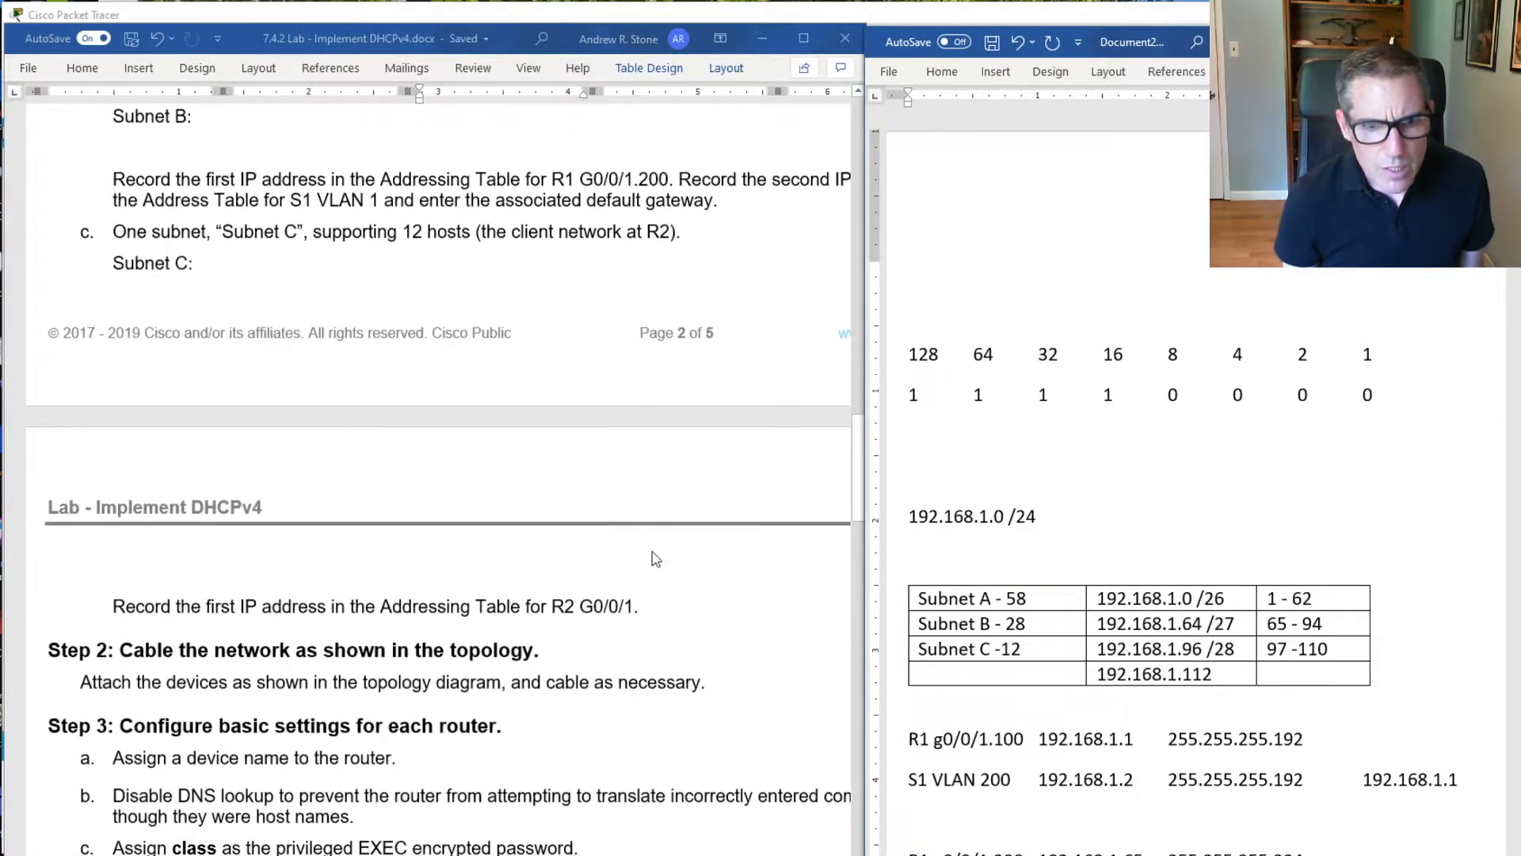
scroll(666, 601, down, 1)
click(631, 475)
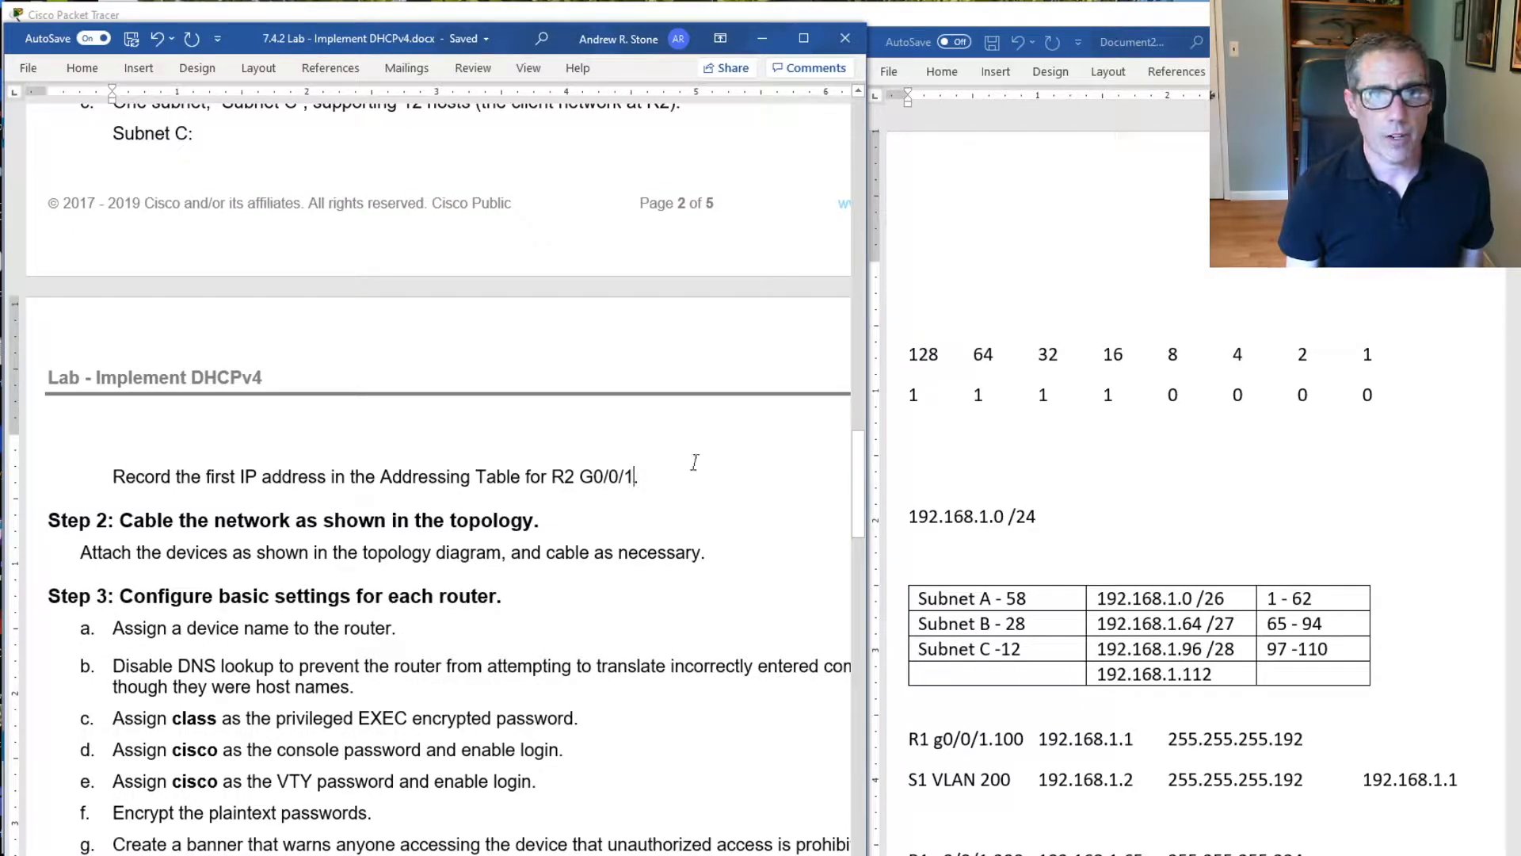
click(942, 848)
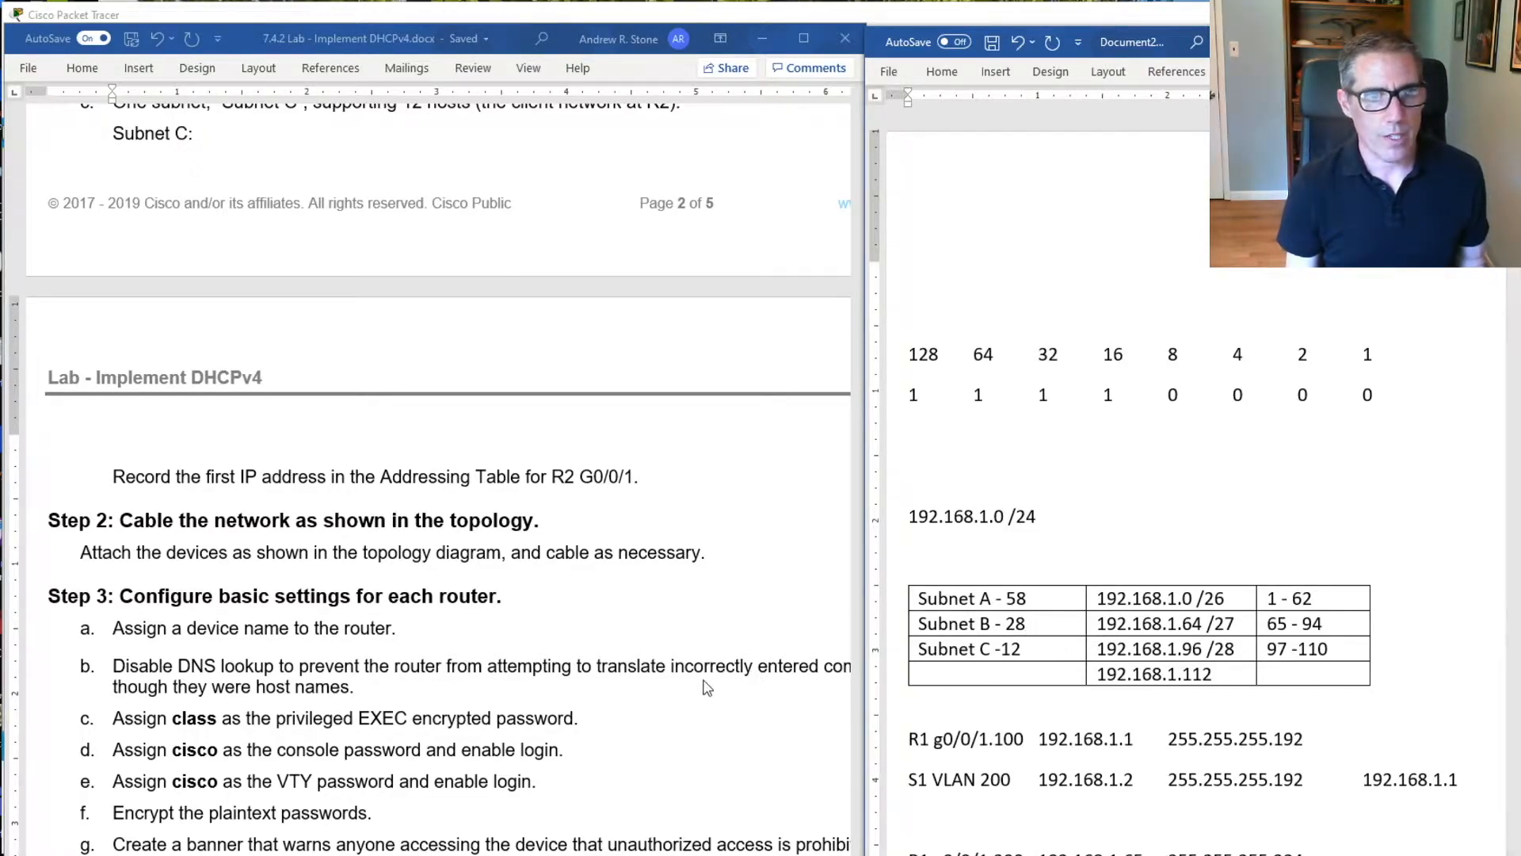
scroll(675, 608, up, 3)
scroll(675, 608, up, 4)
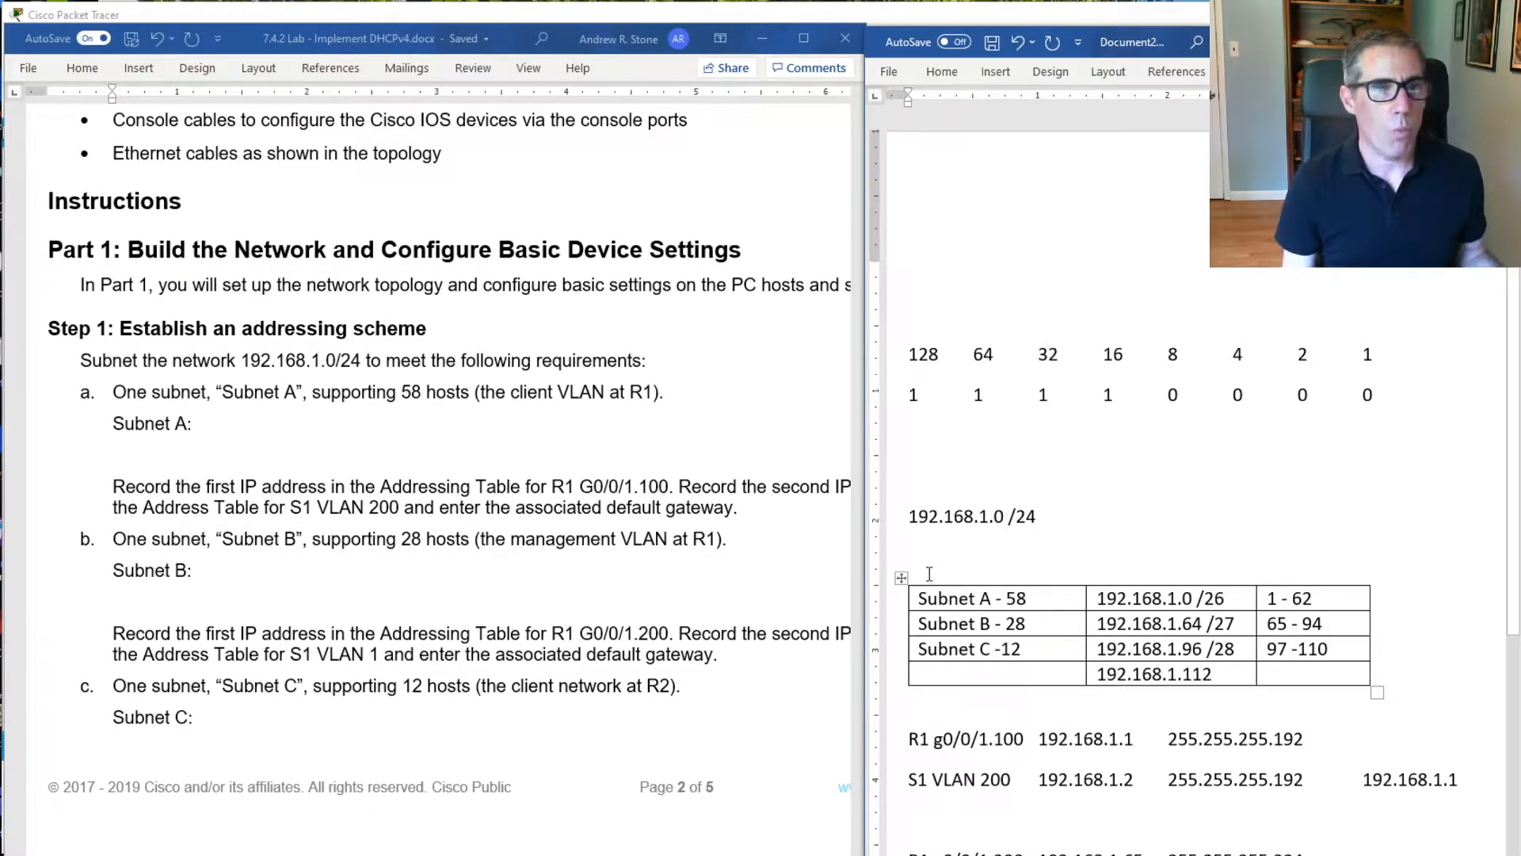
Review the Step 1 addressing requirements in the lab document and continue to the Step 2 cabling and Step 3 router instructions
scroll(350, 644, down, 3)
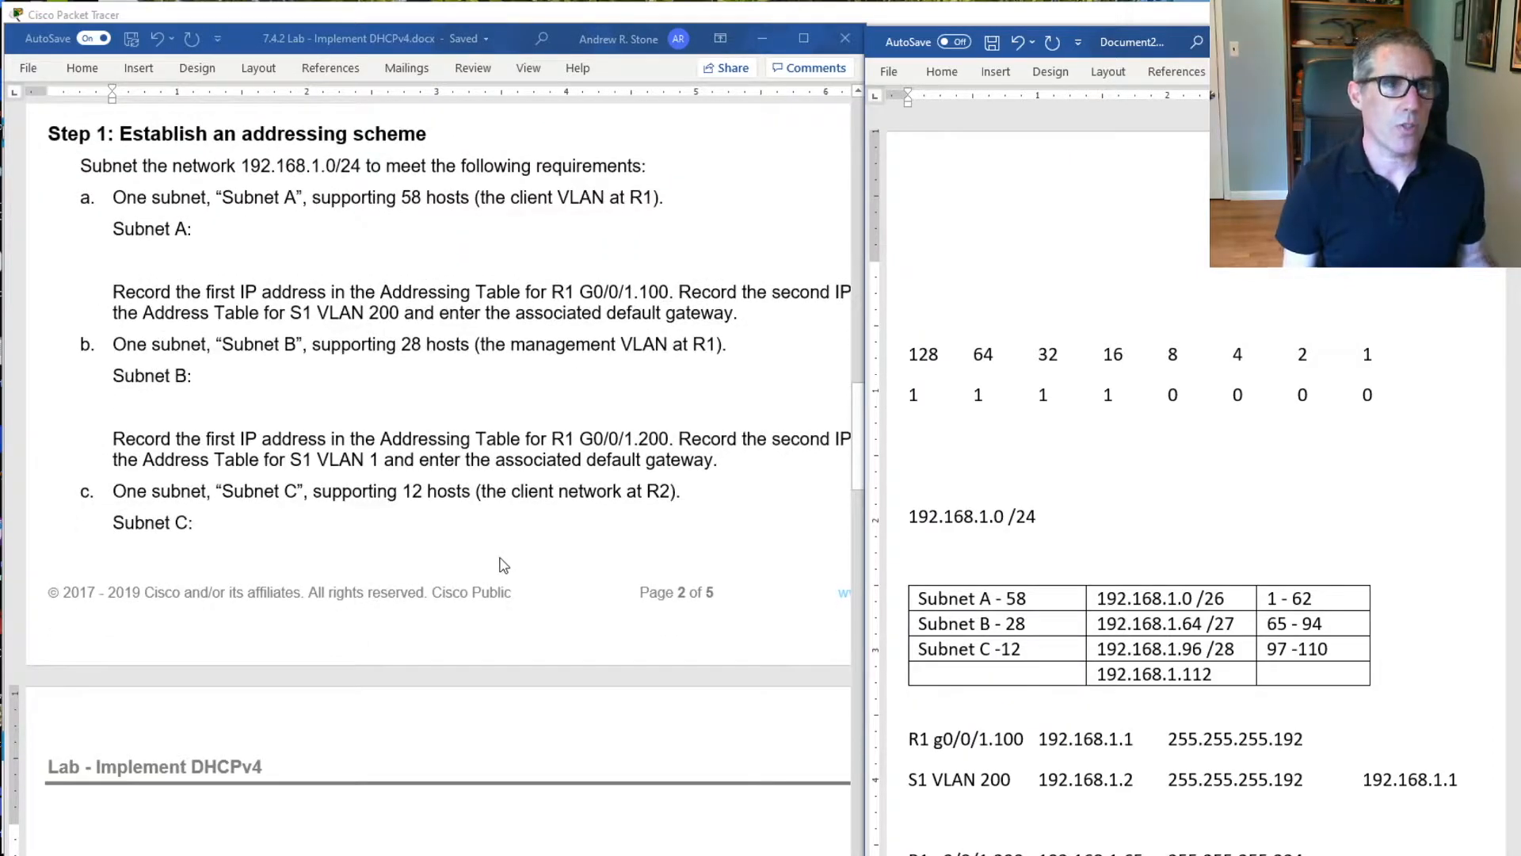
scroll(503, 564, up, 1)
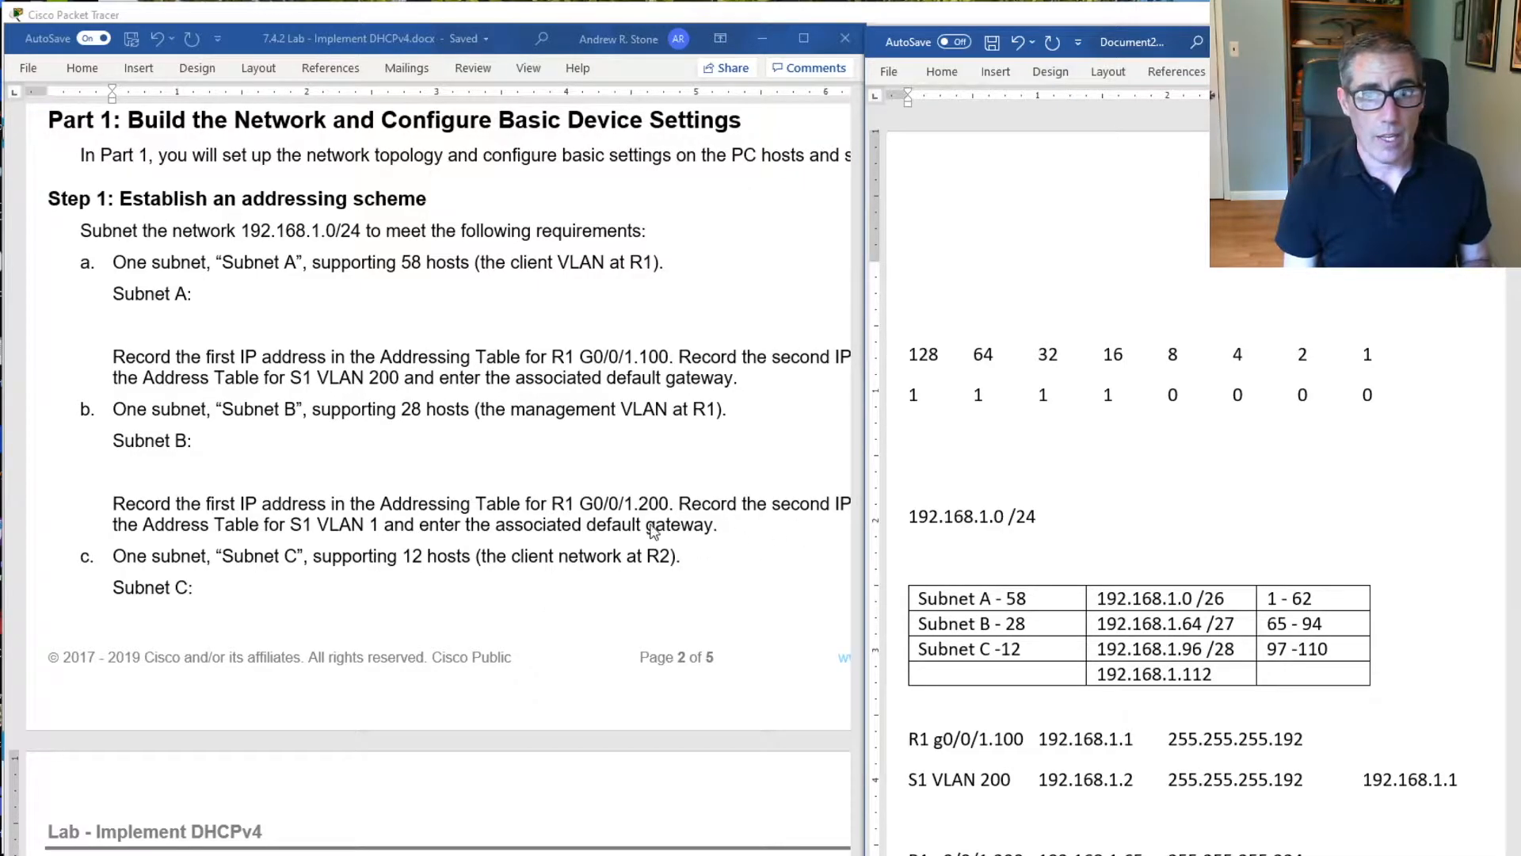
scroll(1029, 719, down, 1)
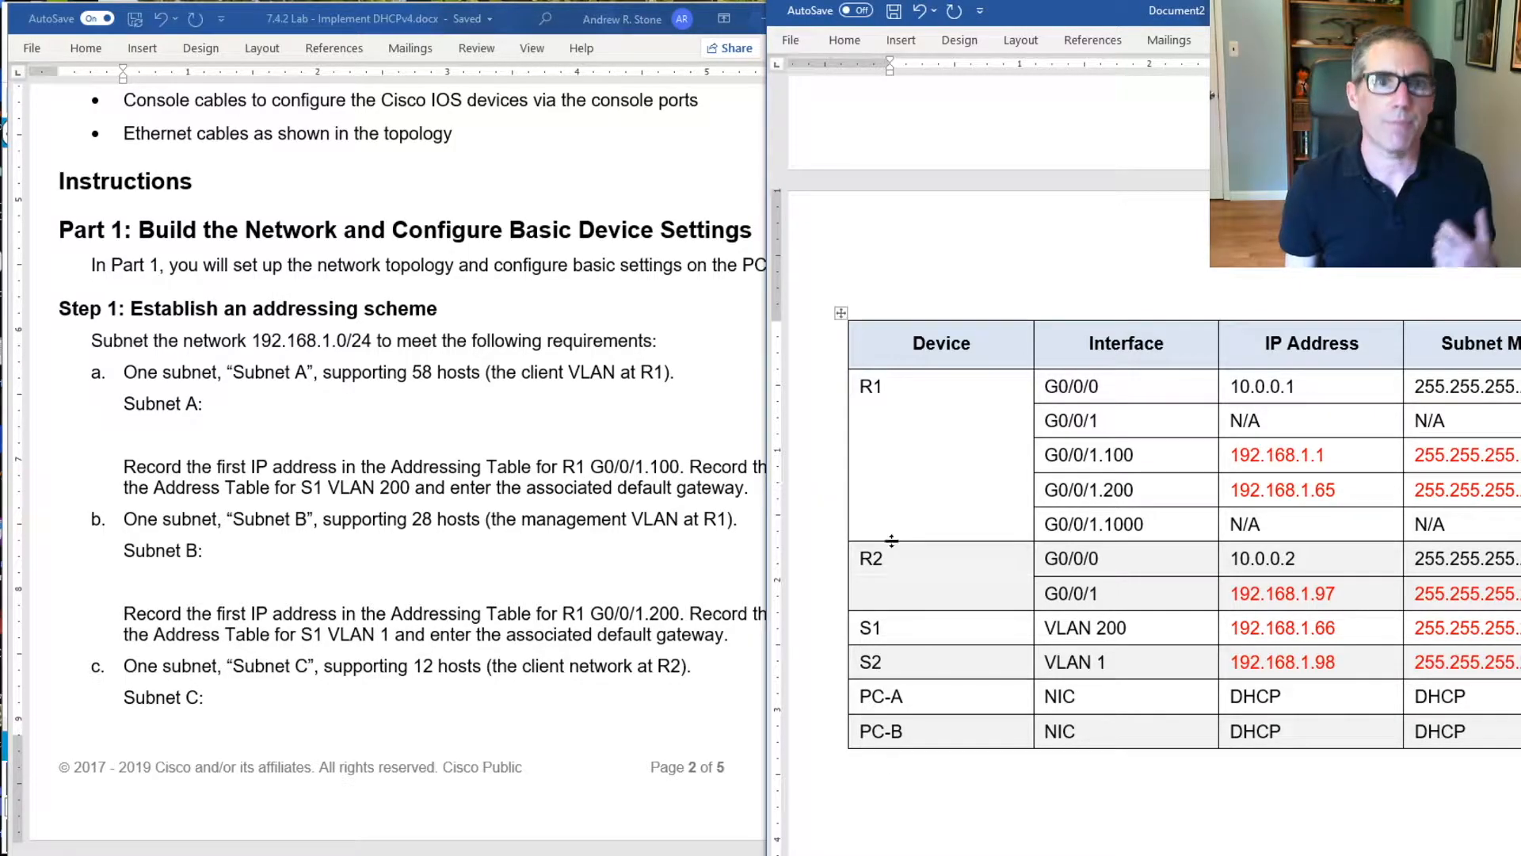
click(683, 430)
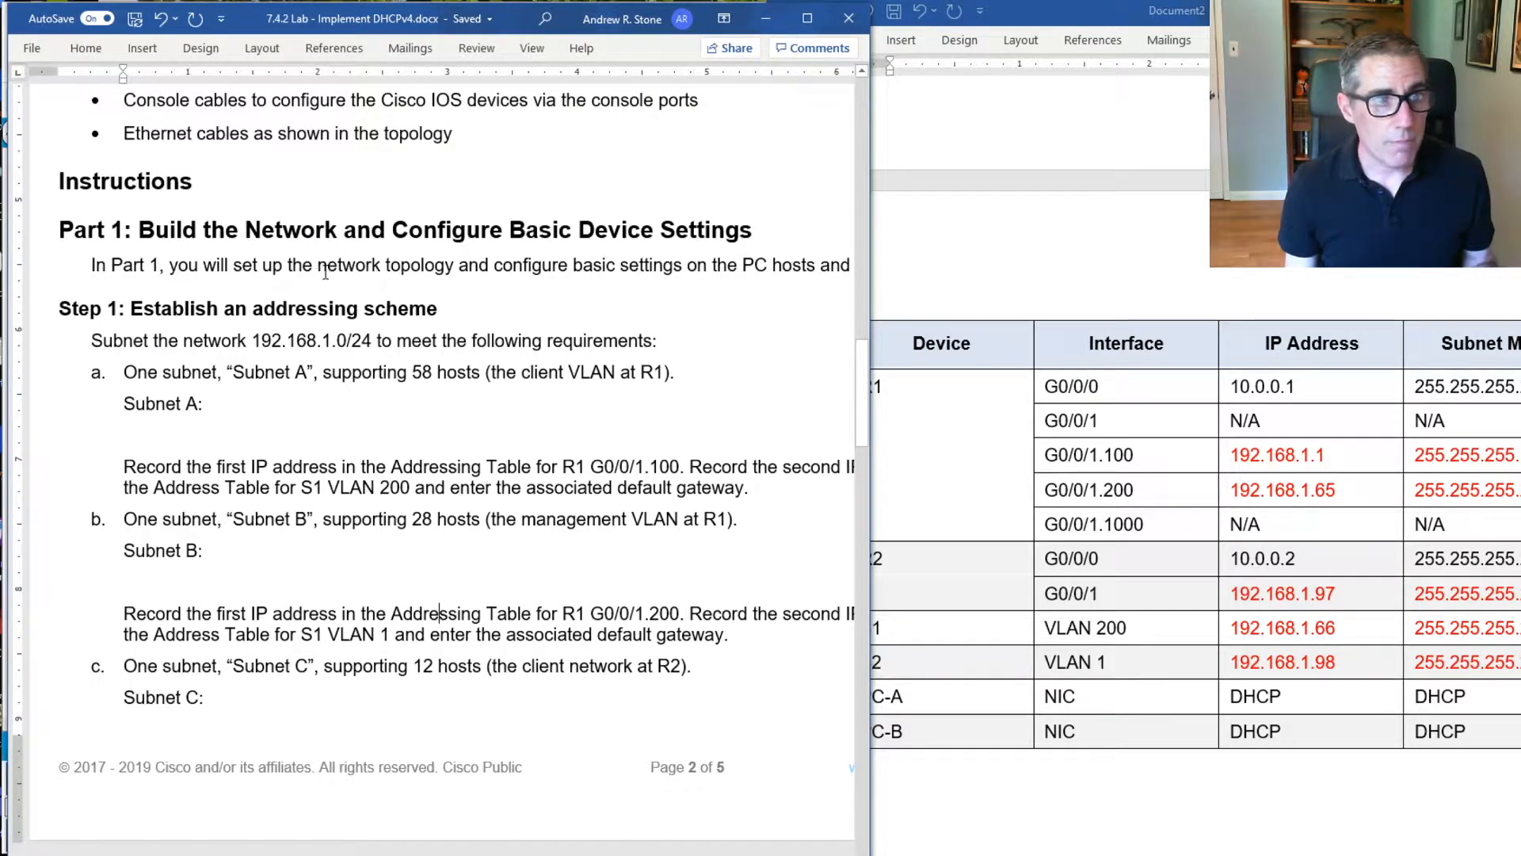
scroll(317, 261, down, 8)
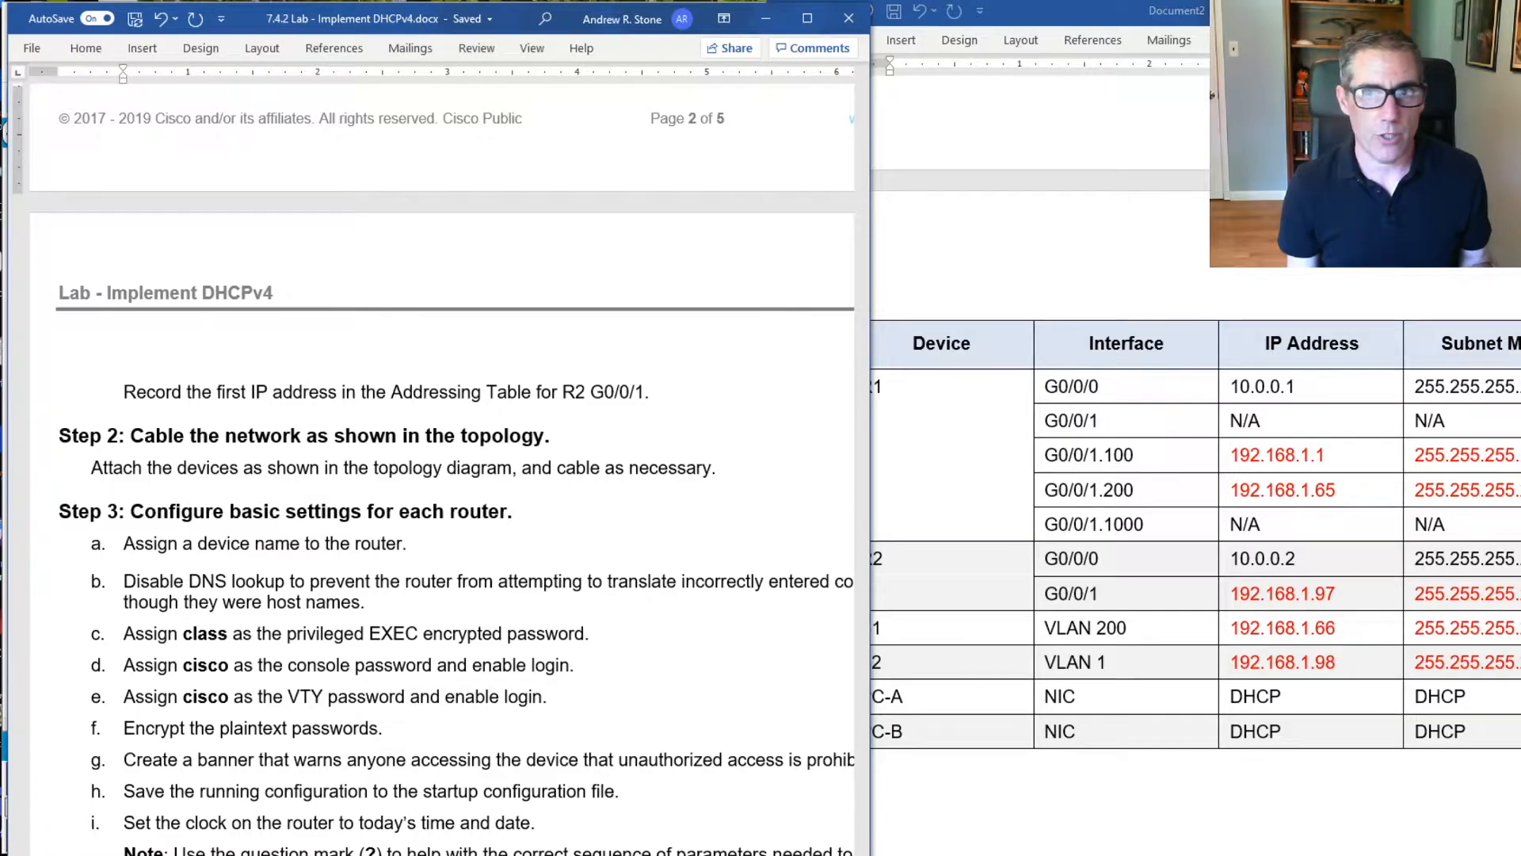
Put the addressing notes out of the way, widen the lab document window and show the Topology diagram
click(1509, 11)
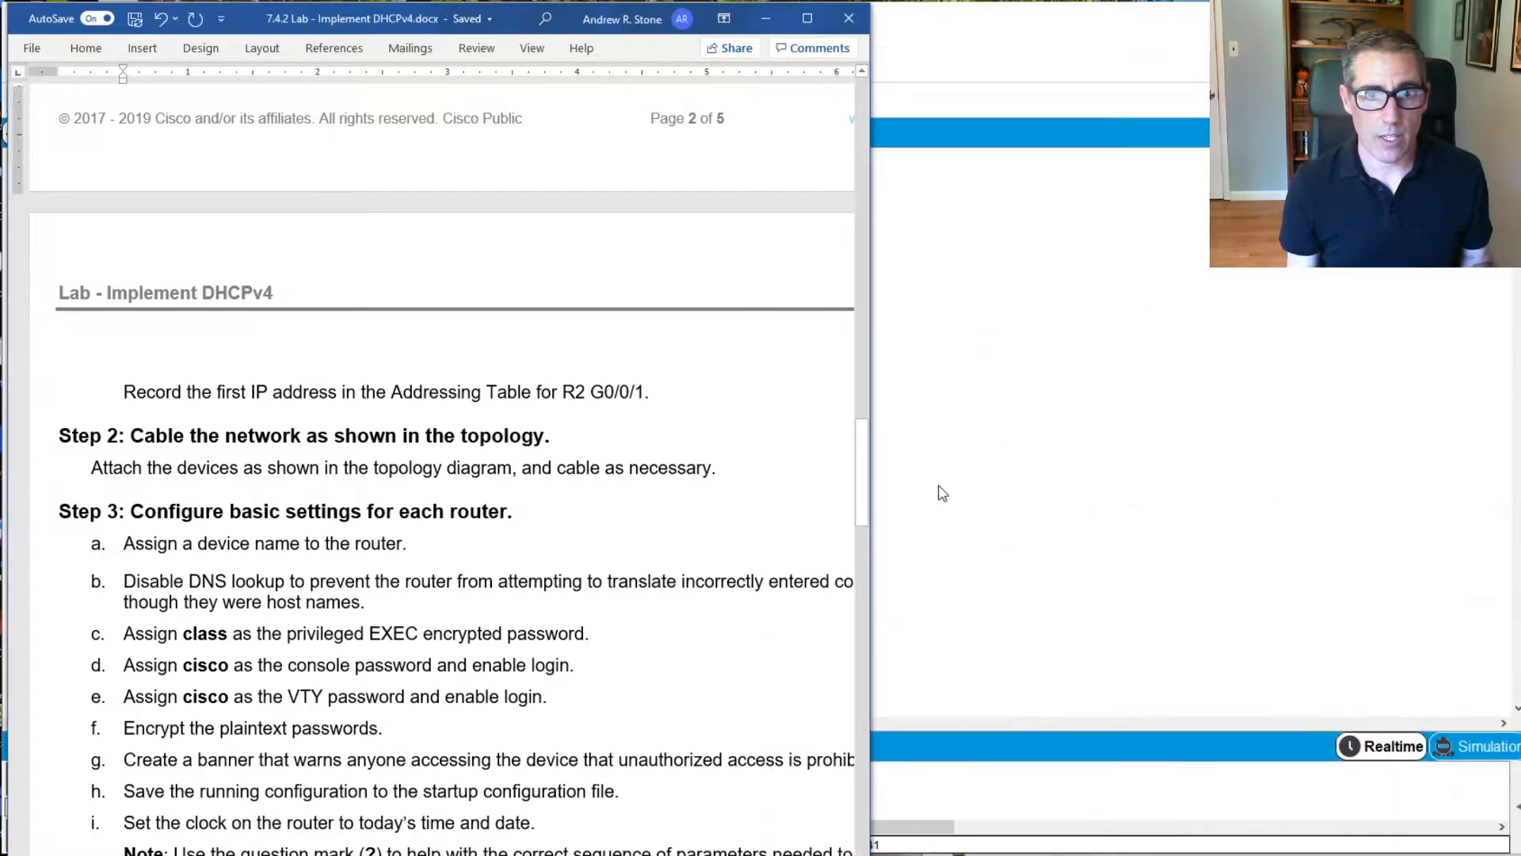
drag(873, 382, 1423, 381)
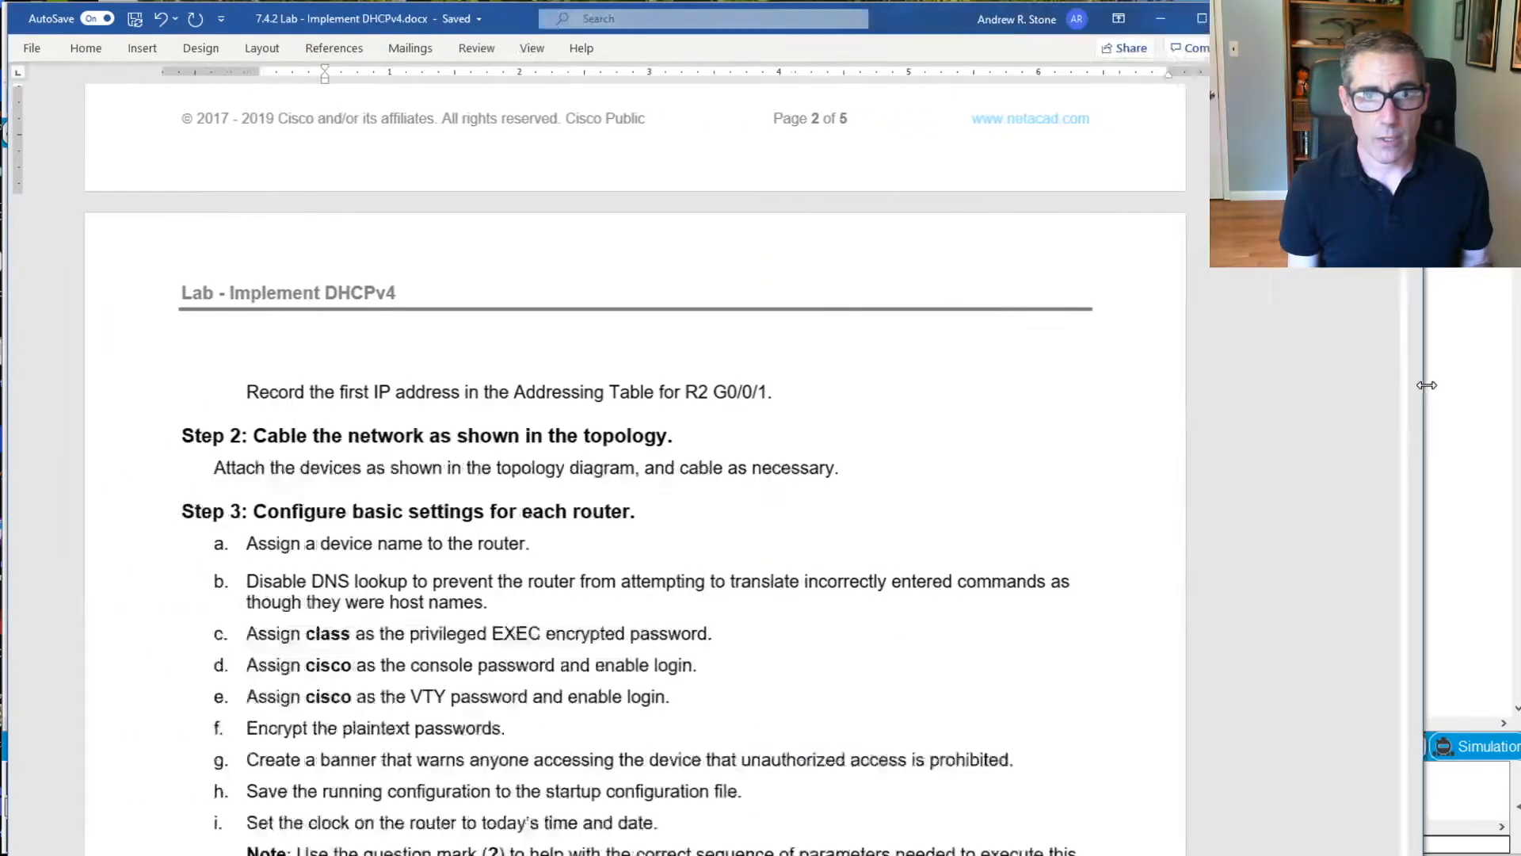
scroll(1322, 456, up, 20)
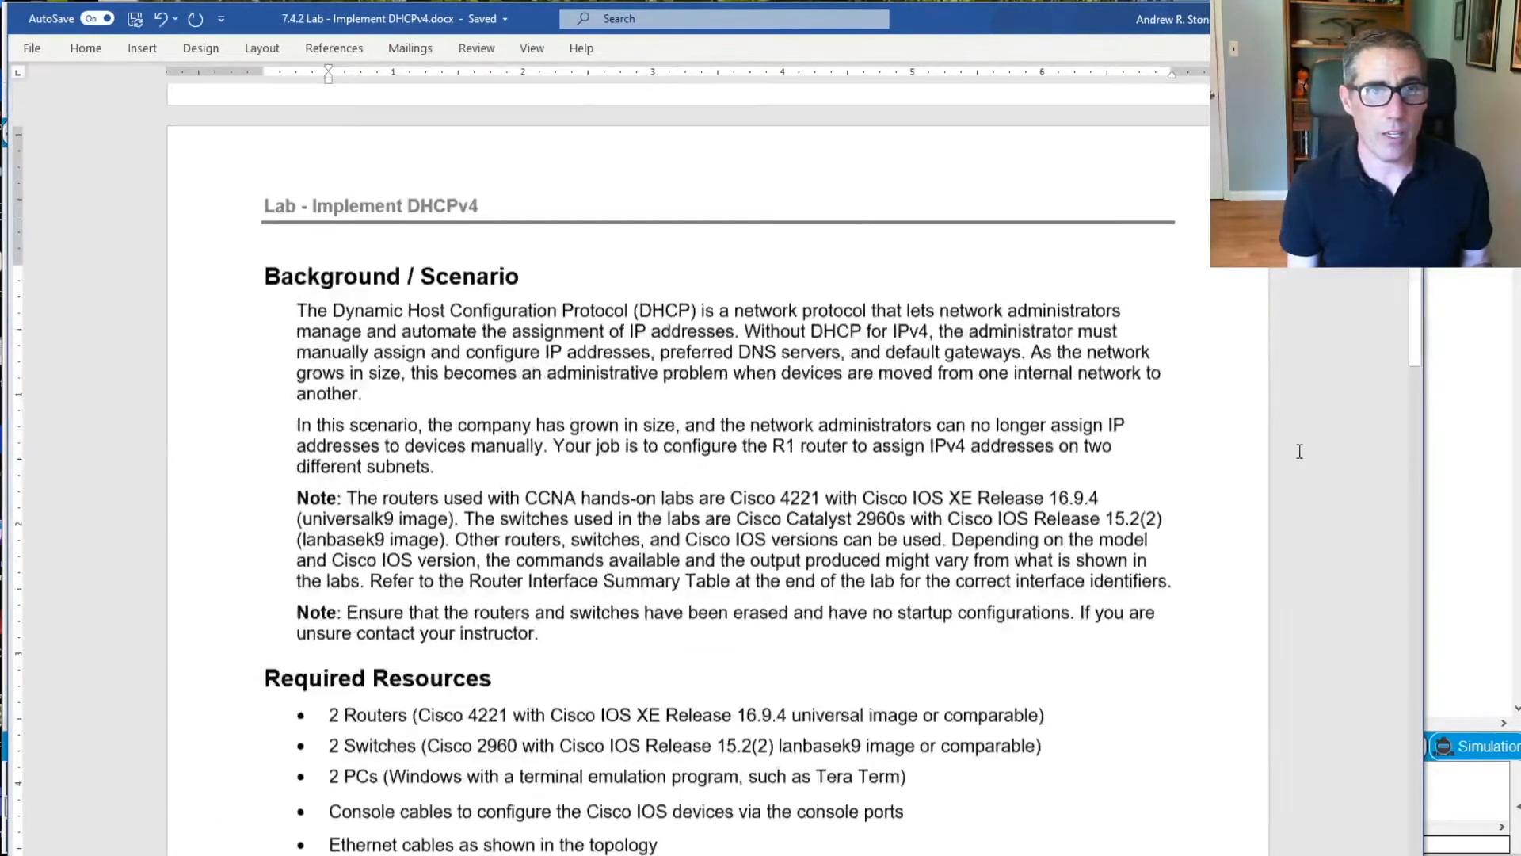
scroll(1286, 450, up, 6)
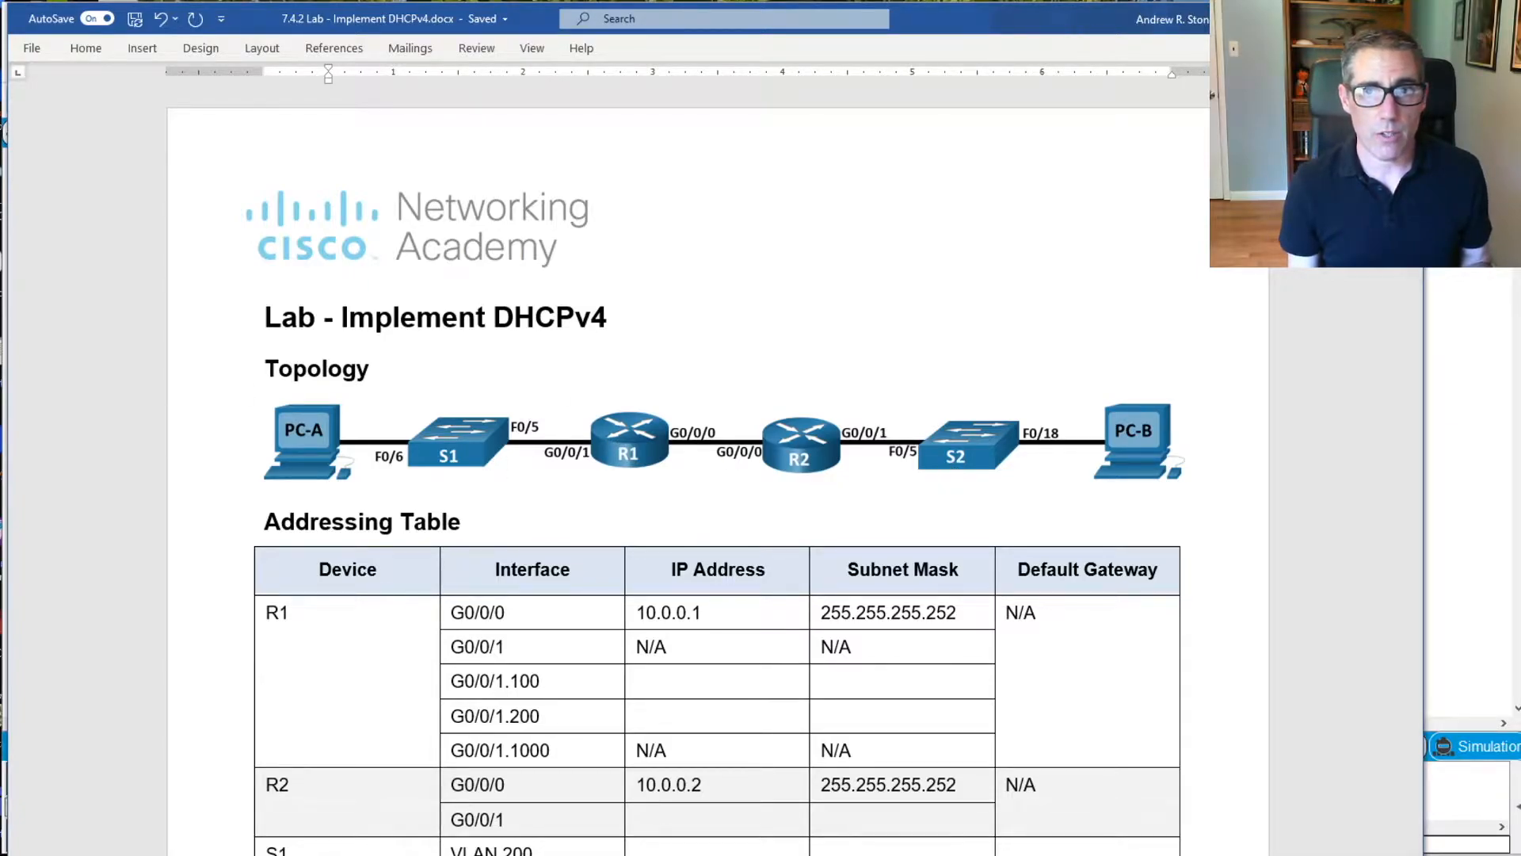
Switch to Cisco Packet Tracer and place two 4321 routers beside each other in the logical workspace
key(alt+Tab)
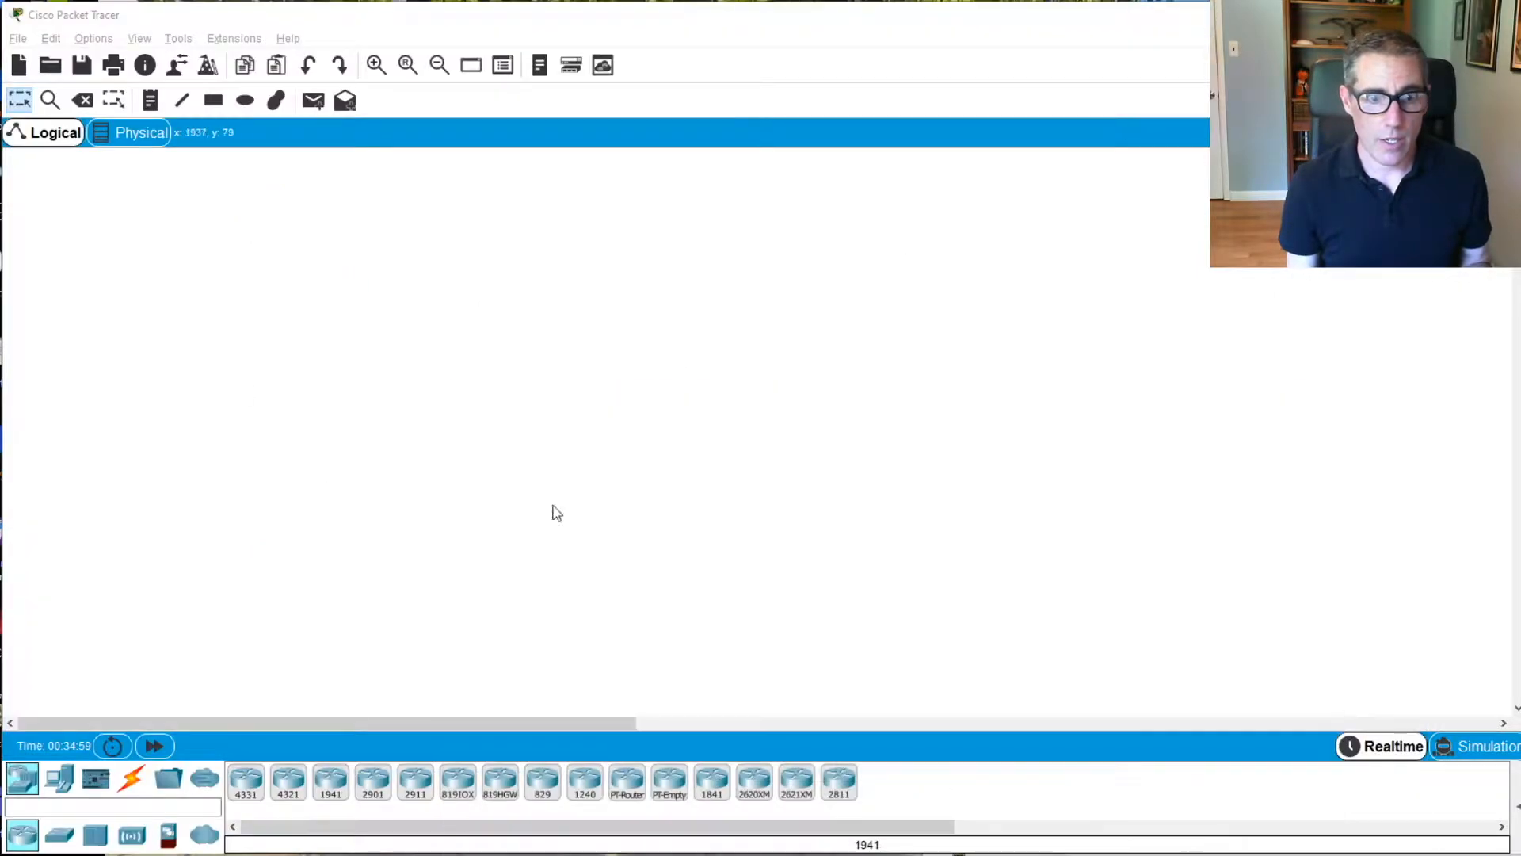
click(288, 789)
click(515, 453)
click(287, 788)
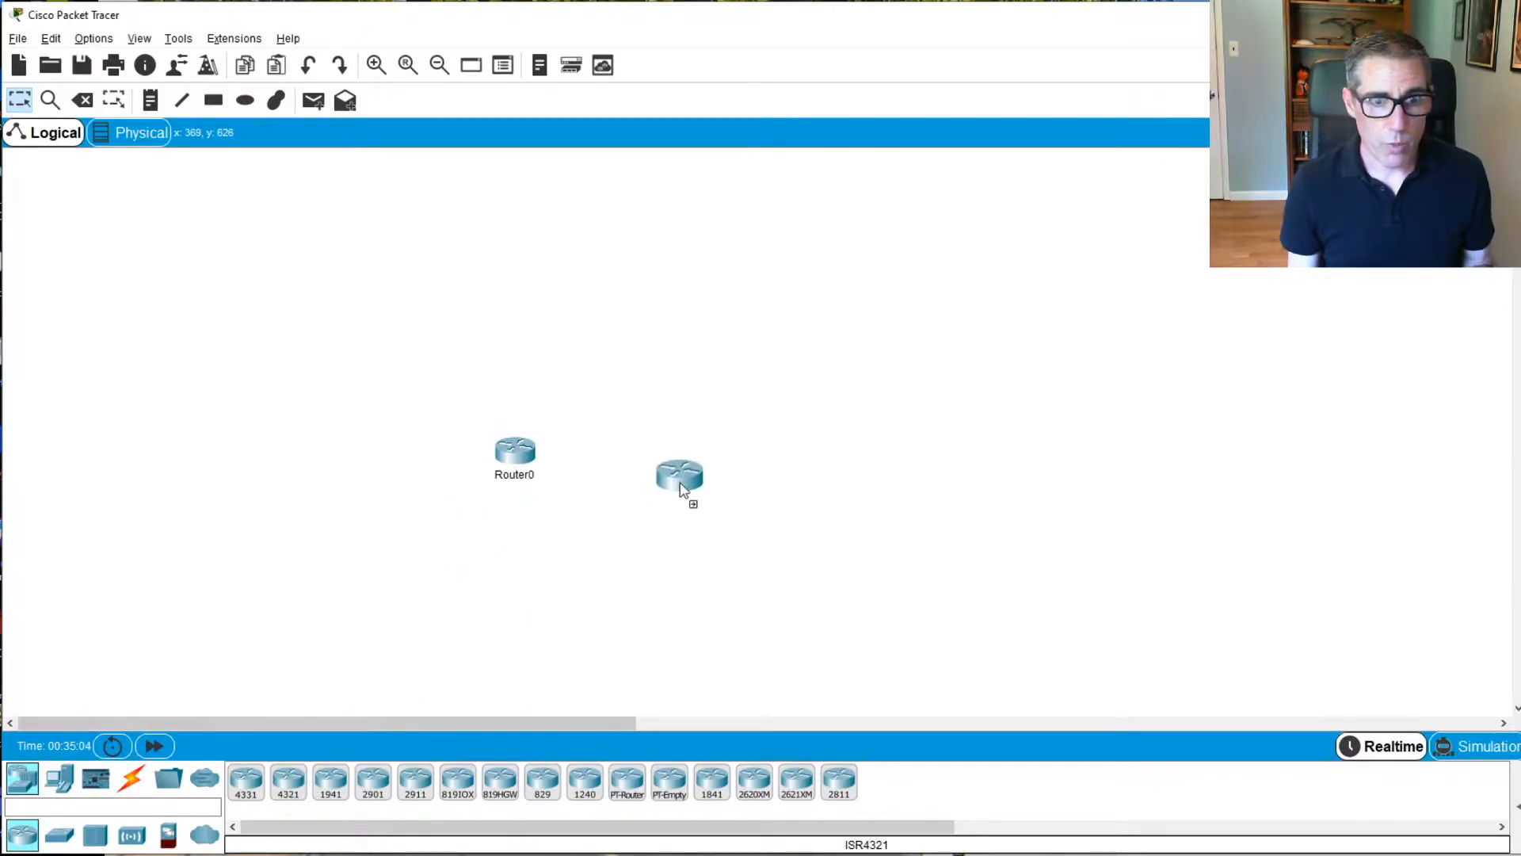
click(626, 465)
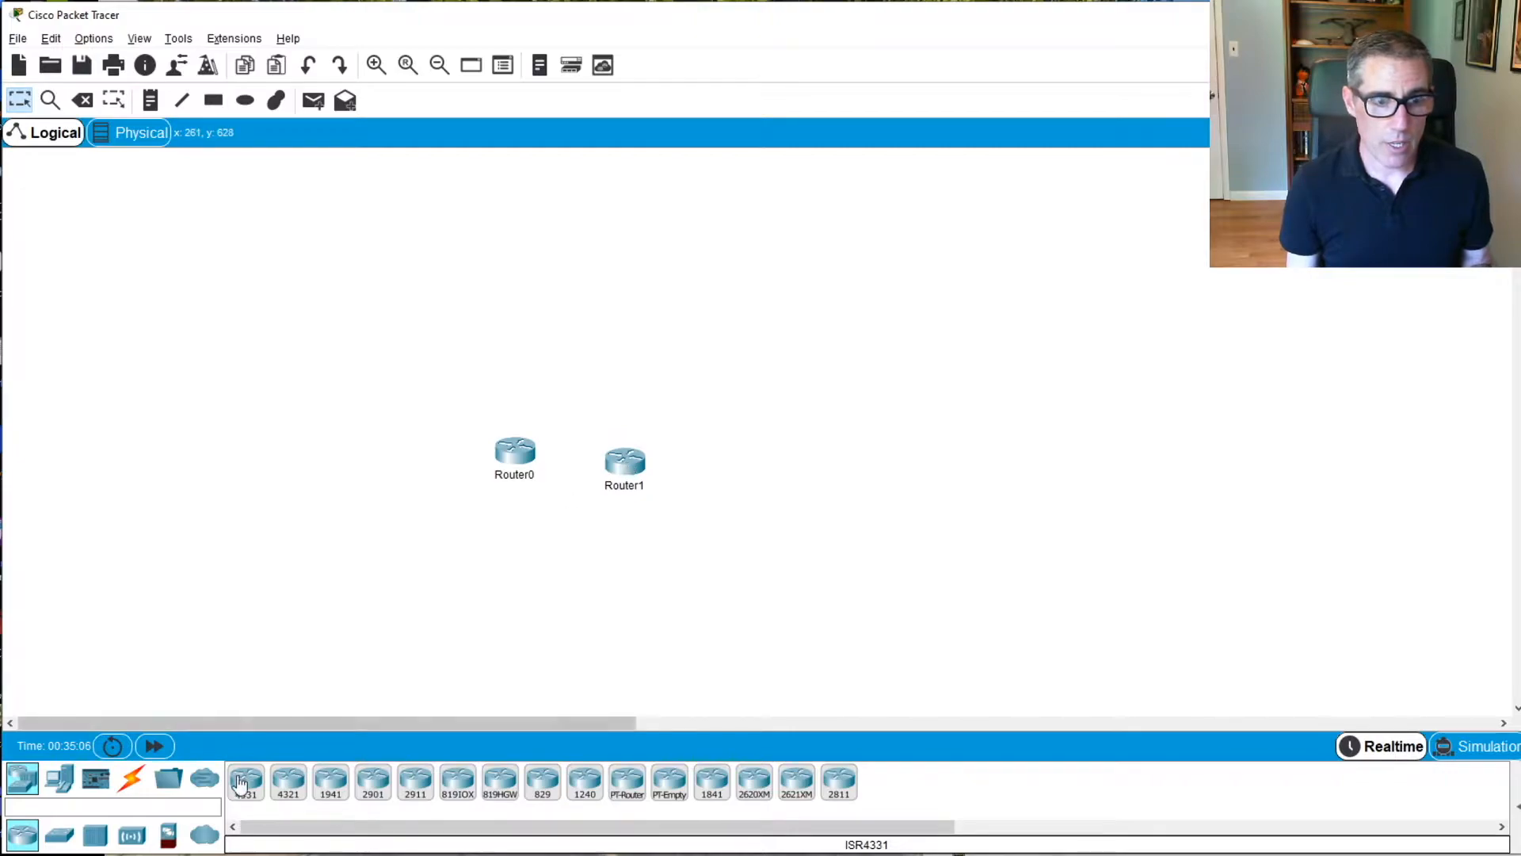
Add two 2960 switches, one on the outer side of each router
click(59, 835)
click(246, 783)
click(369, 480)
click(246, 783)
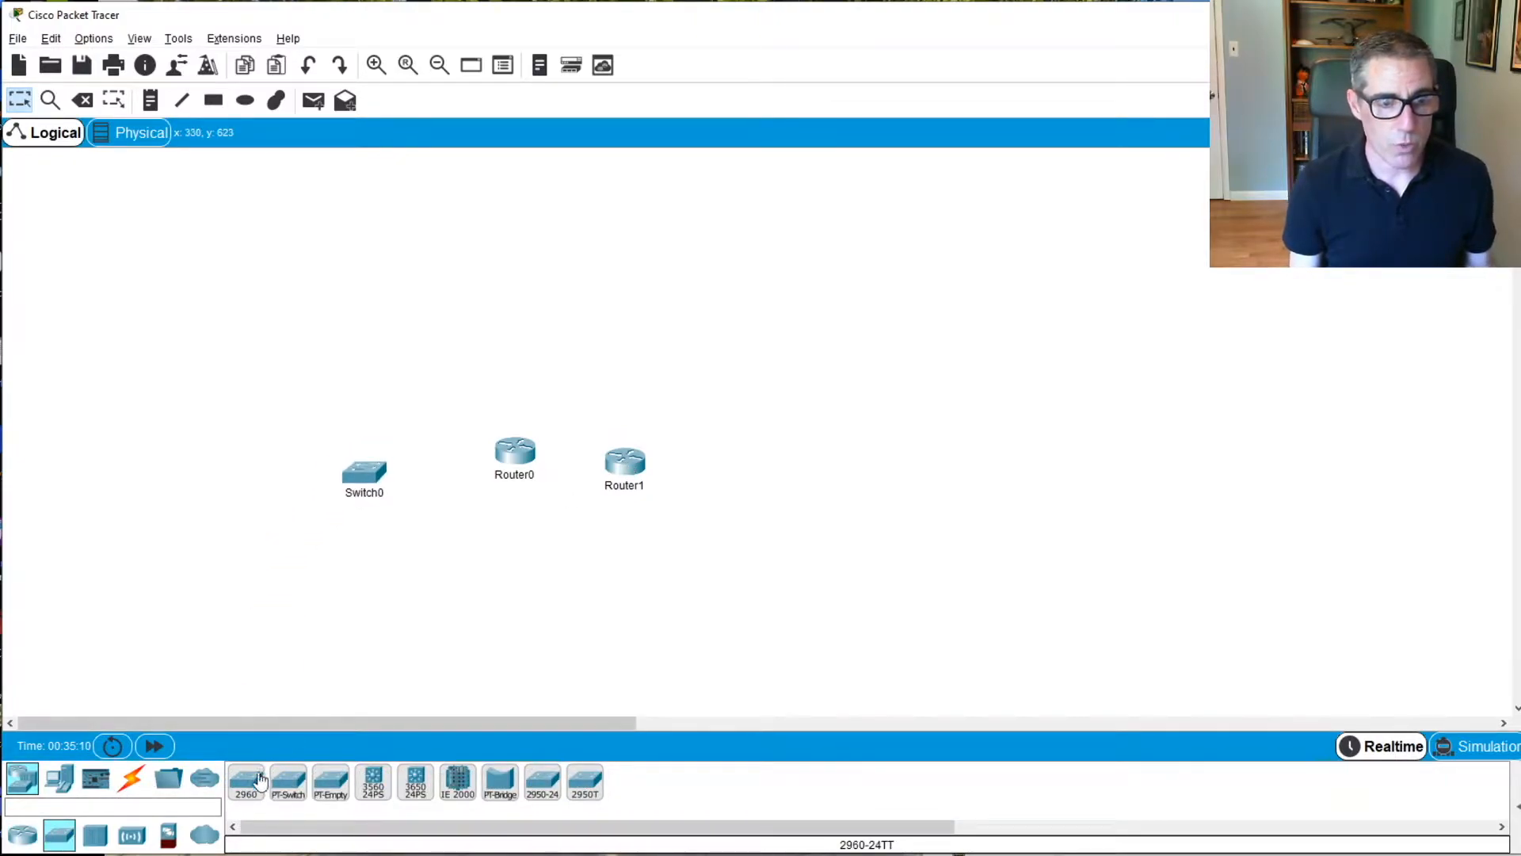
click(741, 505)
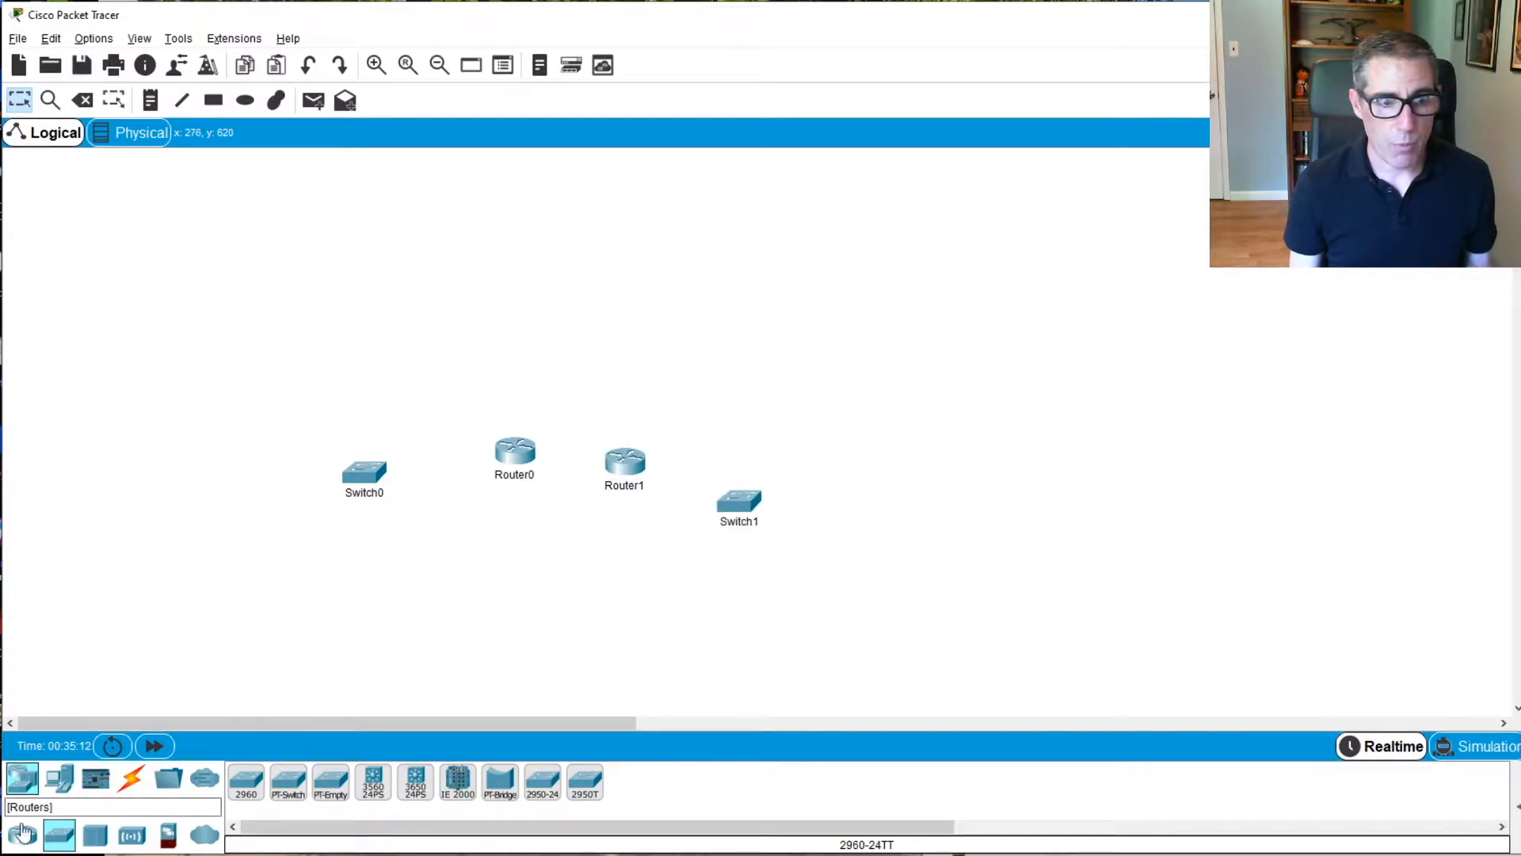
Add two PCs to the workspace, one below each switch
click(60, 780)
click(247, 783)
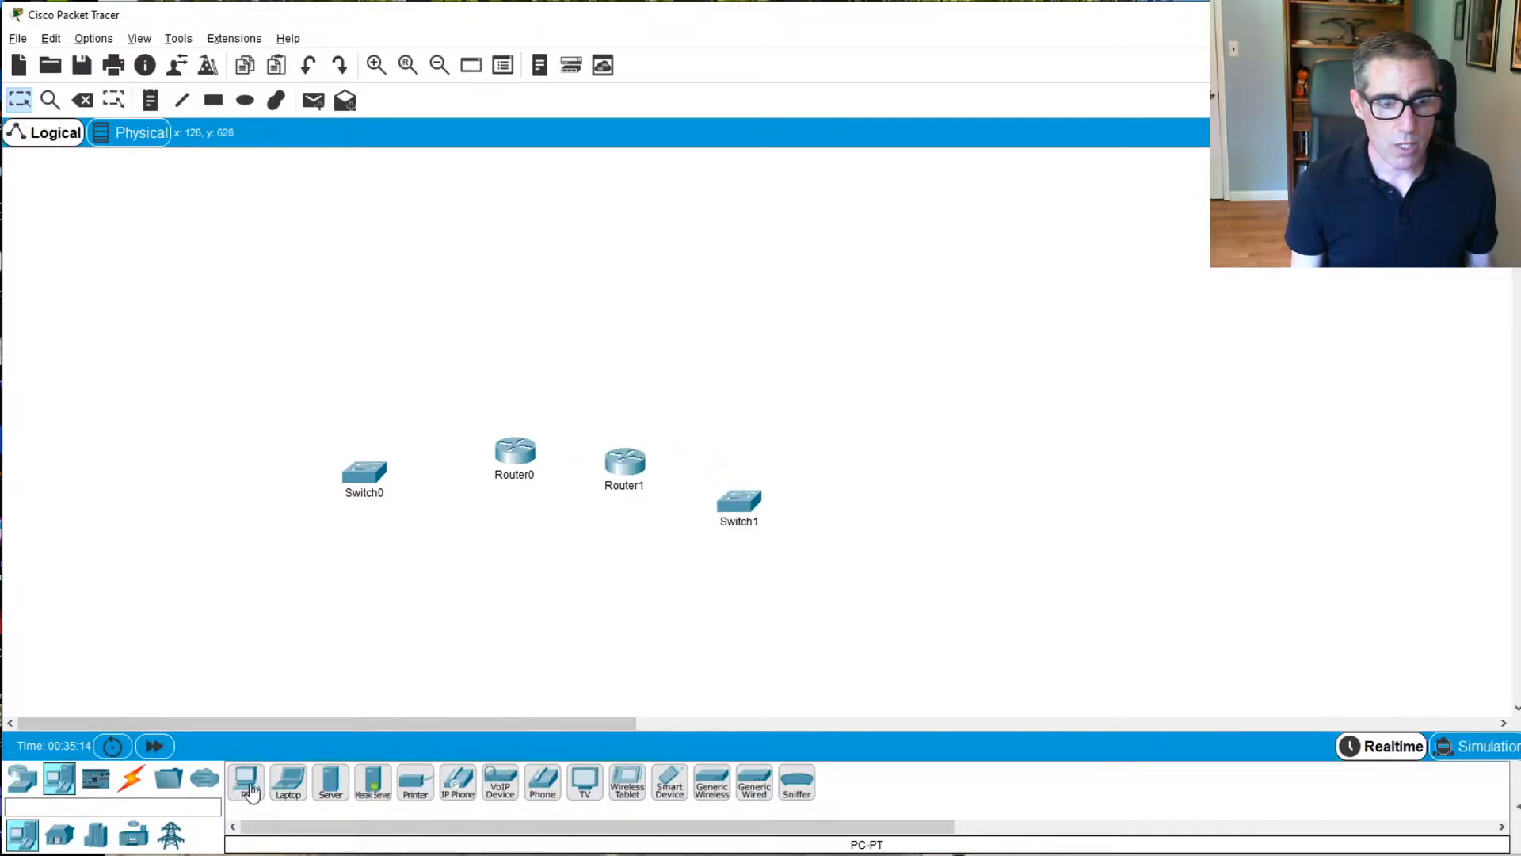
click(238, 564)
click(246, 783)
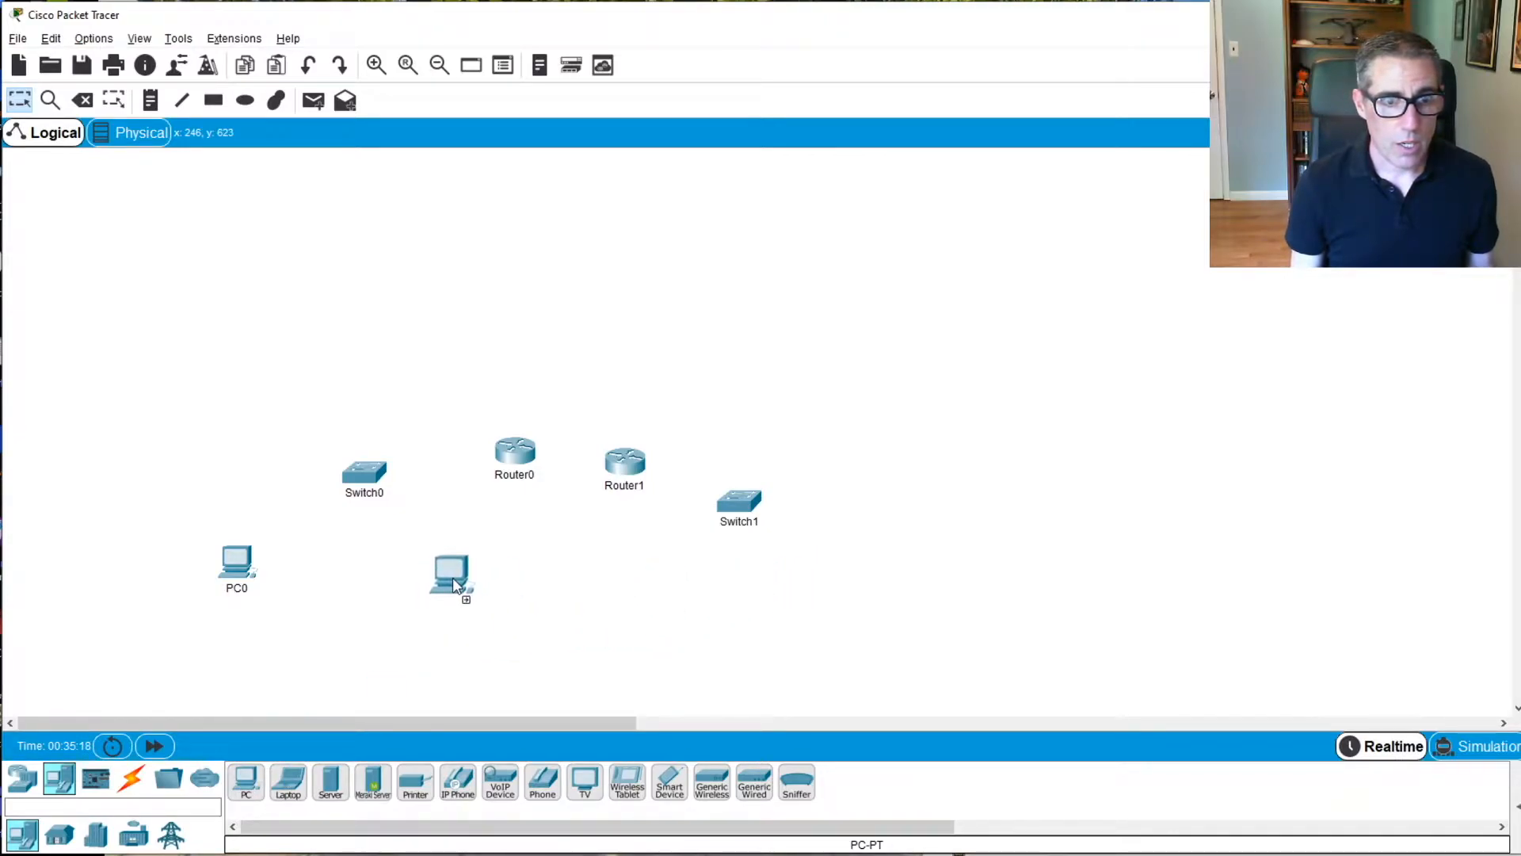
click(807, 565)
Rearrange the devices compactly with the routers above, the switches beneath them and the PCs lowest
drag(261, 557, 100, 554)
drag(358, 479, 115, 423)
drag(512, 461, 196, 277)
drag(634, 468, 331, 271)
drag(745, 503, 389, 390)
mouse_move(775, 586)
mouse_down()
mouse_move(438, 554)
mouse_move(370, 564)
mouse_up()
Resize and move the Packet Tracer and lab document windows so the workspace and Topology diagram sit side by side
key(alt+Tab)
key(alt+Tab)
key(alt+Tab)
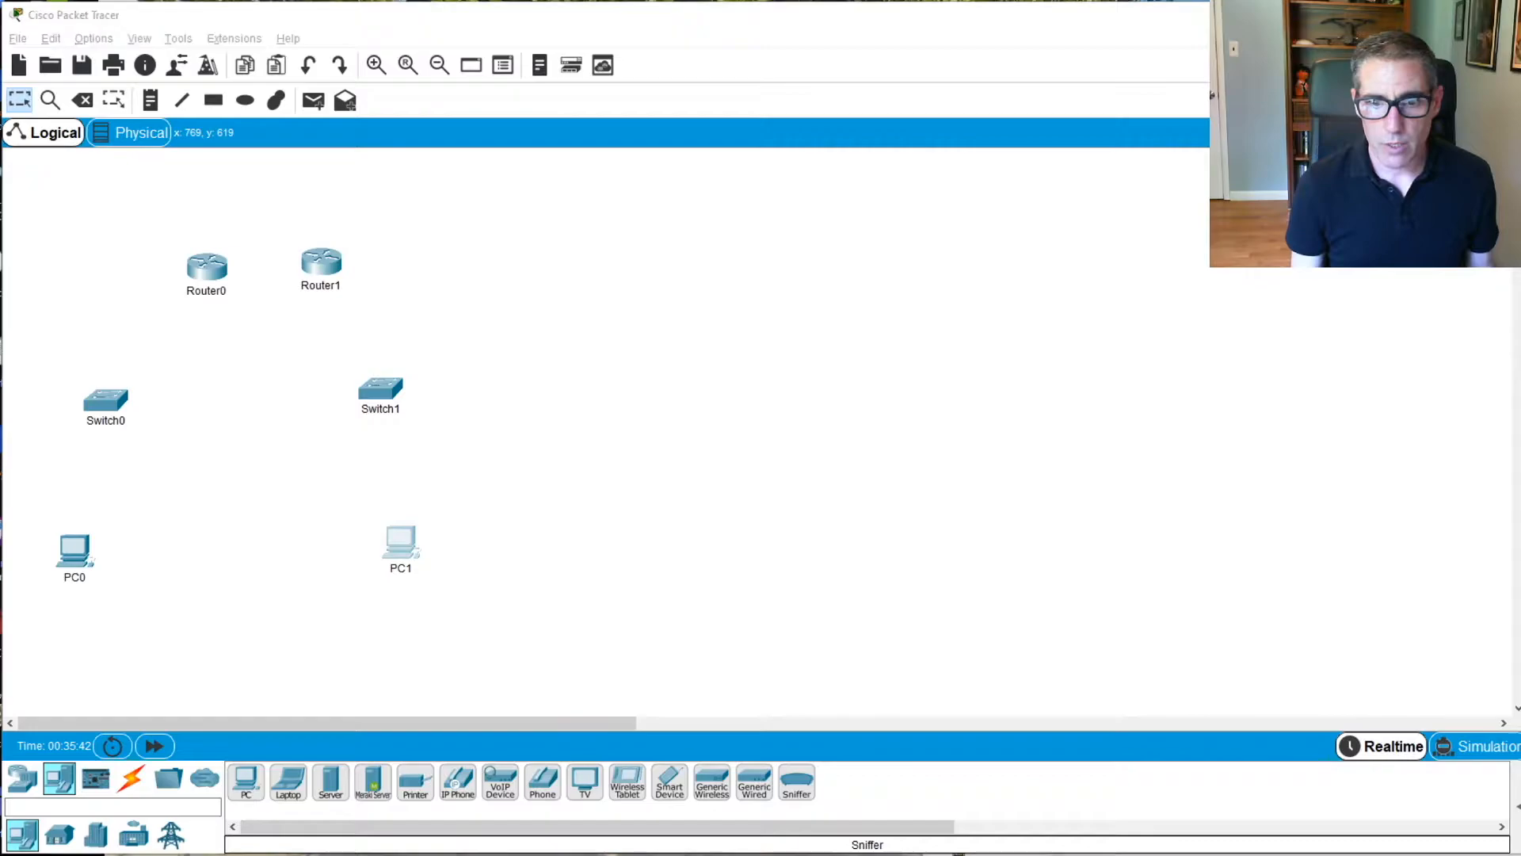
key(alt+Tab)
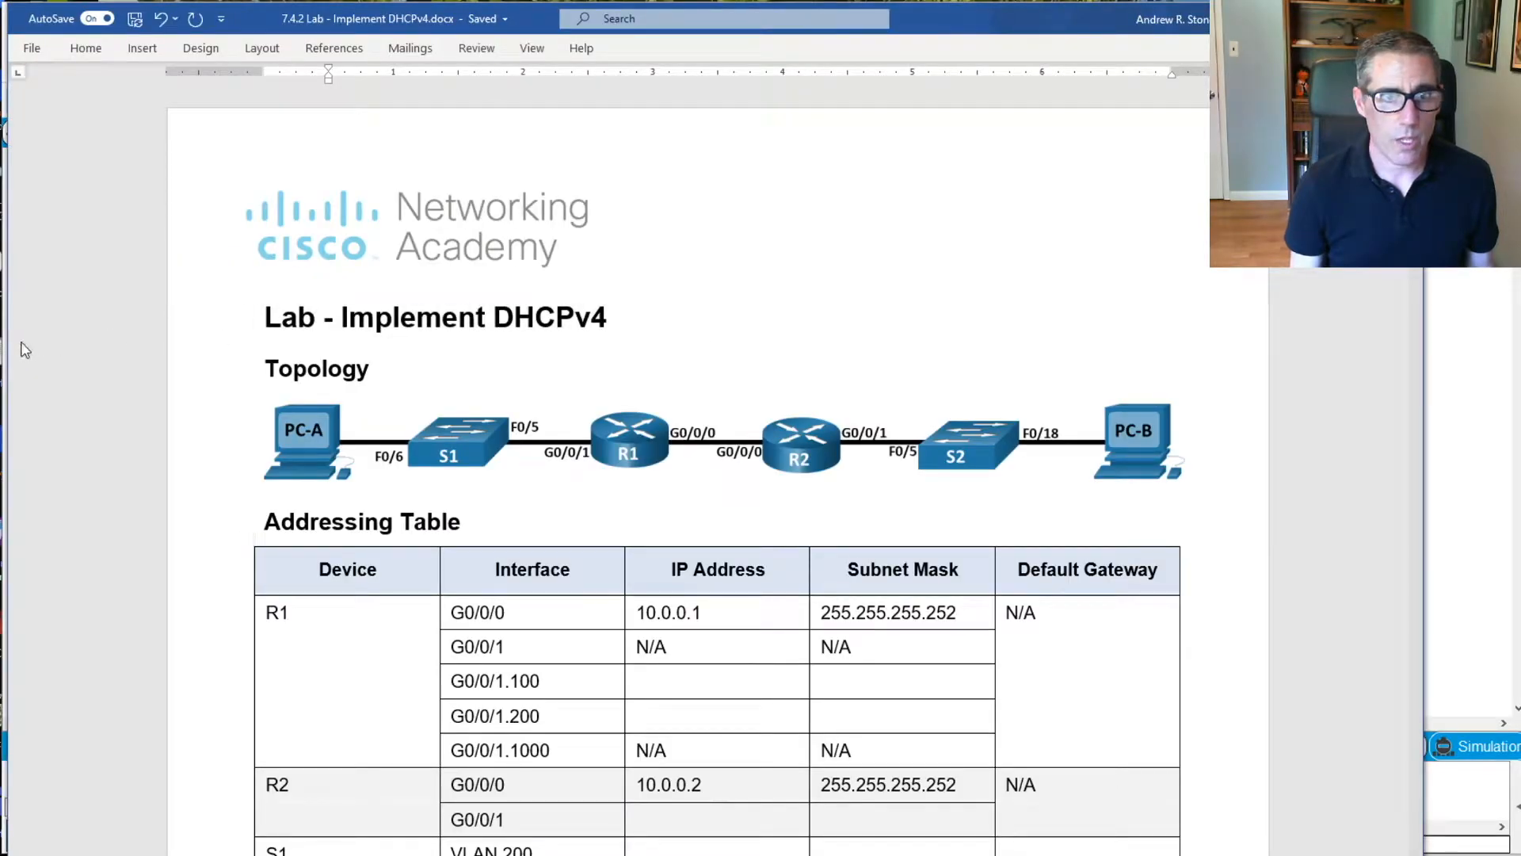
drag(6, 346, 464, 380)
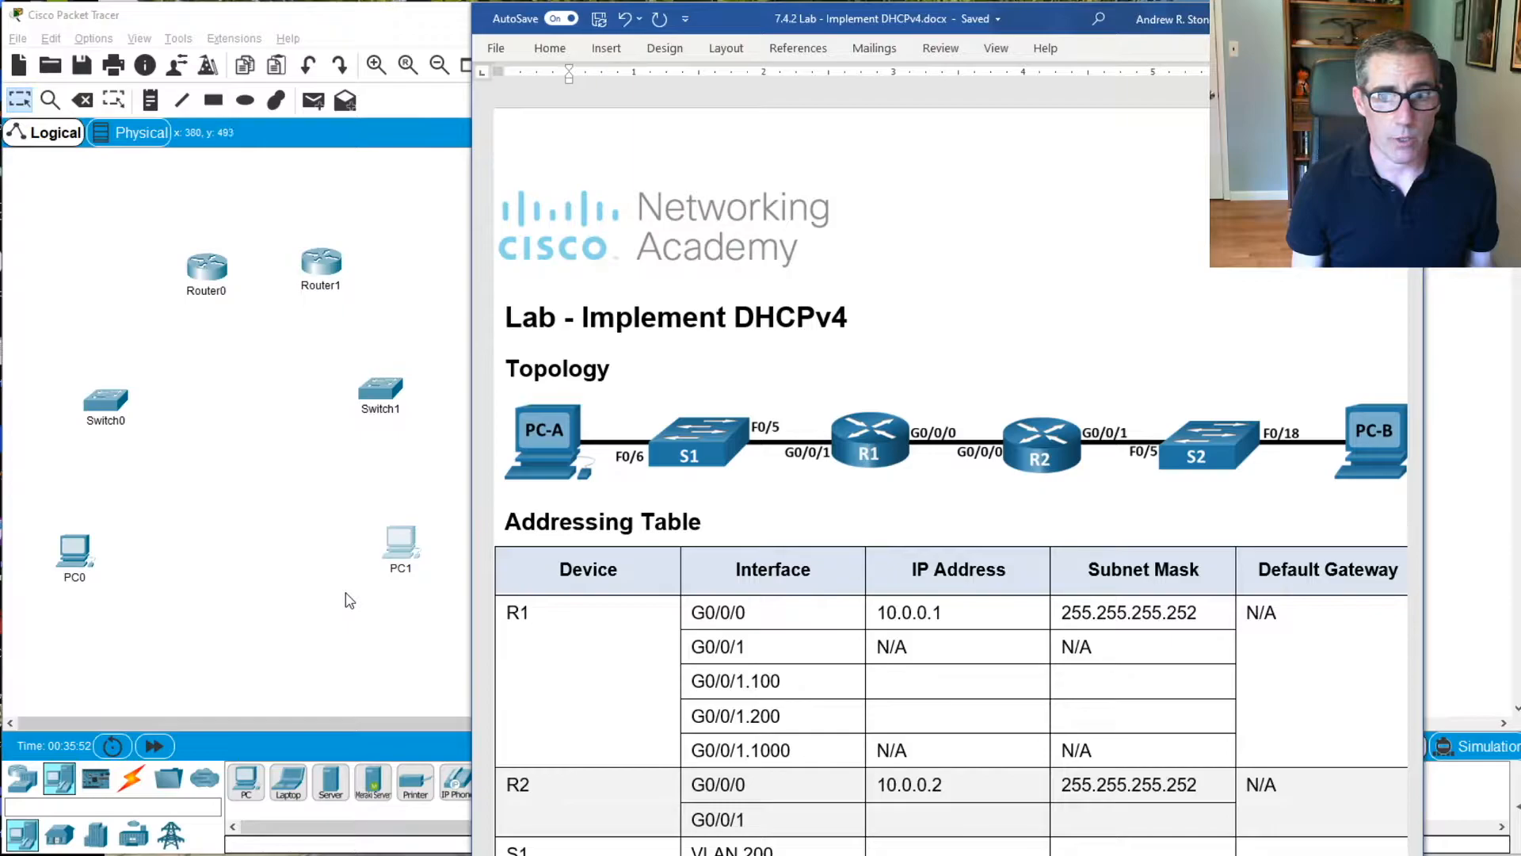
drag(731, 30, 828, 34)
click(523, 249)
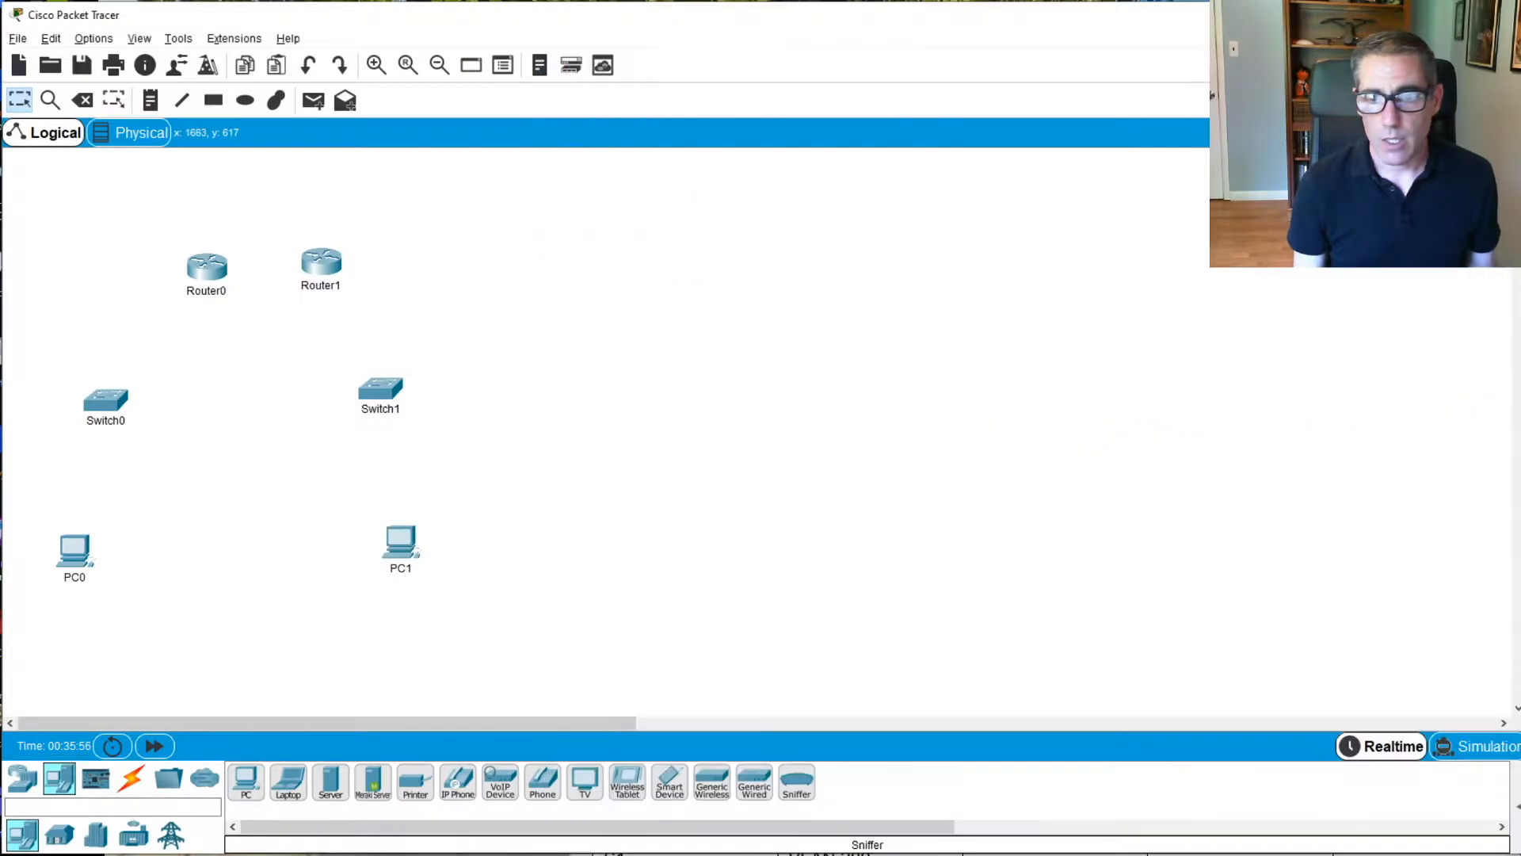
drag(1520, 821, 577, 822)
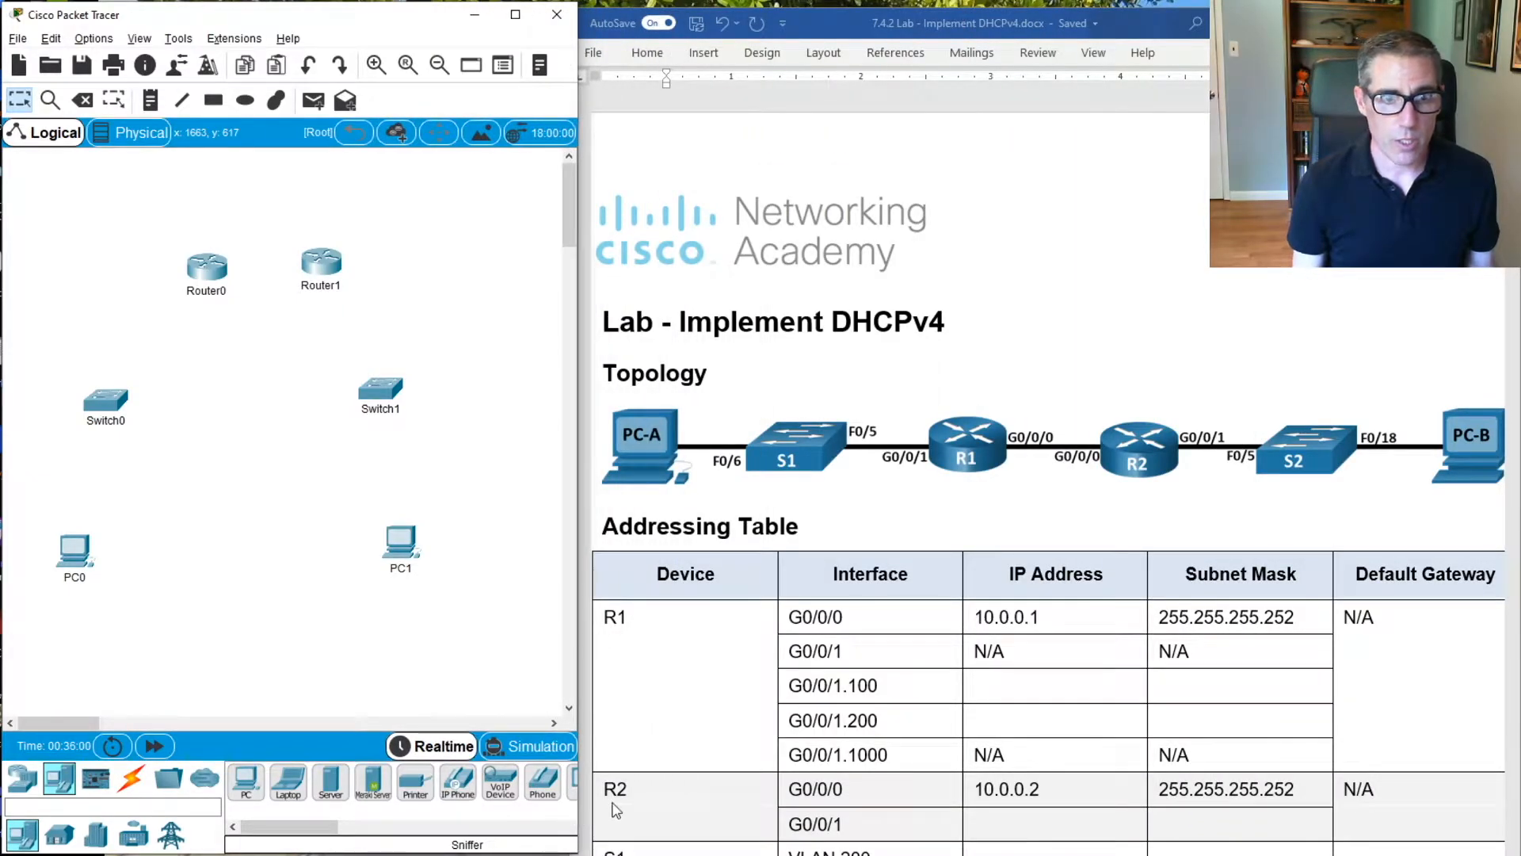
Rename PC0 as PC-A
click(76, 564)
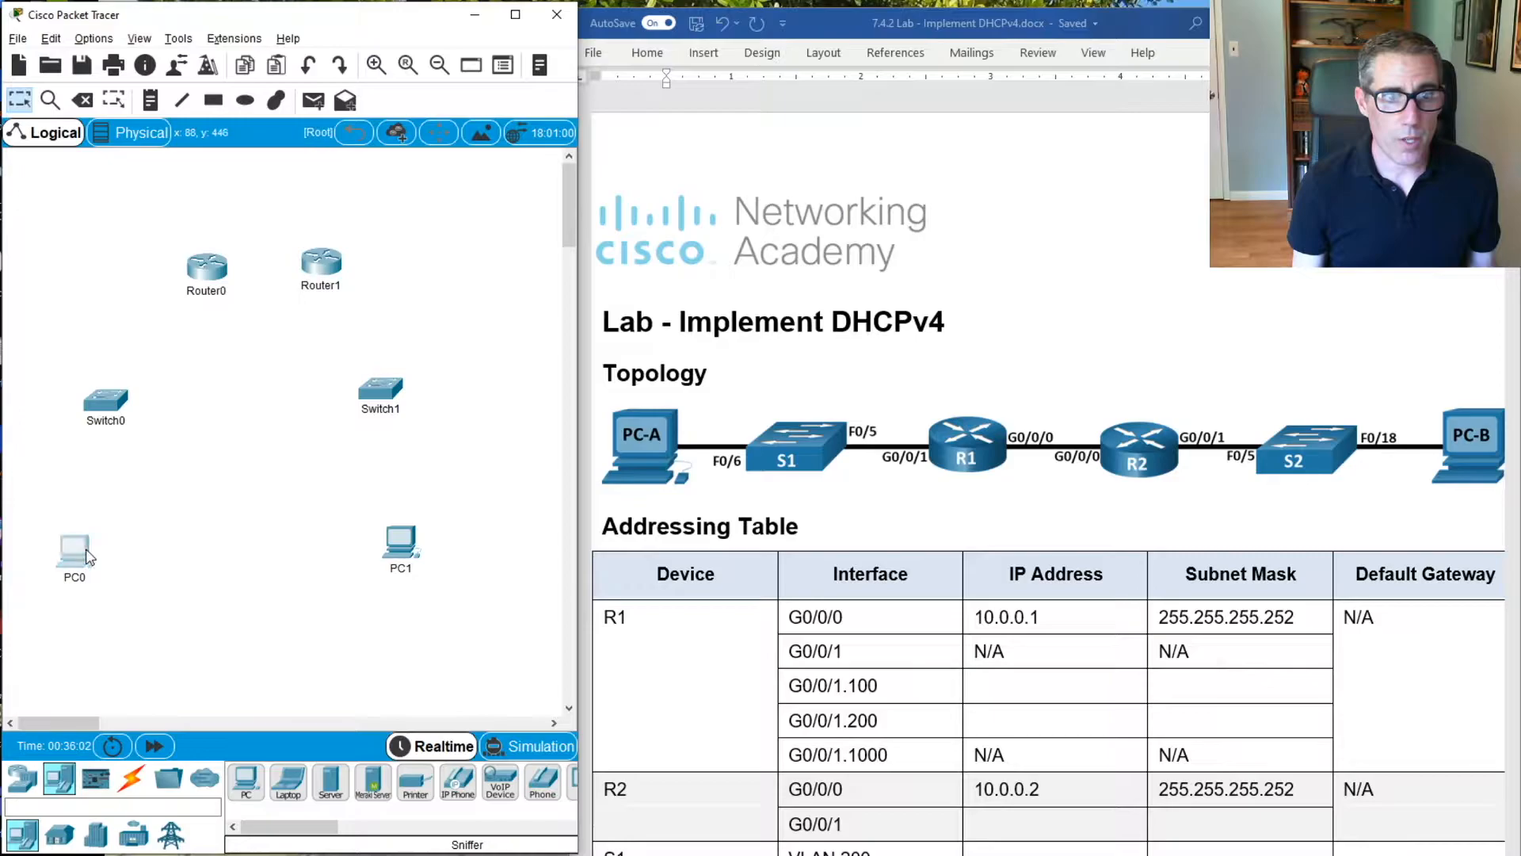
click(1193, 151)
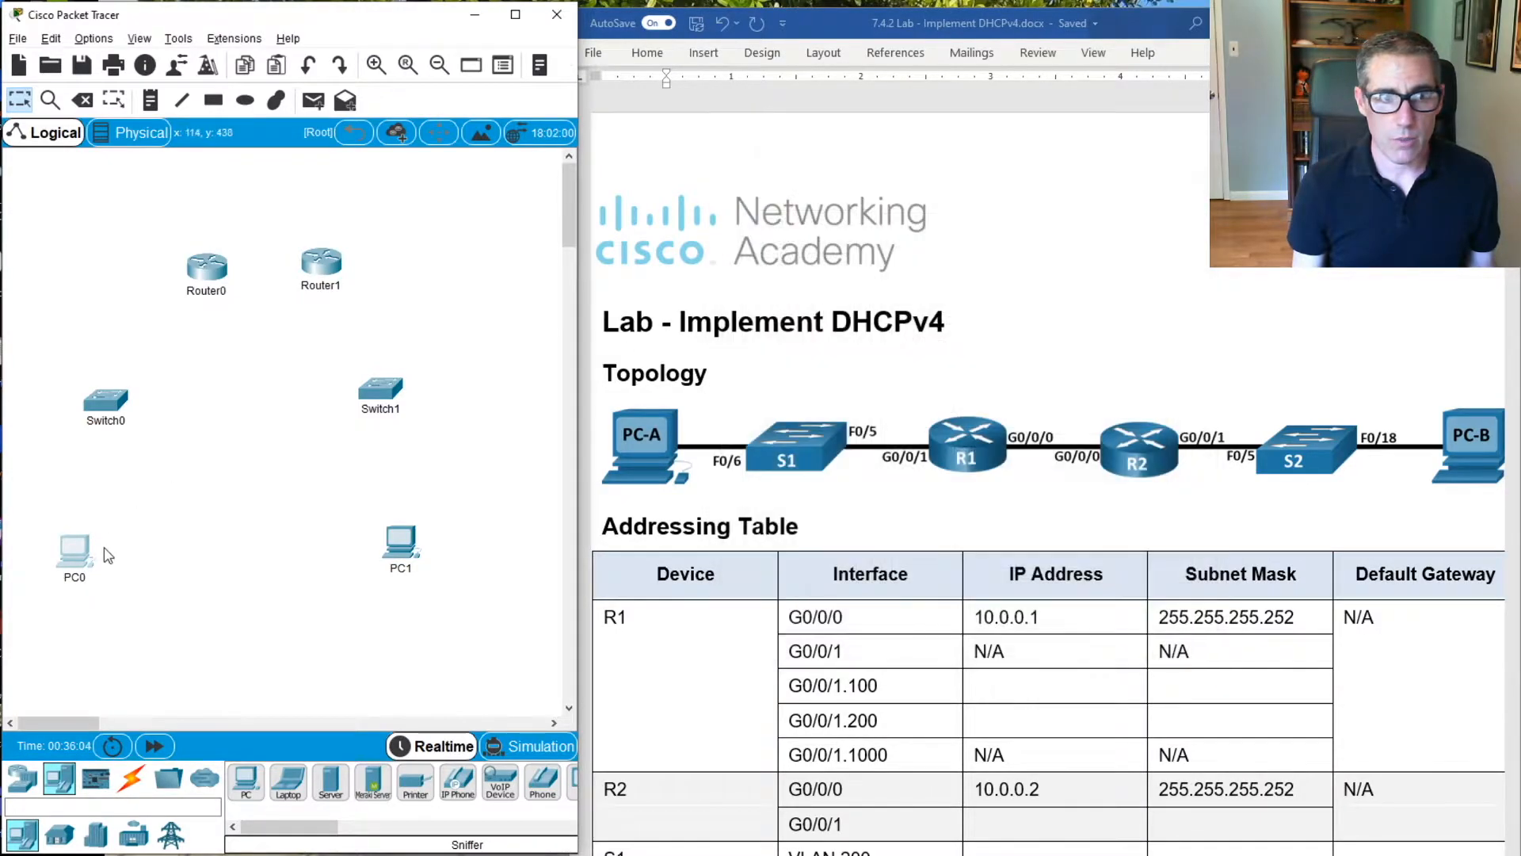
click(77, 577)
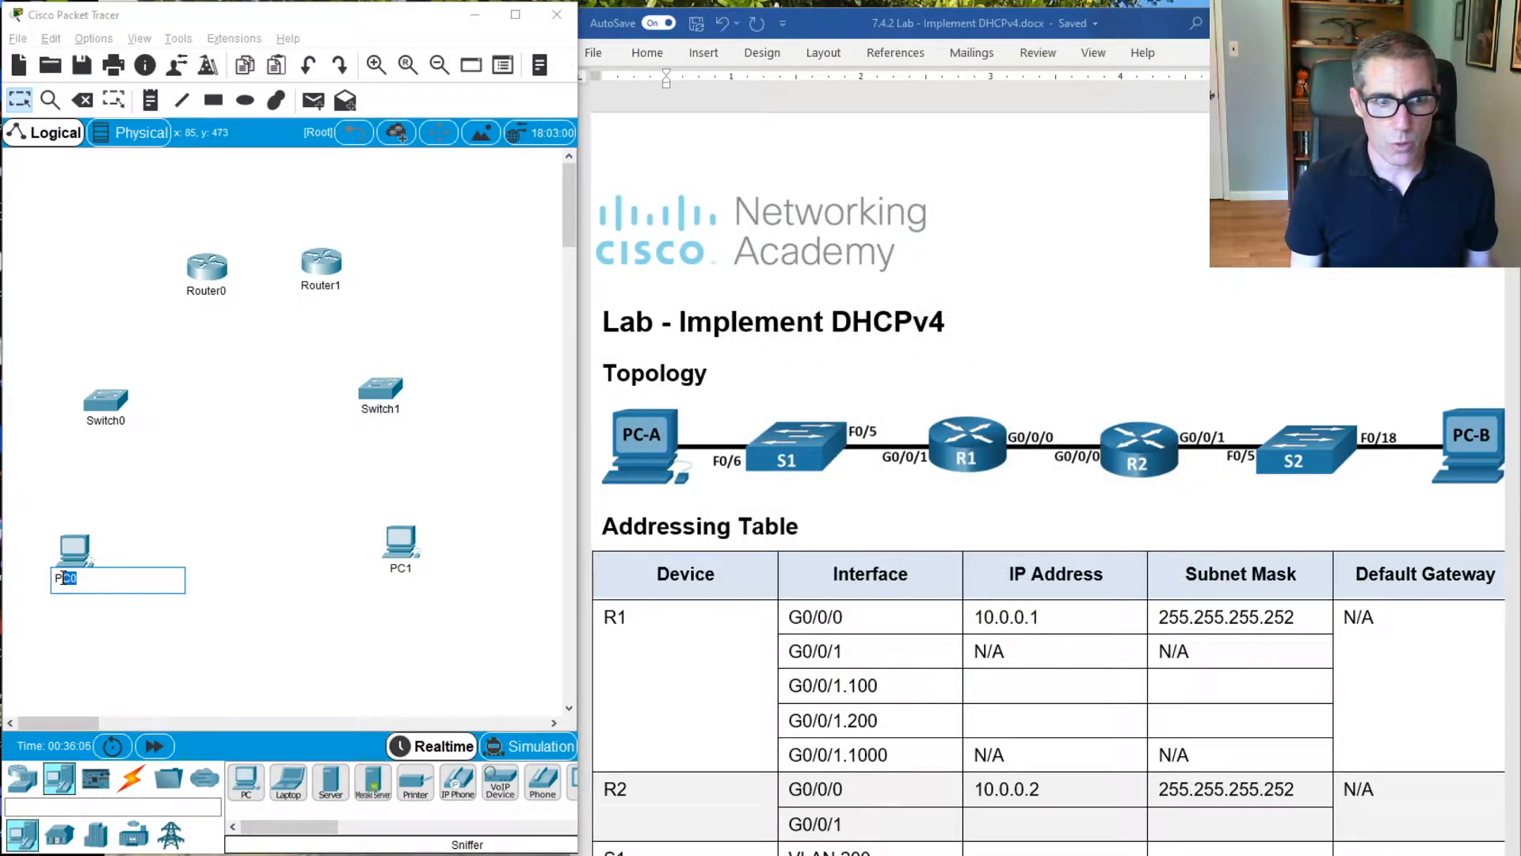
text(C-A)
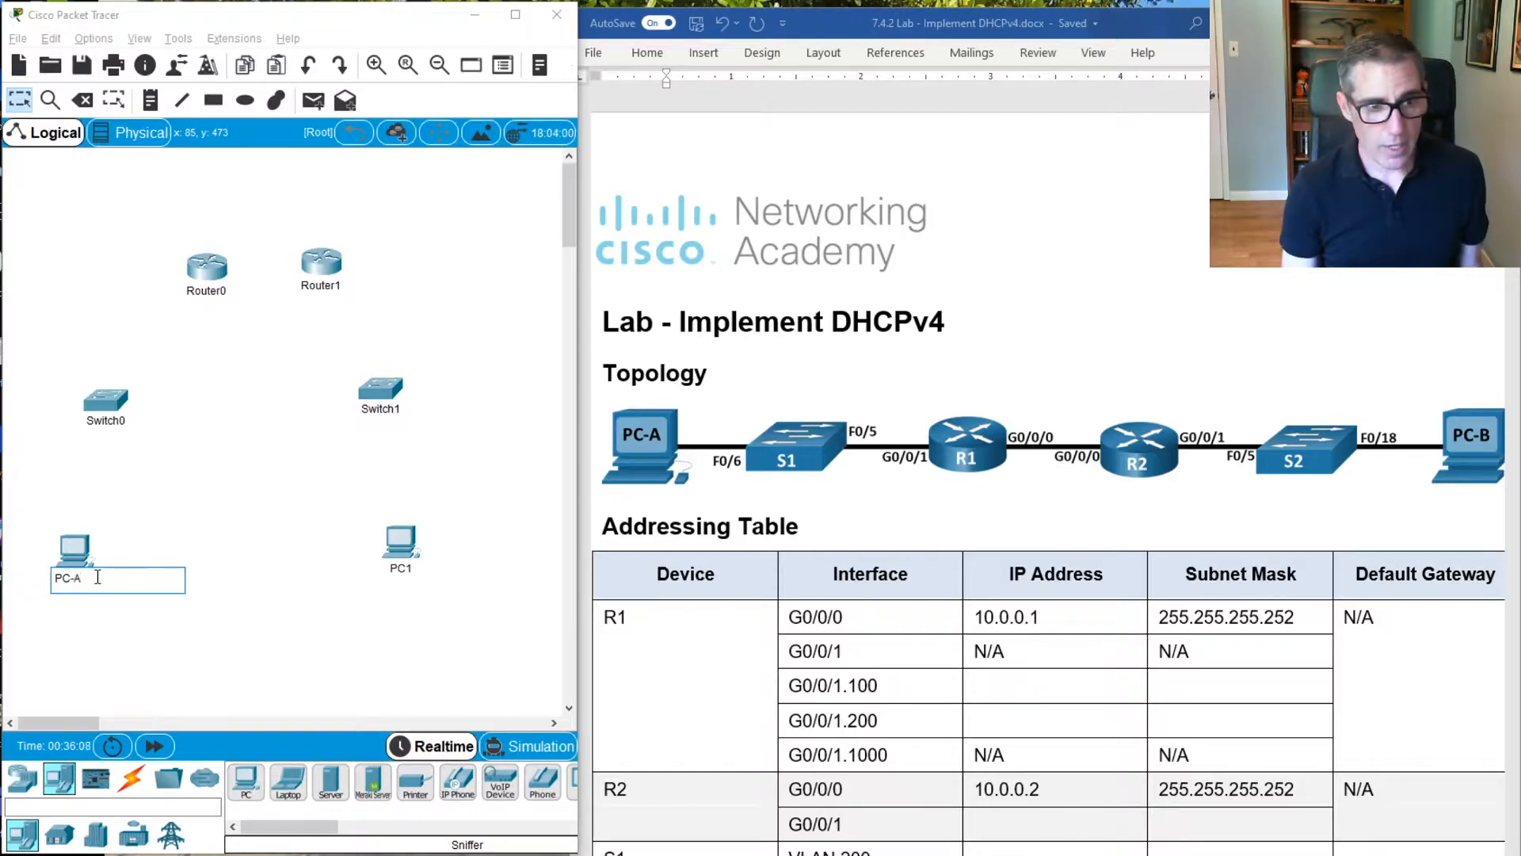
key(Return)
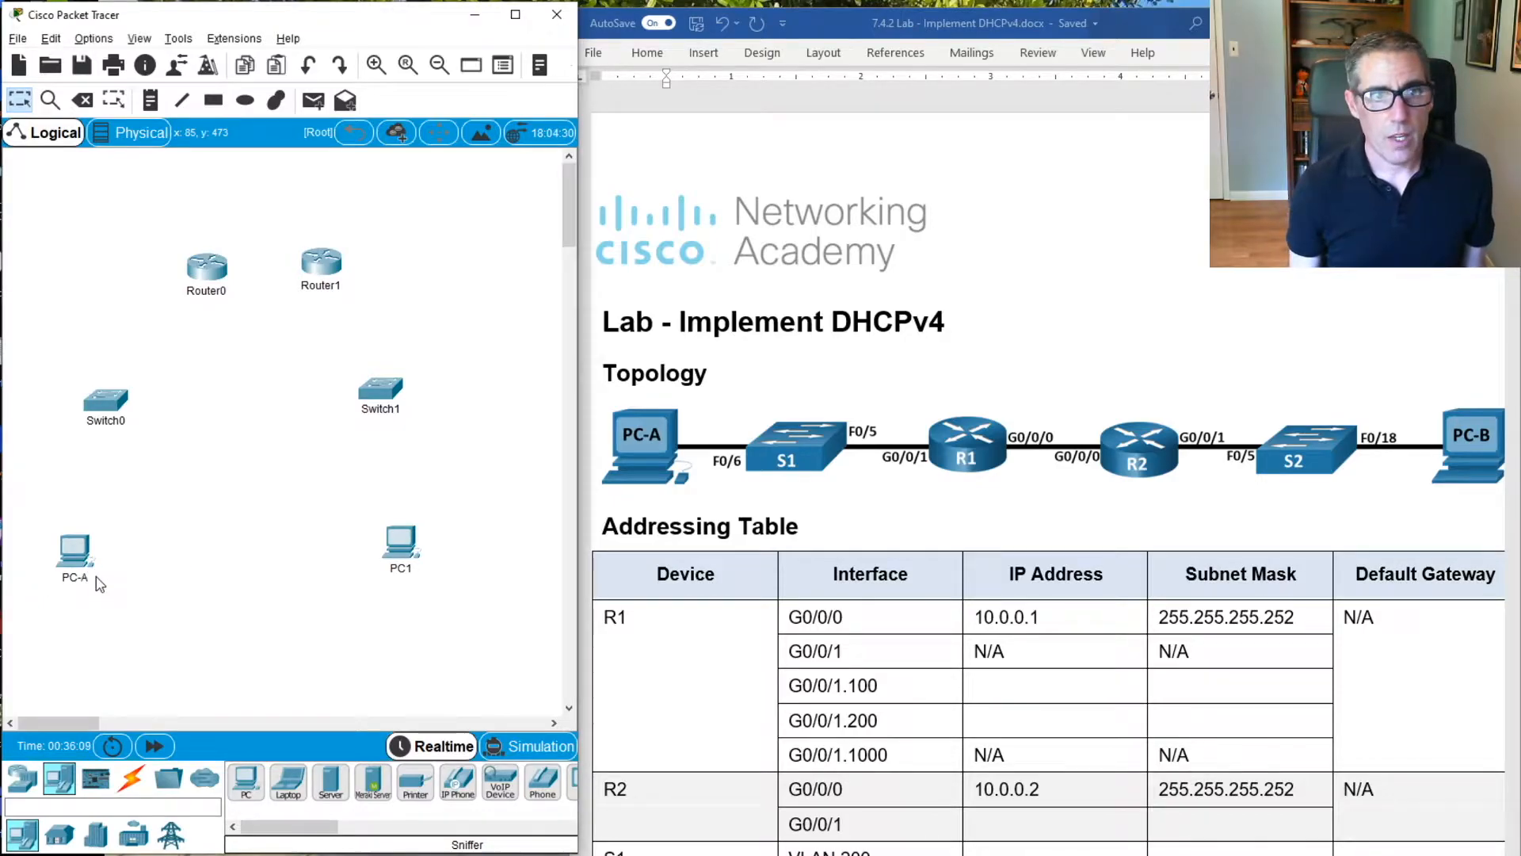
Rename Switch0 as S1
click(114, 421)
double_click(92, 417)
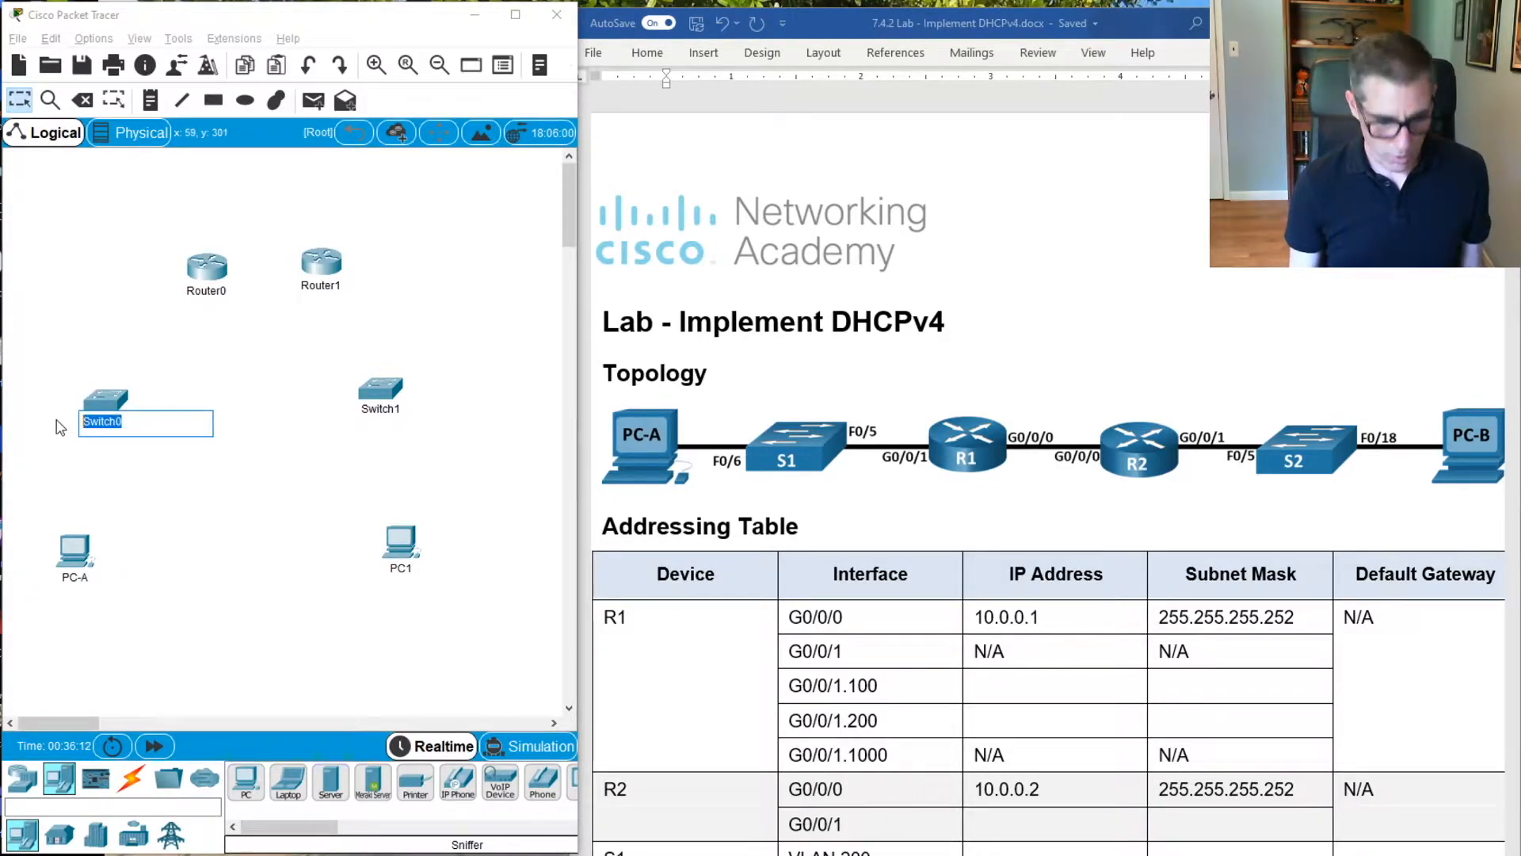
text(S)
key(Return)
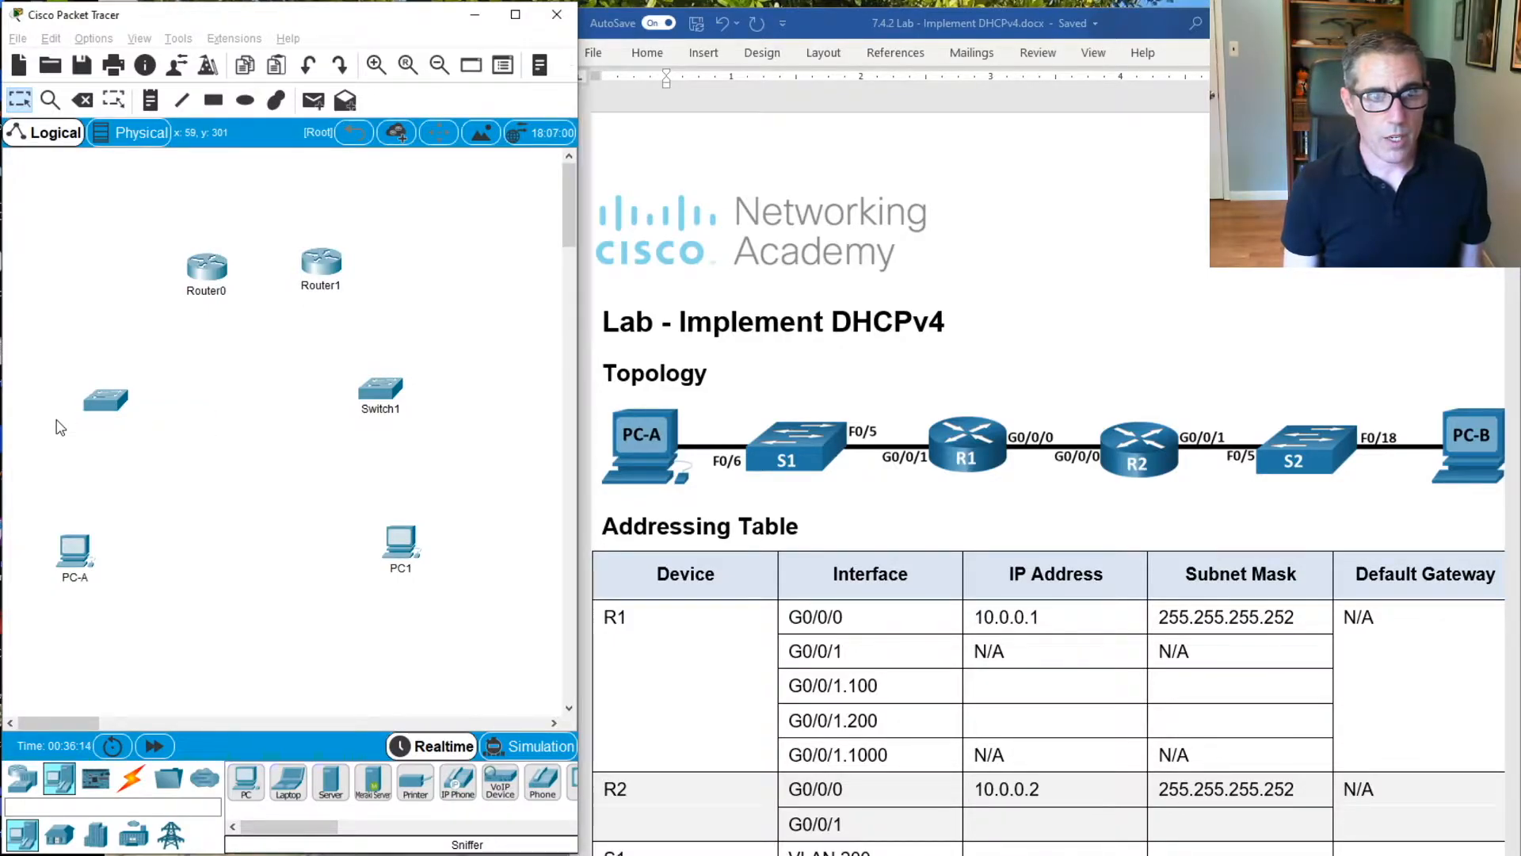
Connect PC-A's FastEthernet0 port to S1's FastEthernet0/6 with a copper straight-through cable
click(131, 779)
click(372, 782)
click(97, 551)
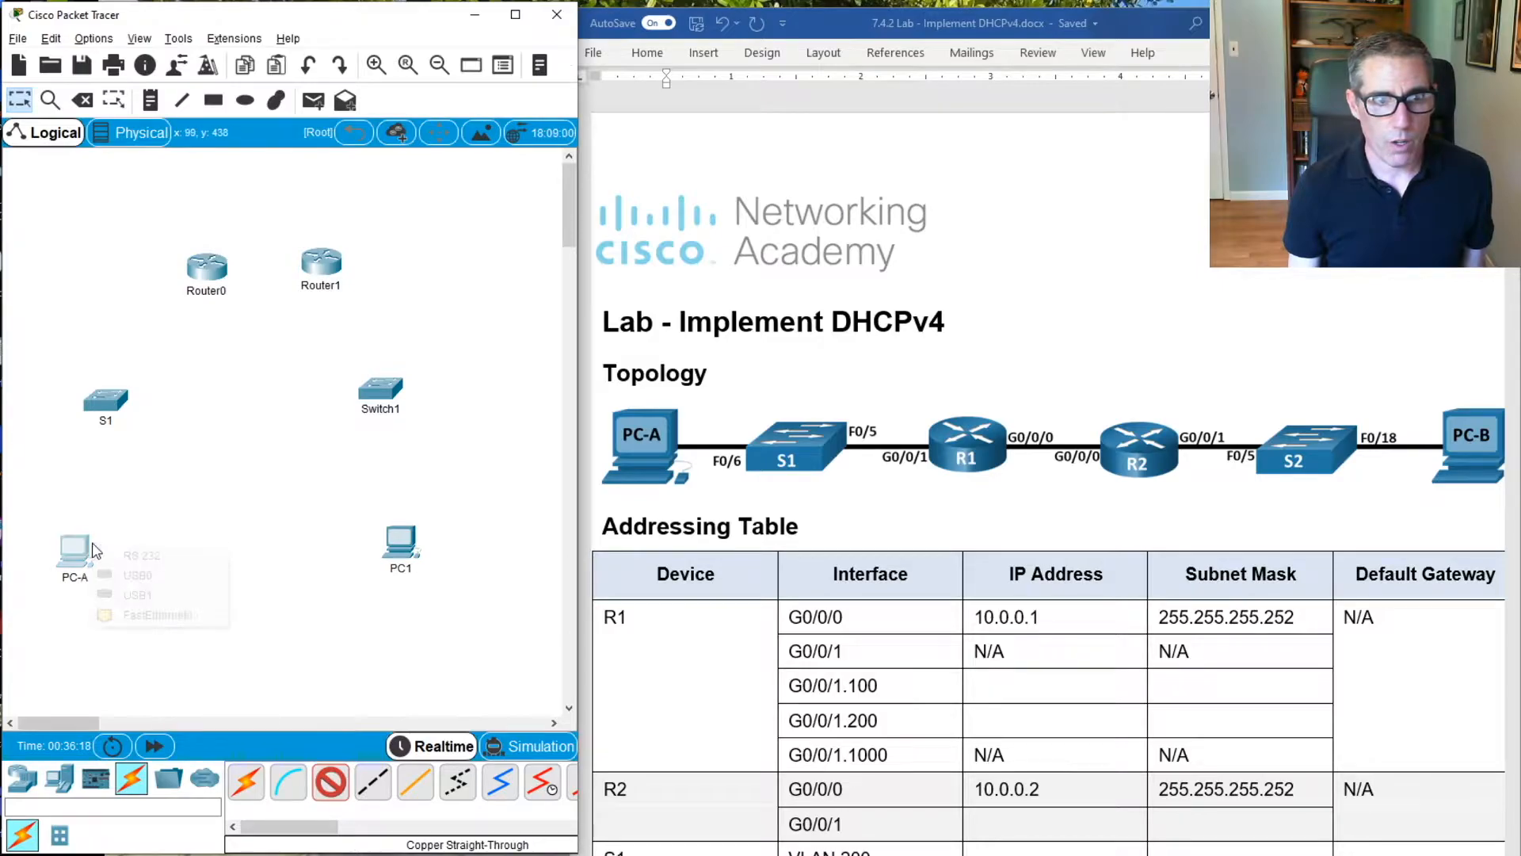
click(145, 610)
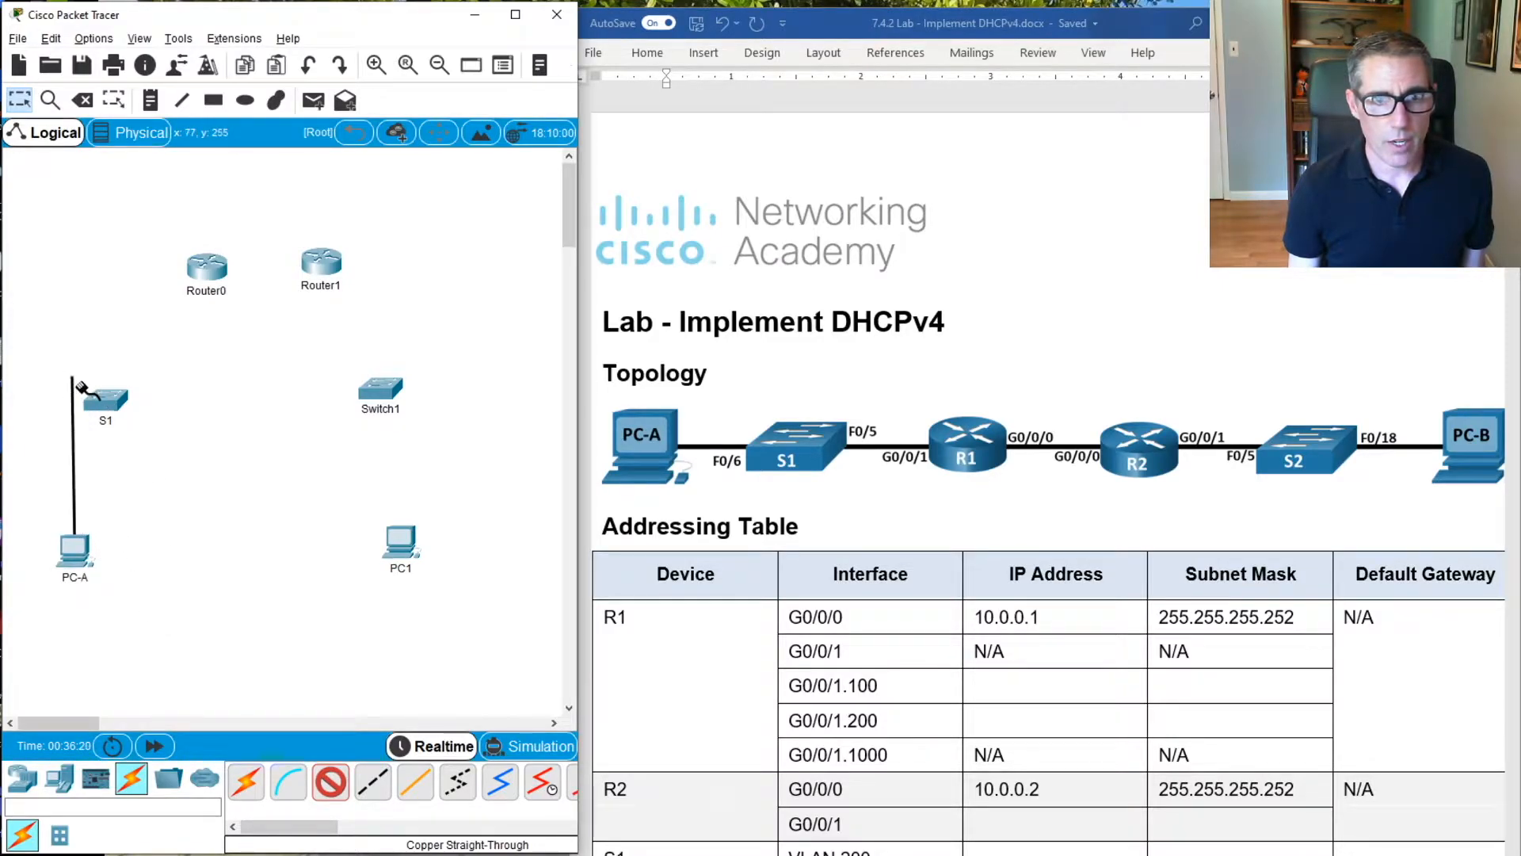
click(106, 404)
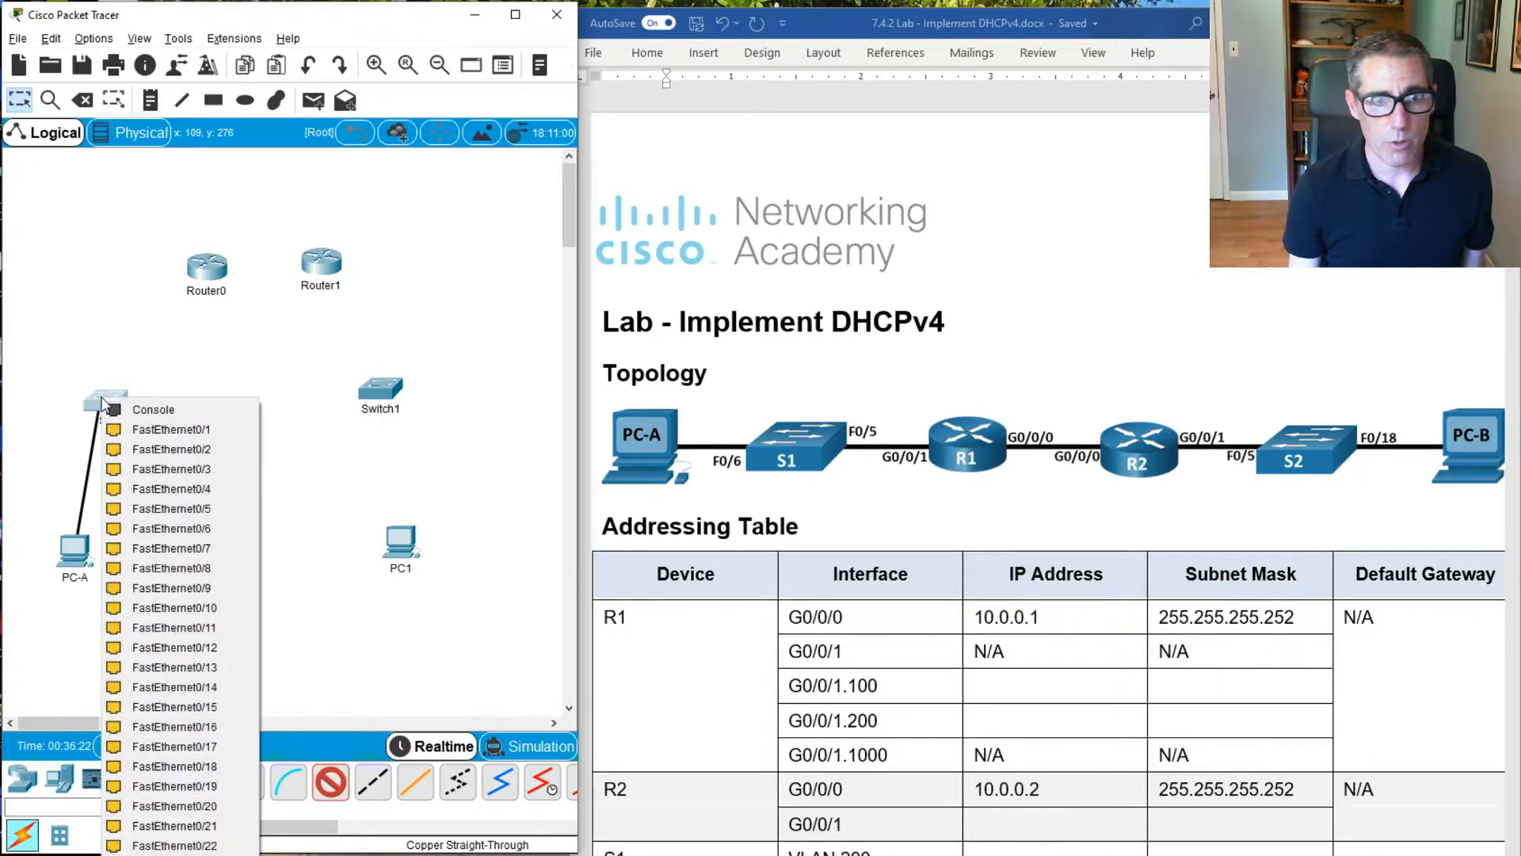
click(166, 523)
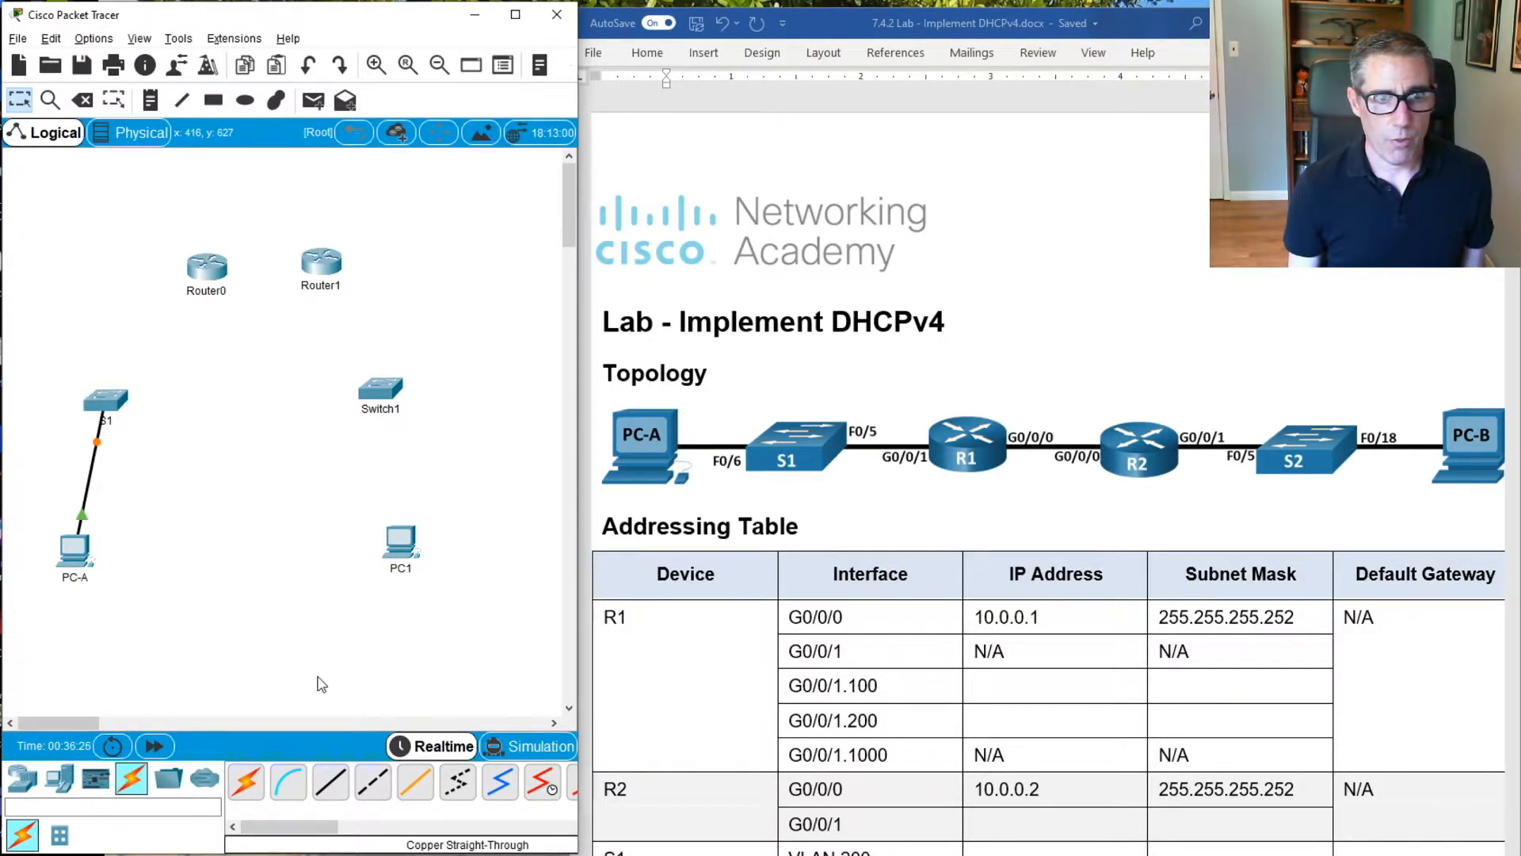
Rename Router0 as R1
click(217, 295)
drag(228, 290, 158, 297)
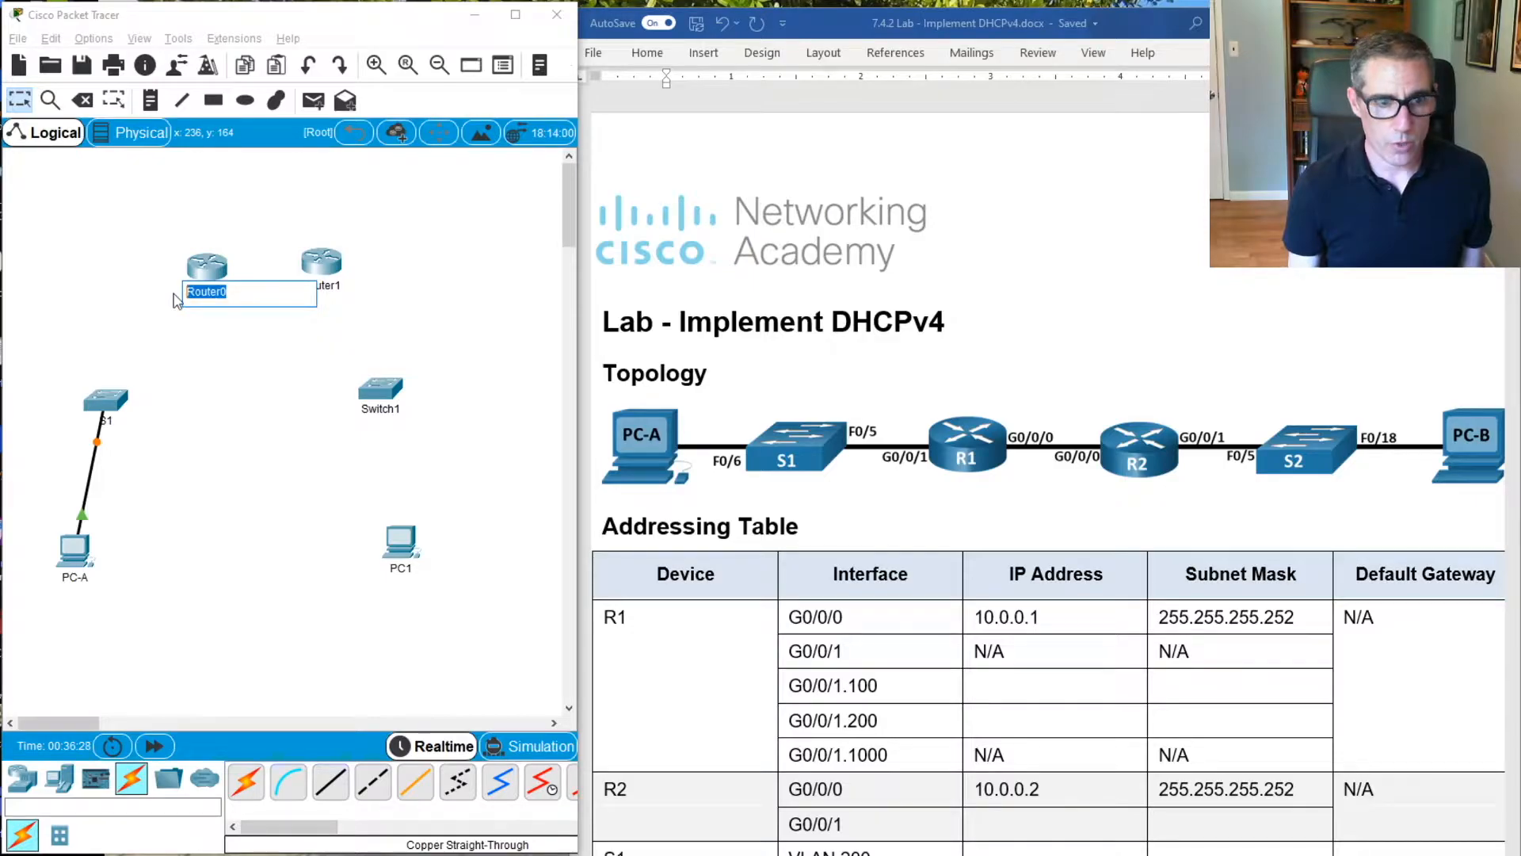
text(R1)
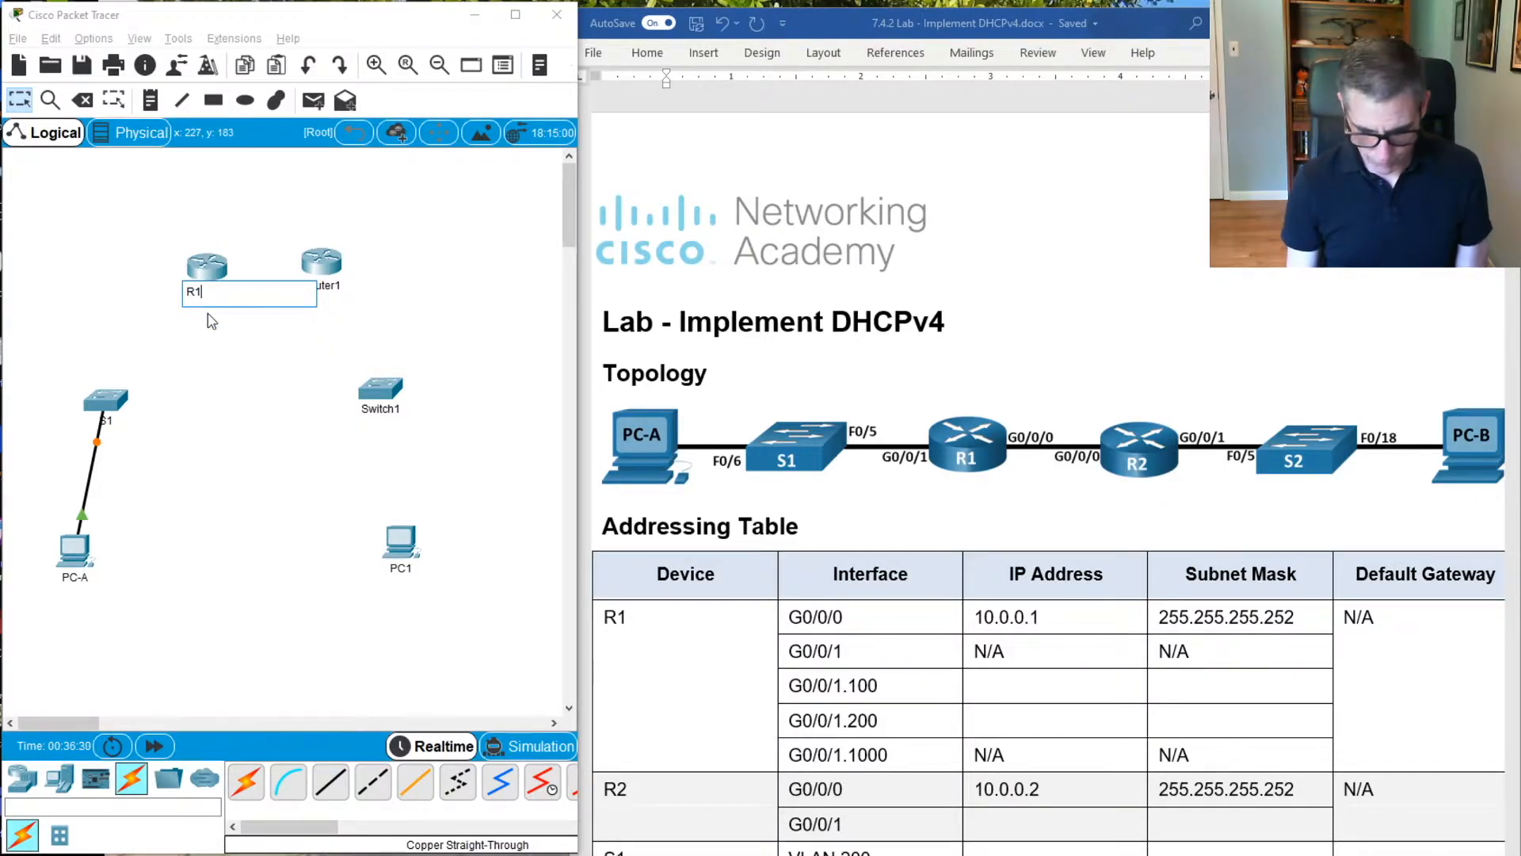
key(Return)
Connect S1's FastEthernet0/5 port to R1's GigabitEthernet0/0/1 with a copper straight-through cable
click(331, 781)
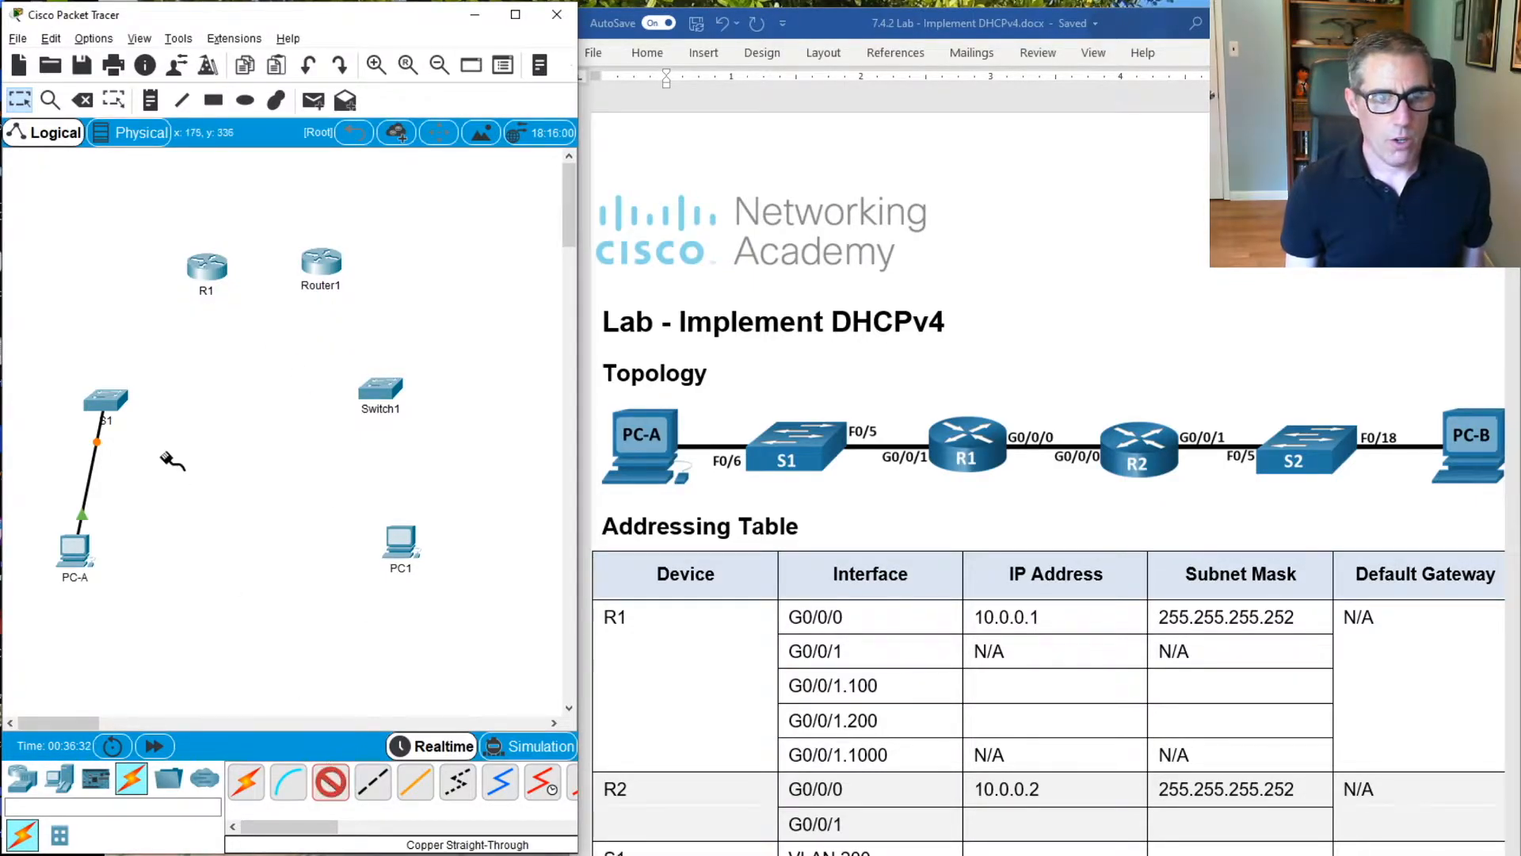
click(111, 397)
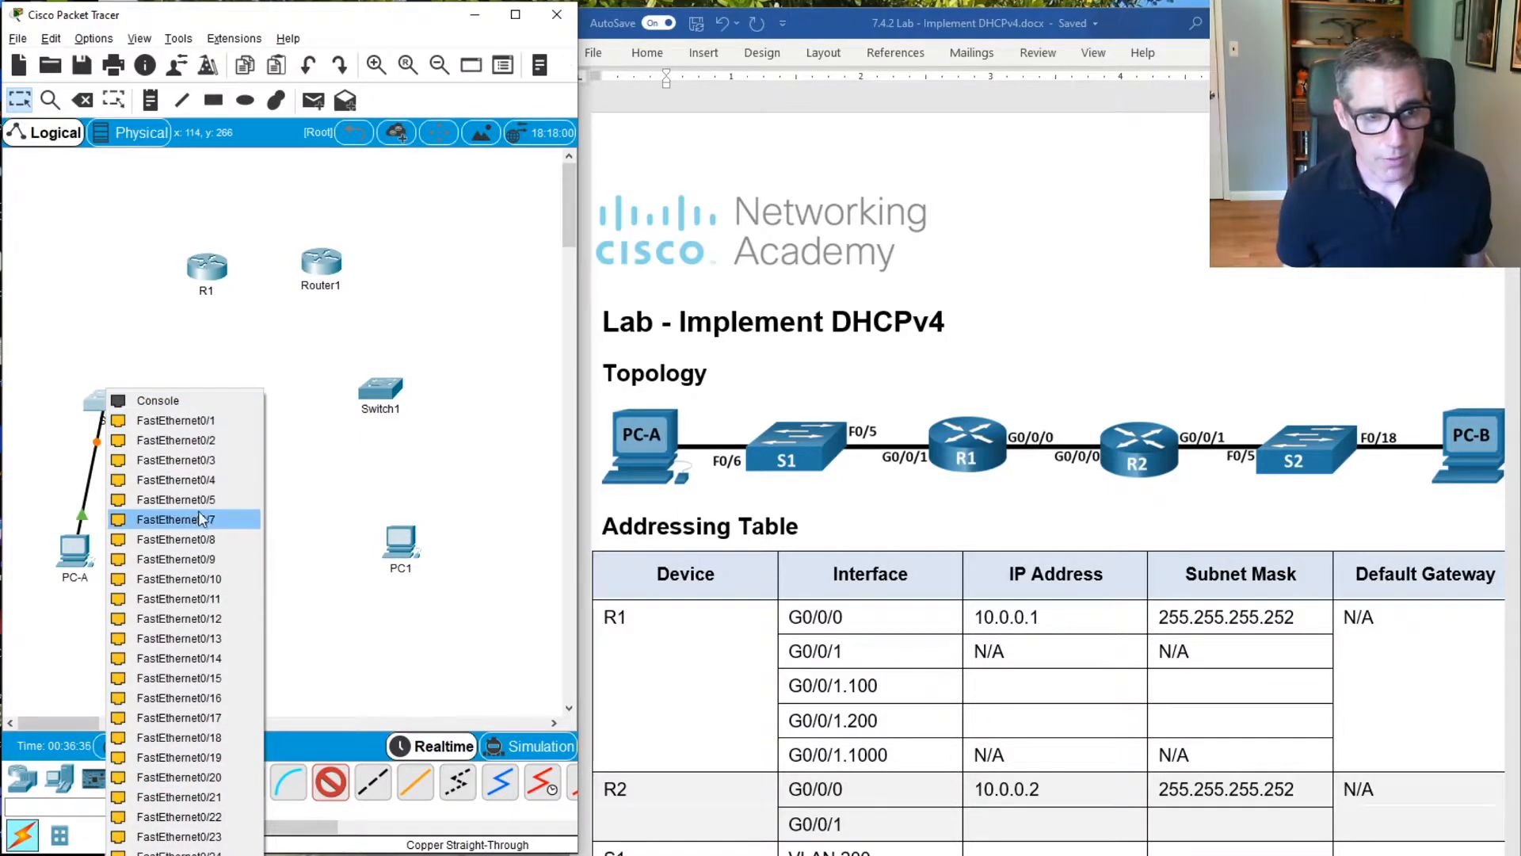
click(176, 499)
click(209, 273)
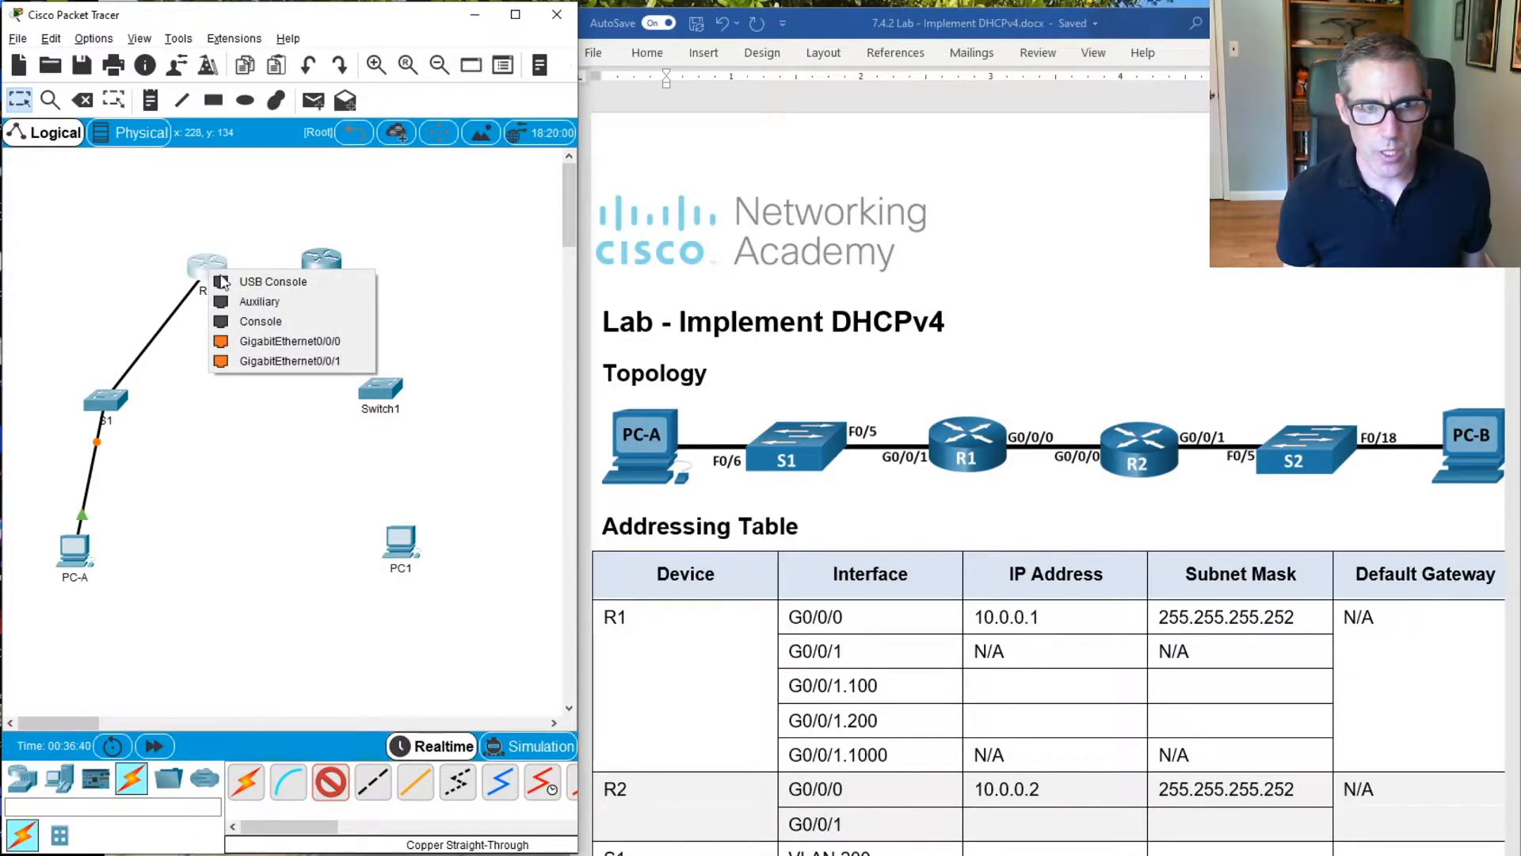
click(277, 363)
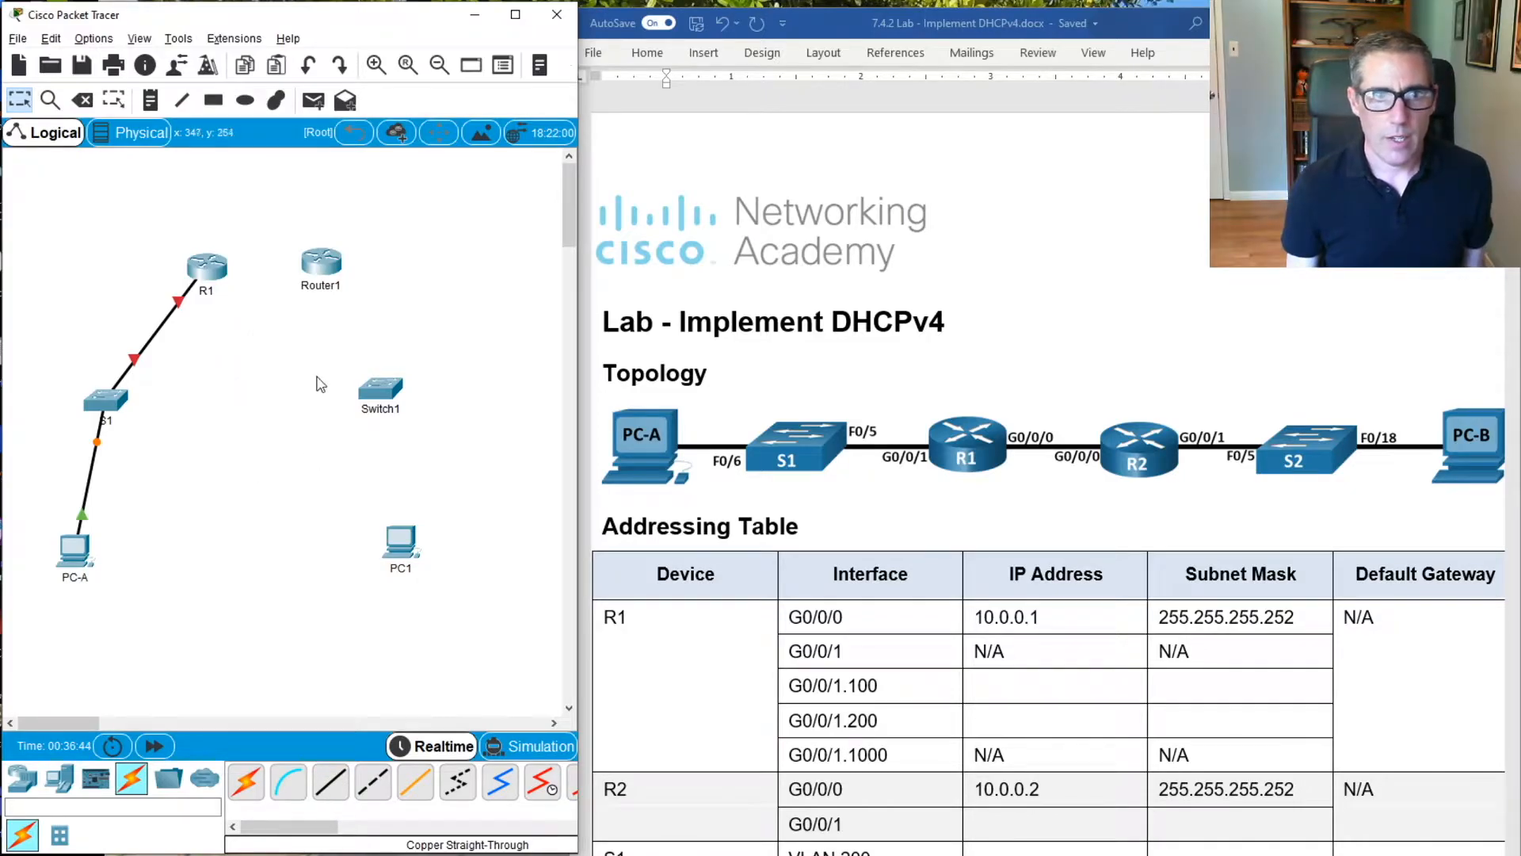
Rename Router1 as R2
click(339, 287)
double_click(339, 288)
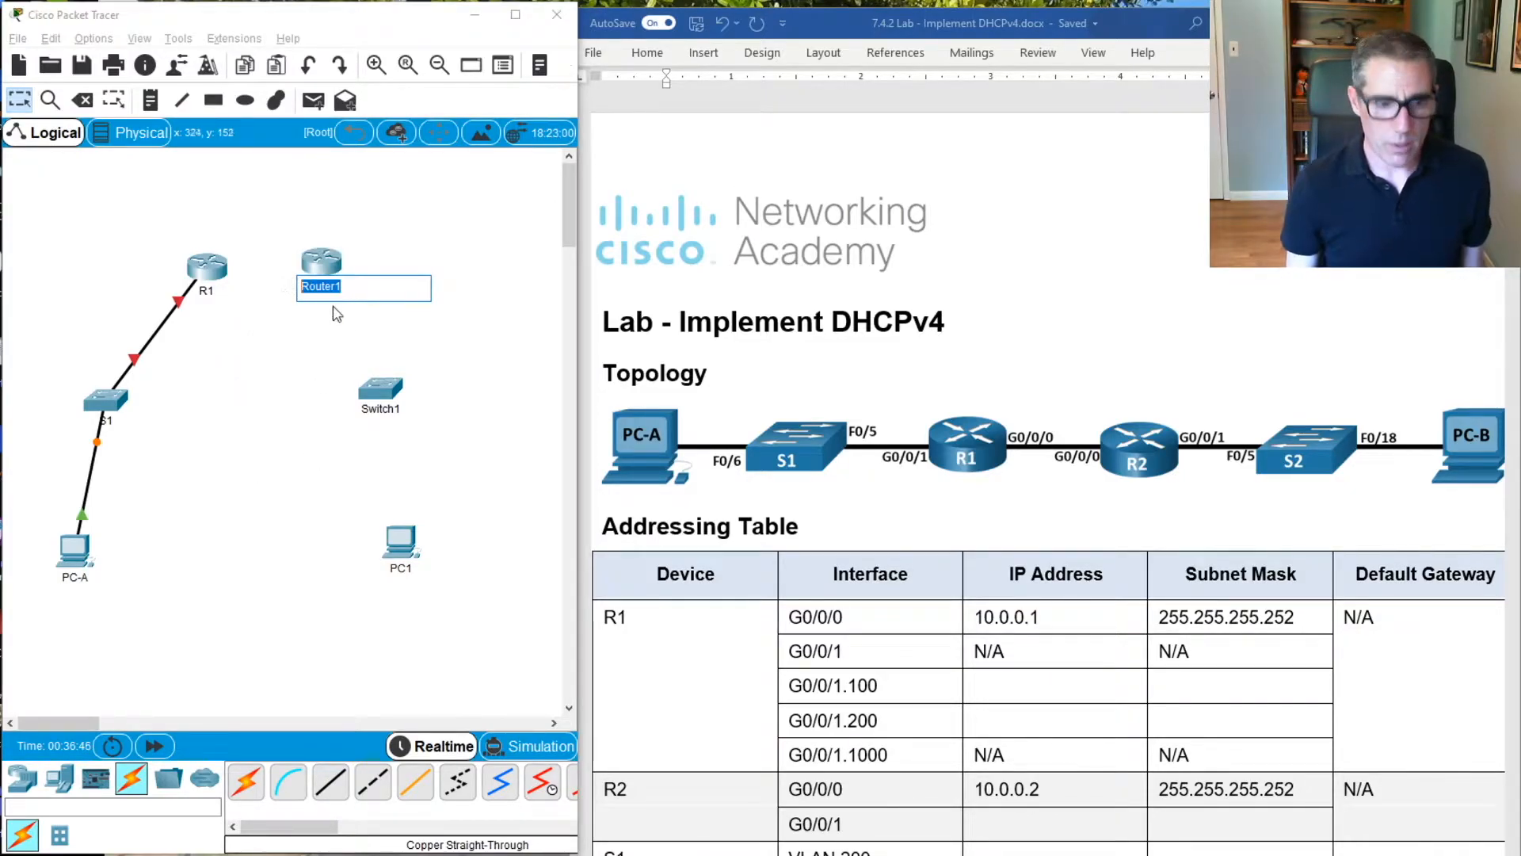
text(R2)
key(Return)
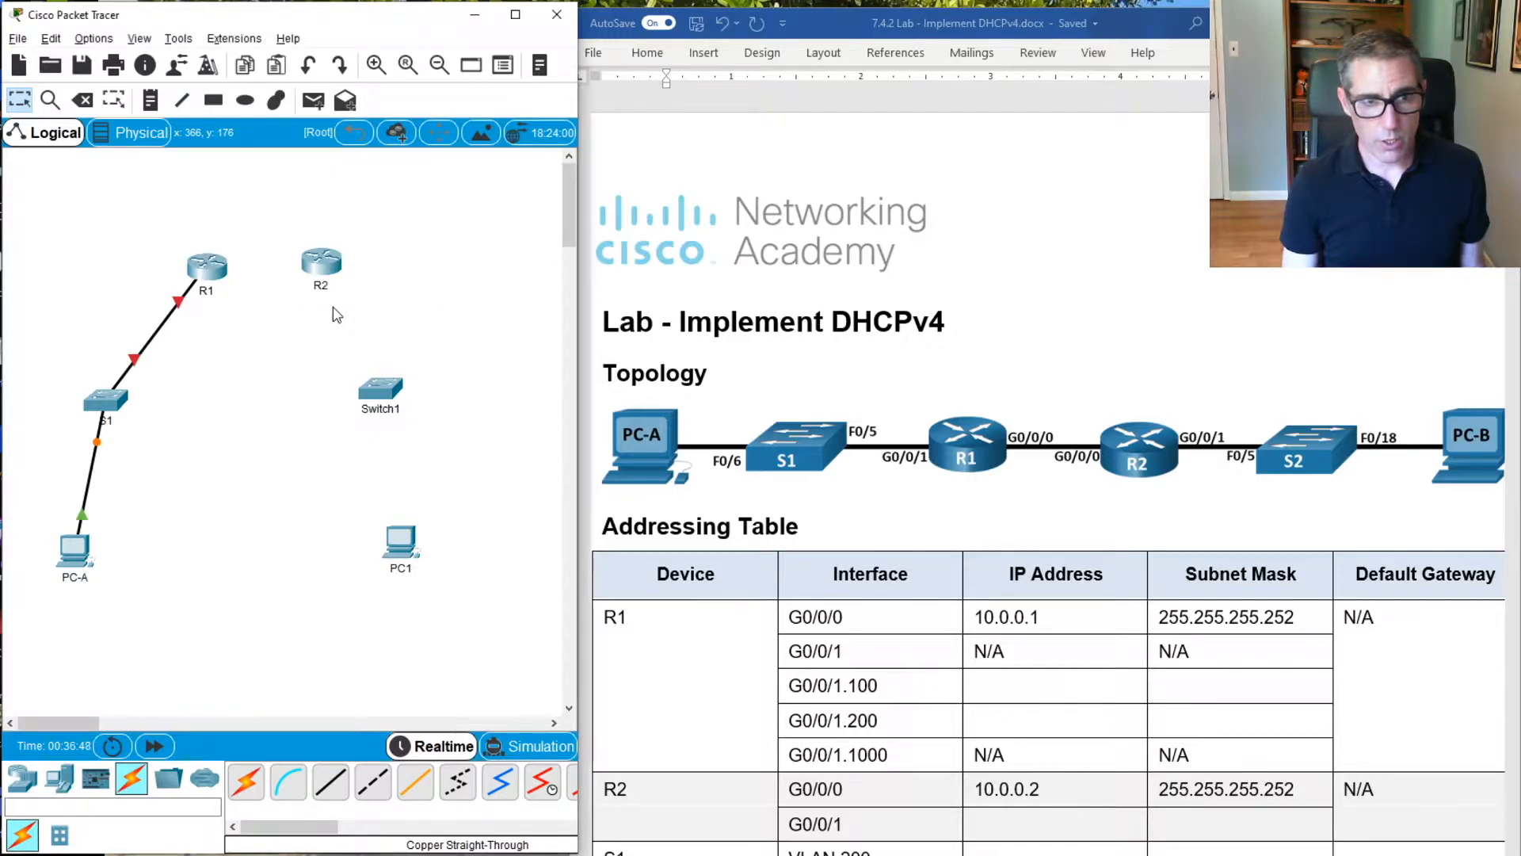
Connect R1's GigabitEthernet0/0/0 port to R2's GigabitEthernet0/0/0 with a copper straight-through cable
click(342, 770)
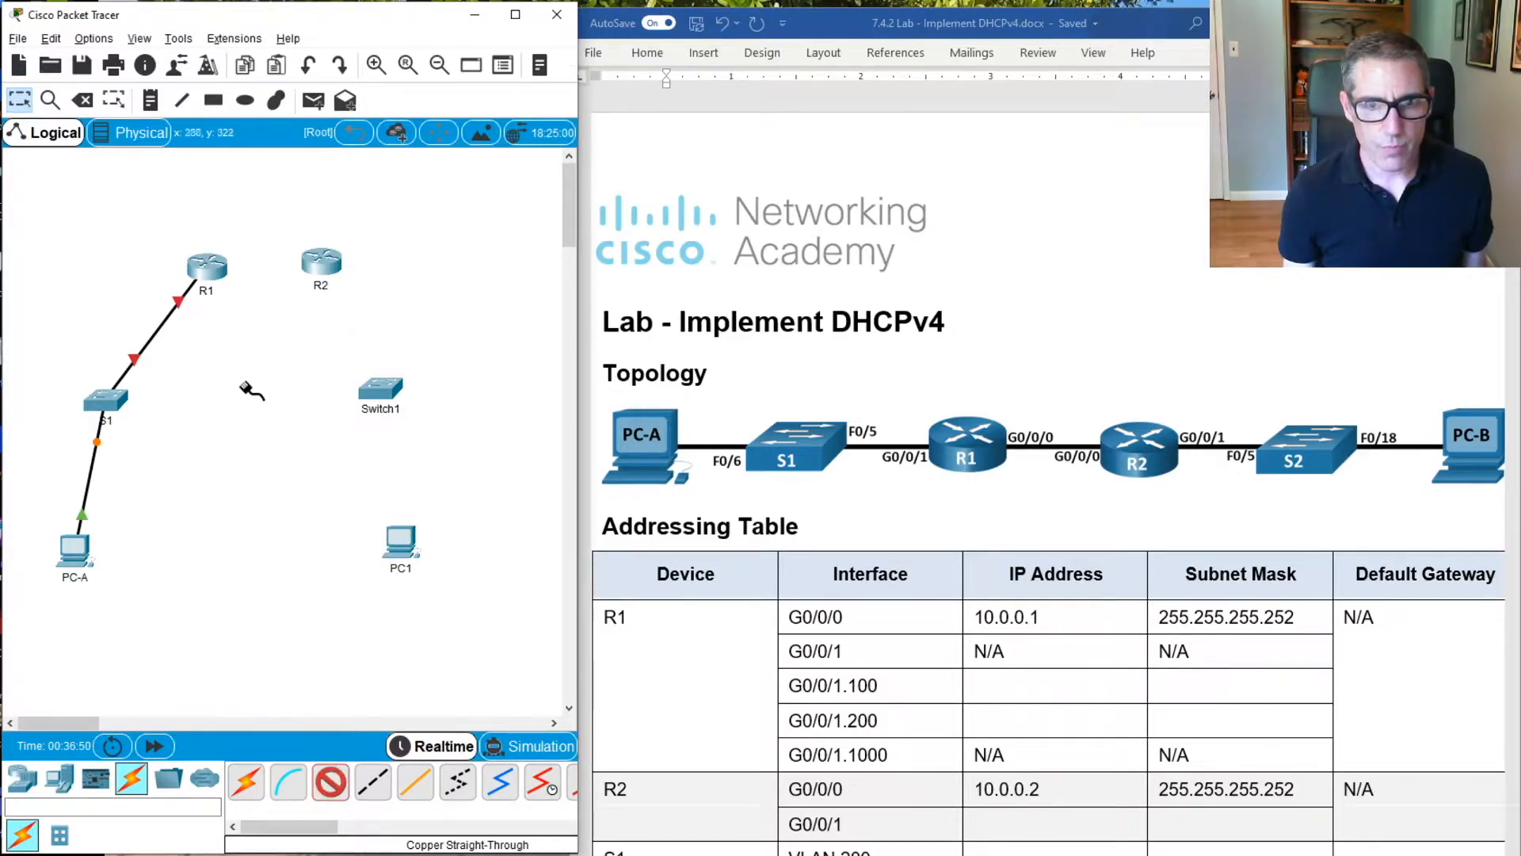
click(190, 258)
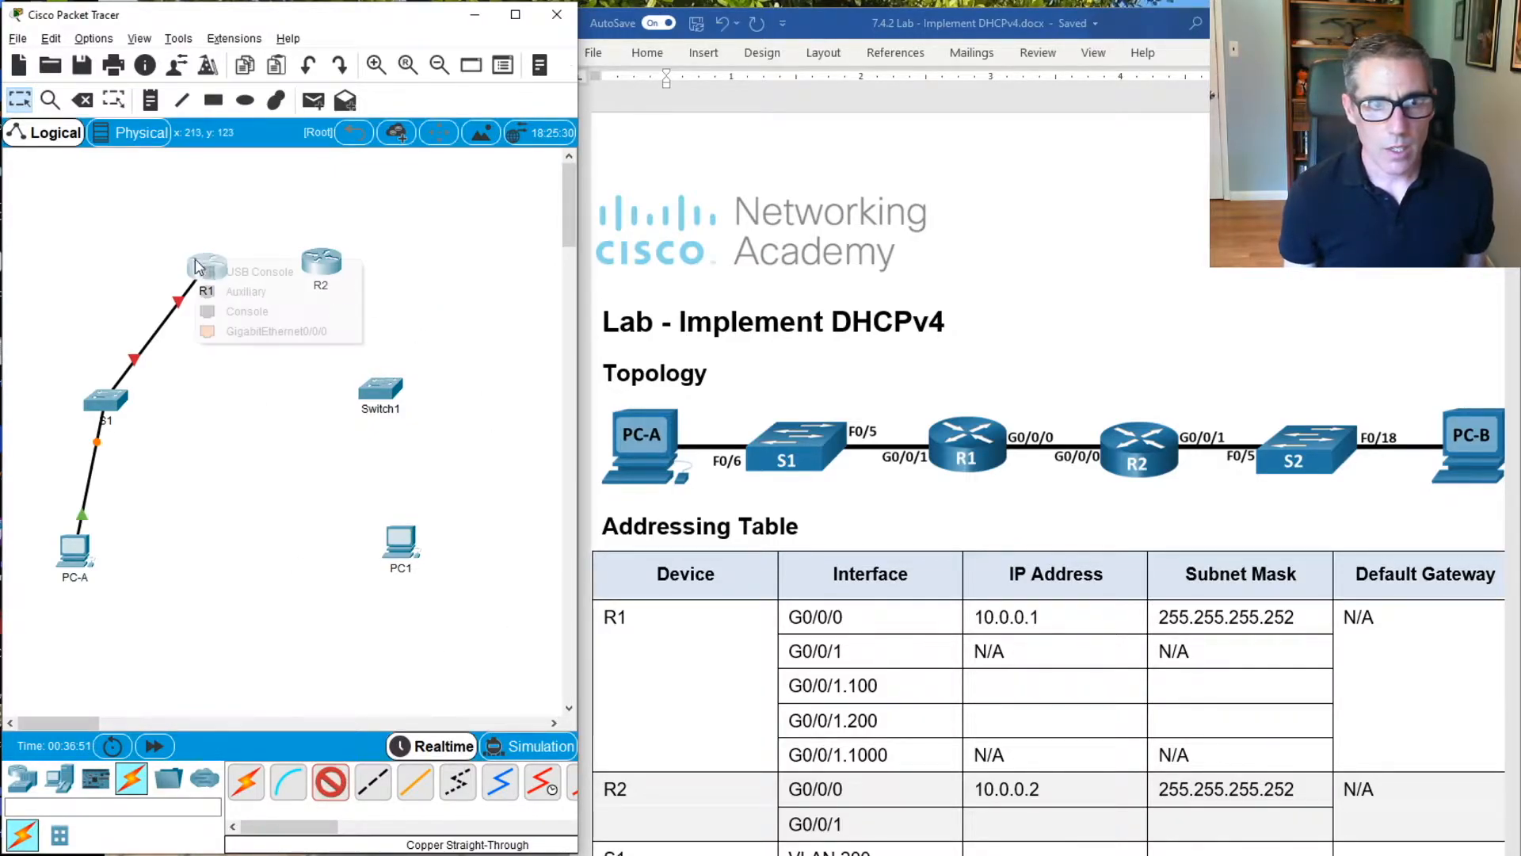
click(270, 321)
click(318, 261)
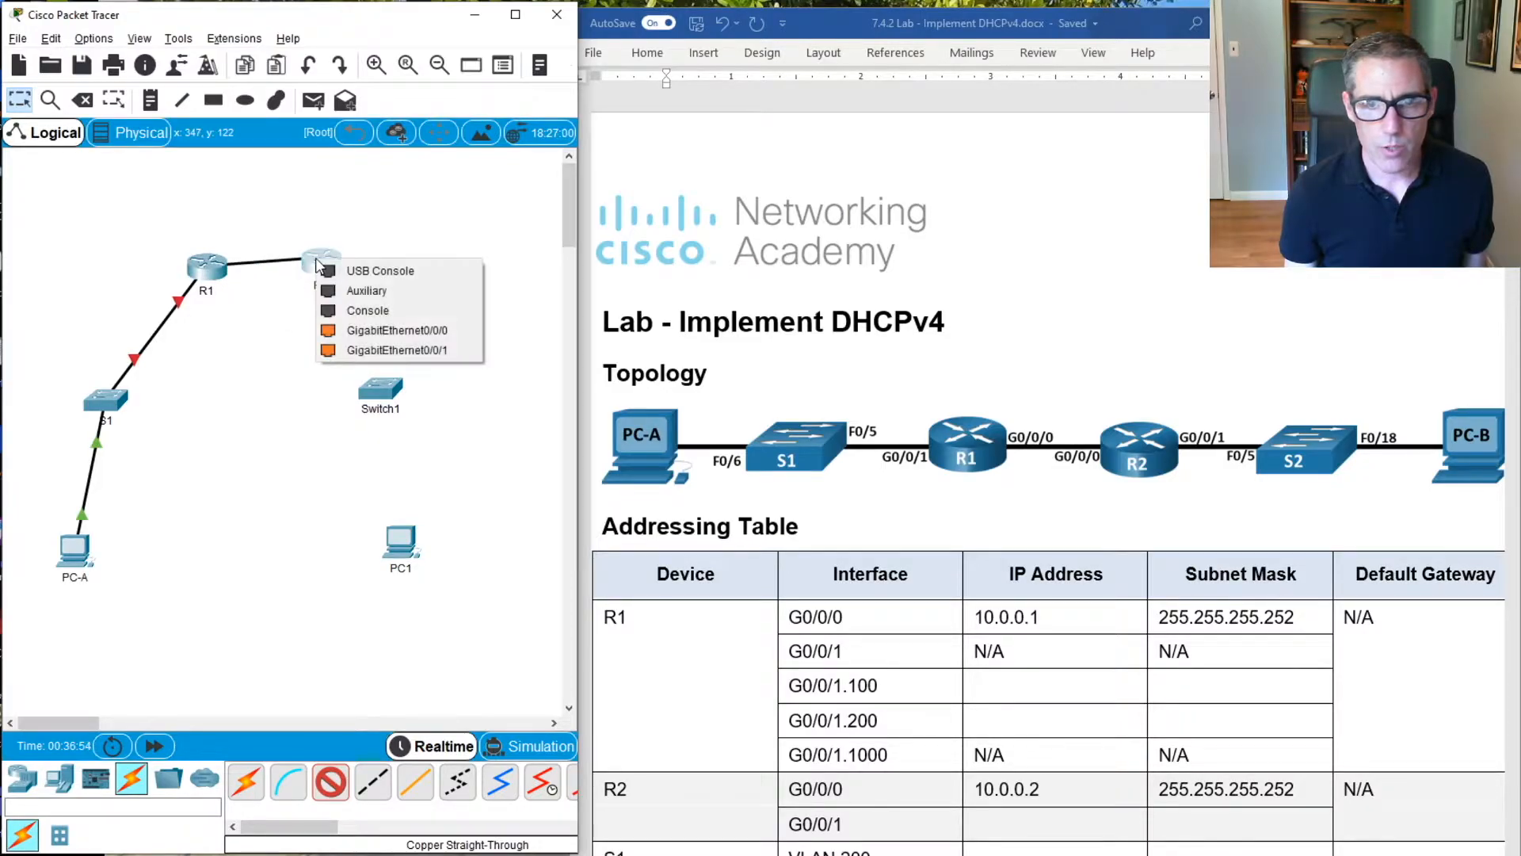
click(345, 331)
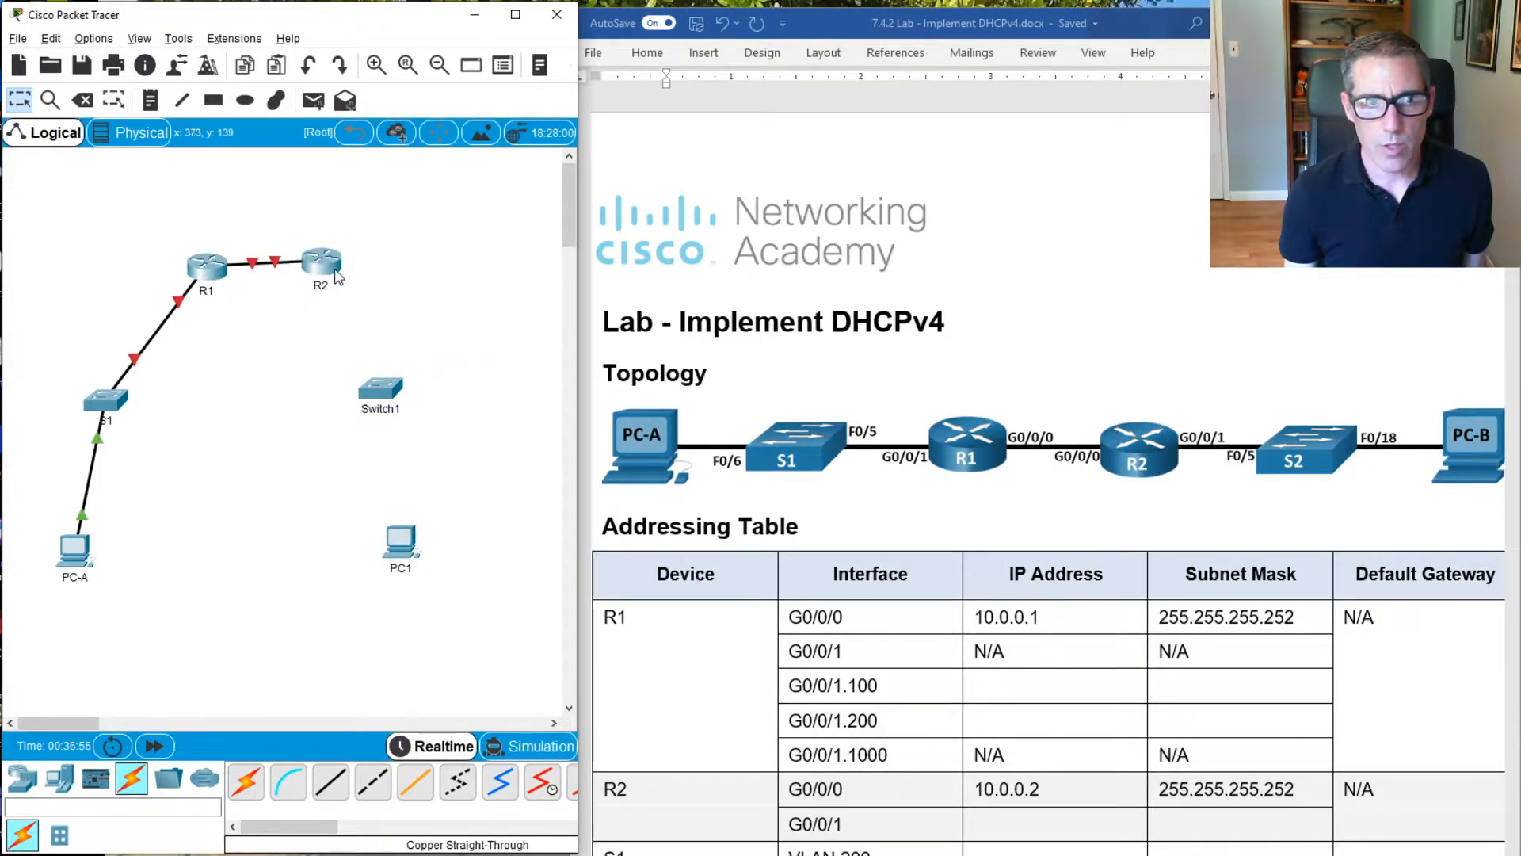
Rename Switch1 as S2
click(372, 415)
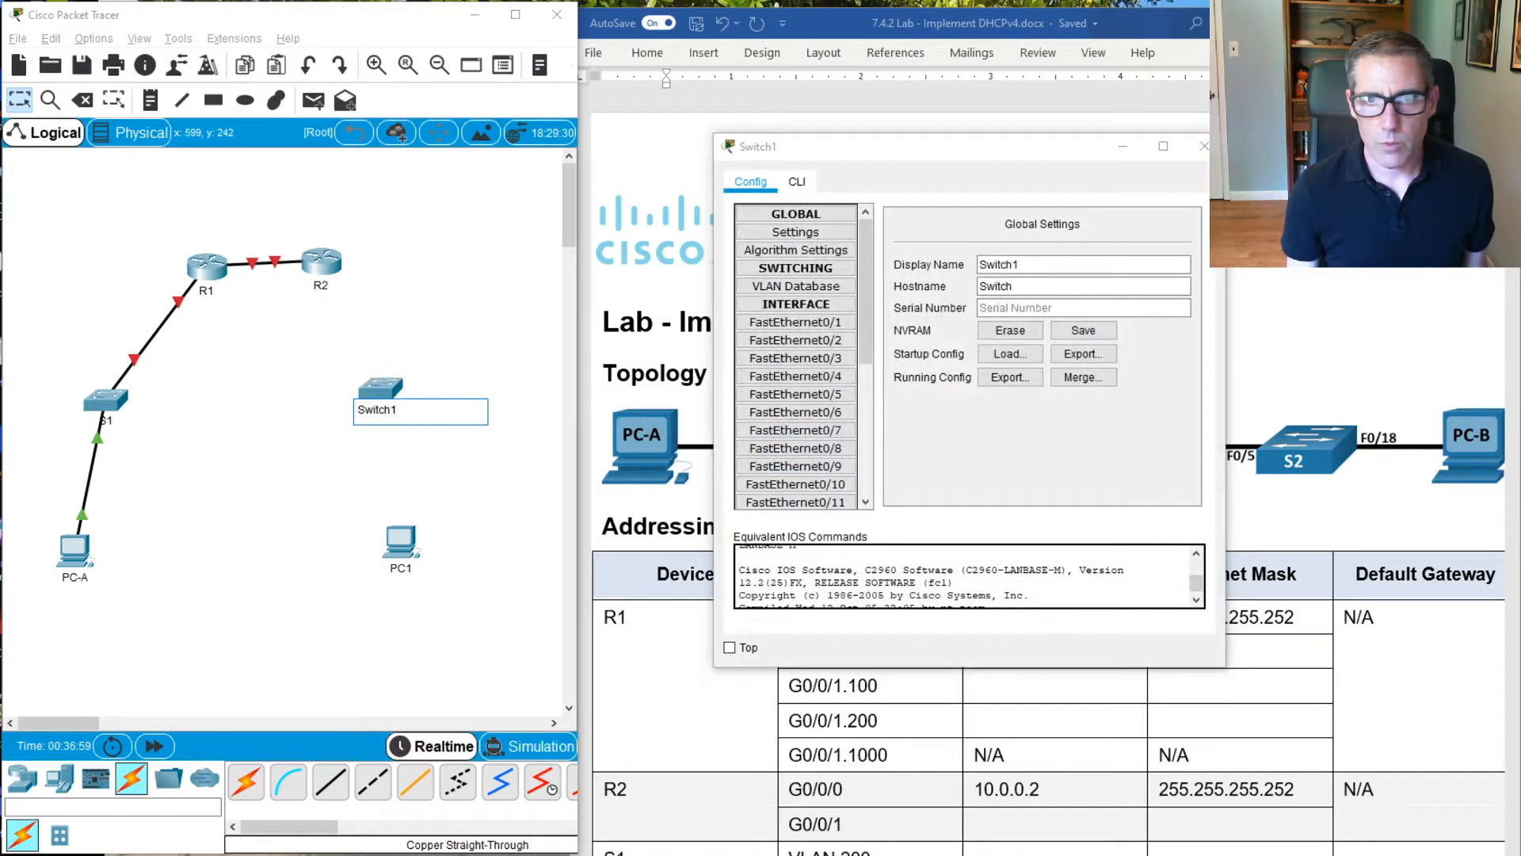
click(1204, 146)
click(404, 412)
drag(401, 412, 330, 413)
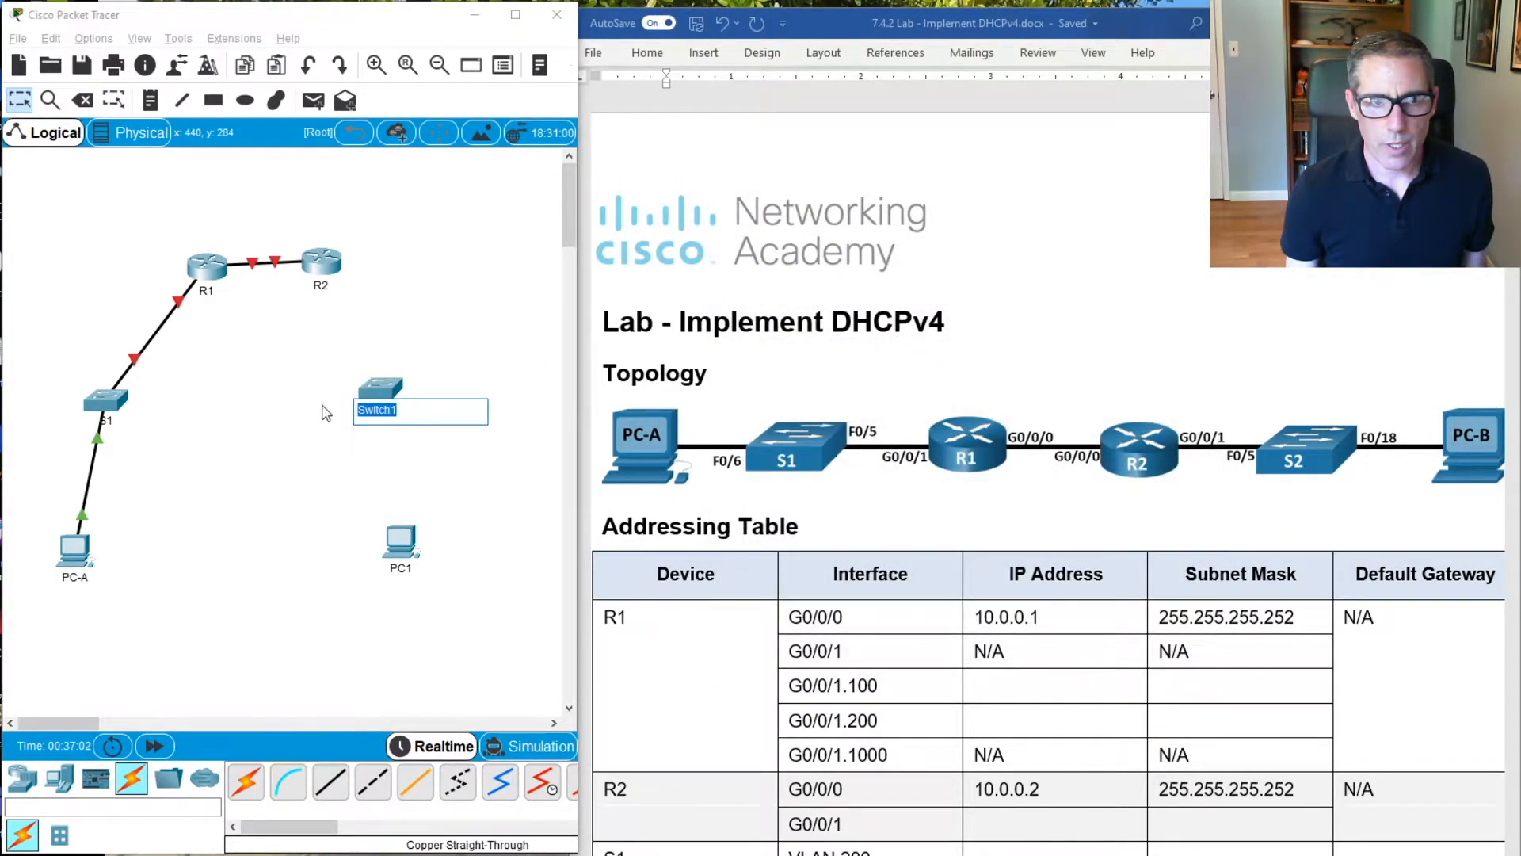
text(S2)
click(328, 411)
Connect R2's GigabitEthernet0/0/1 port to S2's FastEthernet0/5 with a copper straight-through cable
click(343, 773)
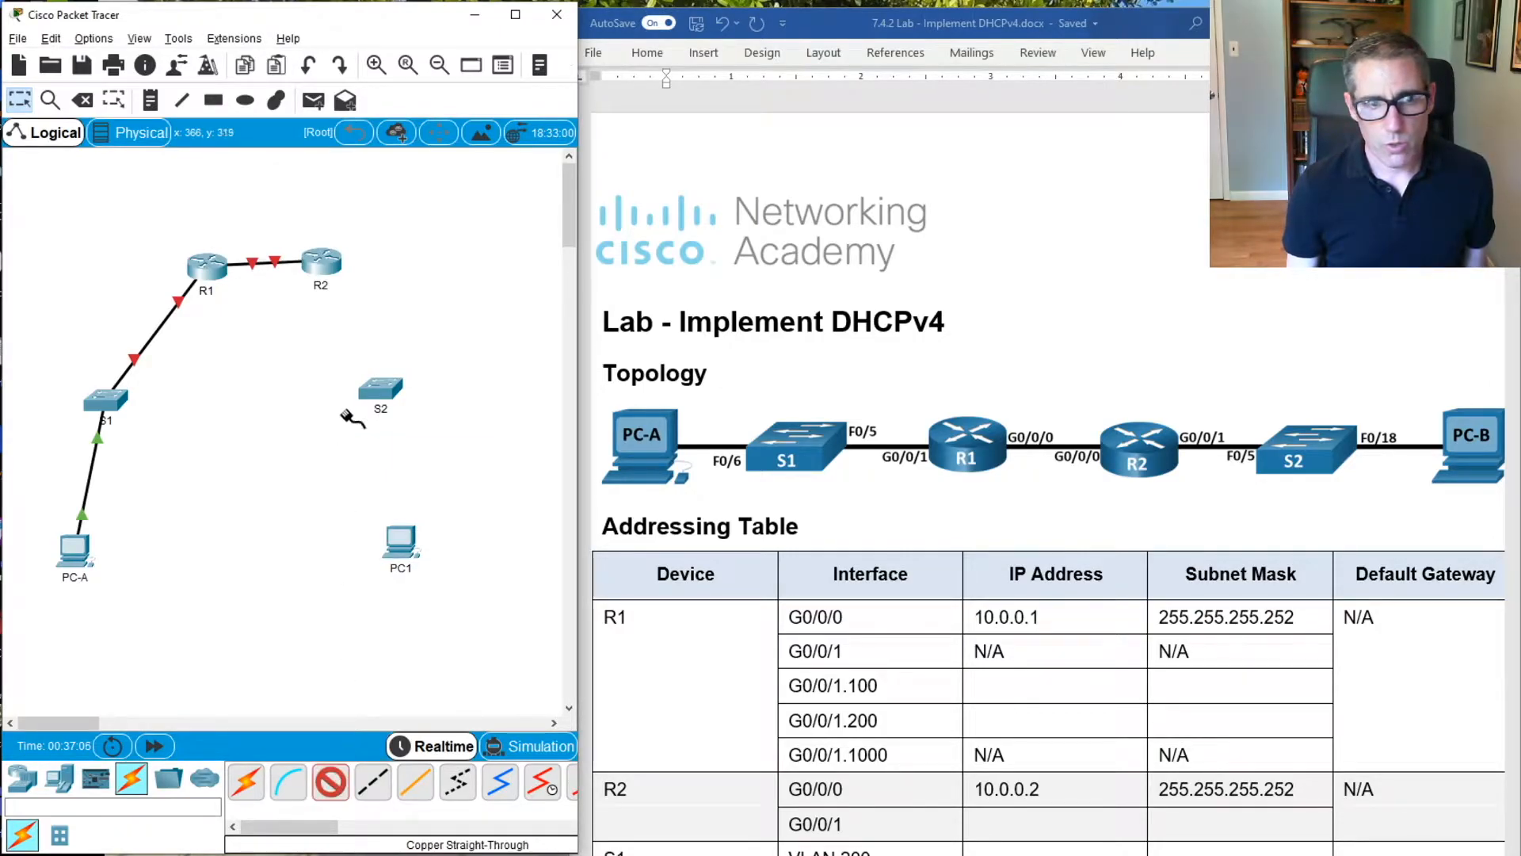
click(325, 268)
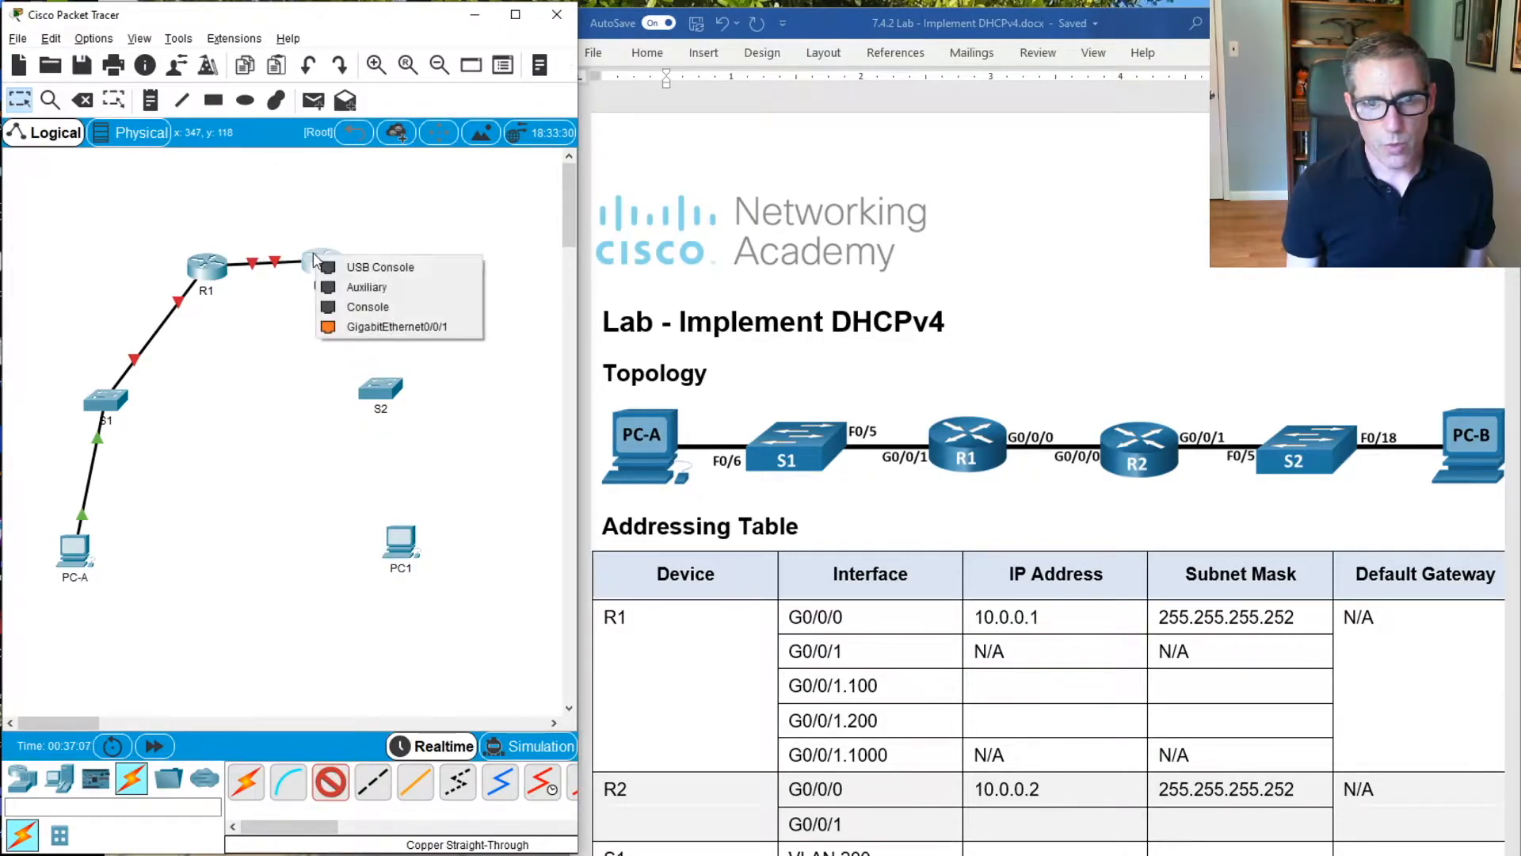
click(348, 326)
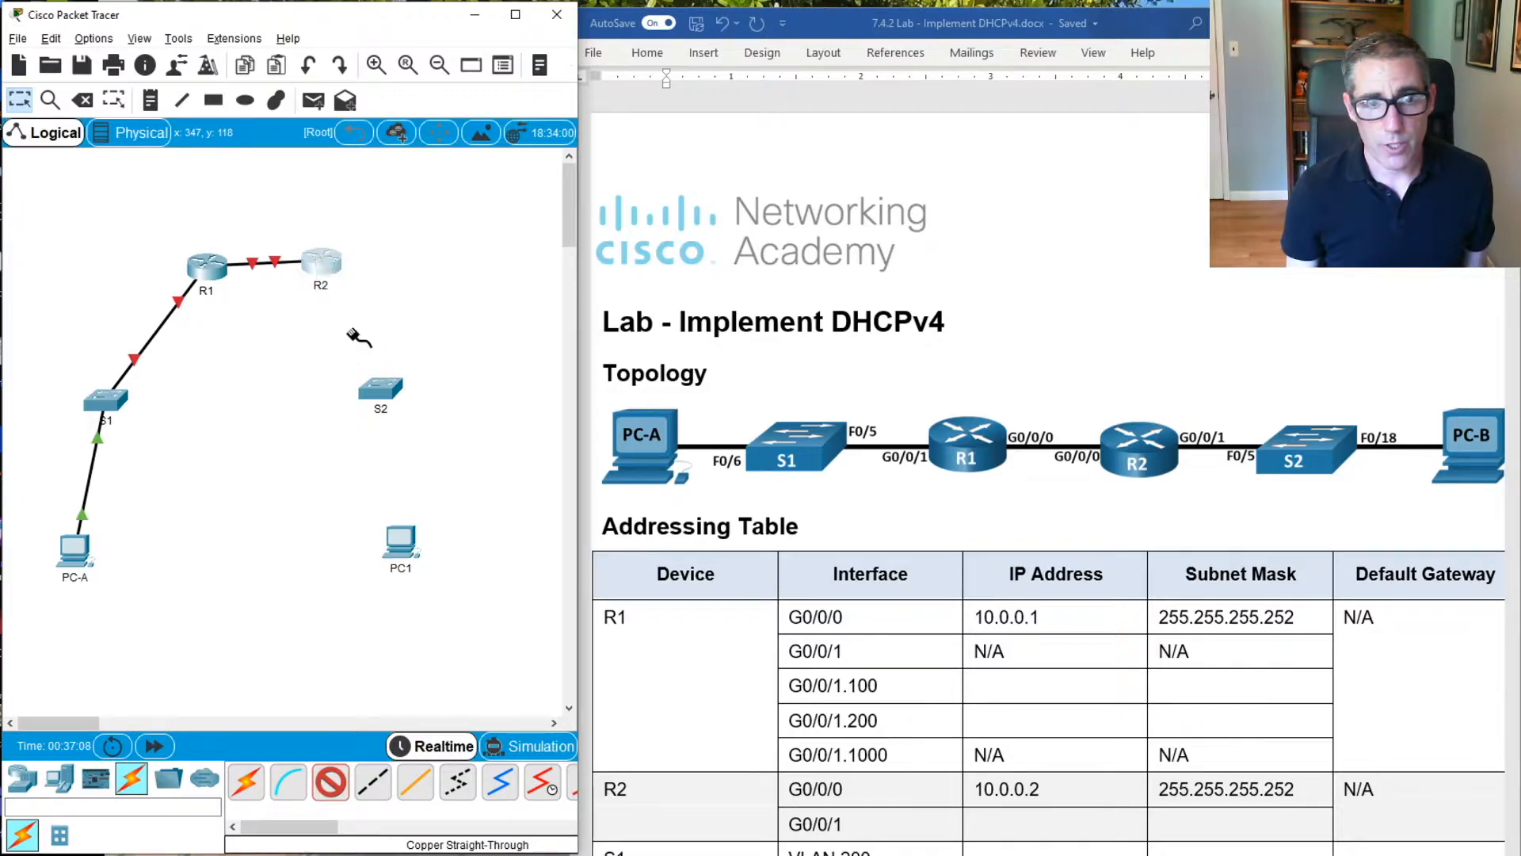
click(378, 388)
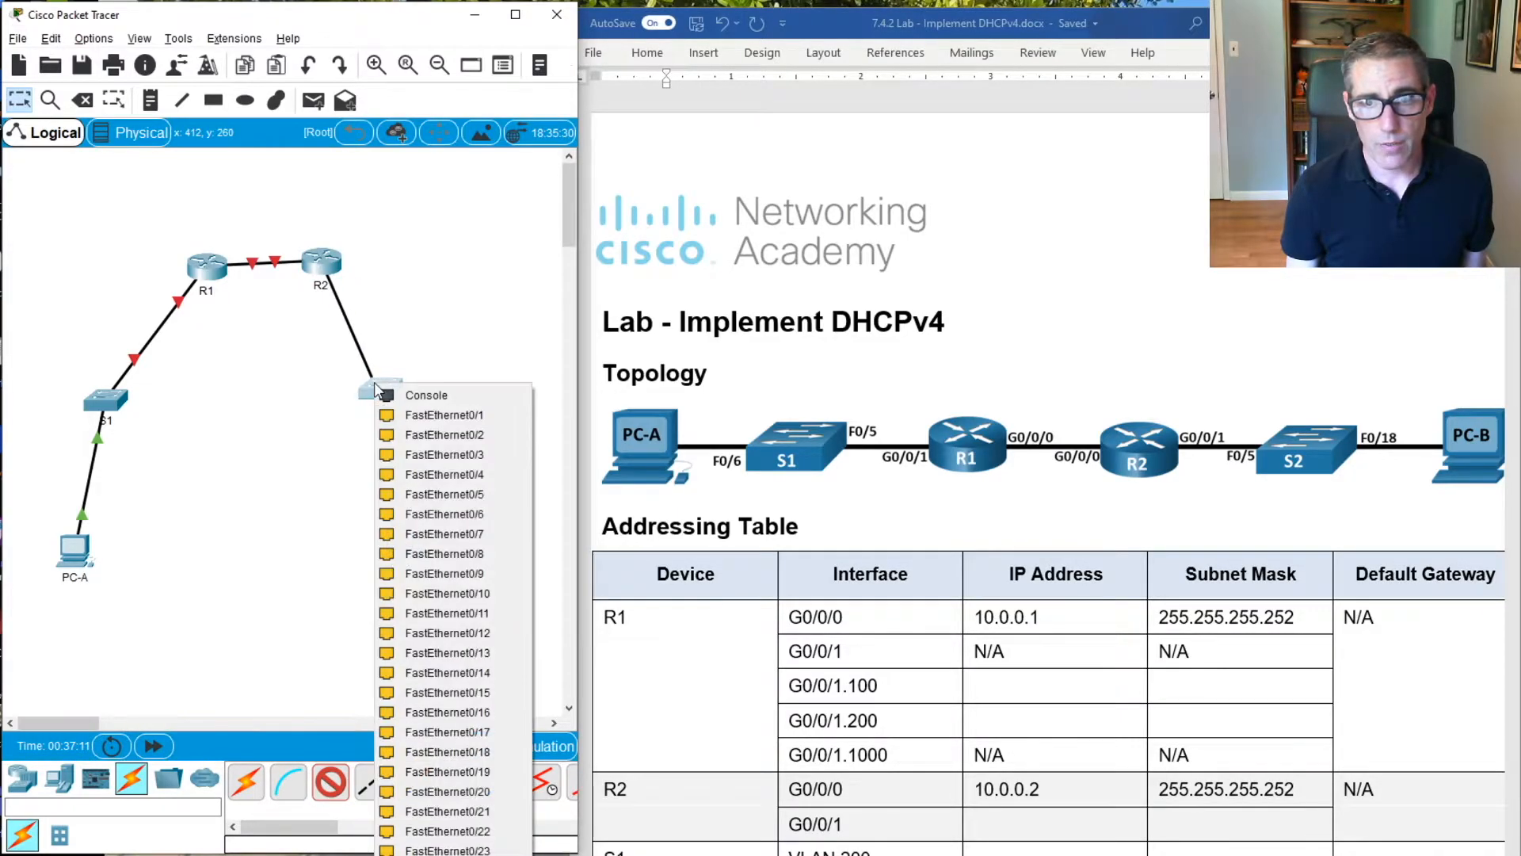
click(439, 493)
Rename PC1 as PC-B
click(407, 572)
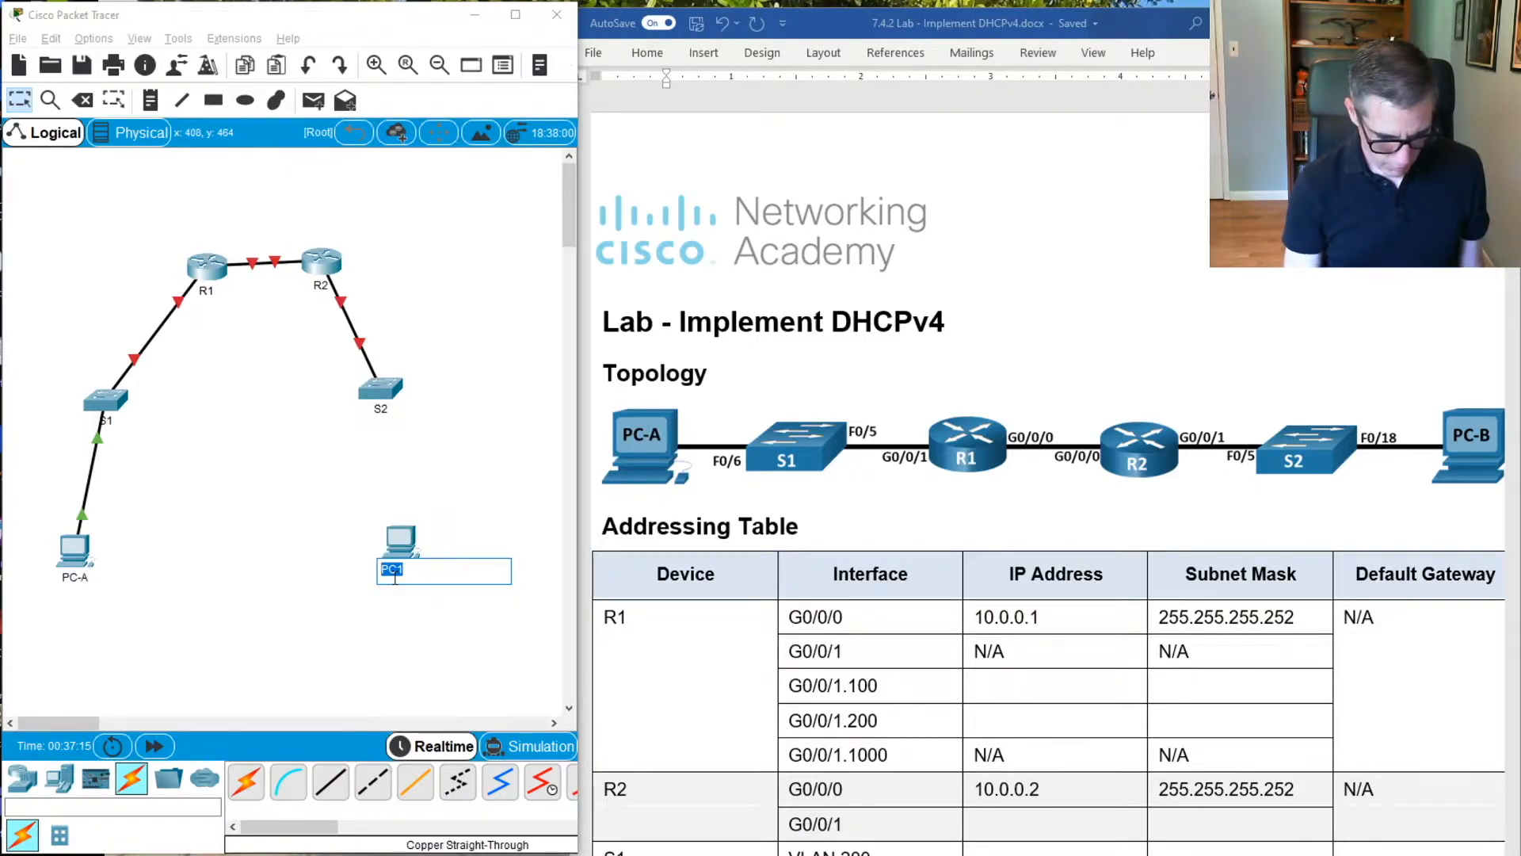
text(PC-B)
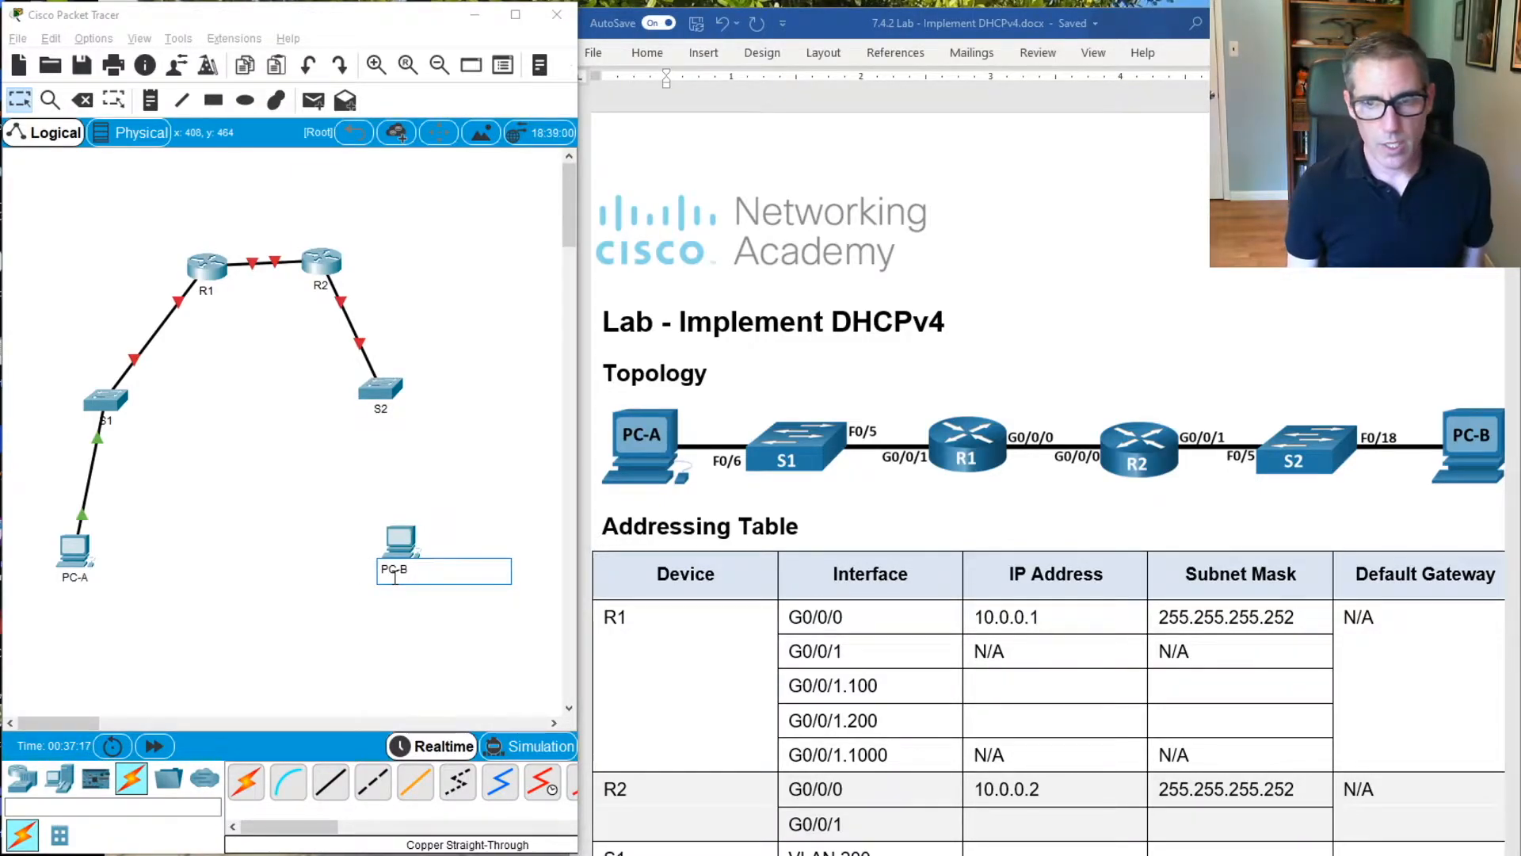
key(Return)
Connect S2's FastEthernet0/18 port to PC-B's FastEthernet0 with a copper straight-through cable, and move R1 level with R2
click(320, 782)
click(387, 398)
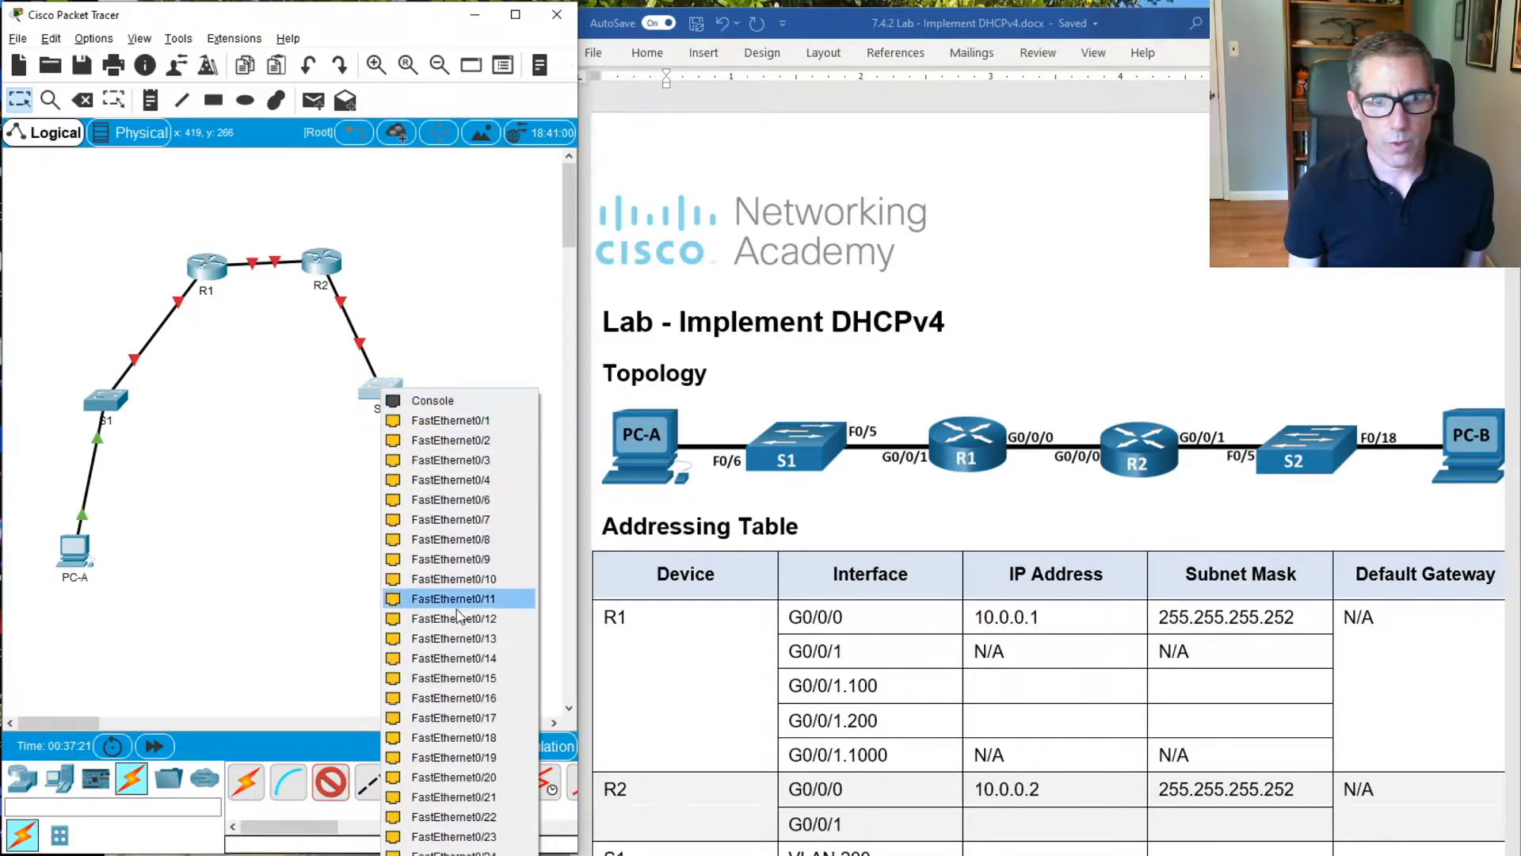
click(453, 738)
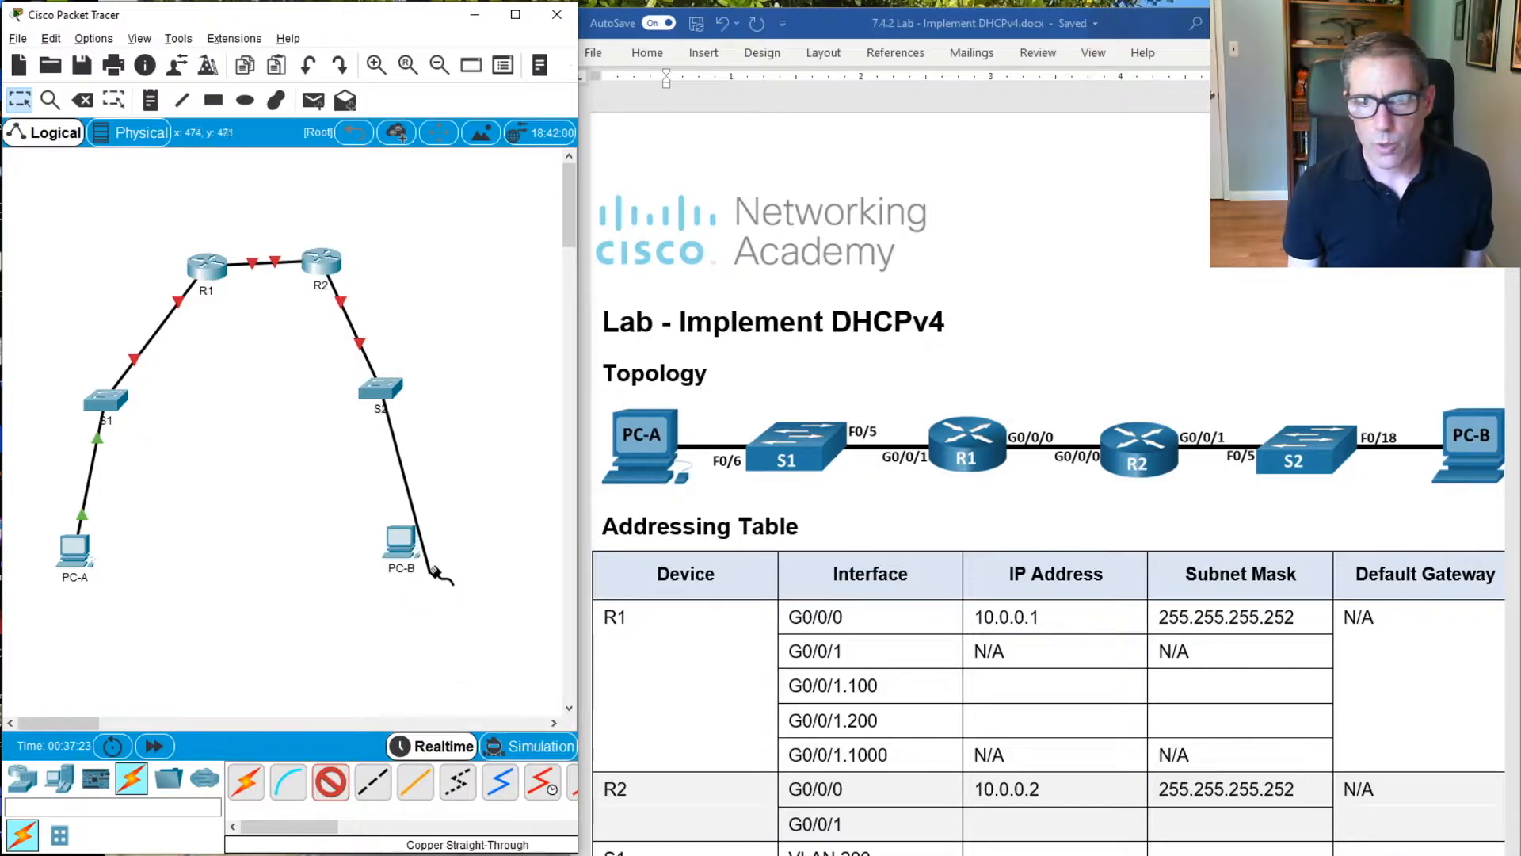
click(401, 539)
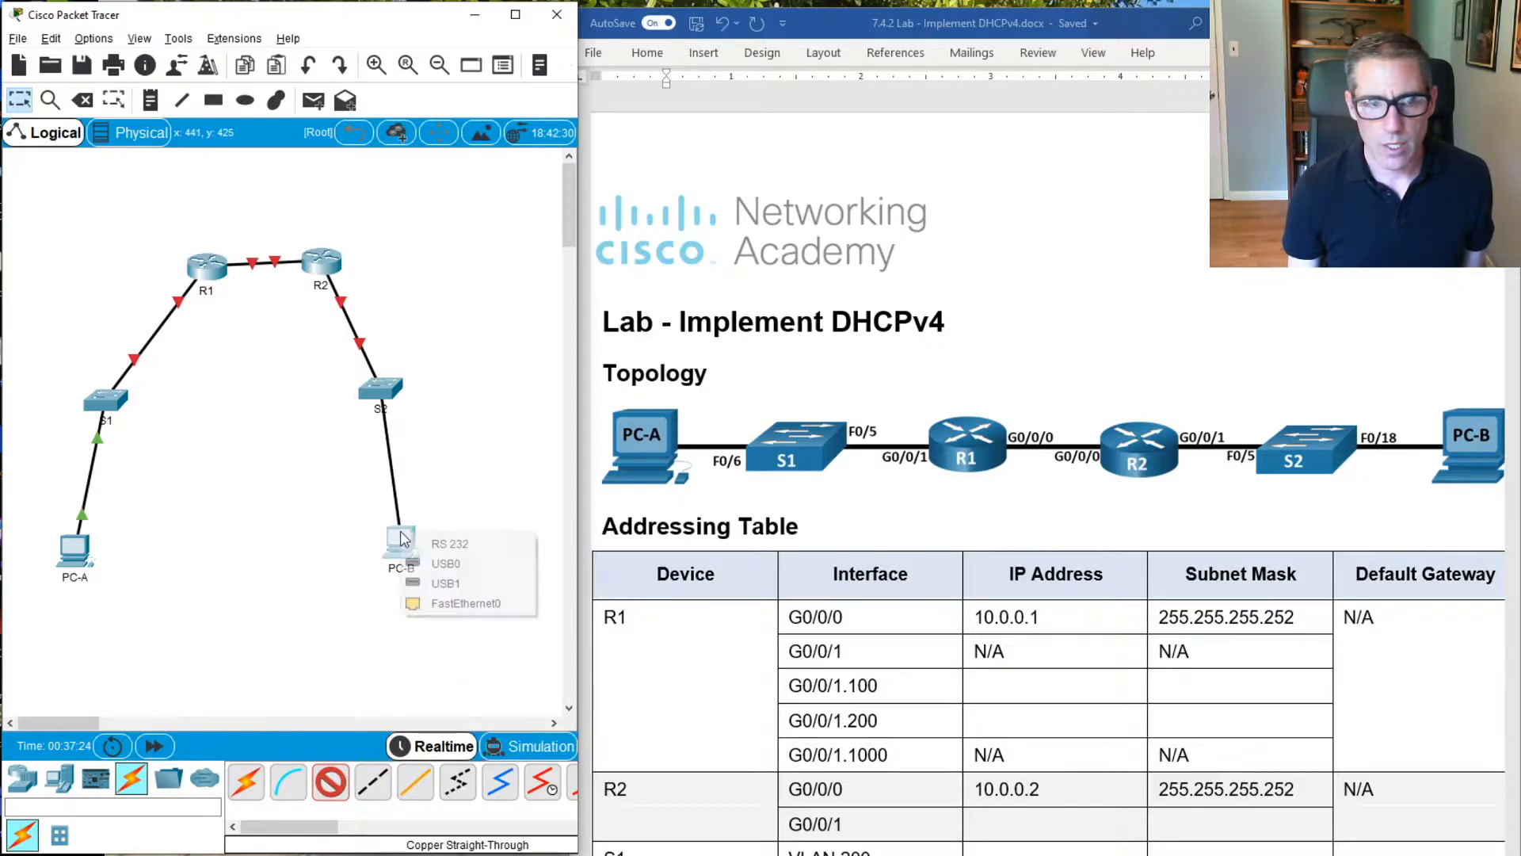
click(430, 600)
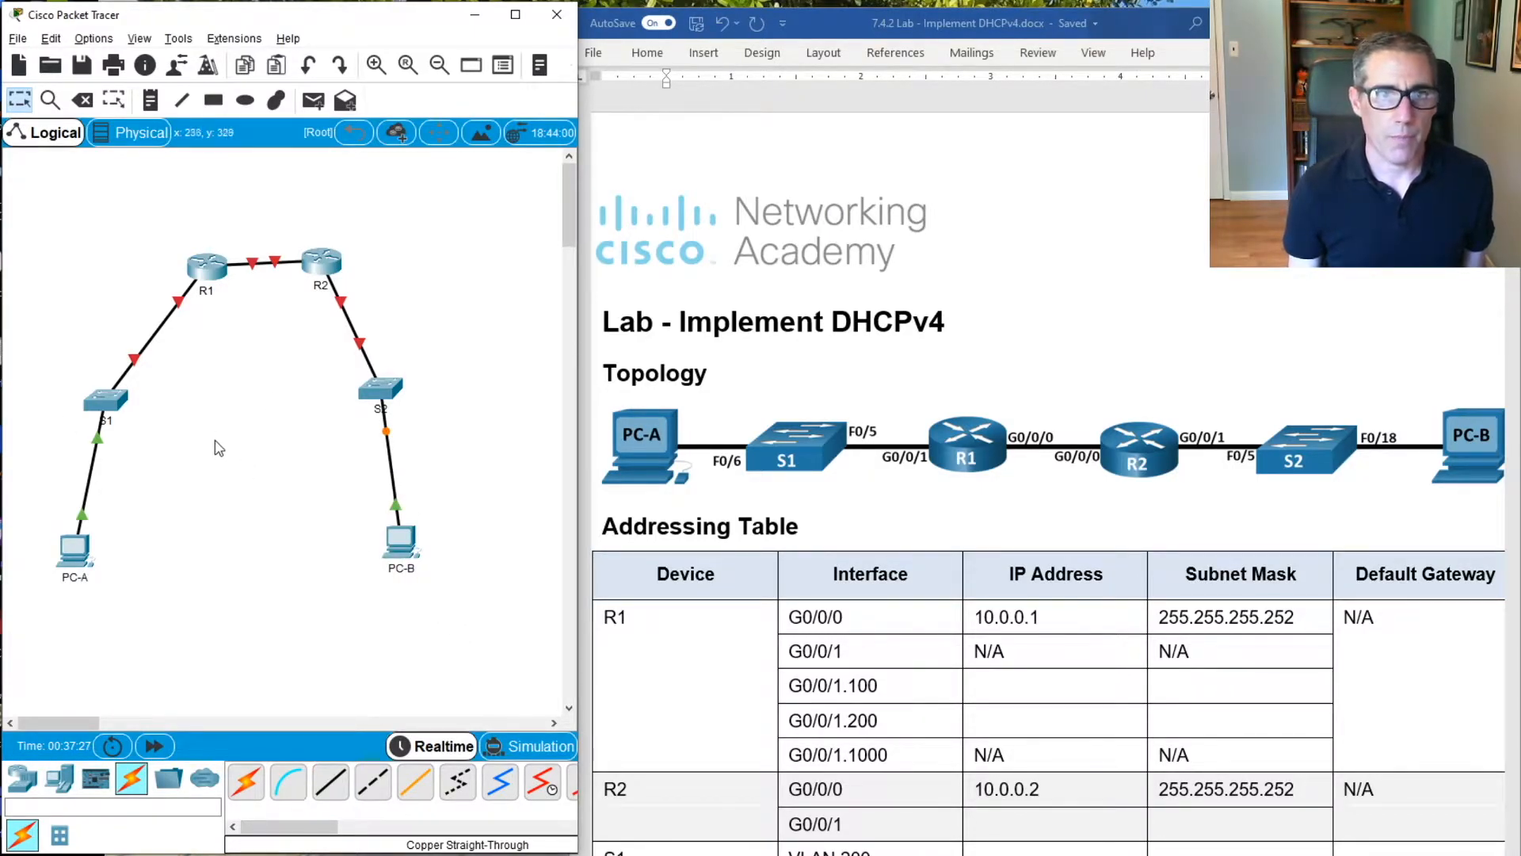
drag(212, 279, 188, 273)
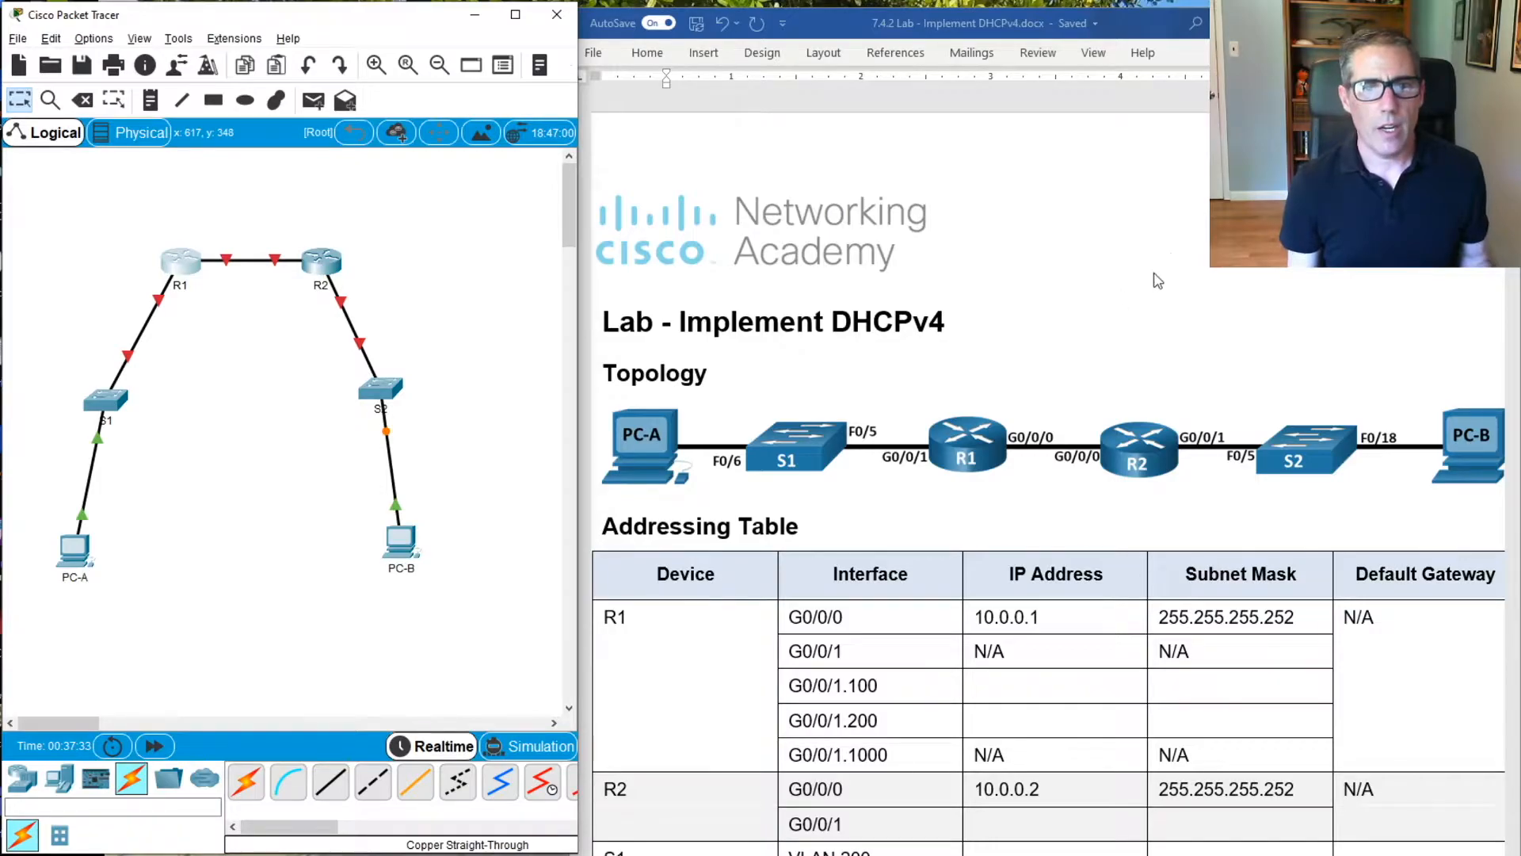
Read the lab document's Step 3 instructions on configuring basic settings for each router
scroll(1241, 311, down, 4)
scroll(1242, 309, up, 3)
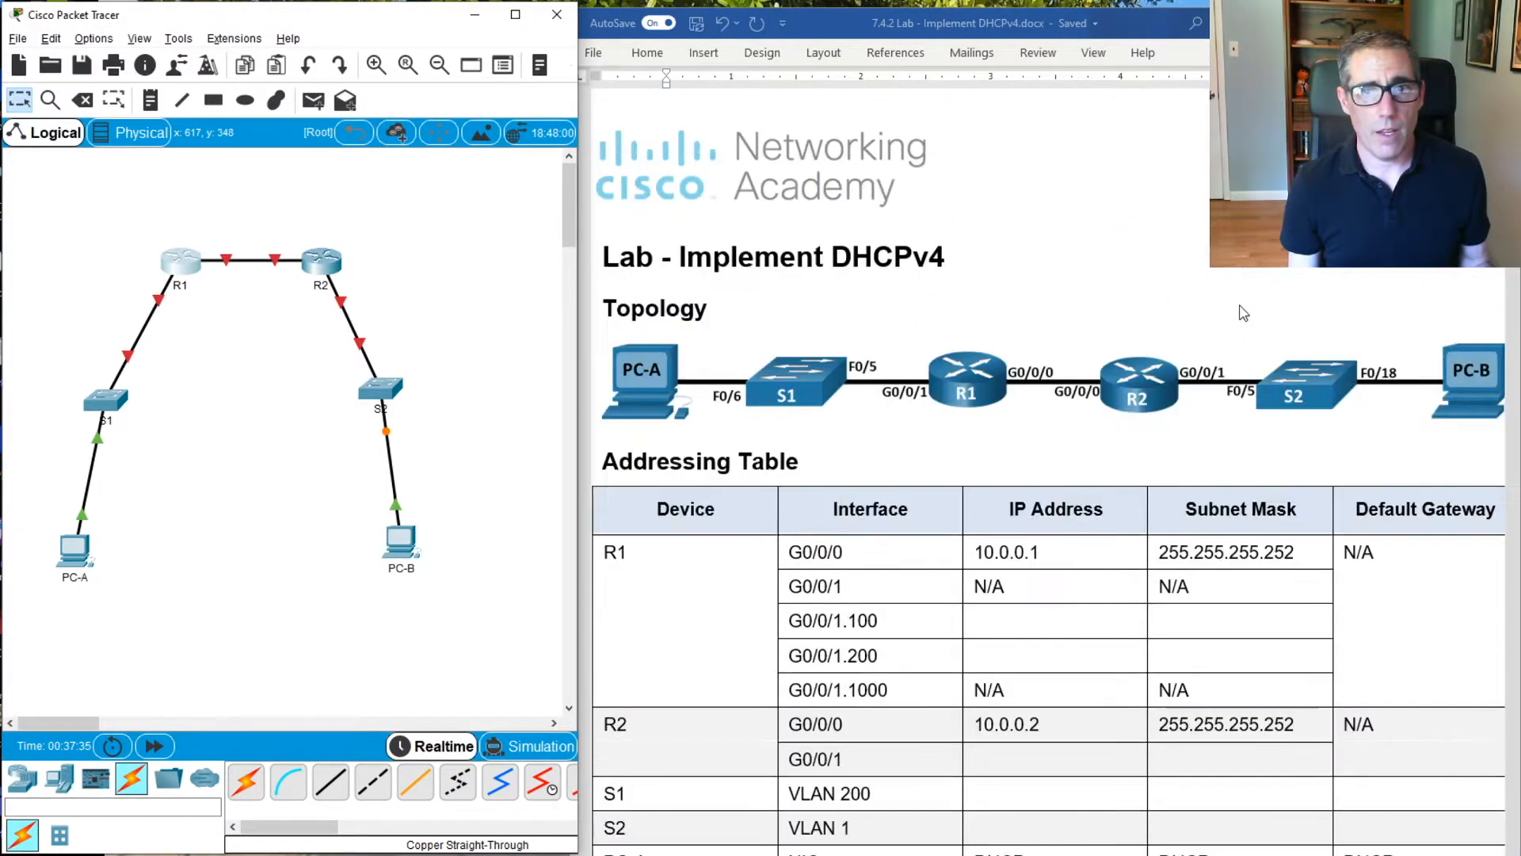
scroll(1242, 311, down, 15)
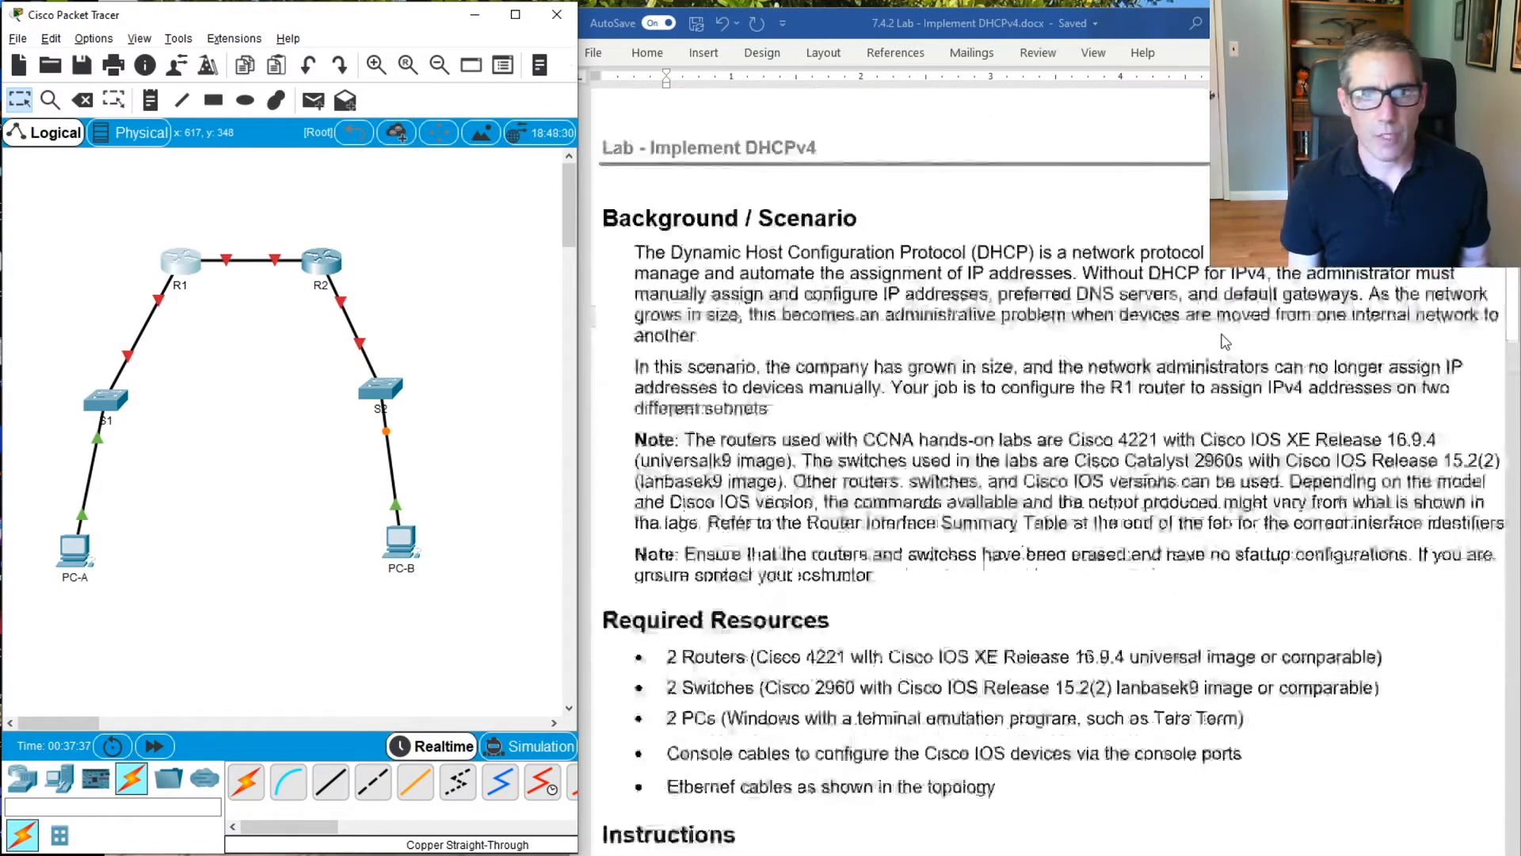
scroll(1208, 327, down, 5)
scroll(1160, 293, down, 6)
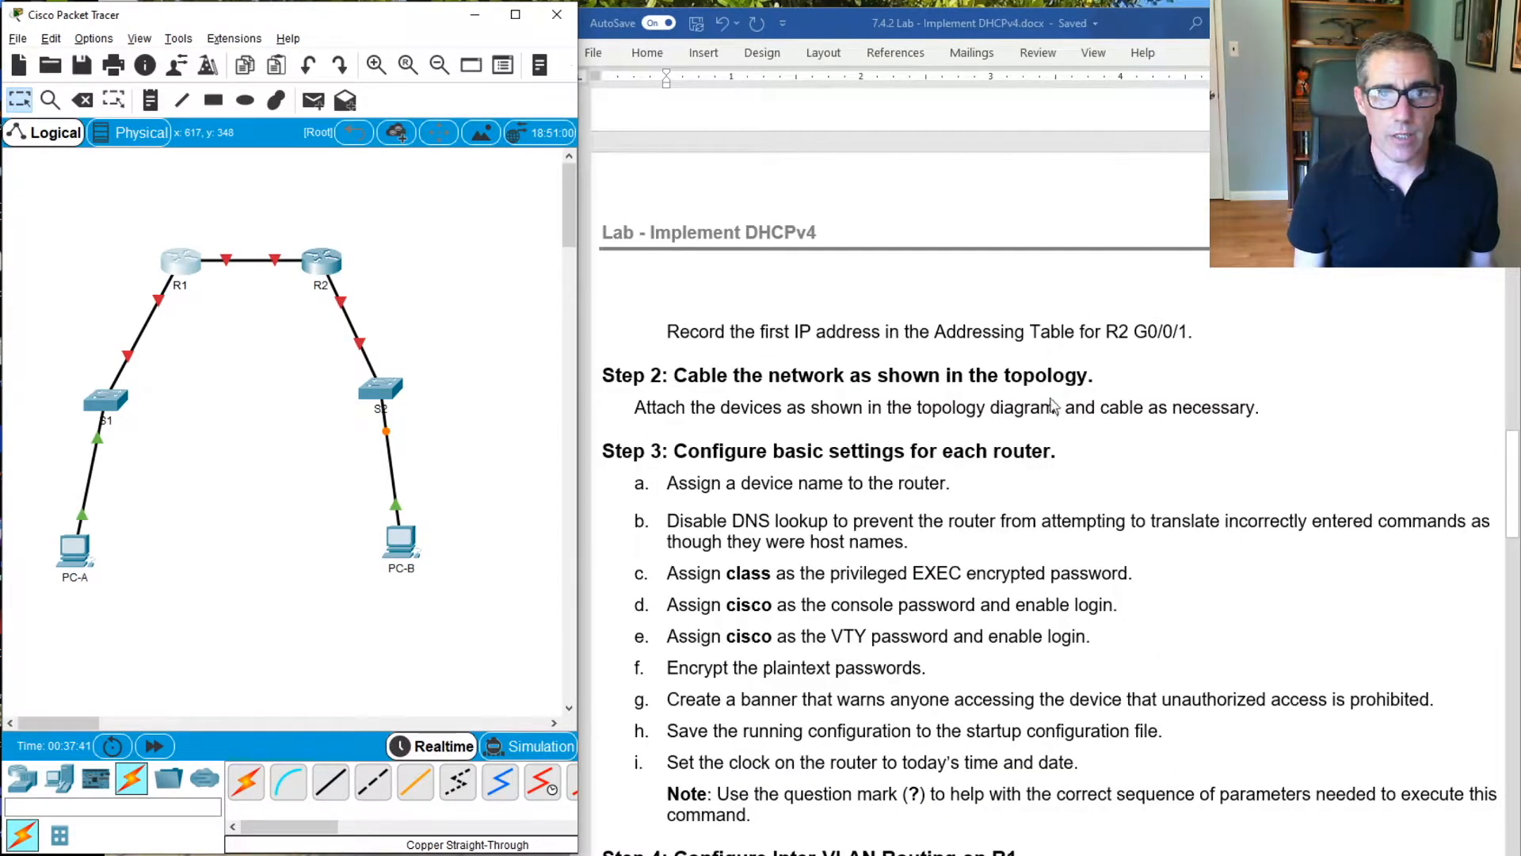
scroll(796, 346, down, 2)
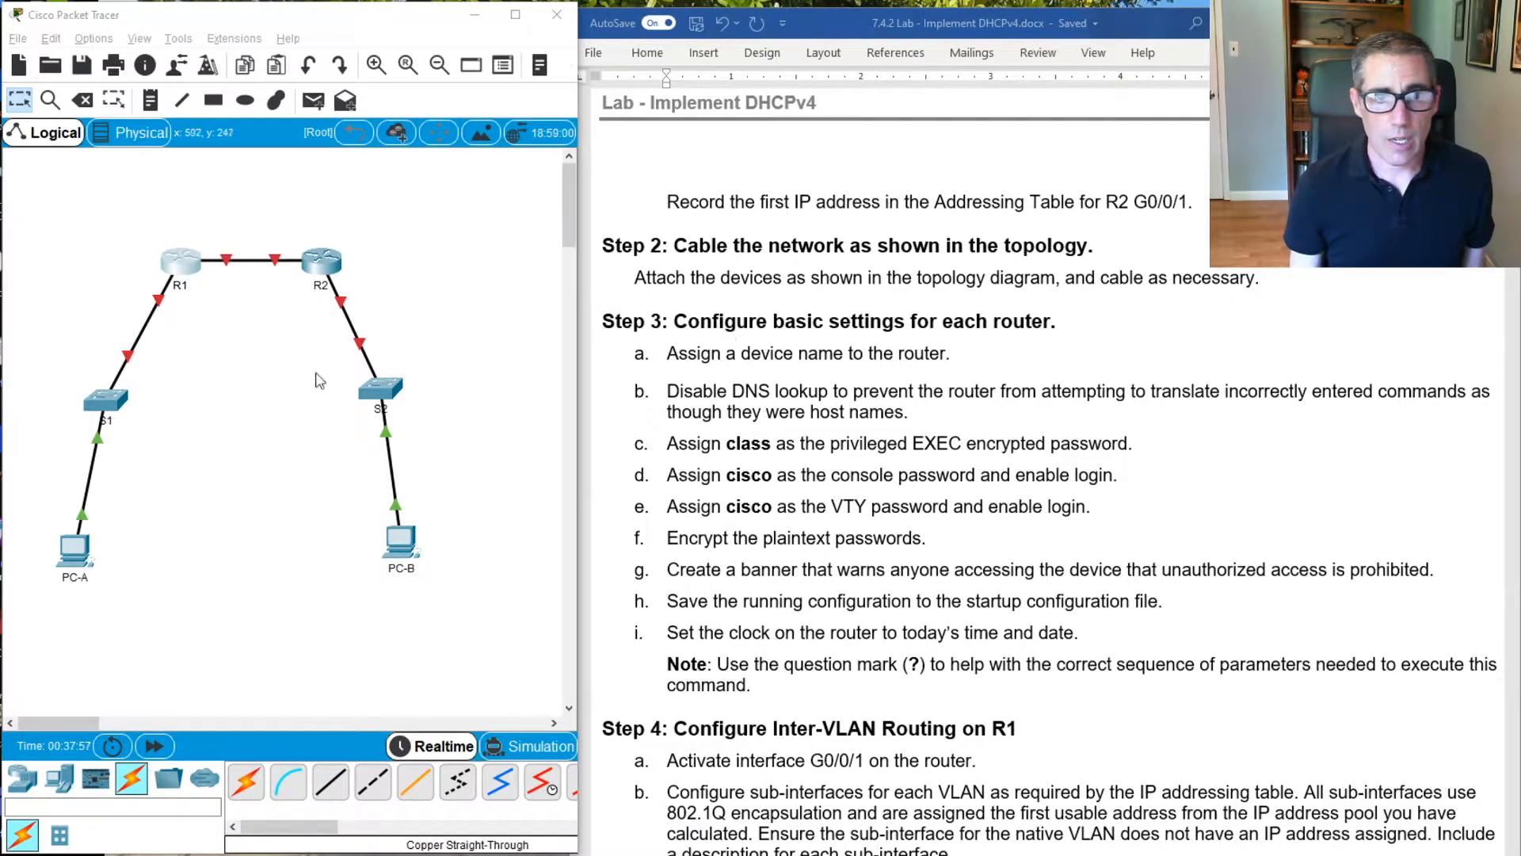
Open R1's command-line interface beside the instructions and enter global configuration mode with en and conf t
click(177, 273)
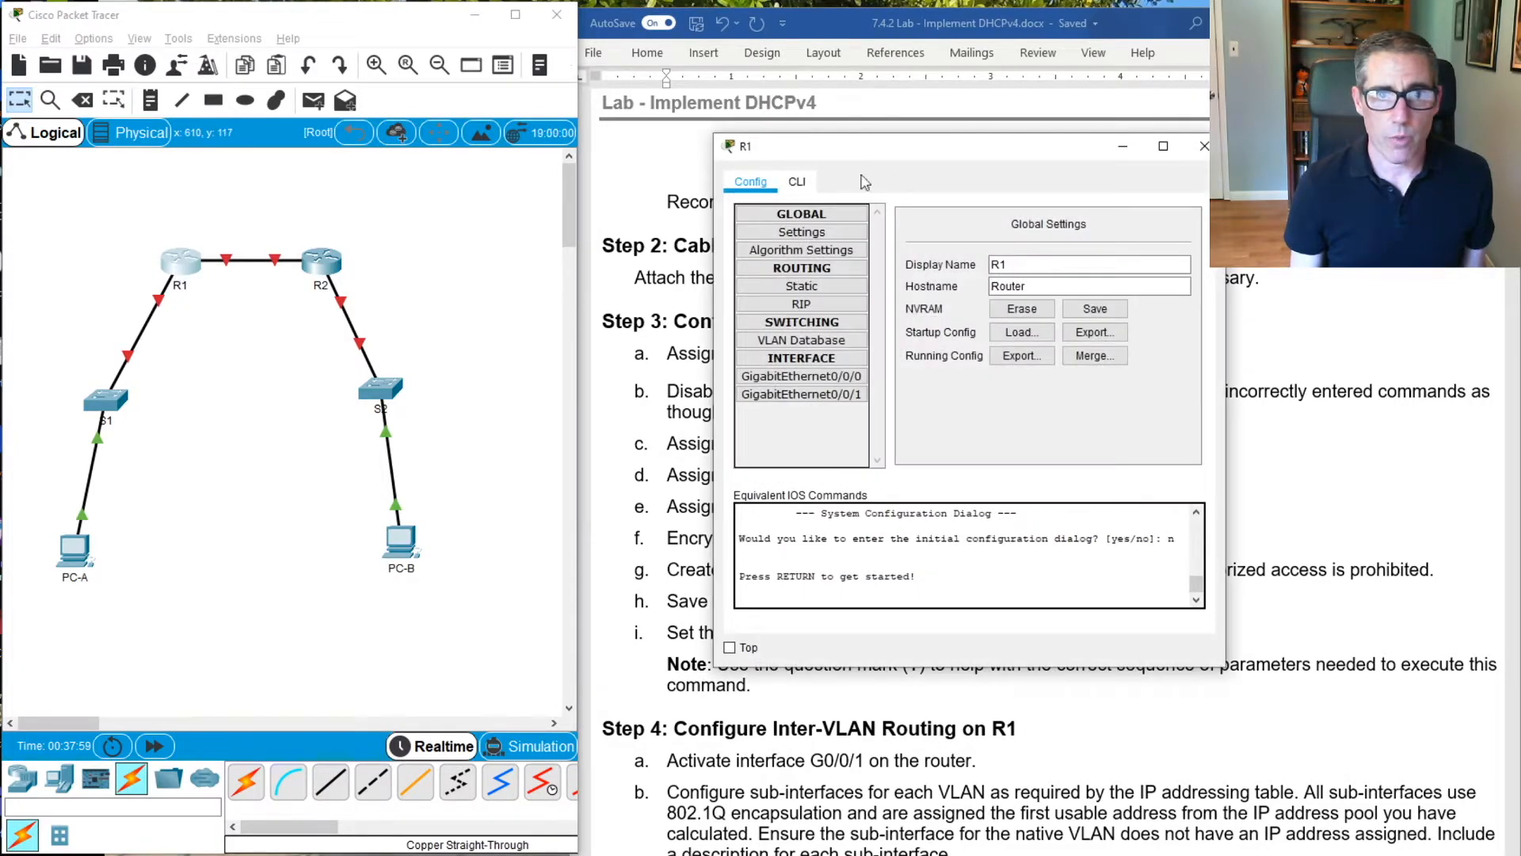
click(797, 182)
drag(947, 162, 343, 200)
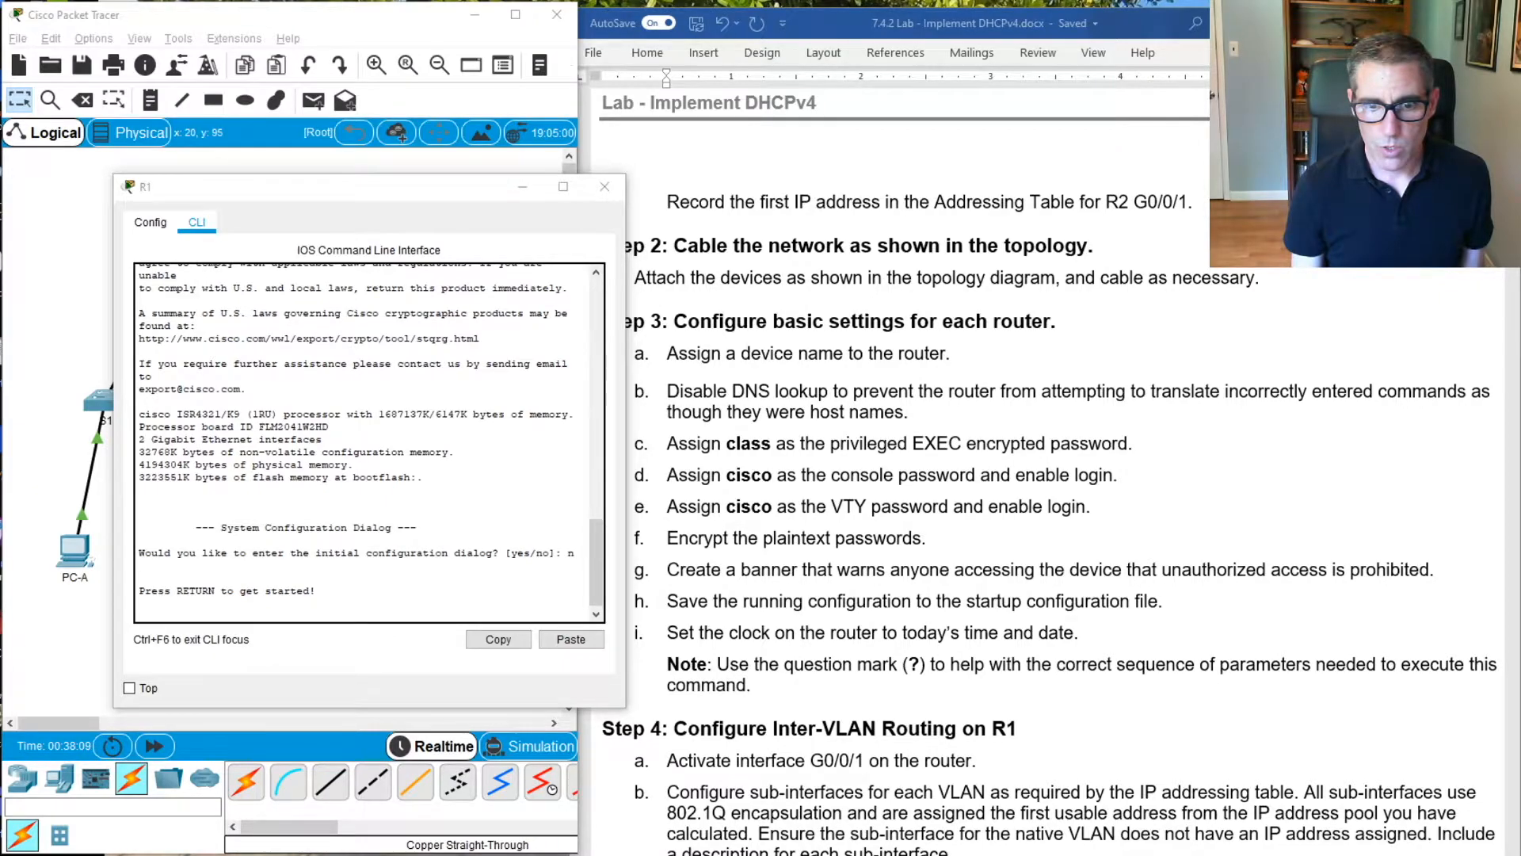
click(411, 568)
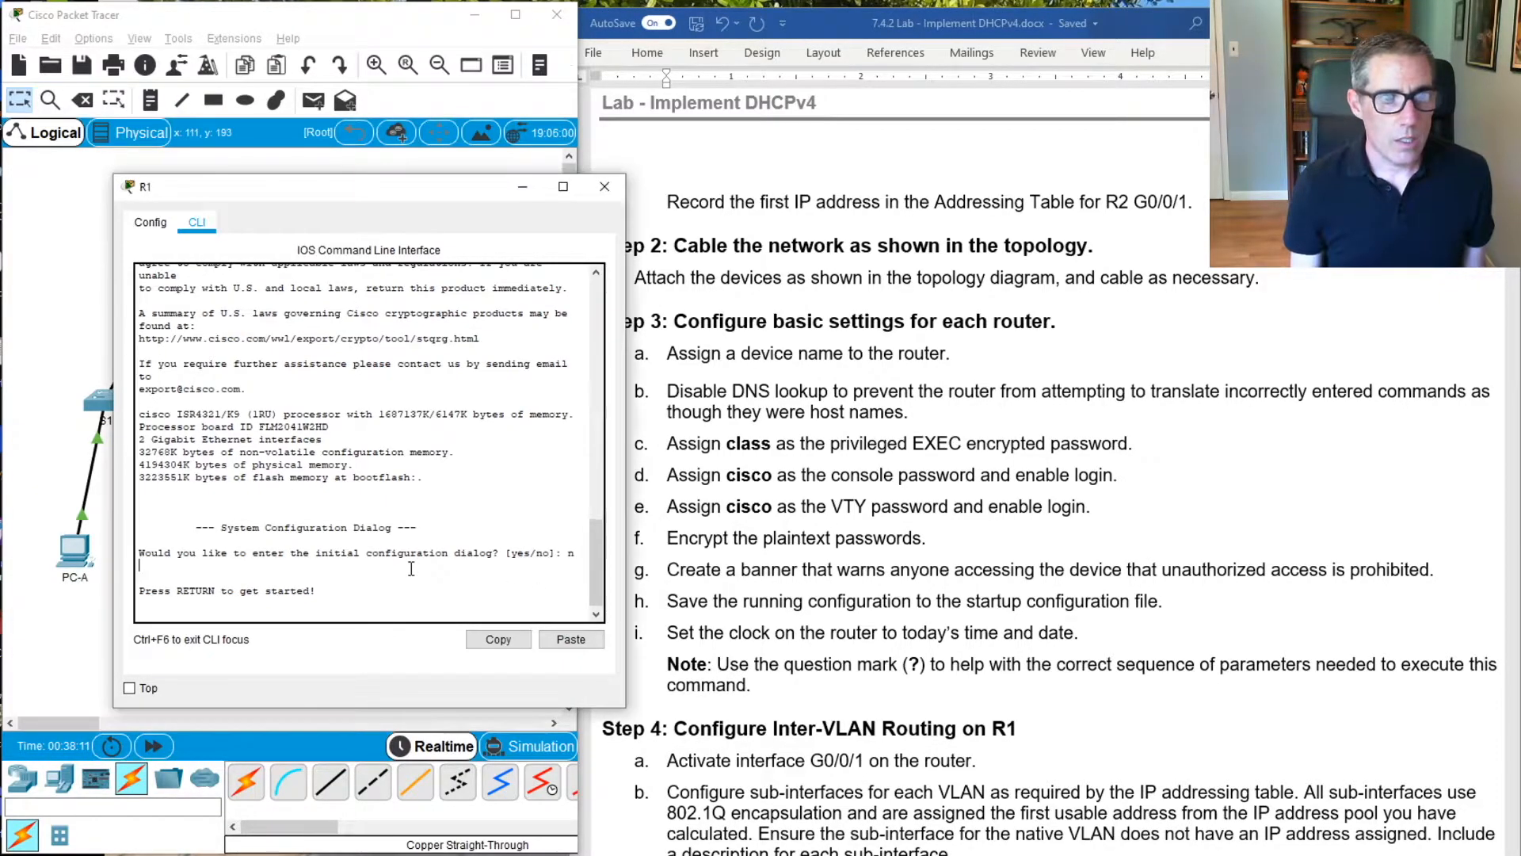
key(Return)
text(en)
key(Return)
text(conf t)
key(Return)
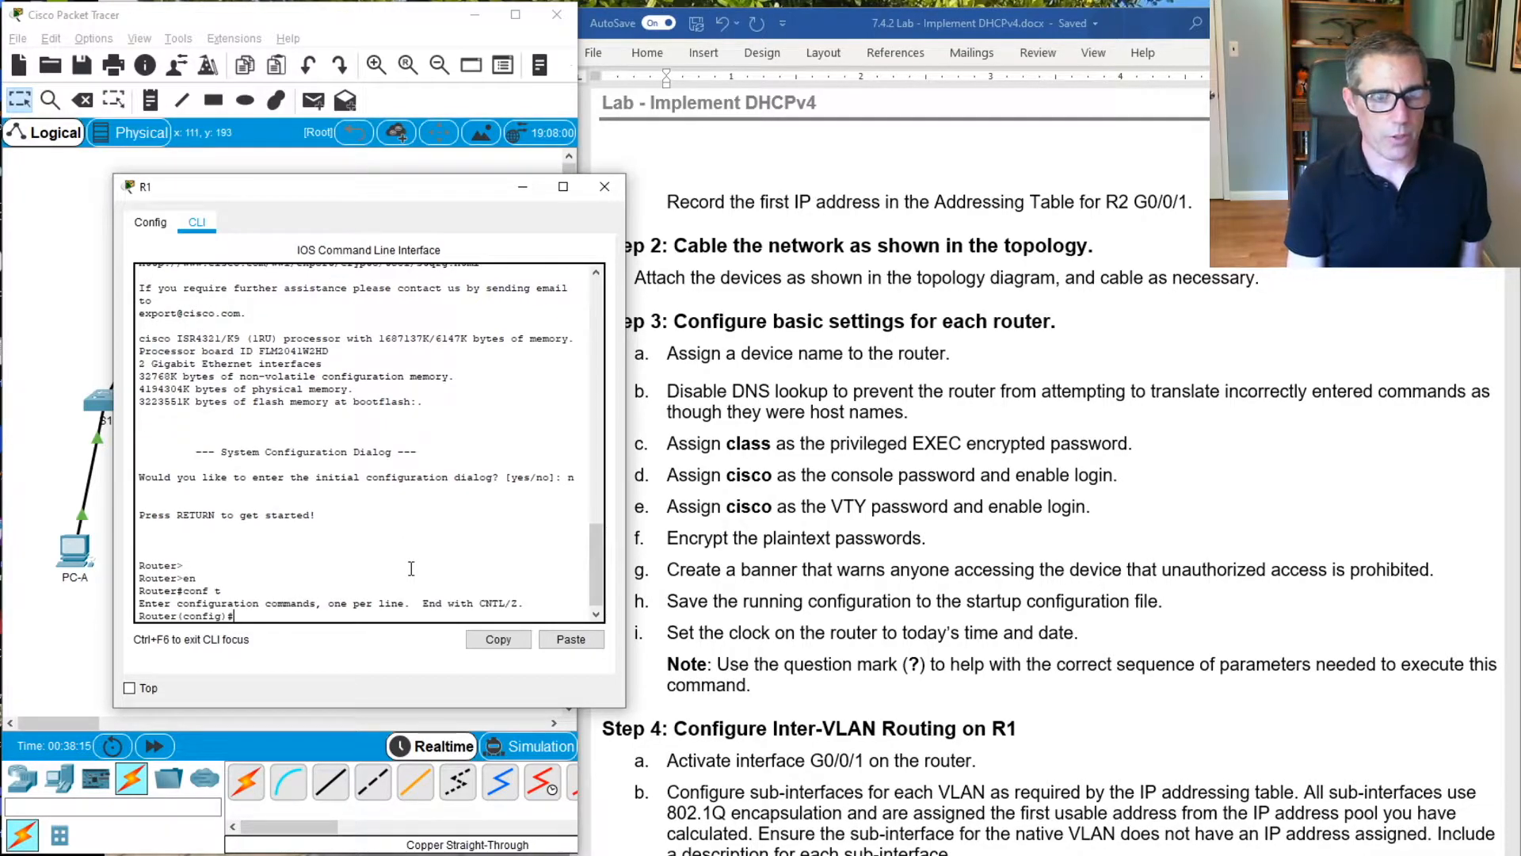
Set the router's hostname to R1
text(host)
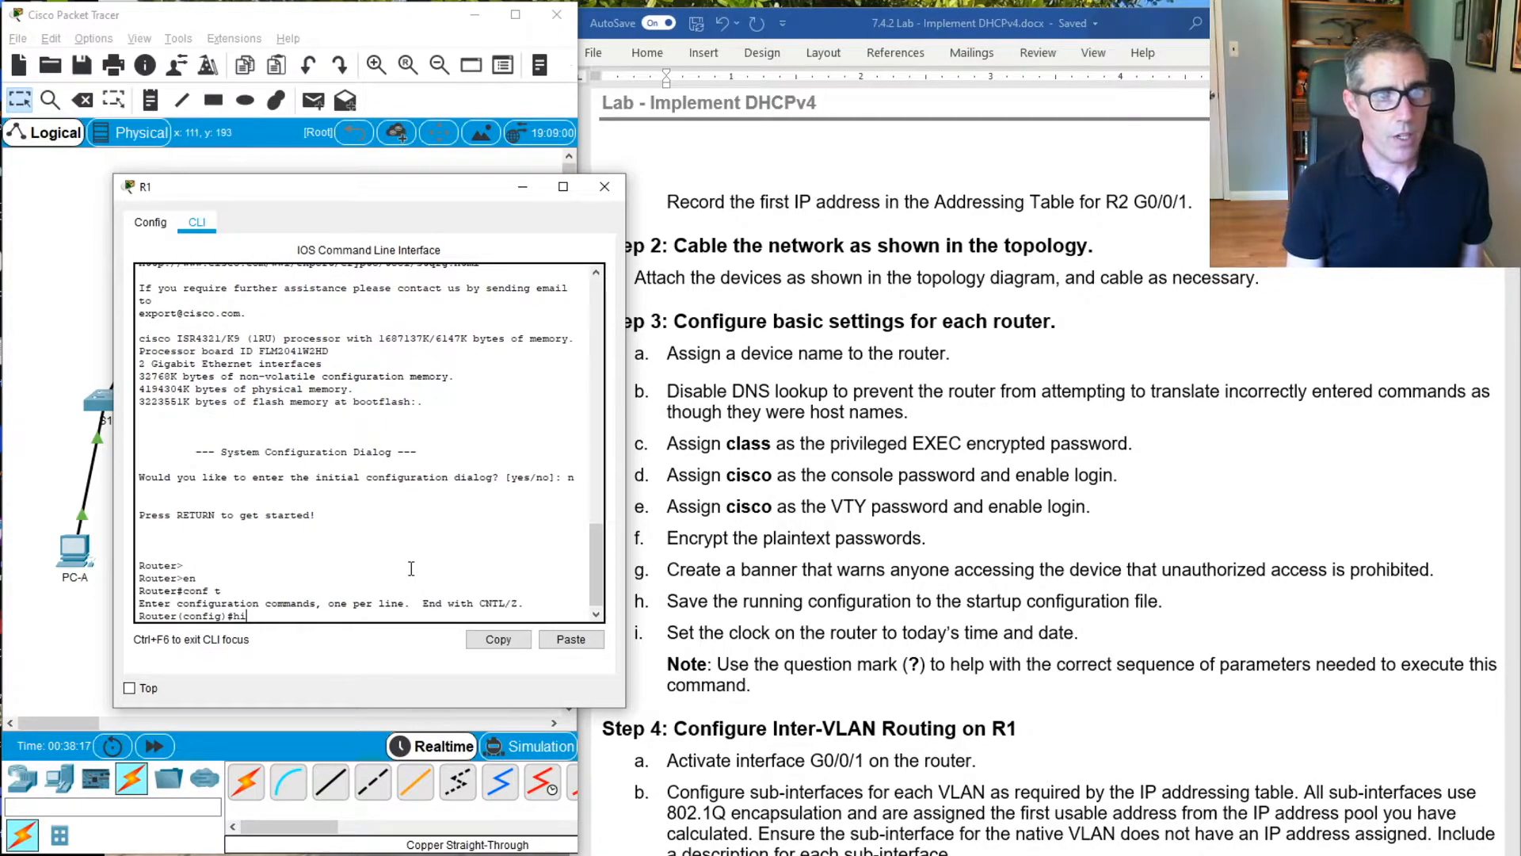
key(Tab)
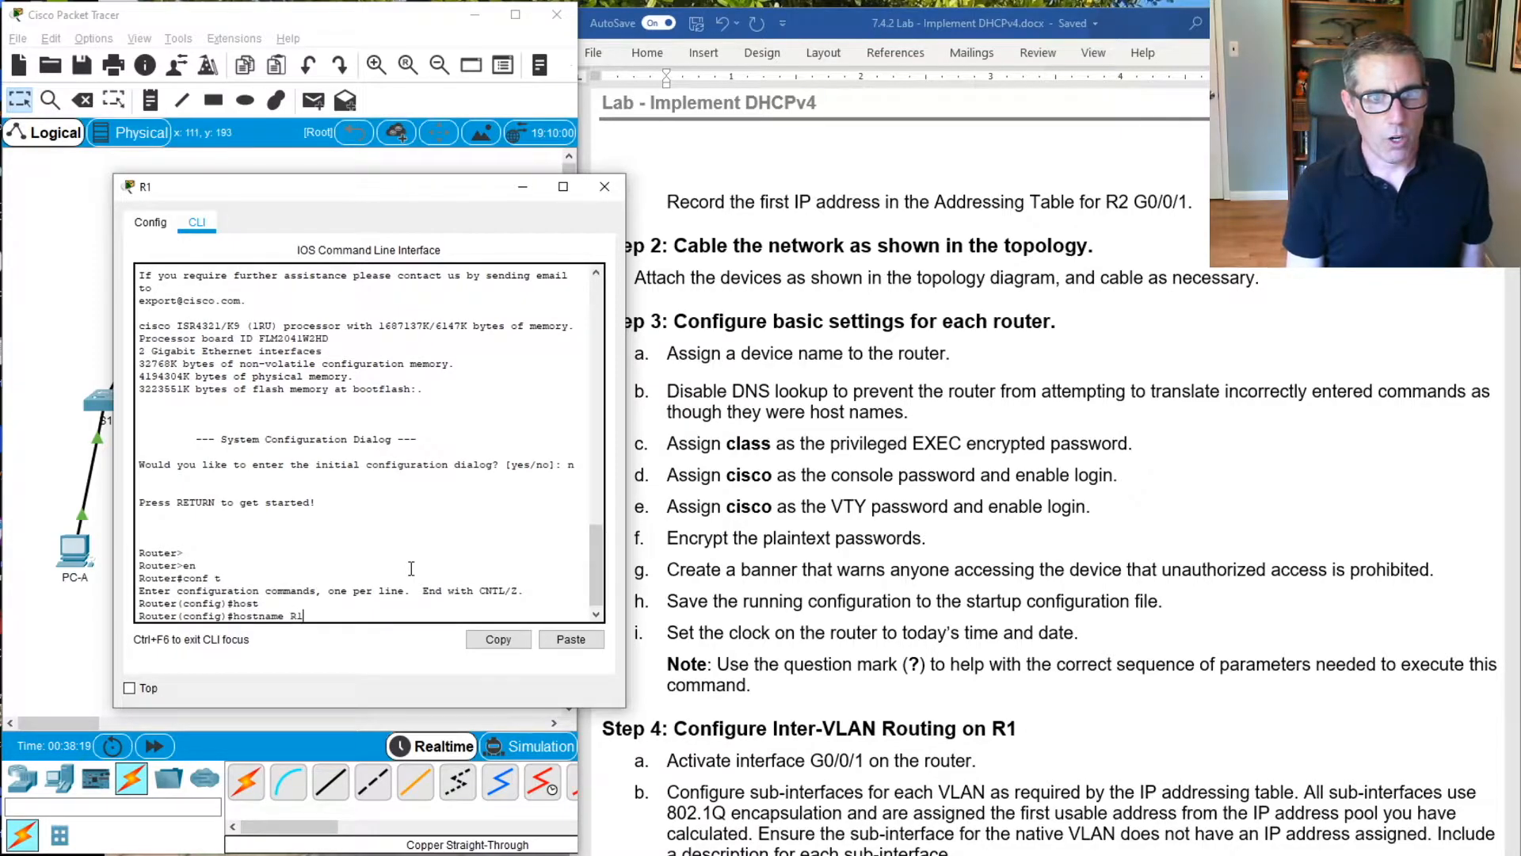
text(R1)
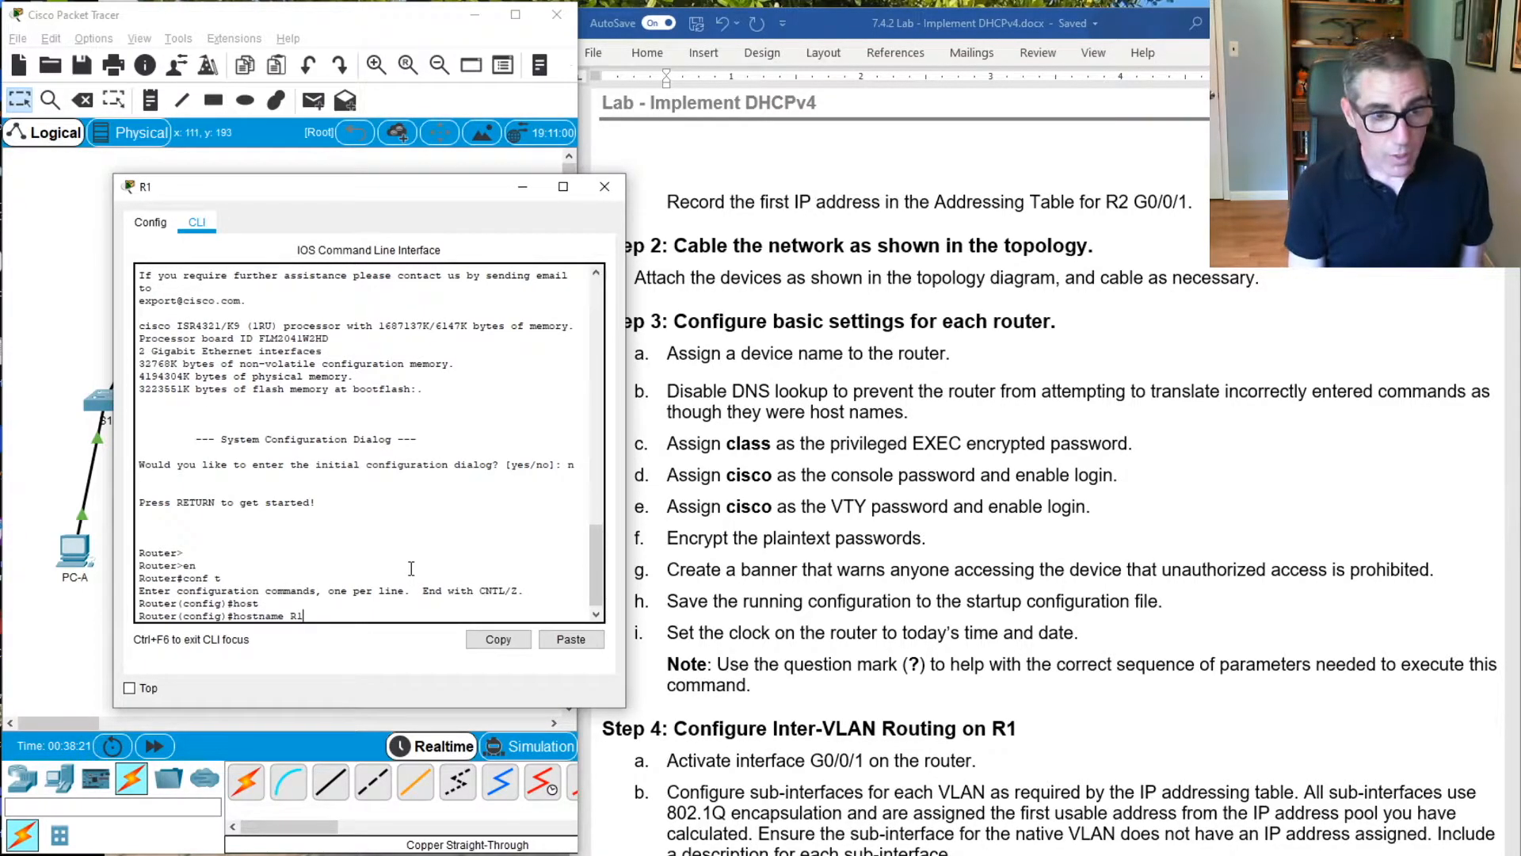
key(Return)
Disable DNS lookup on R1 with the no ip domain-lookup command
text(no ip d)
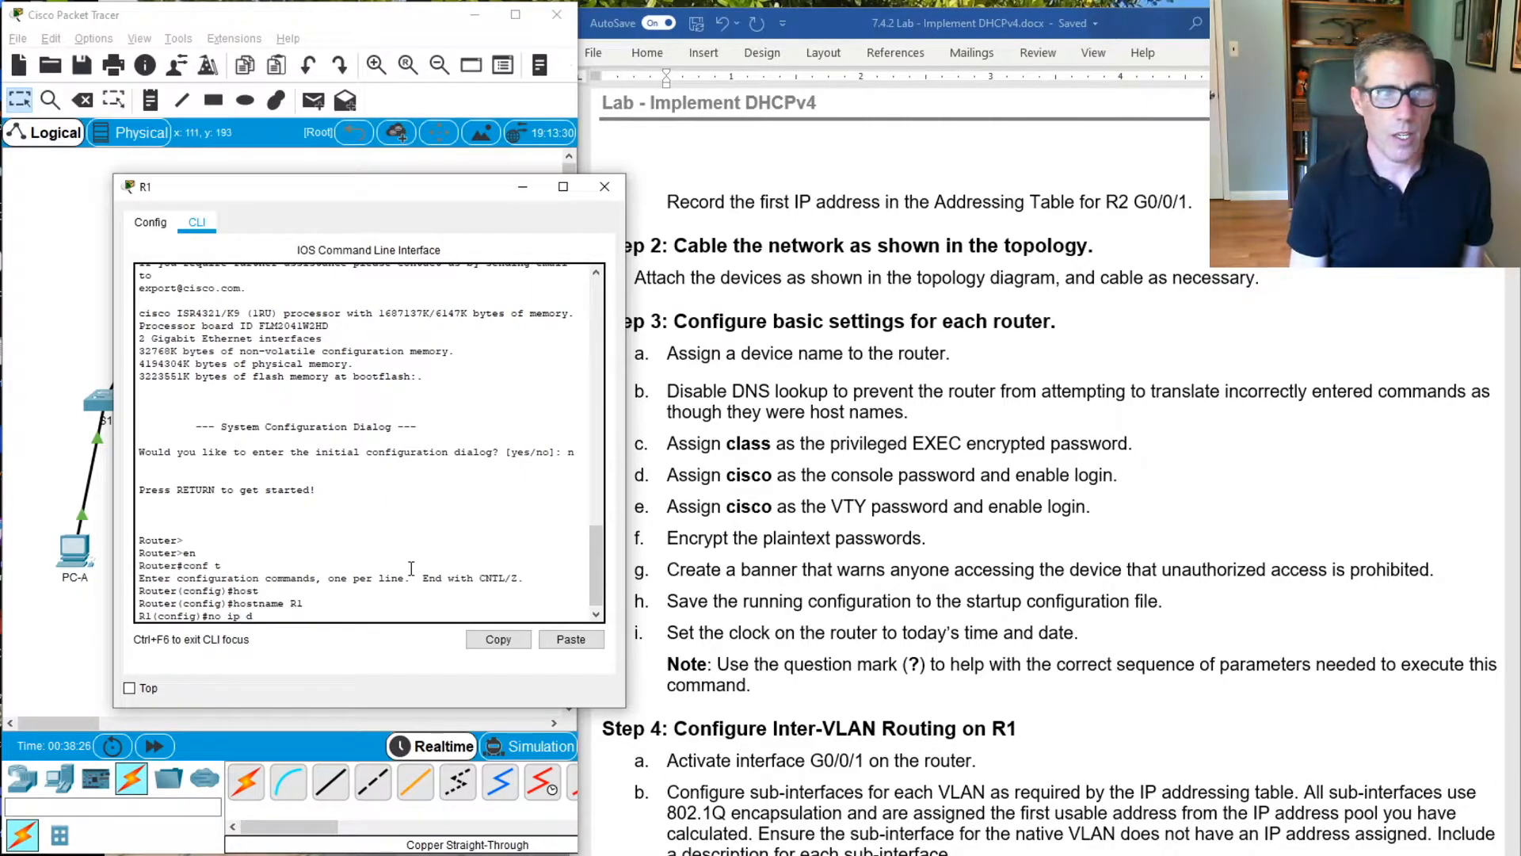
key(BackSpace)
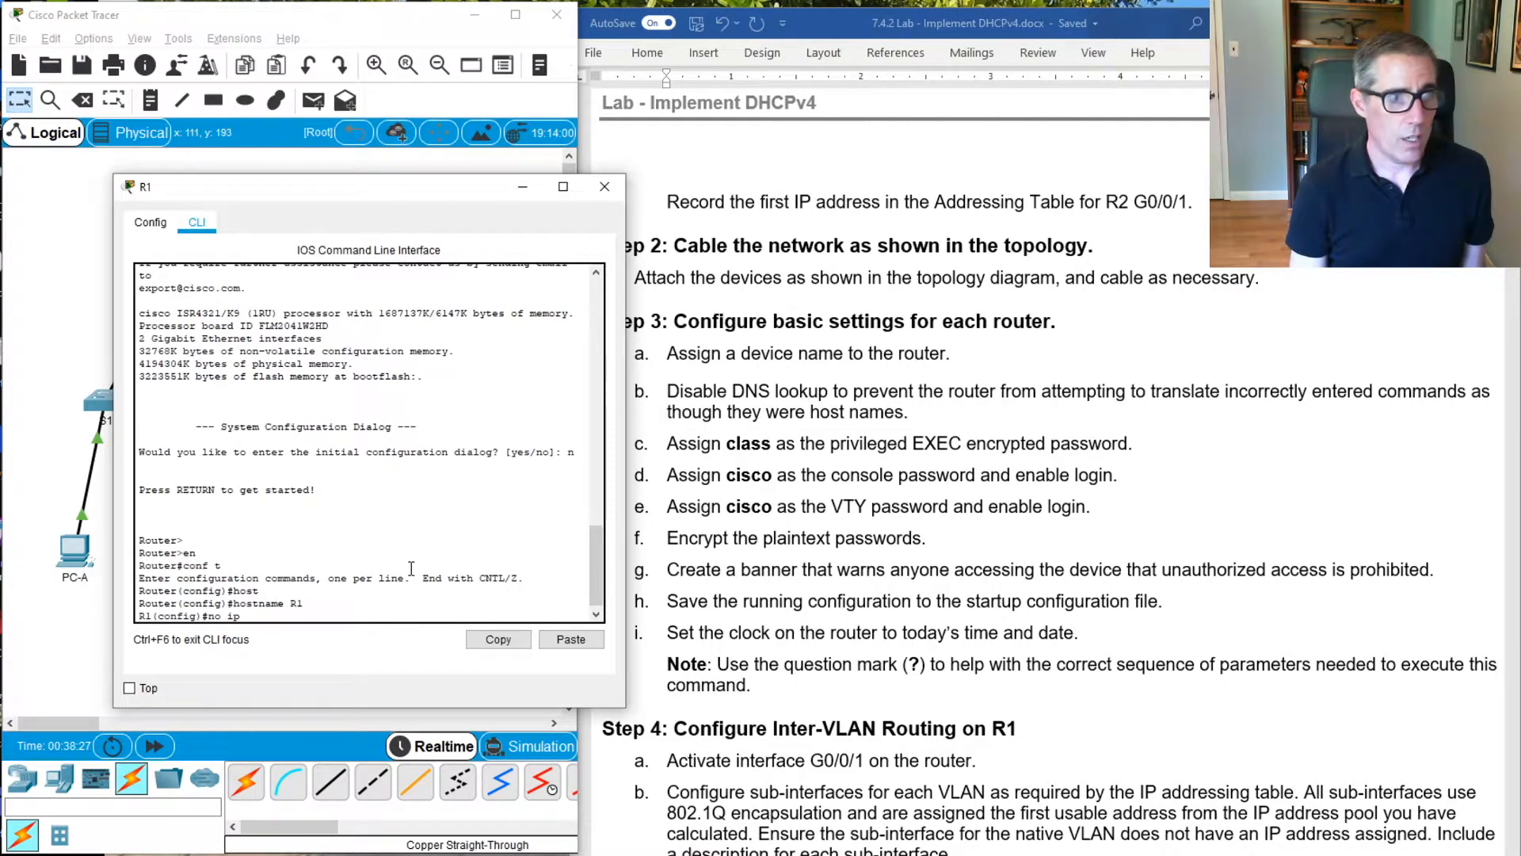
text(doma)
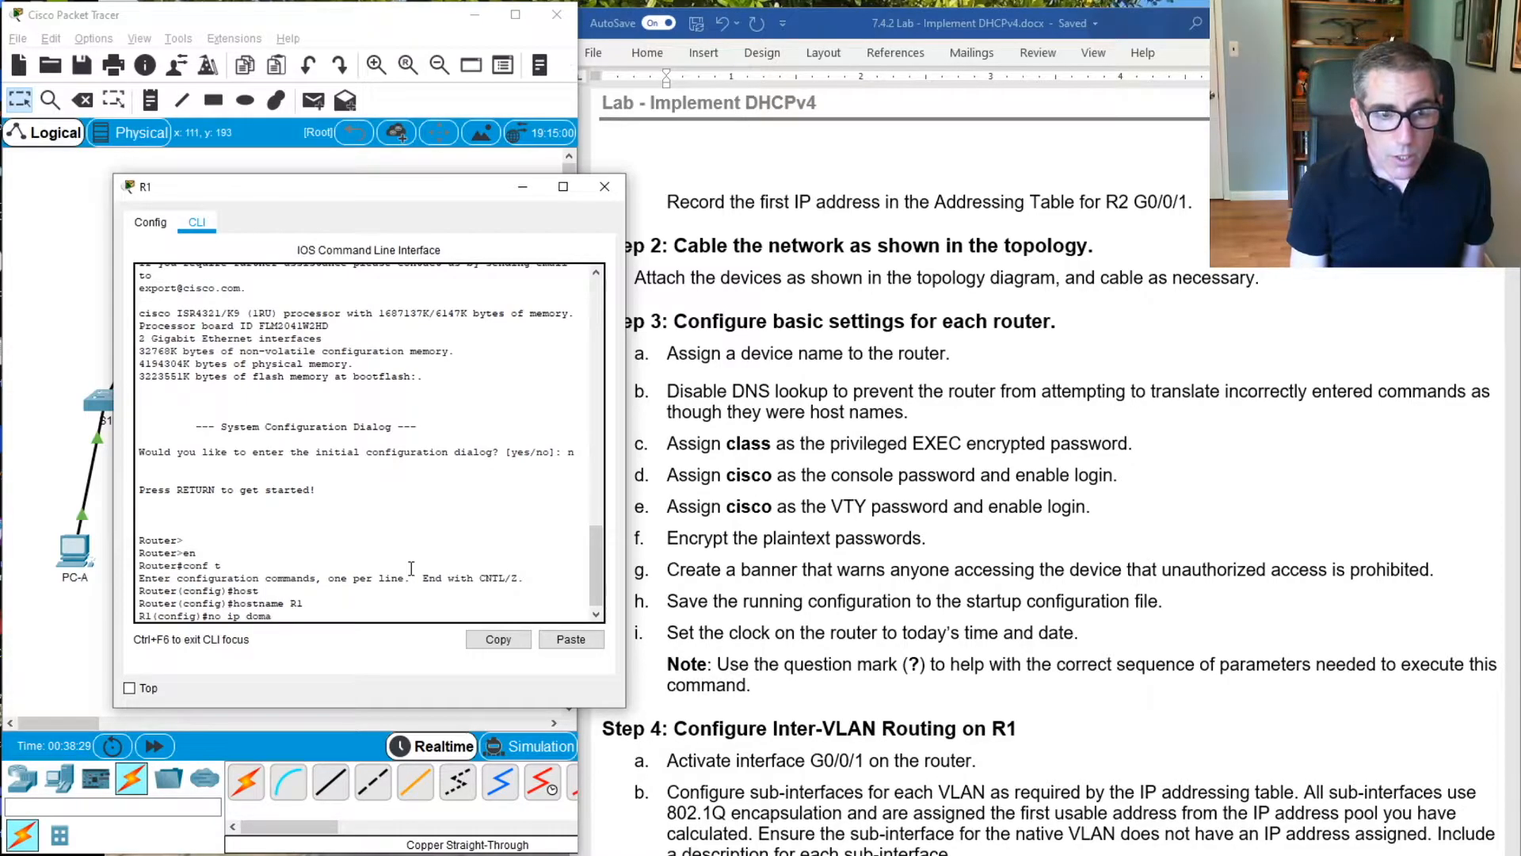
key(Tab)
text(in0-)
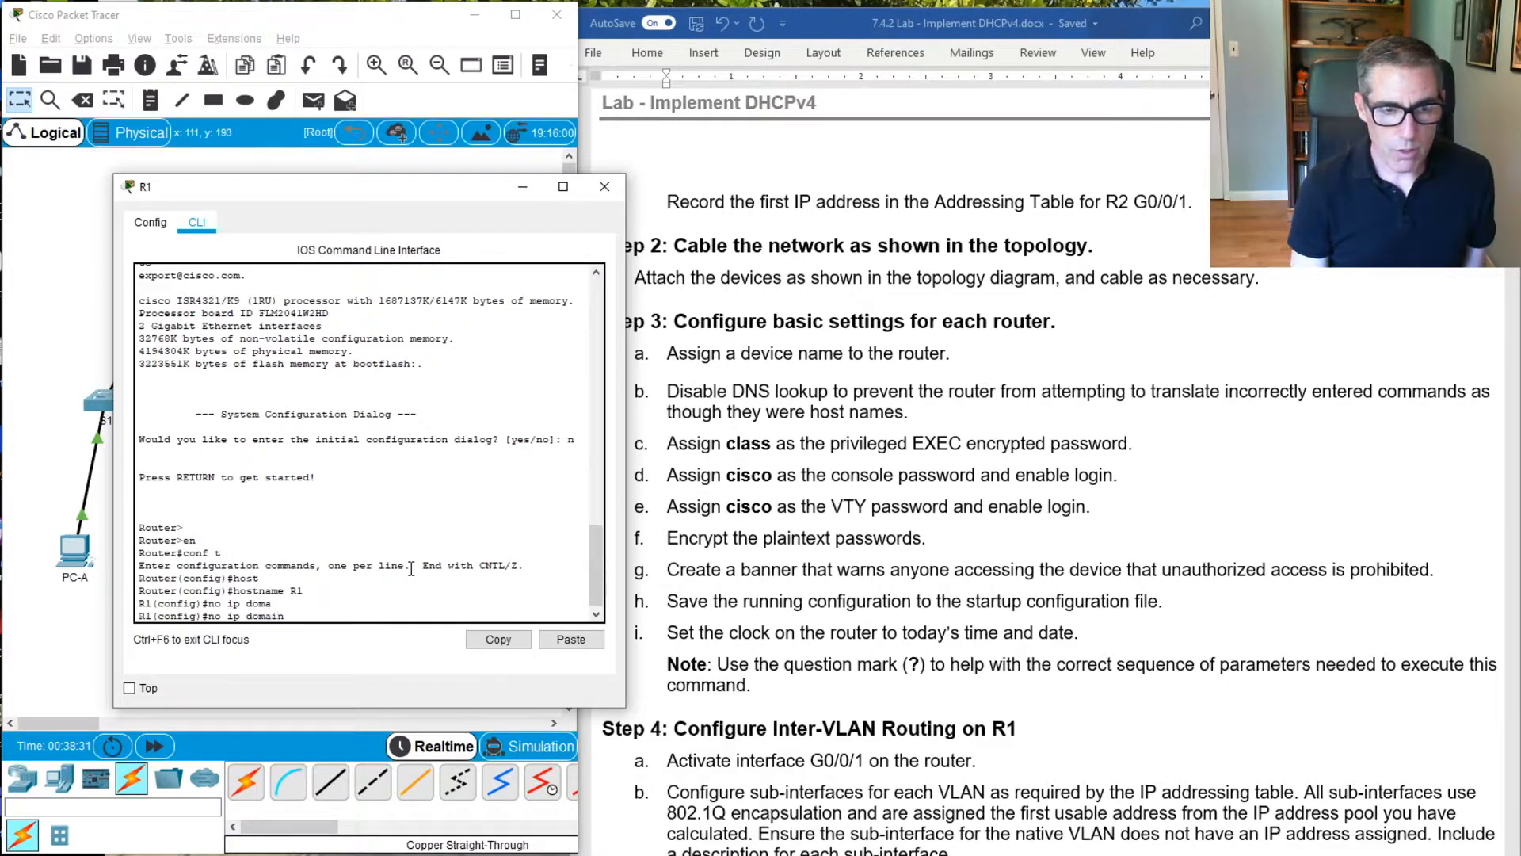
key(Tab)
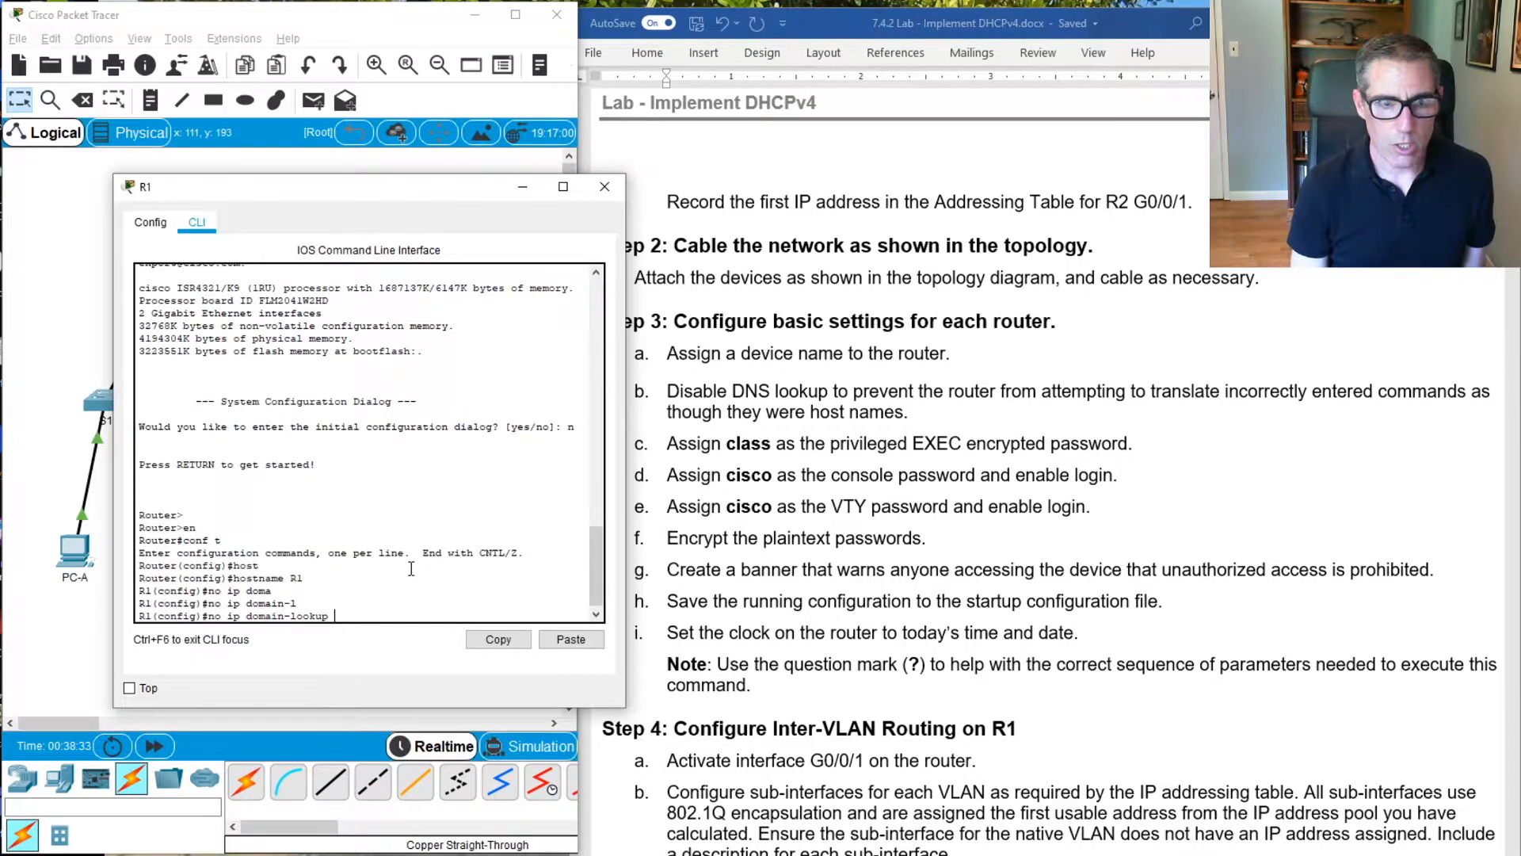
key(Return)
Assign the privileged EXEC encrypted password specified in the lab to R1 with enable secret
text(enable)
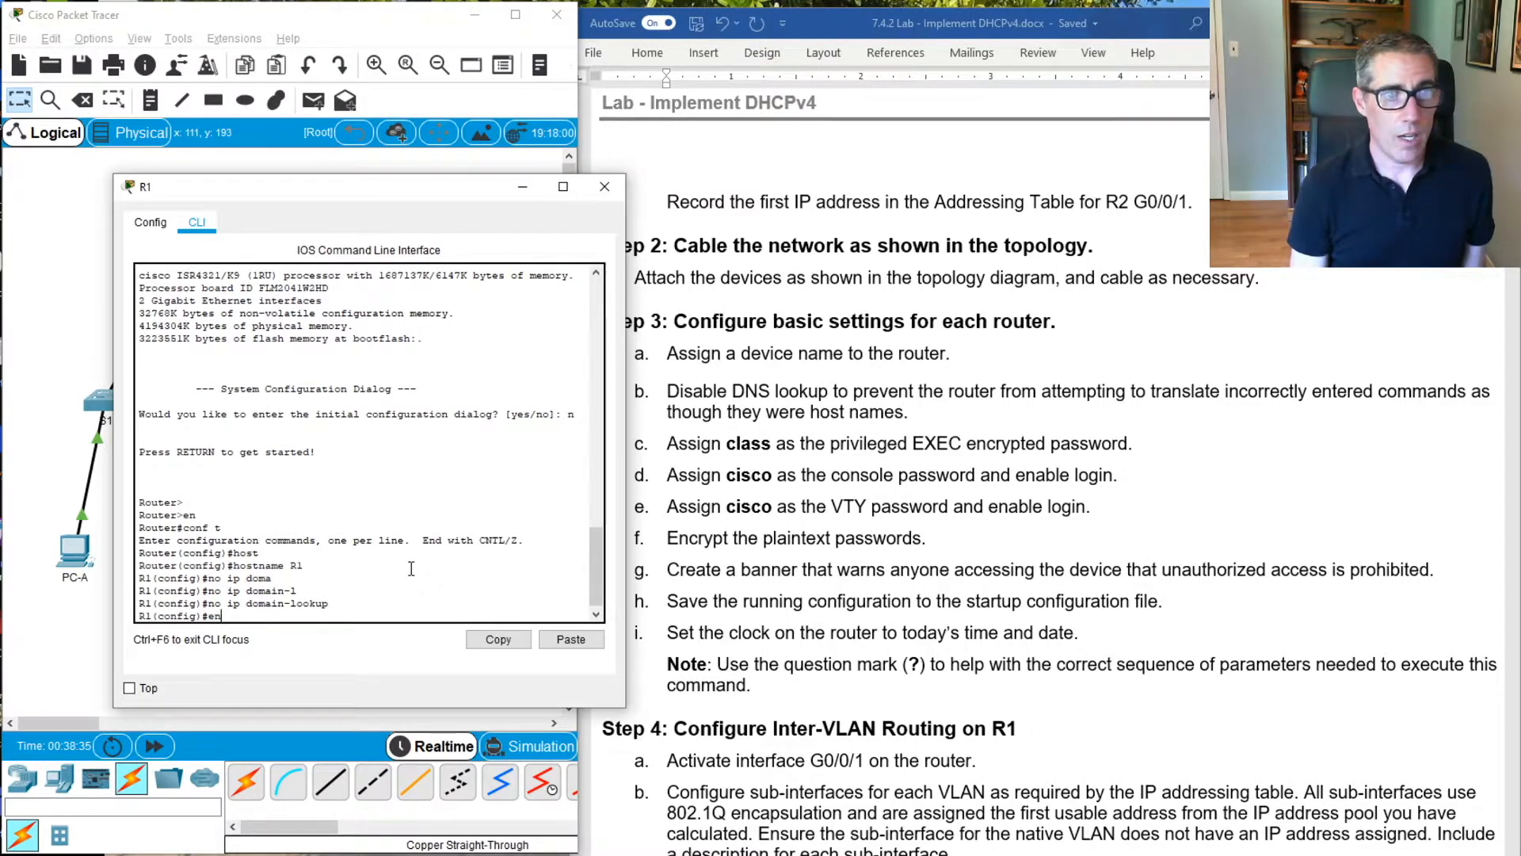
key(Tab)
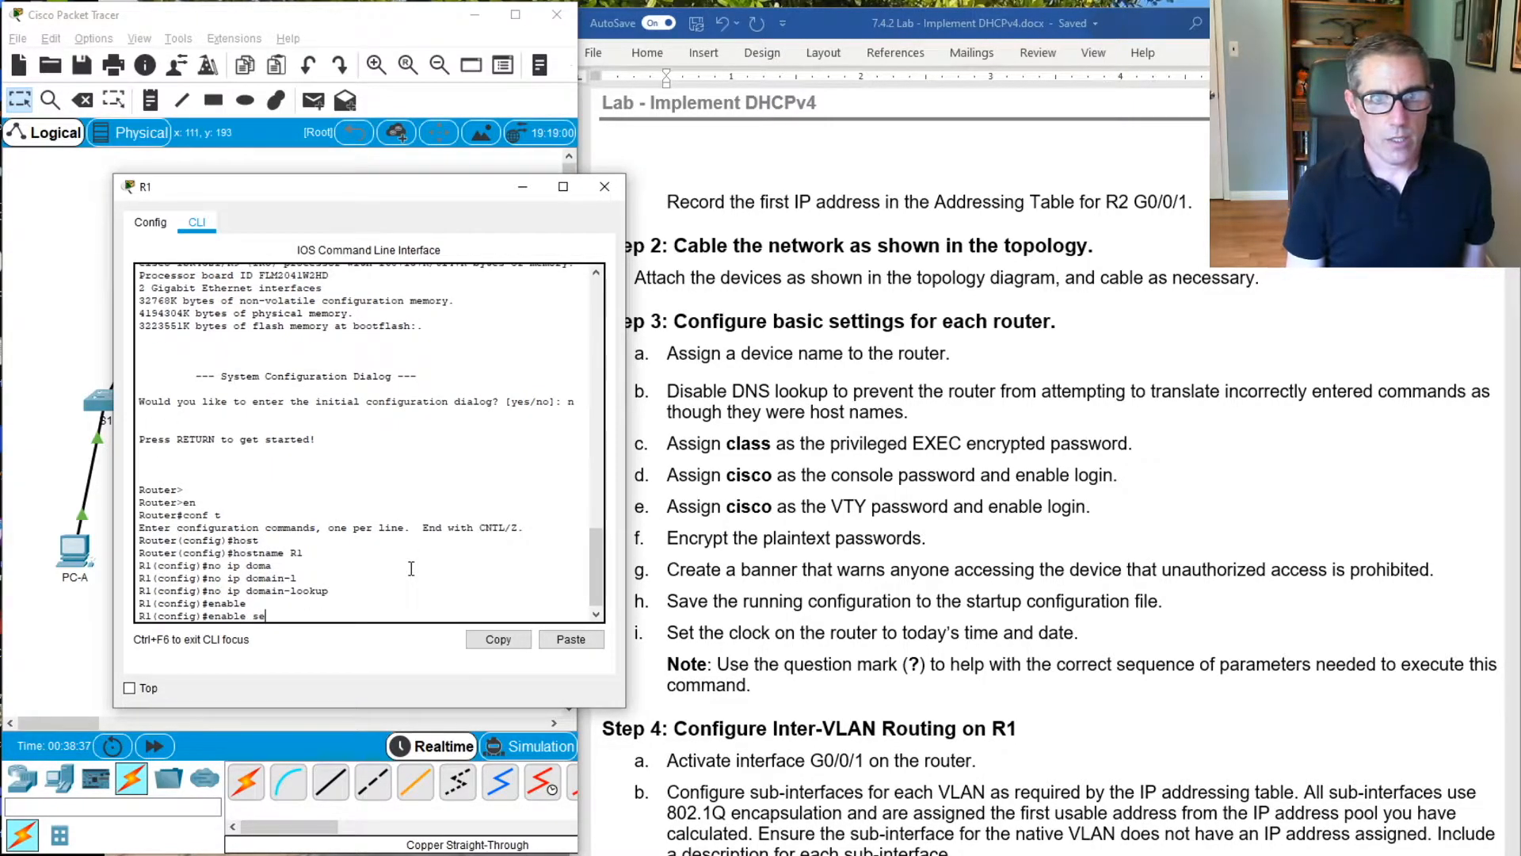
text(se)
key(Tab)
text(clas)
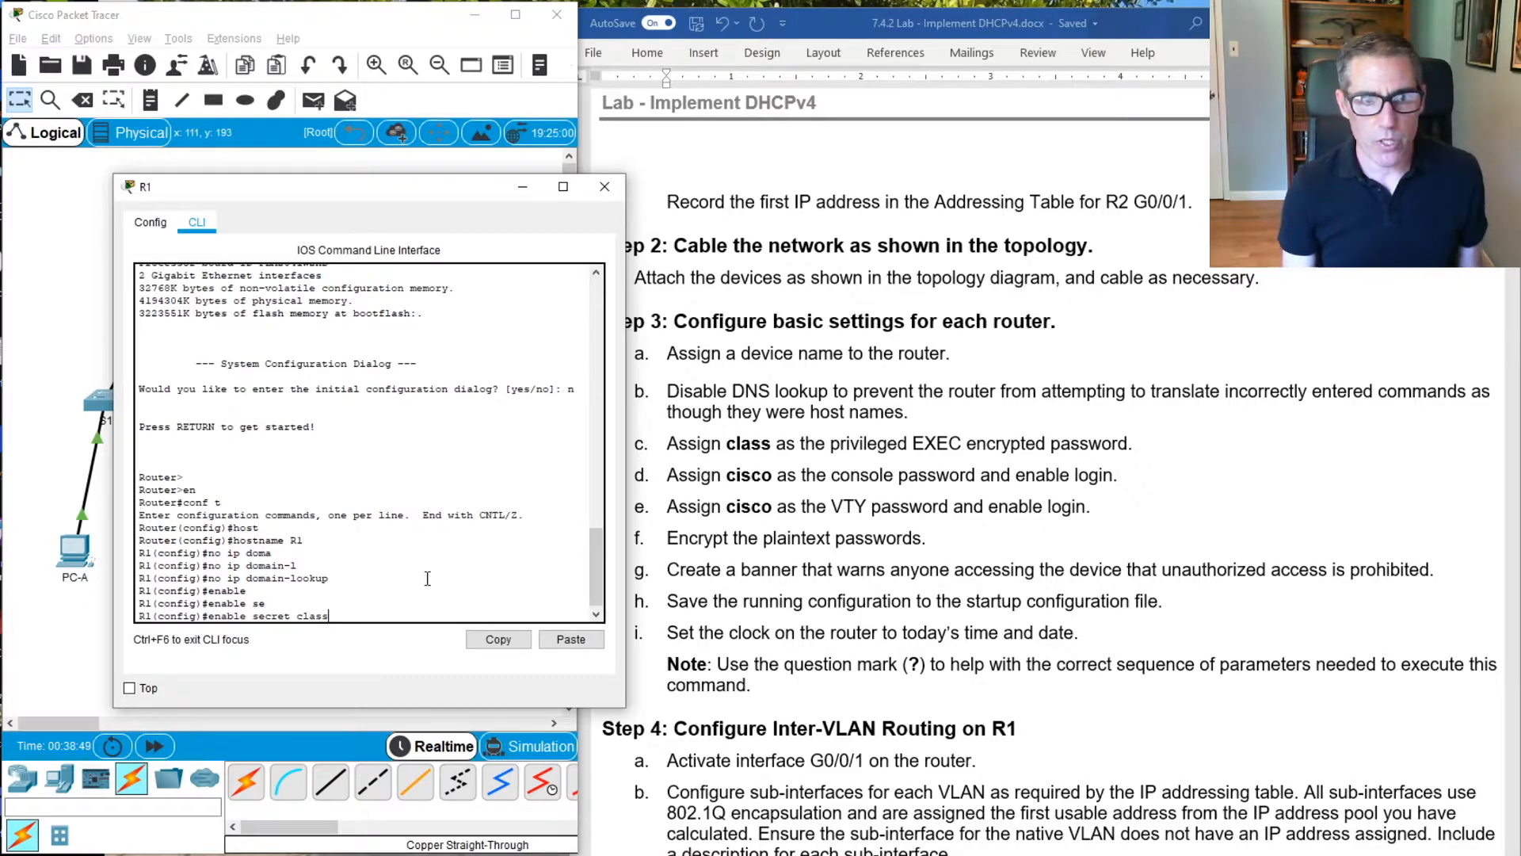
key(Return)
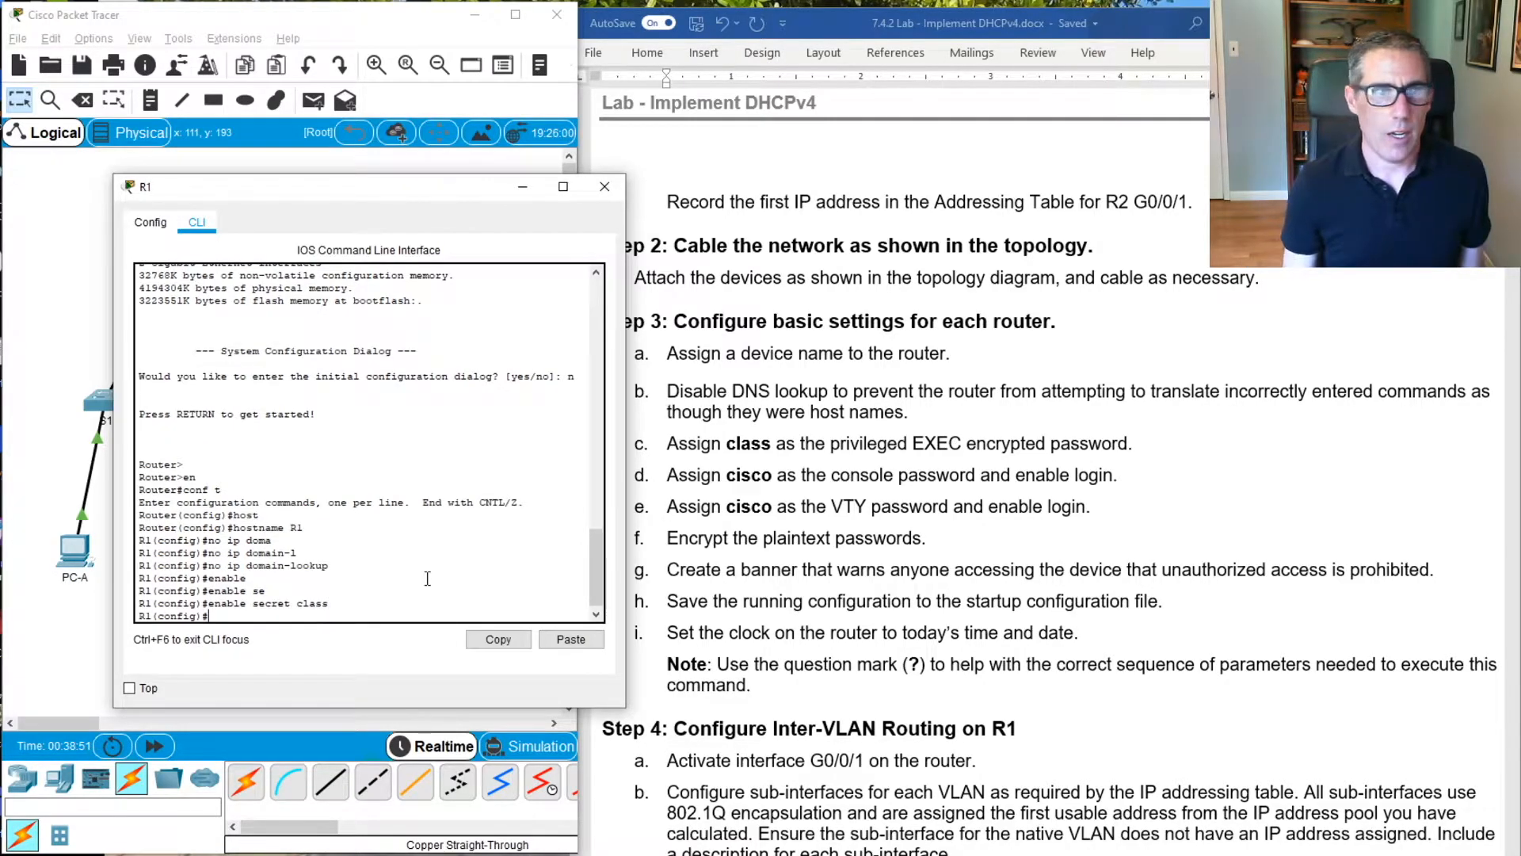
Enter line configuration mode for R1's console line 0
text(lin)
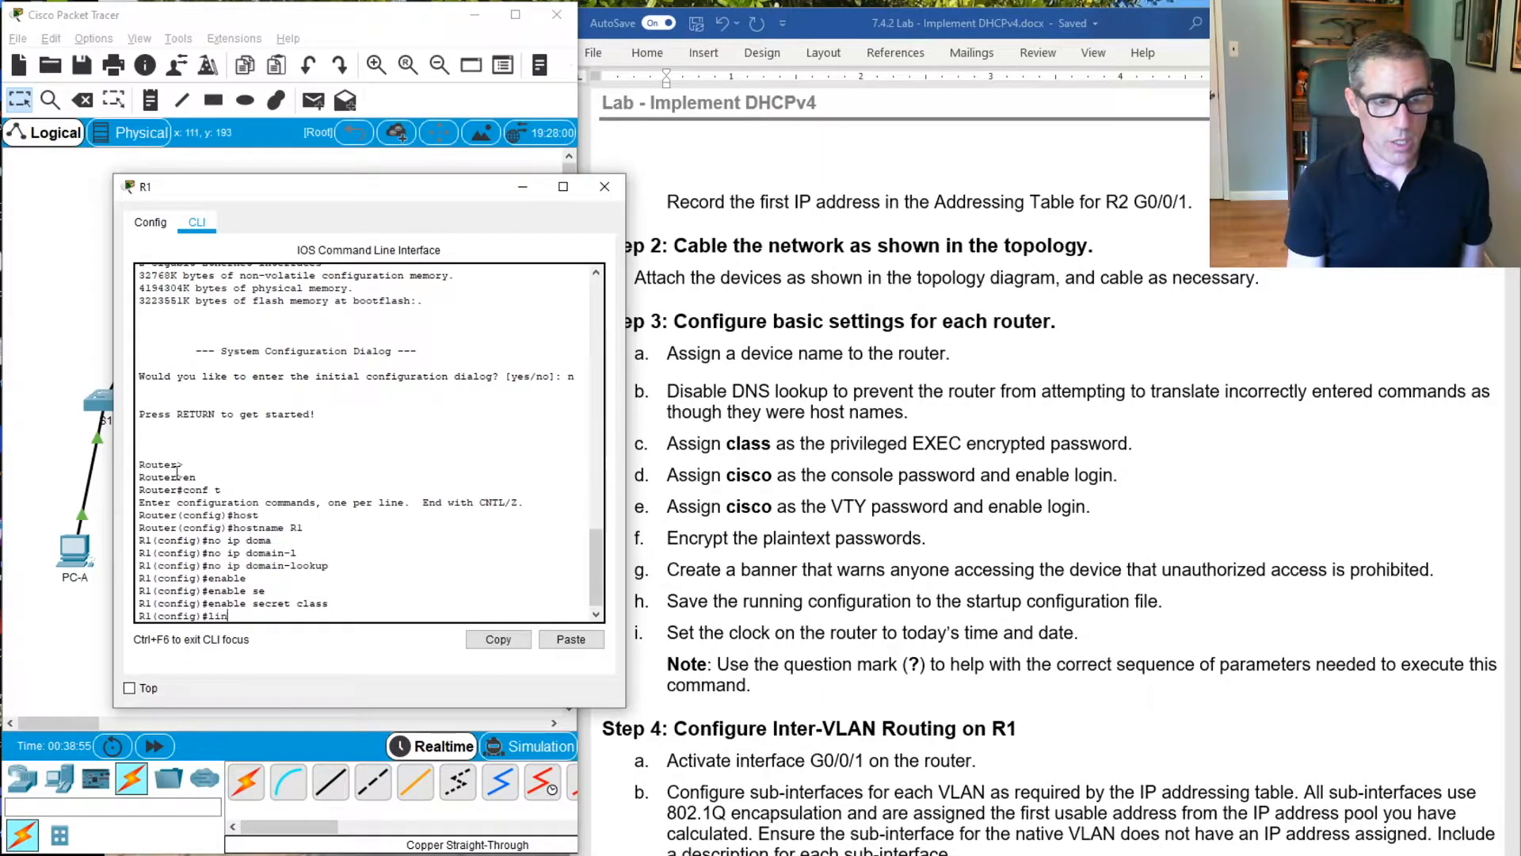
text(e con)
key(Tab)
text(0)
key(Tab)
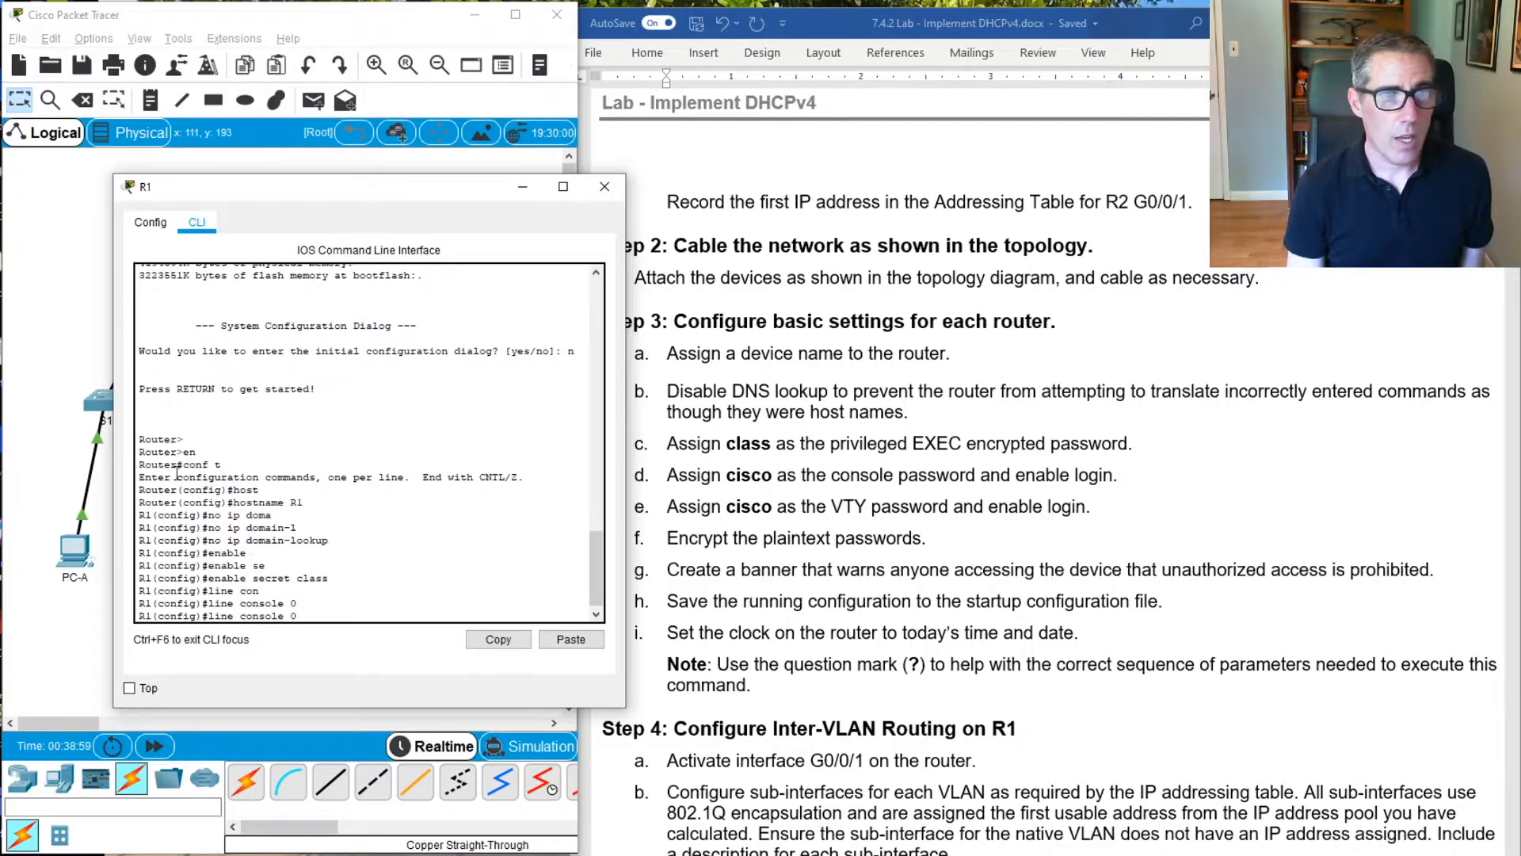
text(p)
key(Return)
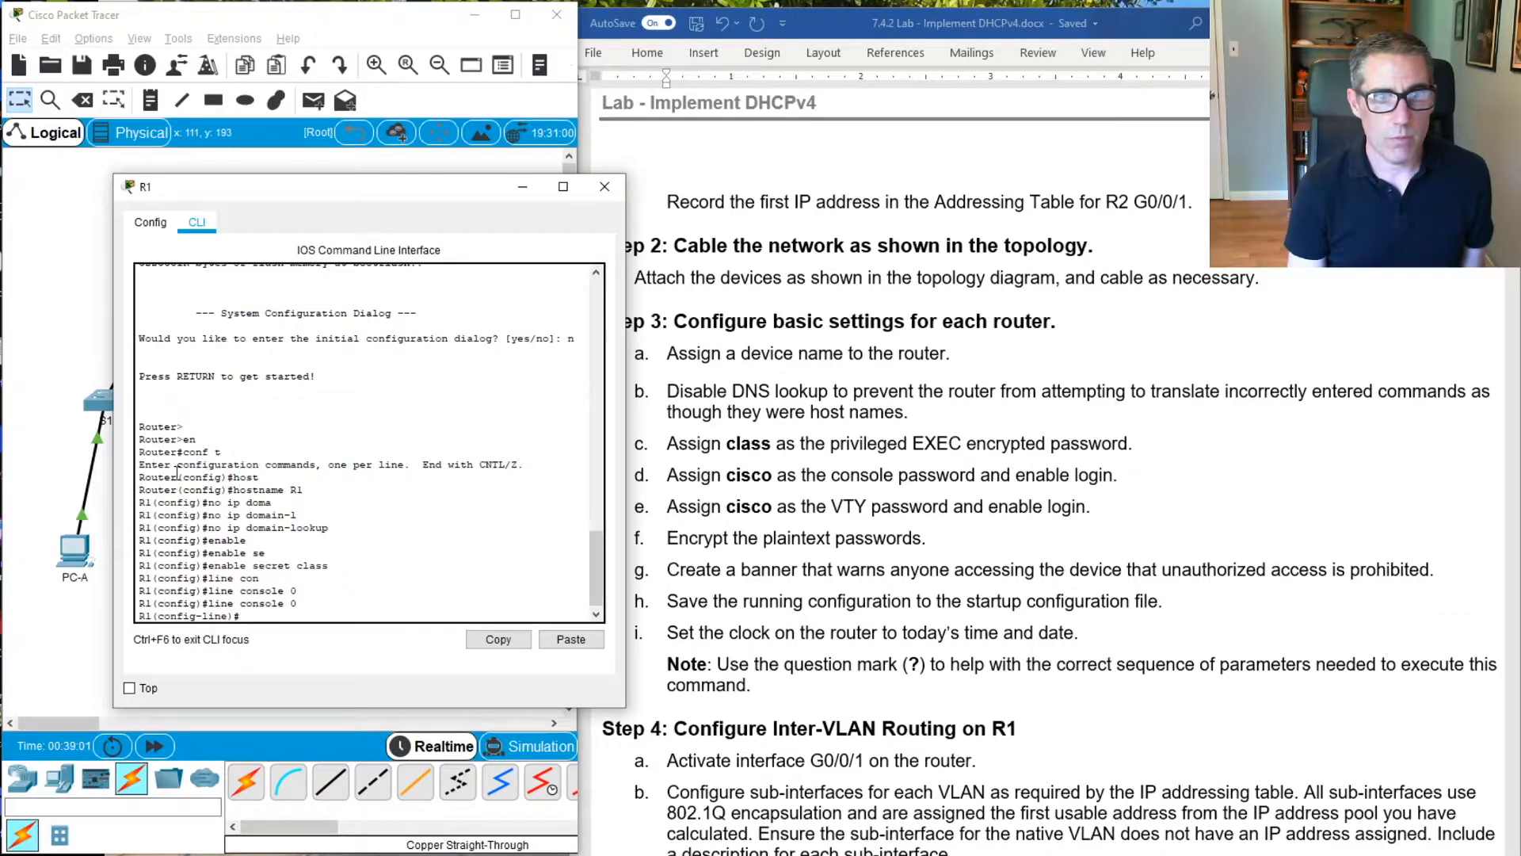
Assign the console password given in the lab instructions to console line 0 and enable login
text(ass)
key(Tab)
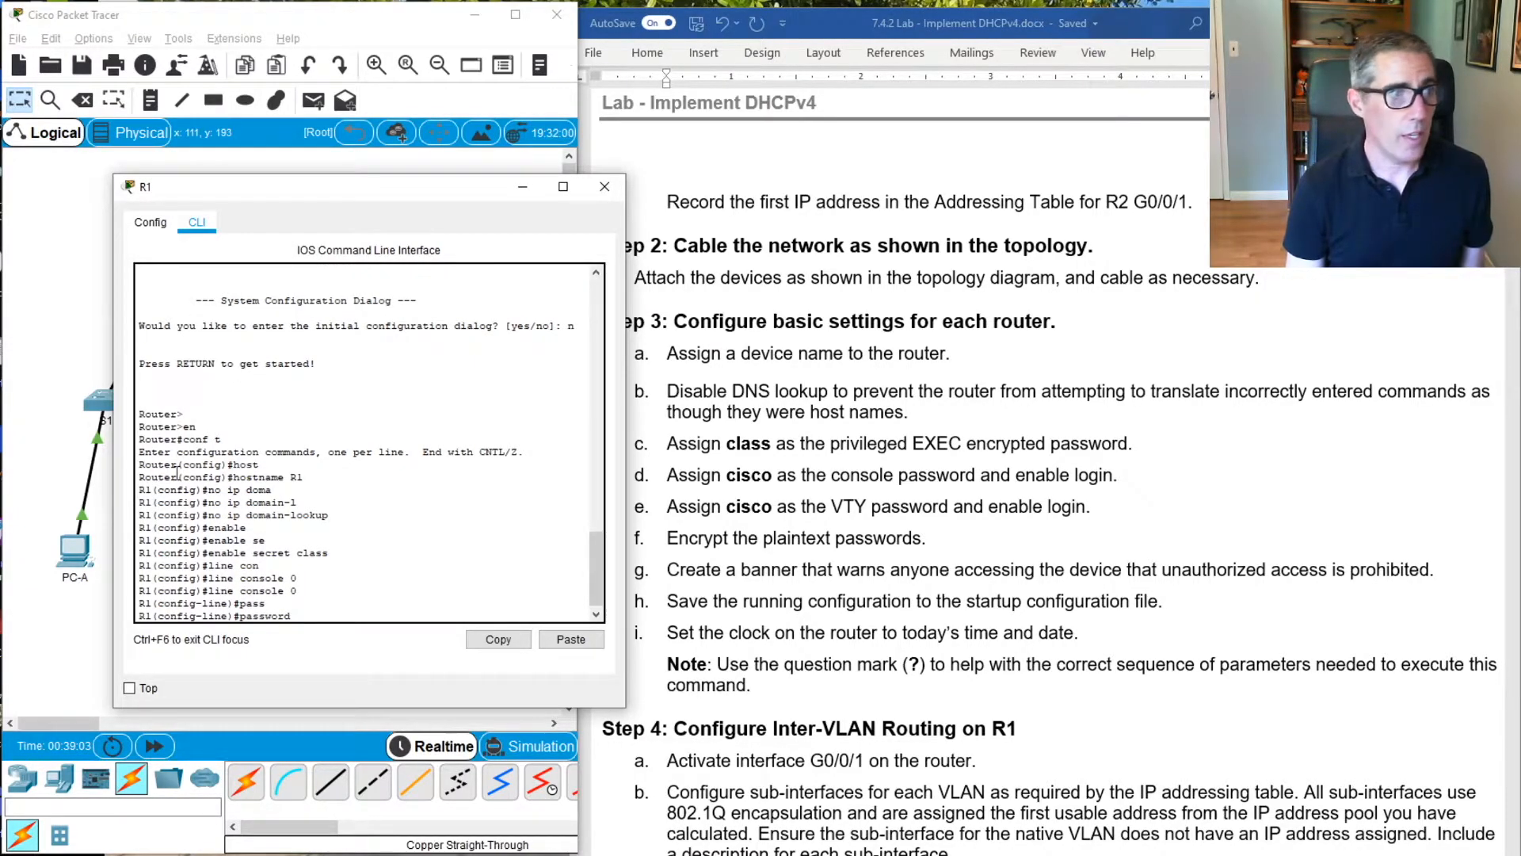
text(cisco)
key(Return)
key(Up)
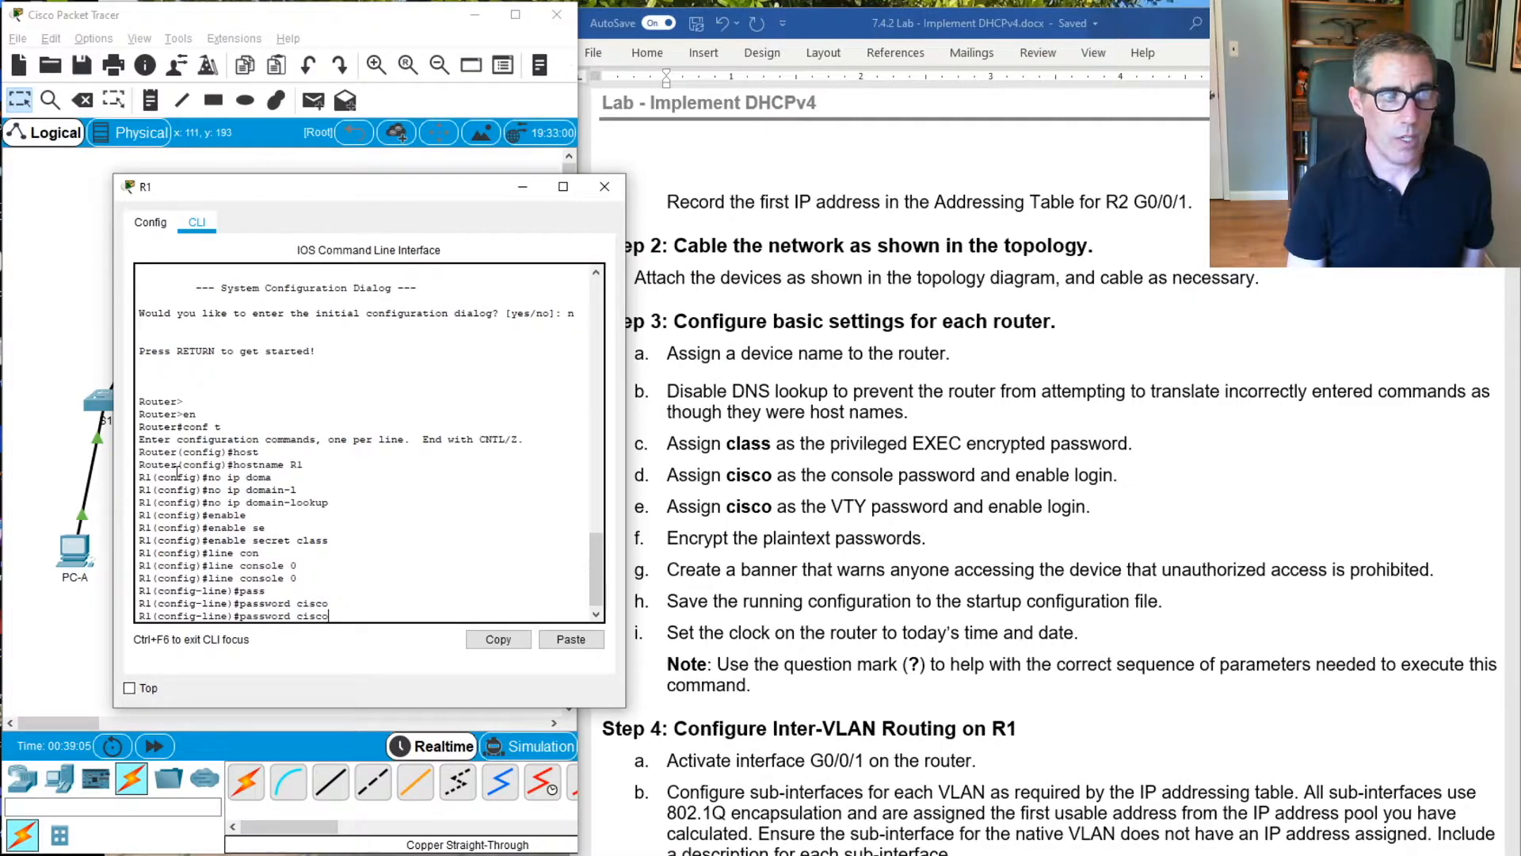
key(Return)
text(login)
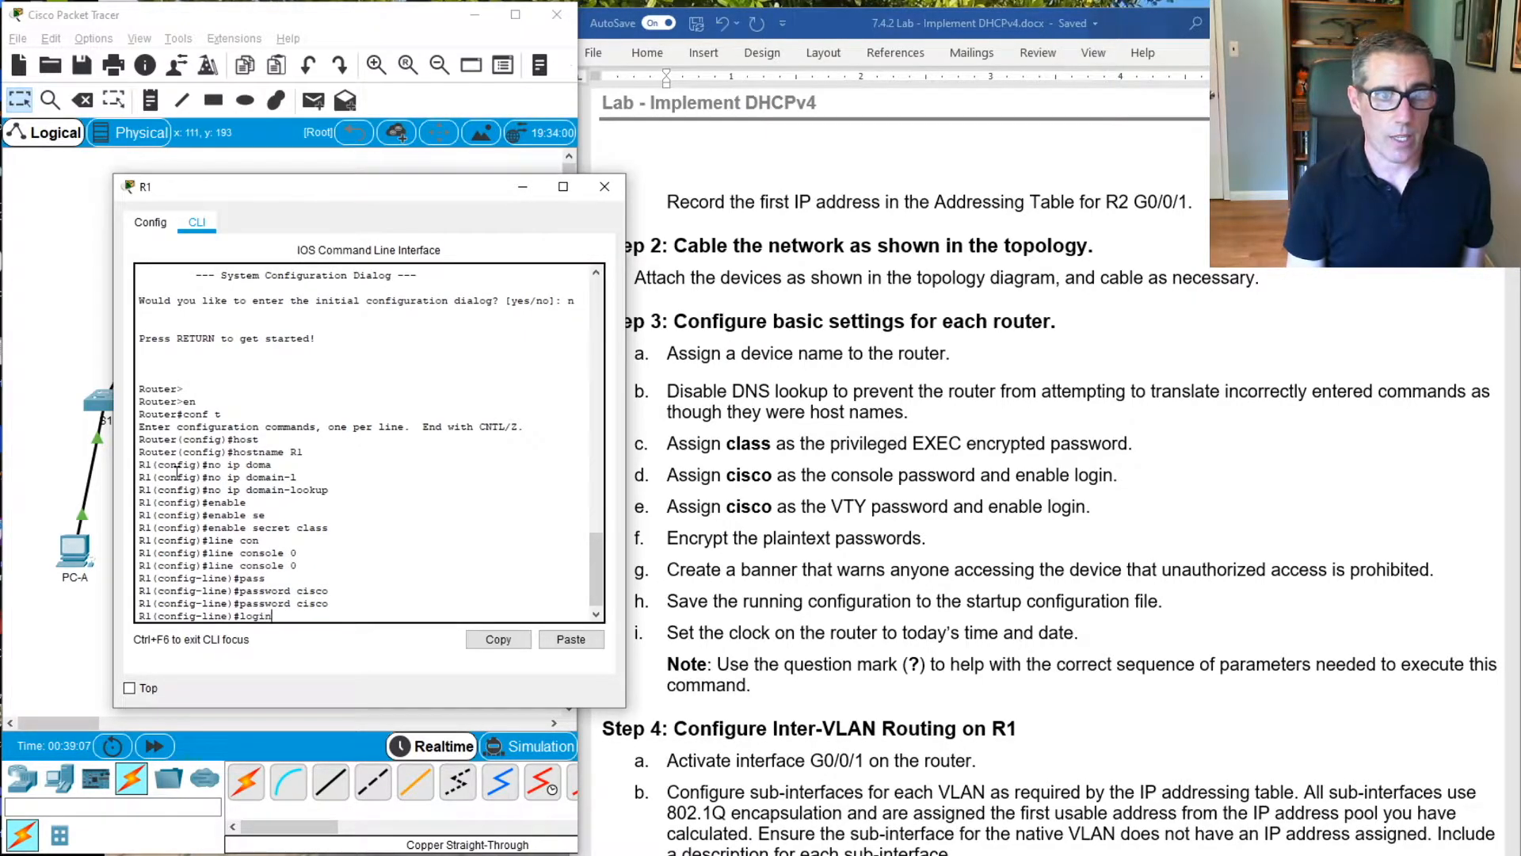
key(Return)
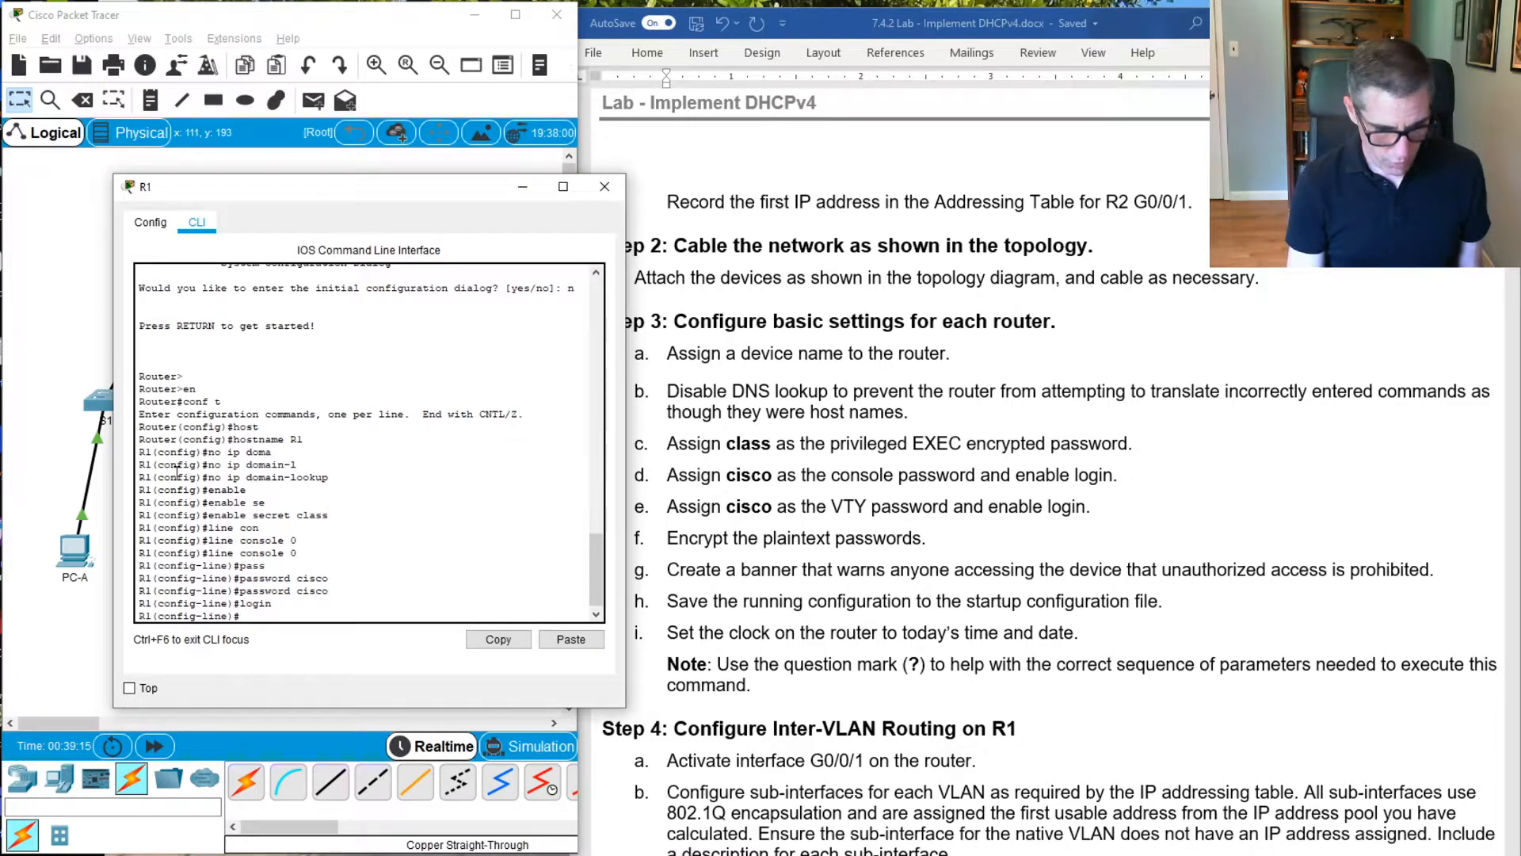
Review R1's running configuration with do show run, paging through to the console and VTY line settings
text(do show run)
key(Return)
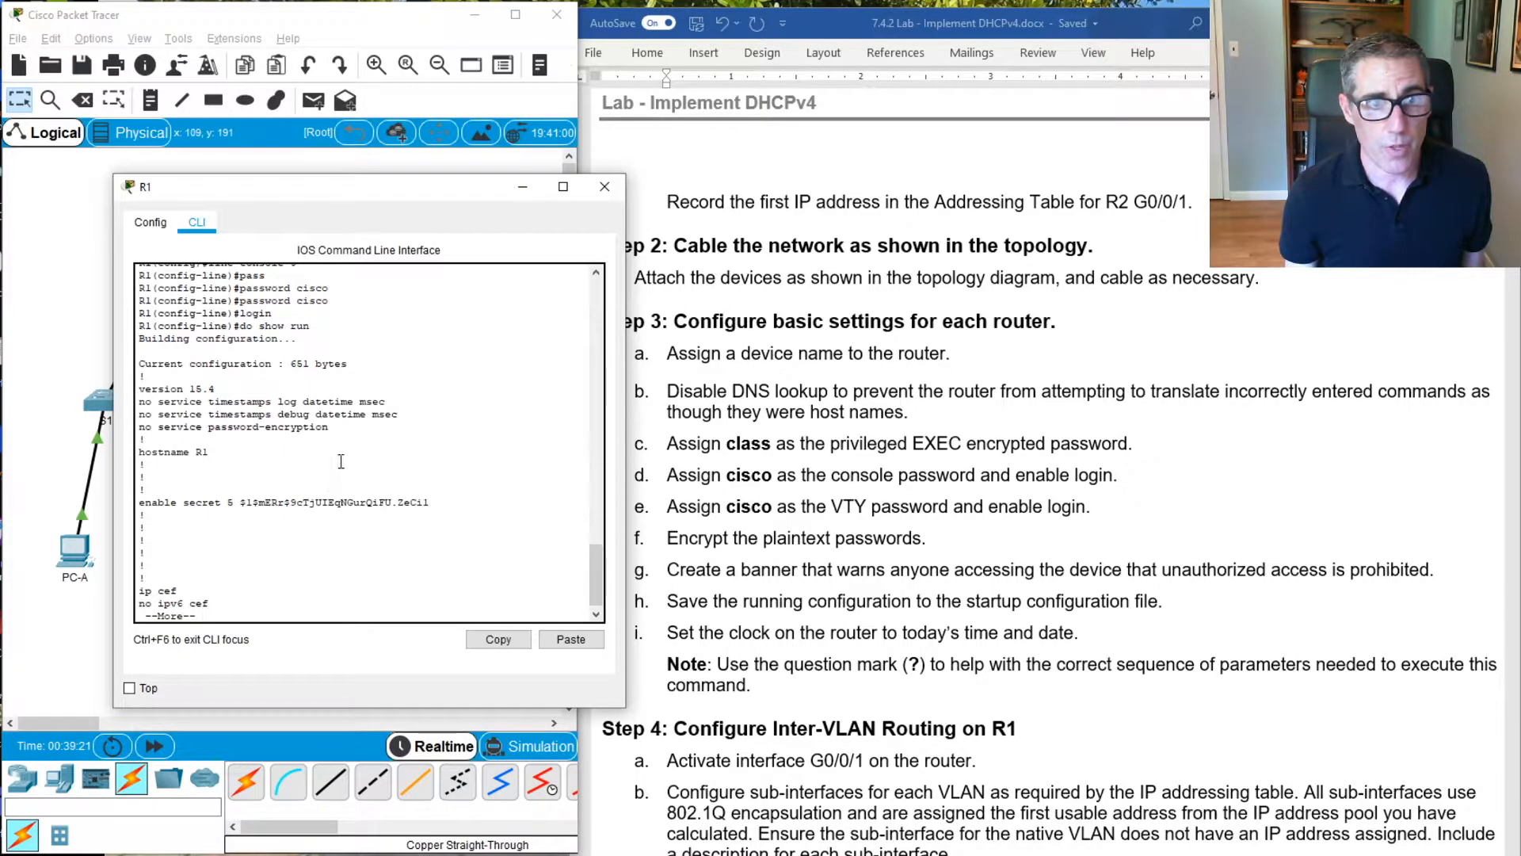
key(space)
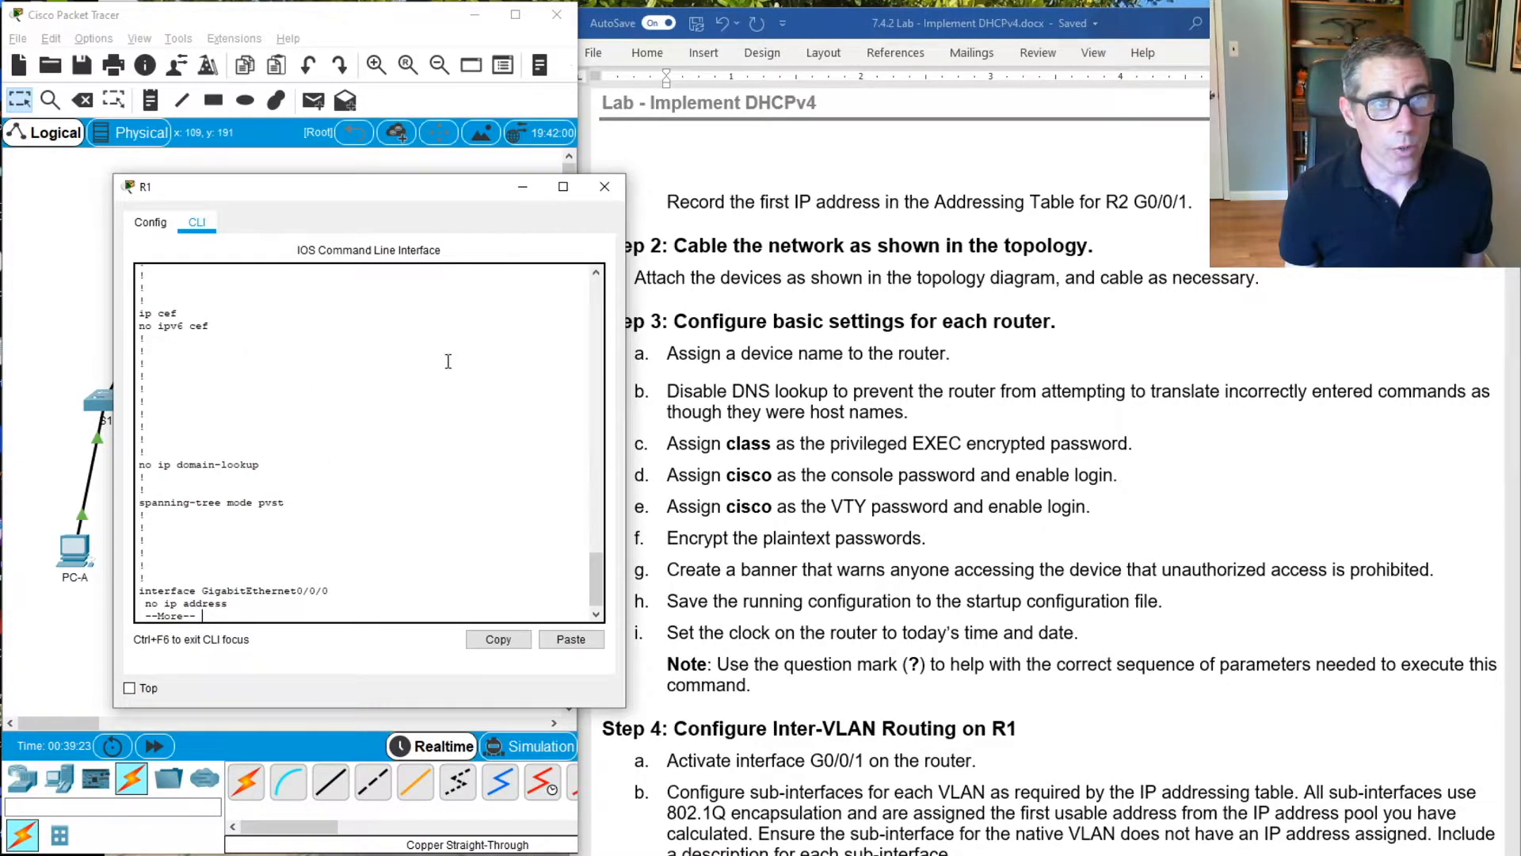
key(space)
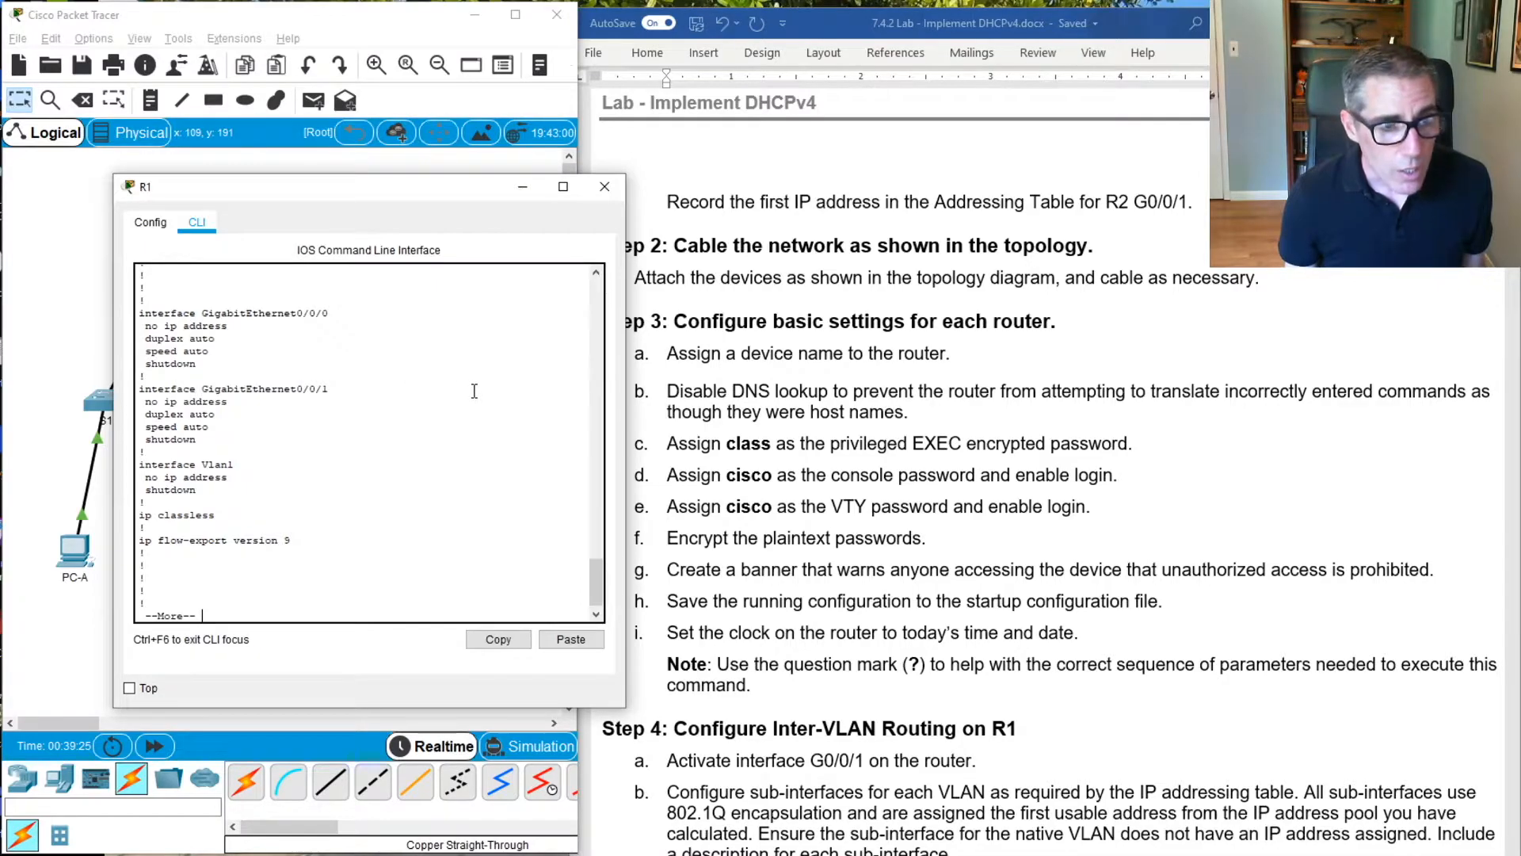
key(space)
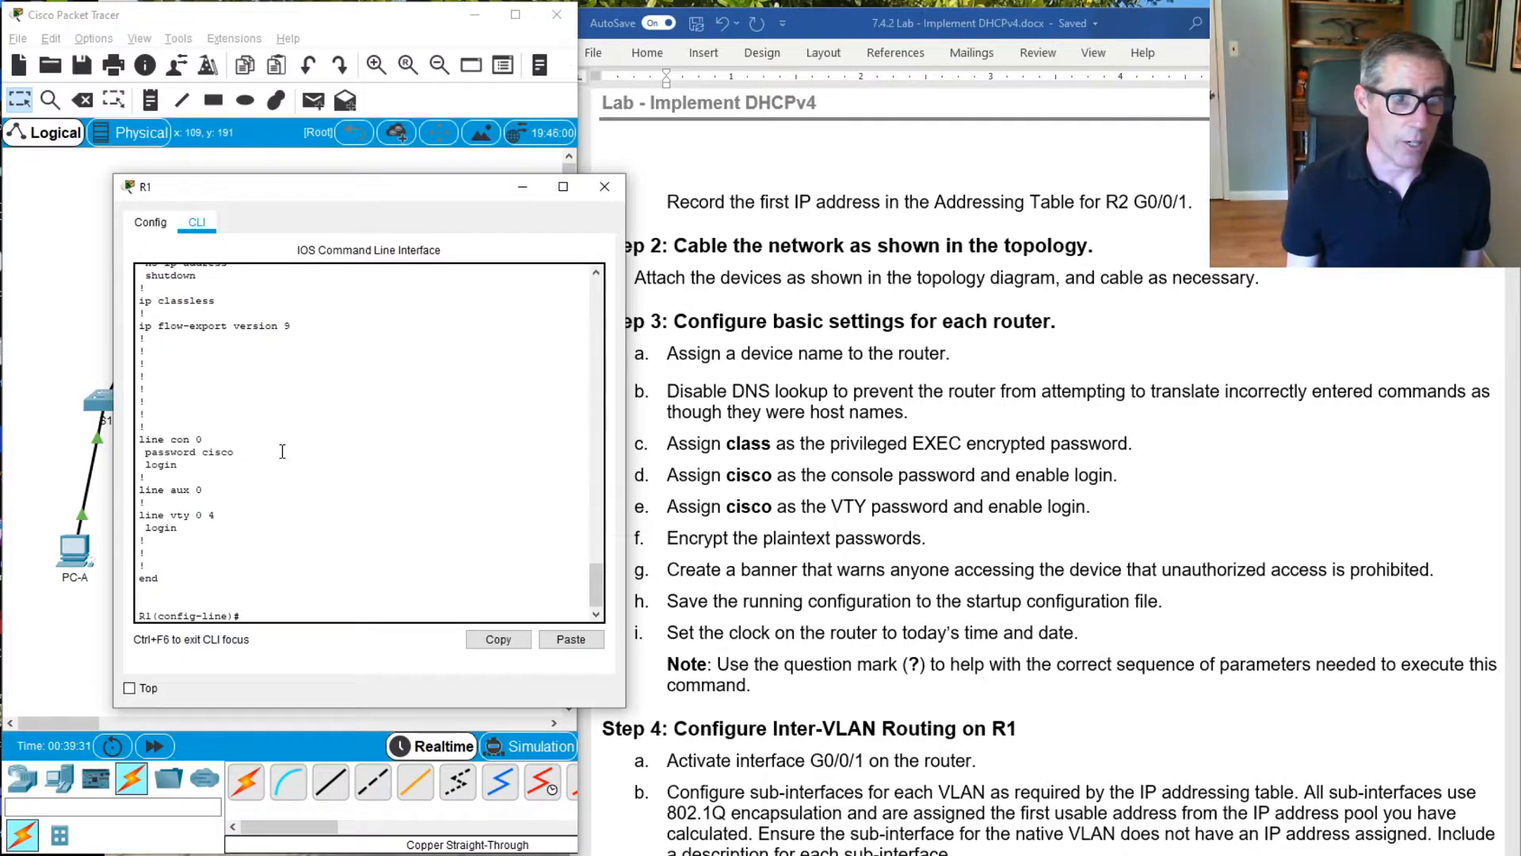
key(Return)
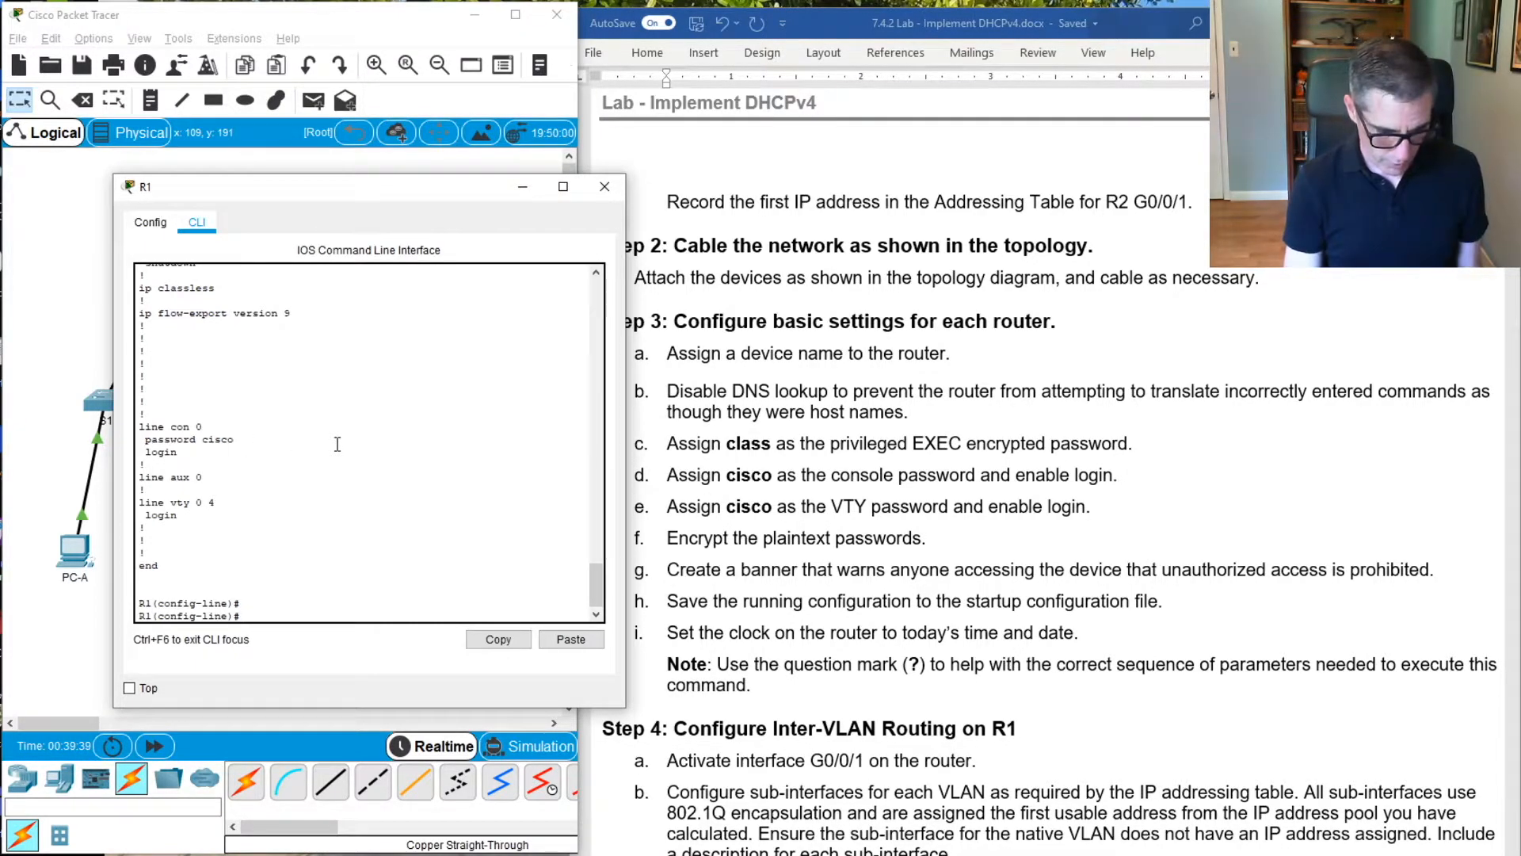
Leave the console line configuration and enter line configuration mode for VTY lines 0 to 15
text(line v)
key(BackSpace)
key(BackSpace)
key(BackSpace)
key(BackSpace)
key(BackSpace)
key(BackSpace)
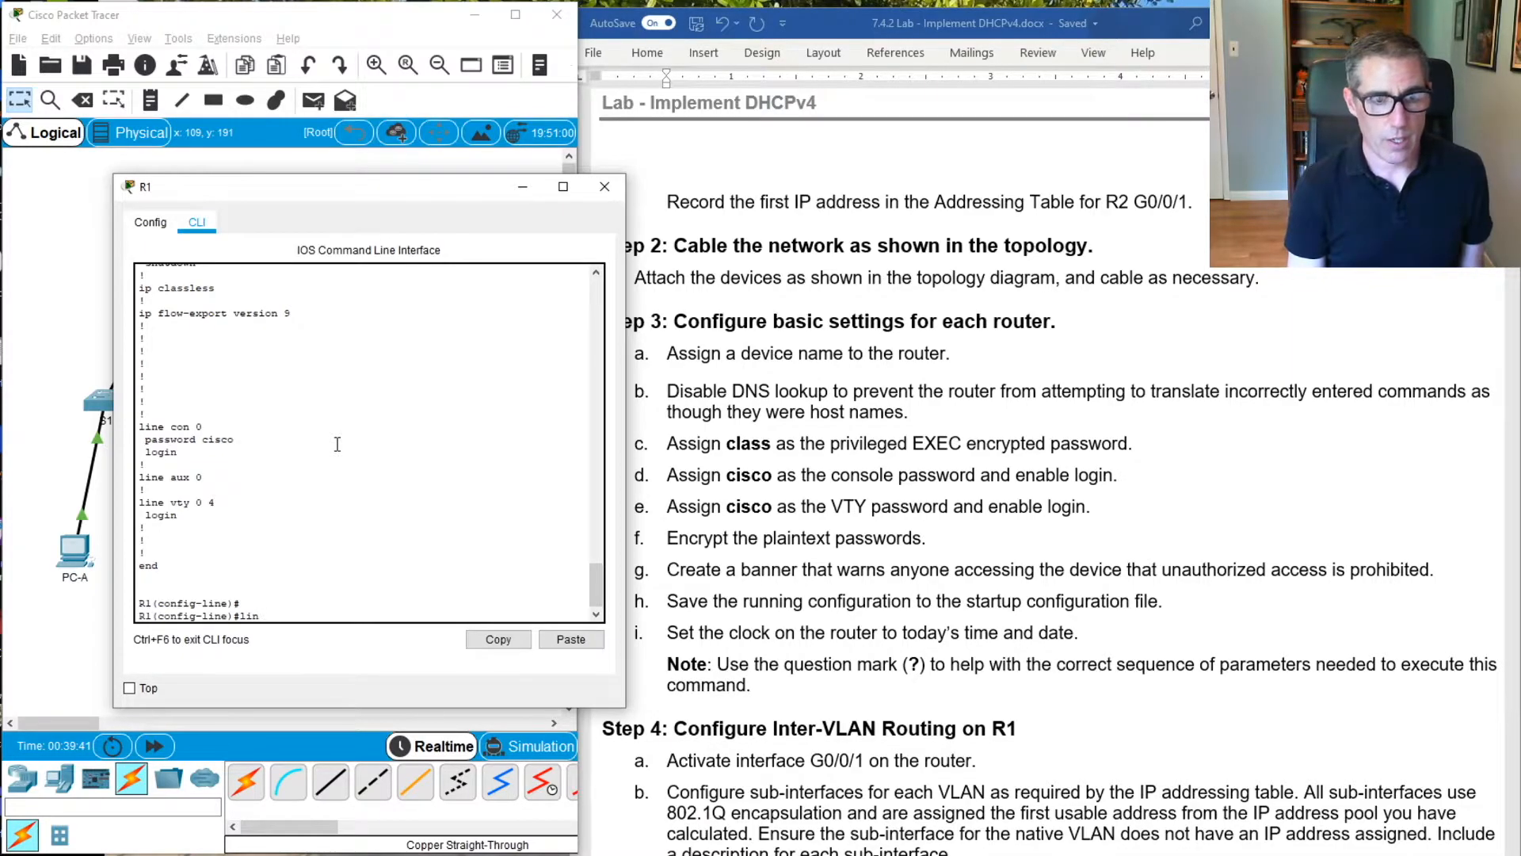
text(exit)
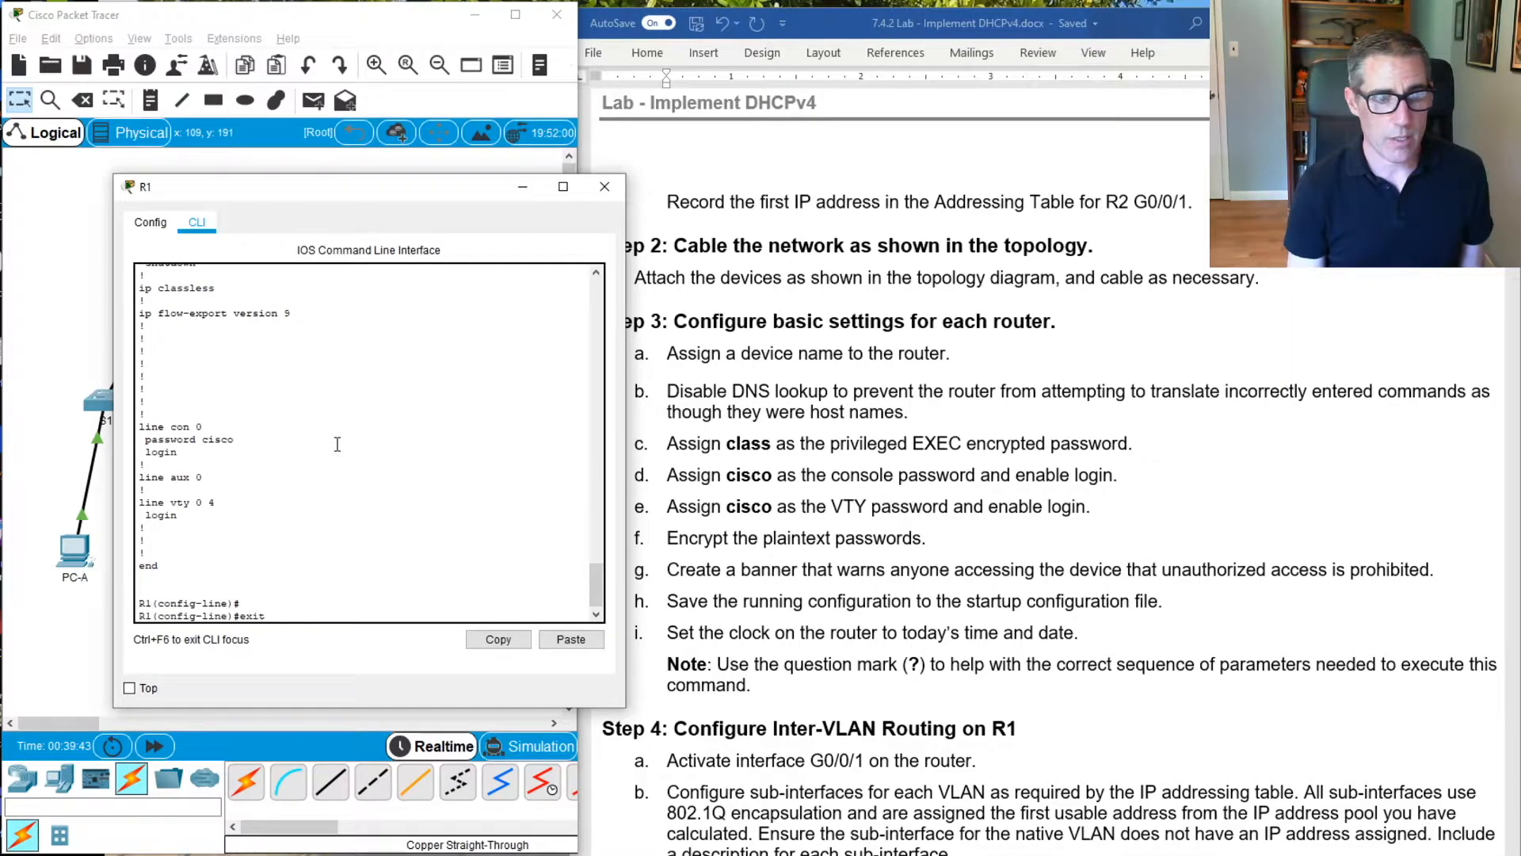
key(Return)
text(liny)
key(BackSpace)
key(BackSpace)
key(Tab)
text(vt)
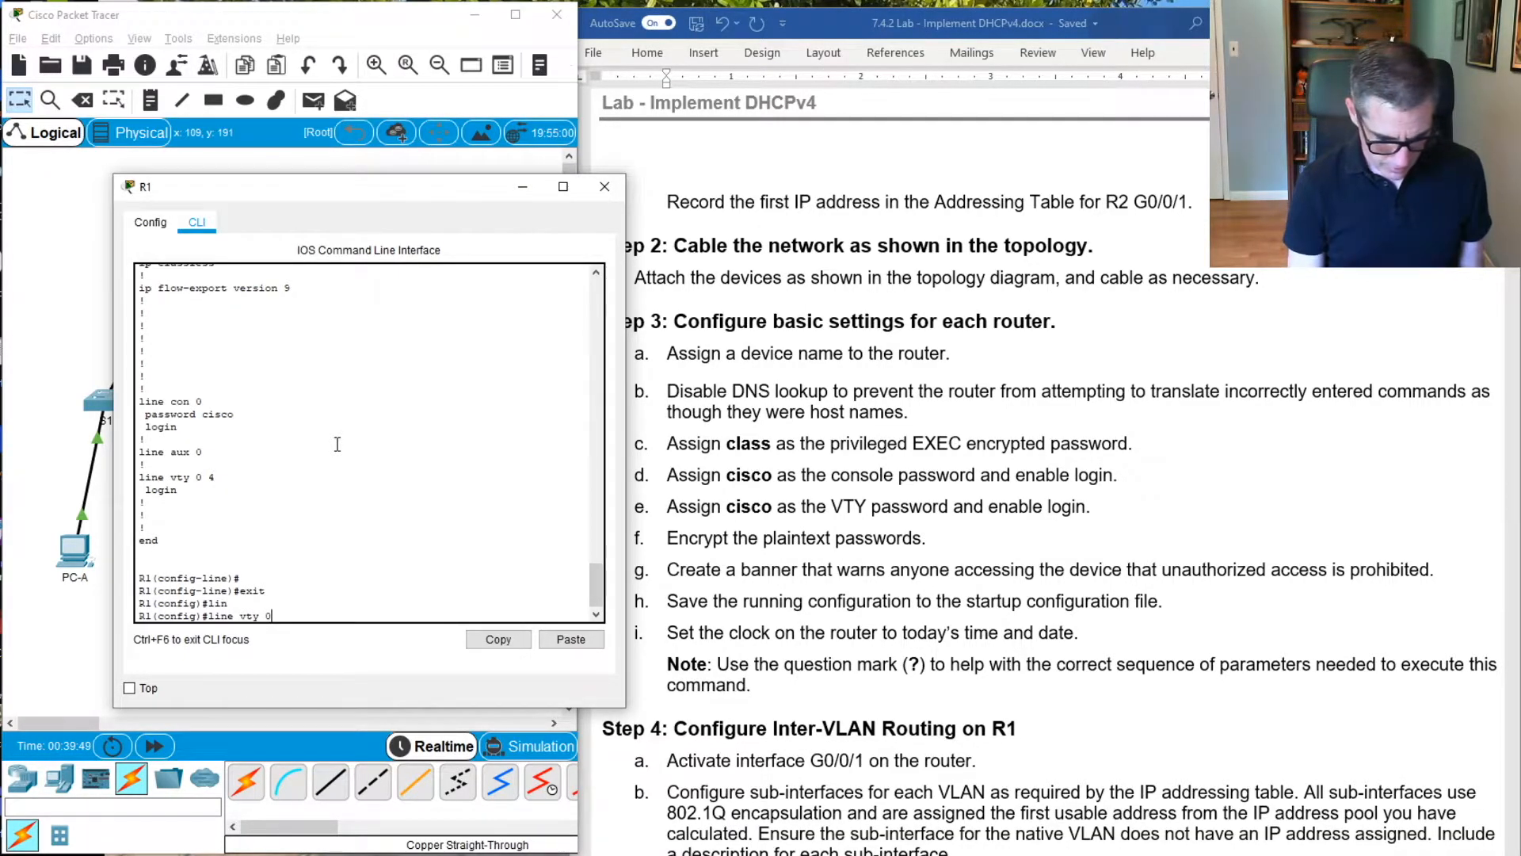
text(y 0 15)
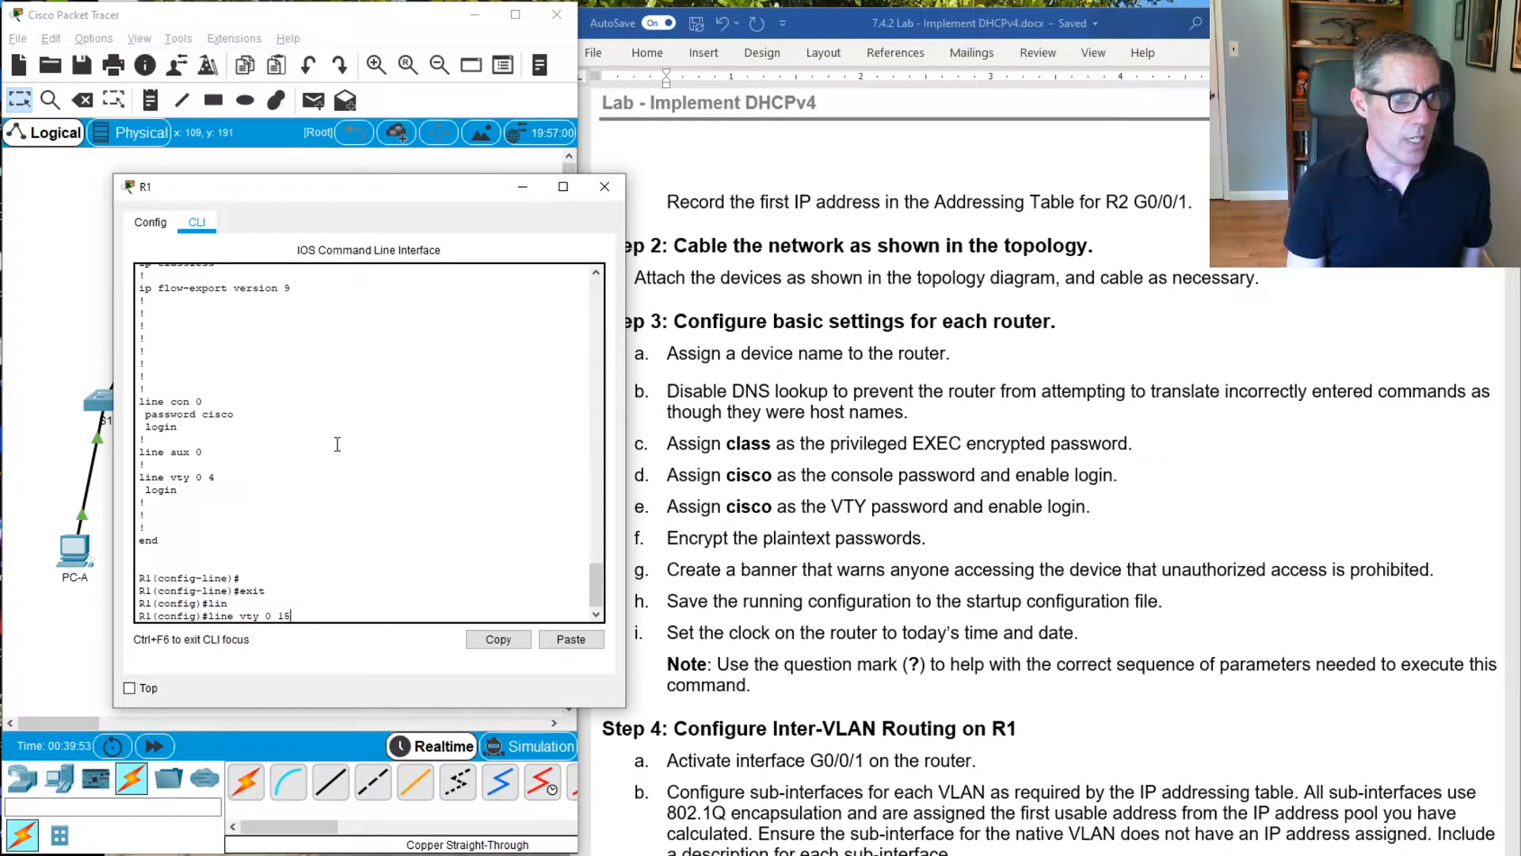
key(Return)
Assign the VTY password from the lab instructions, enable login, and return to global configuration mode
text(pa)
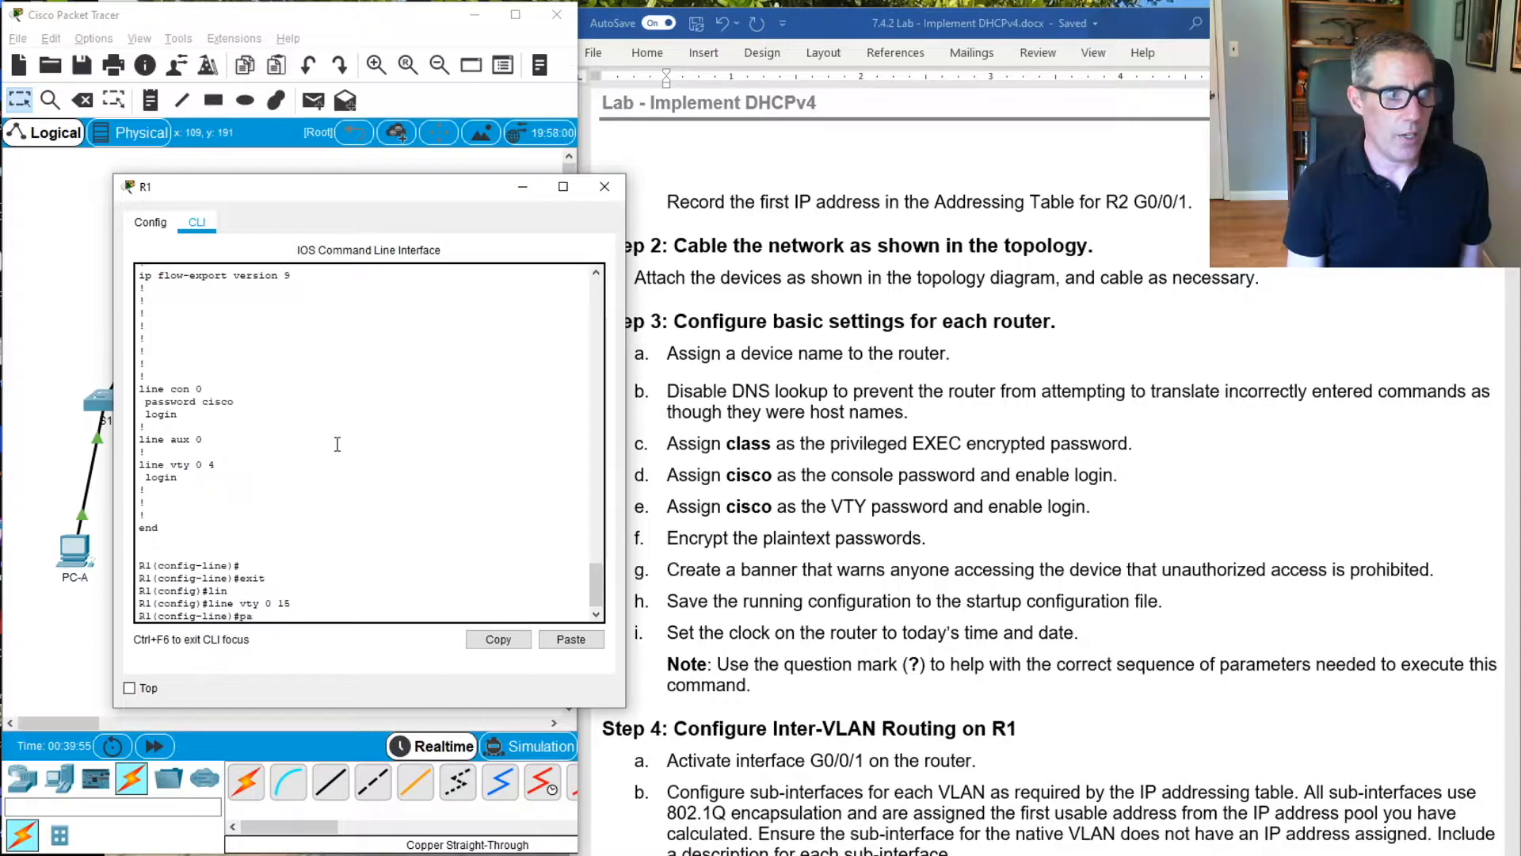
text(ss)
key(Tab)
text(cisco)
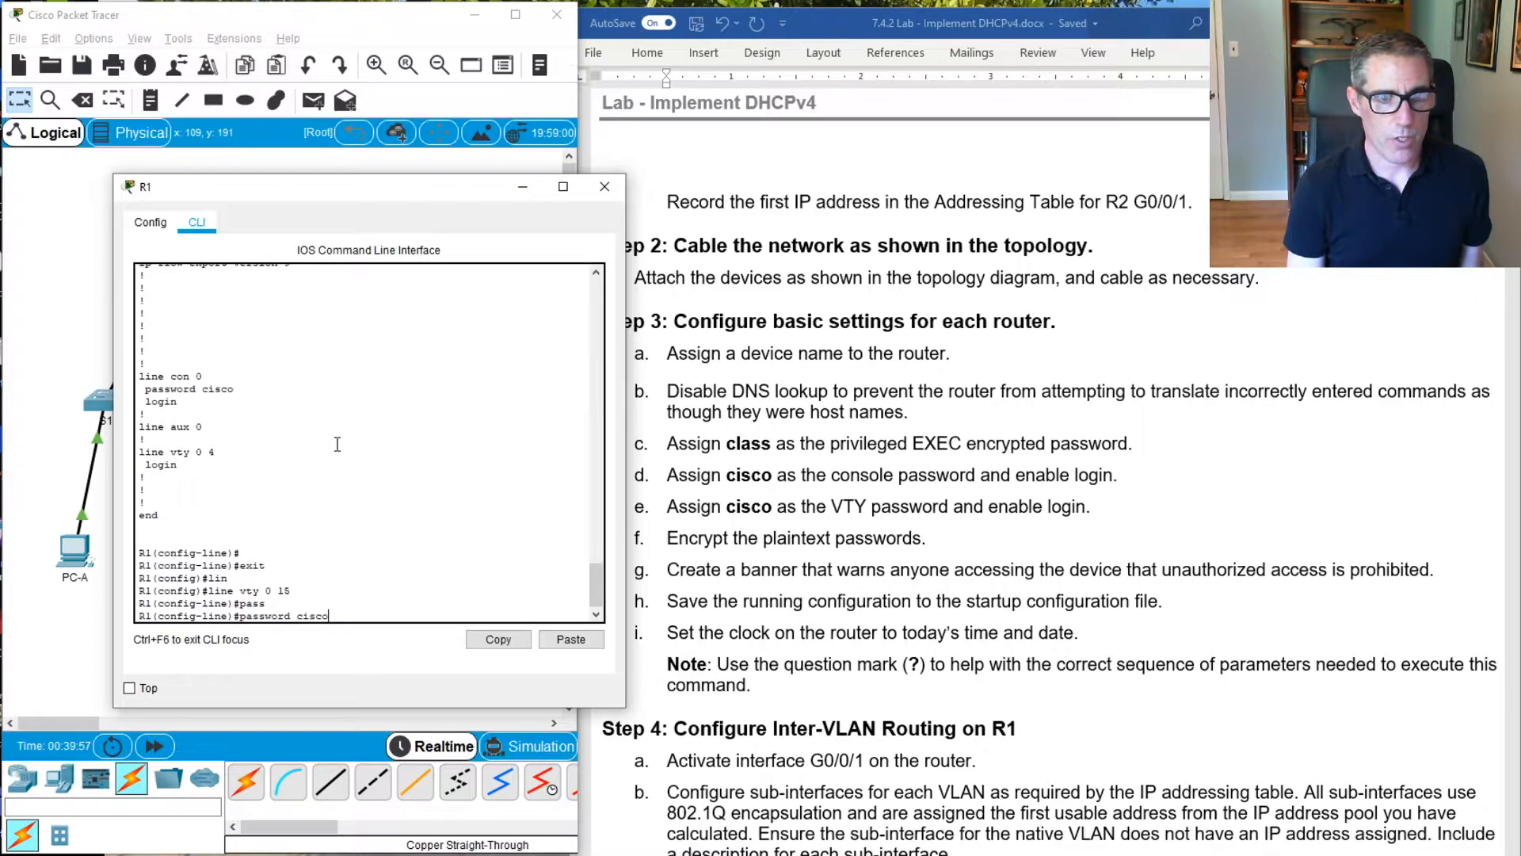
key(Return)
text(login)
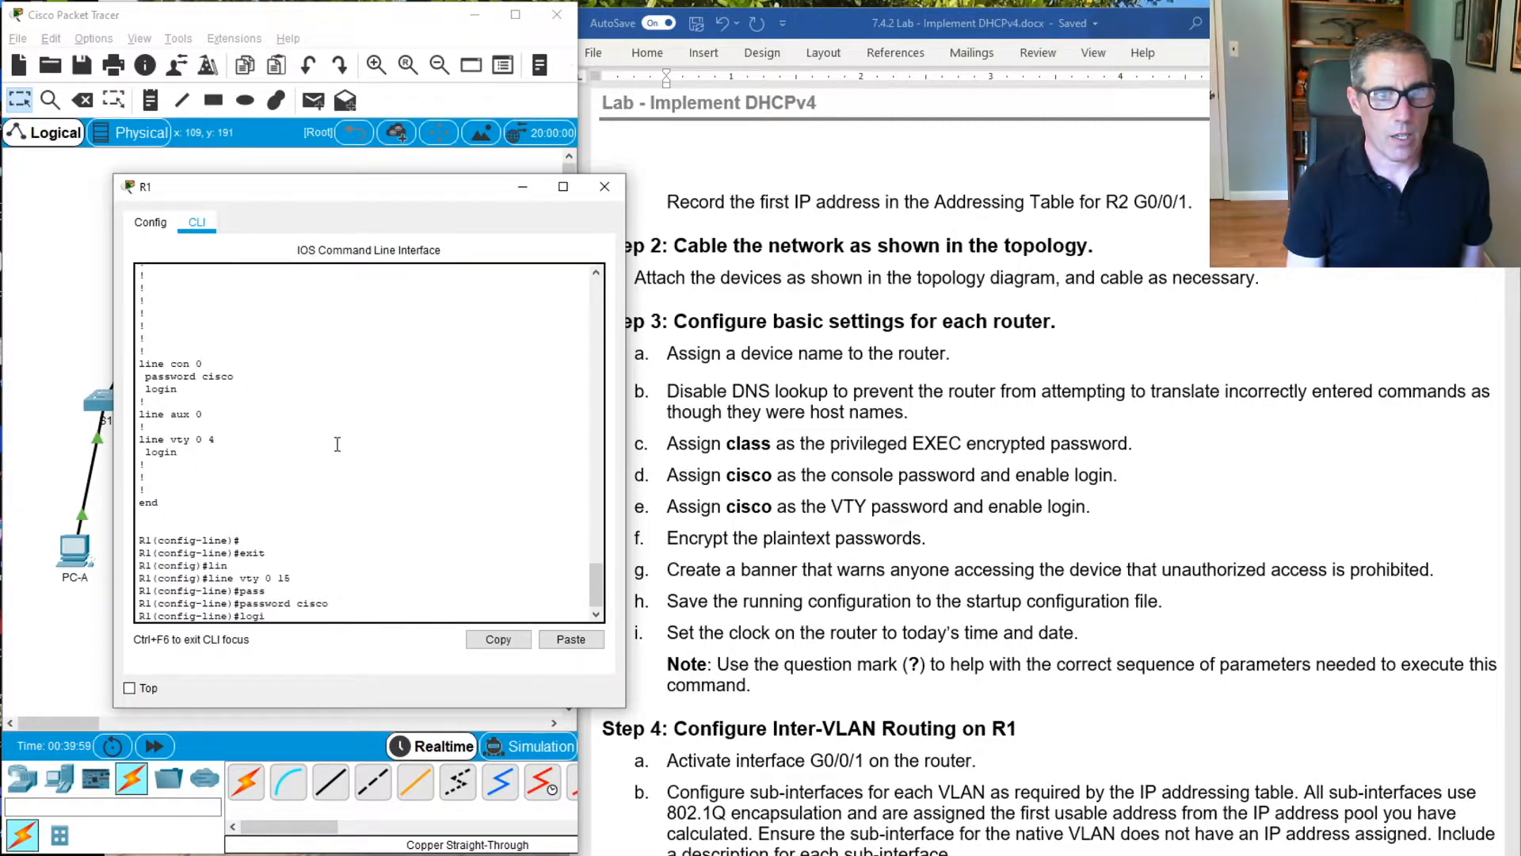
key(Return)
text(3e)
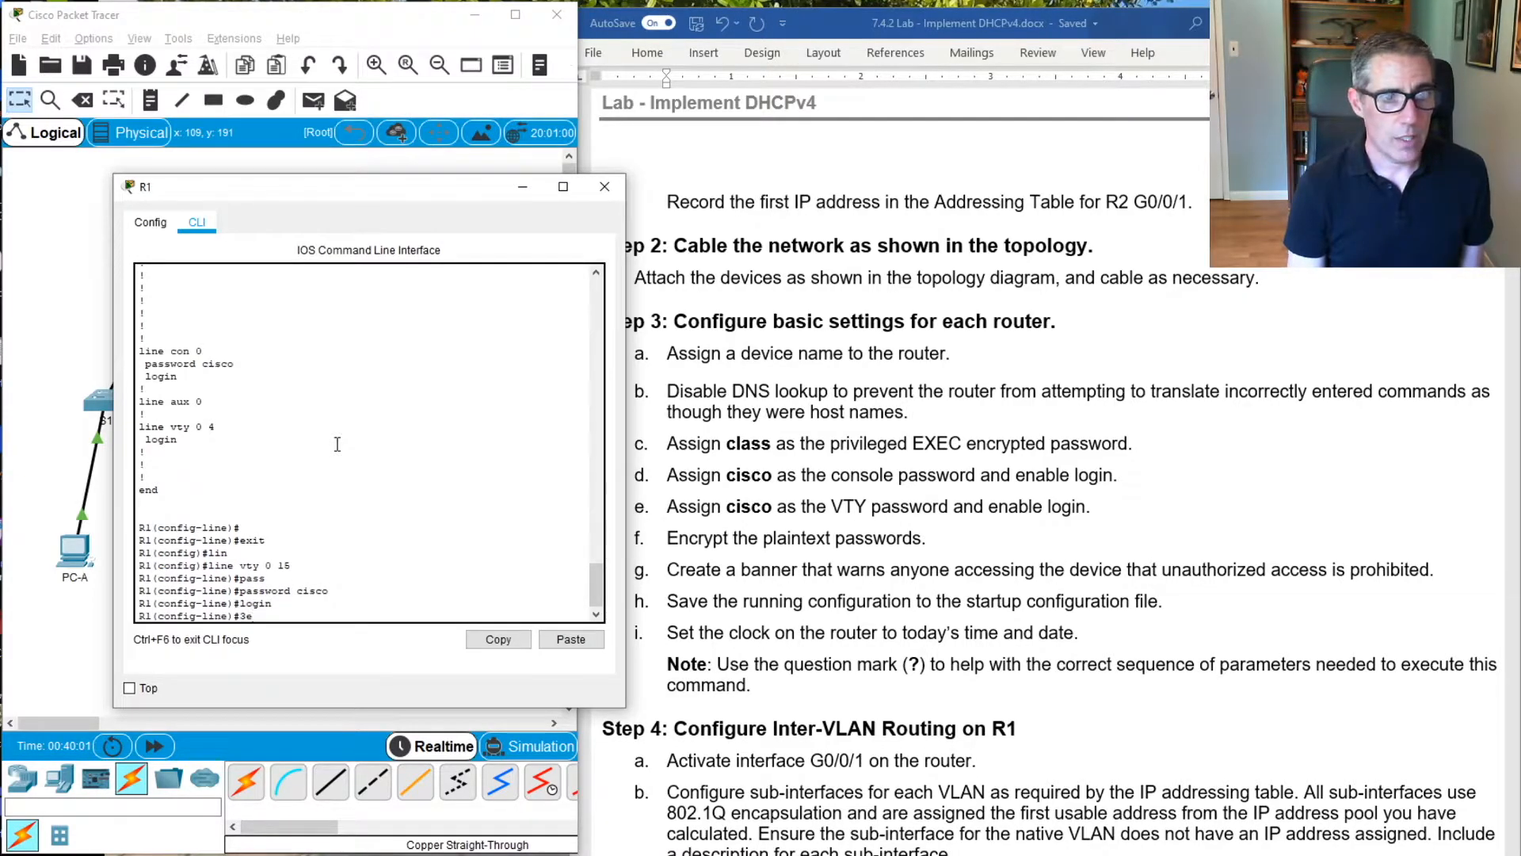
key(BackSpace)
key(BackSpace)
text(exit)
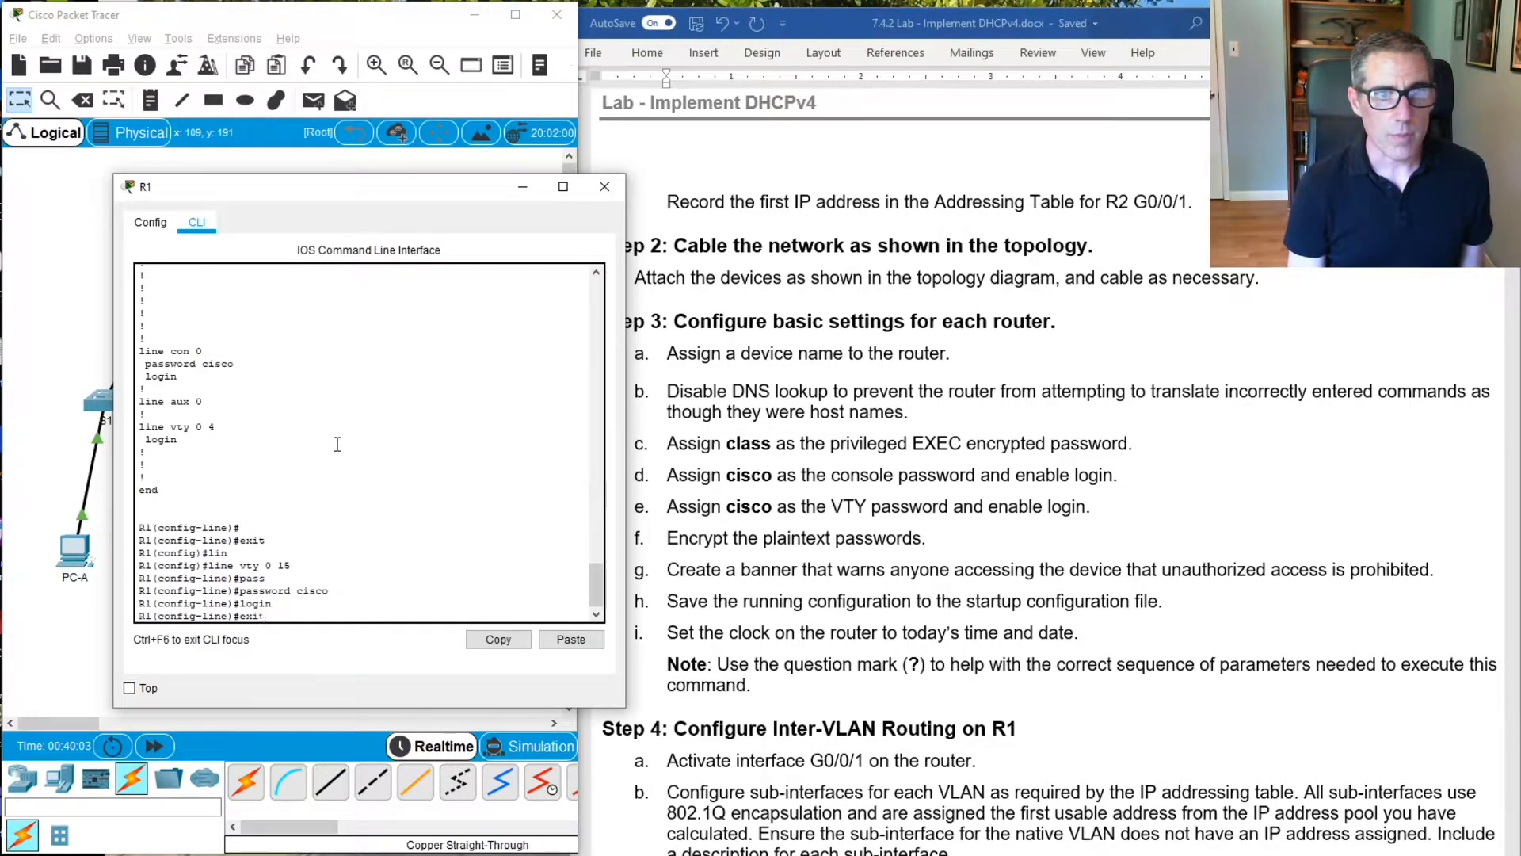
key(Return)
key(Return)
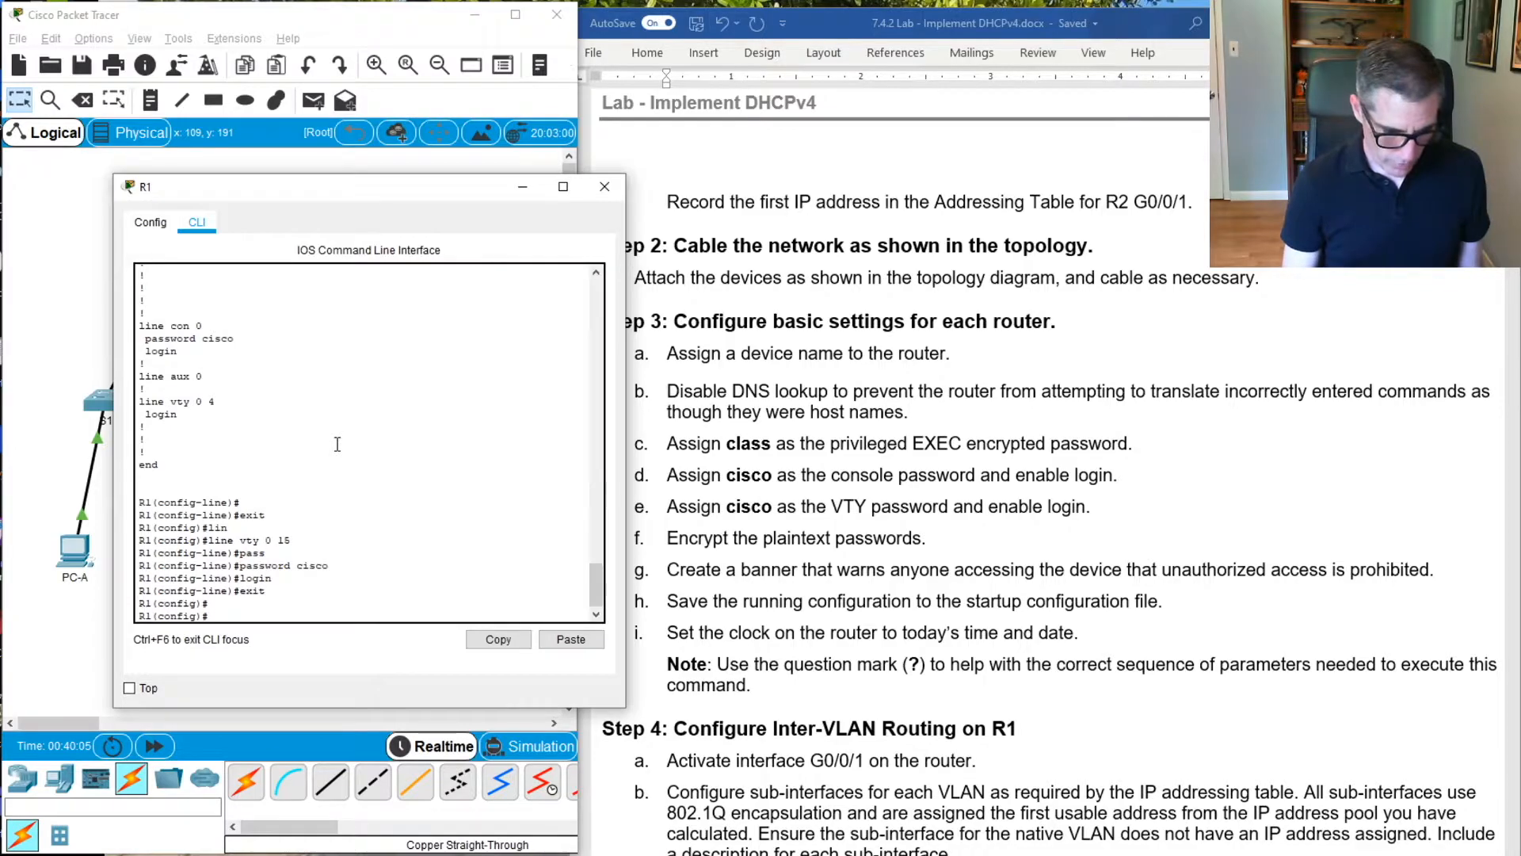
Display R1's running configuration with do show run and page through to the console and VTY line passwords
text(do )
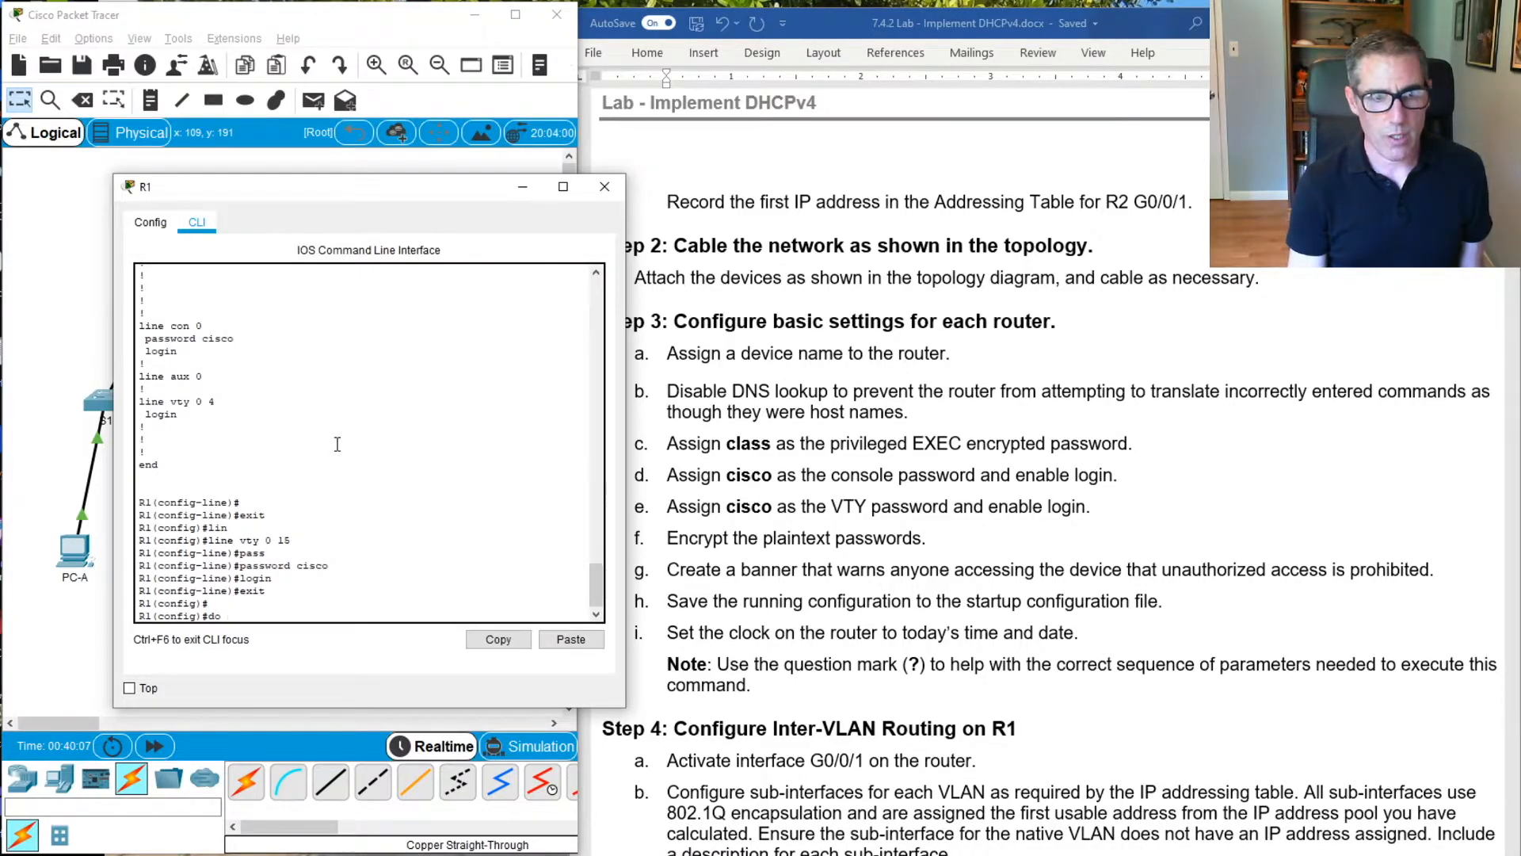
text(ru)
key(BackSpace)
key(BackSpace)
text(sh)
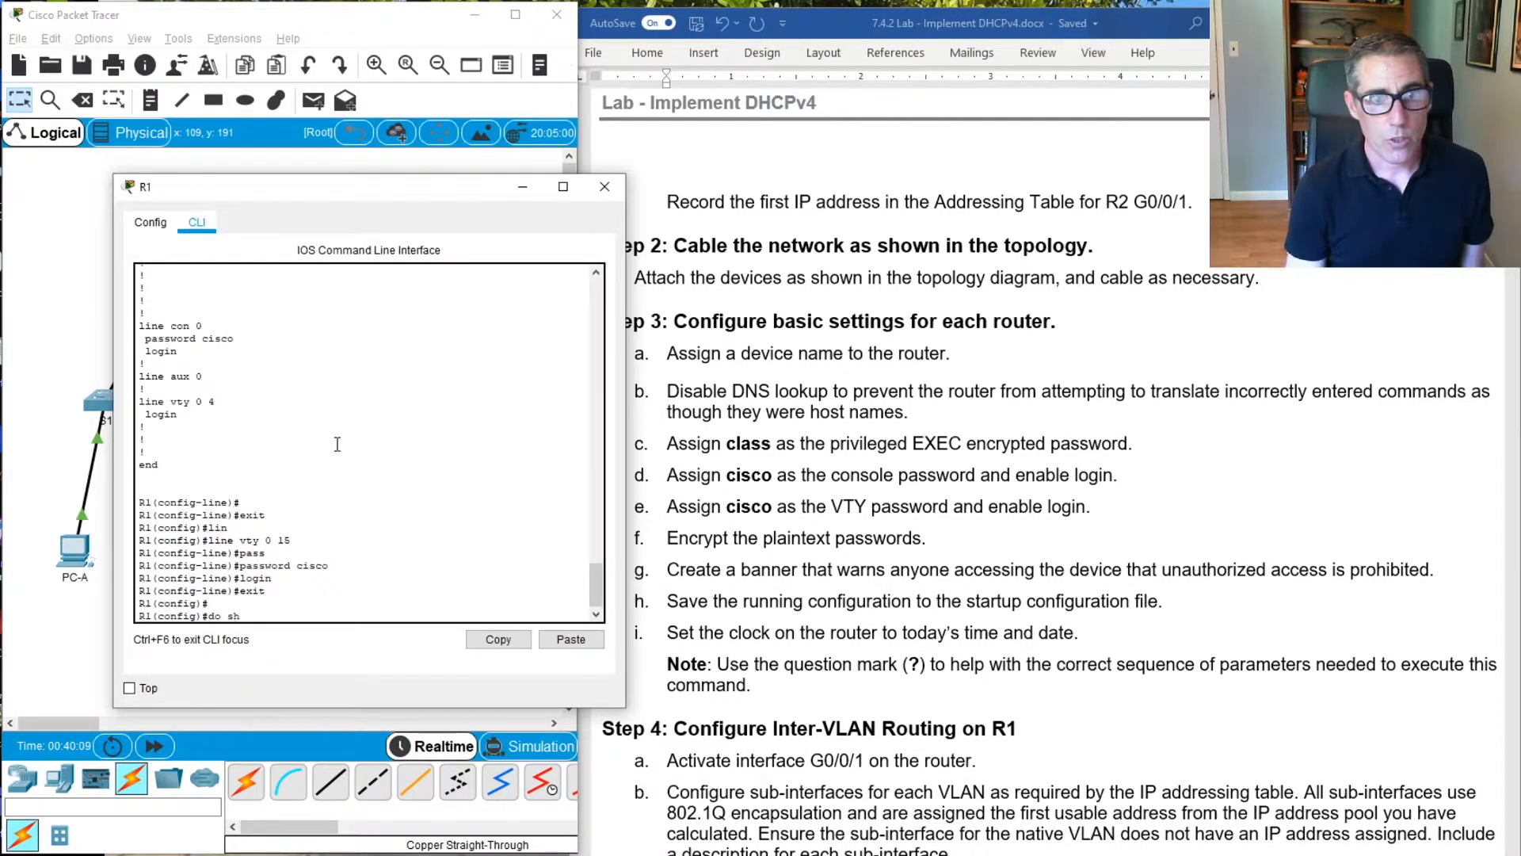
text(ow run)
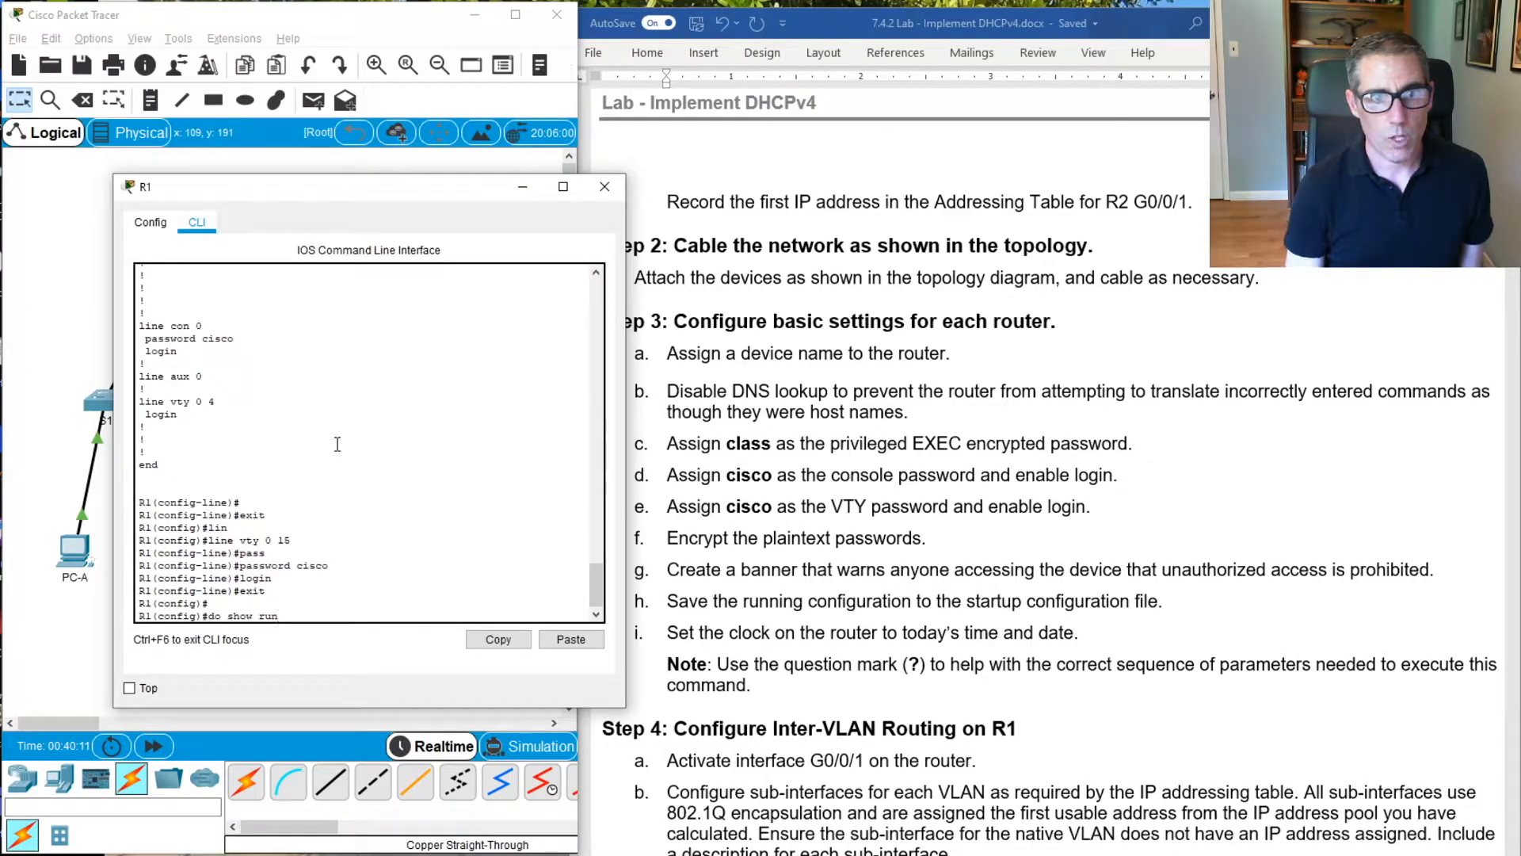
key(Return)
key(space)
key(space)
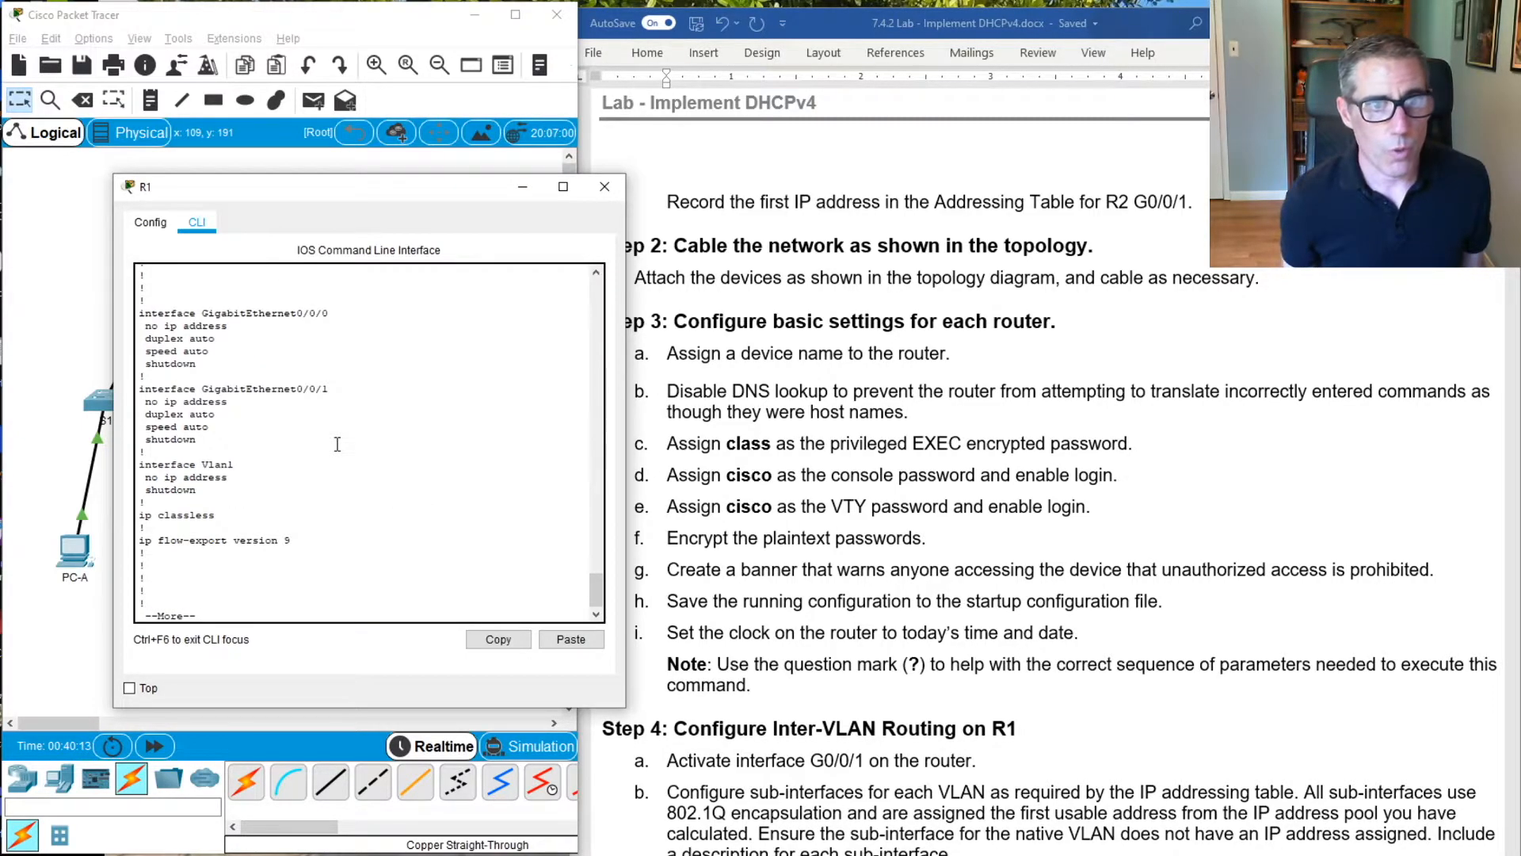
key(space)
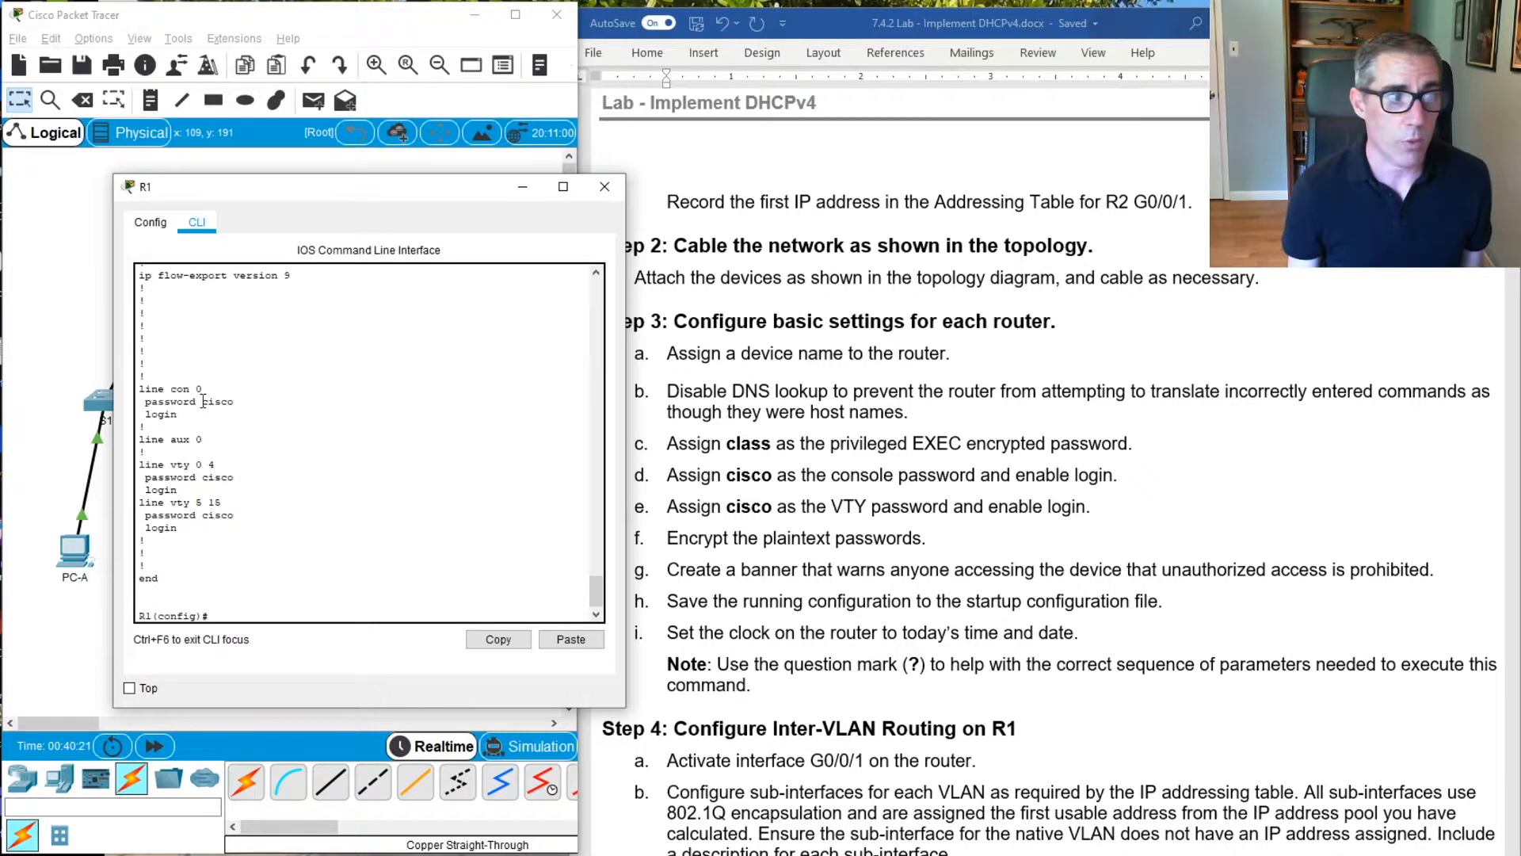
Encrypt R1's plaintext passwords with the service password-encryption command
text(service pas)
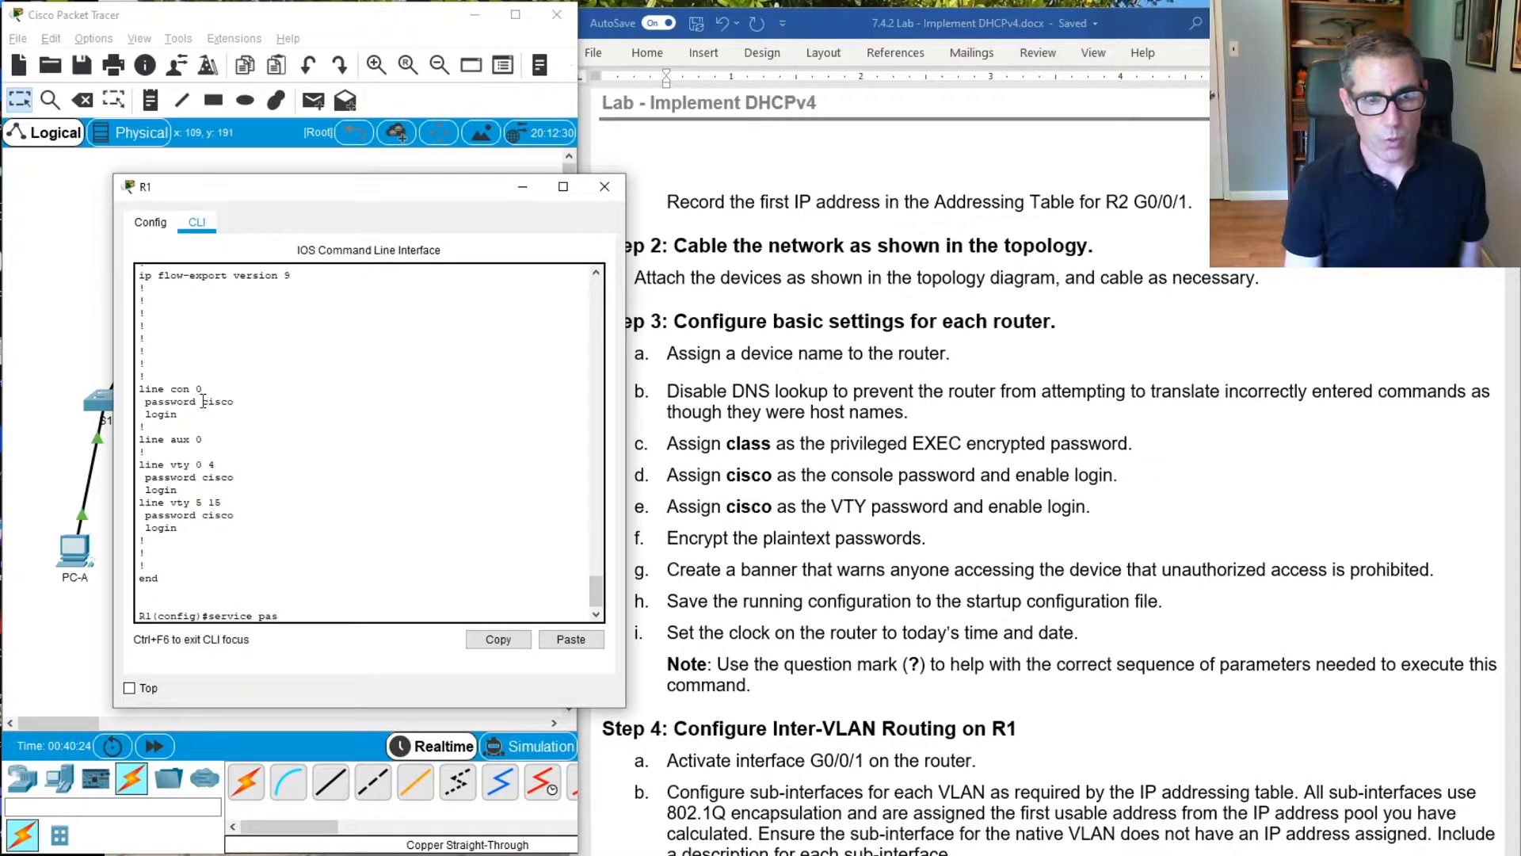
key(Tab)
key(Return)
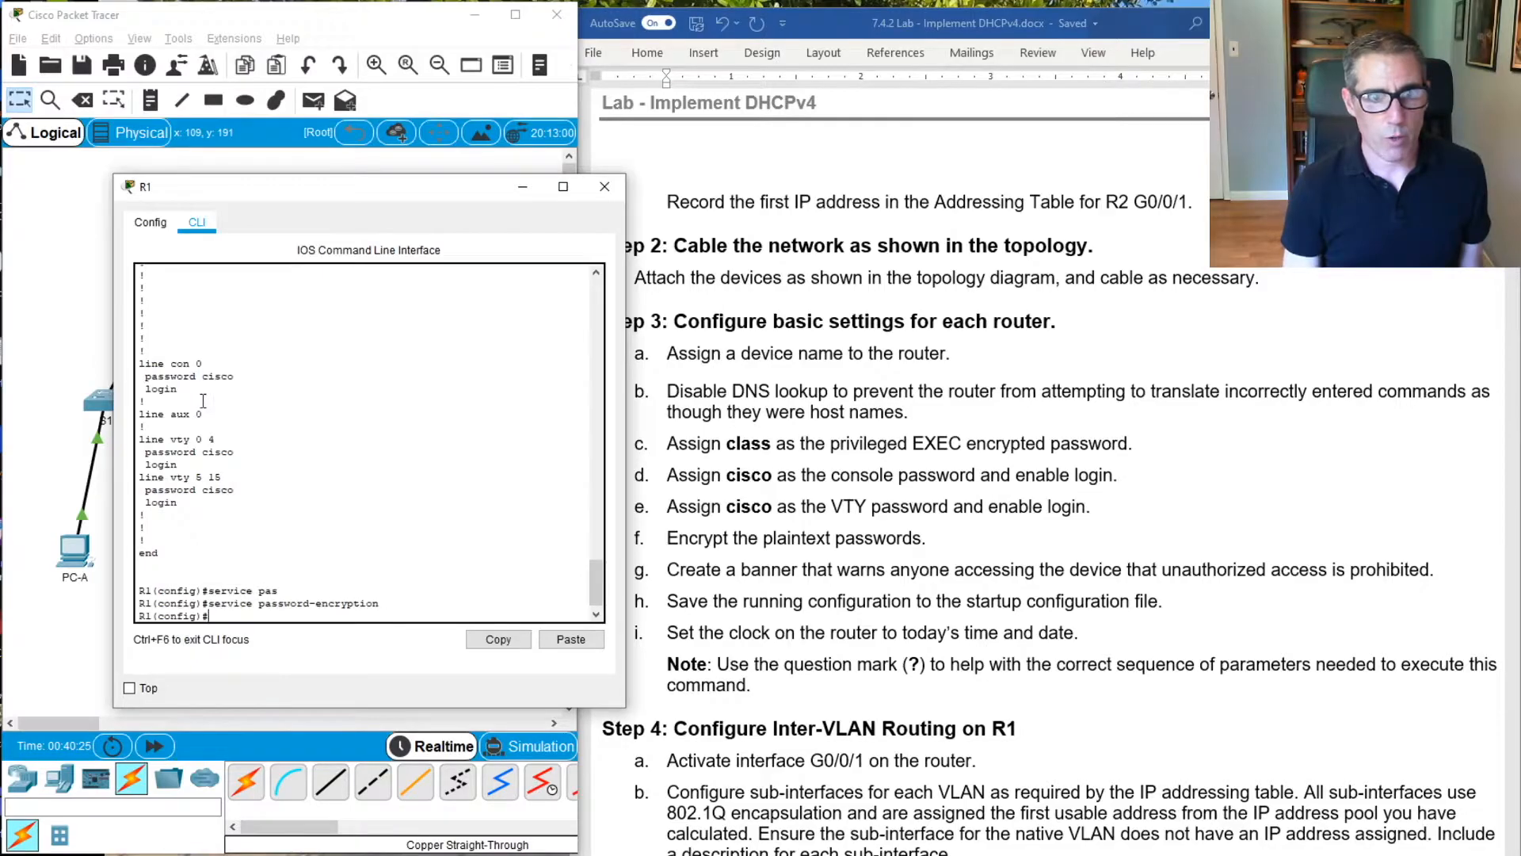
Display the running configuration again and page through to check how the line passwords are stored
key(Up)
key(Up)
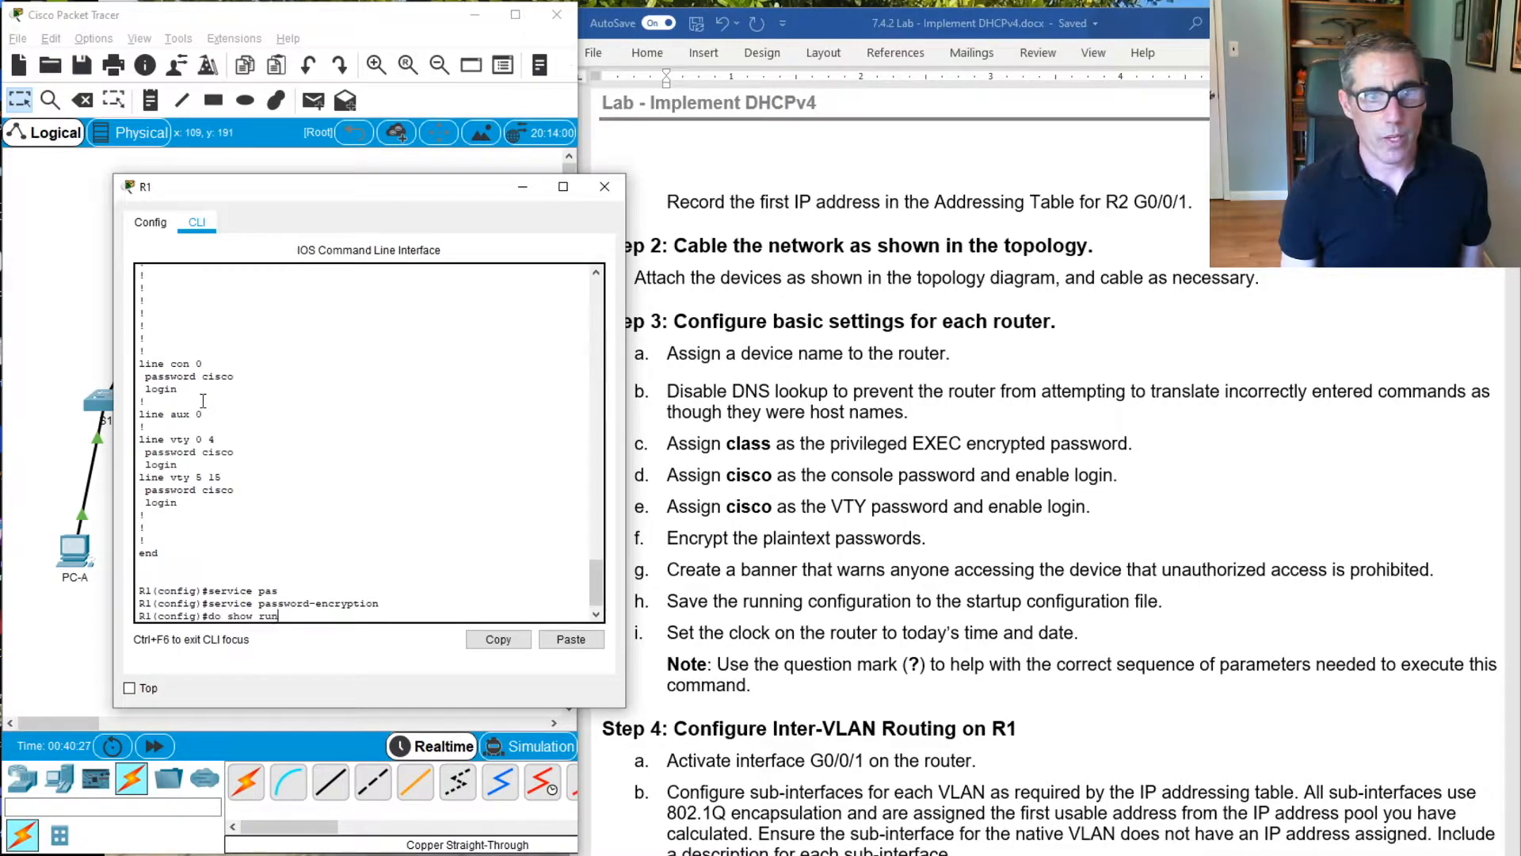
key(Return)
key(q)
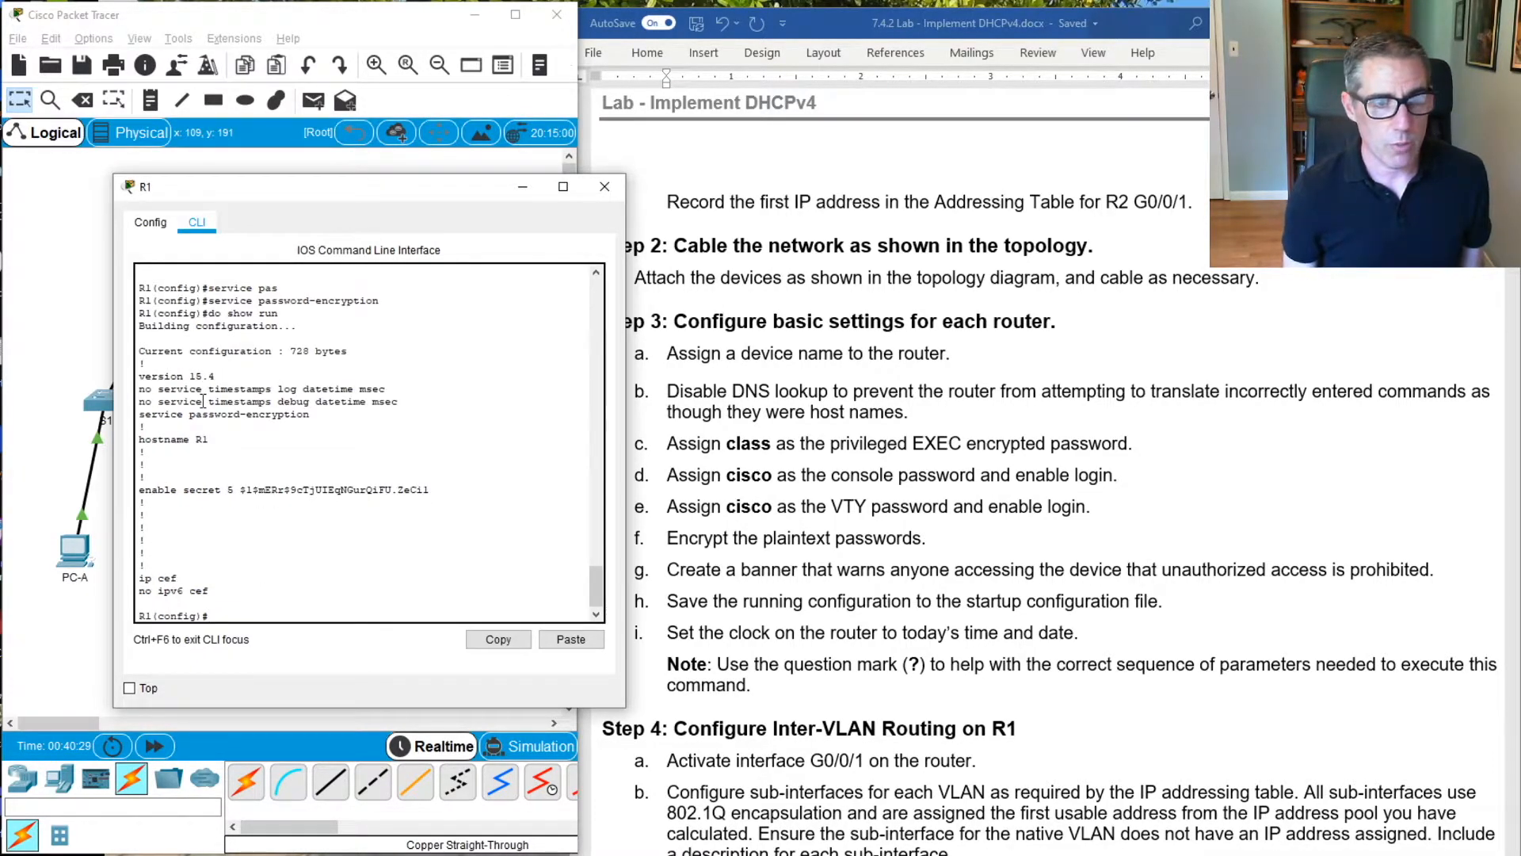
key(Up)
key(Return)
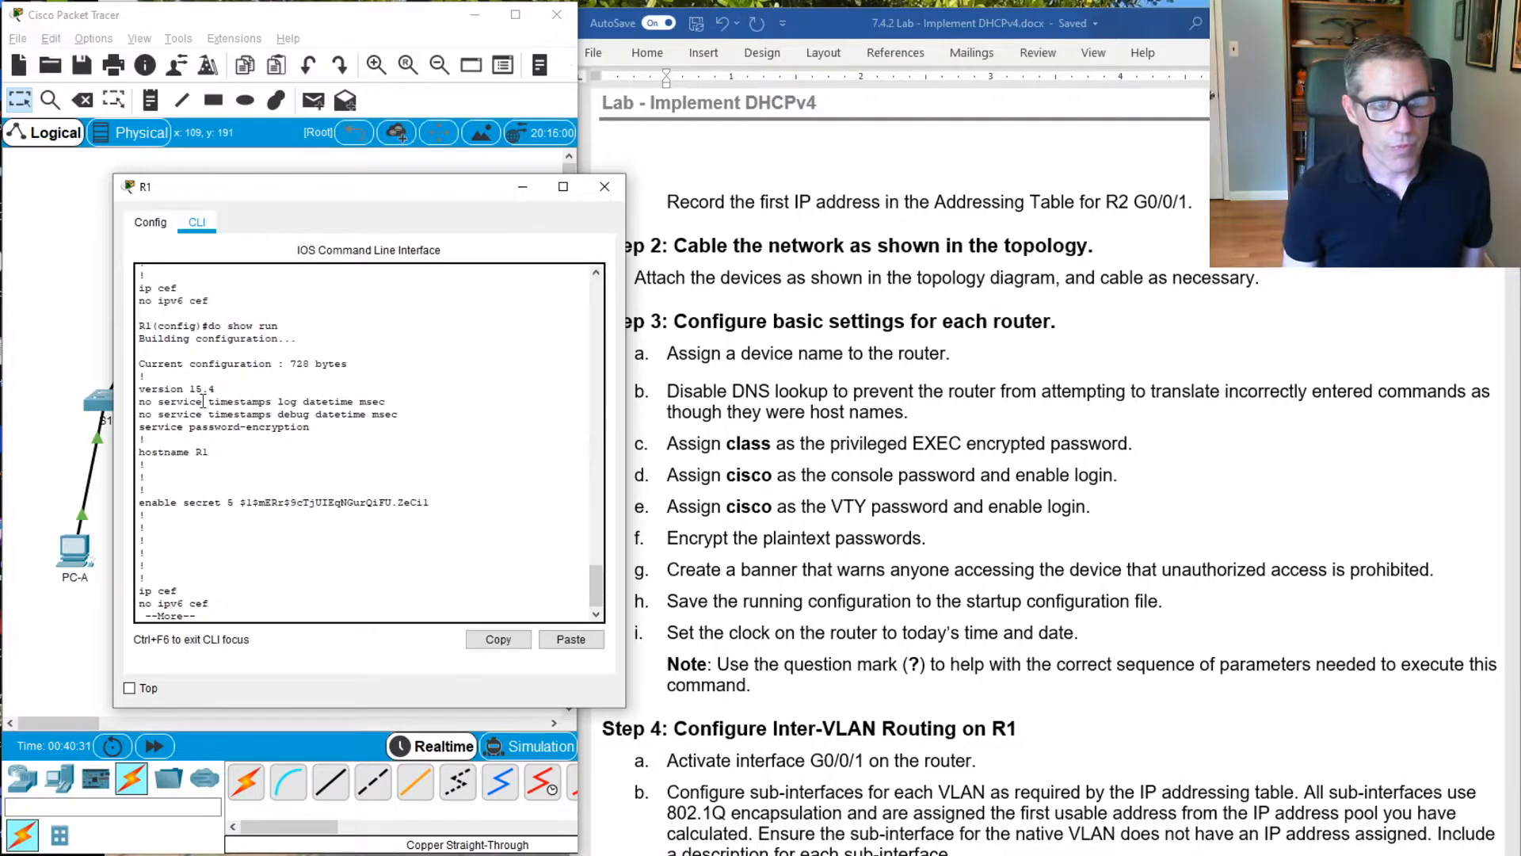
key(space)
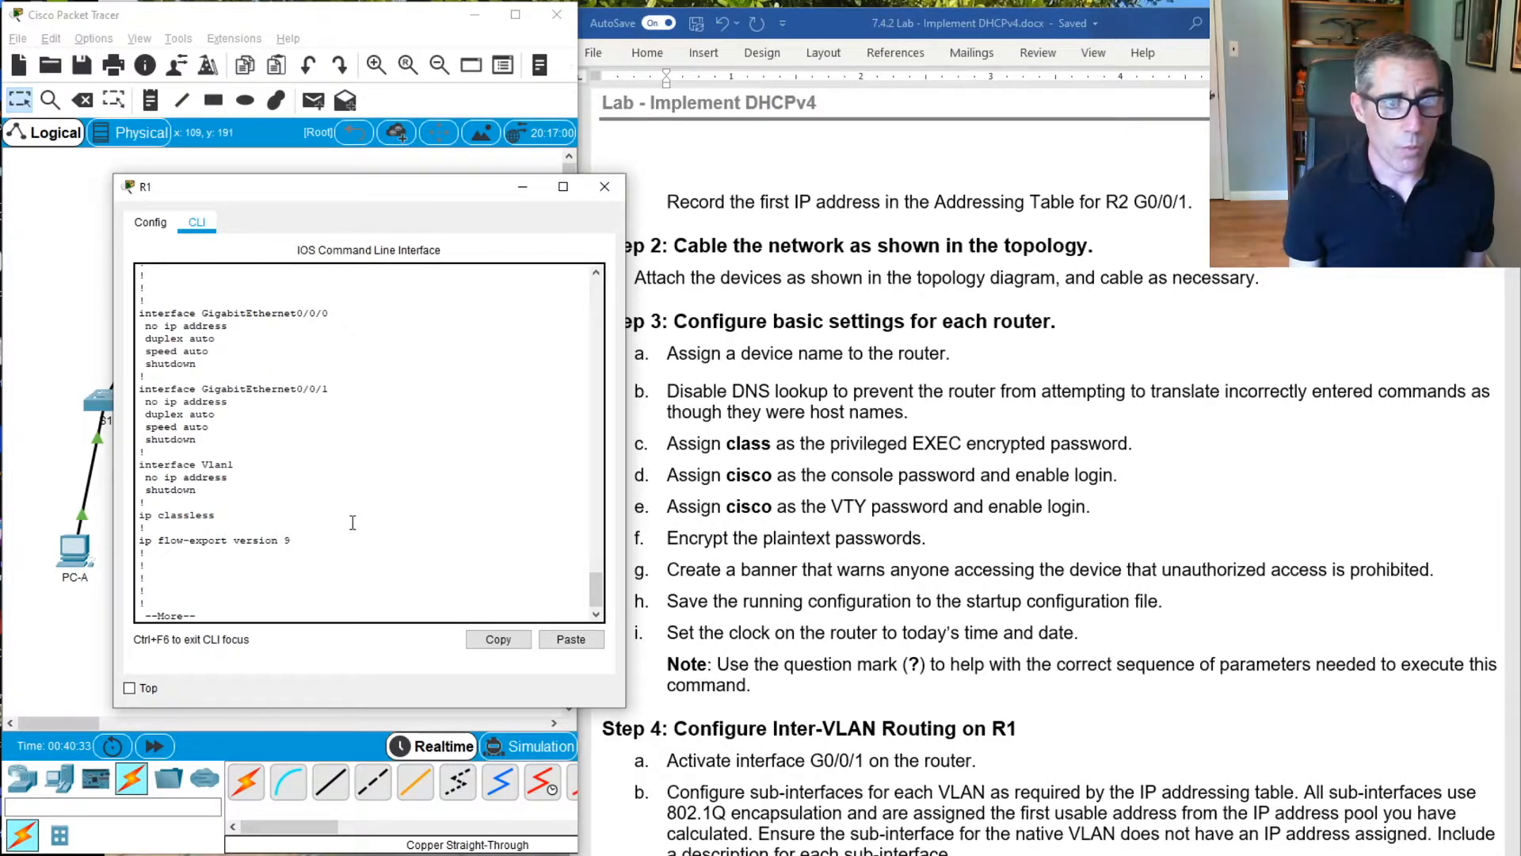
key(space)
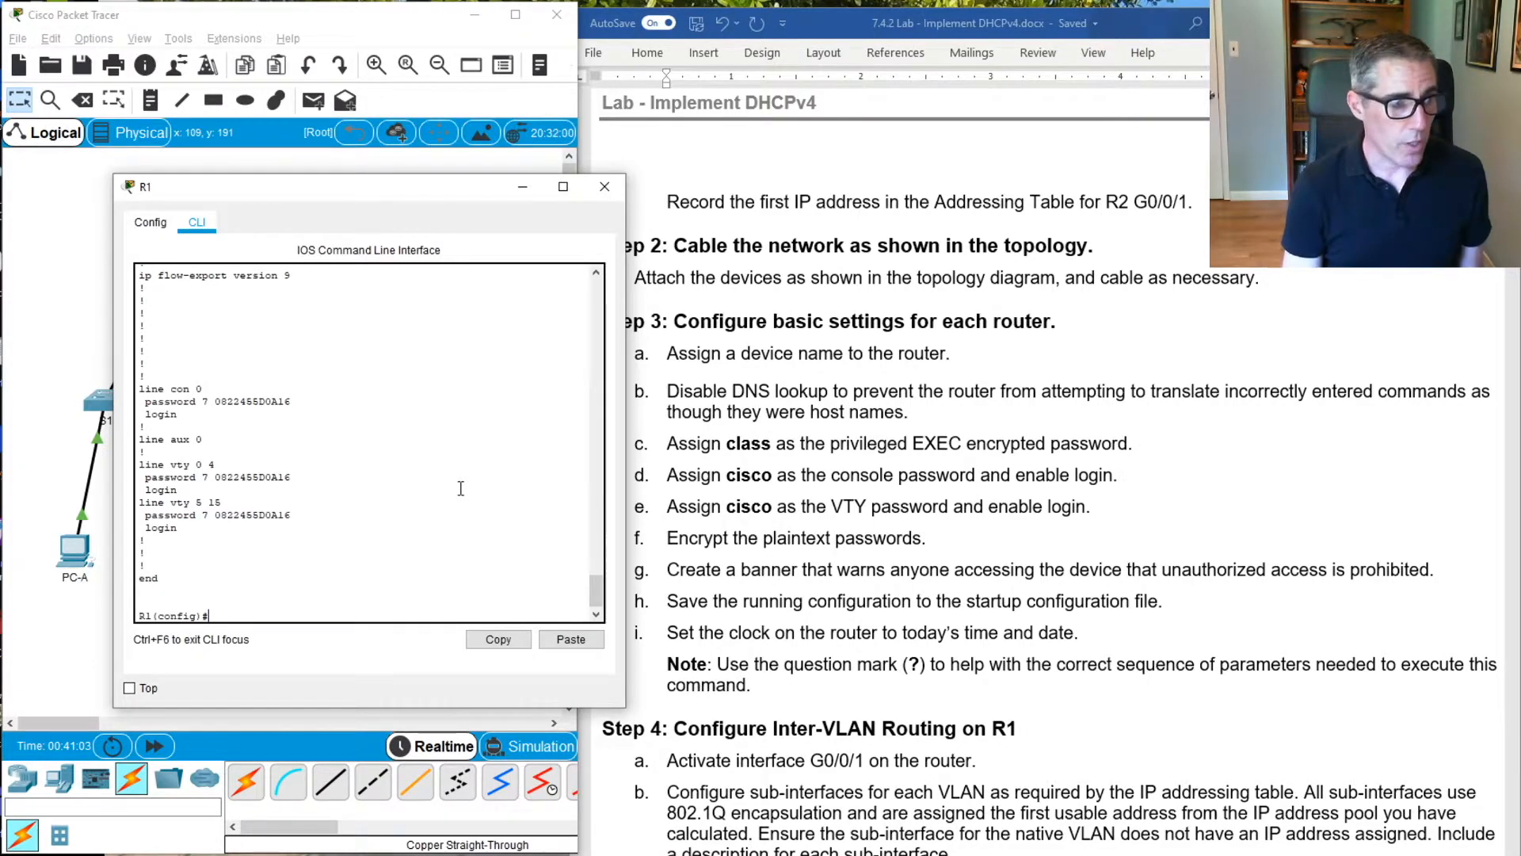
Compose a message-of-the-day banner command with the text "Go Away!!!" enclosed in # characters
text(bann)
key(Tab)
text(mo)
key(Tab)
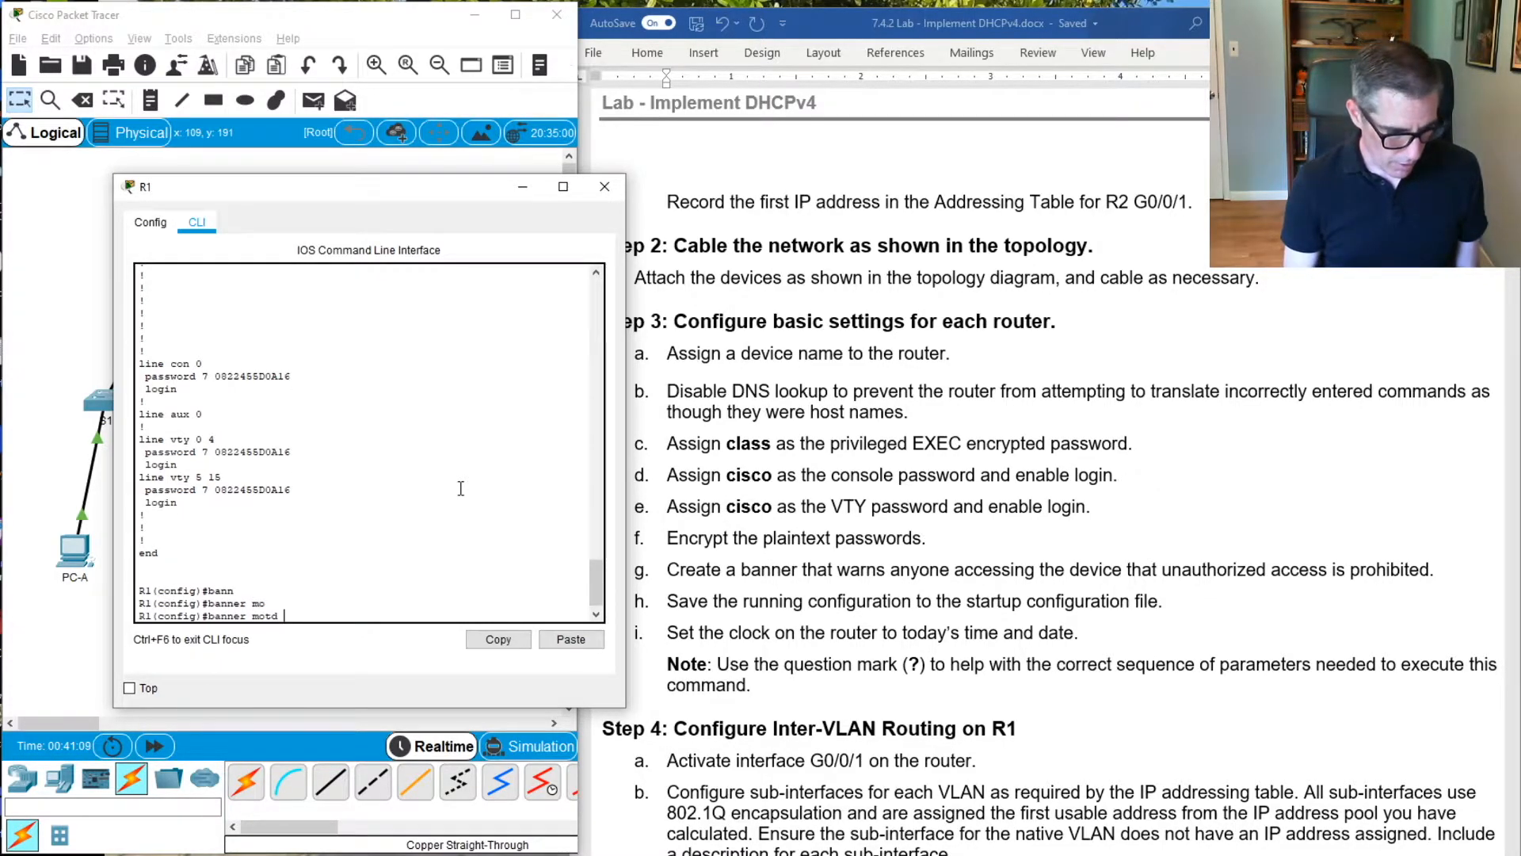
text(#)
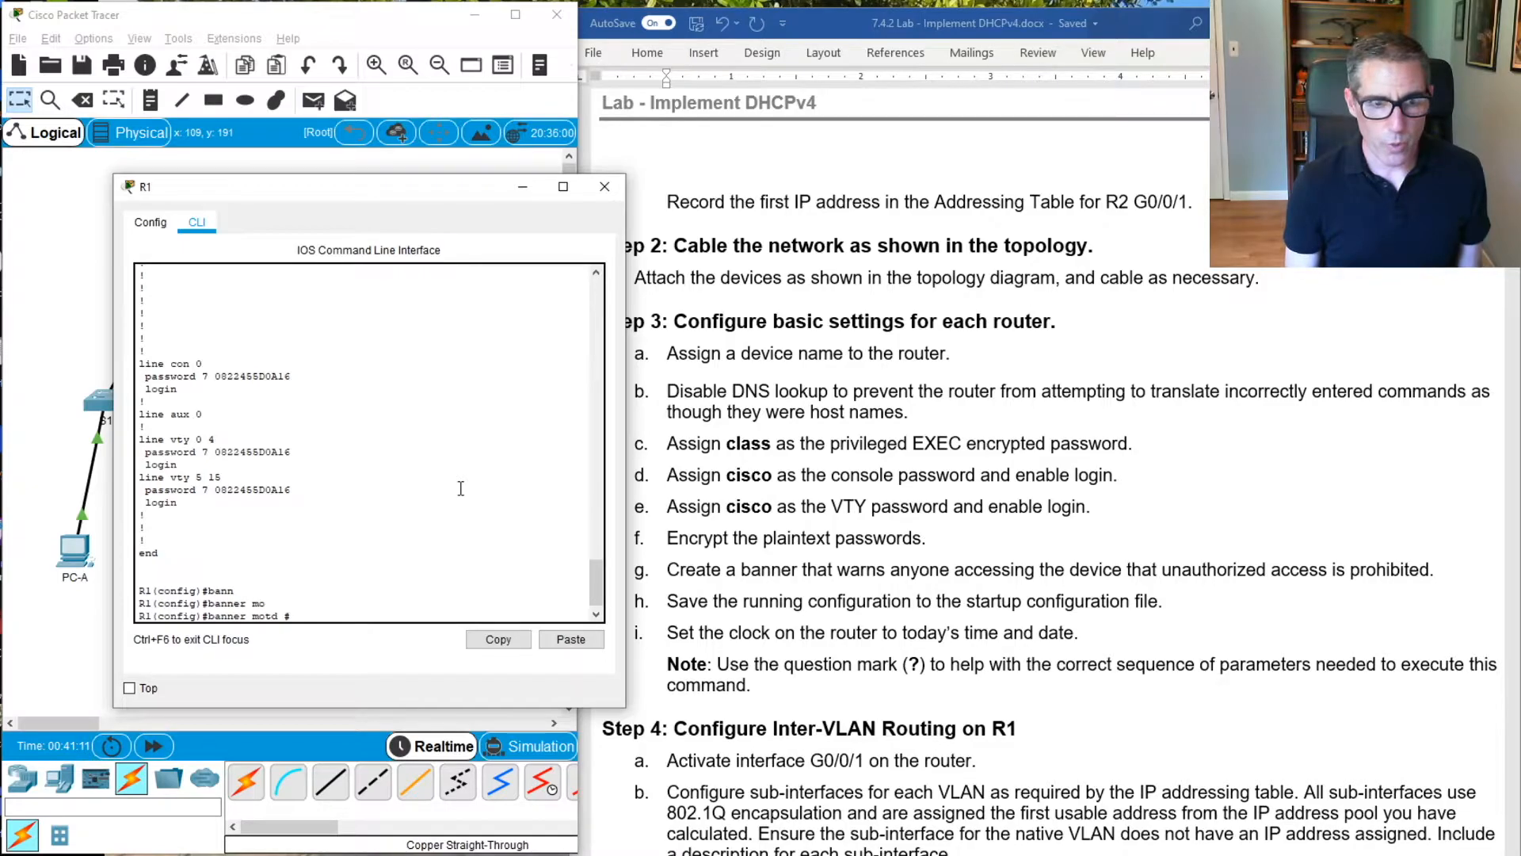
text( Go)
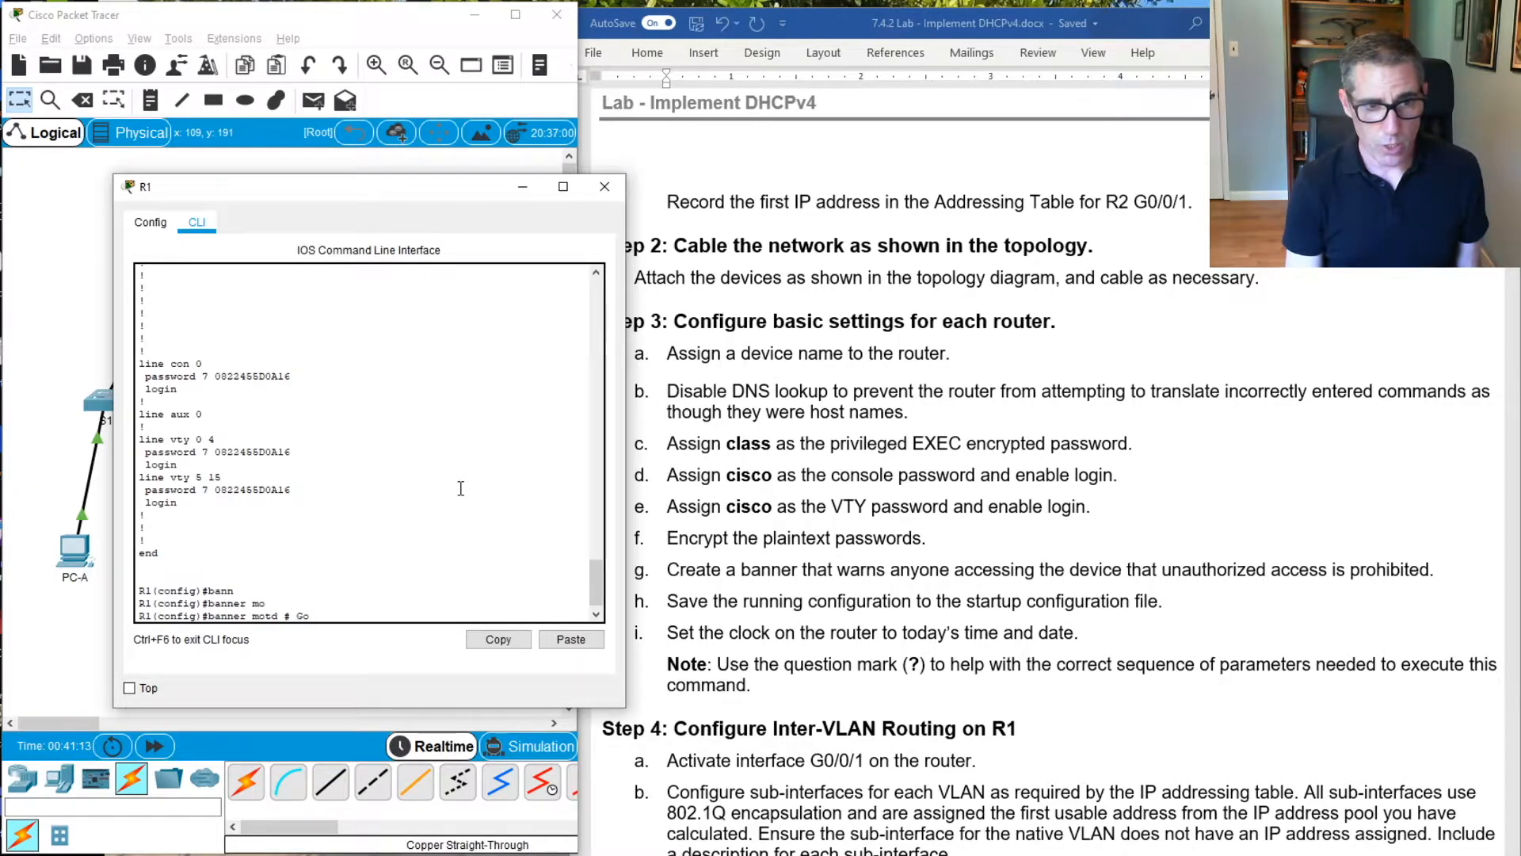
text( Away)
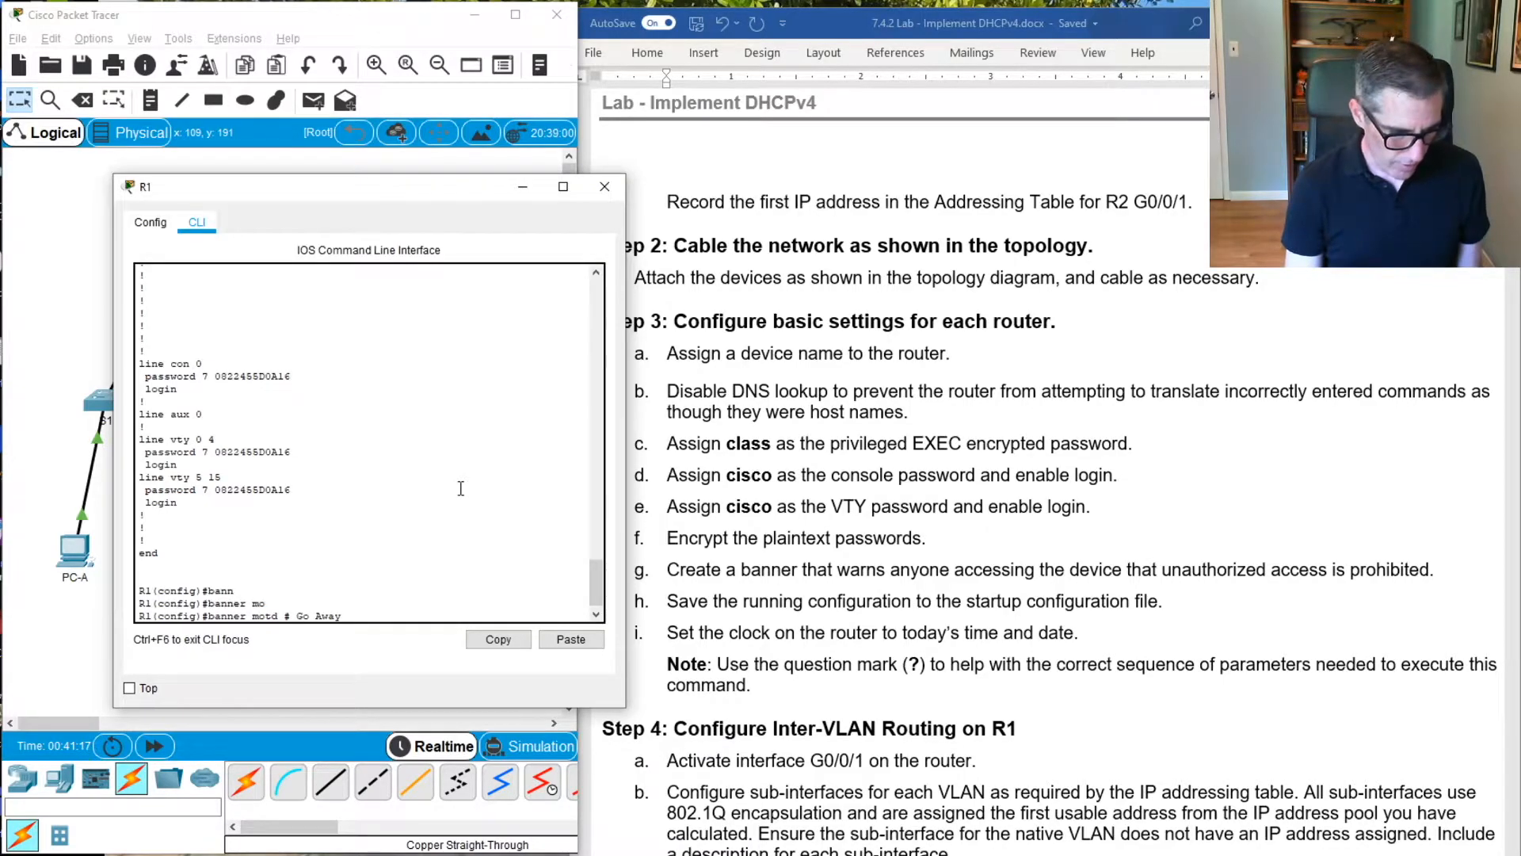
text(!!! #)
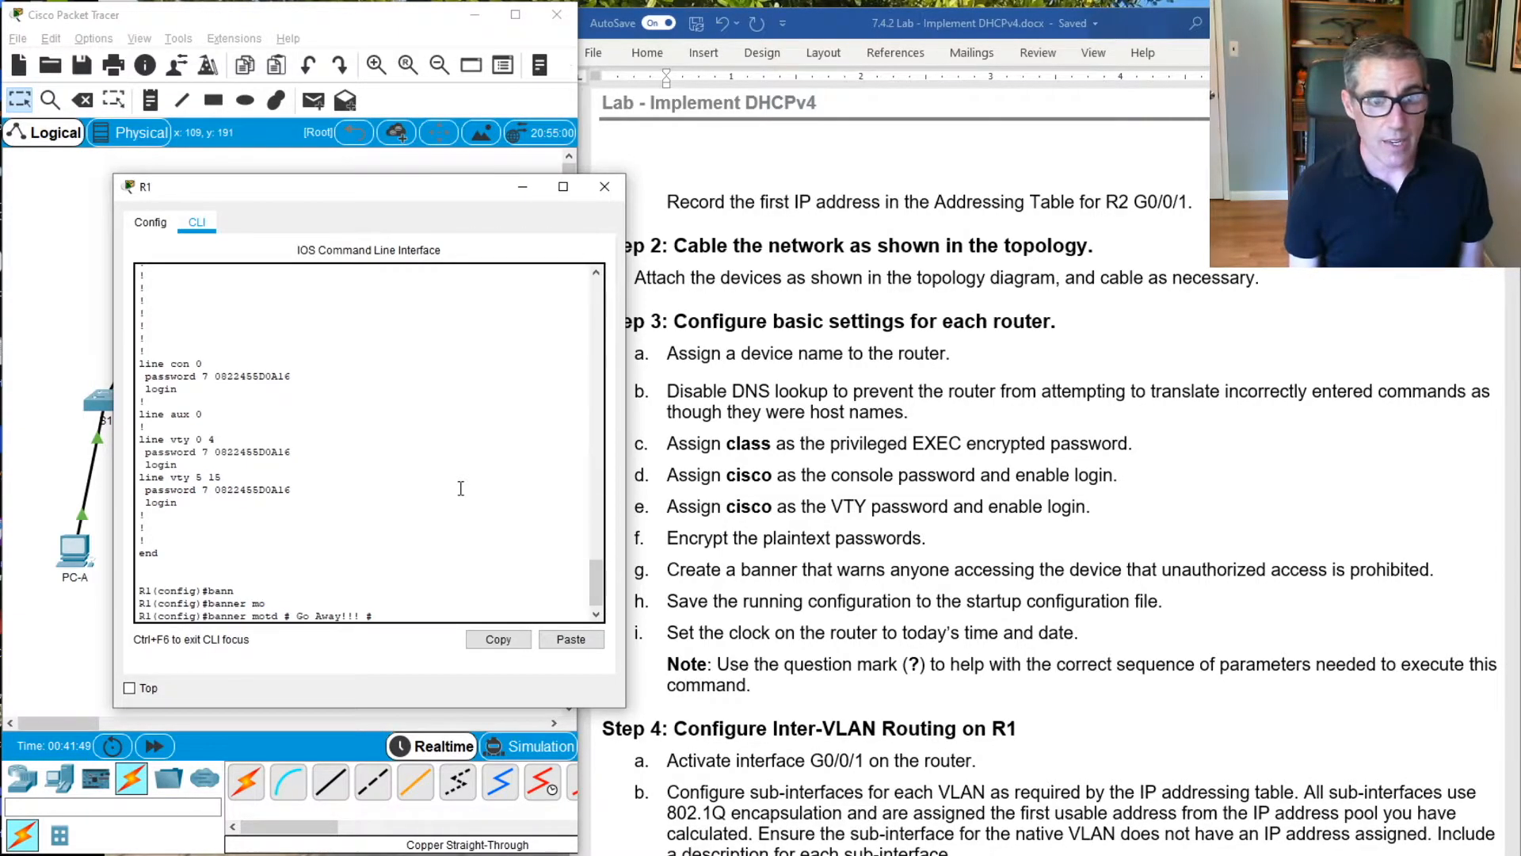
Enclose the banner in $ delimiters, pad the text with asterisks as "#**** Go Away!!! *****#", and apply it
text($)
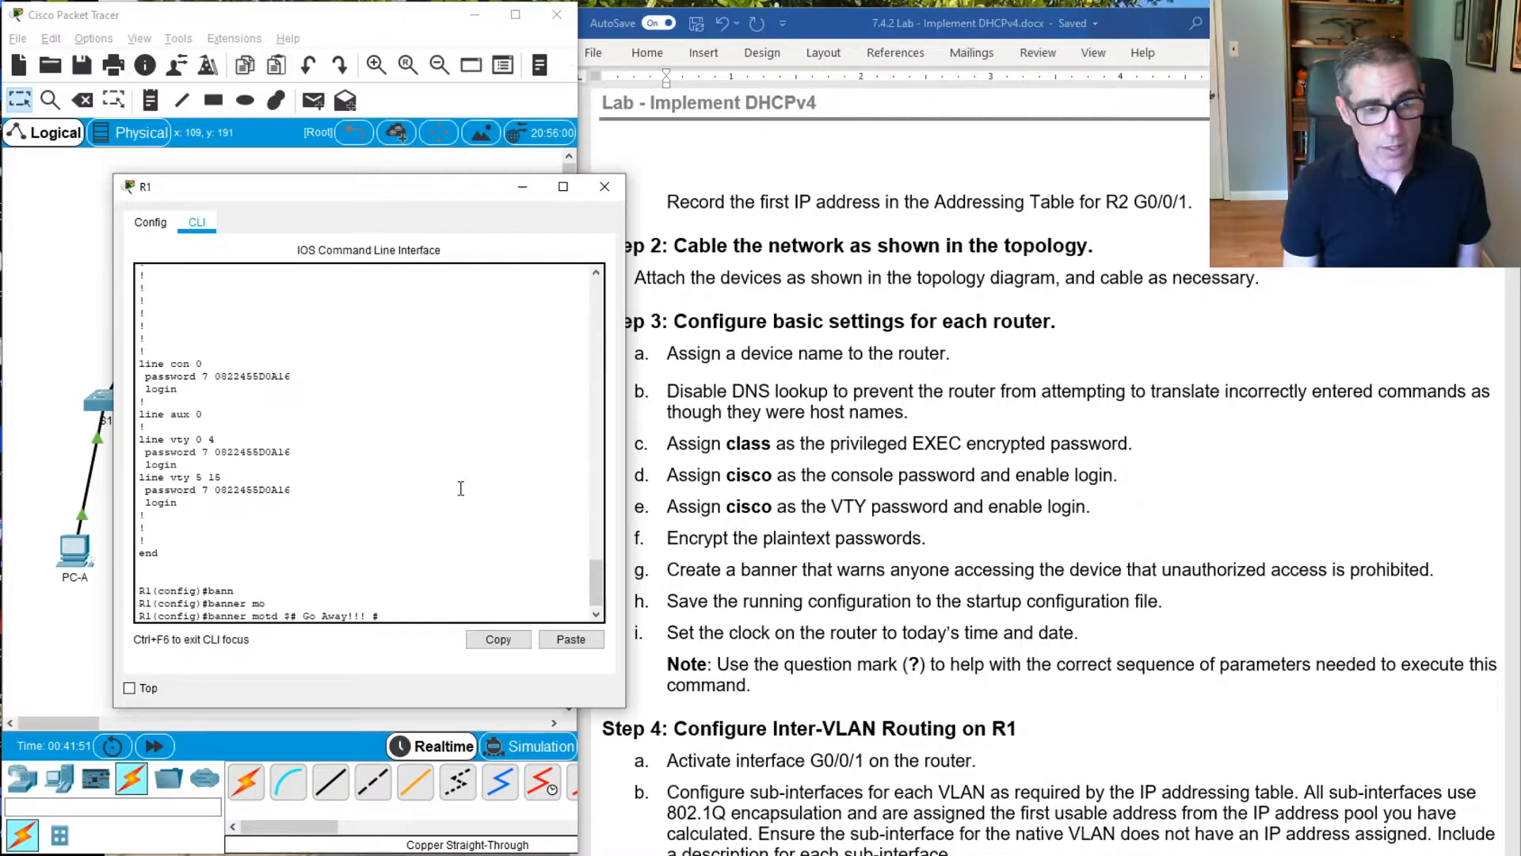
key(Right)
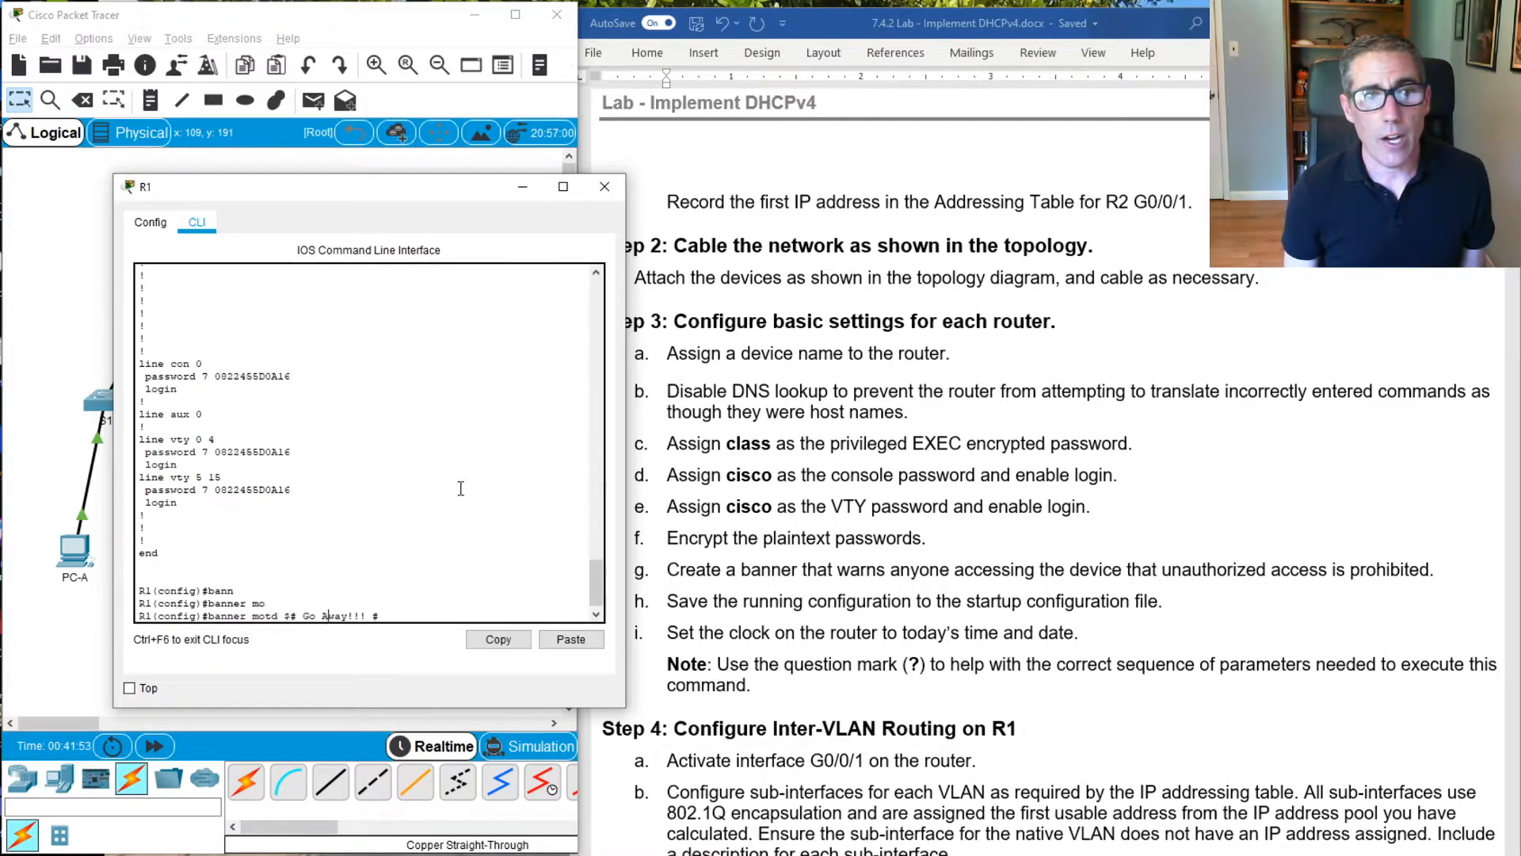
text($)
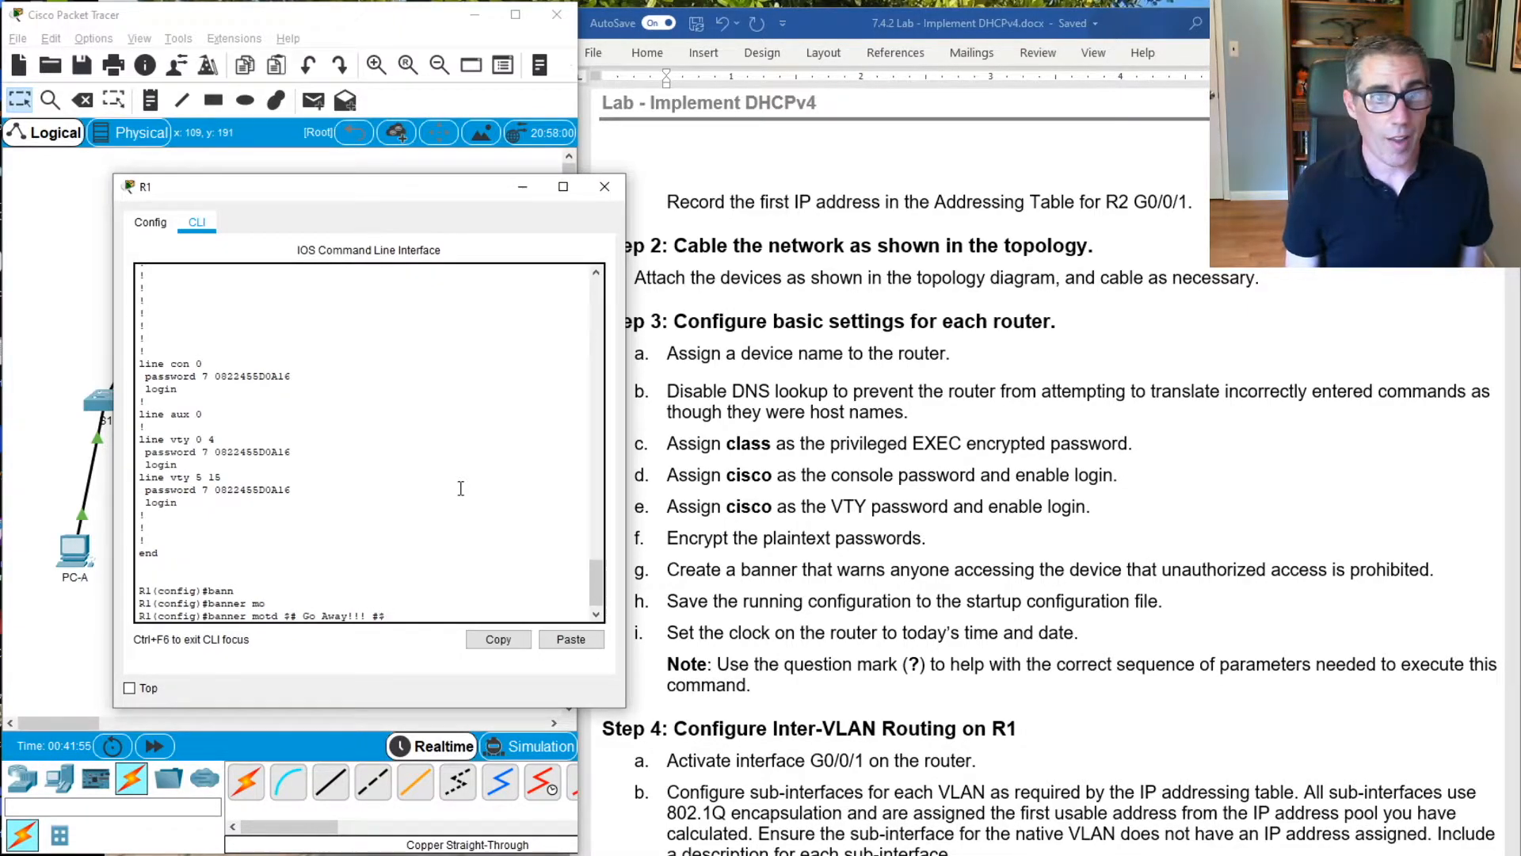
key(Left)
key(Left)
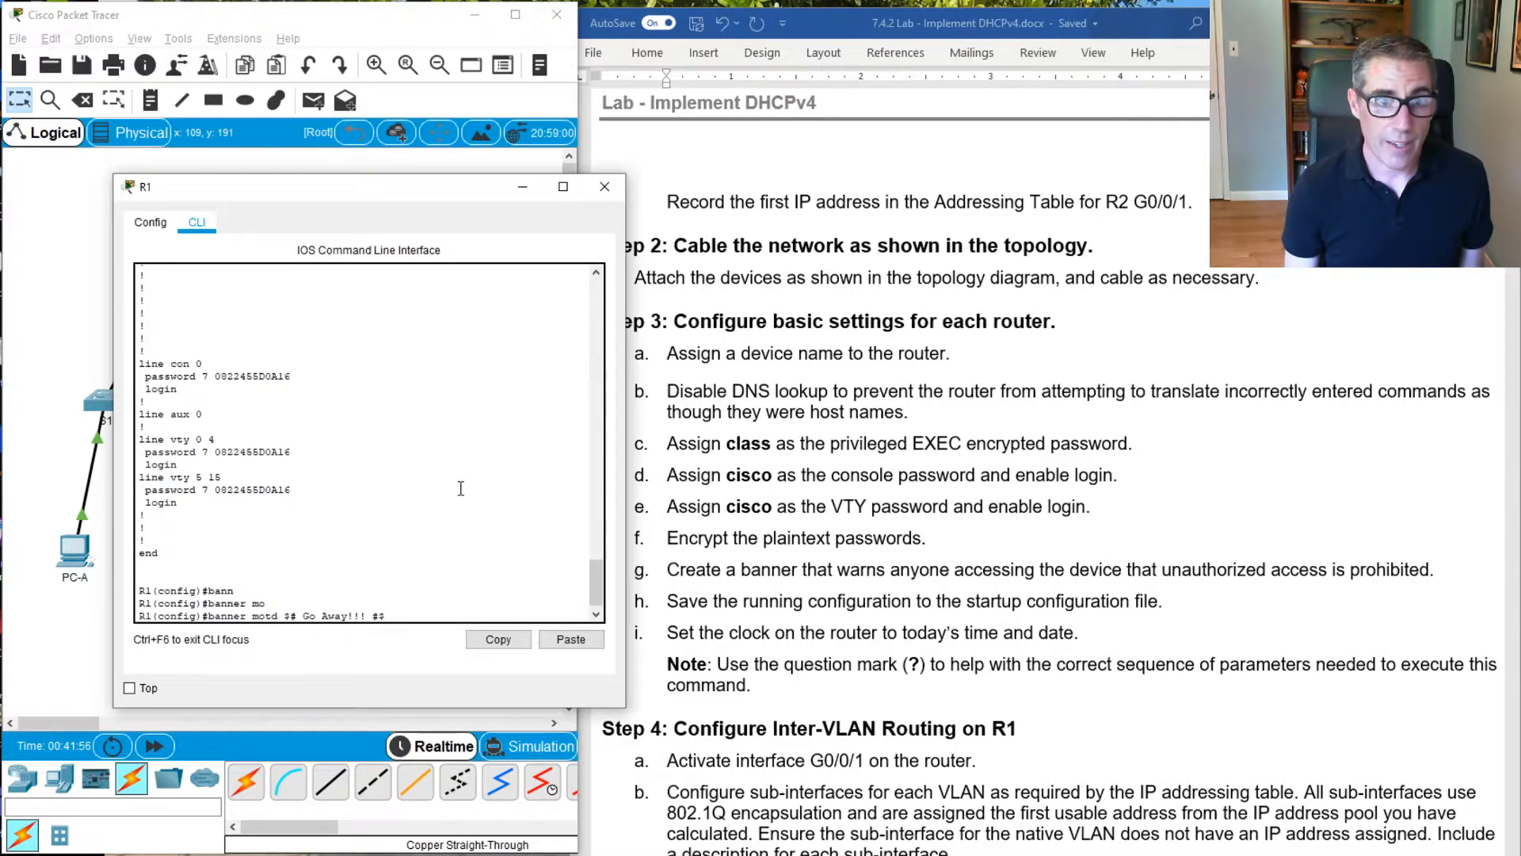
text(*****)
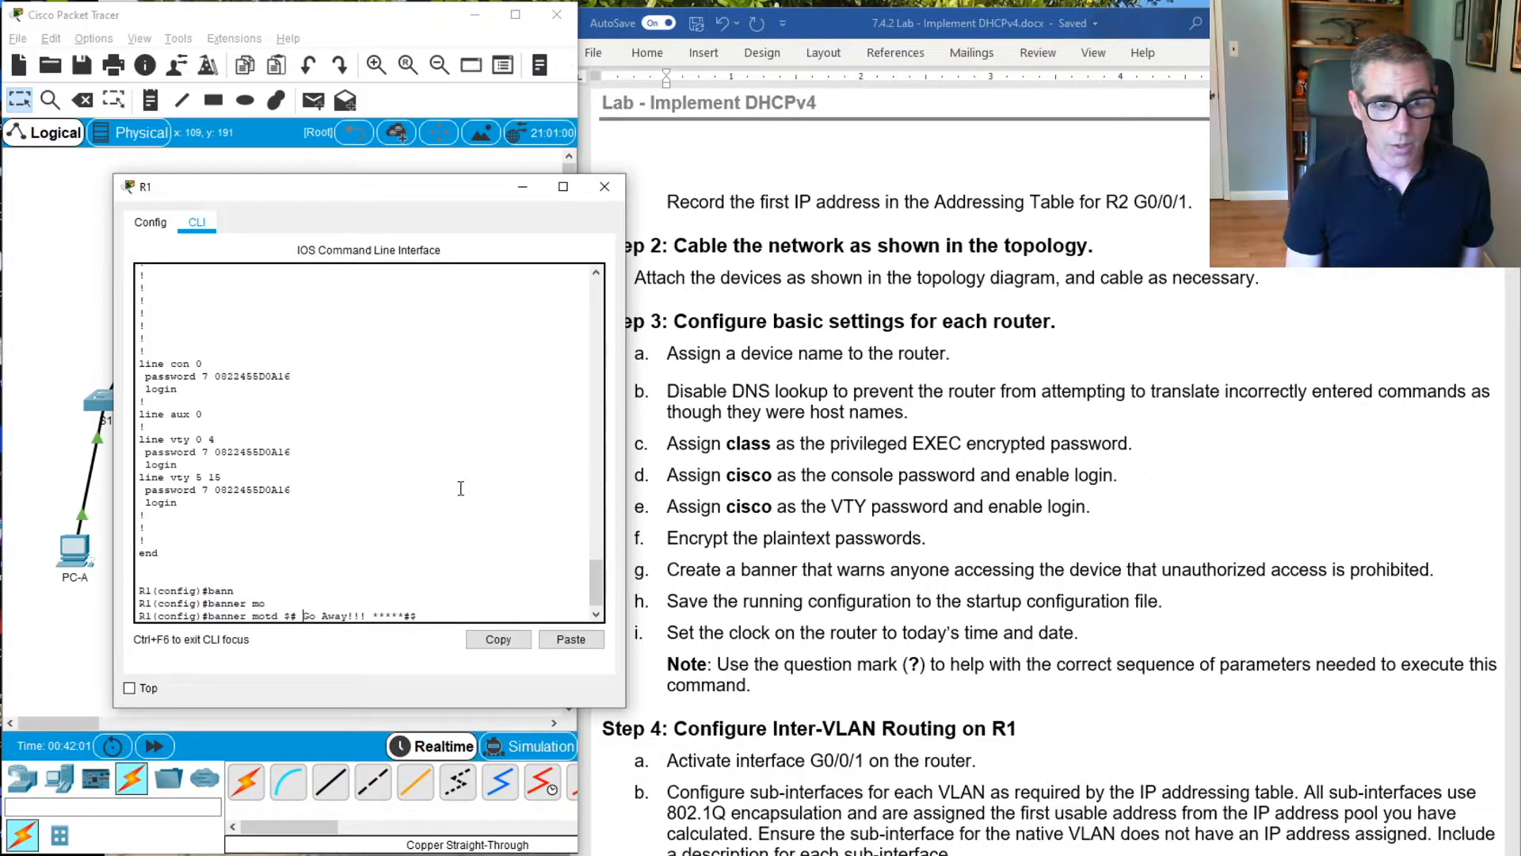
text(****)
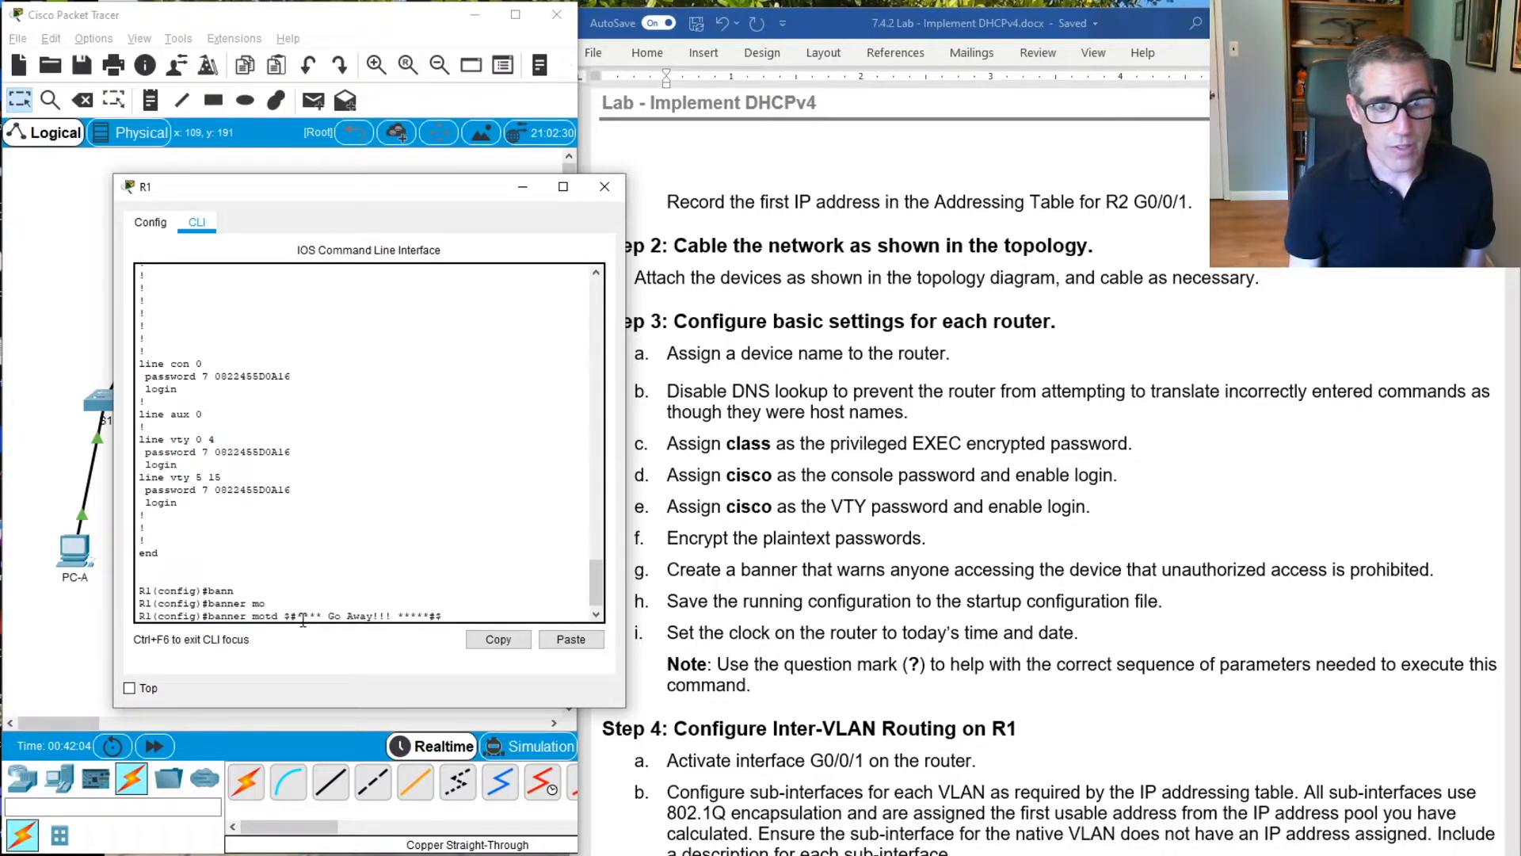
drag(292, 615, 436, 612)
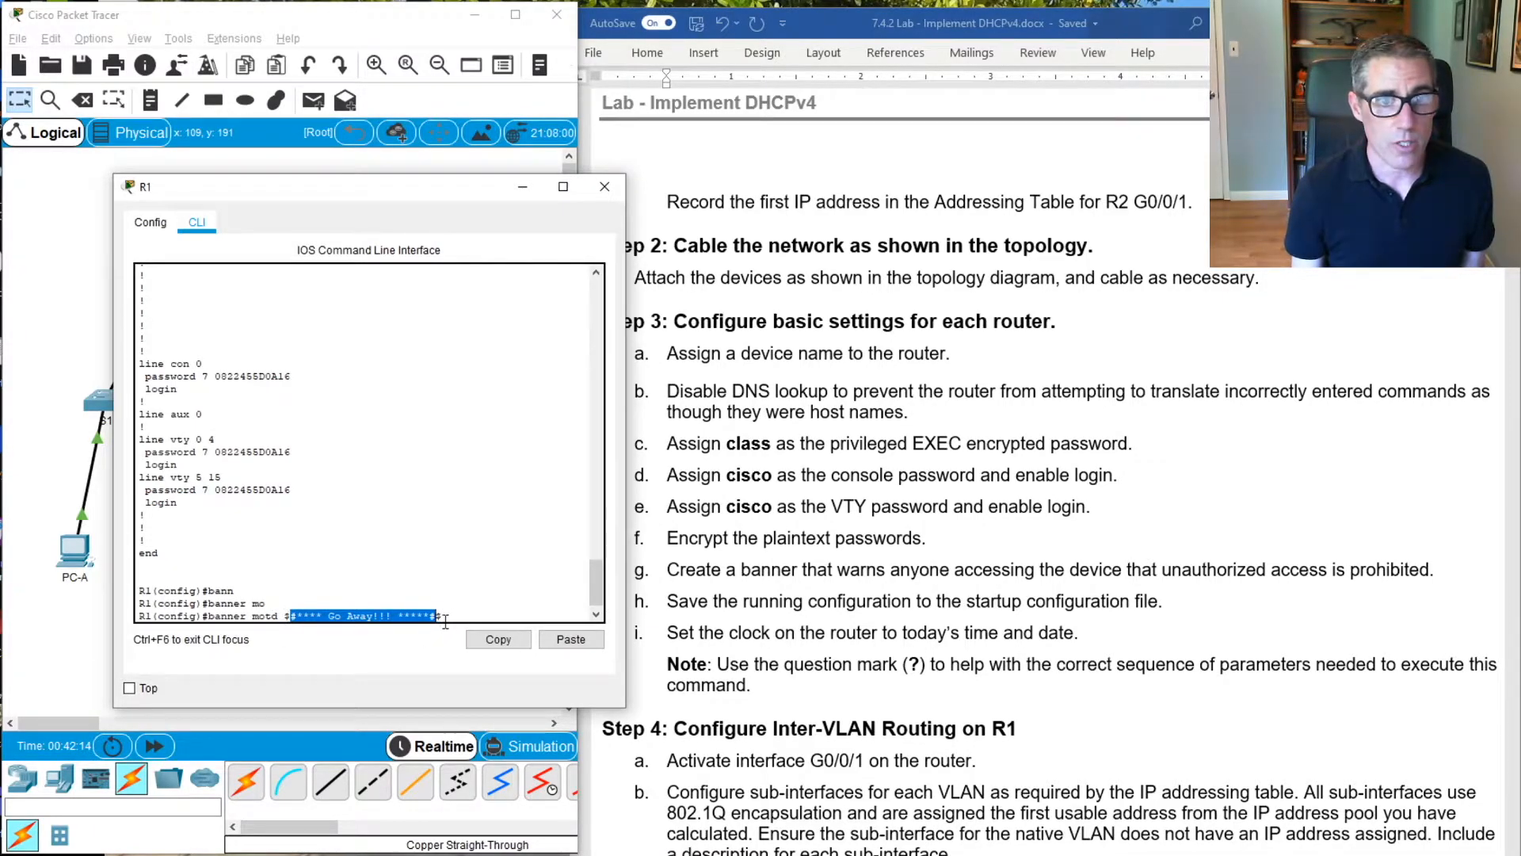
click(466, 517)
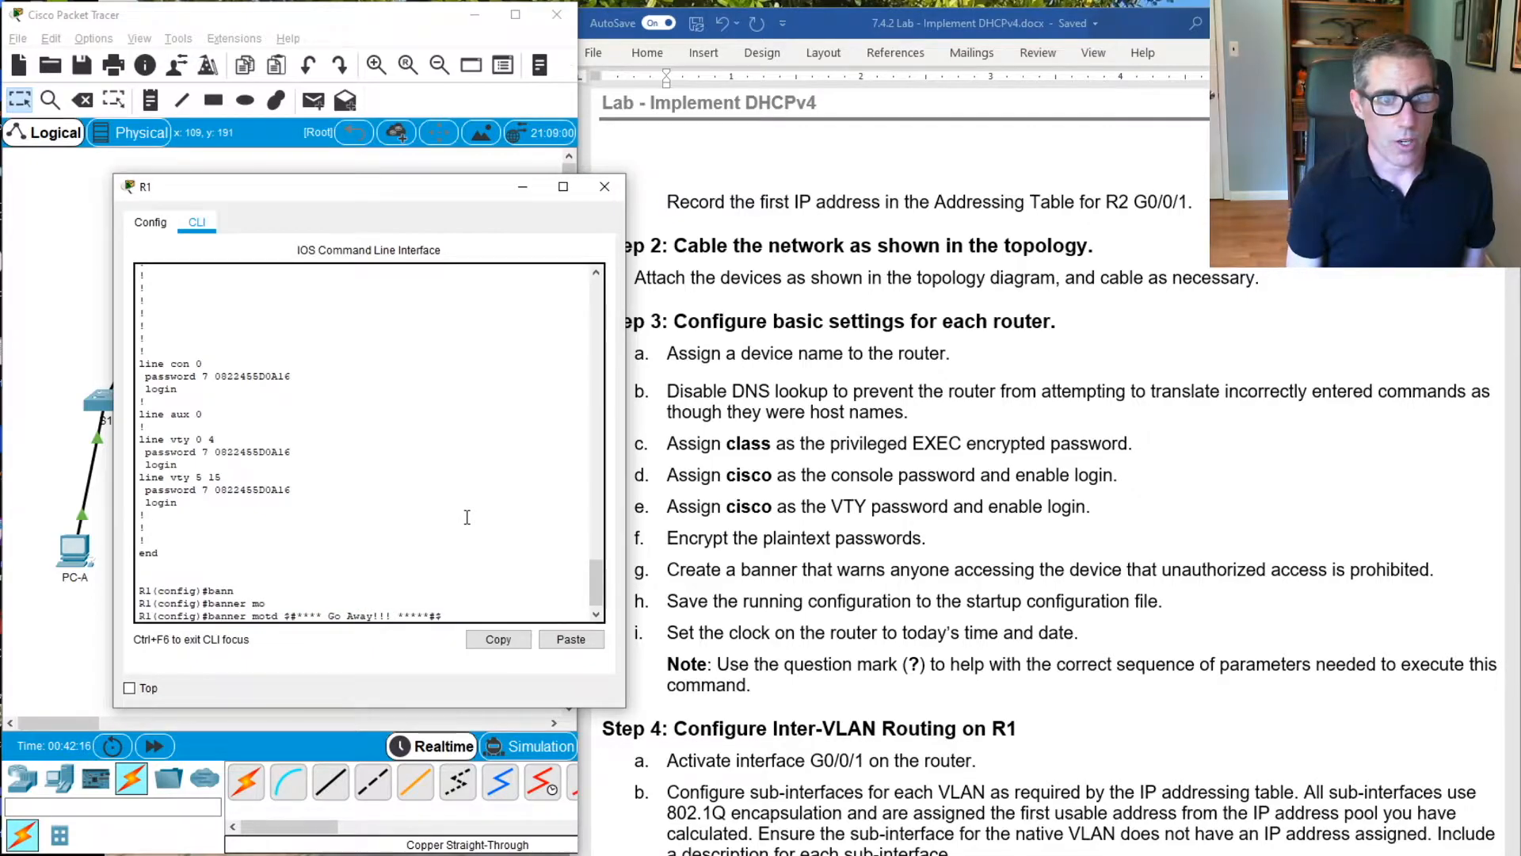
key(Return)
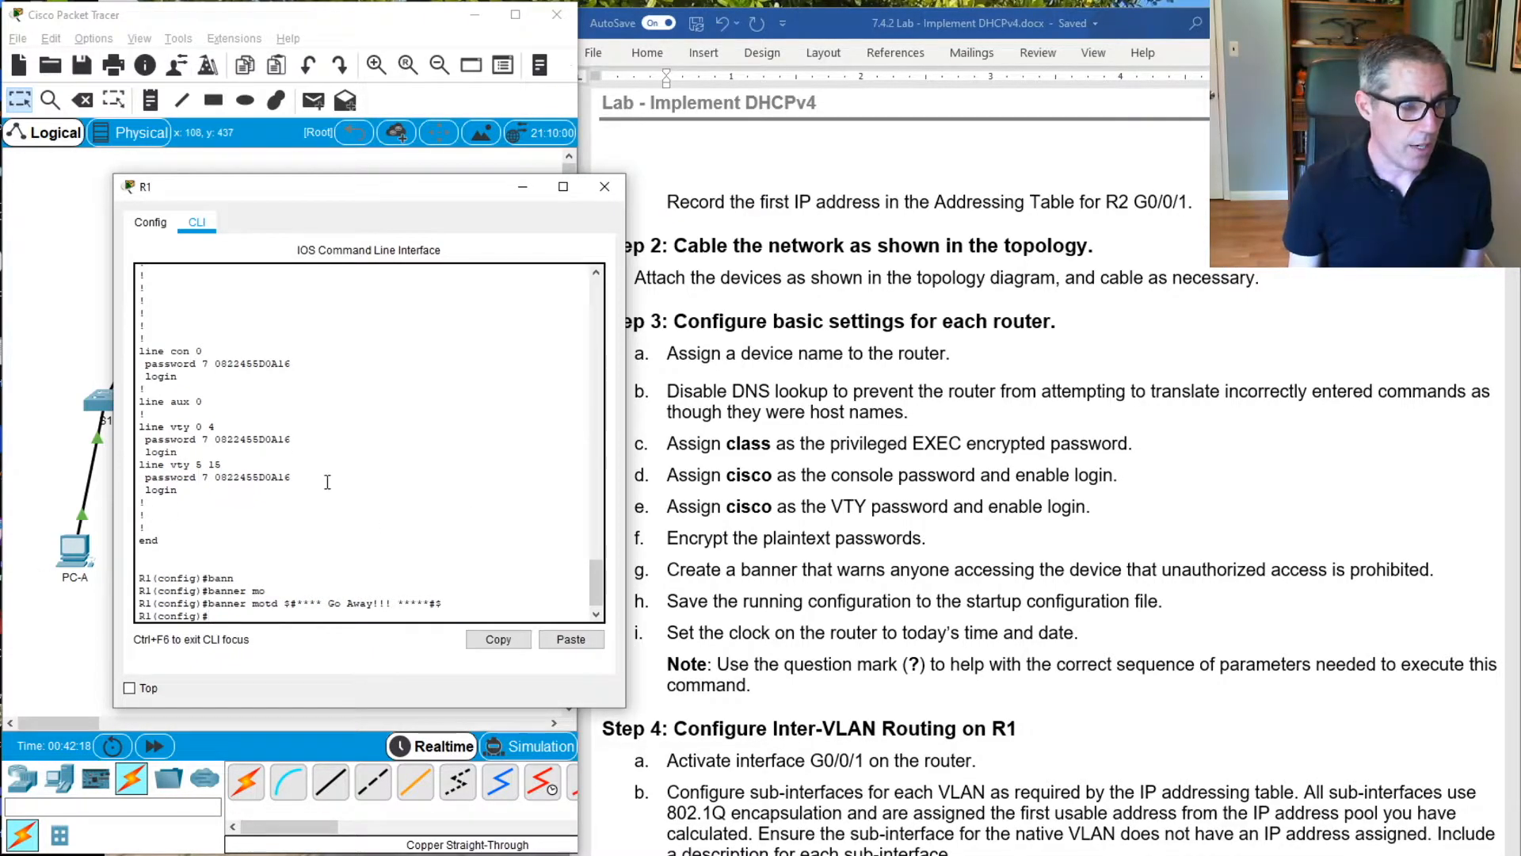
Try to save the configuration with copy run start from global configuration mode
text(copy run)
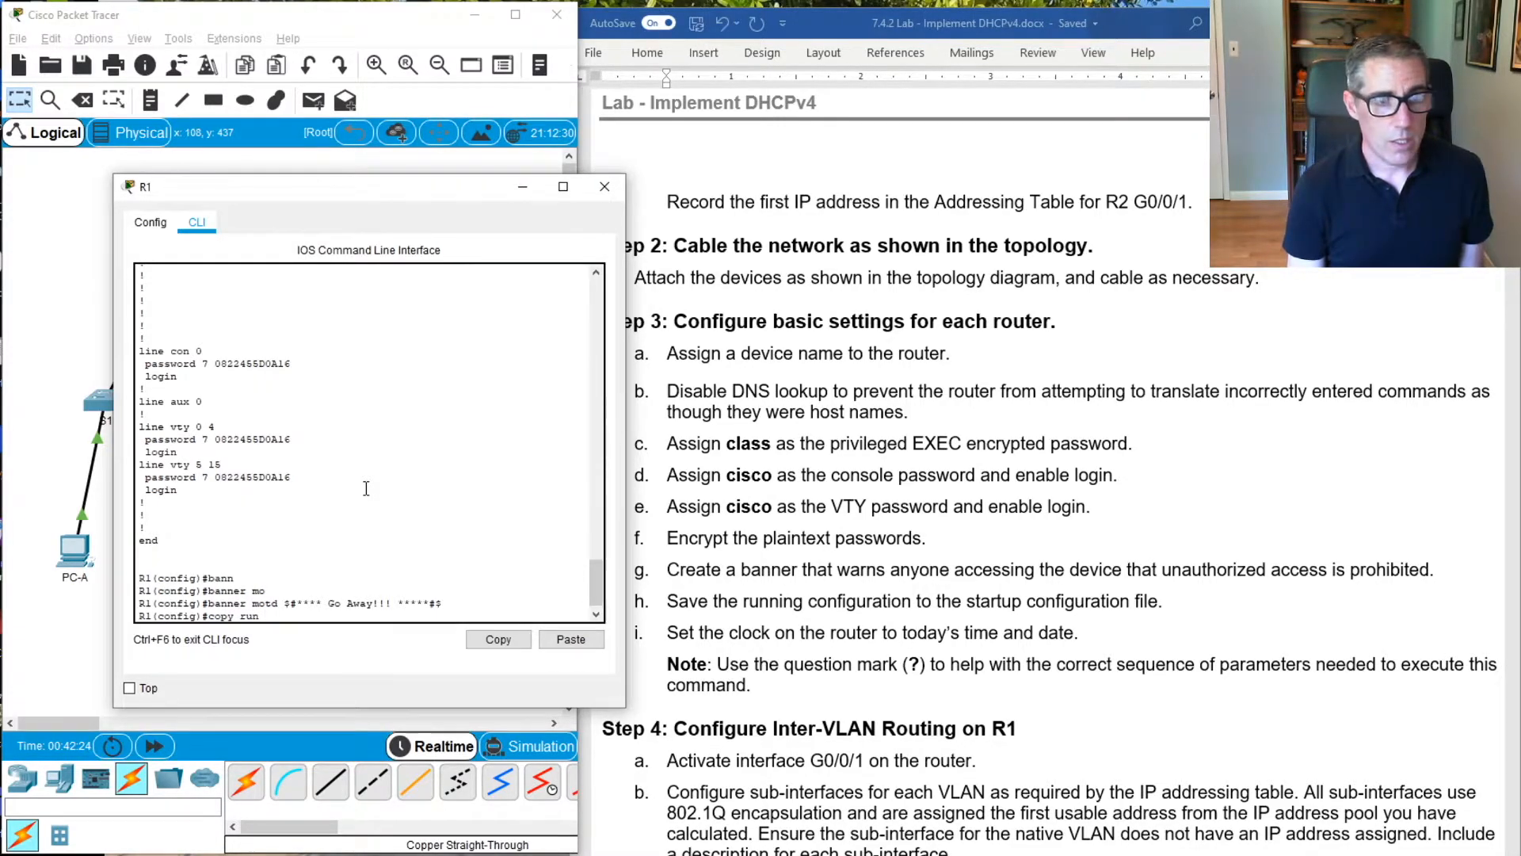
text( start)
key(Return)
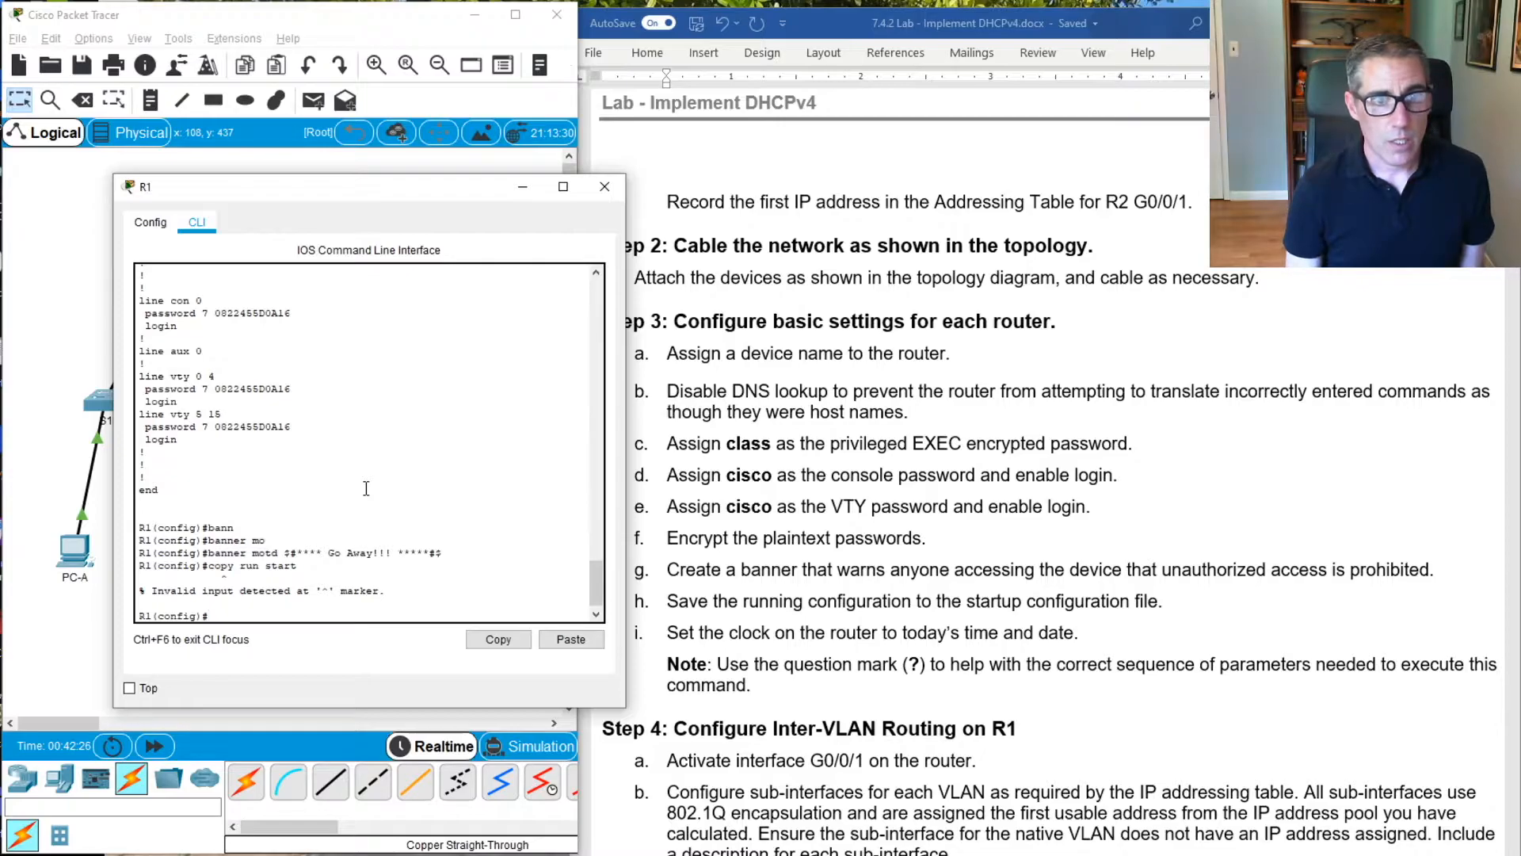
Return to privileged EXEC mode and copy the running configuration to startup-config, accepting the default destination filename
text(exit)
key(Return)
key(Return)
key(Return)
text(copy run start)
key(Return)
key(Return)
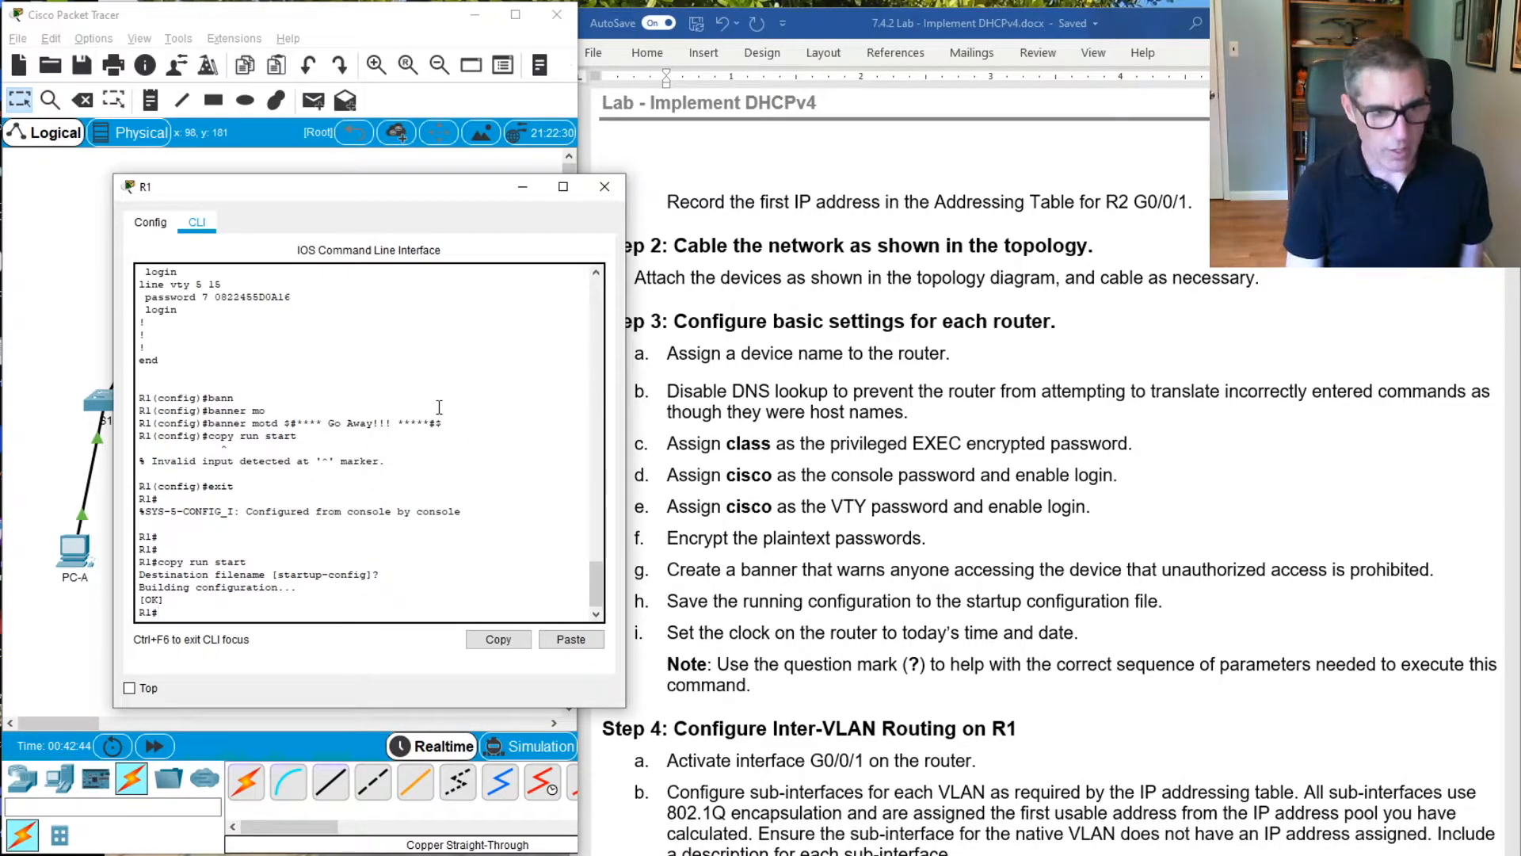
Begin the clock set command on R1 and query the help for its first parameter
text(clos)
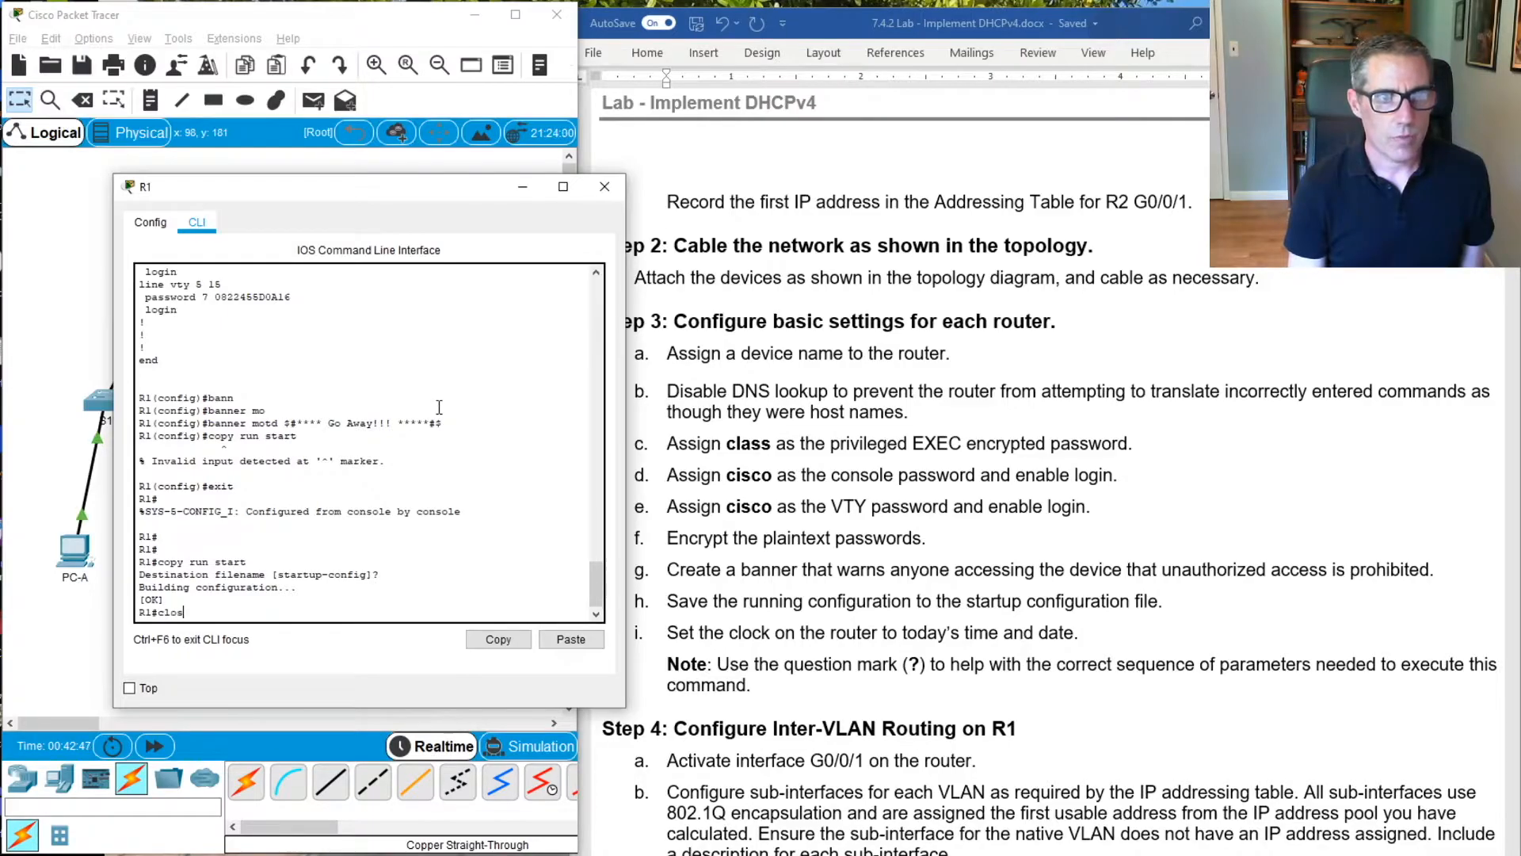
key(BackSpace)
text(ck set)
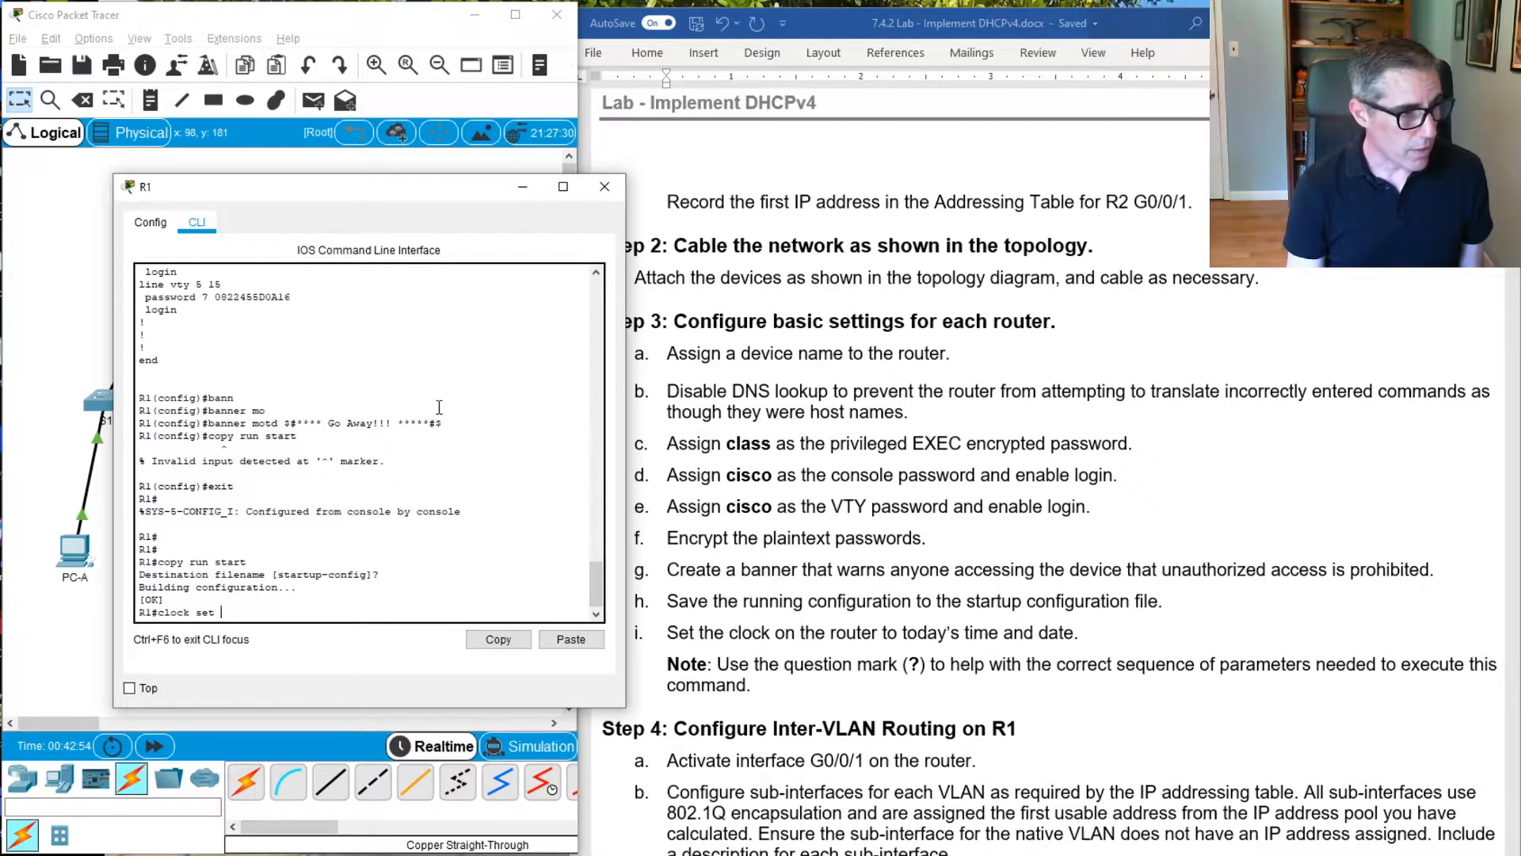
text(?)
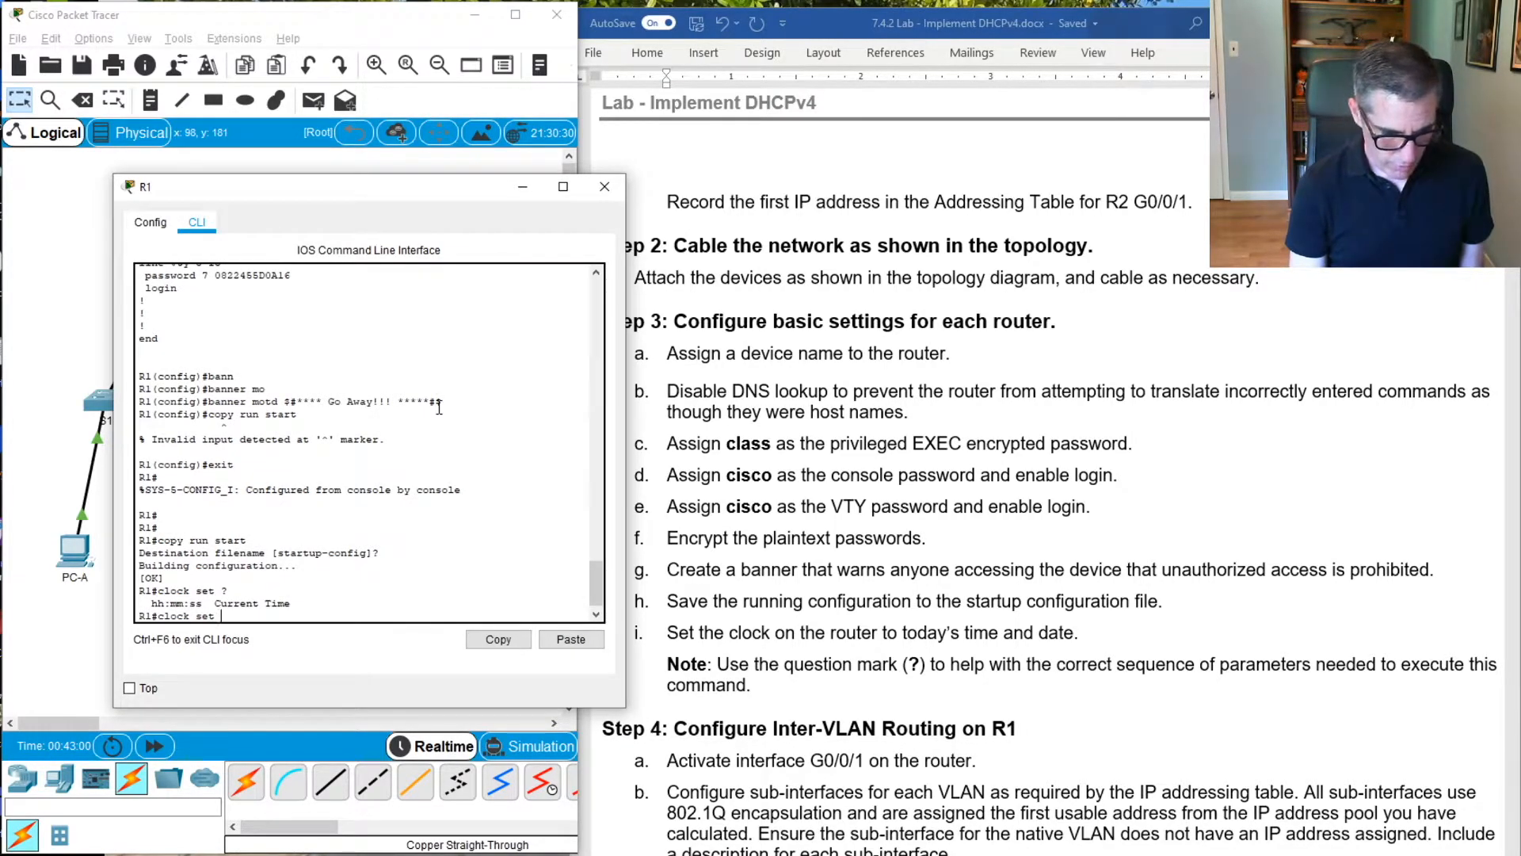
Enter 14:00:00 as the time in R1's clock set command and query the help for the parameter that follows
text(14)
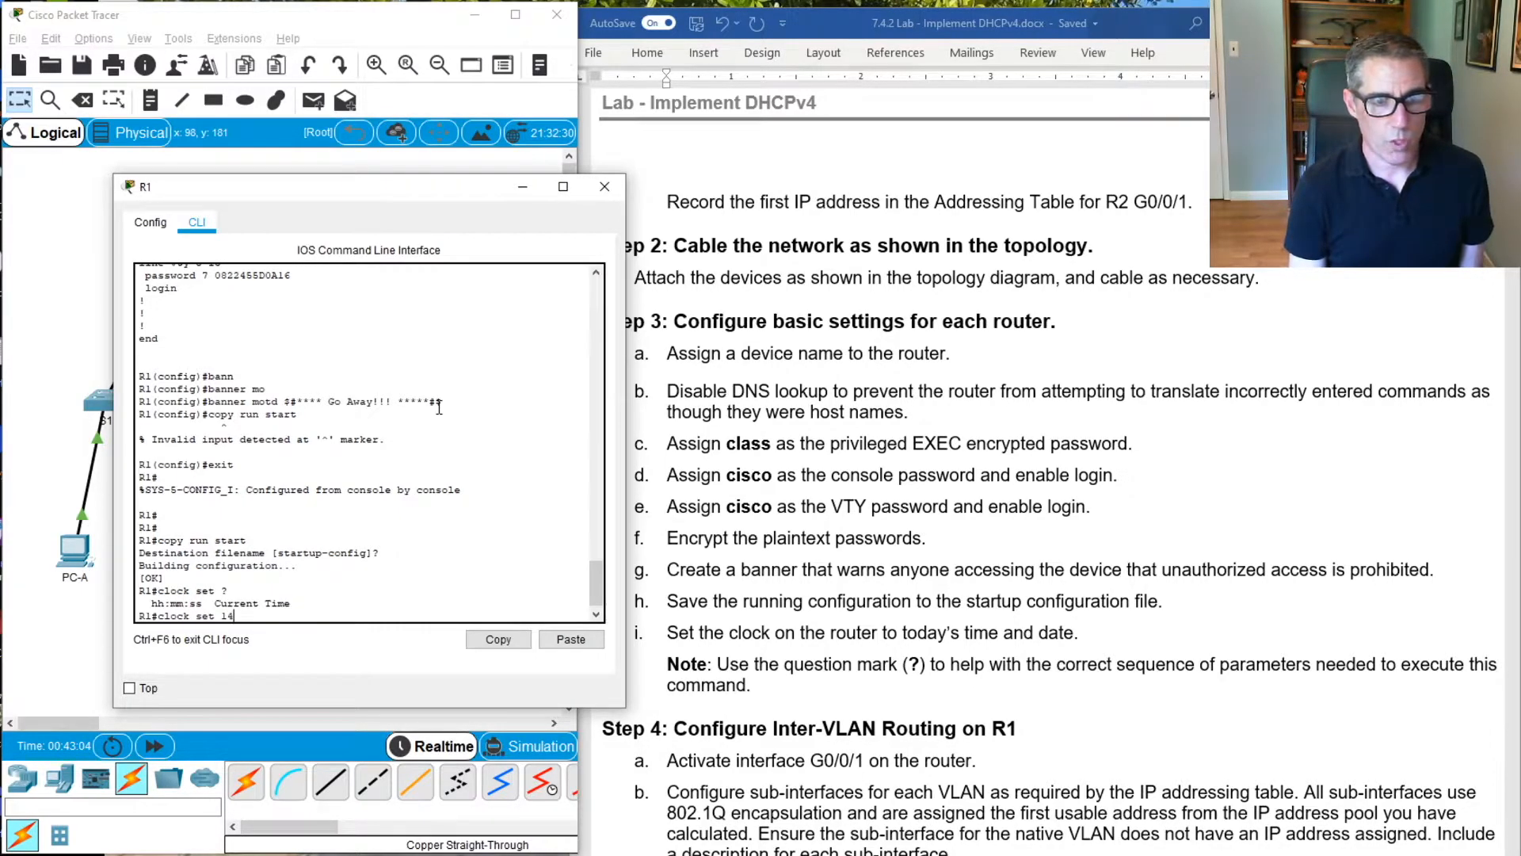
text(:00:00)
key(Return)
key(Up)
text(?)
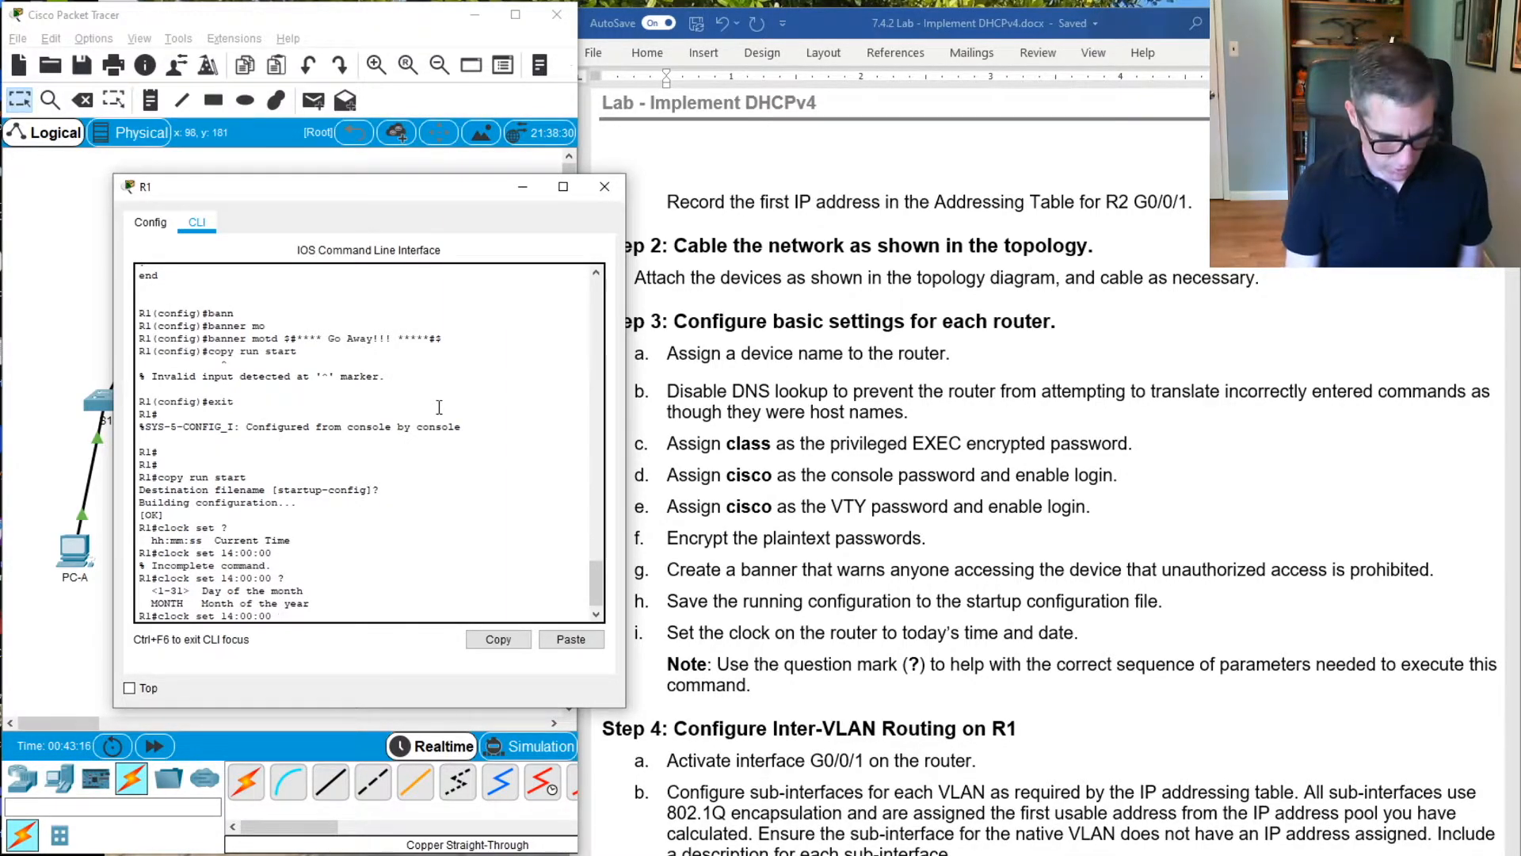
Complete R1's clock set command with the date 21 June 2020, checking the help after each parameter, and apply it
text(21 ?)
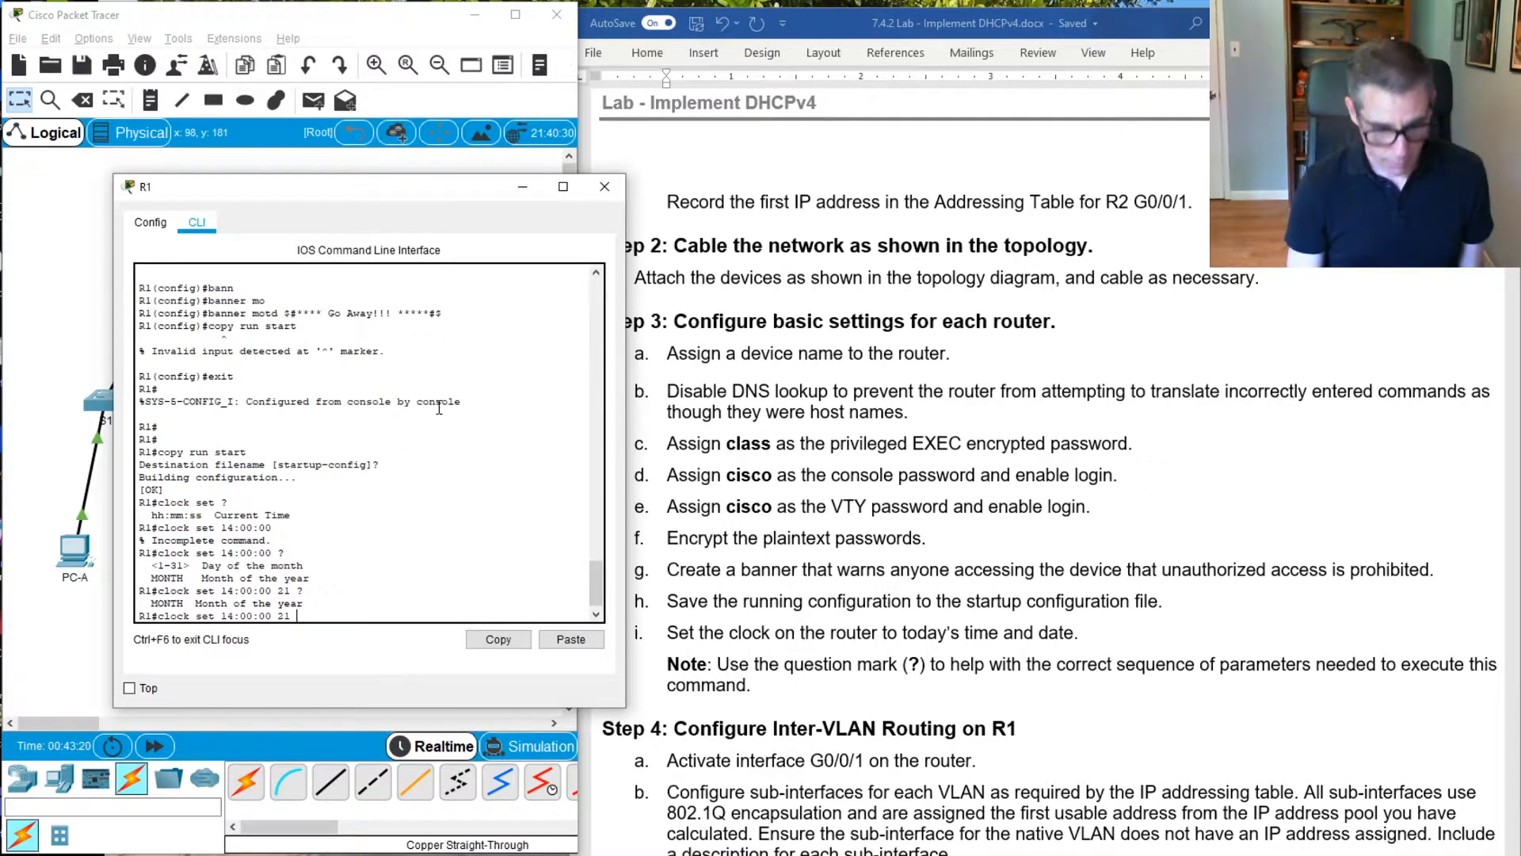
text(June)
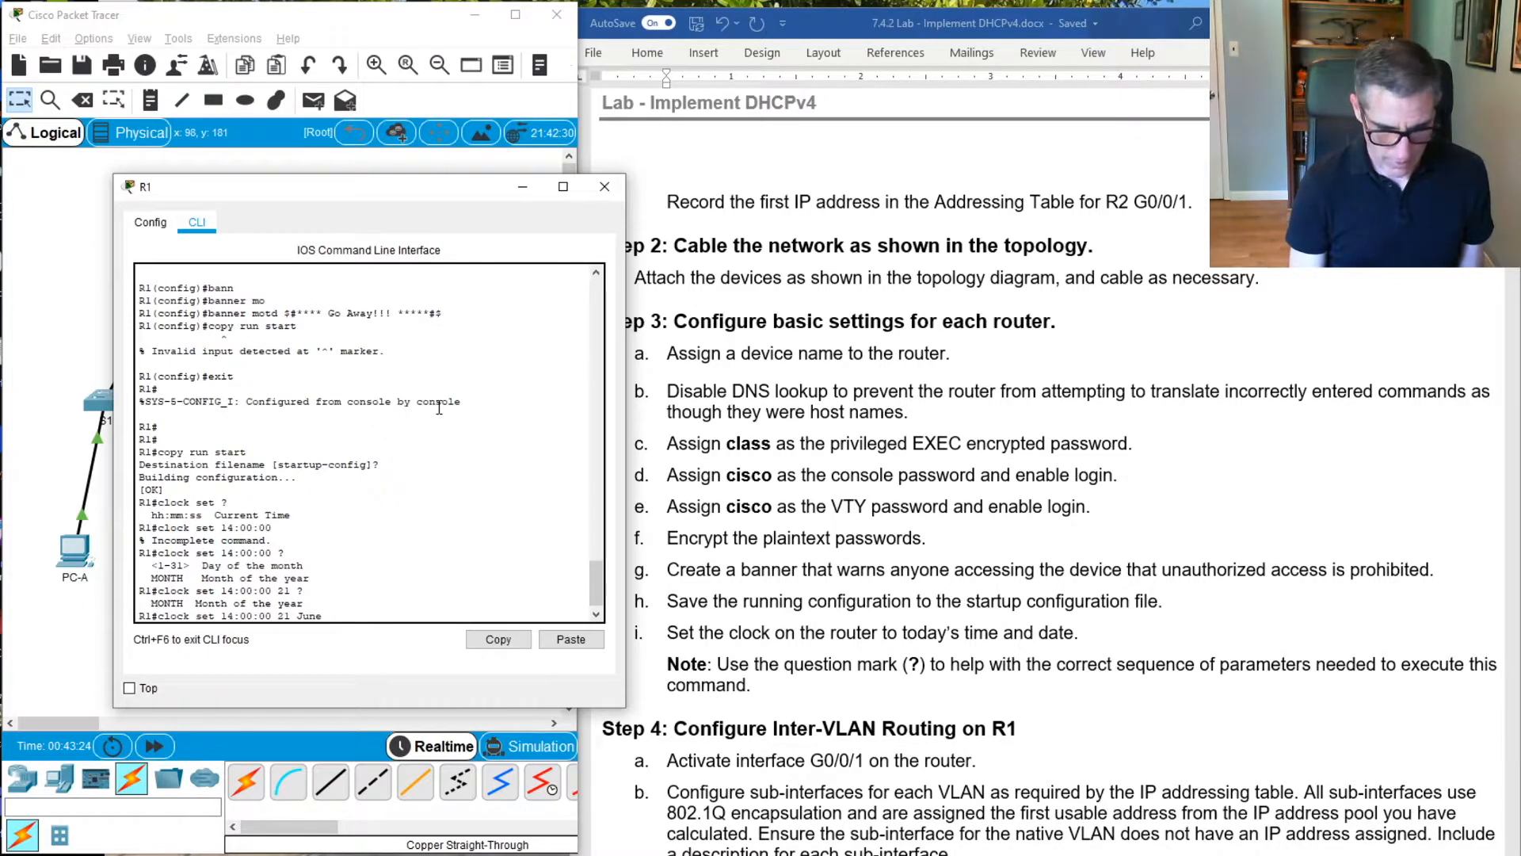
text( ?)
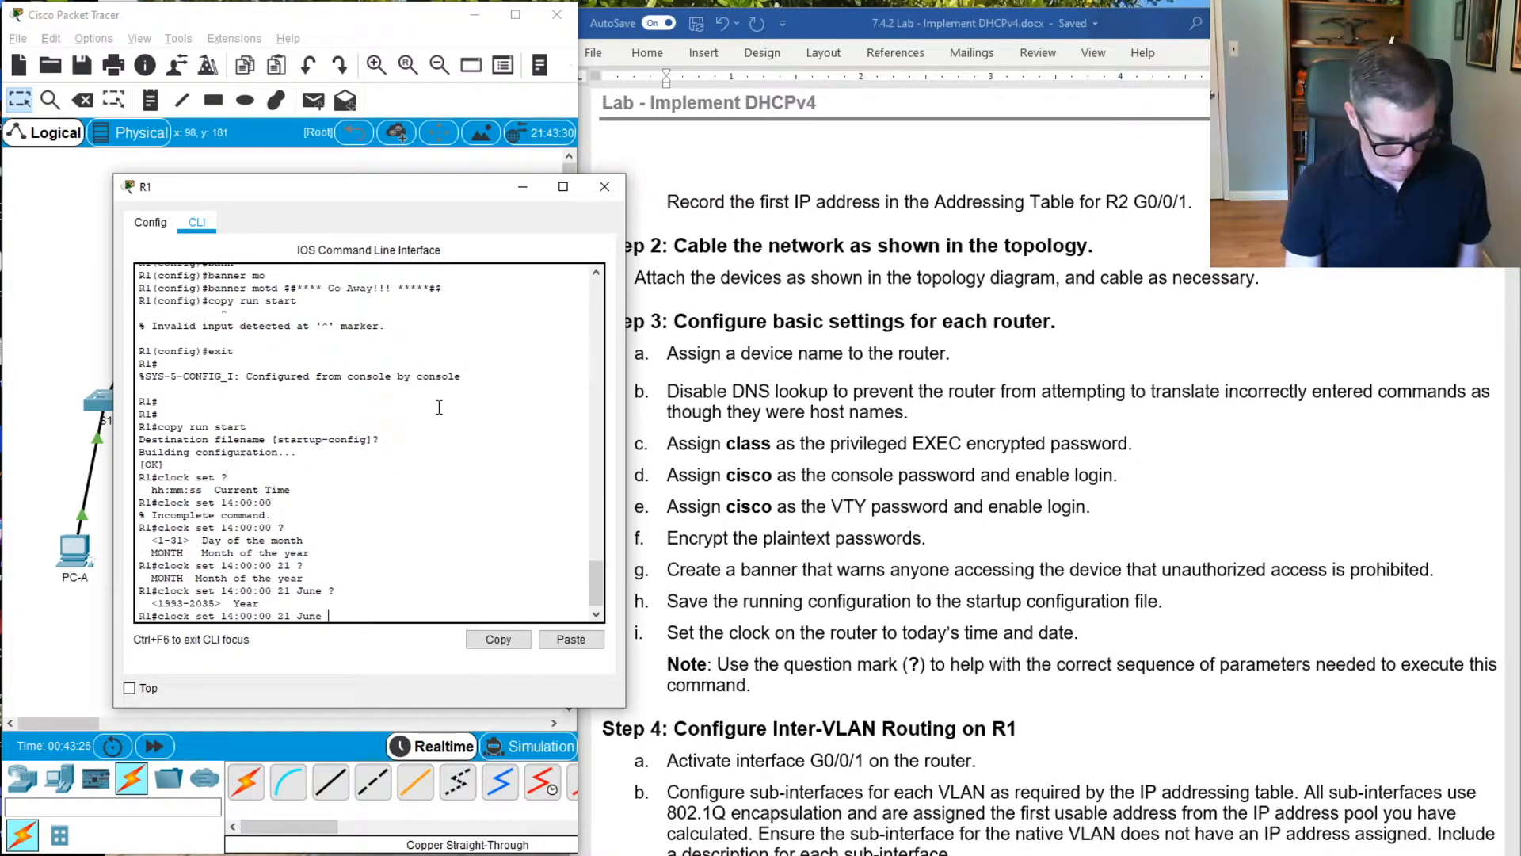
text(2020)
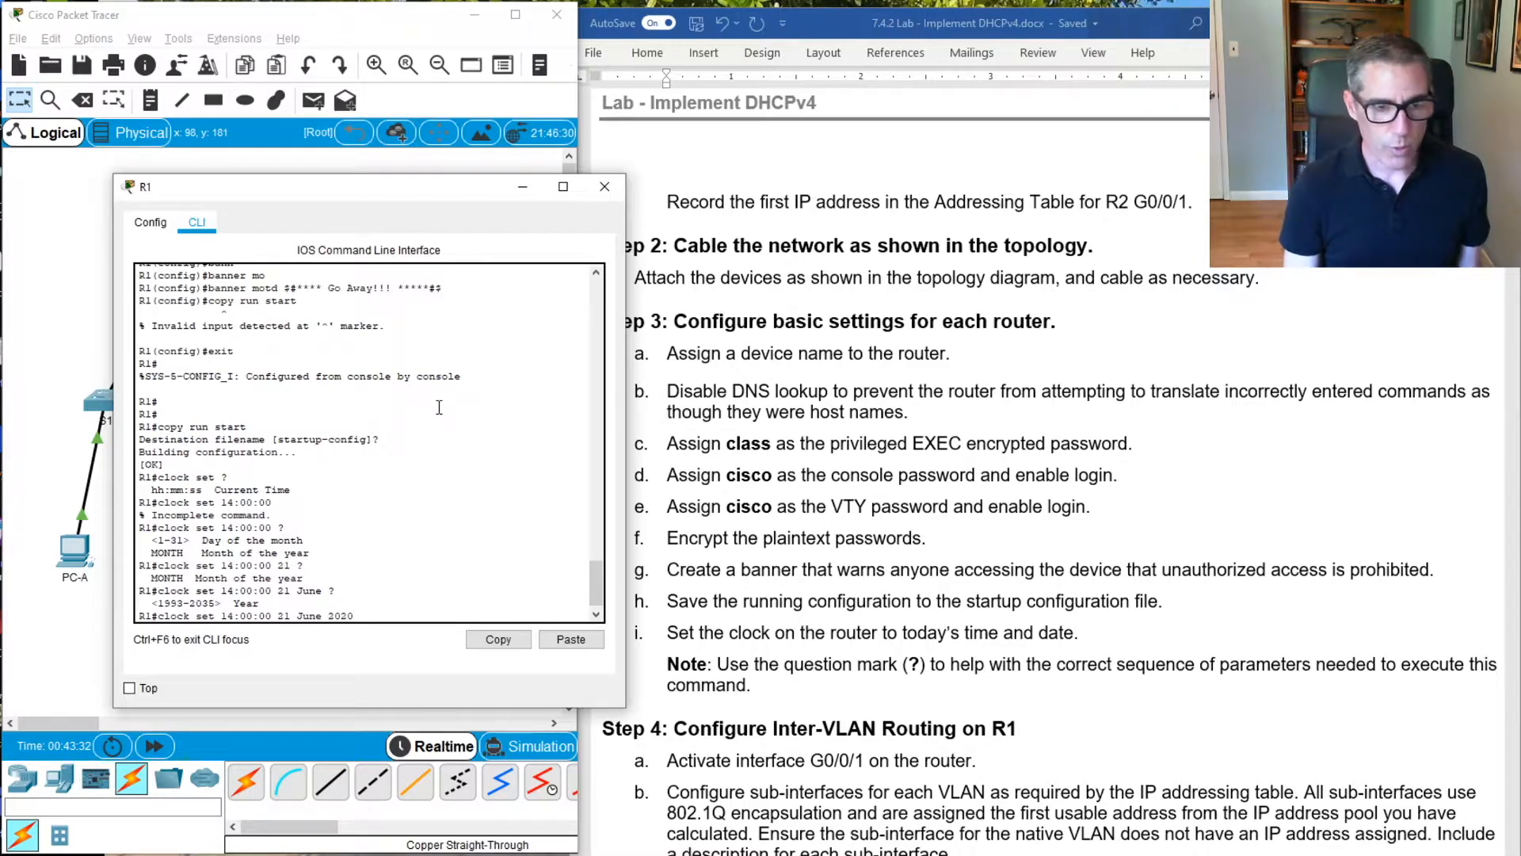
text( ?)
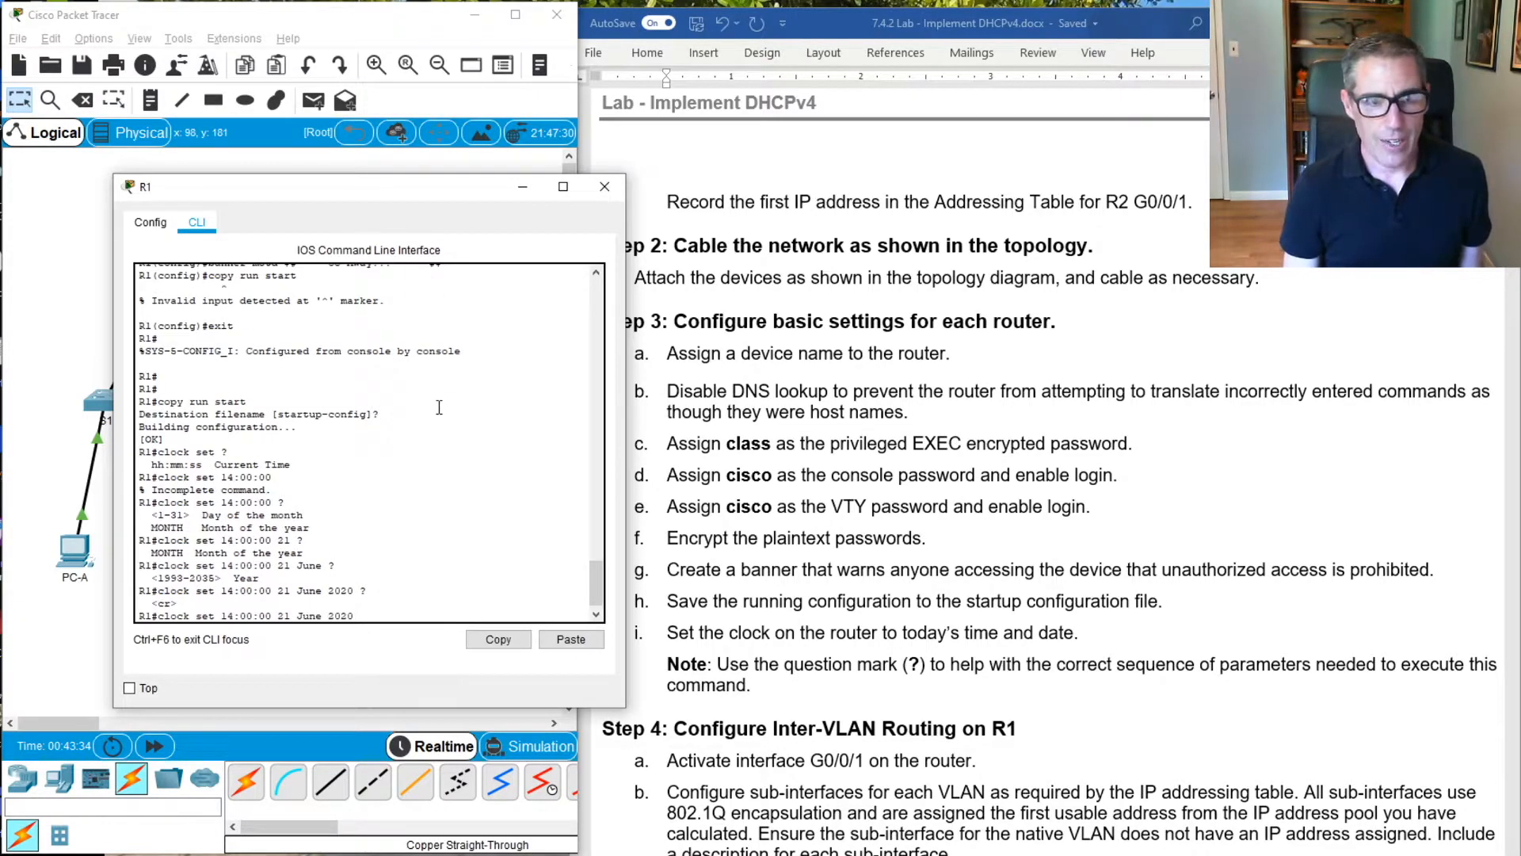
key(Return)
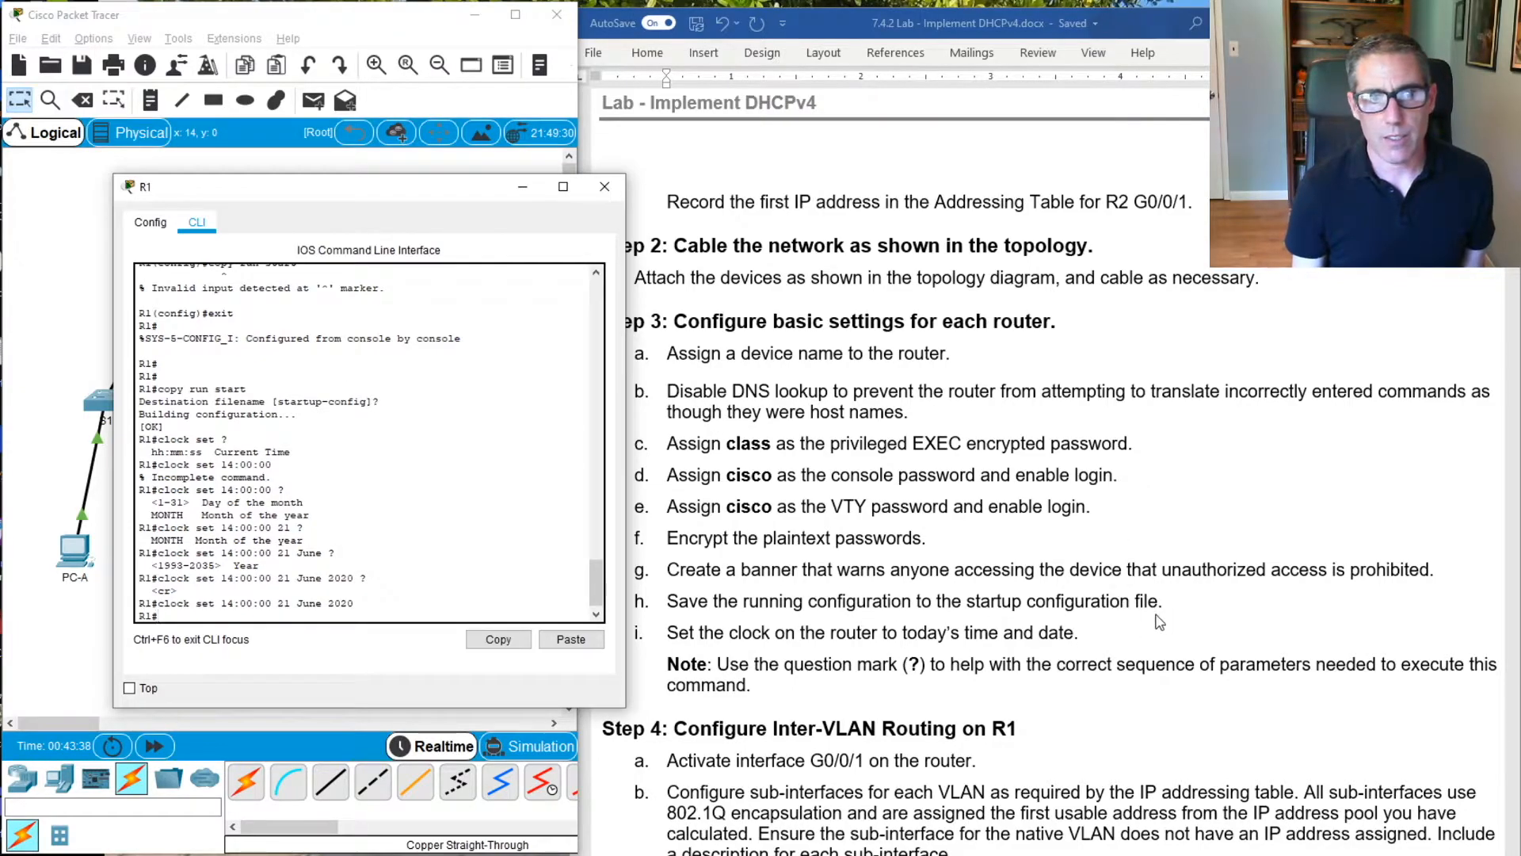
Switch to the lab document in Word and review the router tasks in Steps 3 to 5, including inter-VLAN routing on R1
scroll(1161, 622, down, 1)
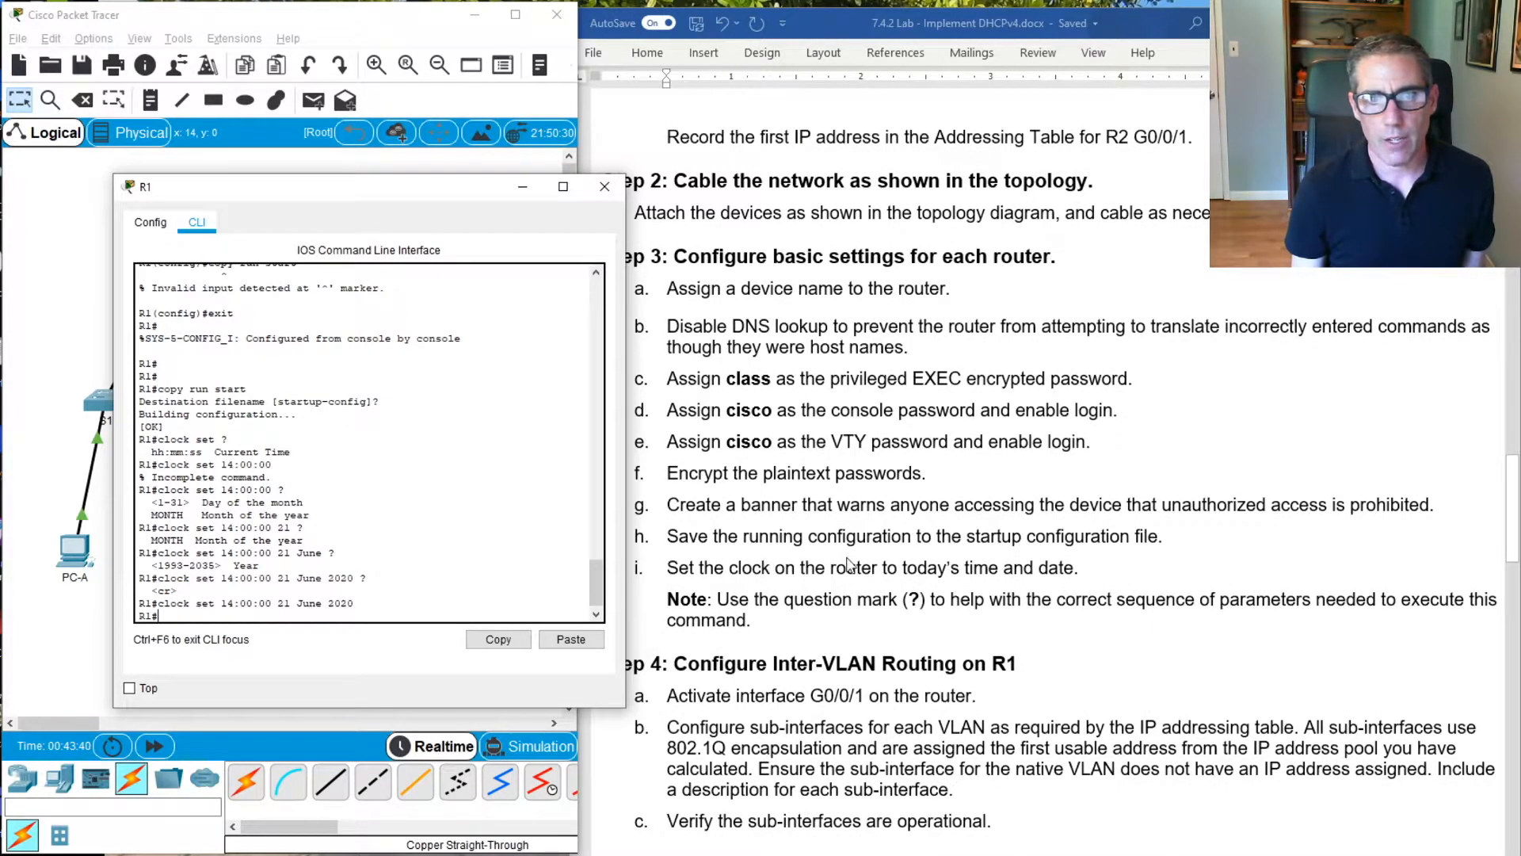
scroll(851, 564, down, 1)
scroll(905, 475, down, 1)
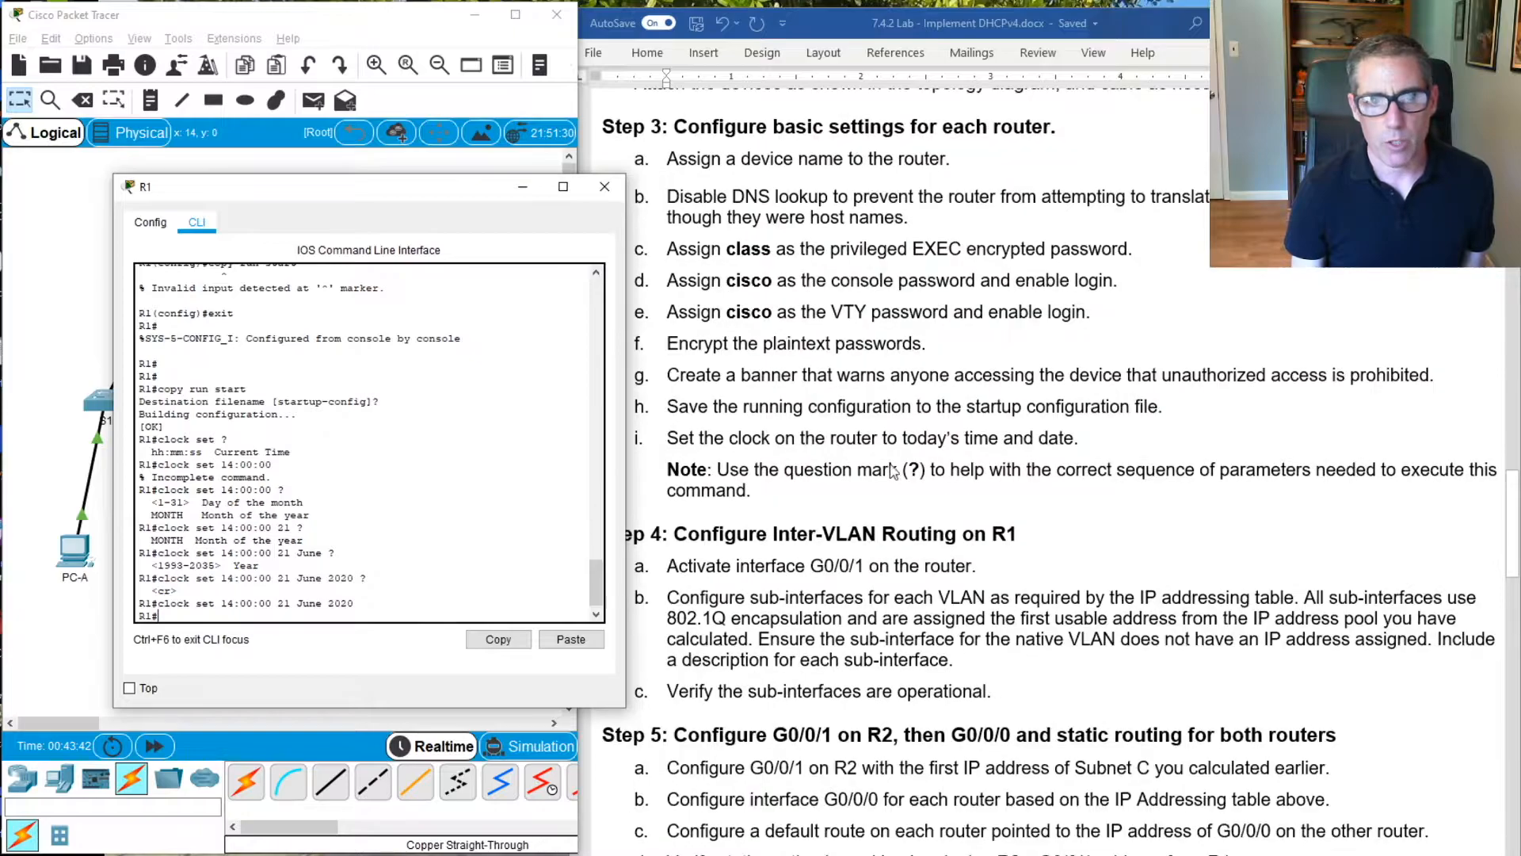
scroll(1078, 420, up, 2)
scroll(1080, 416, up, 1)
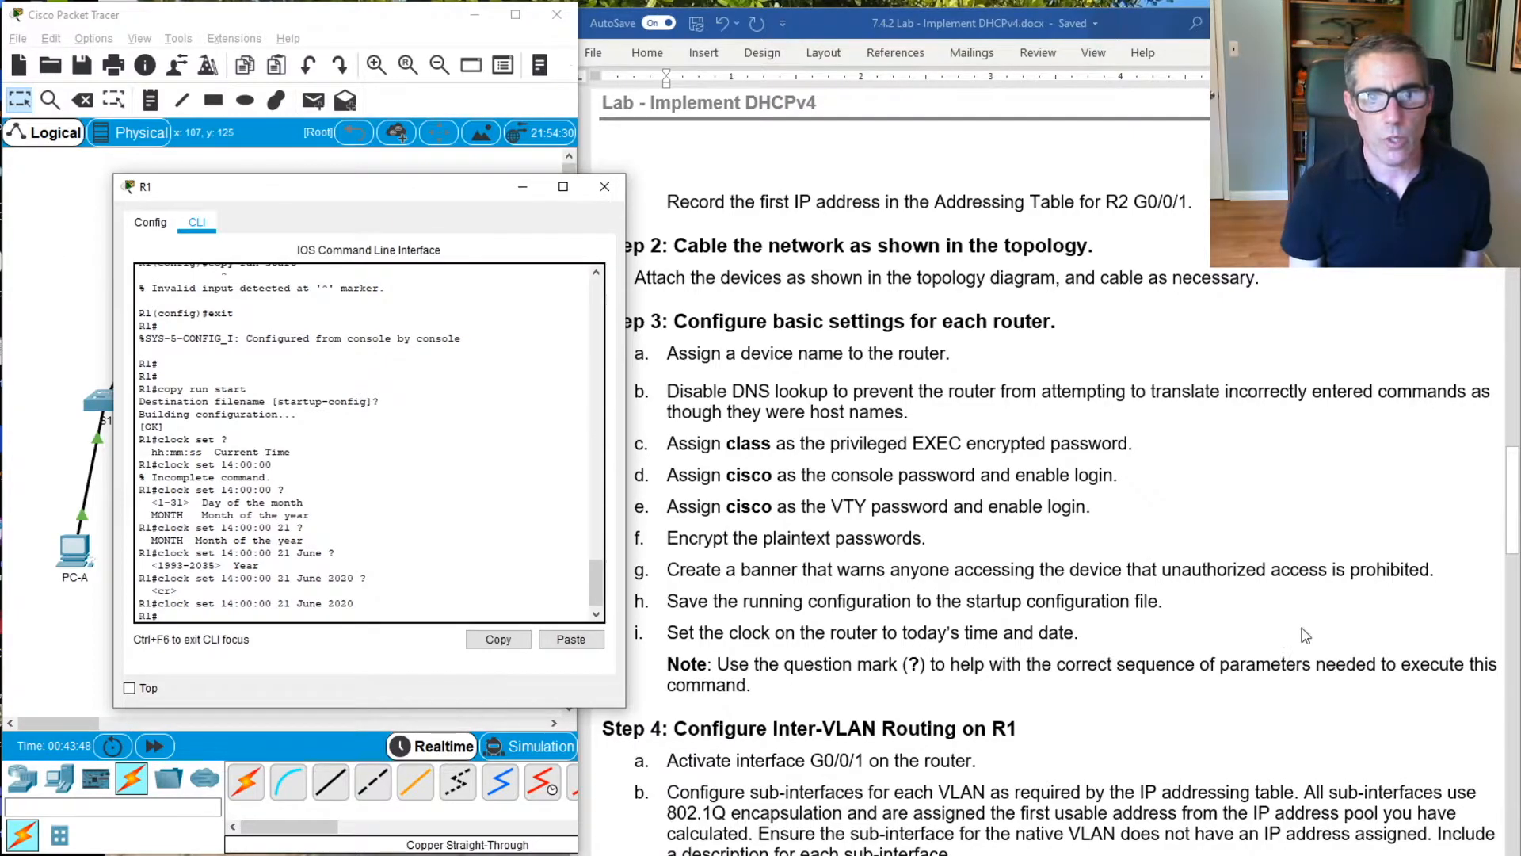
click(1181, 504)
scroll(1181, 505, down, 3)
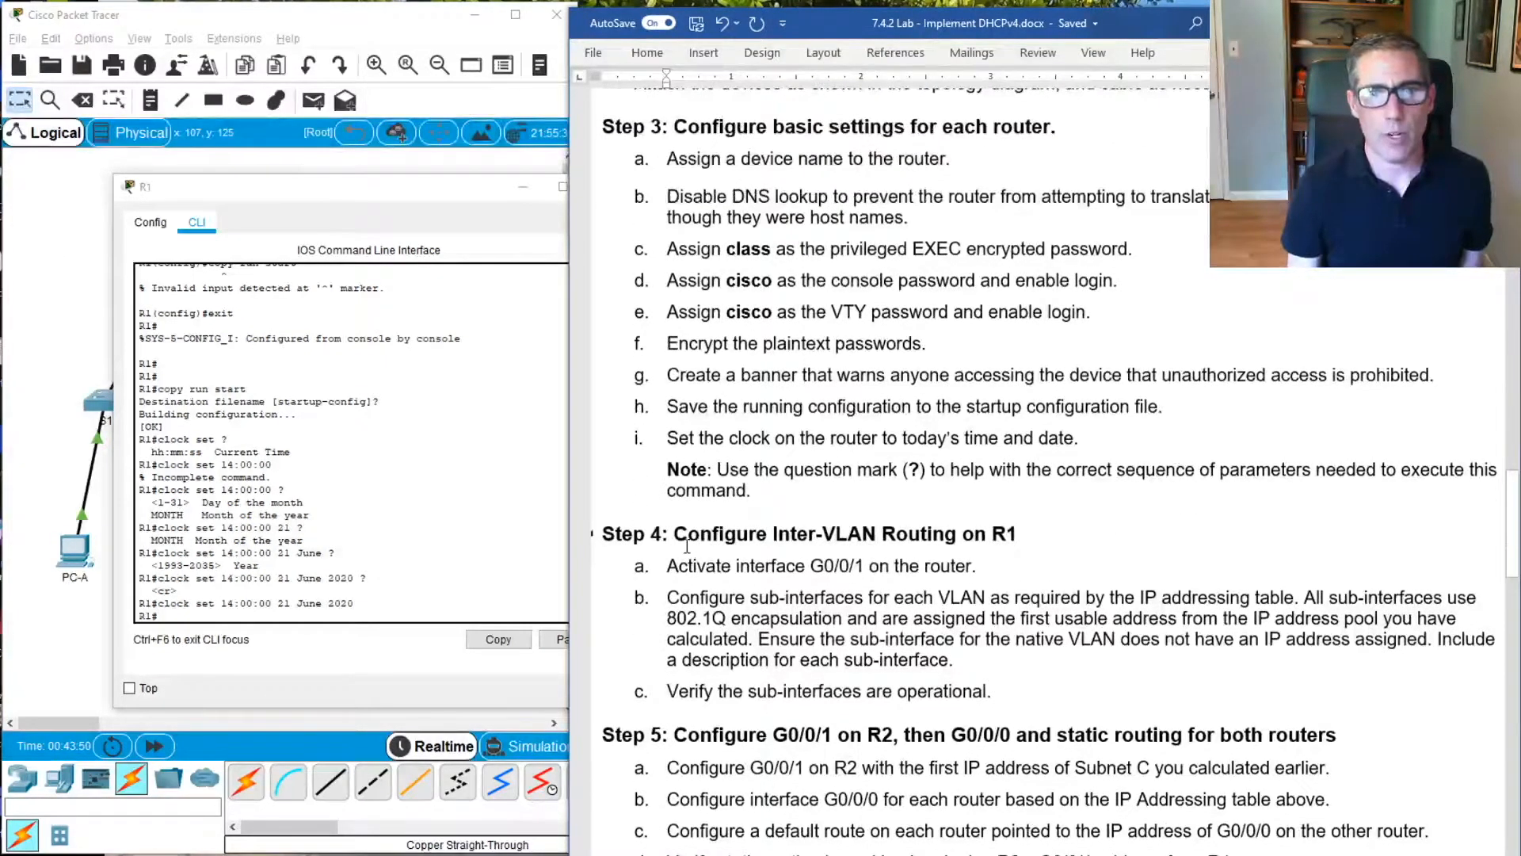
scroll(766, 502, down, 3)
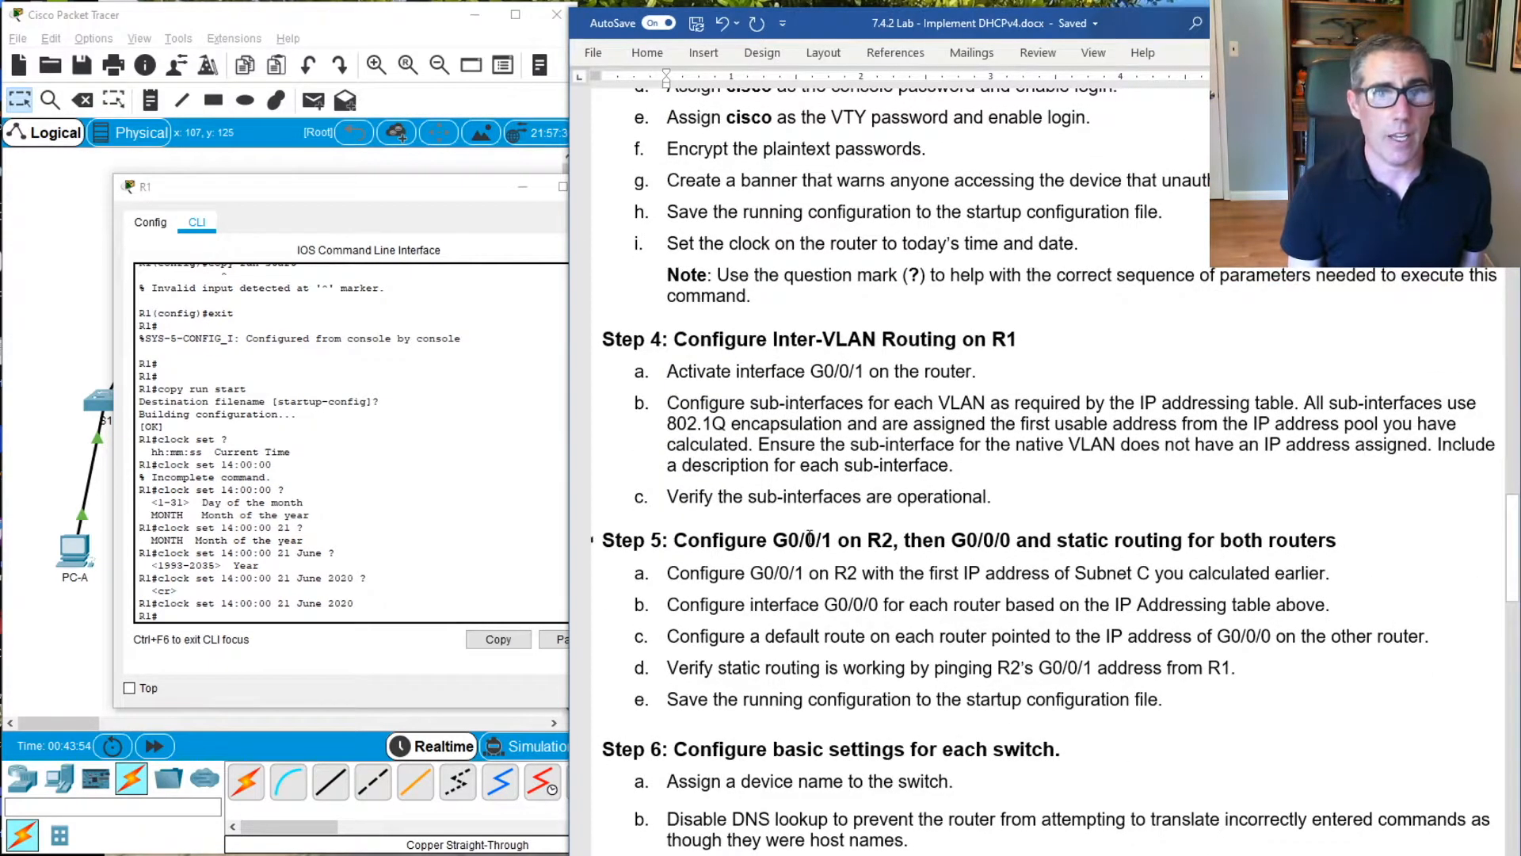
scroll(838, 549, down, 1)
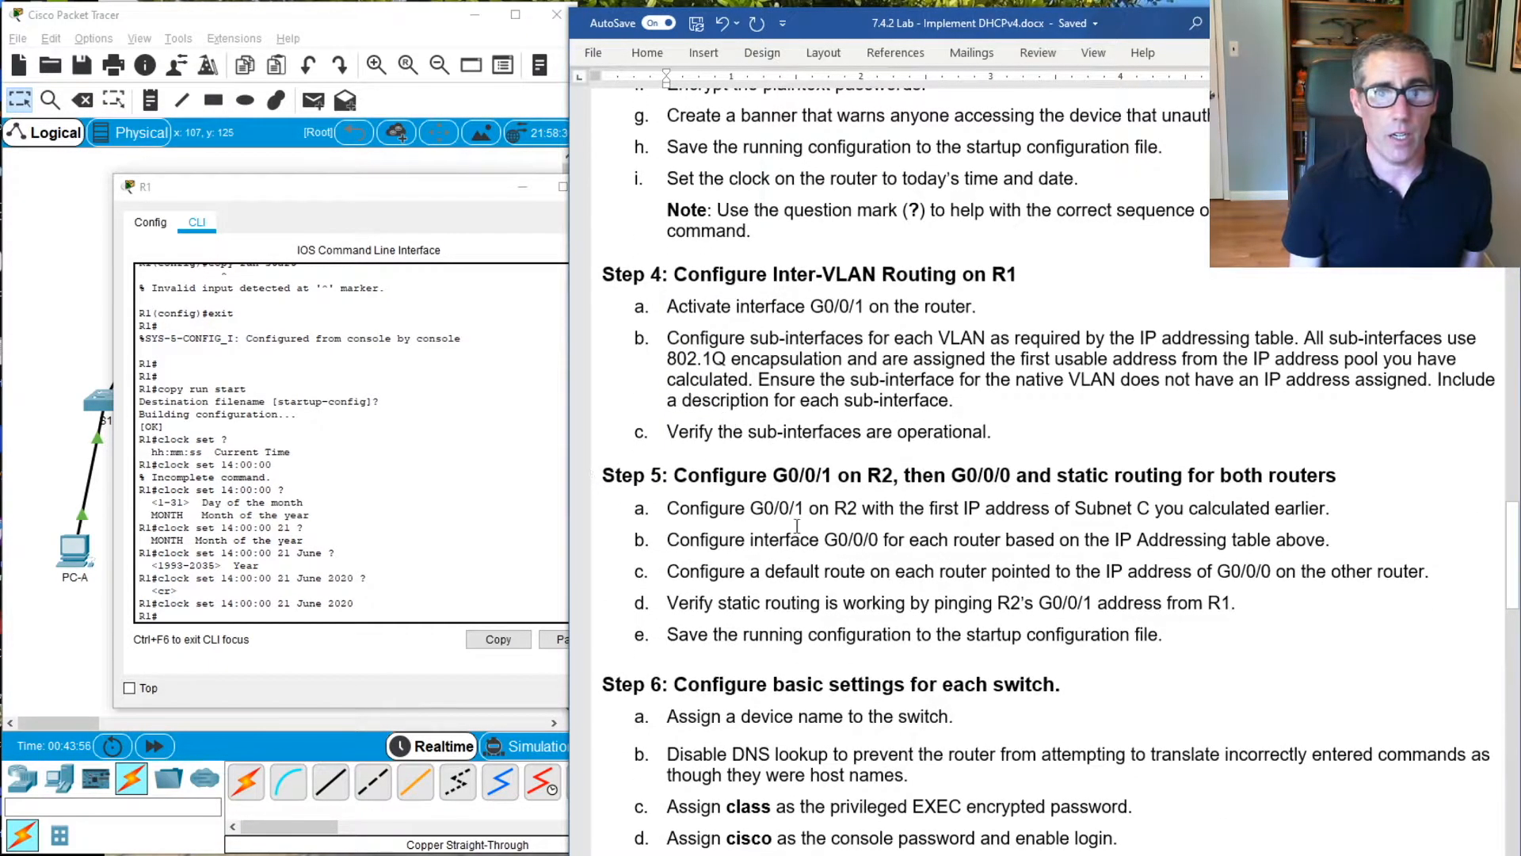
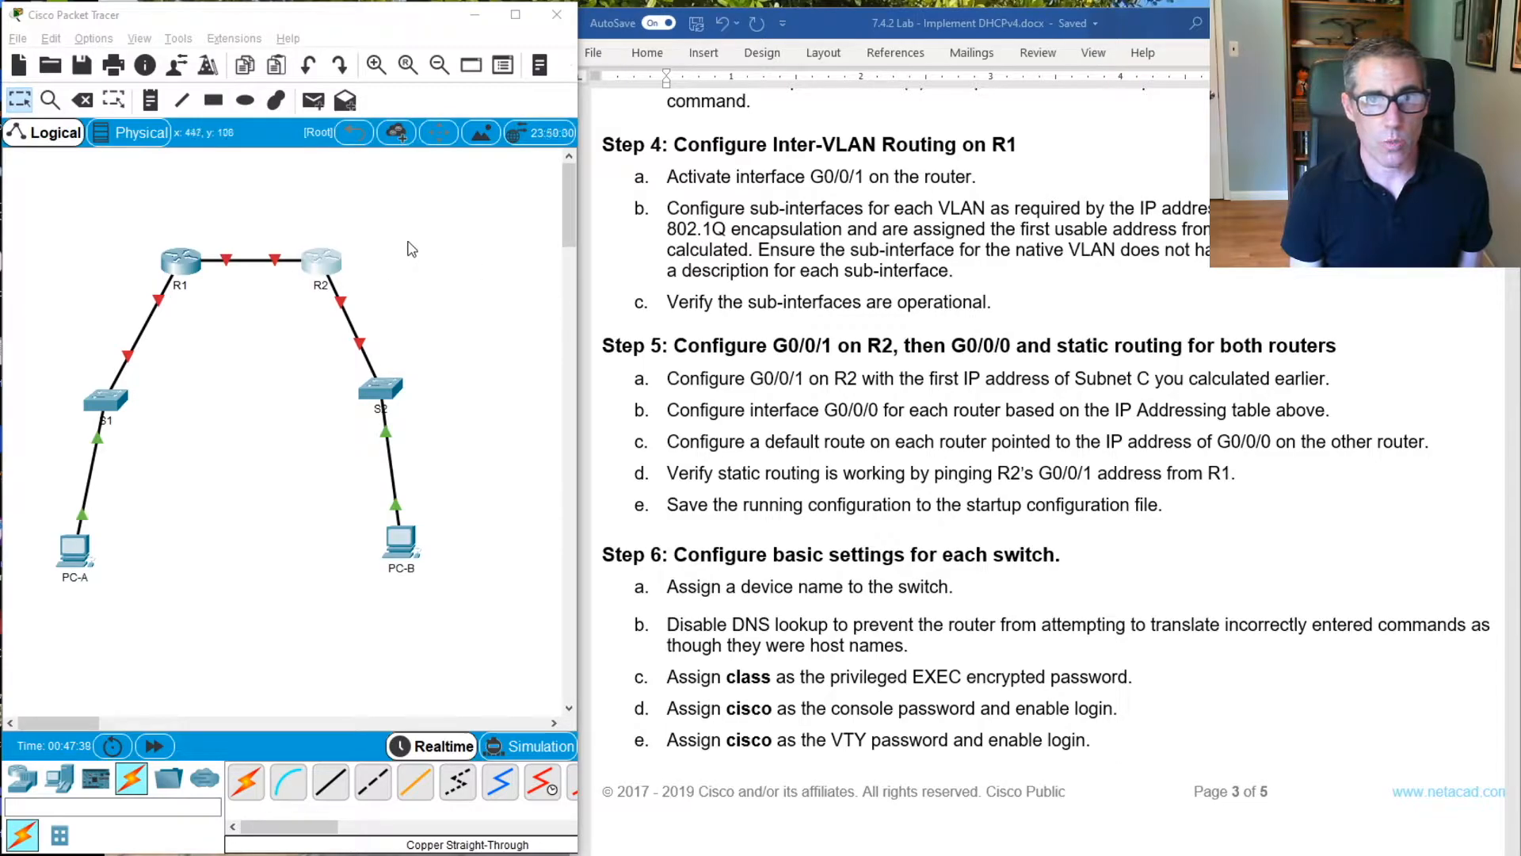
Open R1's command line in Packet Tracer, move its window aside, and enter global configuration mode
click(177, 277)
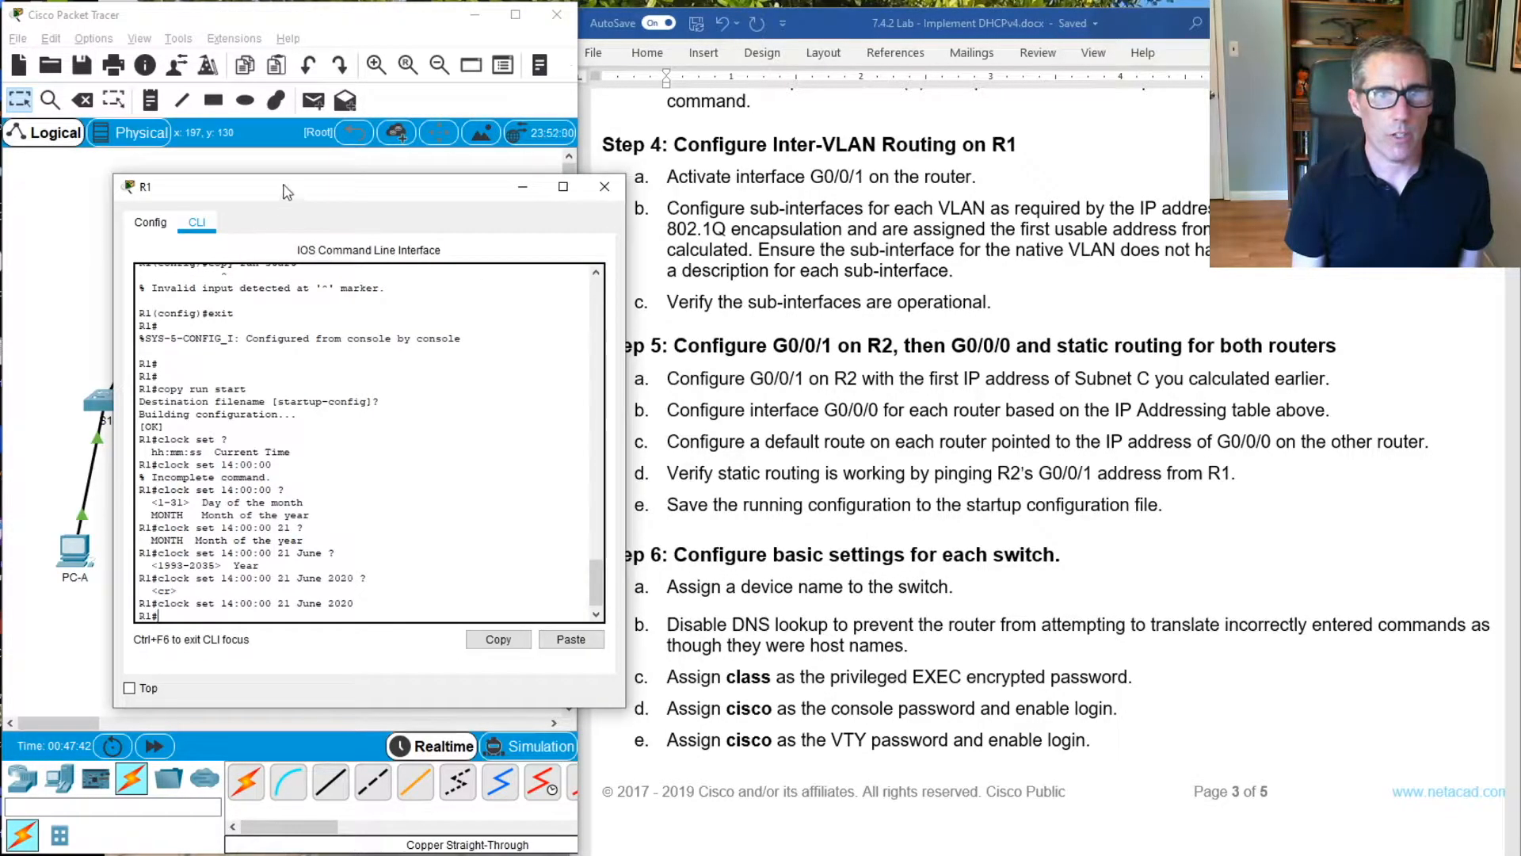
drag(281, 188, 454, 149)
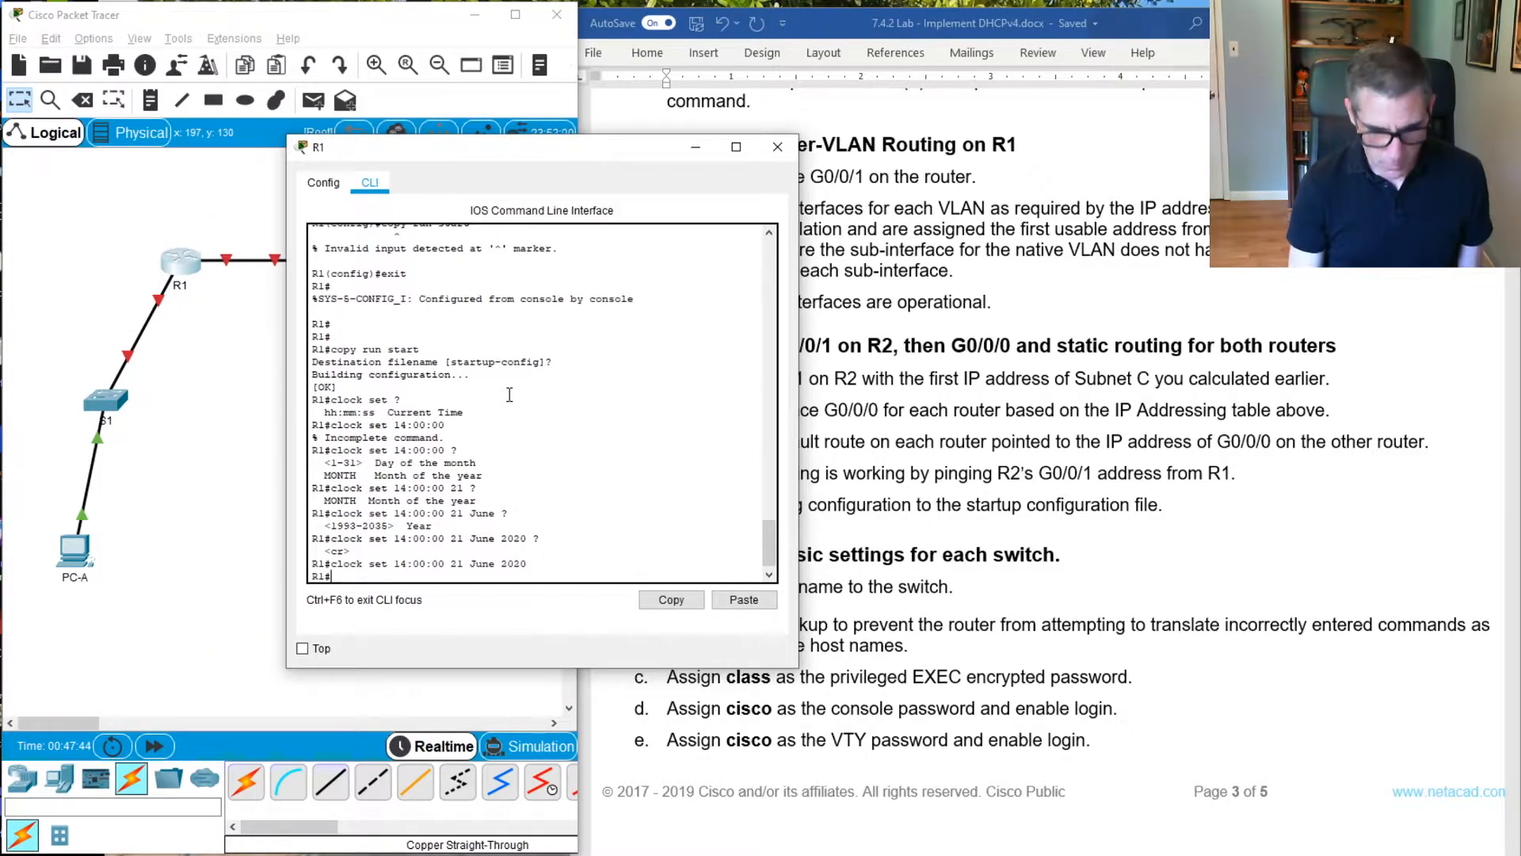
key(Return)
key(Return)
text(con)
key(Tab)
text(f)
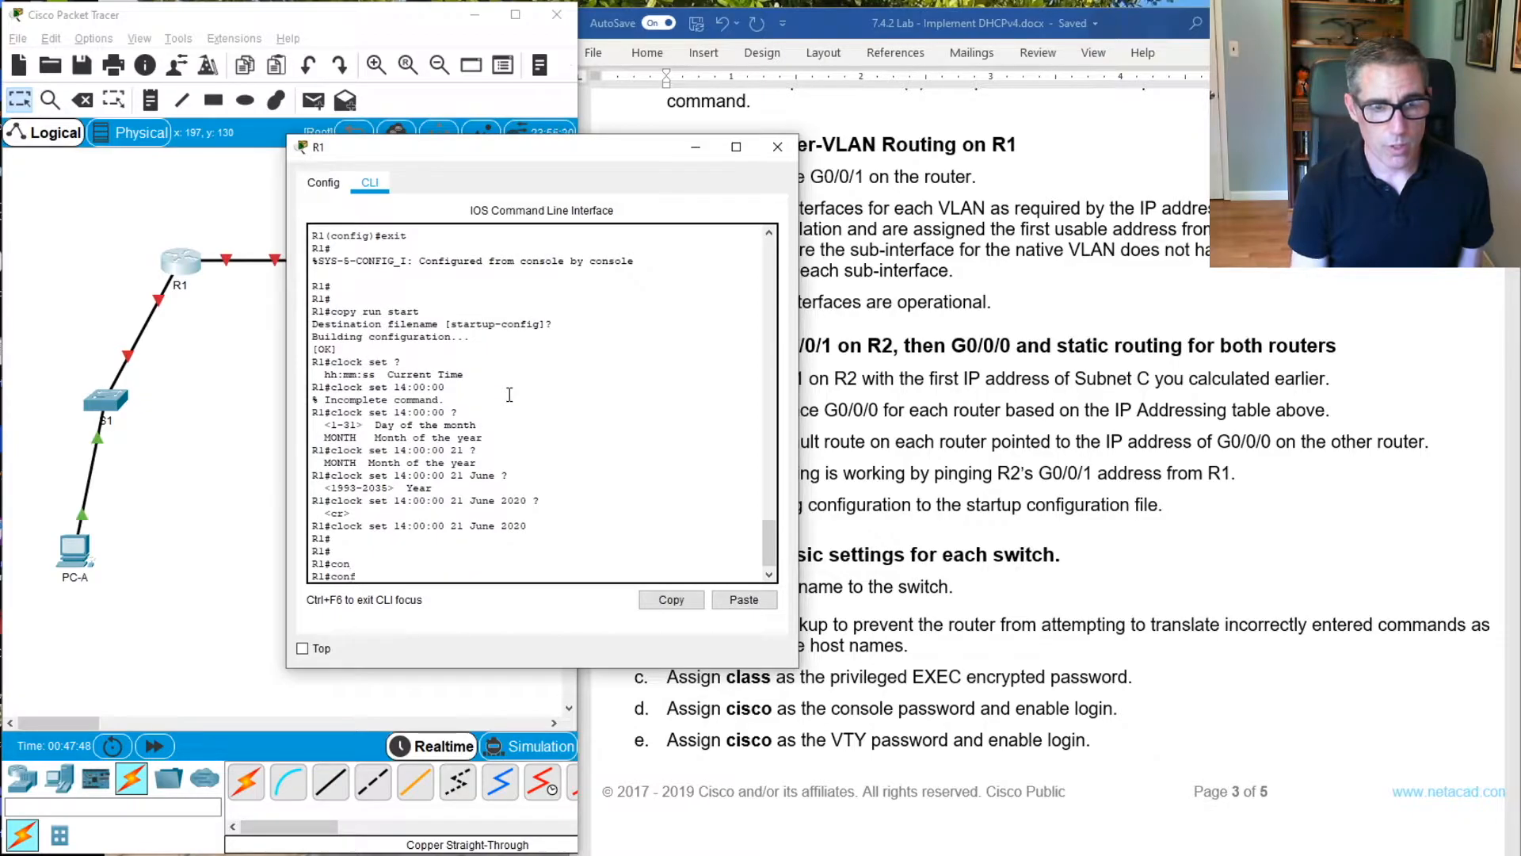
key(Tab)
text(t)
key(Tab)
key(Return)
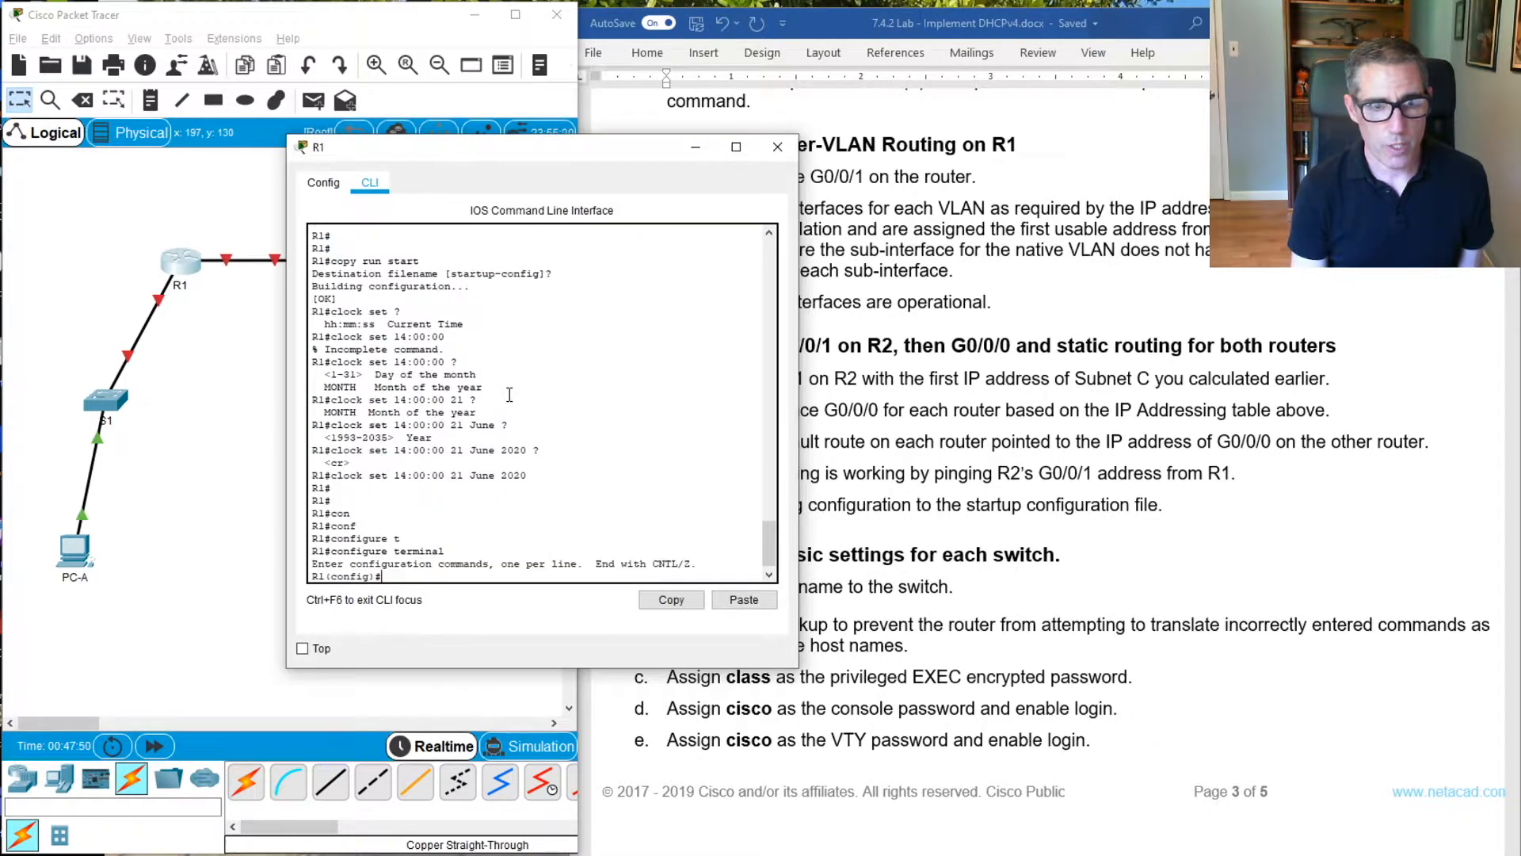
Activate R1's interface G0/0/1 with no shutdown and exit back to global configuration mode
text(in)
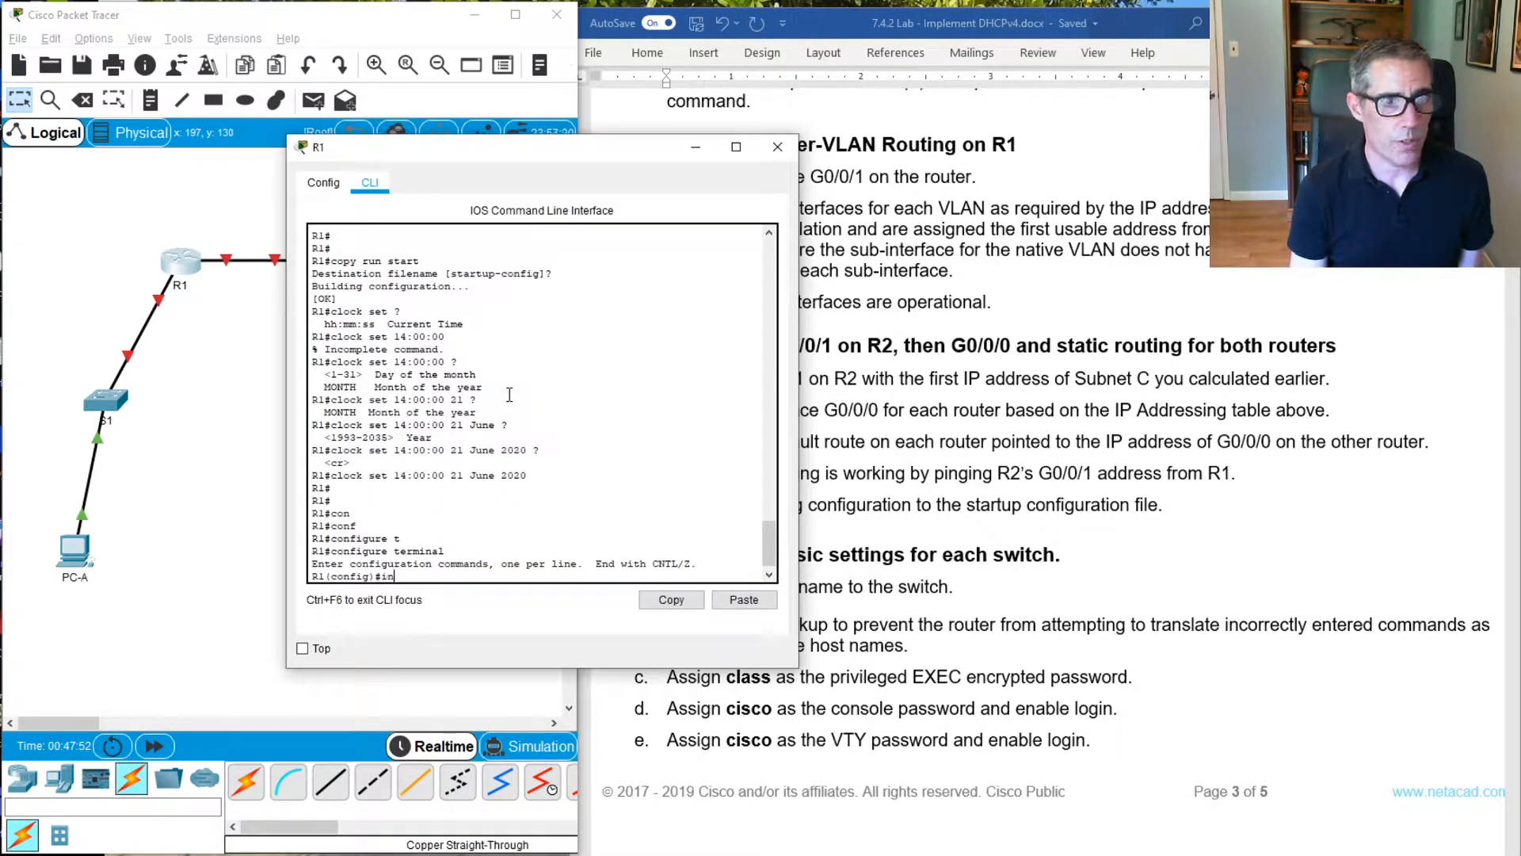
text(t g0)
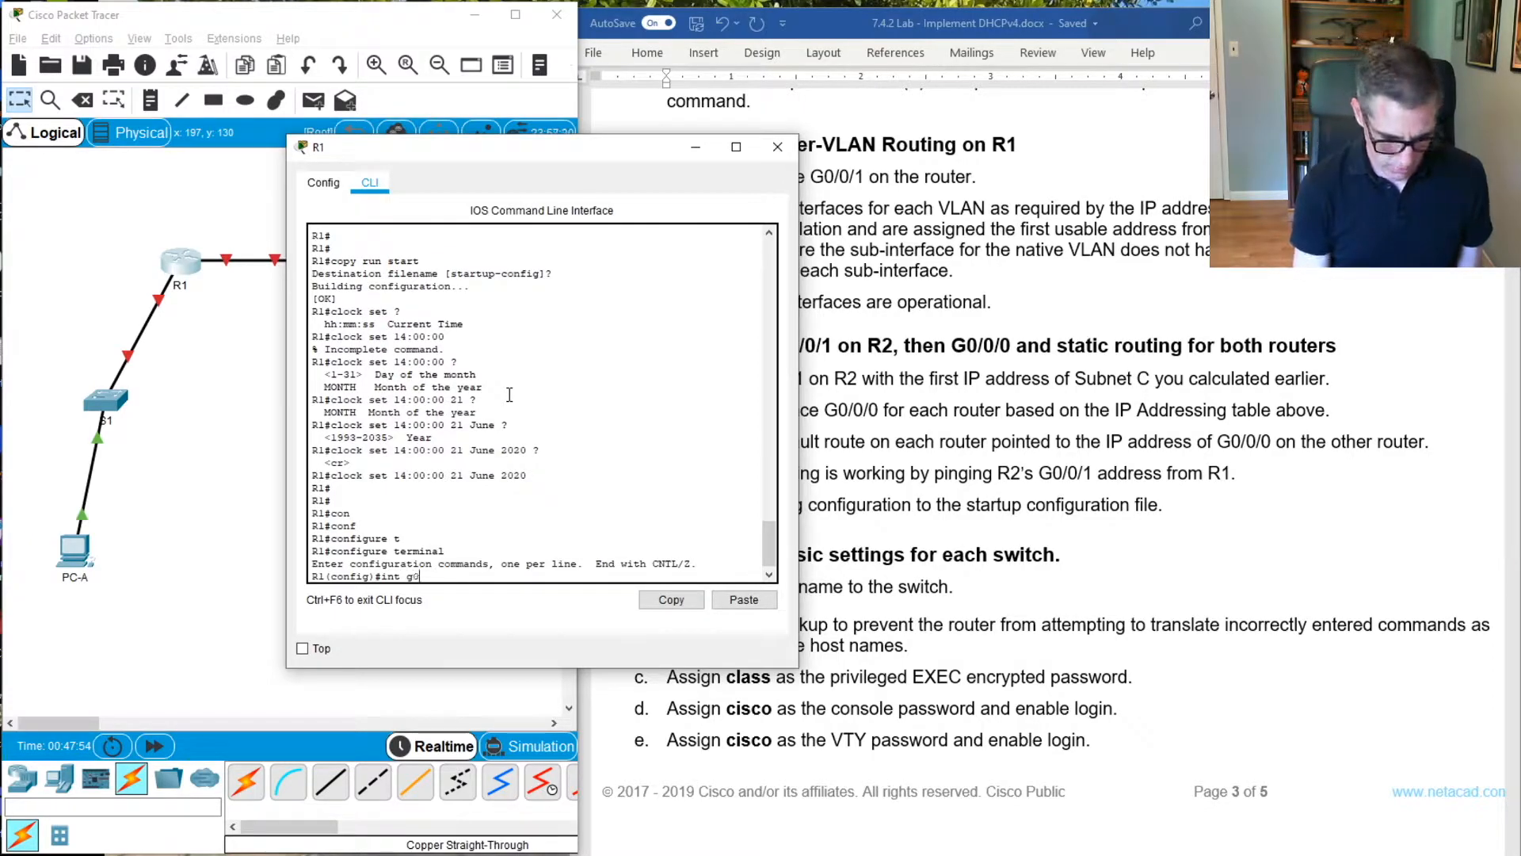
text(/0/1)
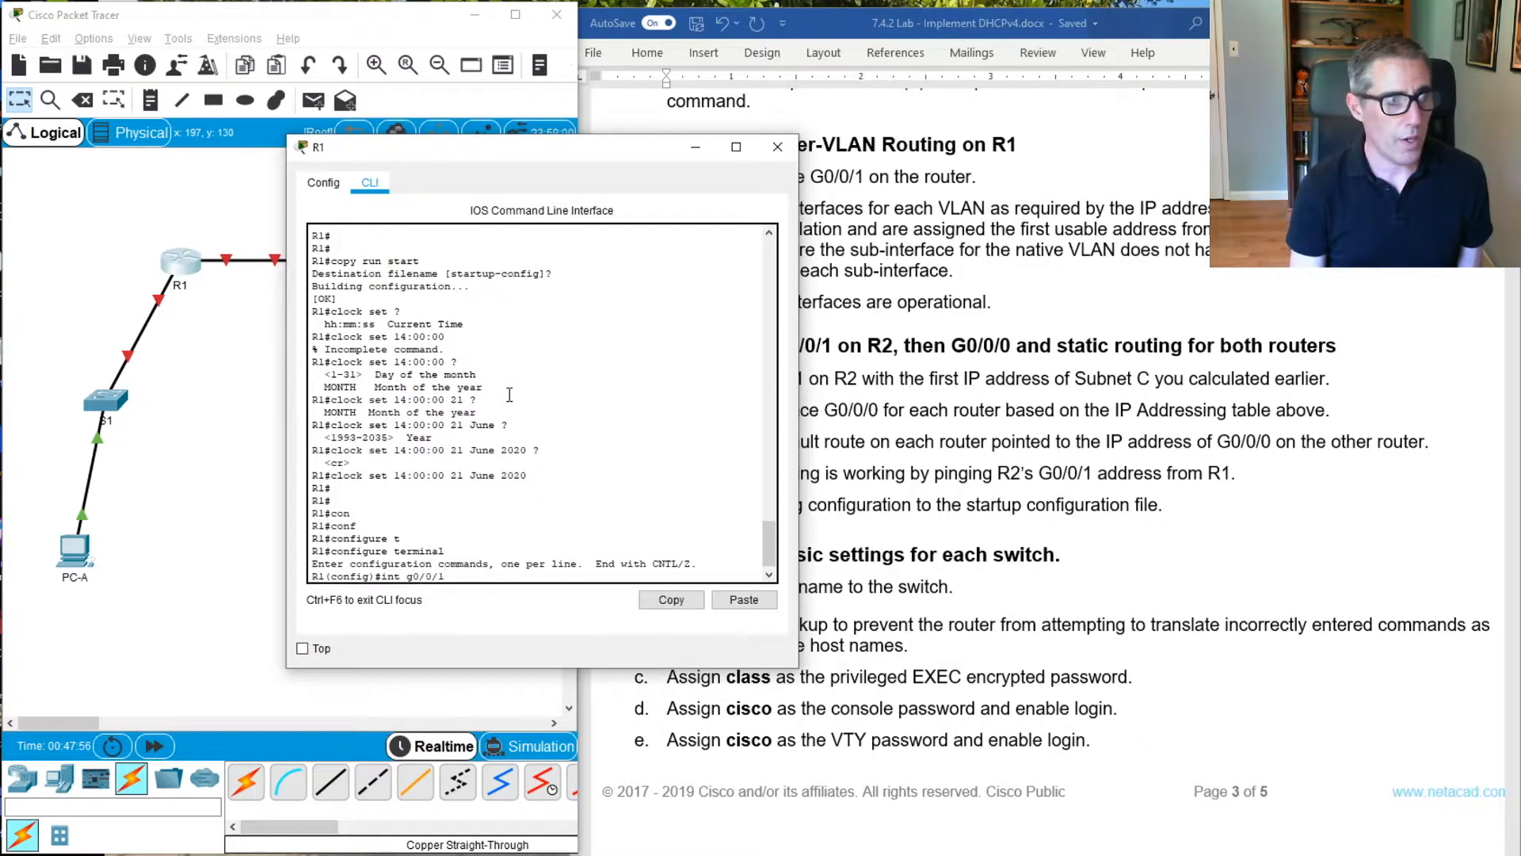
key(Return)
text(no)
text(h)
key(Tab)
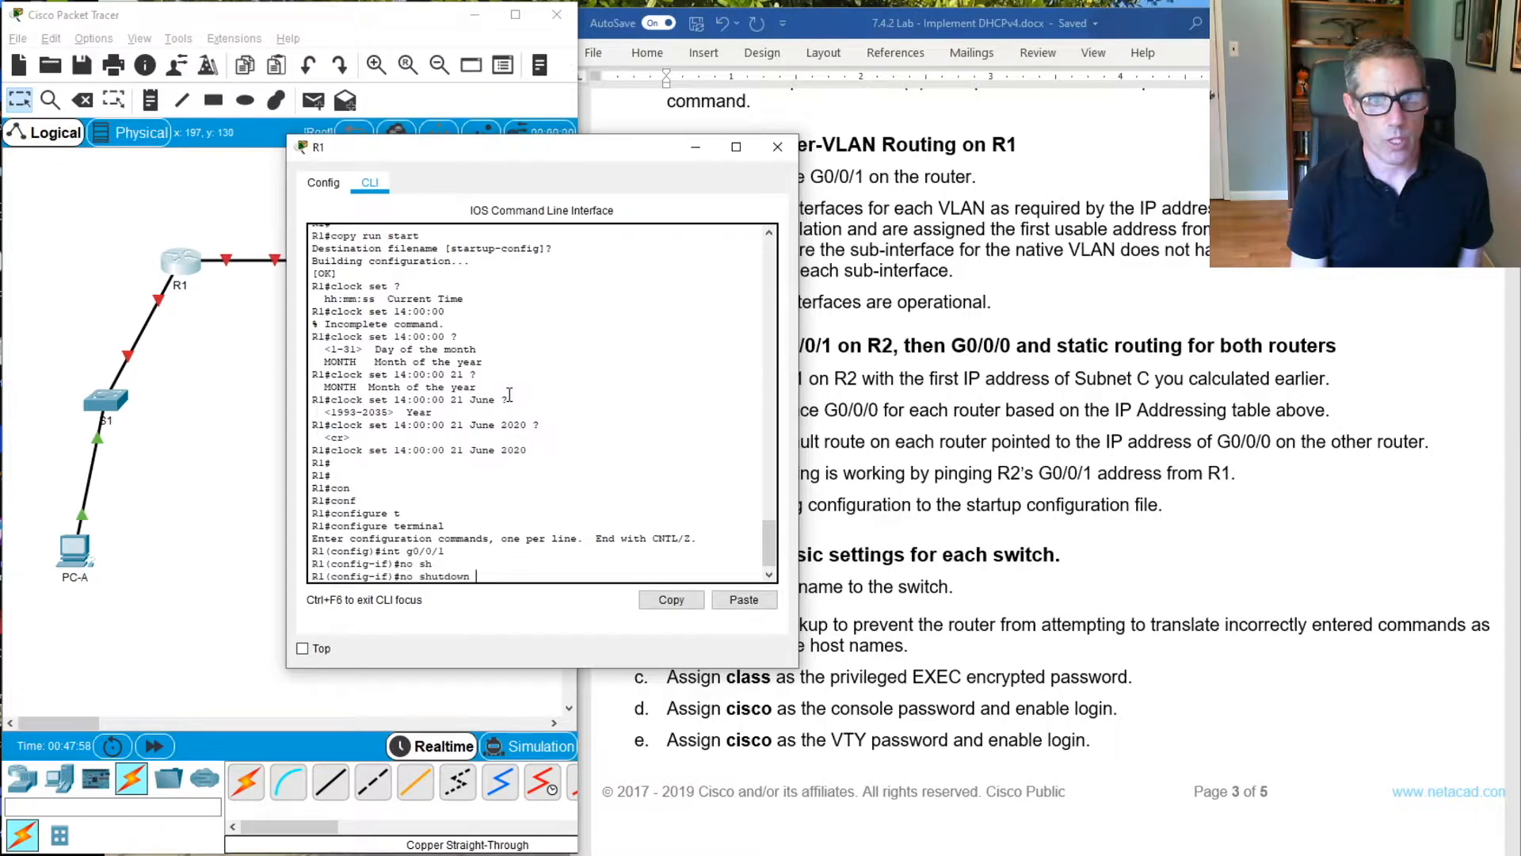
key(Return)
text(exit)
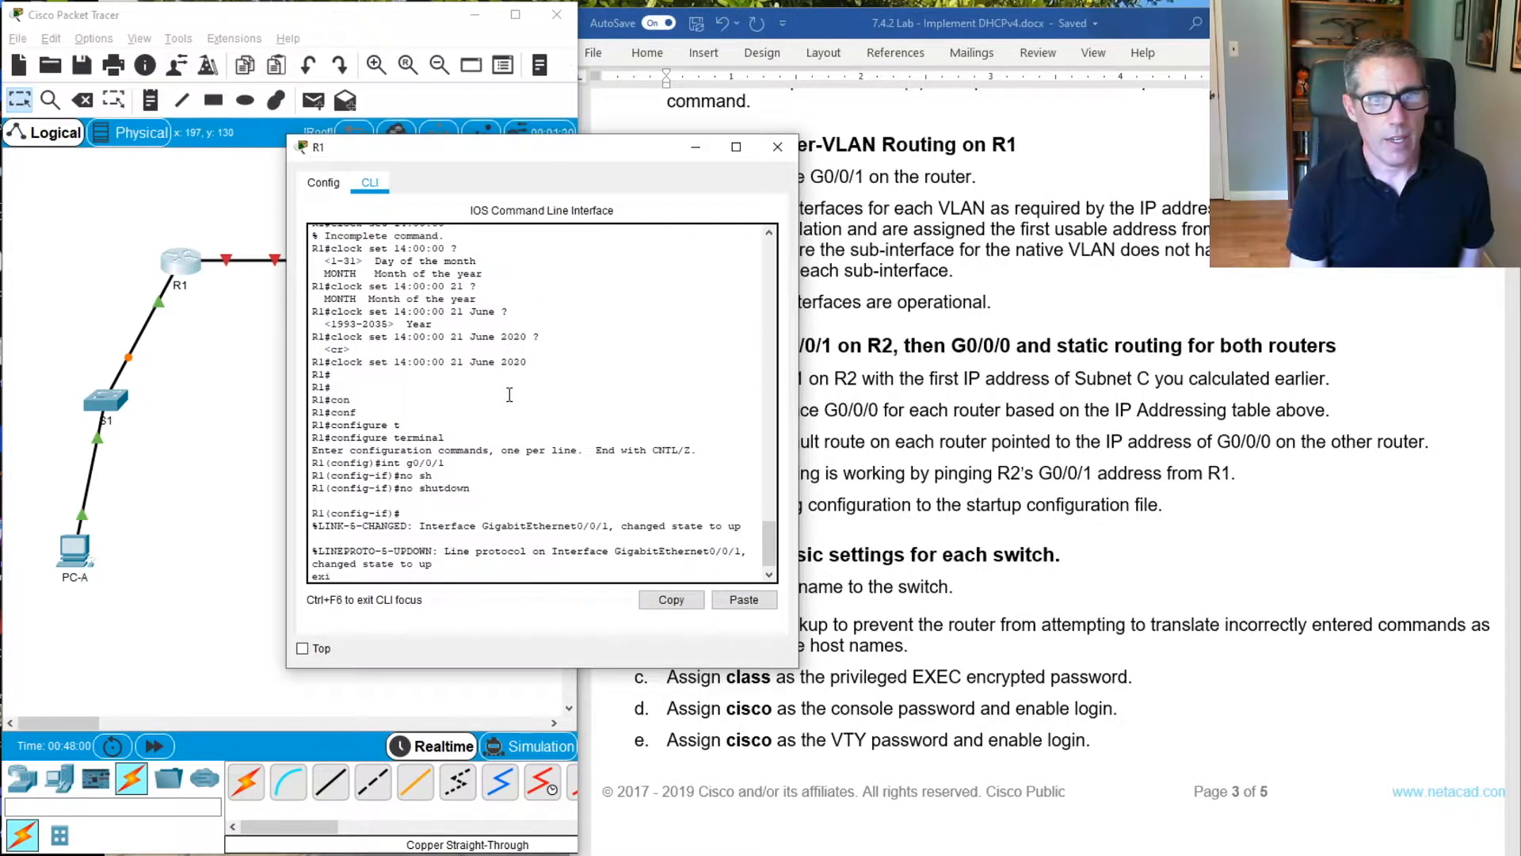
key(Return)
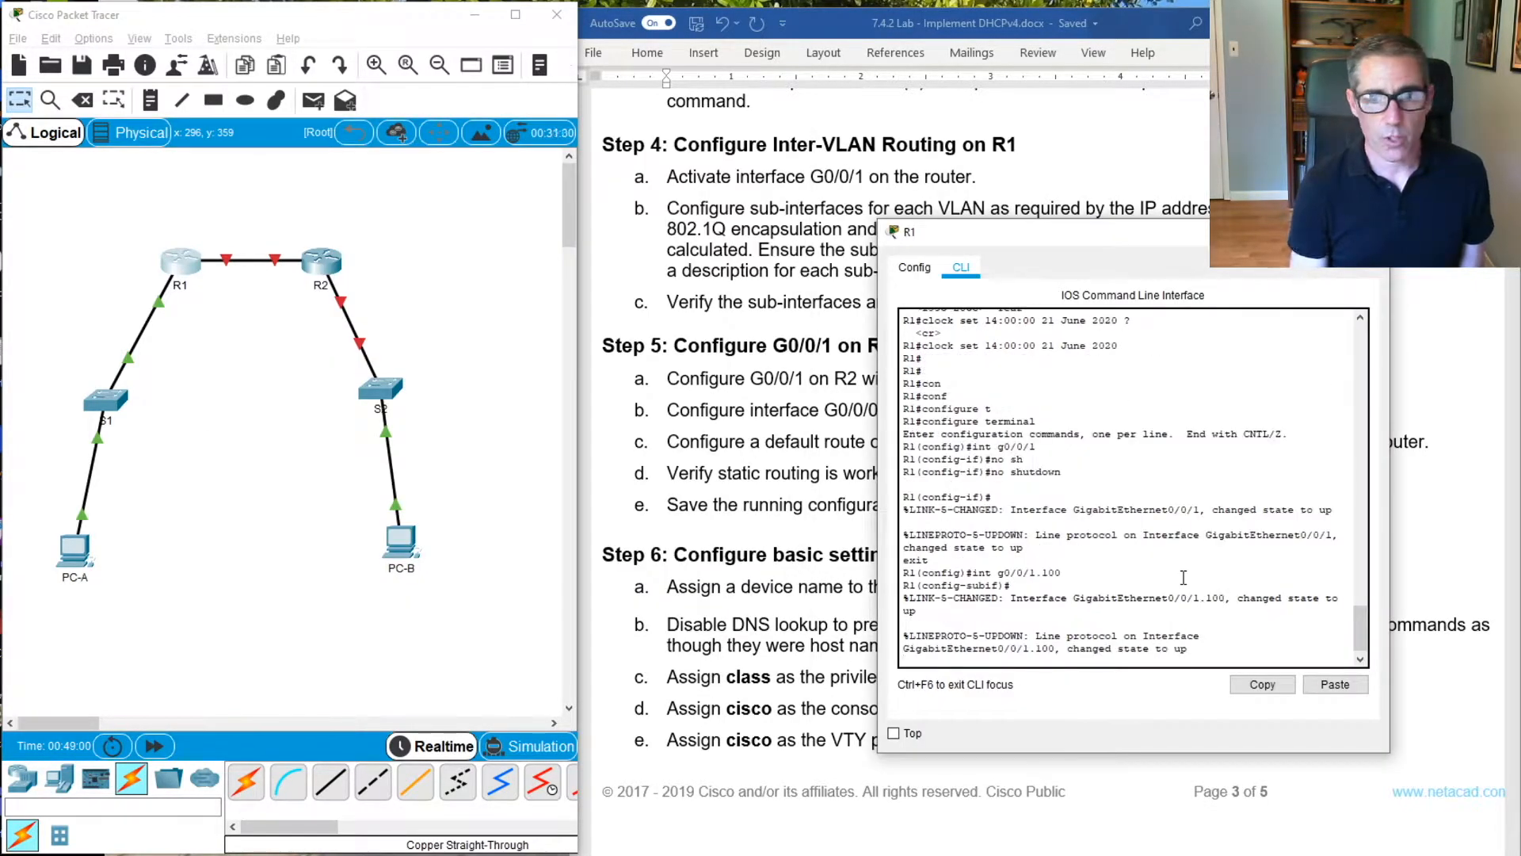
Set the description of R1's sub-interface G0/0/1.100 to "Client Network"
key(Return)
key(Return)
key(Return)
text(de)
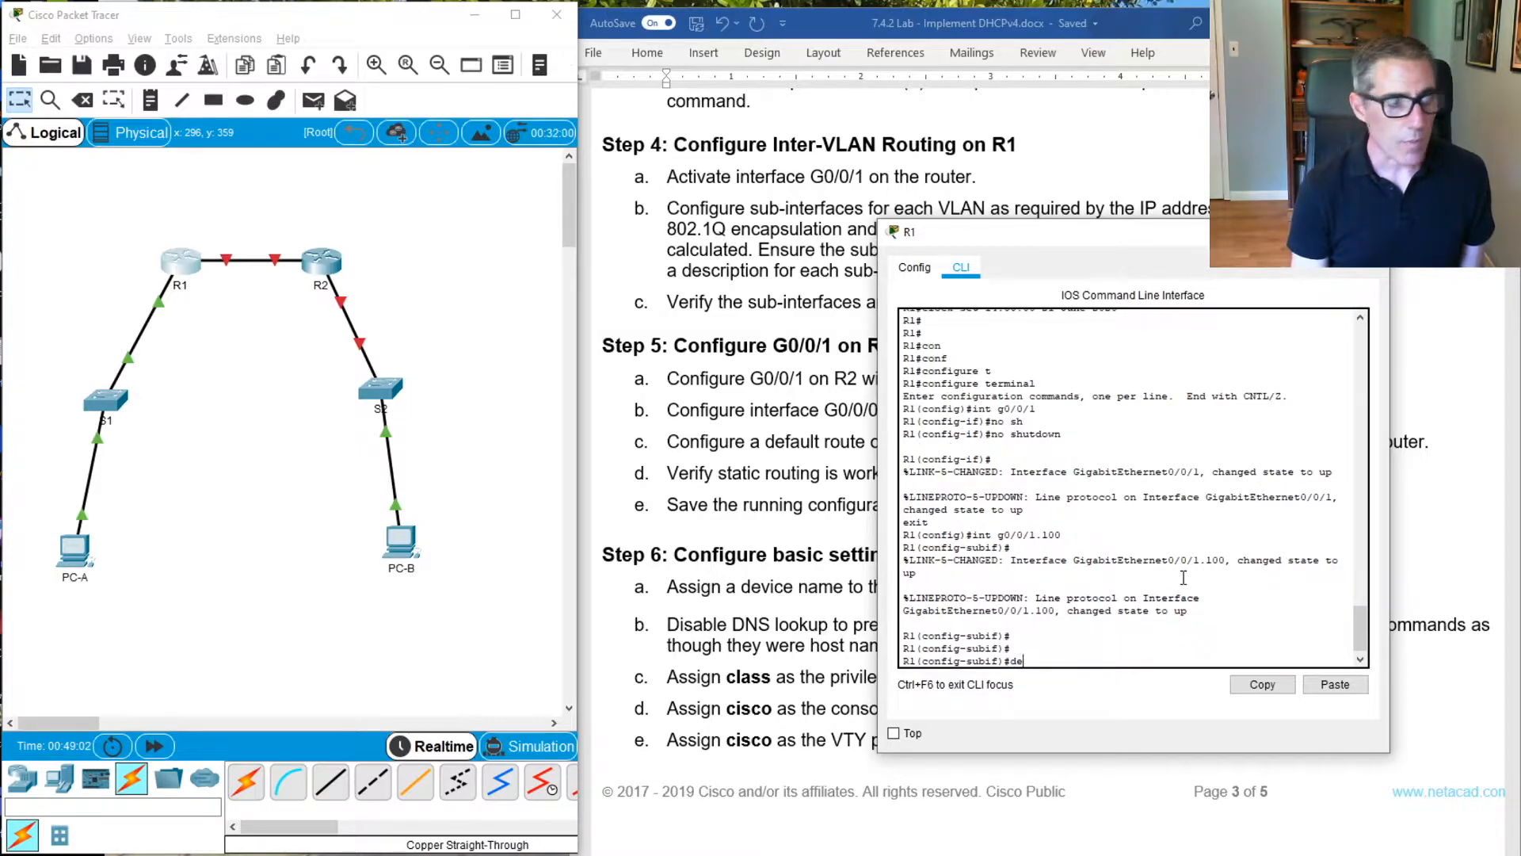
key(Tab)
text(sc)
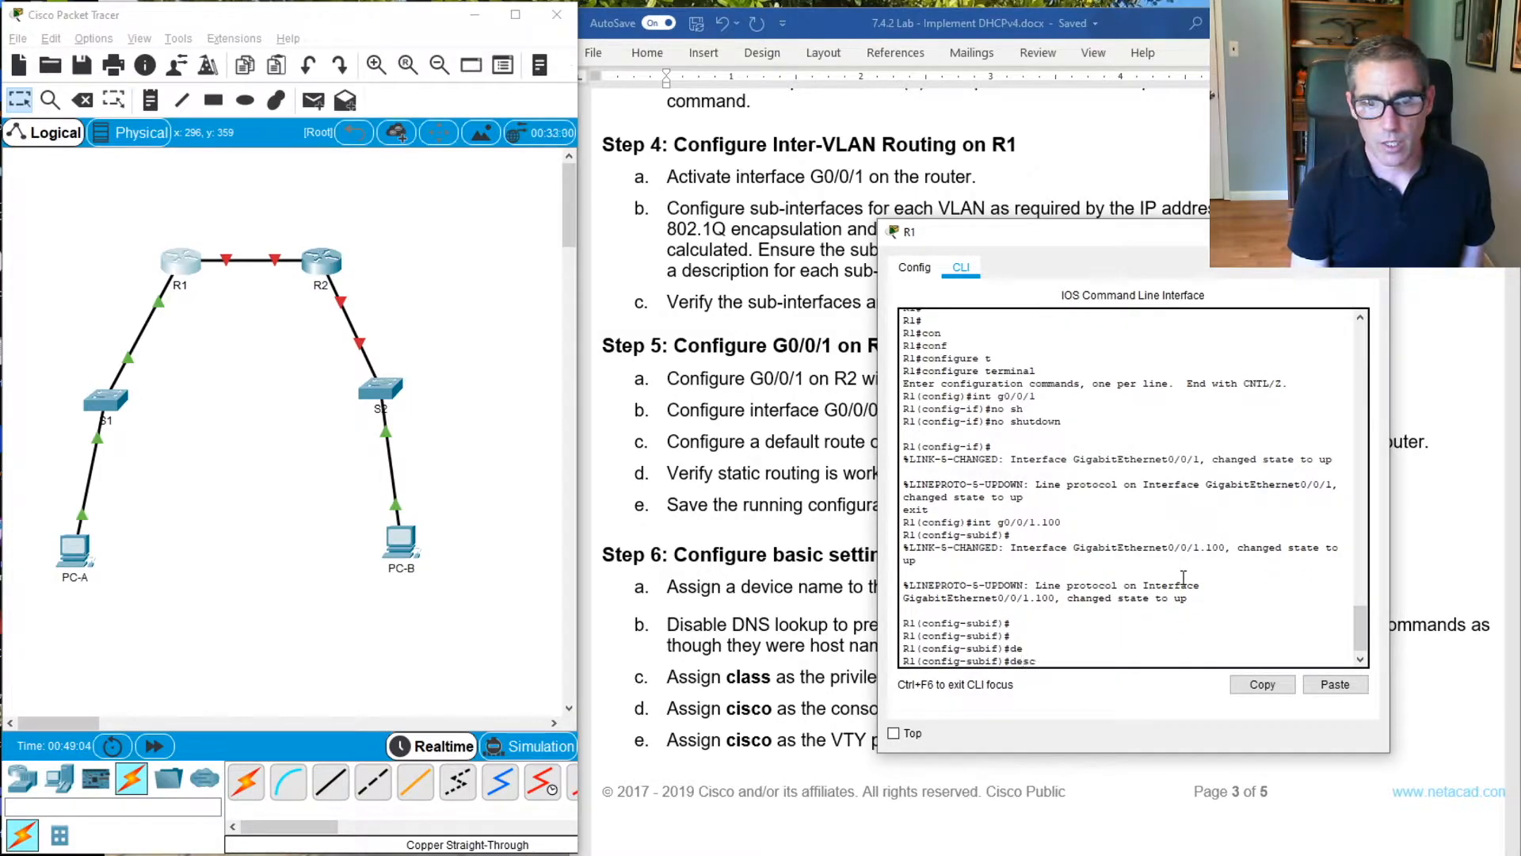
key(Tab)
text(Cli)
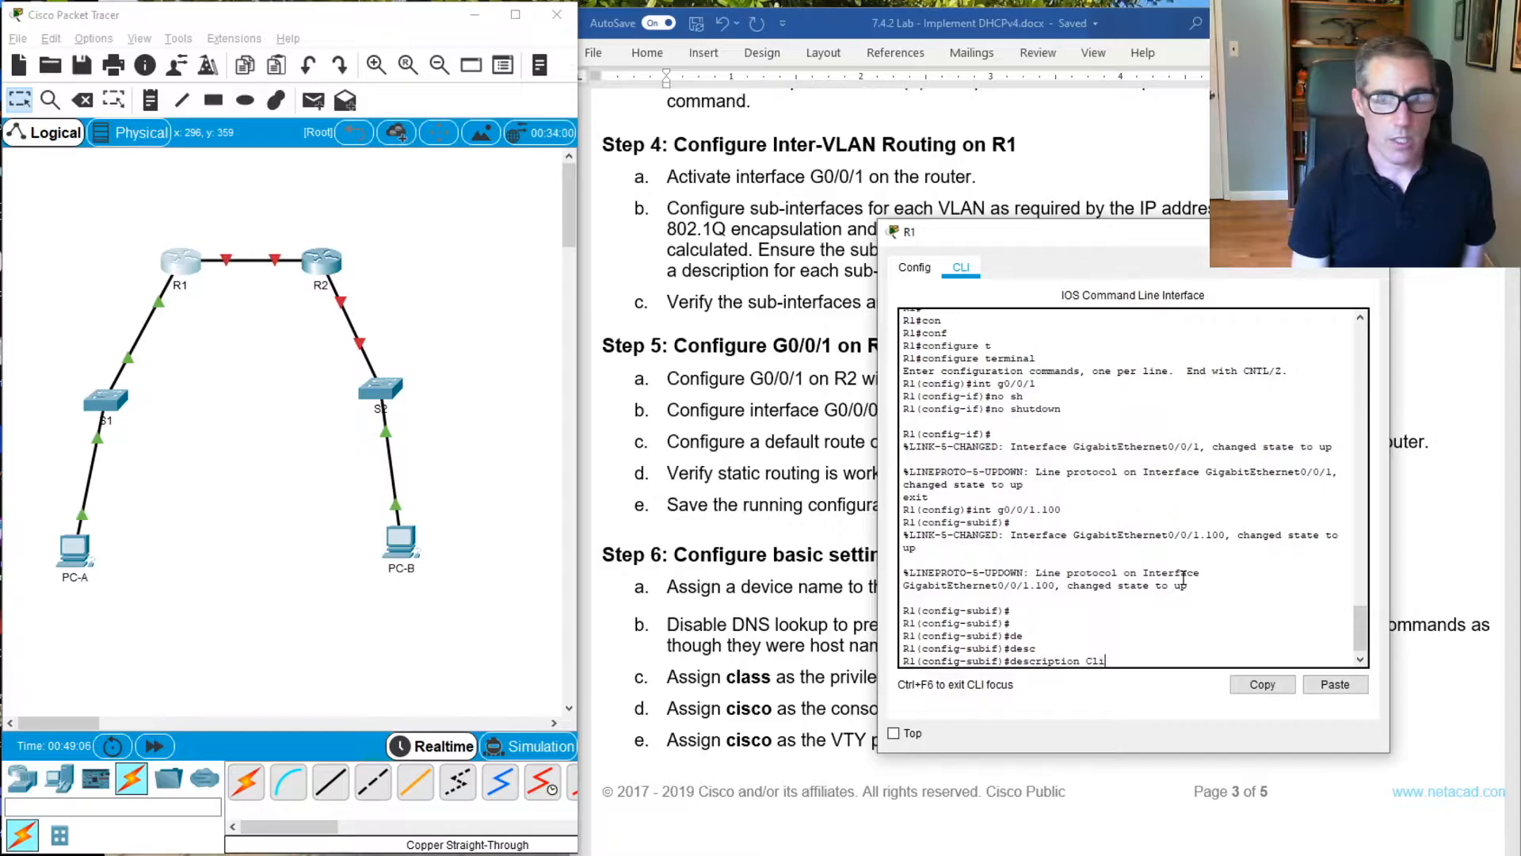
text(ent Network)
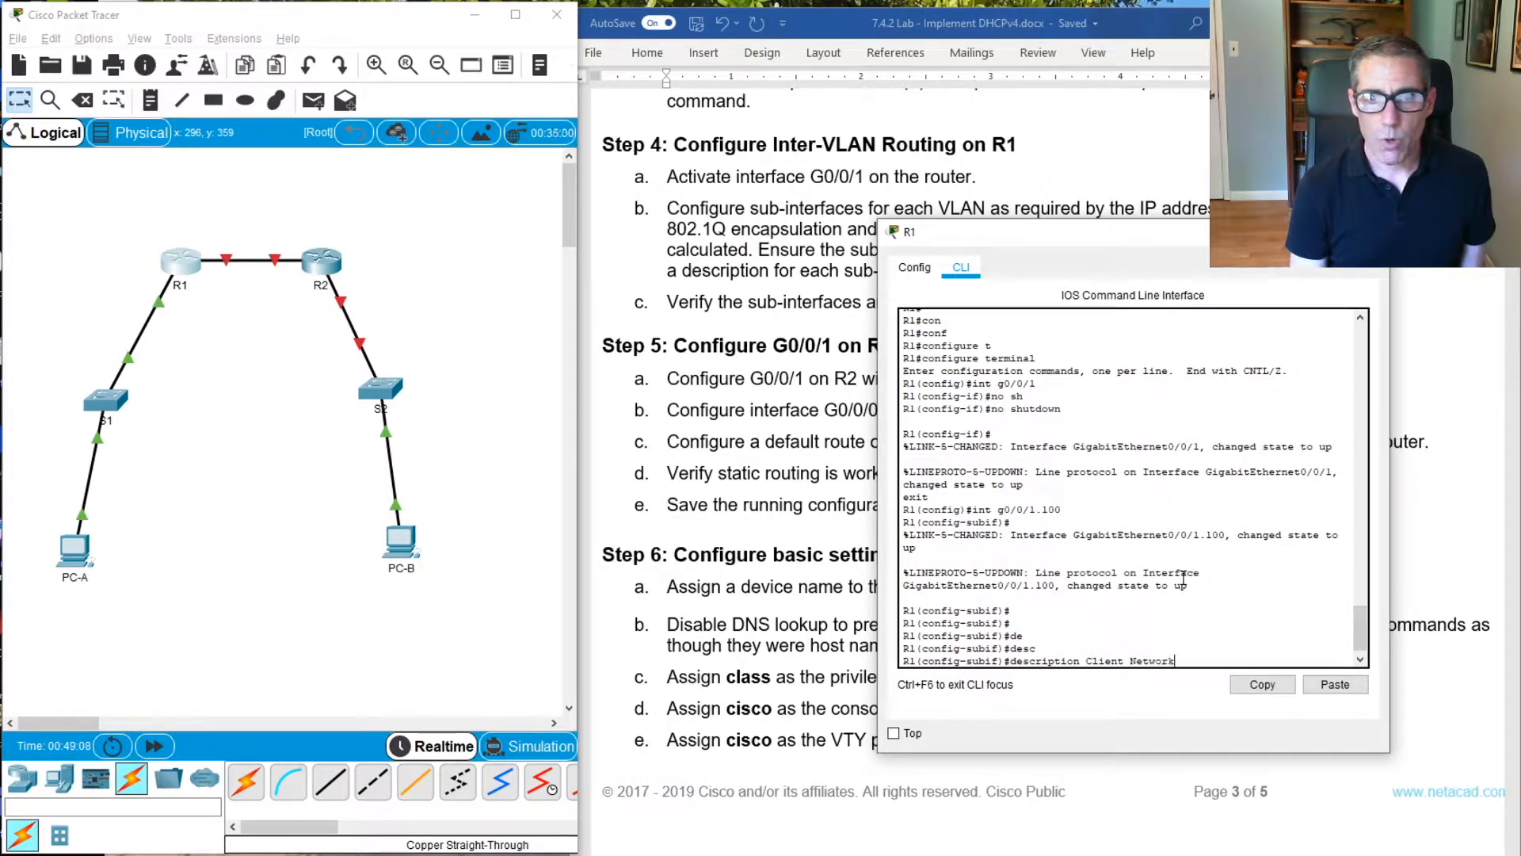
key(Return)
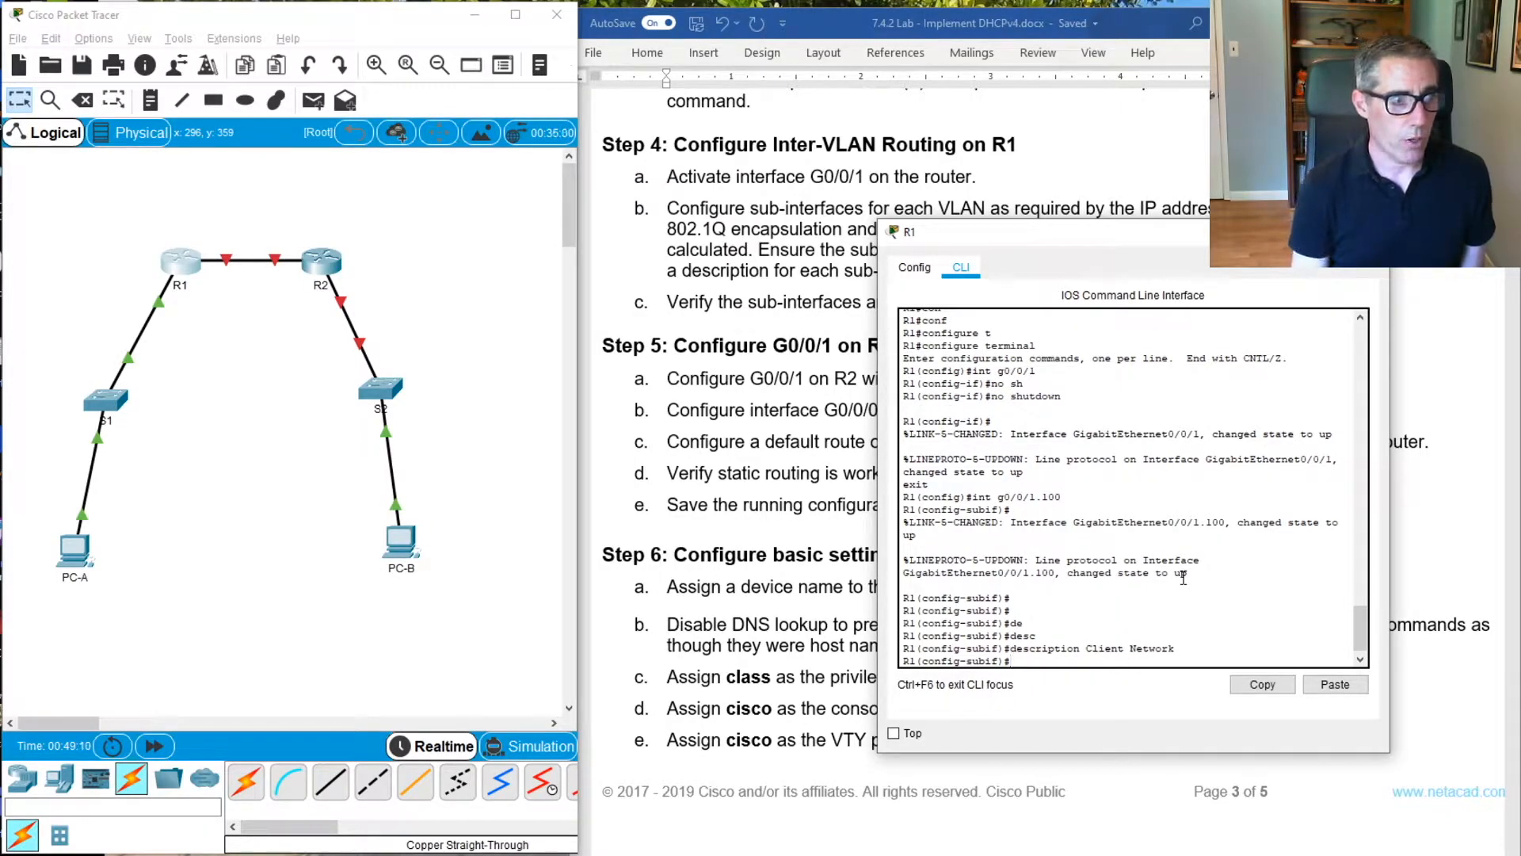
Try to set the sub-interface's encapsulation with the command encapsulation dot1.q 100
text(enca)
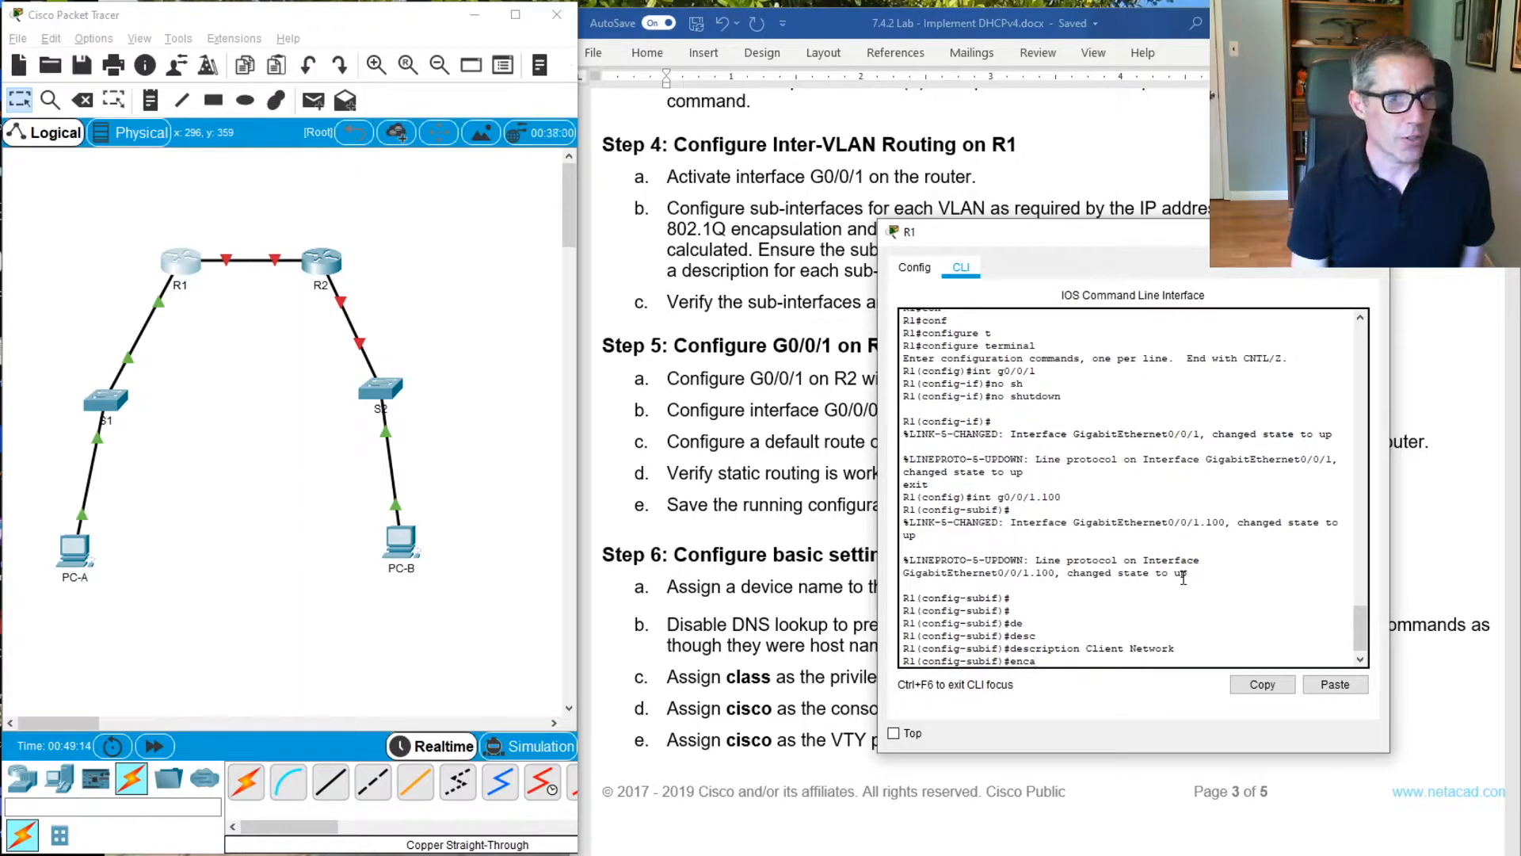
text(p)
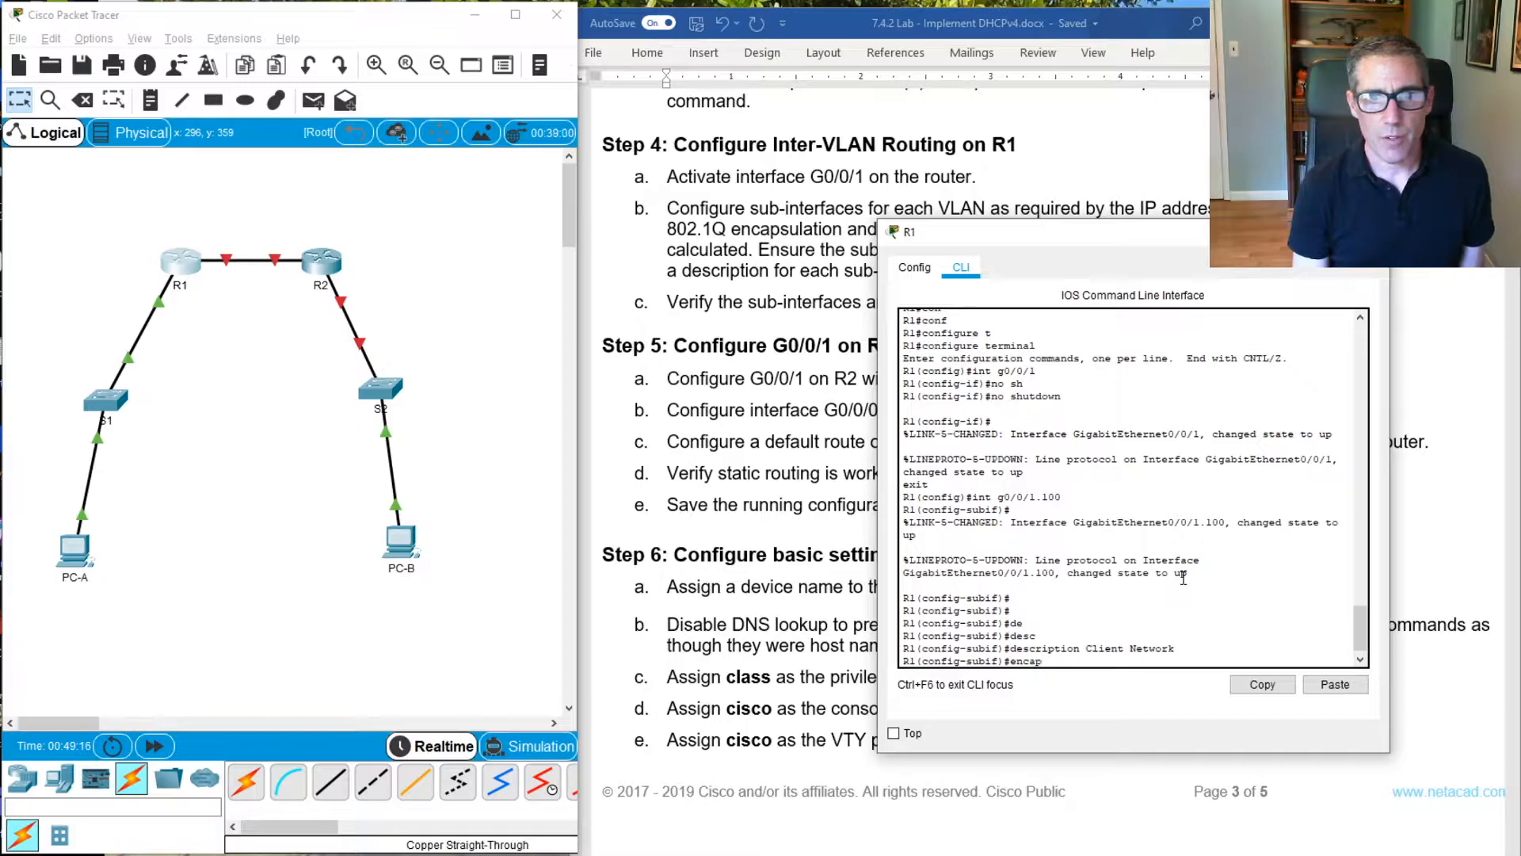
key(Tab)
text(dot1)
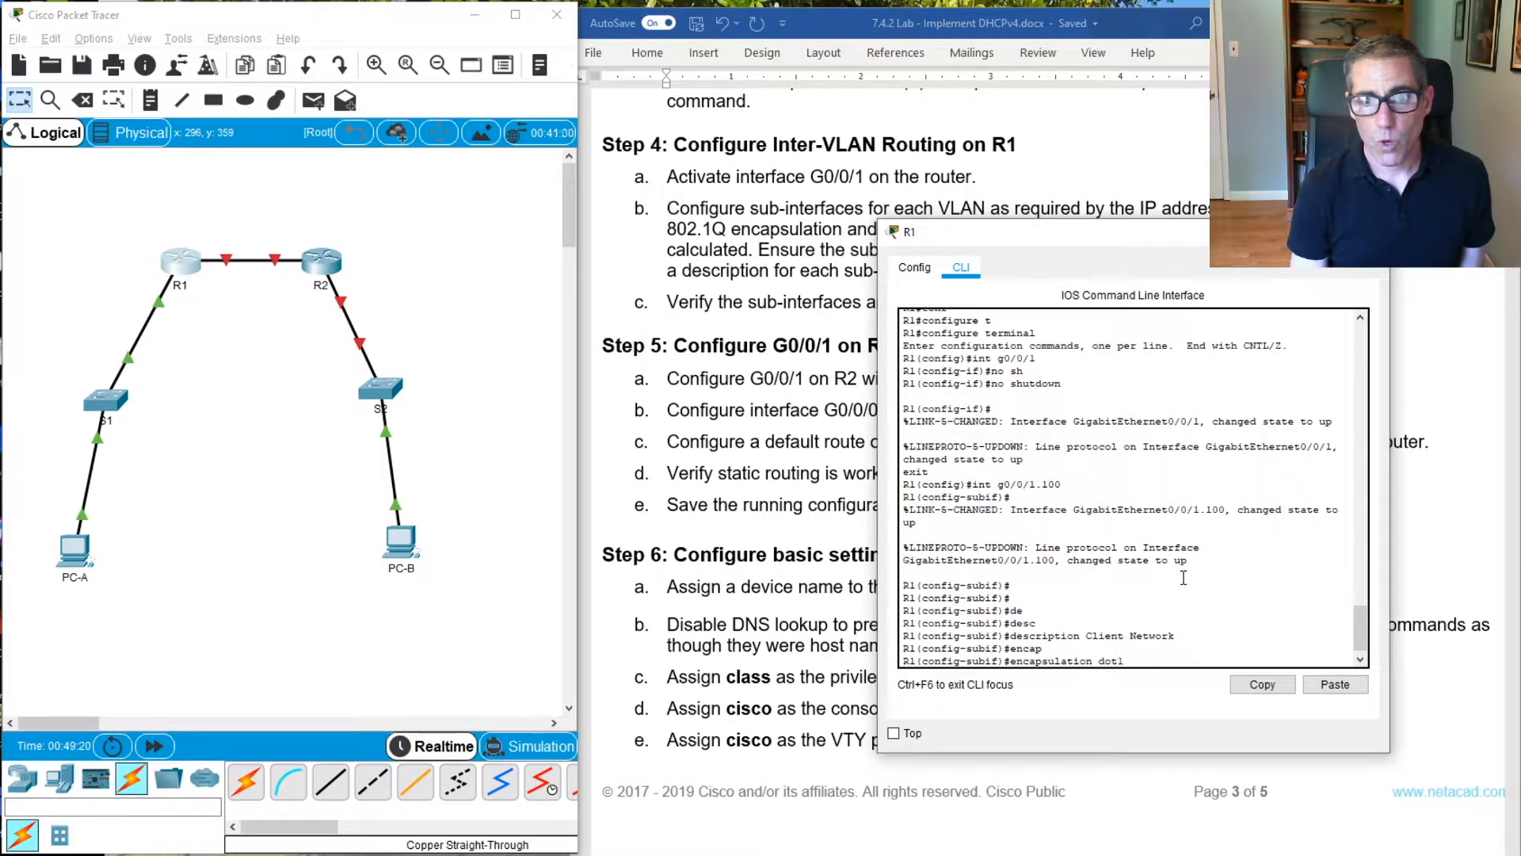
text(.q 10)
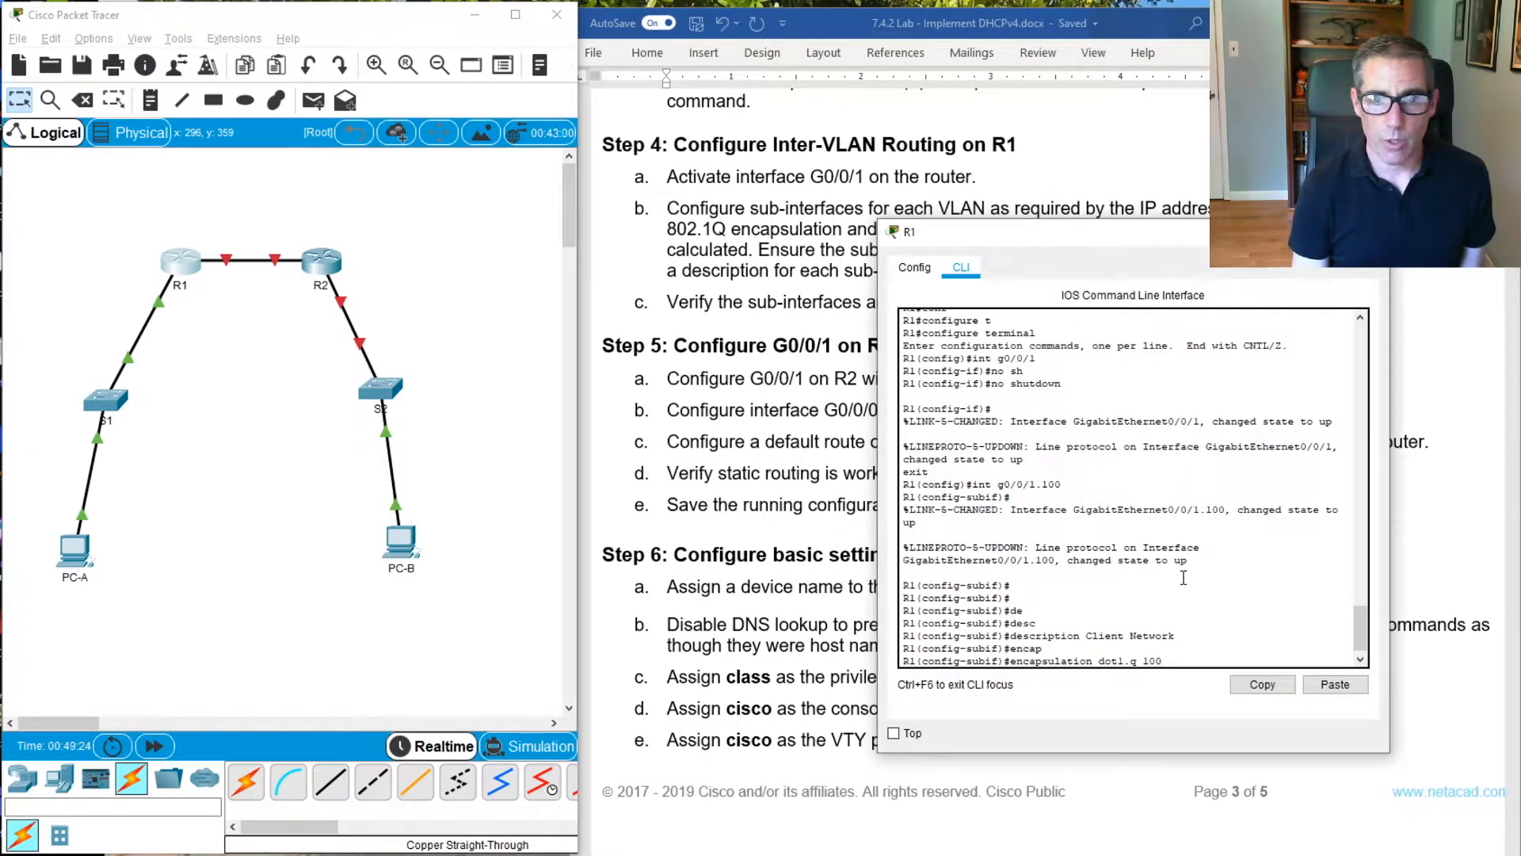
text(0)
key(Return)
Correct the encapsulation command to dot1Q with VLAN 100 and apply it to sub-interface G0/0/1.100
key(Up)
key(BackSpace)
key(BackSpace)
key(BackSpace)
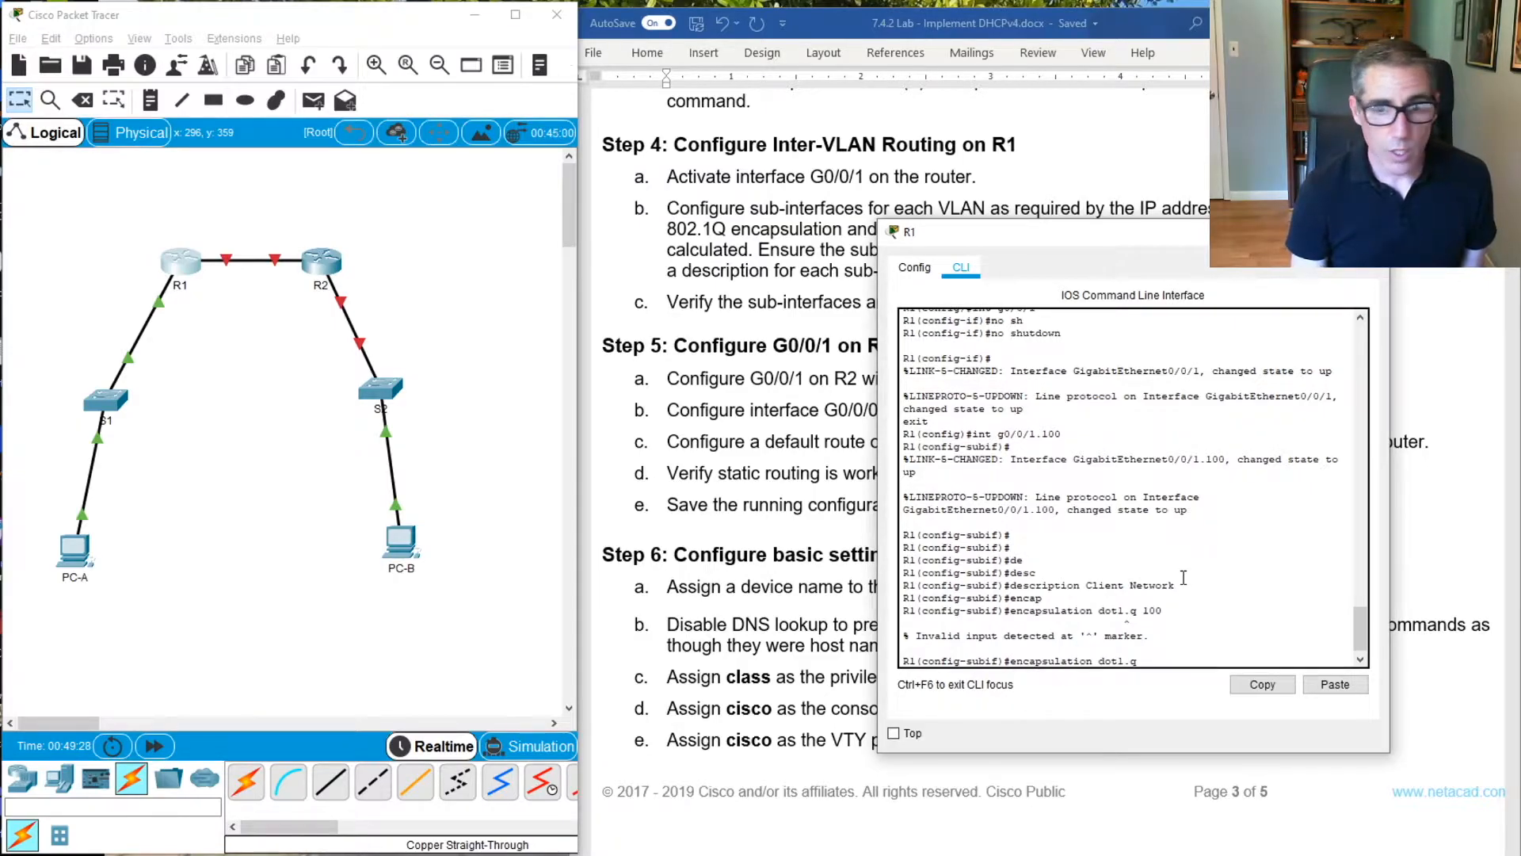
key(BackSpace)
key(BackSpace)
key(Tab)
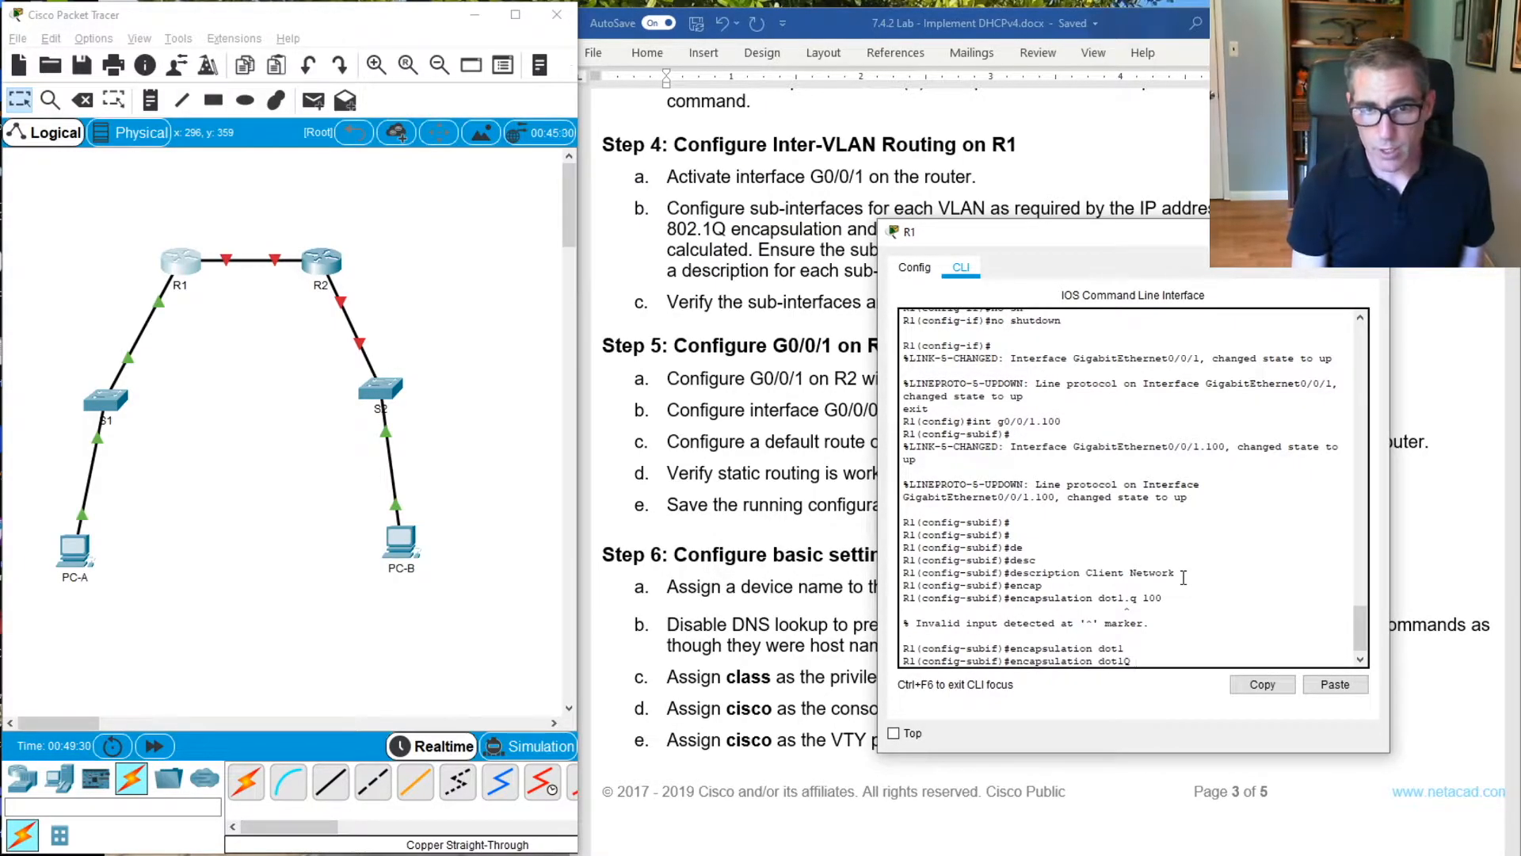
text(100)
key(Return)
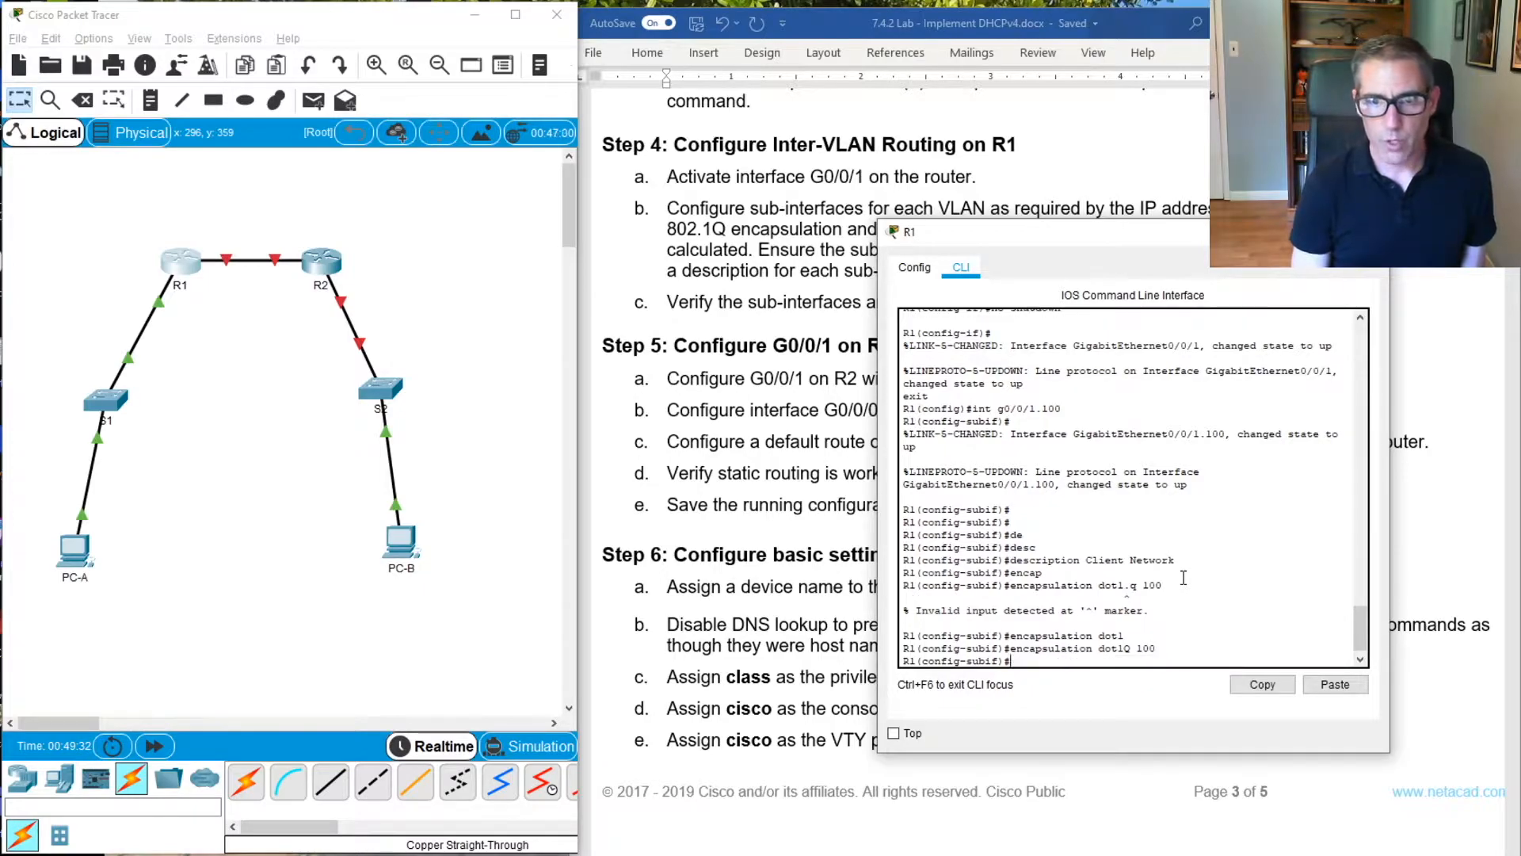
Assign IP address 192.168.1.1 with mask 255.255.255.192 to sub-interface G0/0/1.100 and exit to global configuration mode
text(ip)
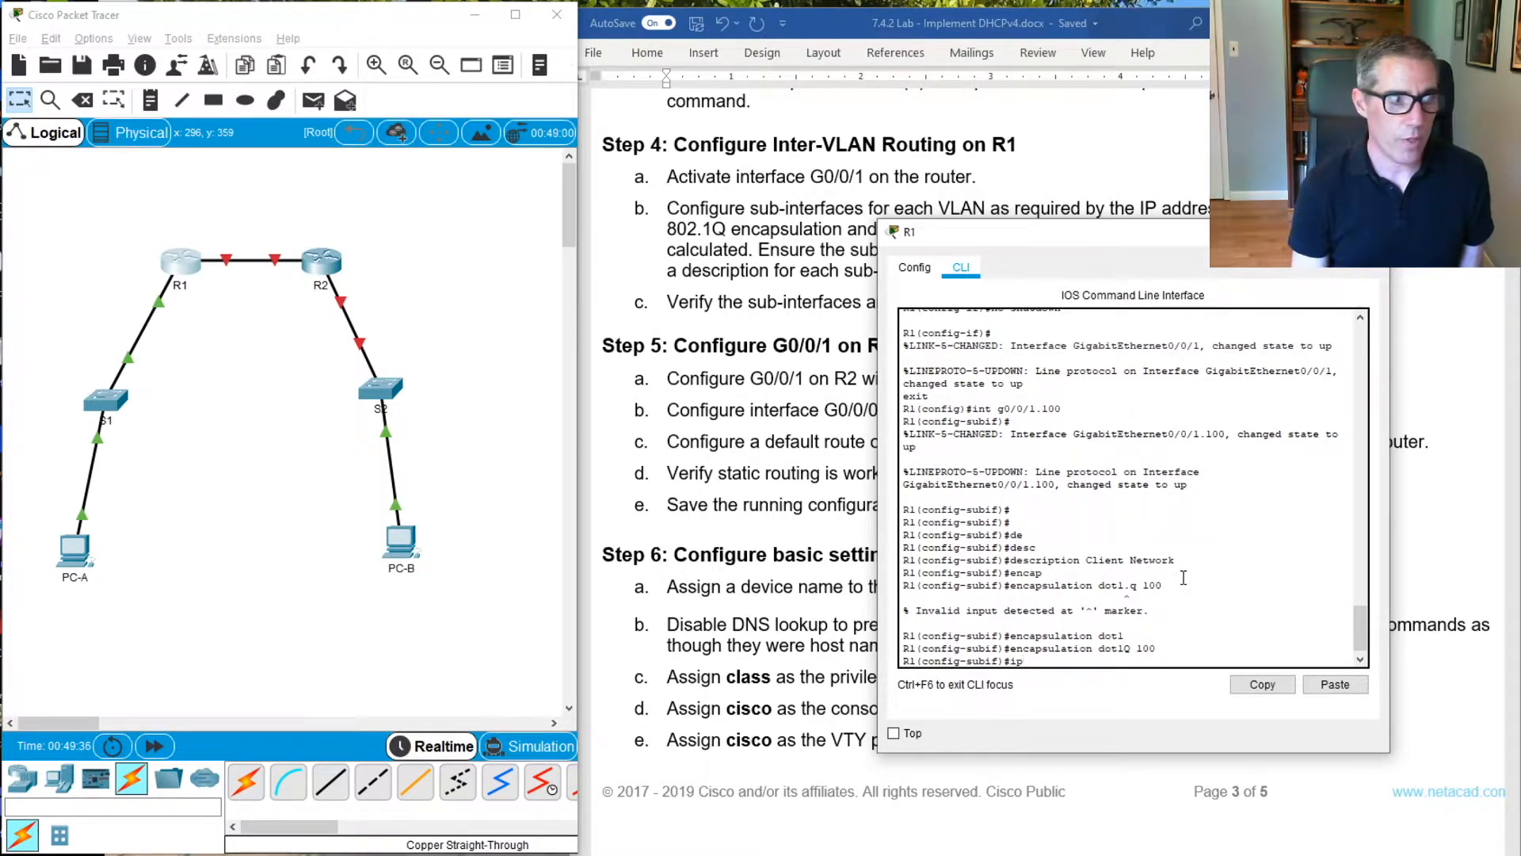
text( add)
key(Tab)
text(19)
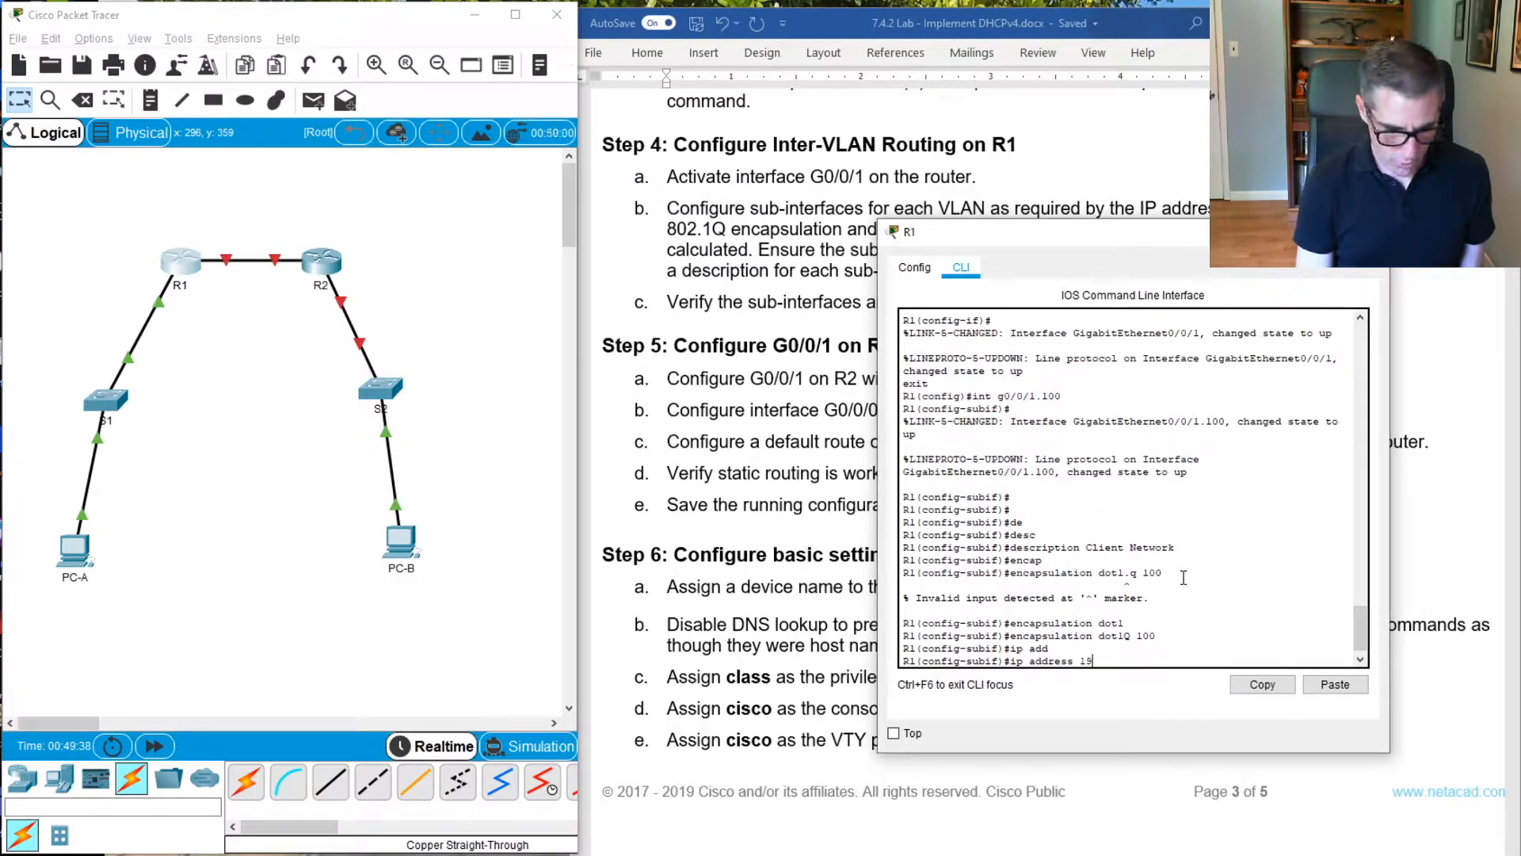
text(2.168.)
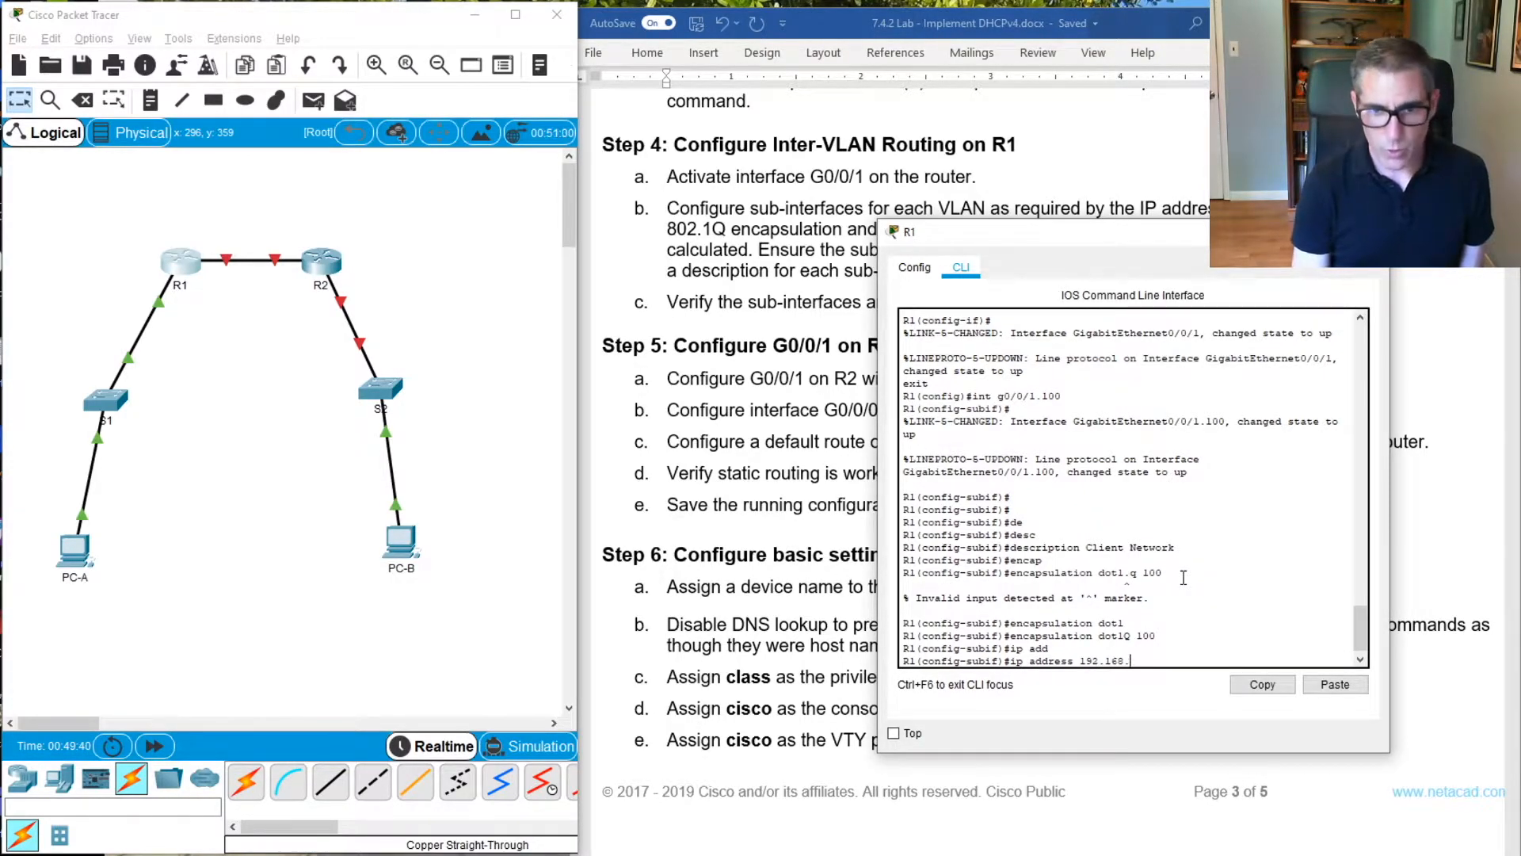
text(1.1.)
key(BackSpace)
text(25)
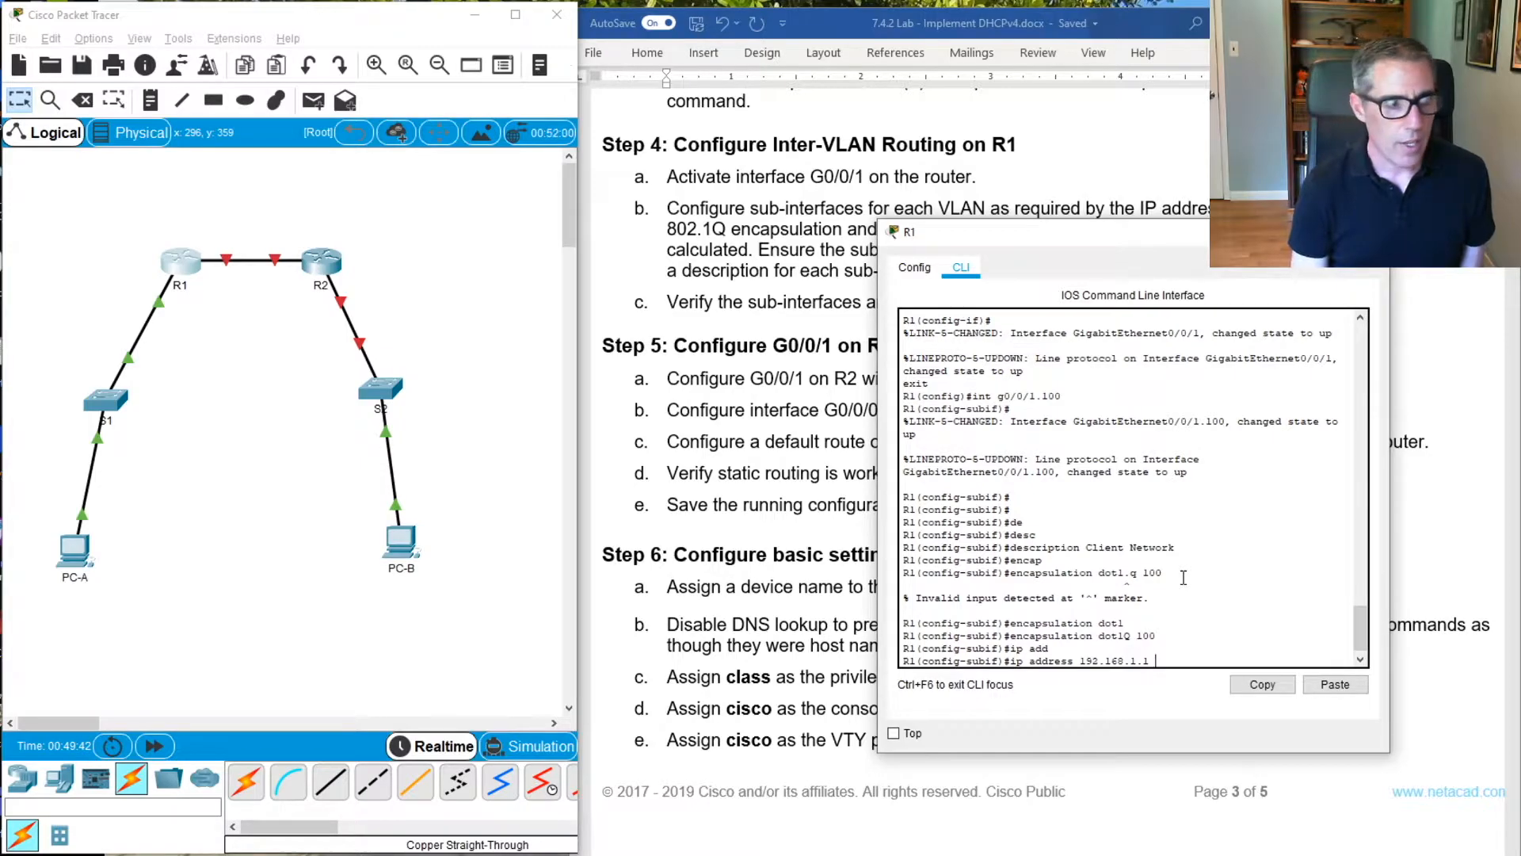
text(5.255)
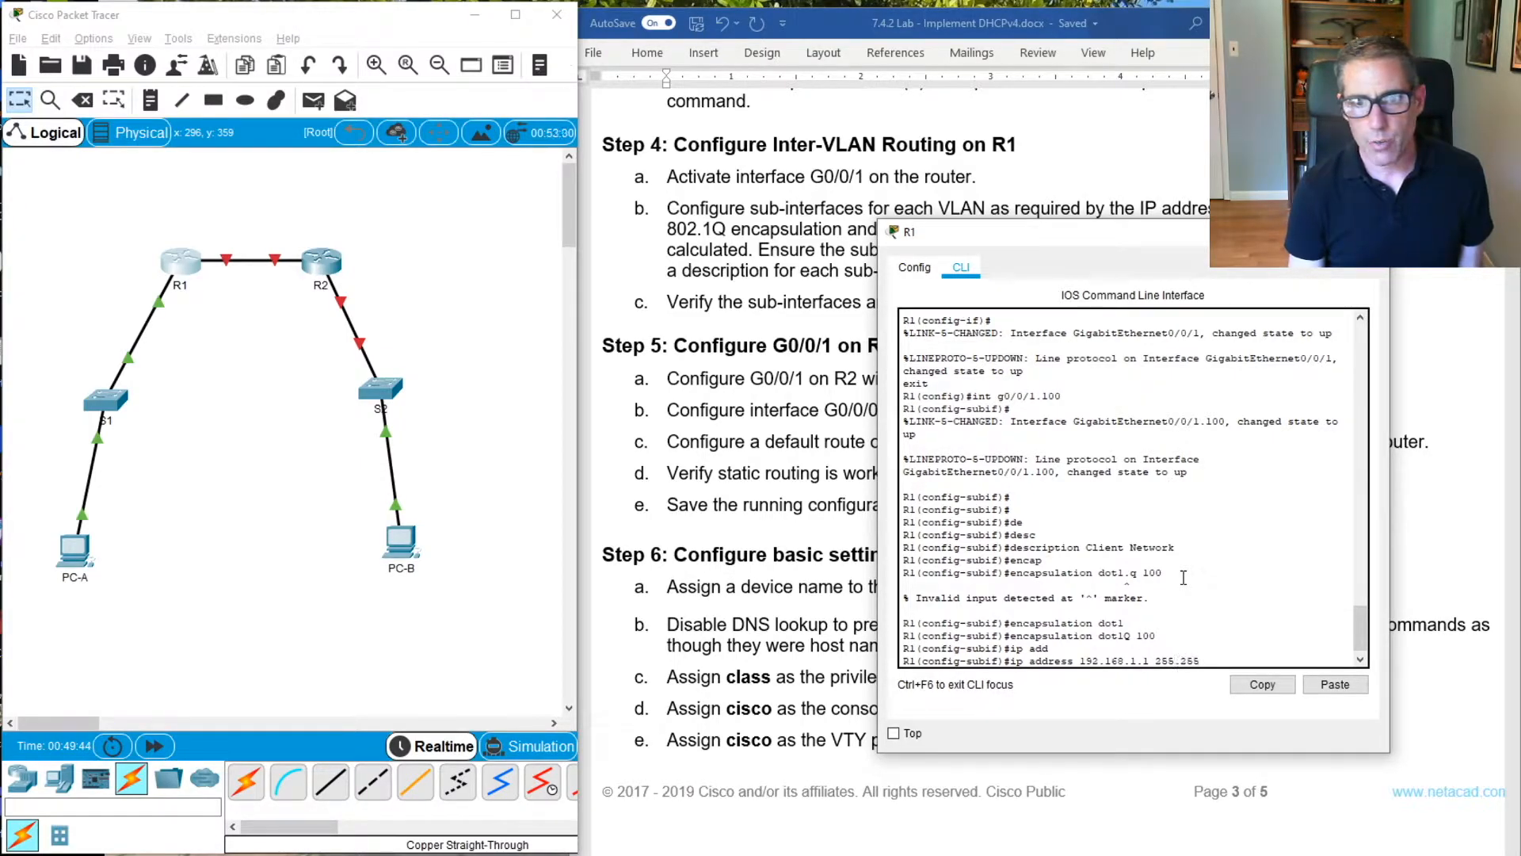
text(.255.192)
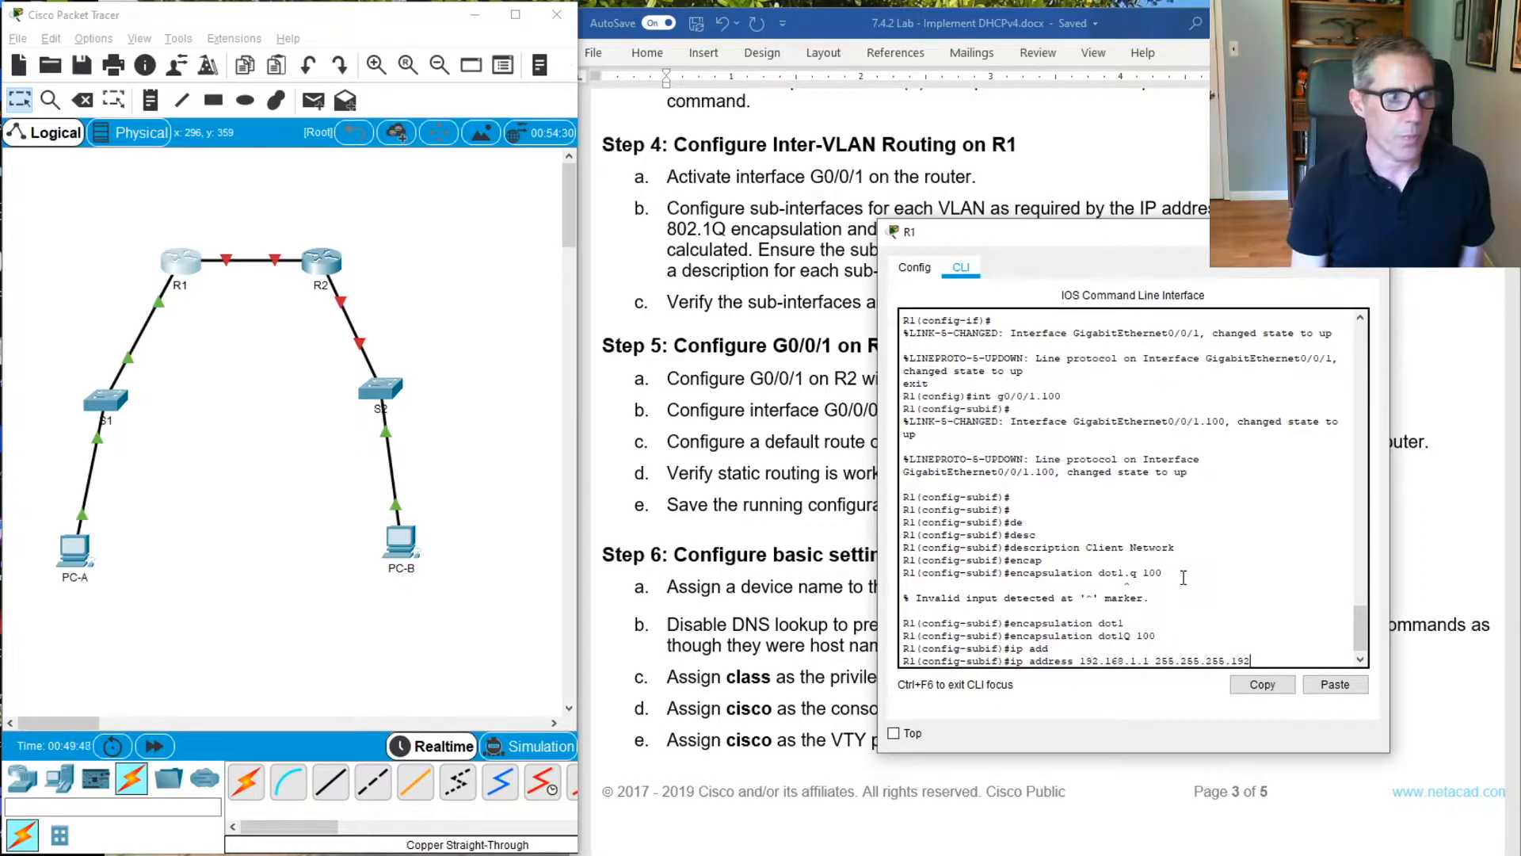
key(Return)
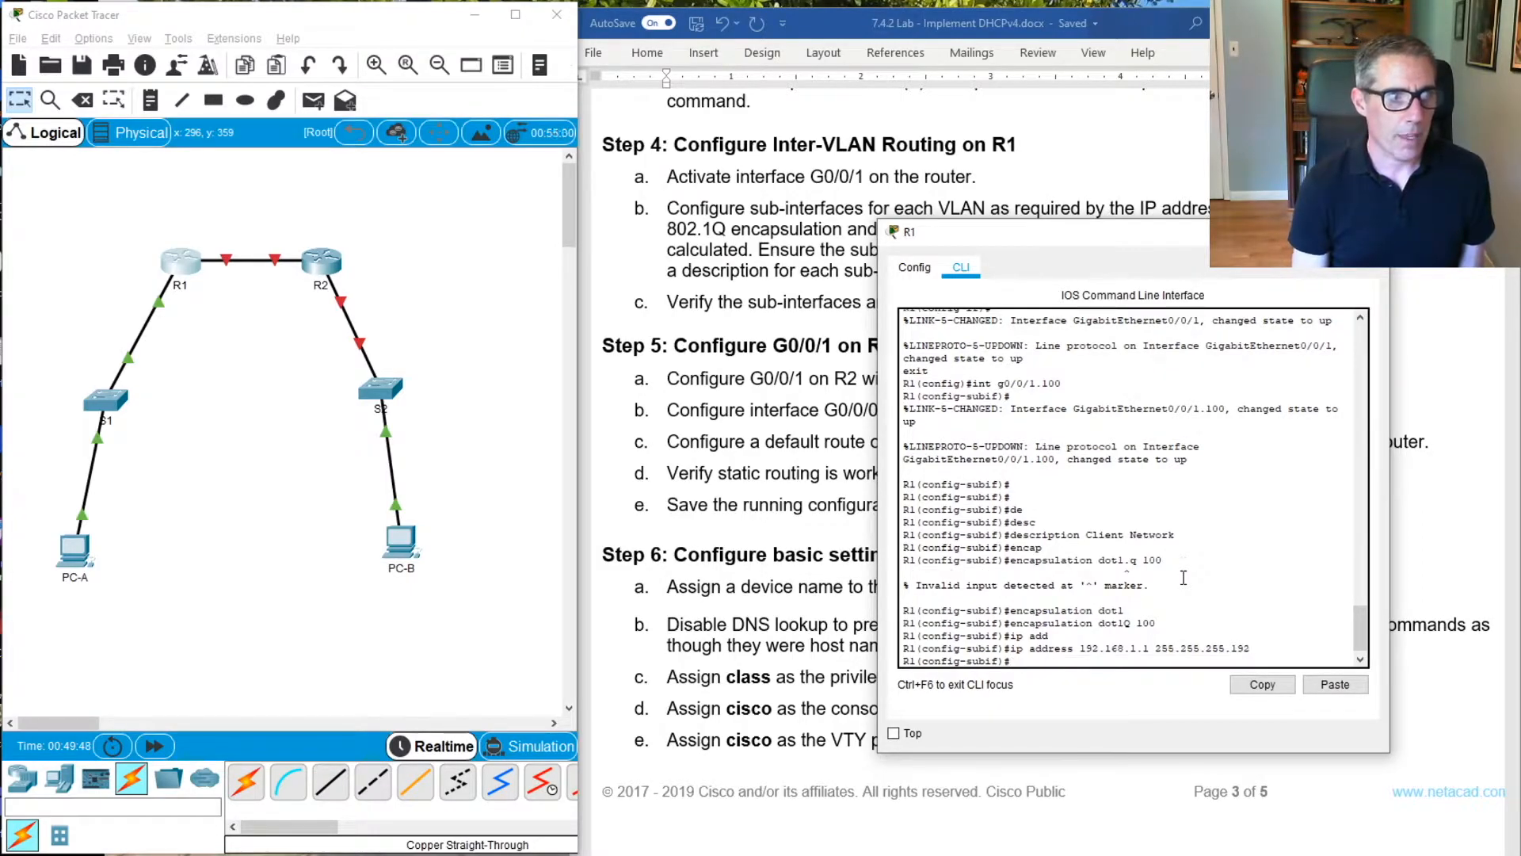
text(exit)
key(Return)
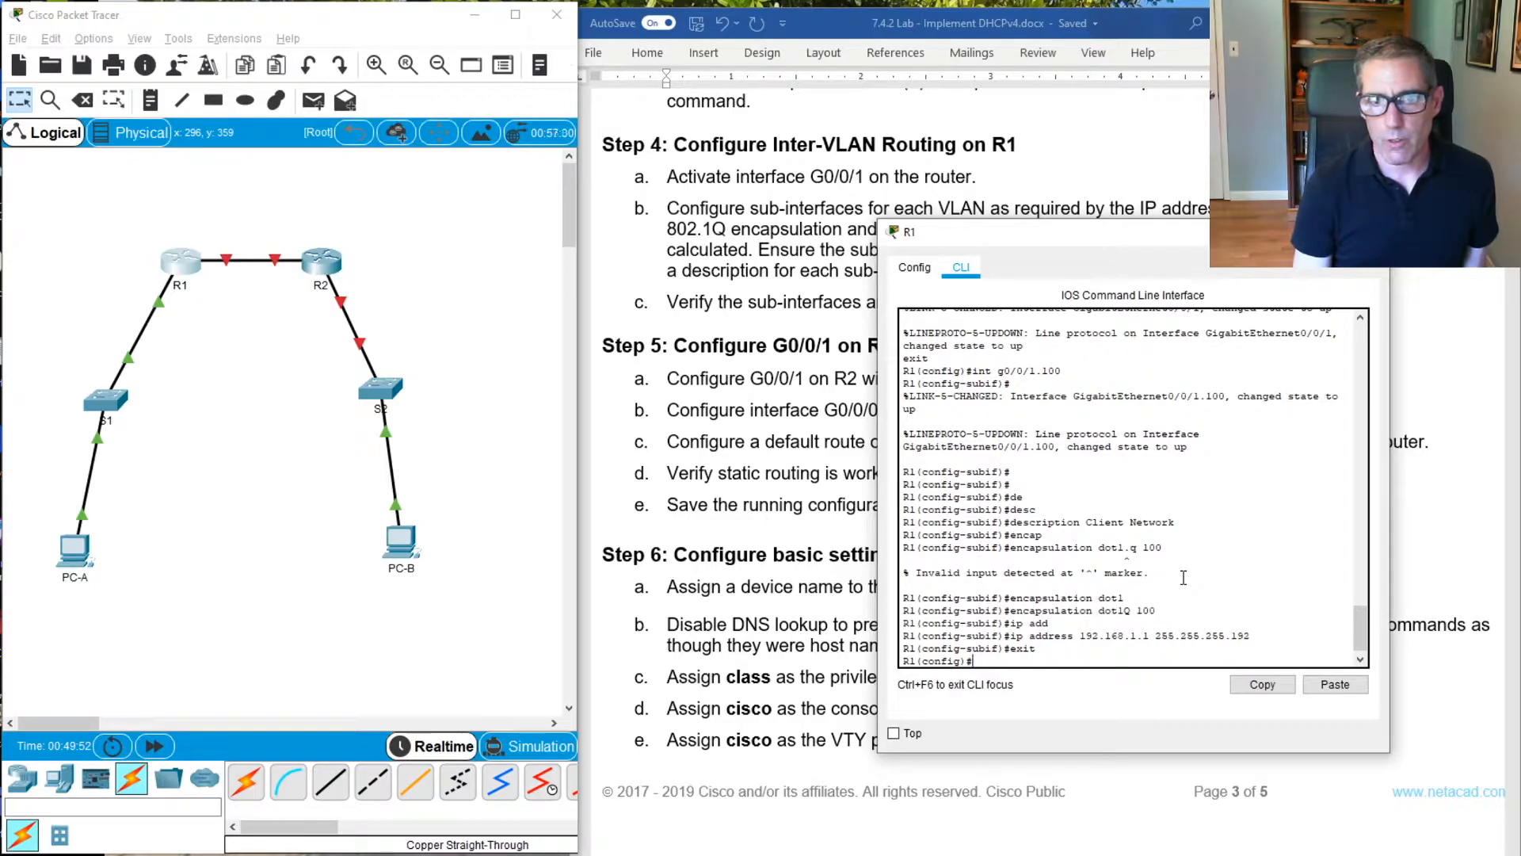
Create sub-interface G0/0/1.200 on R1 and enter its configuration mode
text(int)
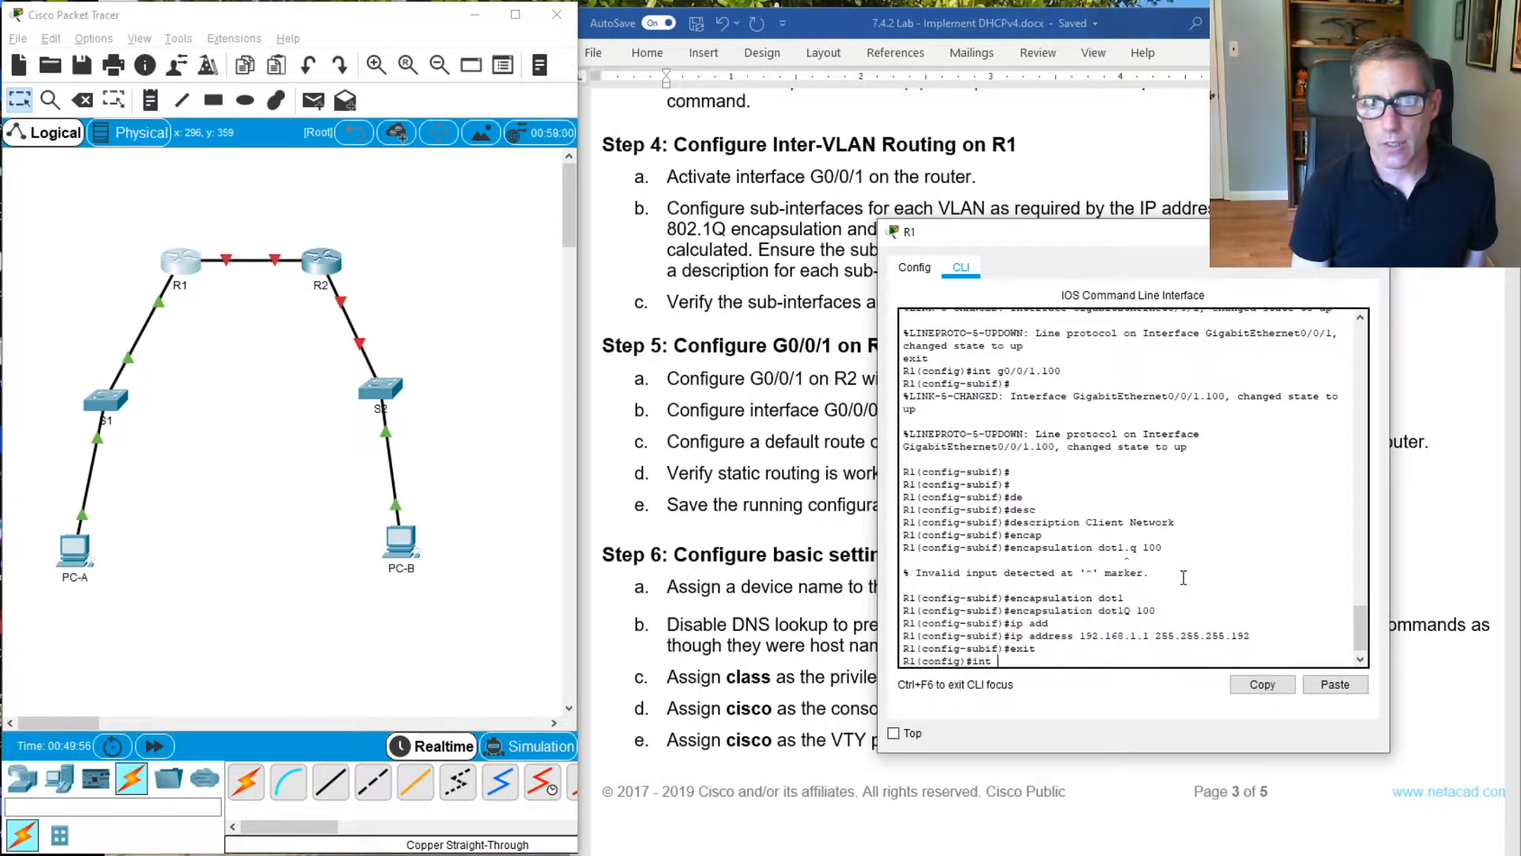
text( g0)
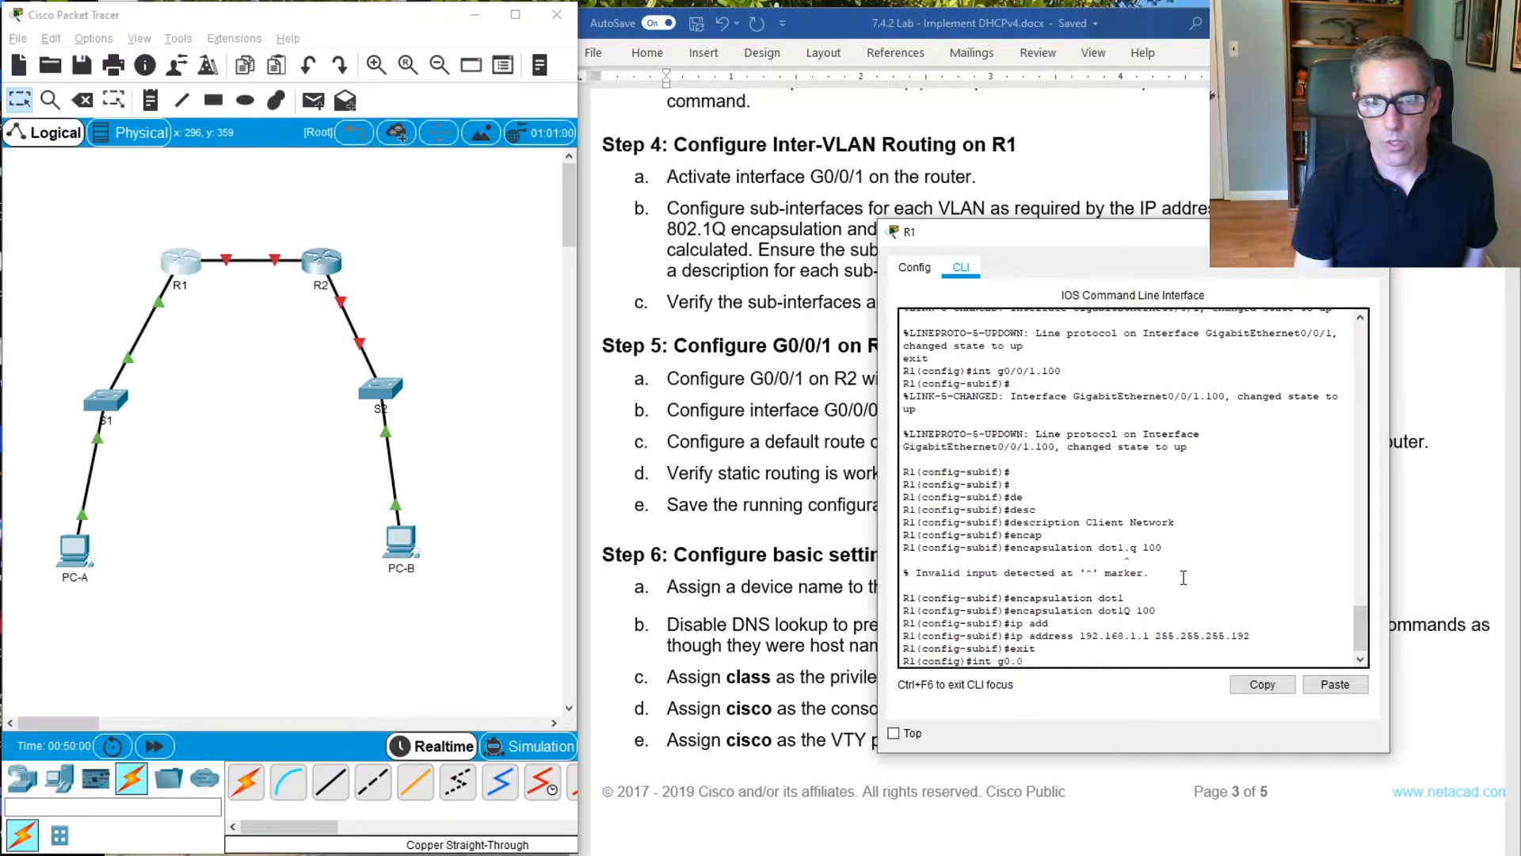
text(/0/)
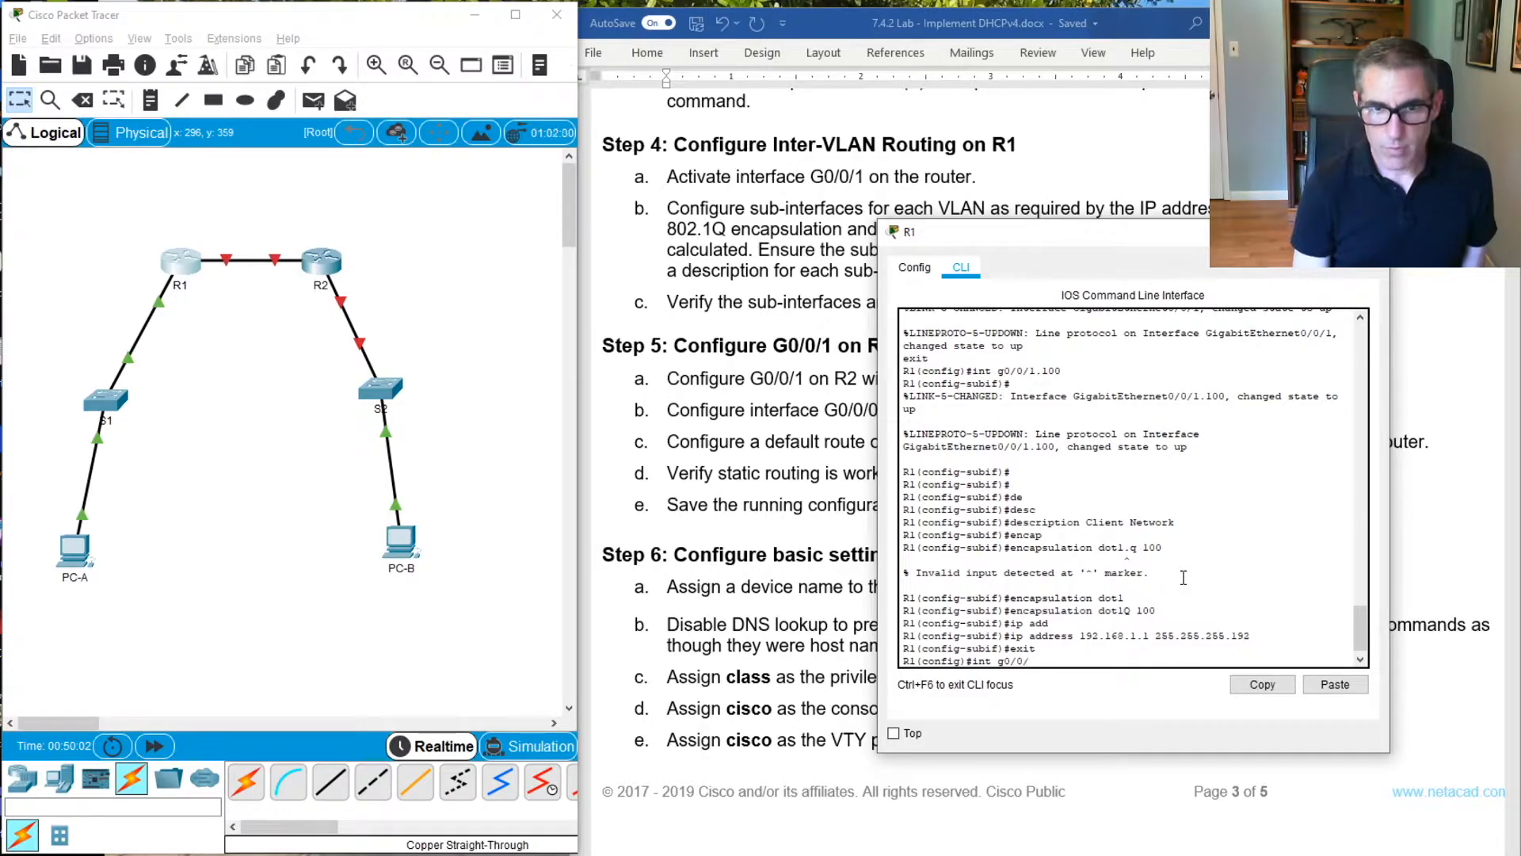
text(0)
key(BackSpace)
text(1.)
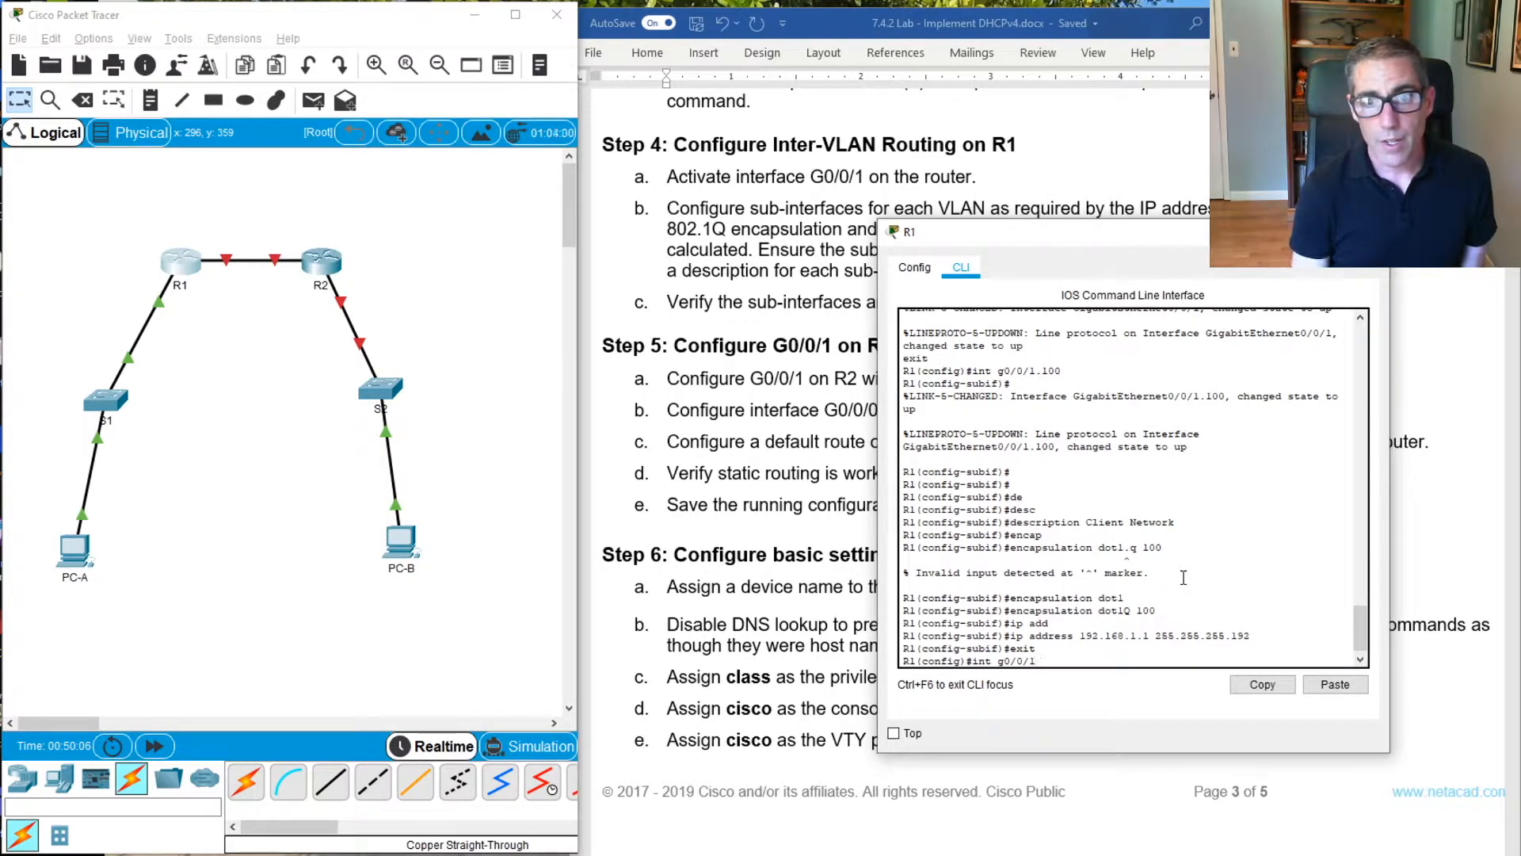
text(3)
text(00)
key(BackSpace)
key(BackSpace)
key(BackSpace)
text(200)
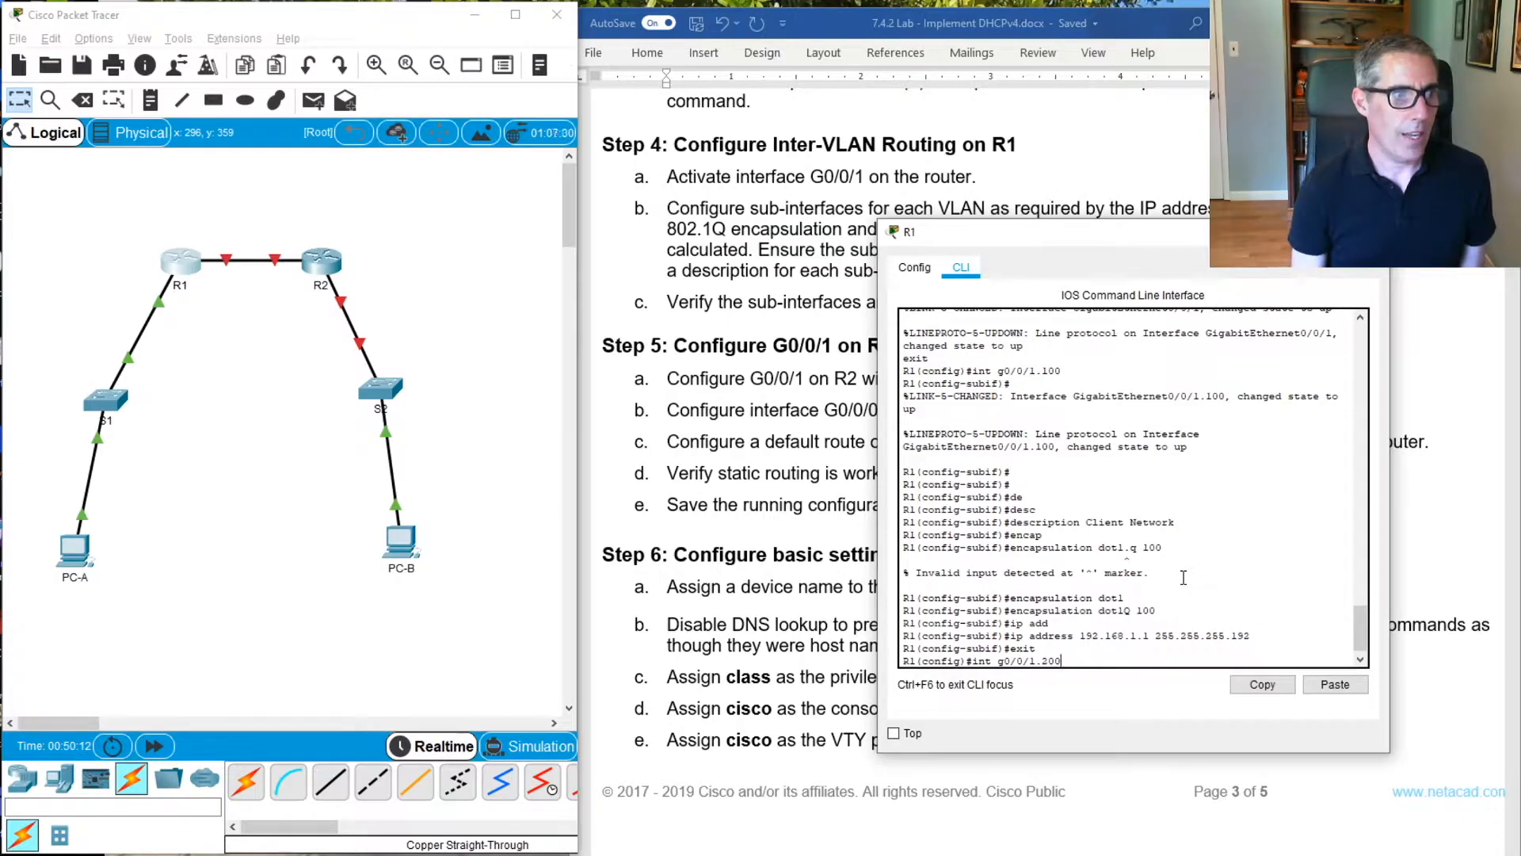
key(Return)
key(Return)
key(Return)
key(Return)
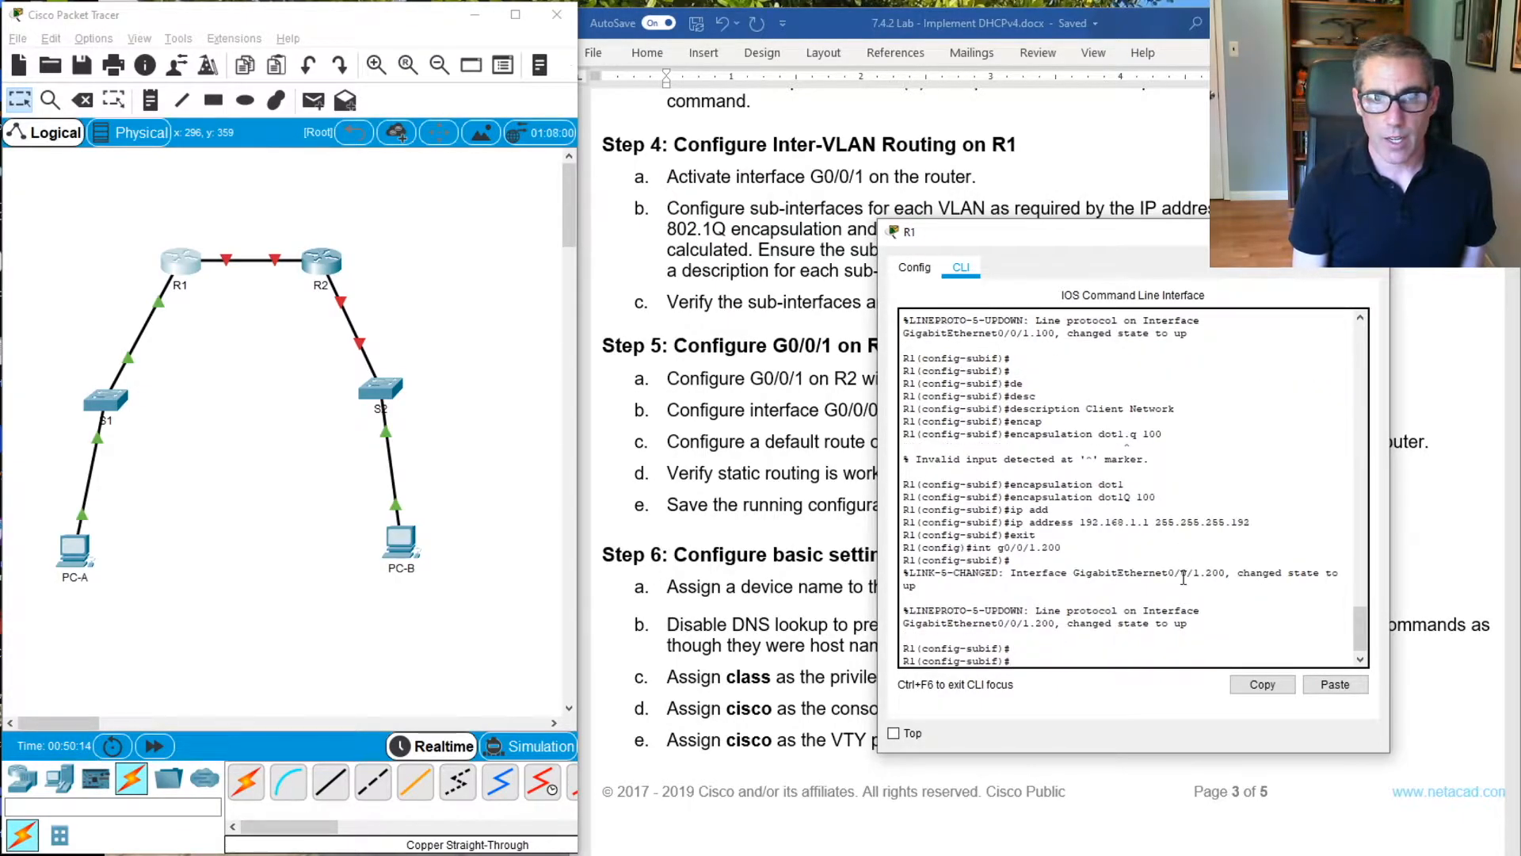
Set 802.1Q encapsulation with VLAN 200 on sub-interface G0/0/1.200
text(enca)
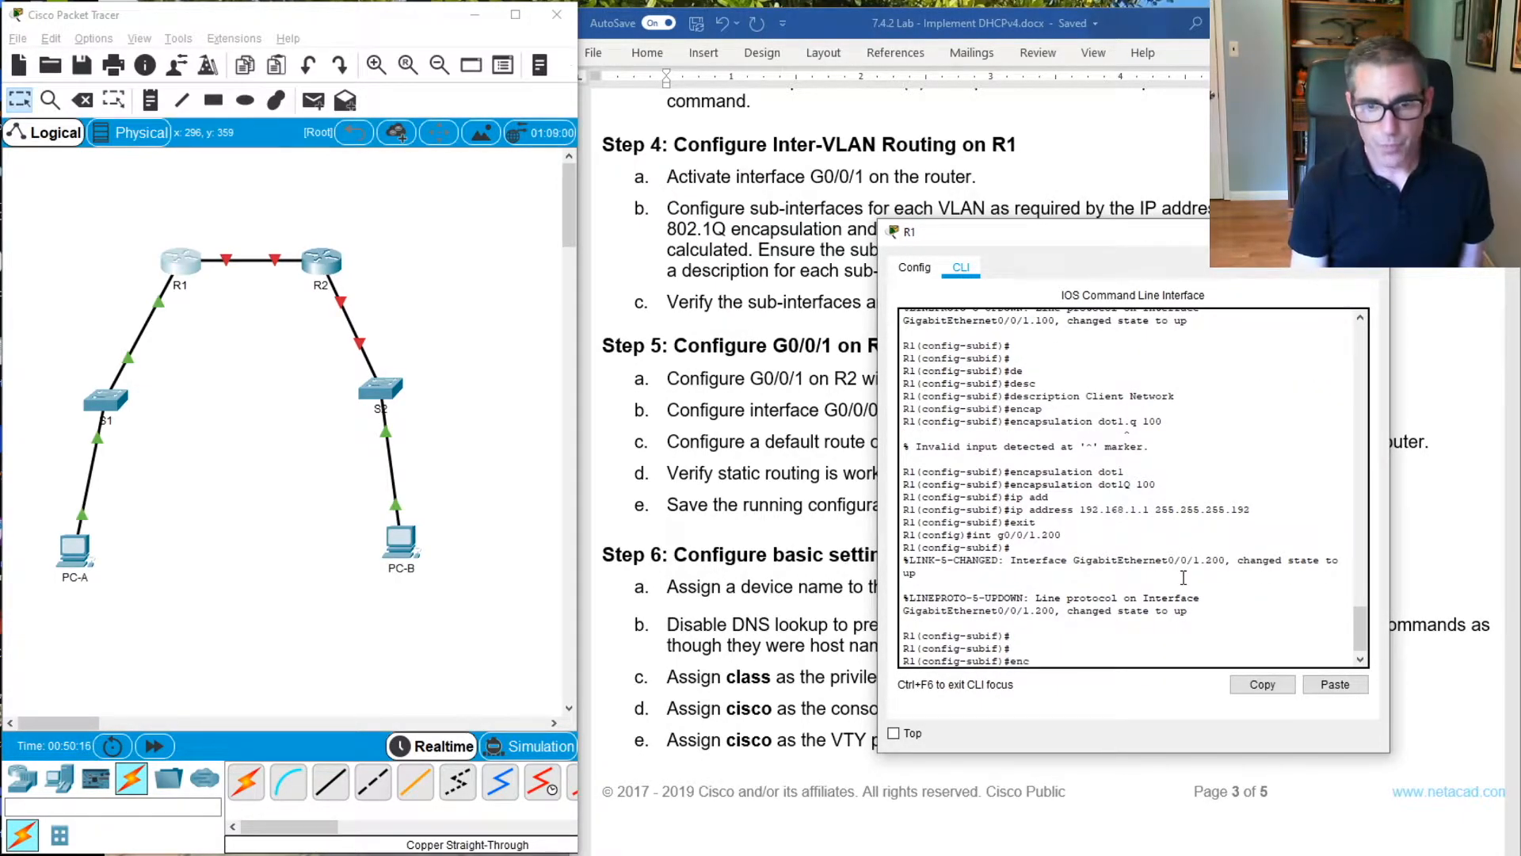
key(Tab)
text(dot)
key(Tab)
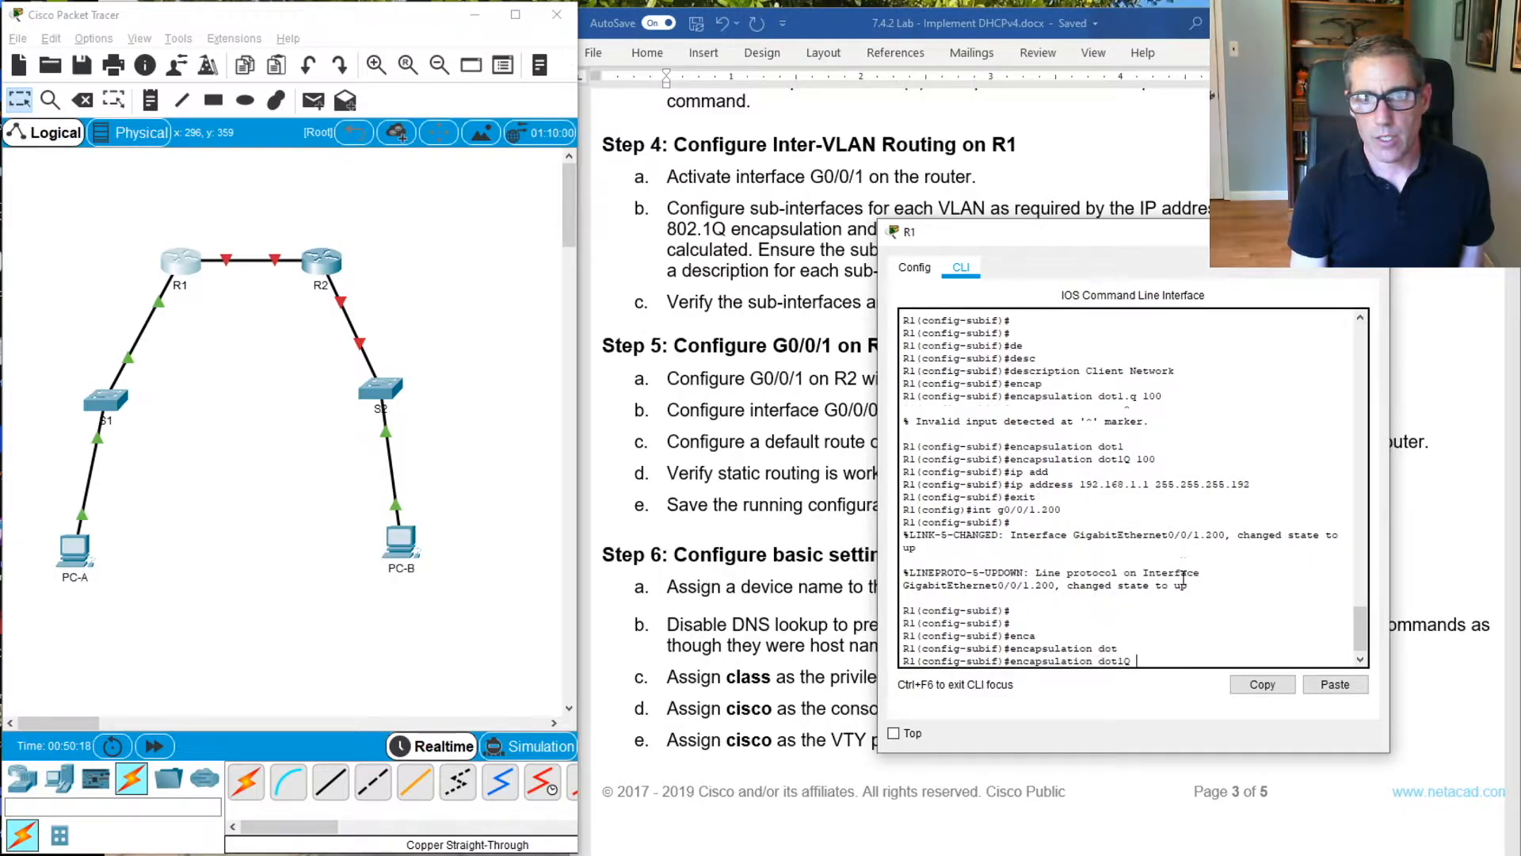
text(200)
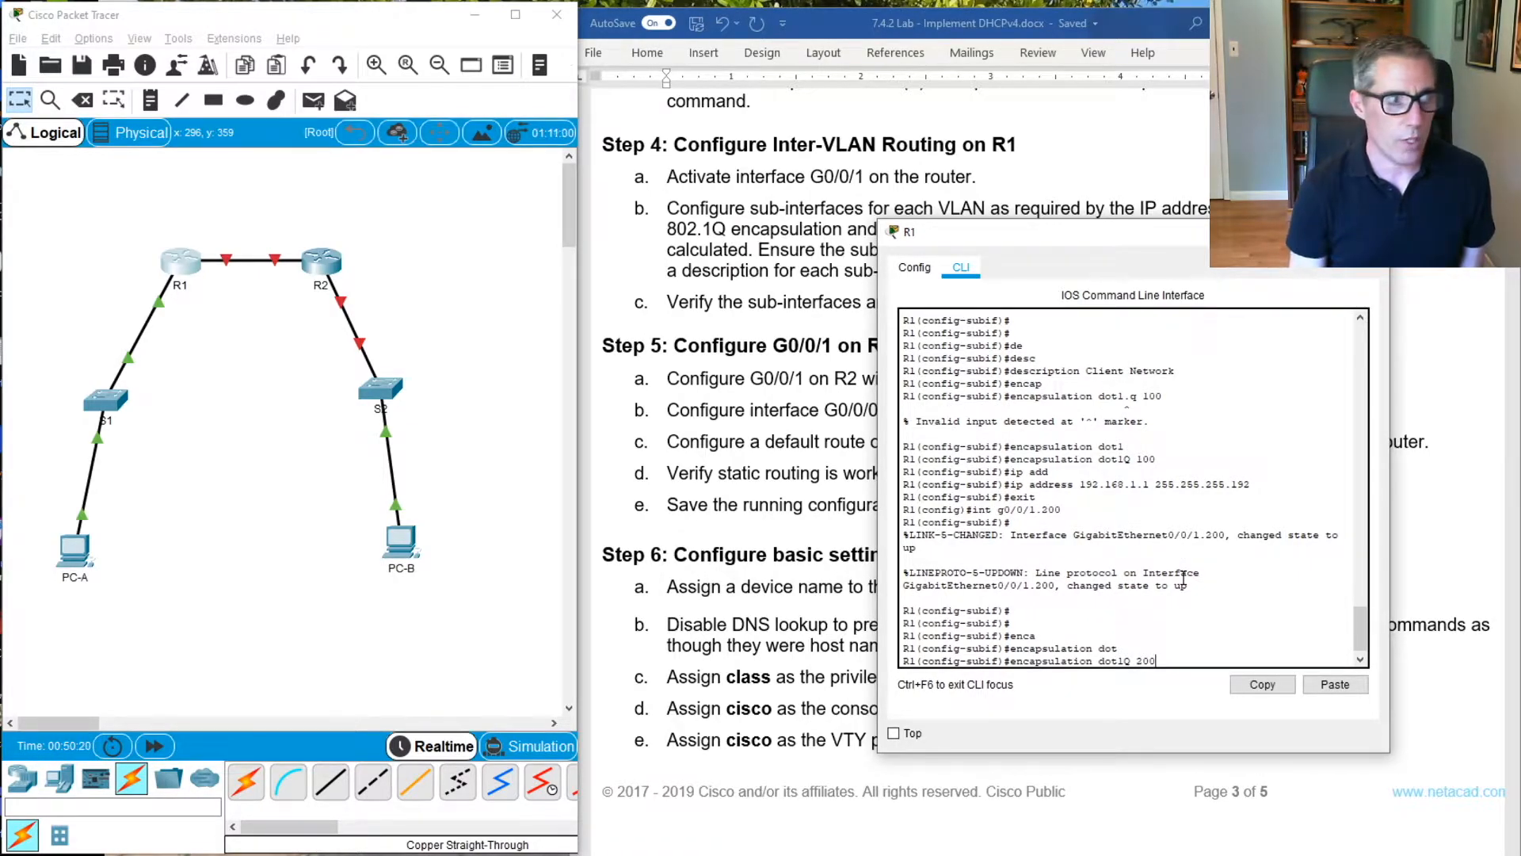
key(Return)
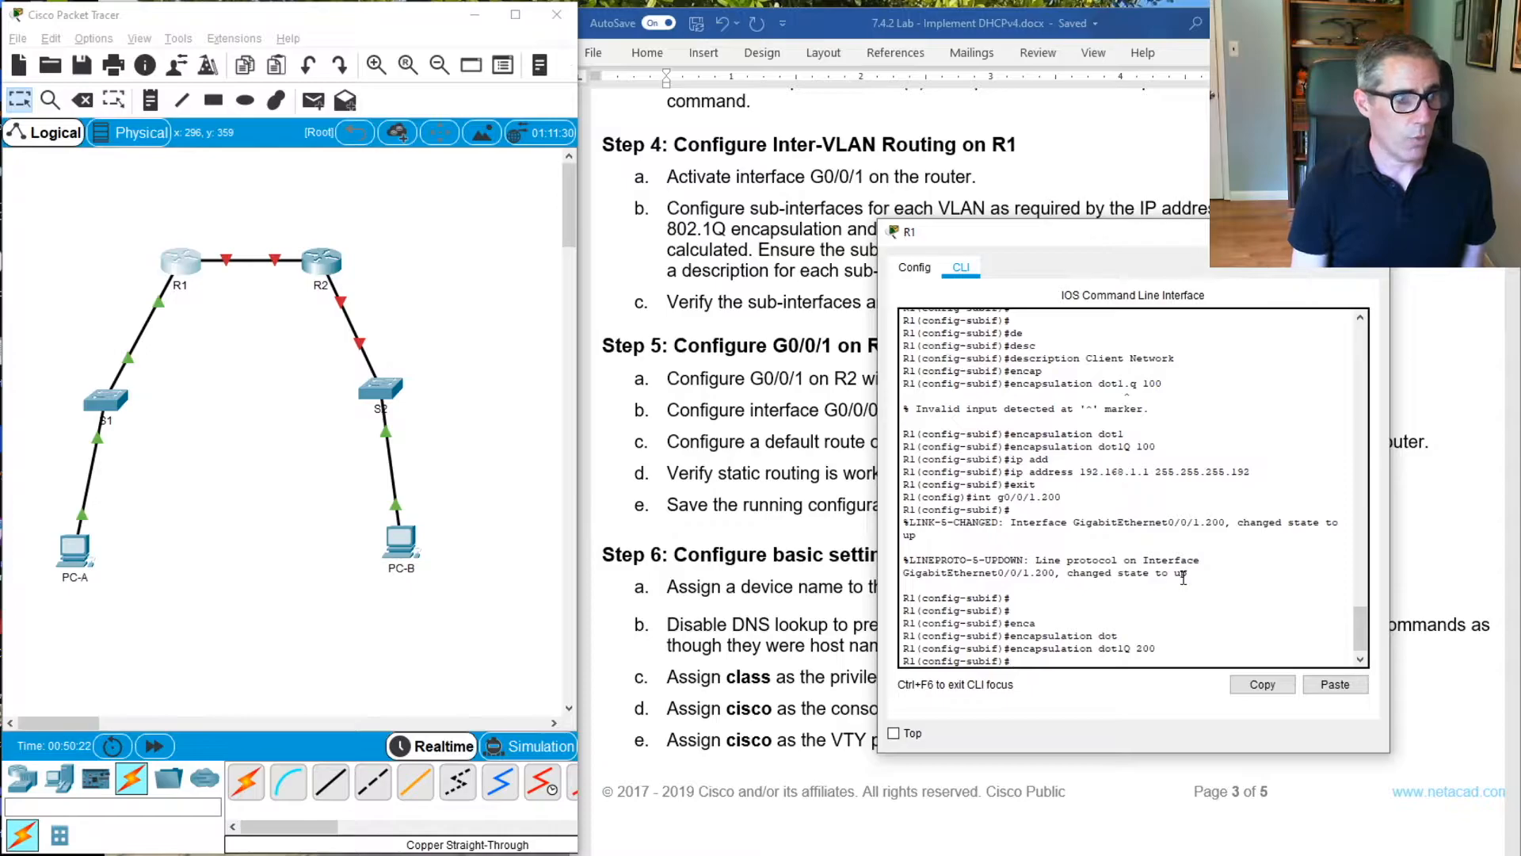
Set the description of sub-interface G0/0/1.200 to "Management Network"
text(Desc)
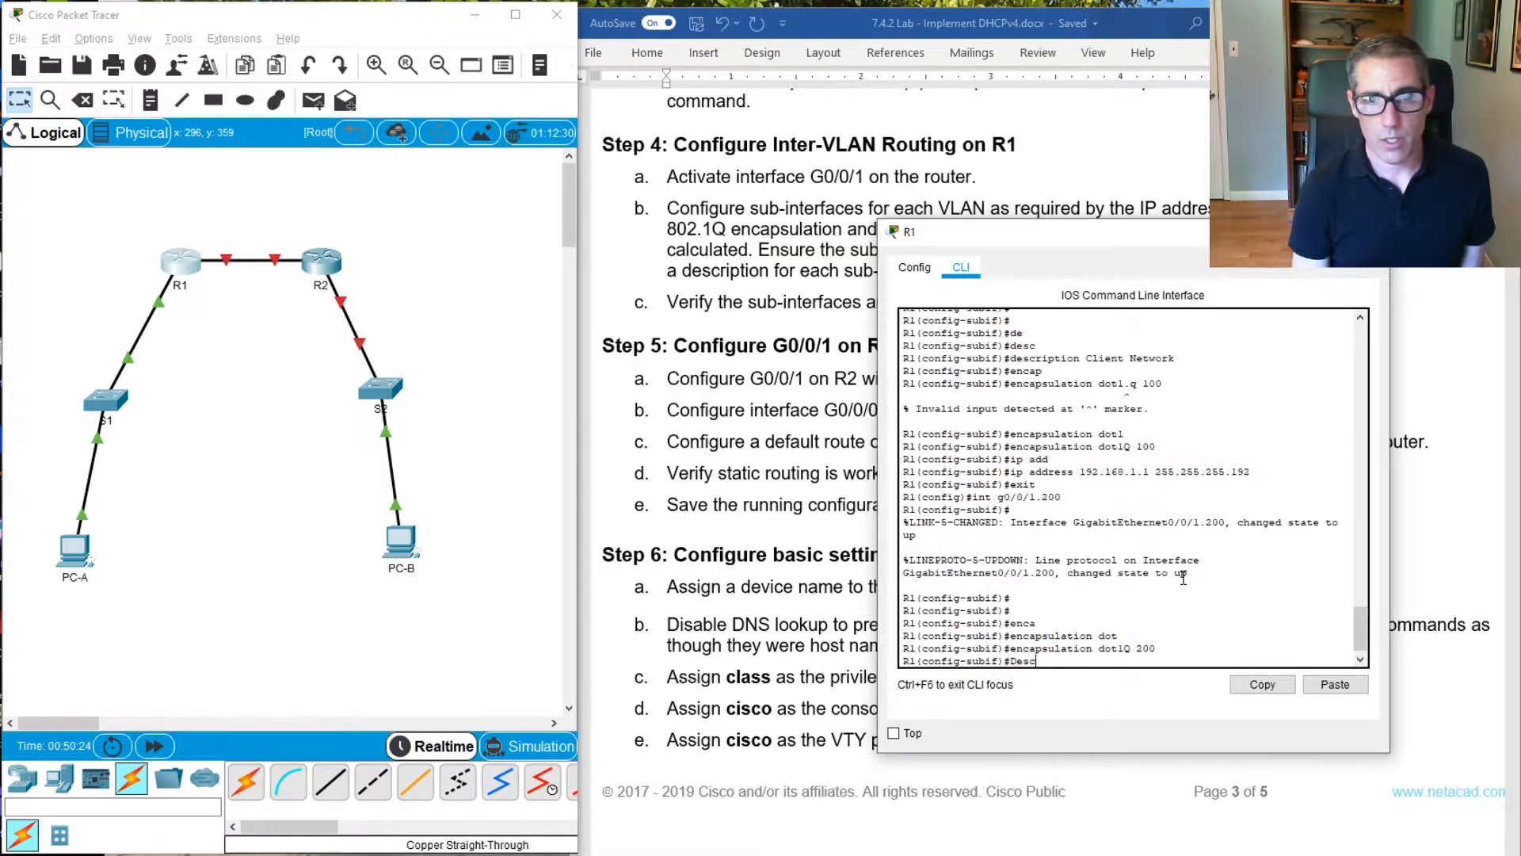
key(Tab)
text(Ma)
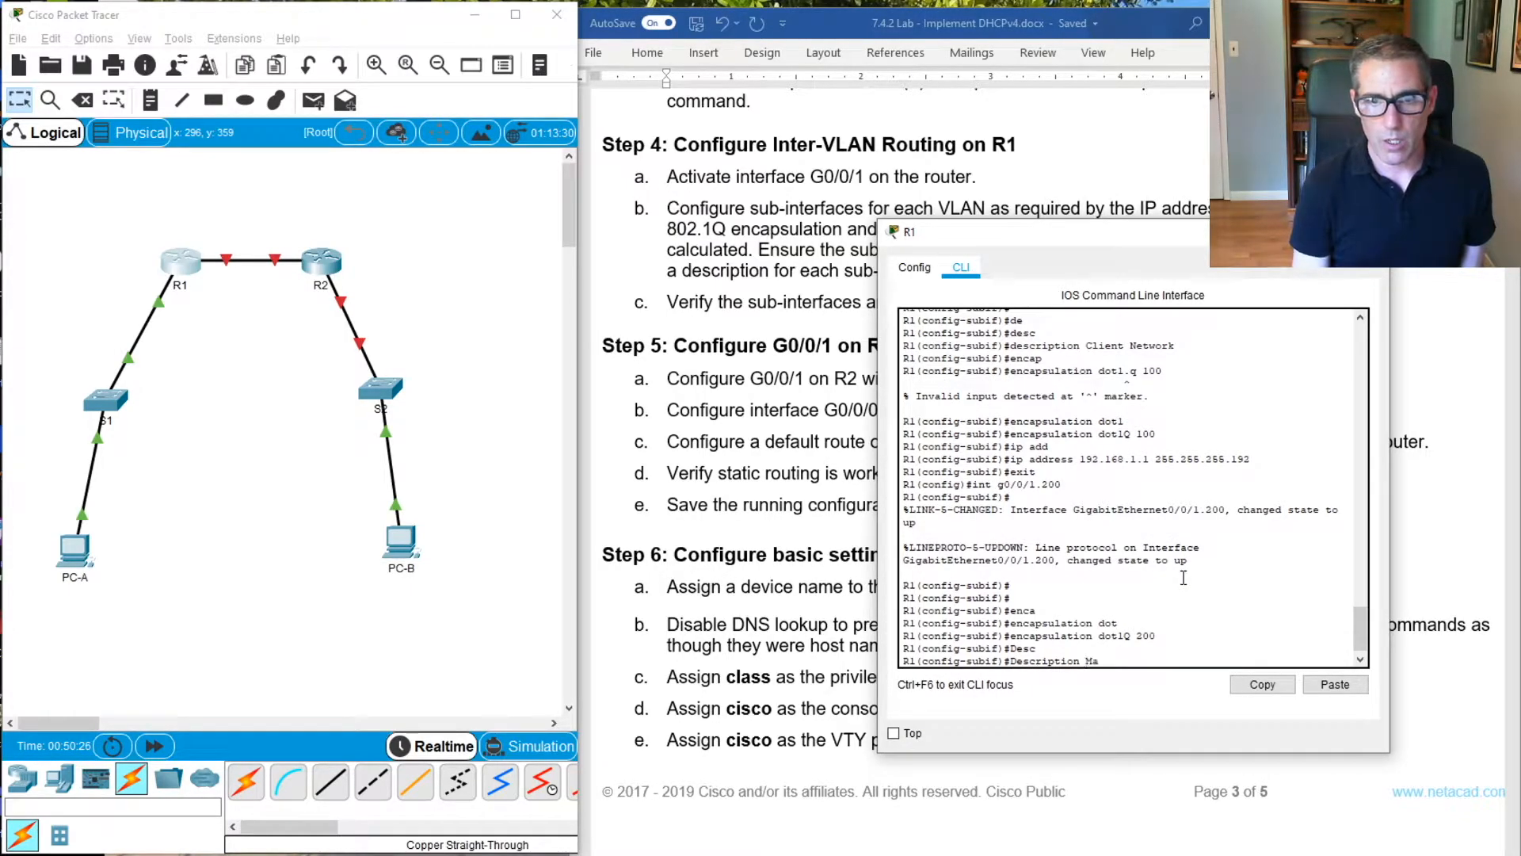
text(nagme)
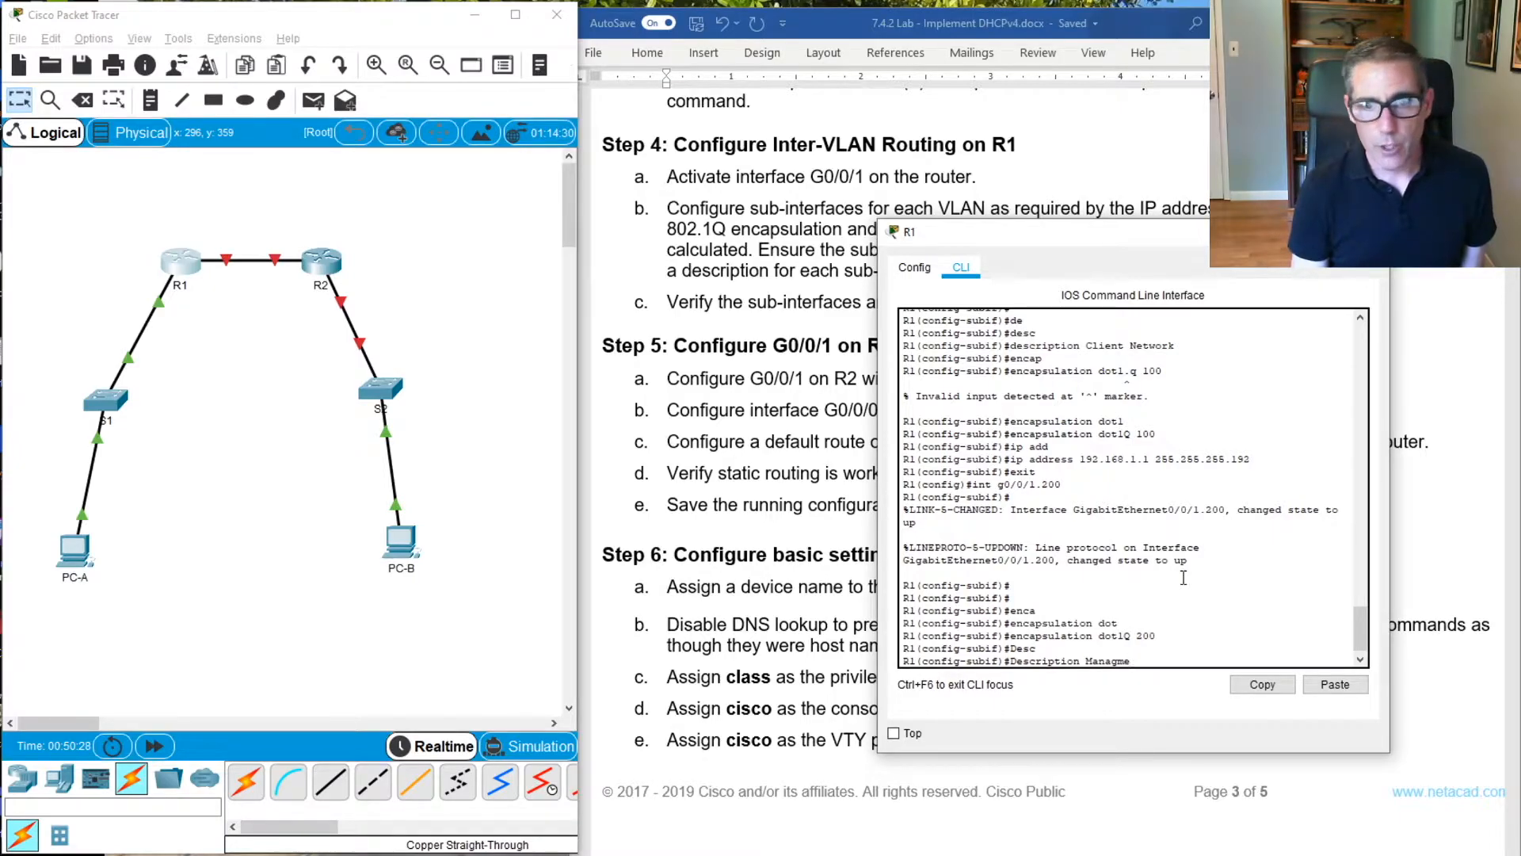
key(BackSpace)
text(ement)
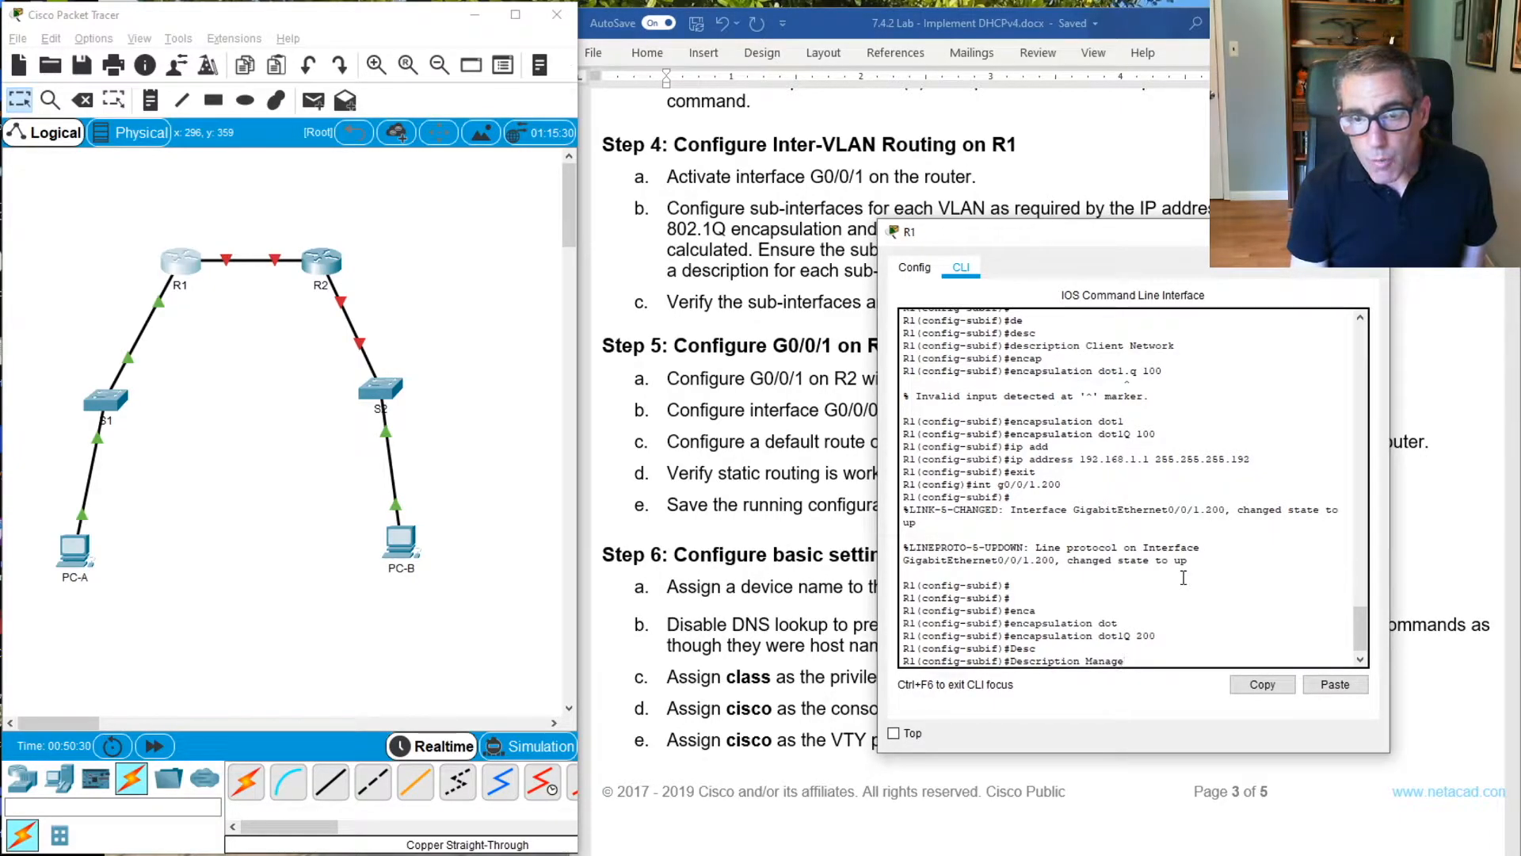
text( Network)
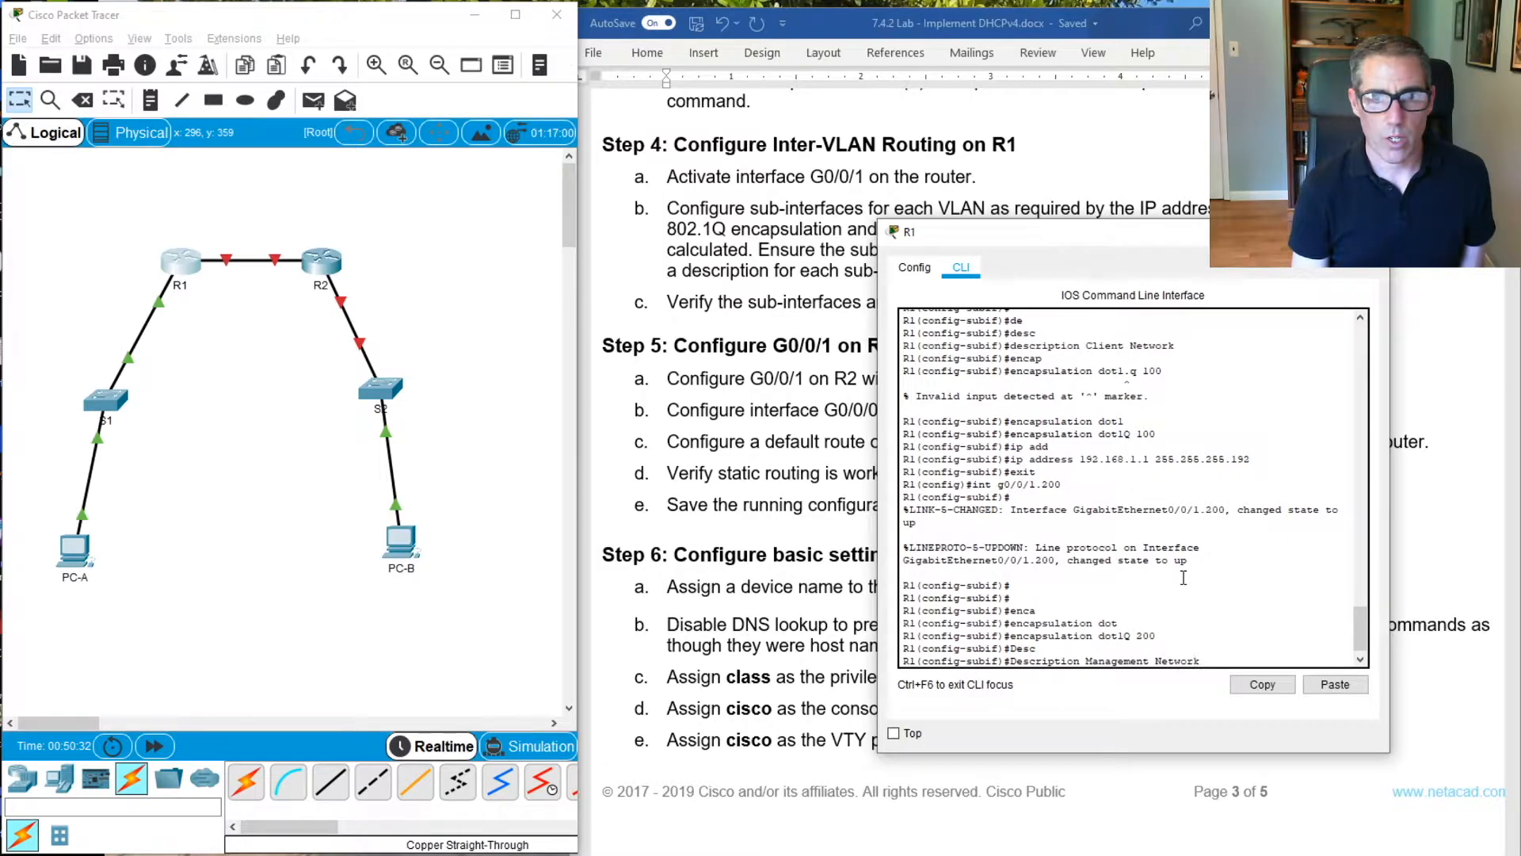
key(Return)
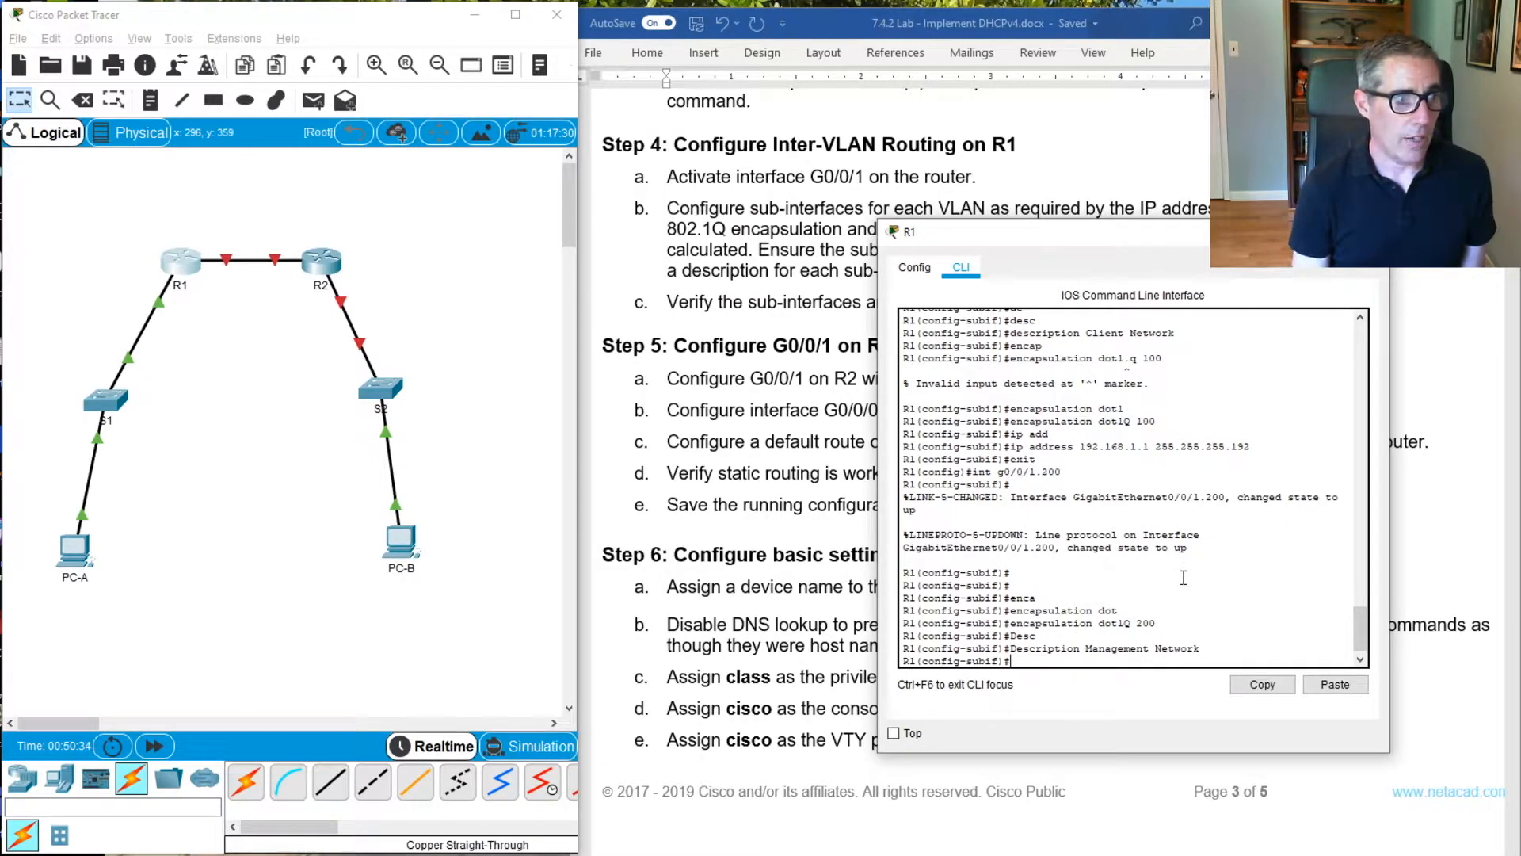
Assign IP address 192.168.1.65 with mask 255.255.255.224 to sub-interface G0/0/1.200
text(ip )
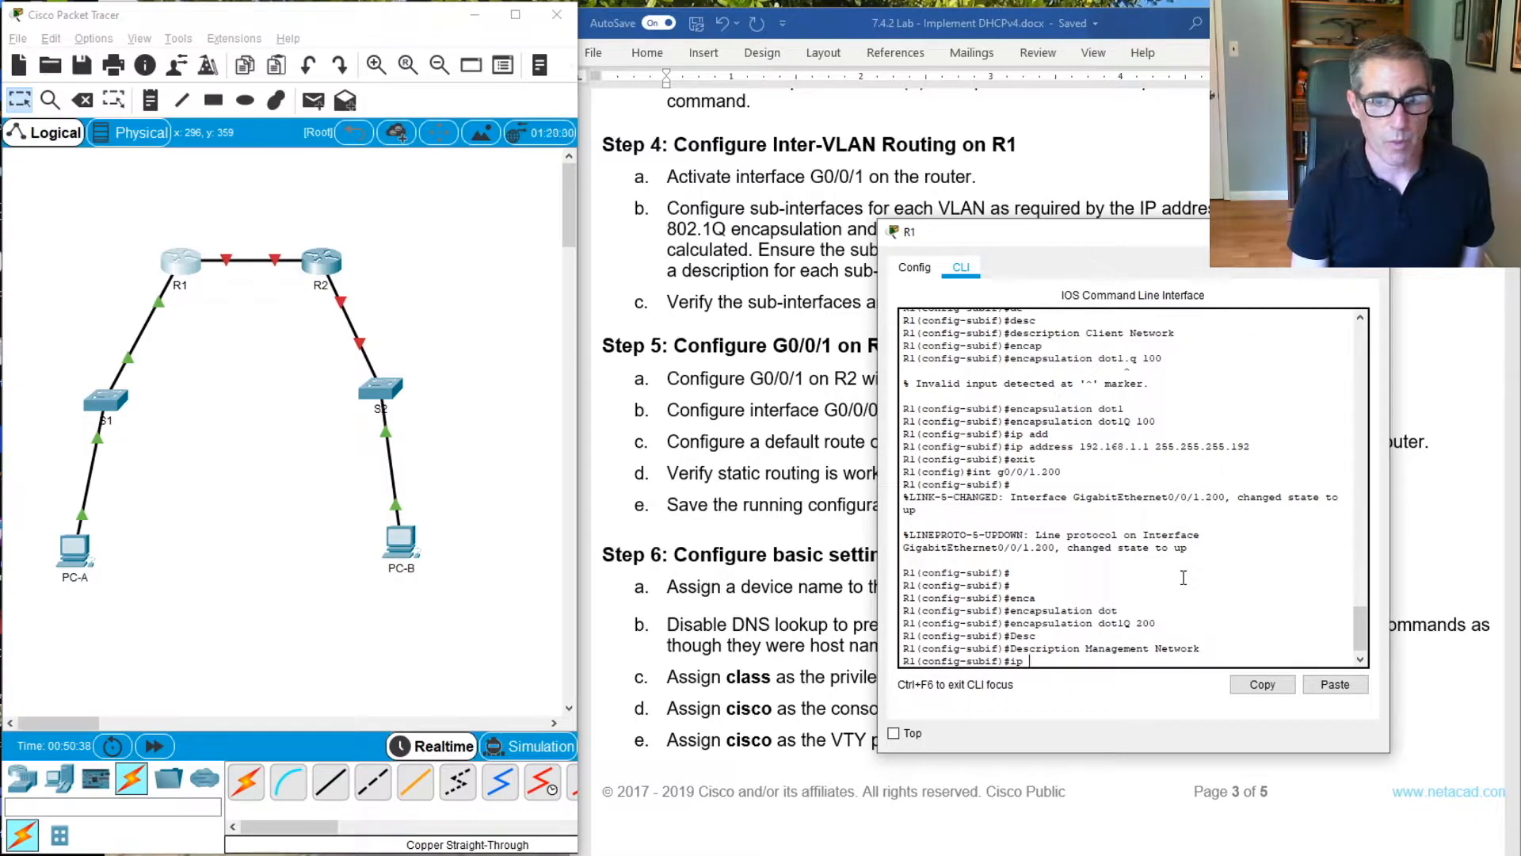
text(add)
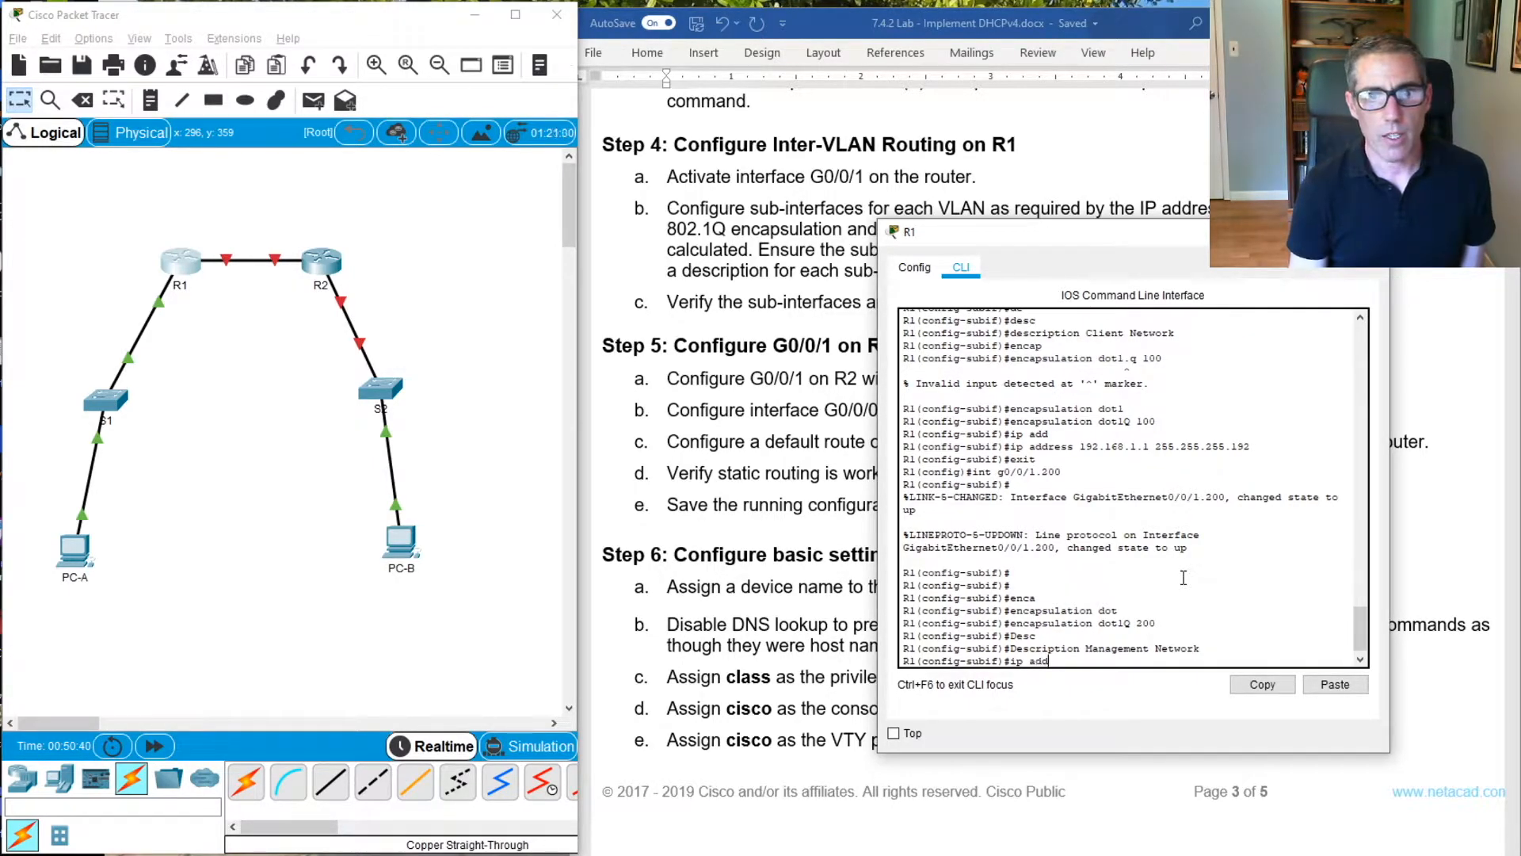
key(Tab)
text(192.)
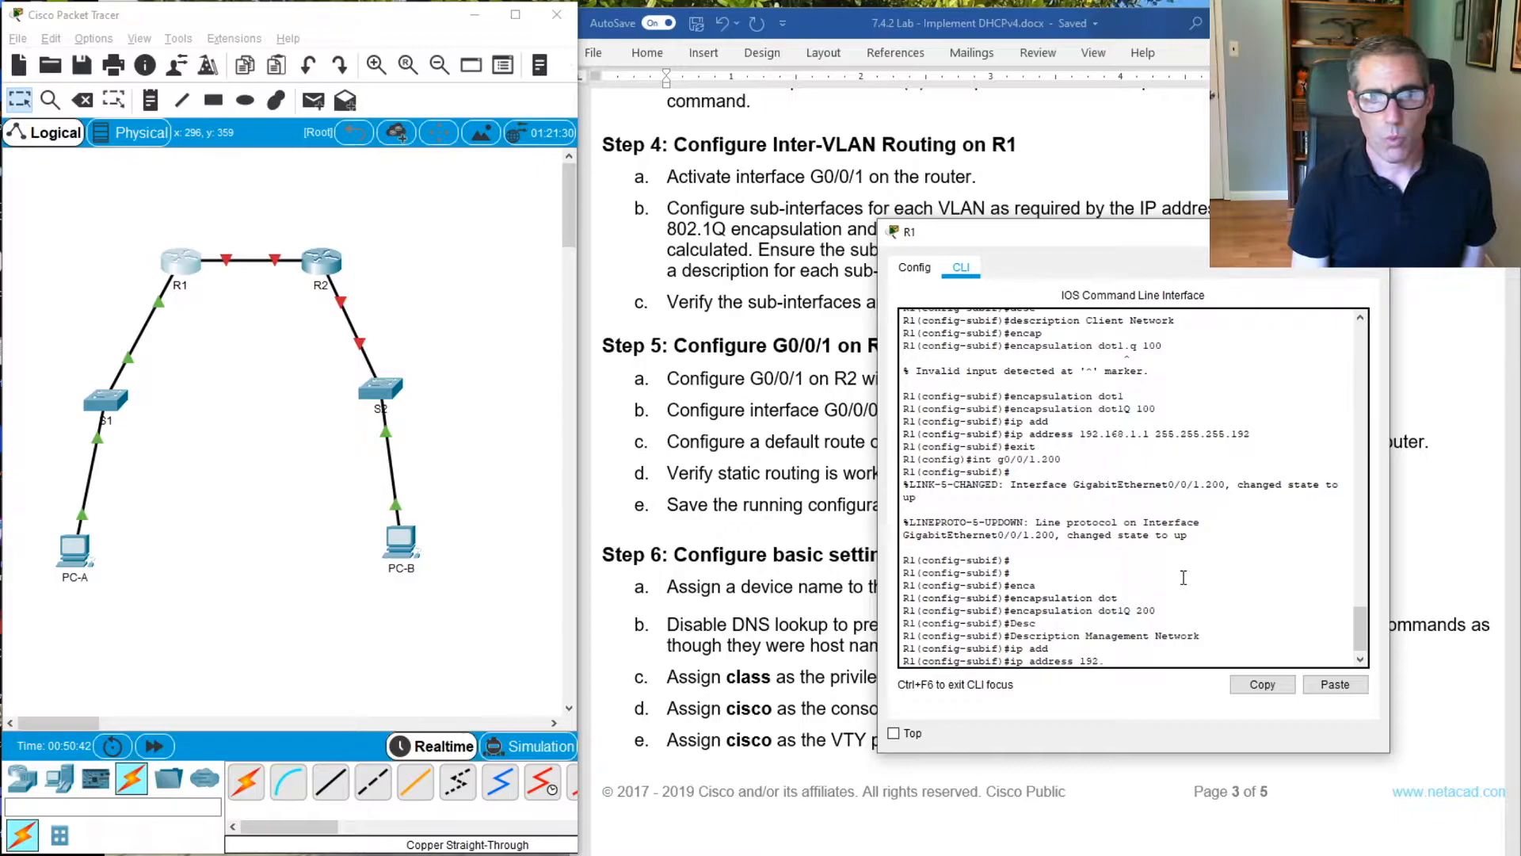
text(168.1.65 255.255.255.224)
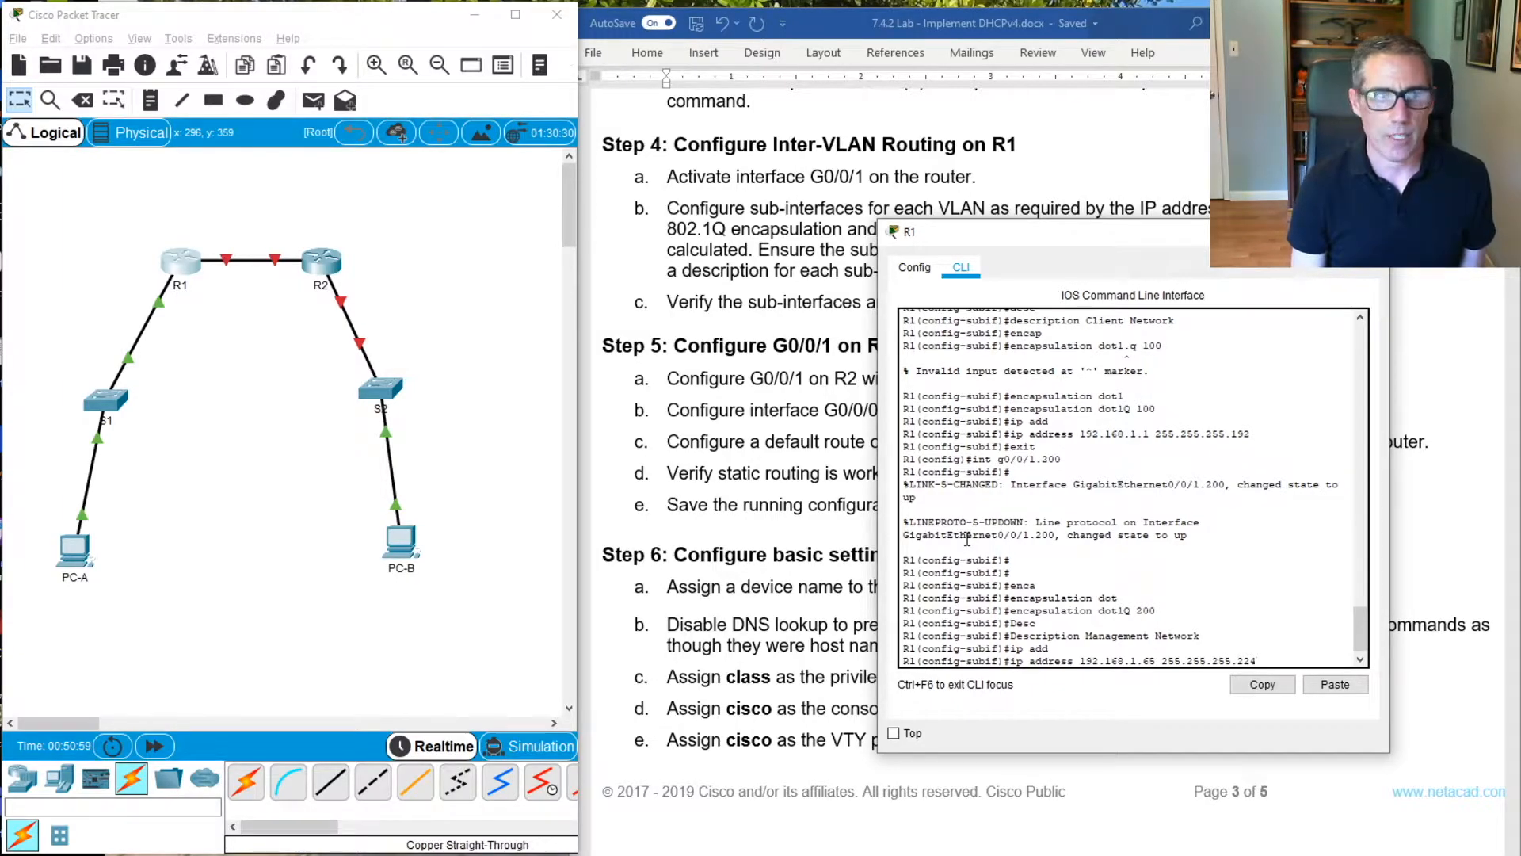
key(Return)
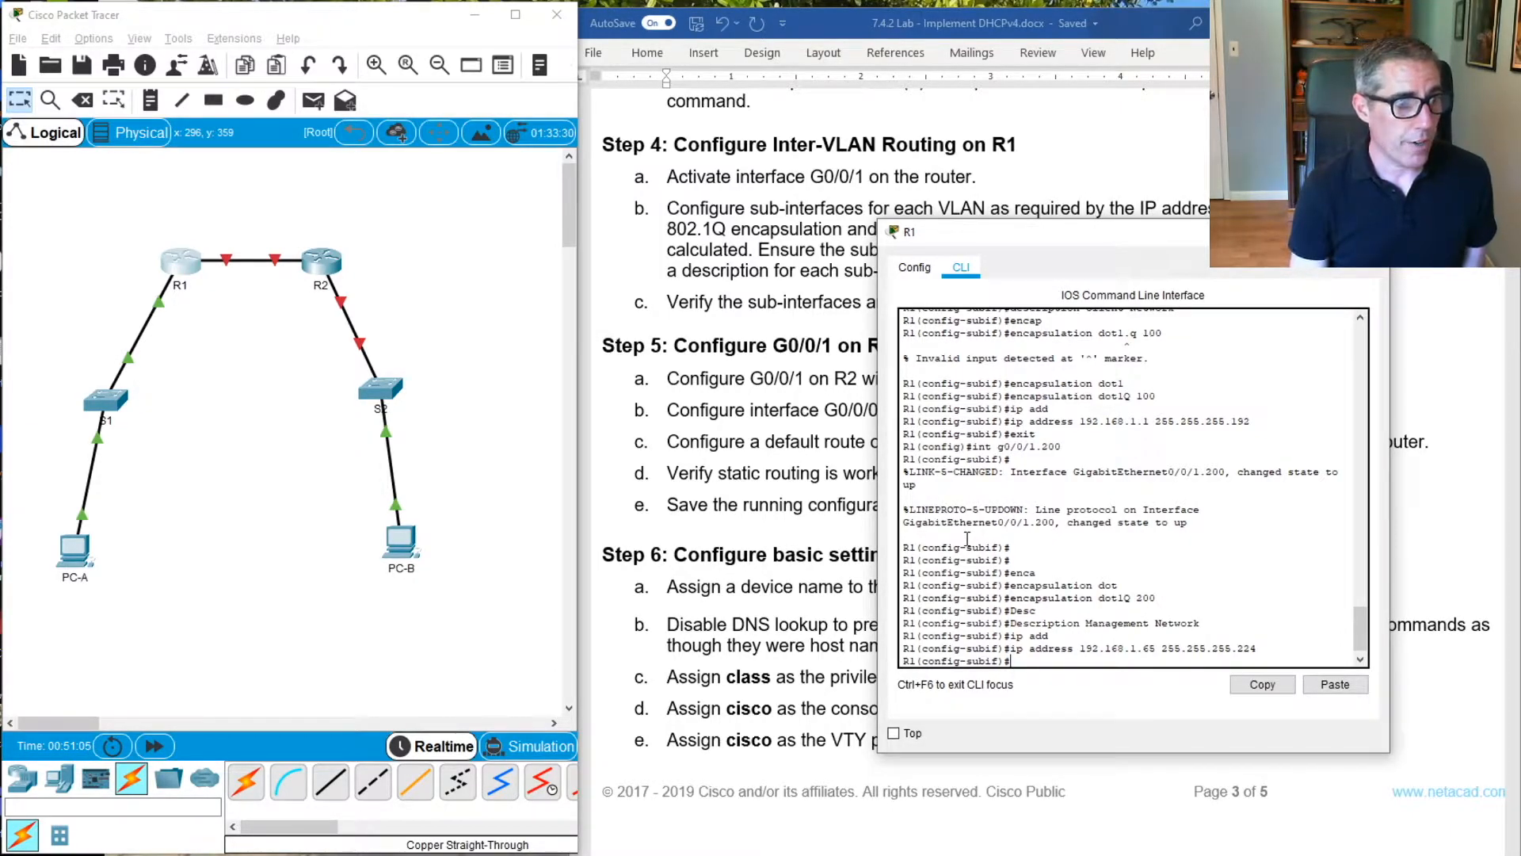
Exit sub-interface G0/0/1.200 and return to R1's global configuration mode
text(inte)
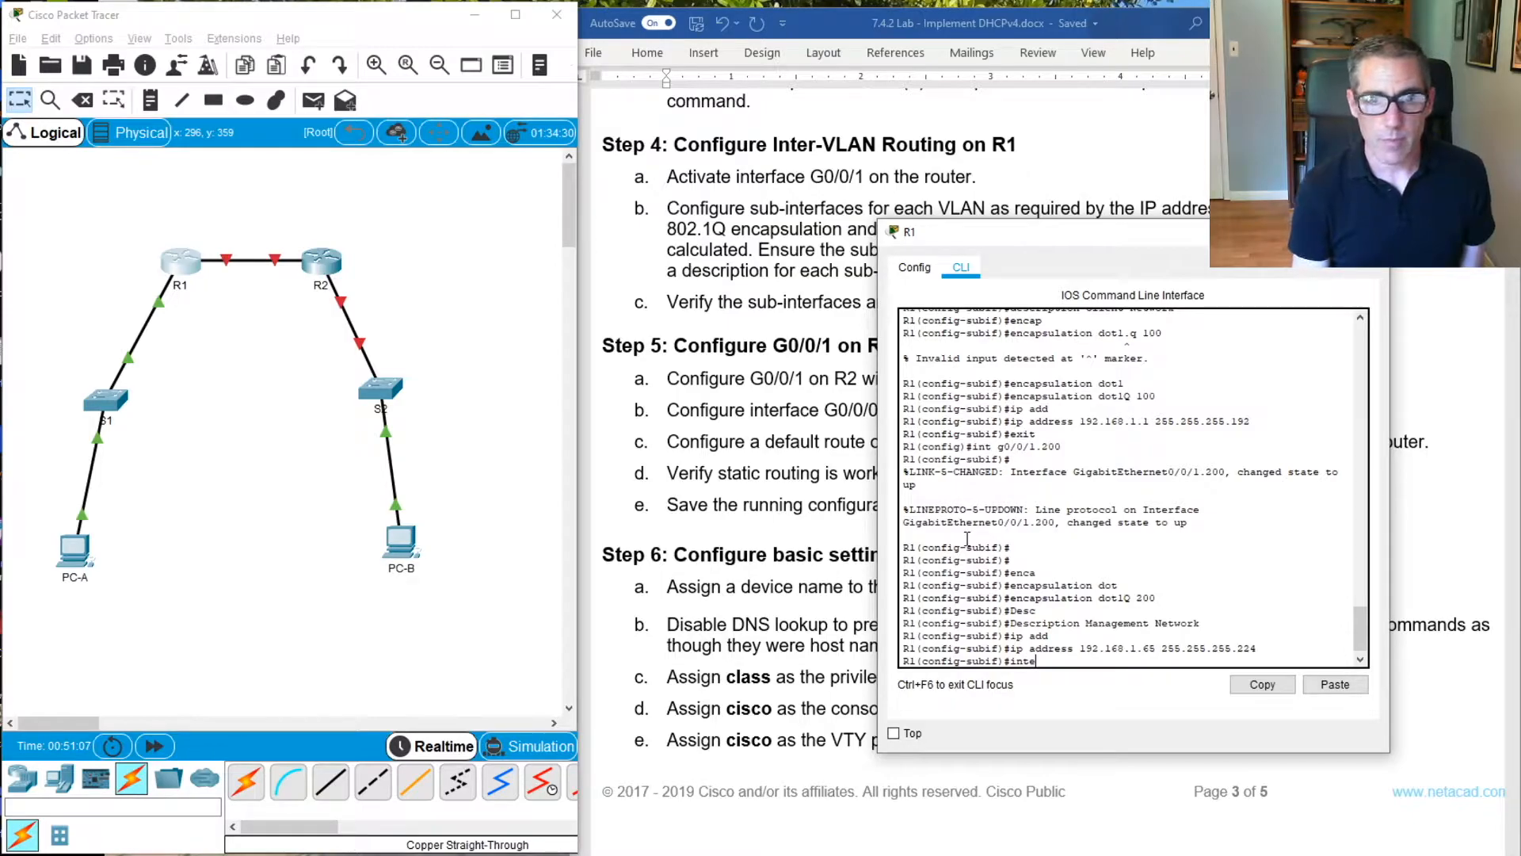
key(Tab)
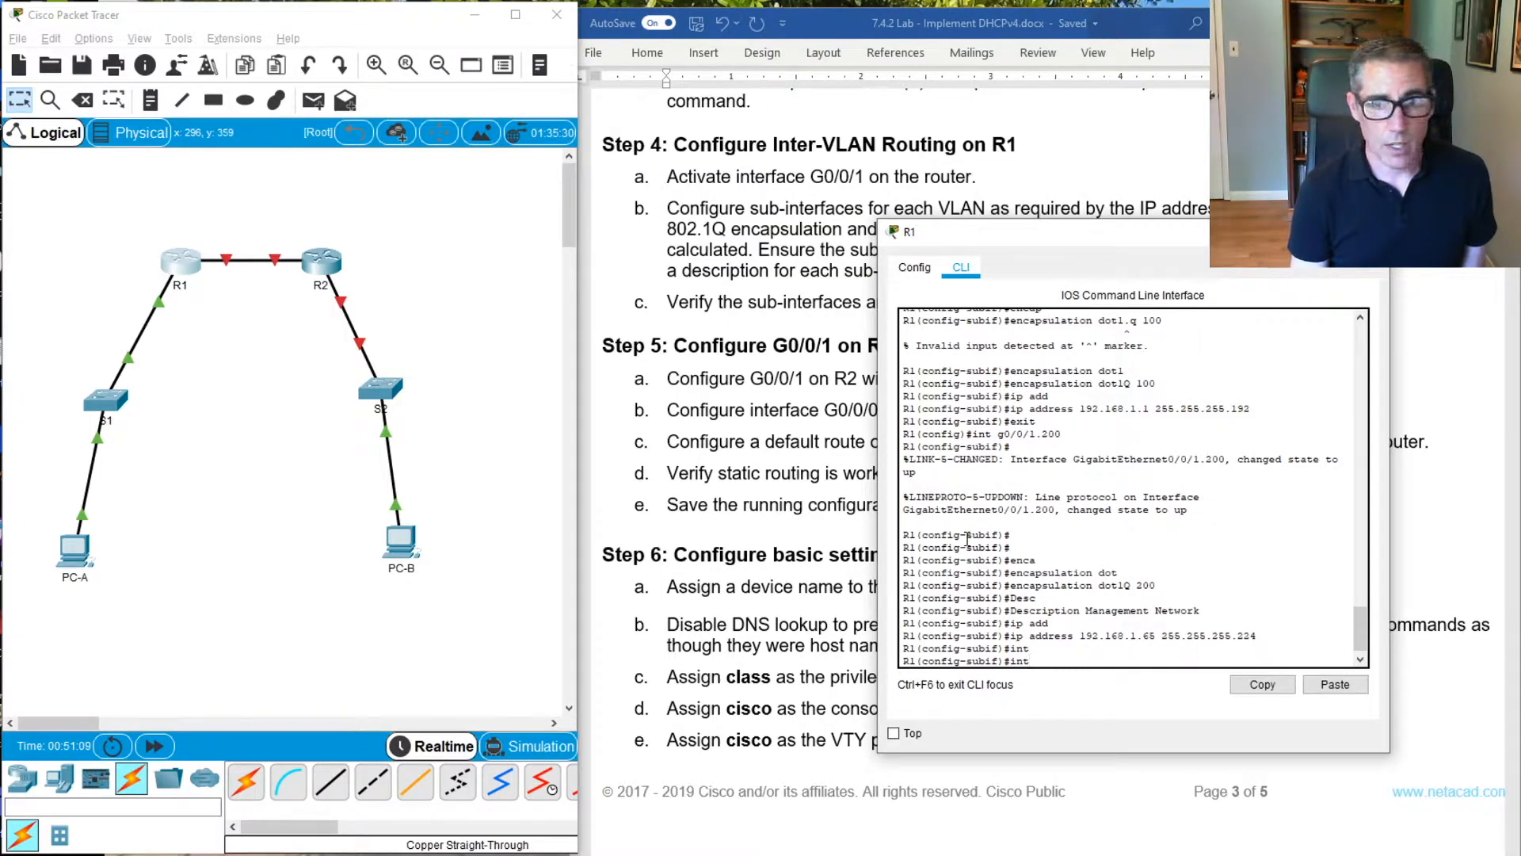
key(BackSpace)
key(BackSpace)
text(exit)
key(Return)
Create sub-interface G0/0/1.1000 on R1 and enter its configuration mode
text(int)
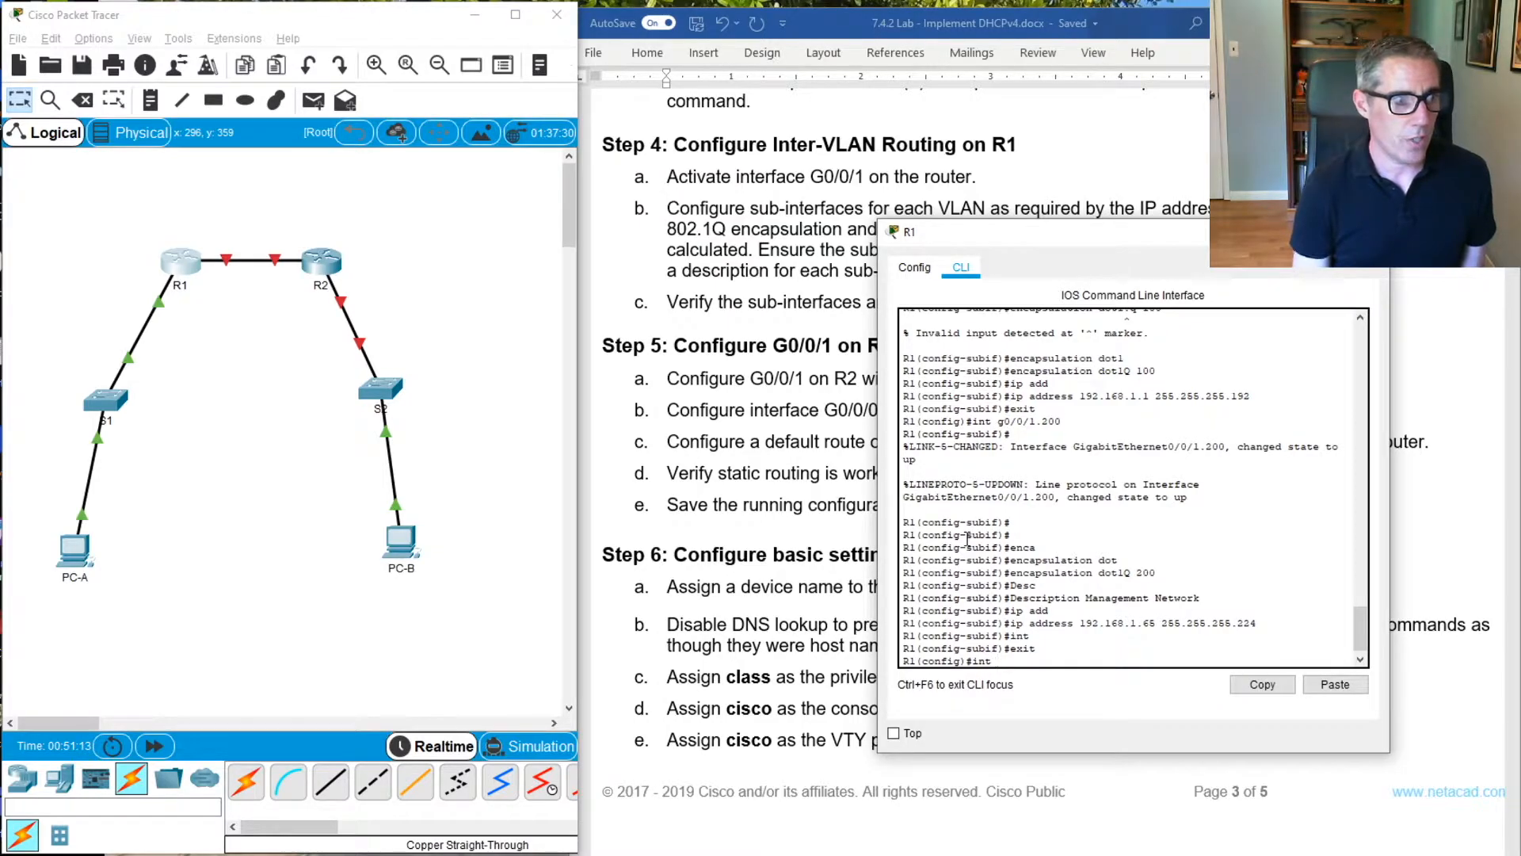
text( g0./)
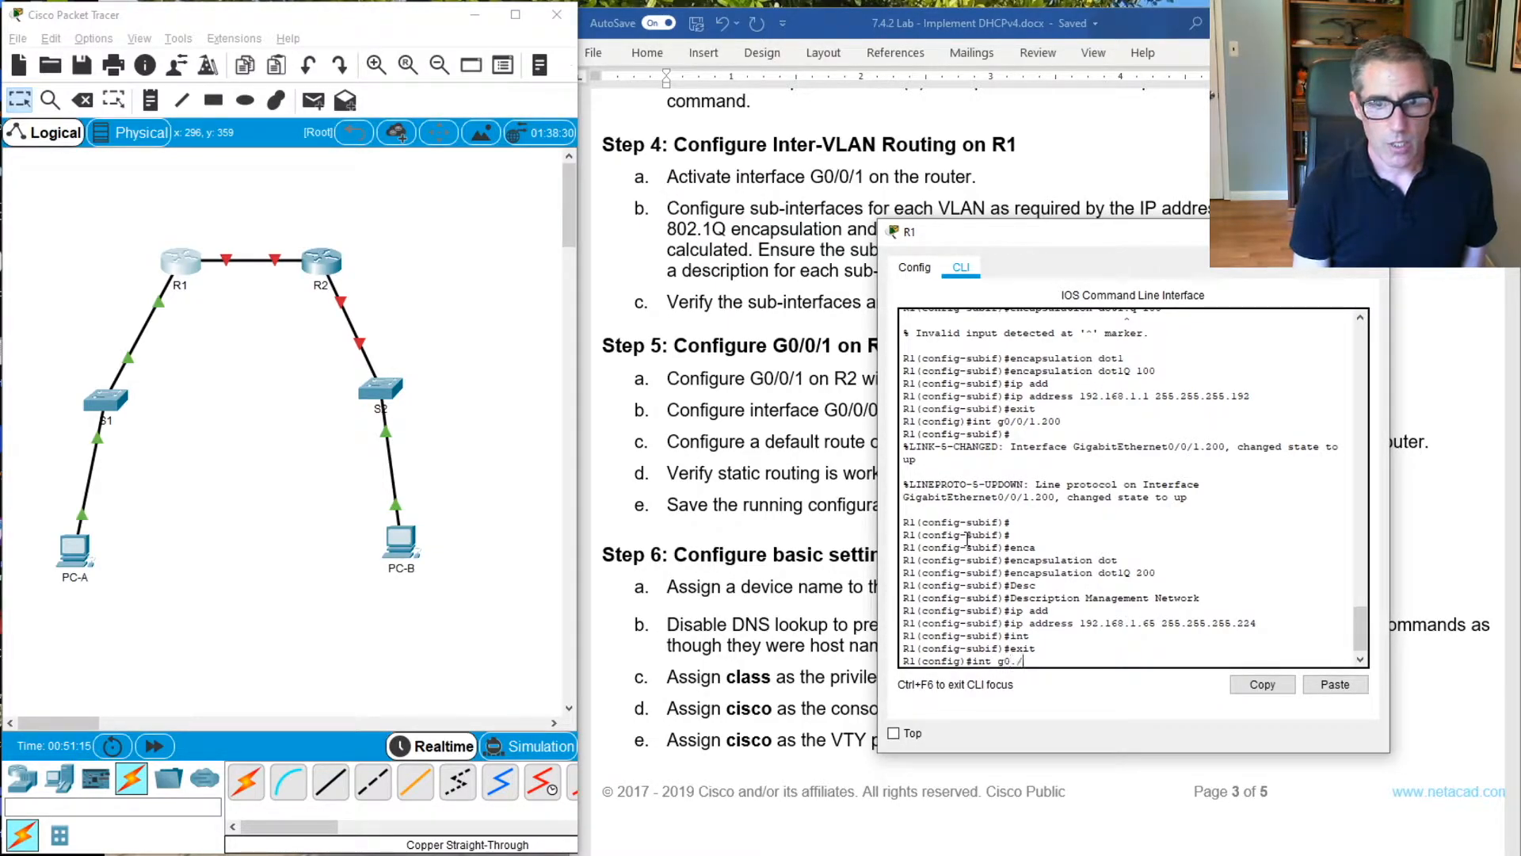
text(0)
key(BackSpace)
key(BackSpace)
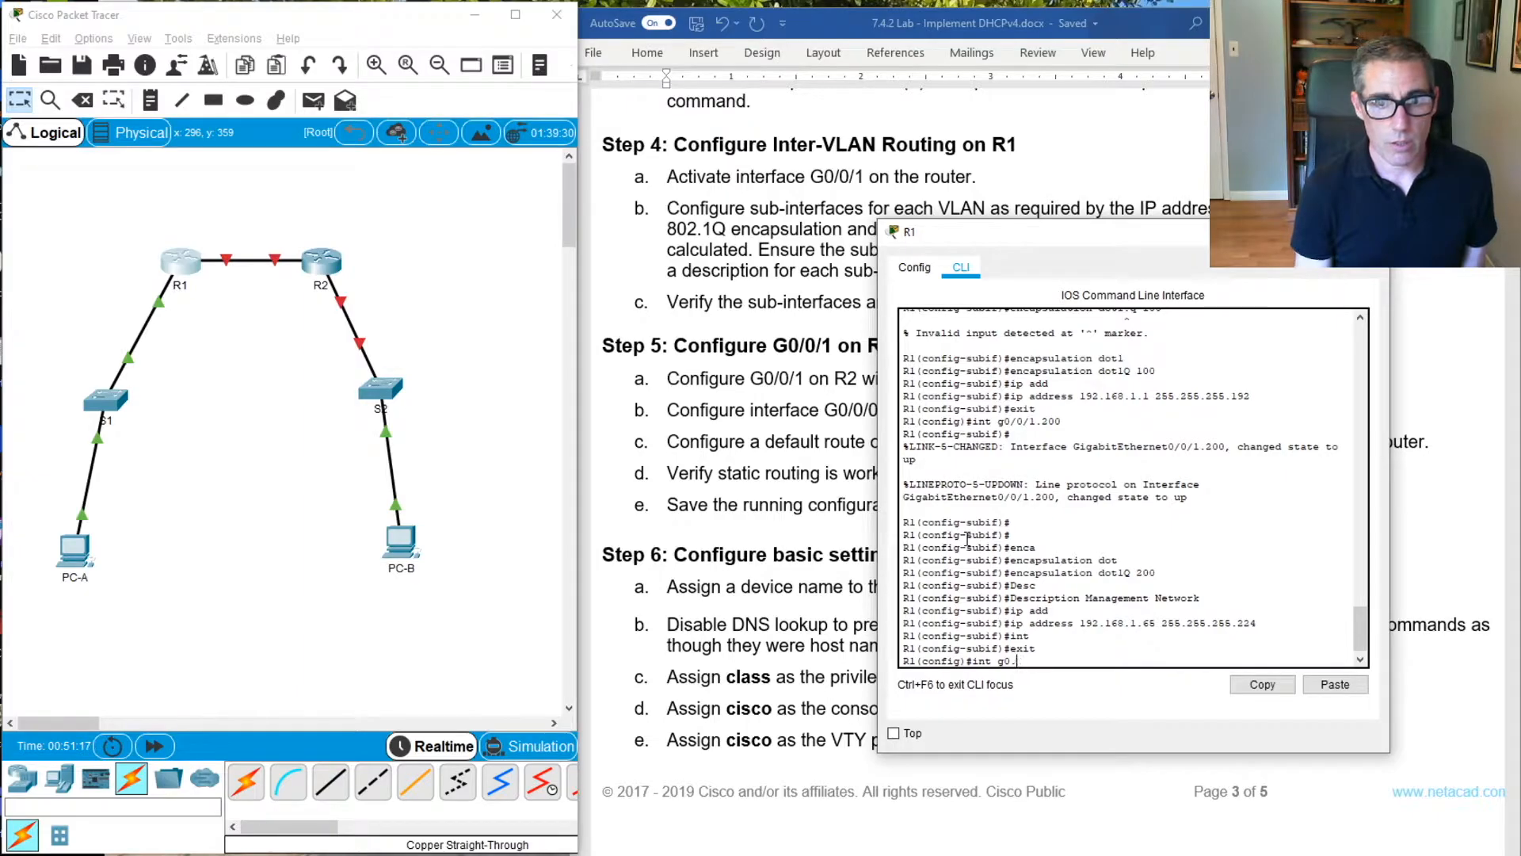
text(0/0)
key(BackSpace)
text(1.1000)
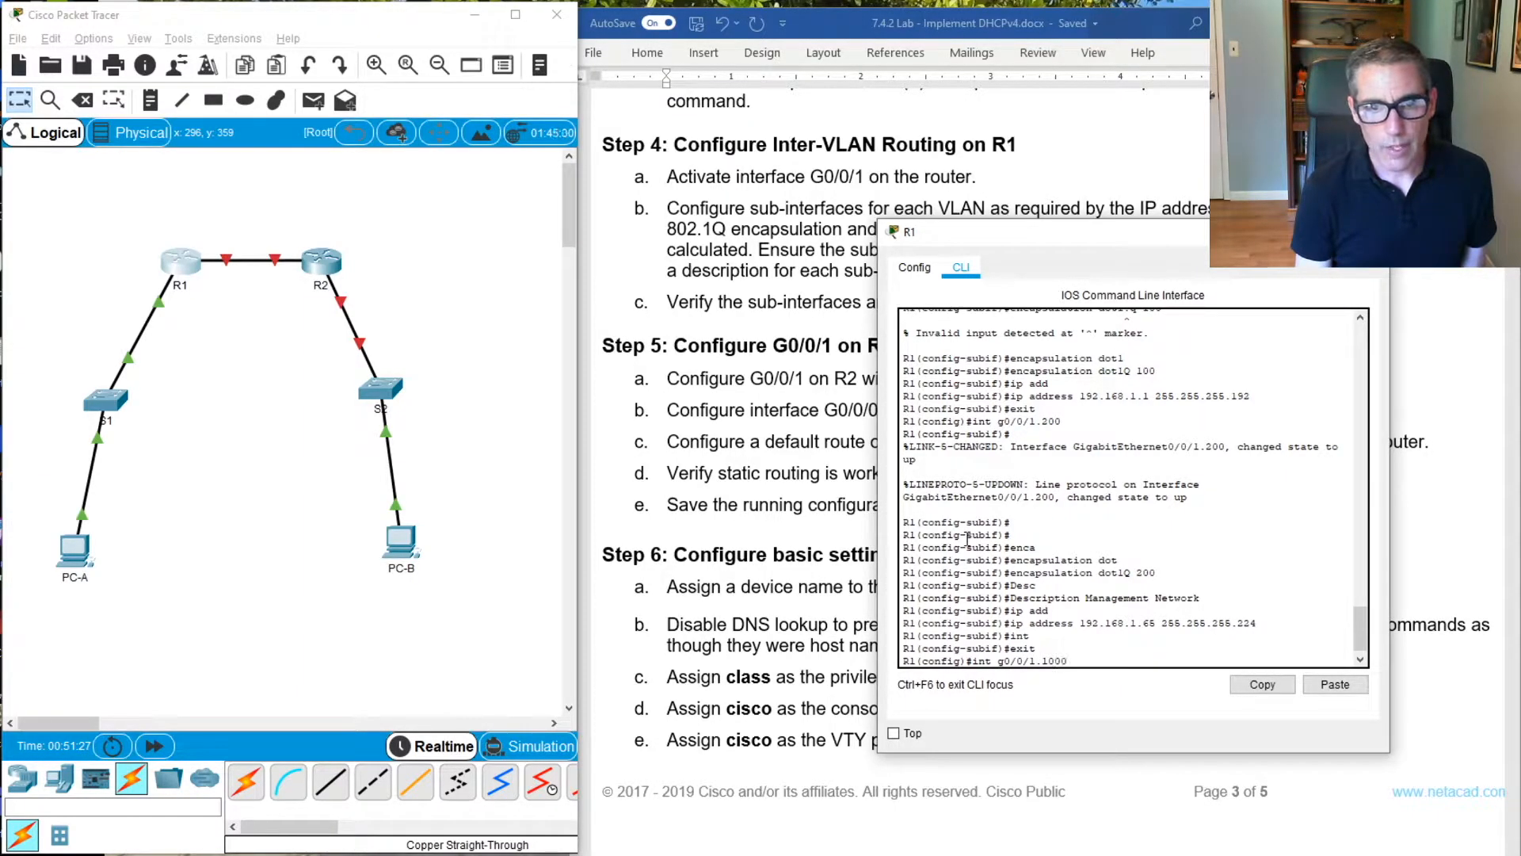
key(Return)
text(an)
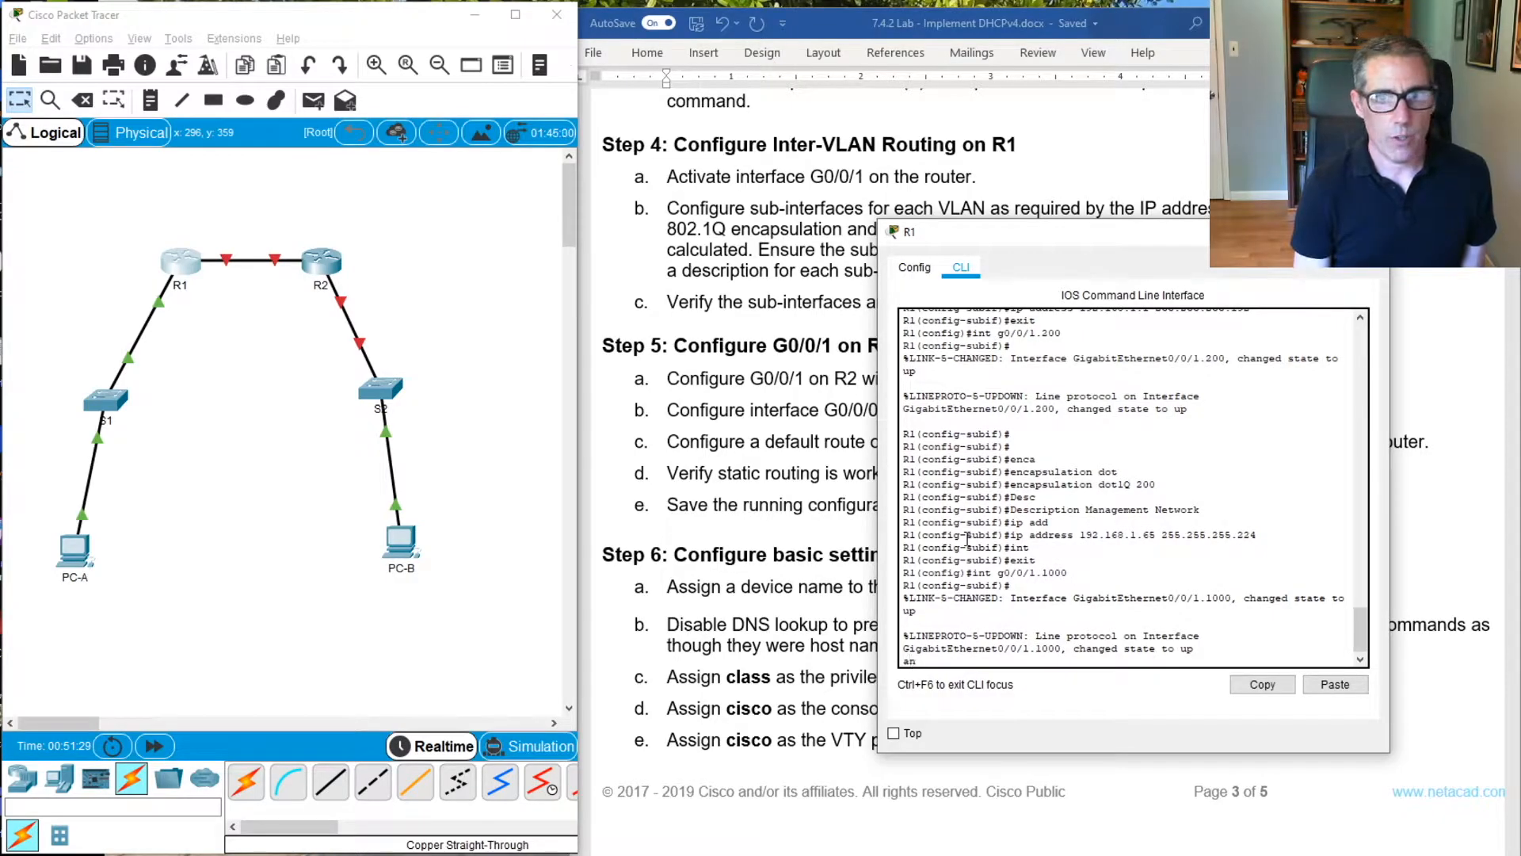
key(BackSpace)
key(BackSpace)
key(Return)
key(Return)
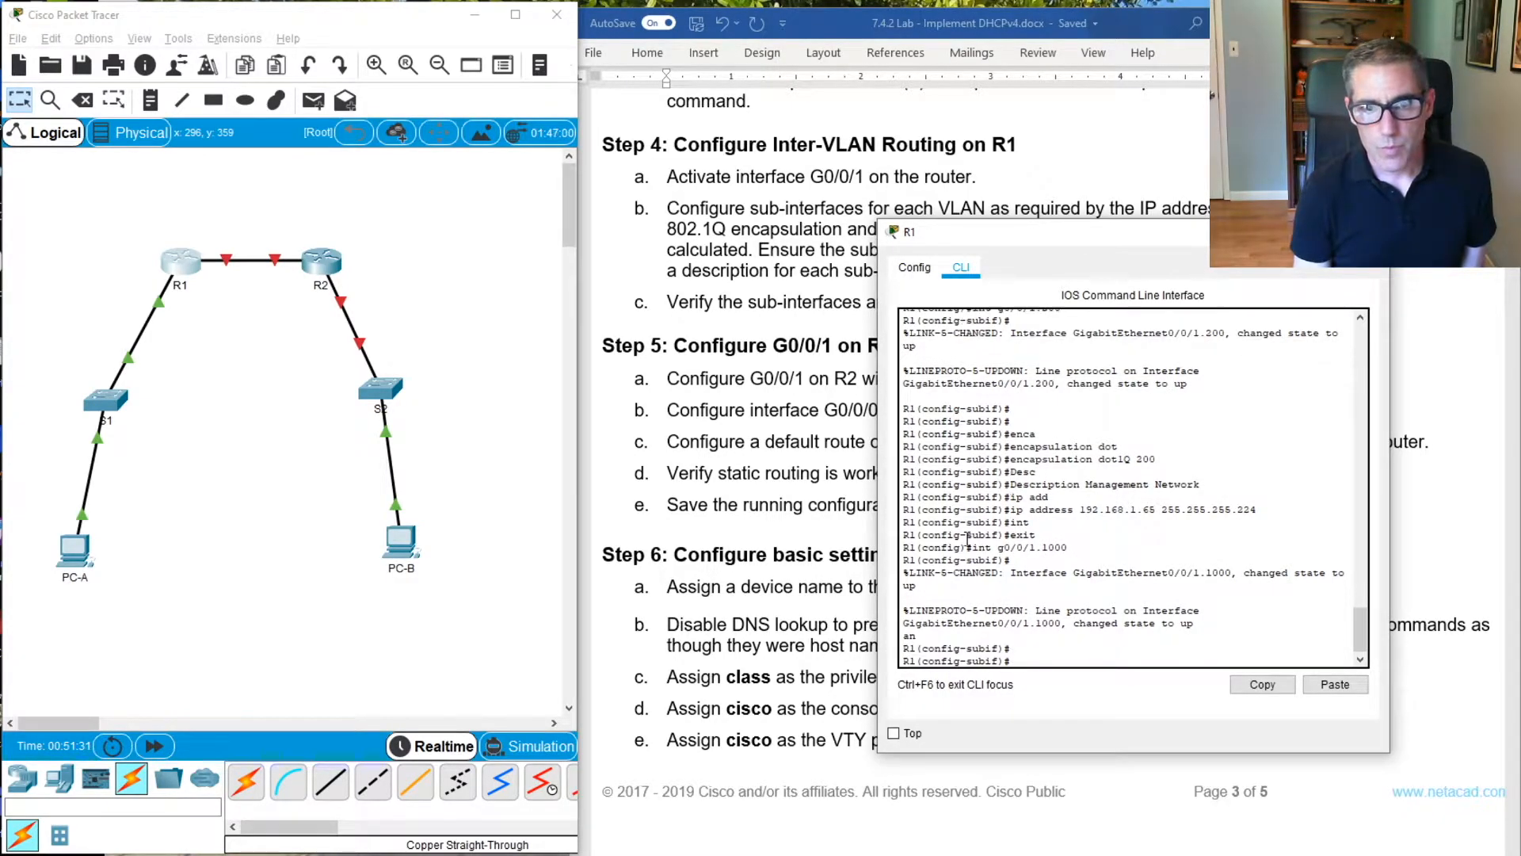
Set dot1Q encapsulation with VLAN 1000 as the native VLAN on sub-interface G0/0/1.1000
text(en)
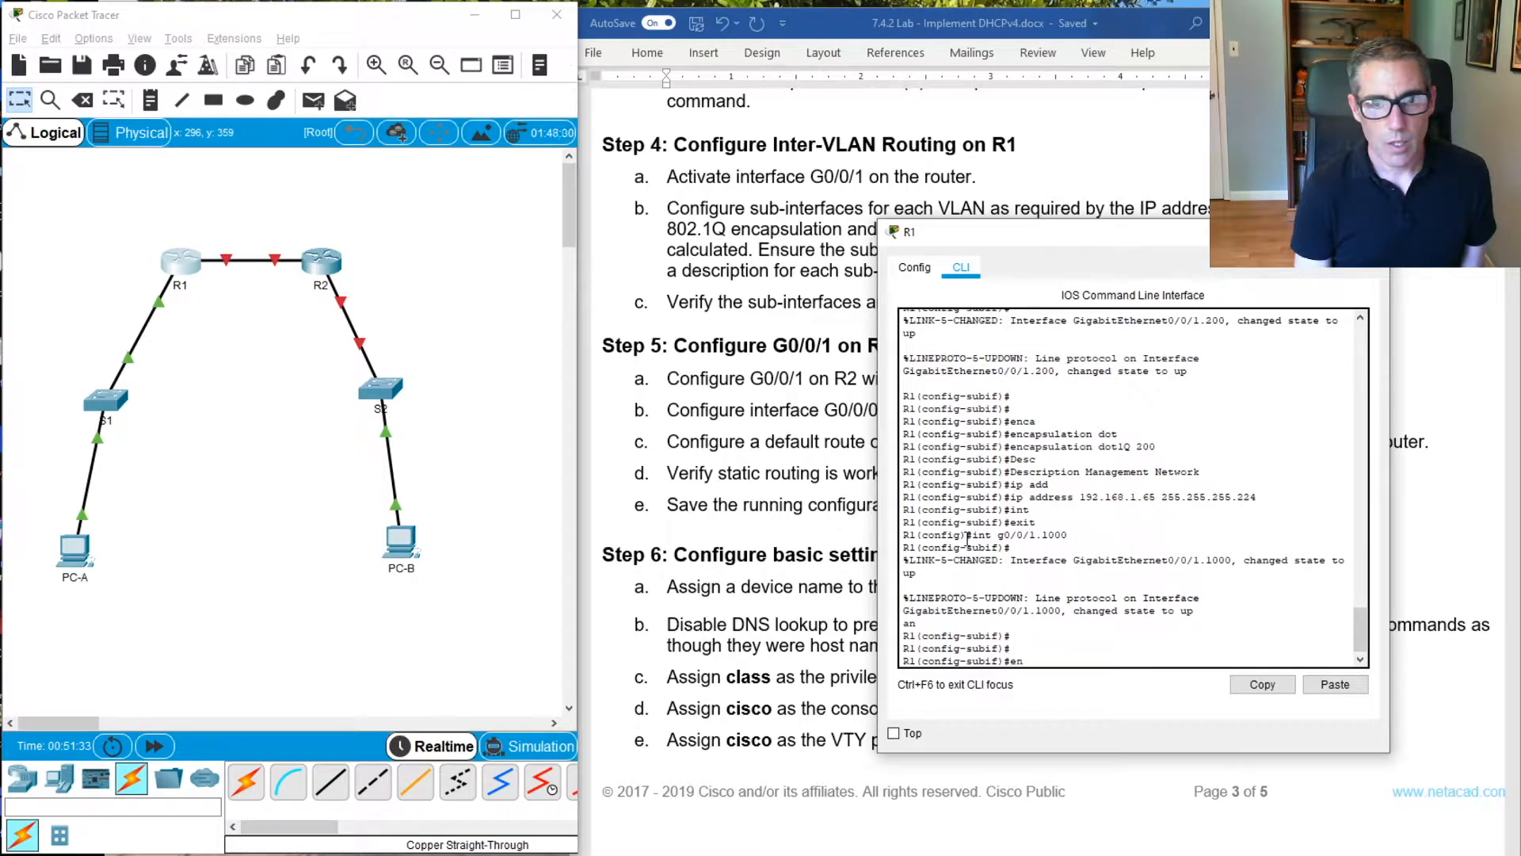
key(Tab)
text(do)
key(Tab)
text(1000 native)
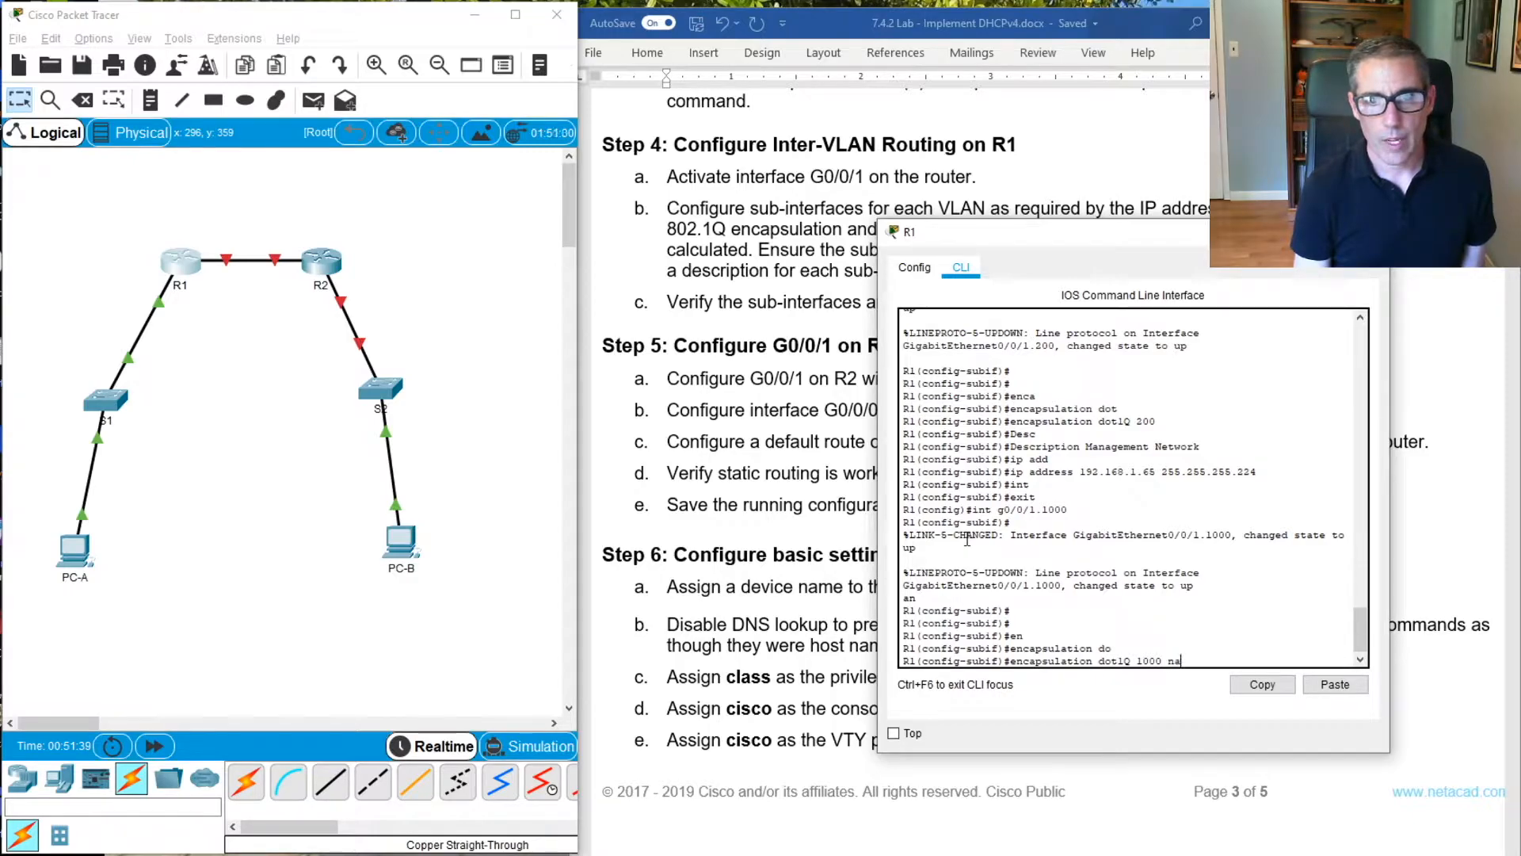
key(Tab)
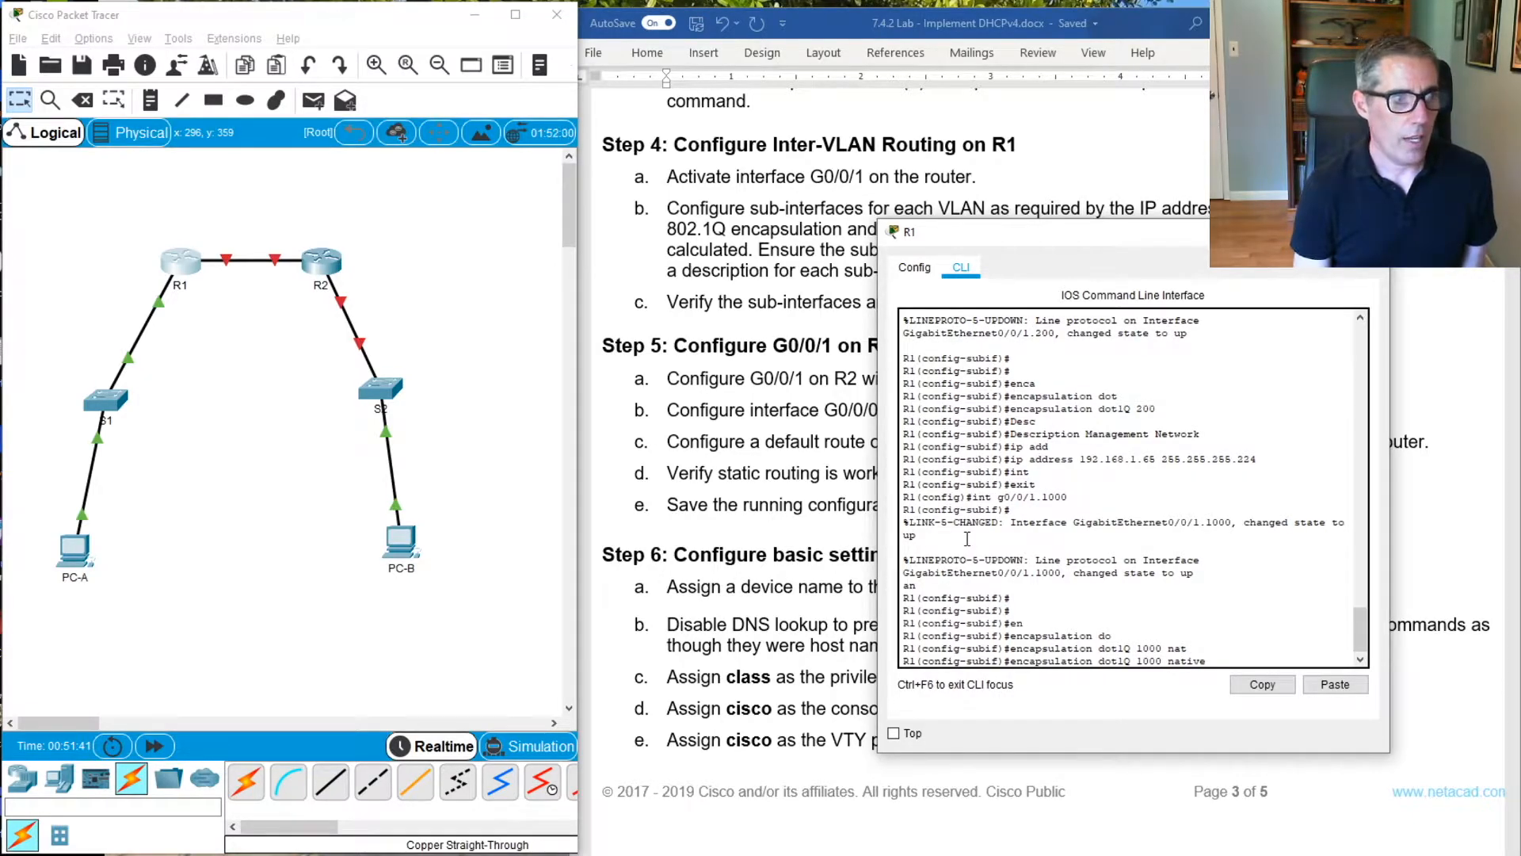
key(Return)
Set the description of sub-interface G0/0/1.1000 on R1 to "Native VLAN"
text(D)
key(BackSpace)
text(desc)
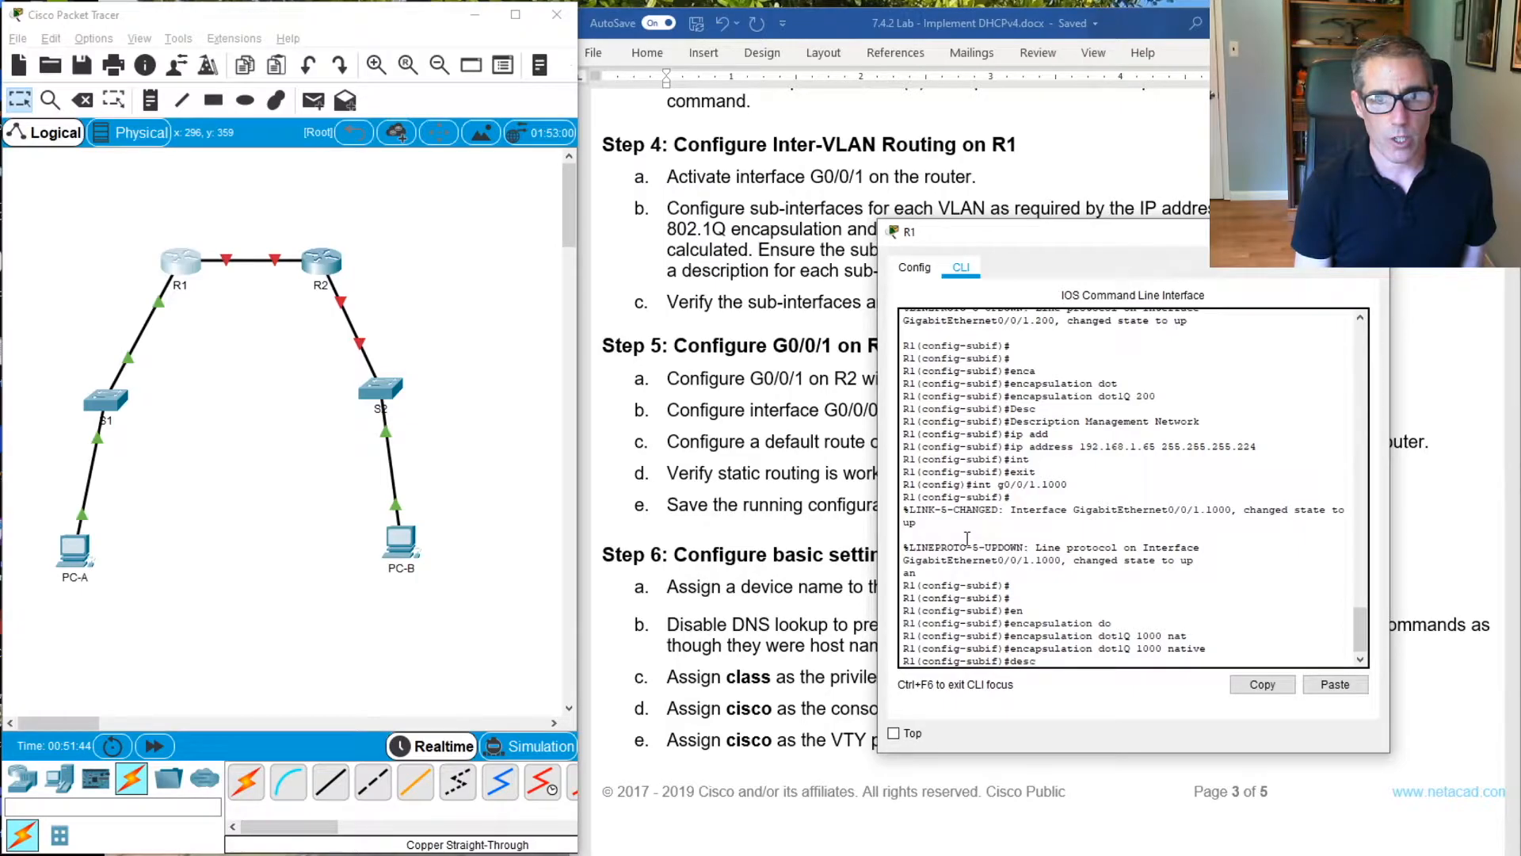
key(Tab)
text(Na)
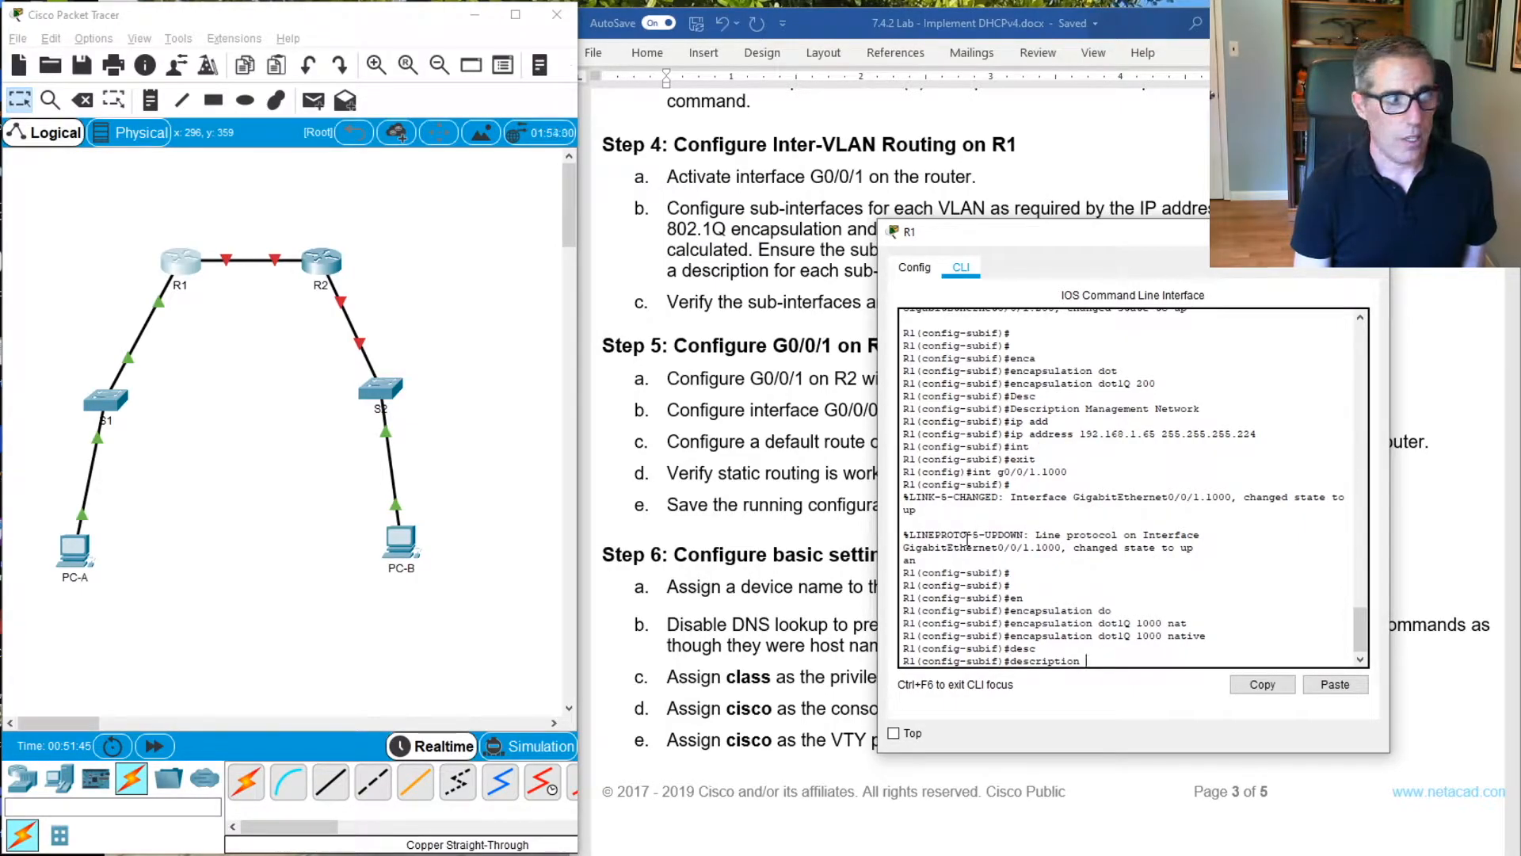
text(tiv )
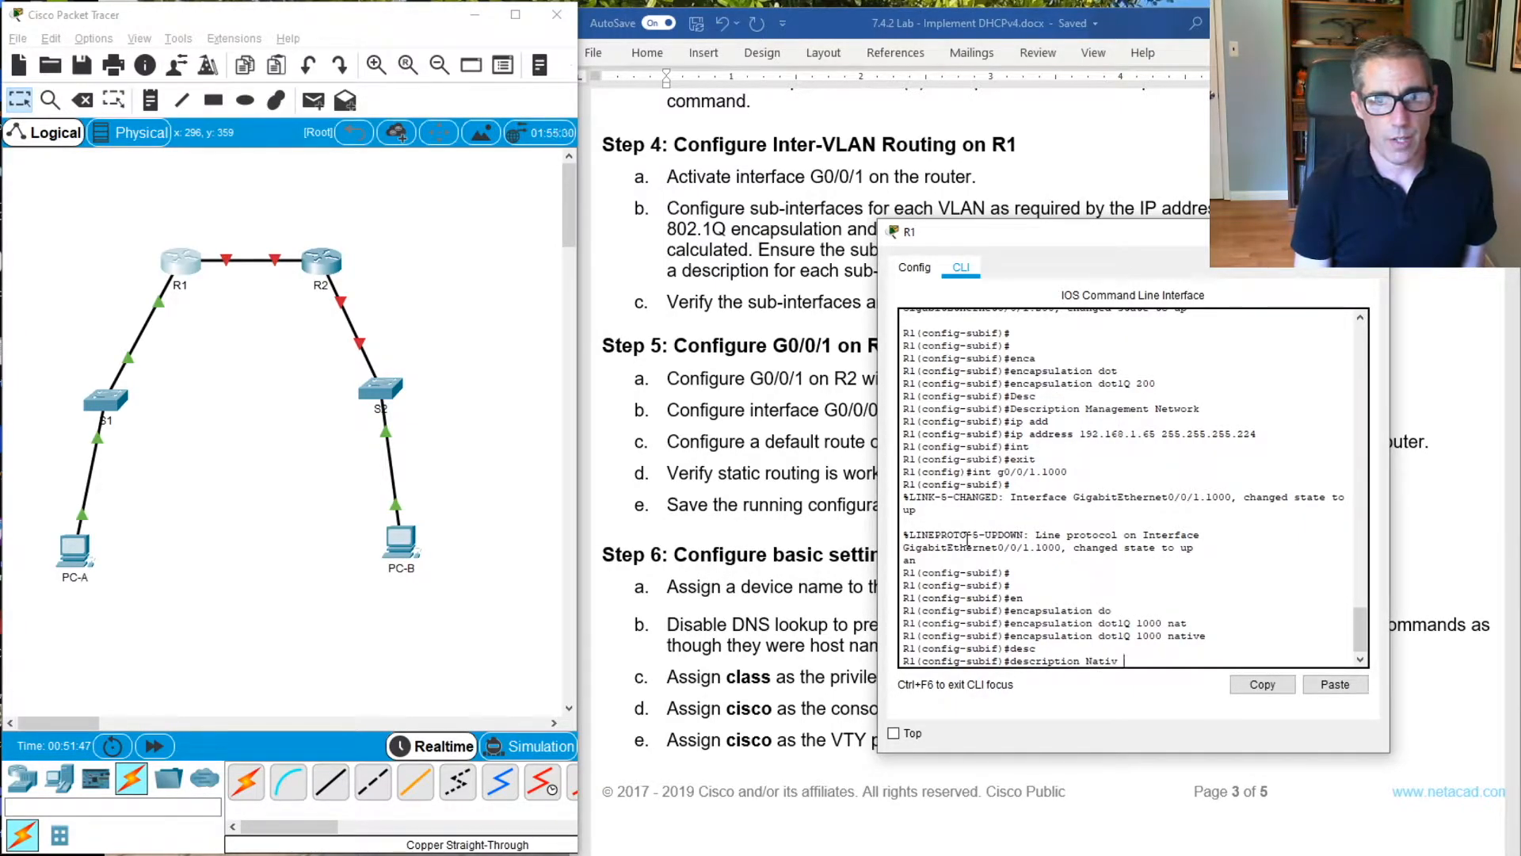
text( VLAN)
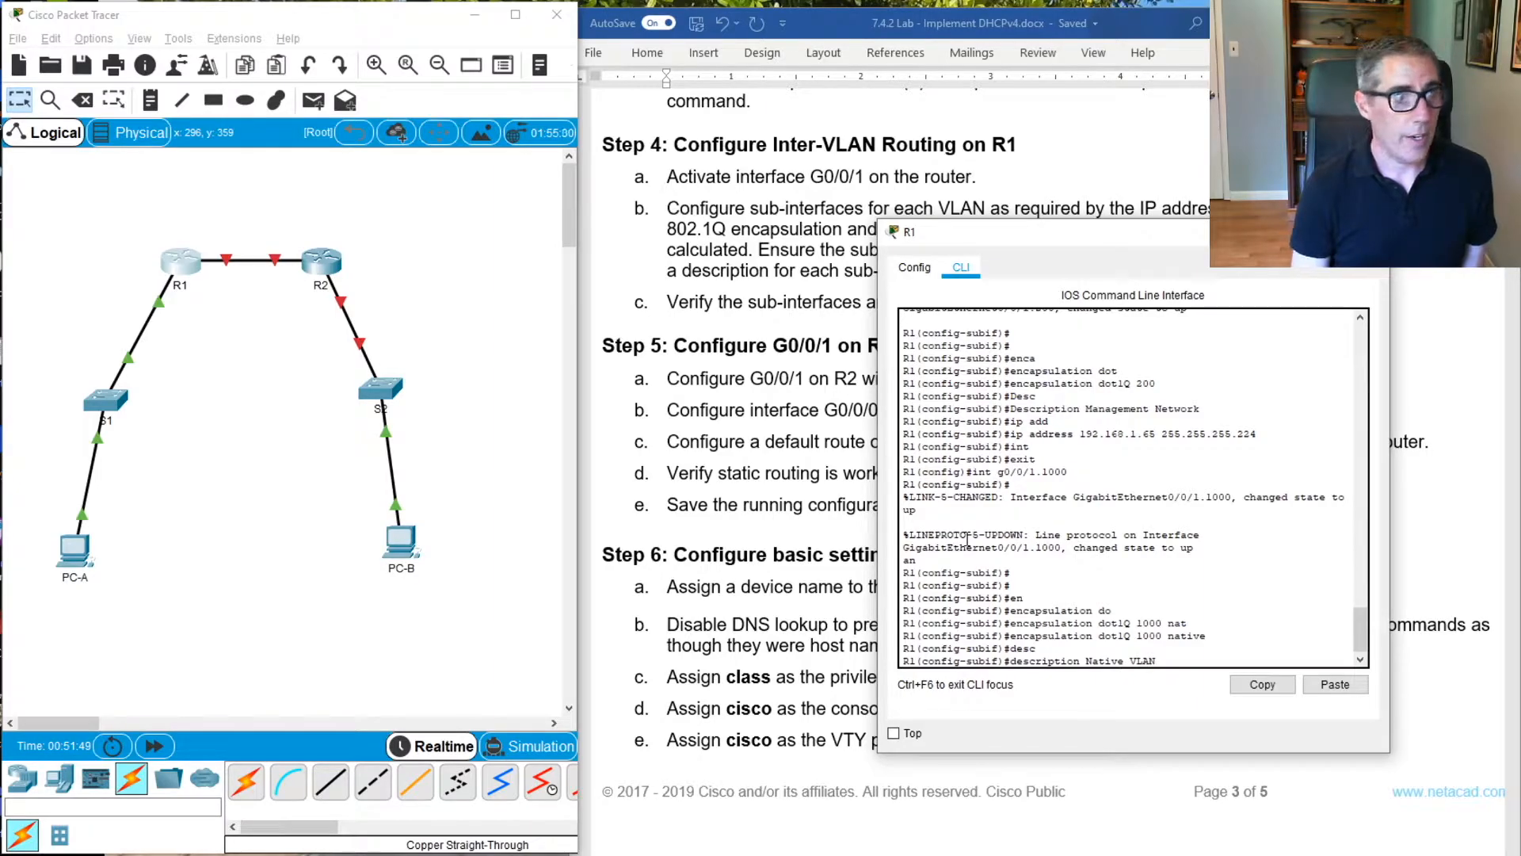
drag(993, 240, 1073, 352)
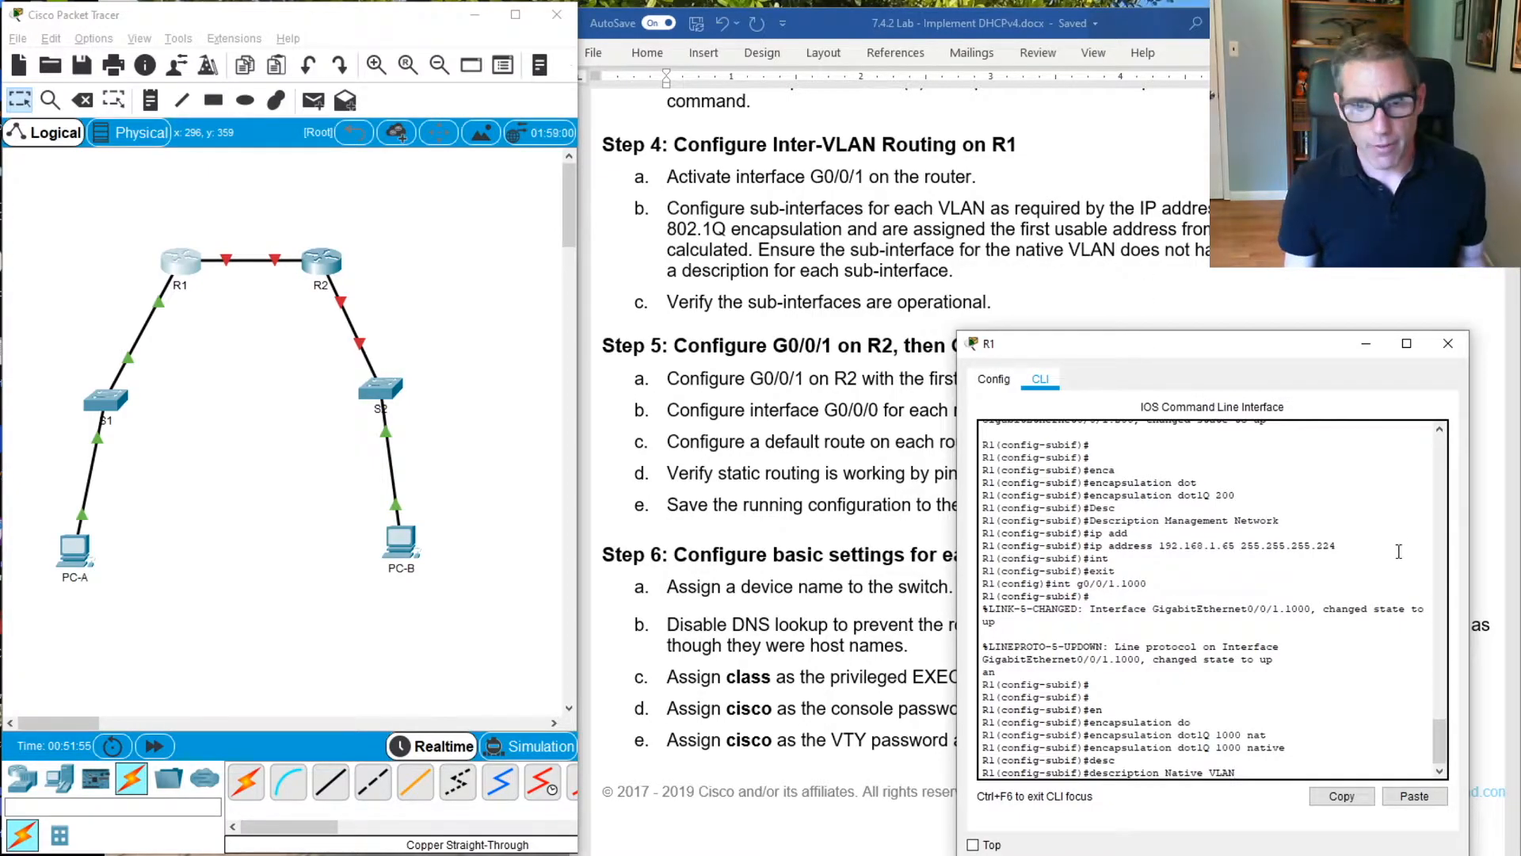
key(Return)
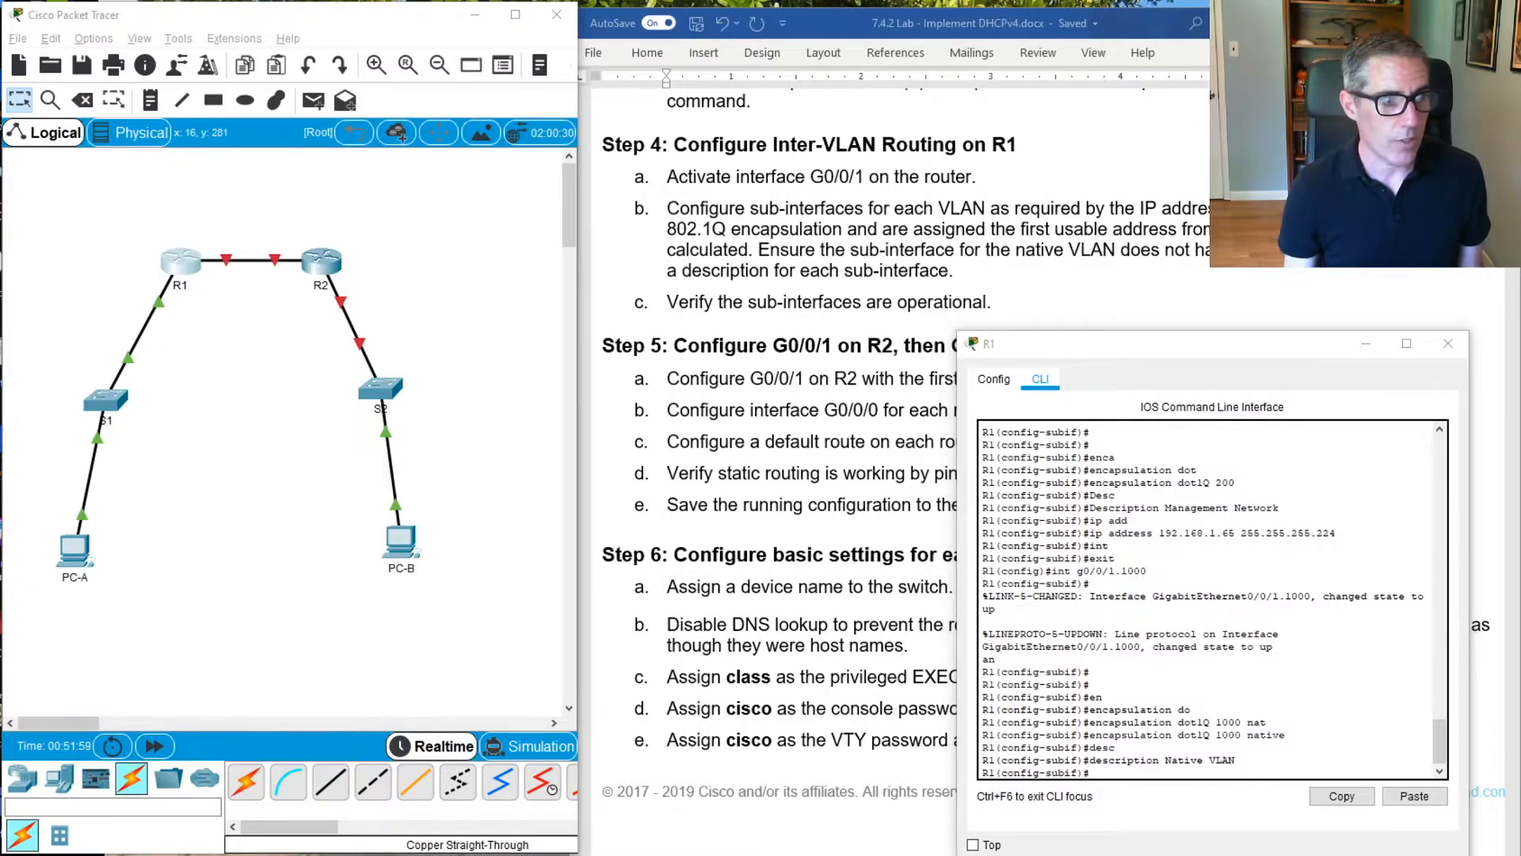
Exit sub-interface and global configuration on R1, returning to privileged EXEC mode
click(1127, 561)
text(e)
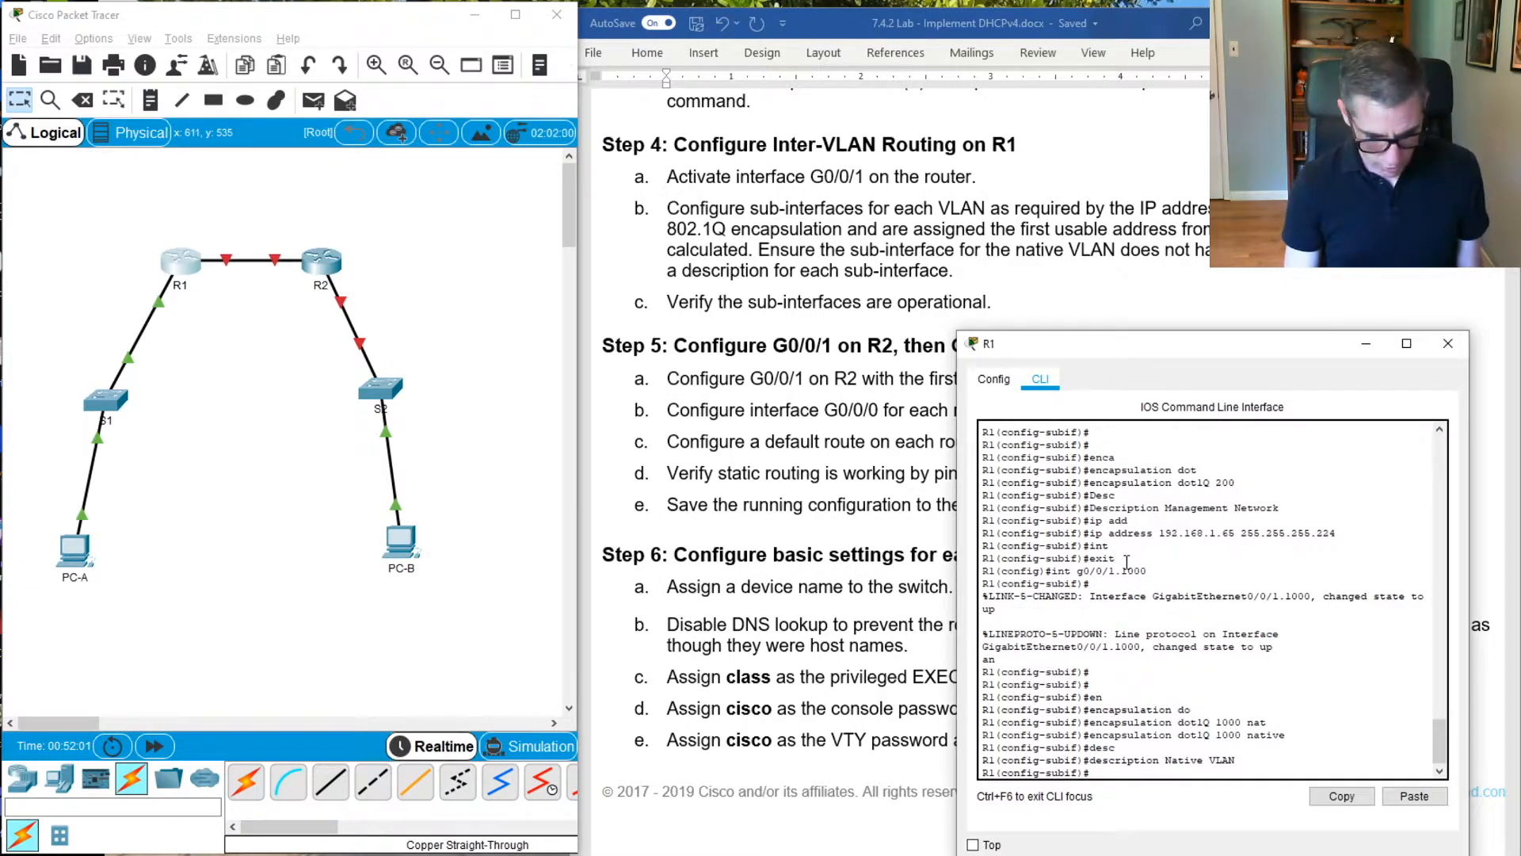
text(xit)
key(Return)
text(exi)
key(Return)
key(Return)
key(Return)
key(Return)
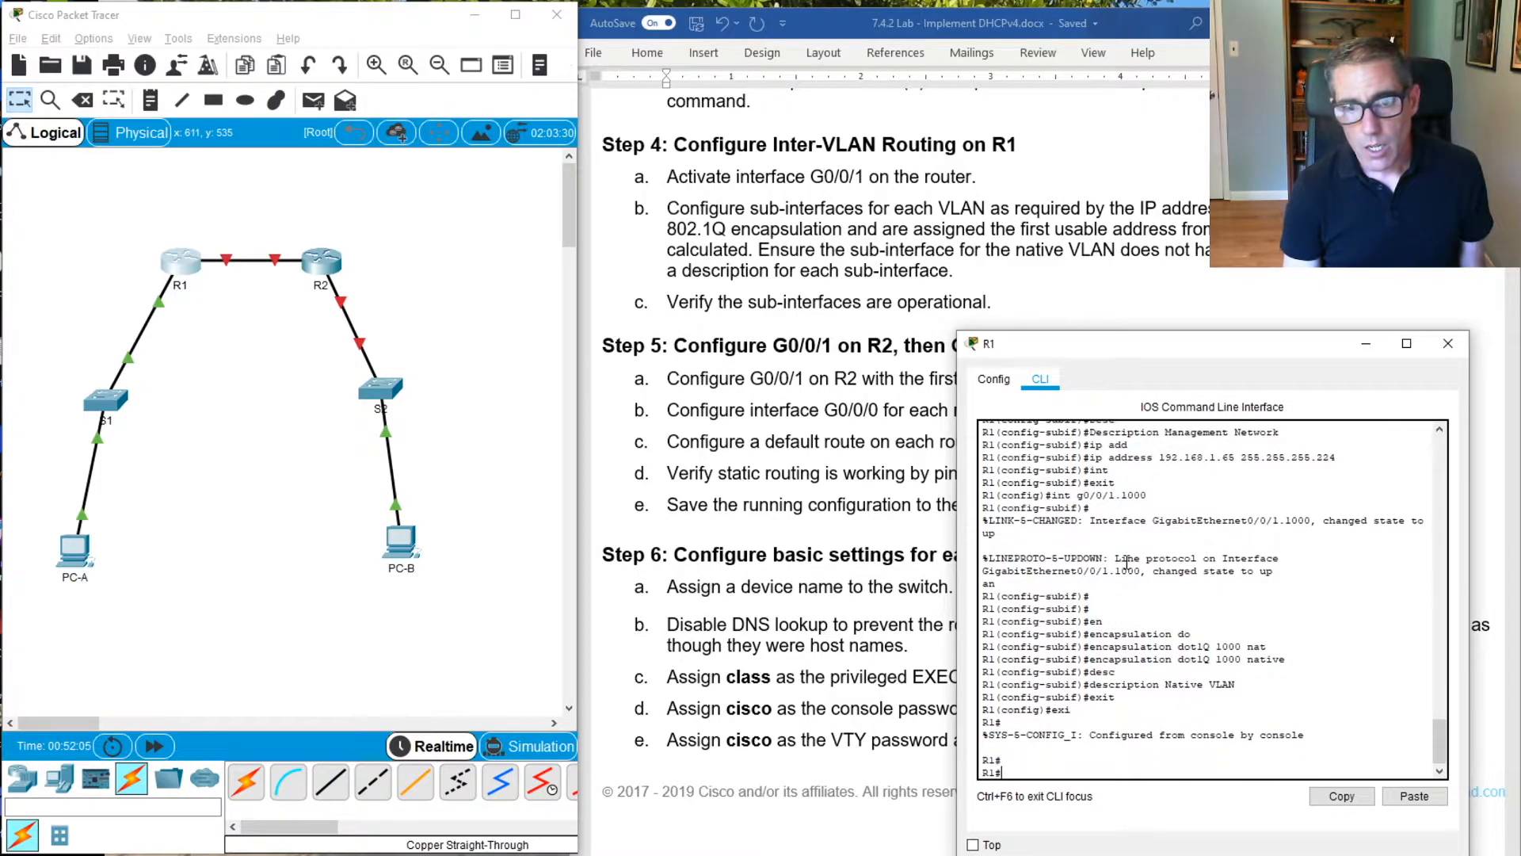
Run show ip interface brief on R1 and widen the console to check the status of the sub-interfaces
text(show ip int)
key(Tab)
key(Tab)
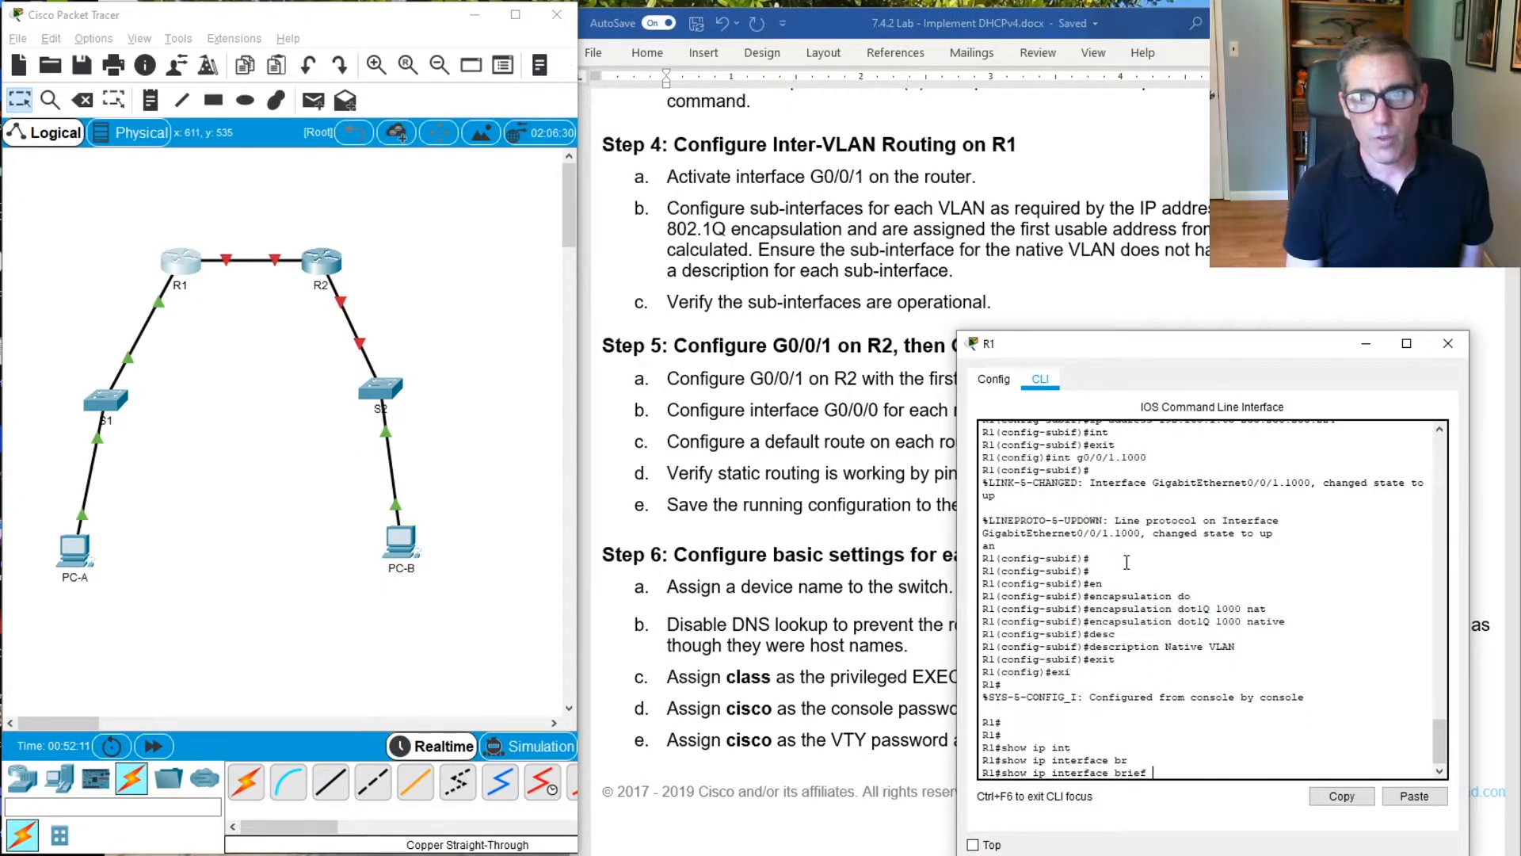
key(Return)
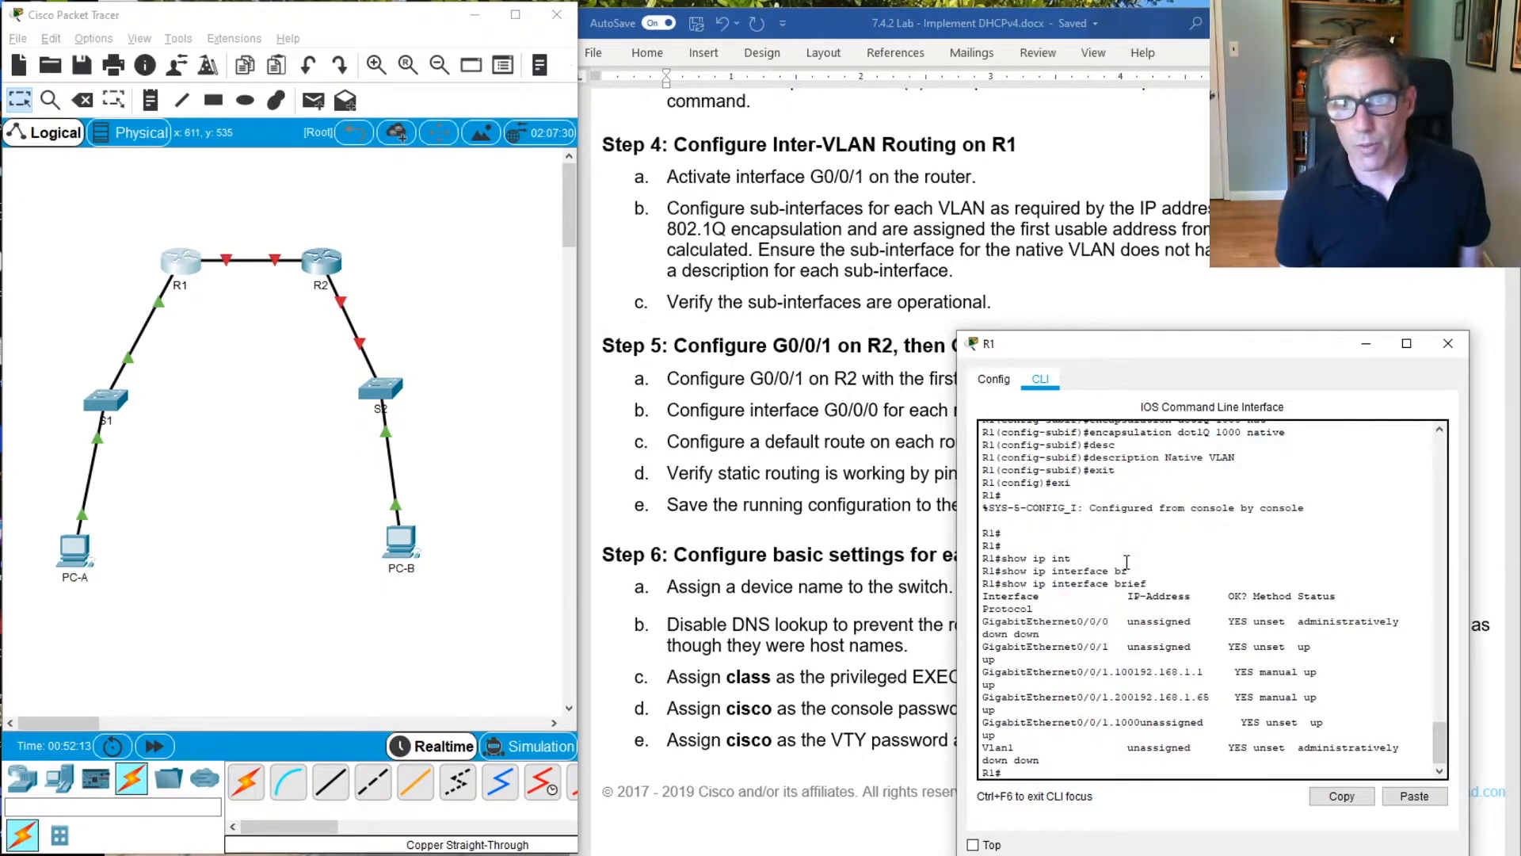
drag(956, 541, 863, 559)
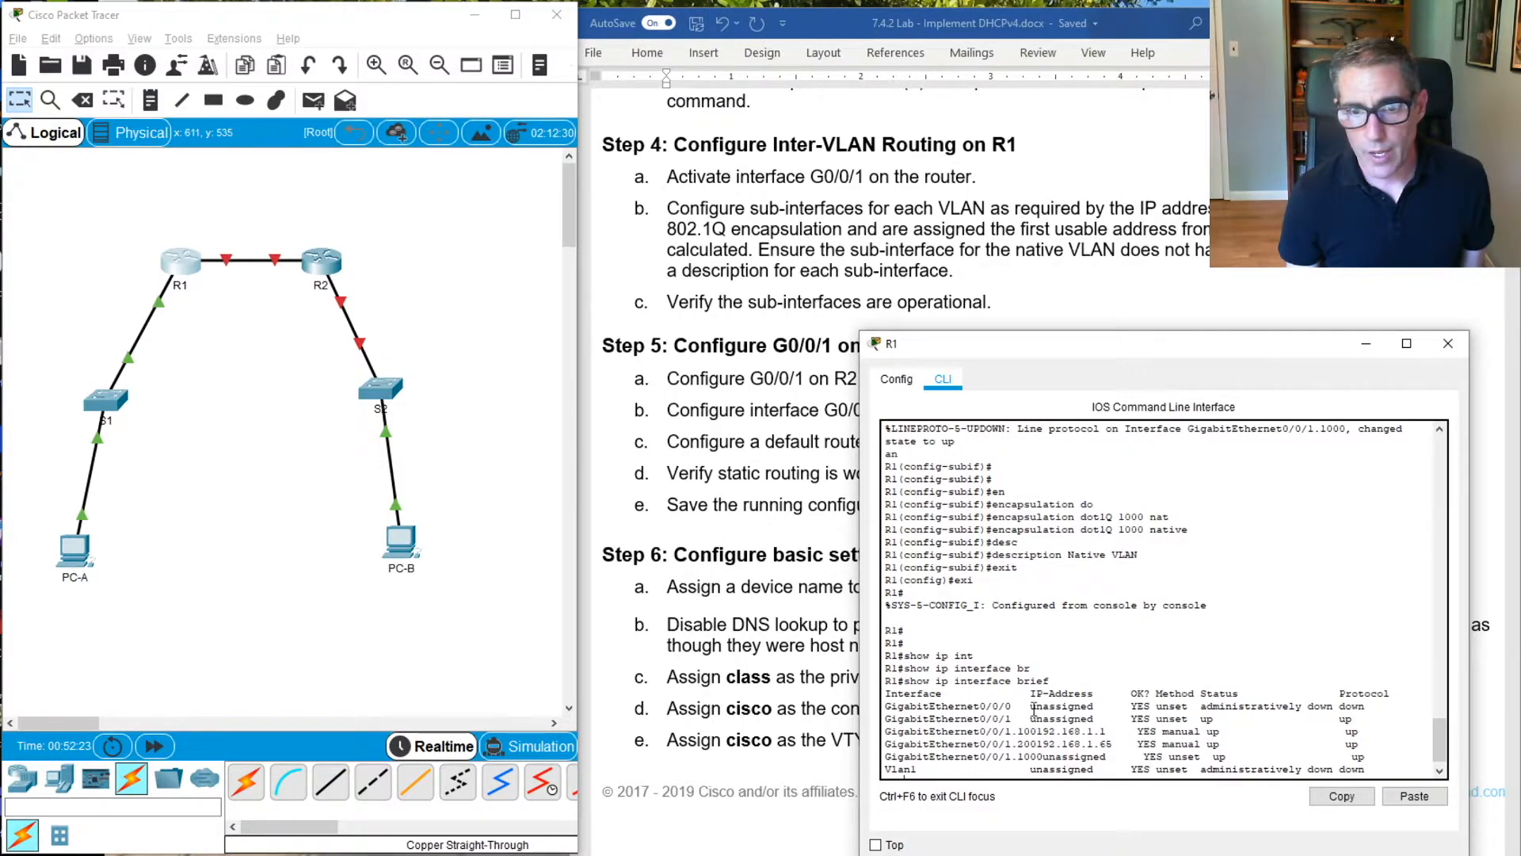
drag(859, 692, 716, 693)
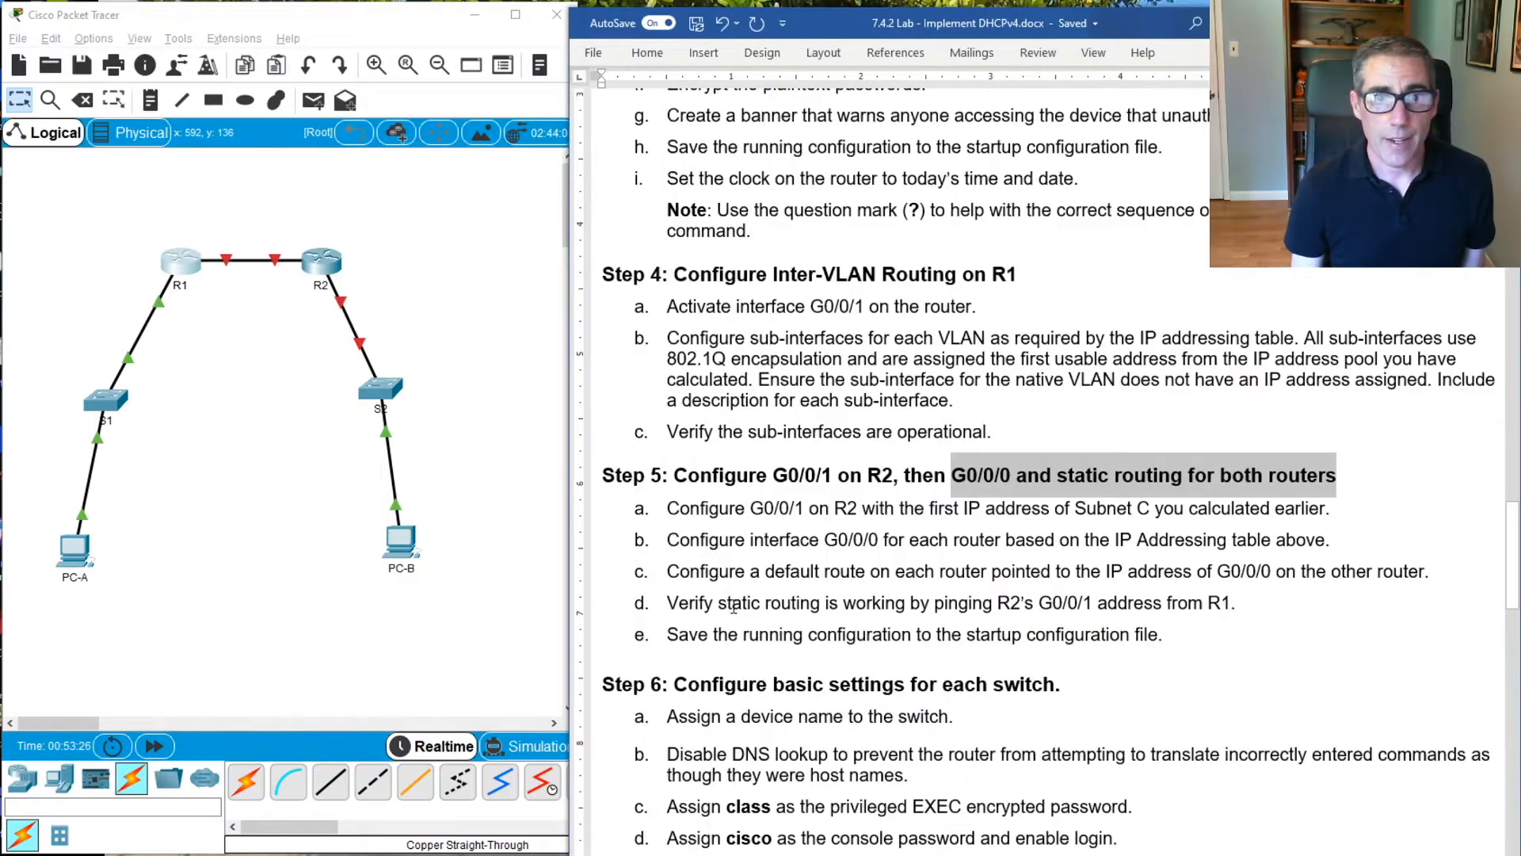
Open R2's command line, place its window clear of the lab instructions, and enter global configuration mode
click(321, 262)
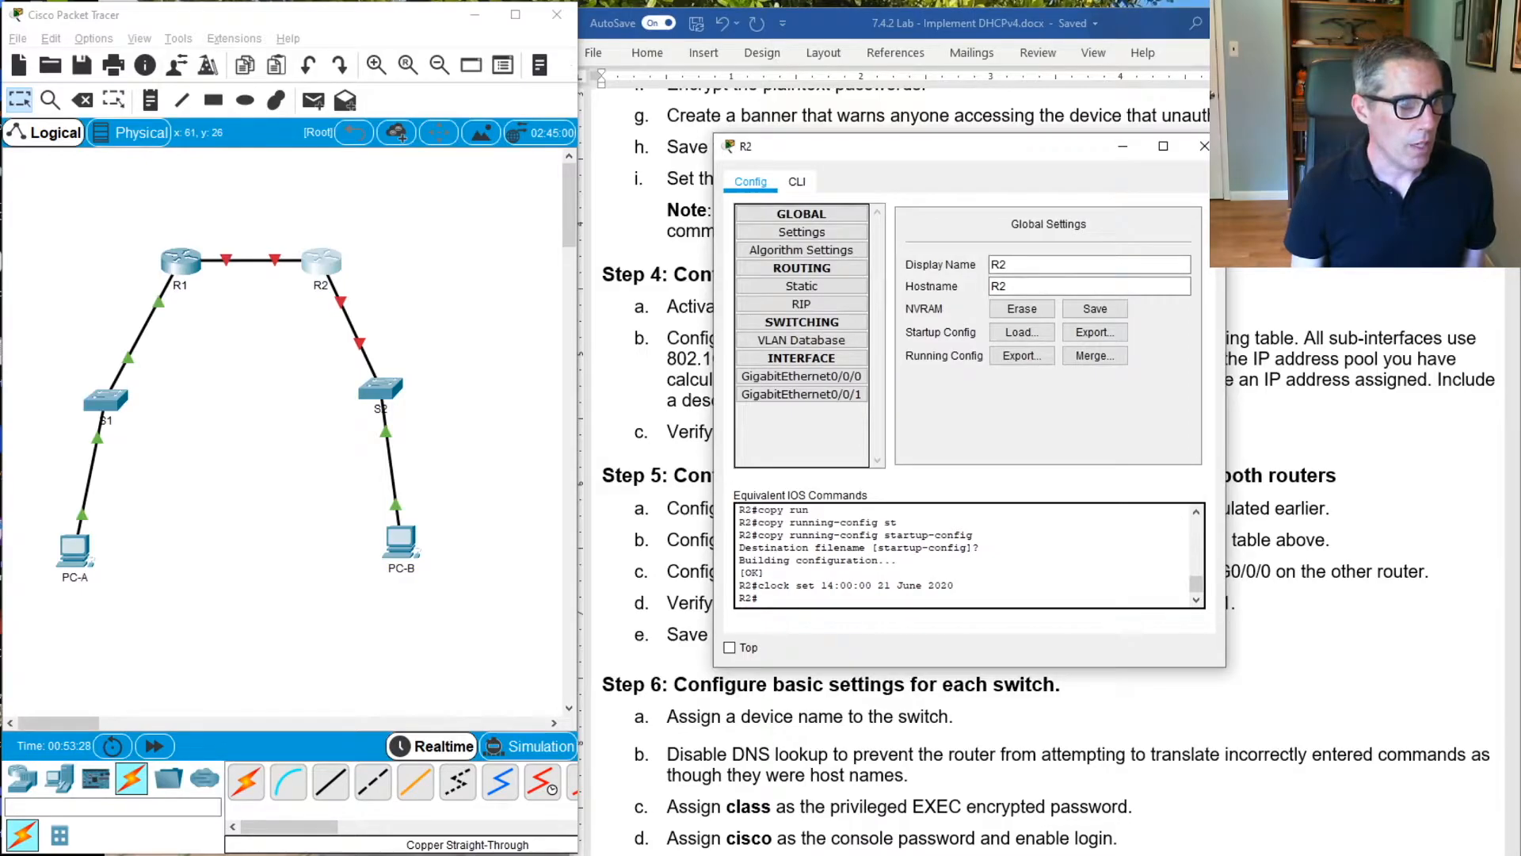
drag(970, 155, 395, 222)
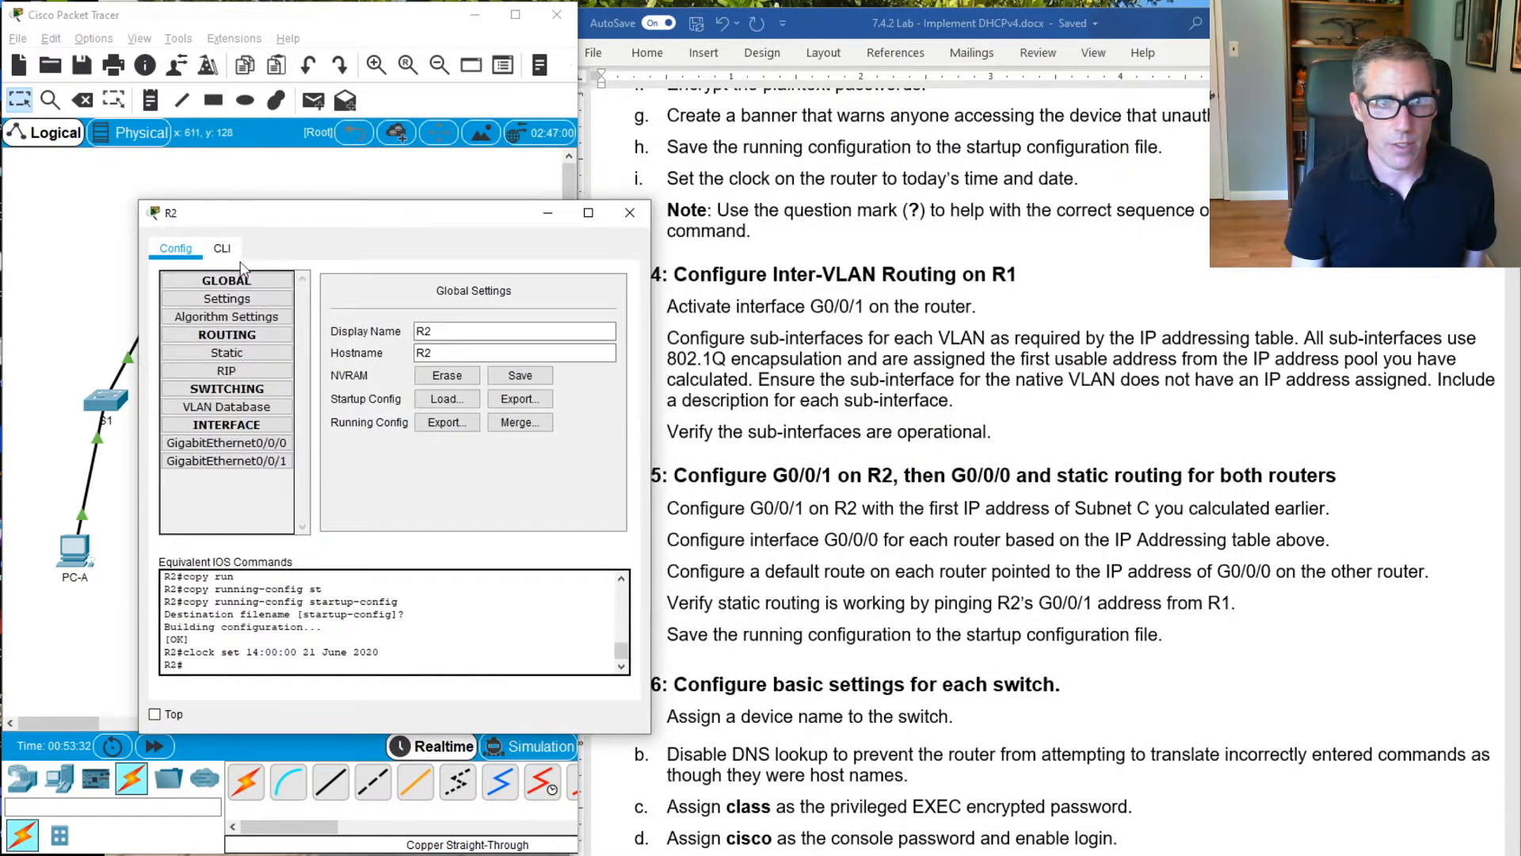
click(222, 248)
drag(446, 490, 488, 465)
click(488, 464)
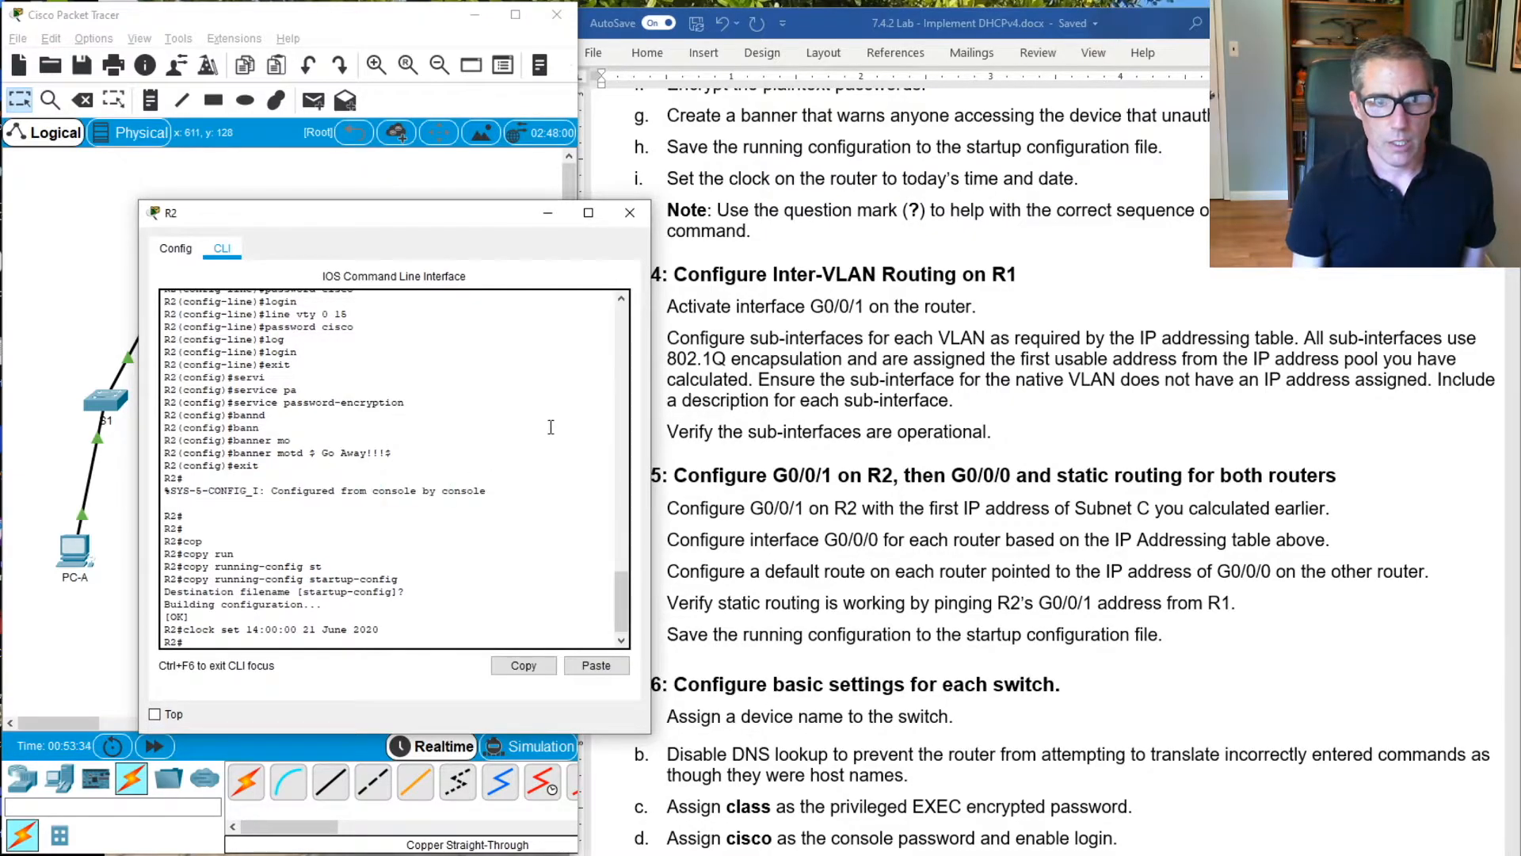
key(Return)
key(Return)
text(con)
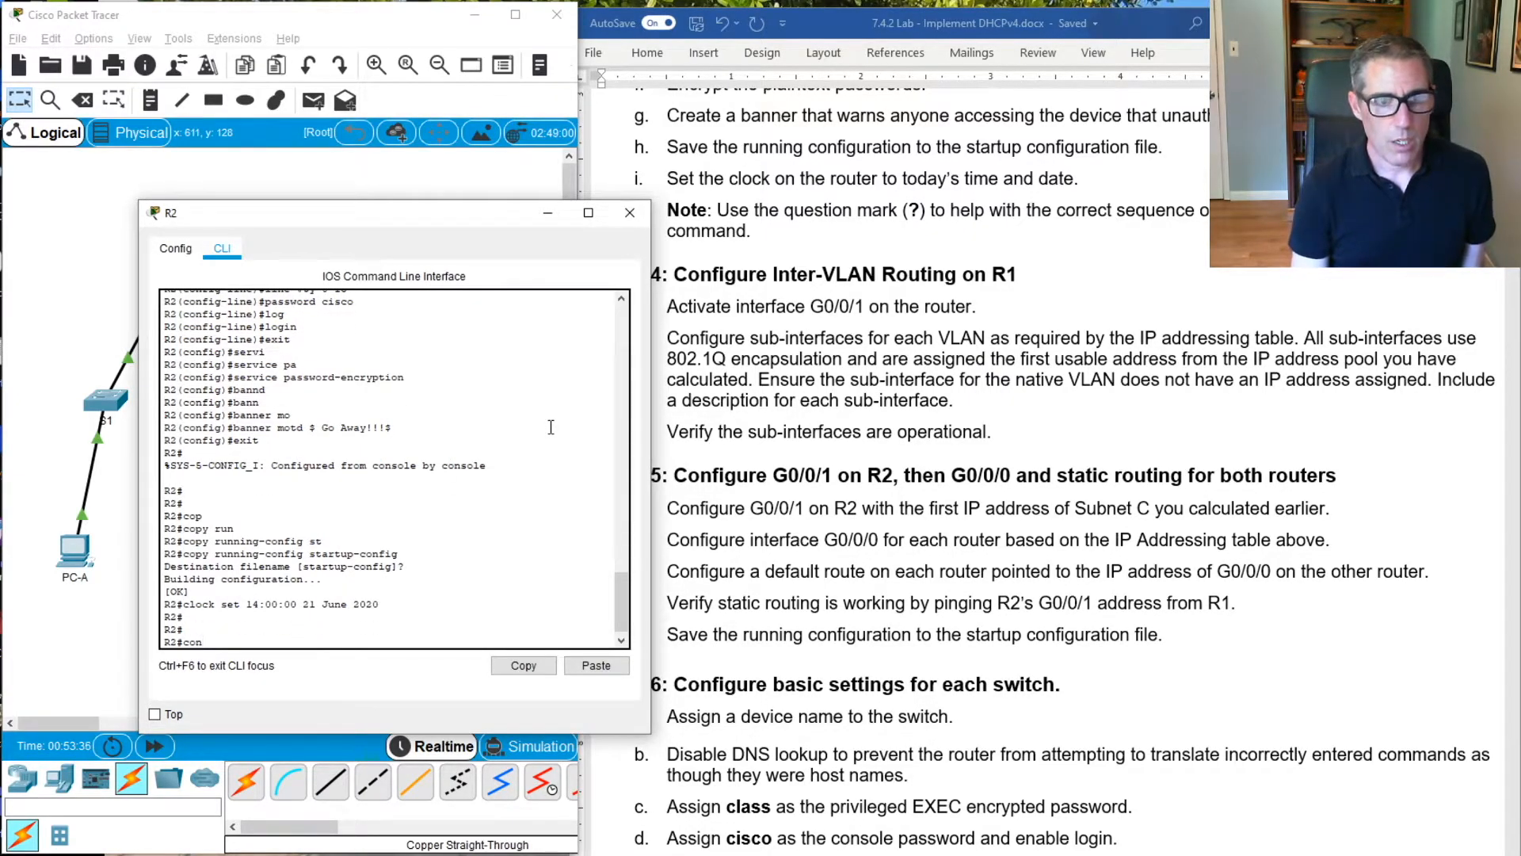
text(f t)
key(Return)
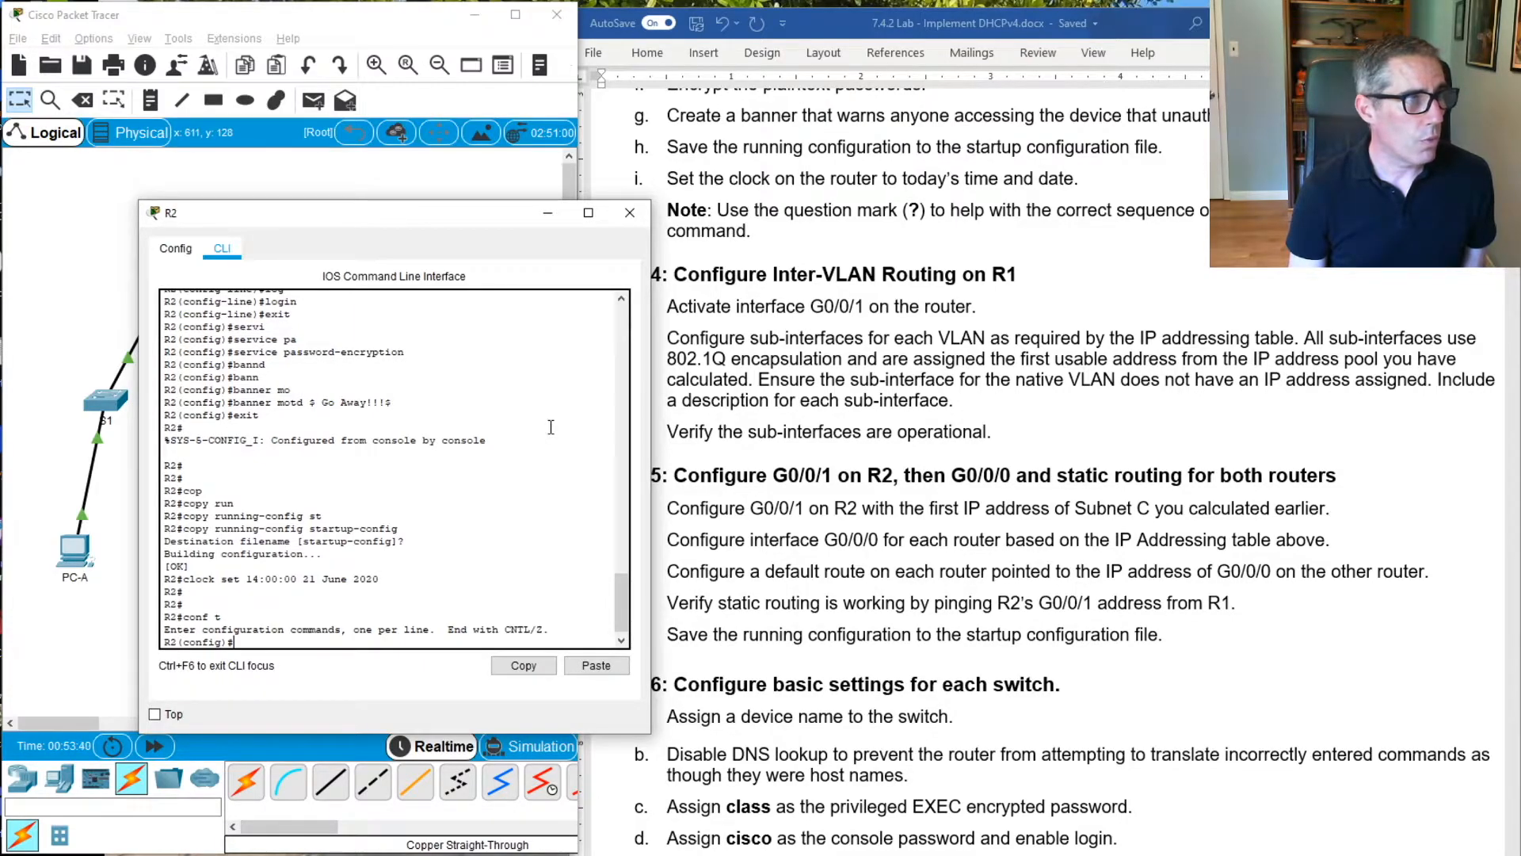
Enter configuration mode for interface G0/0/1 on R2
click(536, 469)
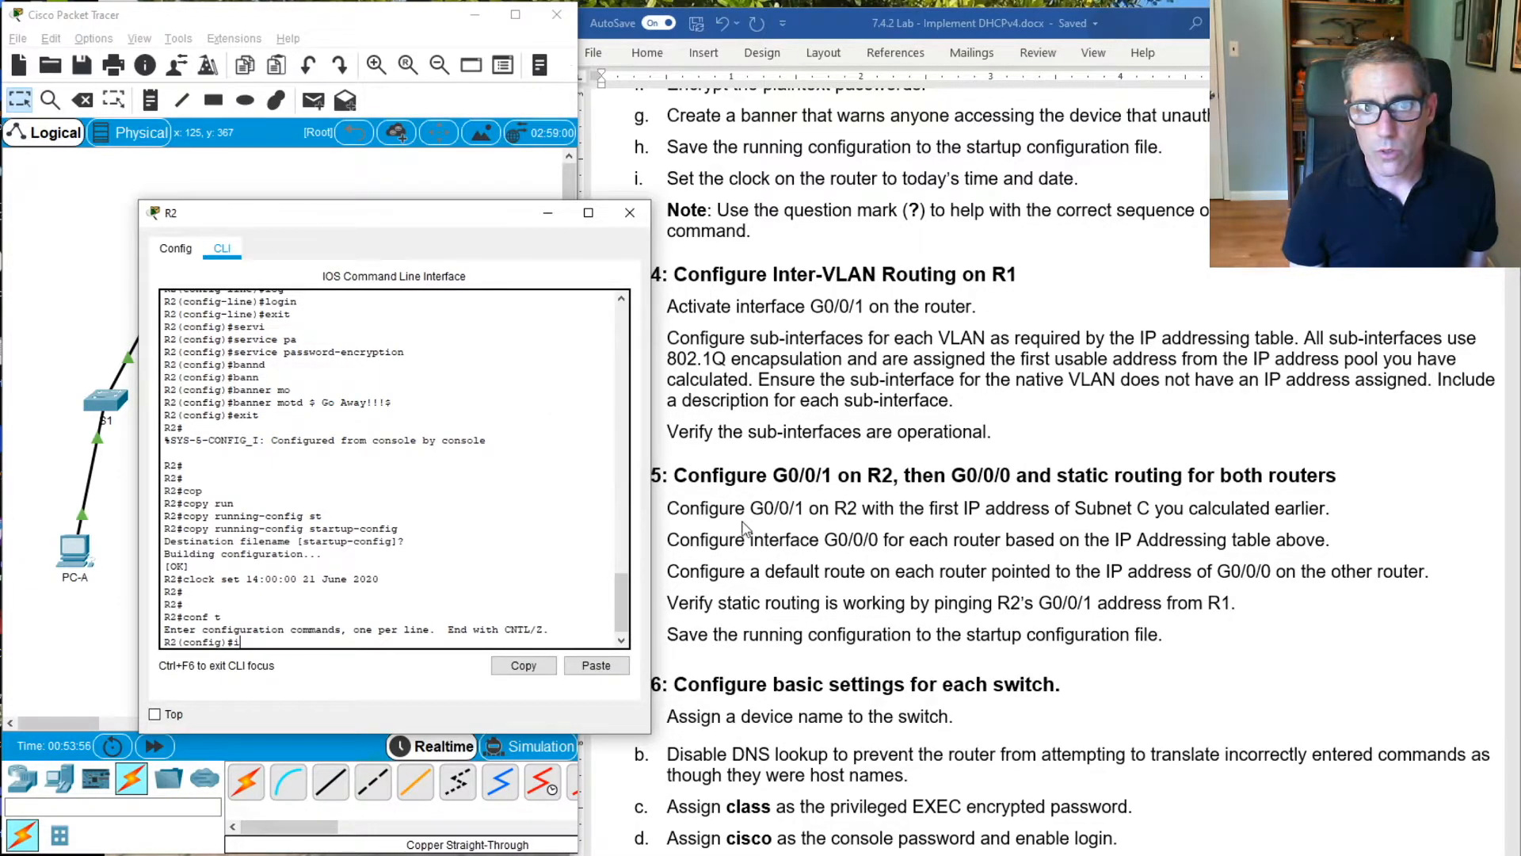
text(nt g)
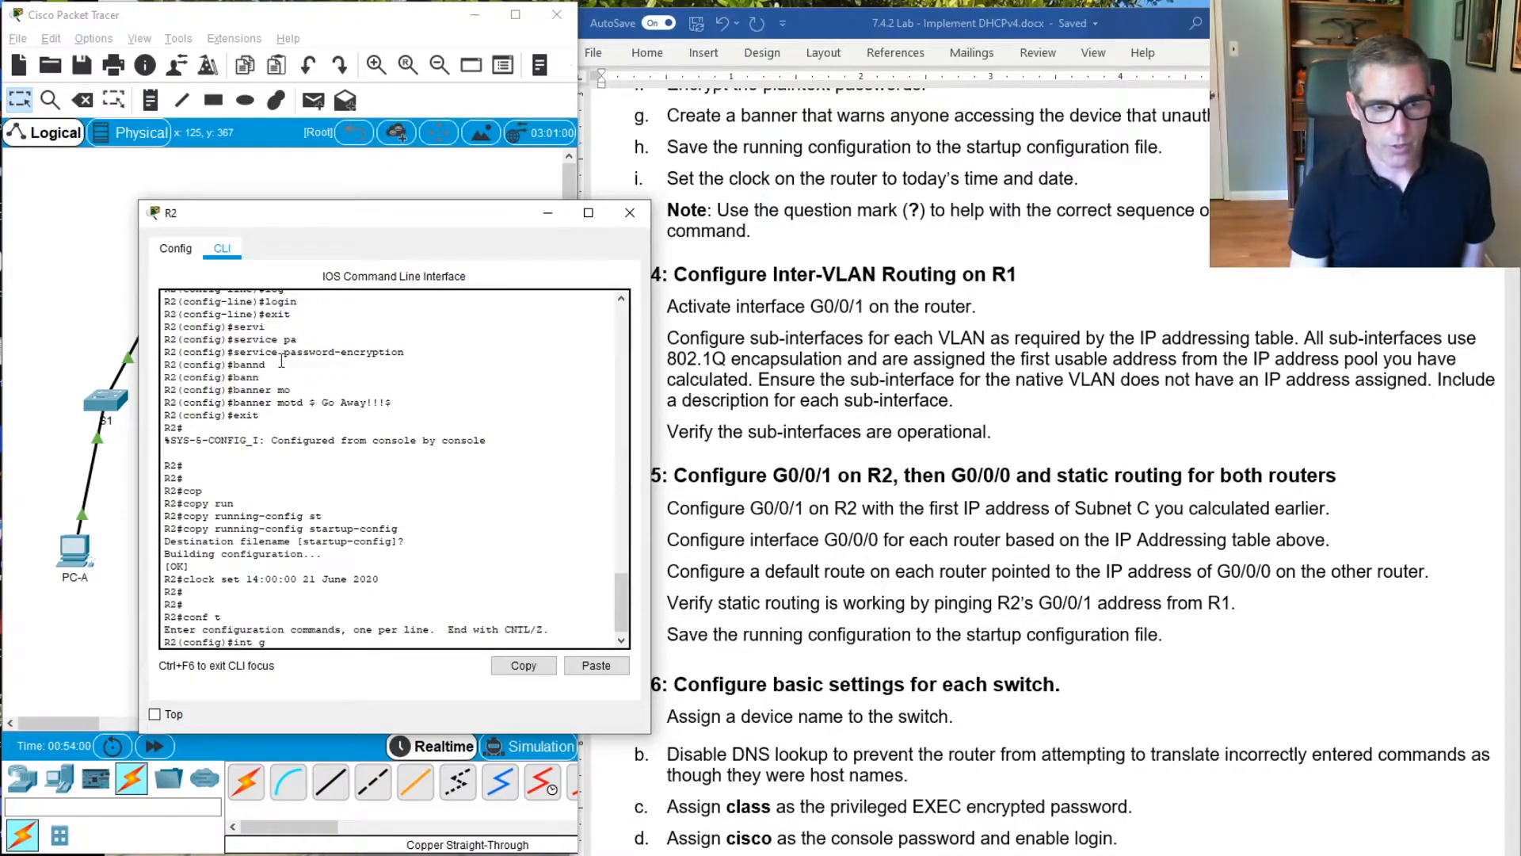
text(t)
key(BackSpace)
text(0/0/1)
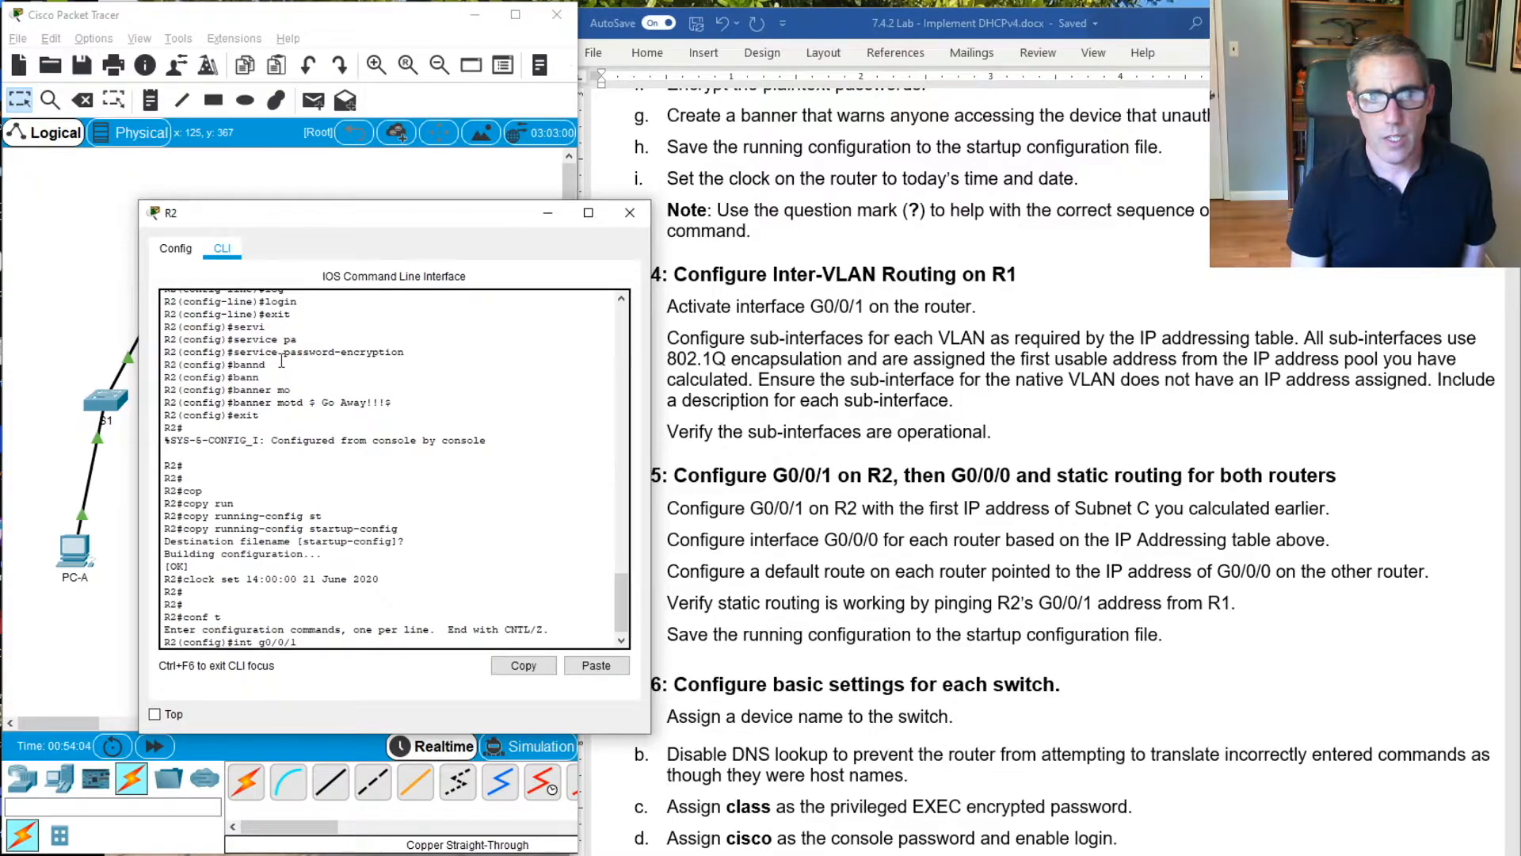
key(Return)
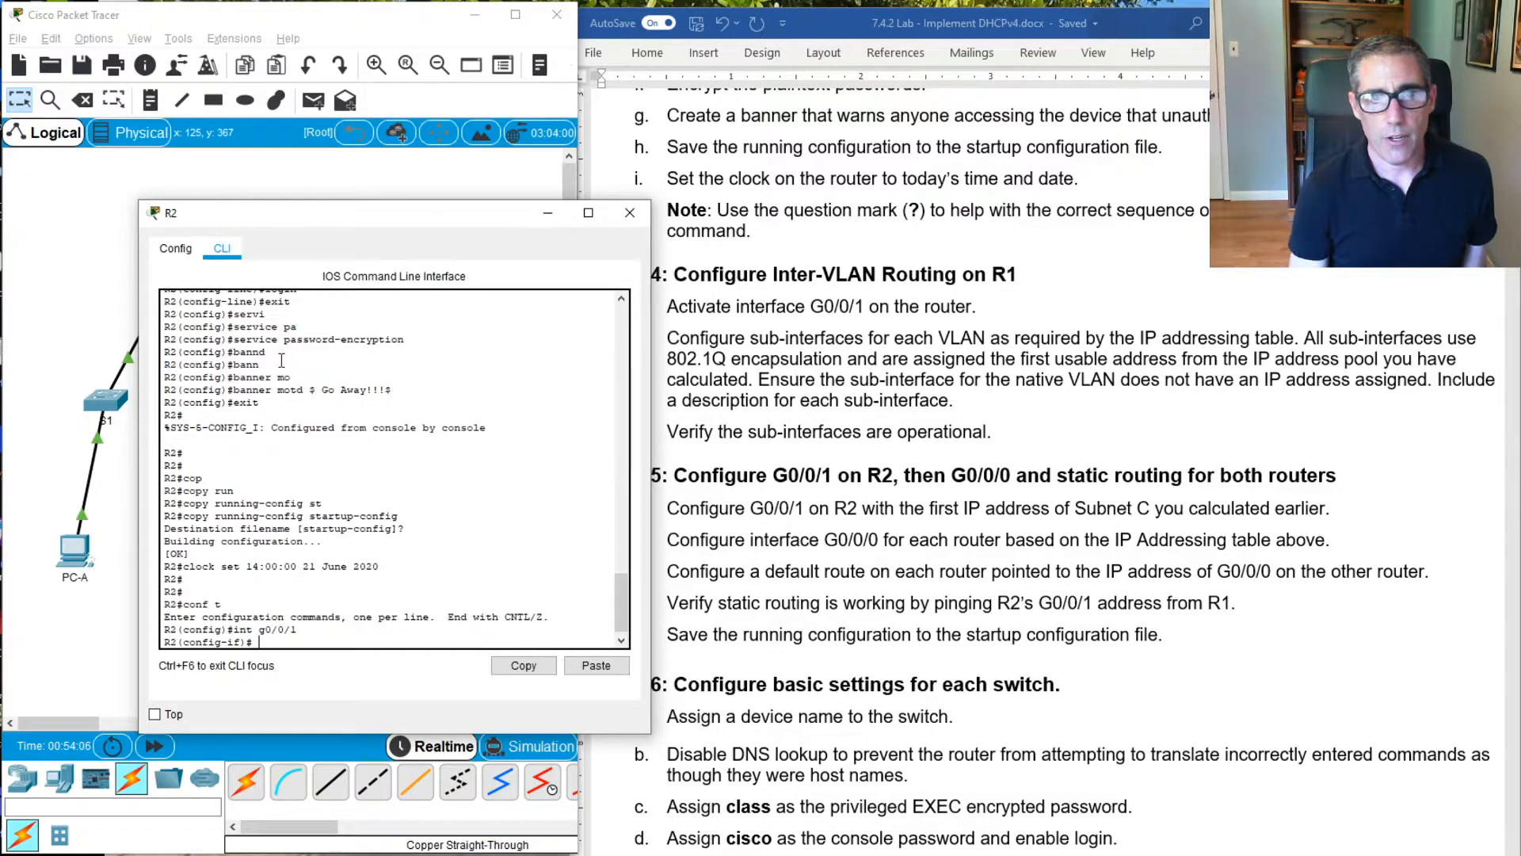
Assign IP address 192.168.1.97 with mask 255.255.255.240 to R2's interface G0/0/1
text(ip add)
key(Tab)
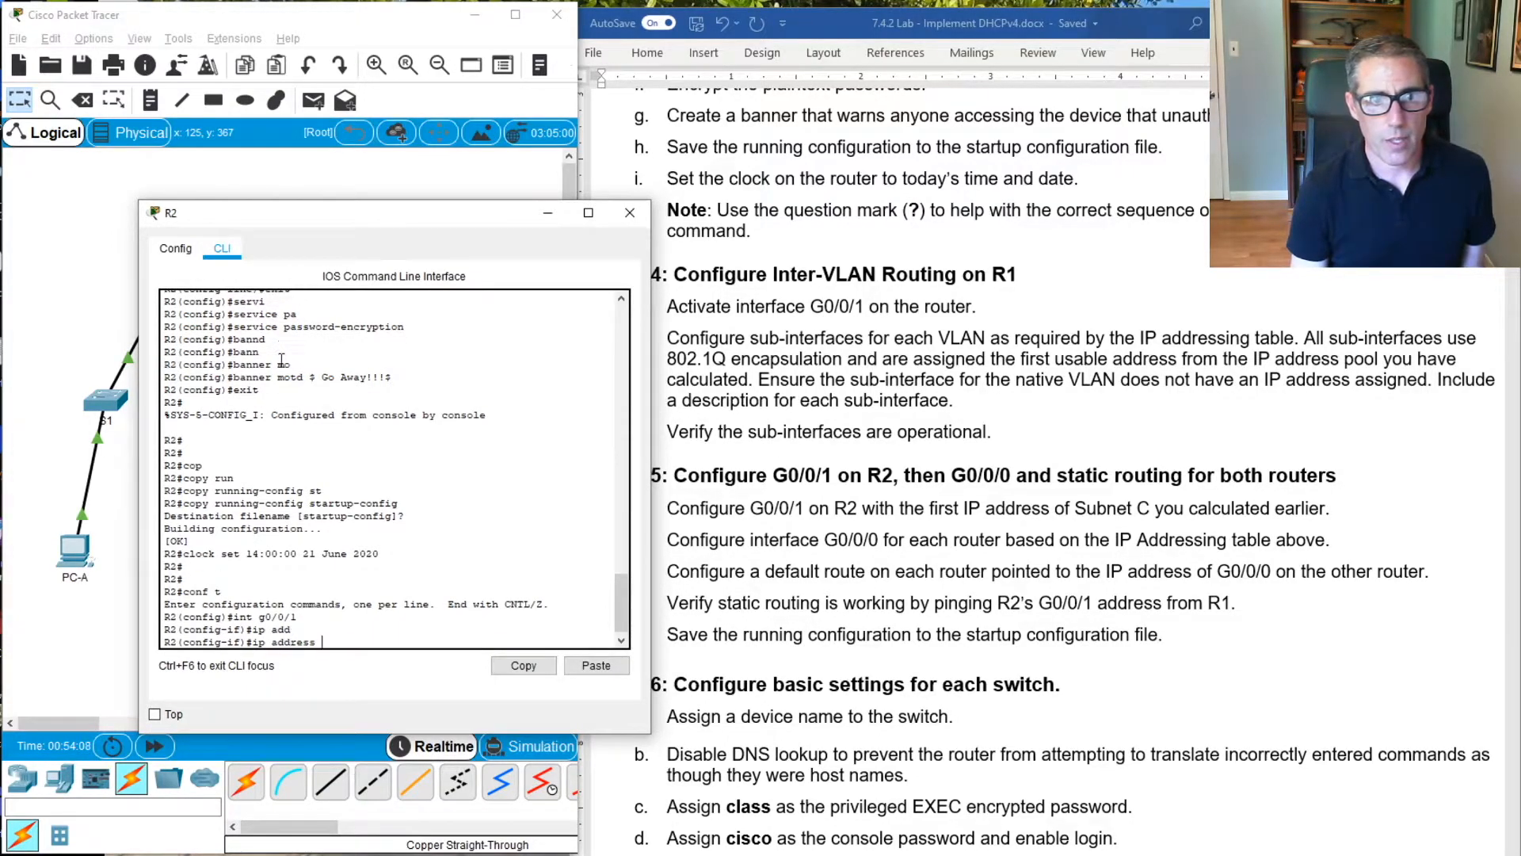
text(1)
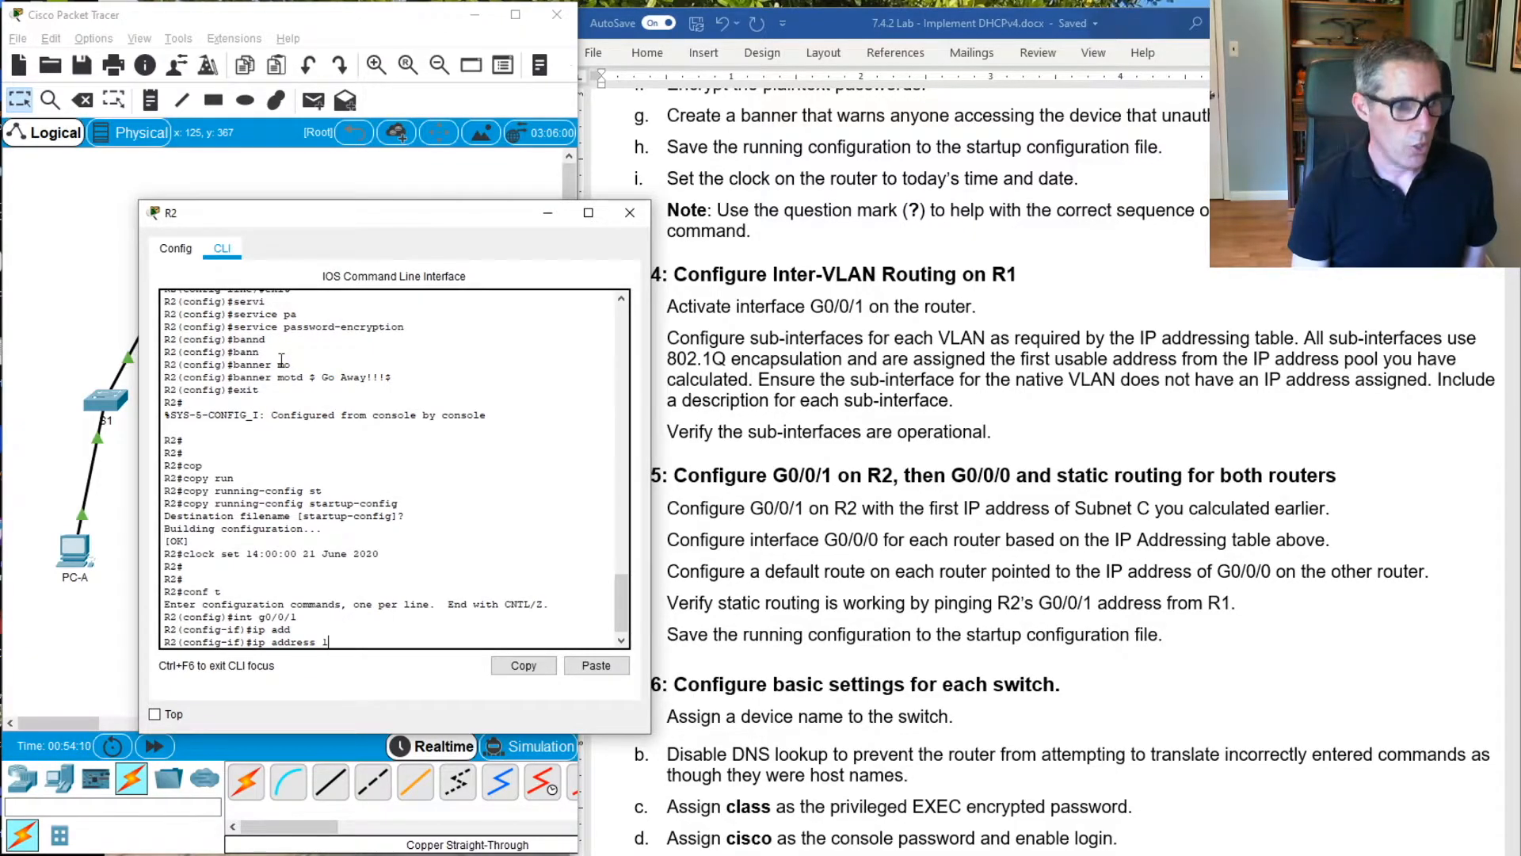
text(92.168)
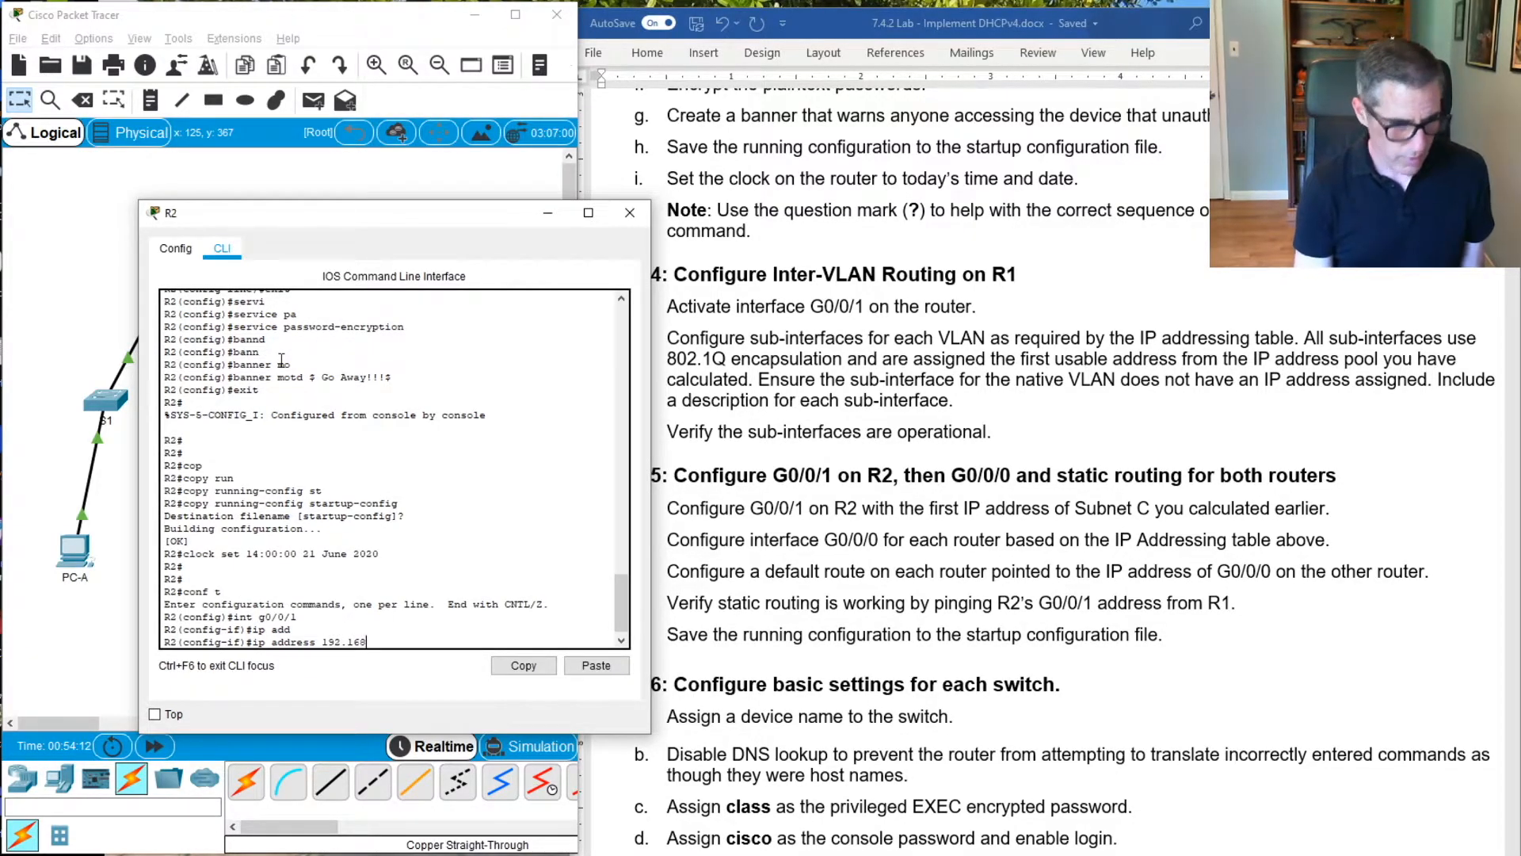
text(.1.9)
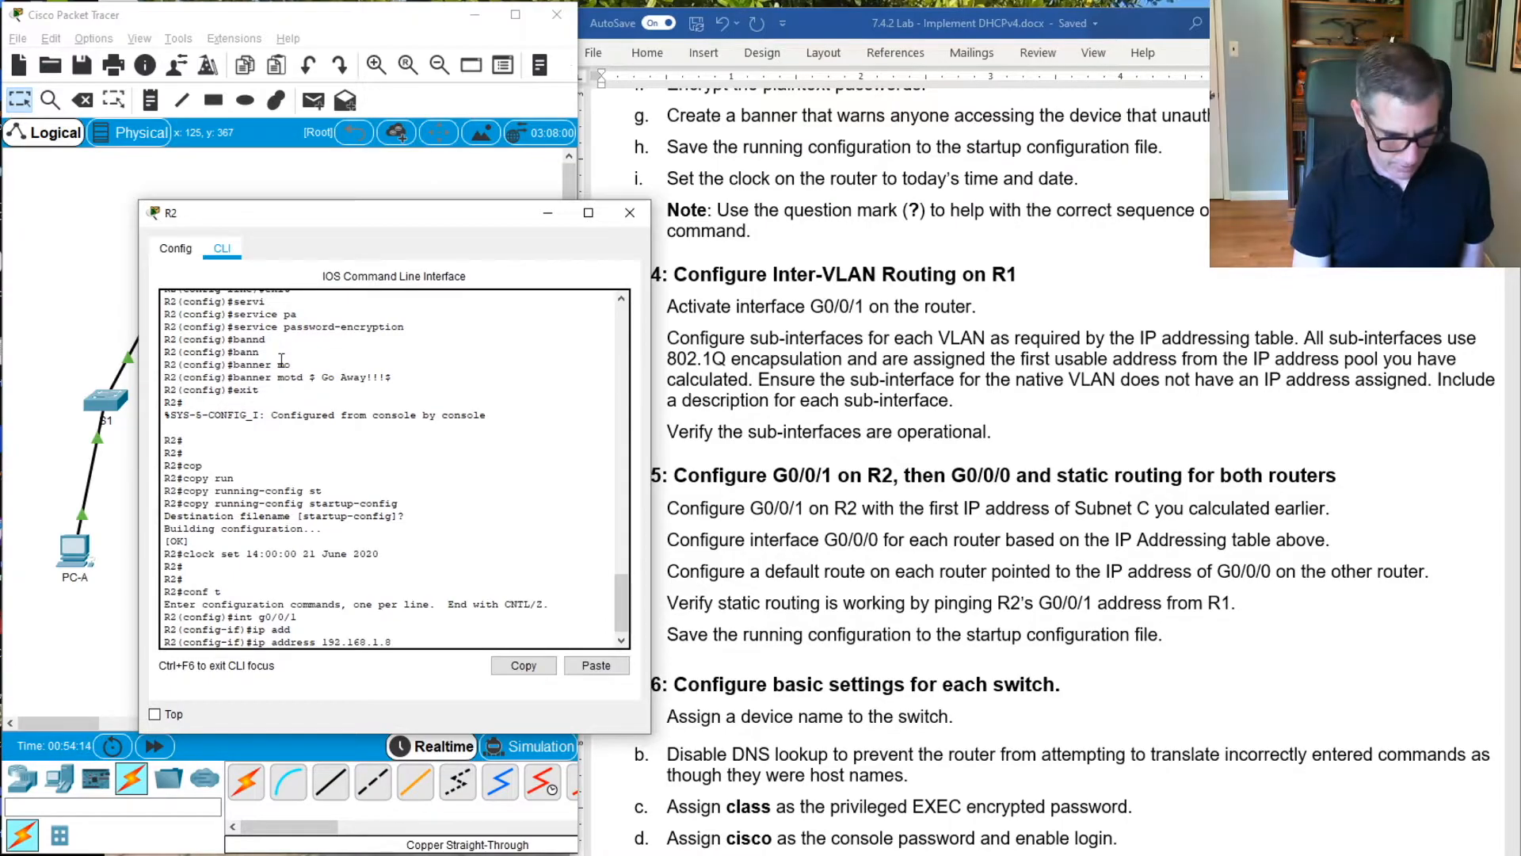
text(7)
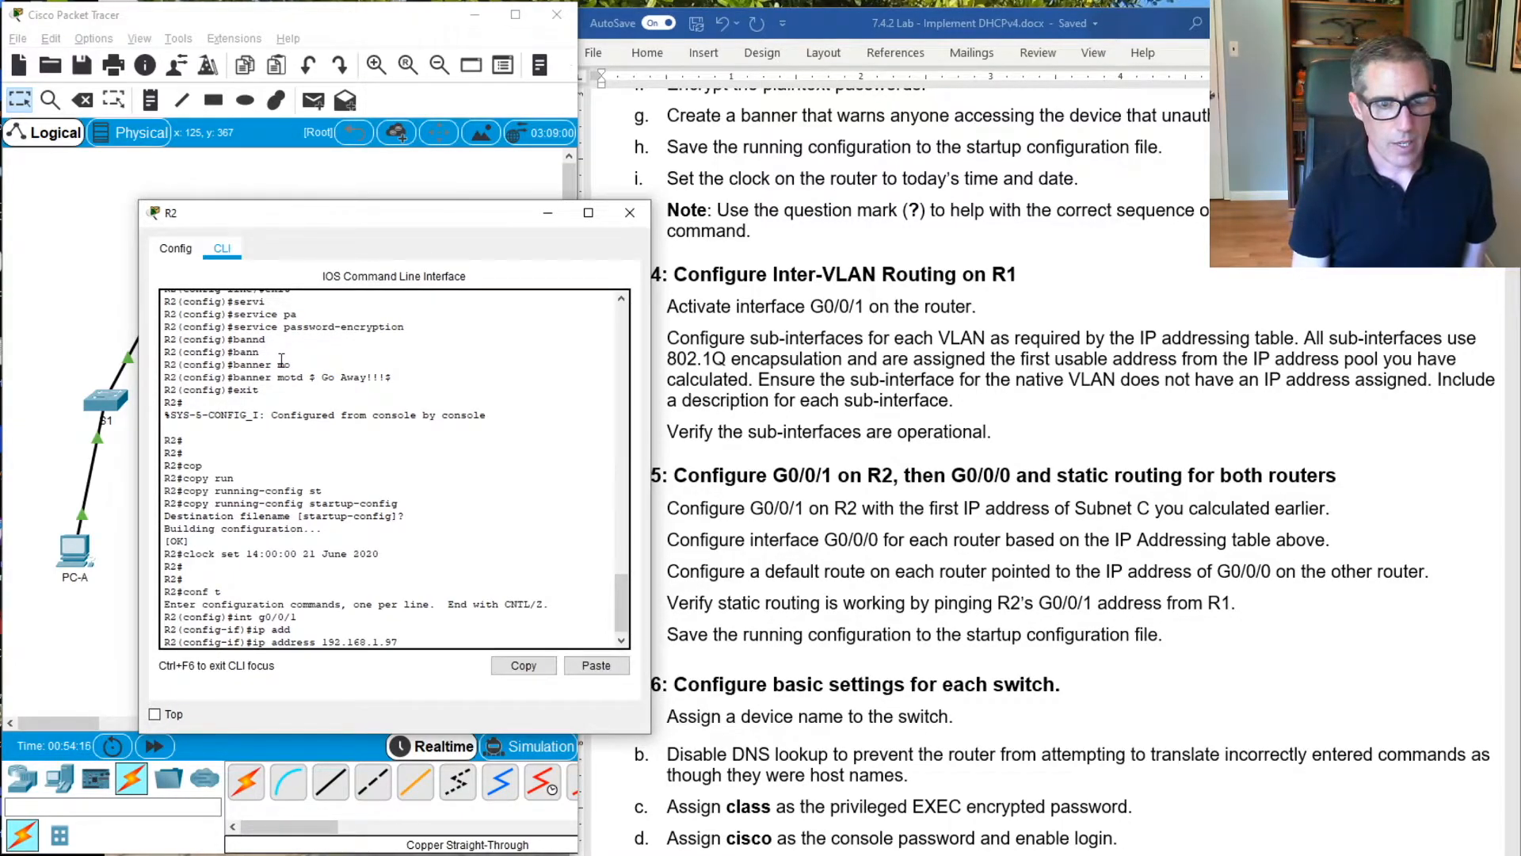
text( 255)
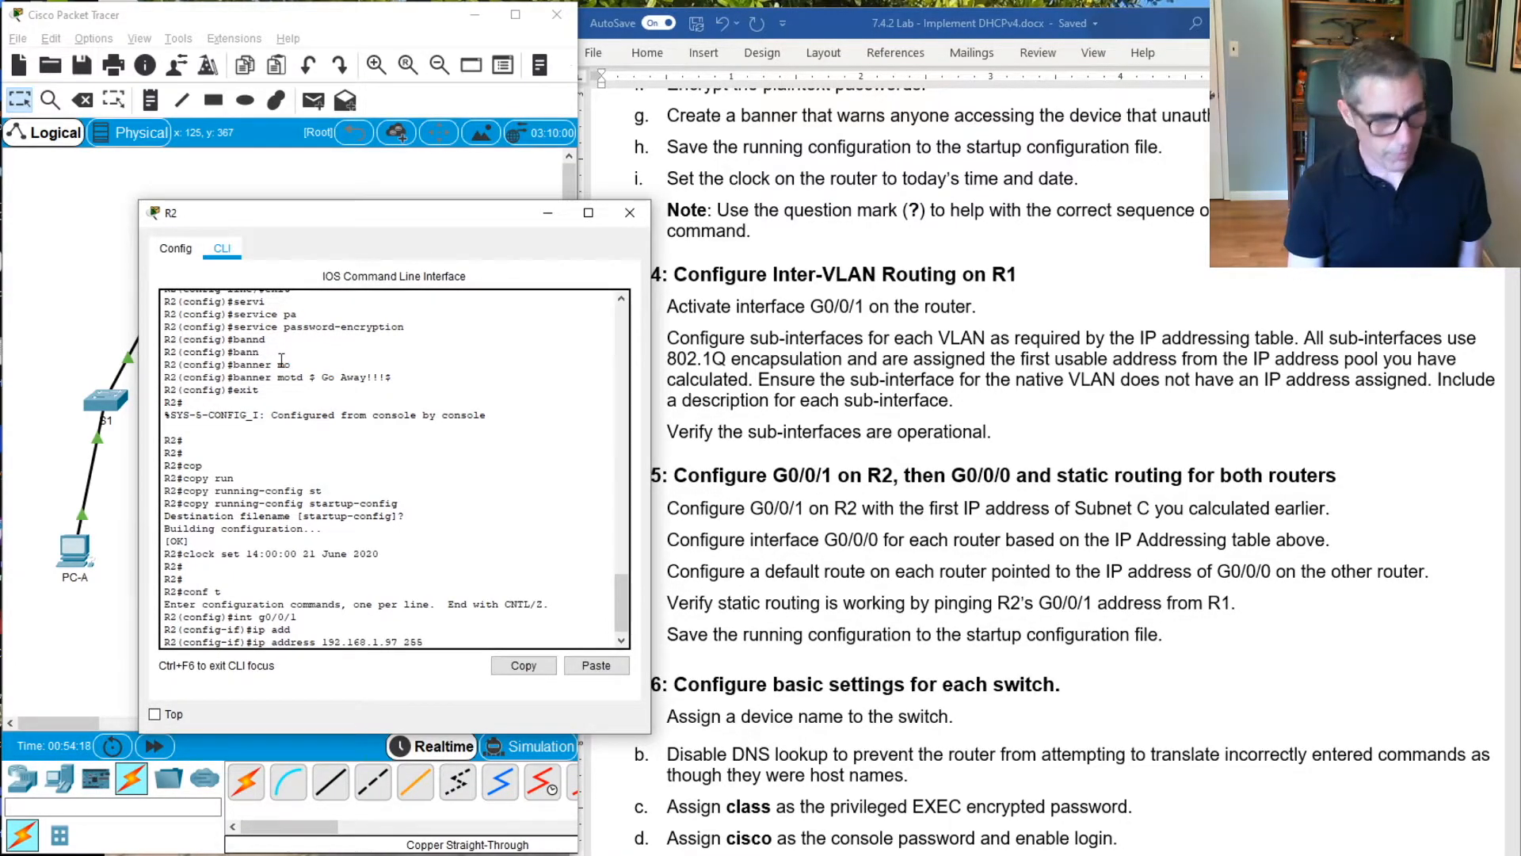
text(.255.255)
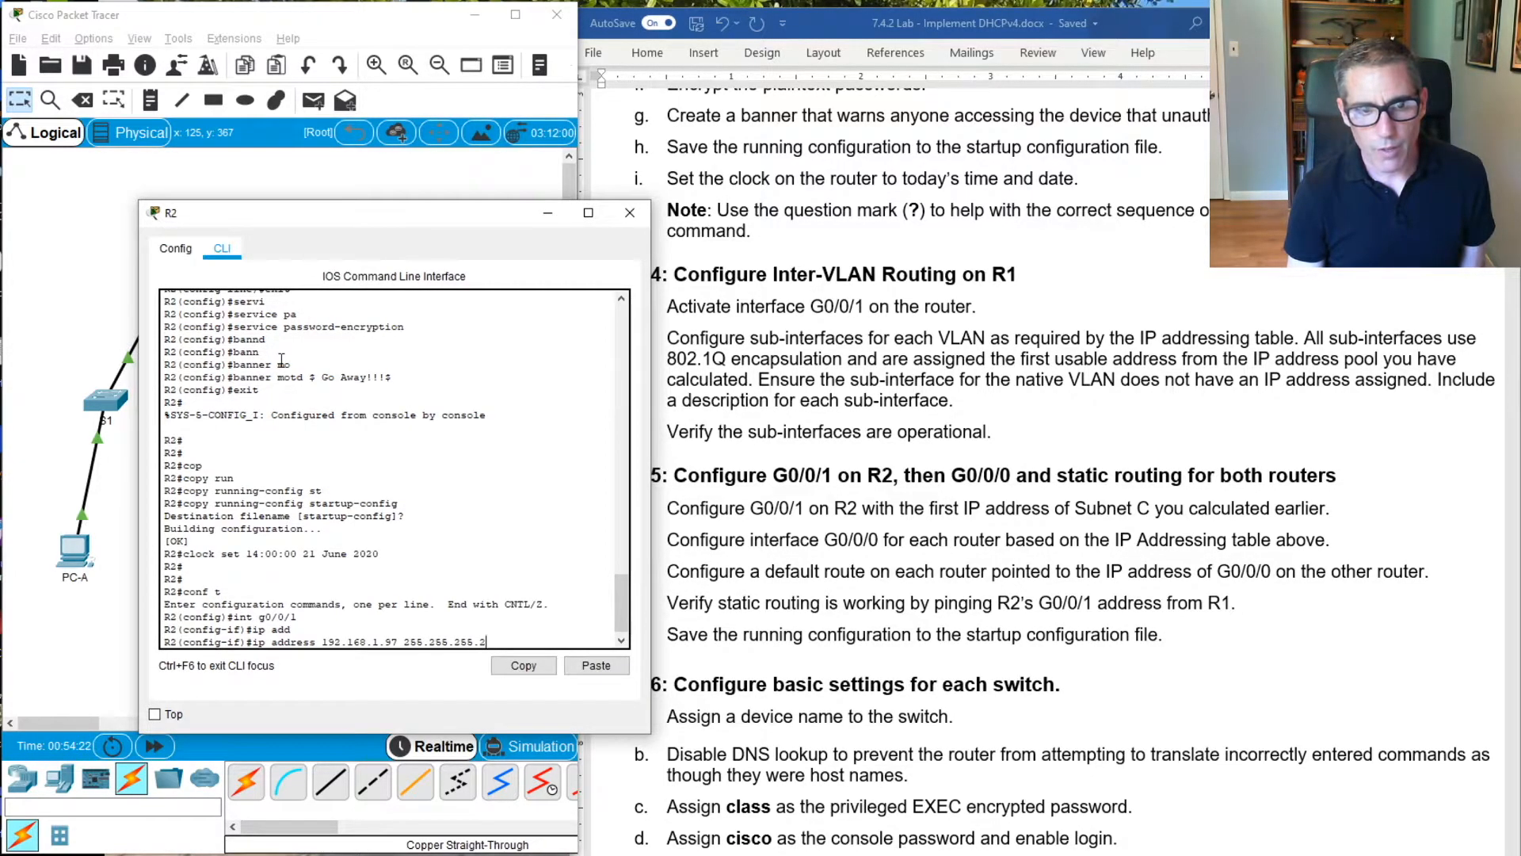
text(.240)
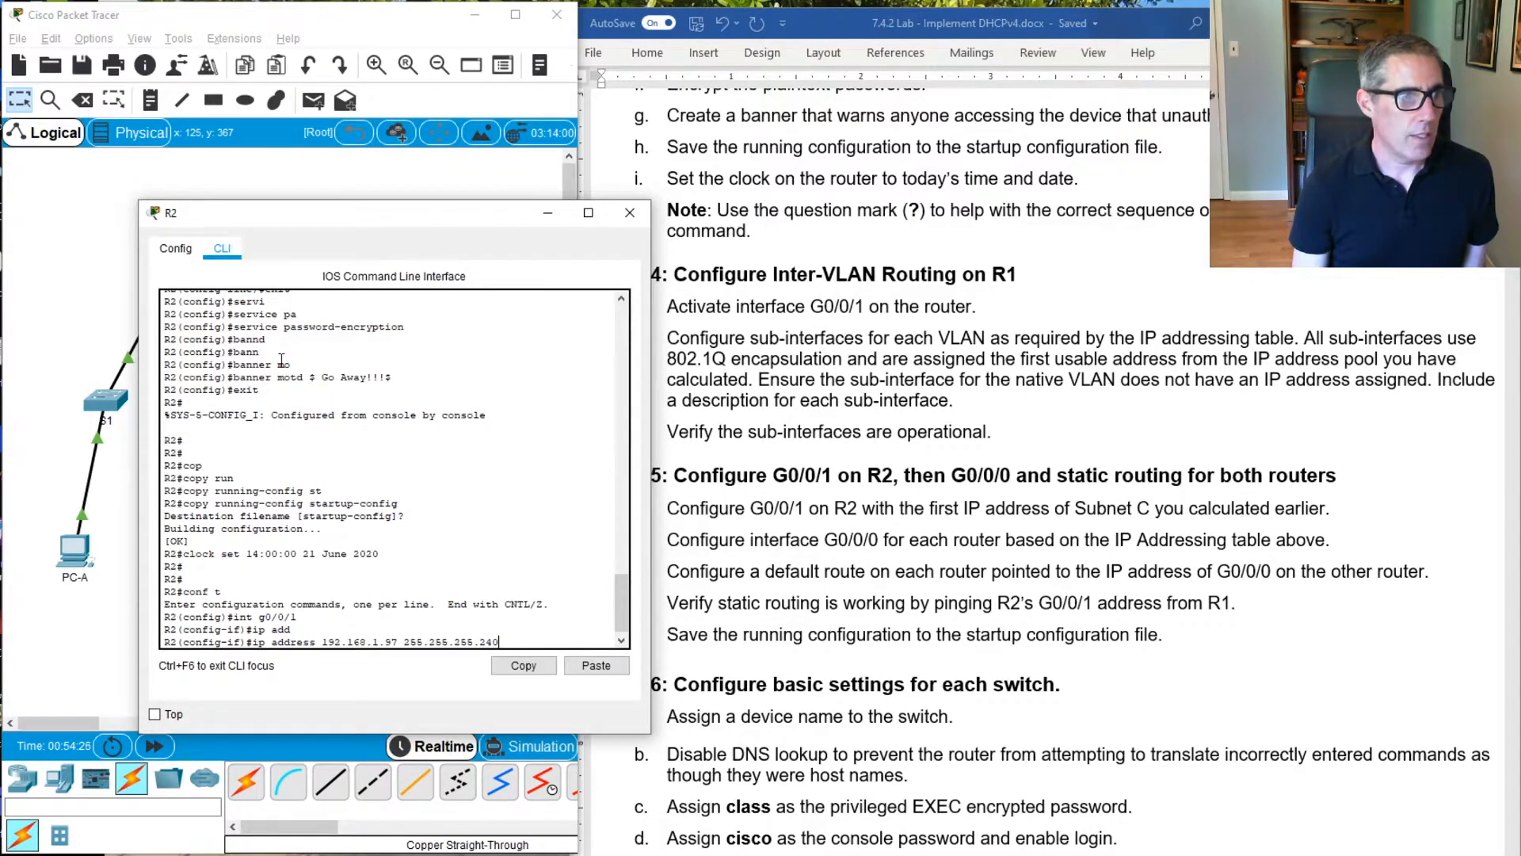
key(Return)
Enable interface G0/0/1 on R2 with no shutdown and return to global configuration mode
text(no sh)
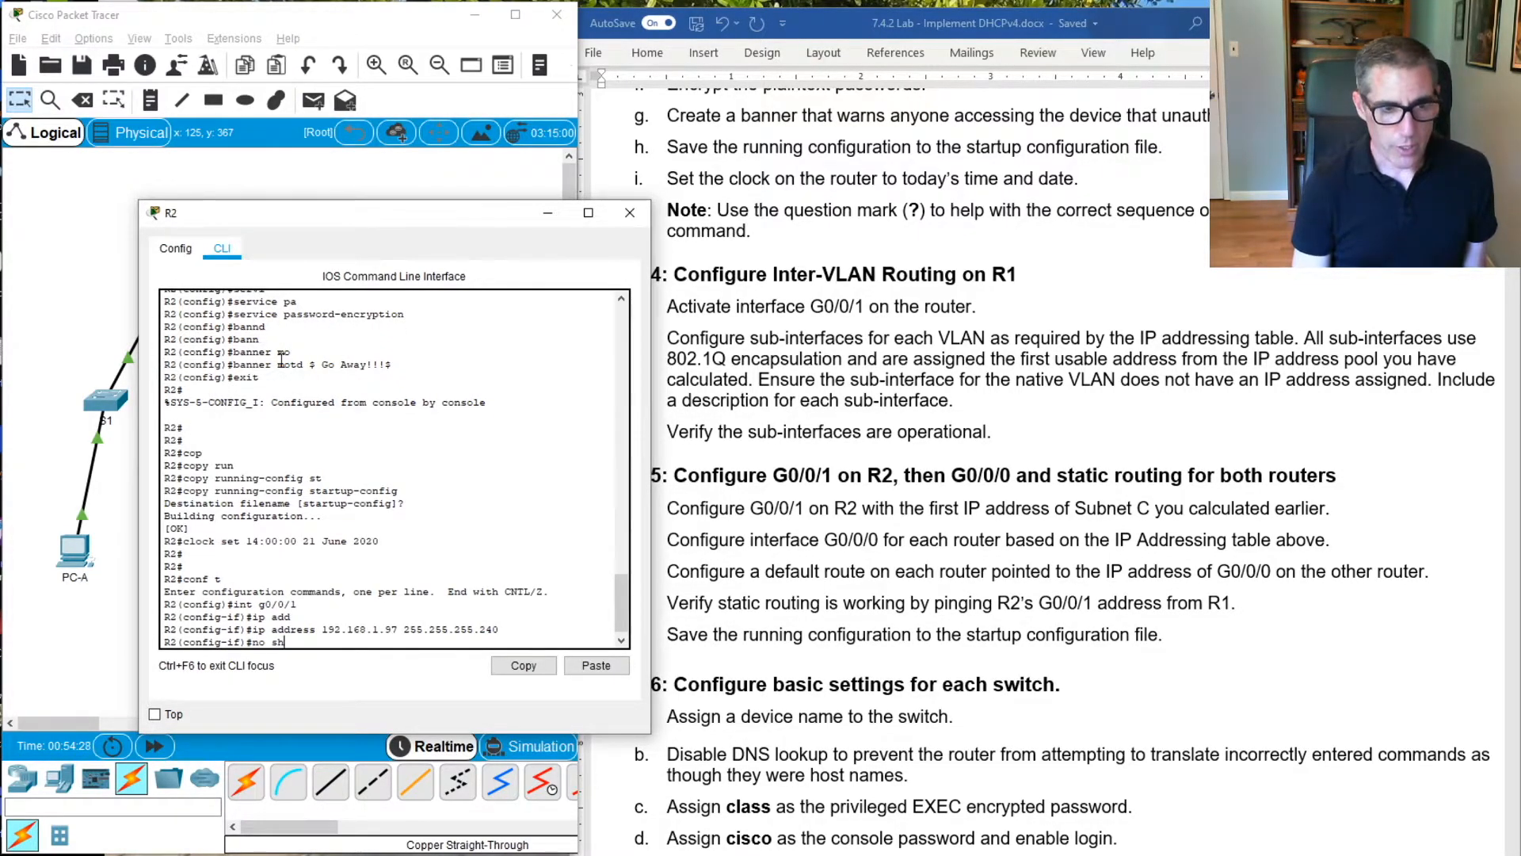
text(ut)
key(Tab)
key(Return)
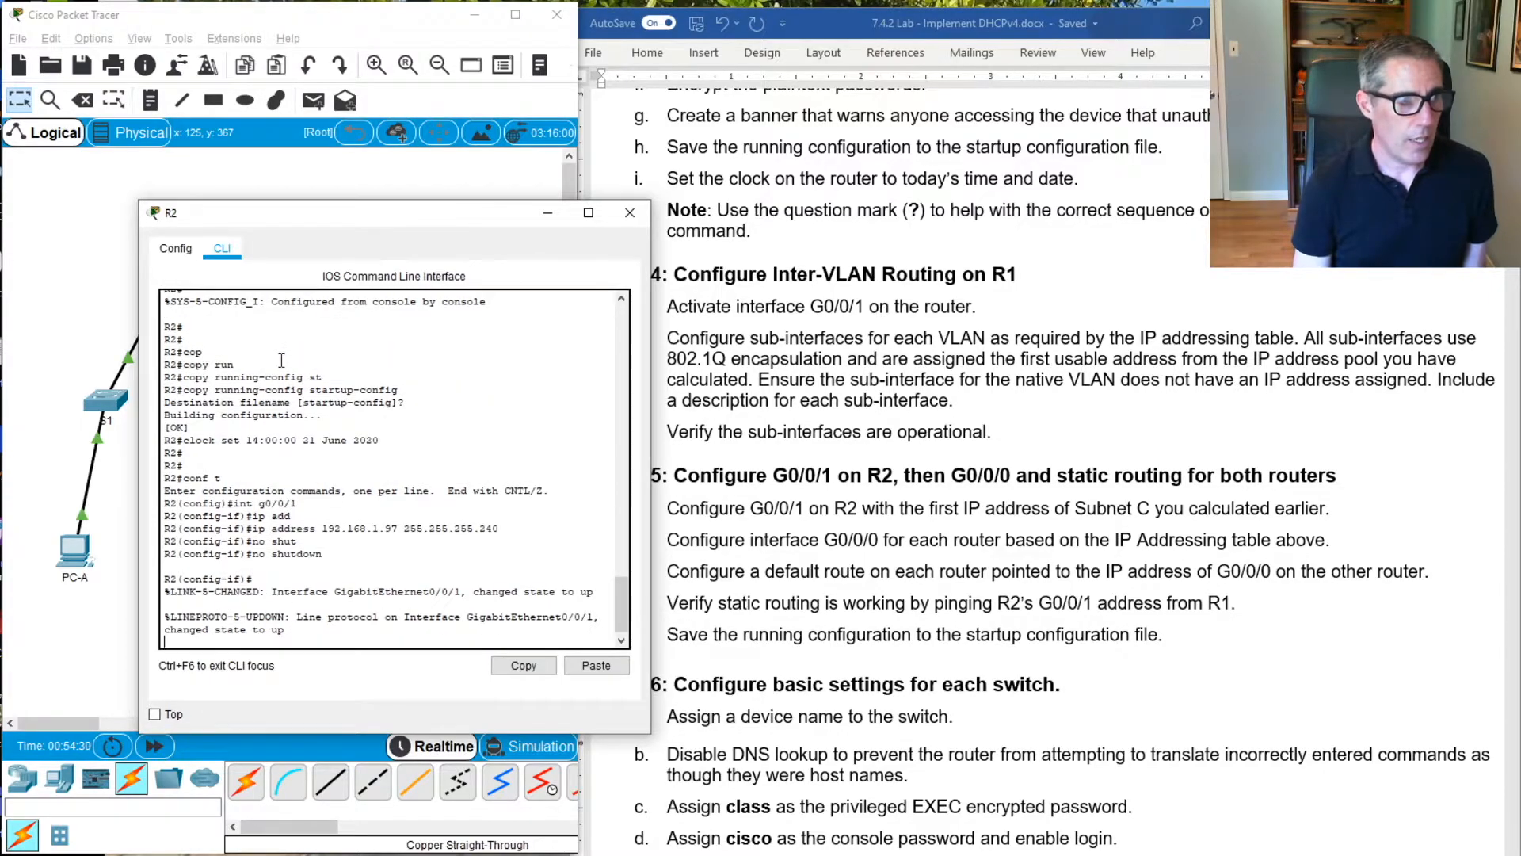
text(exit)
key(Return)
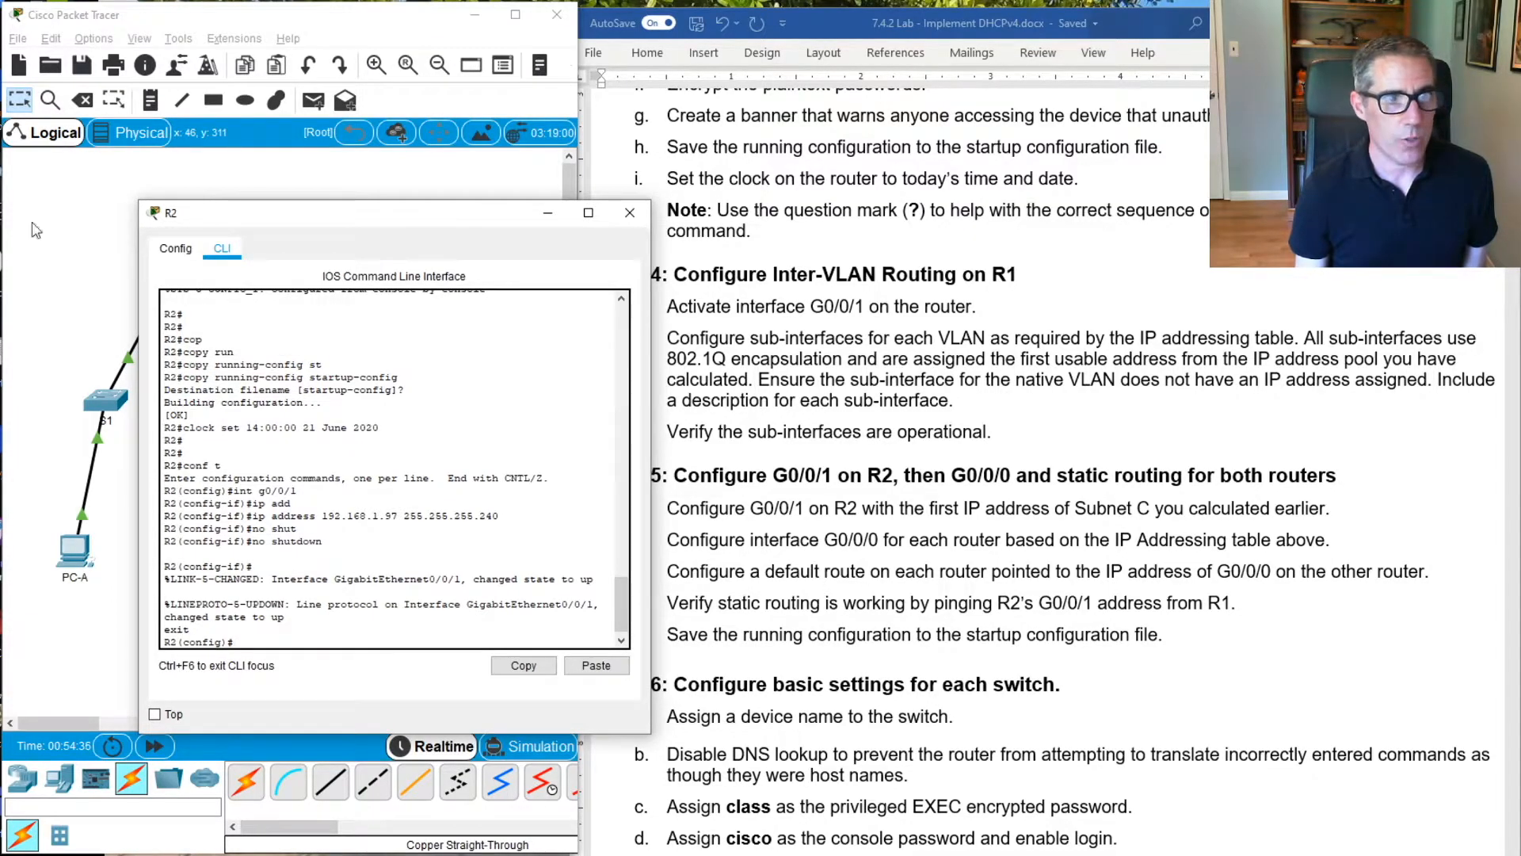
Move R2's command-line window clear of the topology and enter configuration mode for interface G0/0/0
drag(190, 213, 582, 194)
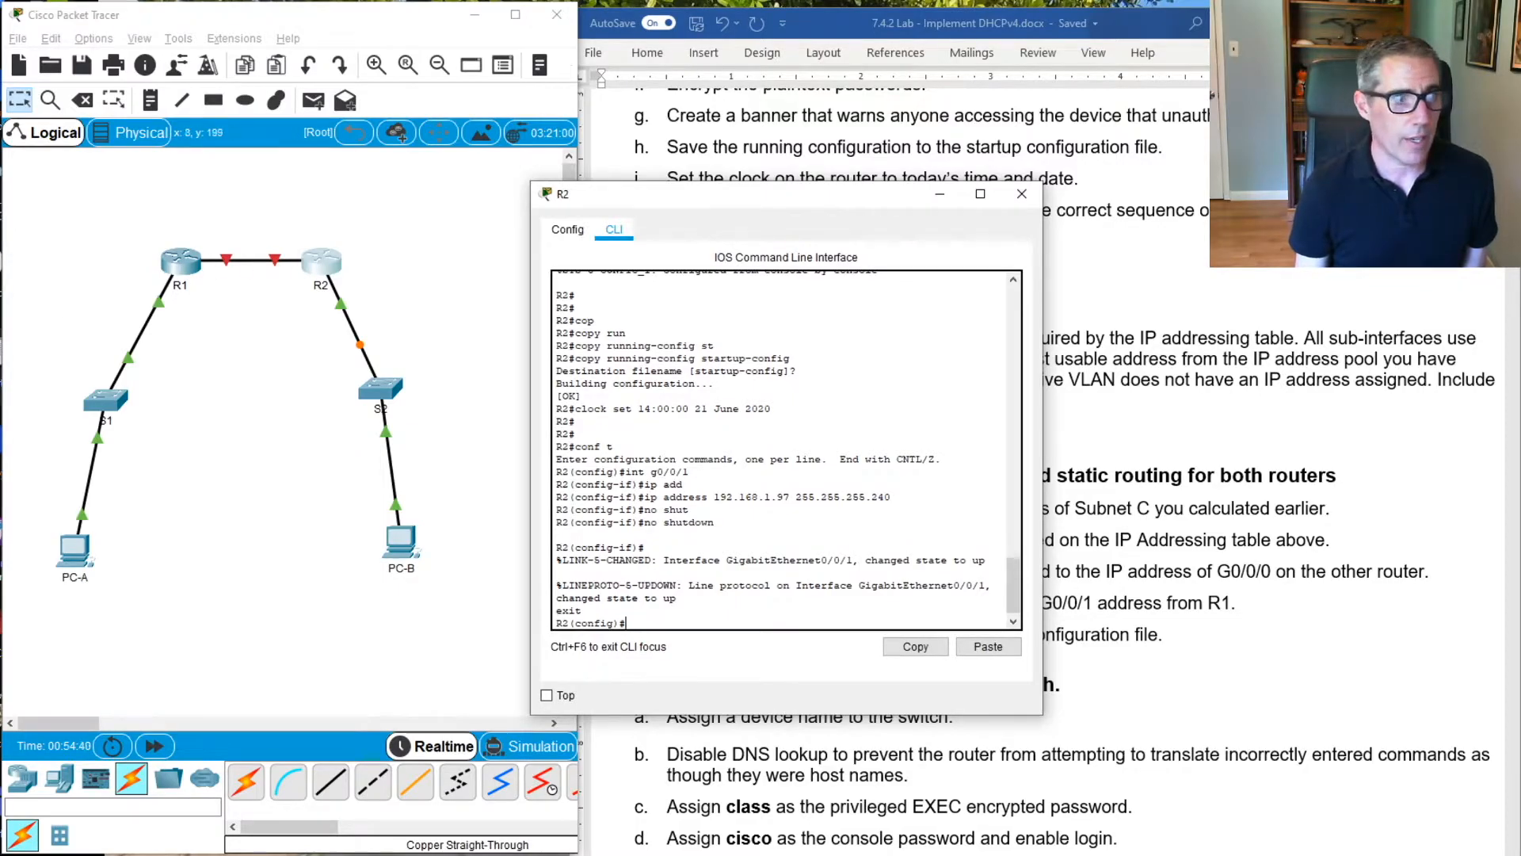
drag(769, 208, 698, 207)
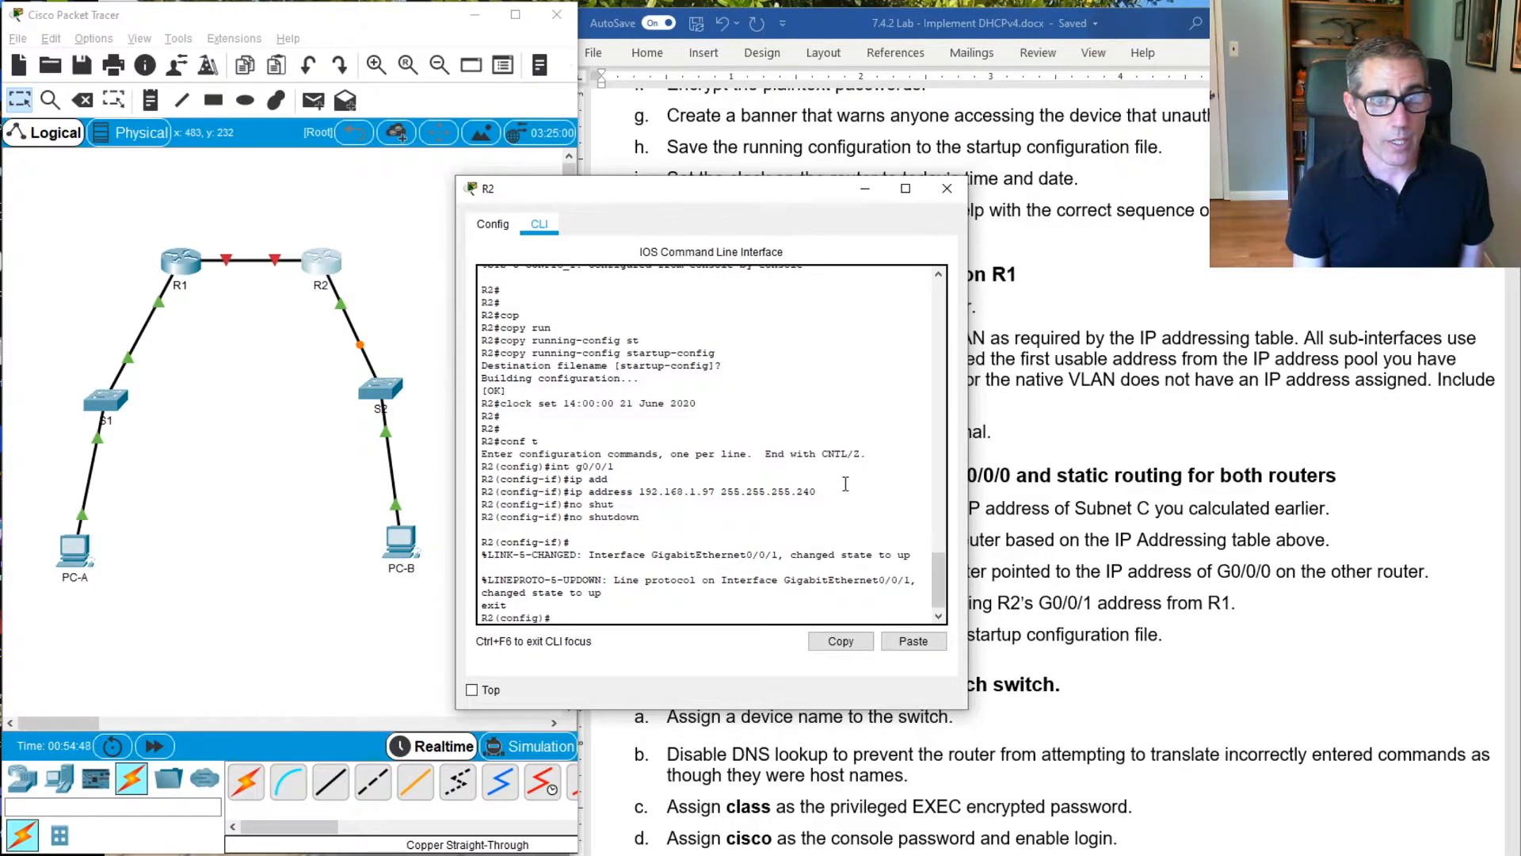
text(g)
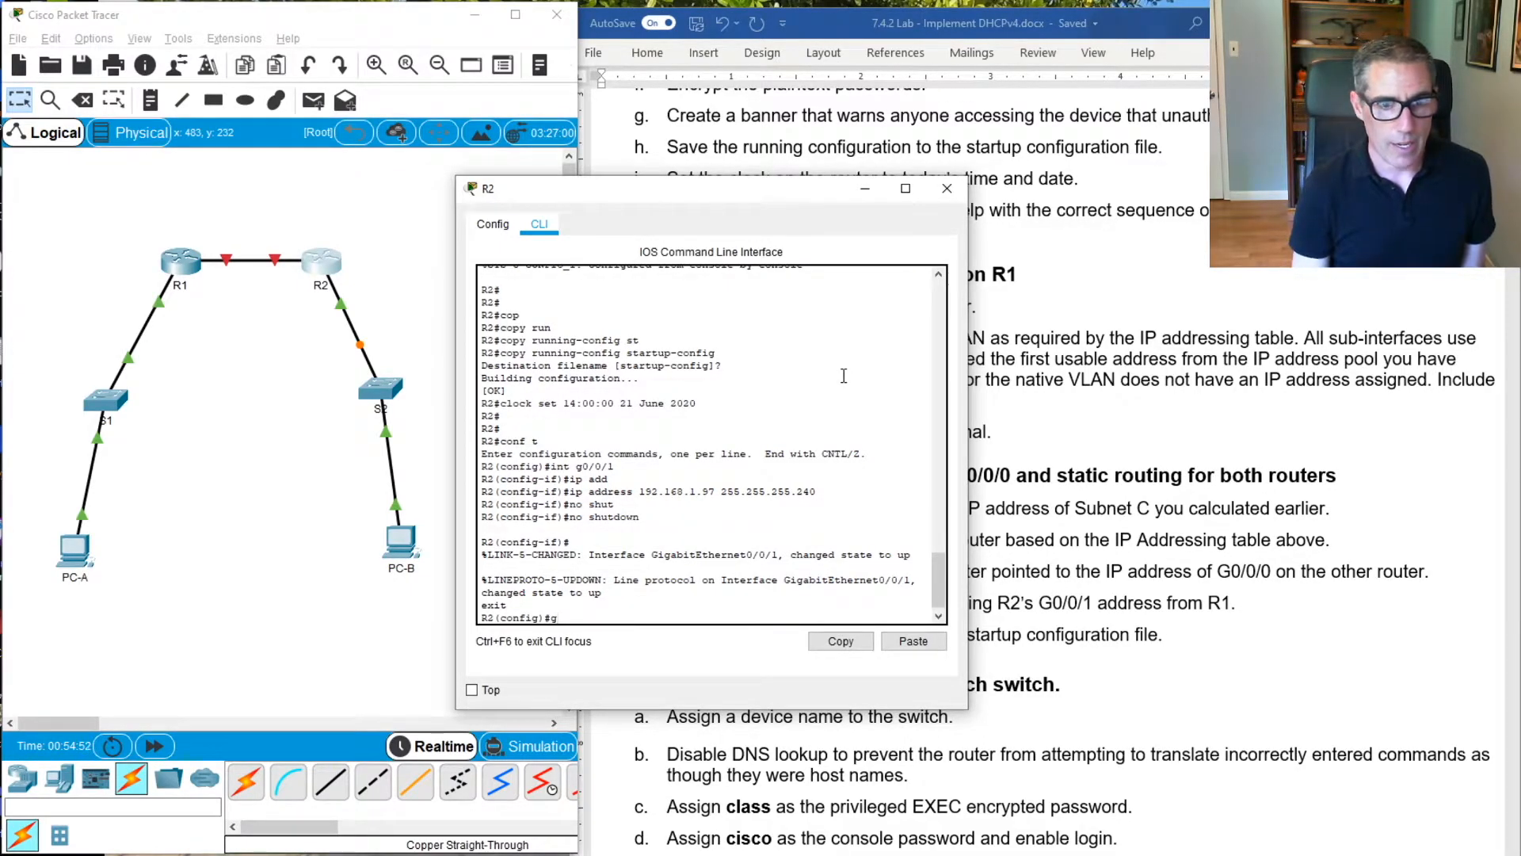
text( 0/0/0)
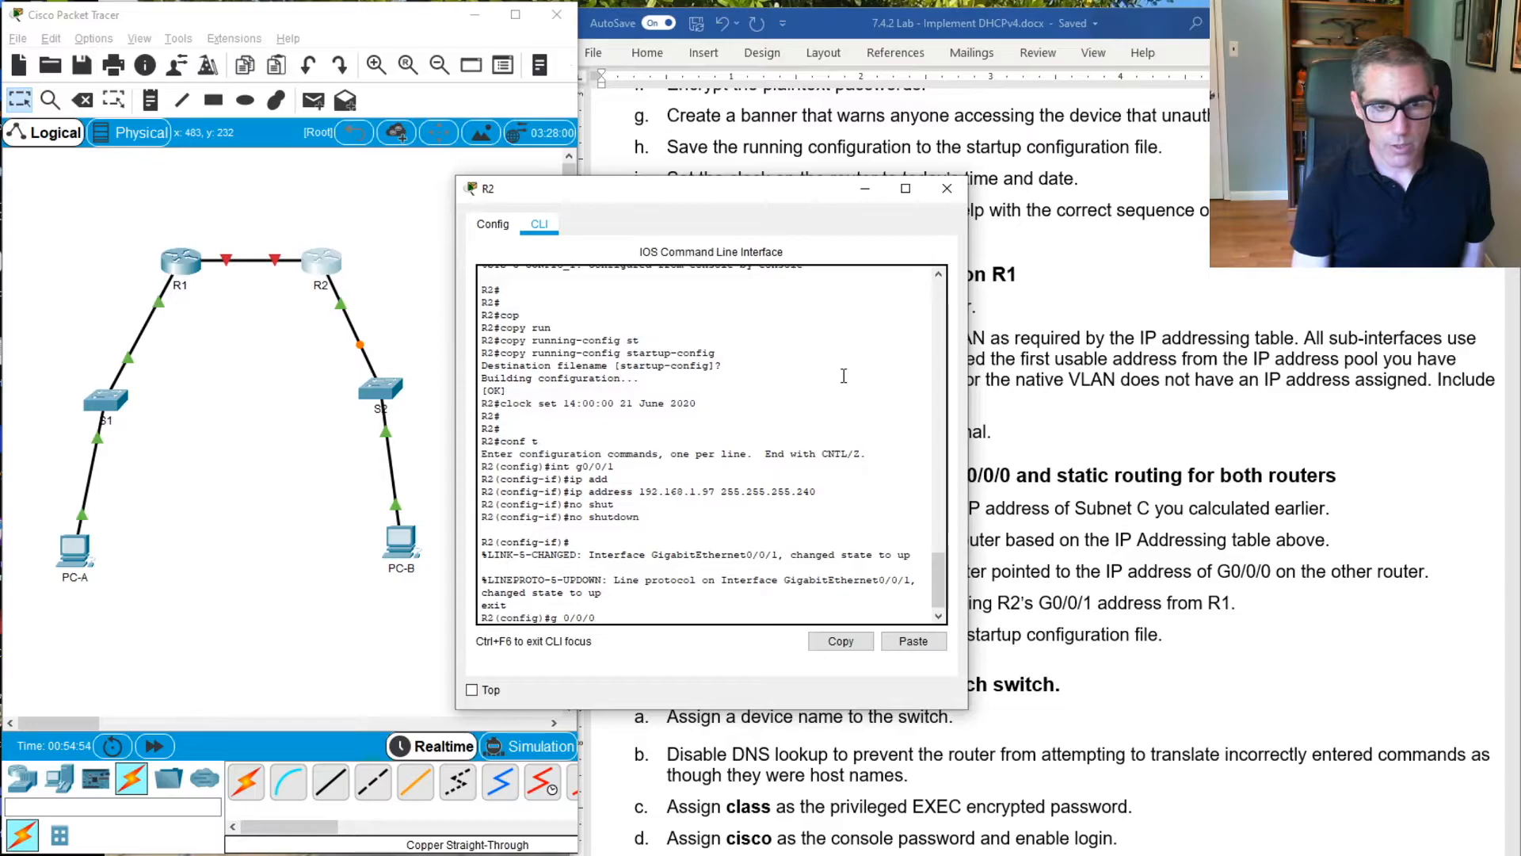
key(ctrl+a)
text(in)
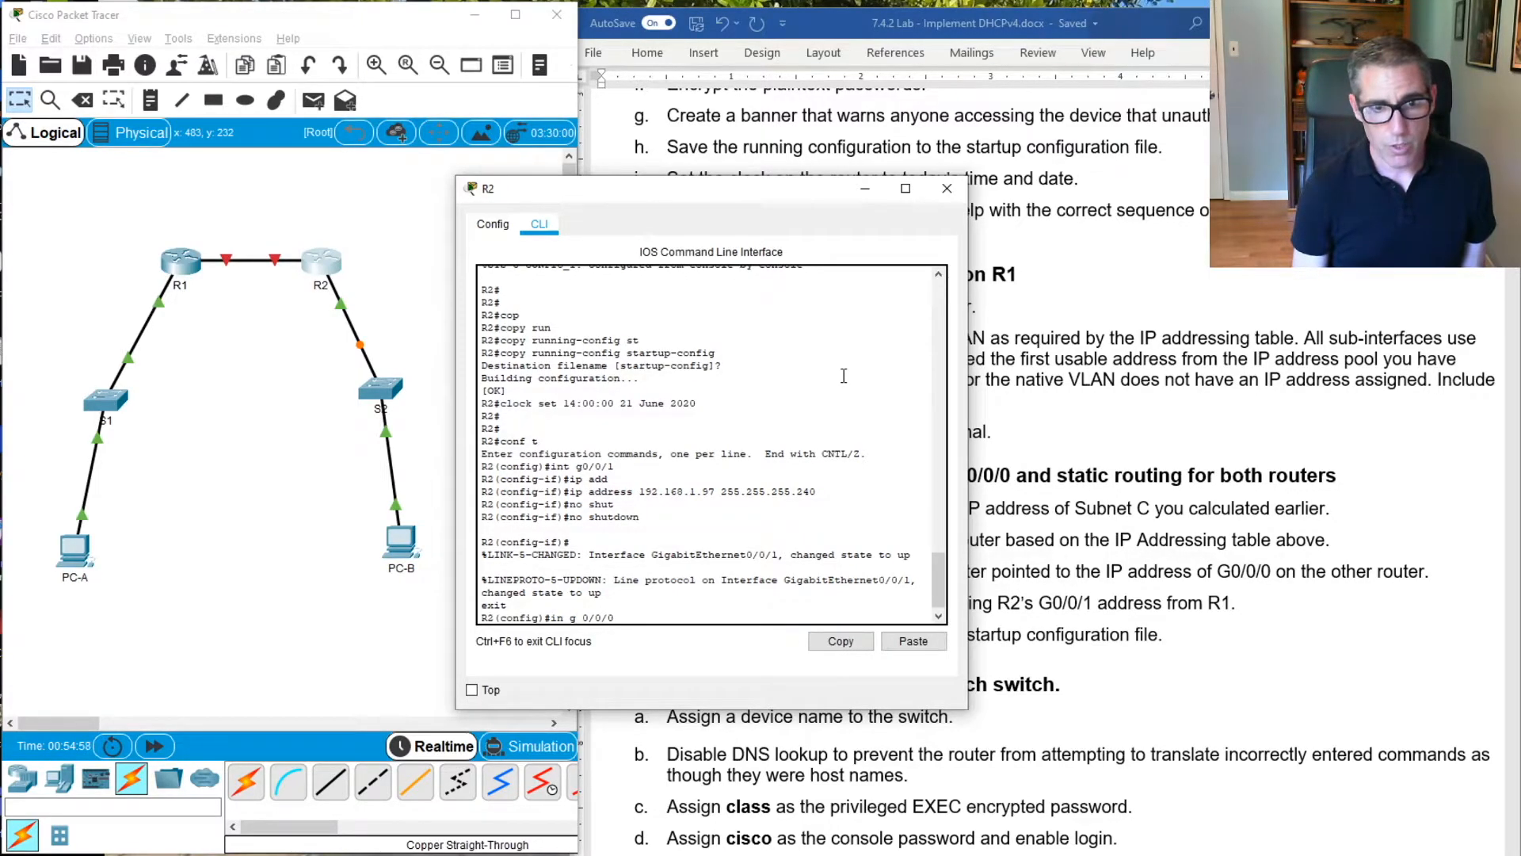
key(Return)
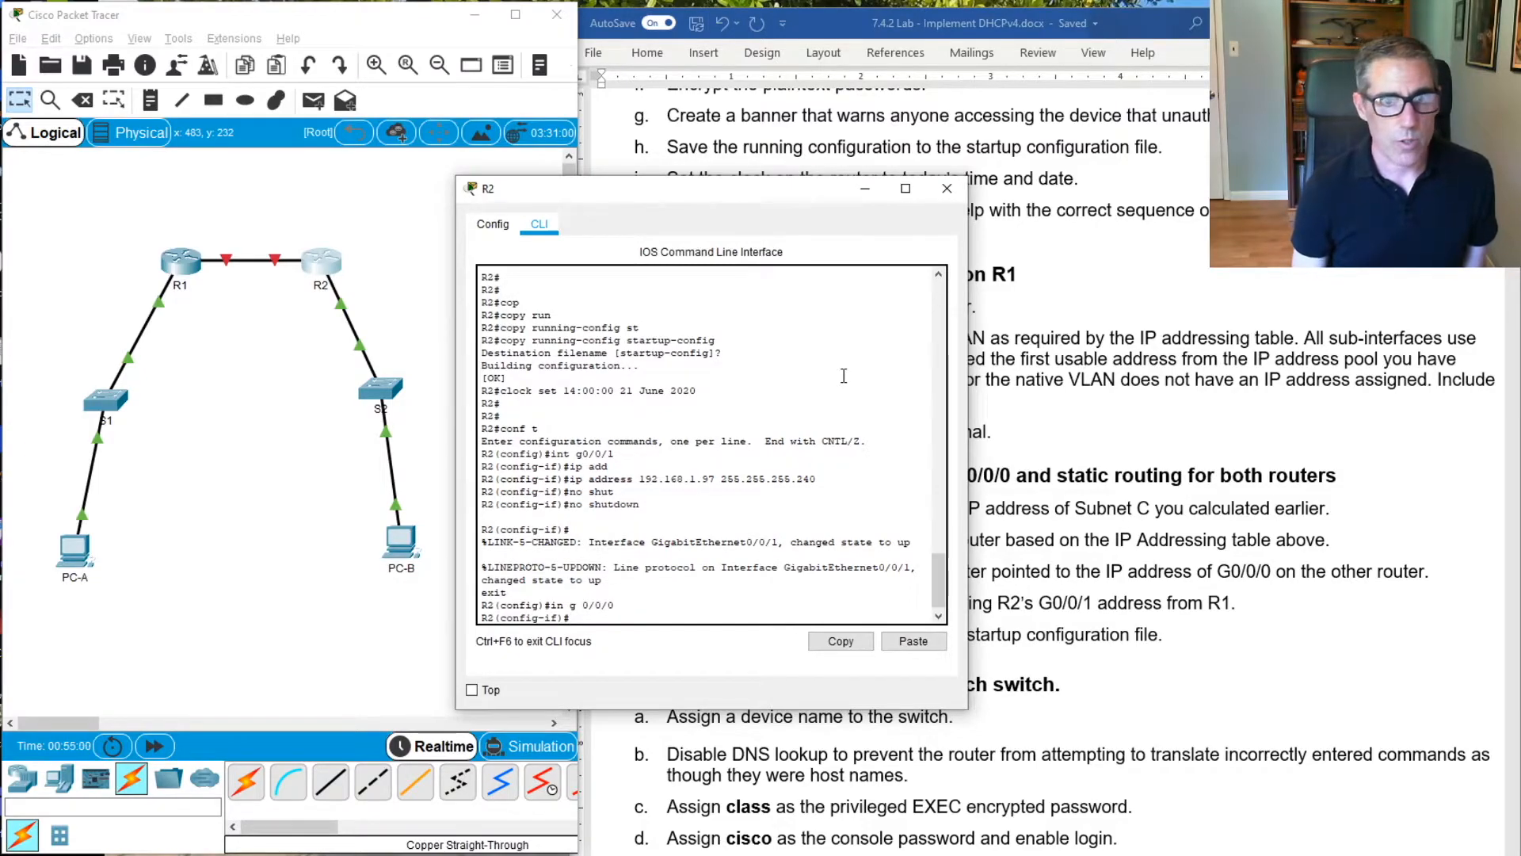
Assign IP address 10.0.0.2 with mask 255.255.255.252 to R2's interface G0/0/0
text(ip)
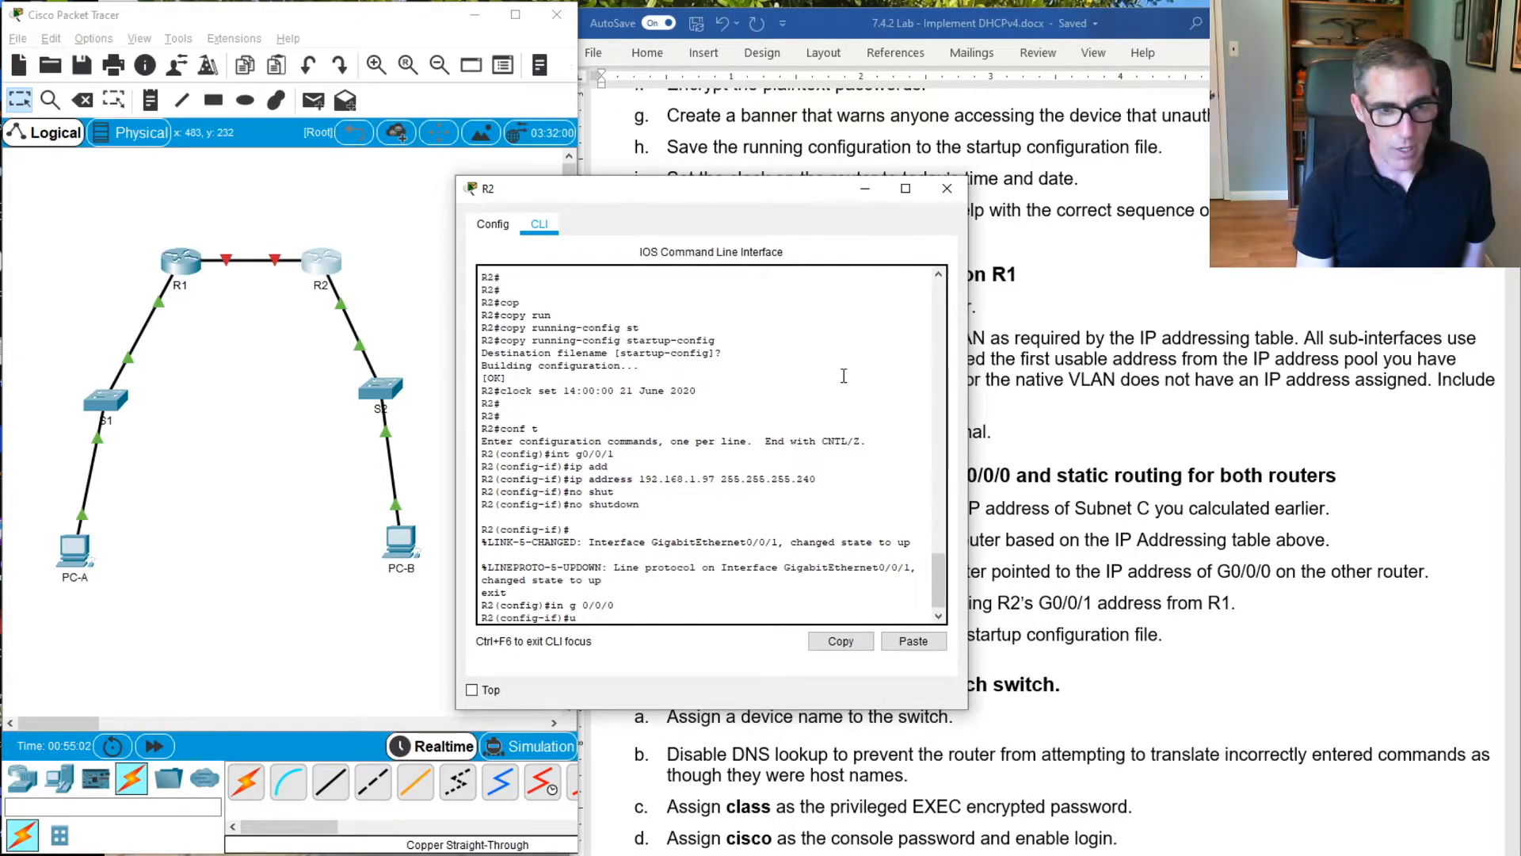
text( add)
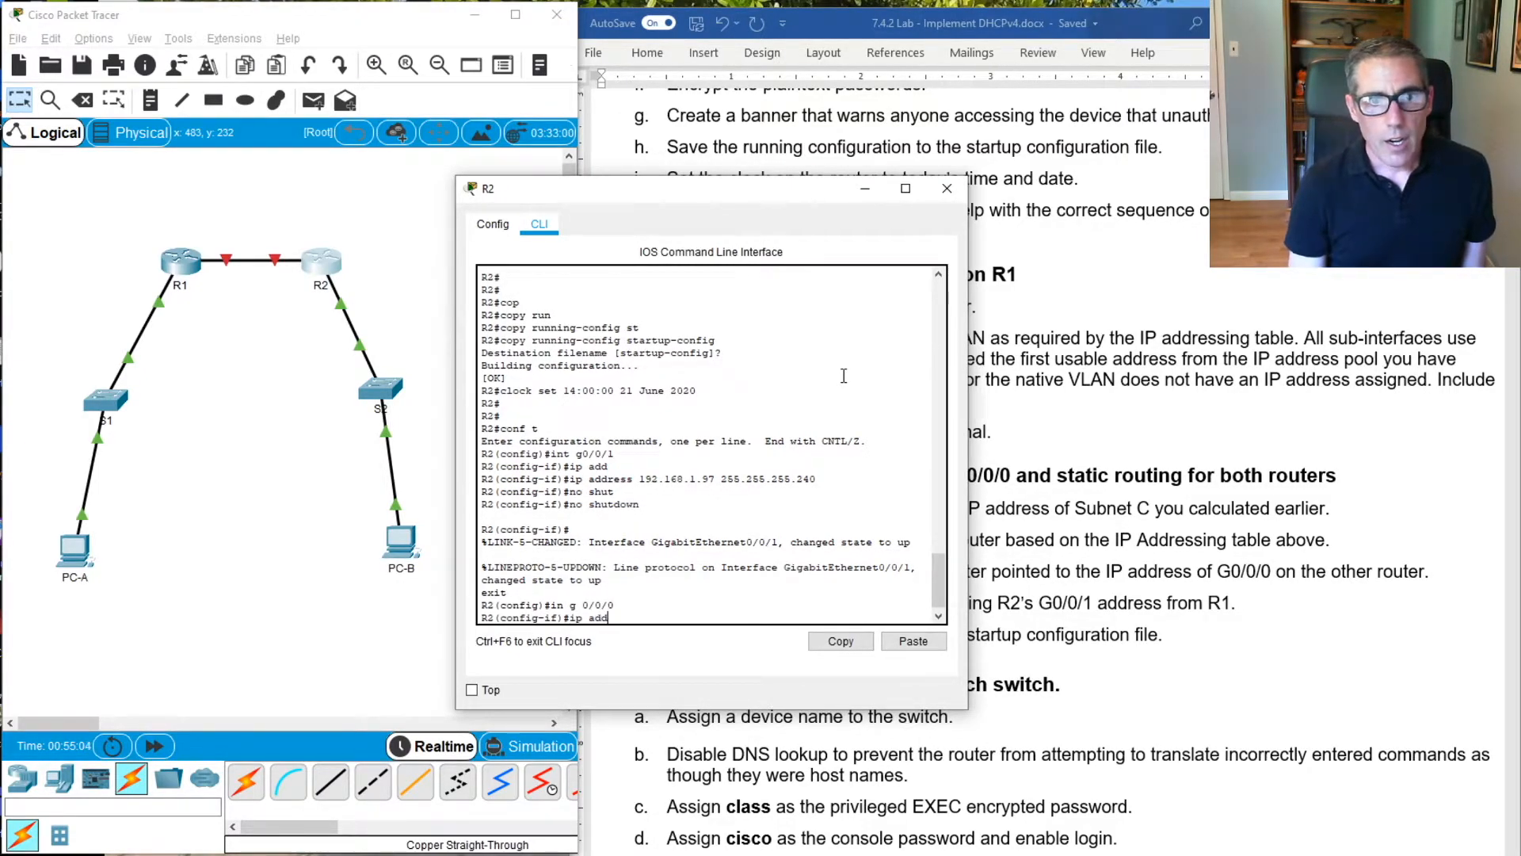
key(Tab)
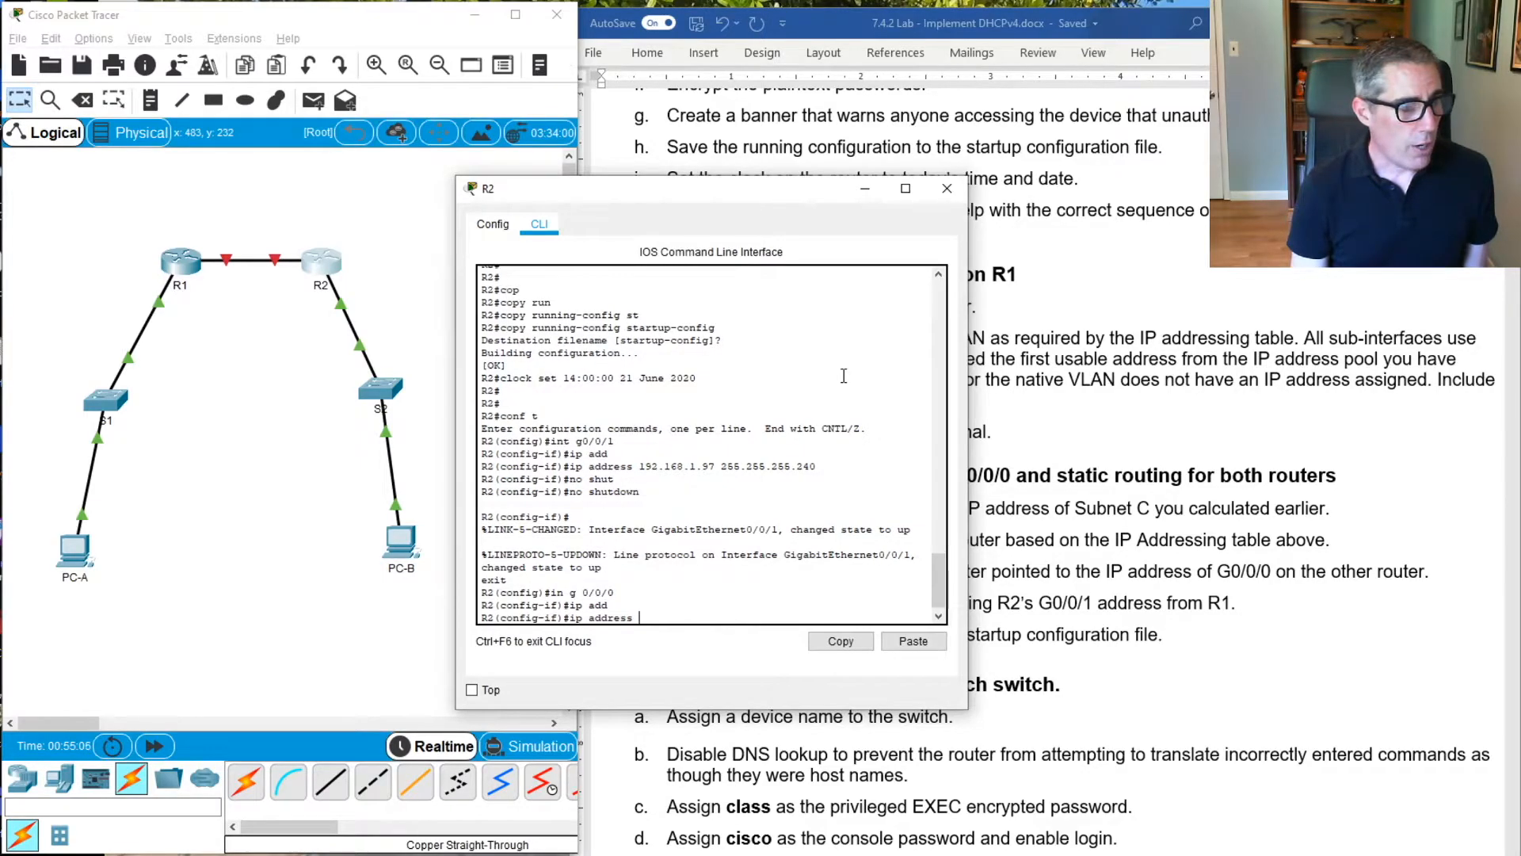
text(11)
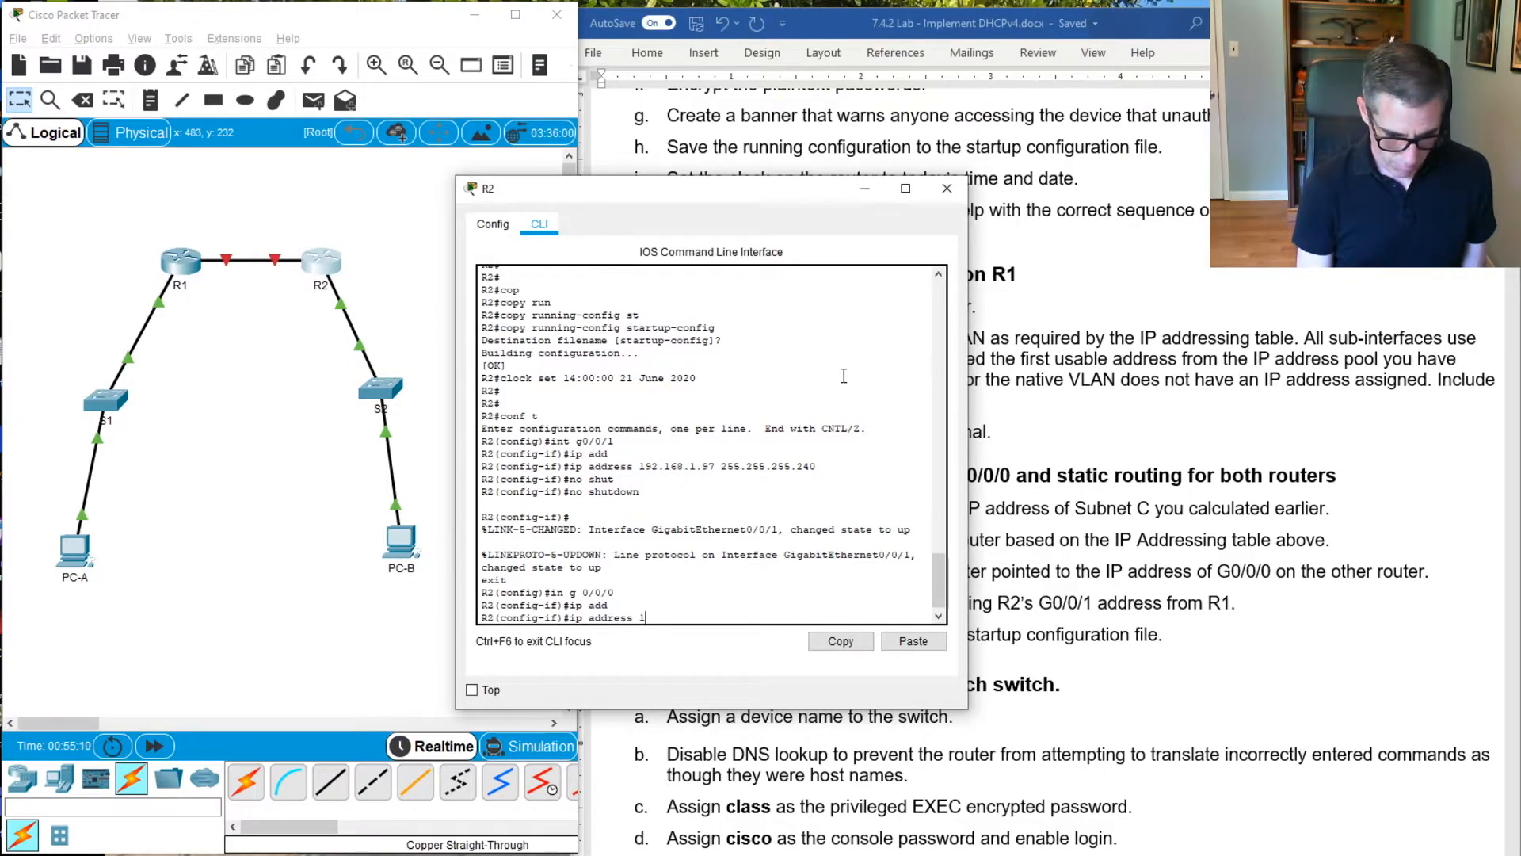
text(0.0.0.2 )
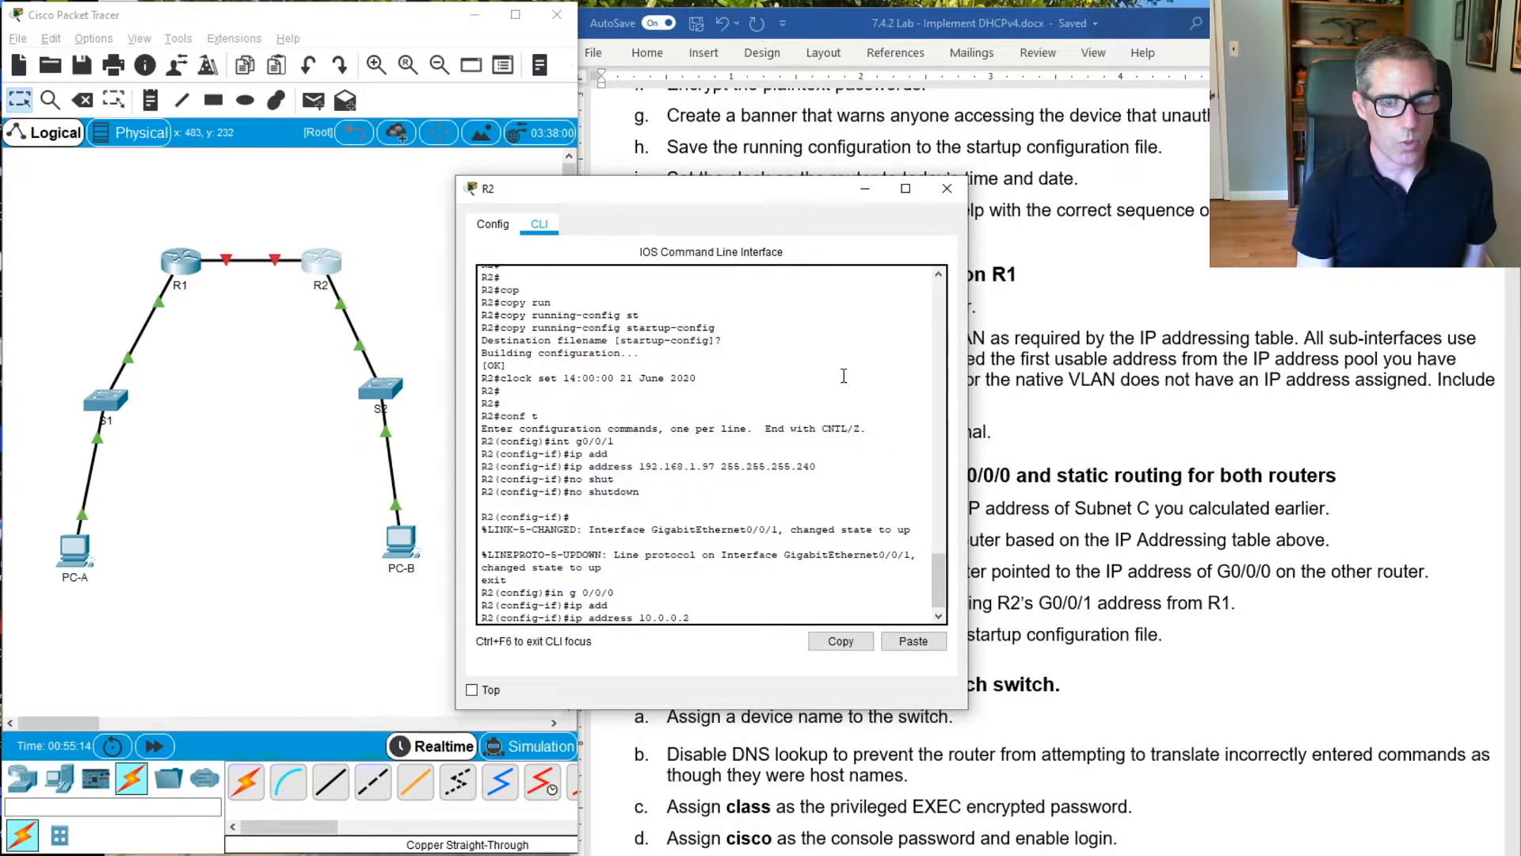
text(255)
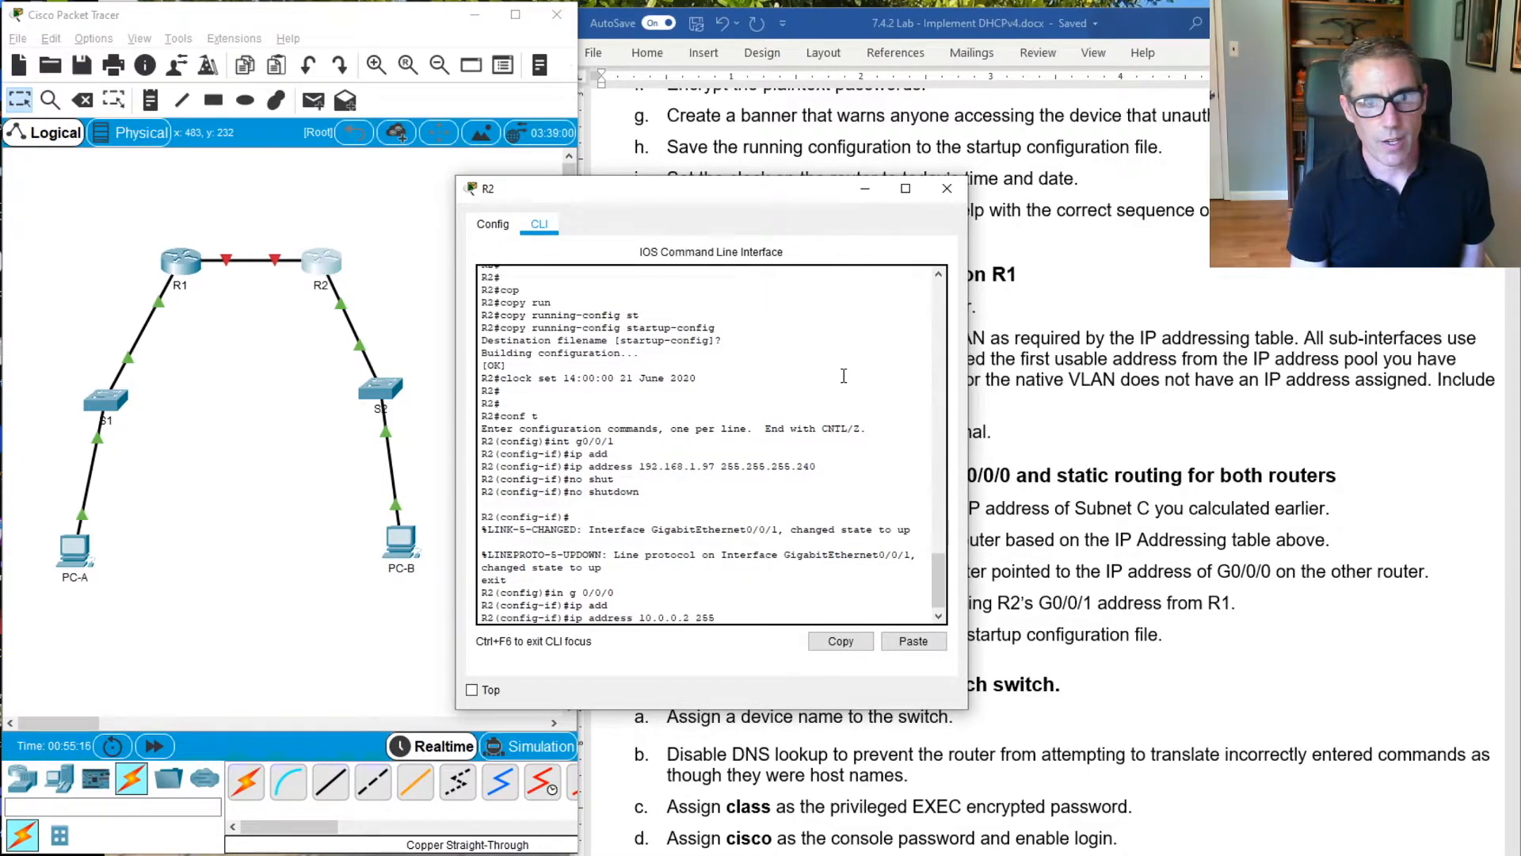
text(.255.255.252)
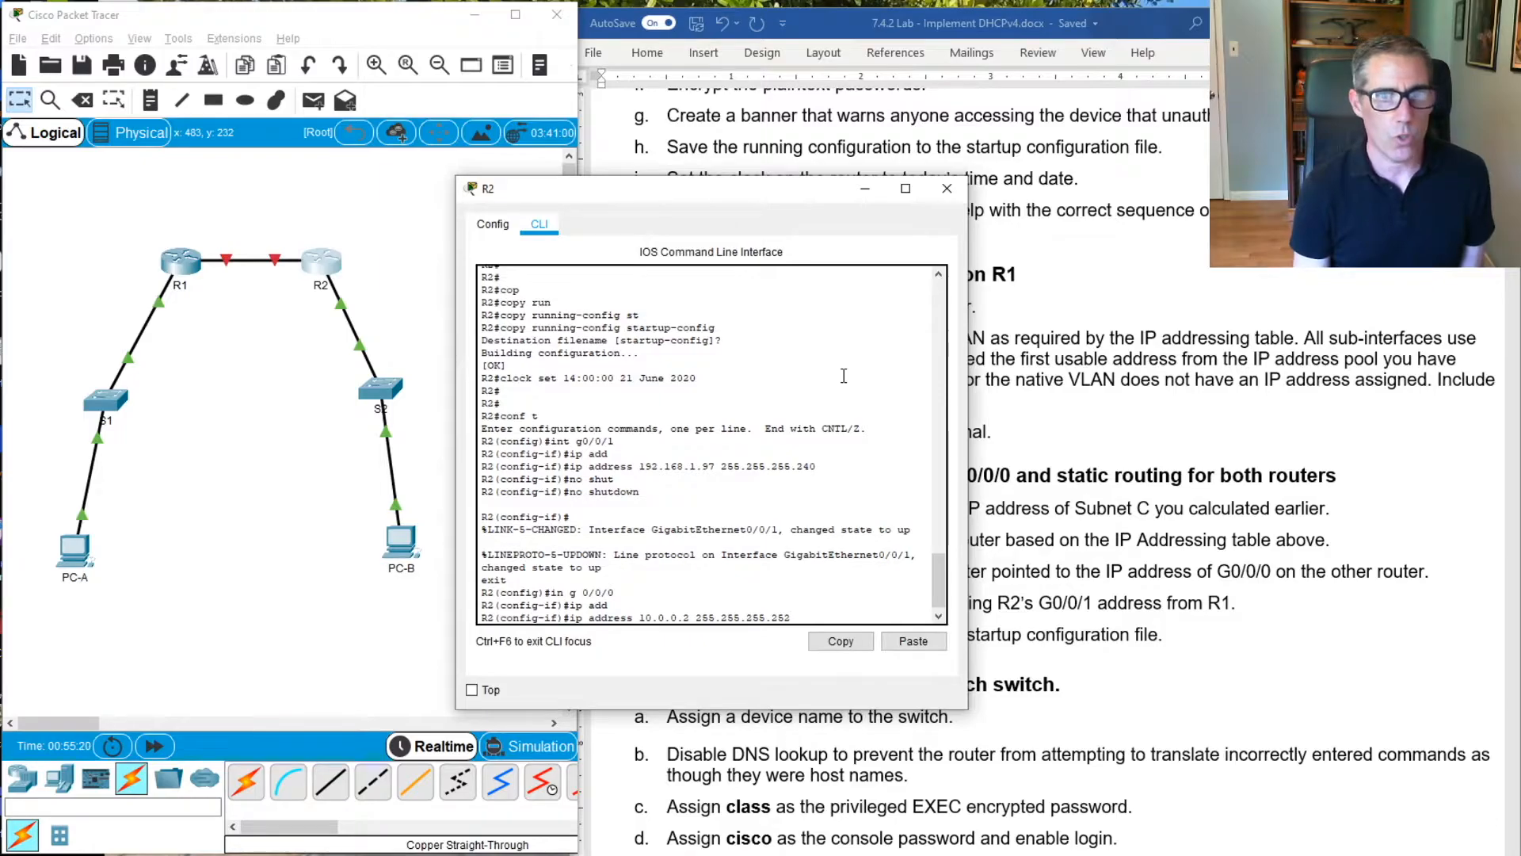
key(Return)
Enable interface G0/0/0 on R2 with no shutdown
text(nno)
key(BackSpace)
key(BackSpace)
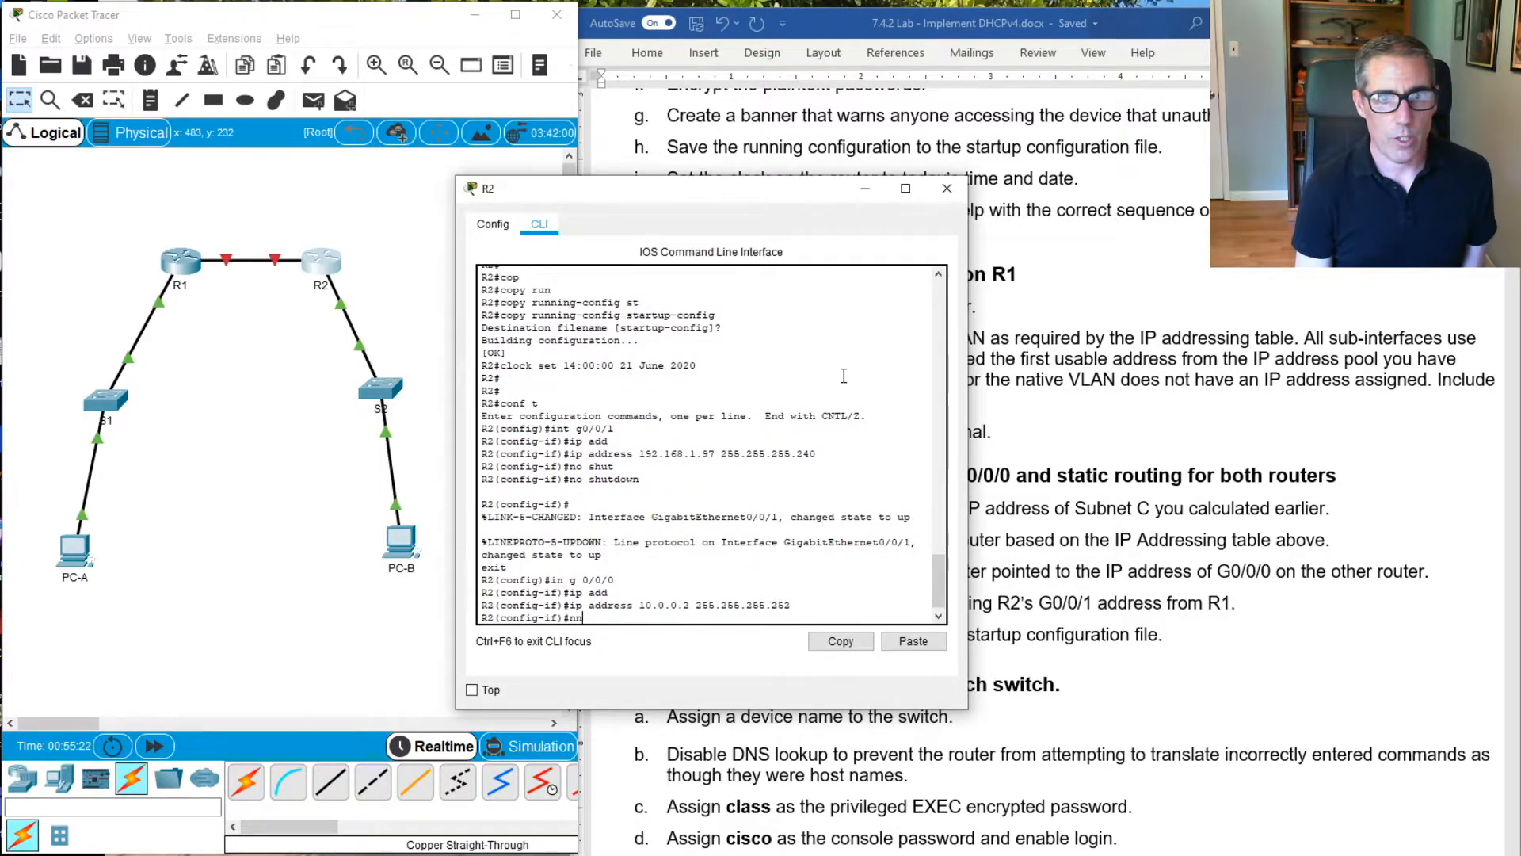
text(o shut)
key(Tab)
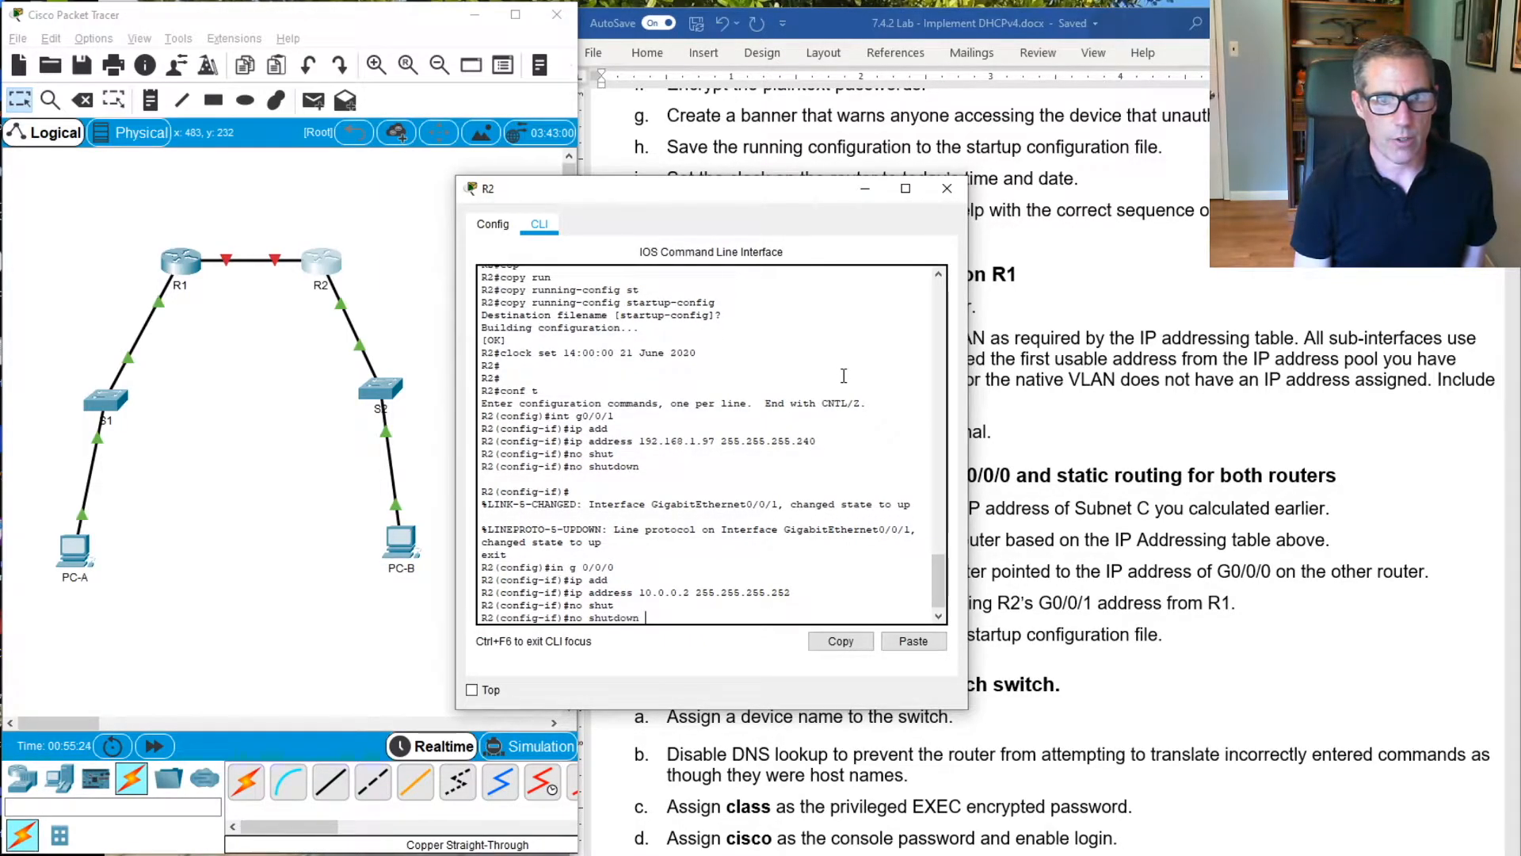
key(Return)
key(Return)
key(Return)
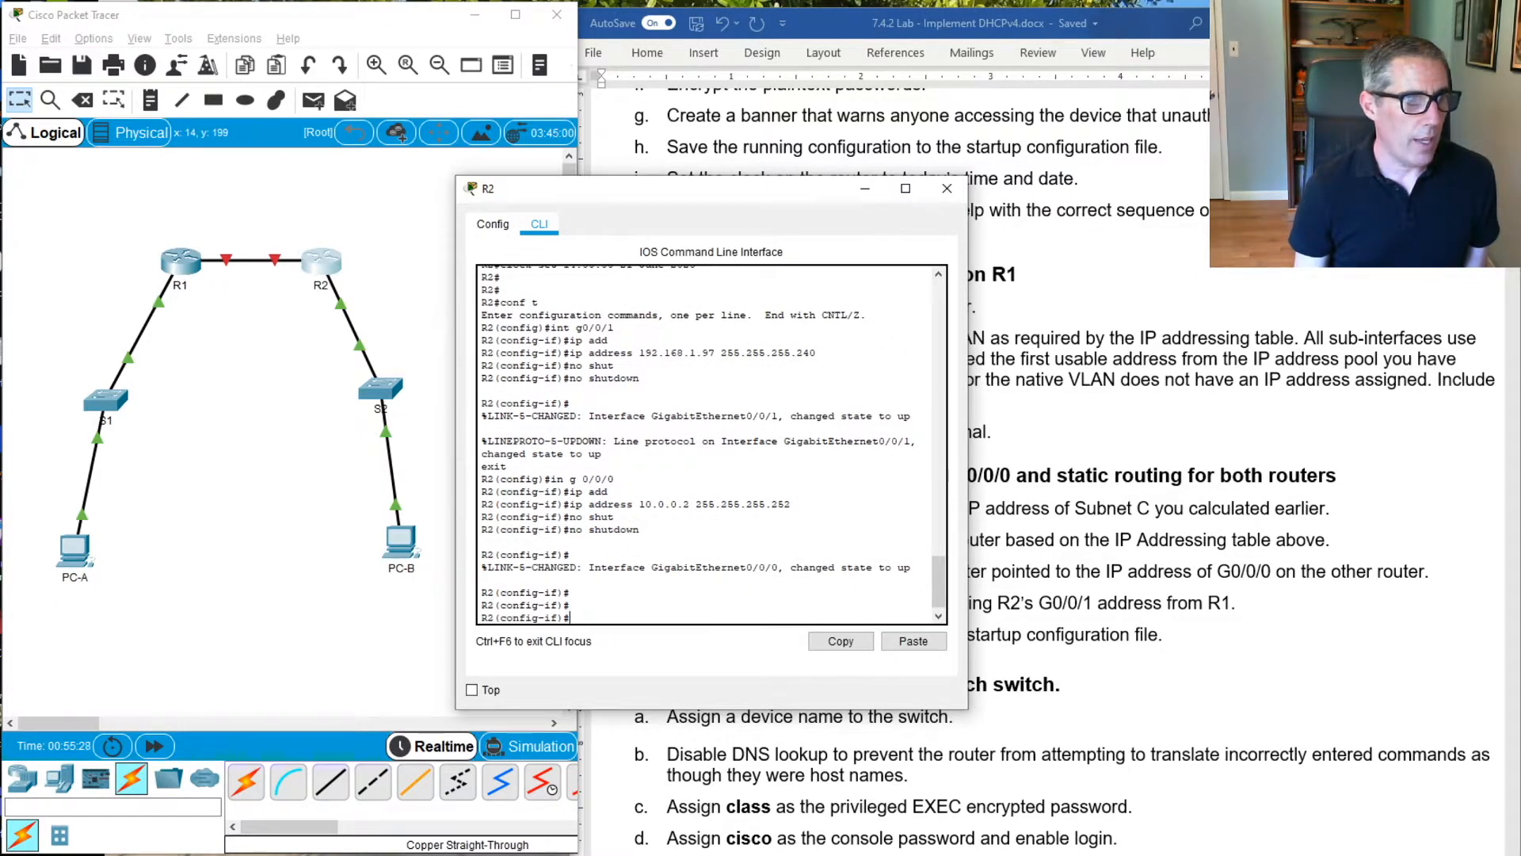
Open R1's command line, place its window beside the topology, and enter global configuration mode
click(182, 264)
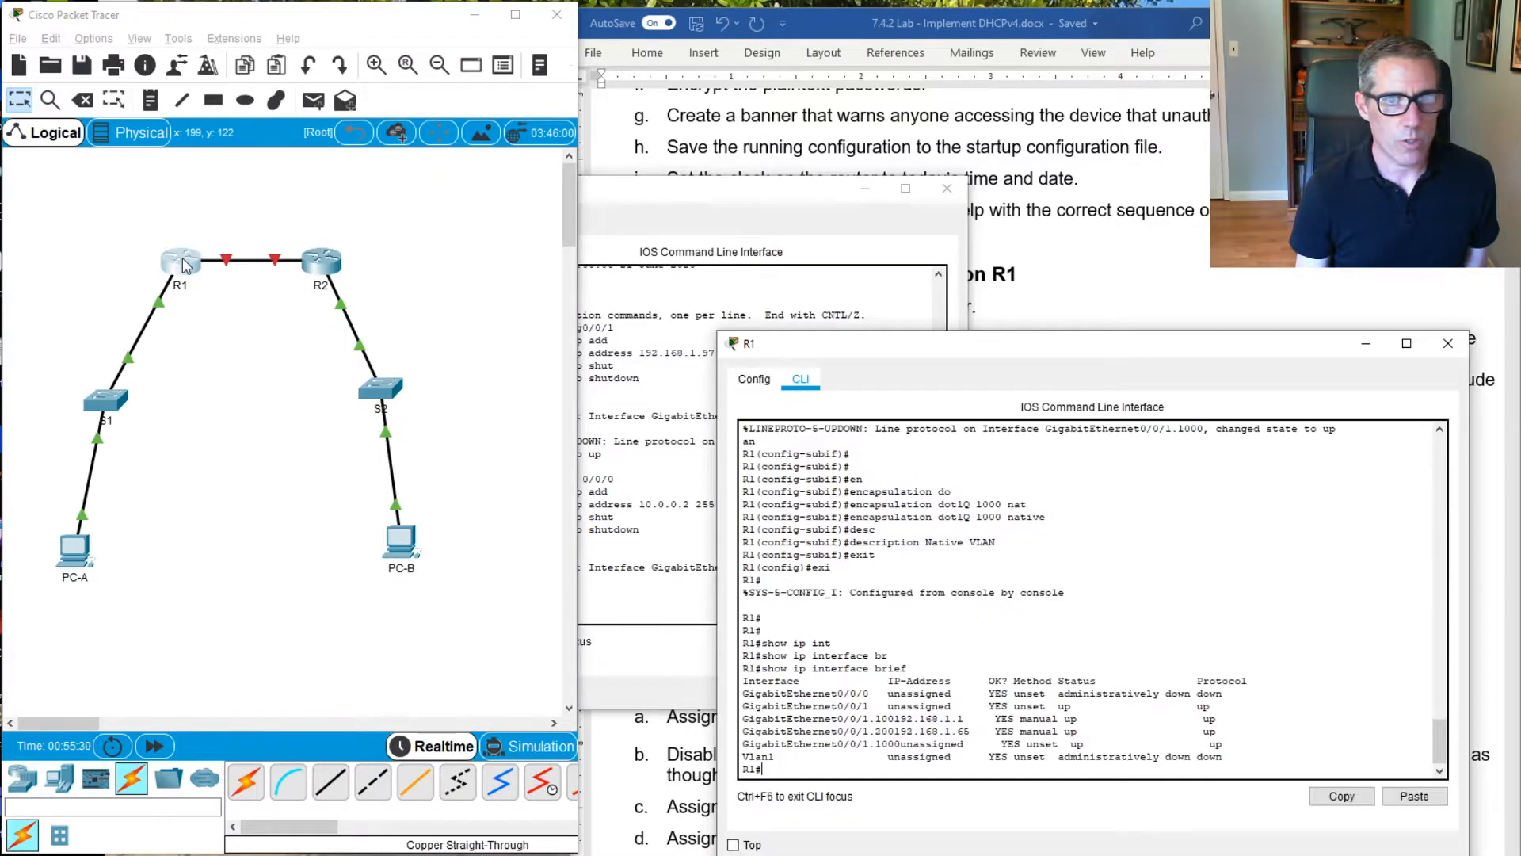
drag(923, 346, 649, 178)
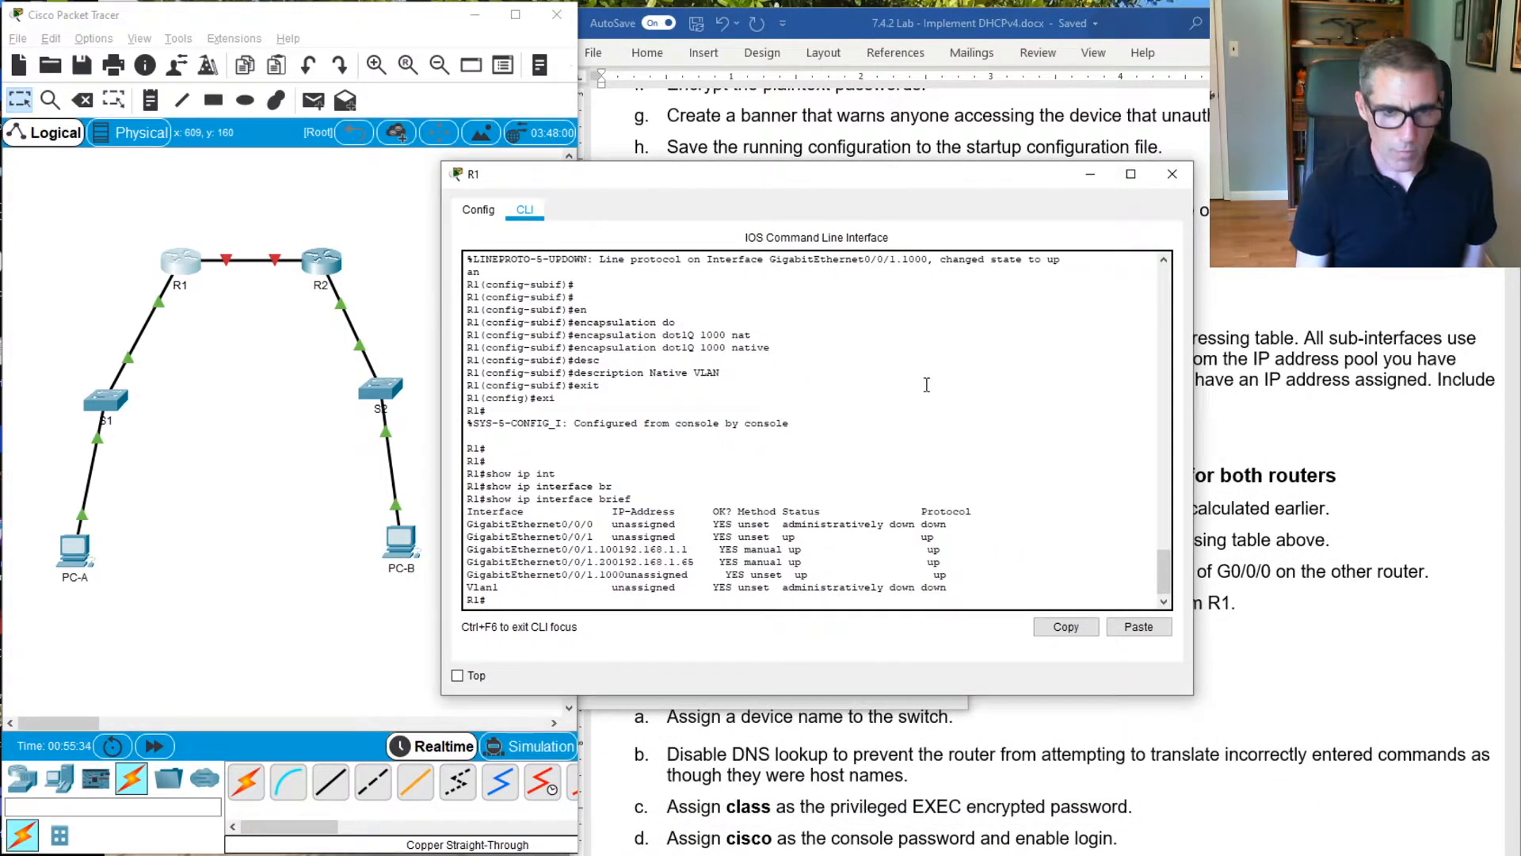
text(conf)
key(Return)
text(t)
key(Return)
key(Return)
key(Return)
key(Return)
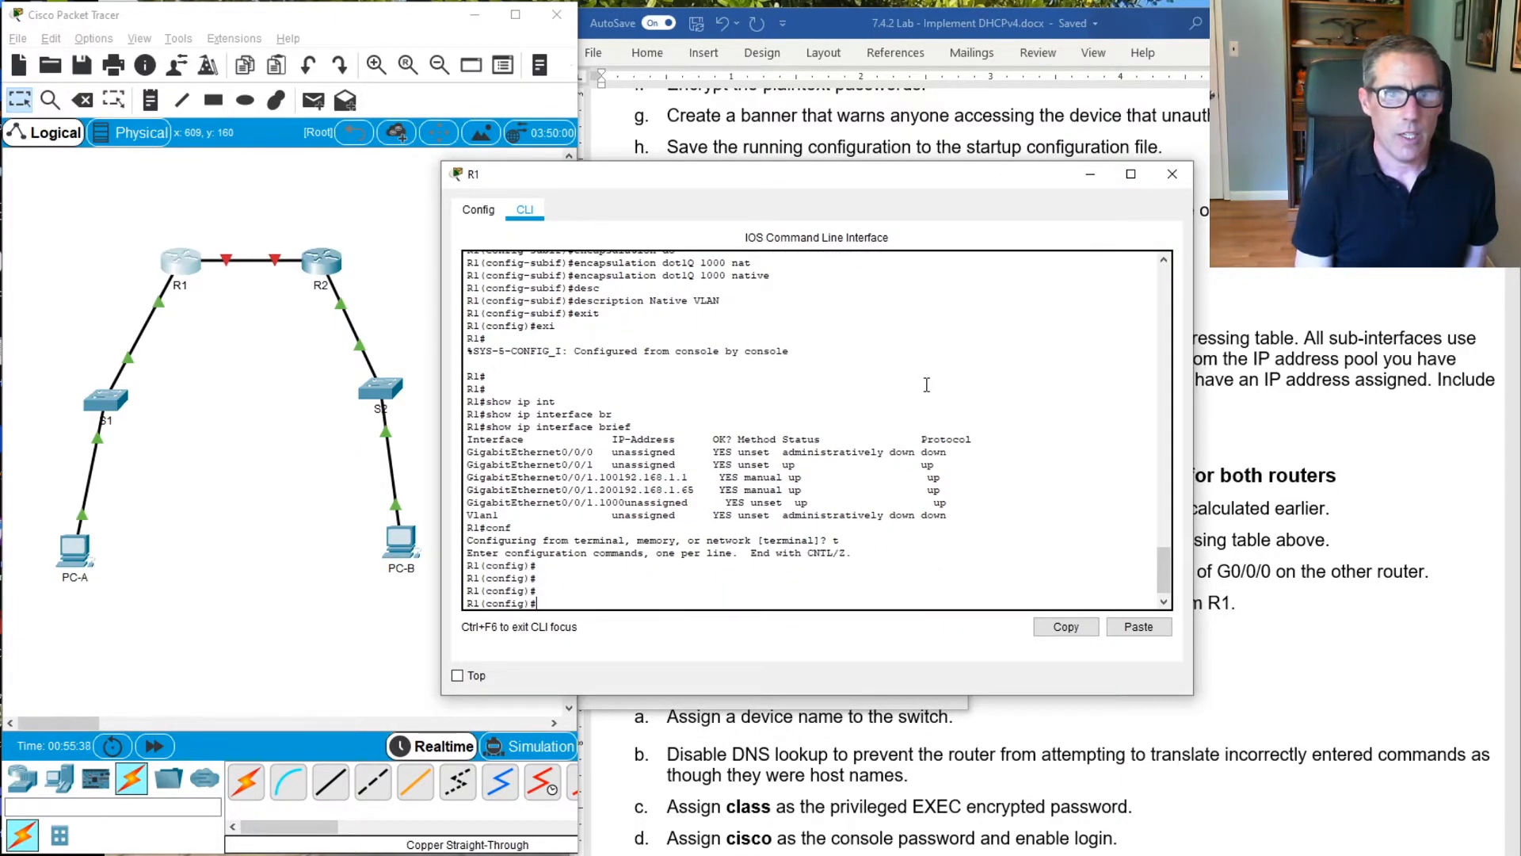
Assign IP address 10.0.0.1 with mask 255.255.255.252 to R1's interface G0/0/0
text(int g)
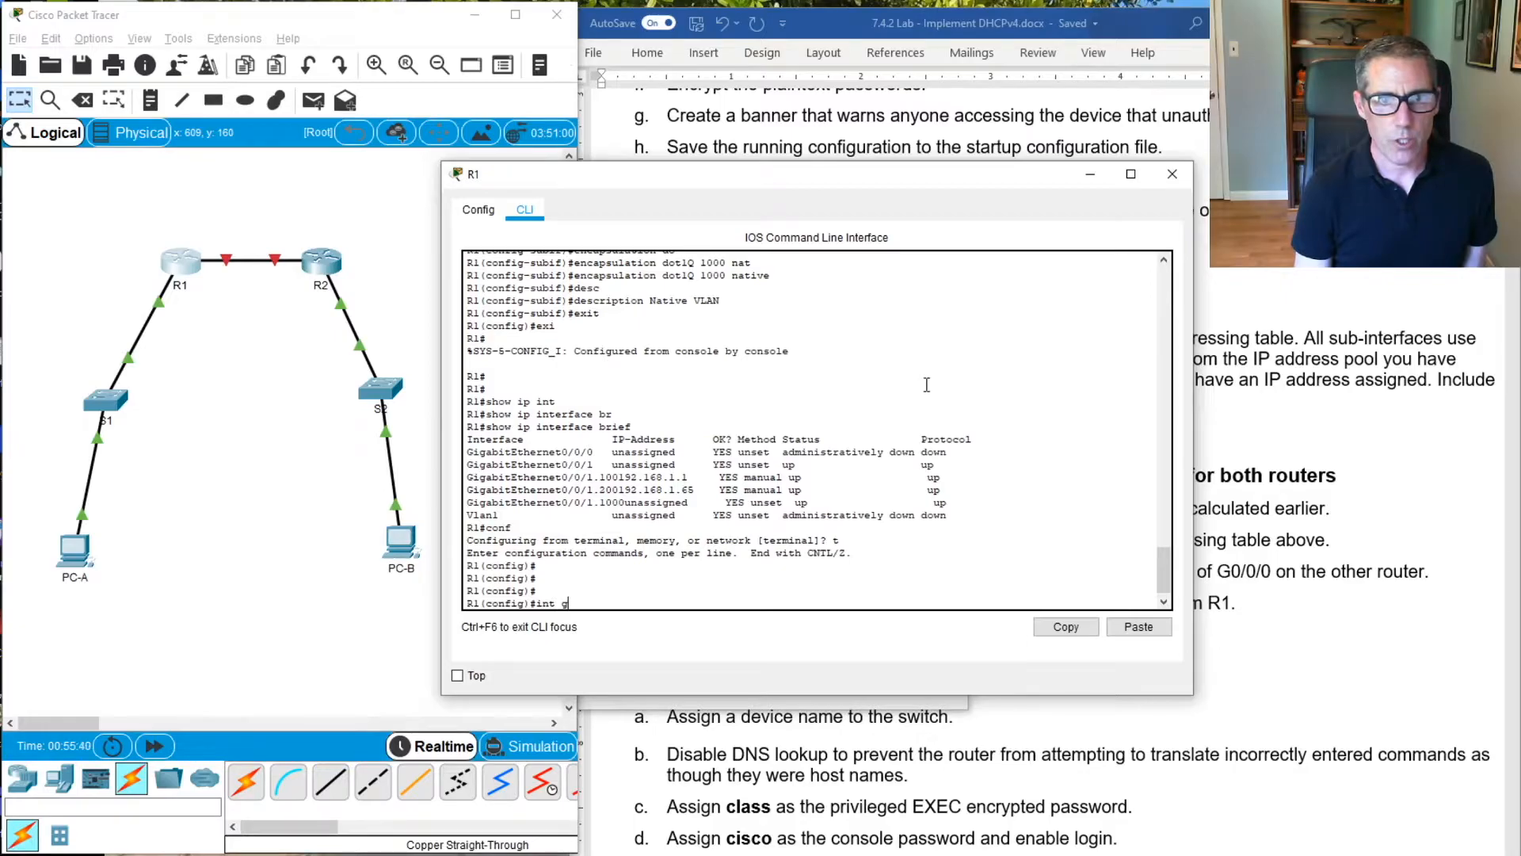
text(0/0/0)
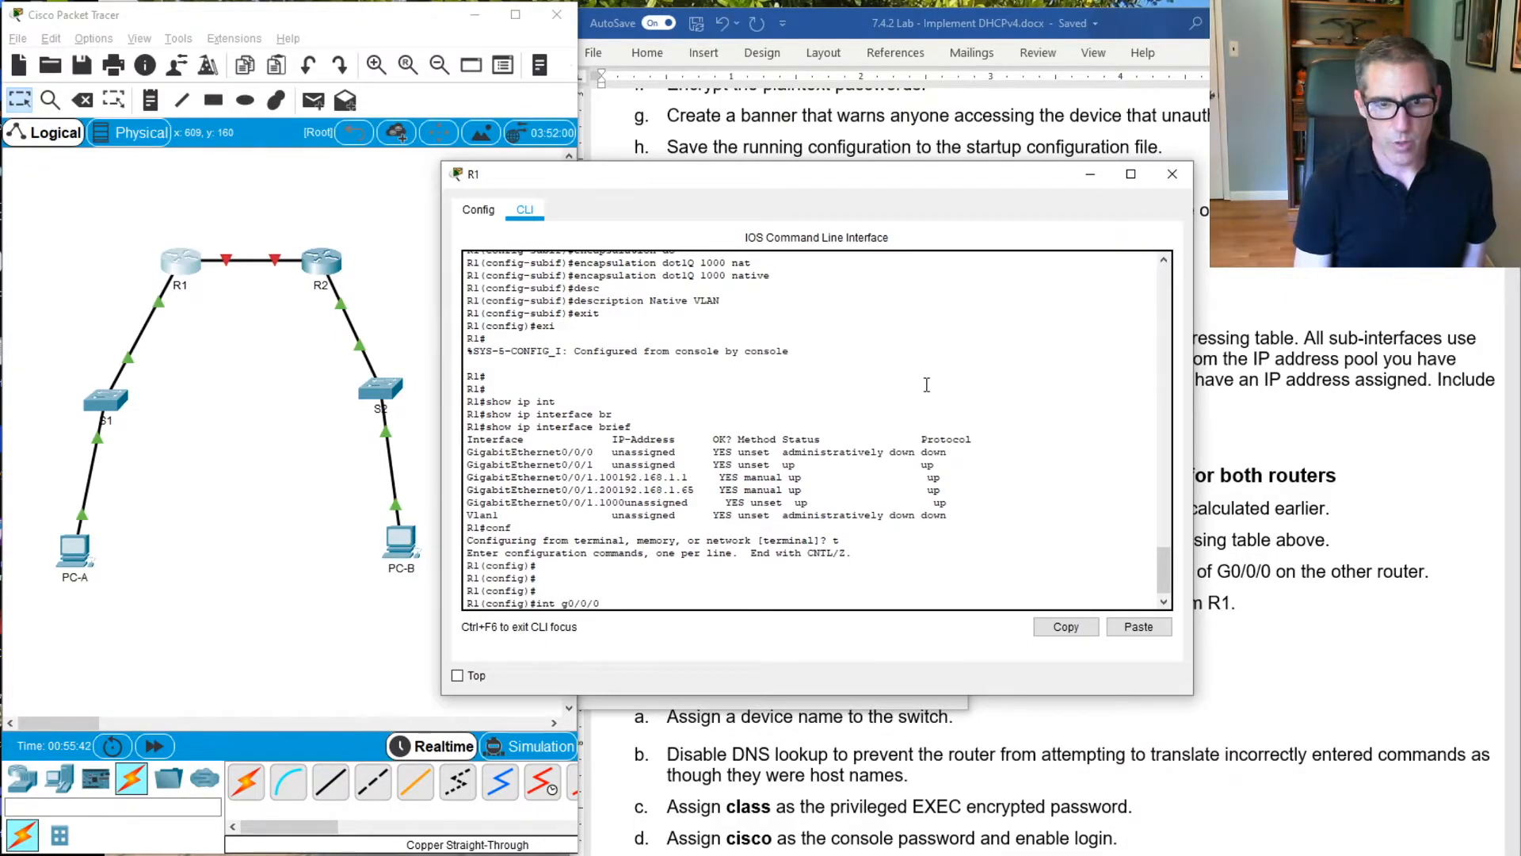
key(Return)
text(ip addres)
key(Tab)
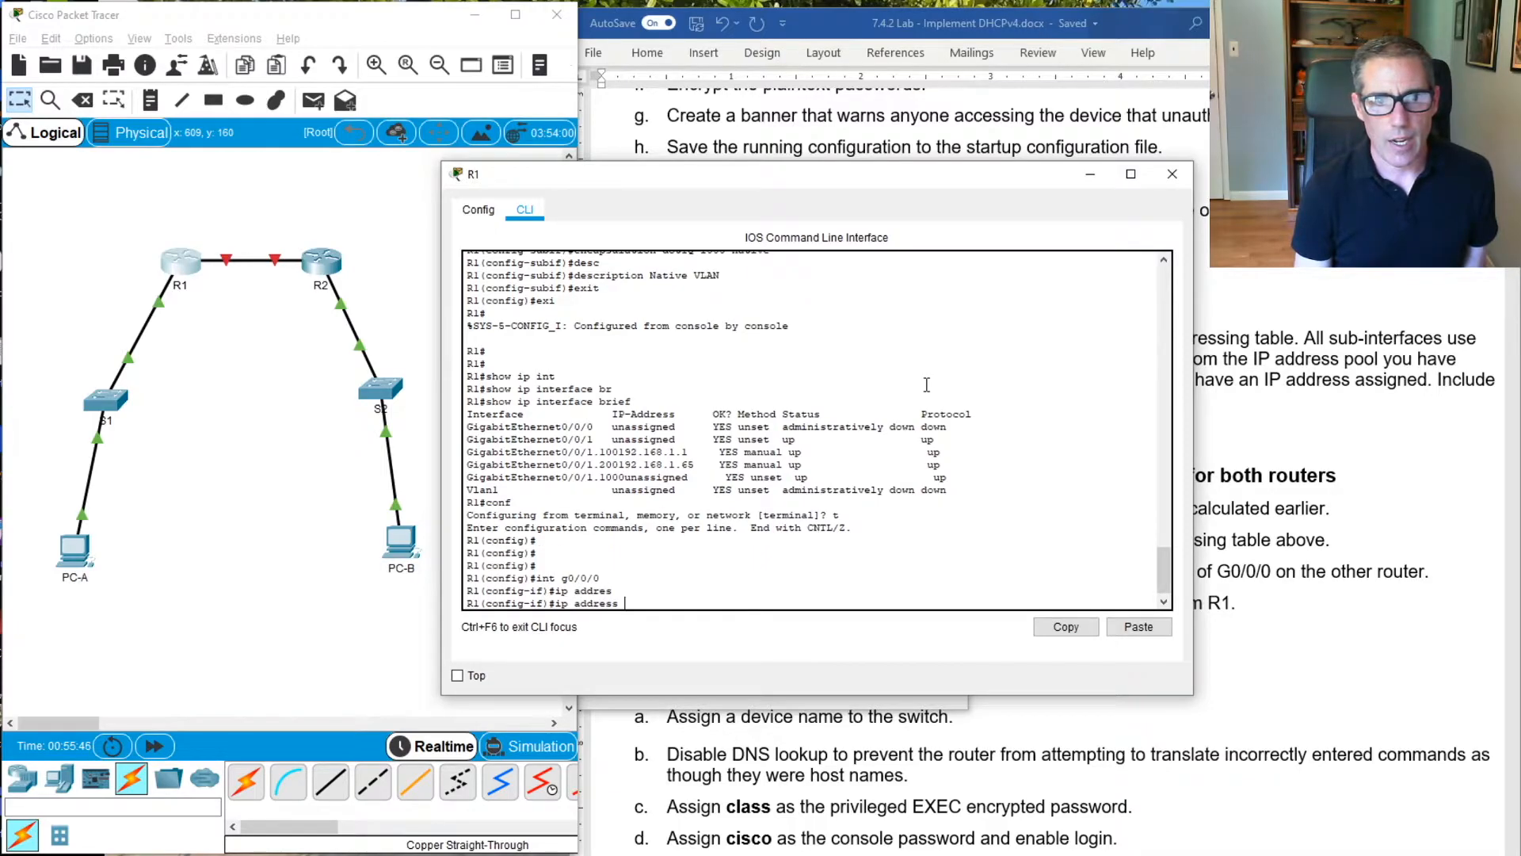
text(10.0.0.1 255)
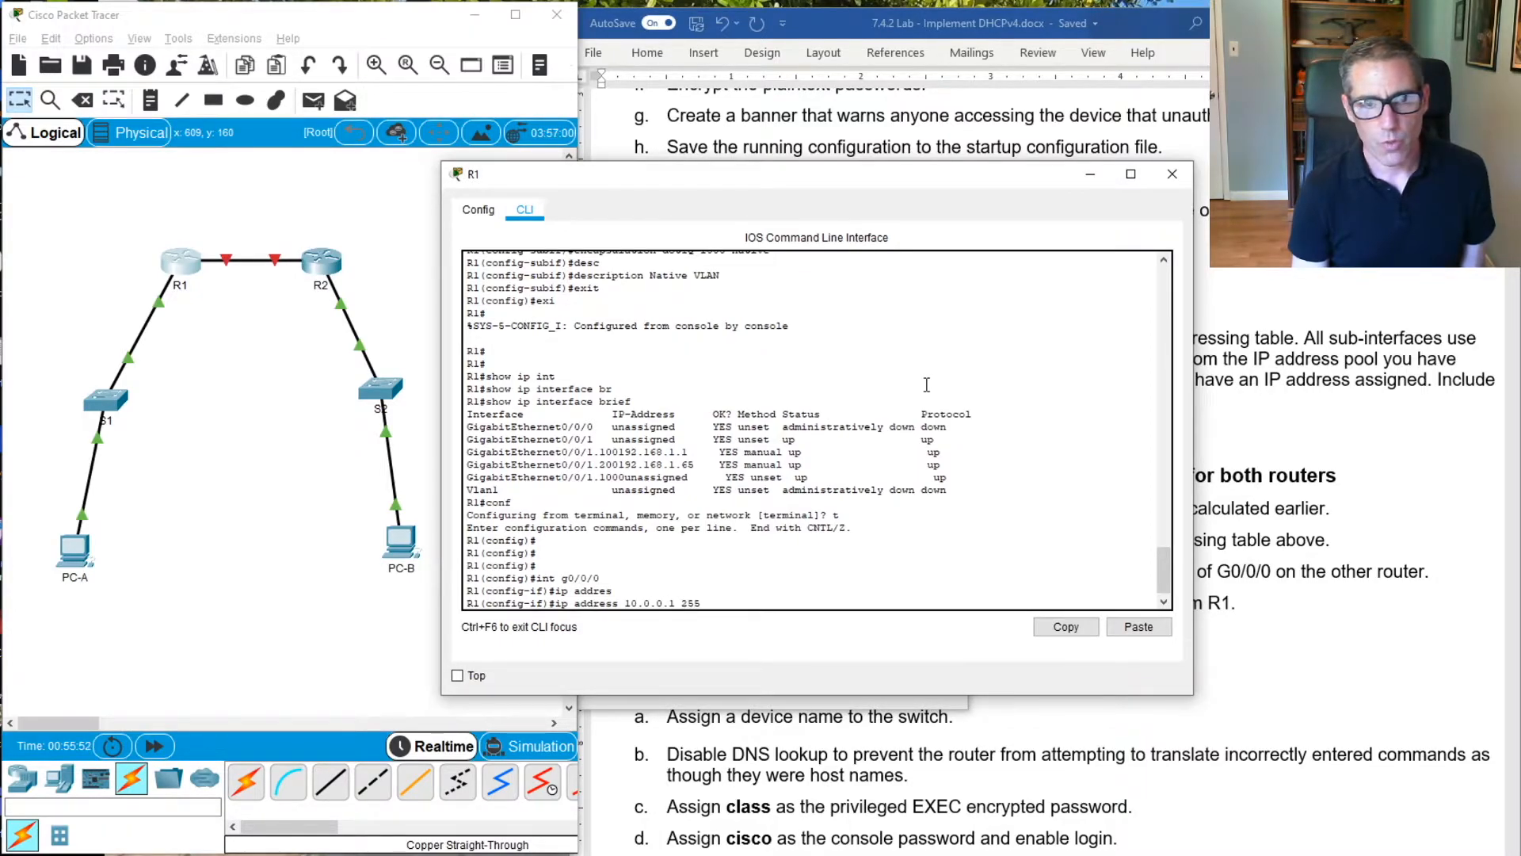
text(.255.255.2)
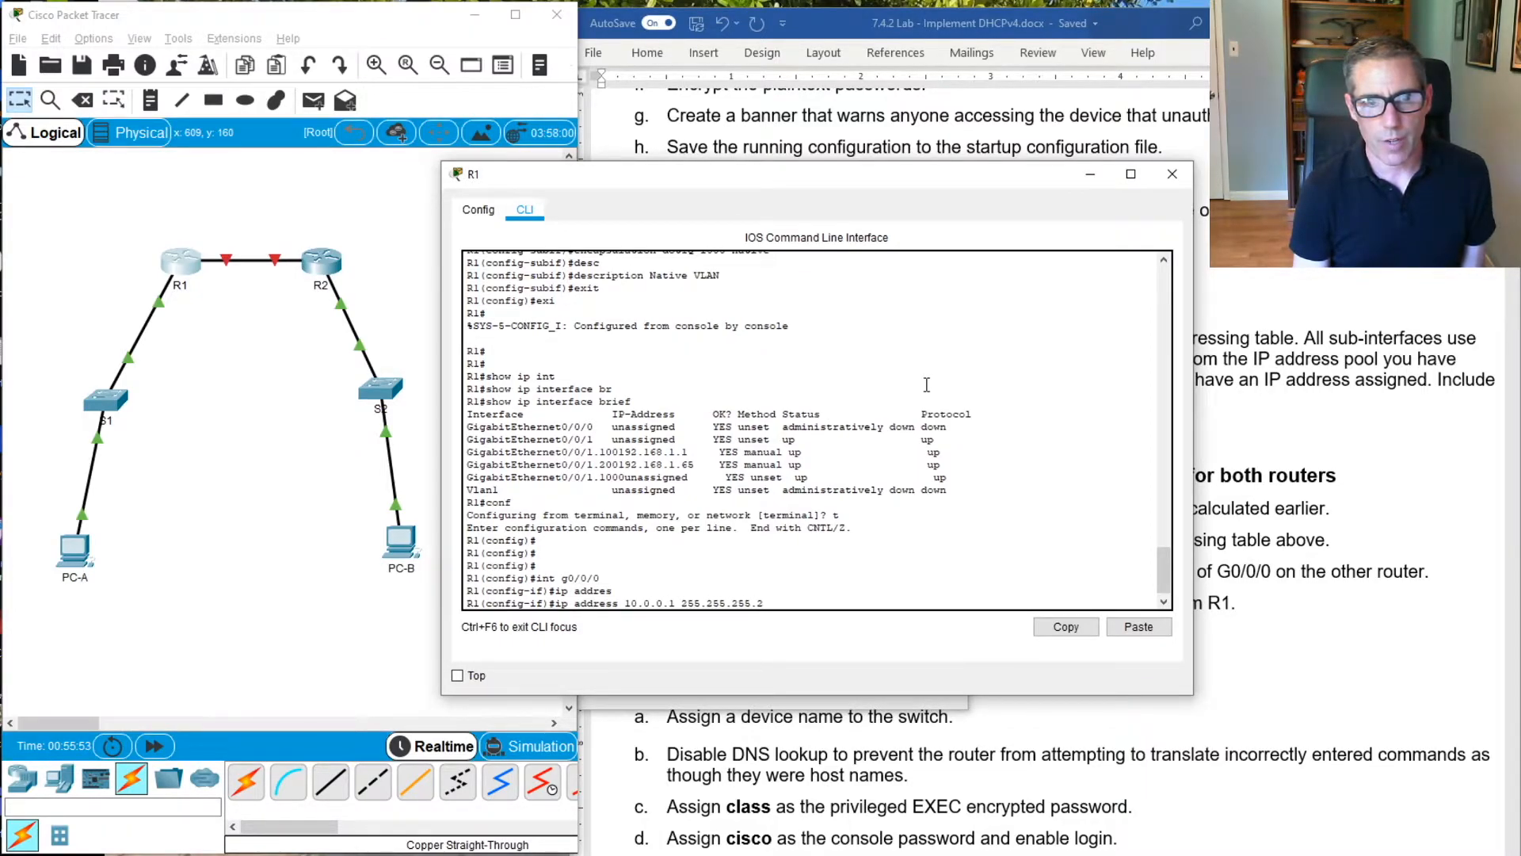
text(52)
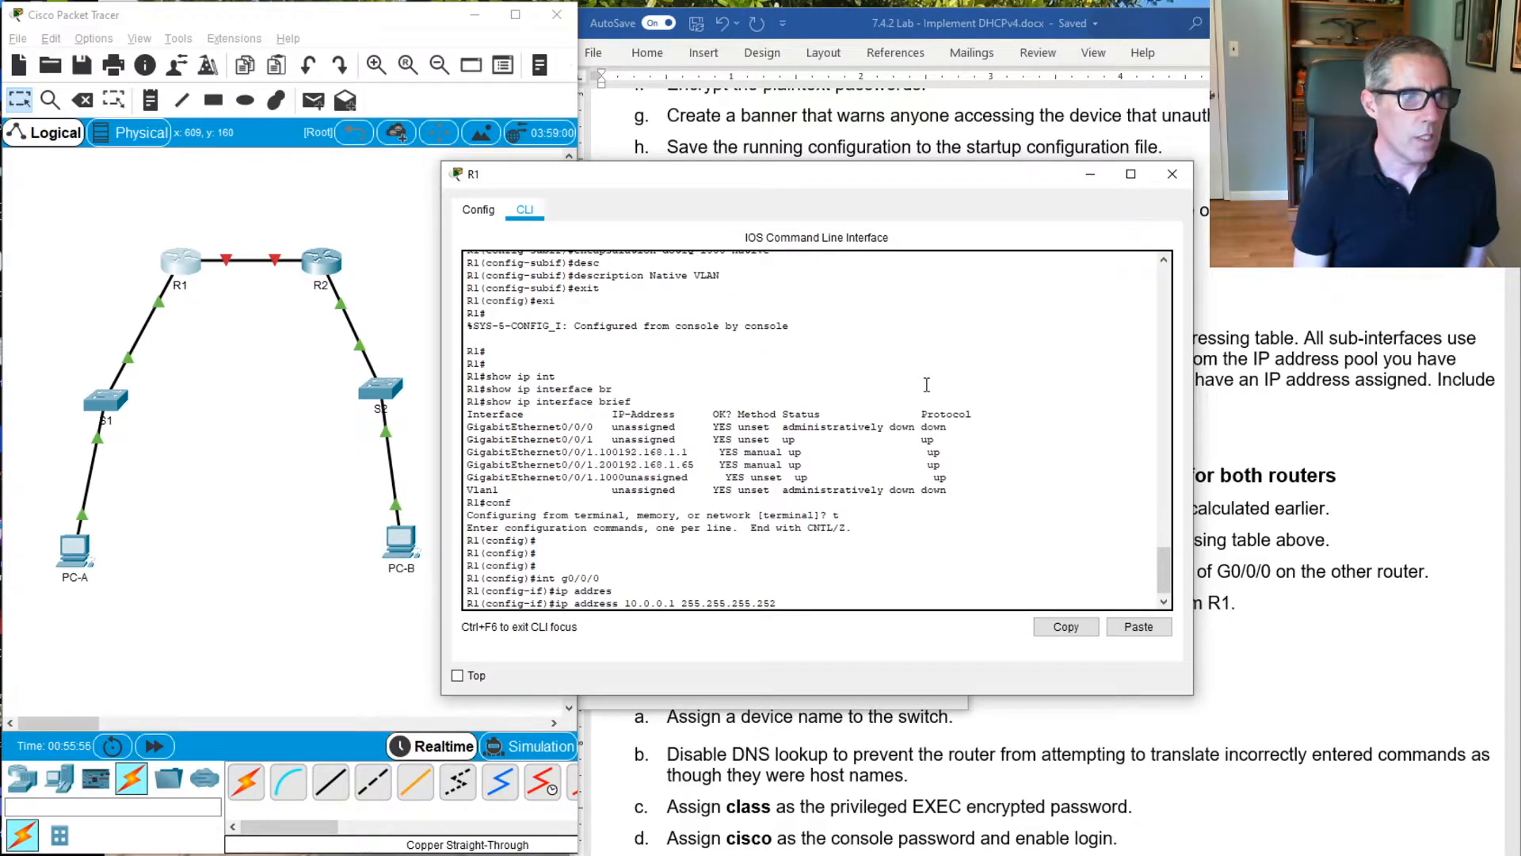
key(Return)
Enable interface G0/0/0 on R1 with no shutdown and return to privileged EXEC mode
text(no shut)
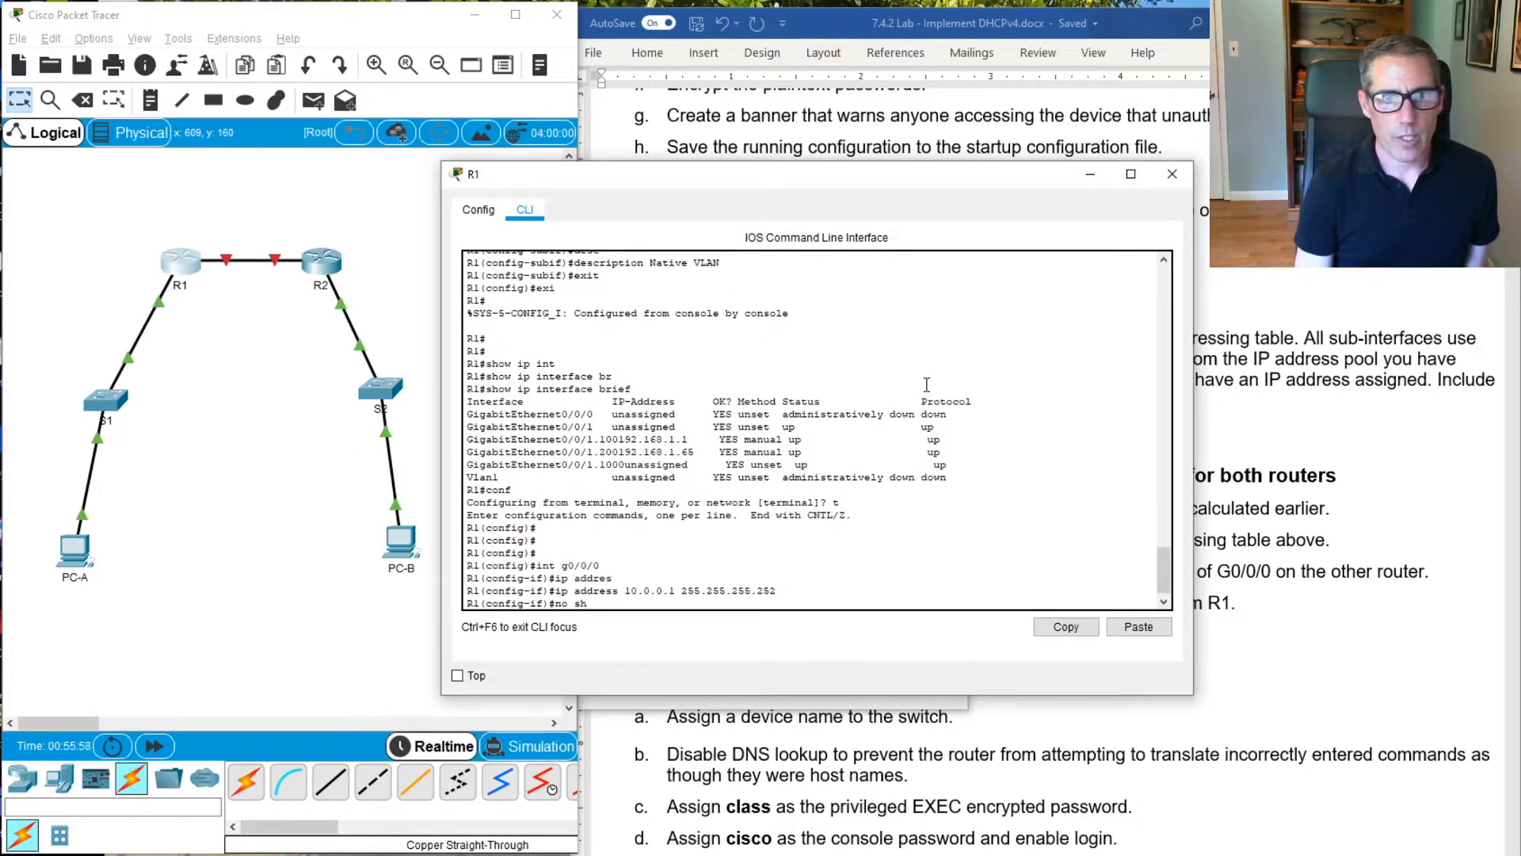
key(Return)
key(Return)
key(Return)
key(Return)
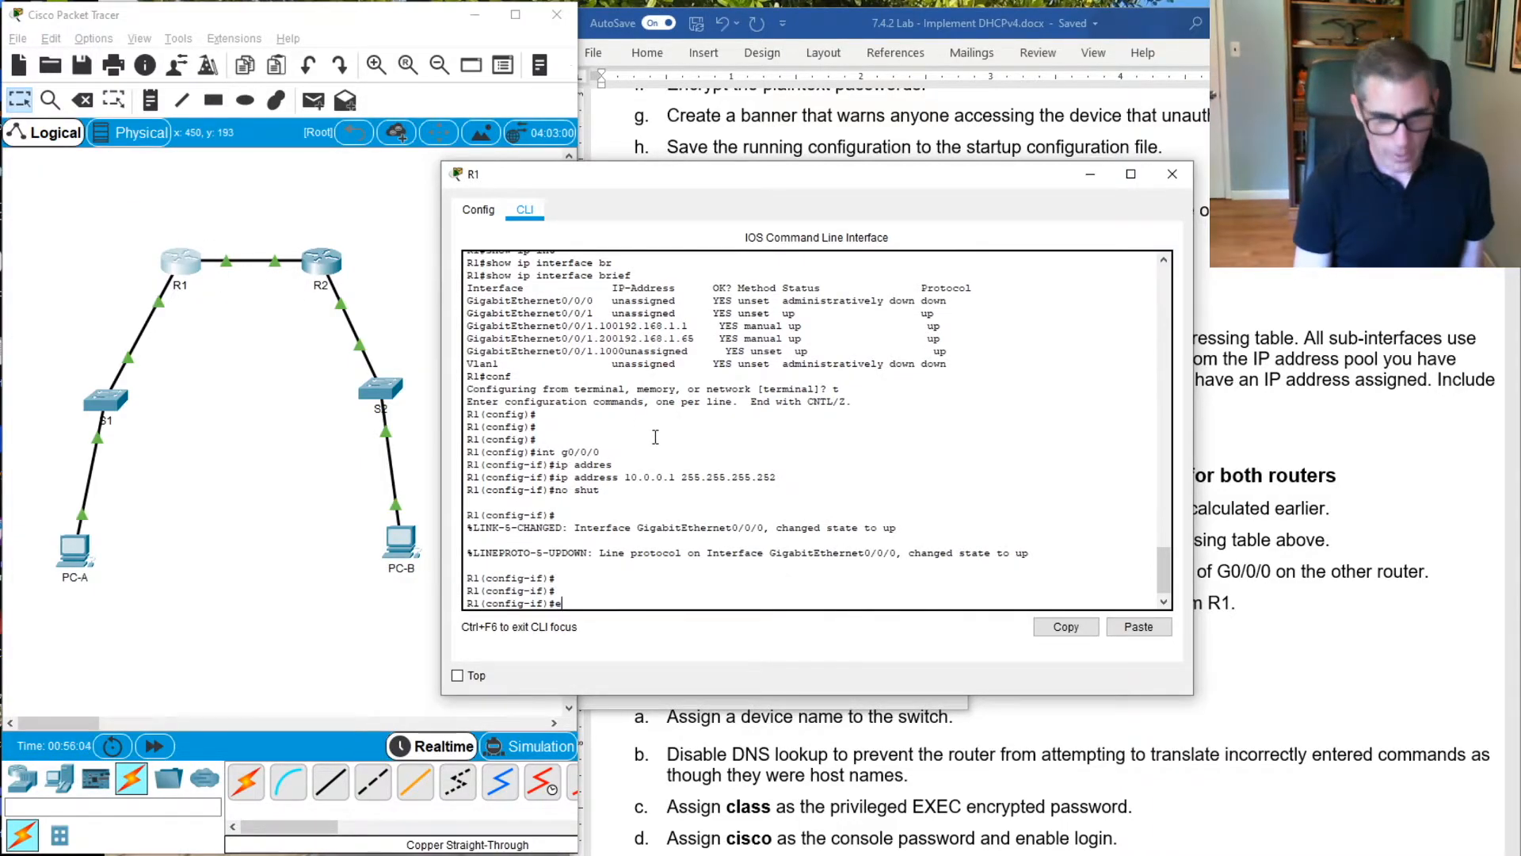
text(exi)
key(Return)
text(exit)
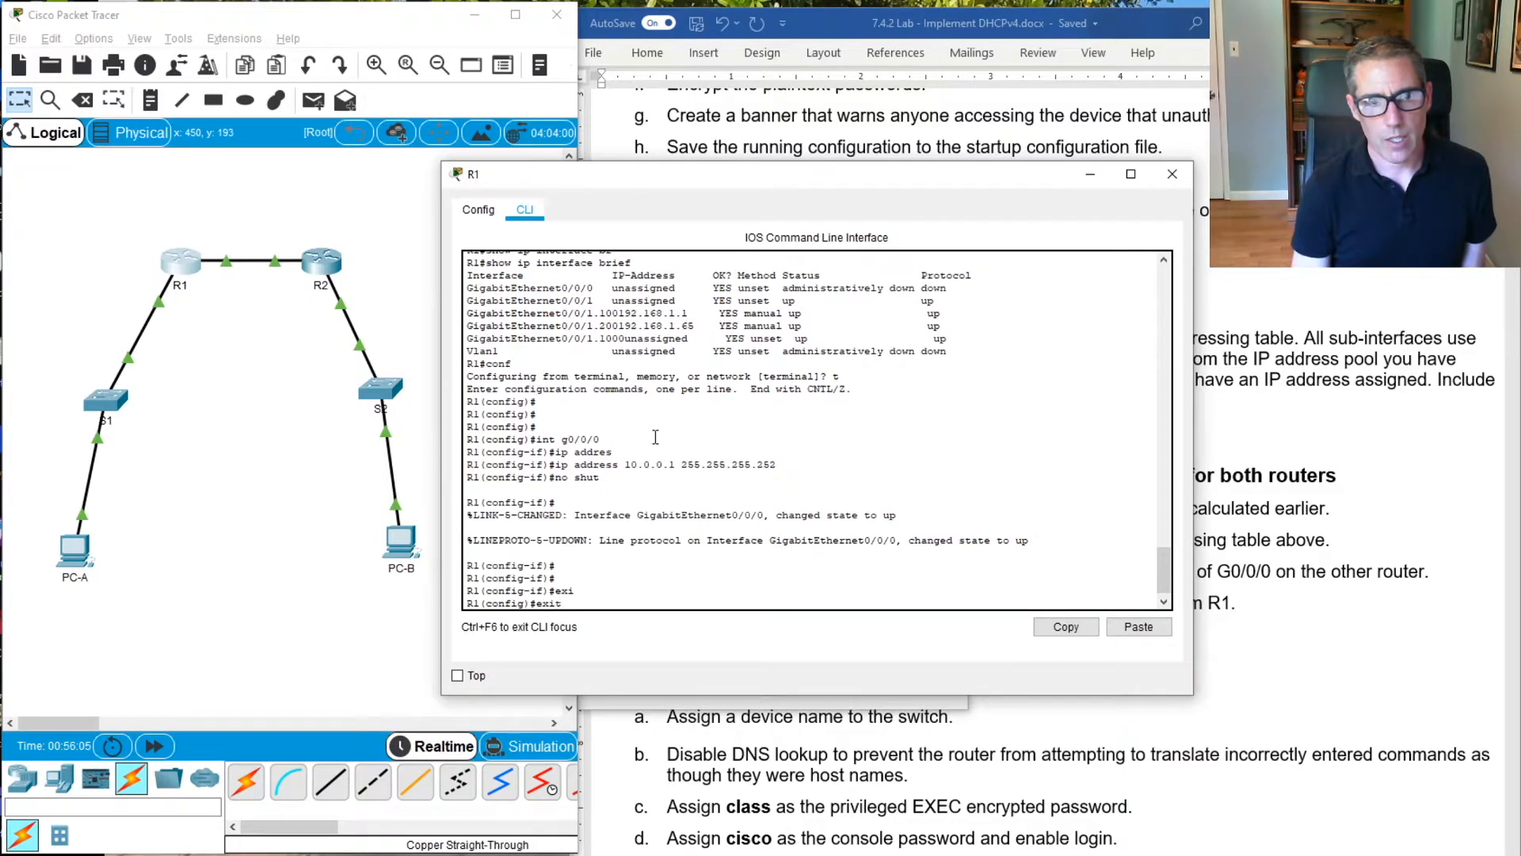
key(Return)
key(Return)
key(Return)
key(Return)
Ping R2's G0/0/0 address 10.0.0.2 from R1 twice to test the link between the routers
text(pint 1)
key(BackSpace)
key(BackSpace)
key(BackSpace)
key(BackSpace)
text(g)
text(g )
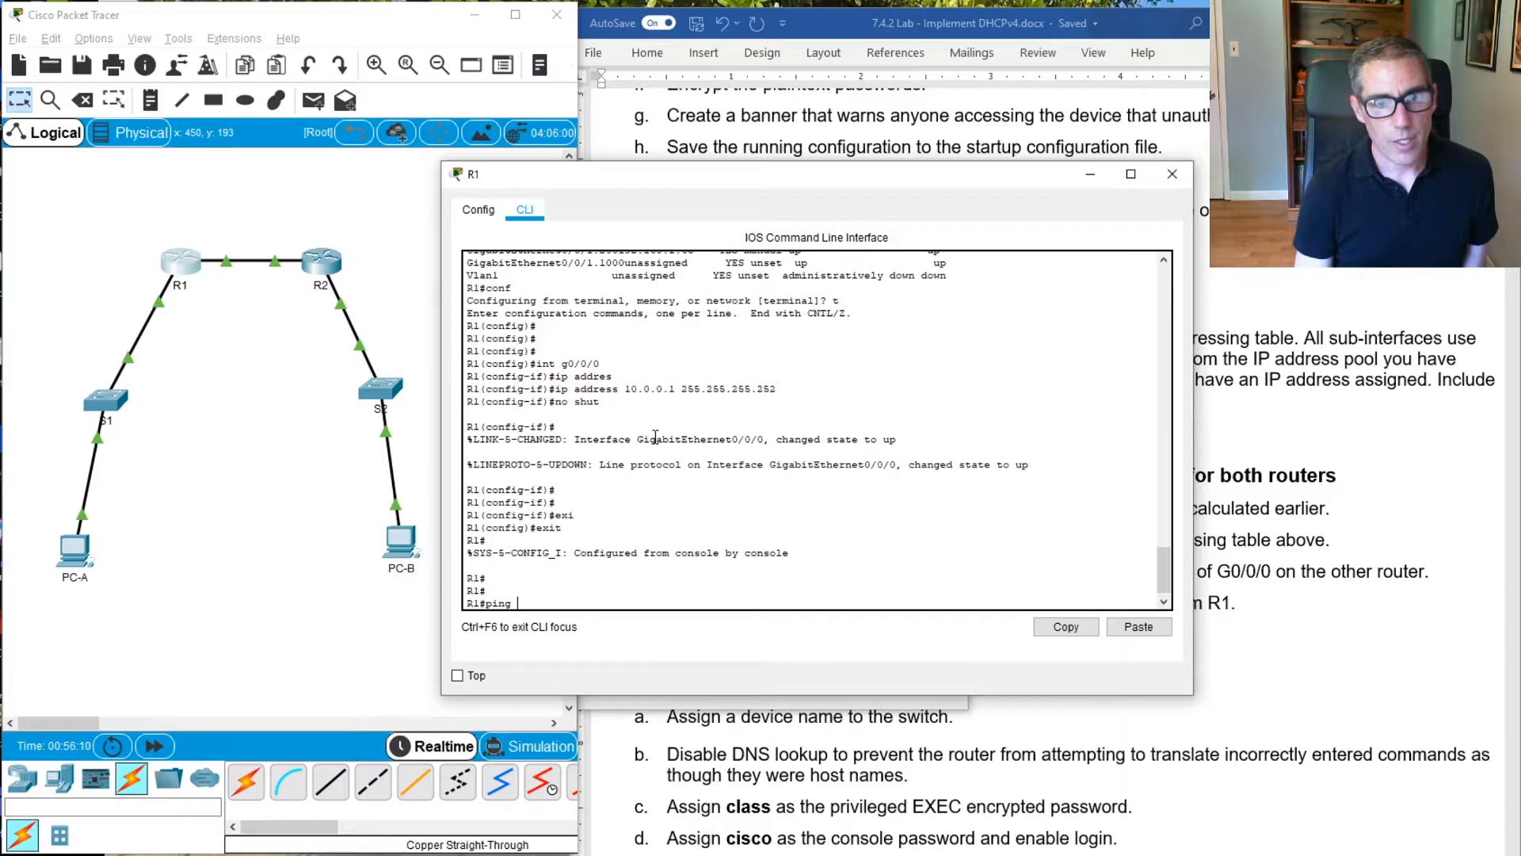
text(10.0.90)
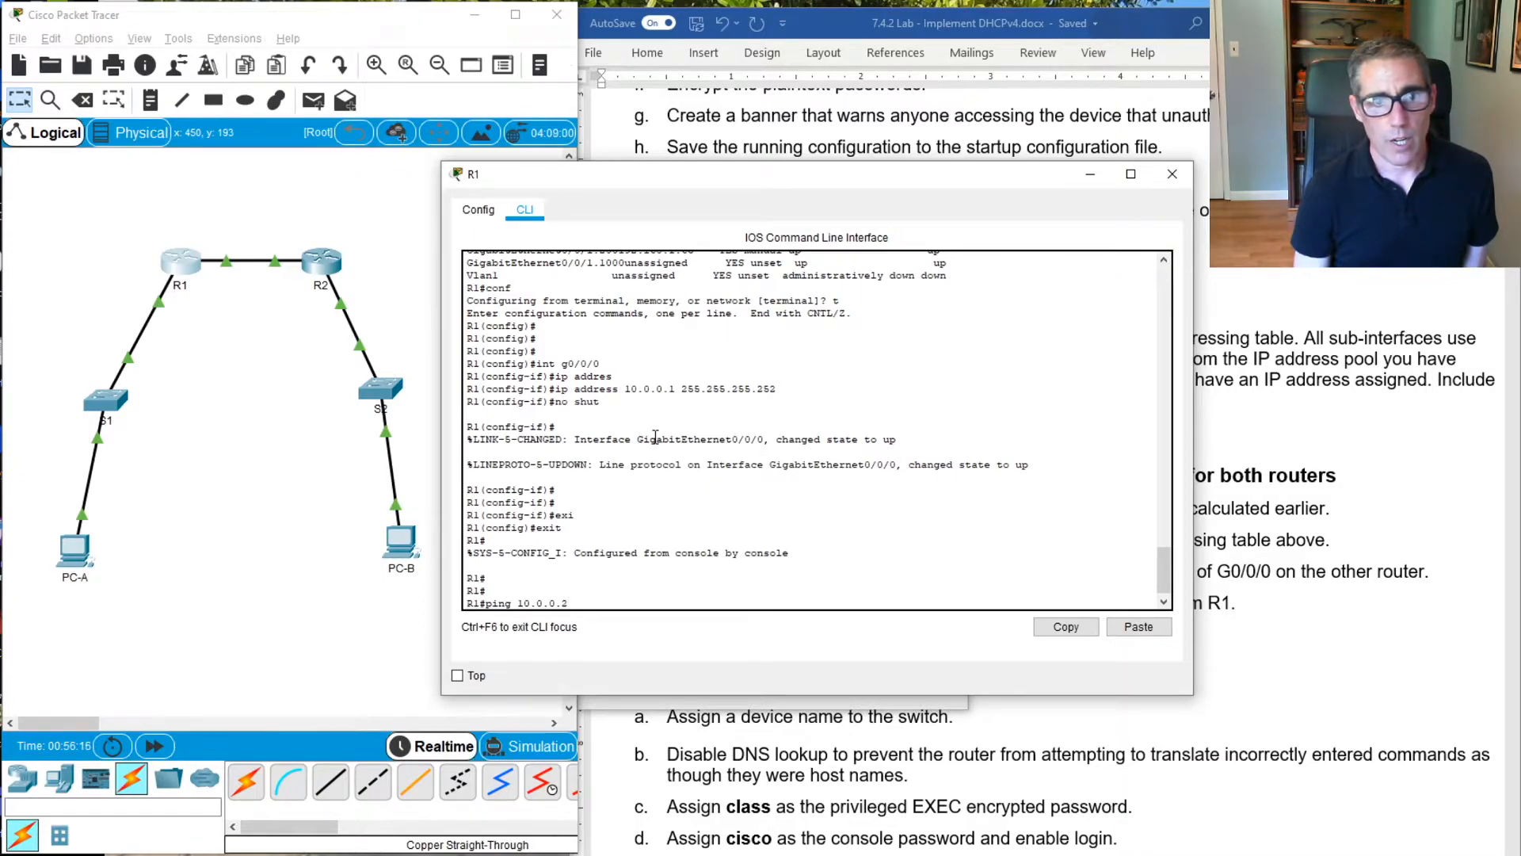
key(Return)
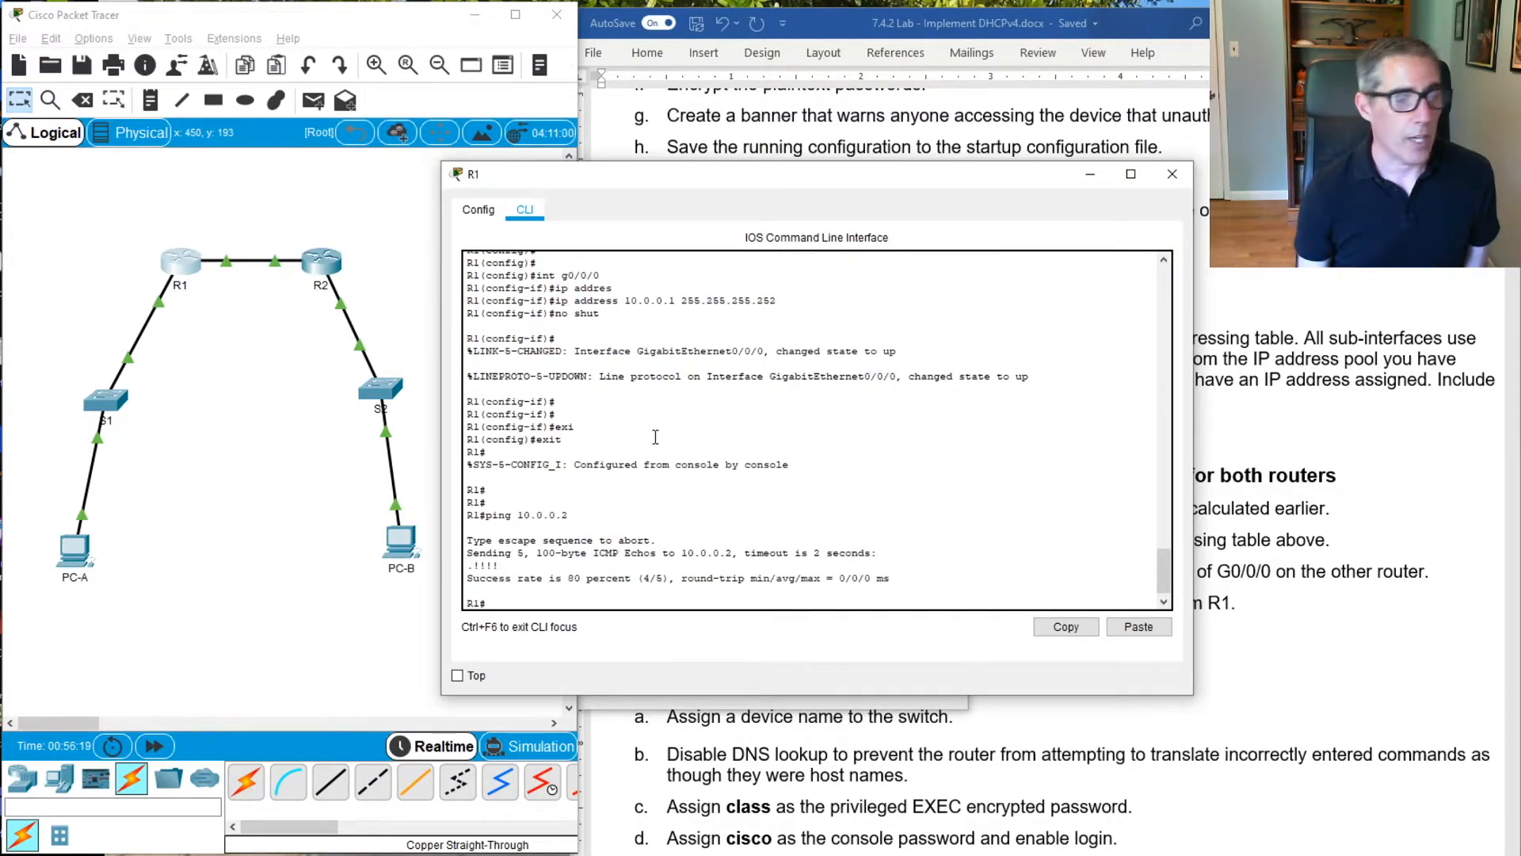
key(Up)
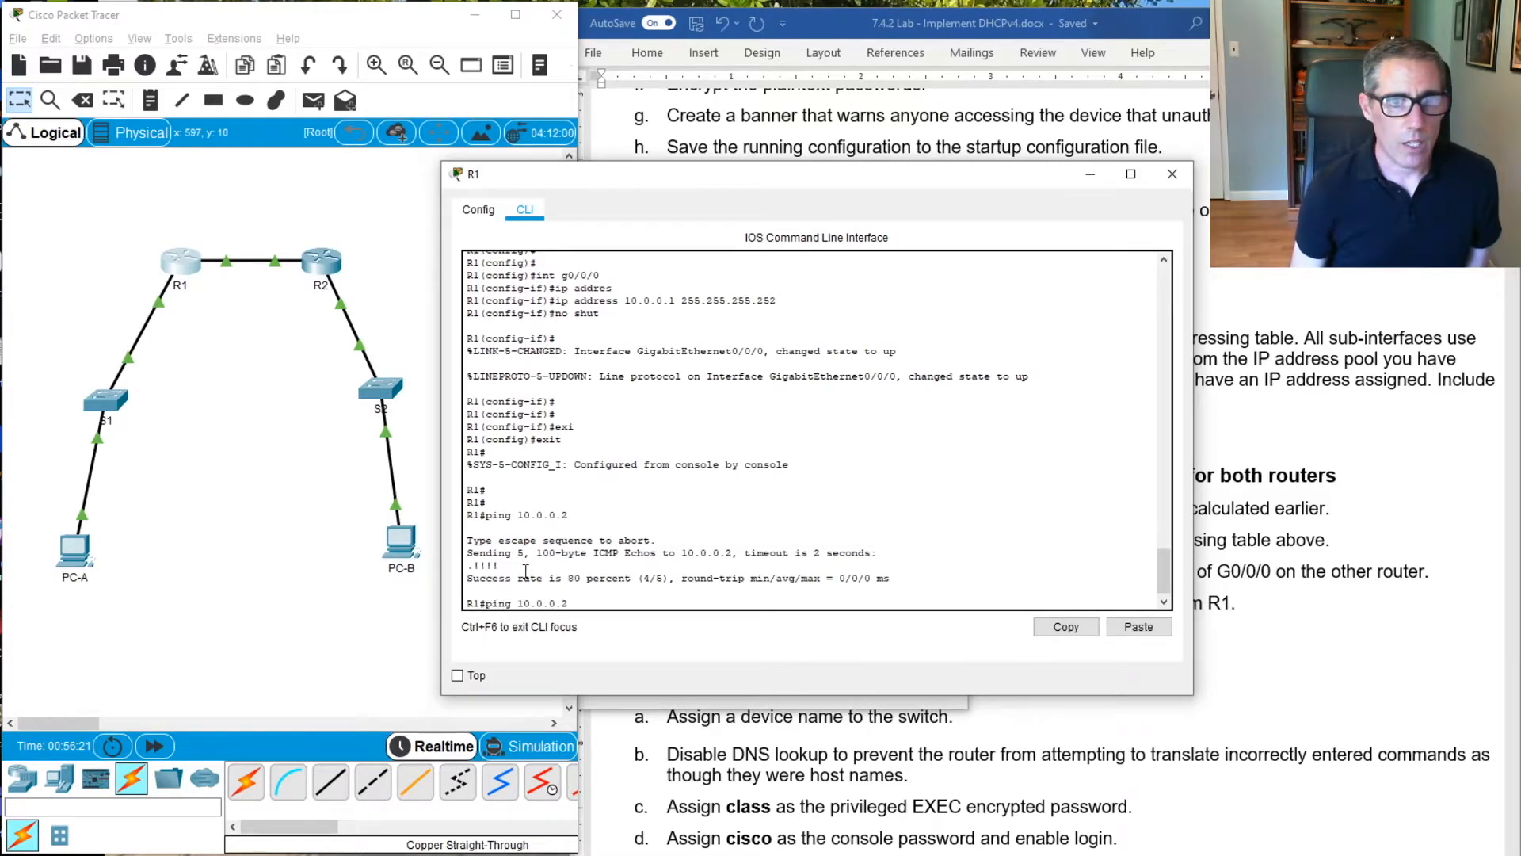
key(Return)
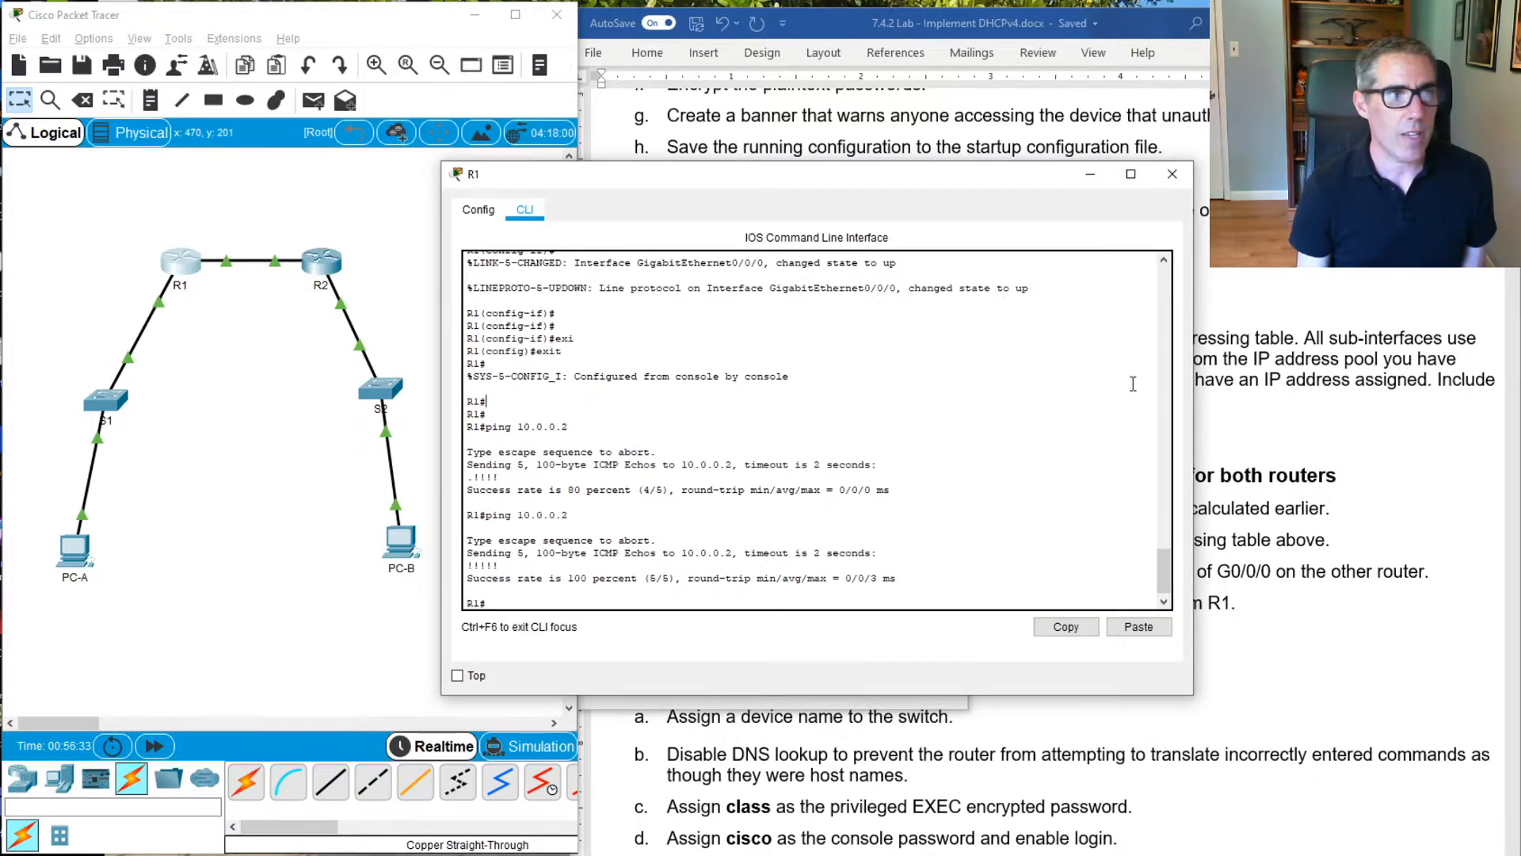
Enter global configuration mode on R1 and add a default static route 0.0.0.0 0.0.0.0 with next hop 10.0.0.2
click(922, 412)
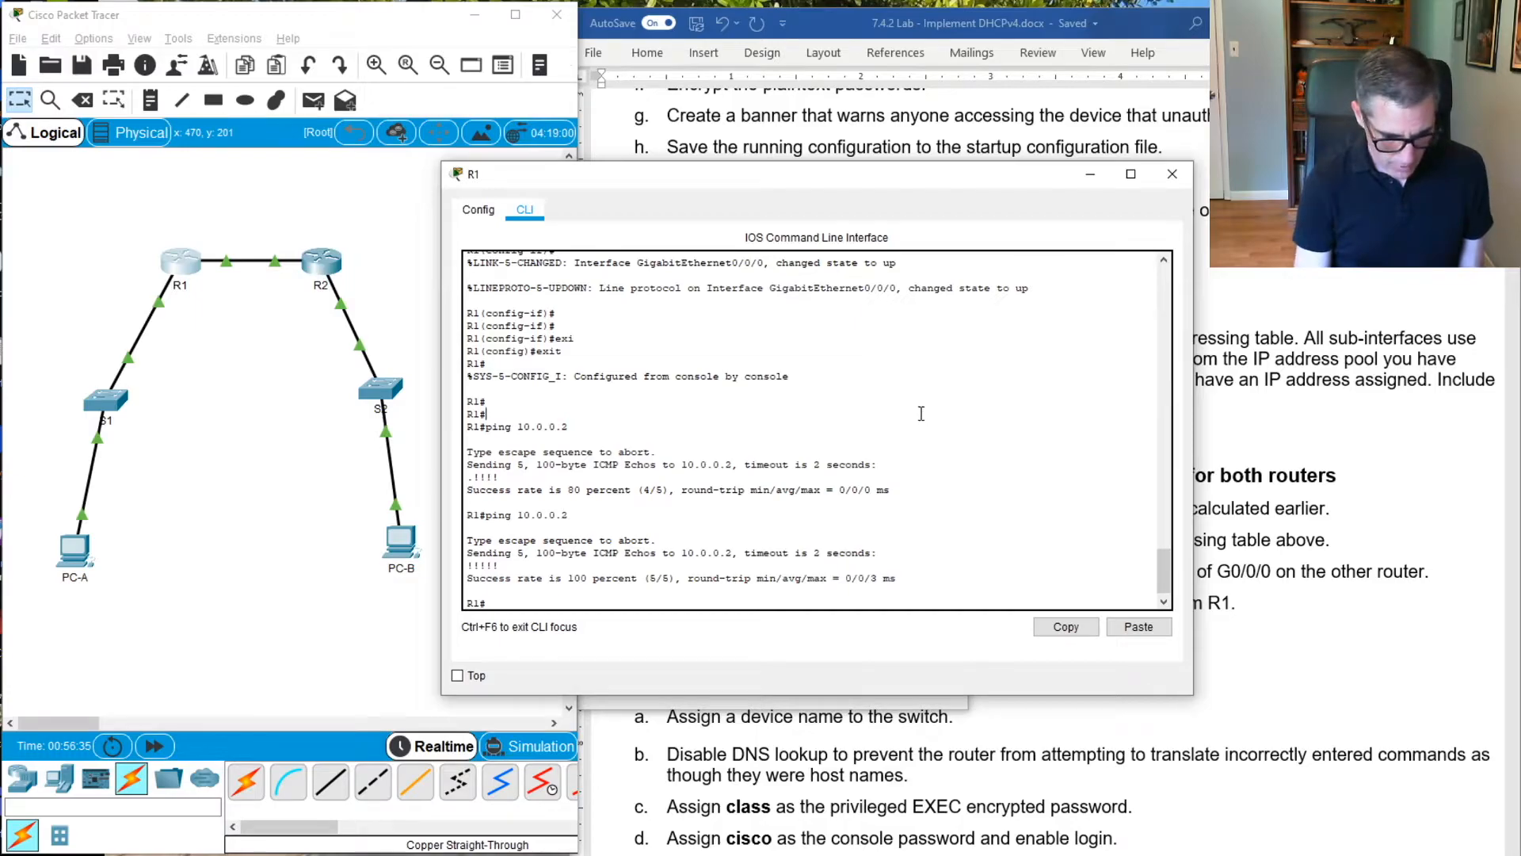
text(conf)
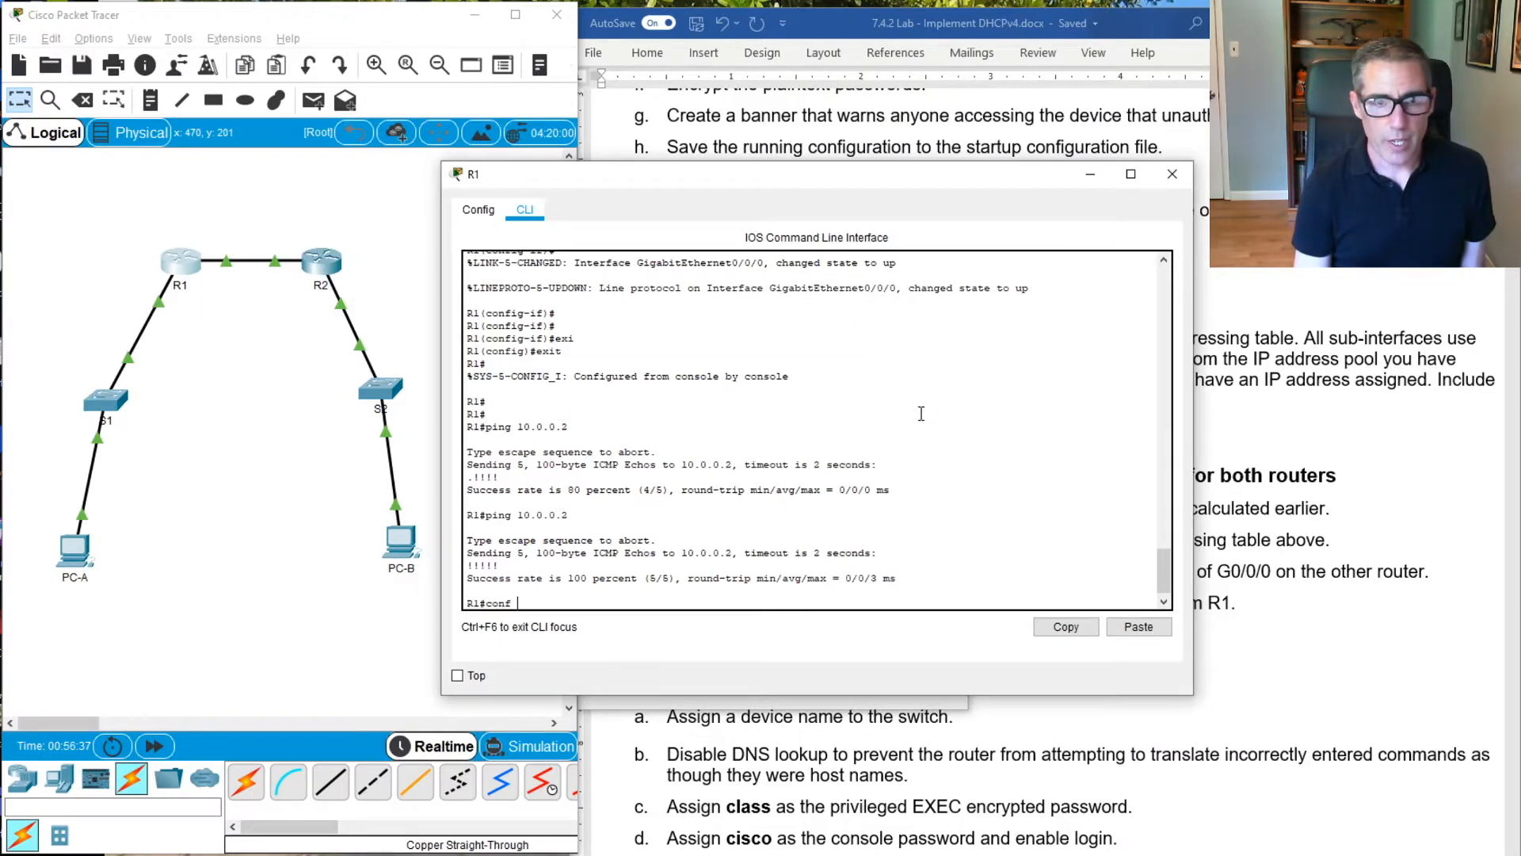
text( term)
key(Return)
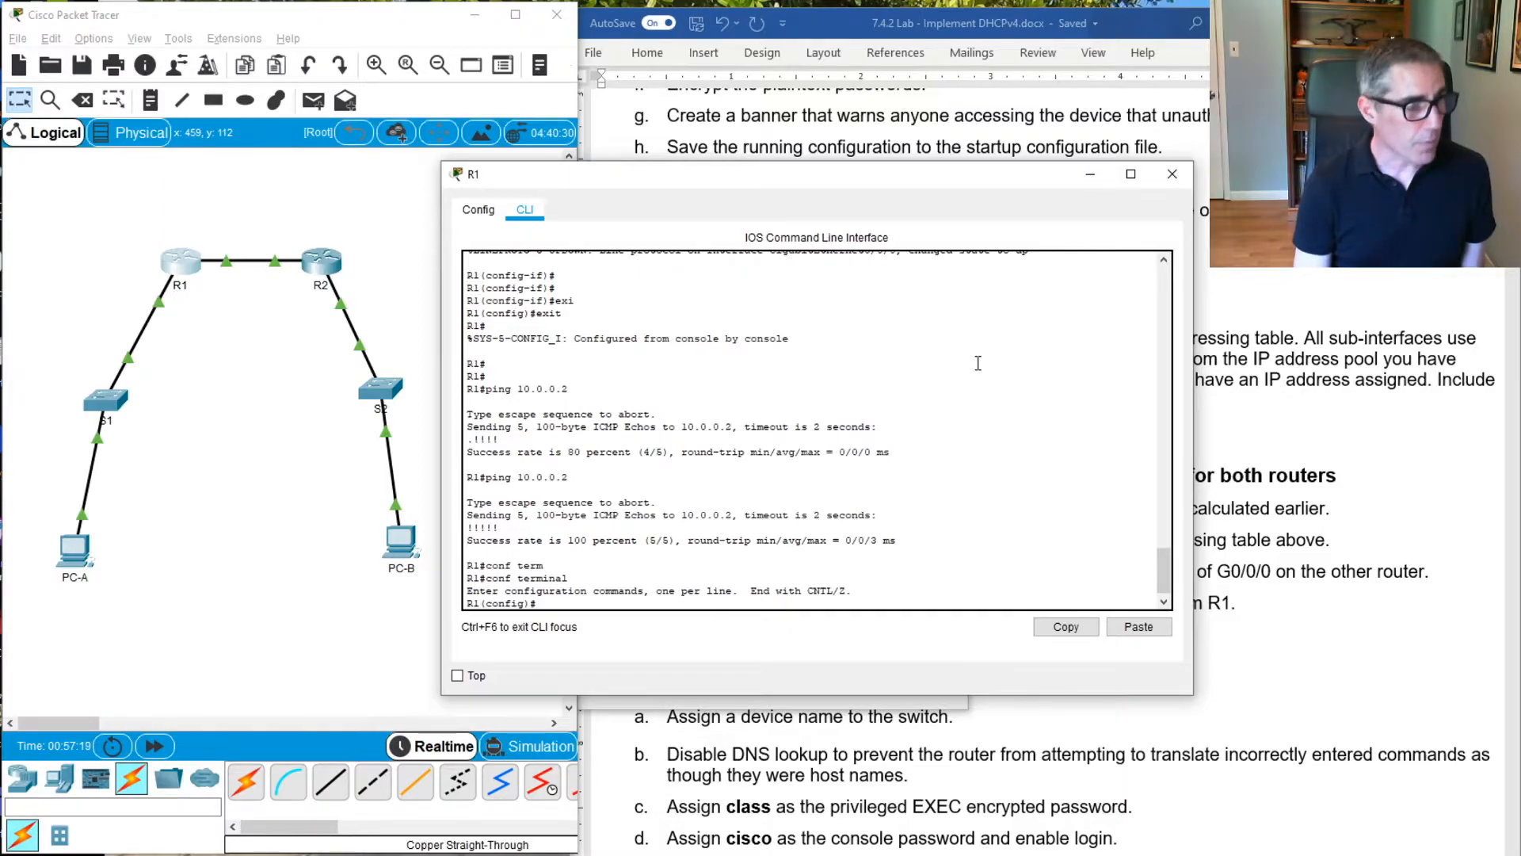
text(ip)
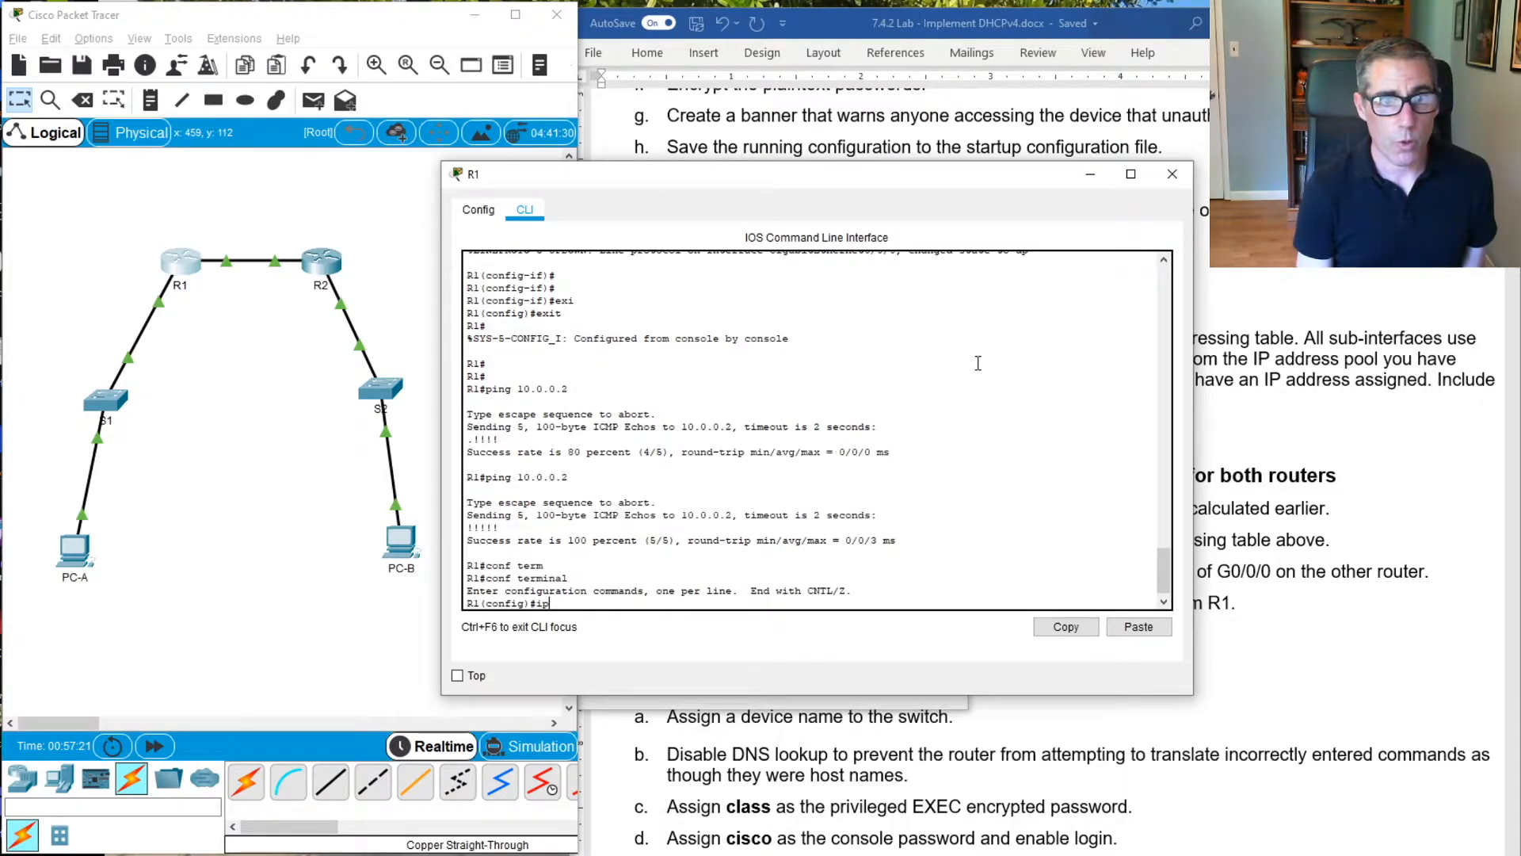
text( rout)
key(Tab)
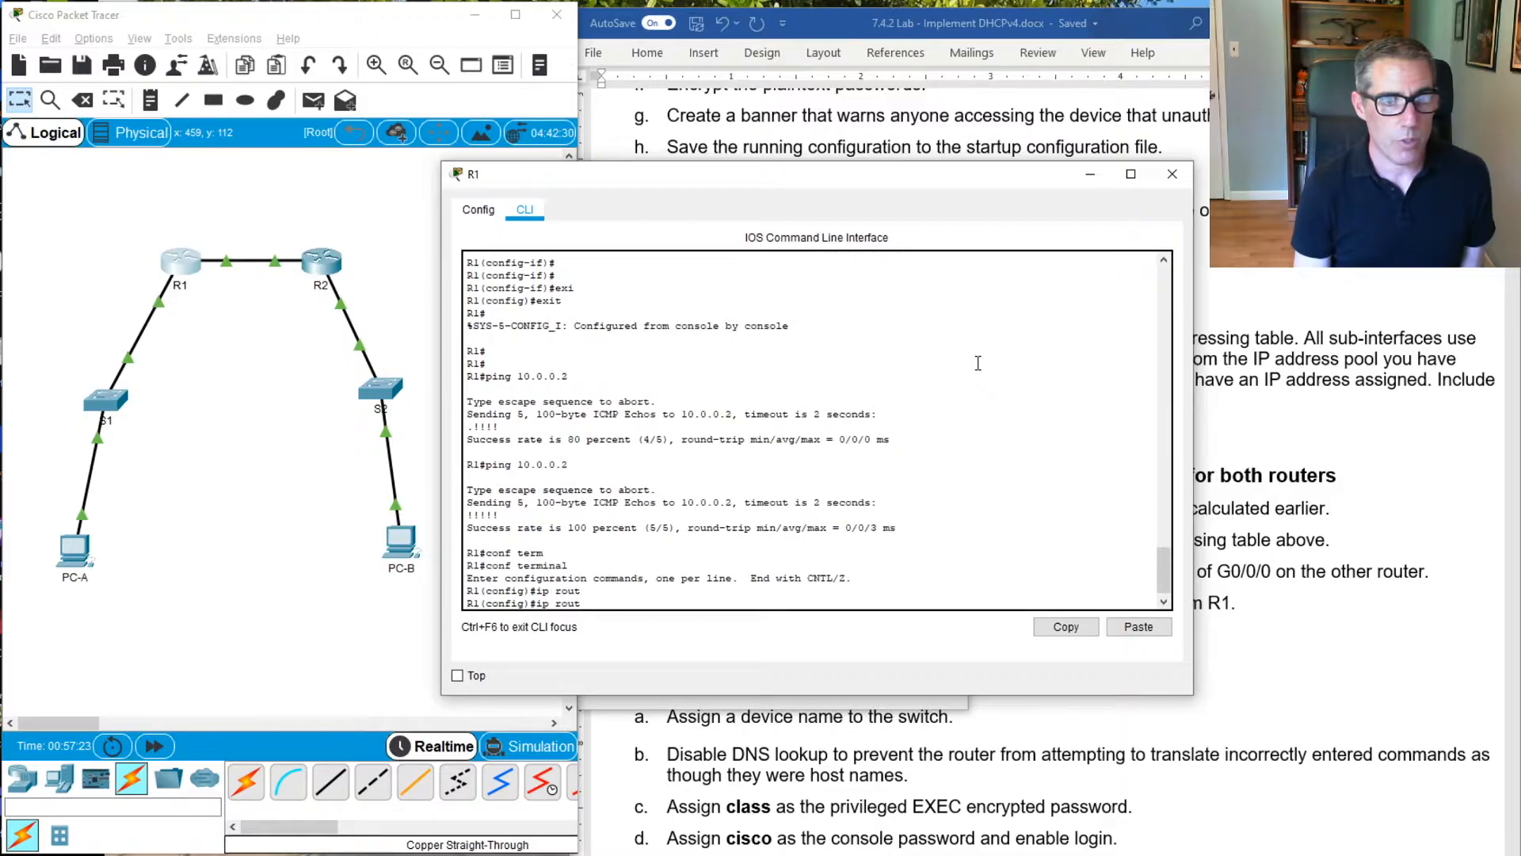
text(e 0)
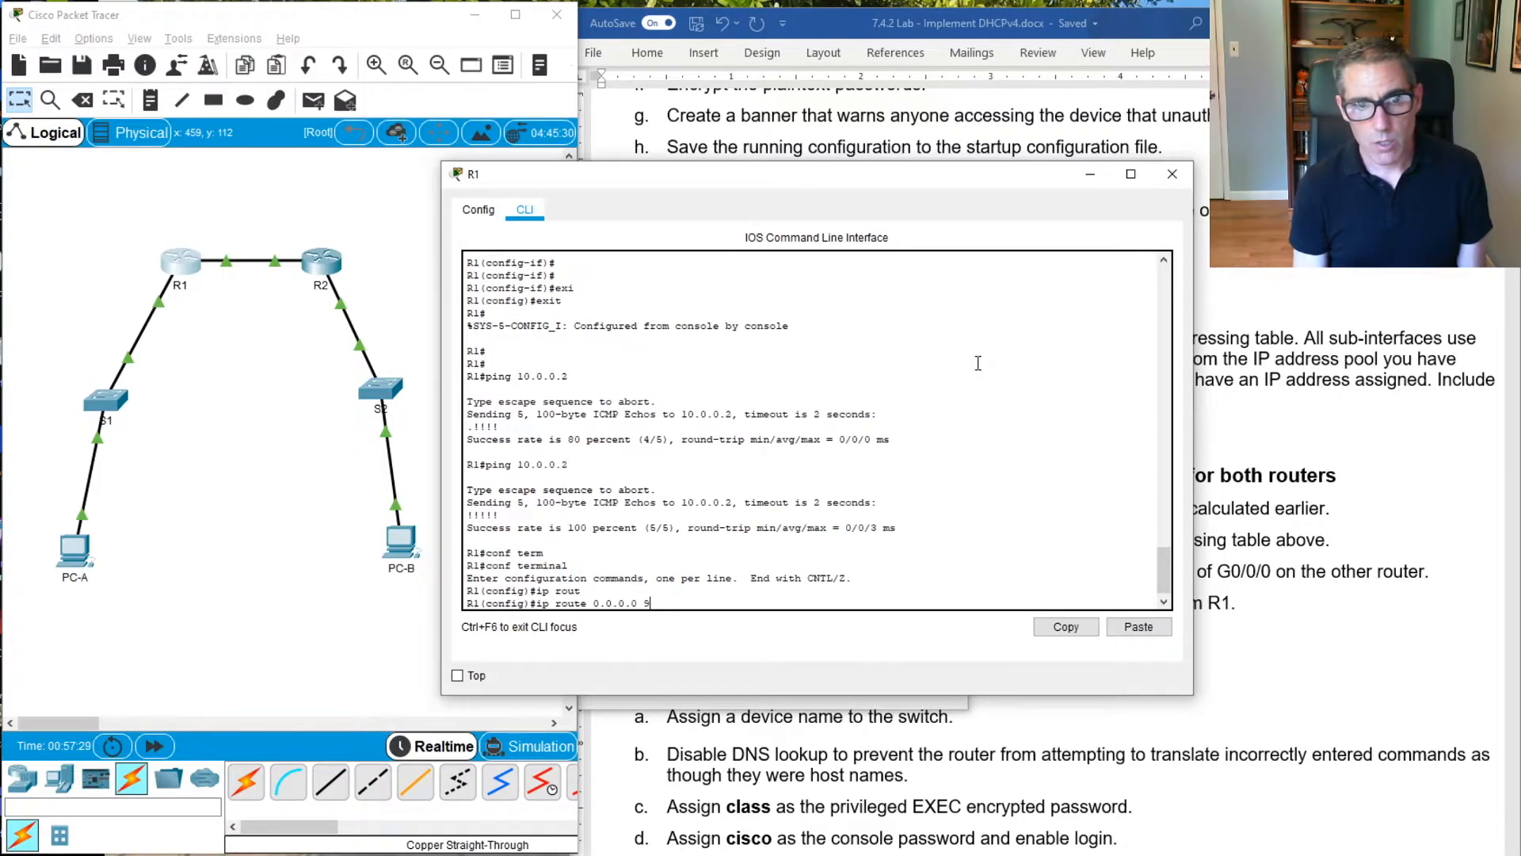
text(.0.0.0 0.0.0)
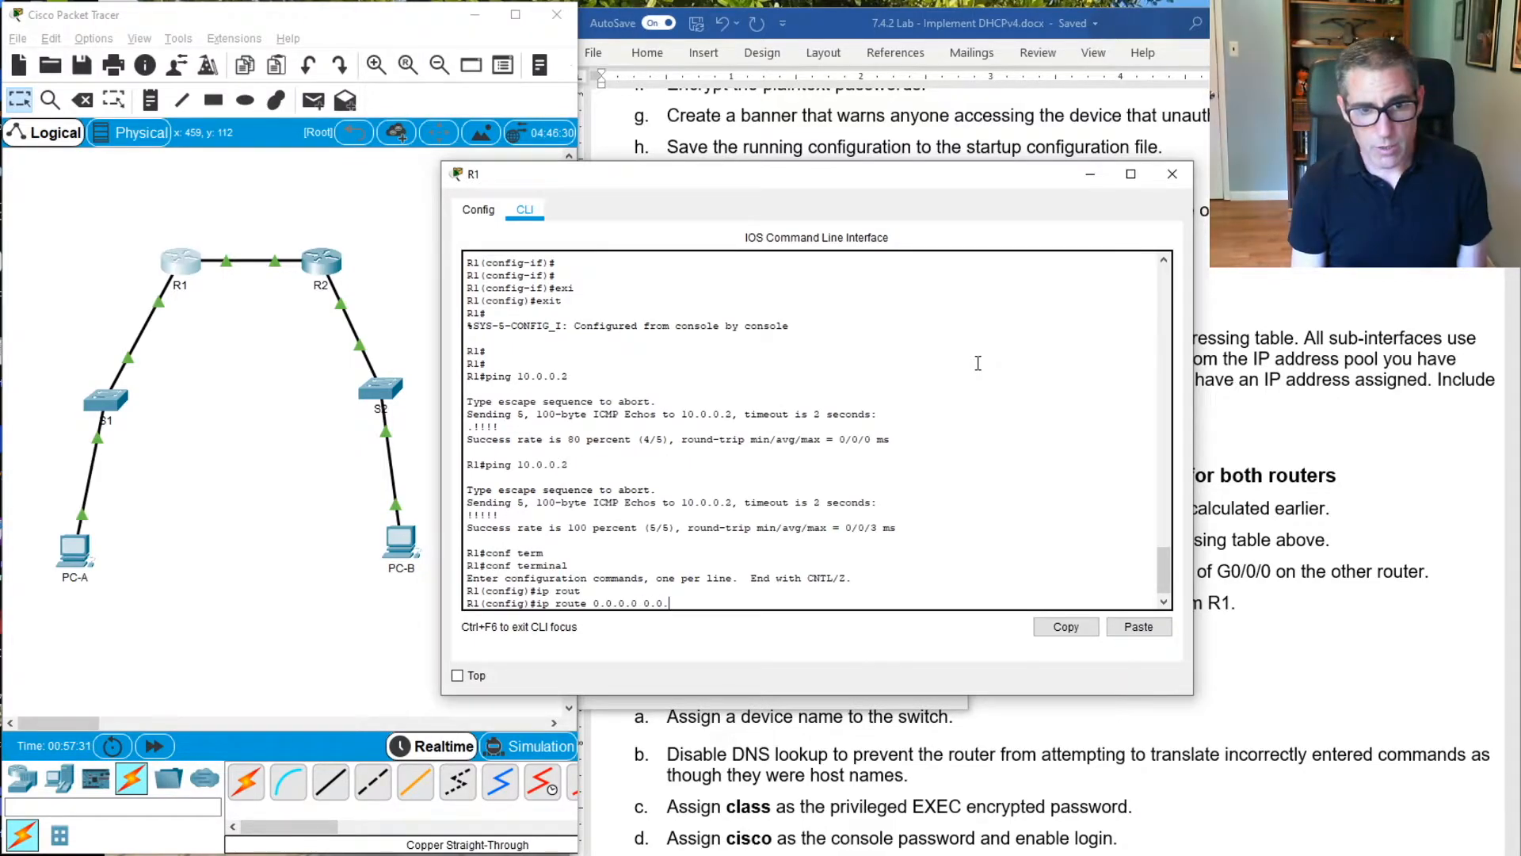
text(.0)
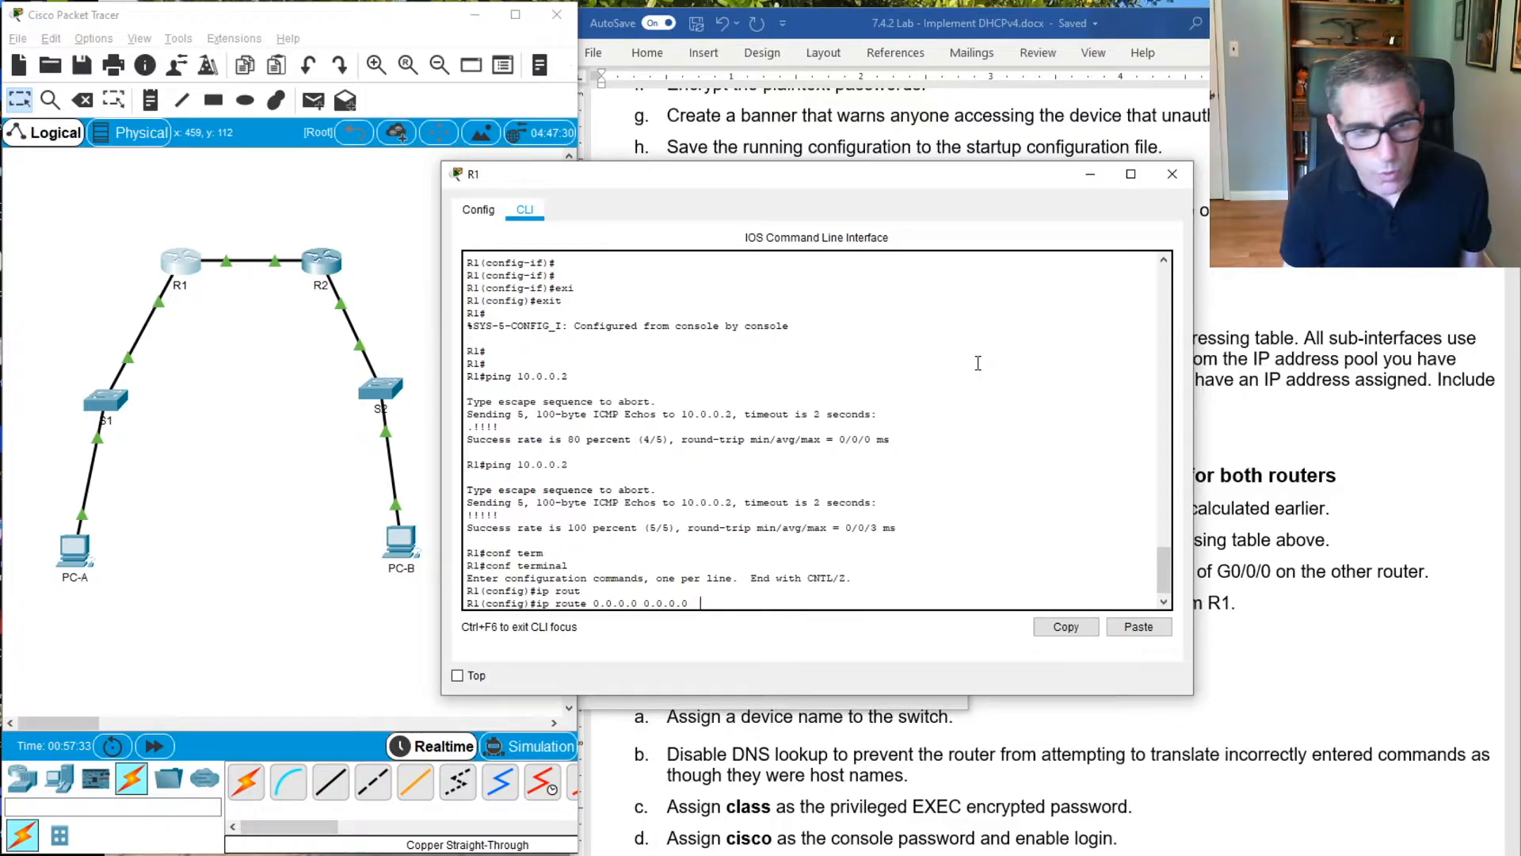
text(  10.0)
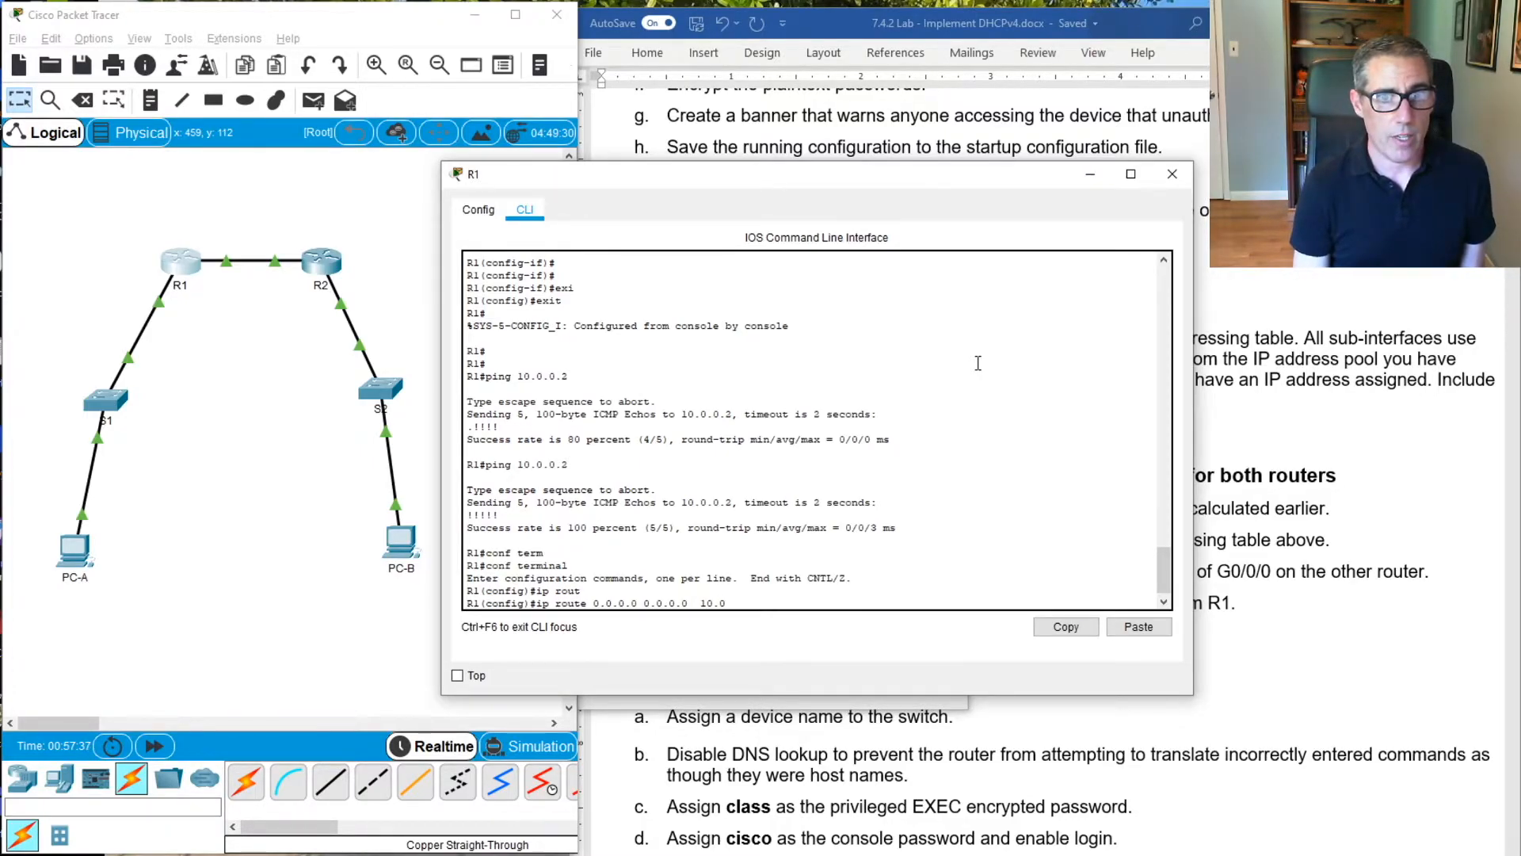
text(.0.2)
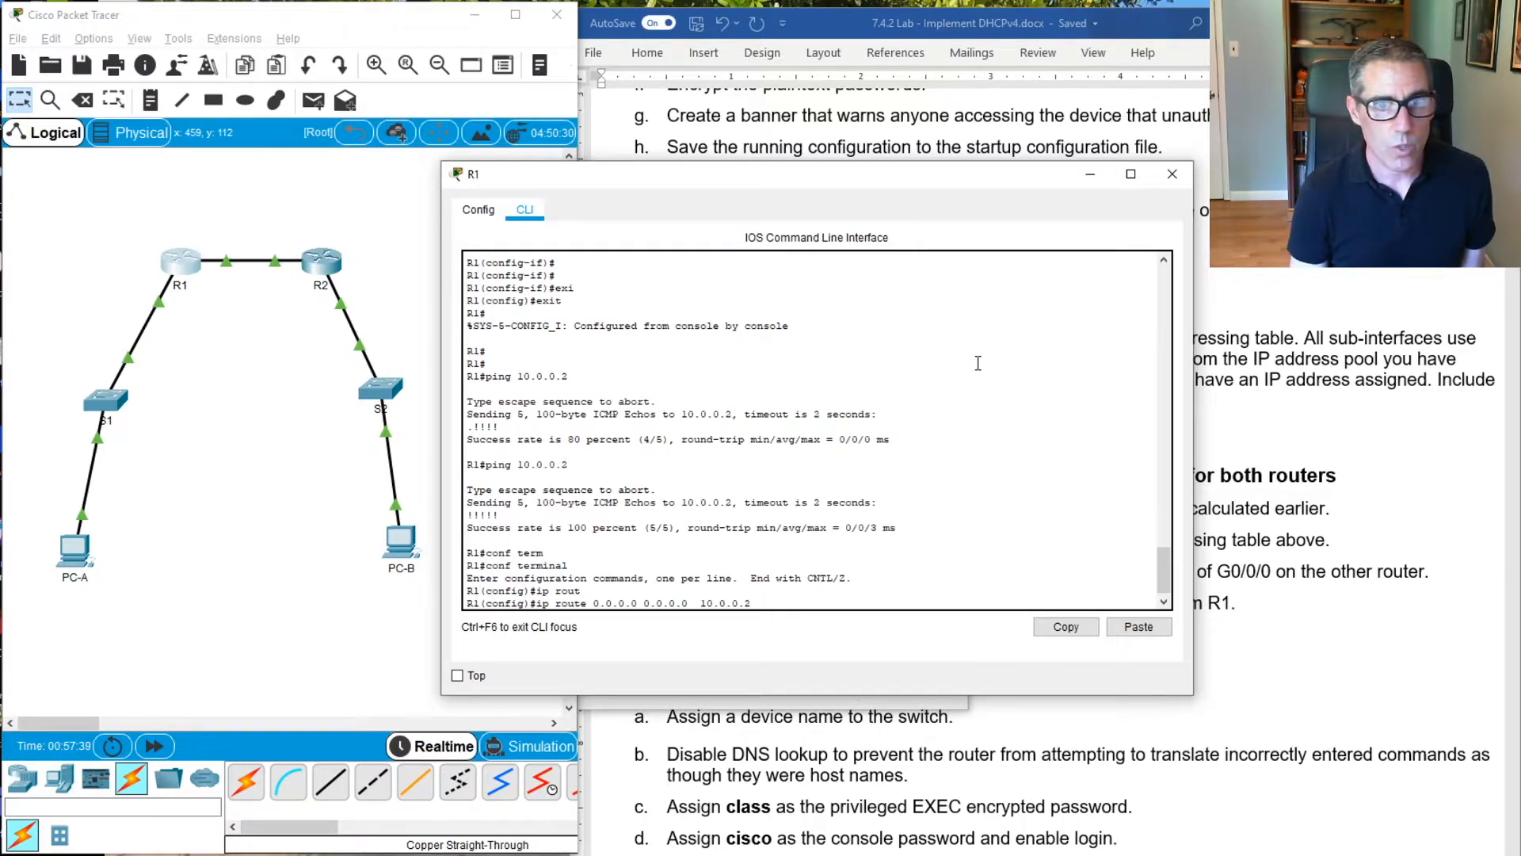
key(Return)
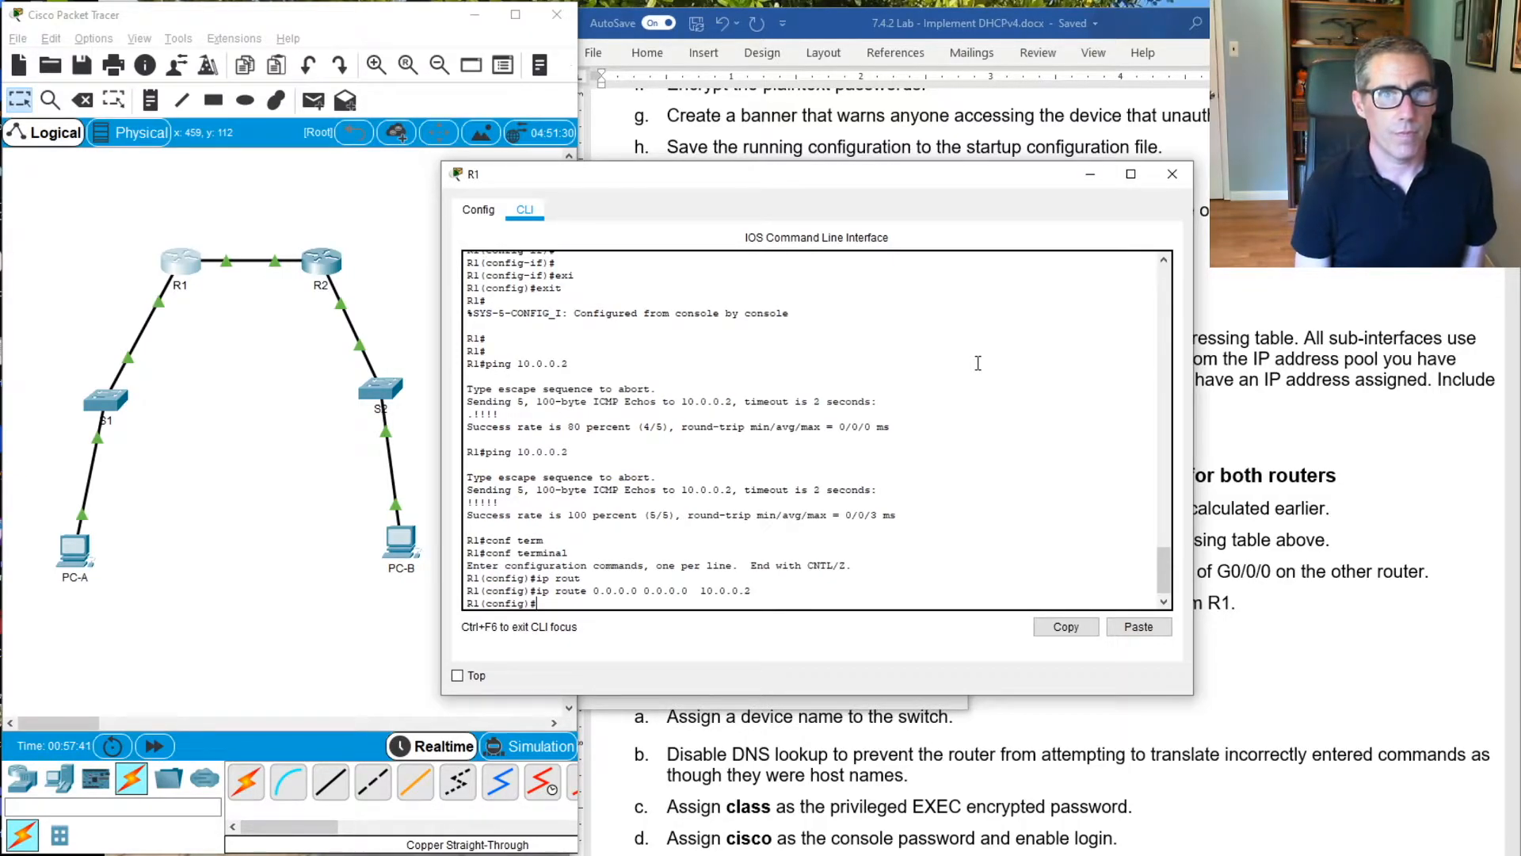
Display R1's IP routing table from configuration mode to check the default route
text(do show ip rou)
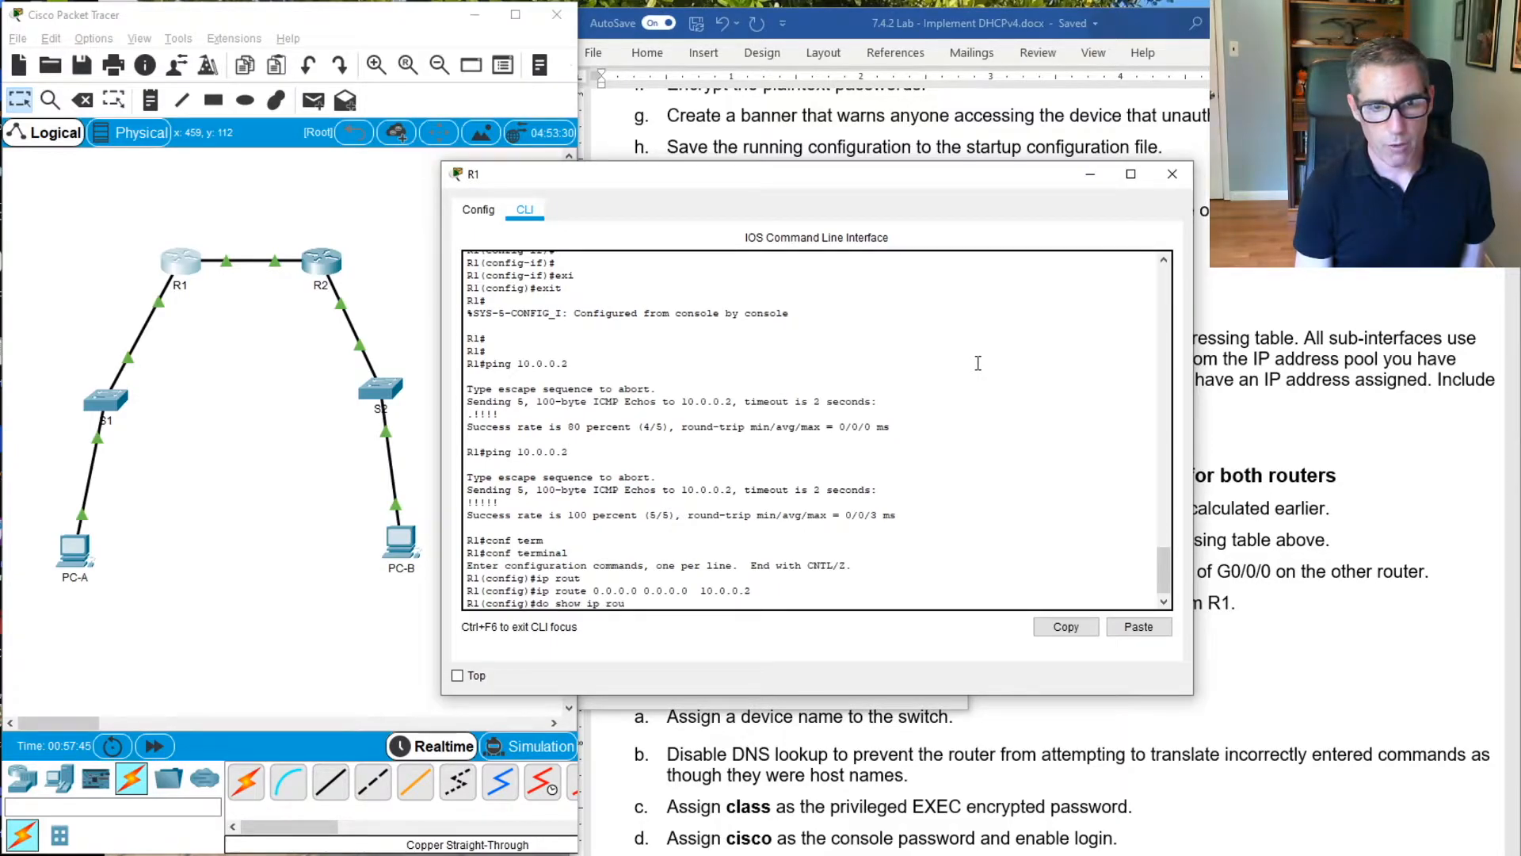
text(te)
key(Return)
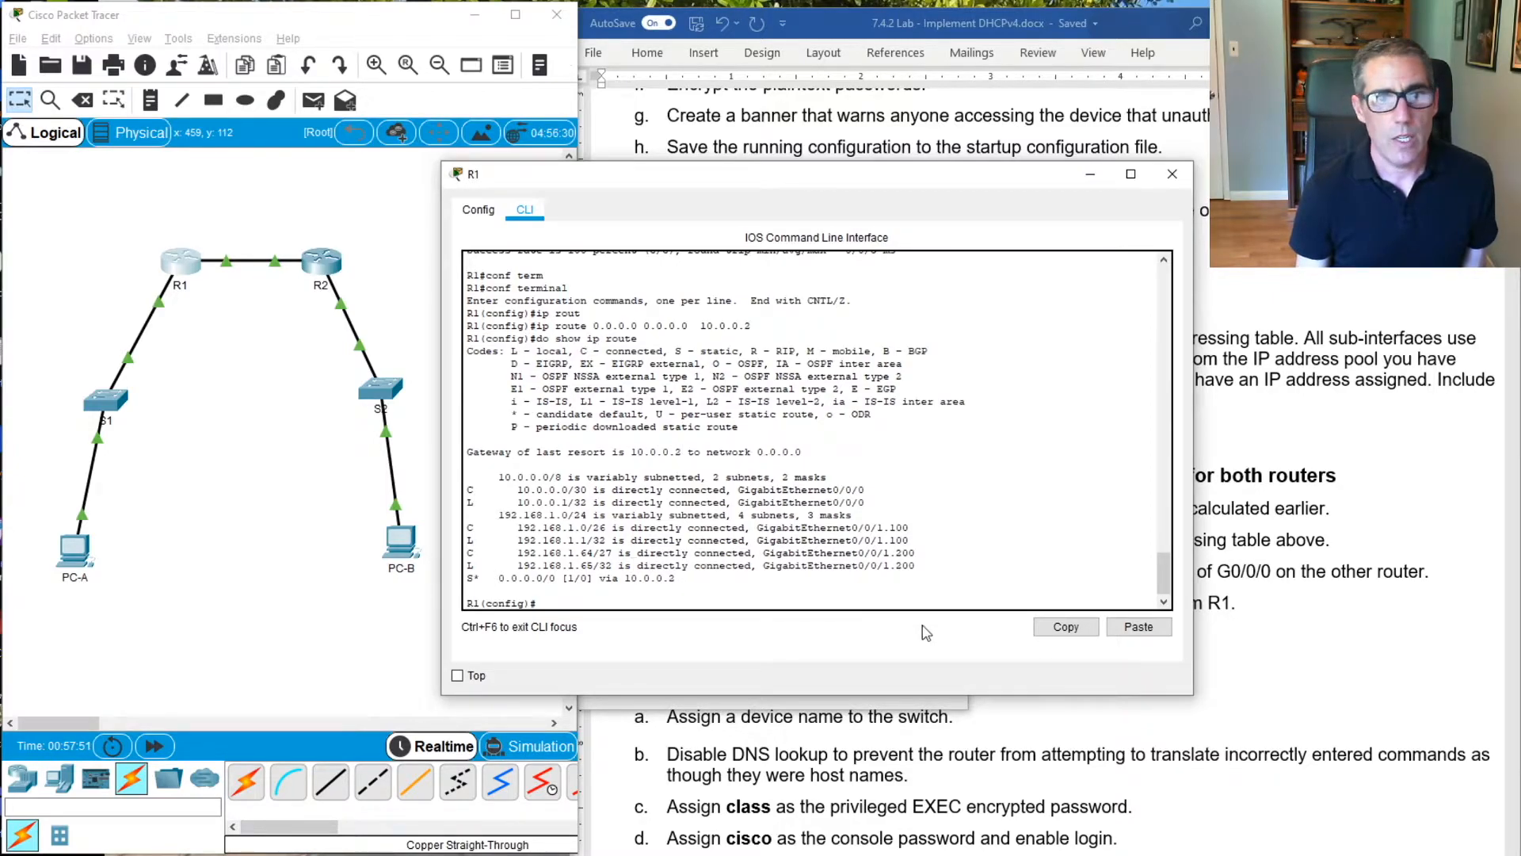
Open R2's command line and exit interface configuration to return to global configuration mode
click(317, 265)
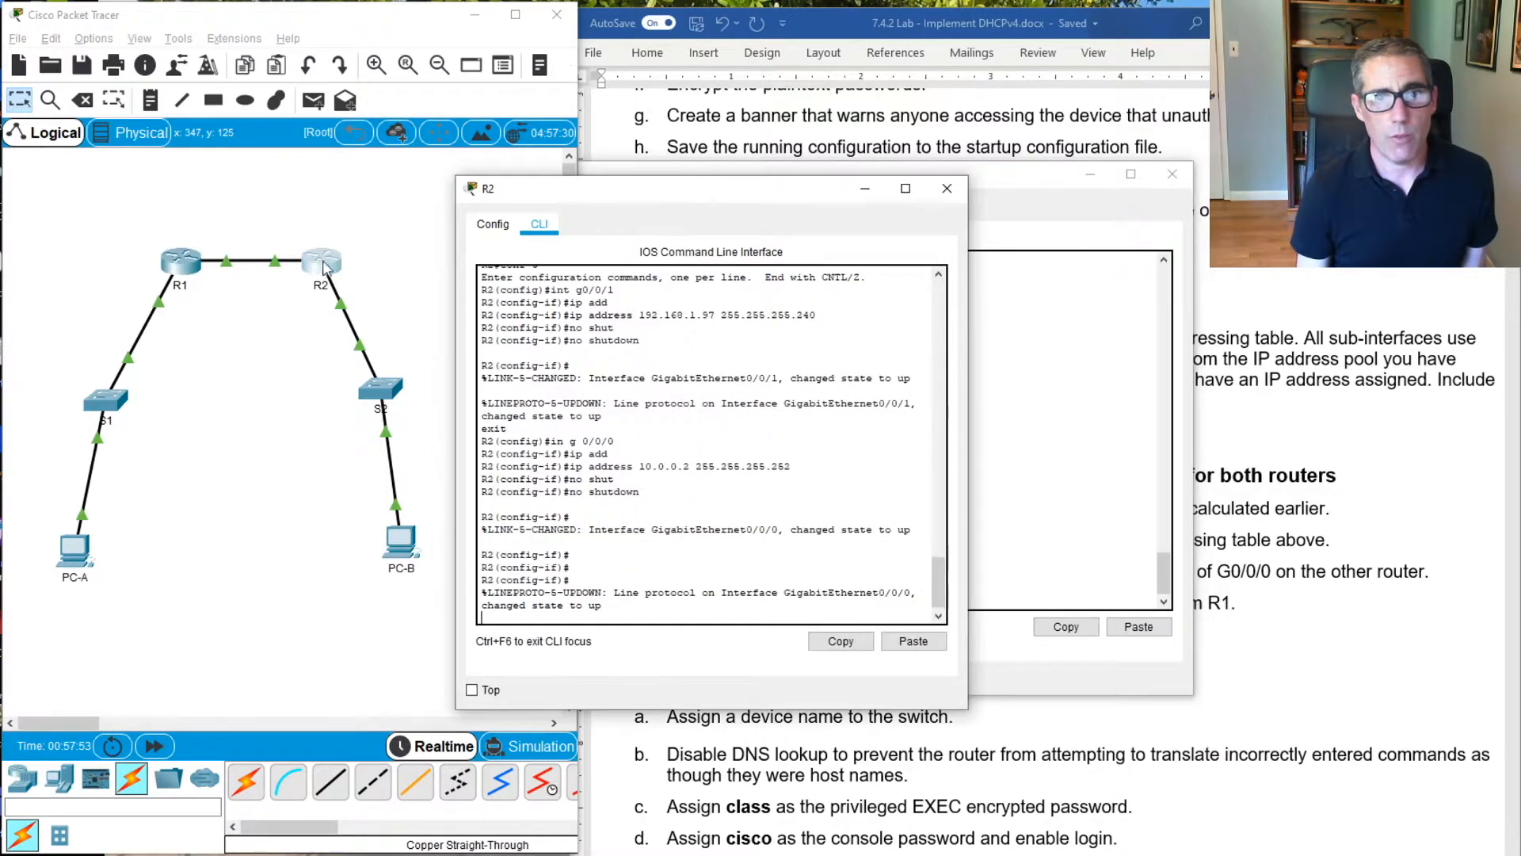
click(882, 452)
key(Return)
key(Return)
key(Return)
key(Return)
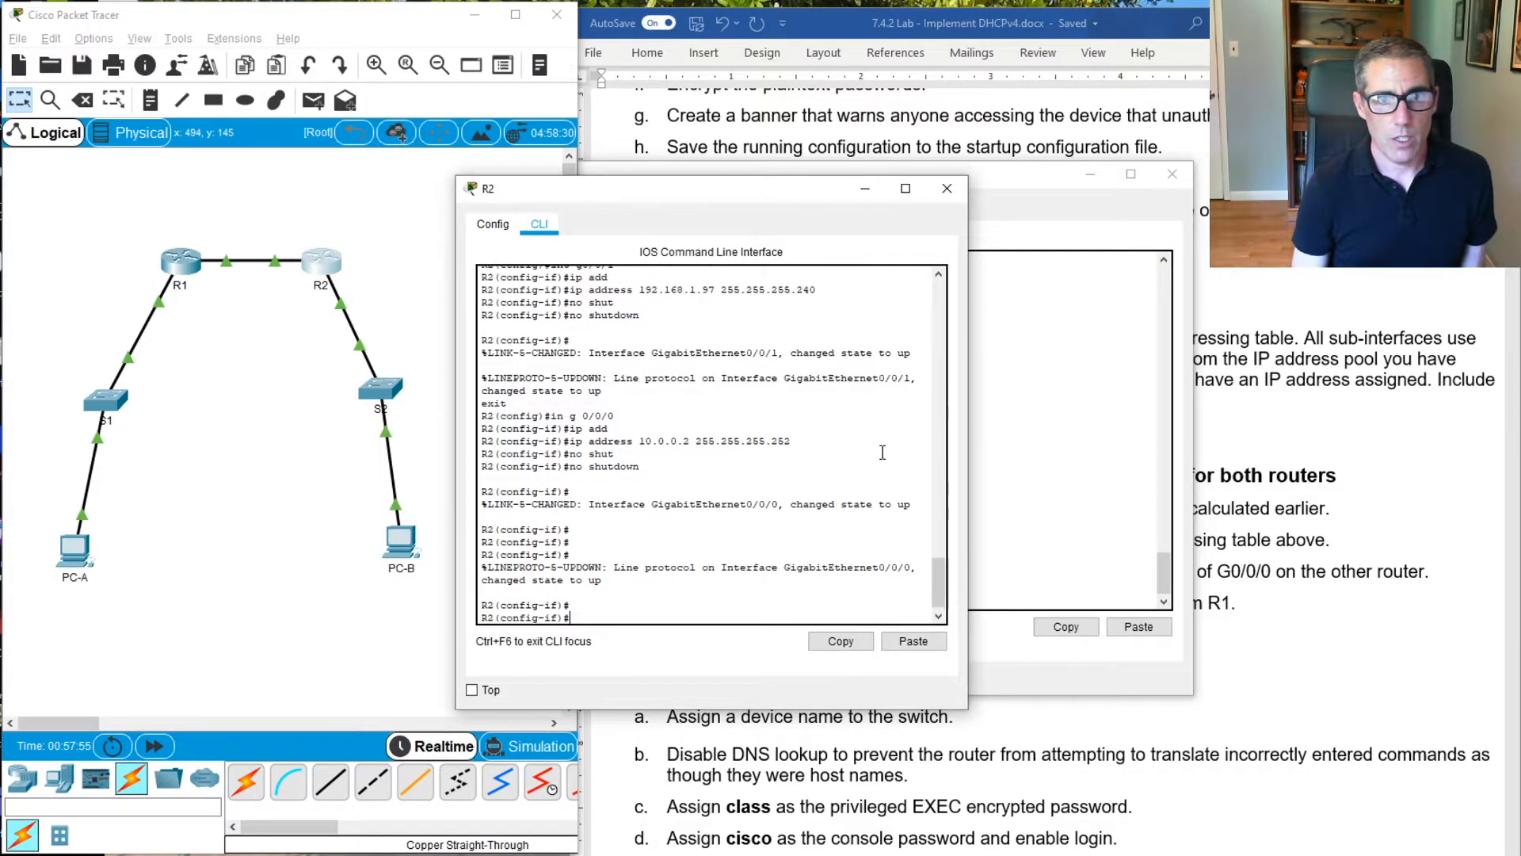
text(exit)
key(BackSpace)
key(BackSpace)
text(it)
key(Return)
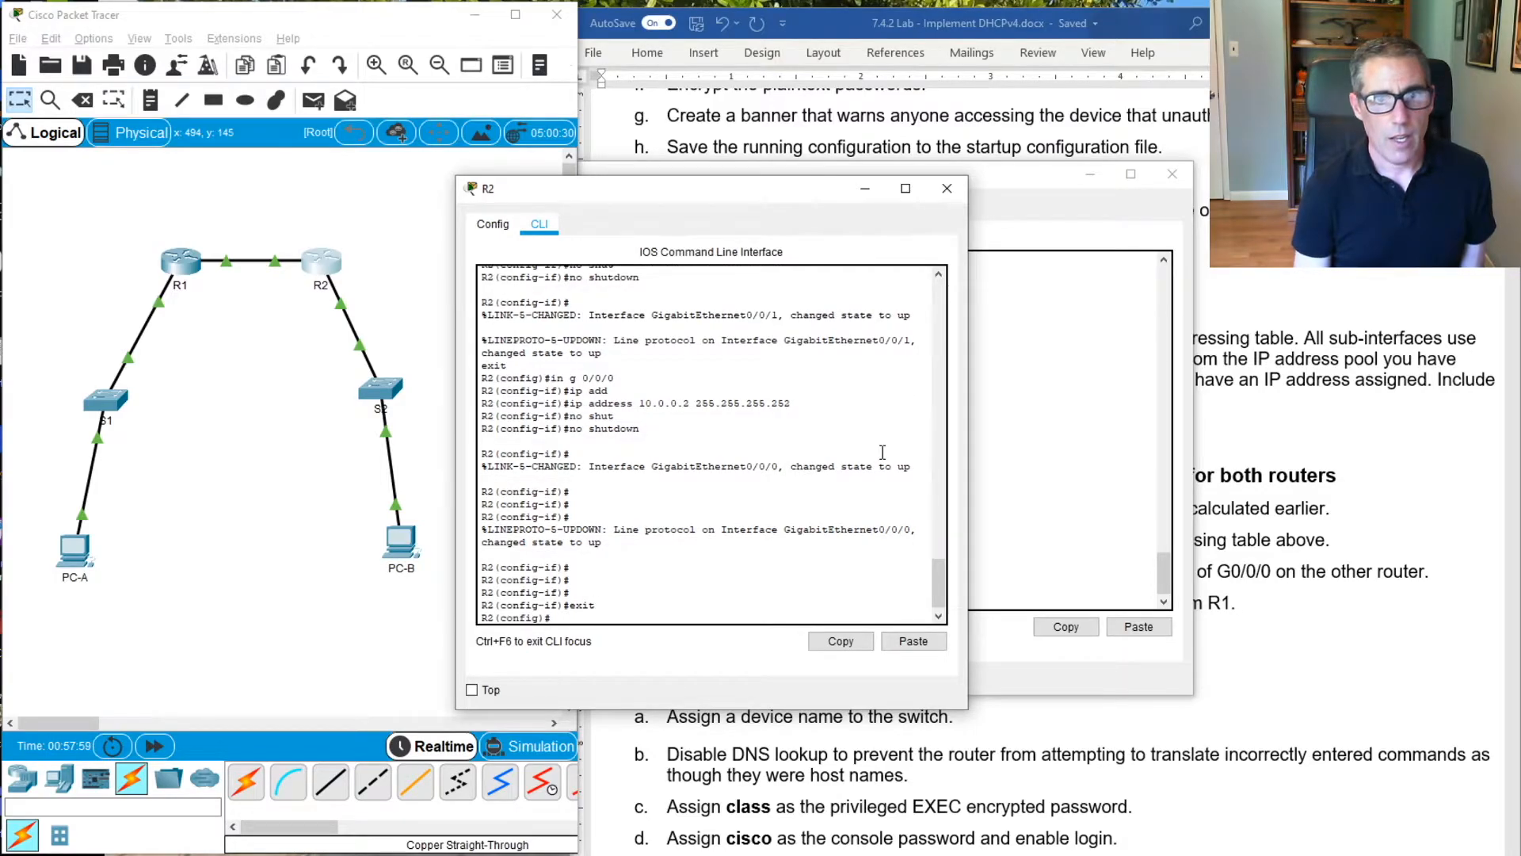
Add a default static route 0.0.0.0 0.0.0.0 with next hop 10.0.0.1 on R2
text(ip rout)
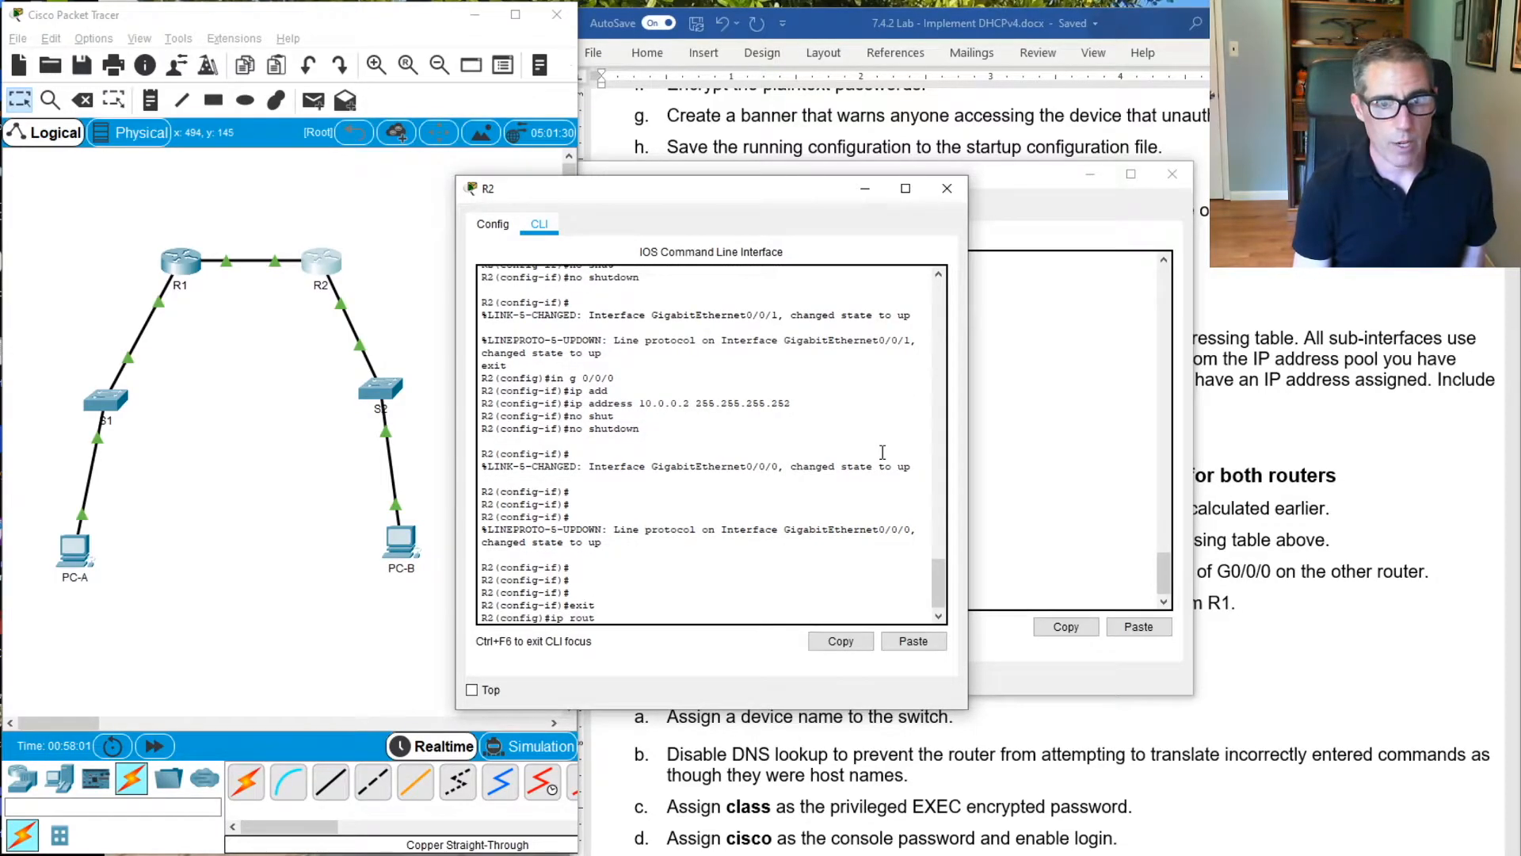
text(e )
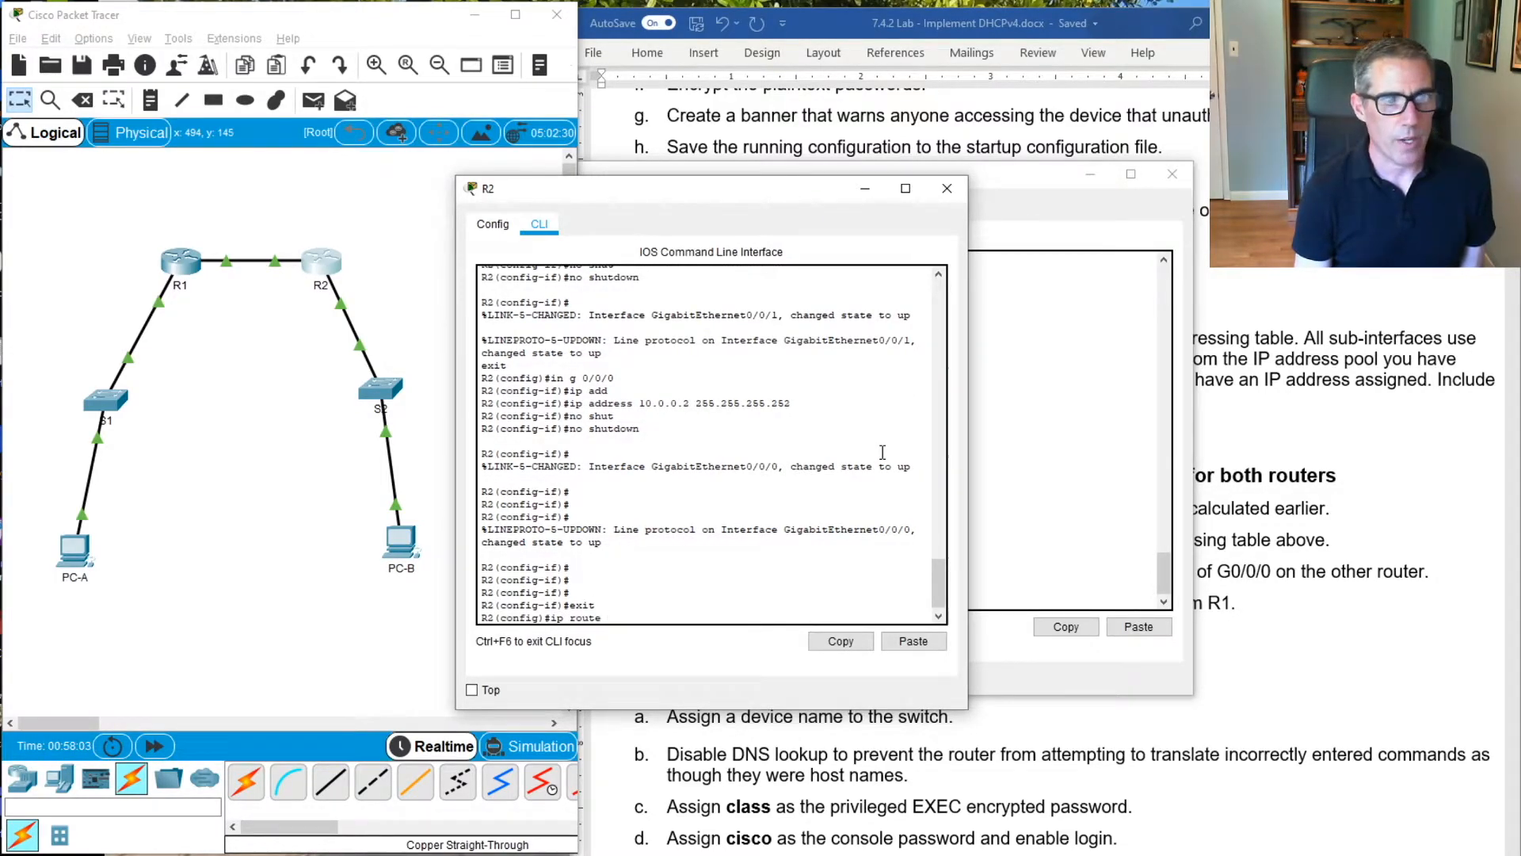
text(0.0.0.0 0)
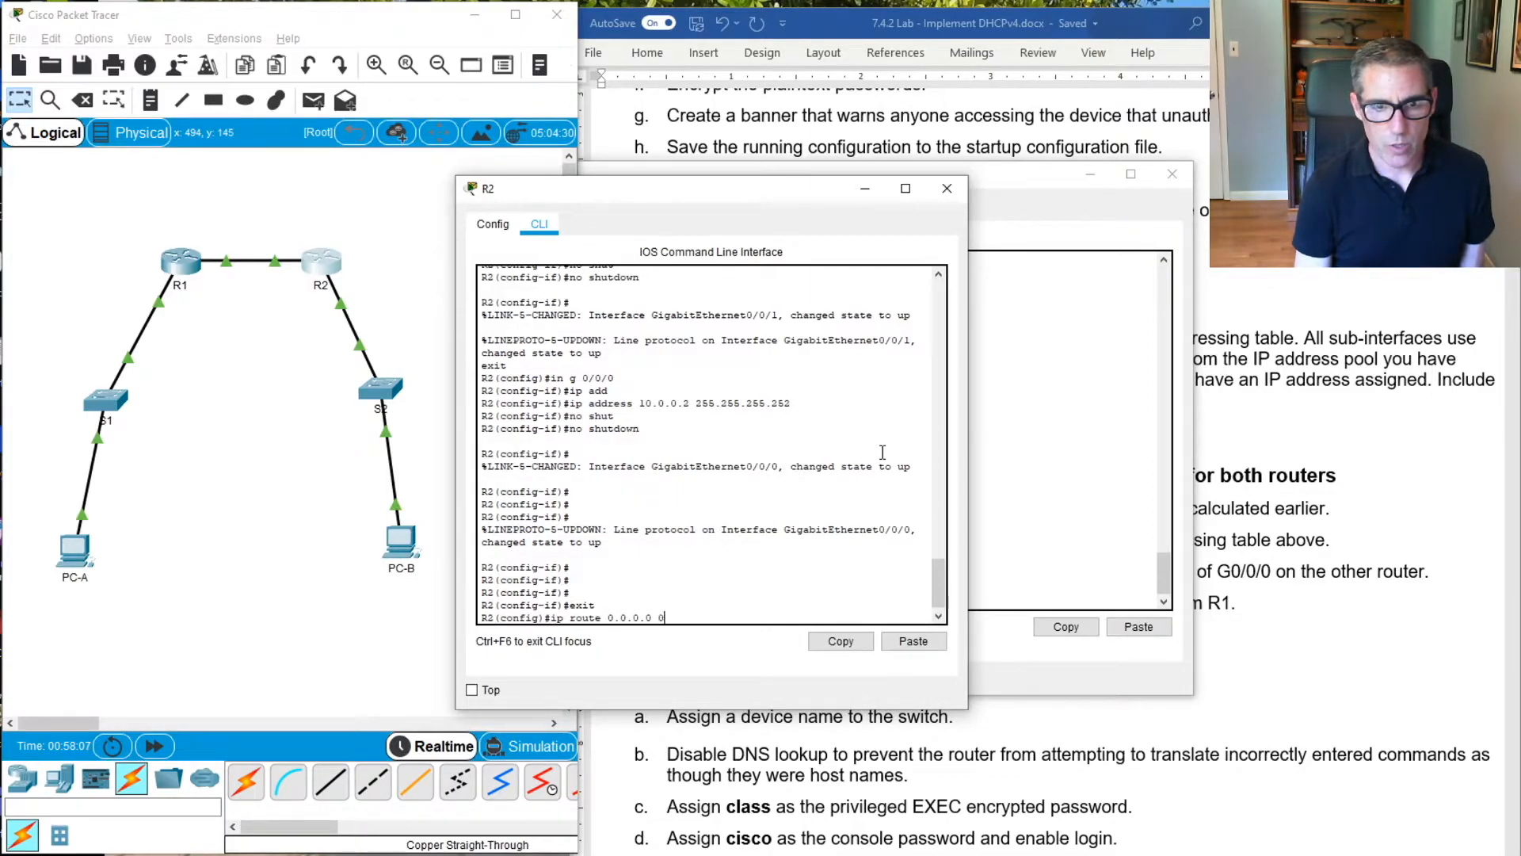
text(.0.0.0 )
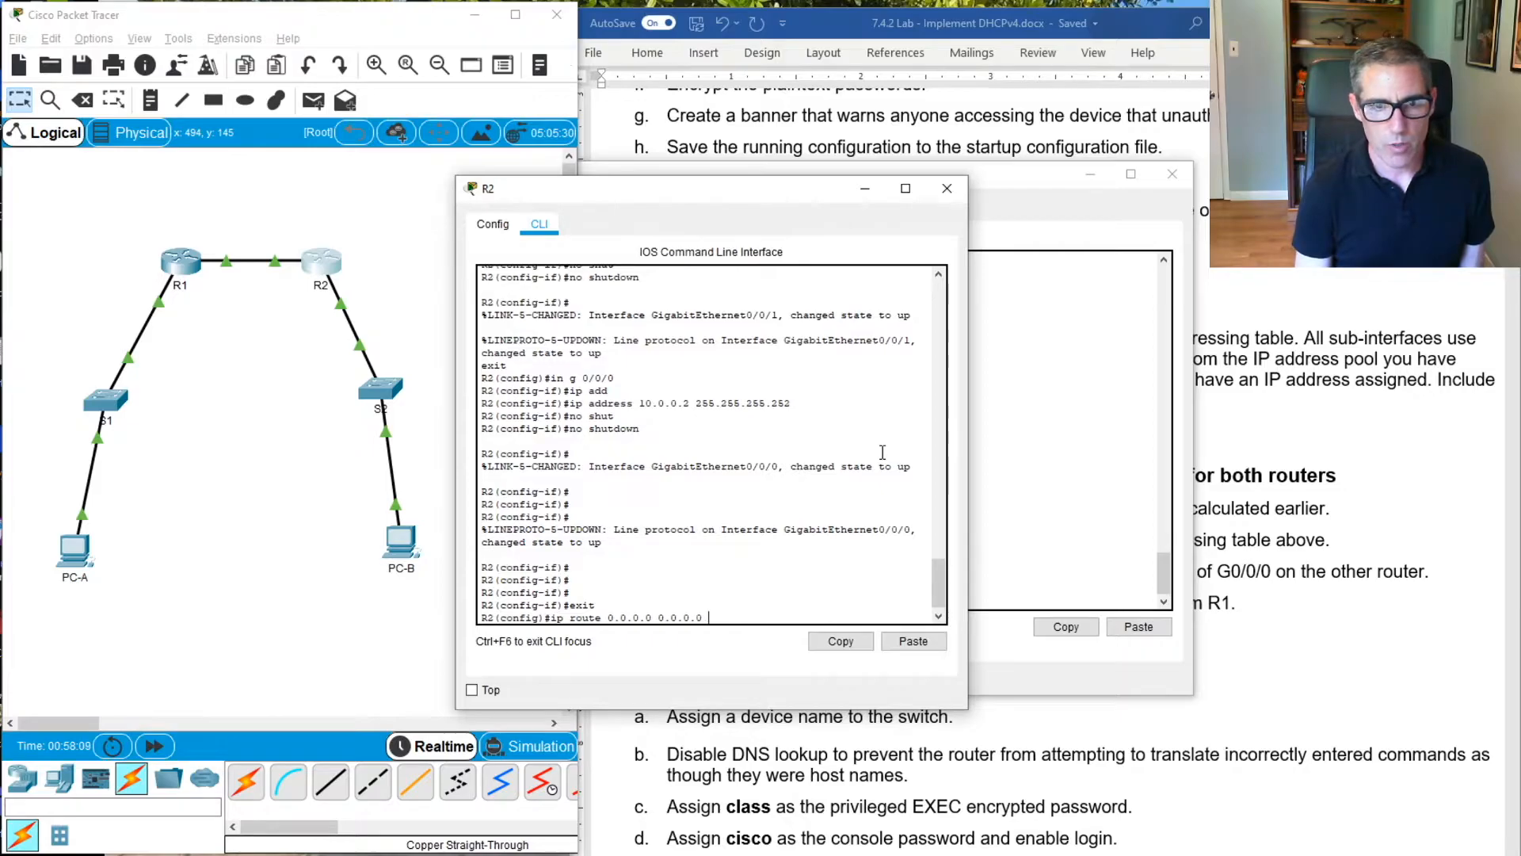
text(10.0.0.1)
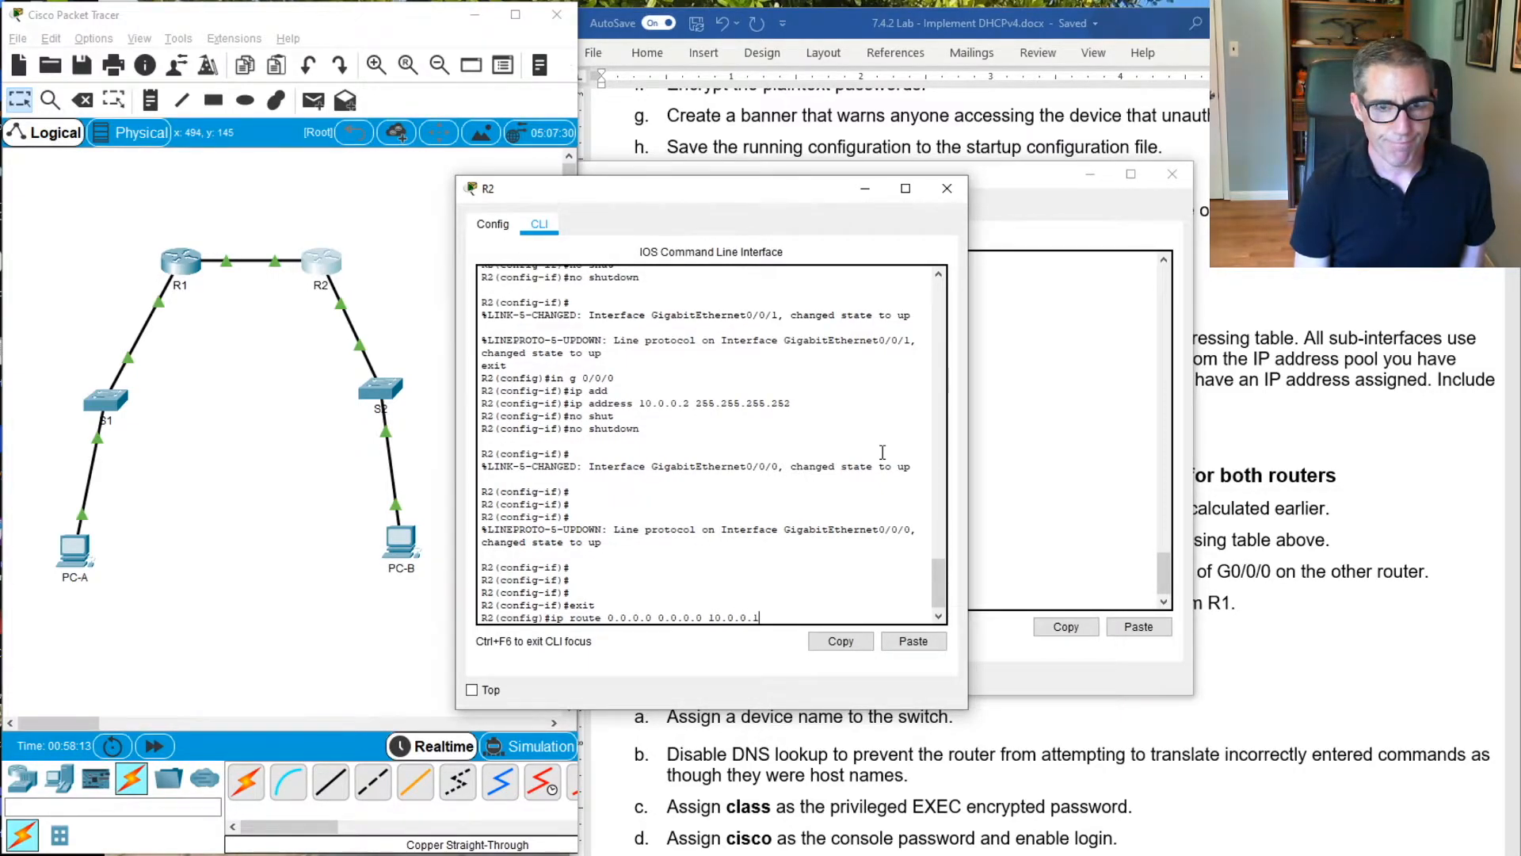
key(Return)
key(Return)
key(Return)
key(Return)
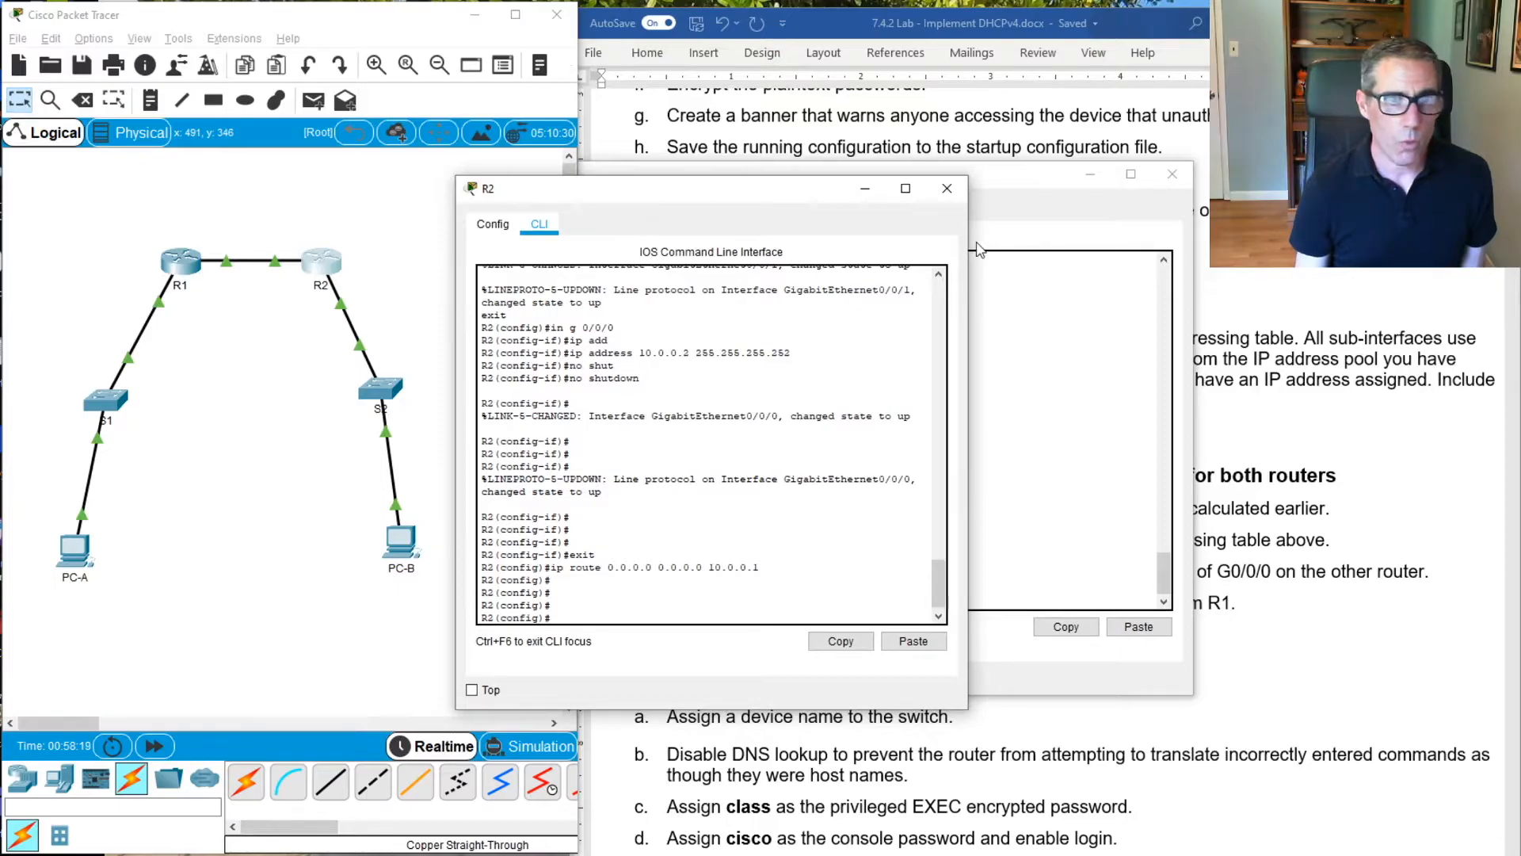
Return to R1's command line and exit global configuration to privileged EXEC mode
click(1071, 237)
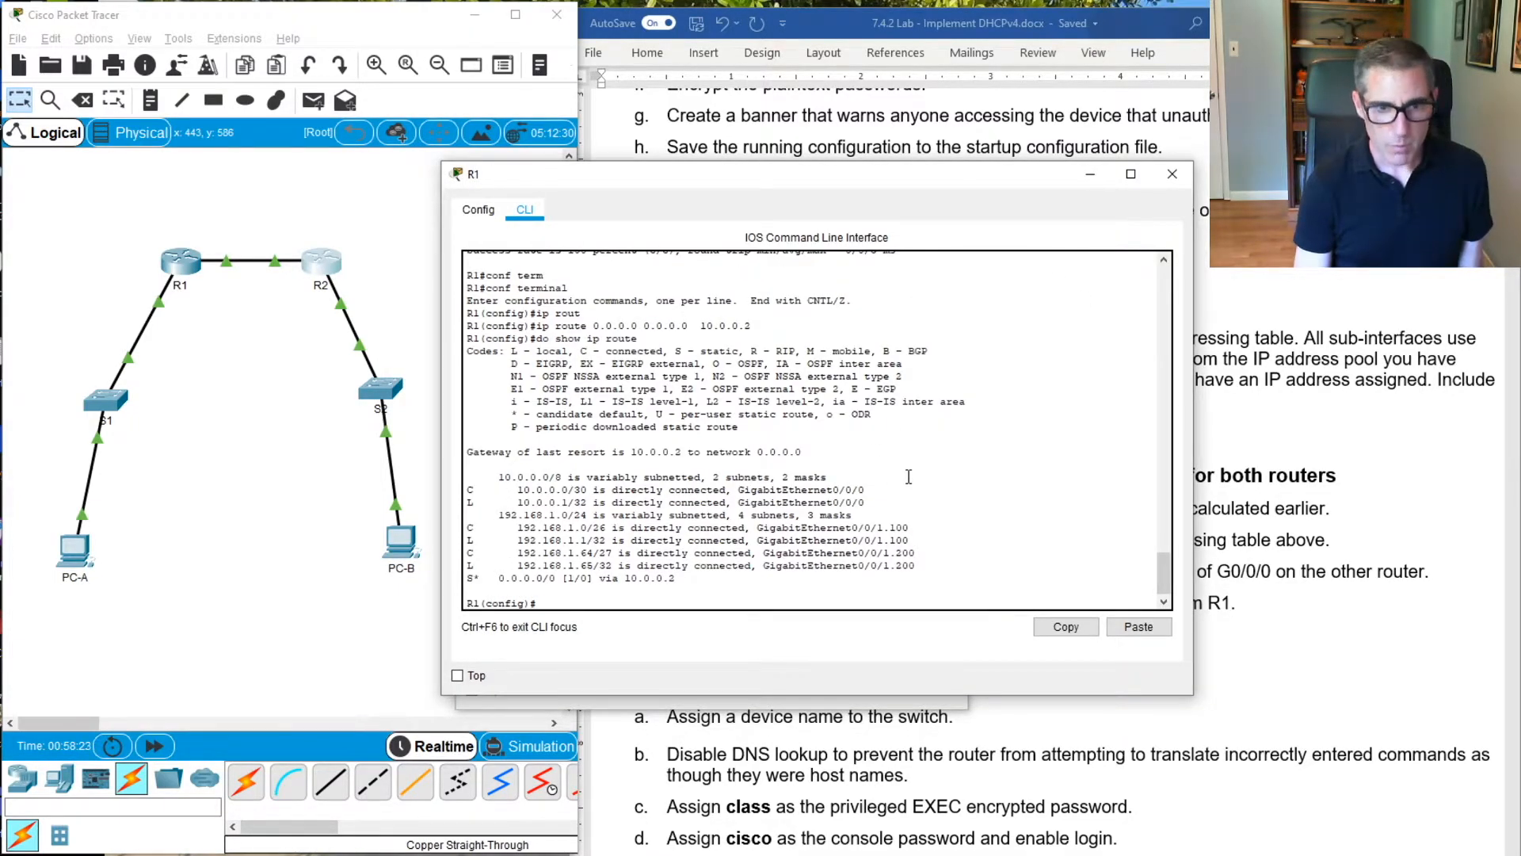
text(exit)
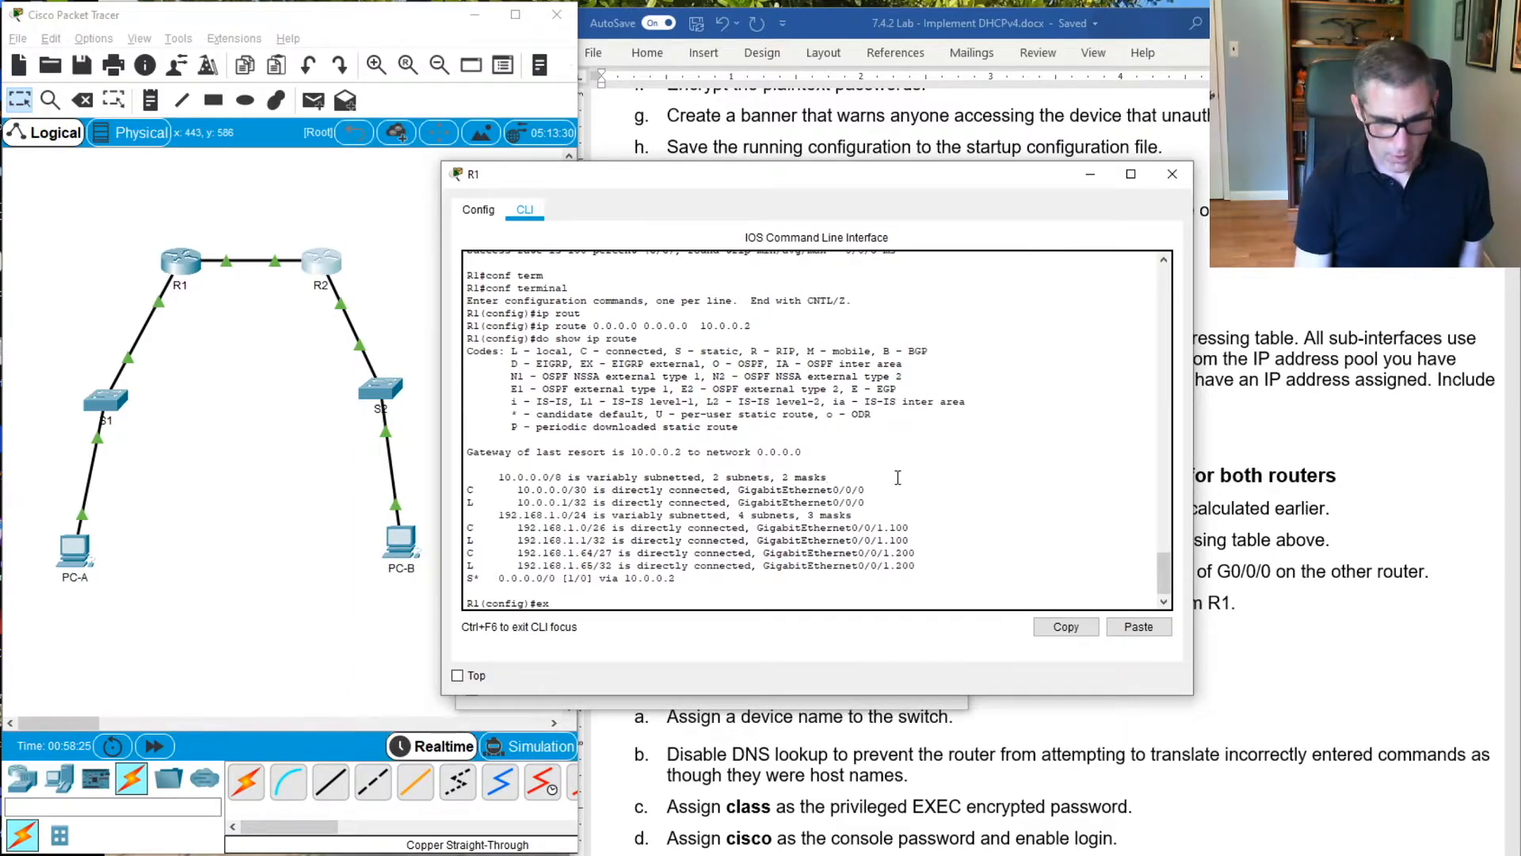
key(Return)
key(Return)
key(Return)
key(Return)
key(Return)
key(Return)
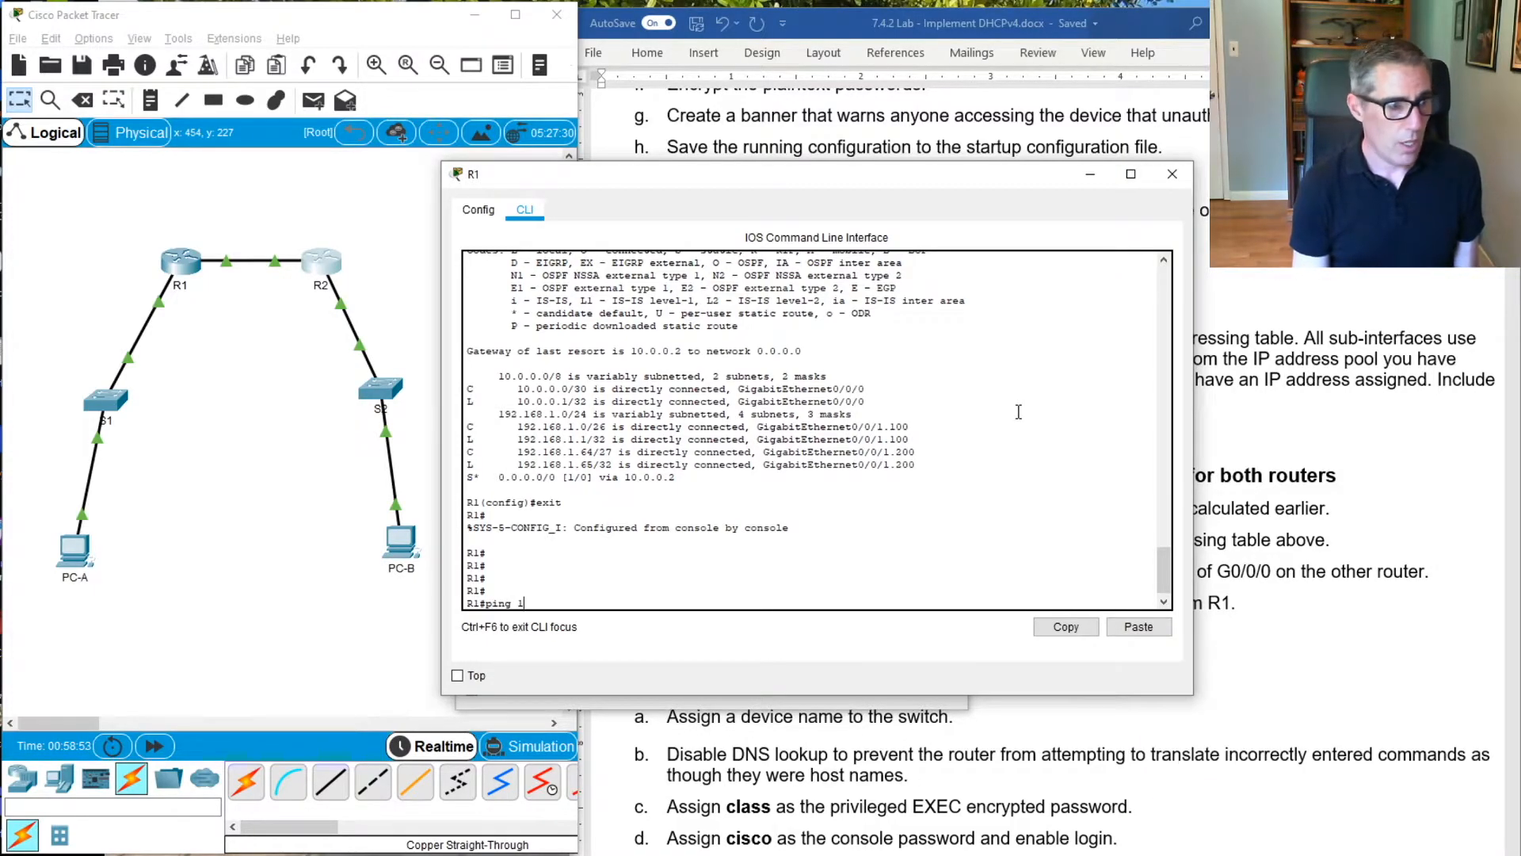
Check the lab's static routing verification instruction and ping R2's G0/0/1 address 192.168.1.97 from R1
click(1513, 625)
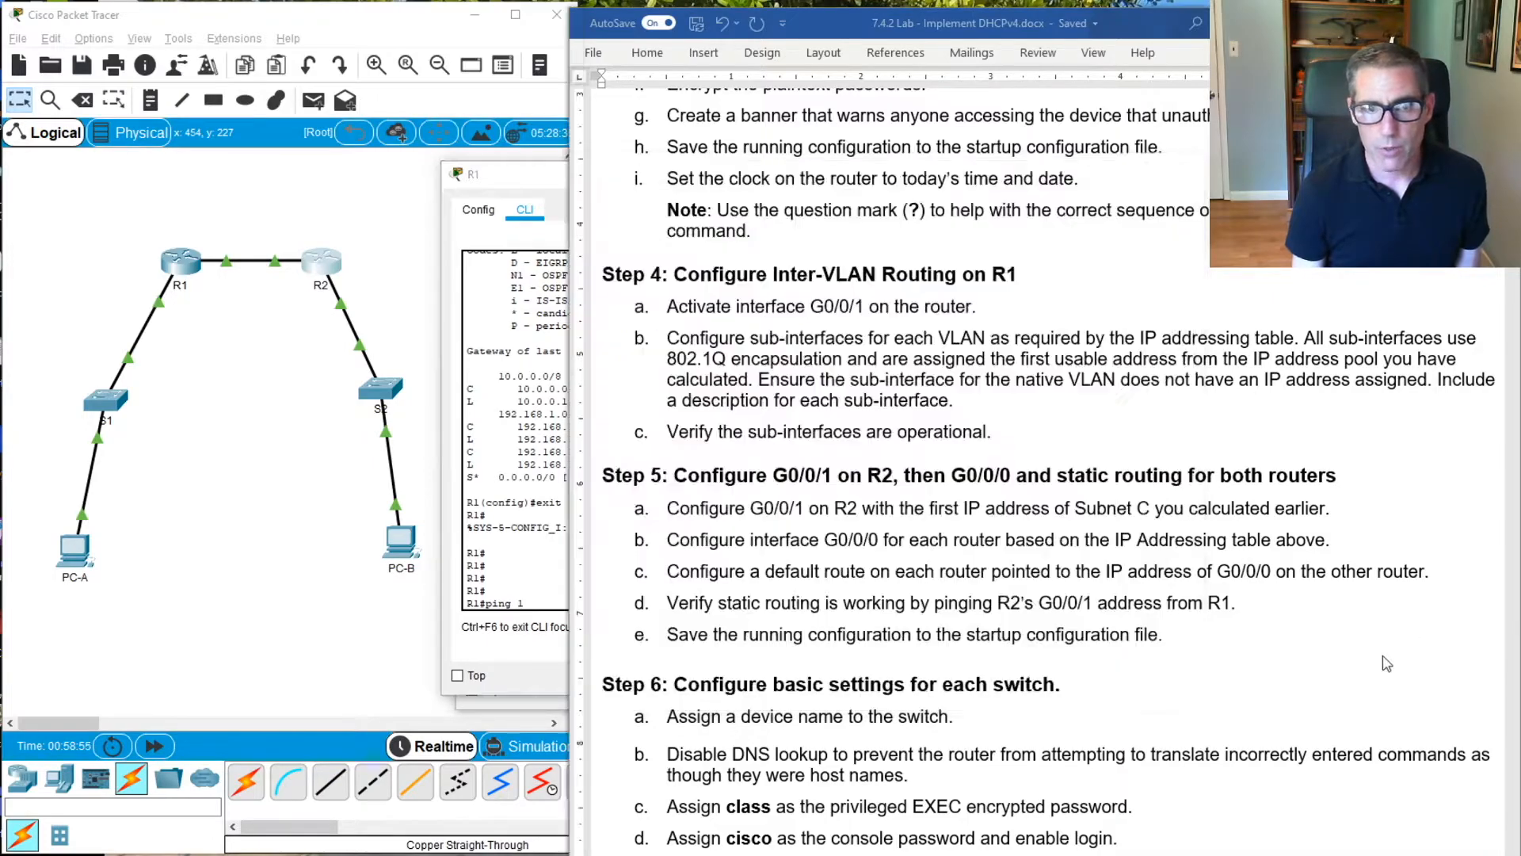
click(1384, 692)
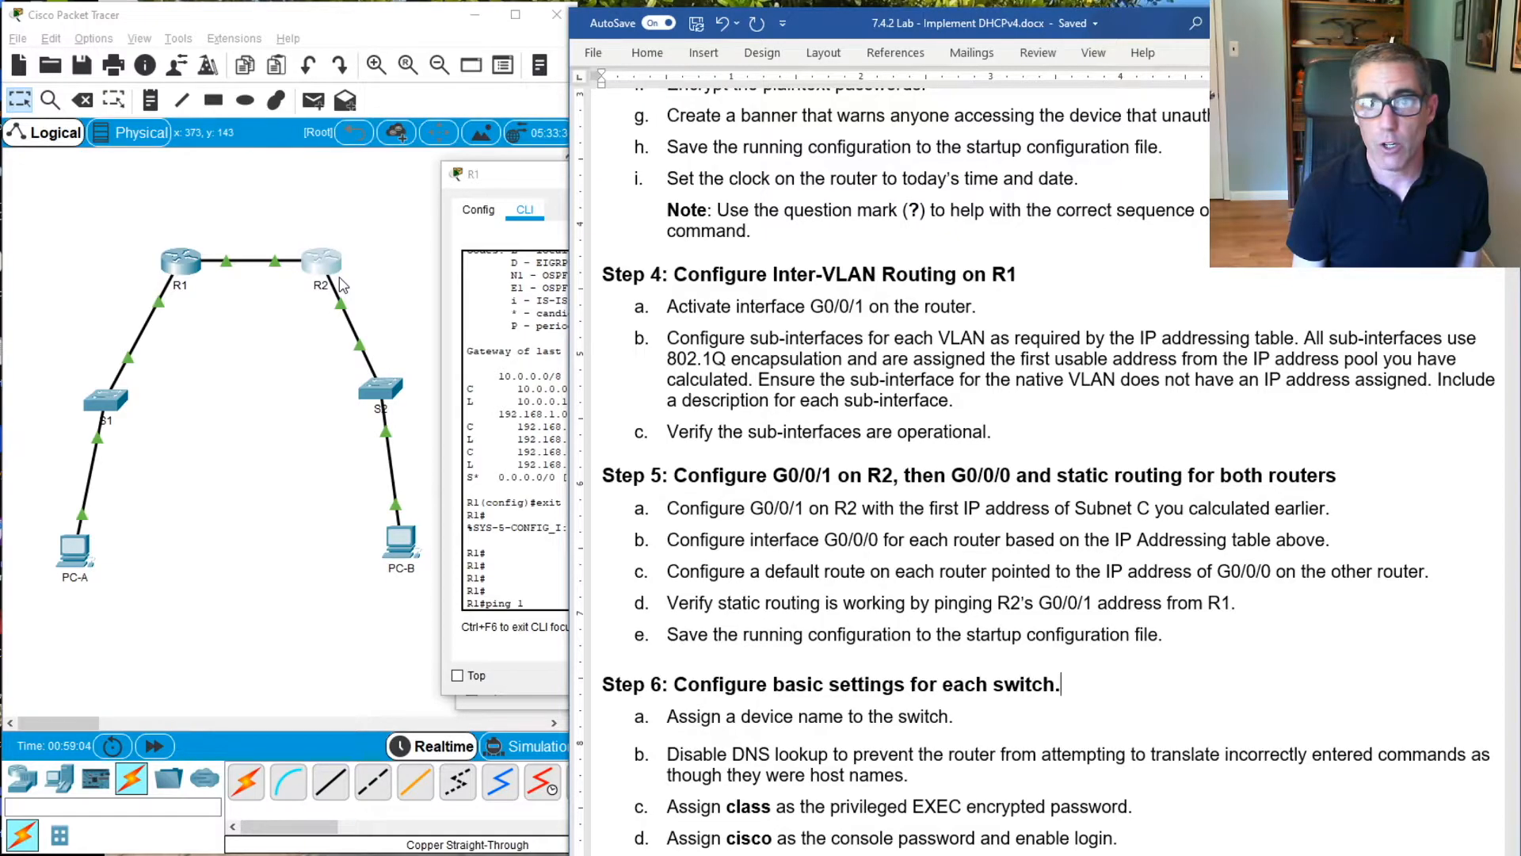
click(537, 416)
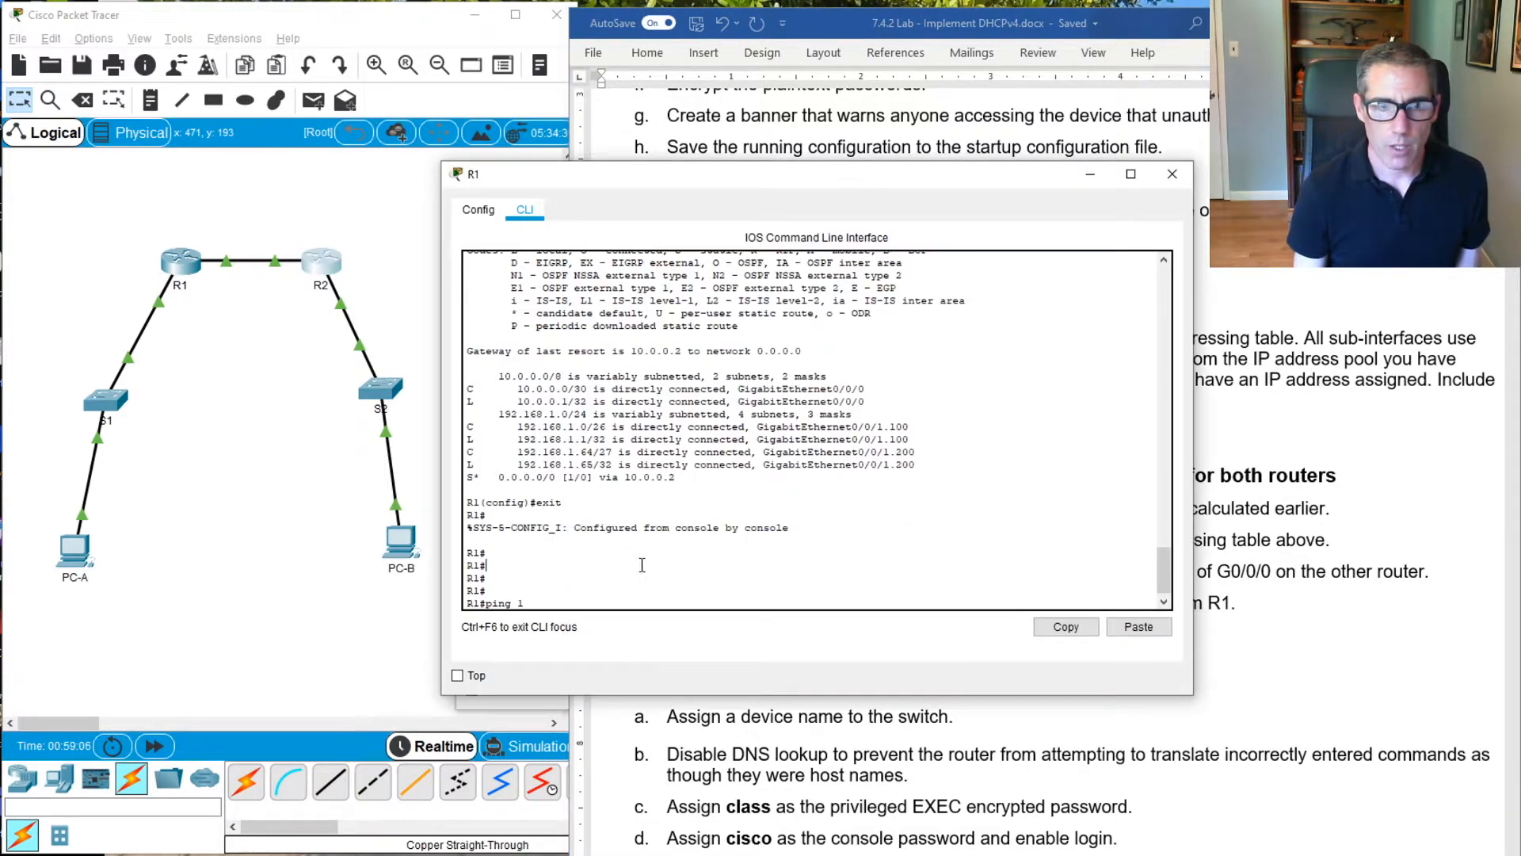
text(ping 192.)
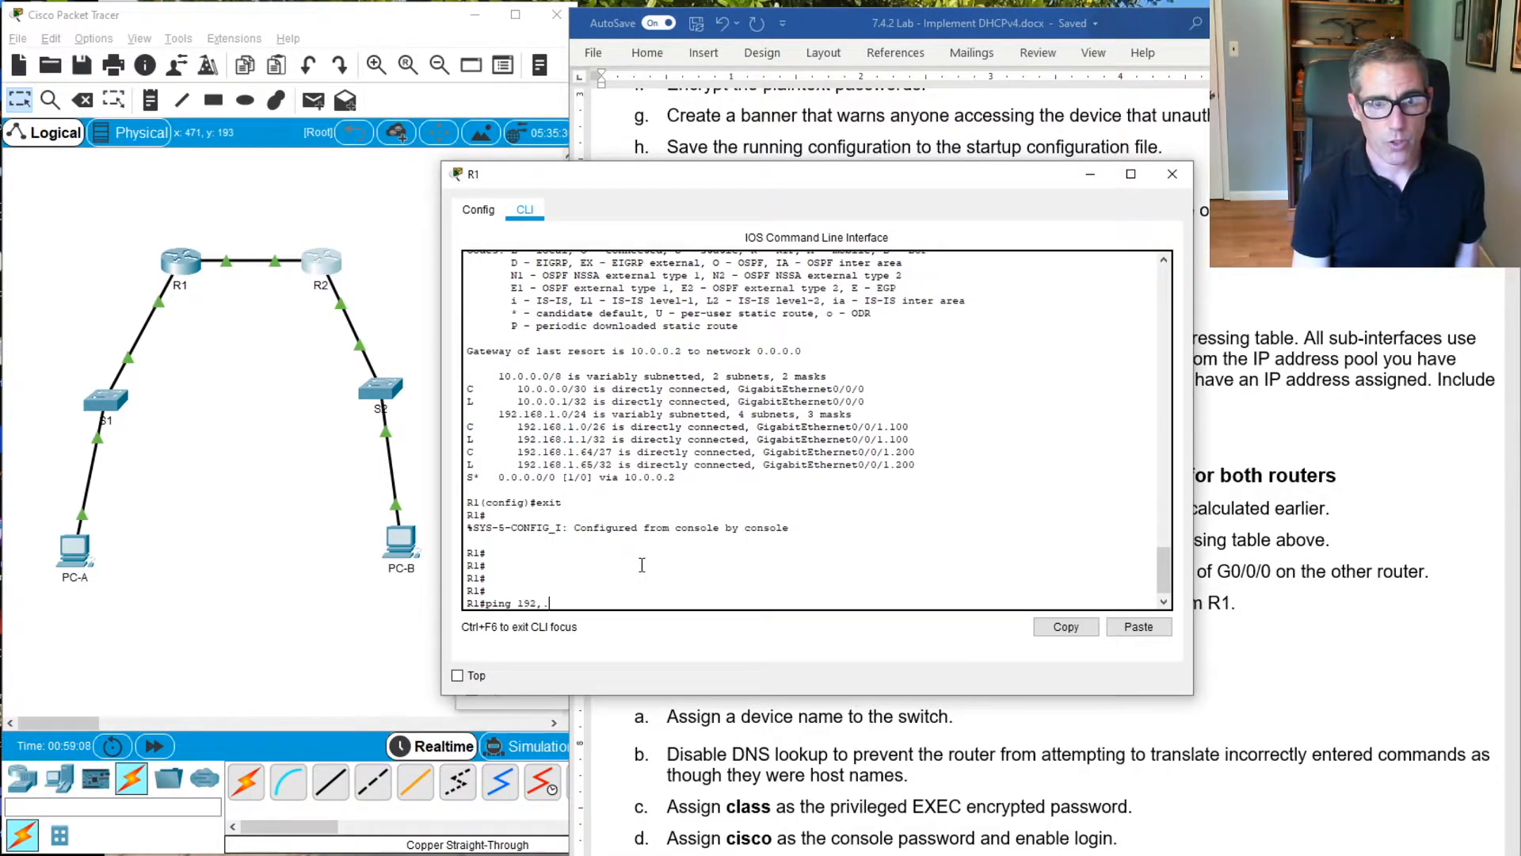
text(168.)
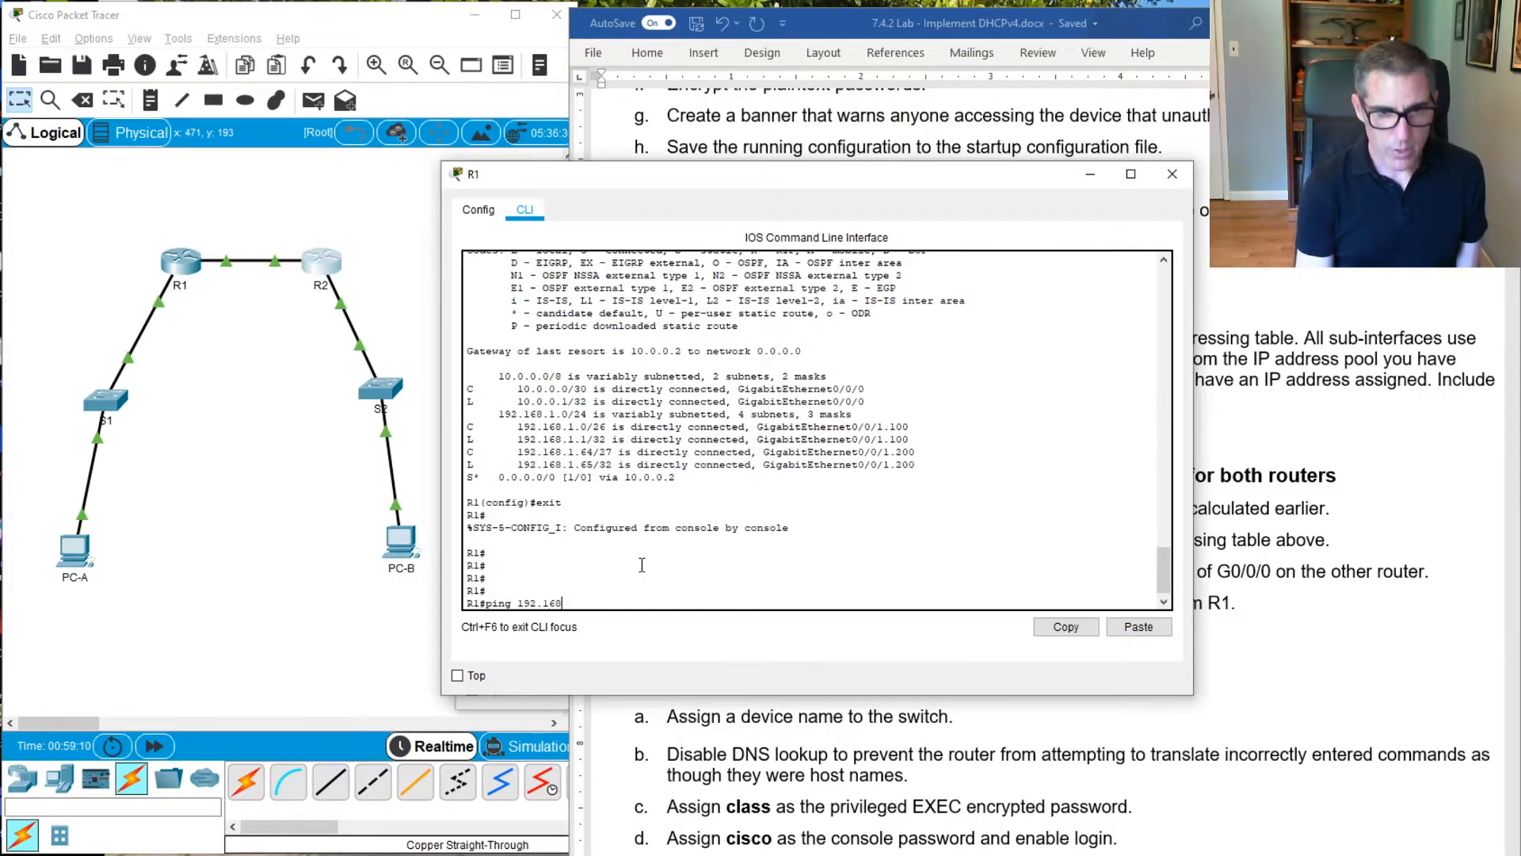
key(BackSpace)
key(BackSpace)
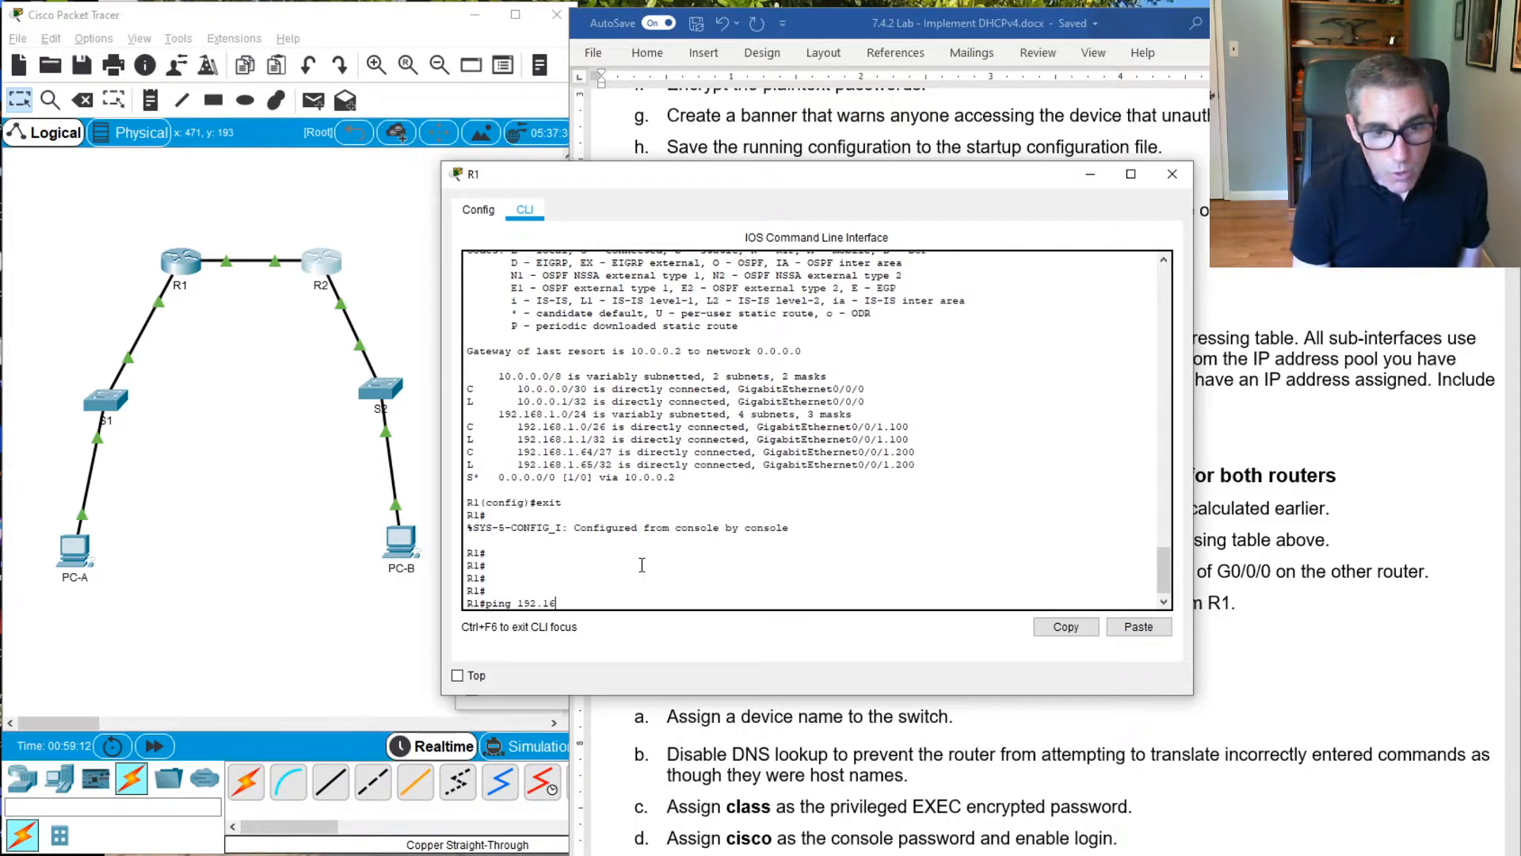
text(8.)
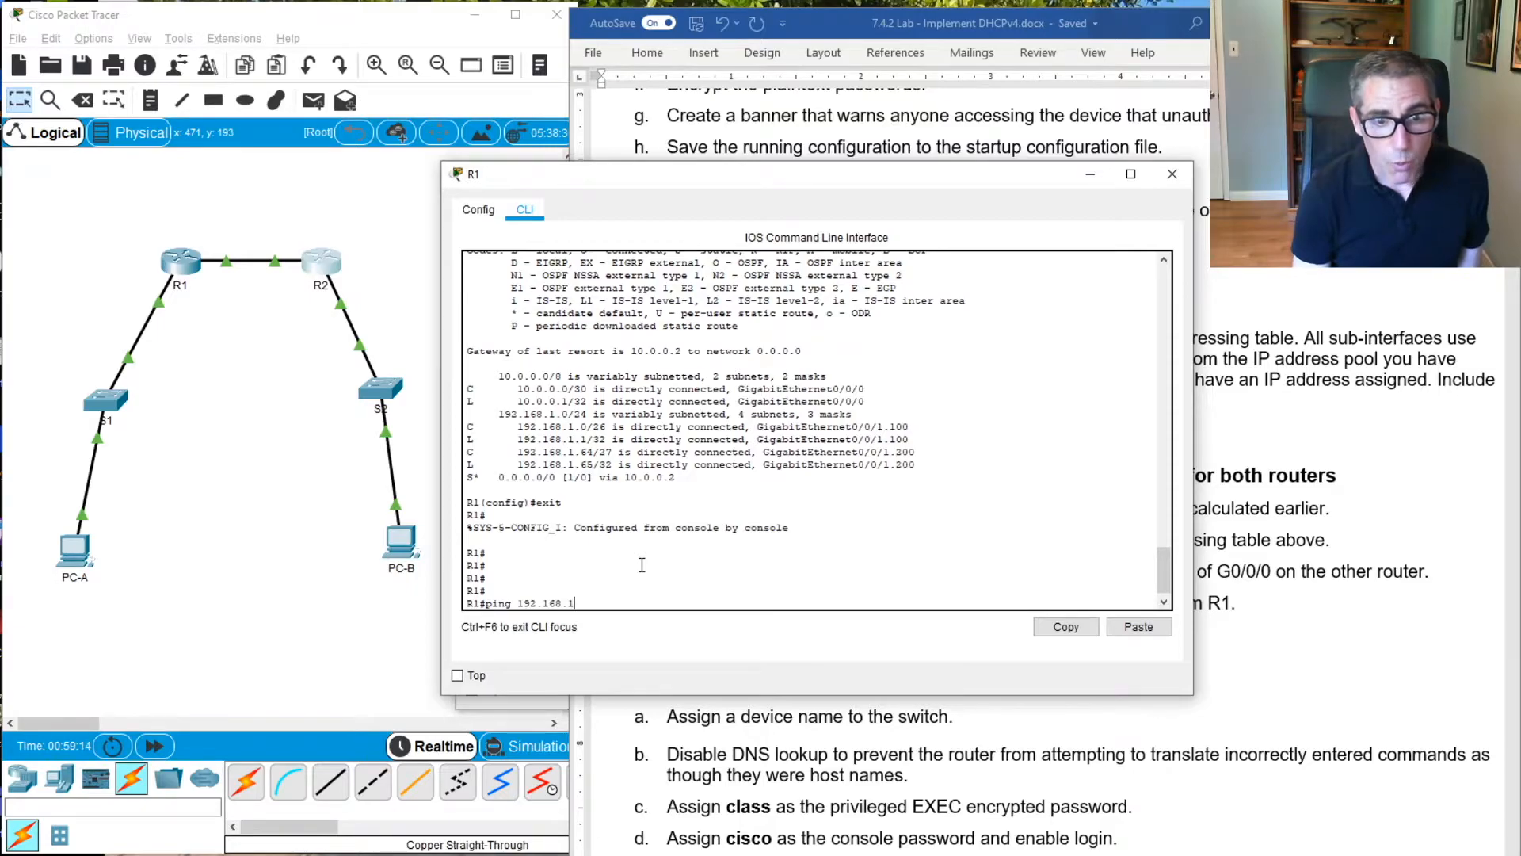
text(1.97)
key(Return)
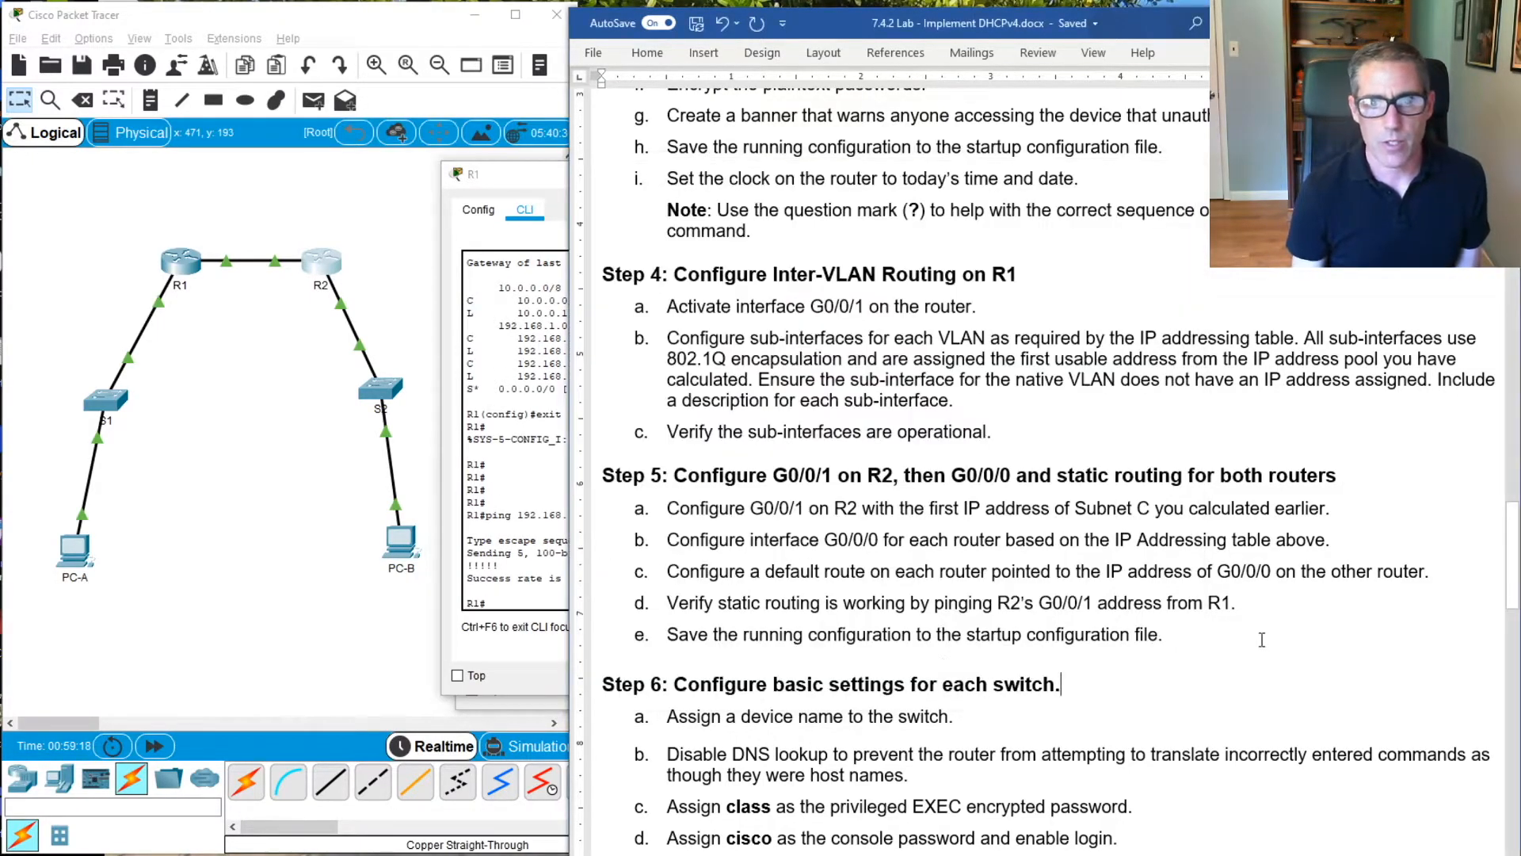
Bring the lab document forward and review the Step 6 basic settings for each switch
click(1258, 639)
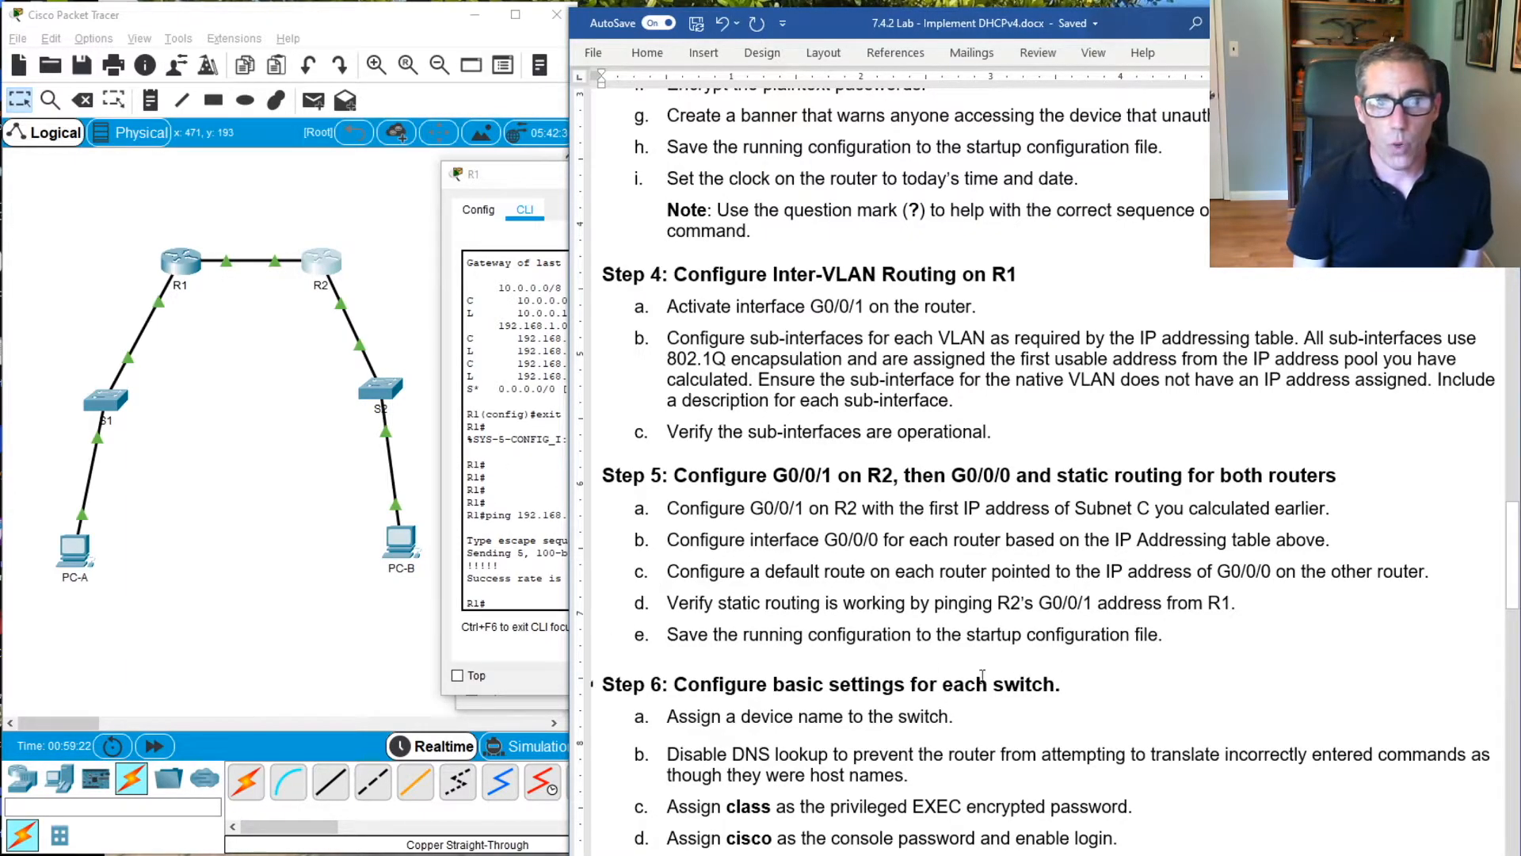
scroll(944, 610, down, 3)
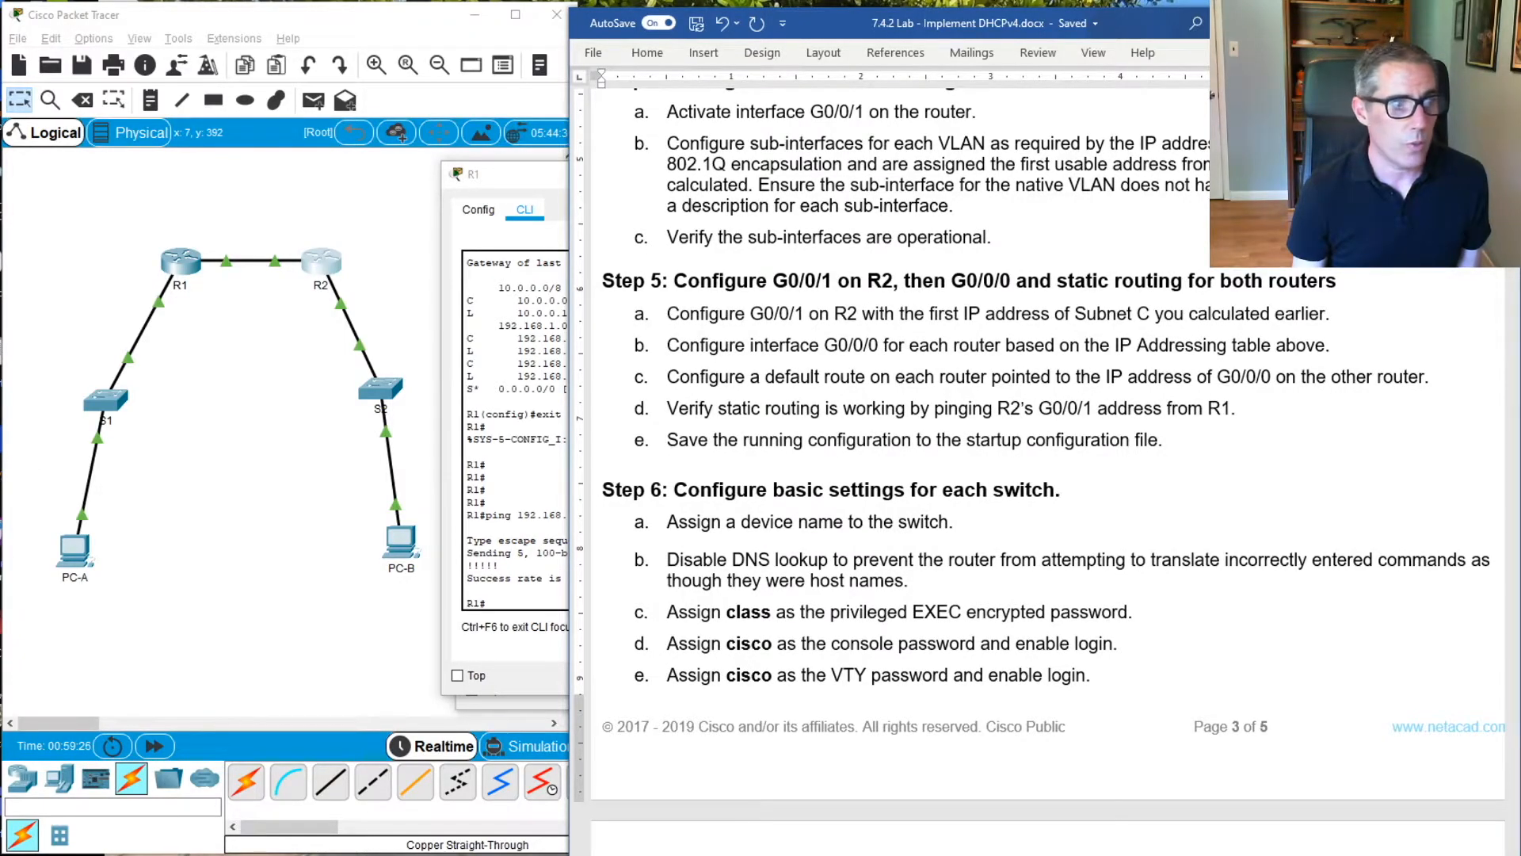
Enter global configuration mode on switch S1 and set its hostname to S1
scroll(717, 359, down, 5)
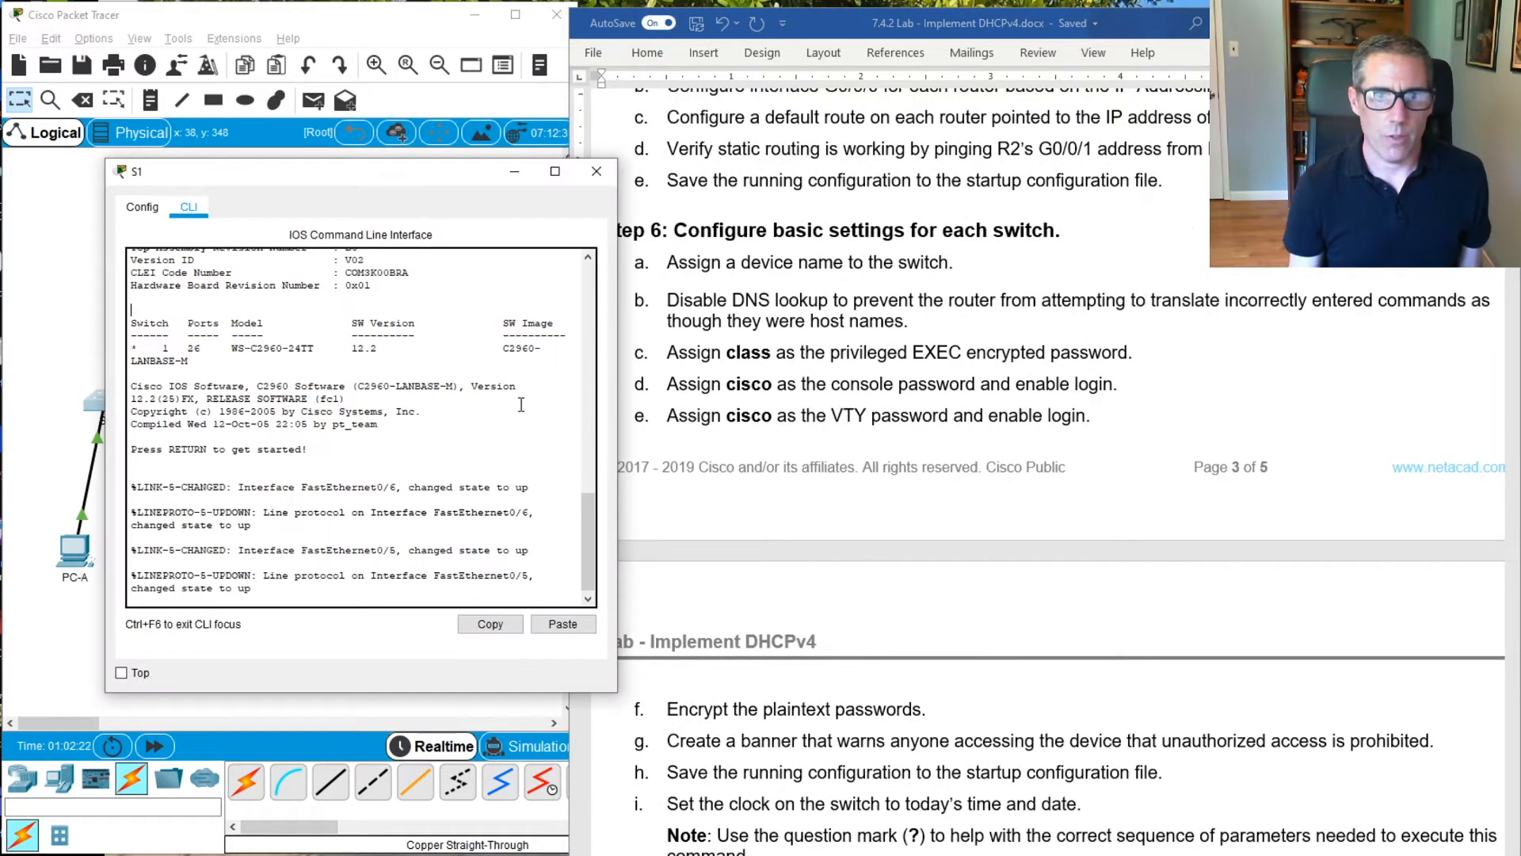
key(Return)
key(Return)
key(Return)
key(Return)
key(Return)
text(en)
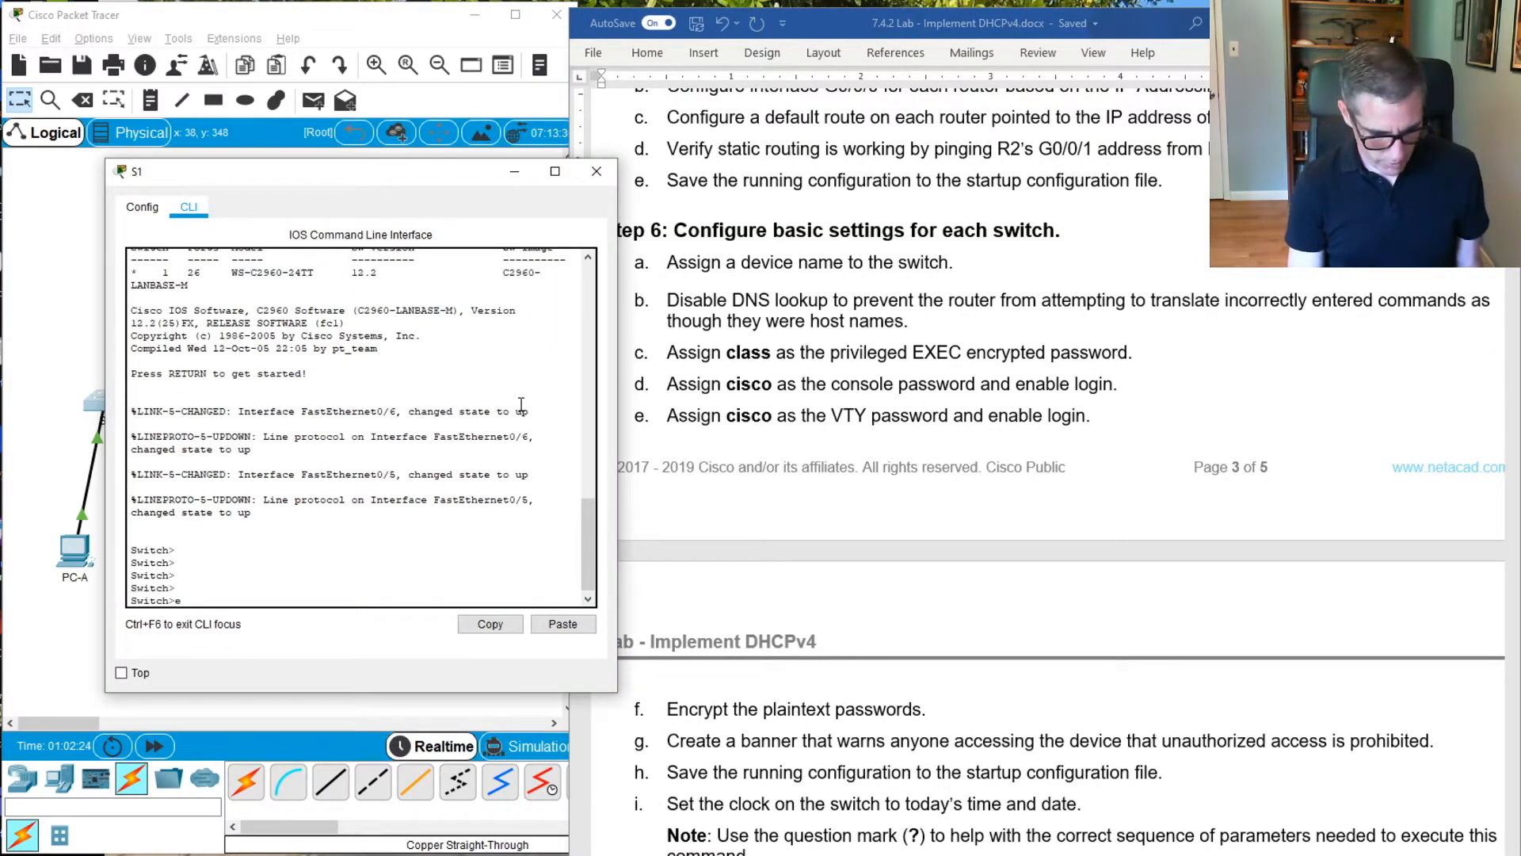
key(Return)
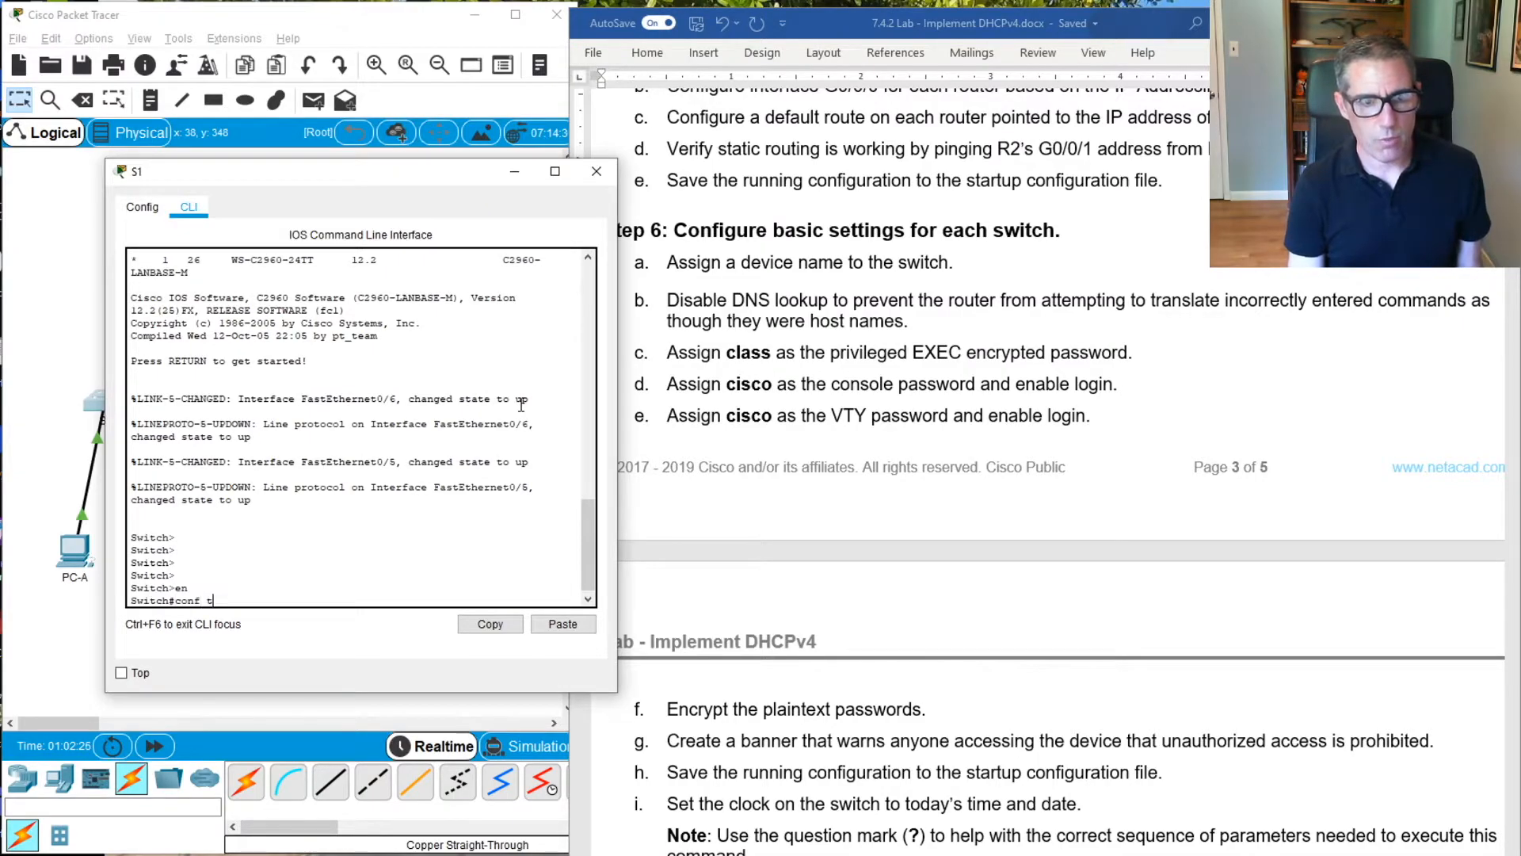
text(conf t)
key(Return)
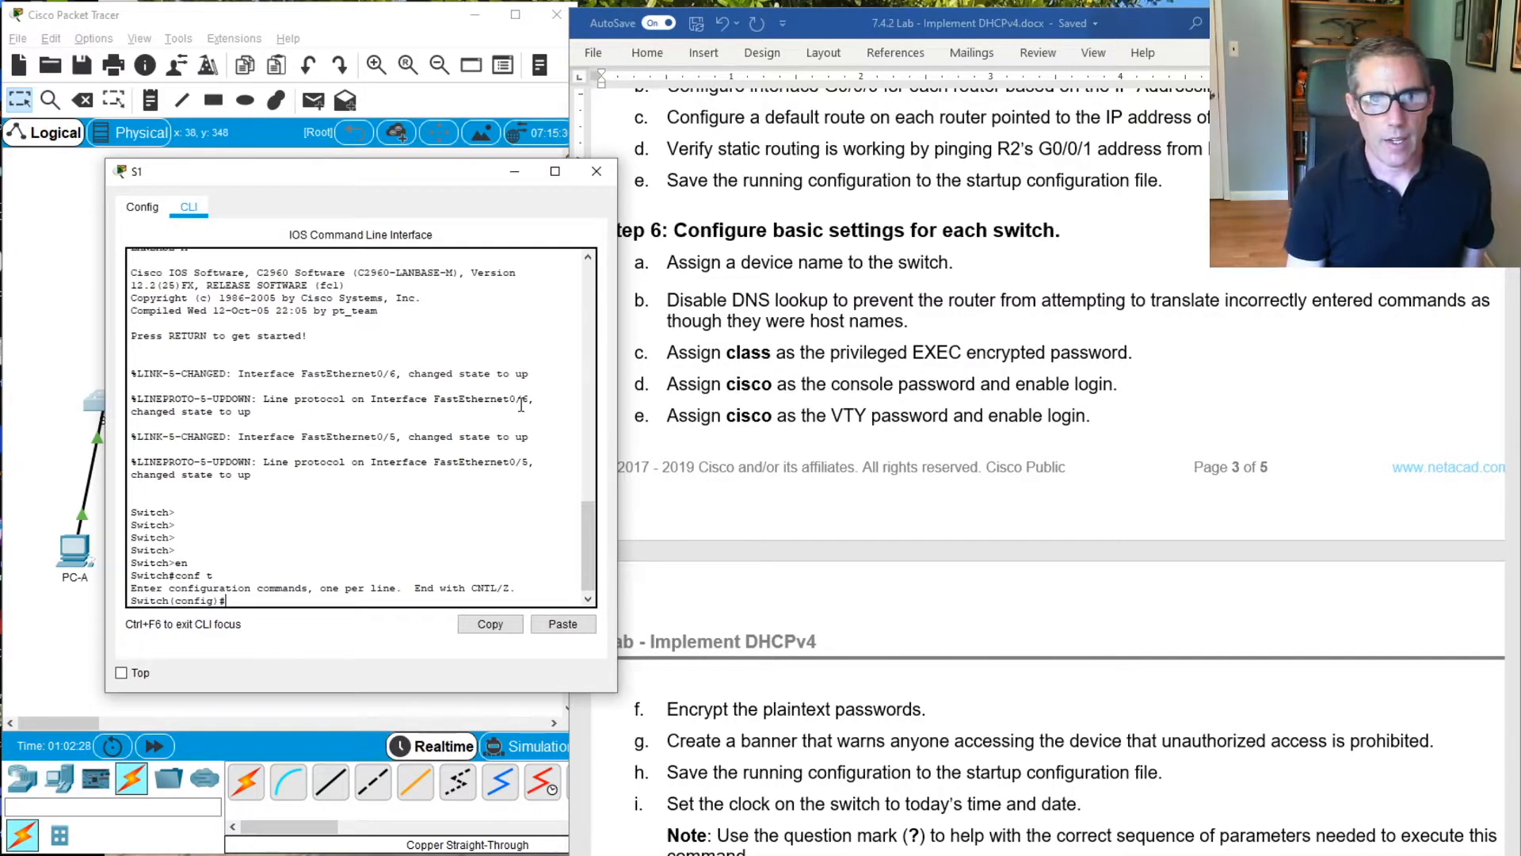
text(host)
key(Tab)
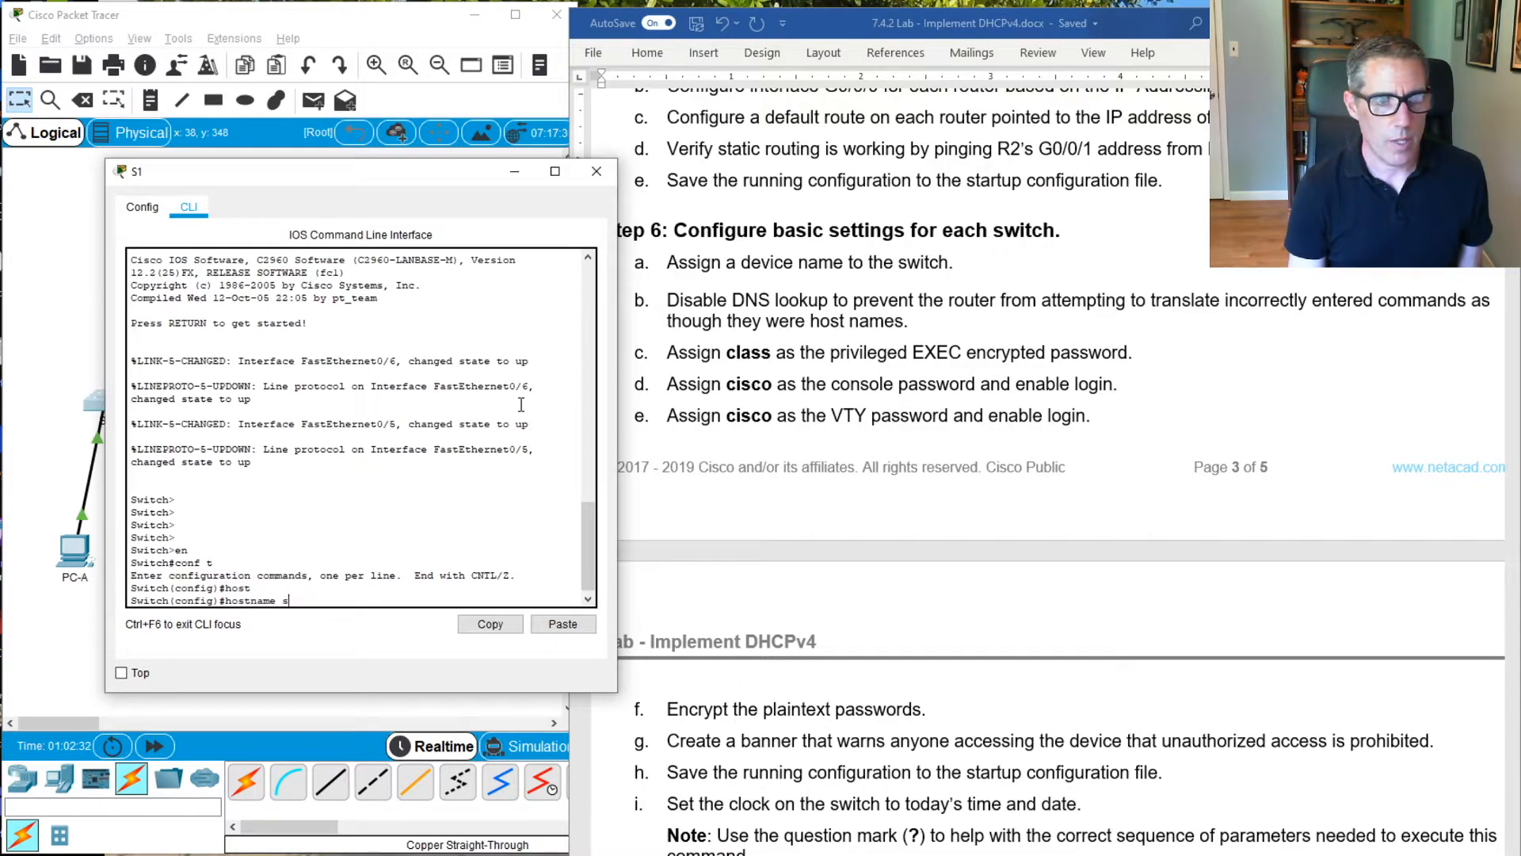
text(1)
key(Return)
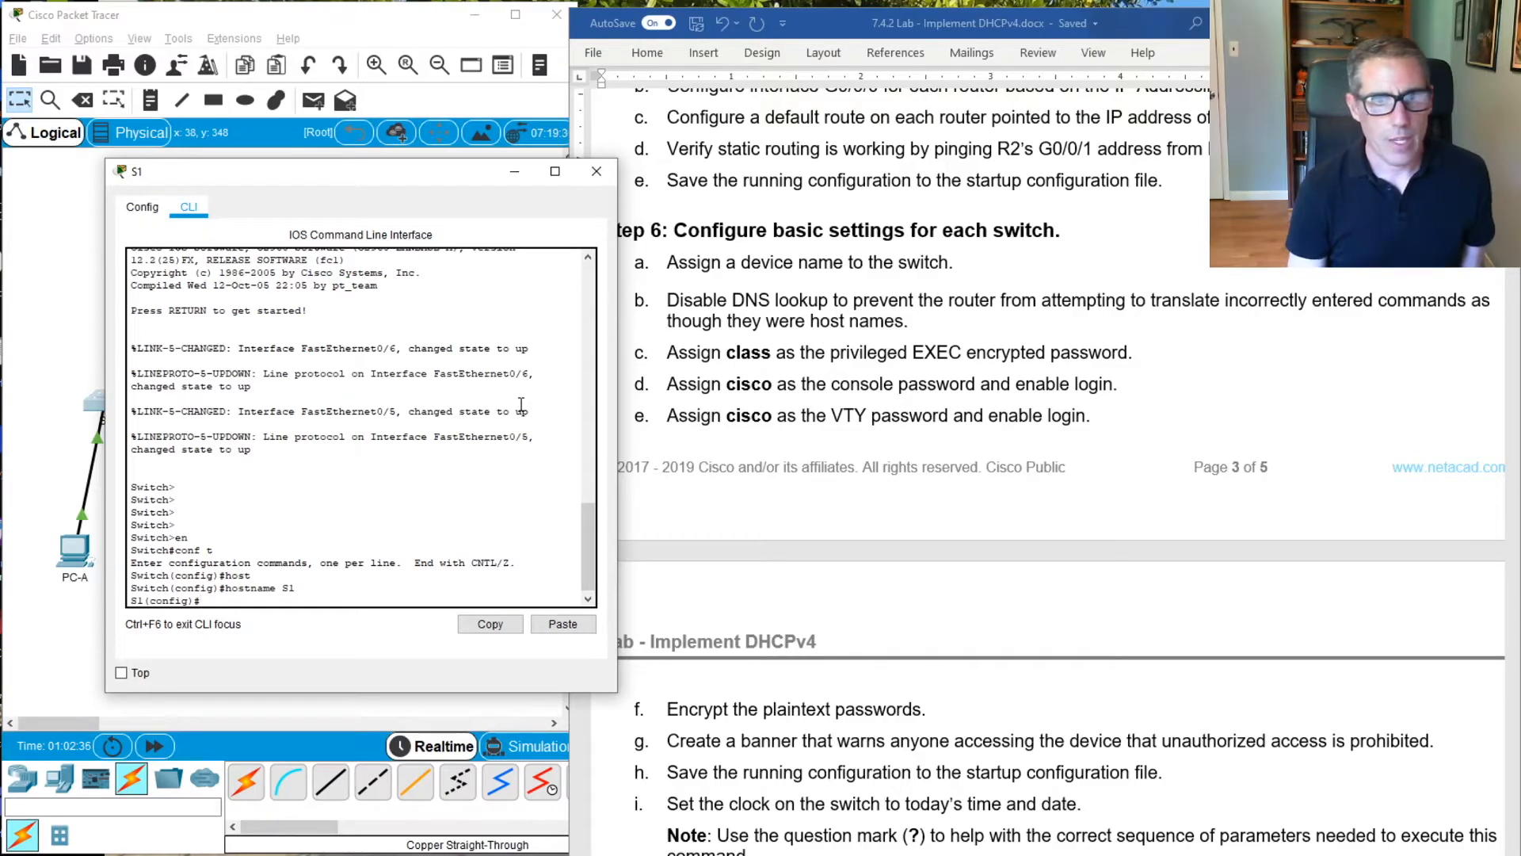
Disable DNS lookup on S1 with the no ip domain-lookup command
text(no)
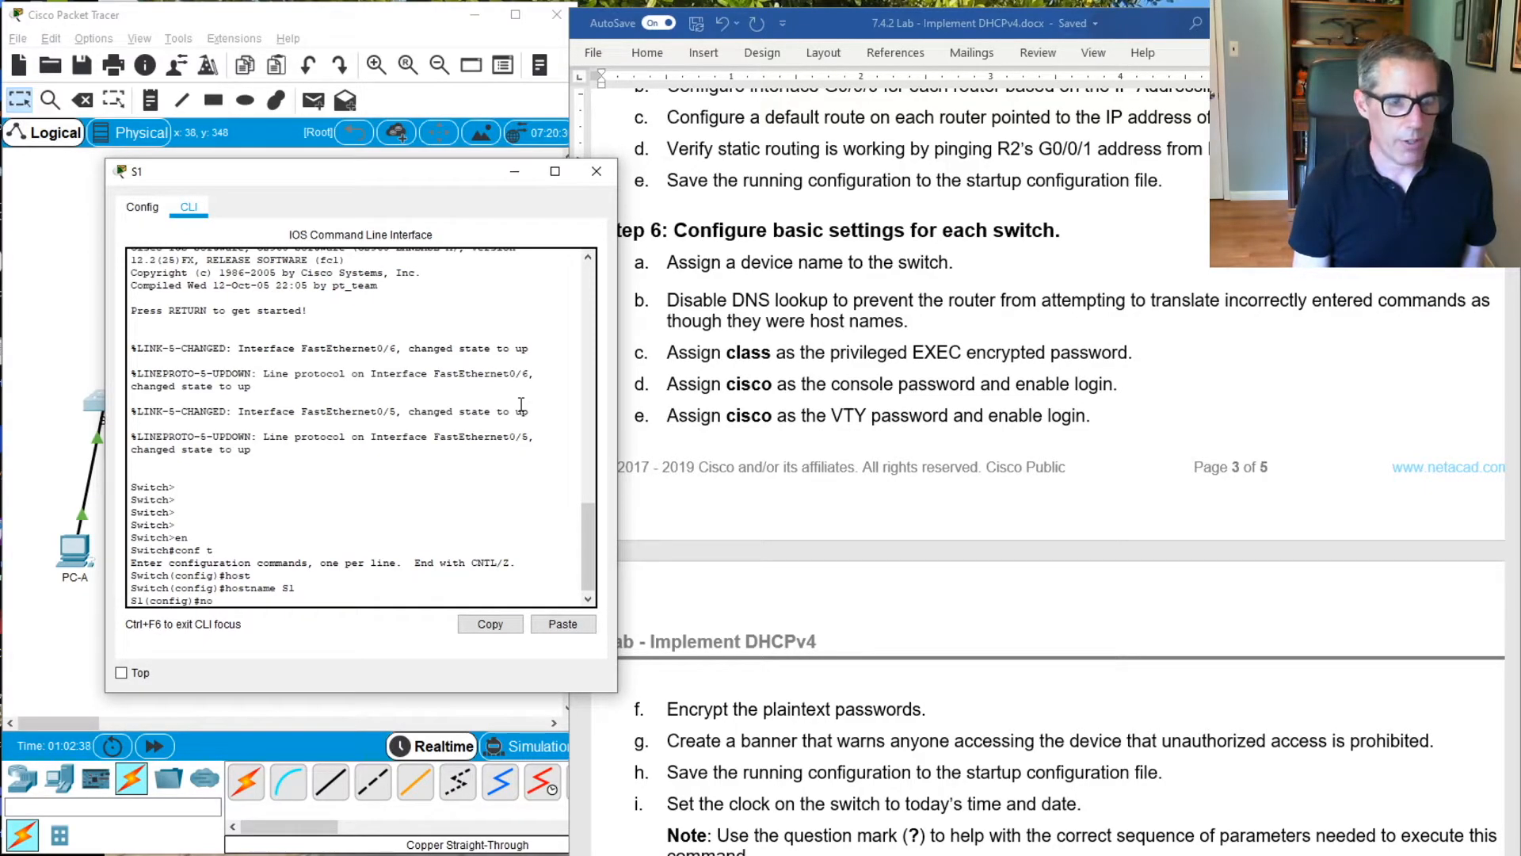
text(p)
text(ip)
text( domain)
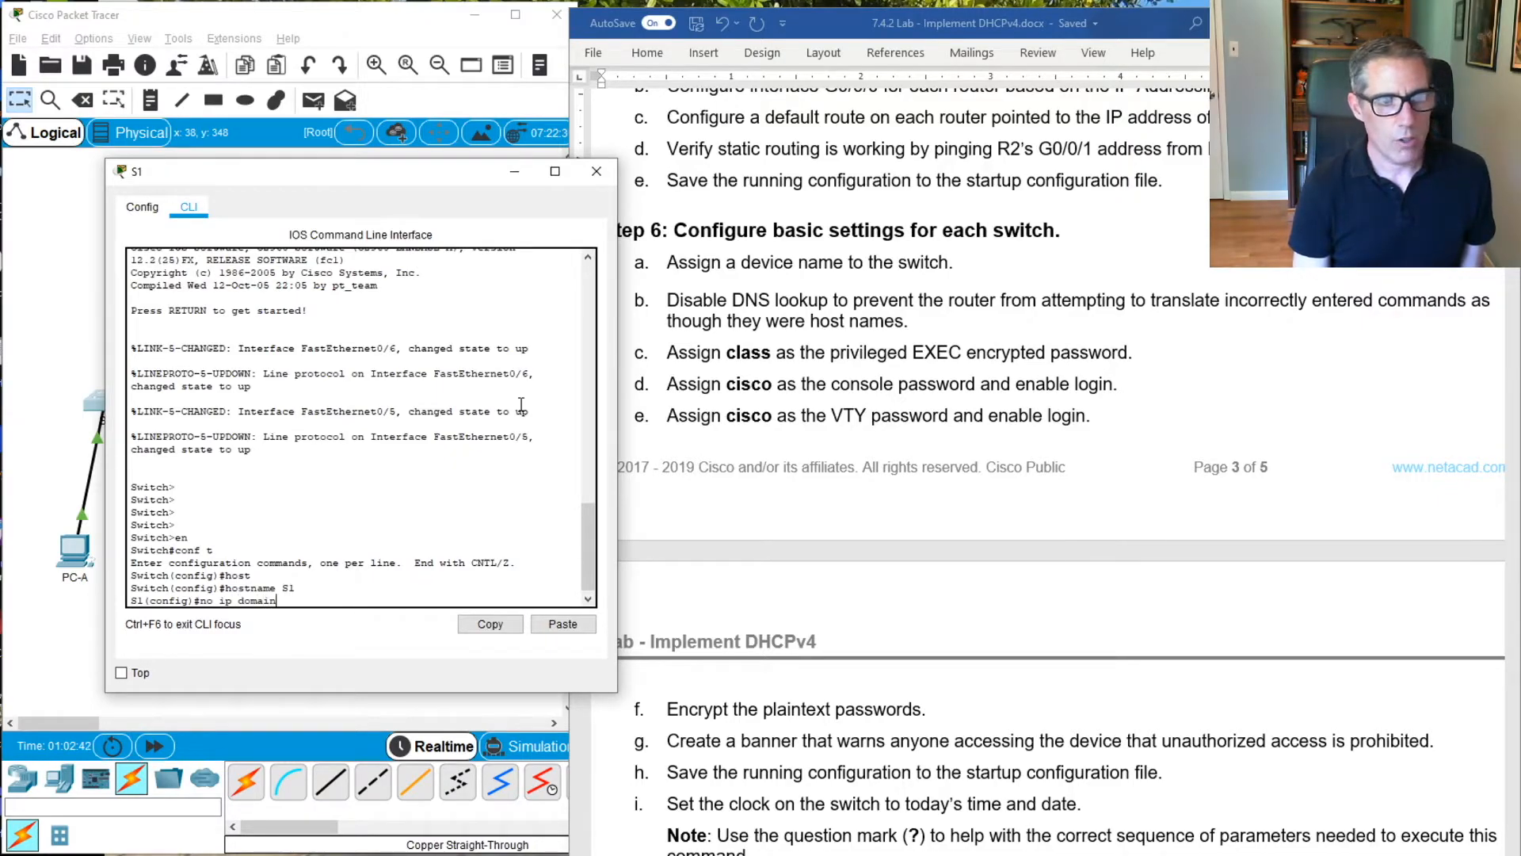
text(-l)
key(Tab)
key(Return)
Assign the lab's privileged EXEC encrypted password on S1 with enable secret
text(enable sec)
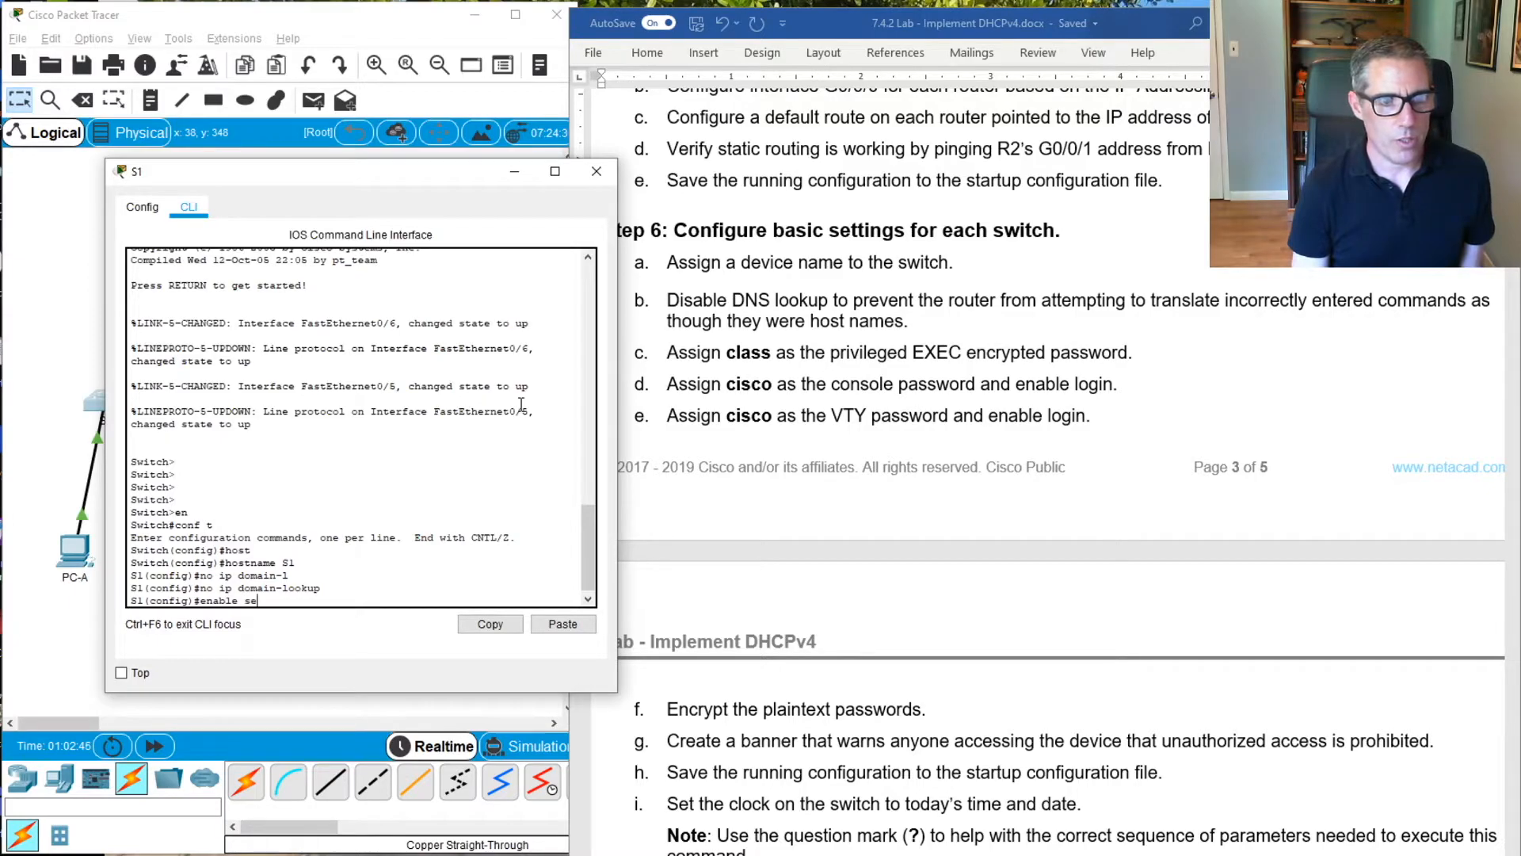
key(Tab)
text(class)
key(Return)
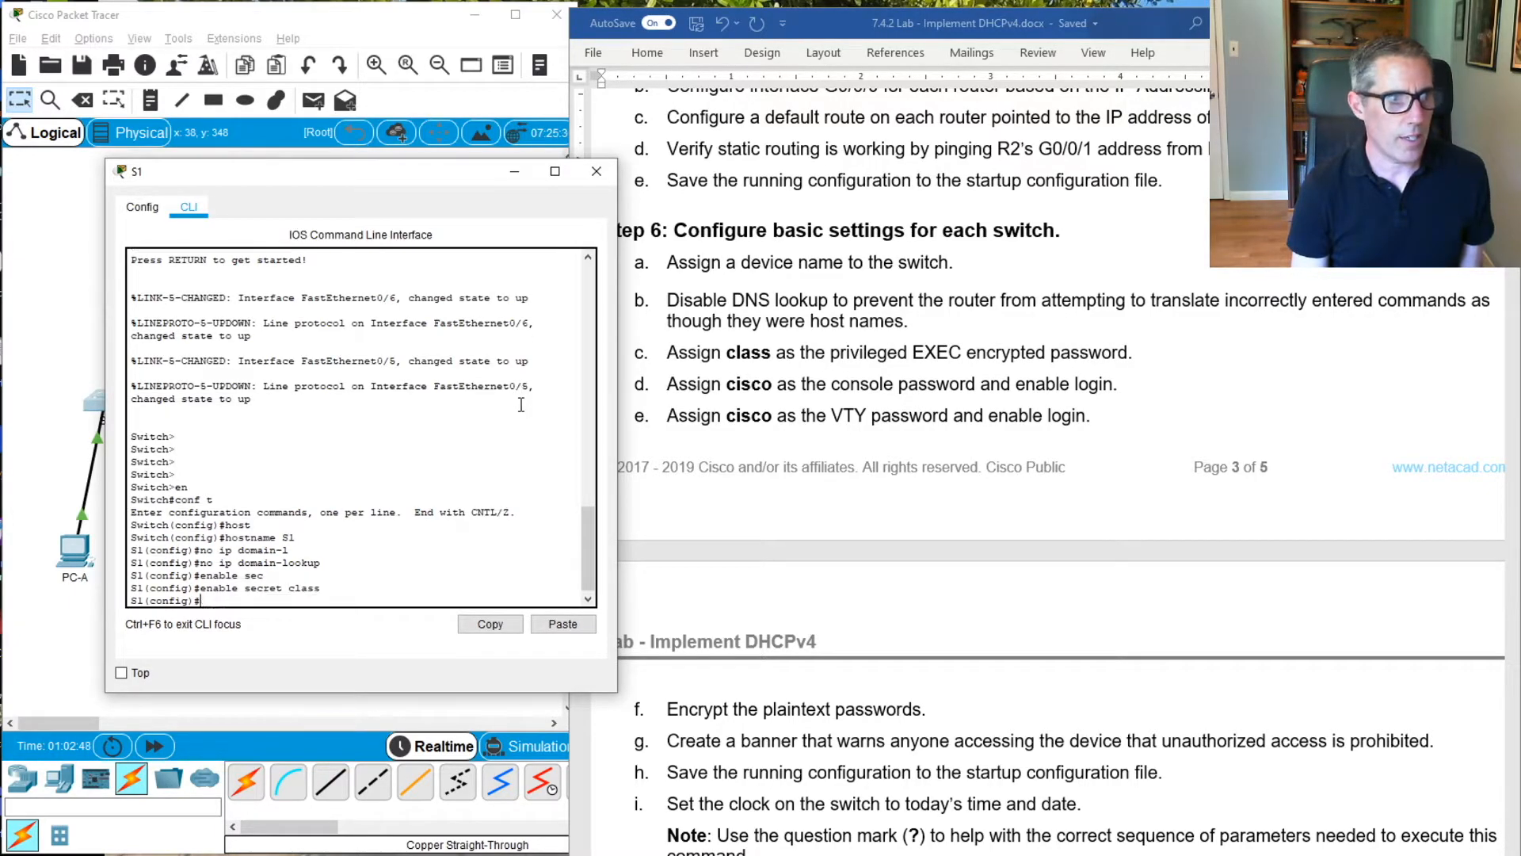
Enter line console 0 configuration on S1 and assign the console password given in the lab
text(line con)
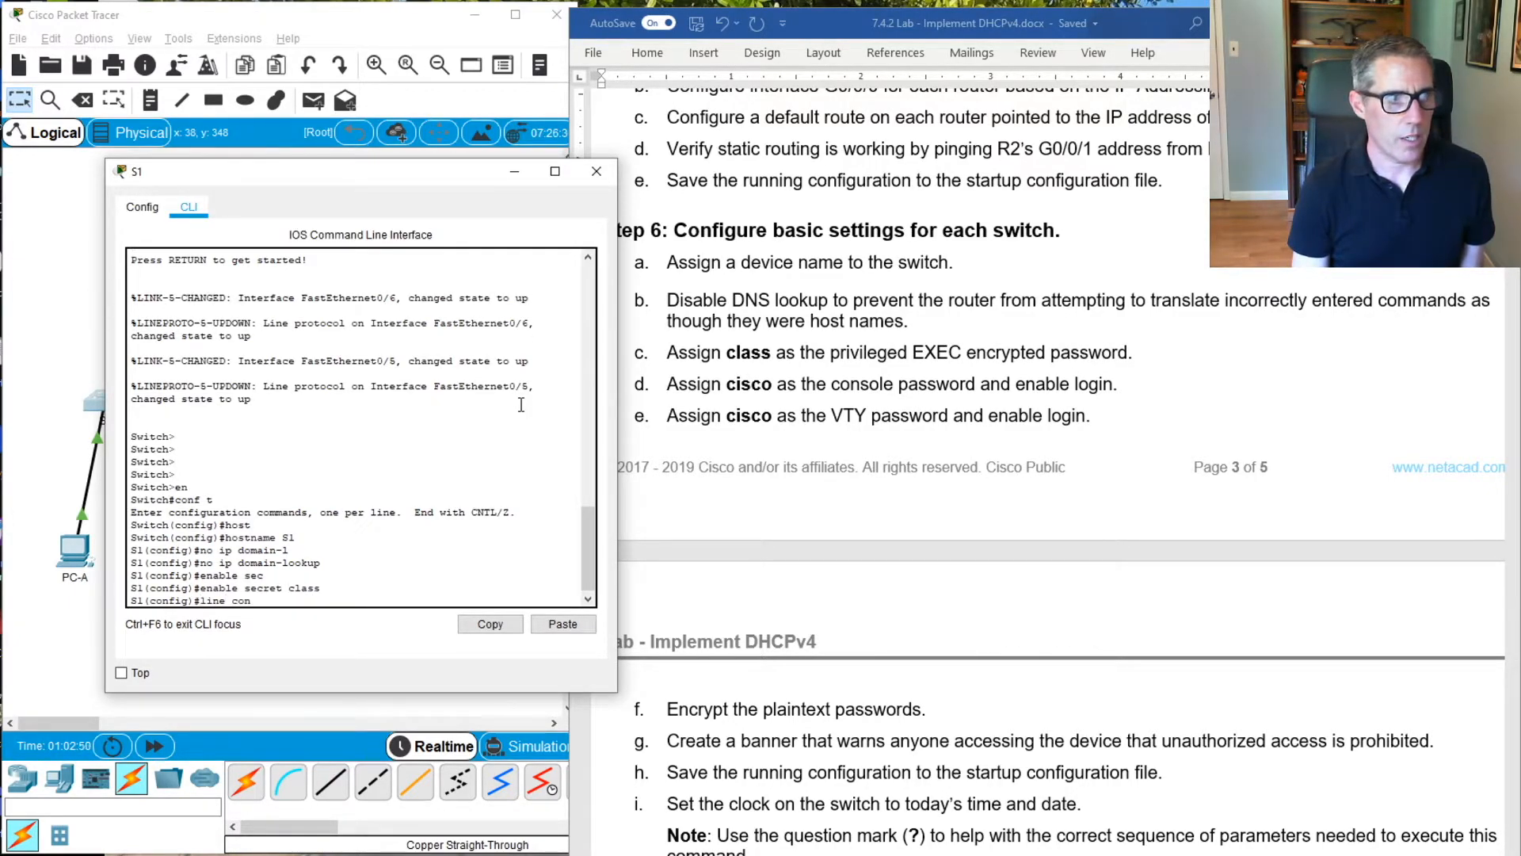
key(Tab)
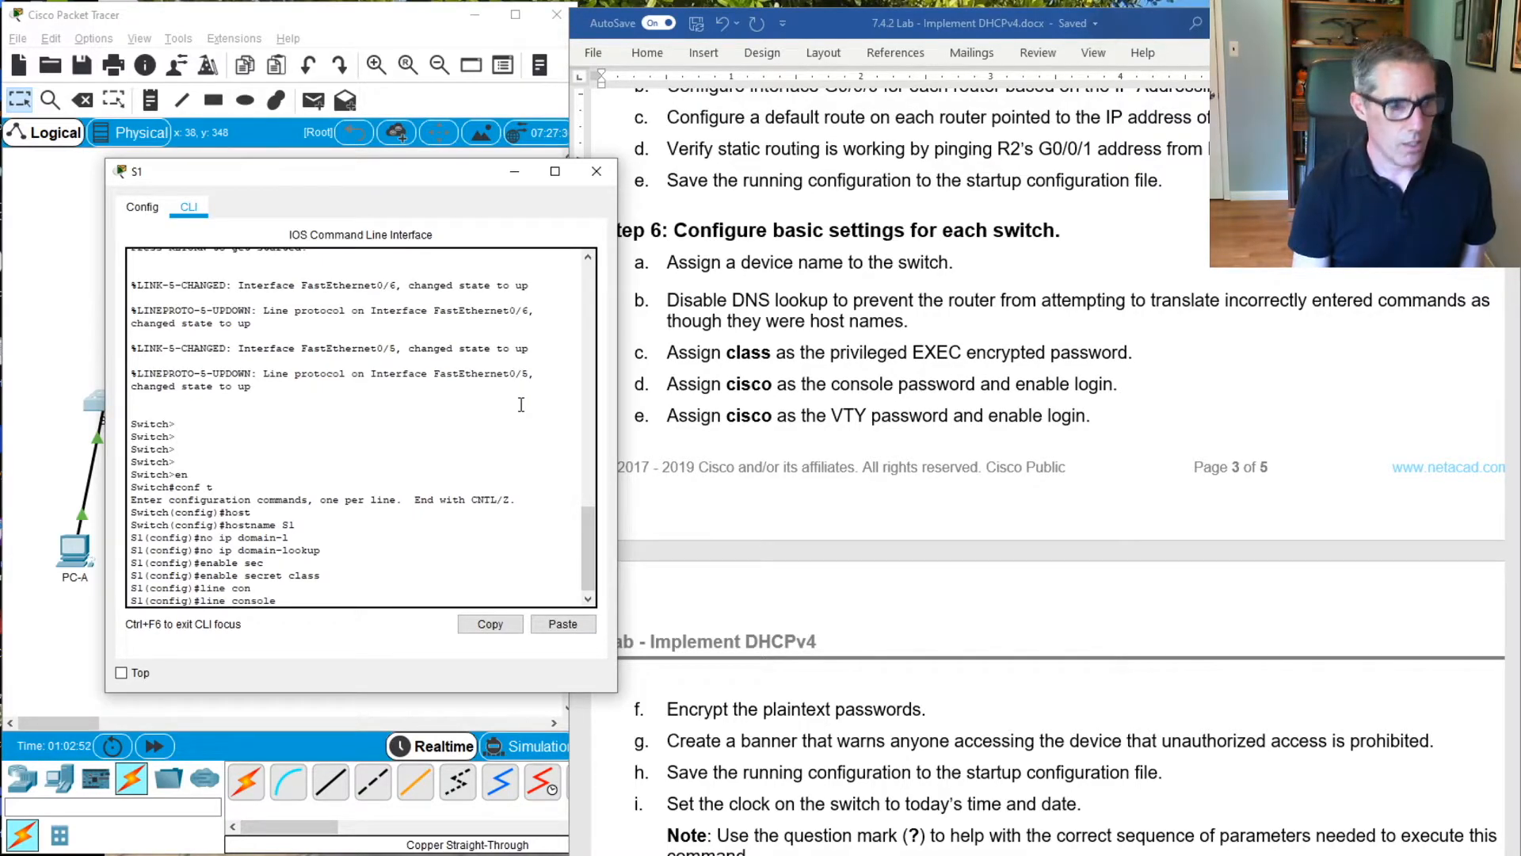
text(0)
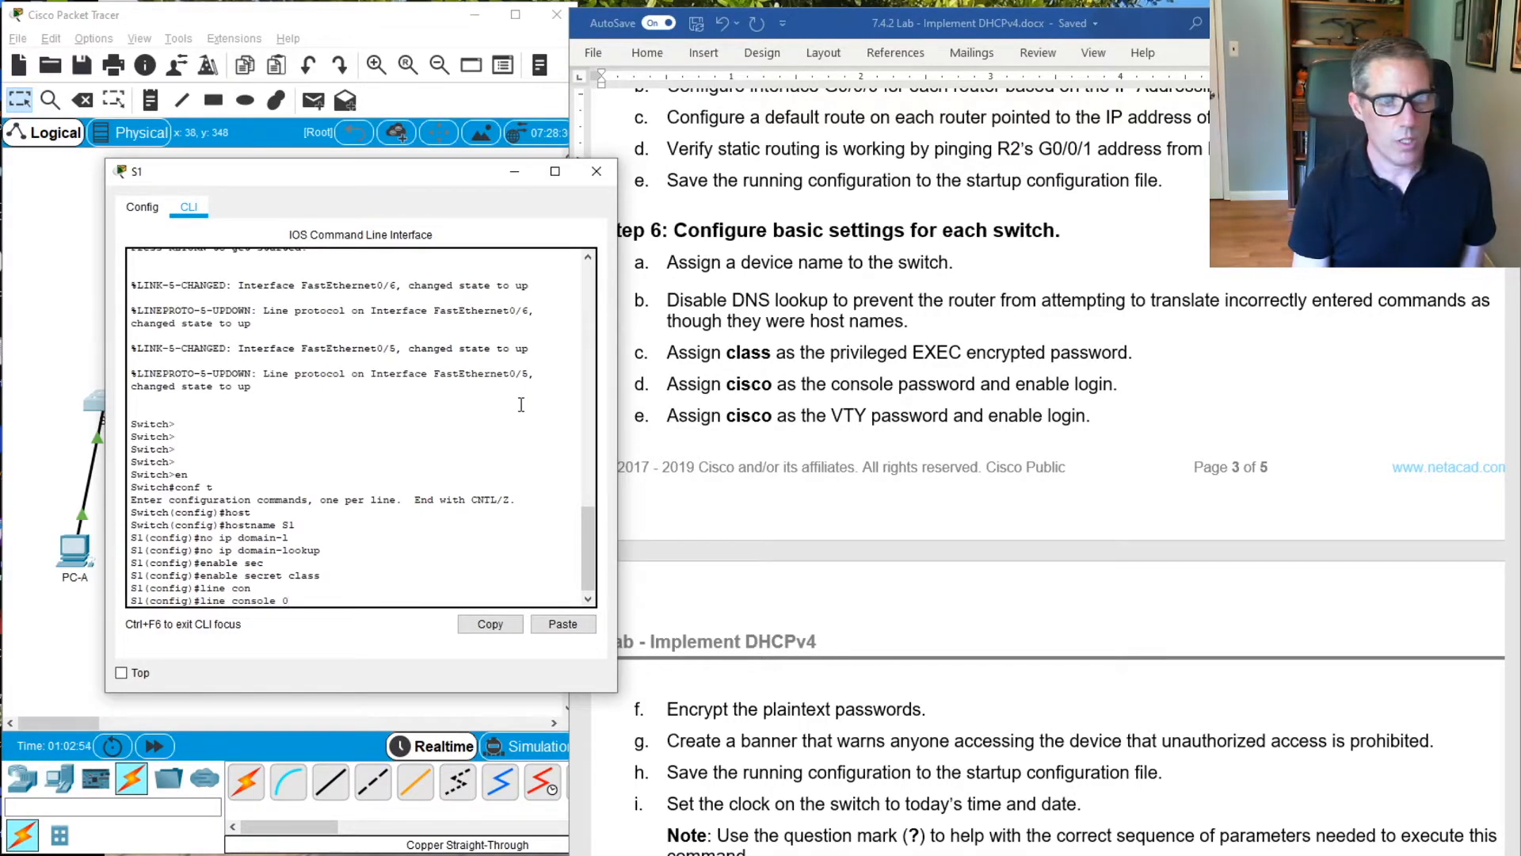
key(Return)
text(passwor)
key(Tab)
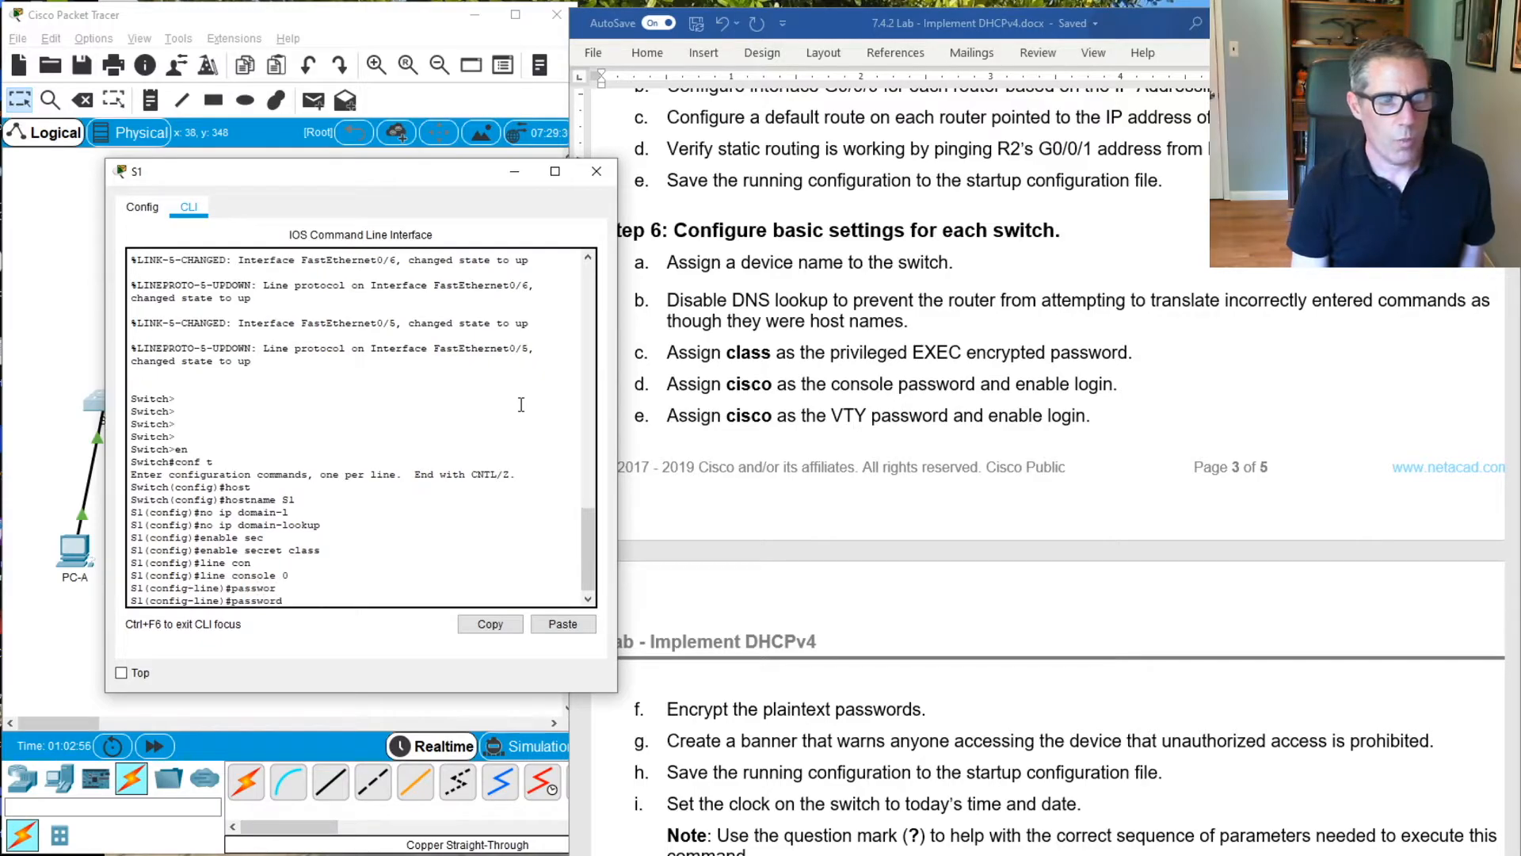
text(cisco)
key(Return)
Enable login on S1's console line and return to global configuration mode
text(log)
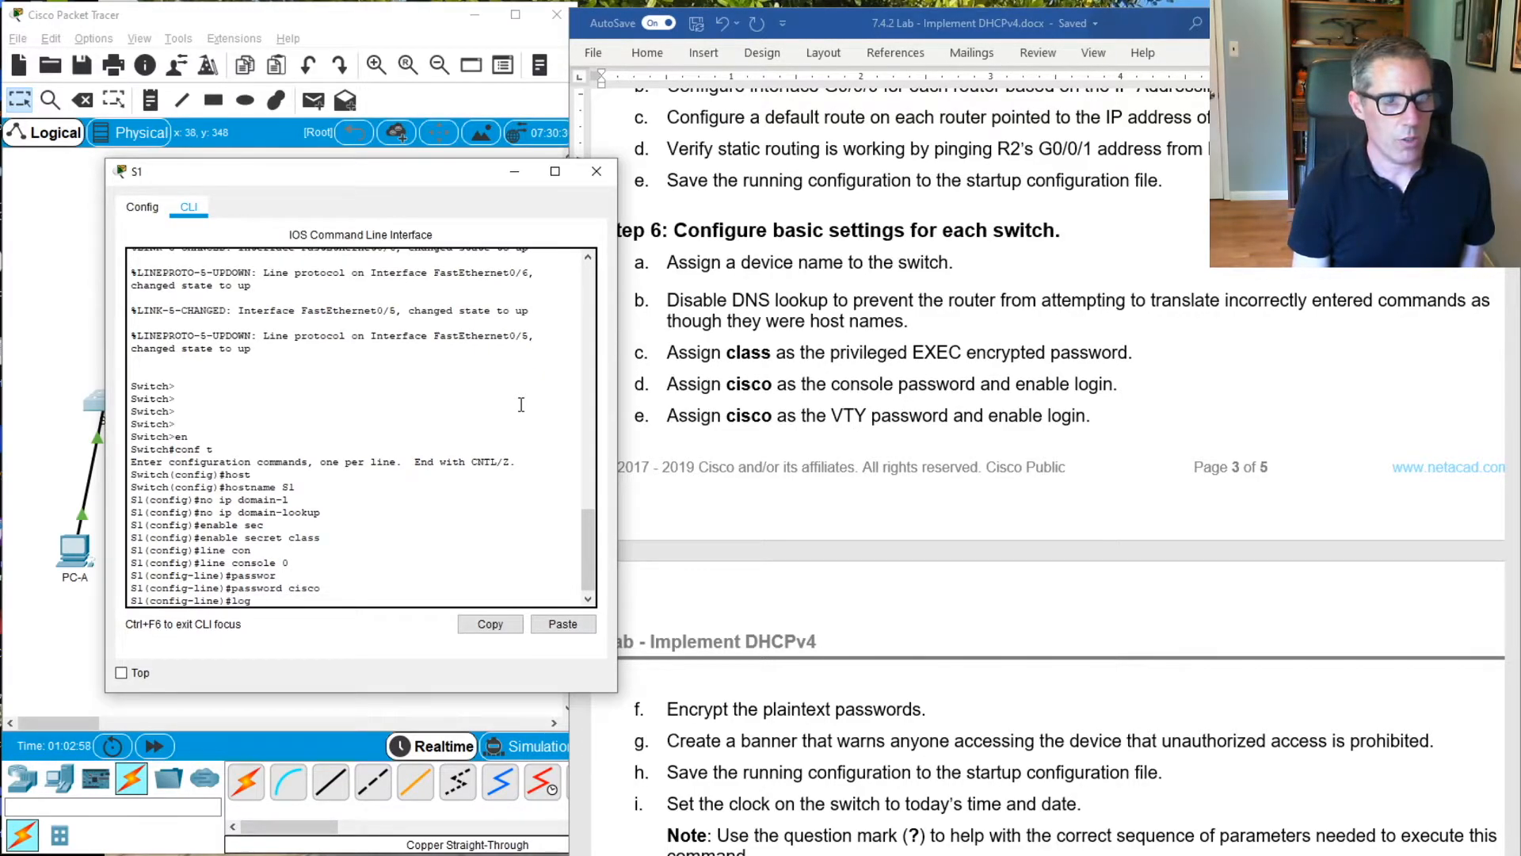
text(in)
key(Return)
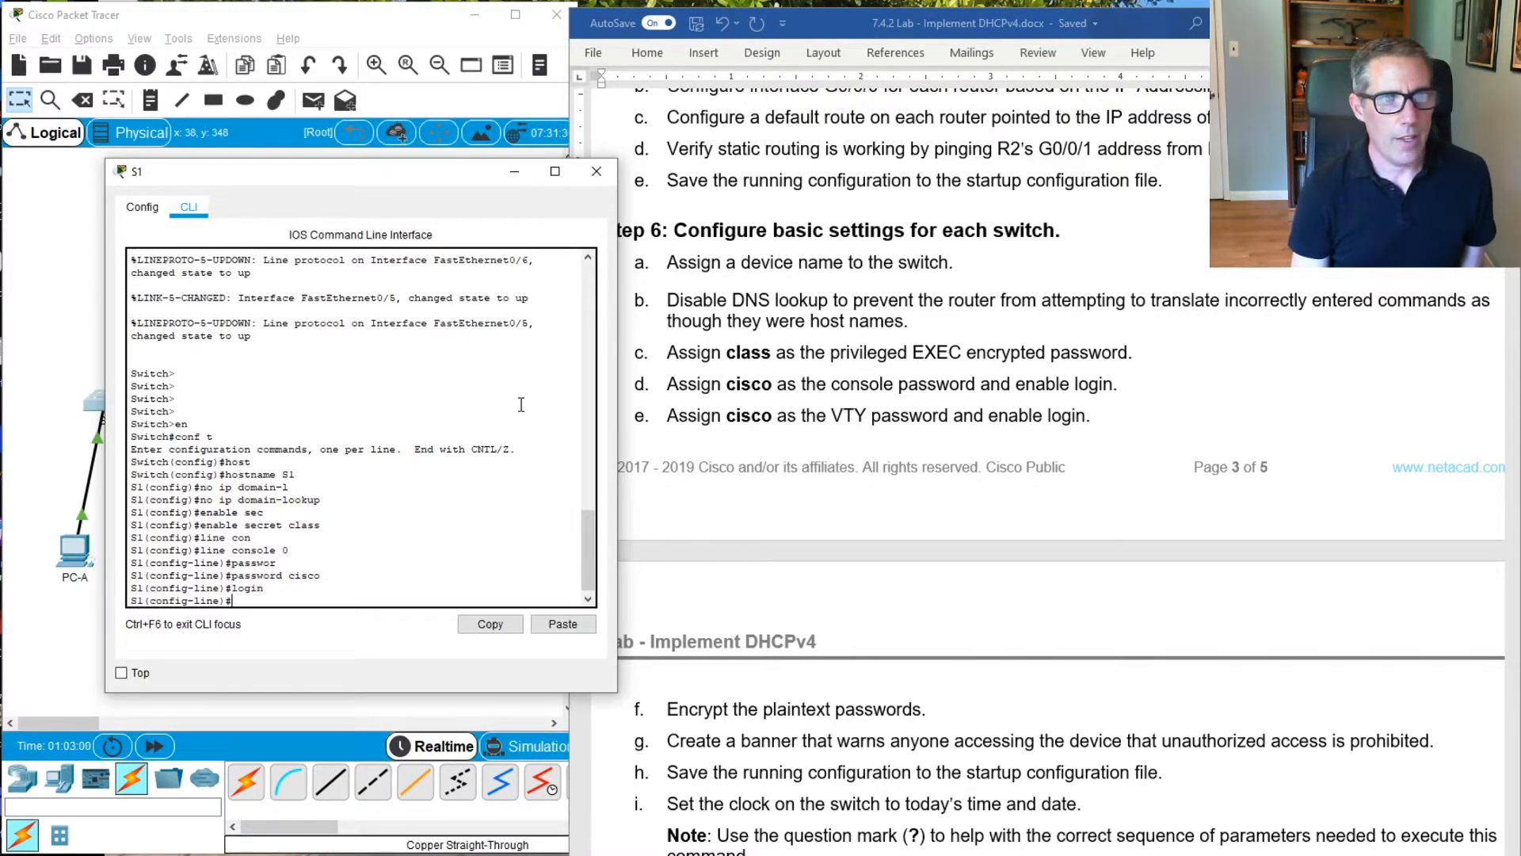
text(exit)
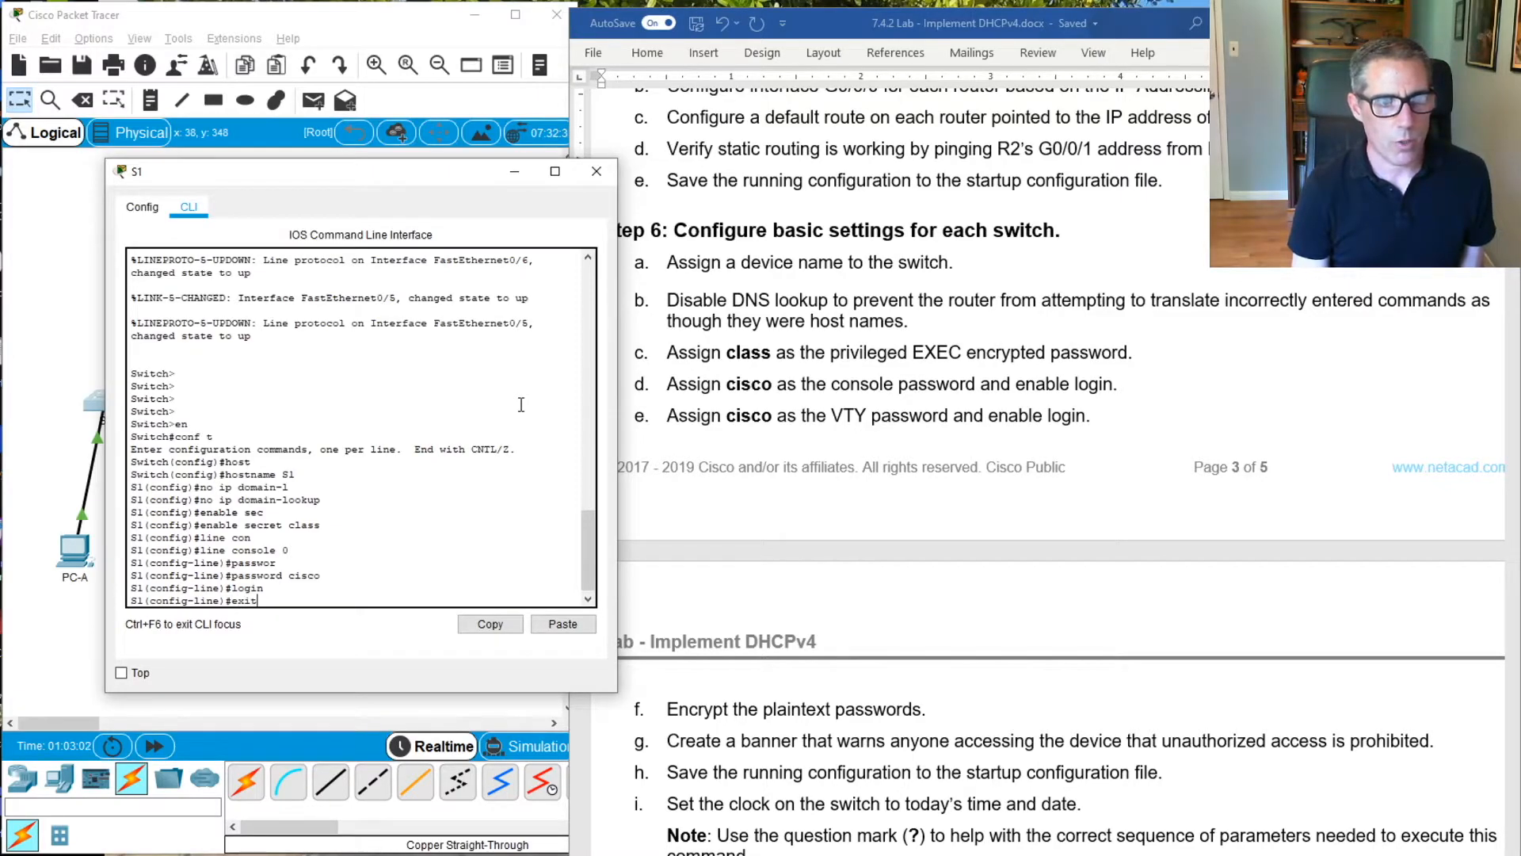
key(Return)
Enter configuration for VTY lines 0 to 15 on S1 and assign the VTY password given in the lab
text(line vty 0)
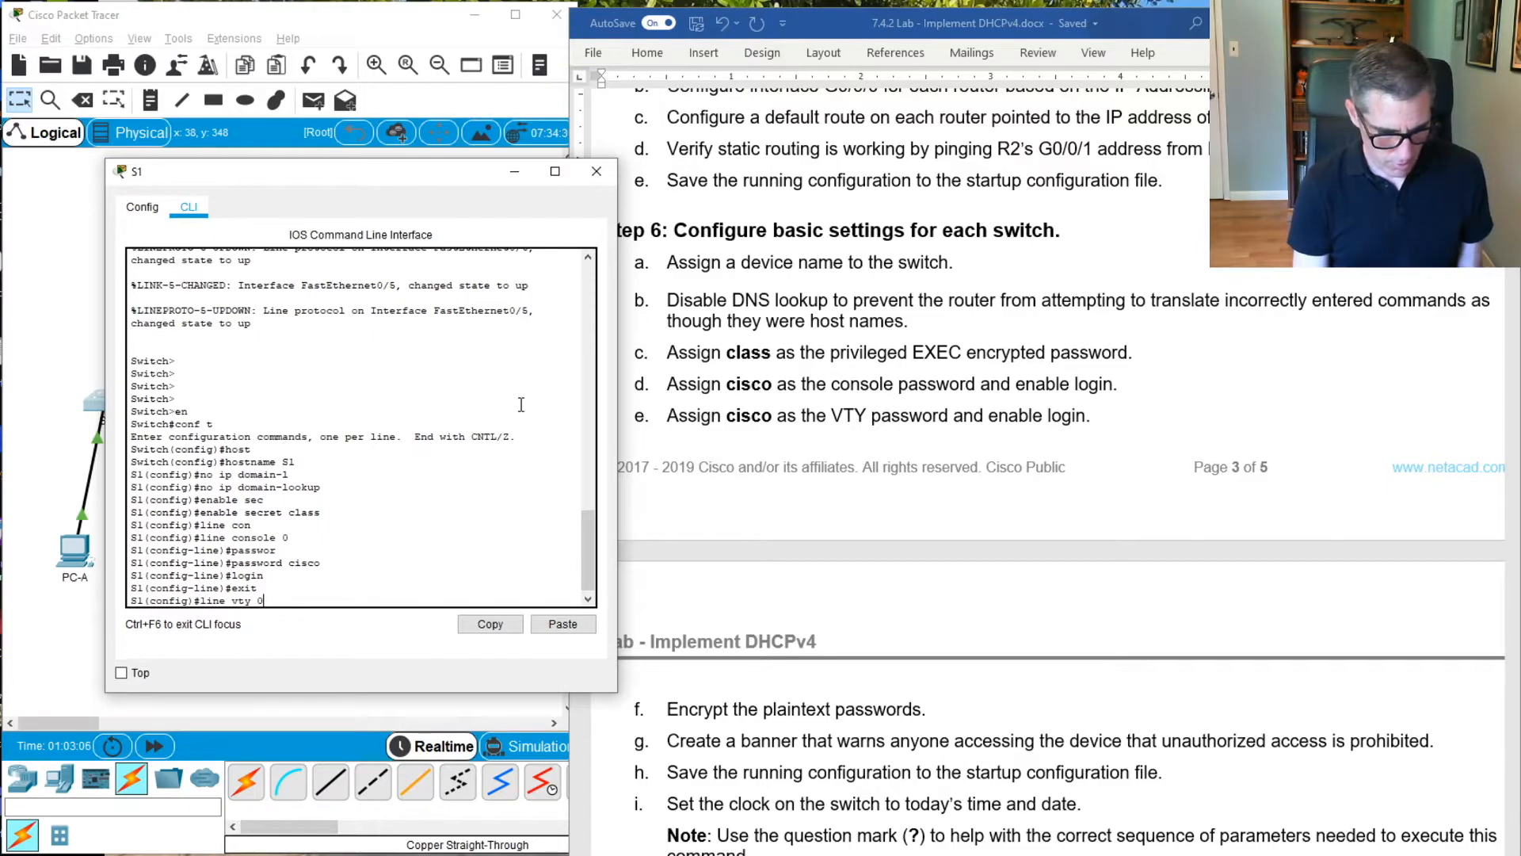
text(1)
text( 15)
key(Return)
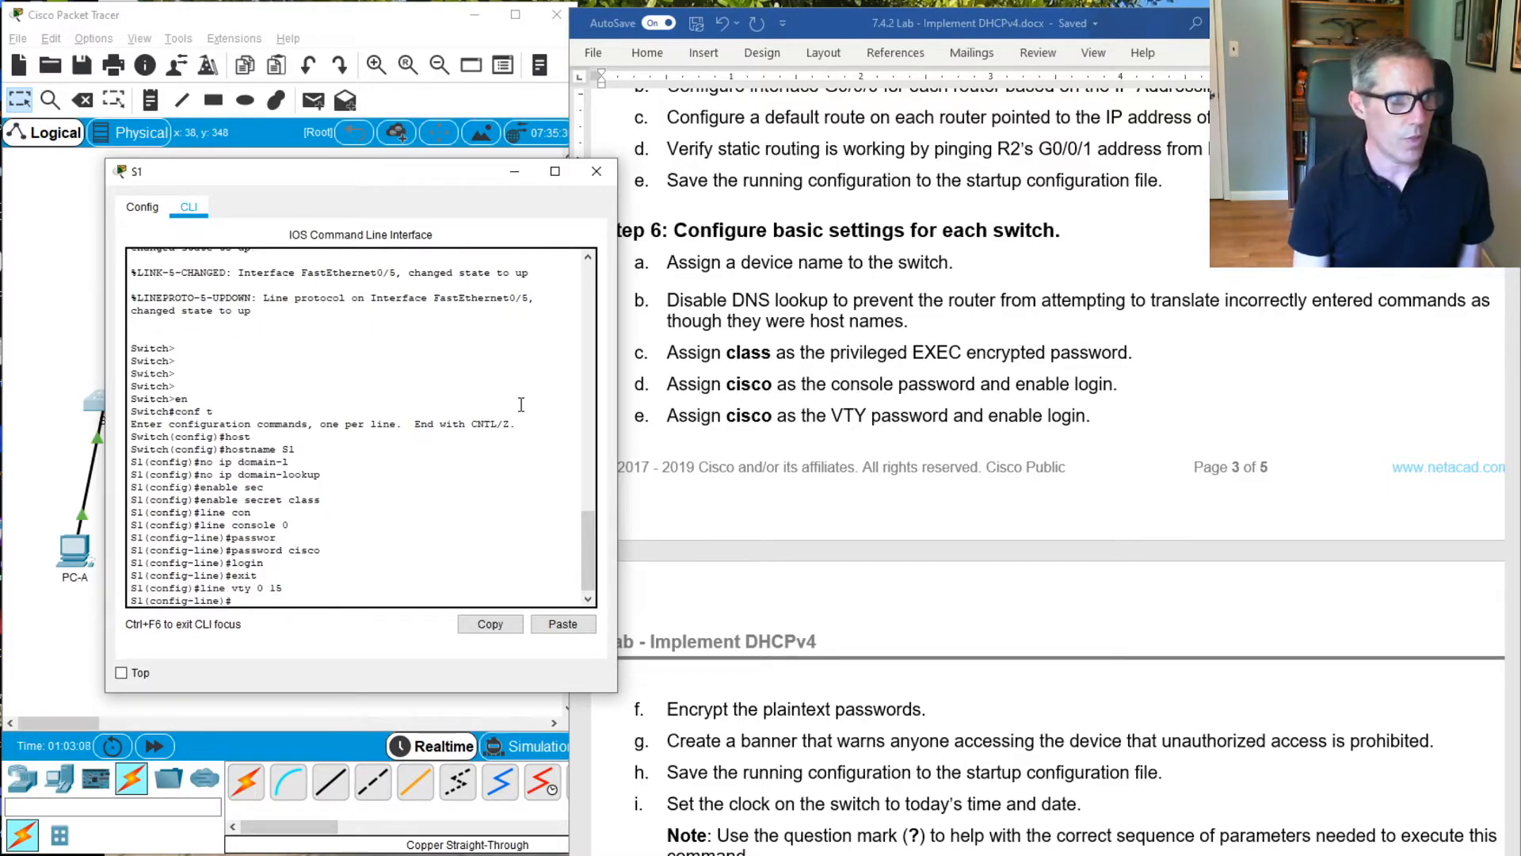
text(pass)
key(Tab)
text(cisco)
key(Return)
Enable login on S1's VTY lines and return to global configuration mode
text(login)
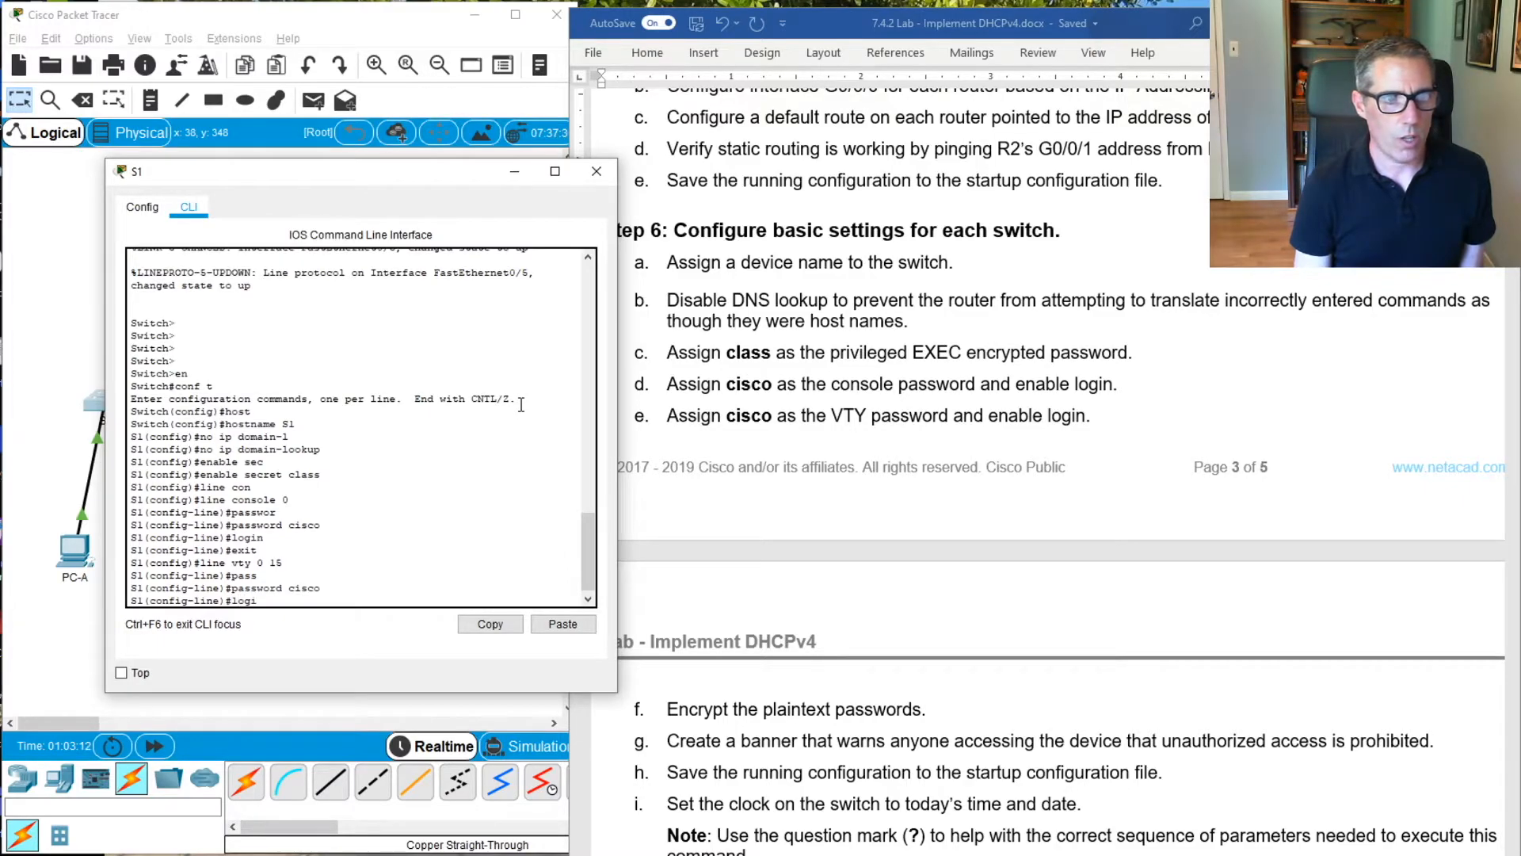
key(Return)
text(eix)
key(BackSpace)
key(BackSpace)
text(xi)
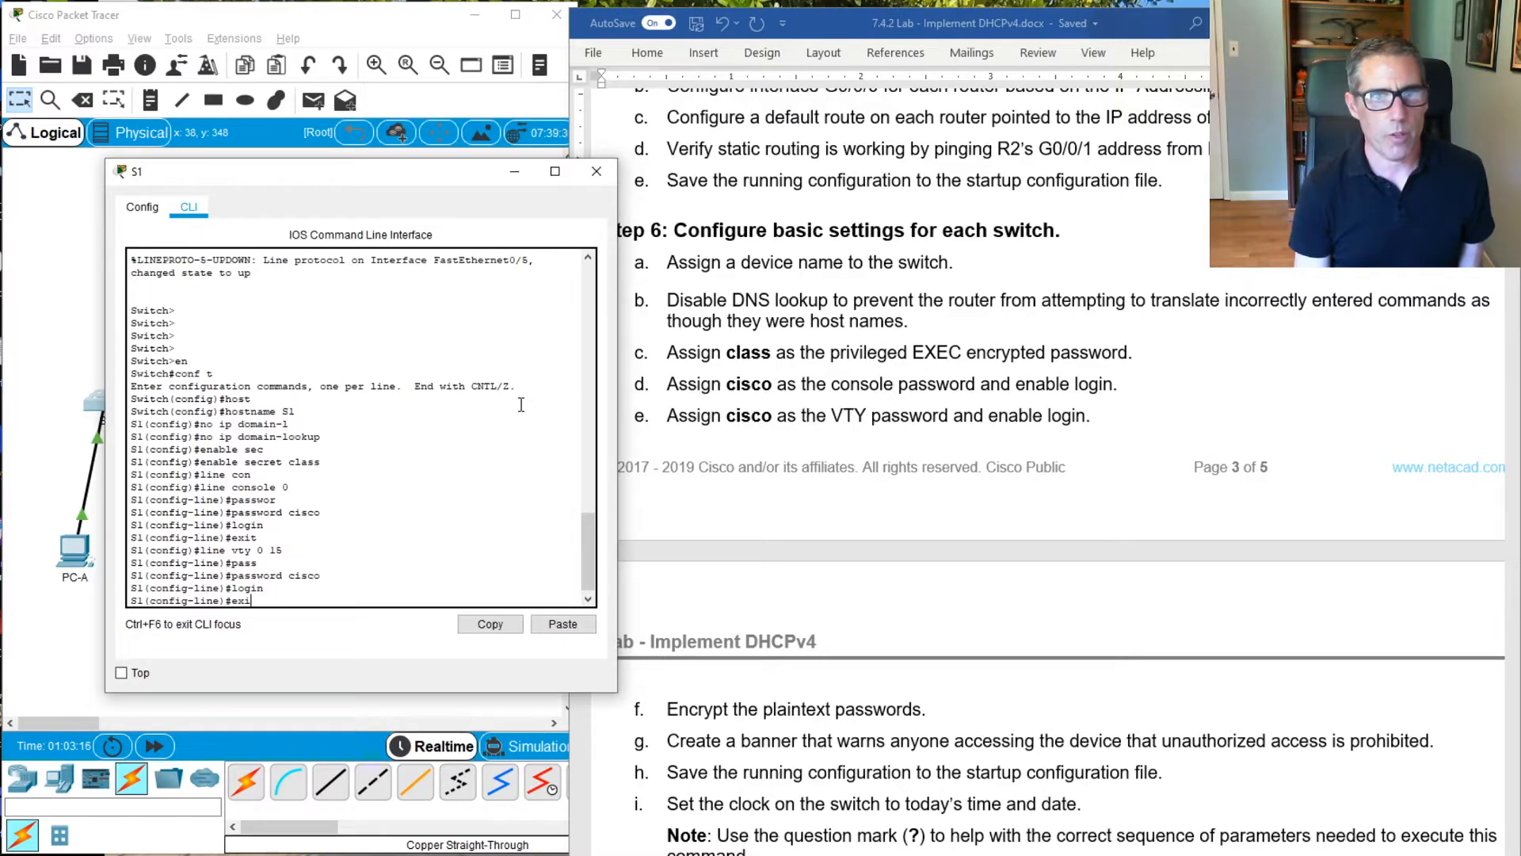
text(t)
key(Return)
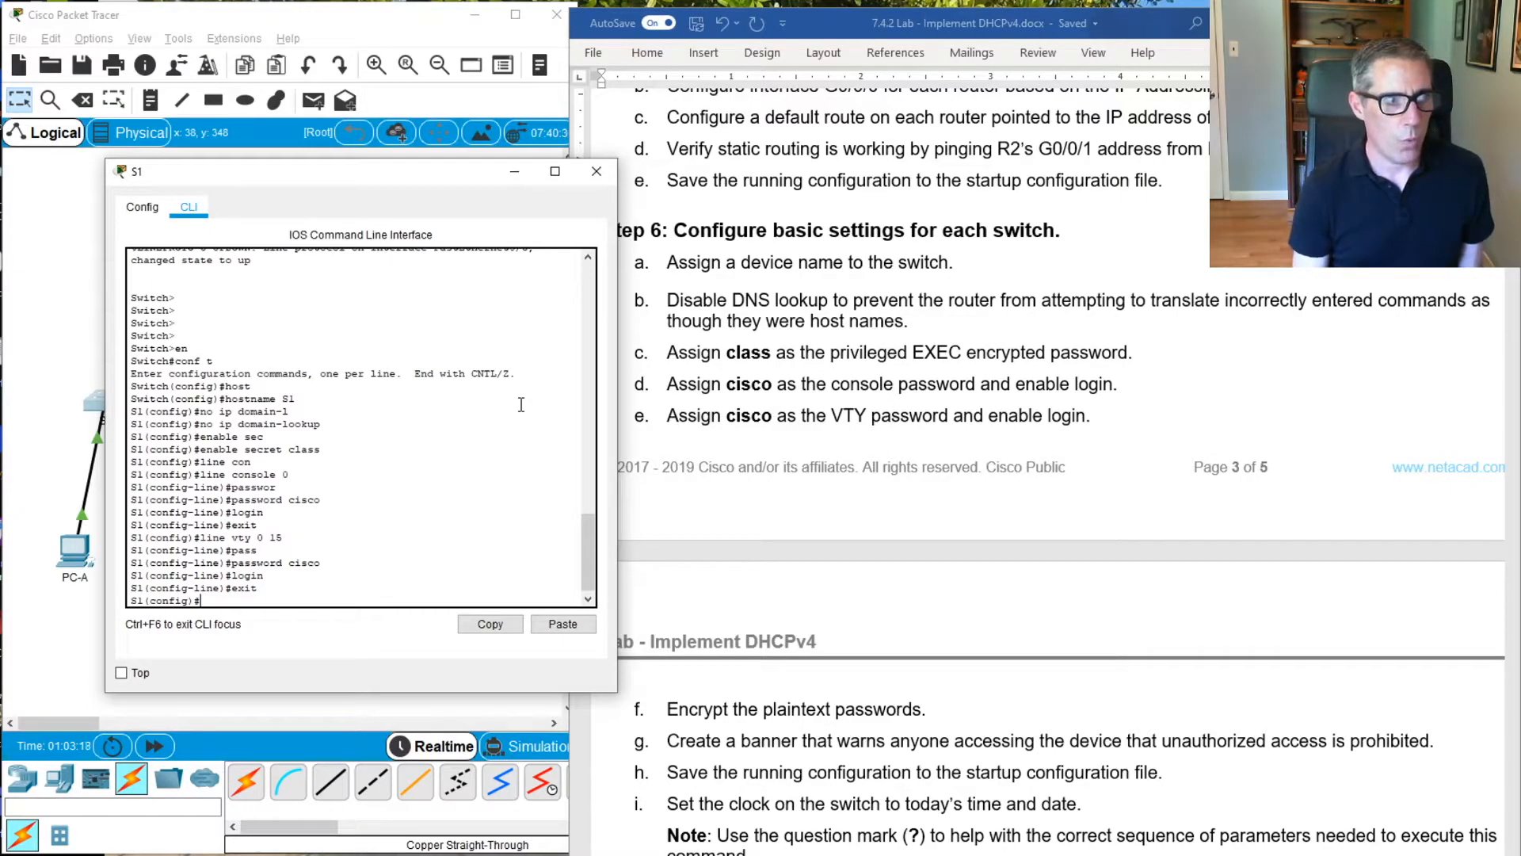
Encrypt the plaintext passwords on S1 with the service password-encryption command
text(ser)
key(Tab)
text(pas)
key(Tab)
key(Return)
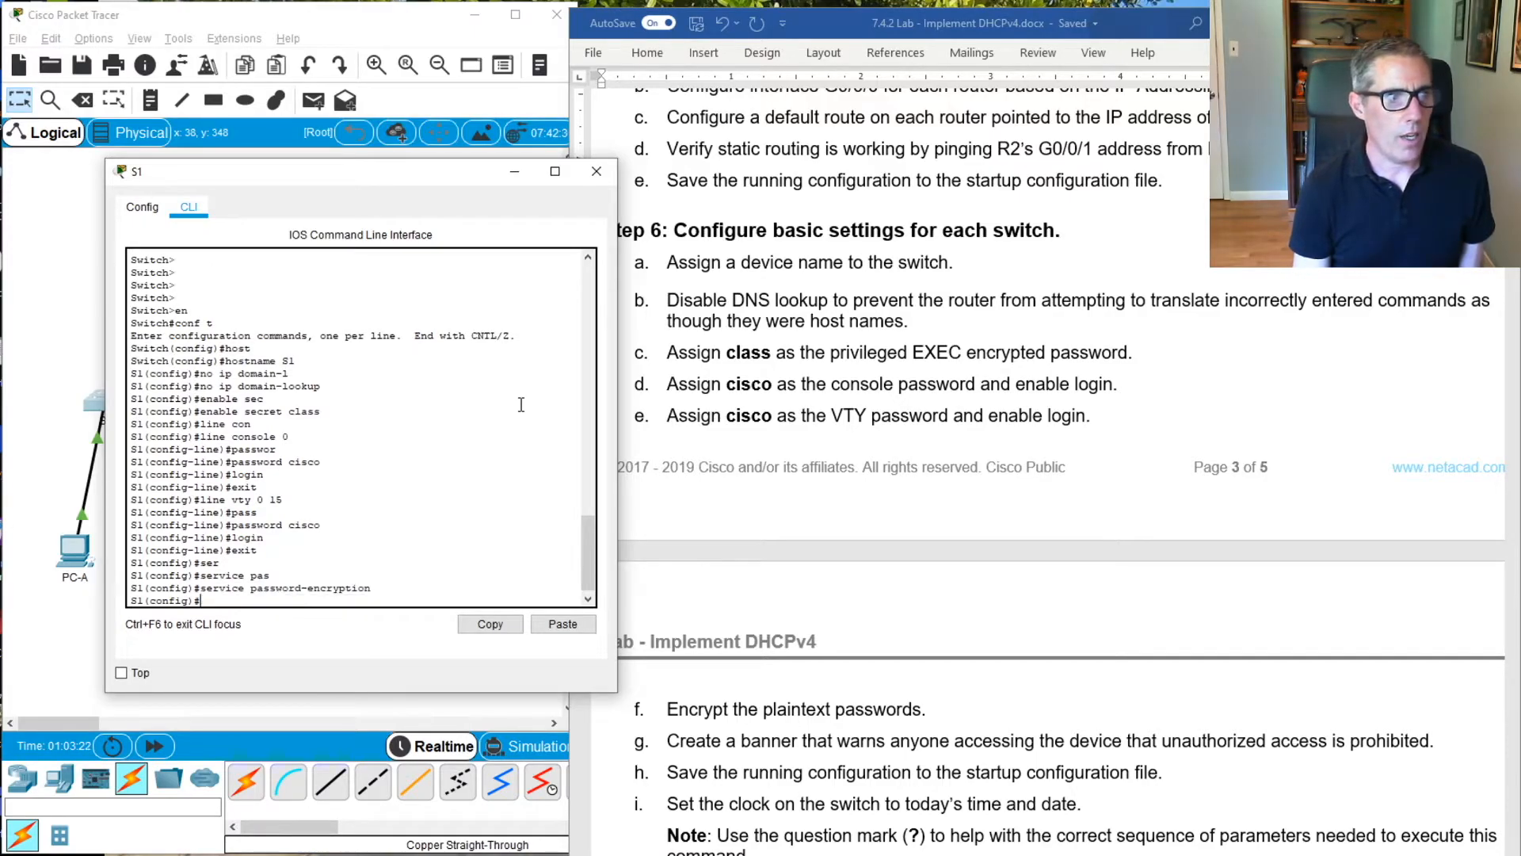
Create a message-of-the-day banner on S1 reading "Go away!!!", delimited by # characters
text(banne)
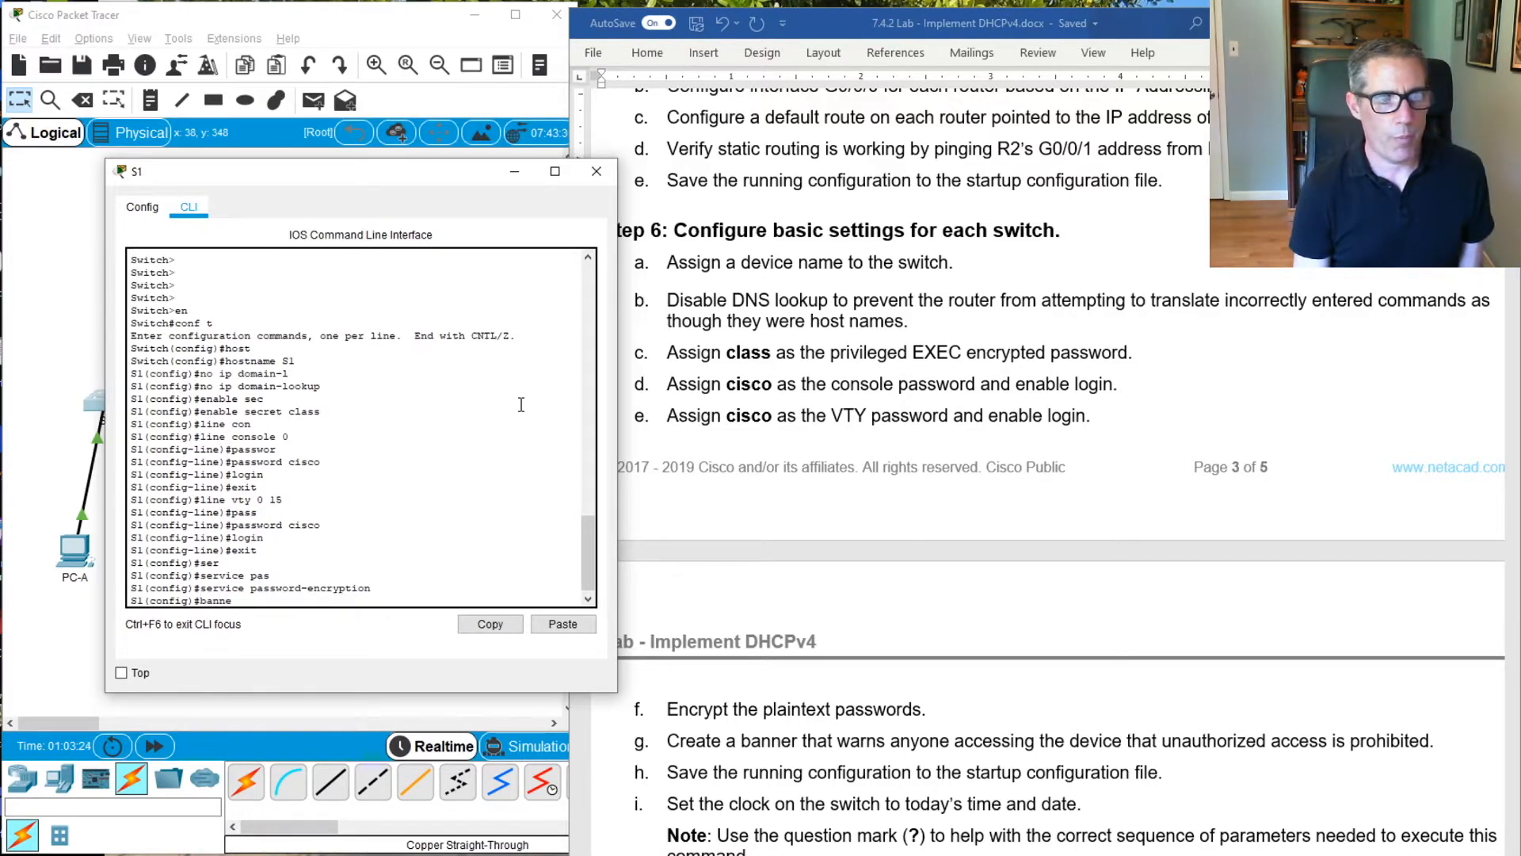
text(r motd # Go)
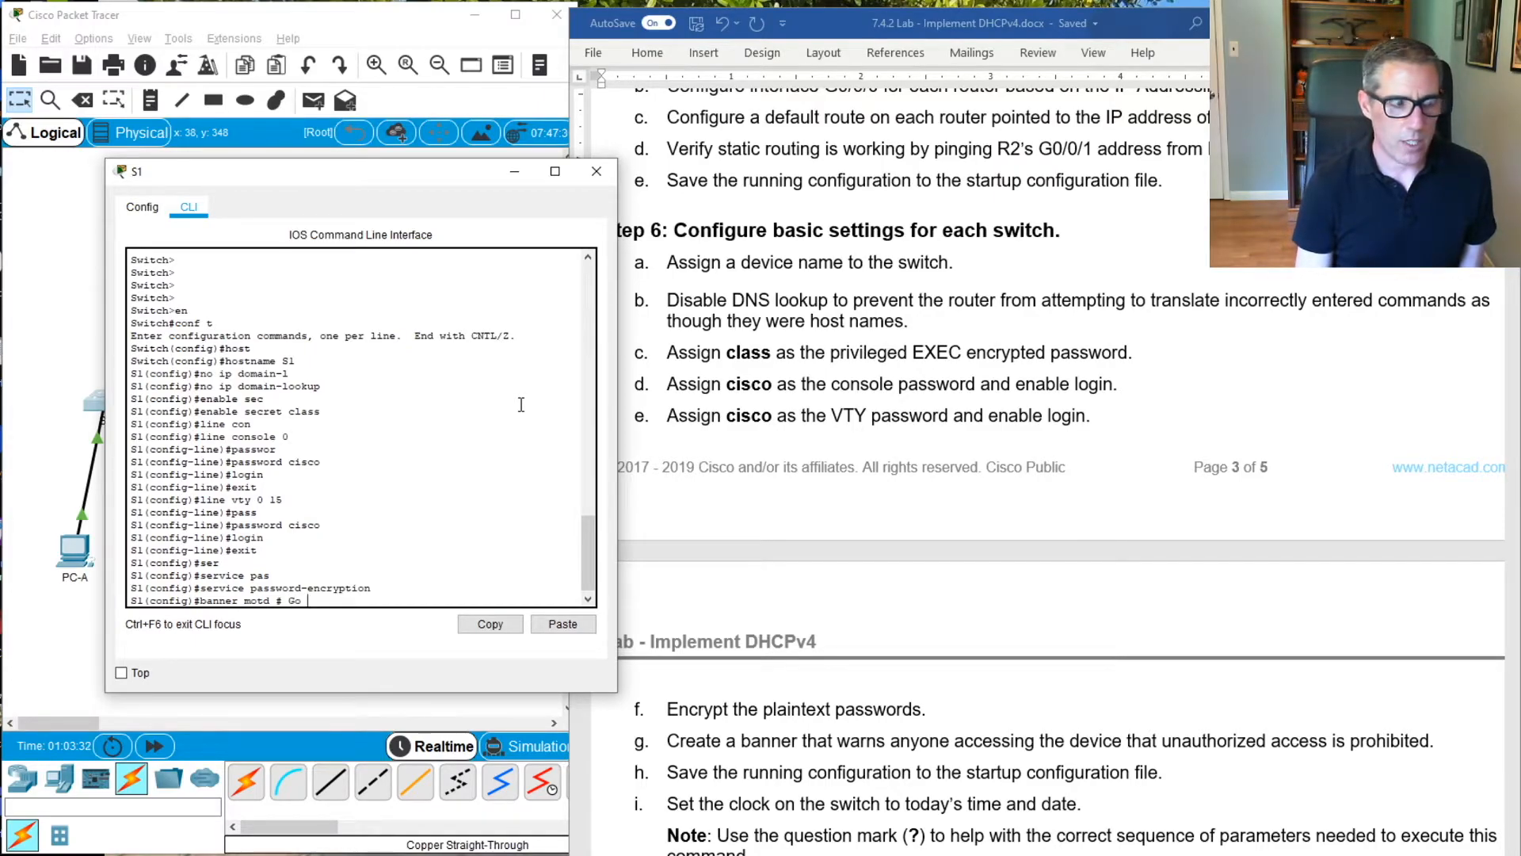
text( awa)
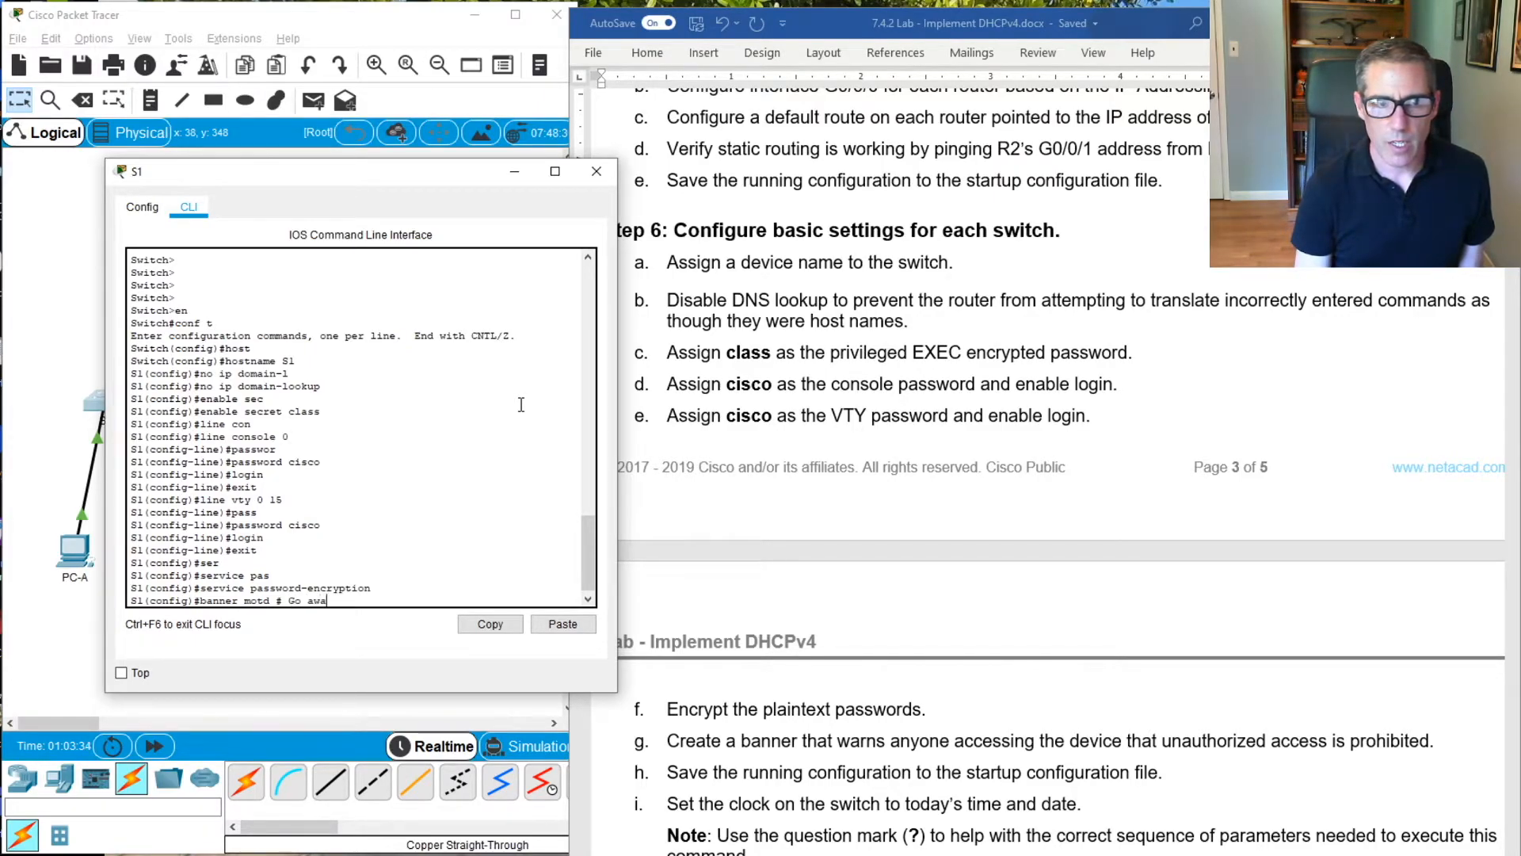
text(y!!!)
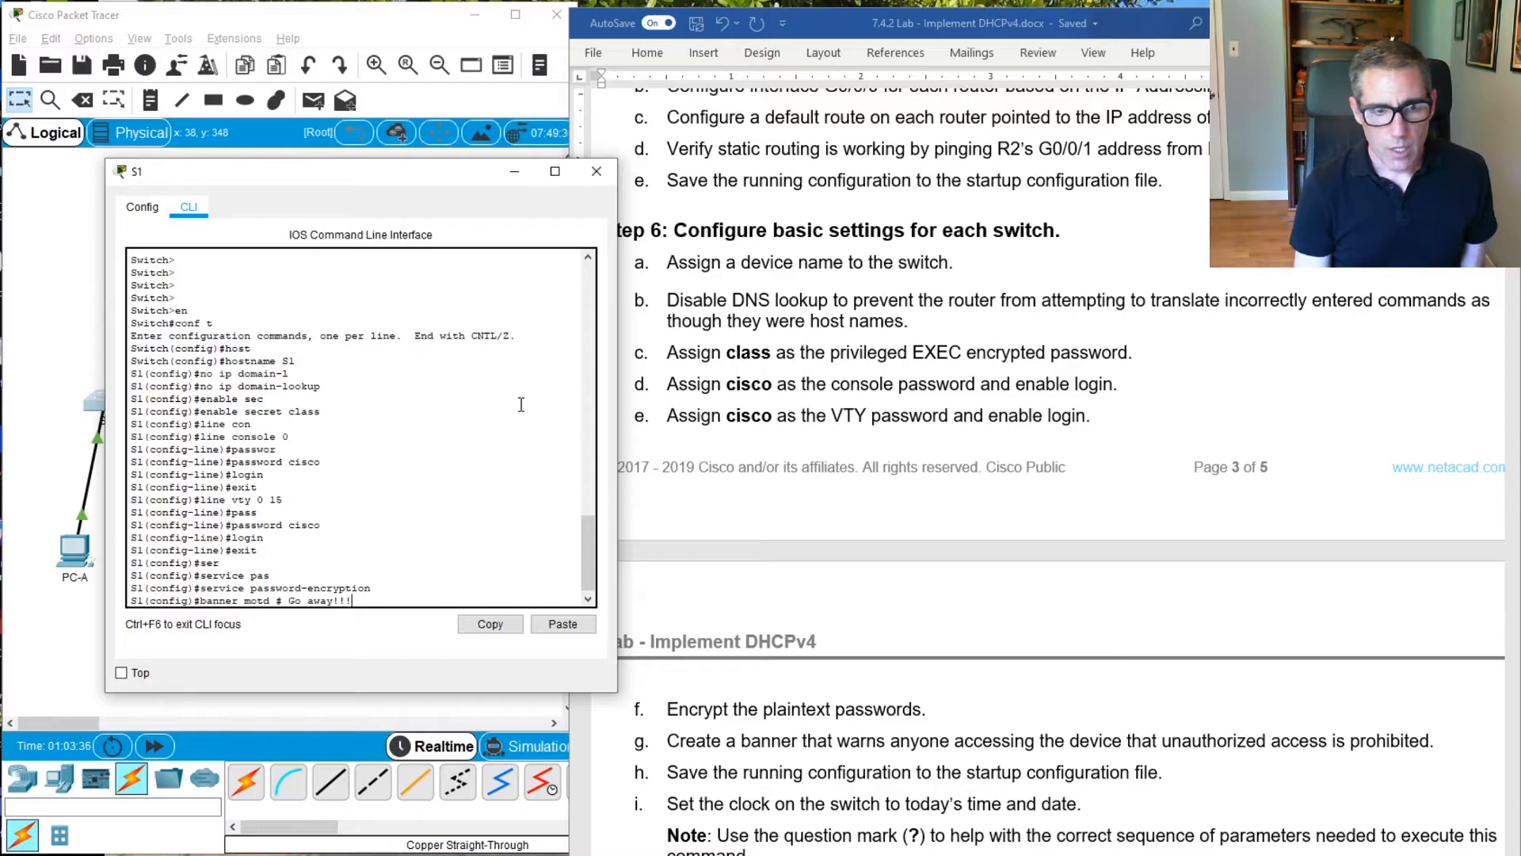
text( #)
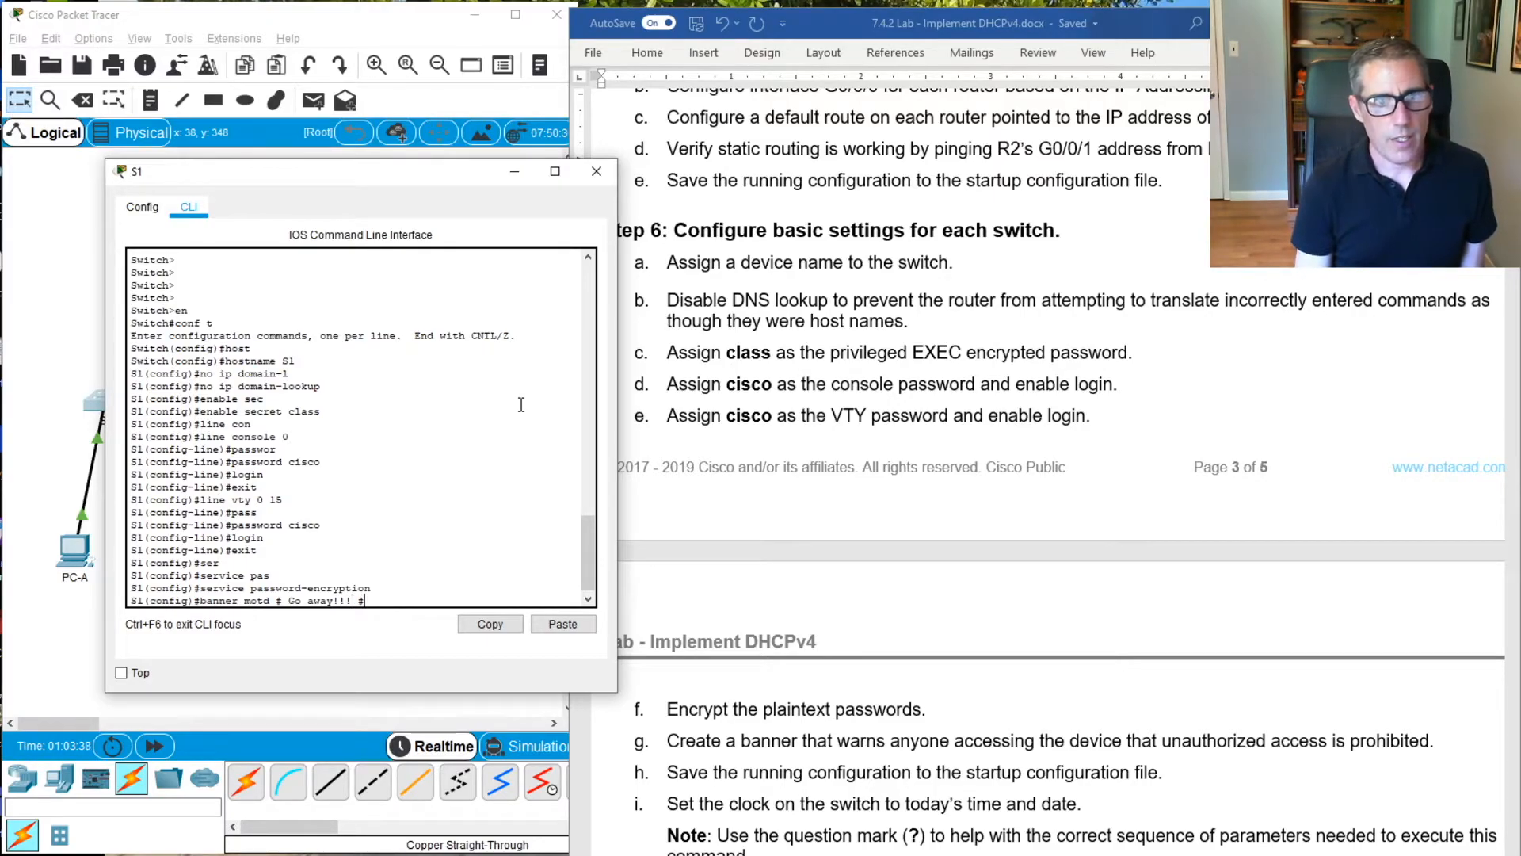
key(Return)
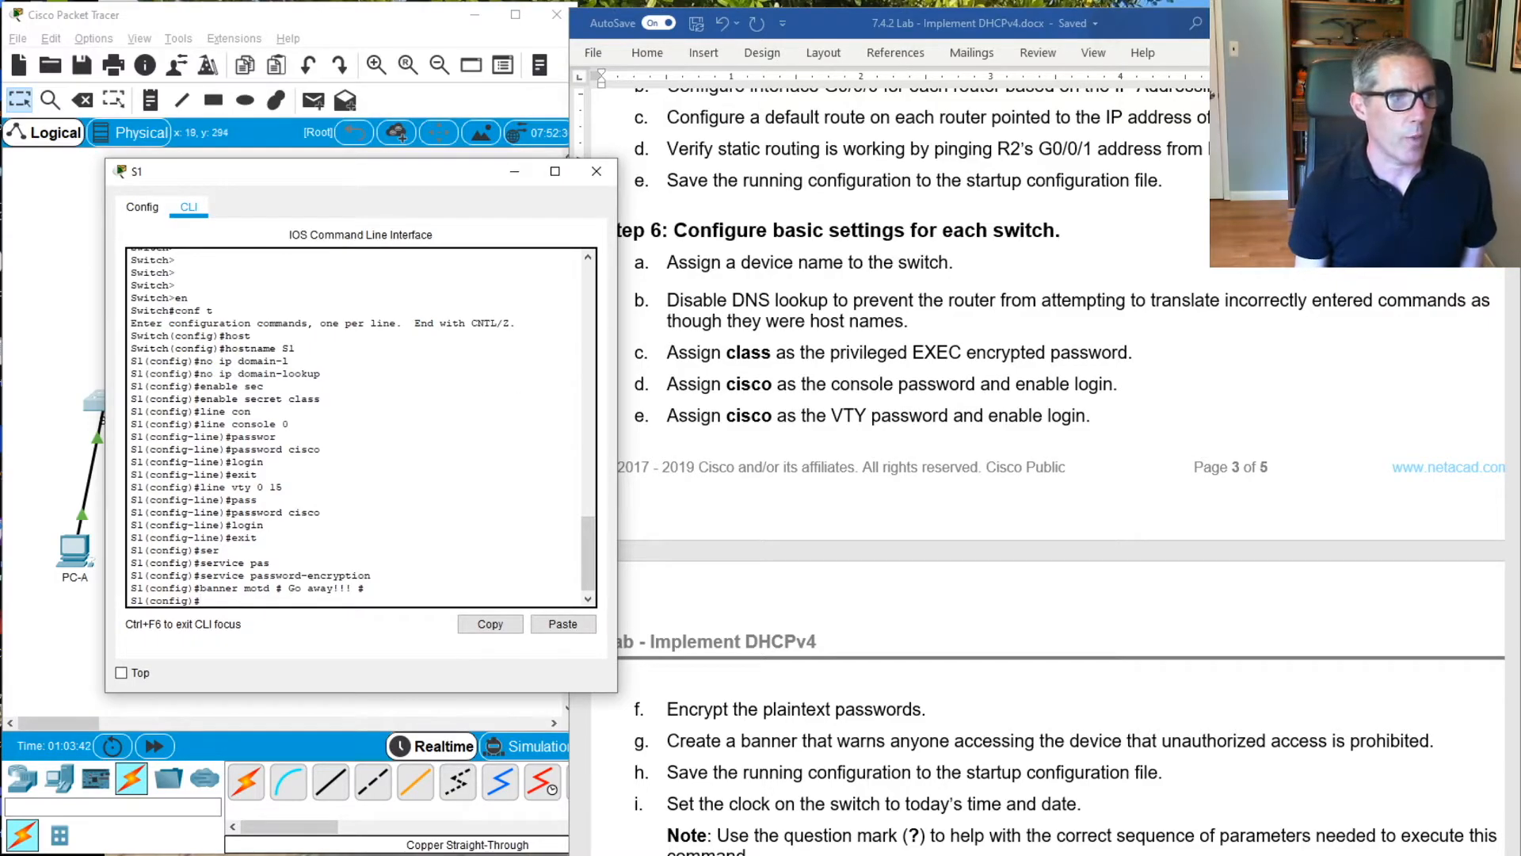
Exit S1's global configuration mode and save the running configuration to the startup configuration
text(exit)
key(Return)
key(Return)
key(Return)
key(Return)
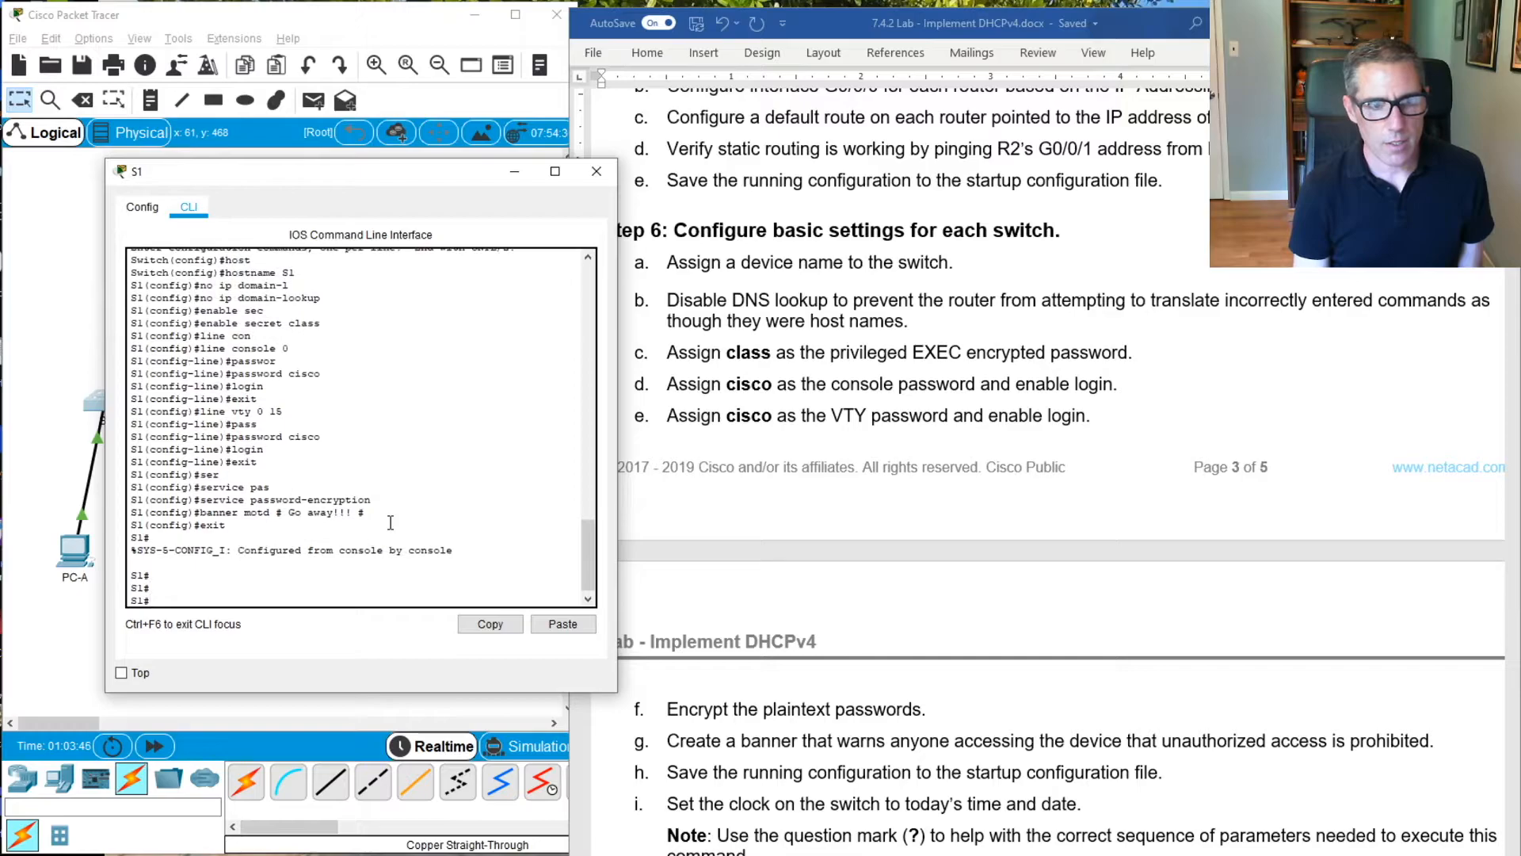
text(copy run start)
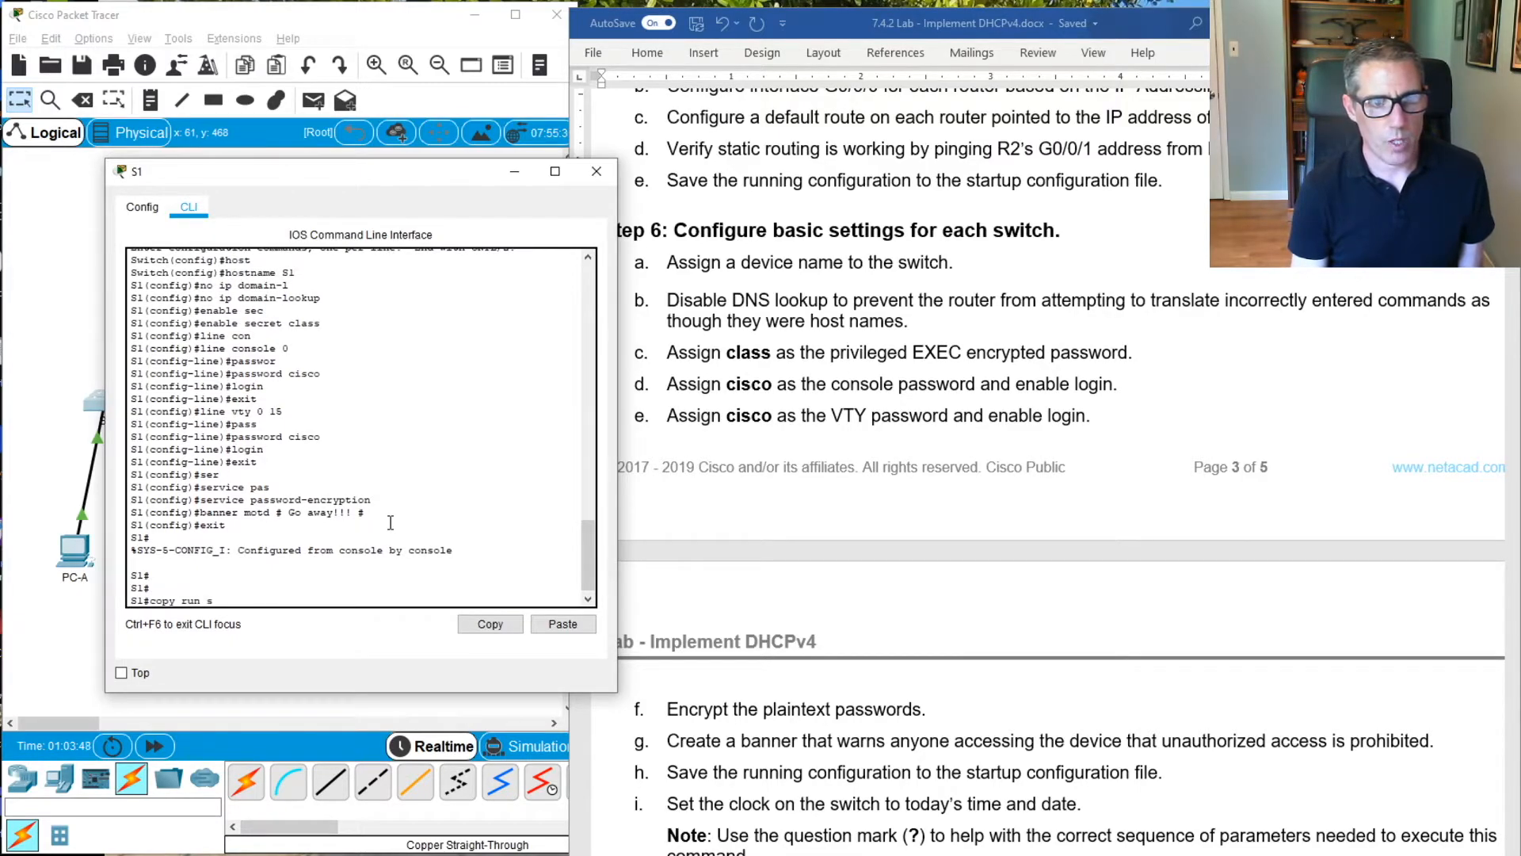
key(Return)
key(Return)
key(Return)
key(Return)
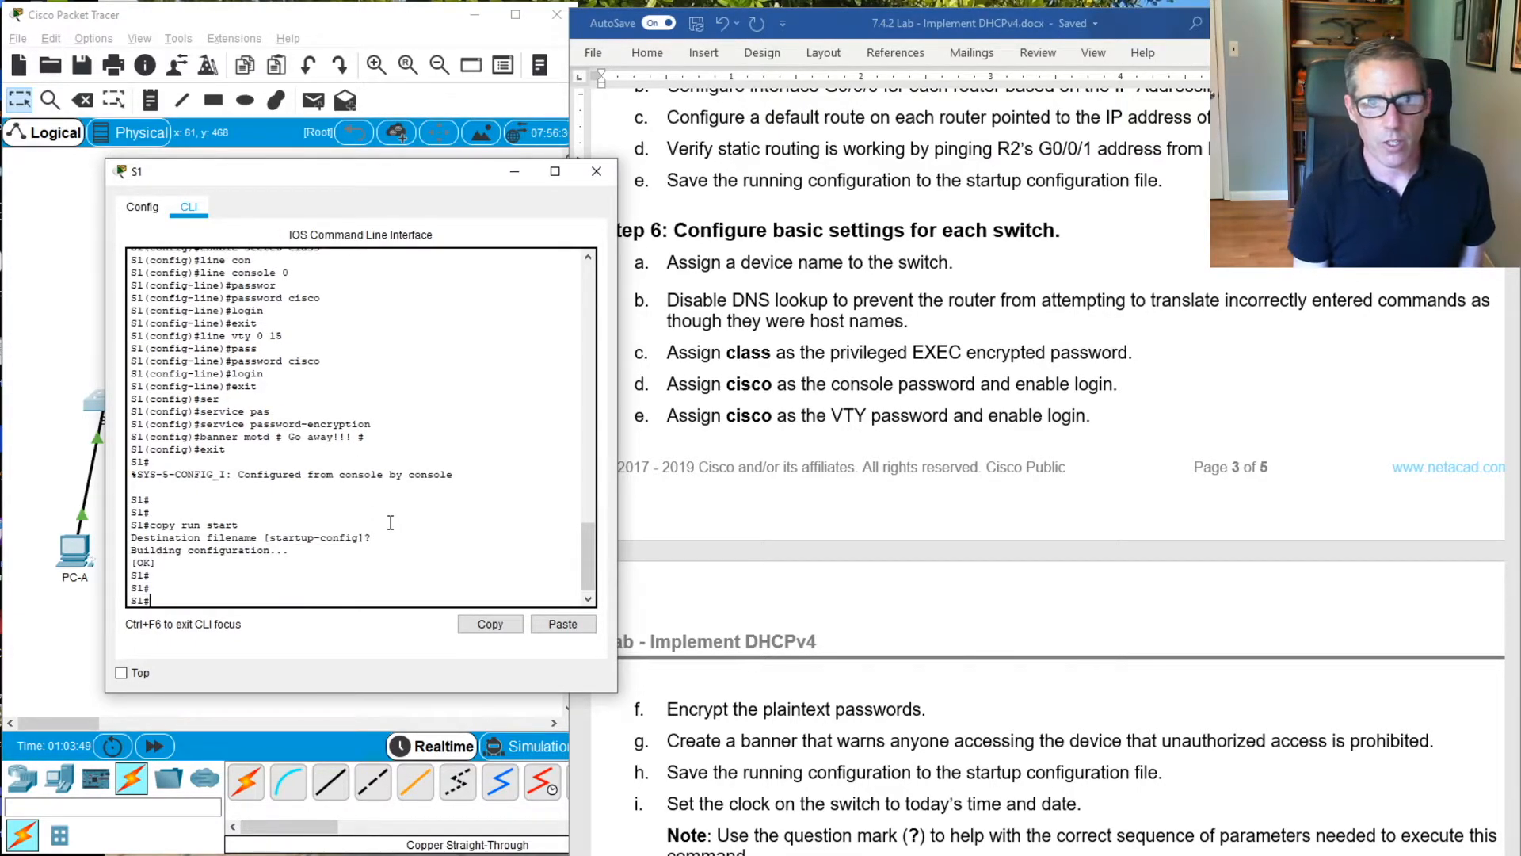
Set the clock on S1 to 14:00:00 on 21 June 2020
click(890, 807)
scroll(891, 807, down, 3)
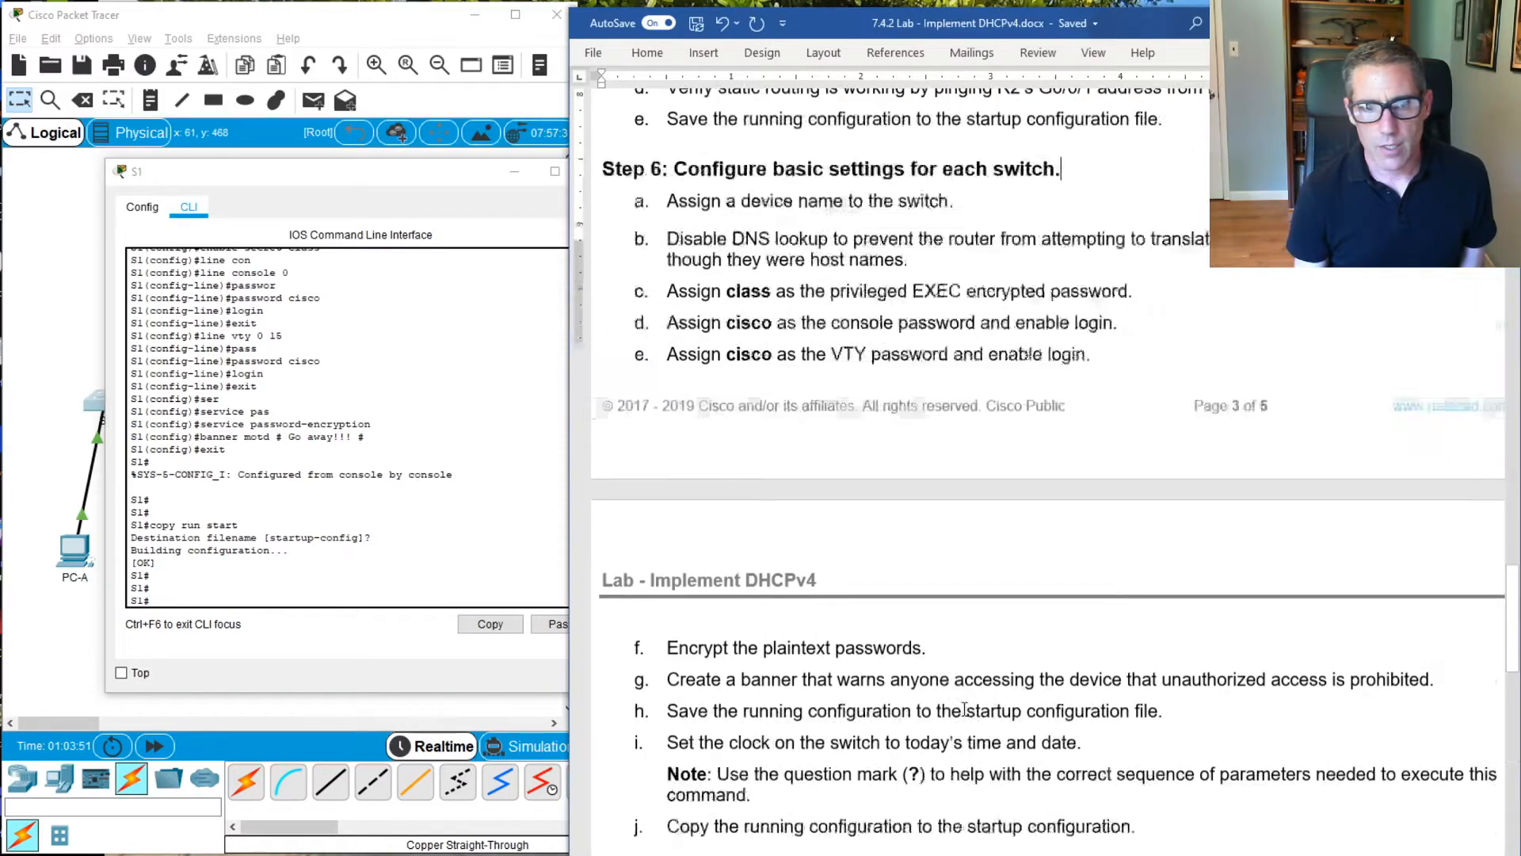
click(313, 538)
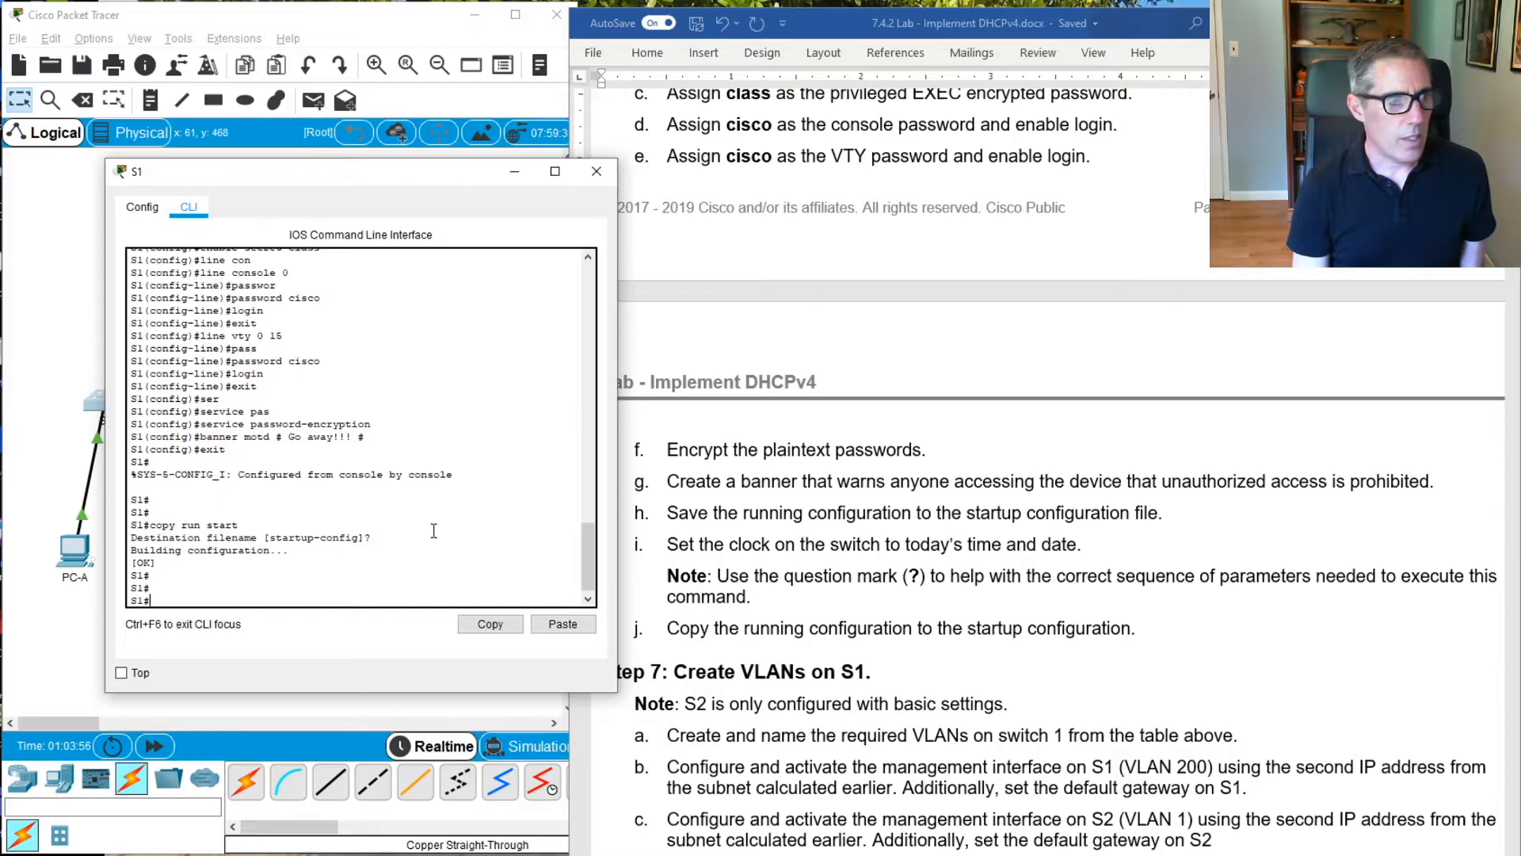
text(clock set 14:00:000)
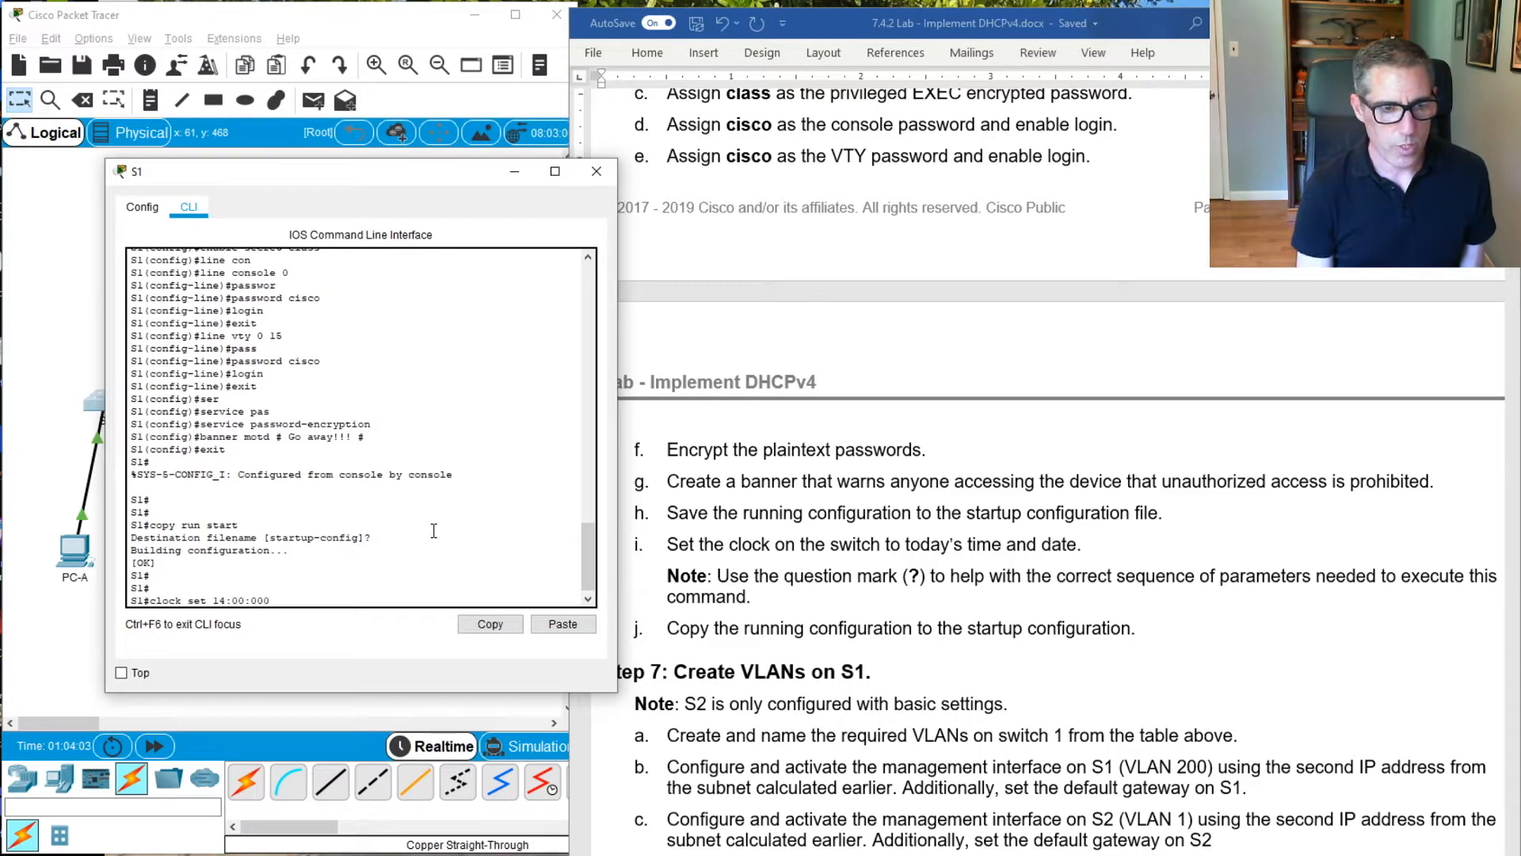
key(BackSpace)
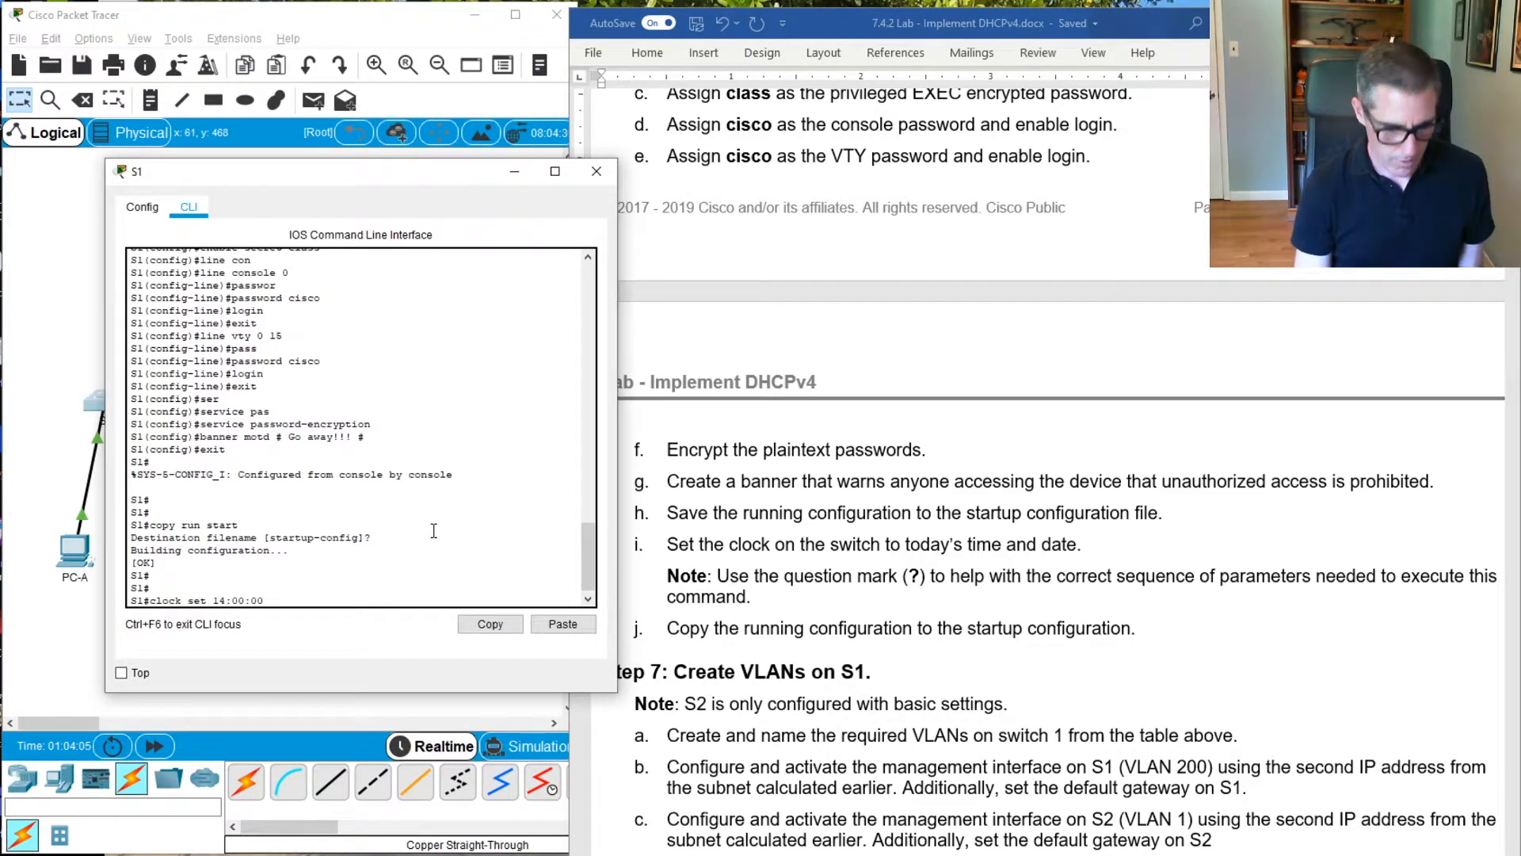
text(21 Ju)
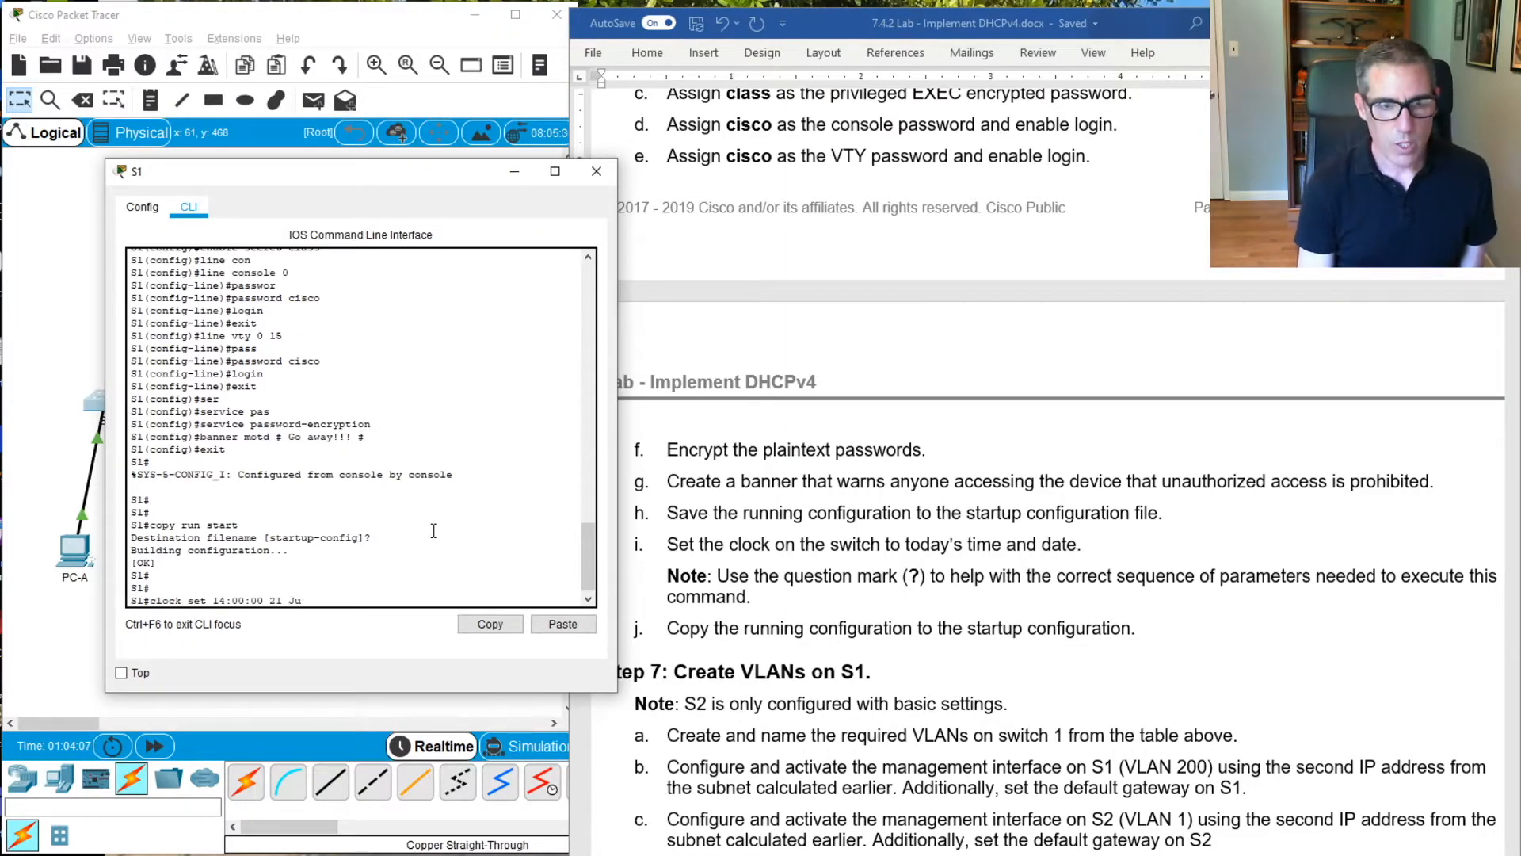
text(ne 2020)
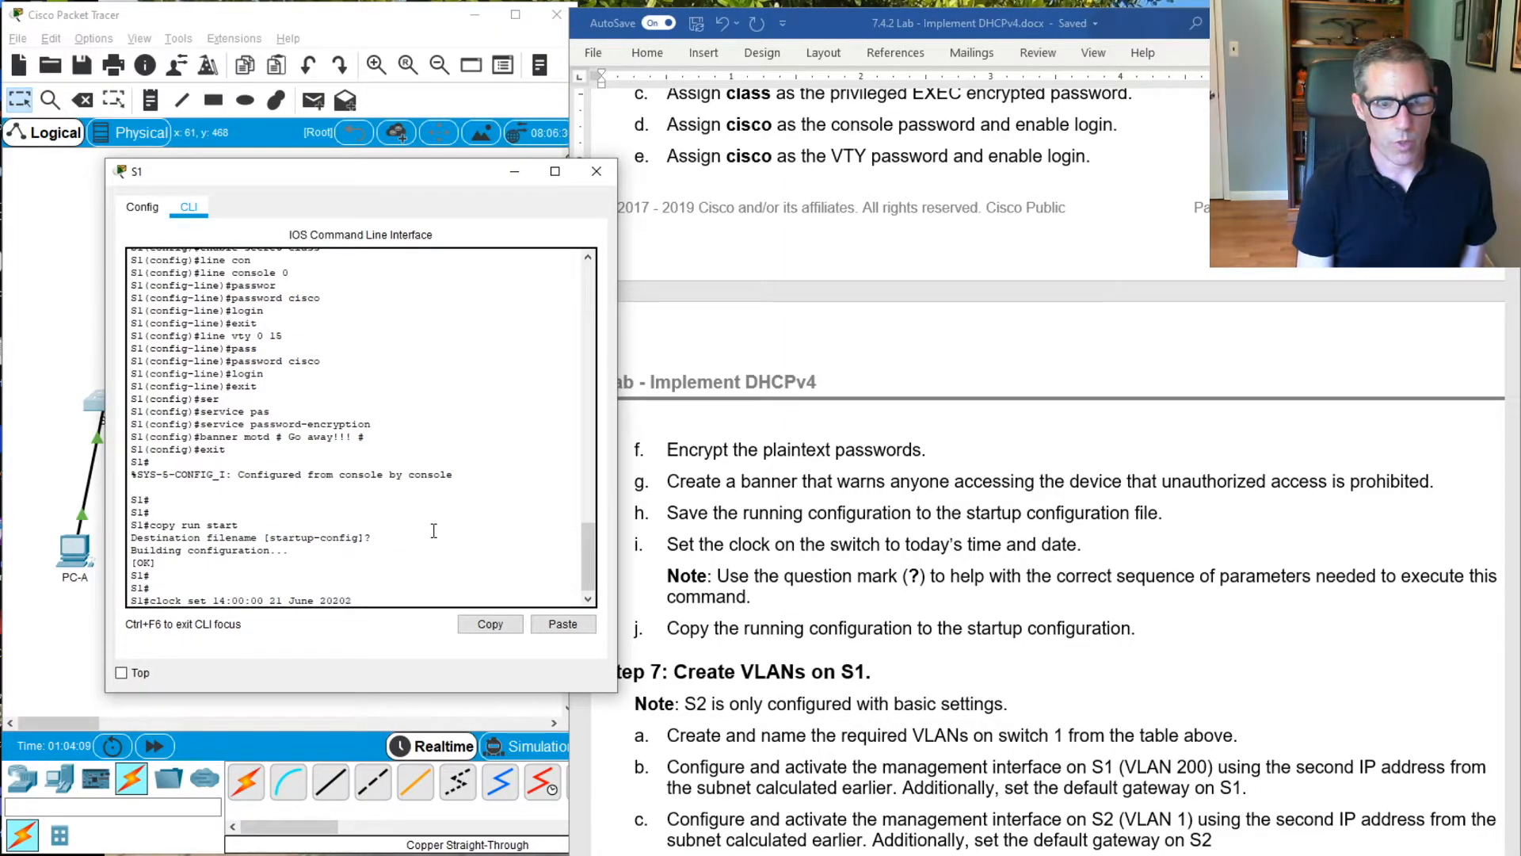
key(Return)
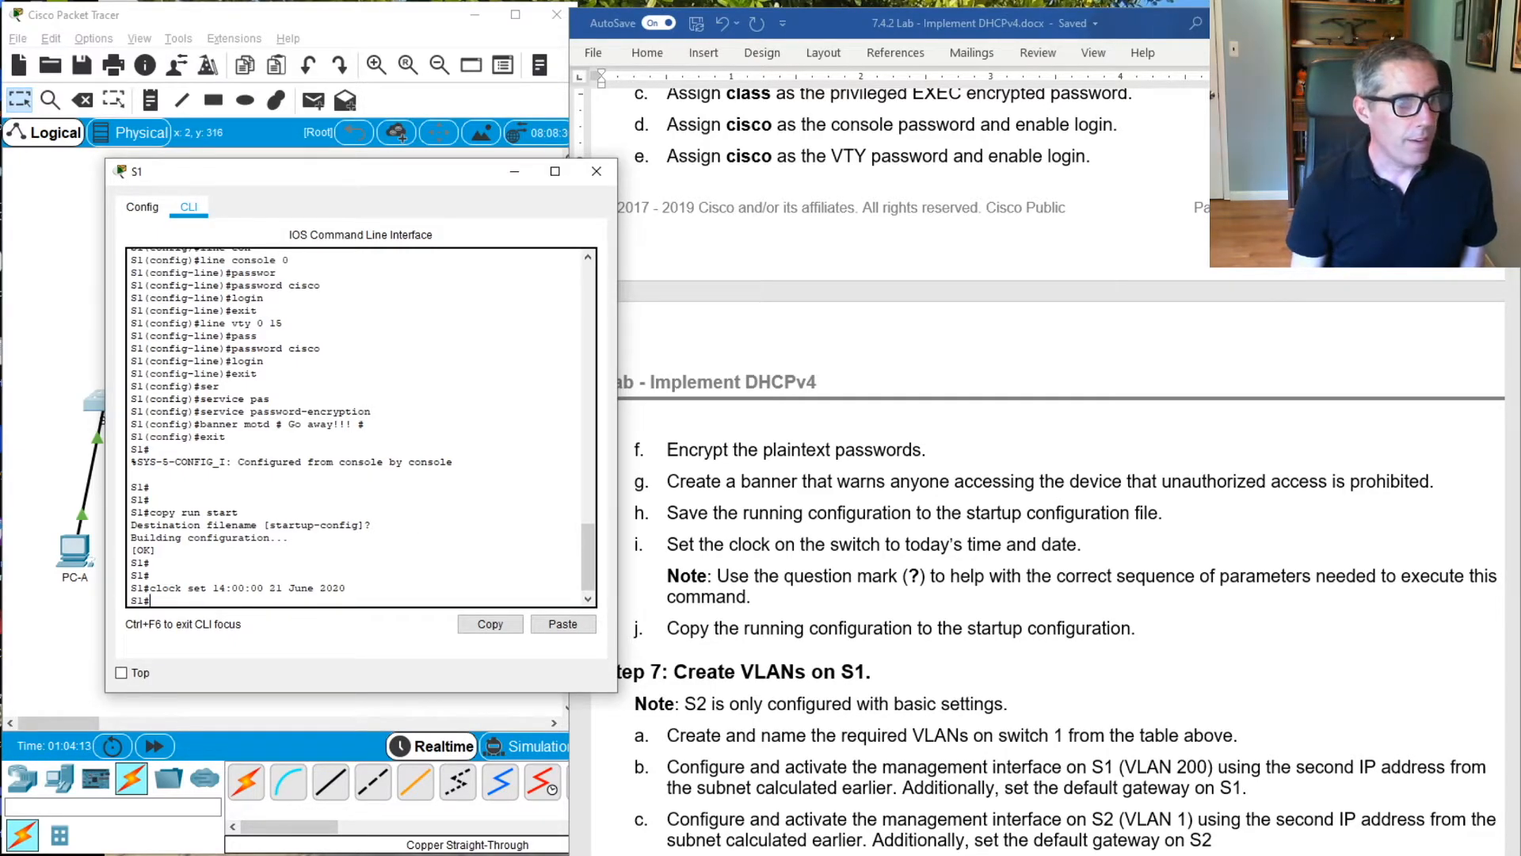
Review the VLAN steps in the lab instructions and enter global configuration mode on S1
scroll(1013, 628, down, 6)
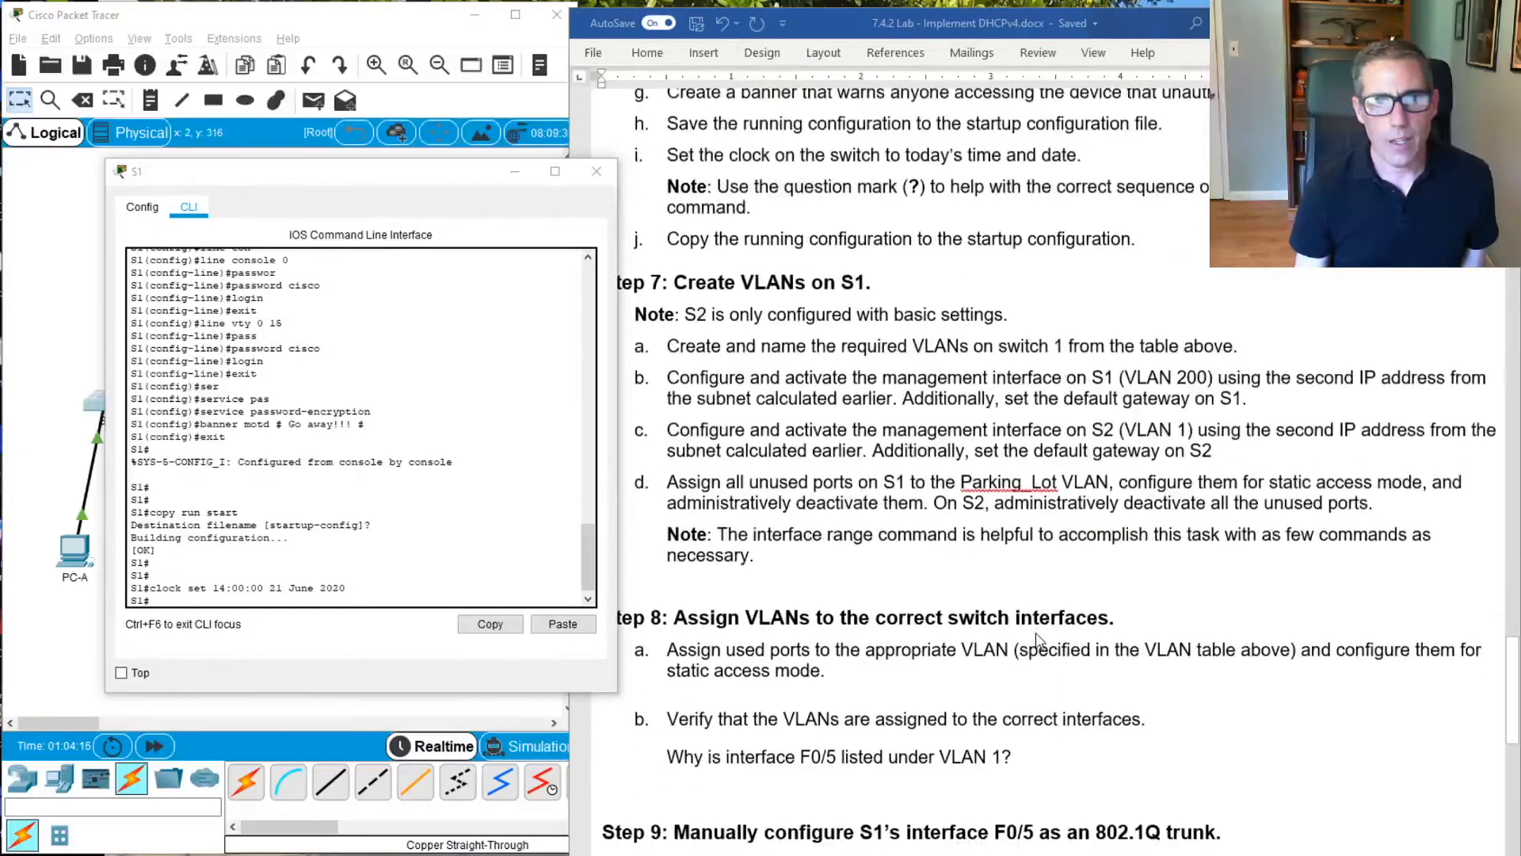
scroll(1013, 628, down, 3)
scroll(1010, 616, up, 1)
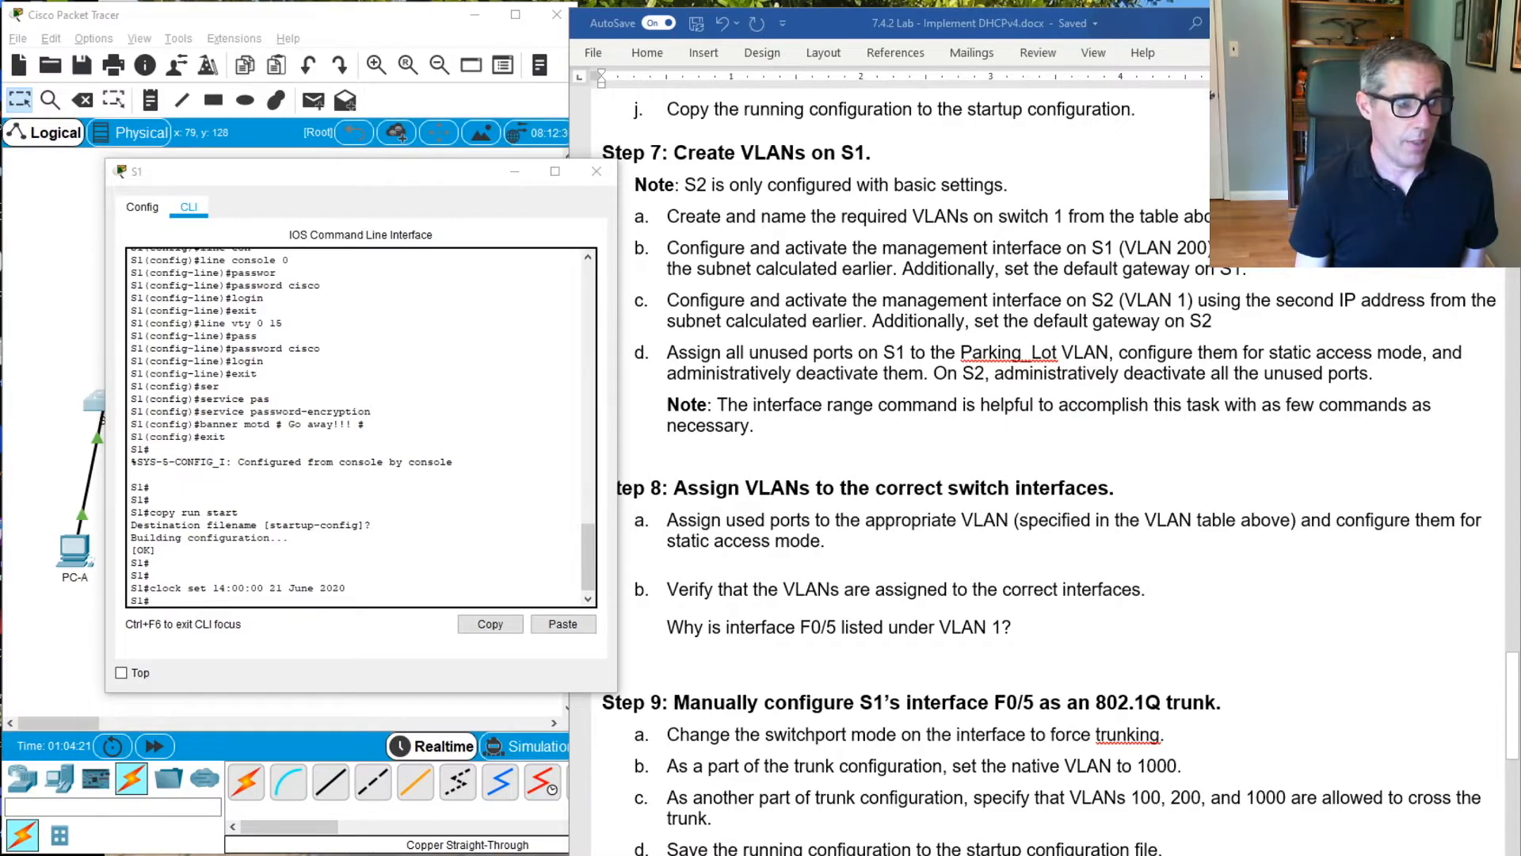
click(476, 424)
text(conf)
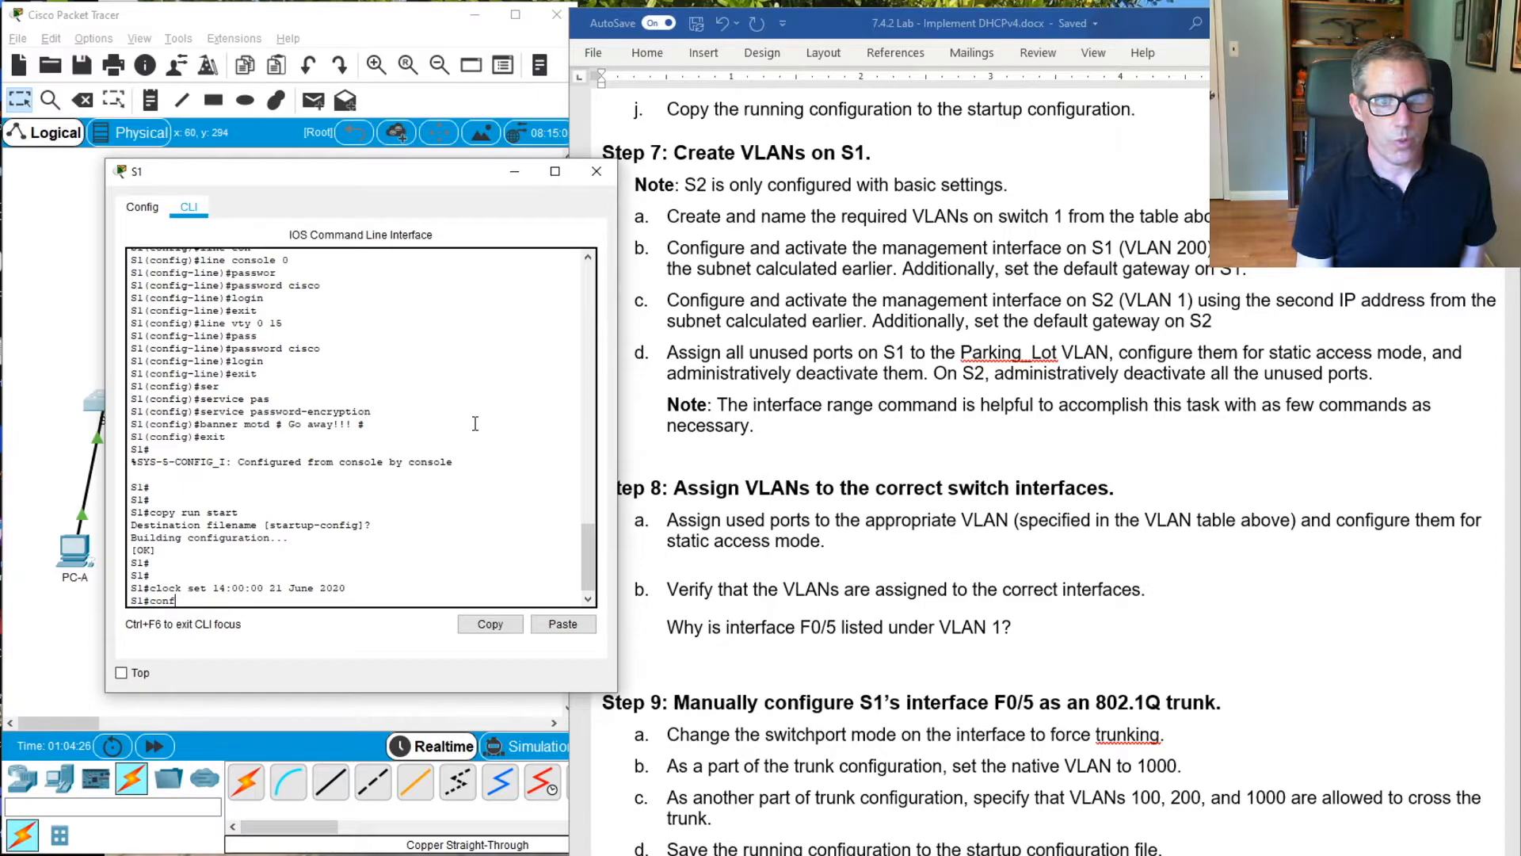
key(Tab)
text(t)
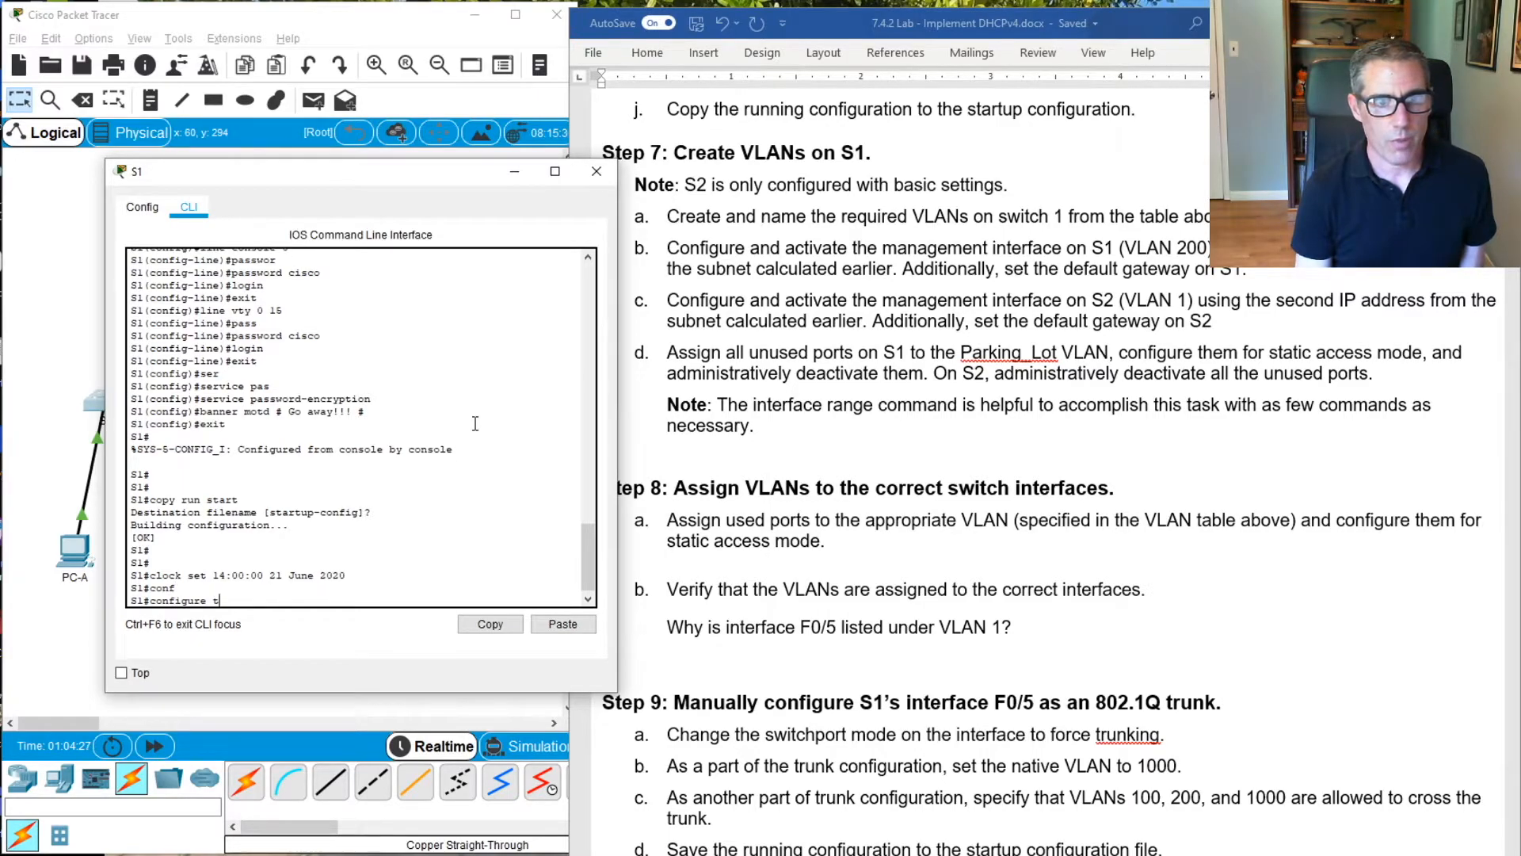
key(Return)
key(Return)
key(Return)
Create VLAN 100 on S1 and name it Clients
text(v)
text(;as)
key(BackSpace)
key(Tab)
text(100)
key(Return)
text(name Clients)
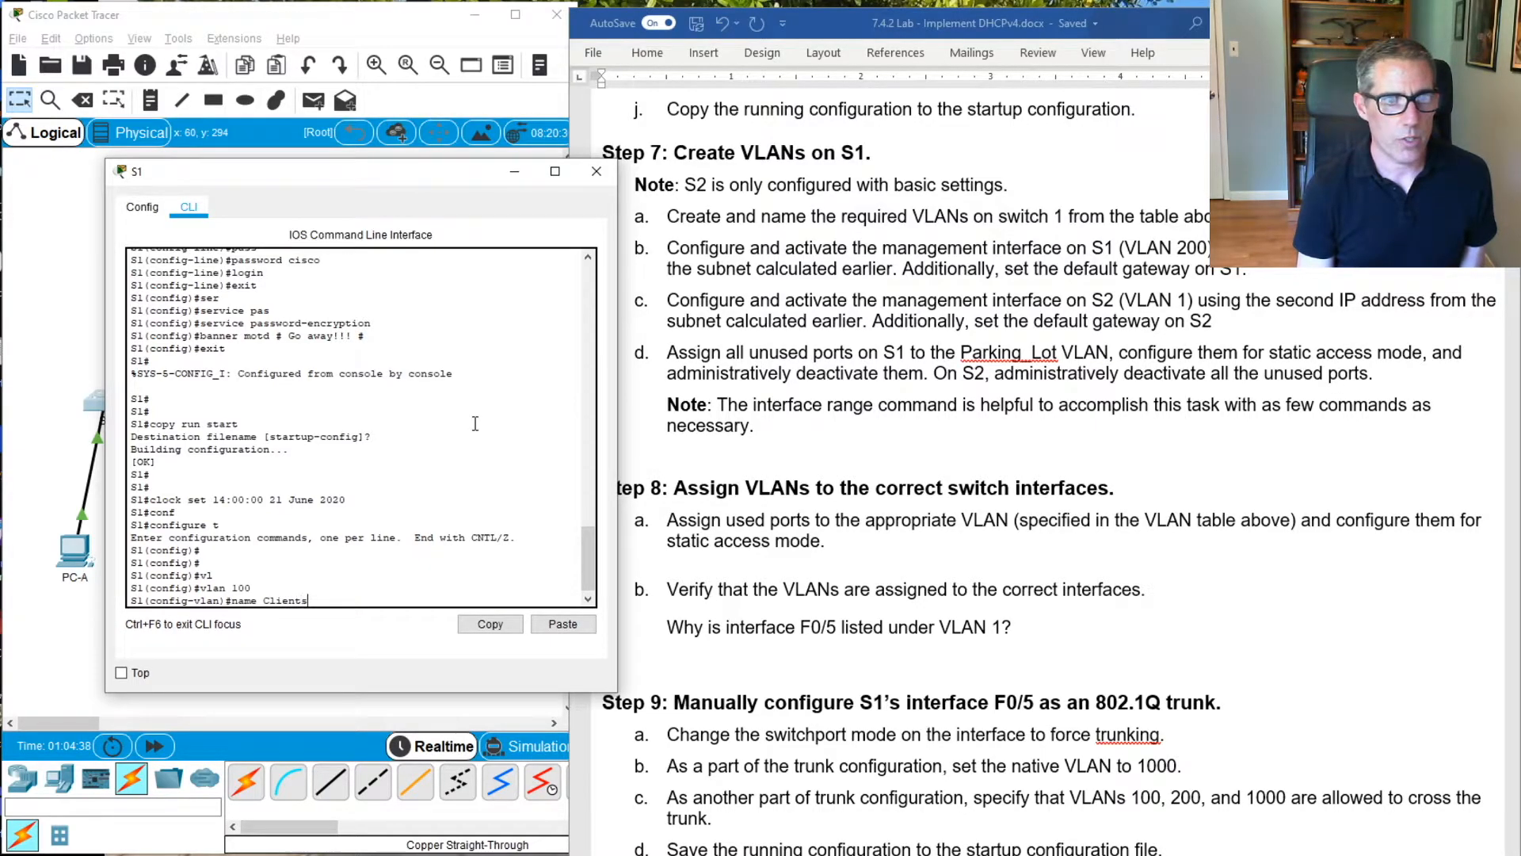
key(Return)
Create VLAN 200 on S1 and name it Management
text(vlan 200)
key(Return)
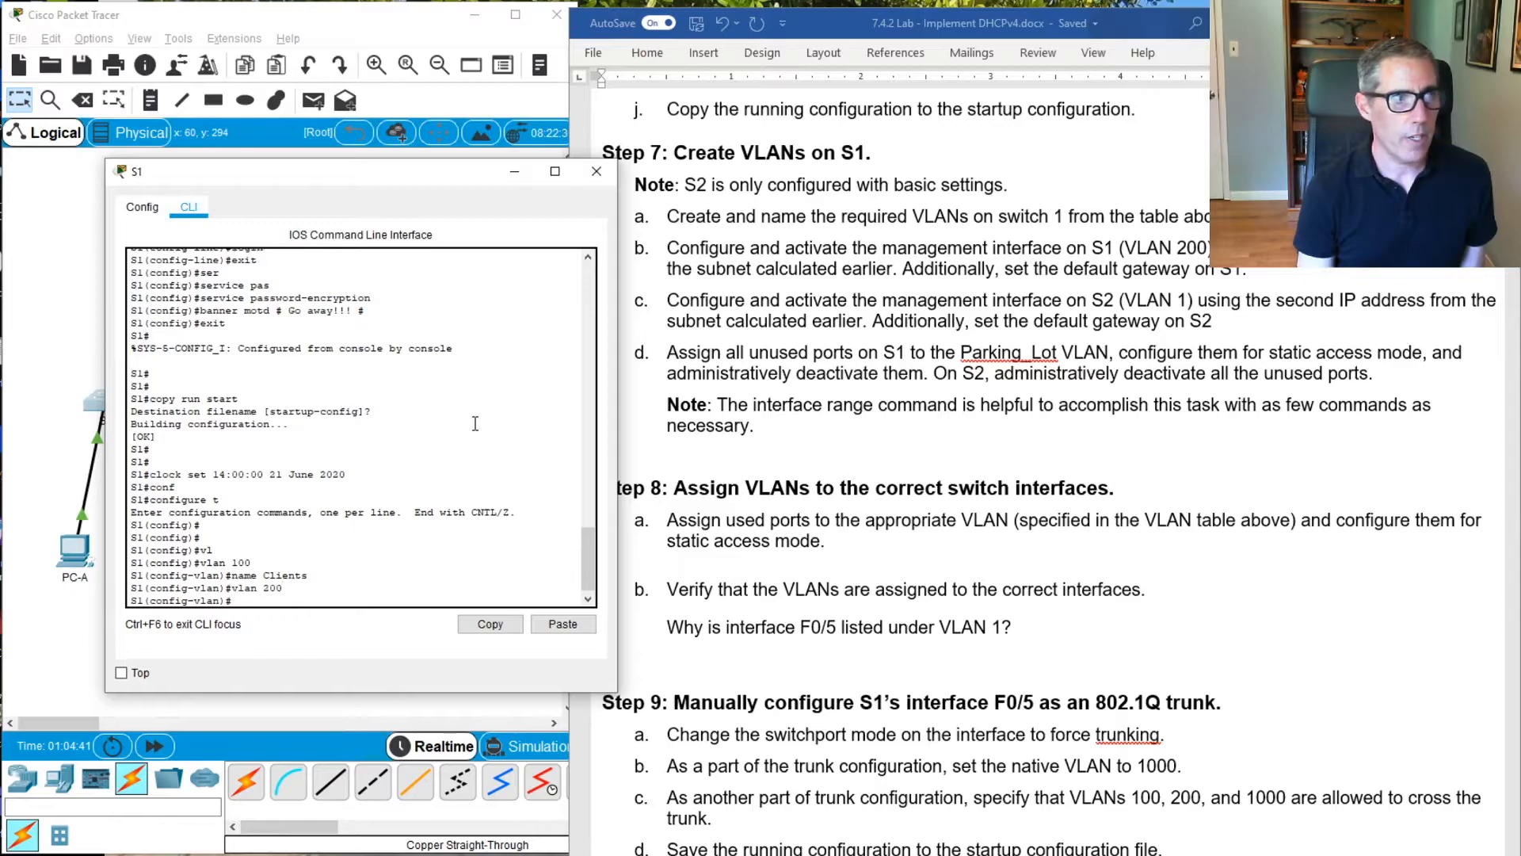
text(nam)
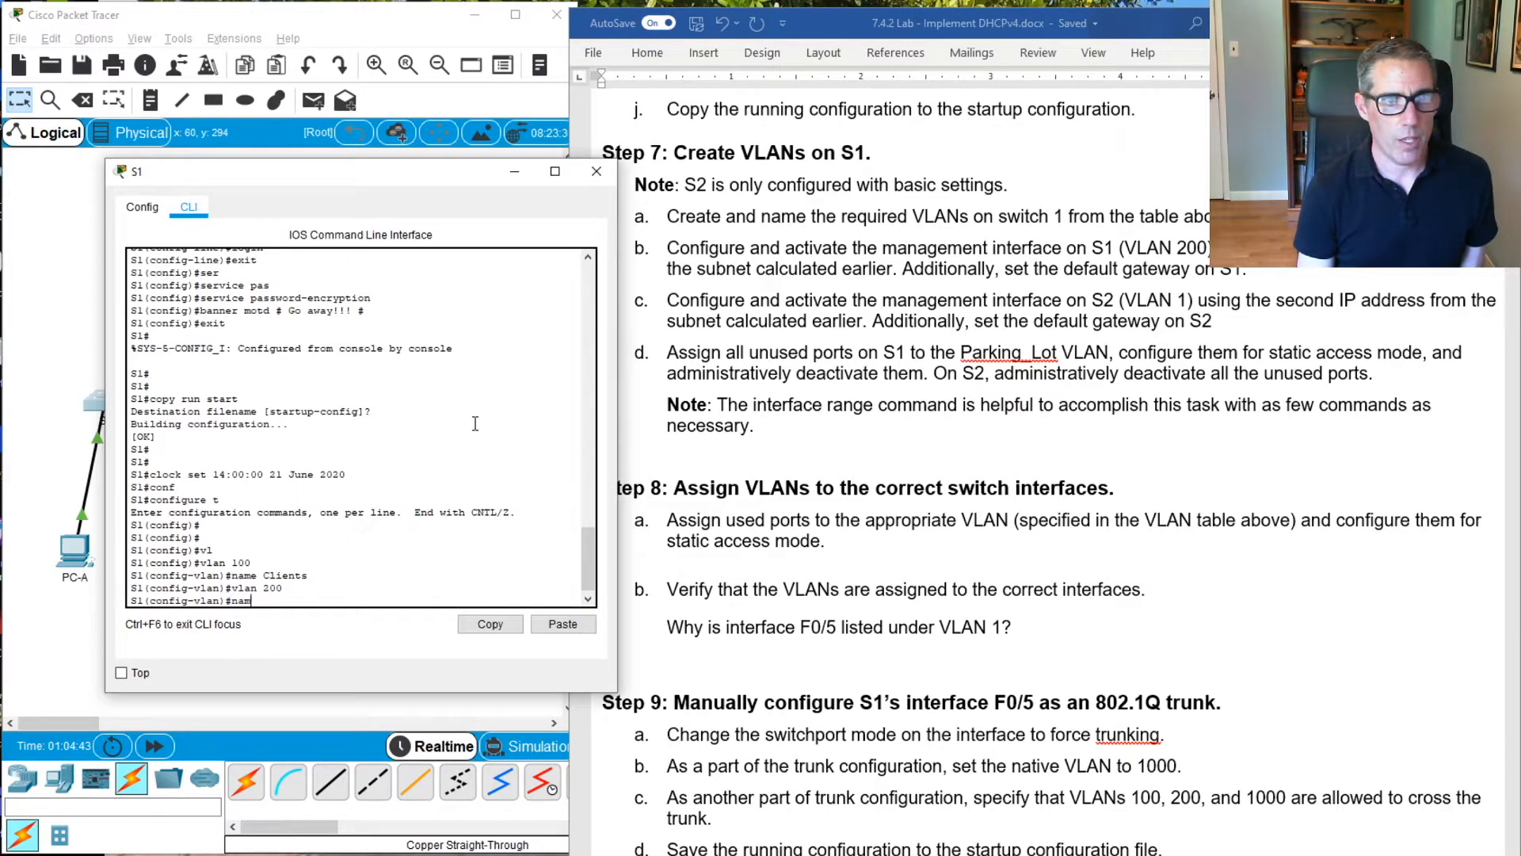
text(e Management)
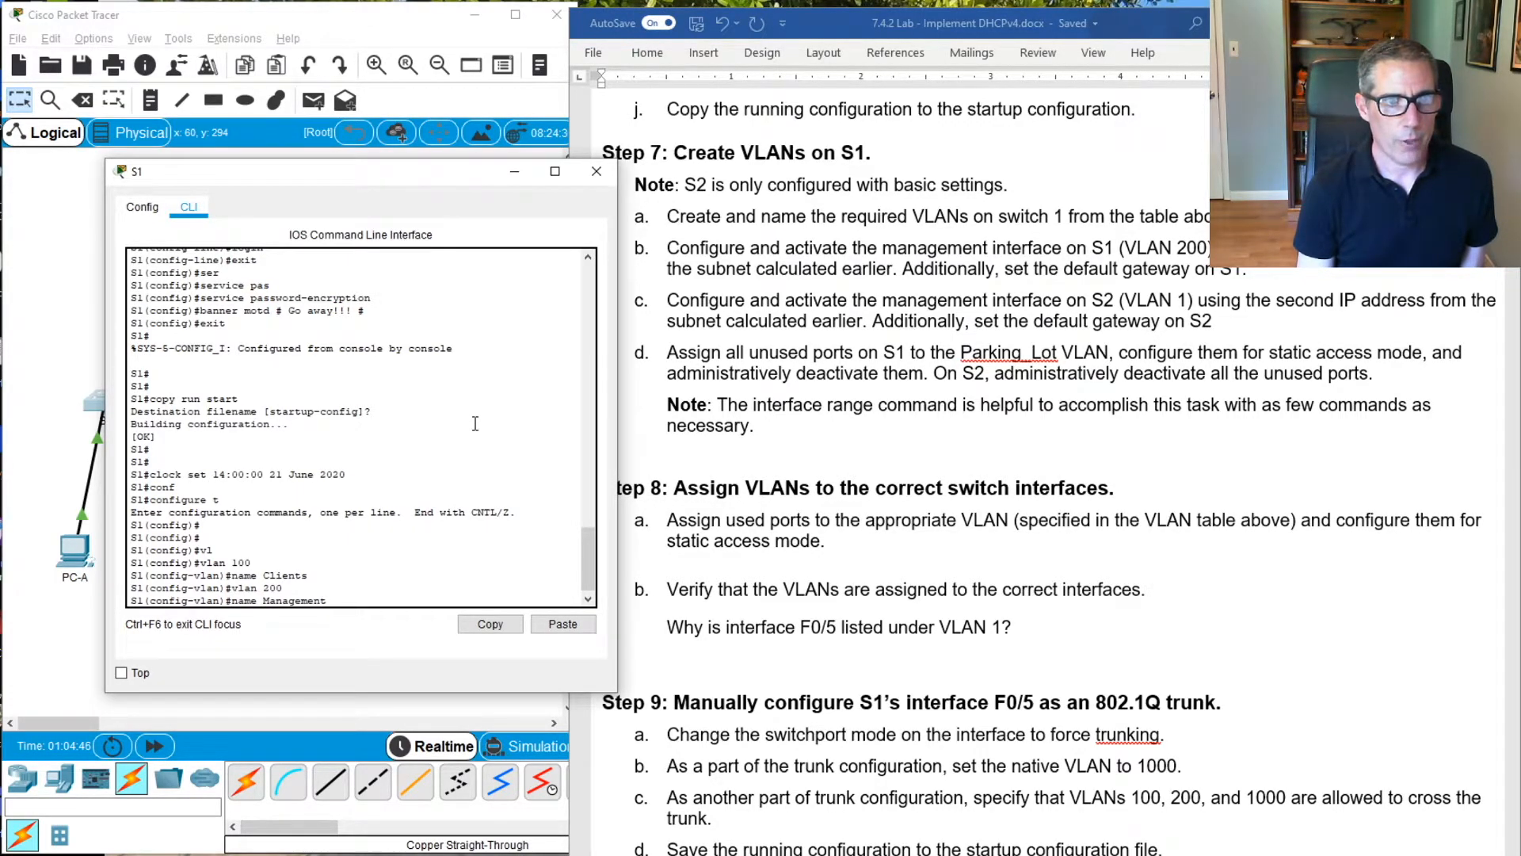
key(Return)
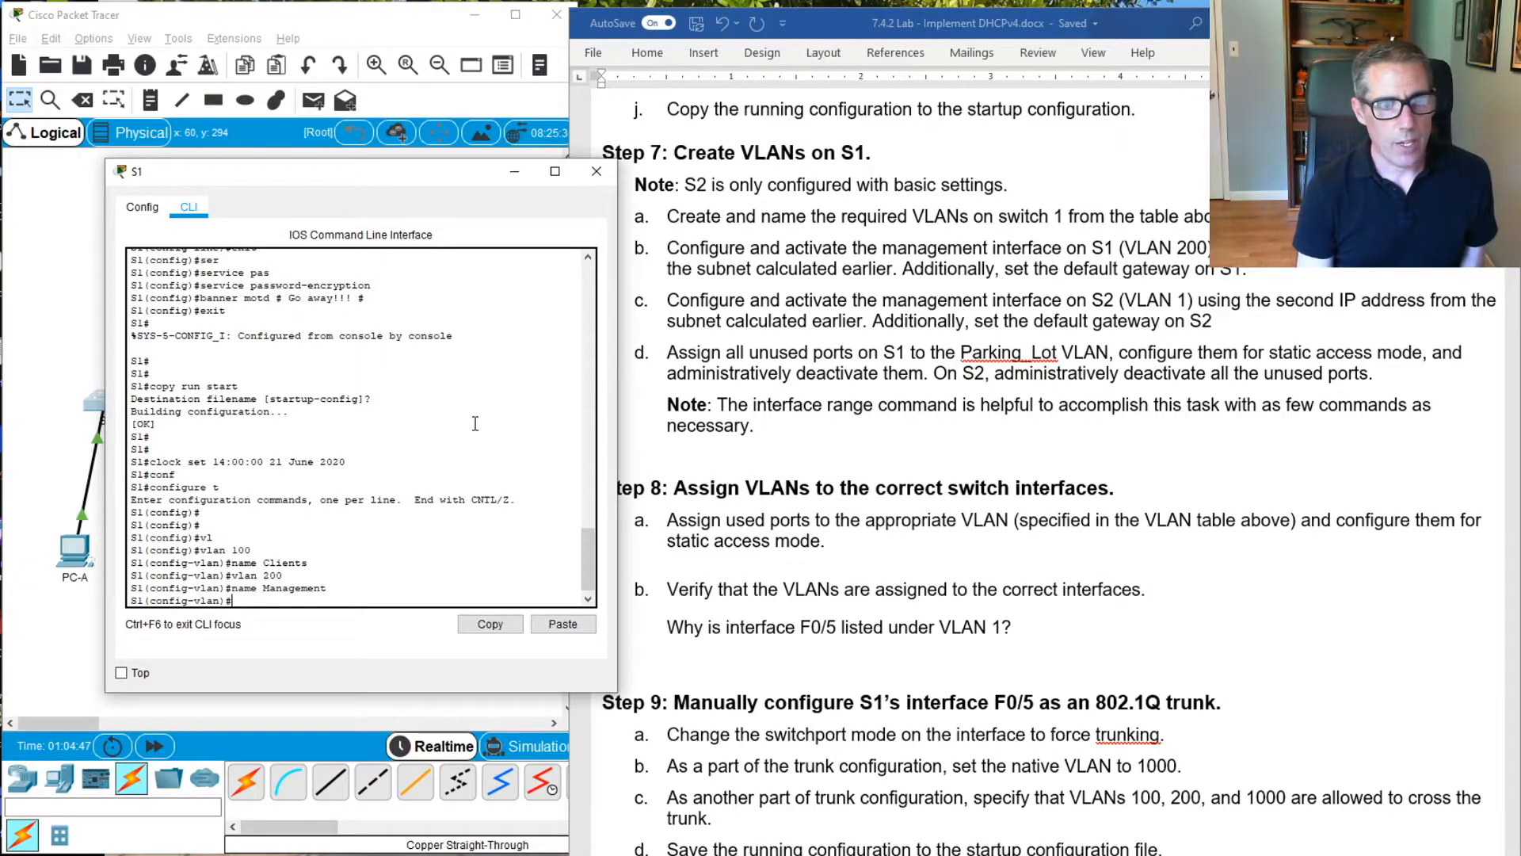
Create VLAN 999 on S1 and name it ParkingLot, written without a space
text(vlan 999)
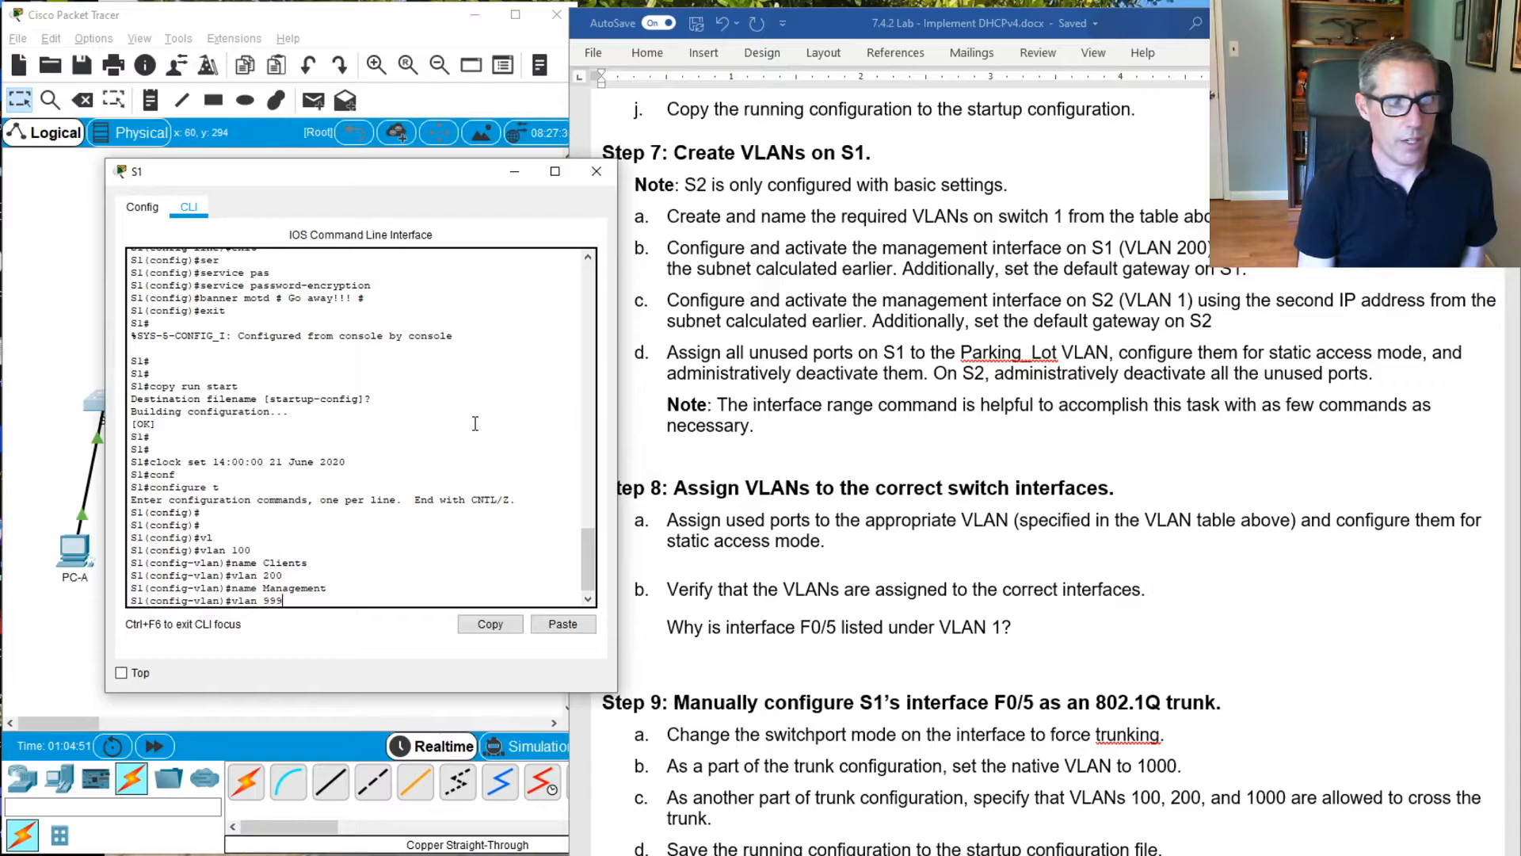
key(Return)
text(name Par)
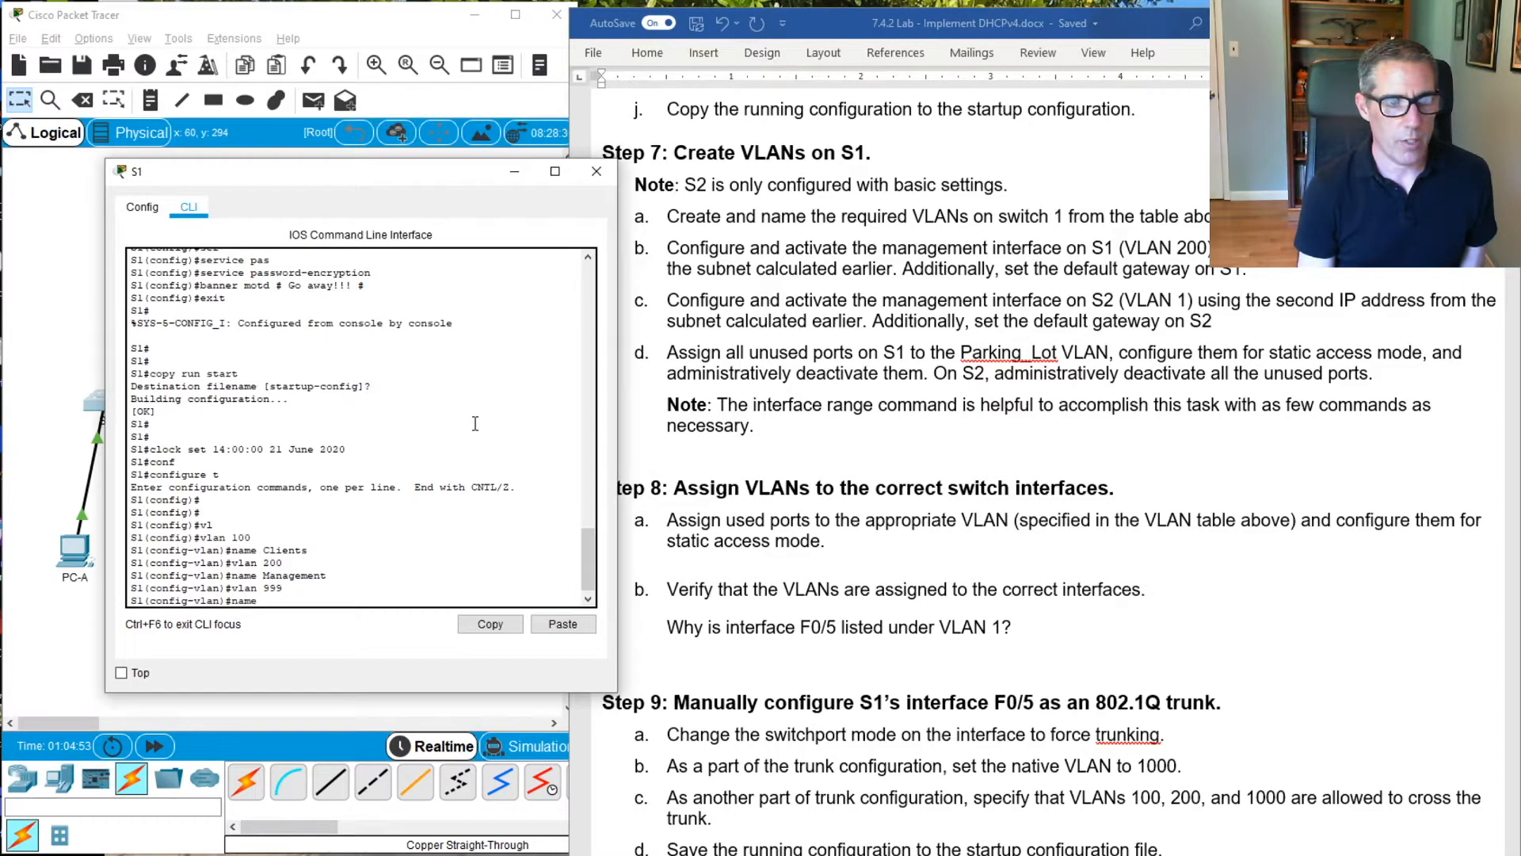
text(king lot)
key(BackSpace)
key(BackSpace)
key(BackSpace)
text(Lot)
key(Return)
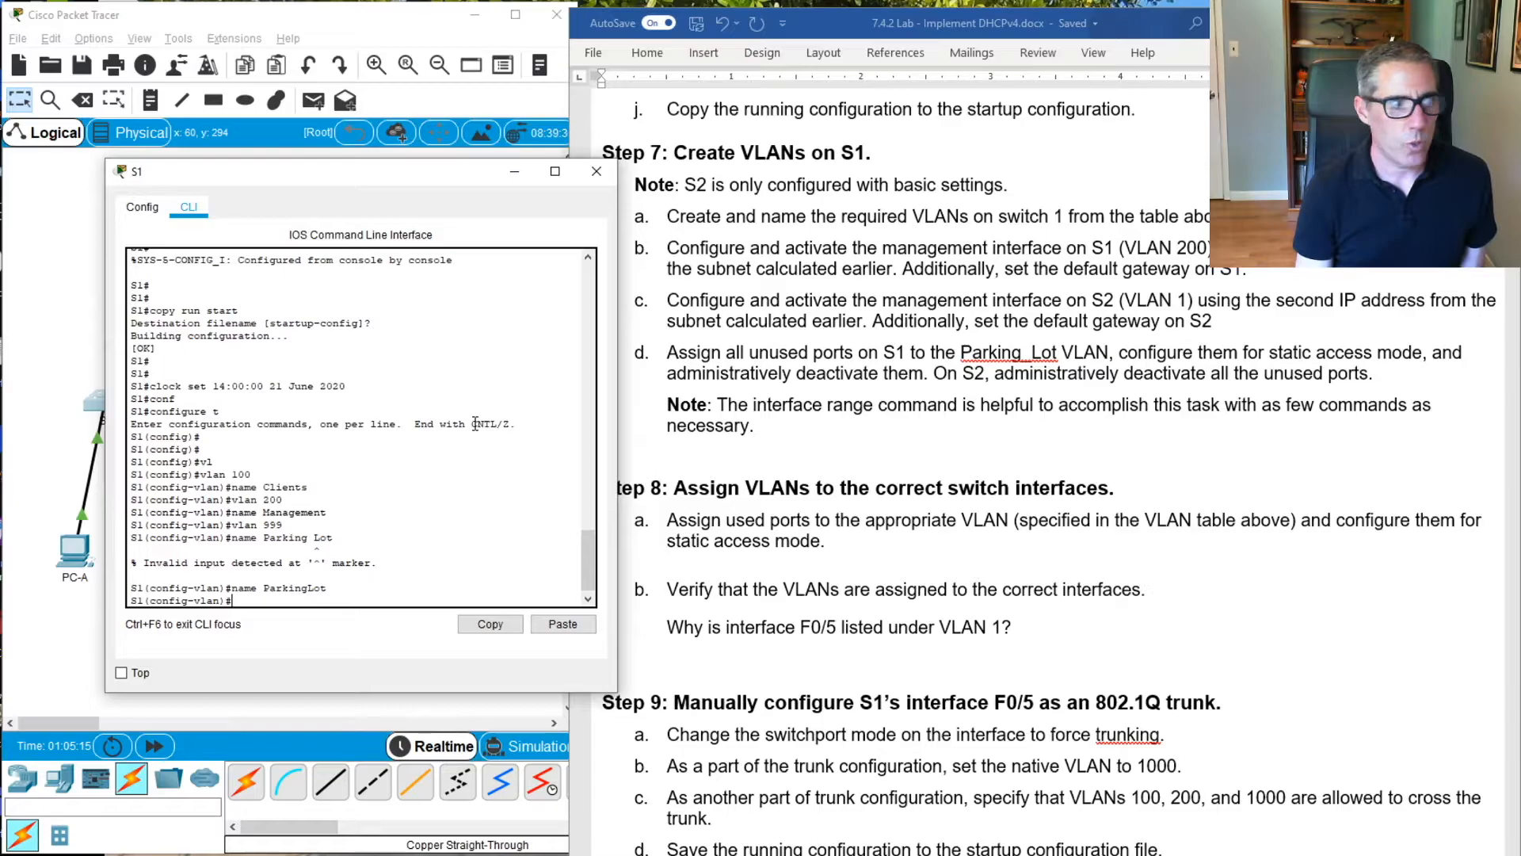
Create VLAN 1000 on S1, name it Native, and return to global configuration mode
text(vlan 1000)
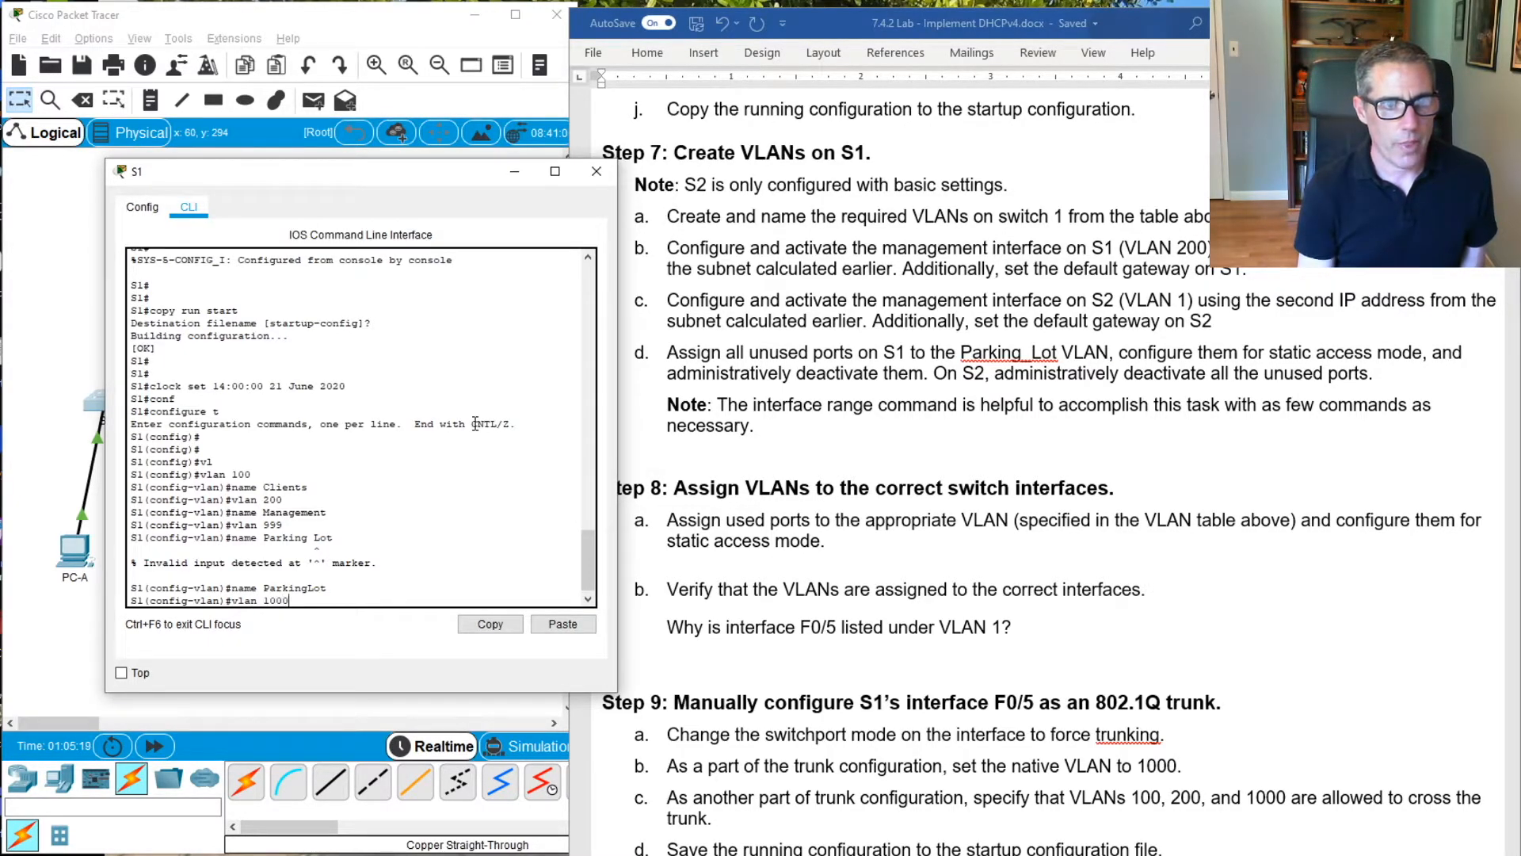
key(Return)
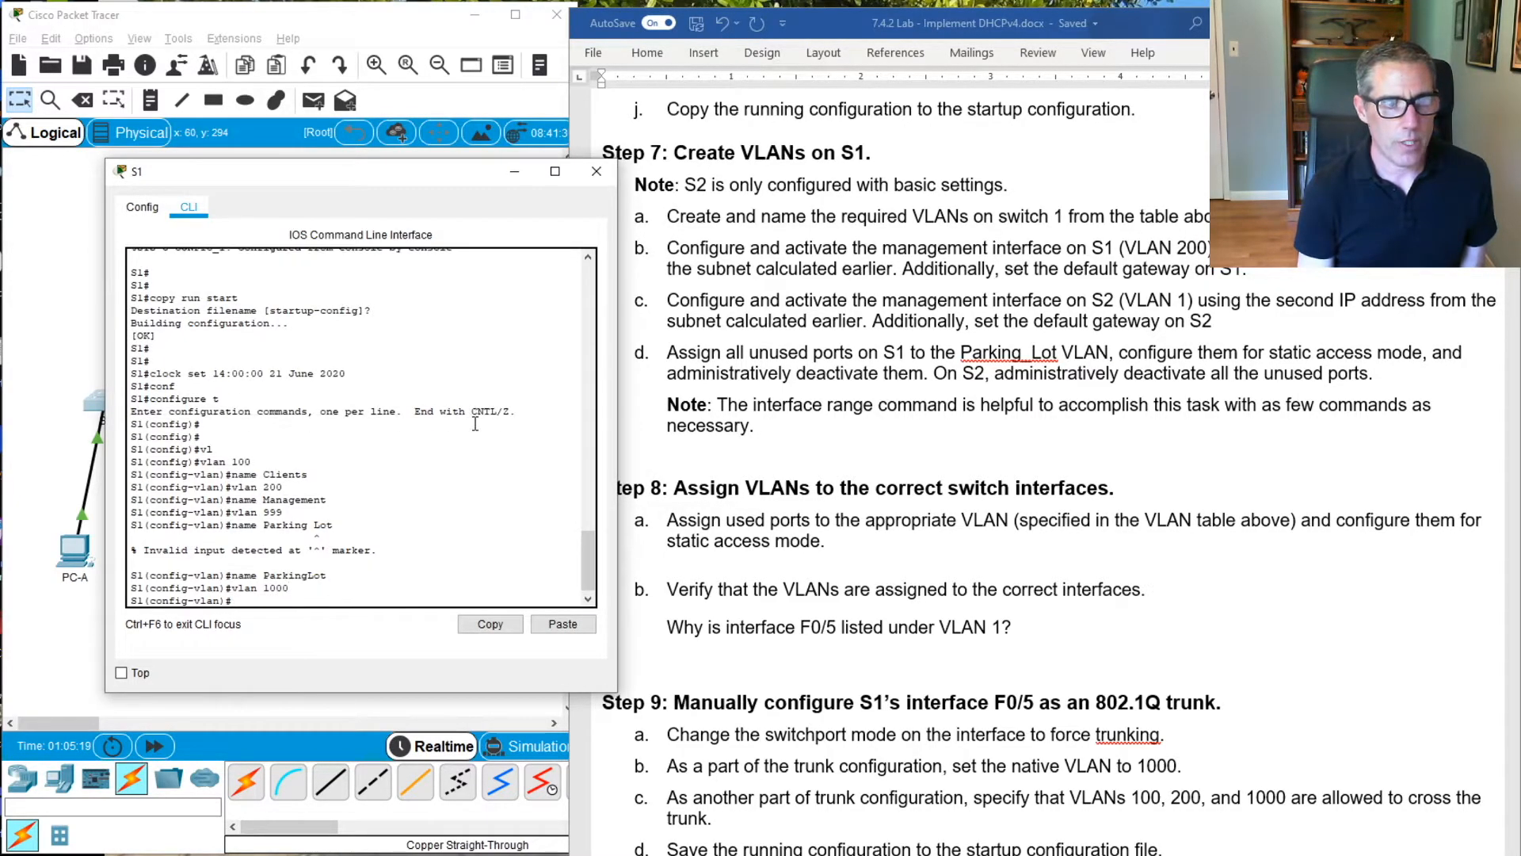
text(name Native)
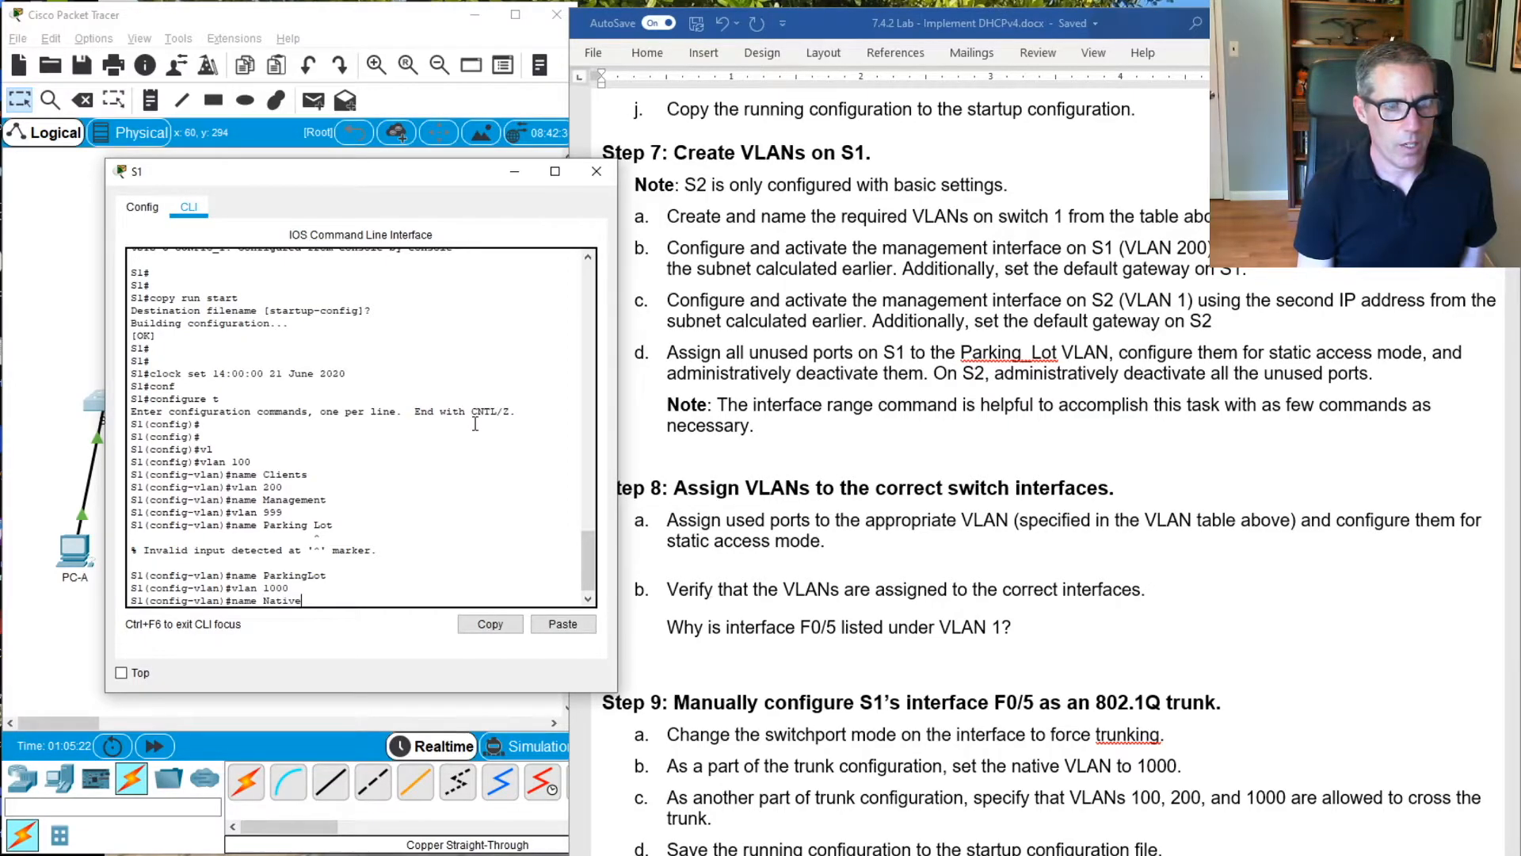
key(Return)
text(exit)
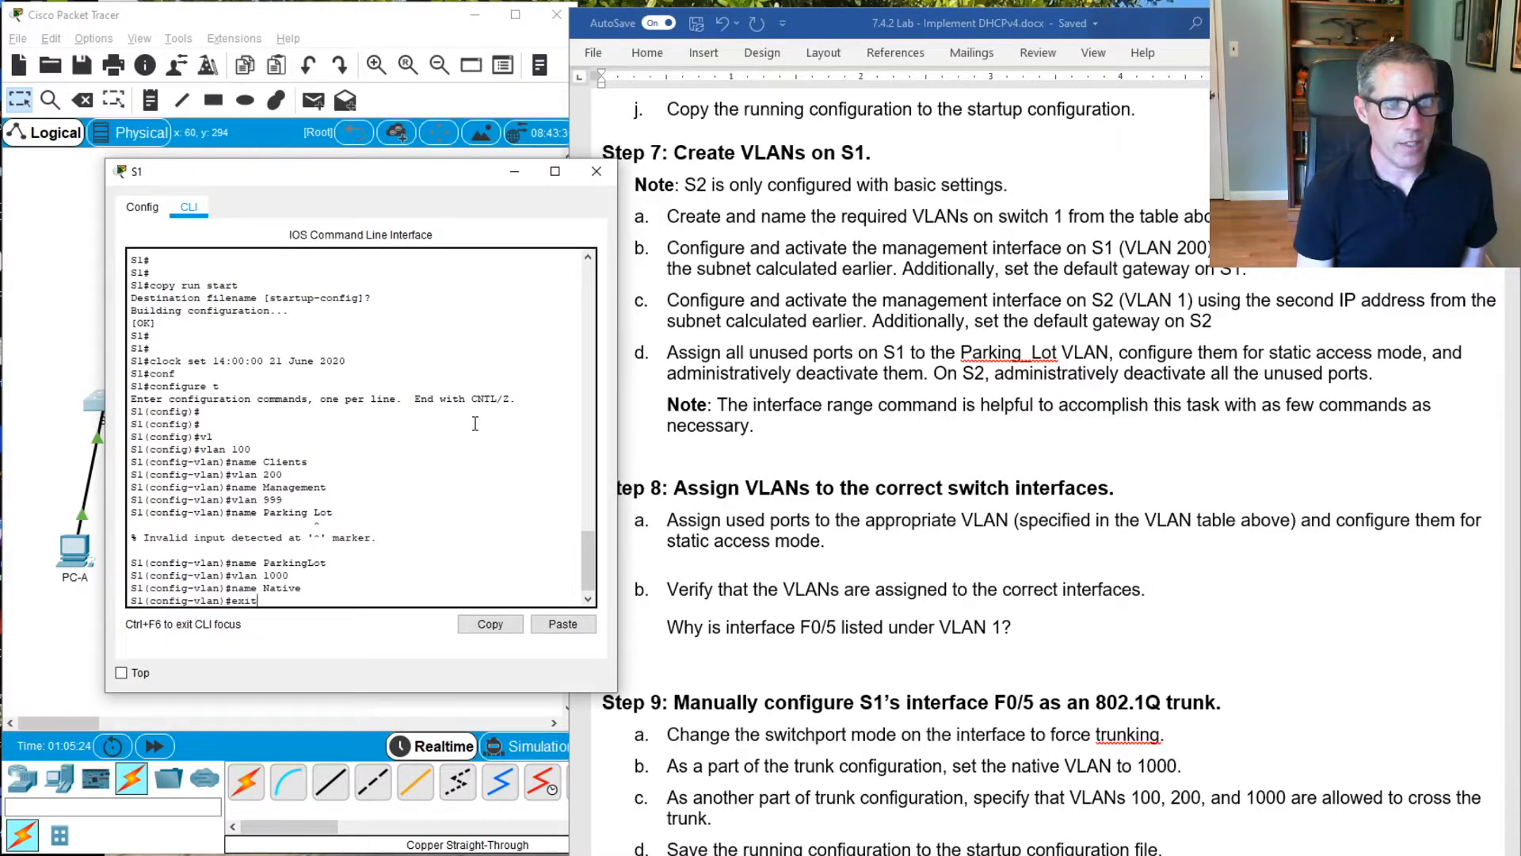
key(Return)
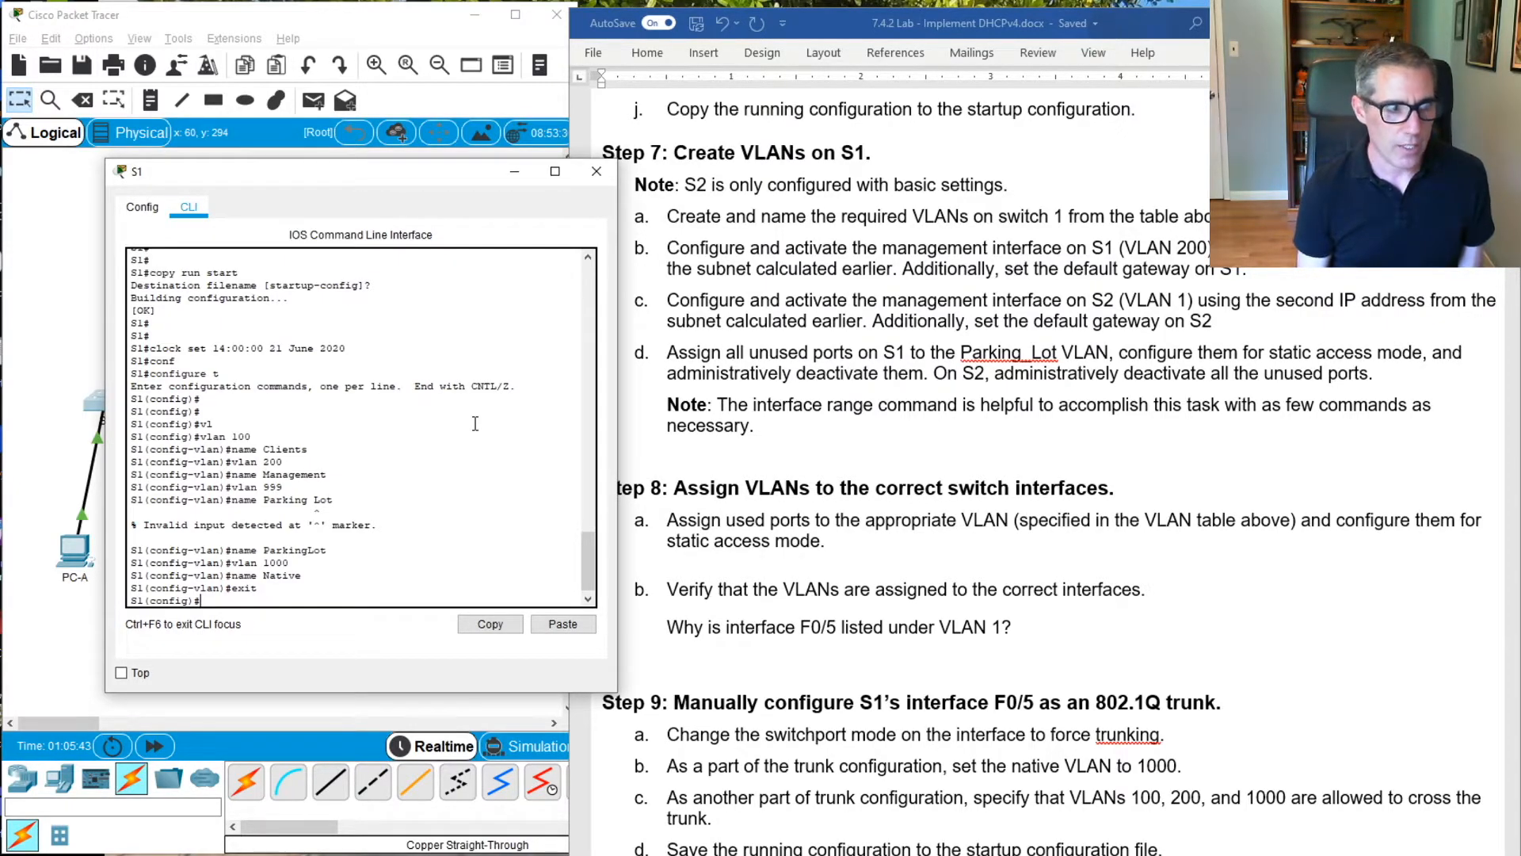
Assign IP address 192.168.1.66 with subnet mask 255.255.255.224 to S1's VLAN 200 management interface
text(int vlan 200)
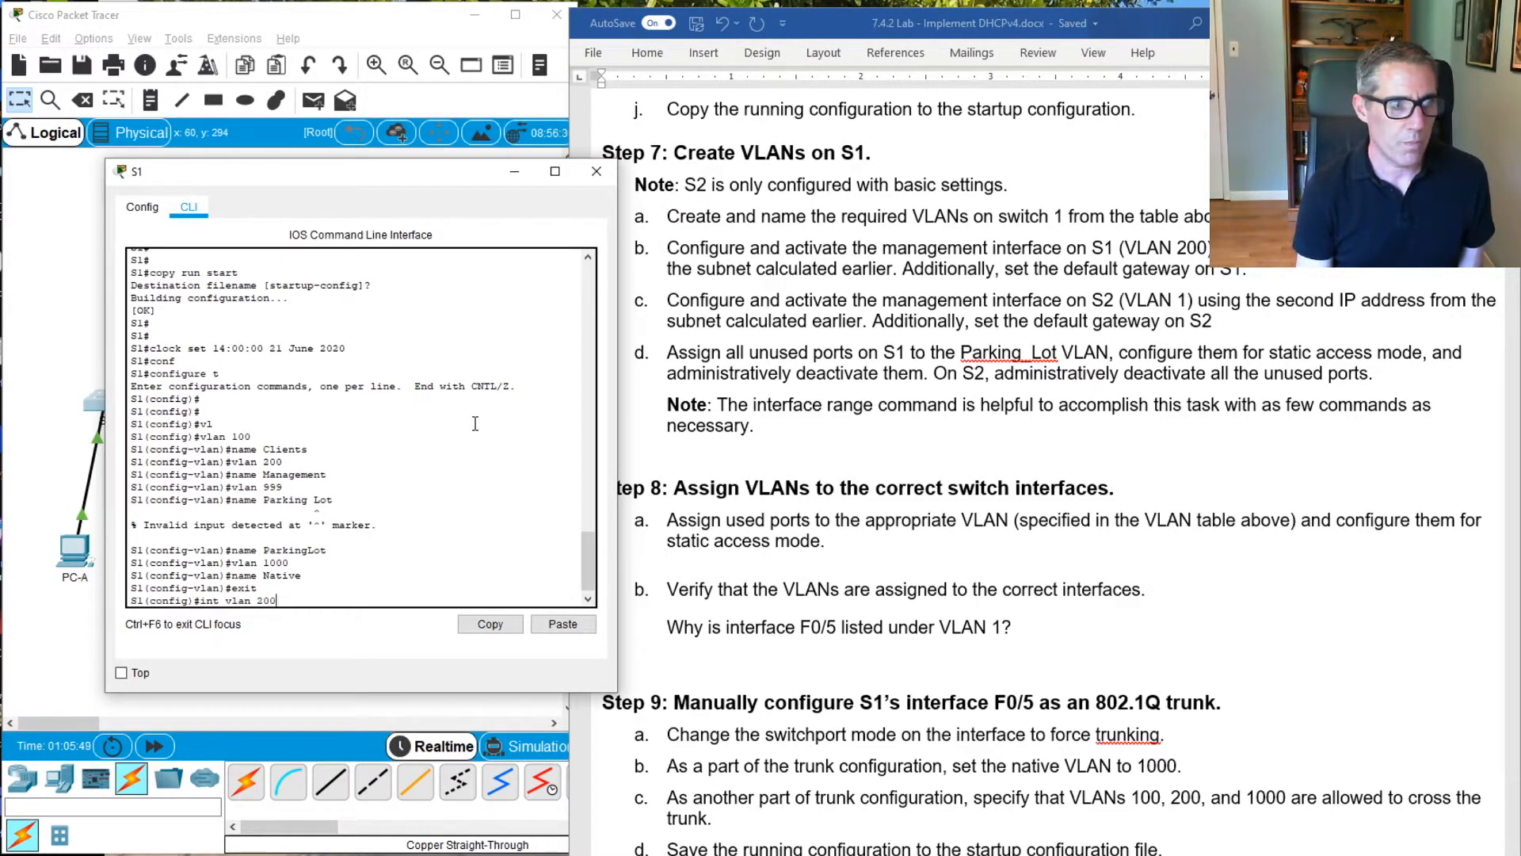
key(Return)
key(Return)
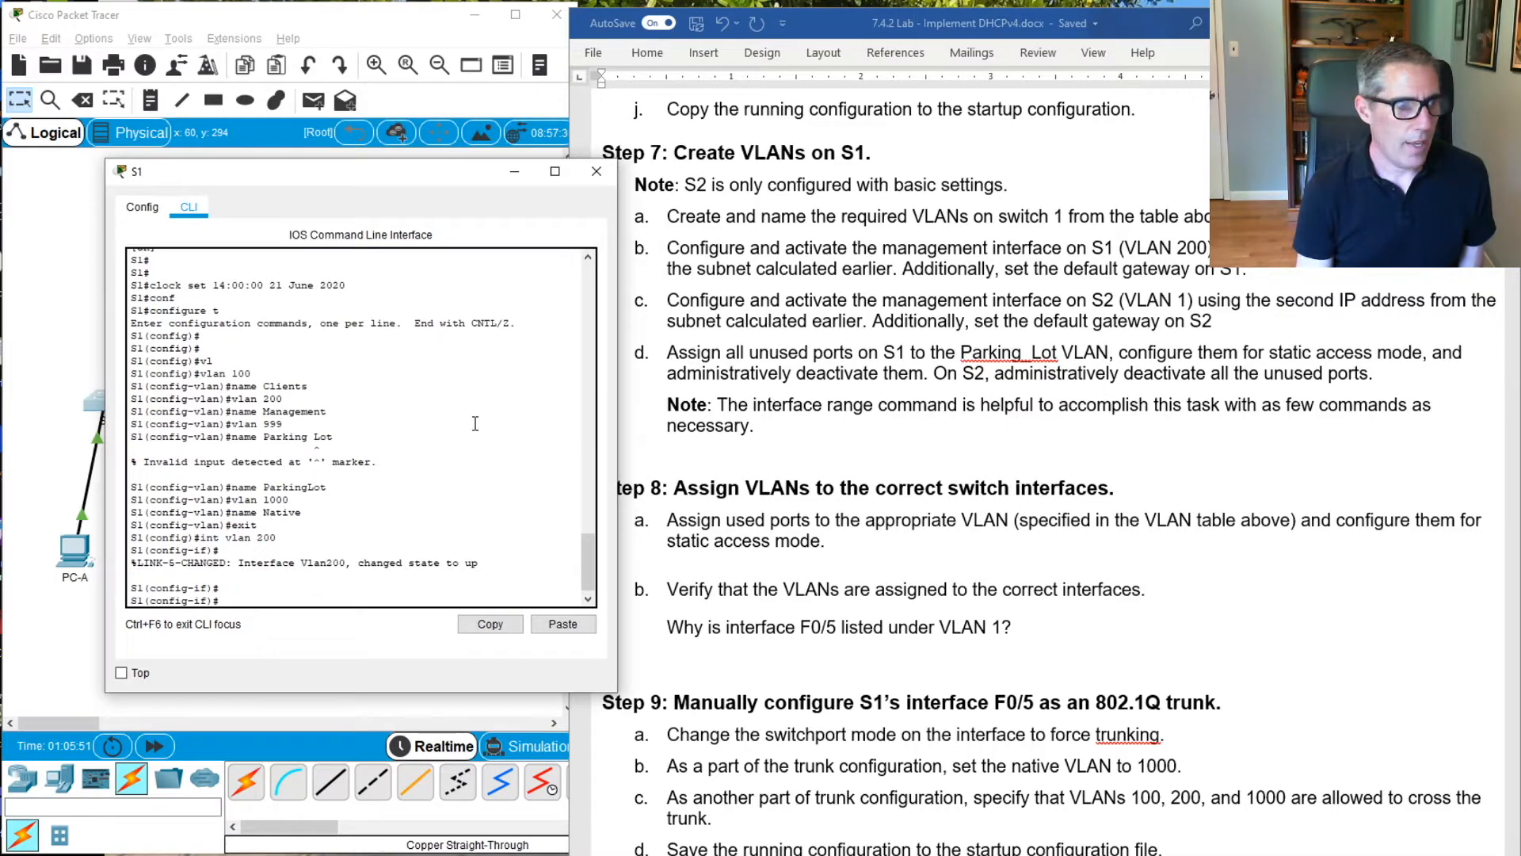
text(ip add)
key(Tab)
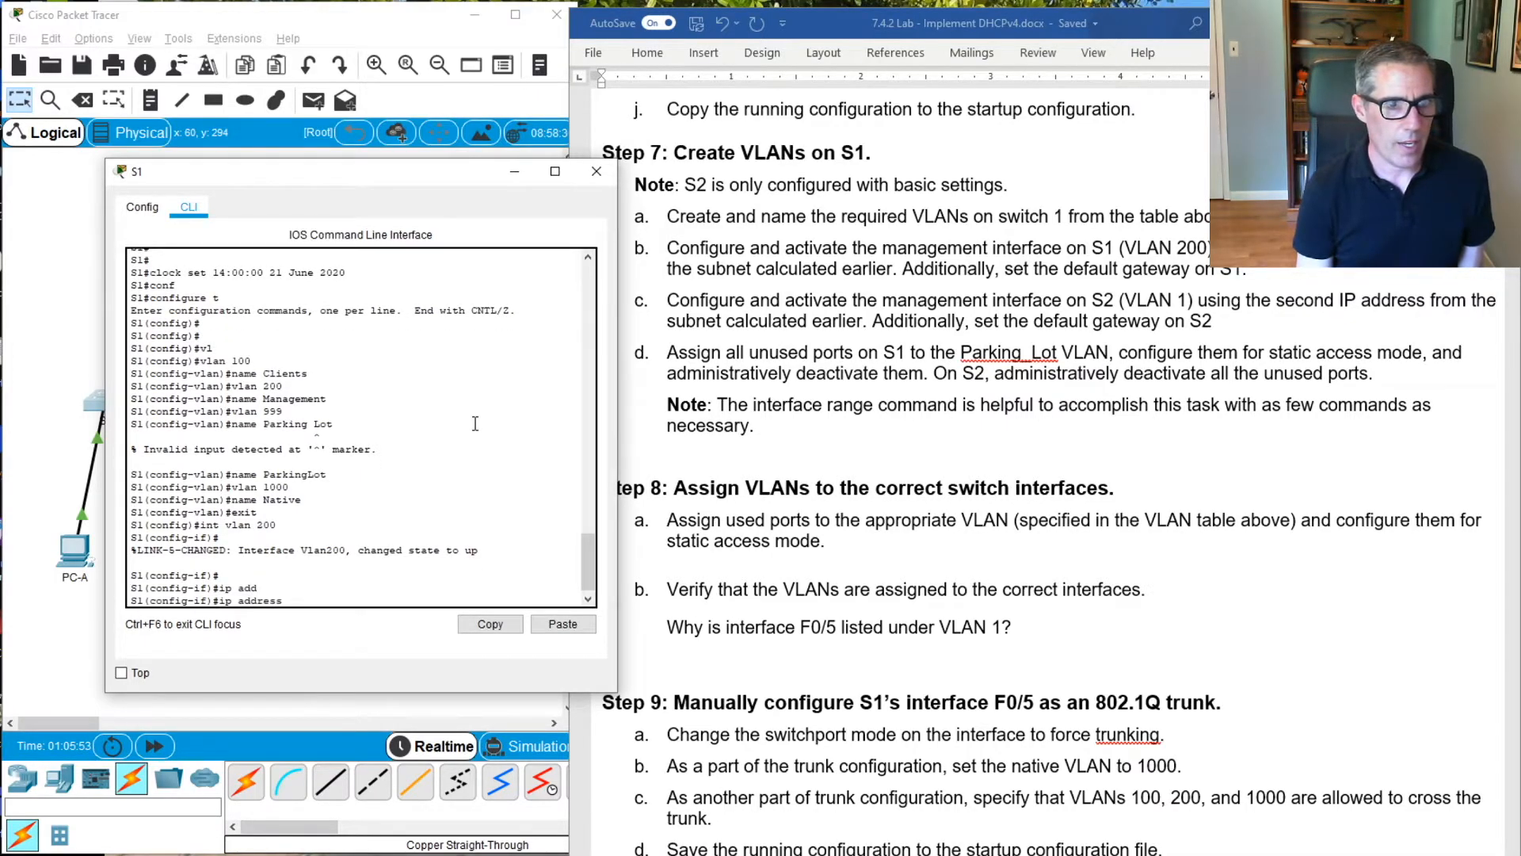
text(192.1)
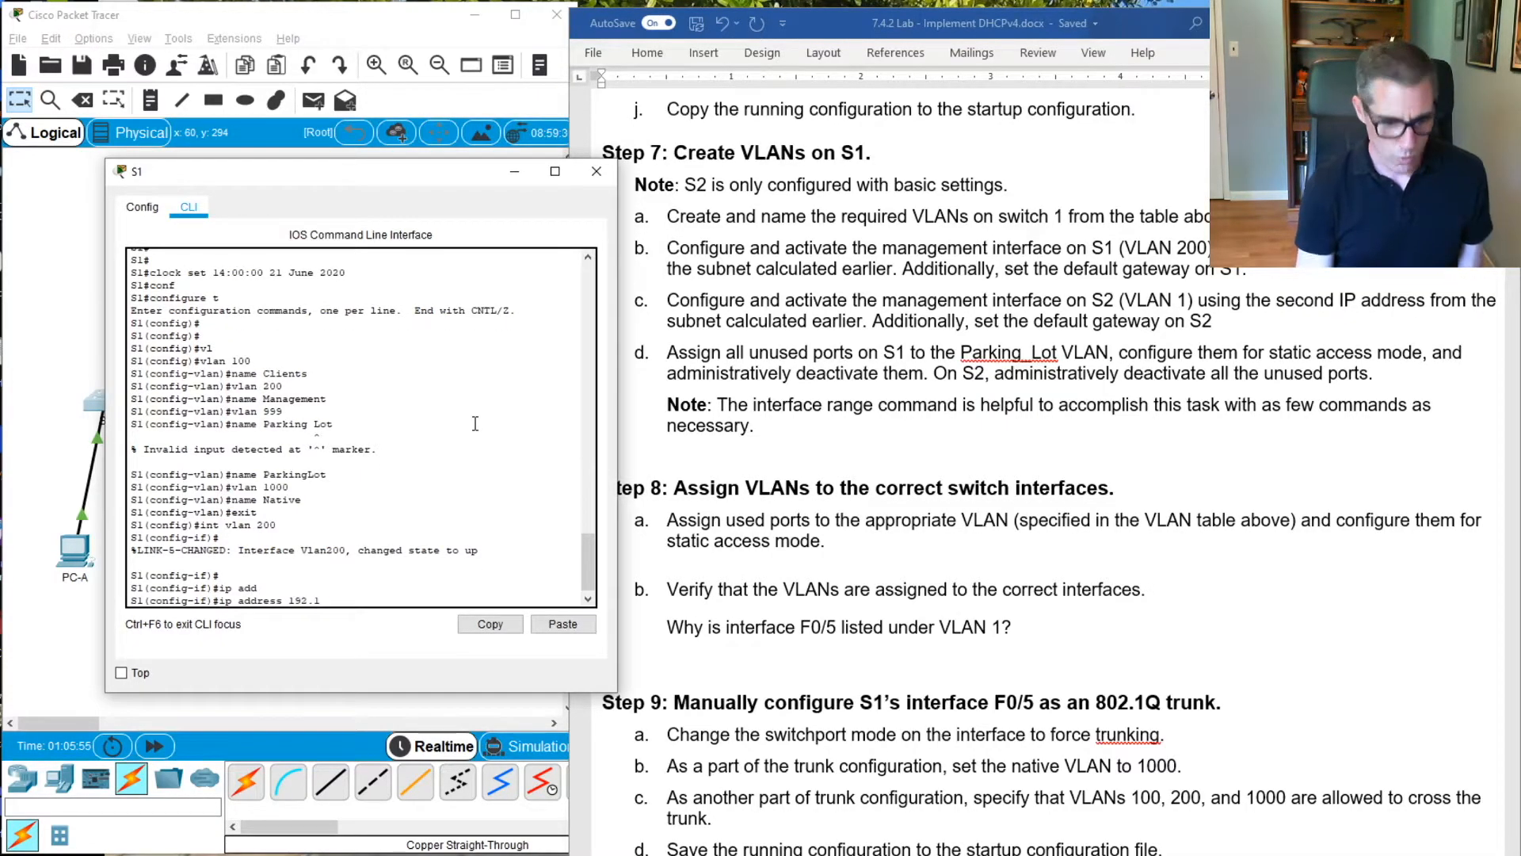
text(68.1.)
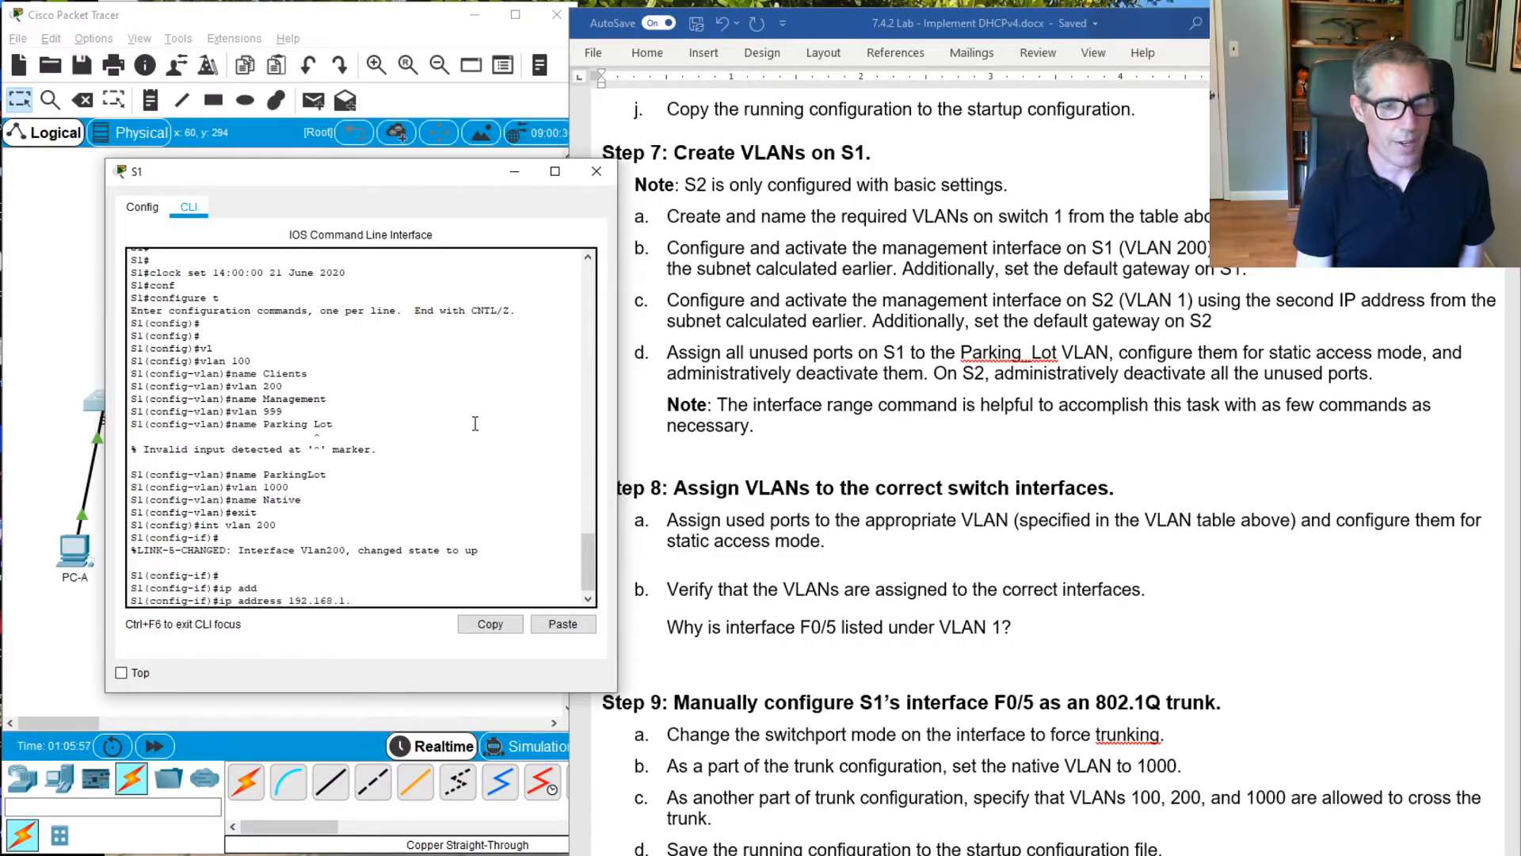
text(66 255.)
text(2)
key(BackSpace)
text(5.255.)
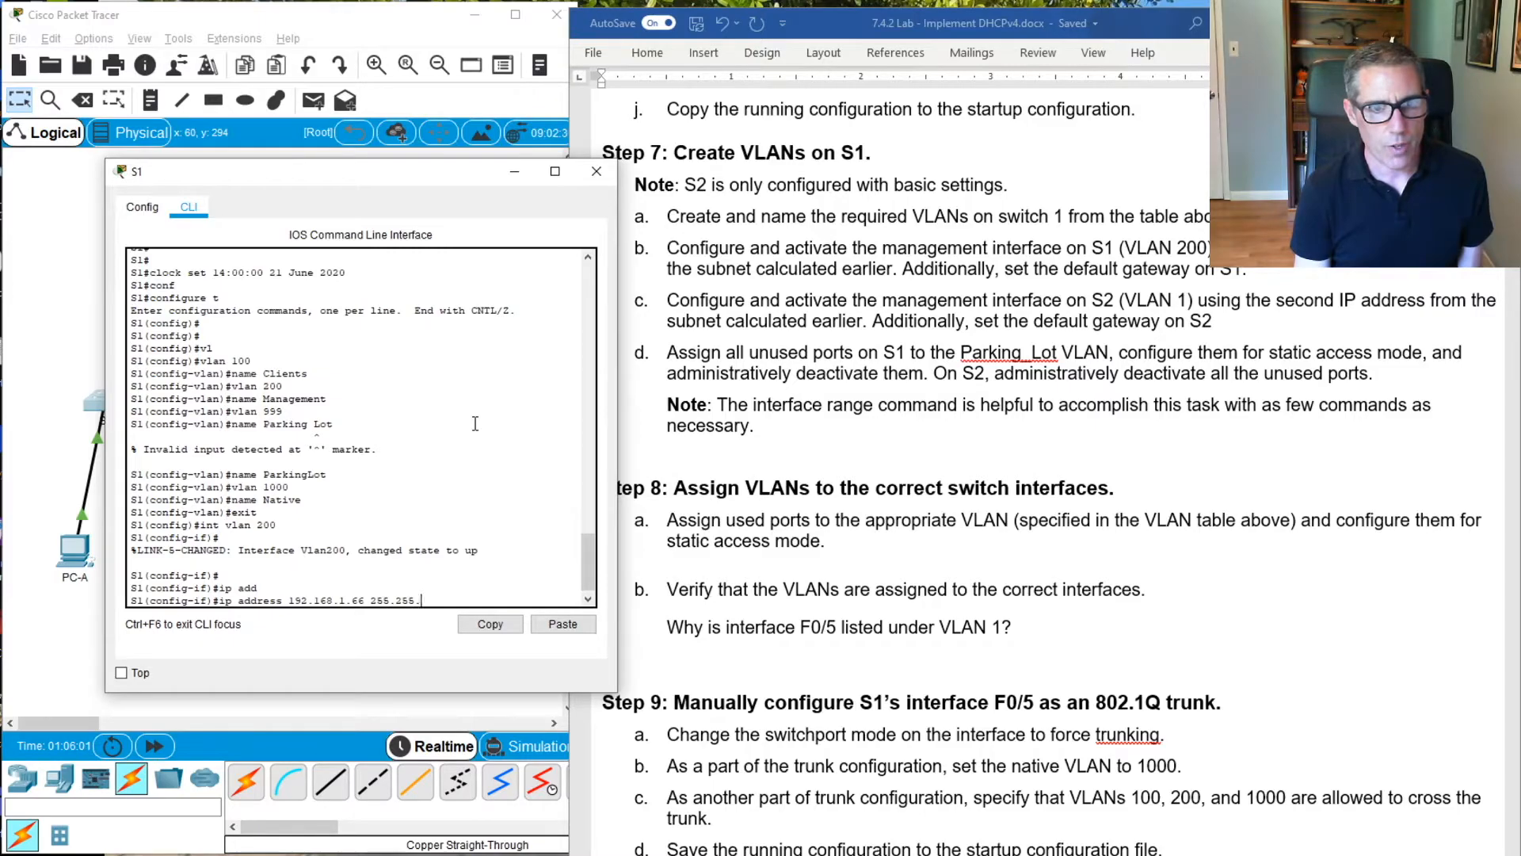
text(255.224)
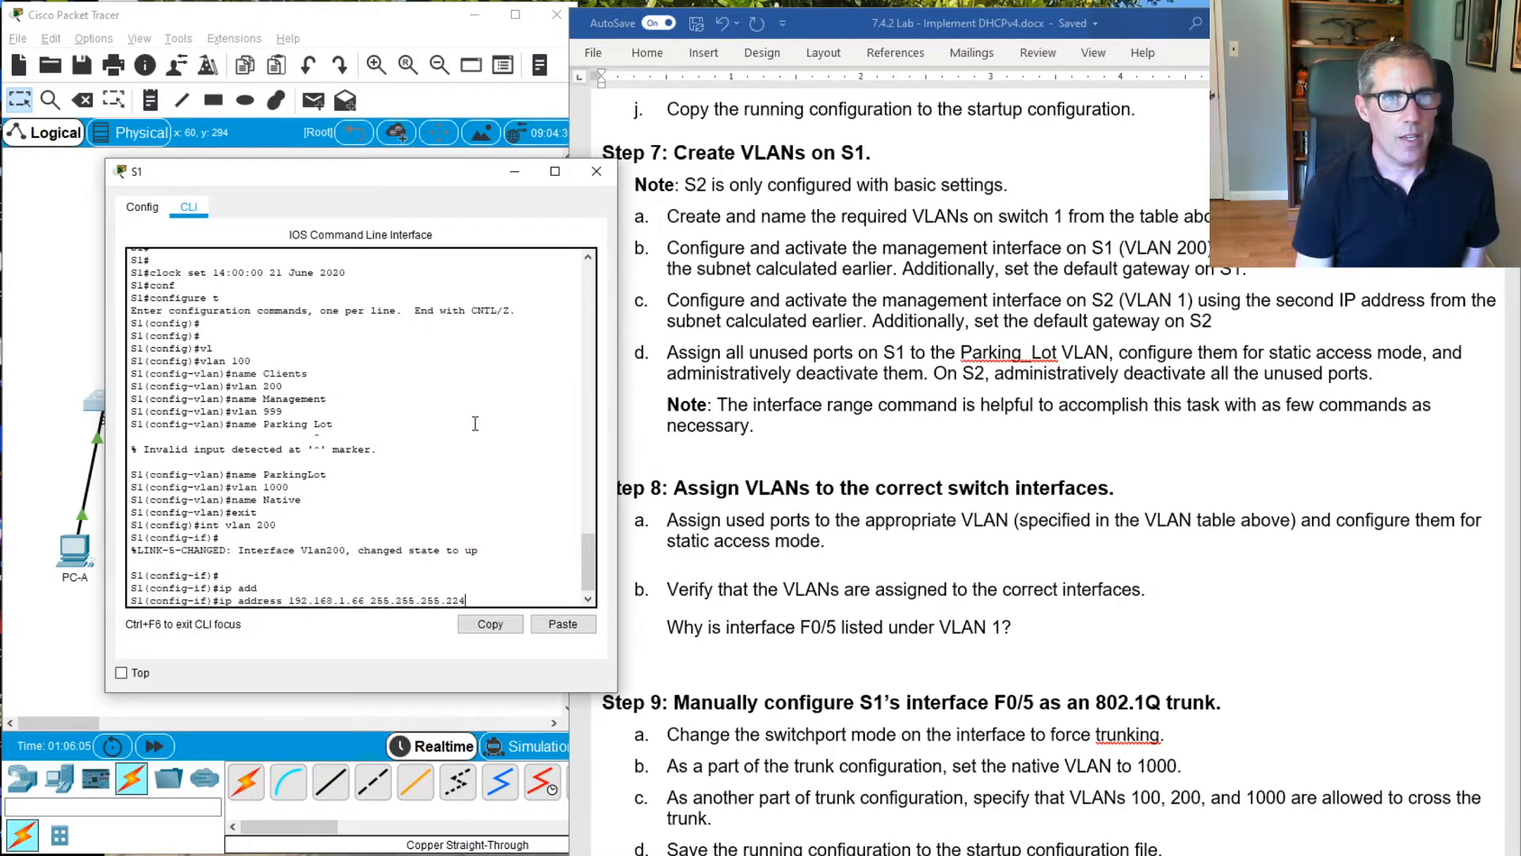
key(Return)
Activate S1's VLAN 200 interface with no shutdown and return to global configuration mode
text(no)
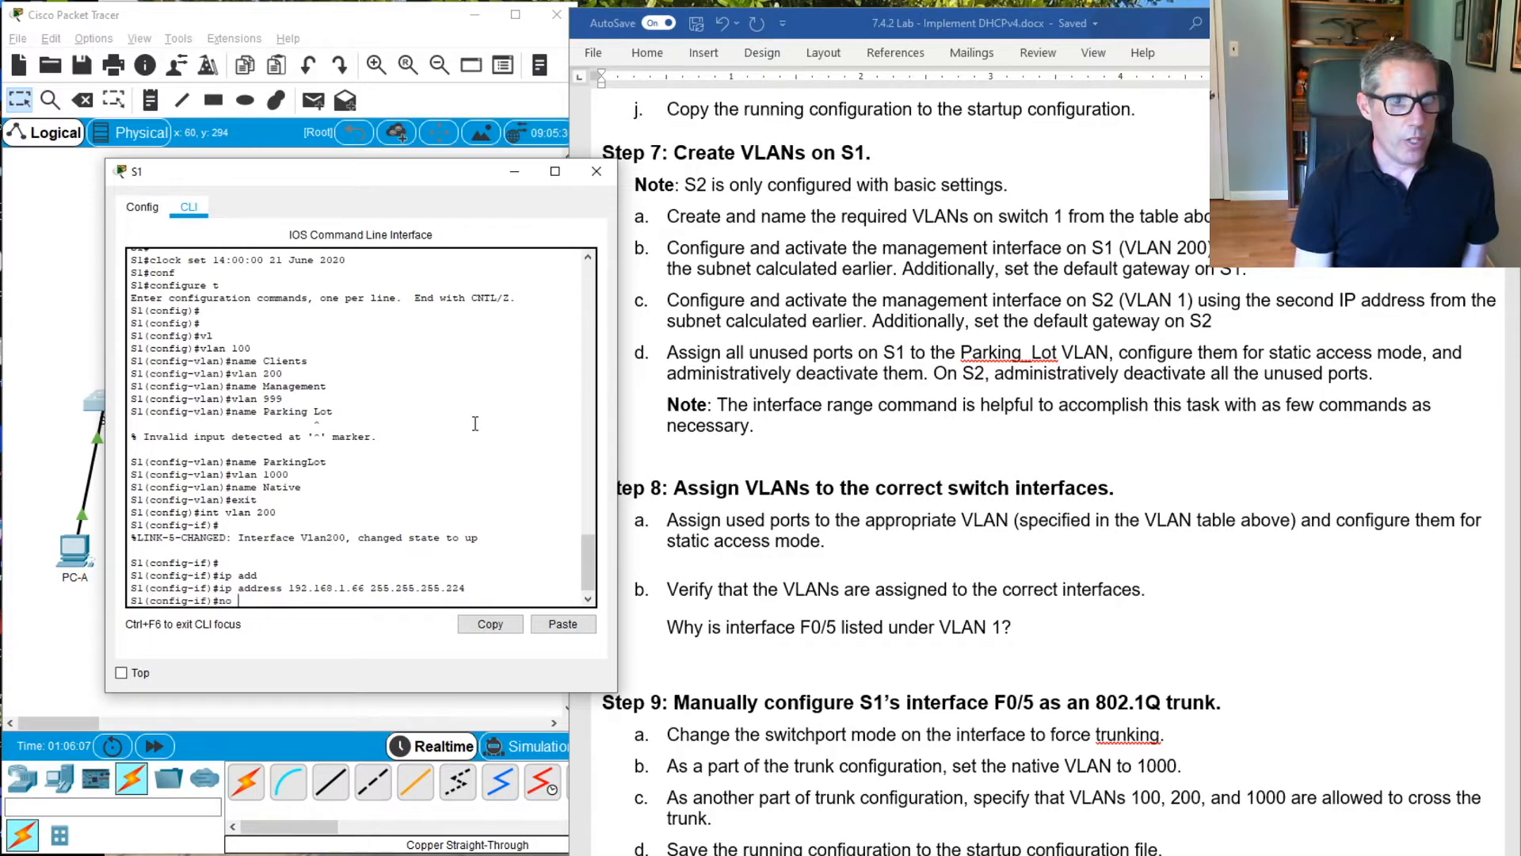
text( sh)
key(Tab)
key(Return)
text(exit)
key(Return)
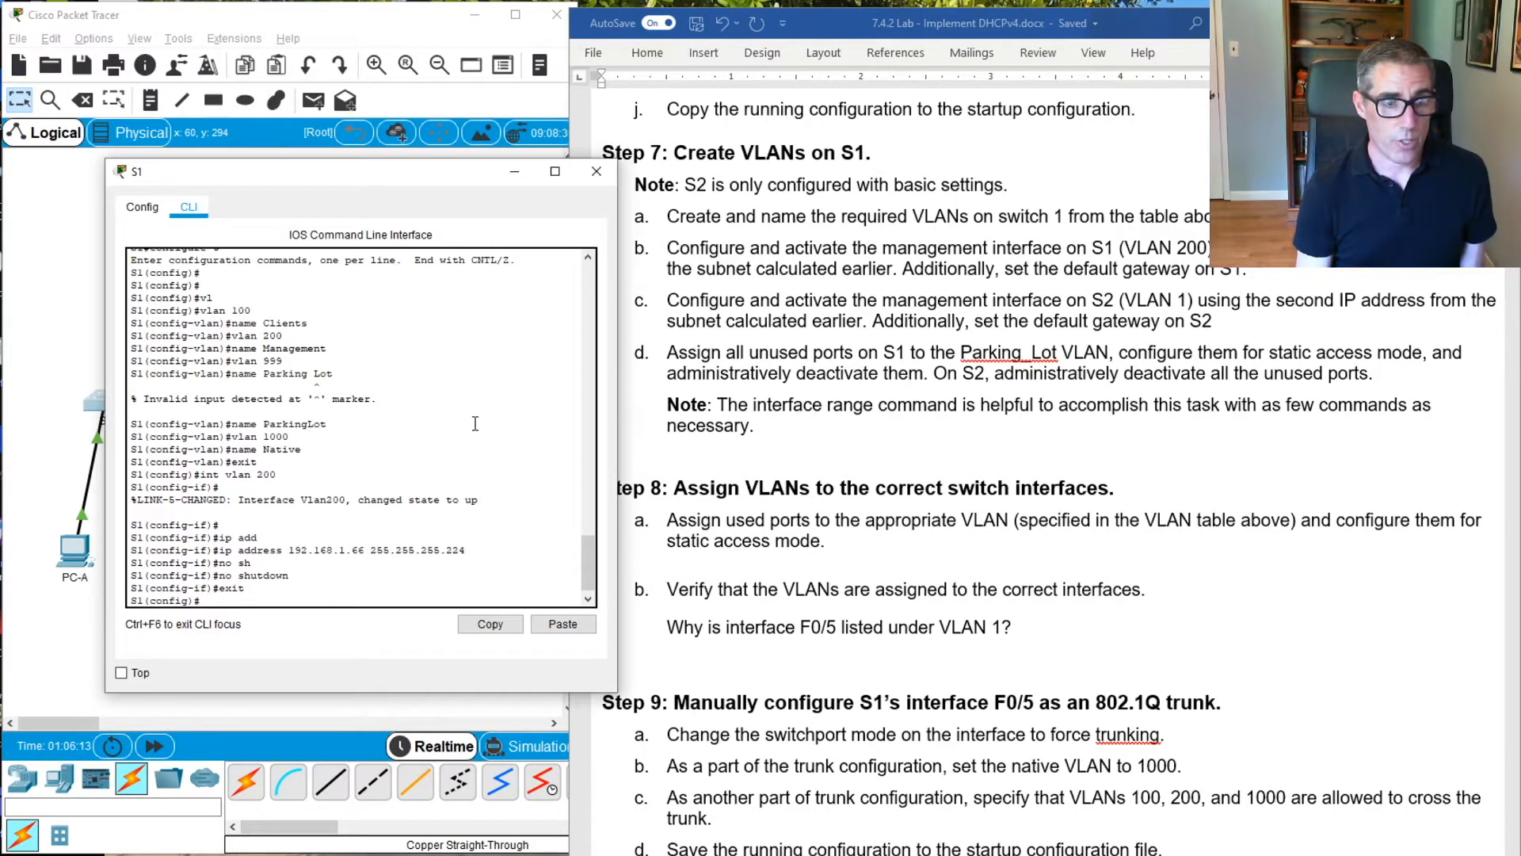
Set S1's default gateway to 192.168.1.65 in global configuration mode
text(ip de)
key(Tab)
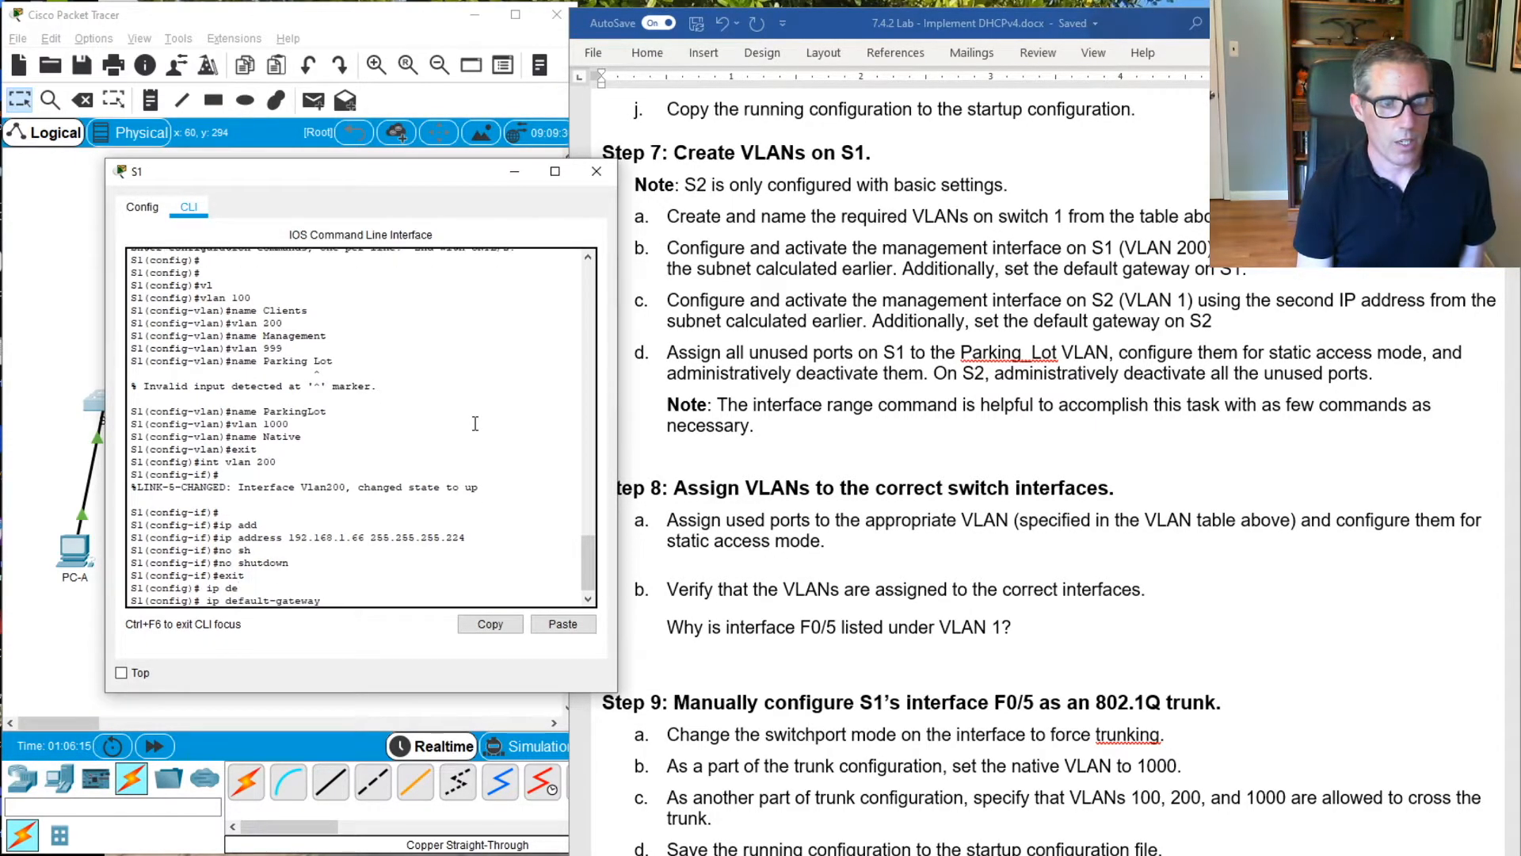
text(192.)
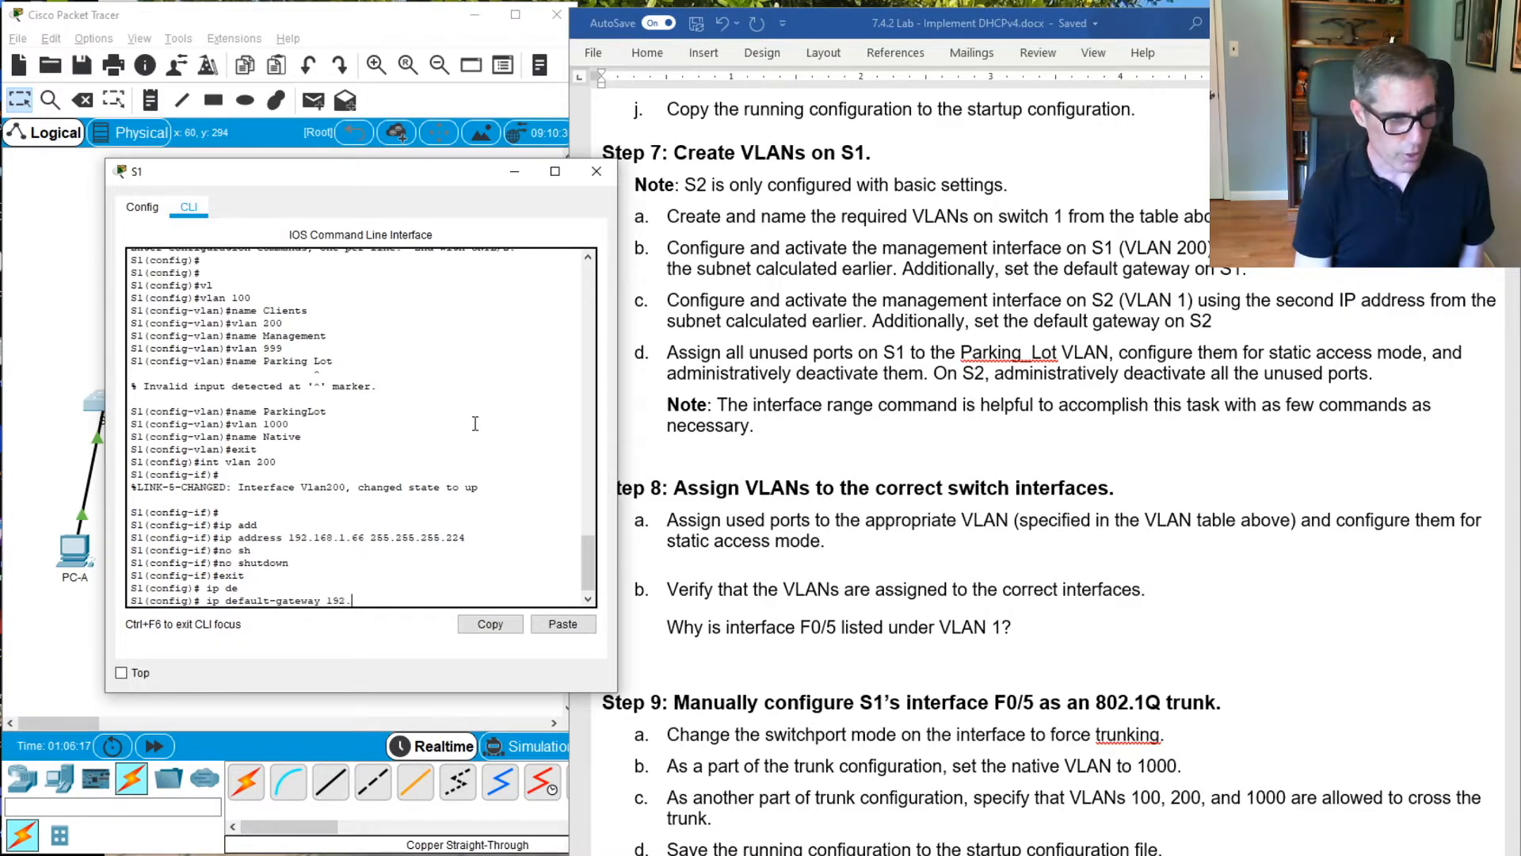
text(168.1.)
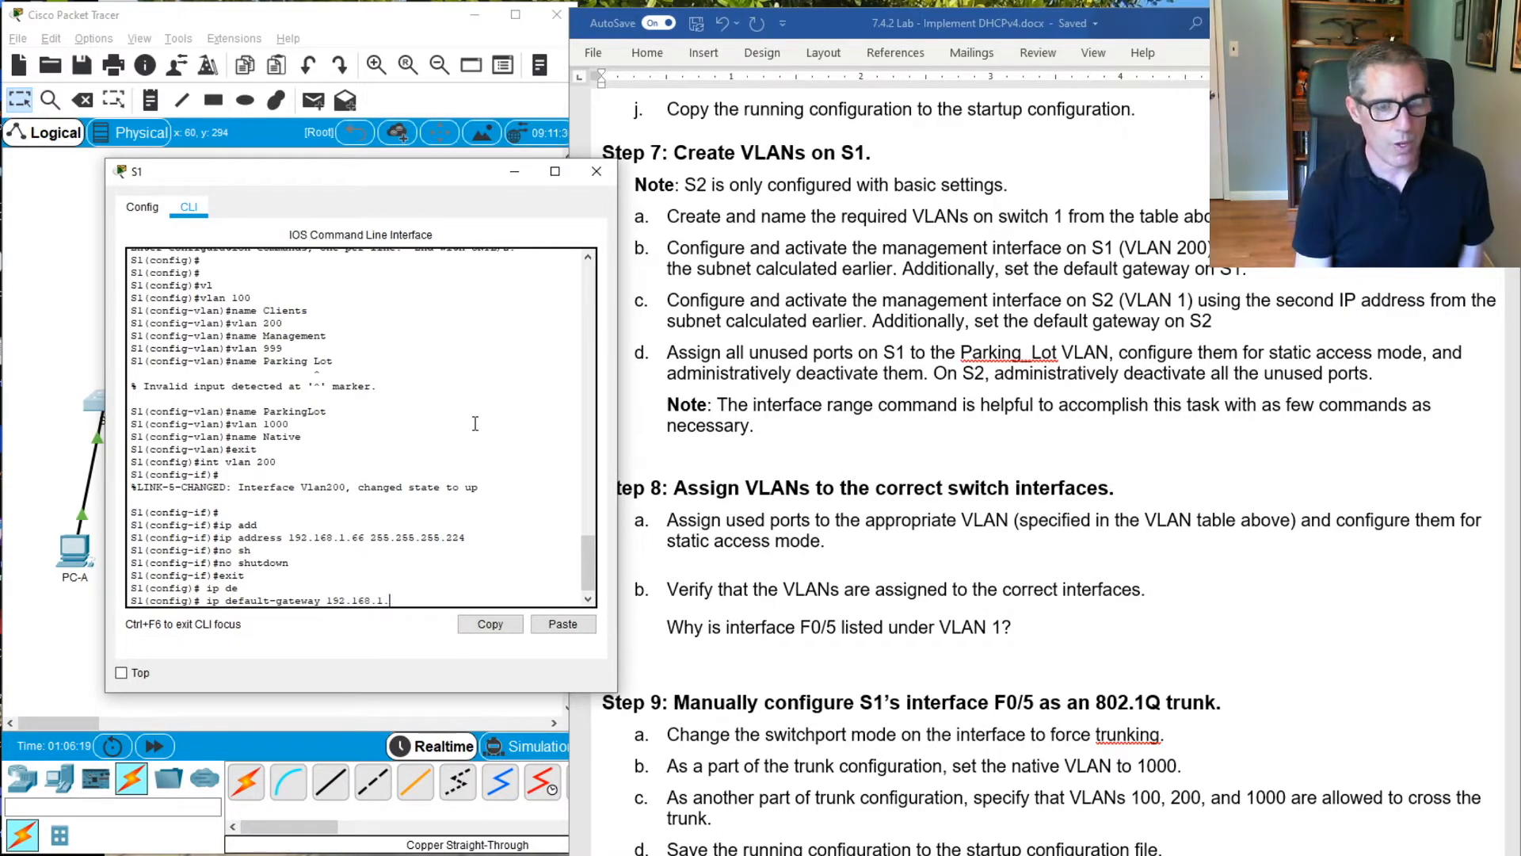
text(65)
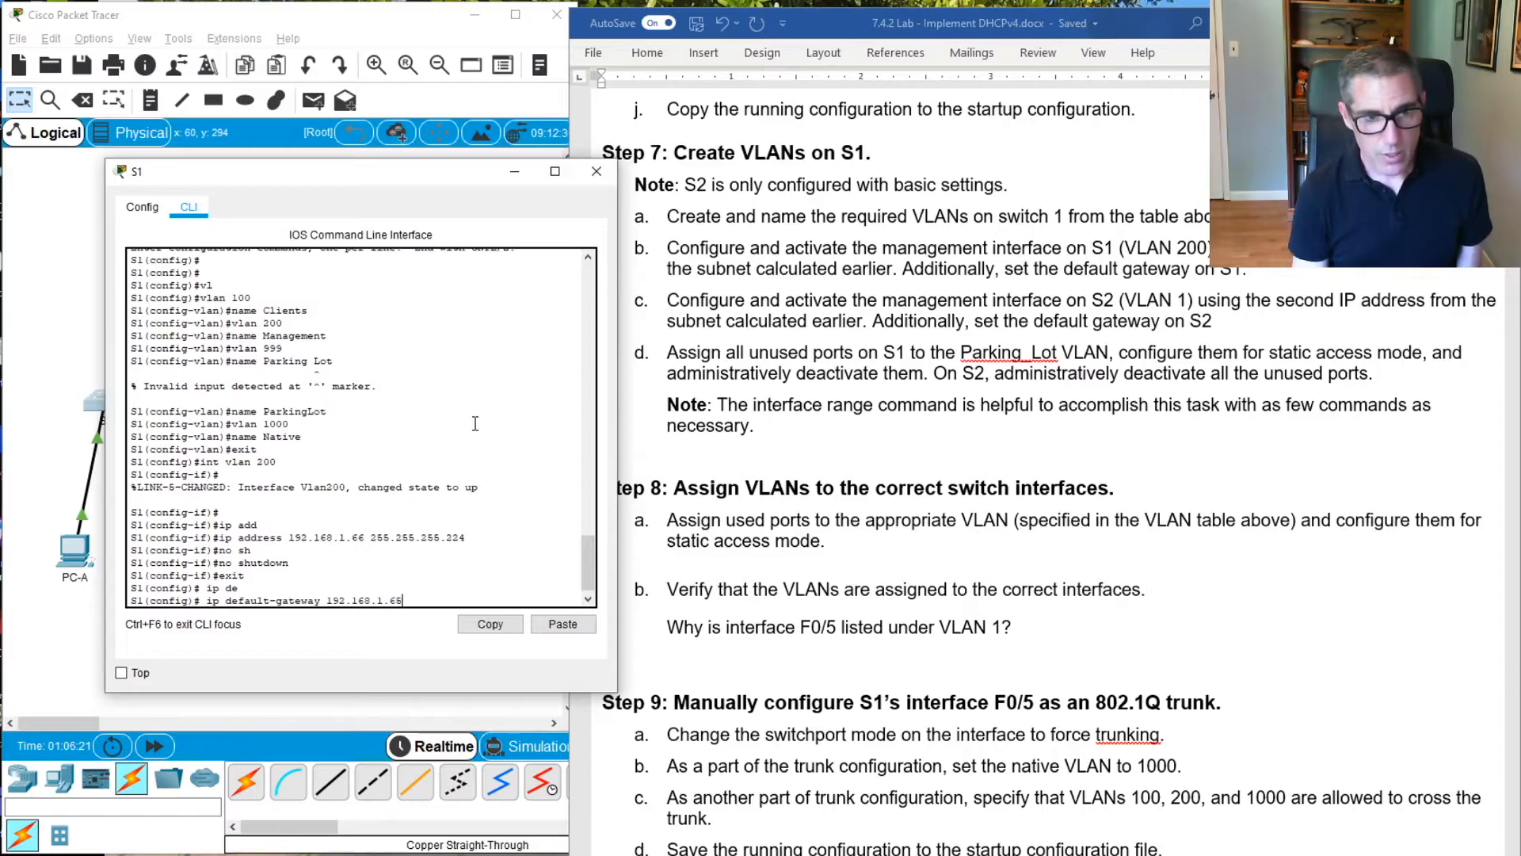
key(Return)
key(Return)
key(Return)
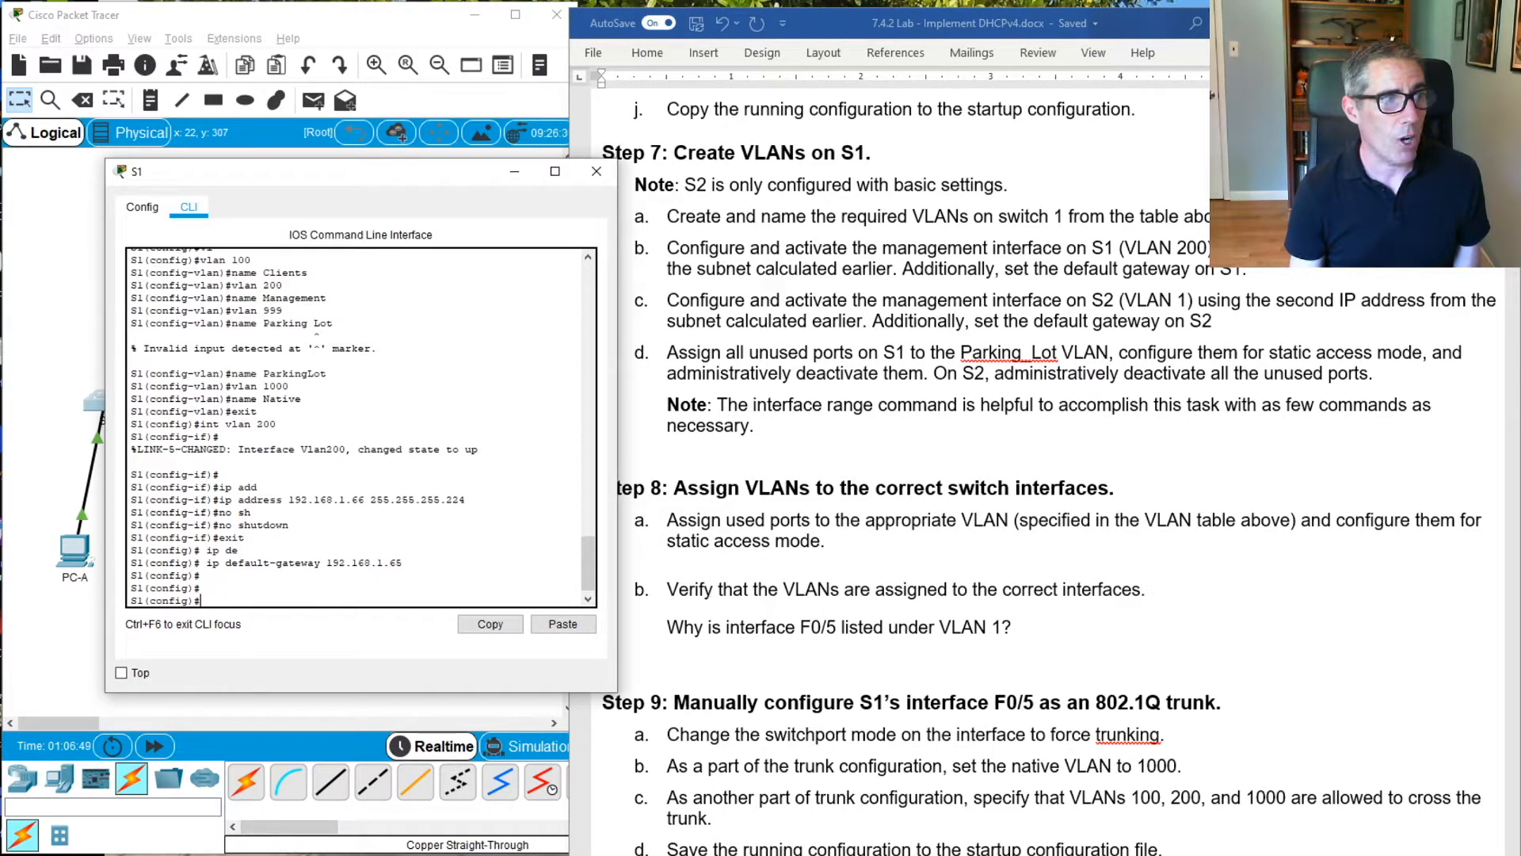
Switch to the lab document in Word and review the switch configuration instructions in Steps 7 to 9
click(773, 406)
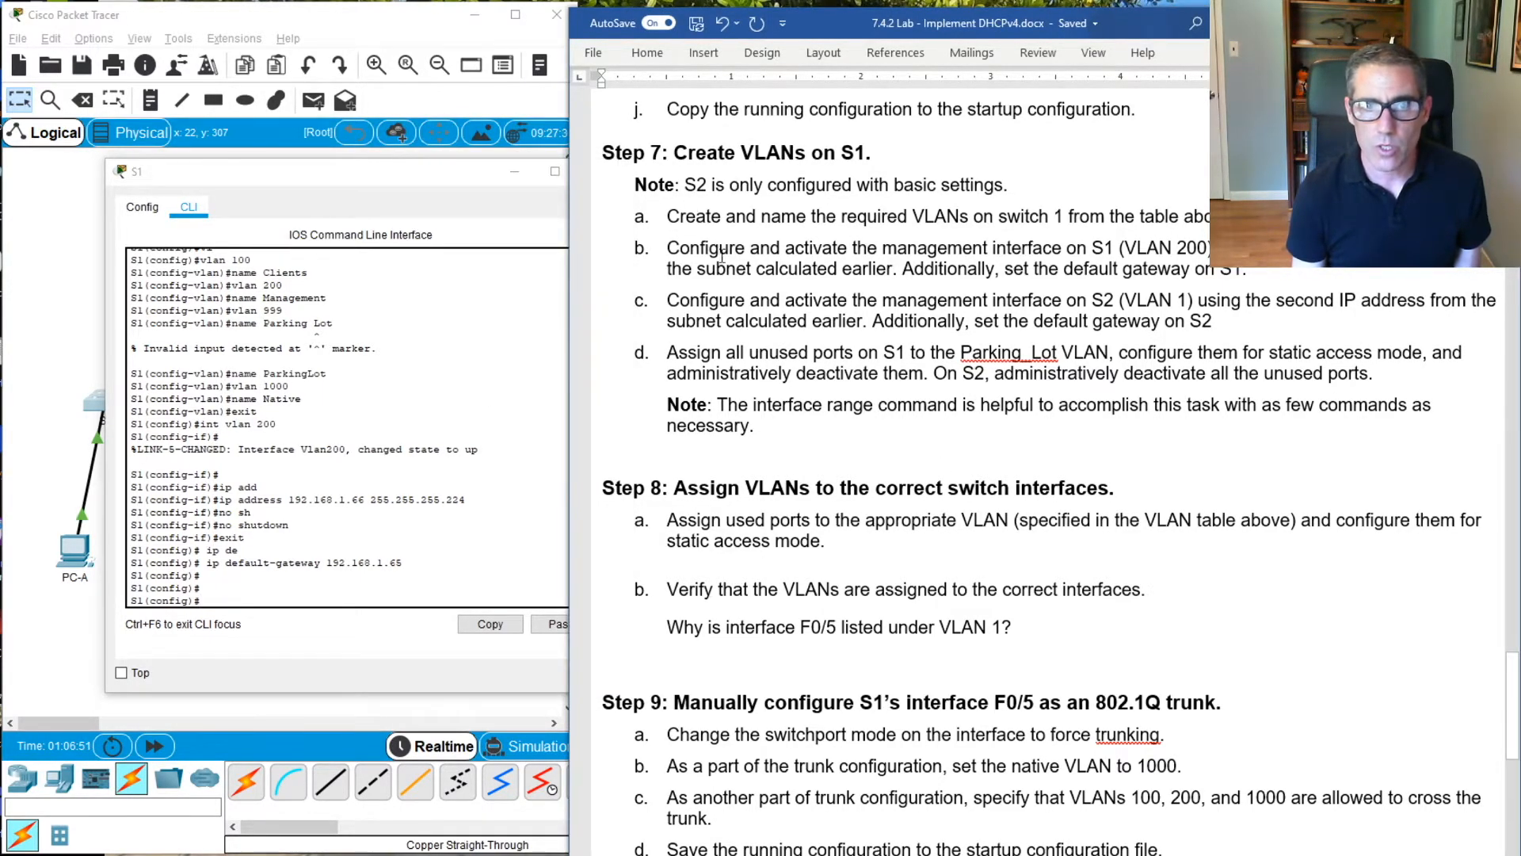
scroll(721, 255, down, 5)
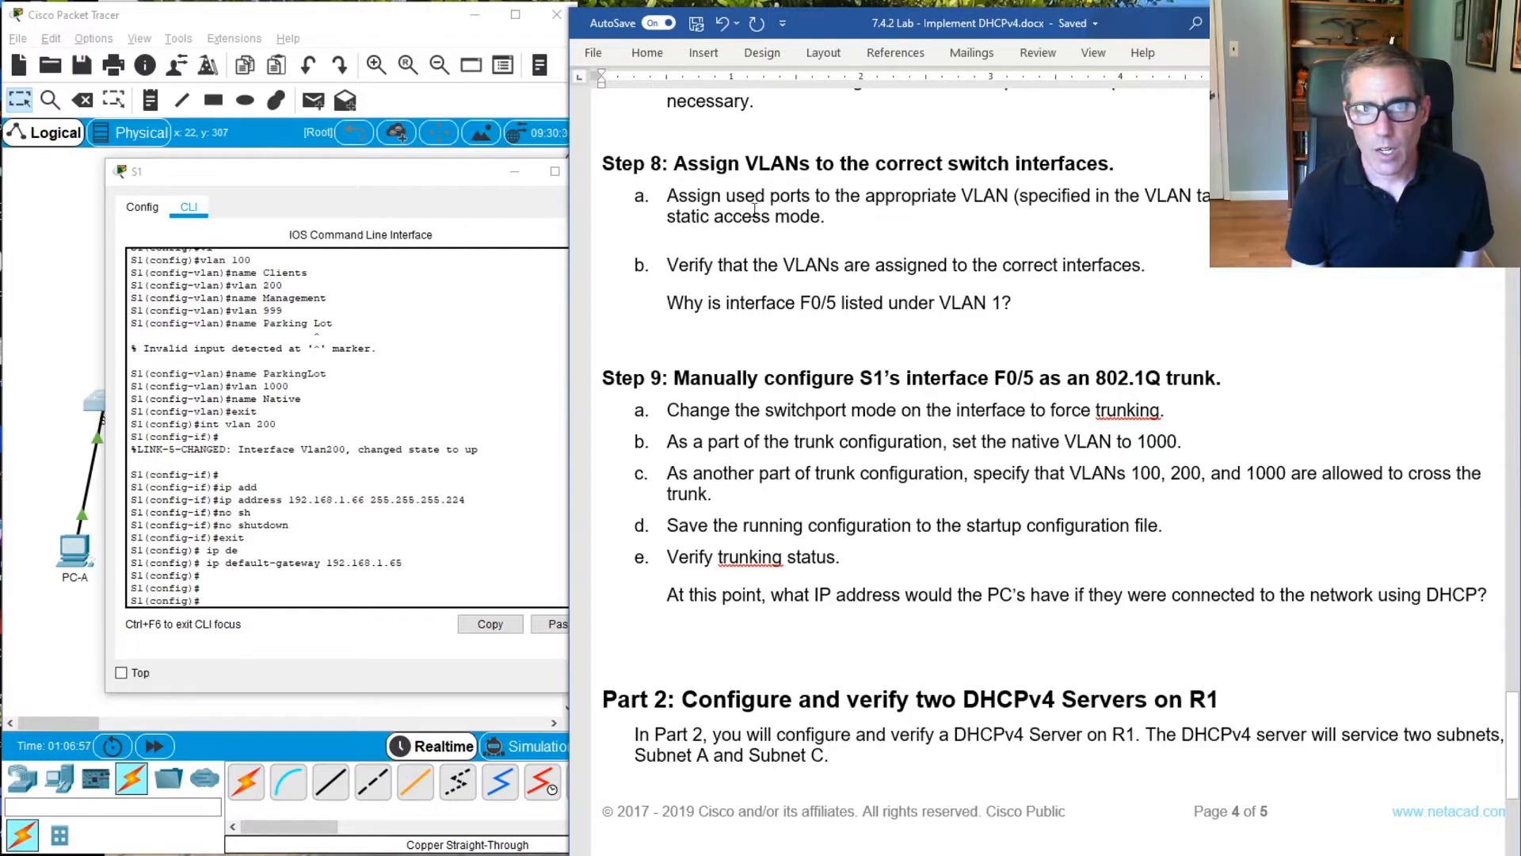
scroll(964, 270, up, 5)
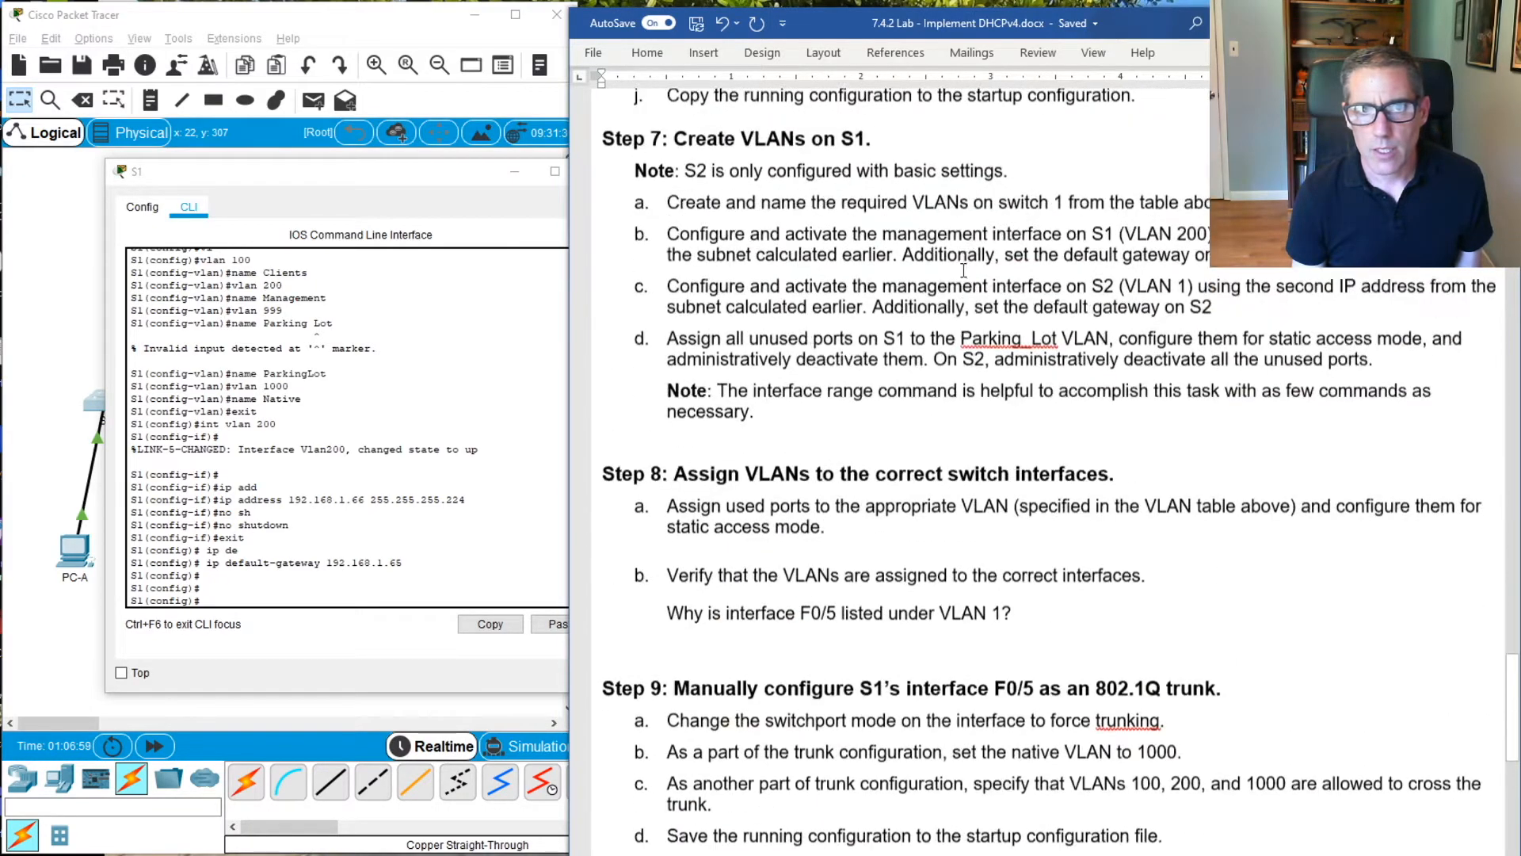
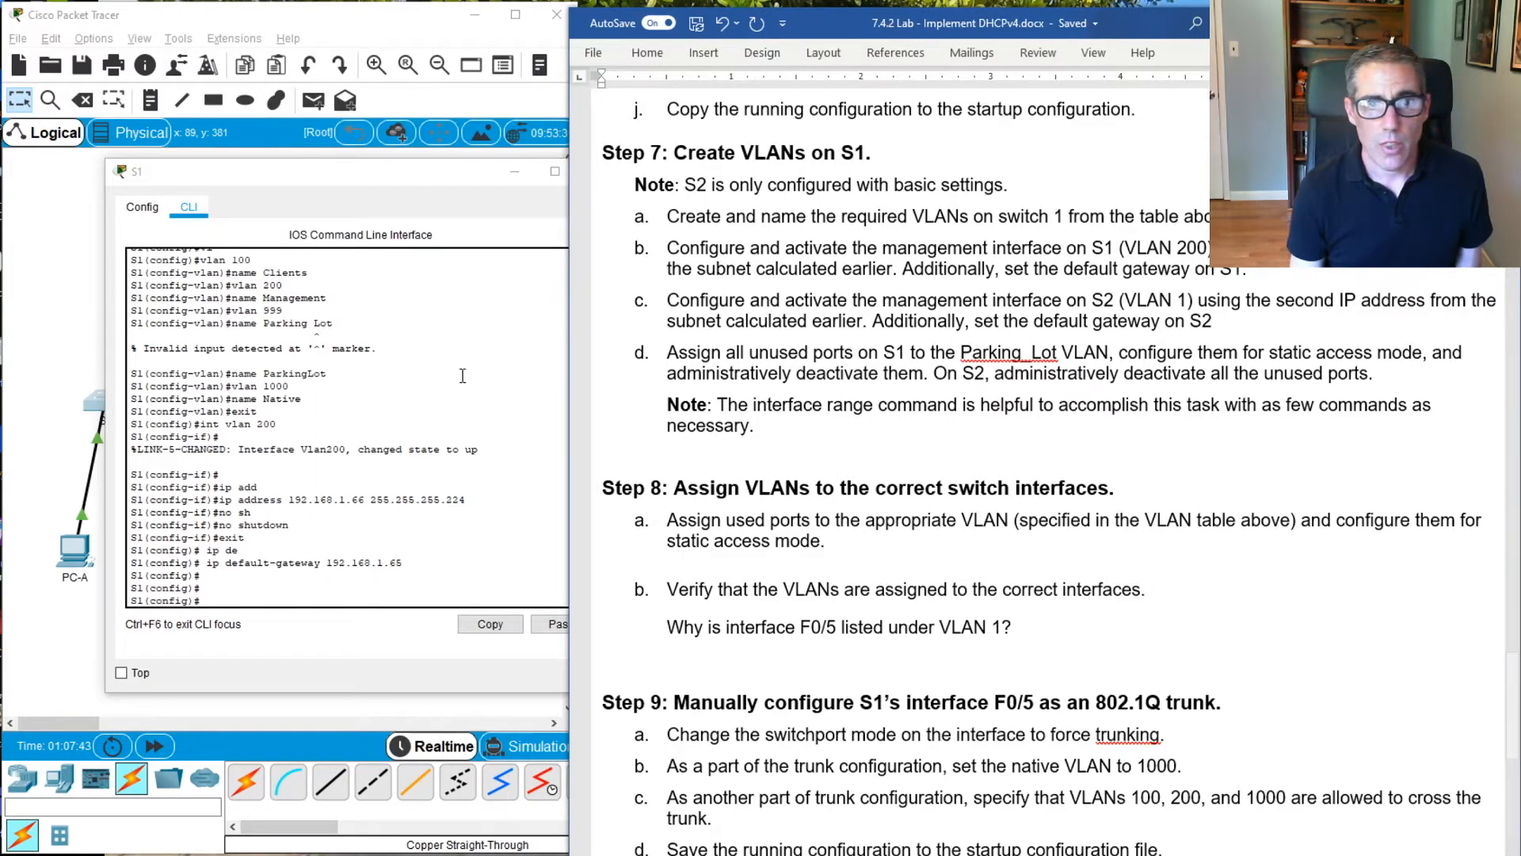
Enter interface range configuration on S1 for the unused ports f0/1 - 4, f0/7 - 24 and g0/1-2
click(499, 345)
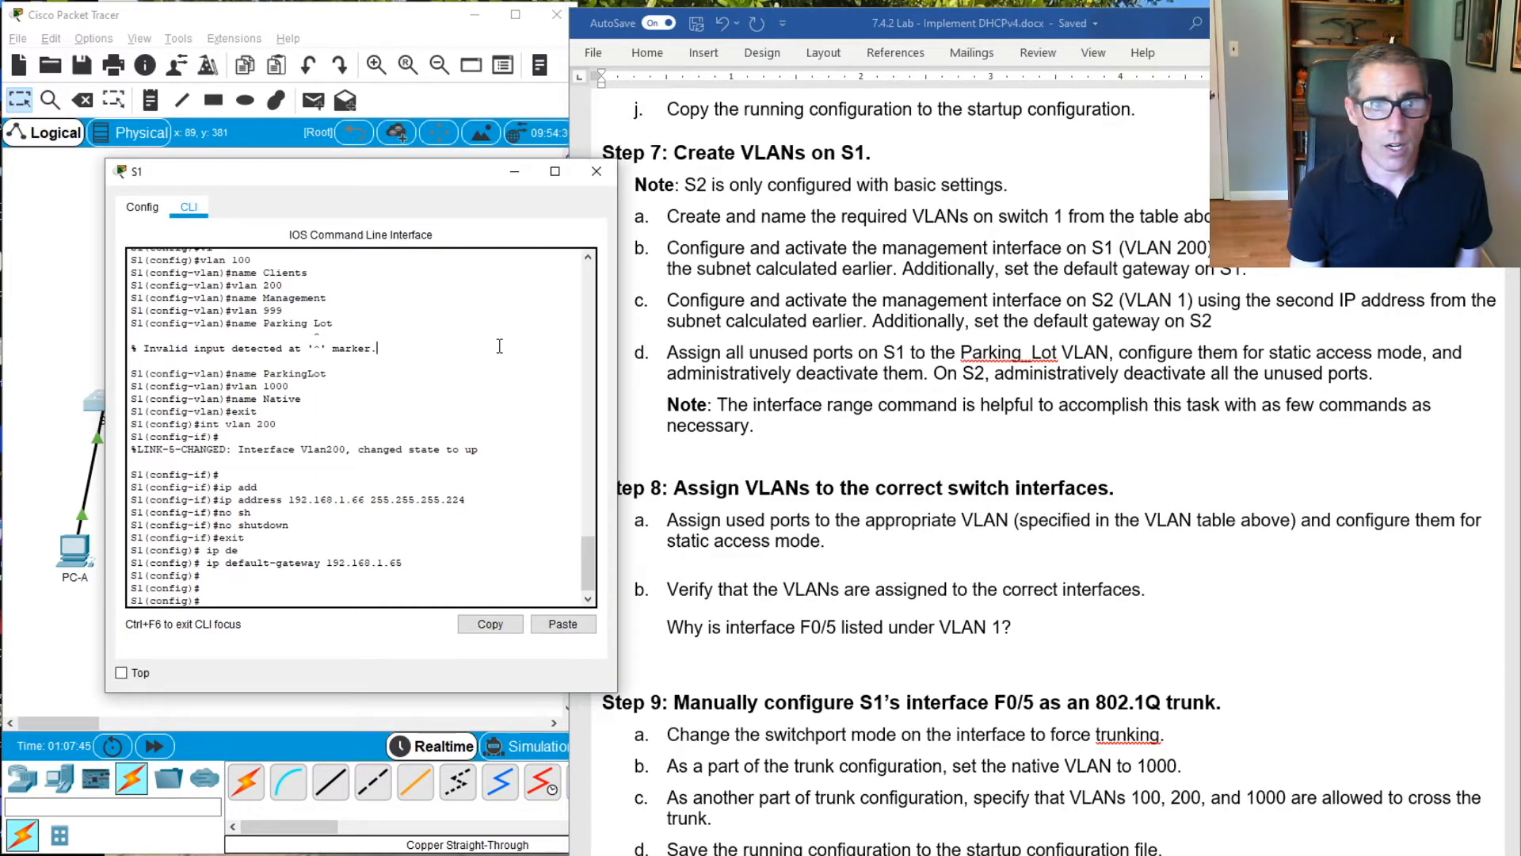
text(int ra)
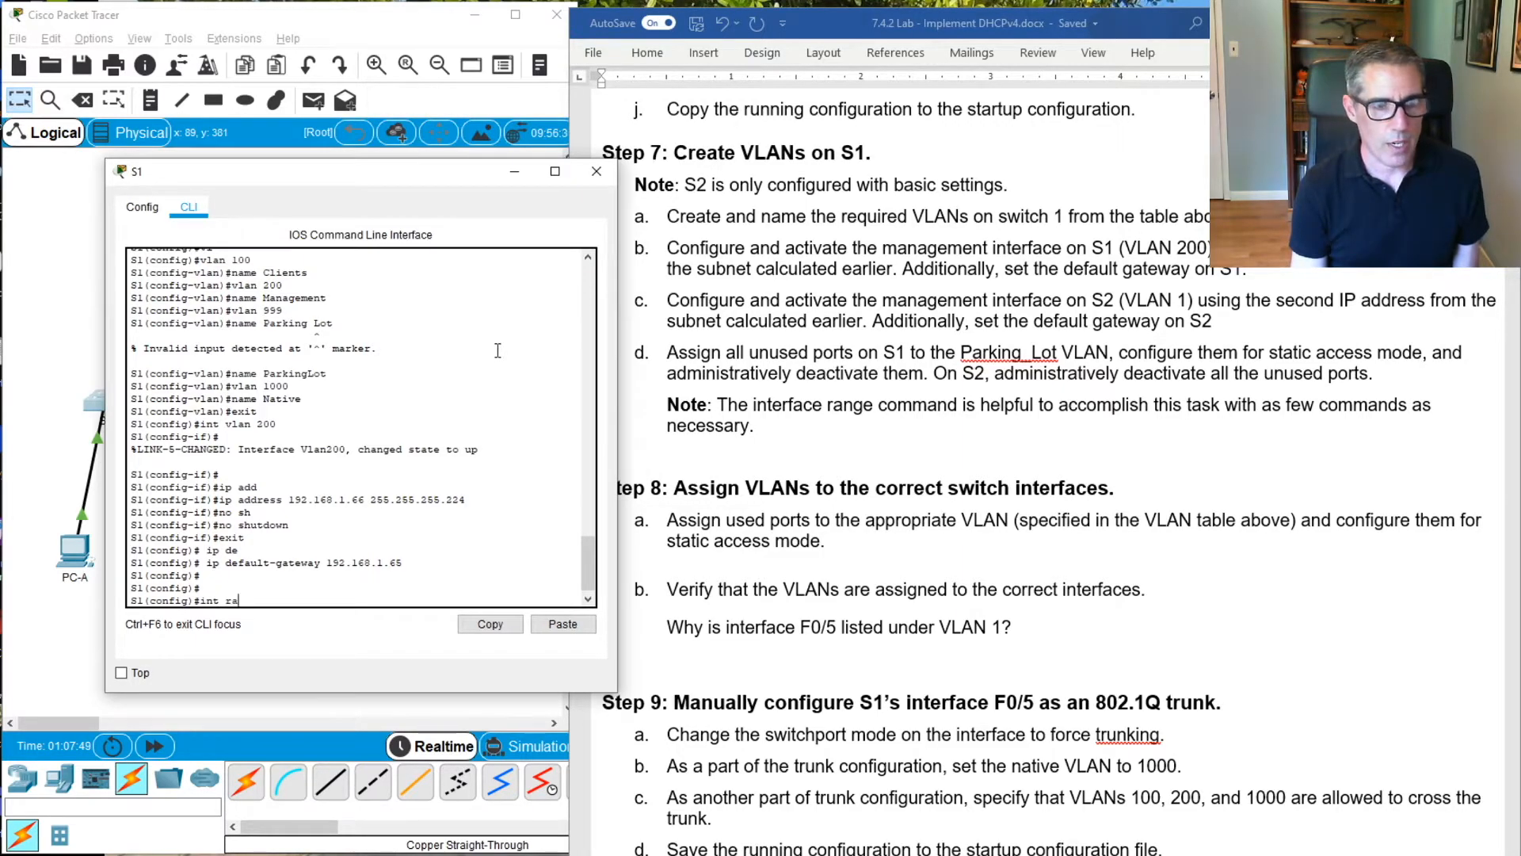
key(Tab)
text(f)
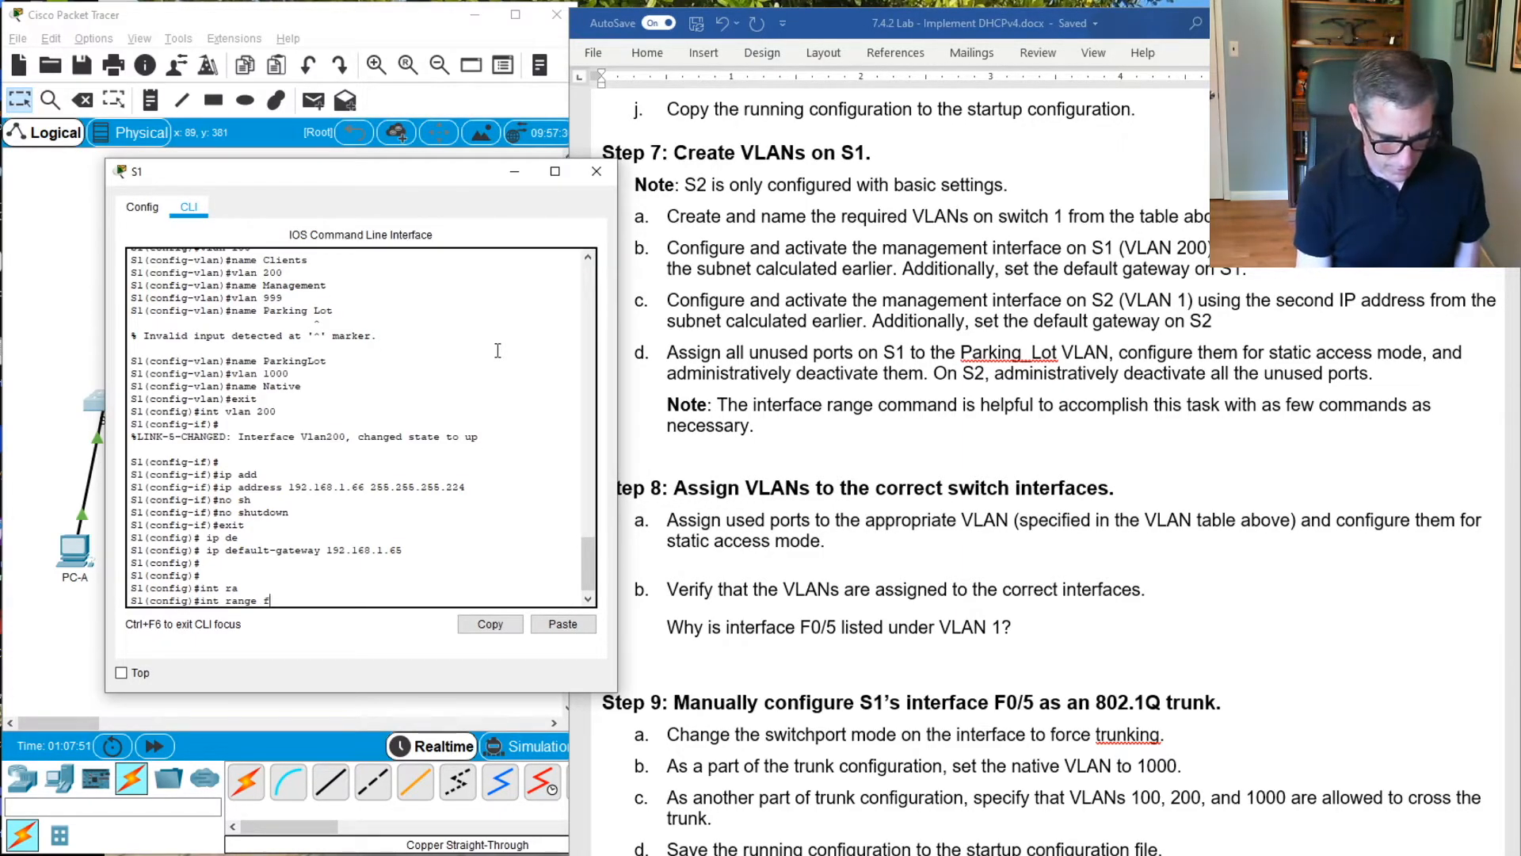
text(0/1)
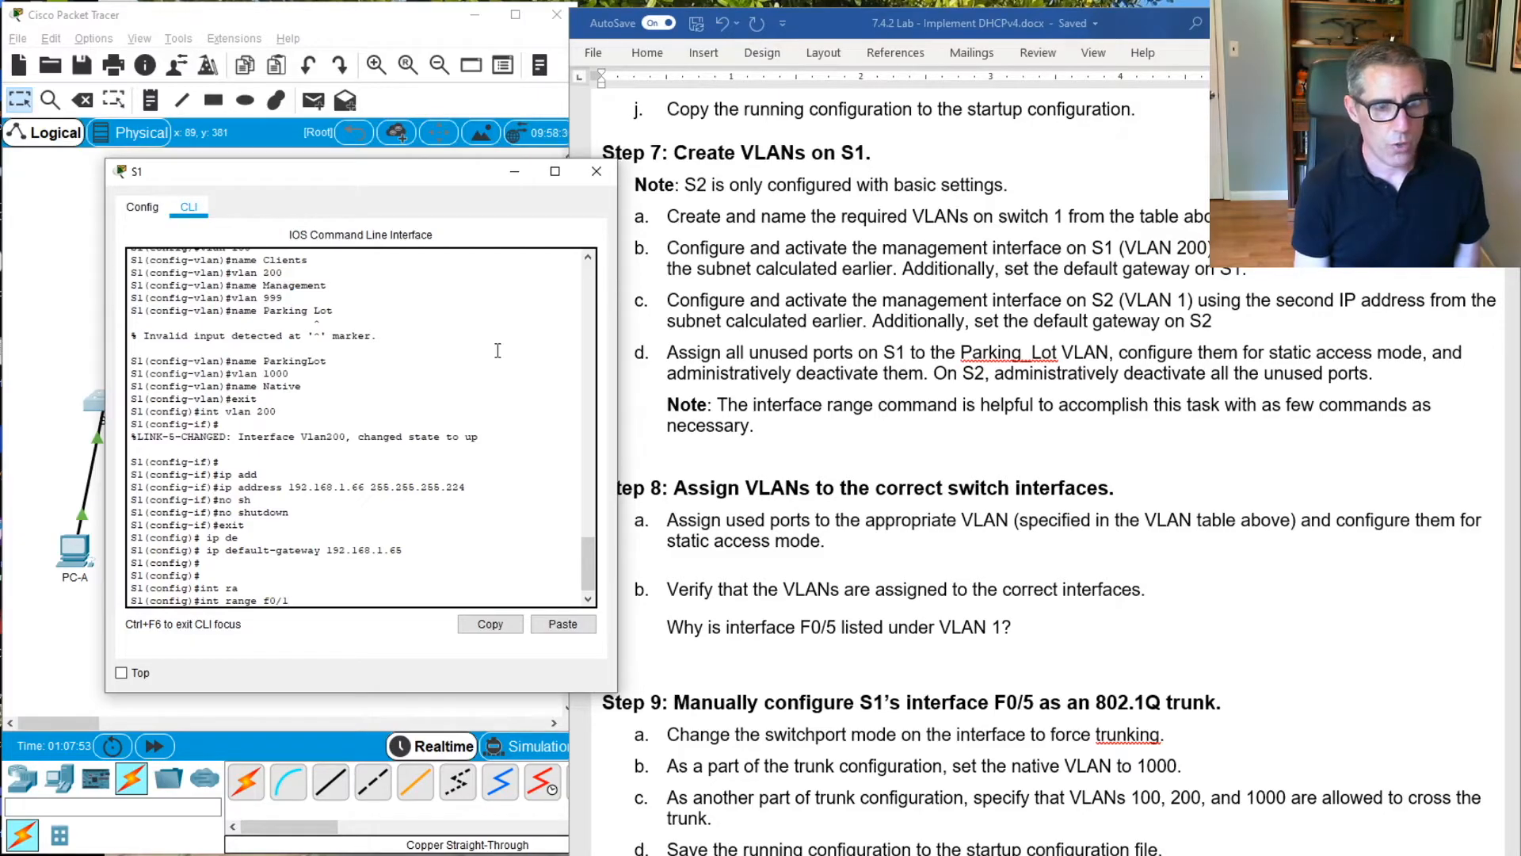
text( -4)
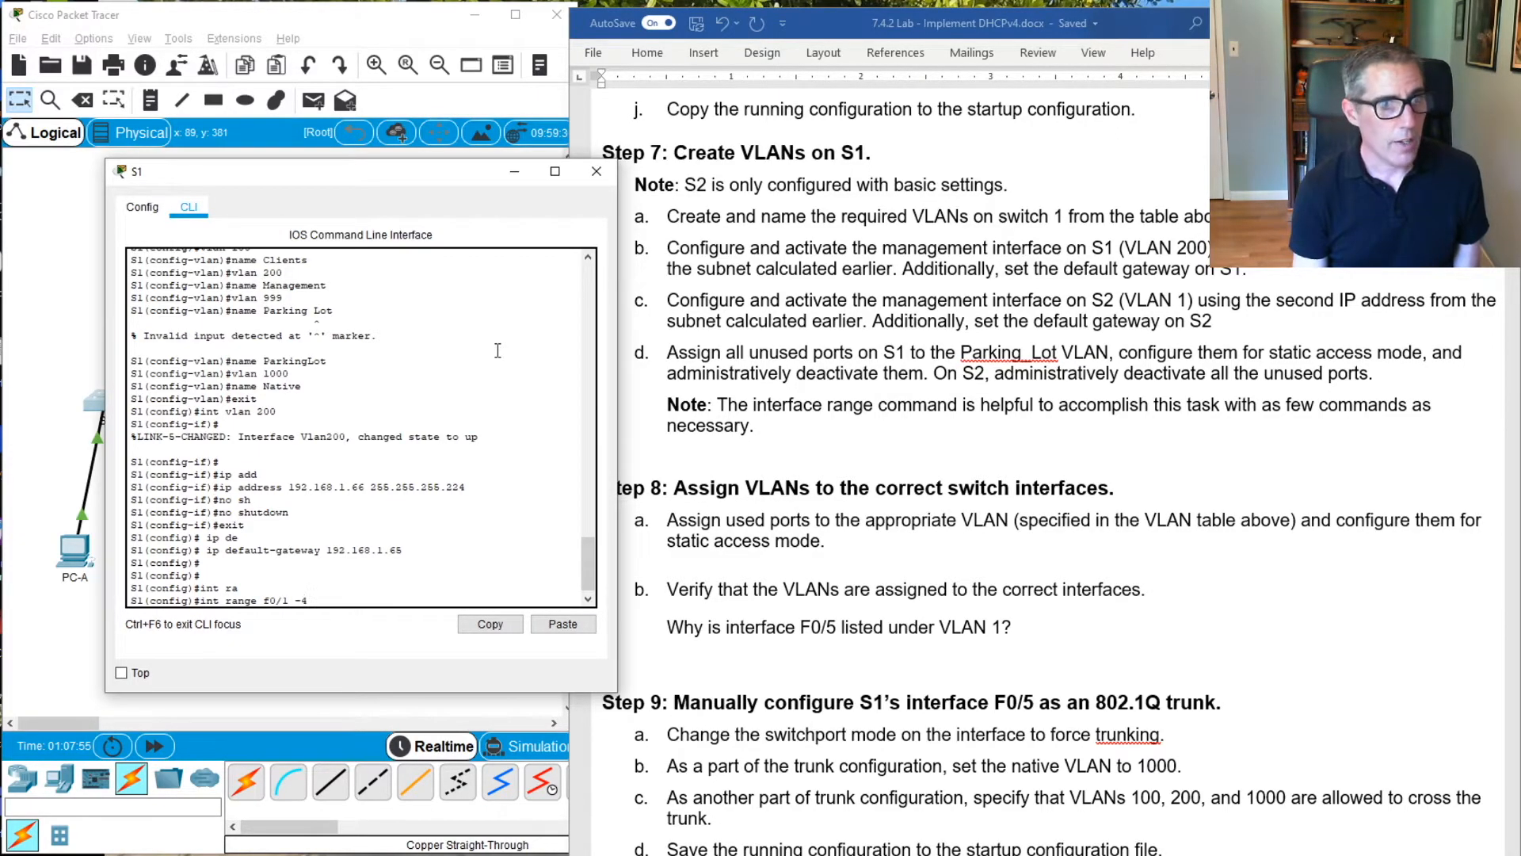
key(BackSpace)
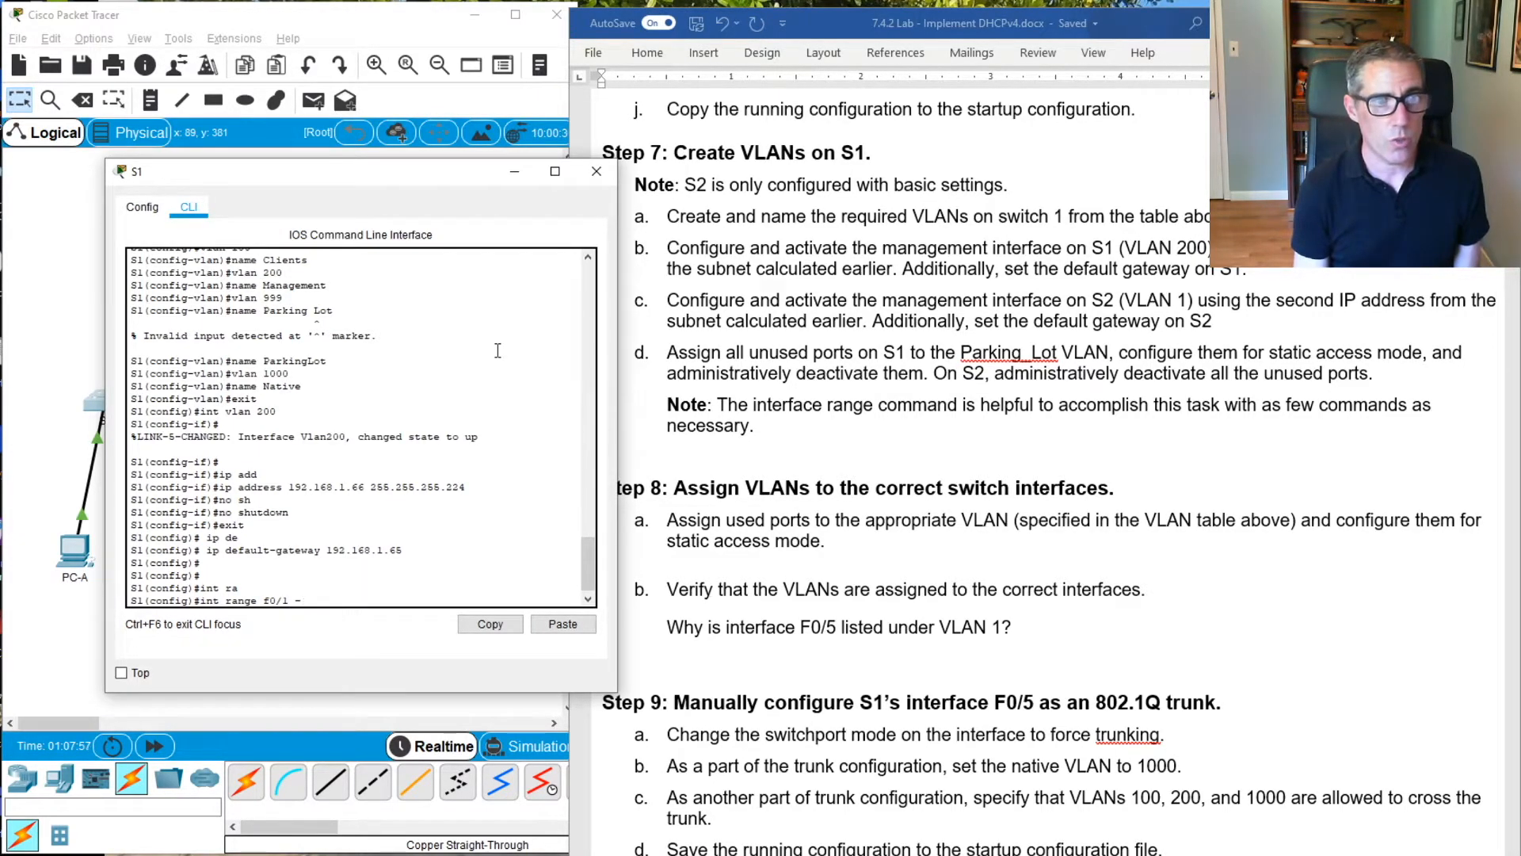
text(4)
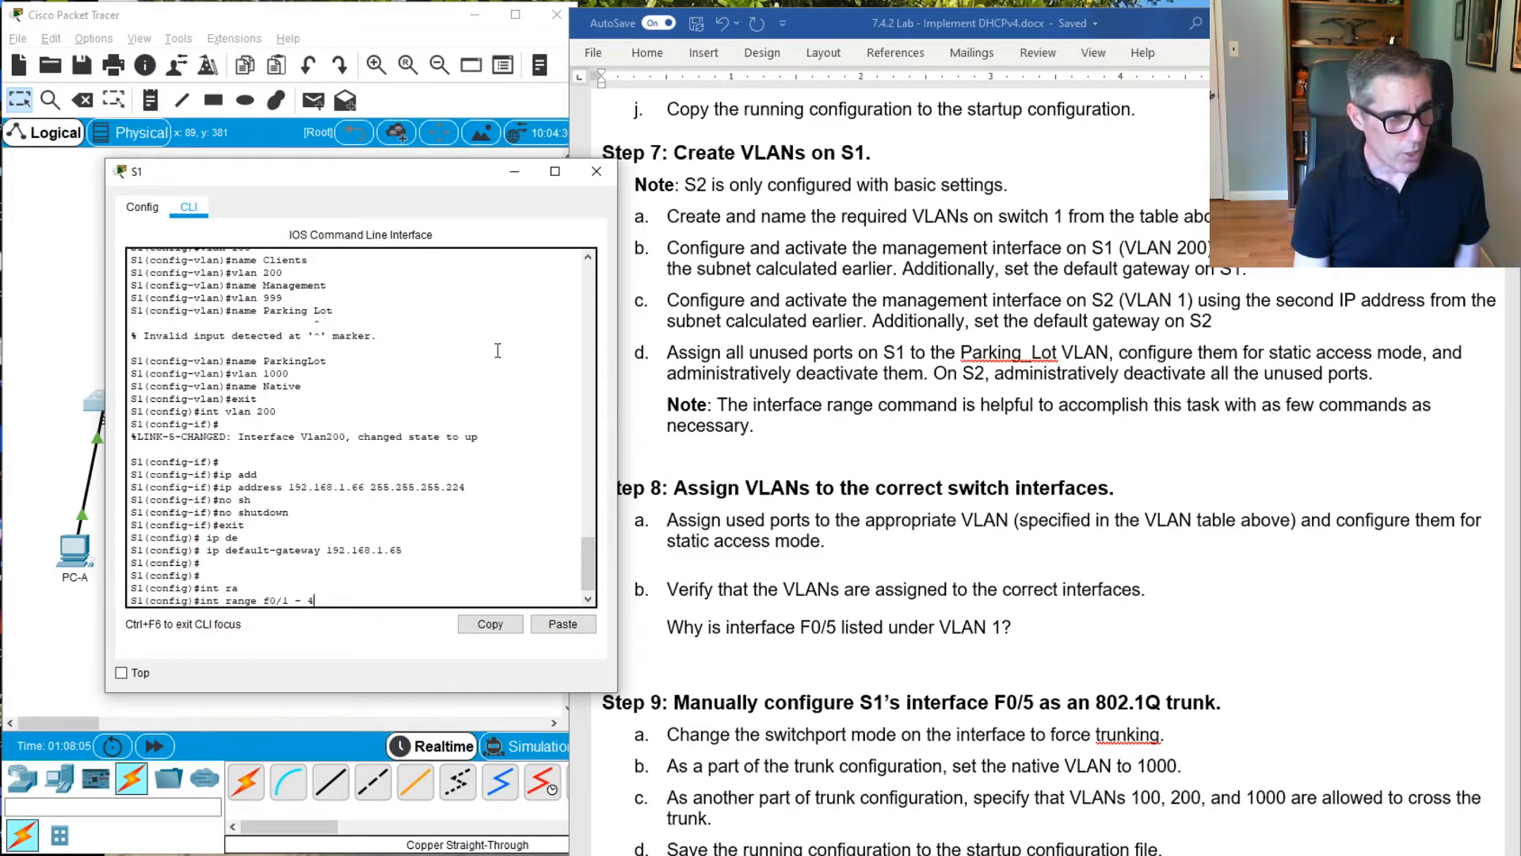
key(BackSpace)
text(4)
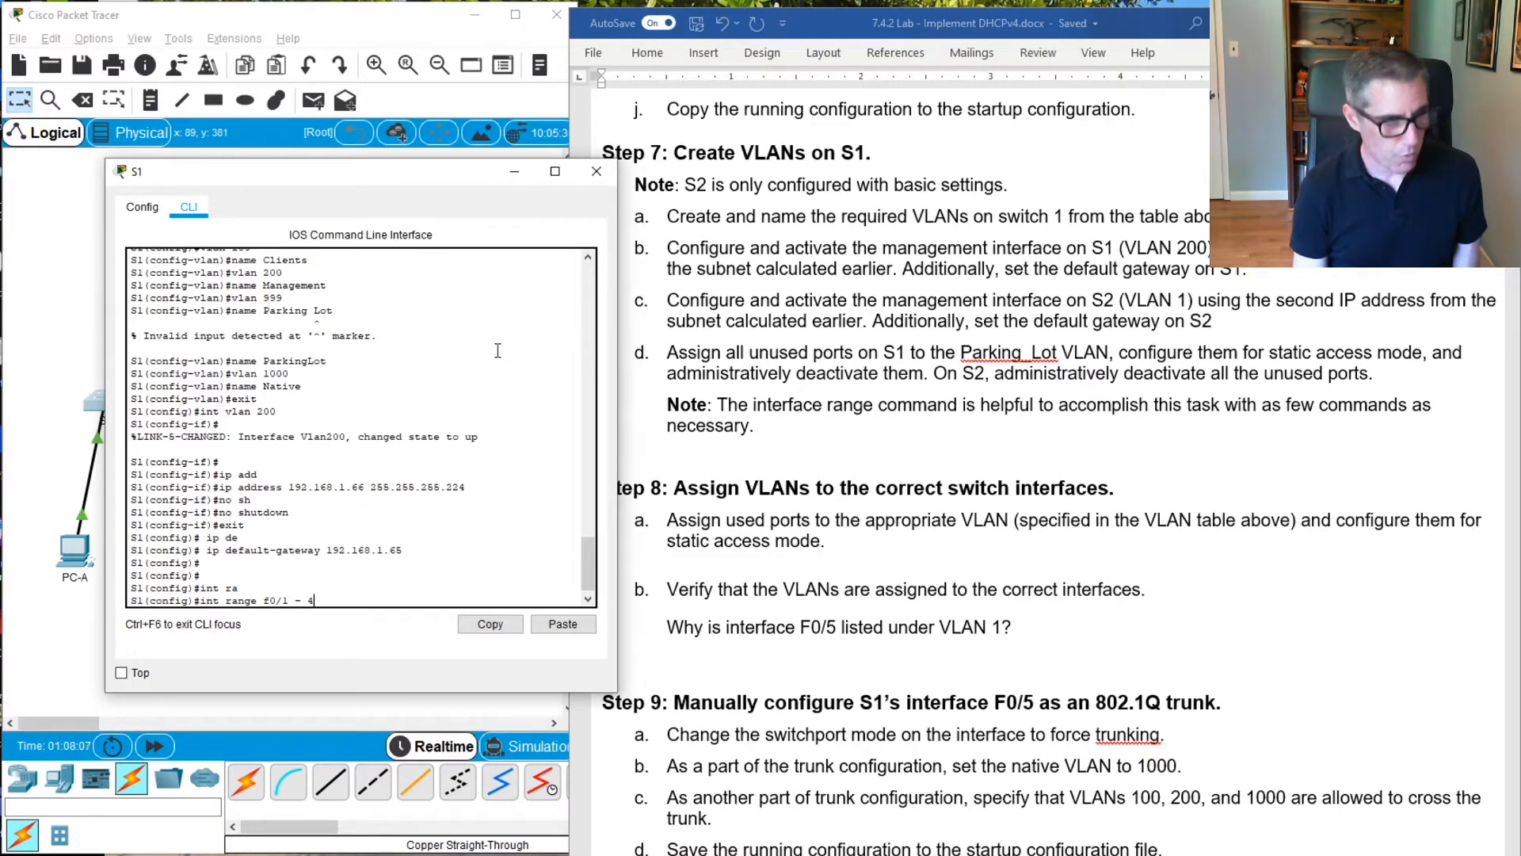
text(,)
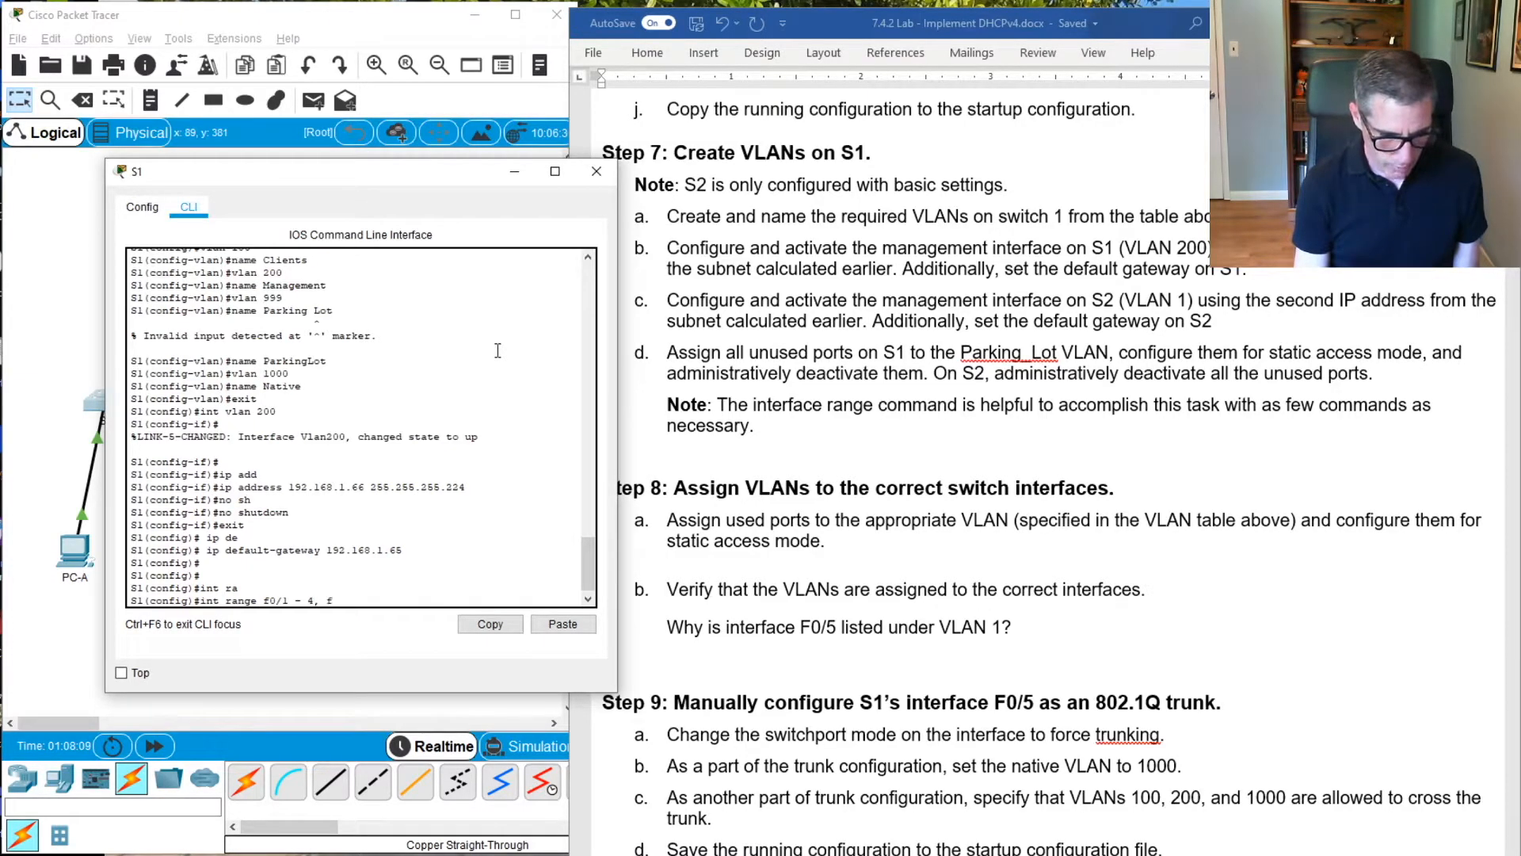
text( f0/7)
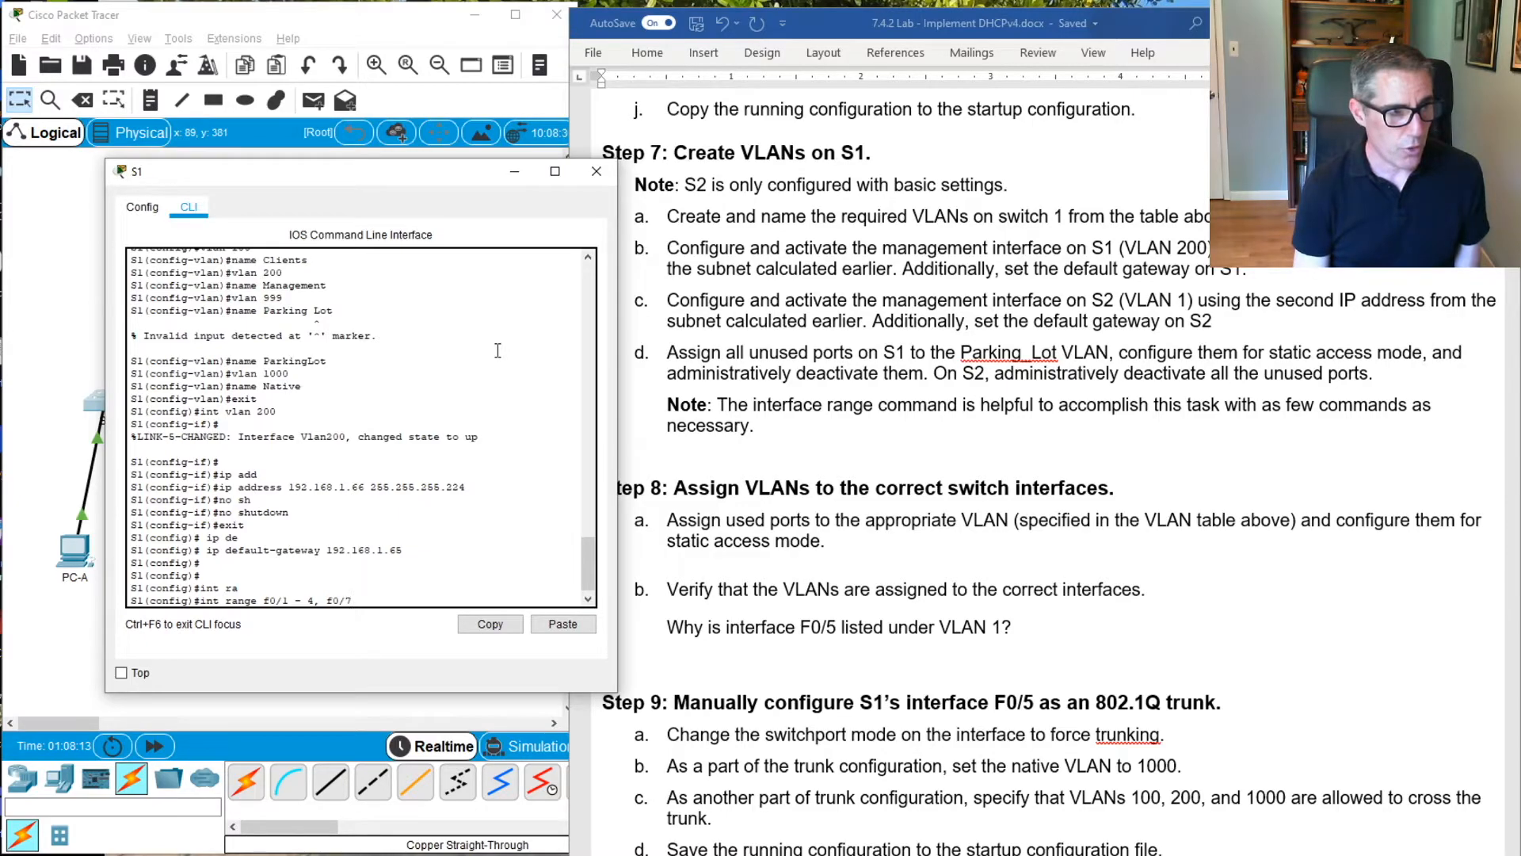
text( - 24)
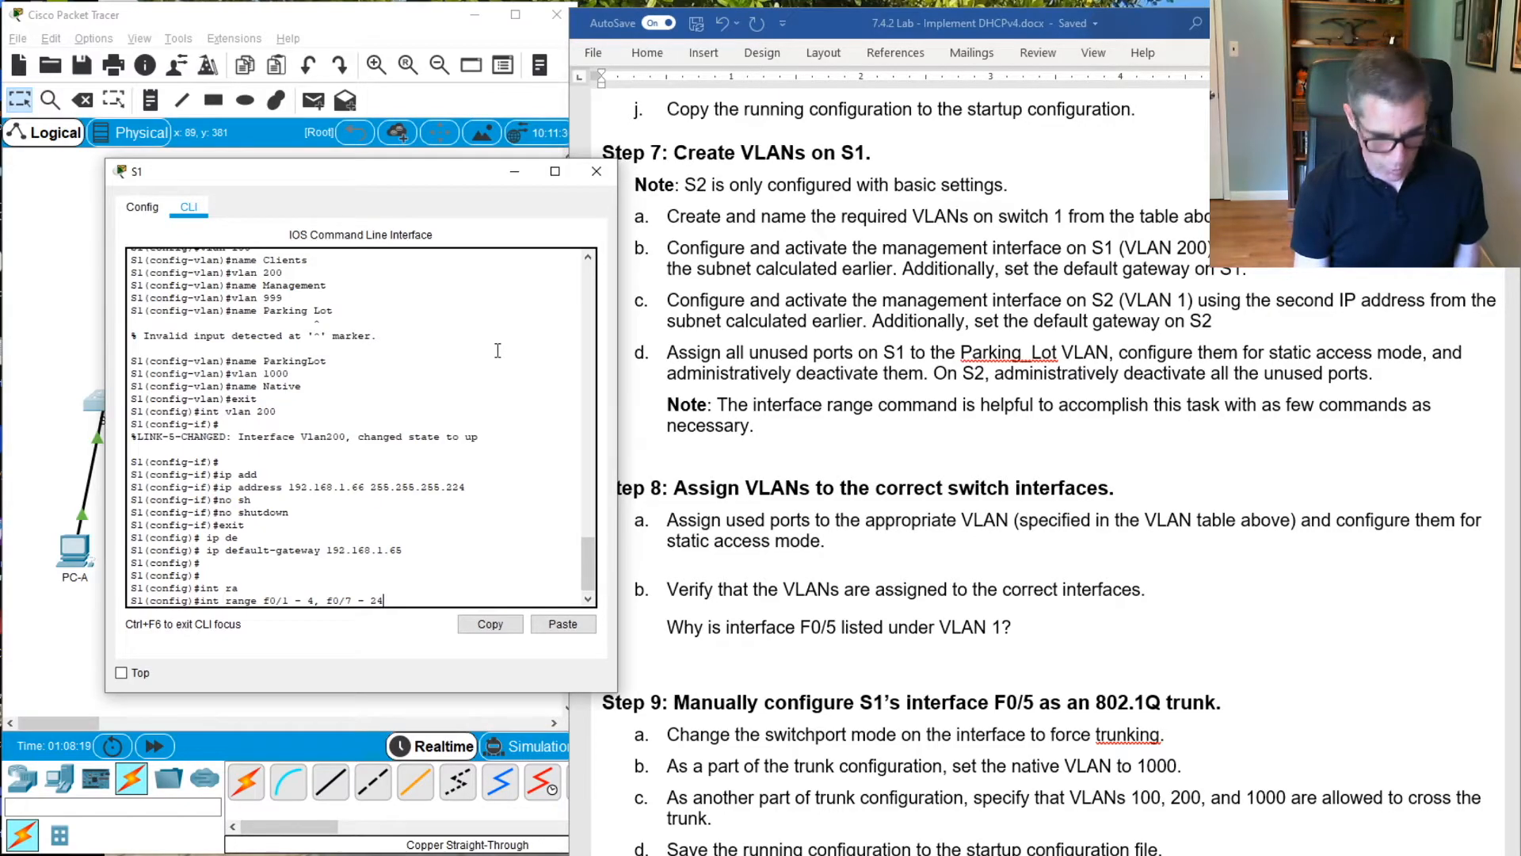
text(, )
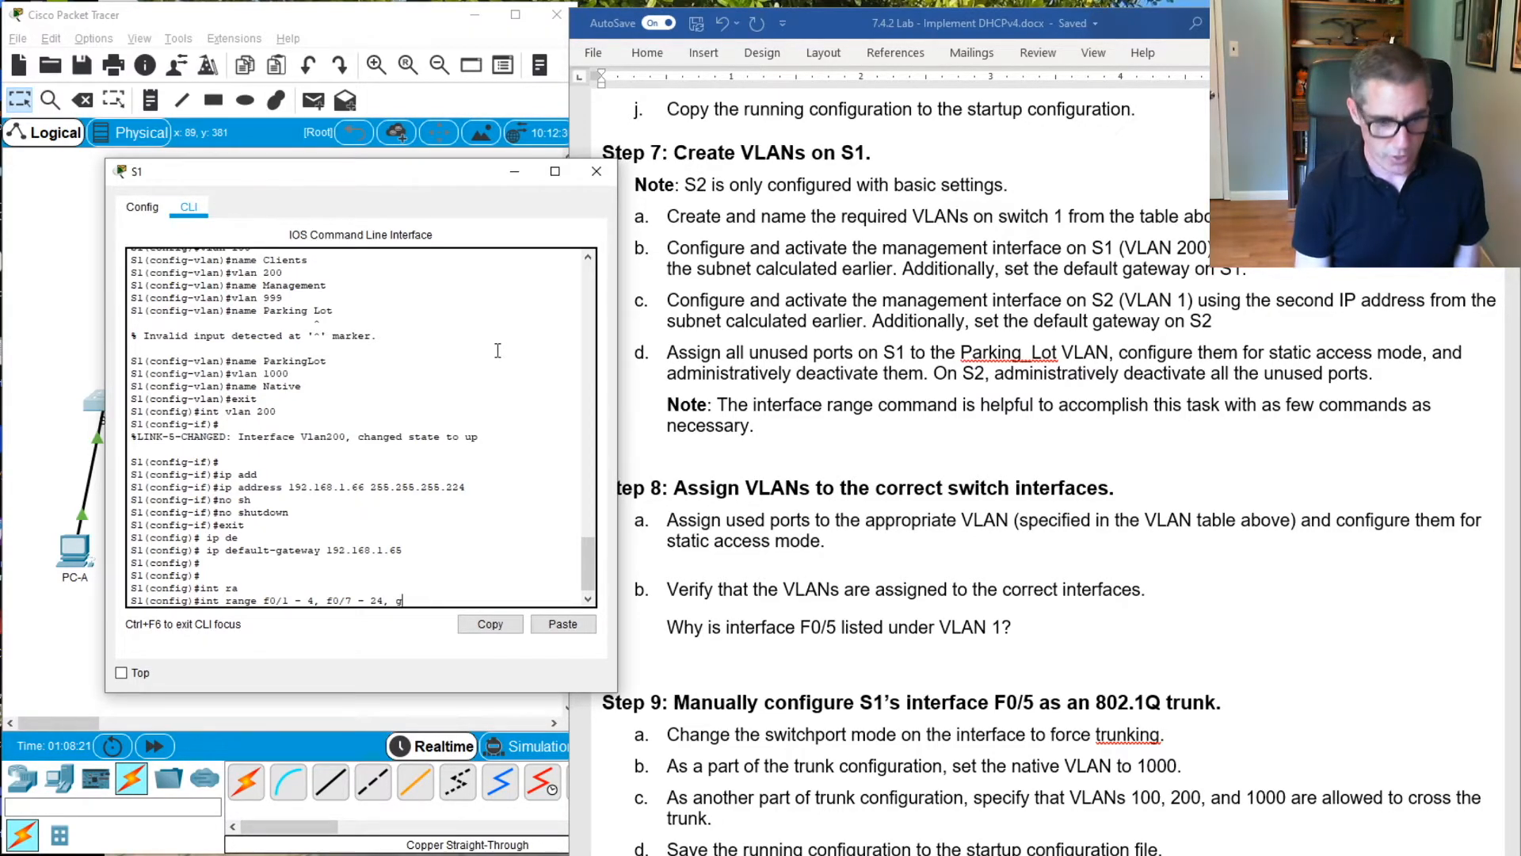
text(g0)
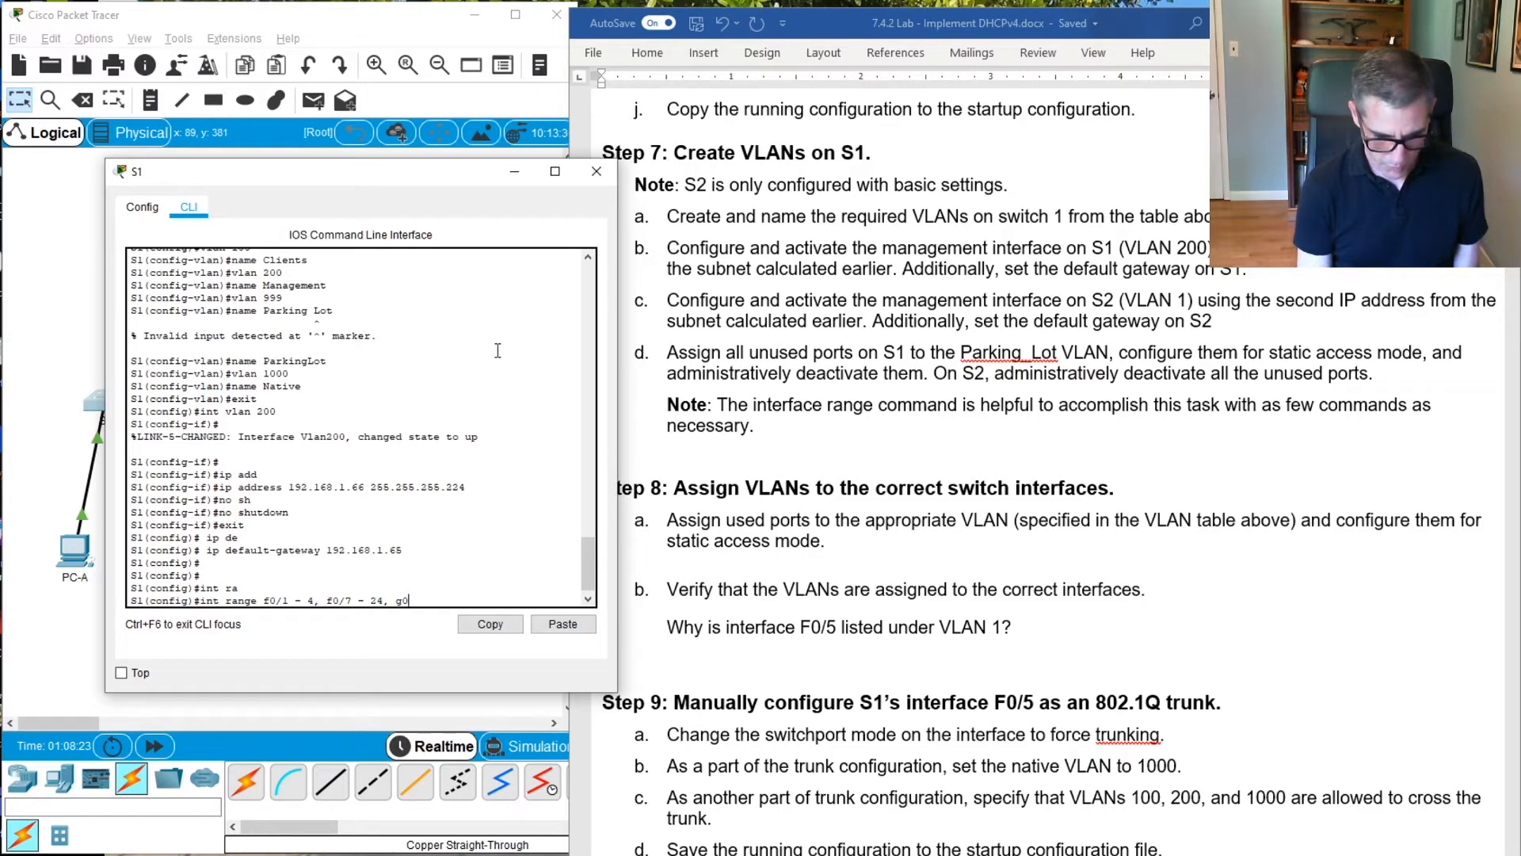
text(/1-2)
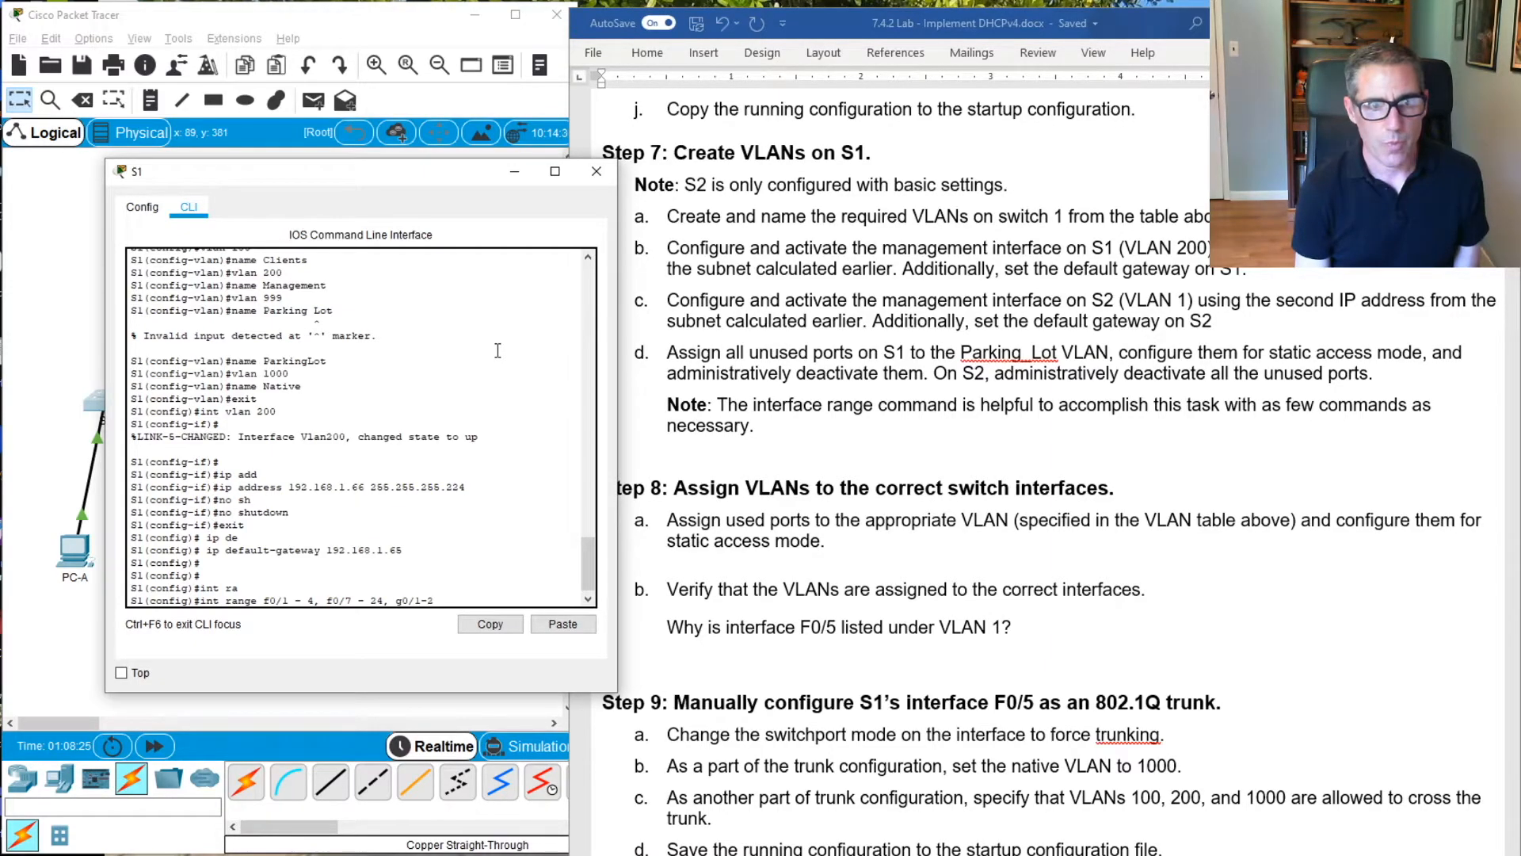
key(Return)
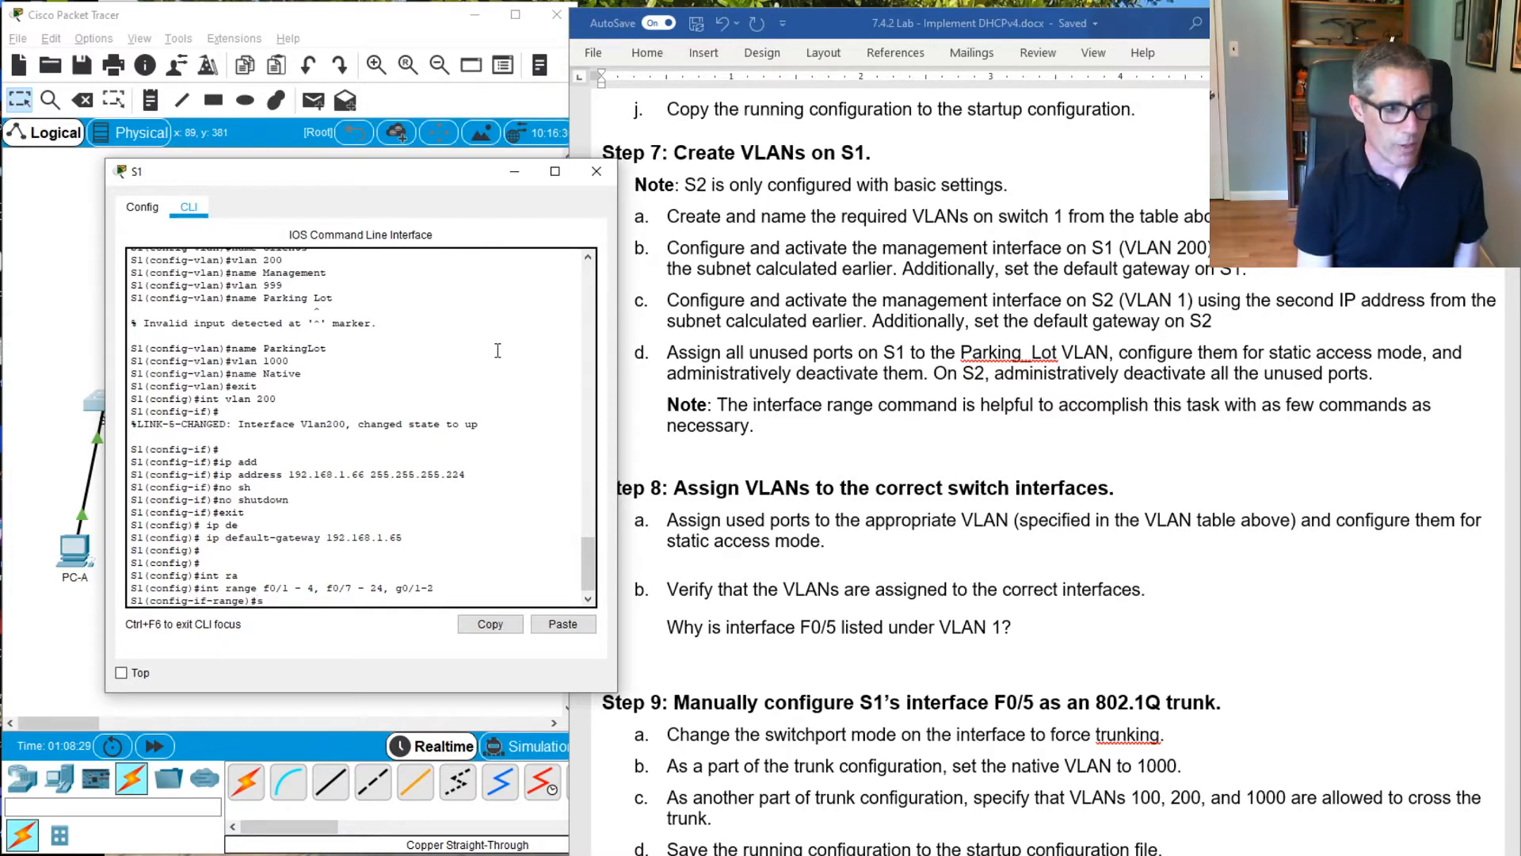
Set the selected range of unused S1 ports to static access mode with switchport mode access
text(swi)
key(Tab)
text(mo)
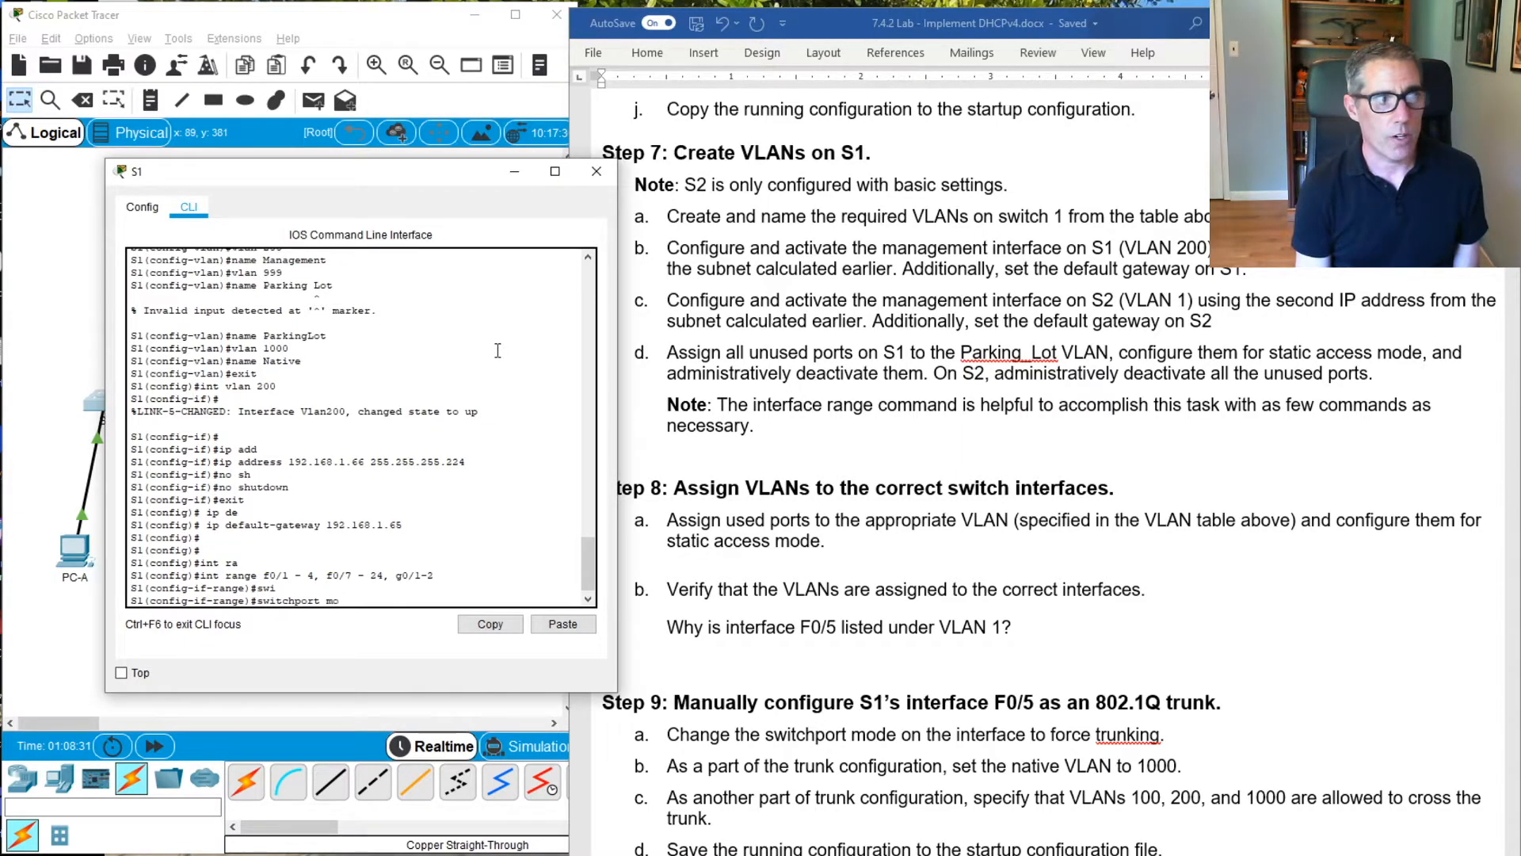
key(Tab)
text(ac)
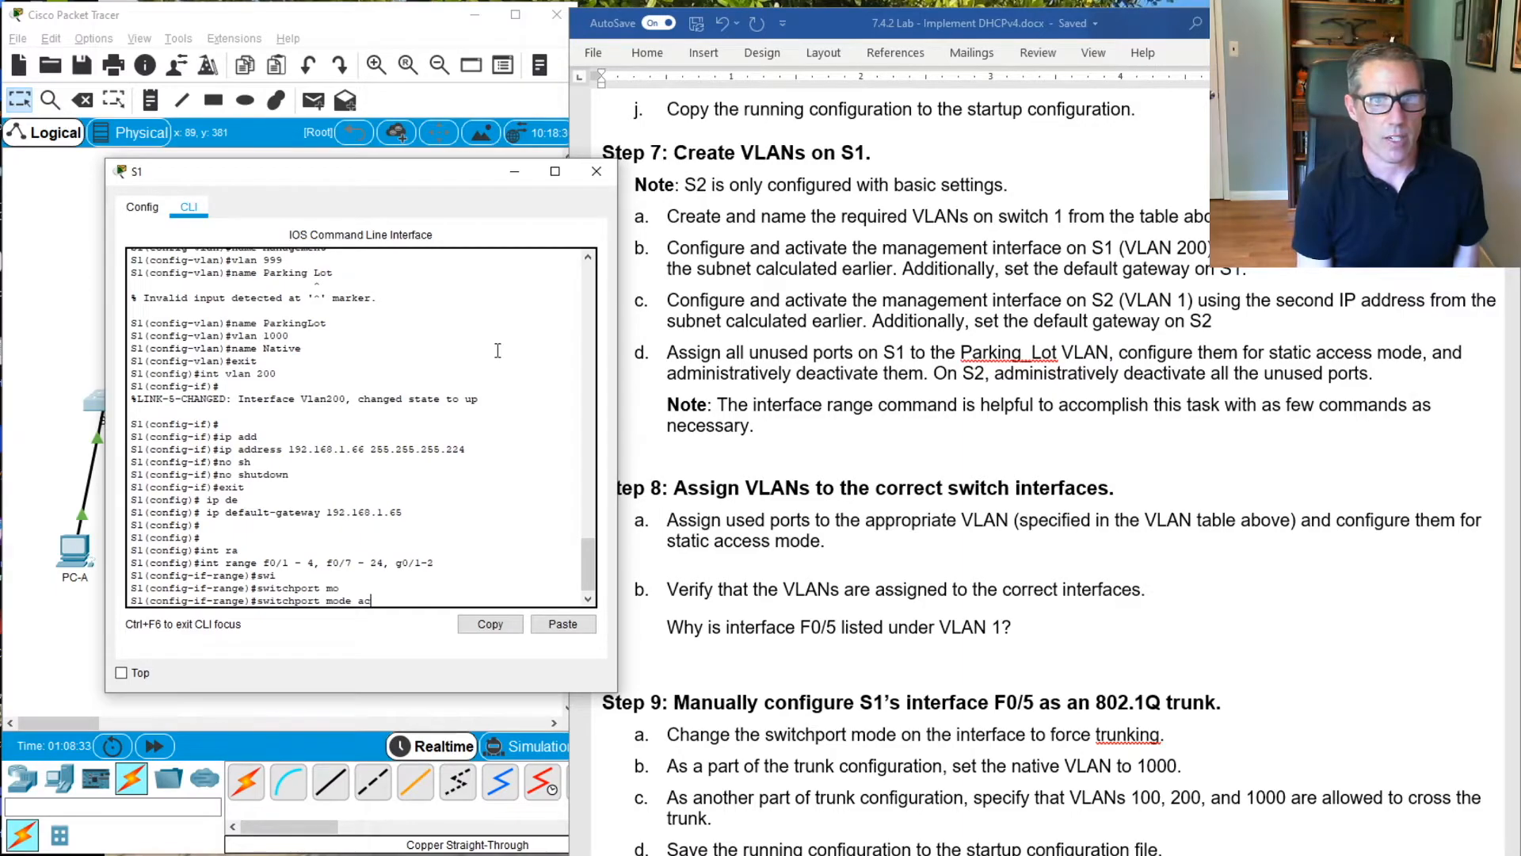
key(Tab)
key(Return)
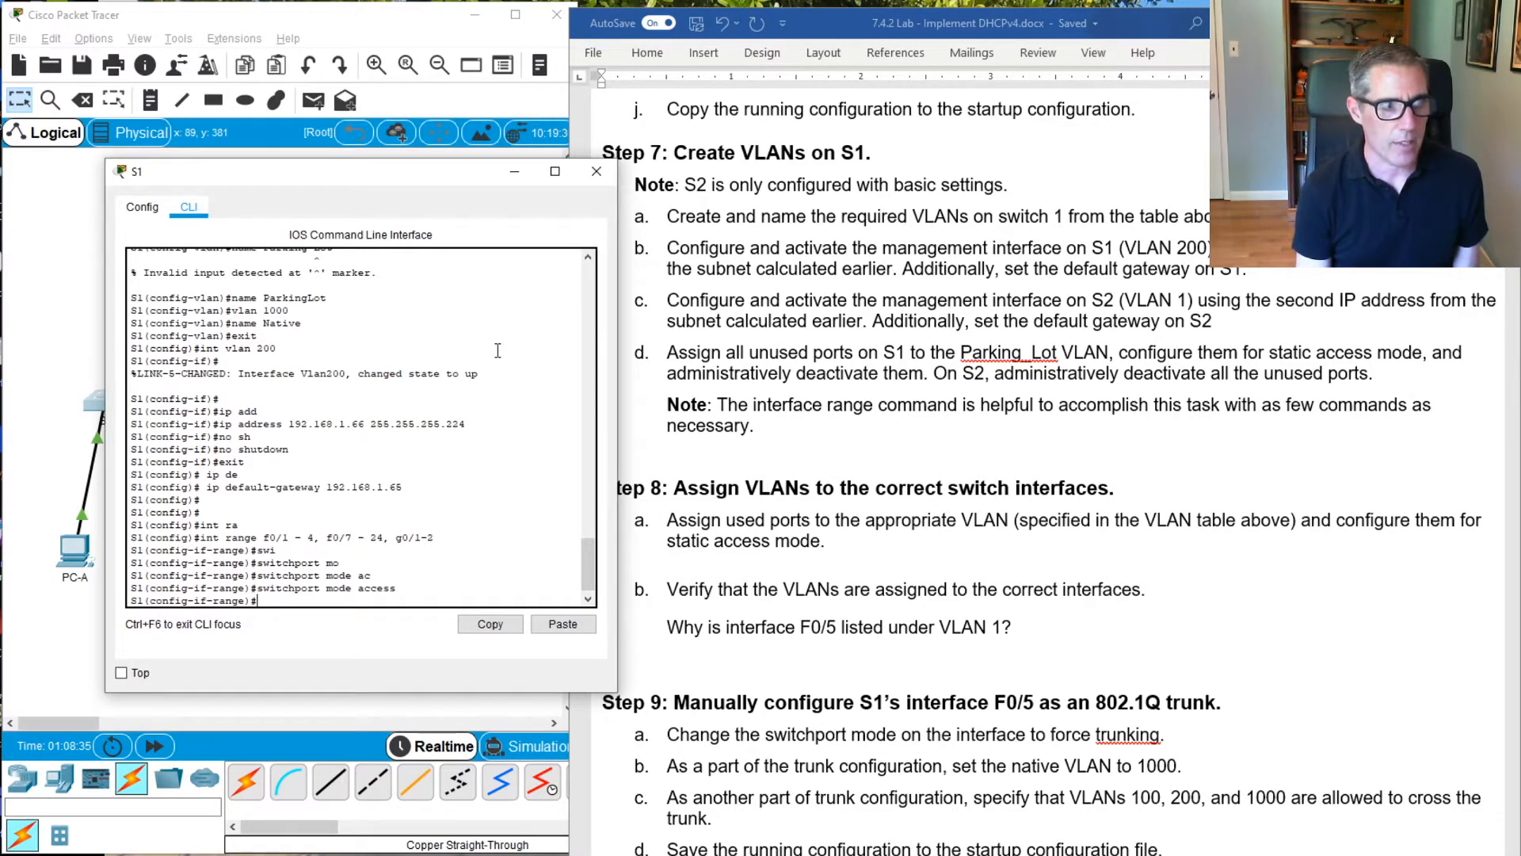
Assign the selected range of unused S1 ports to access VLAN 999
text(switchport acc)
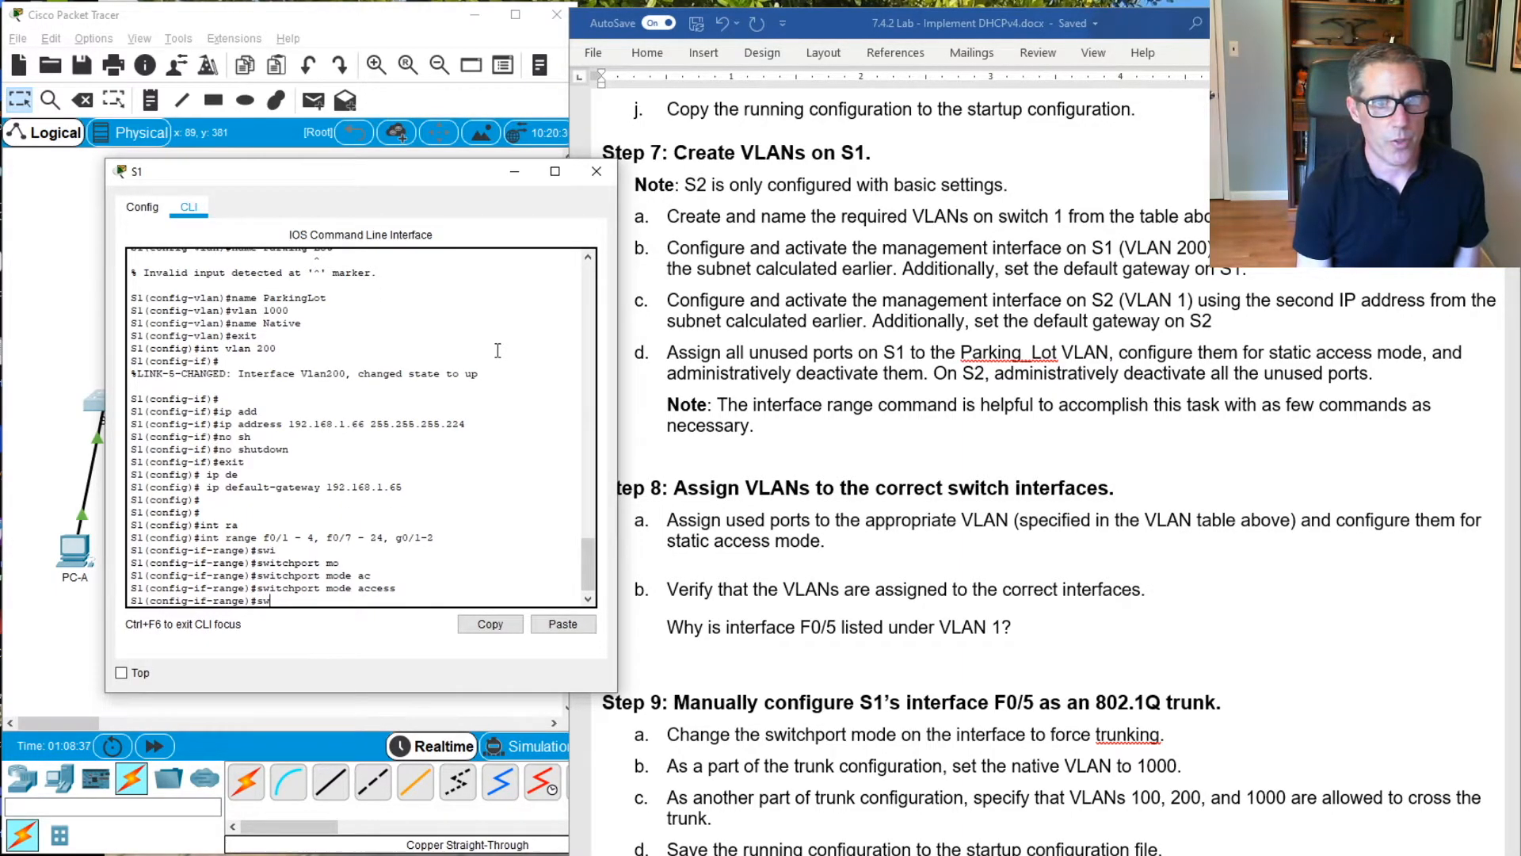
key(Tab)
text(acc)
key(Tab)
text(vlan 999)
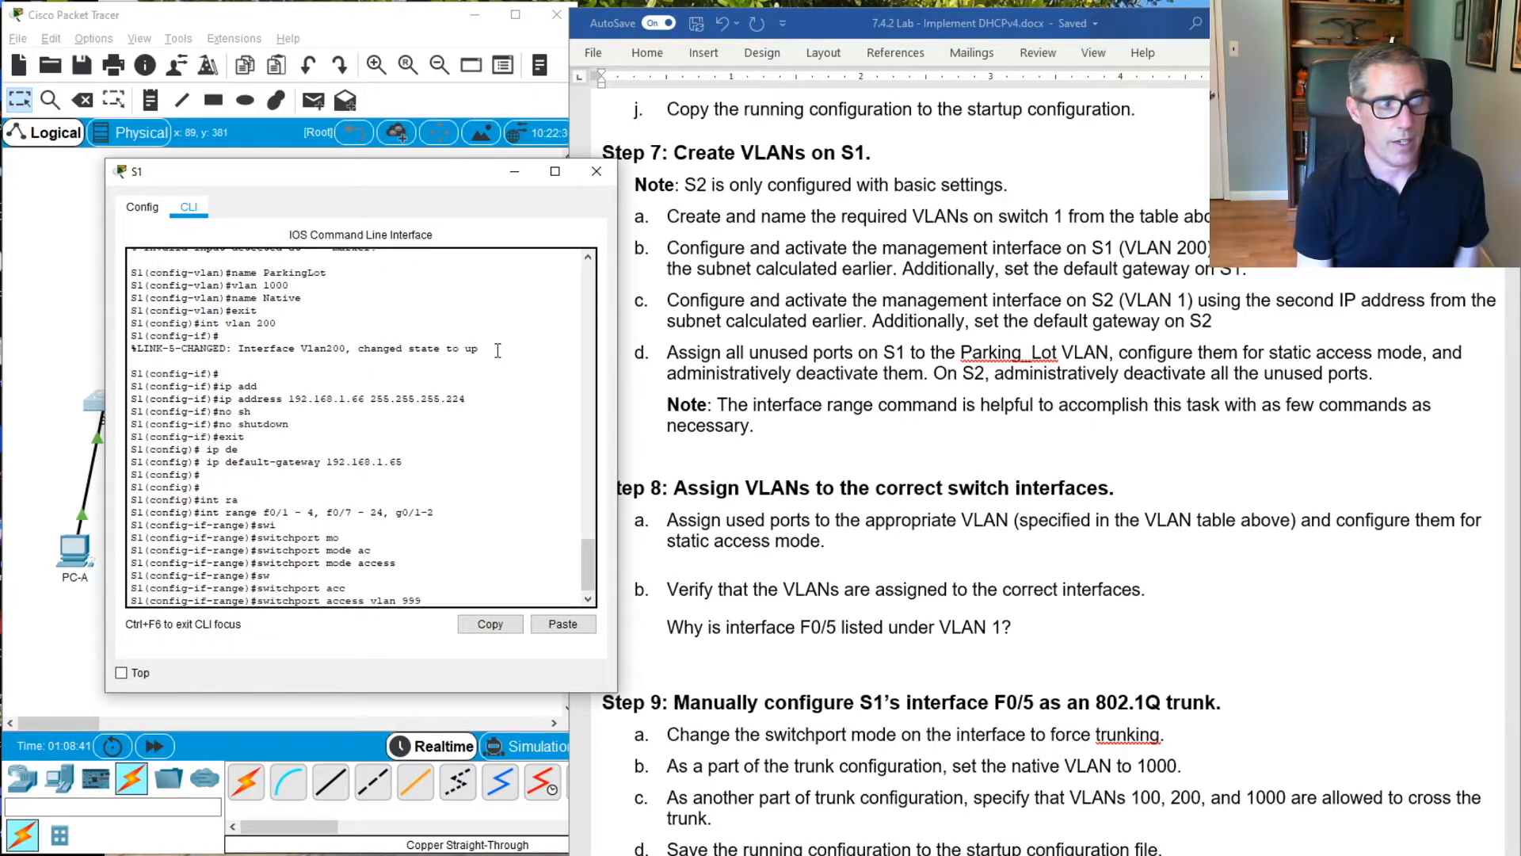
key(Return)
Shut down the selected range of unused S1 ports and return to global configuration mode
text(su)
text(h)
text(utdown)
key(Tab)
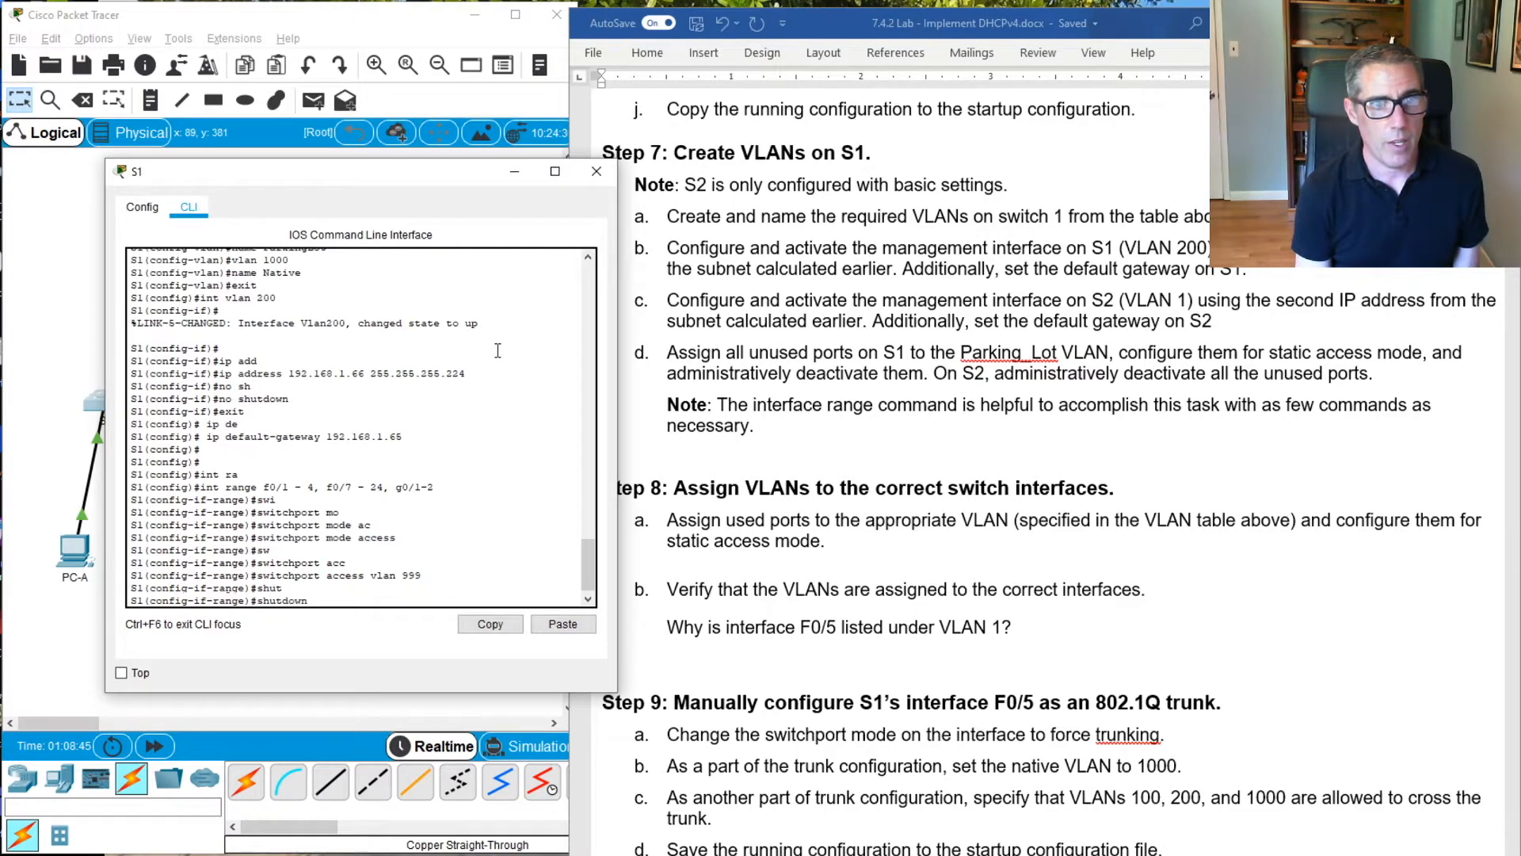
key(Return)
text(exit)
key(Return)
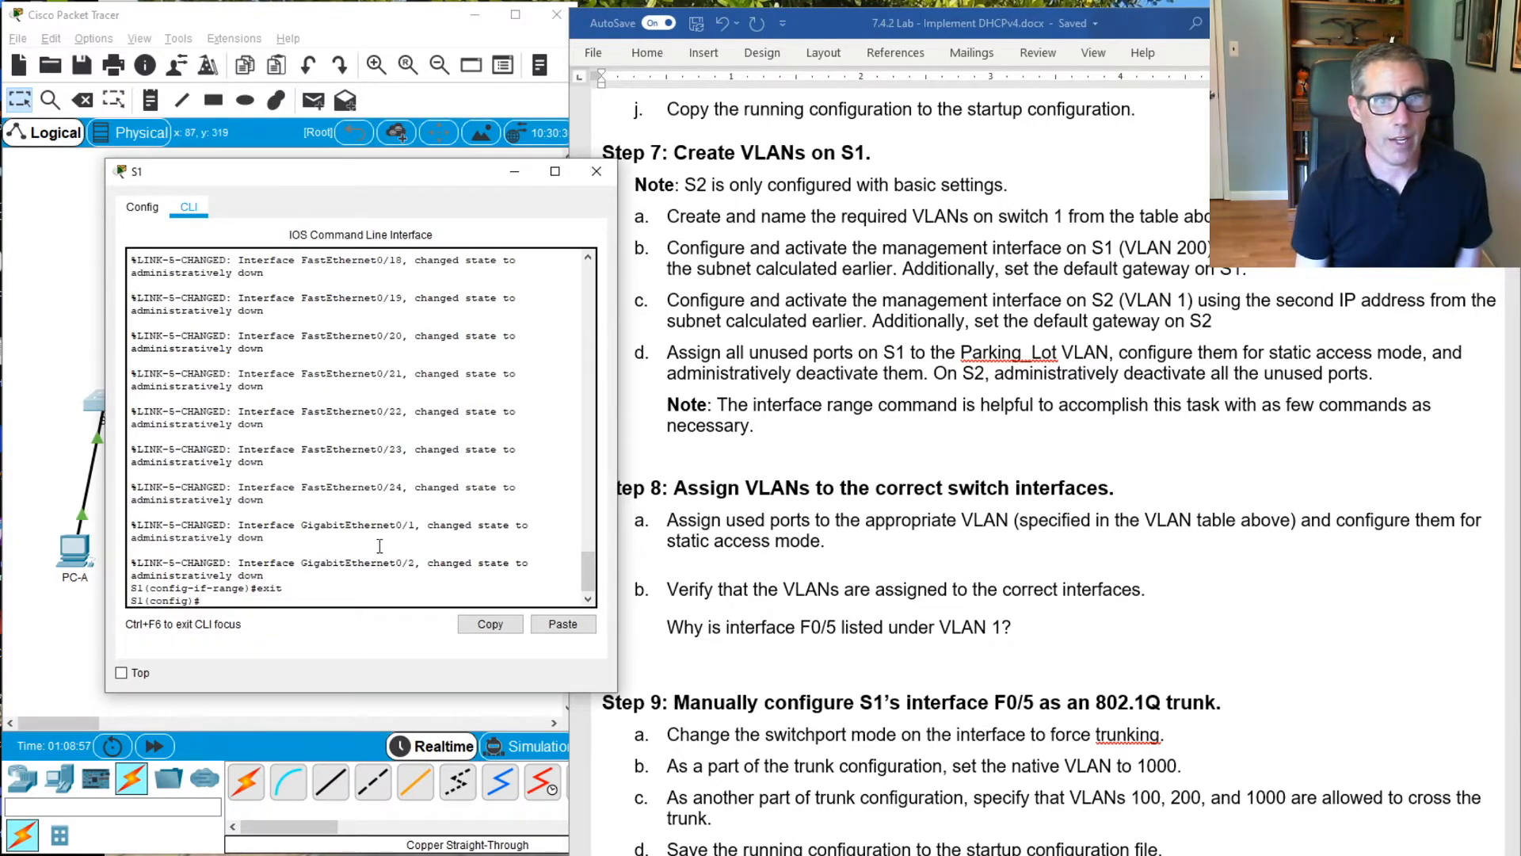
Review the Step 8 and 9 instructions and enter interface configuration for F0/6 on S1
click(394, 587)
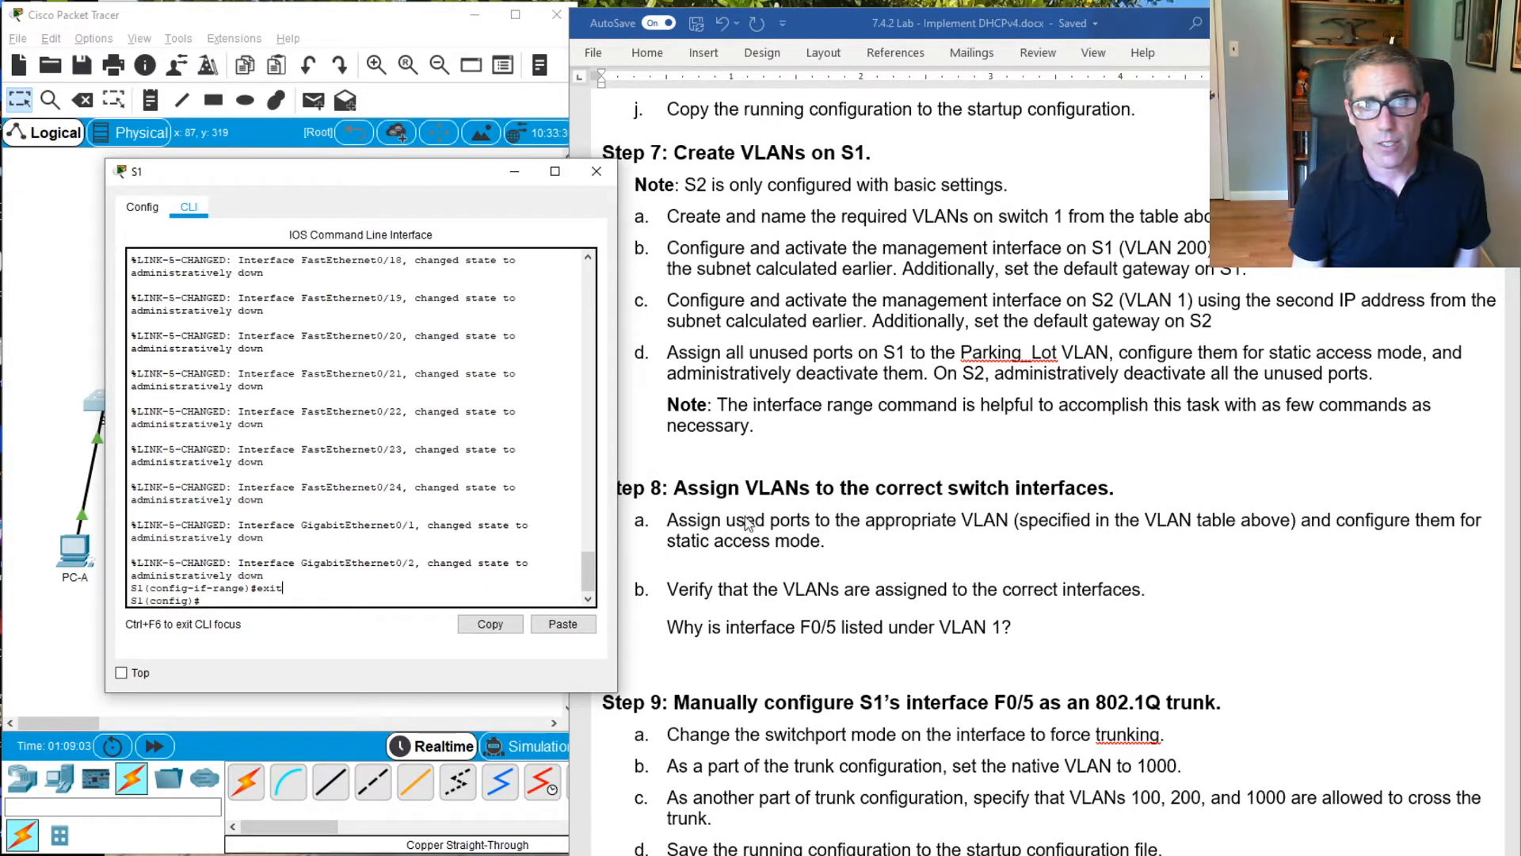
scroll(1113, 526, down, 5)
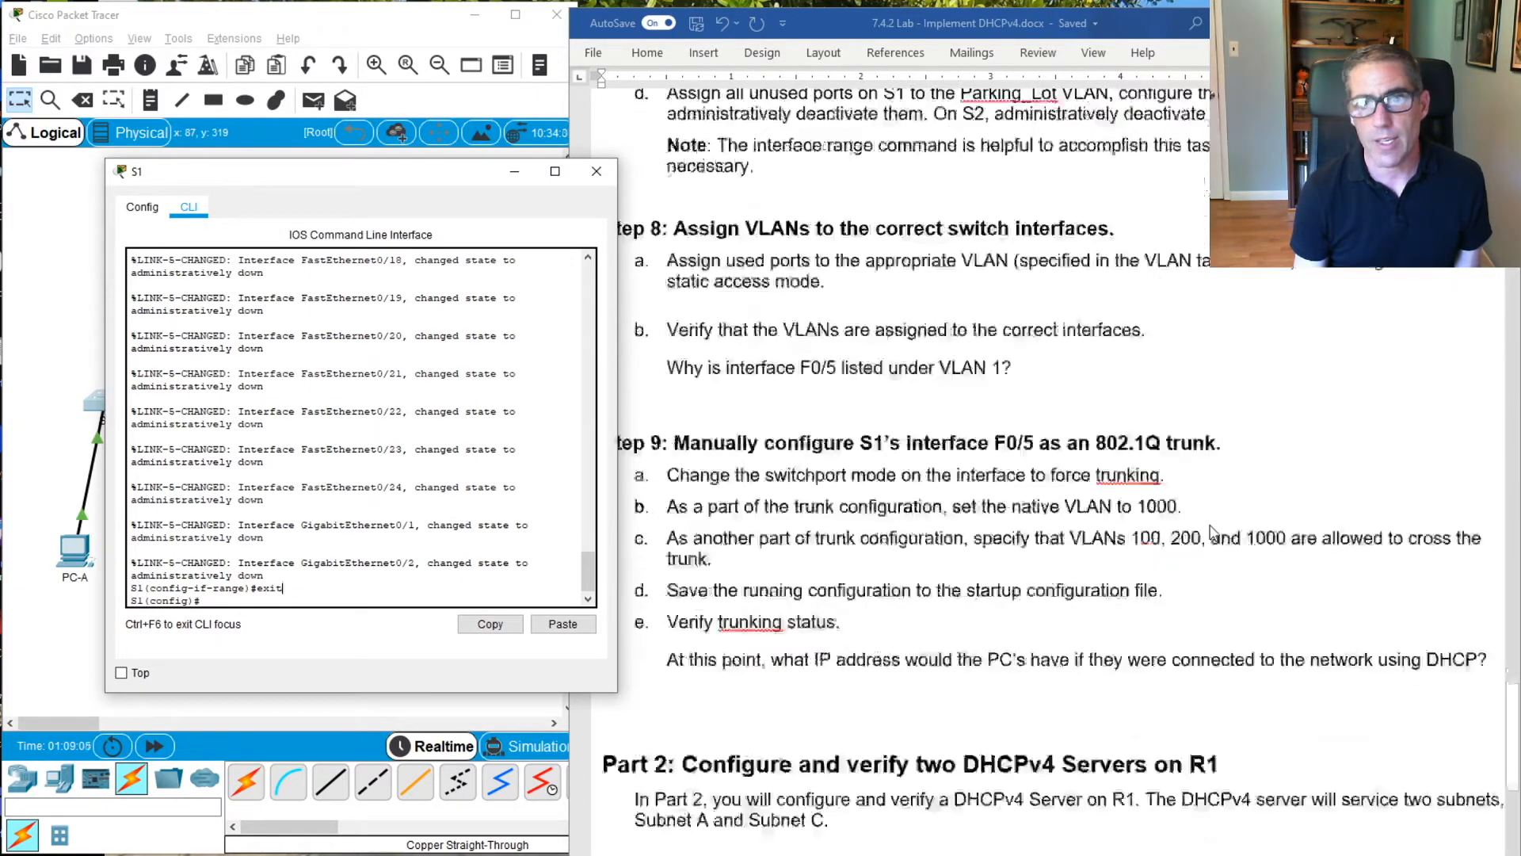
click(418, 583)
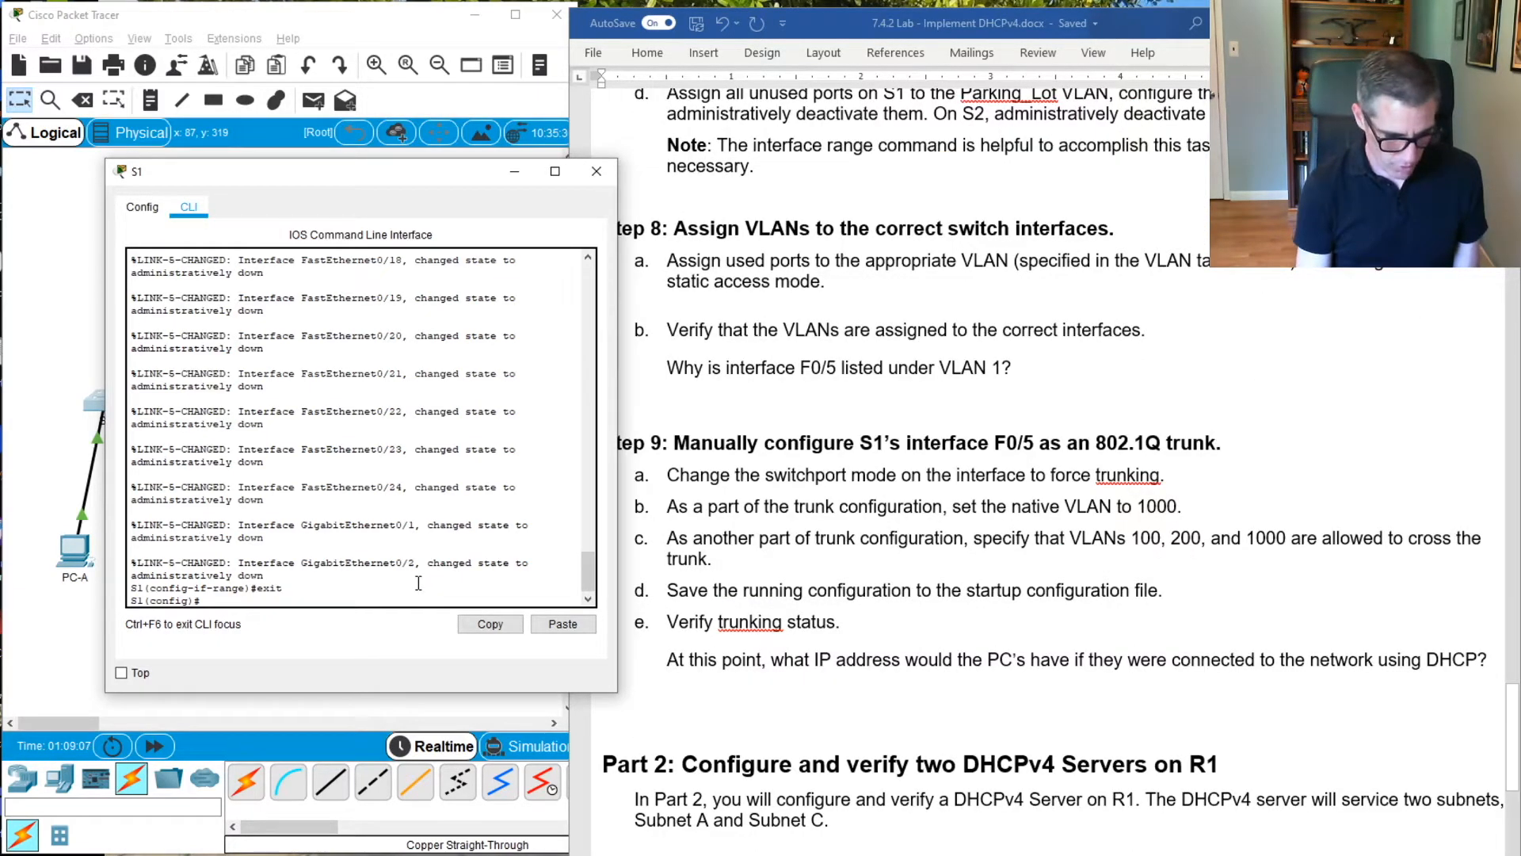
text(int)
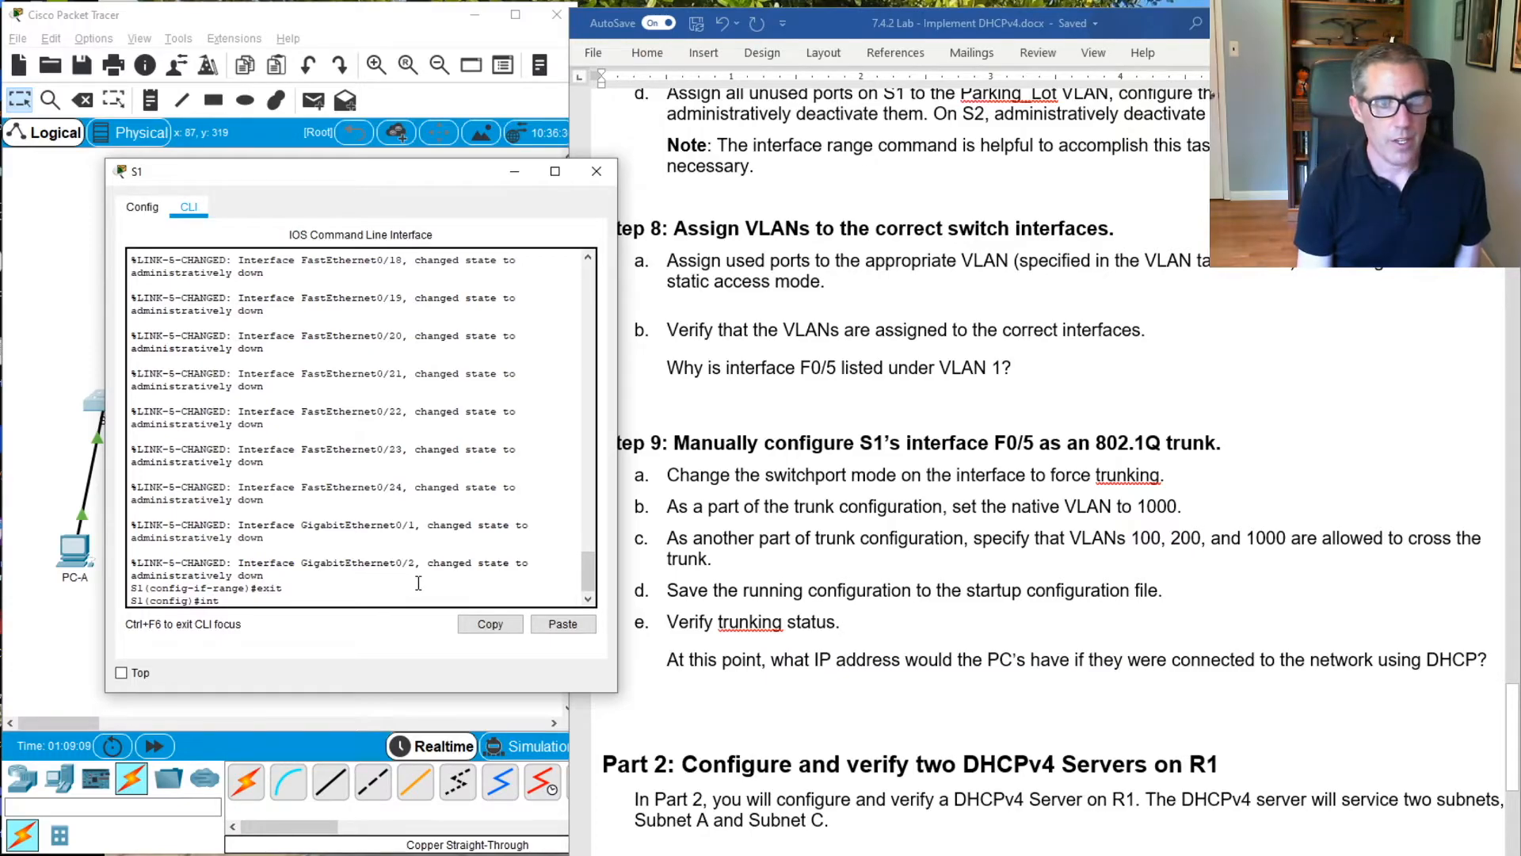
key(Tab)
text(f0/6)
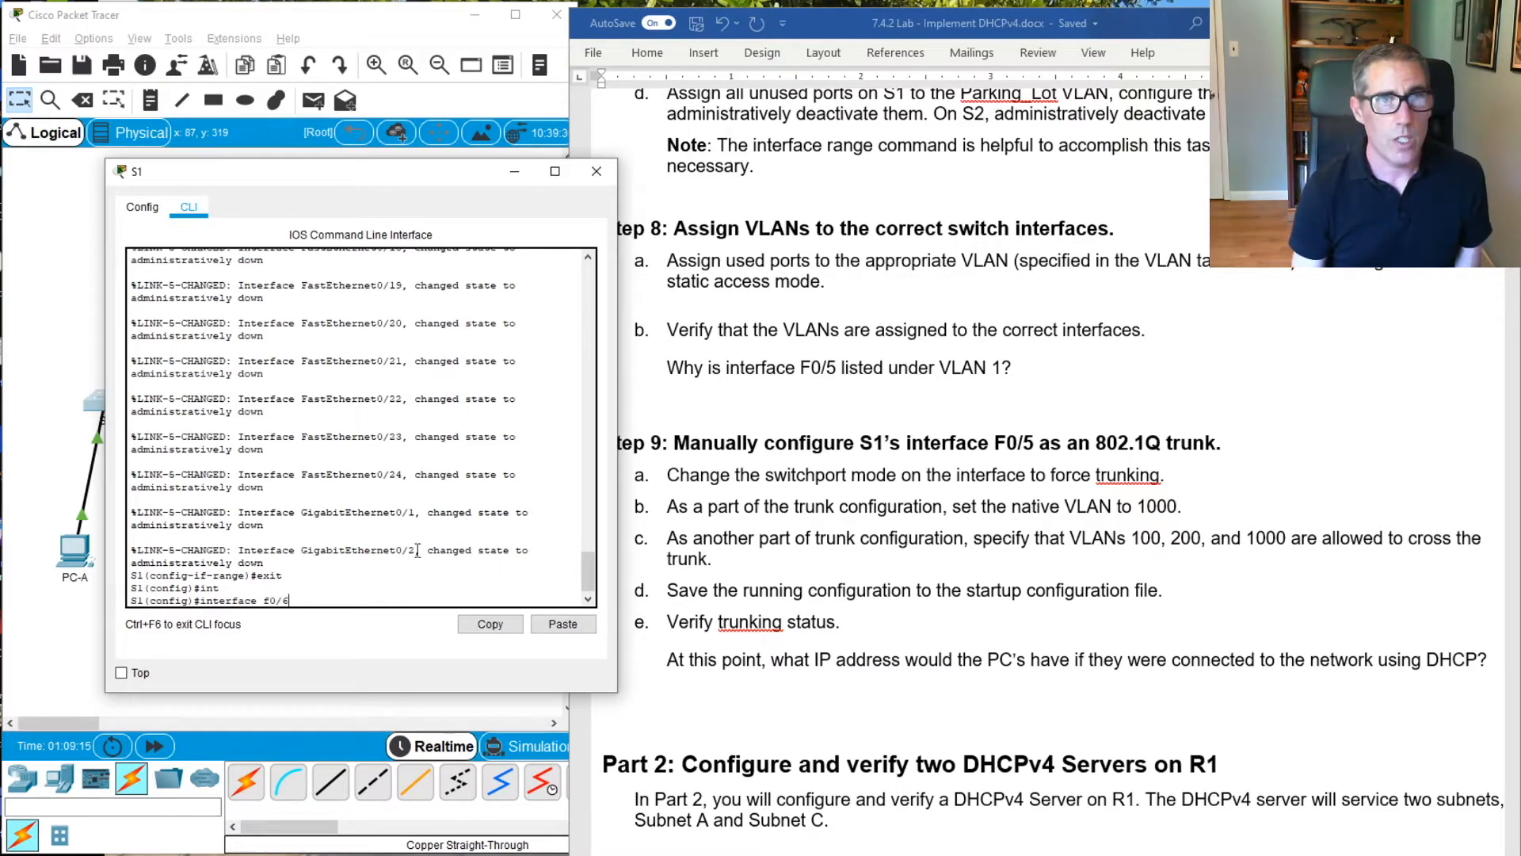
drag(401, 173, 691, 153)
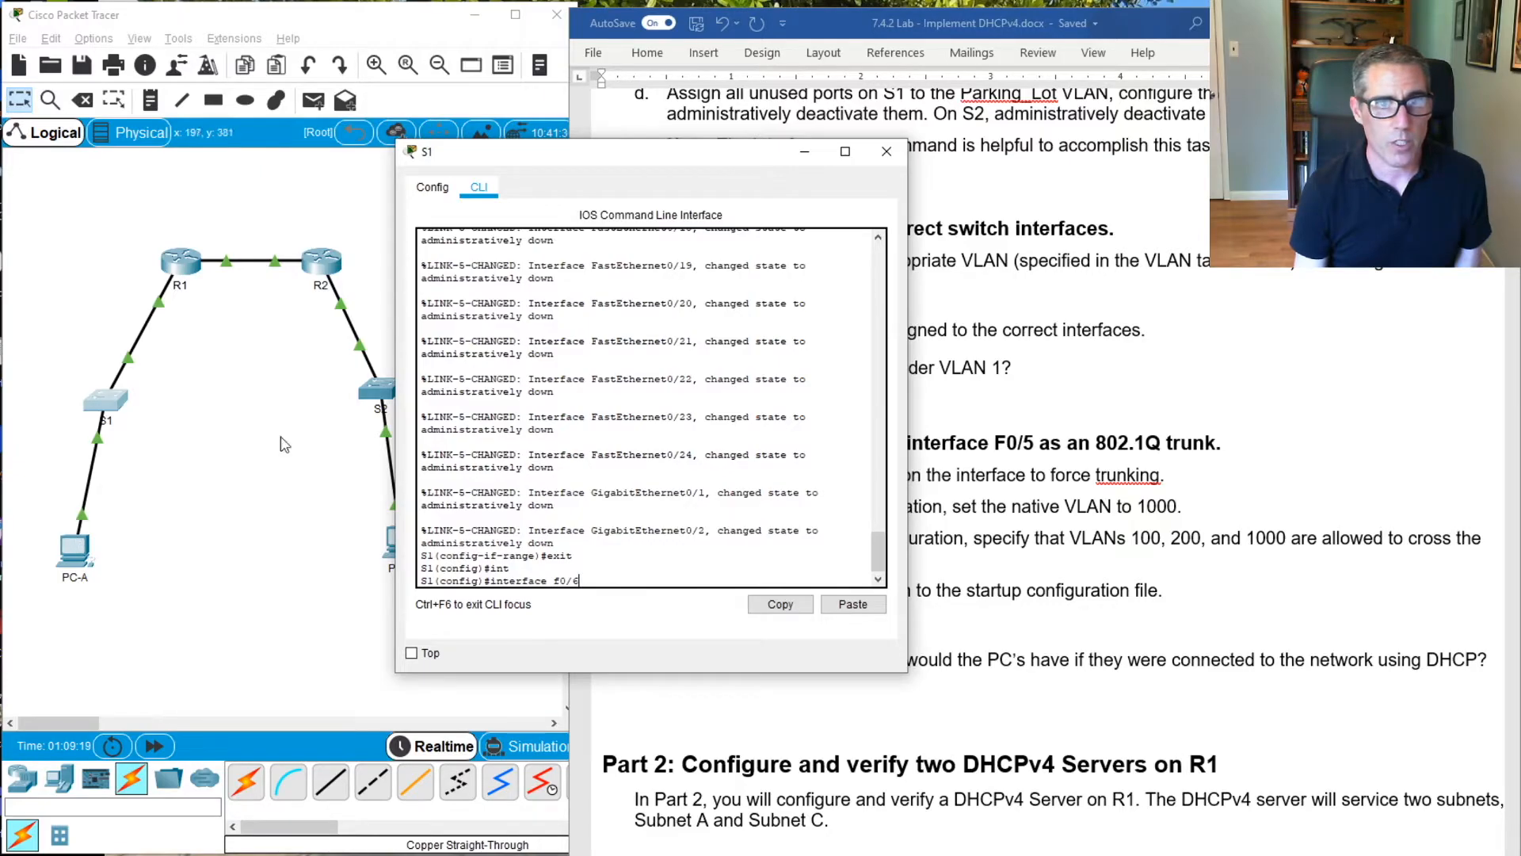
drag(691, 162, 339, 179)
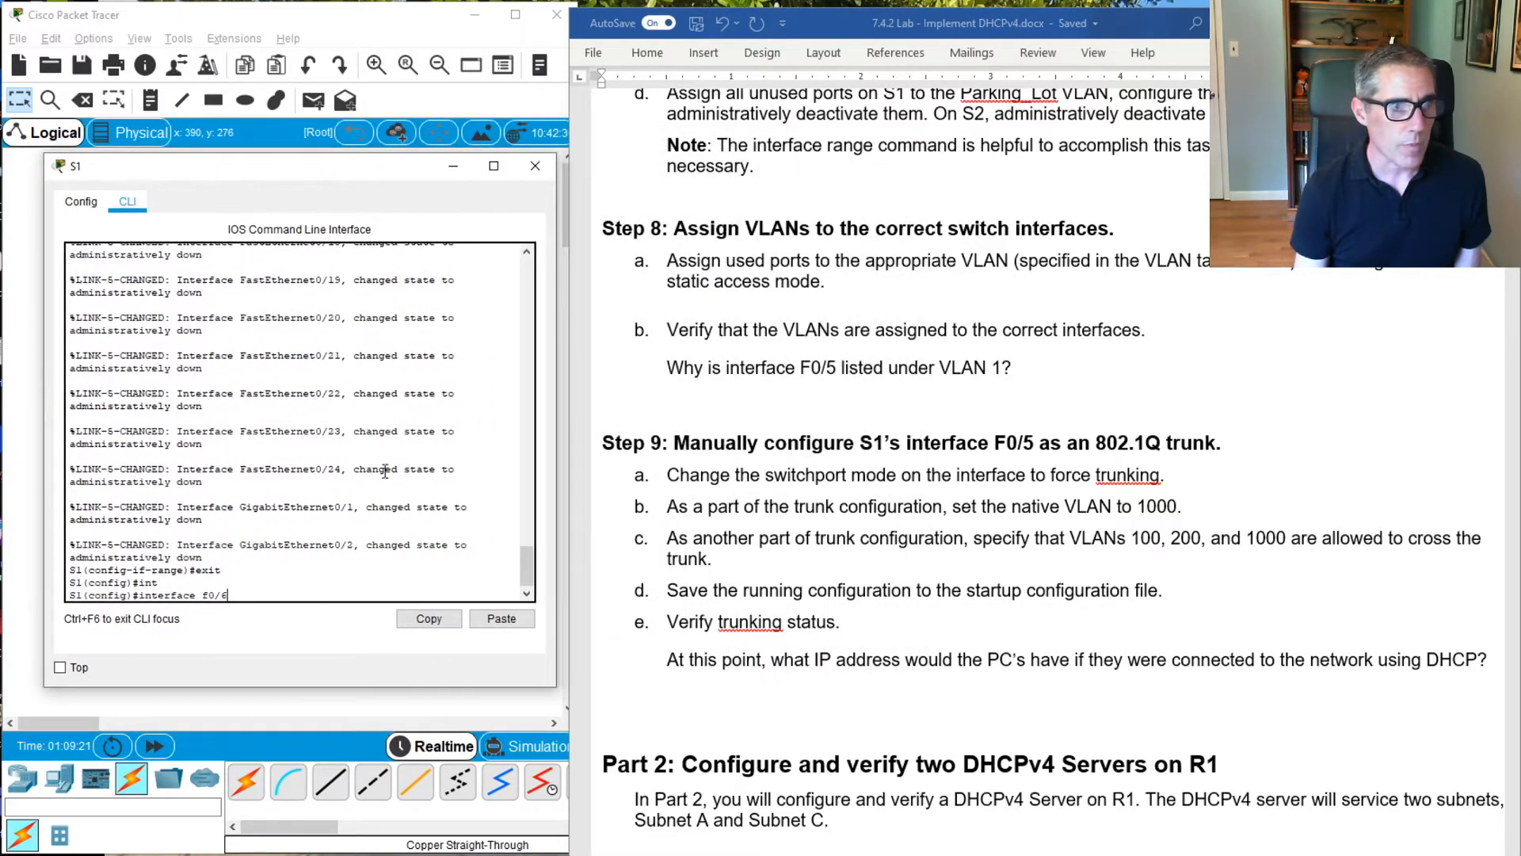
key(Return)
Configure S1's interface F0/6 for static access mode with switchport mode access
text(swit)
key(Tab)
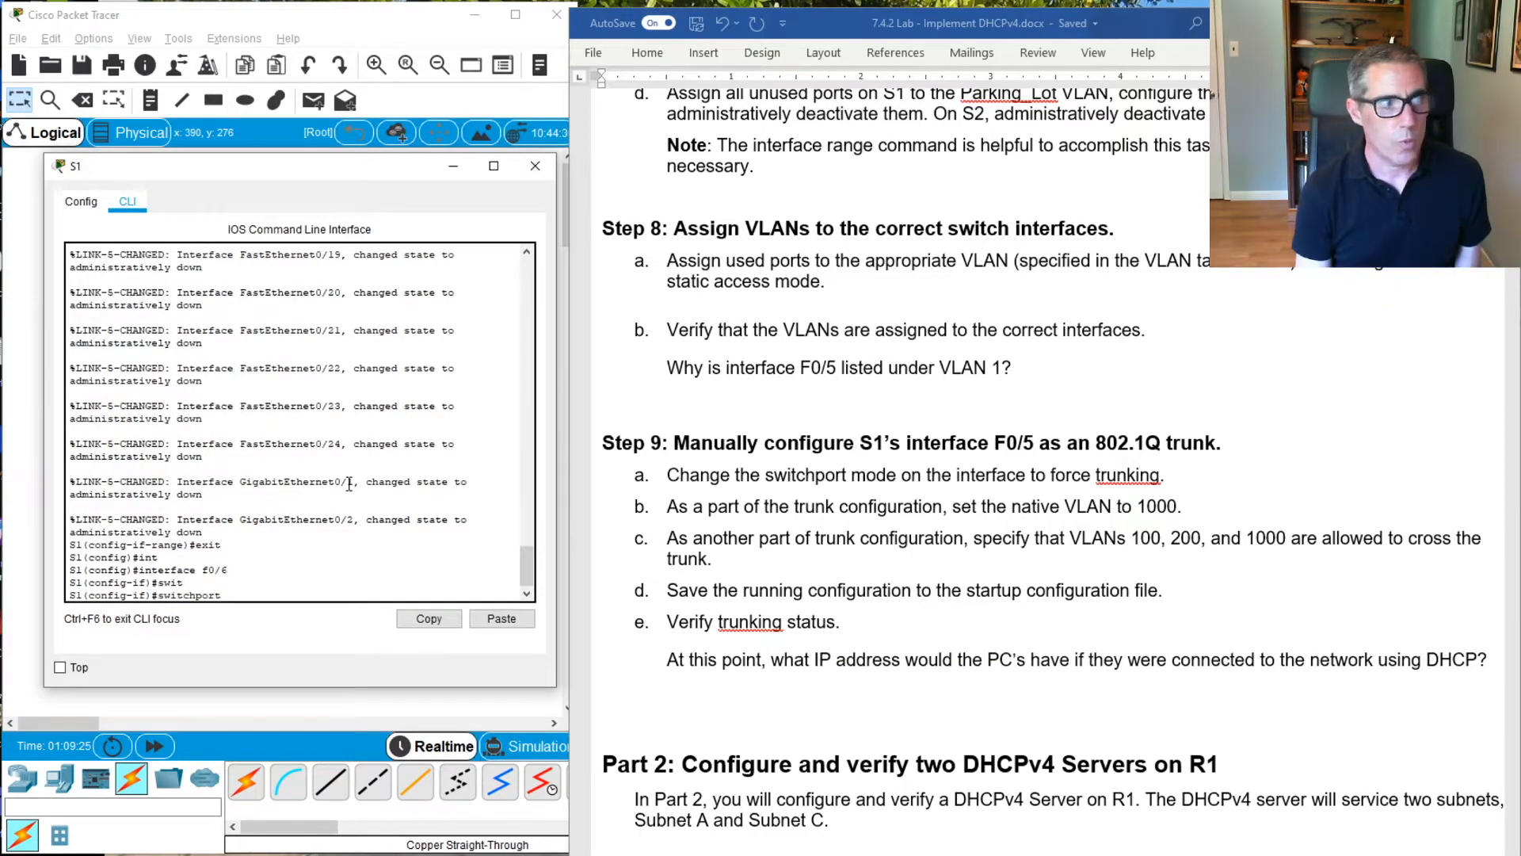
text(mo)
key(Tab)
text(a)
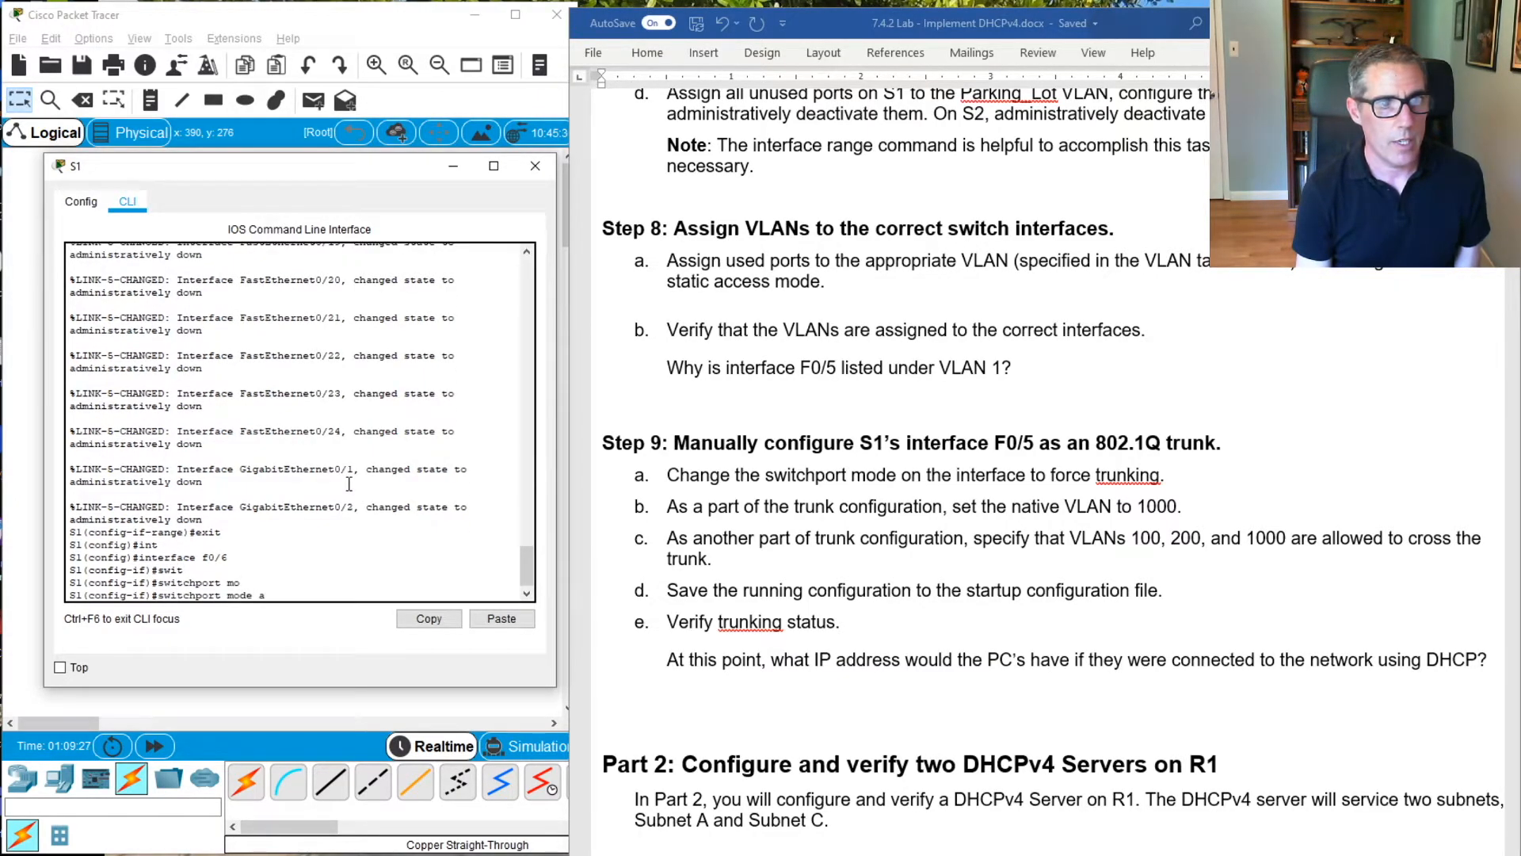
text(c)
key(Tab)
key(Return)
Assign S1's interface F0/6 to access VLAN 100 and return to global configuration mode
text(swit)
key(Tab)
text(acc)
key(Tab)
text(vlan)
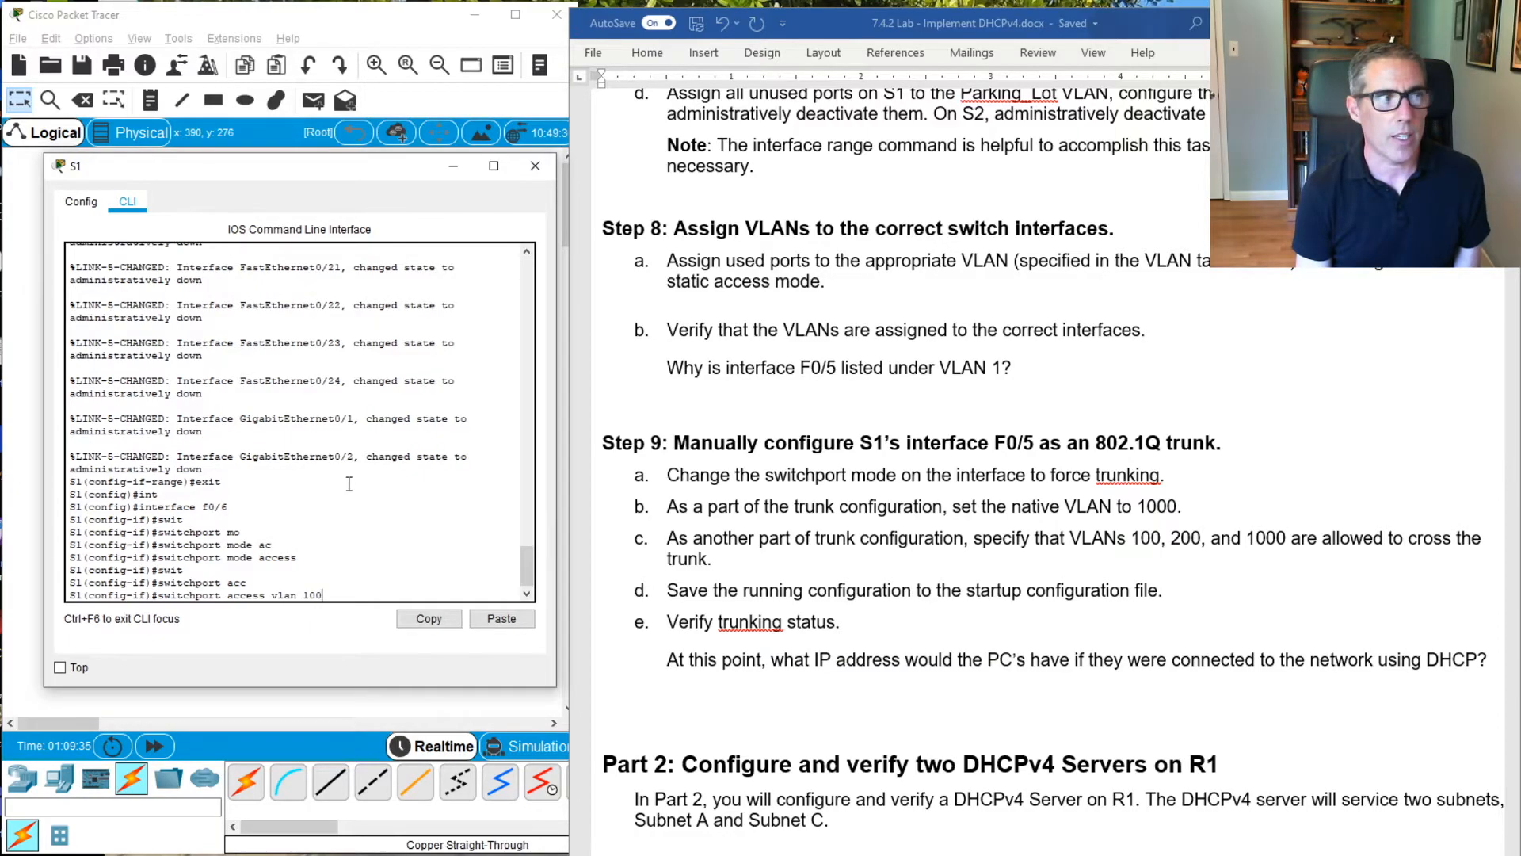
key(Return)
text(exit)
key(Return)
Leave configuration mode, display S1's brief VLAN table with show vlan br, and enlarge the S1 window to check the port assignments
text(exi)
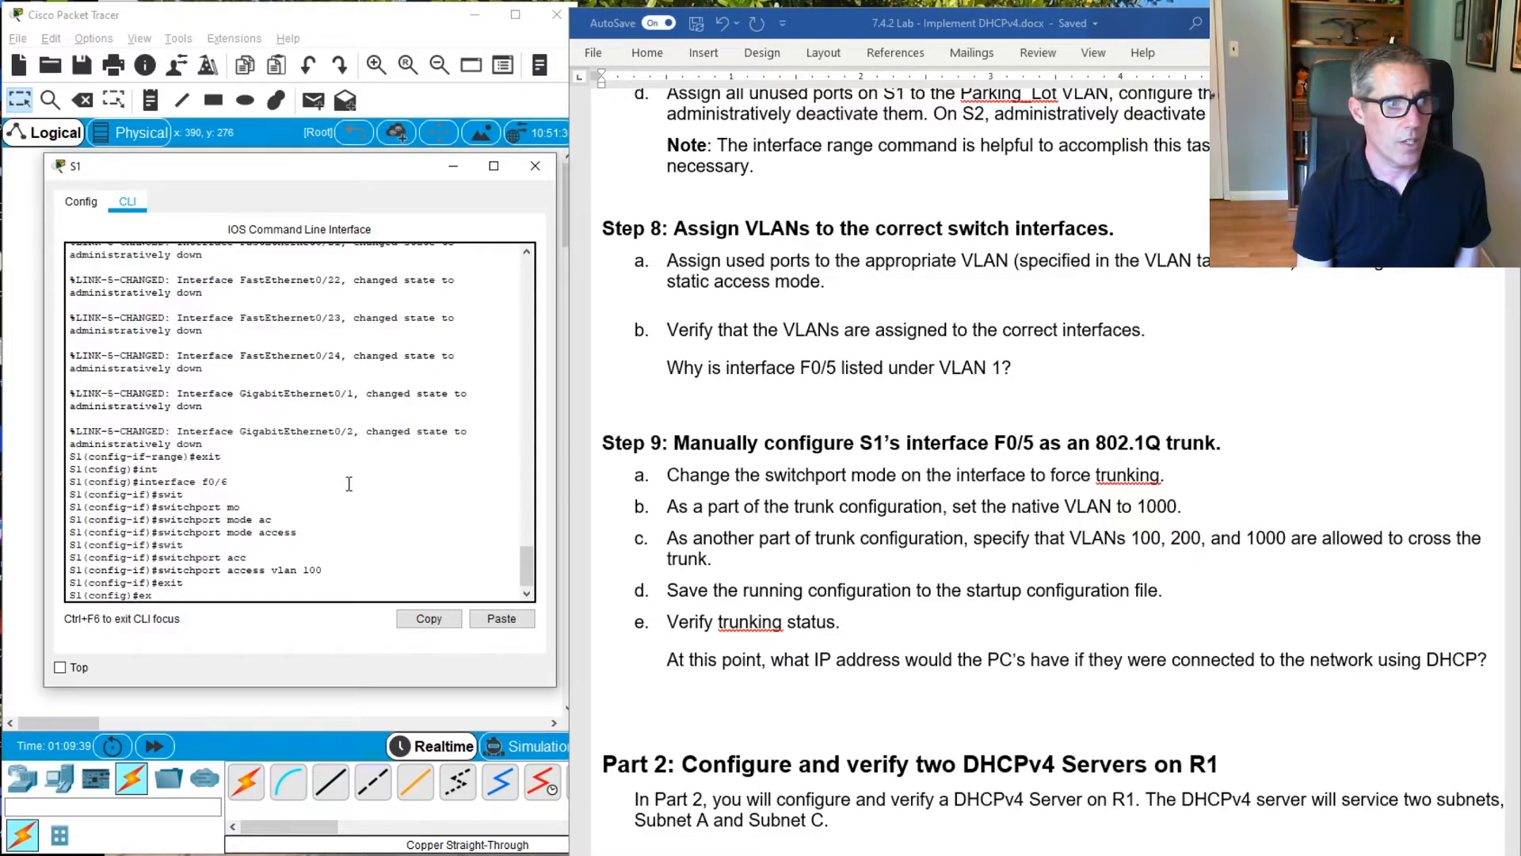
key(Return)
key(Return)
key(Return)
key(Return)
text(show vlan br)
key(Return)
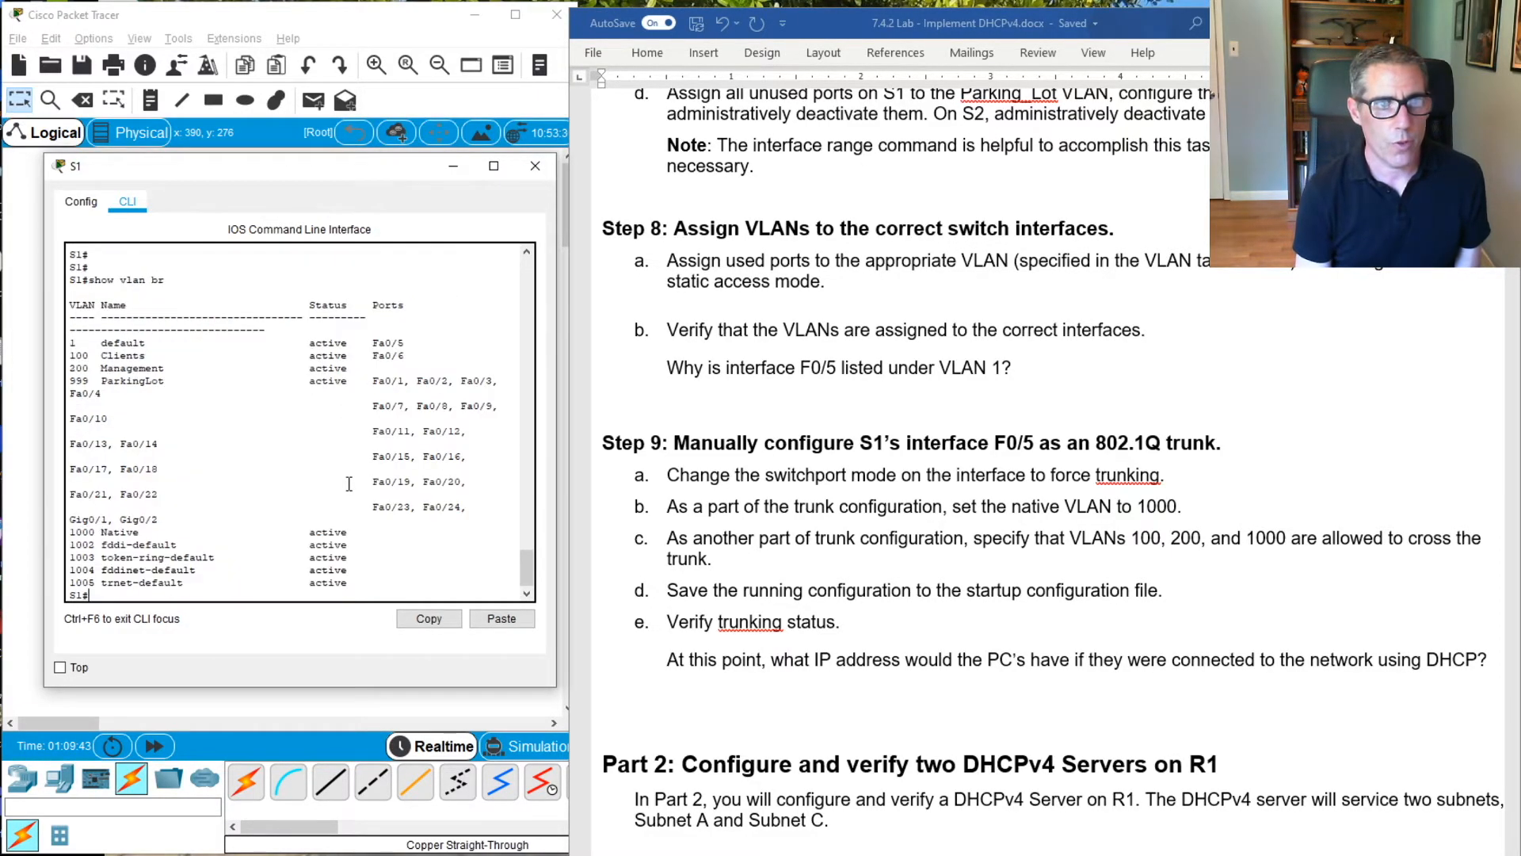
drag(555, 686, 933, 736)
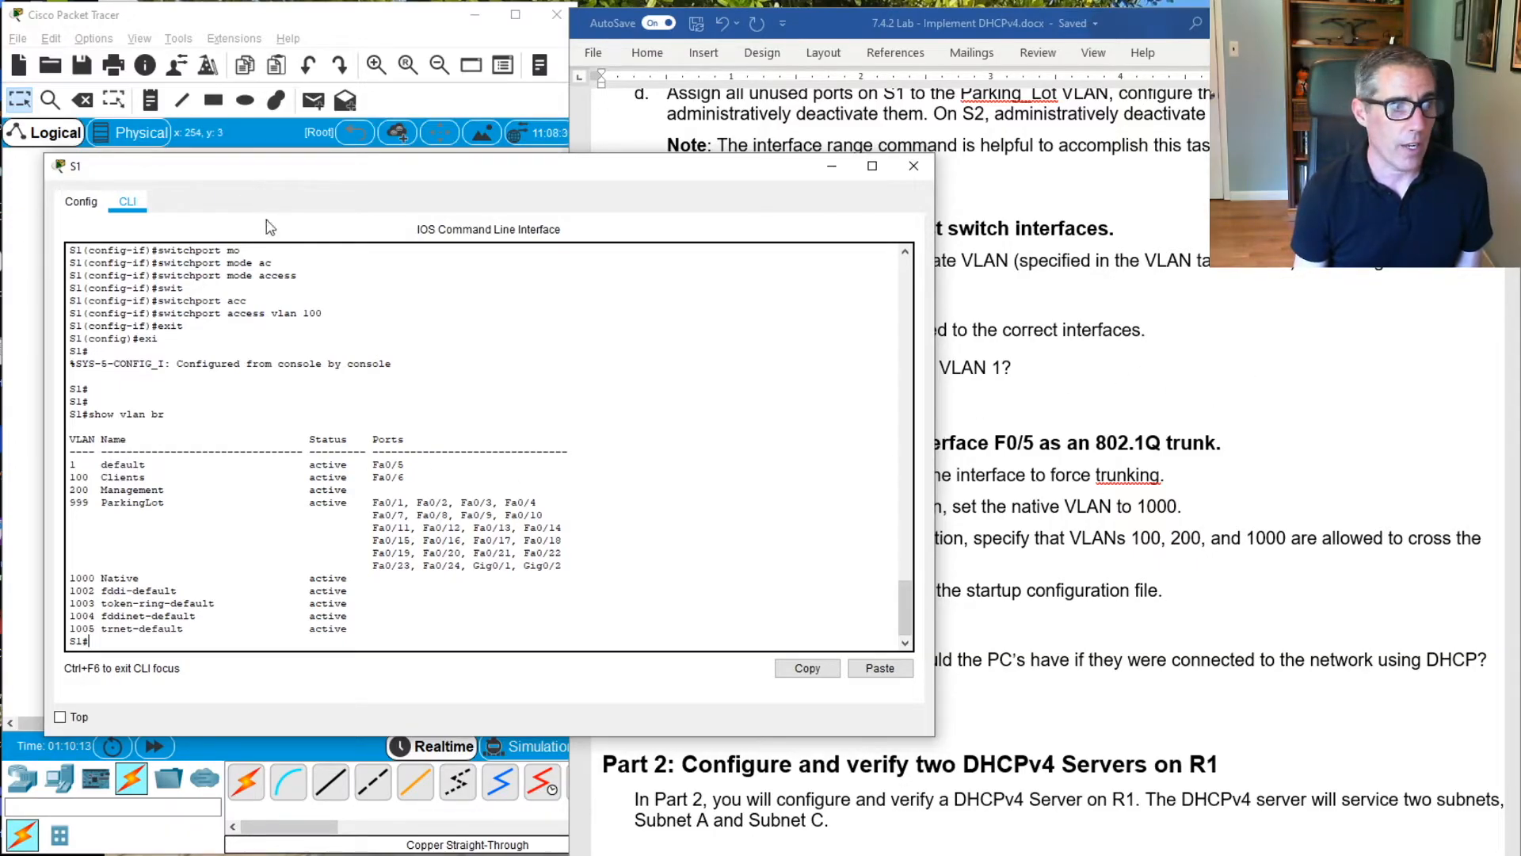
Review the Step 9 trunk instructions and enter interface configuration for F0/5 on S1
click(1264, 394)
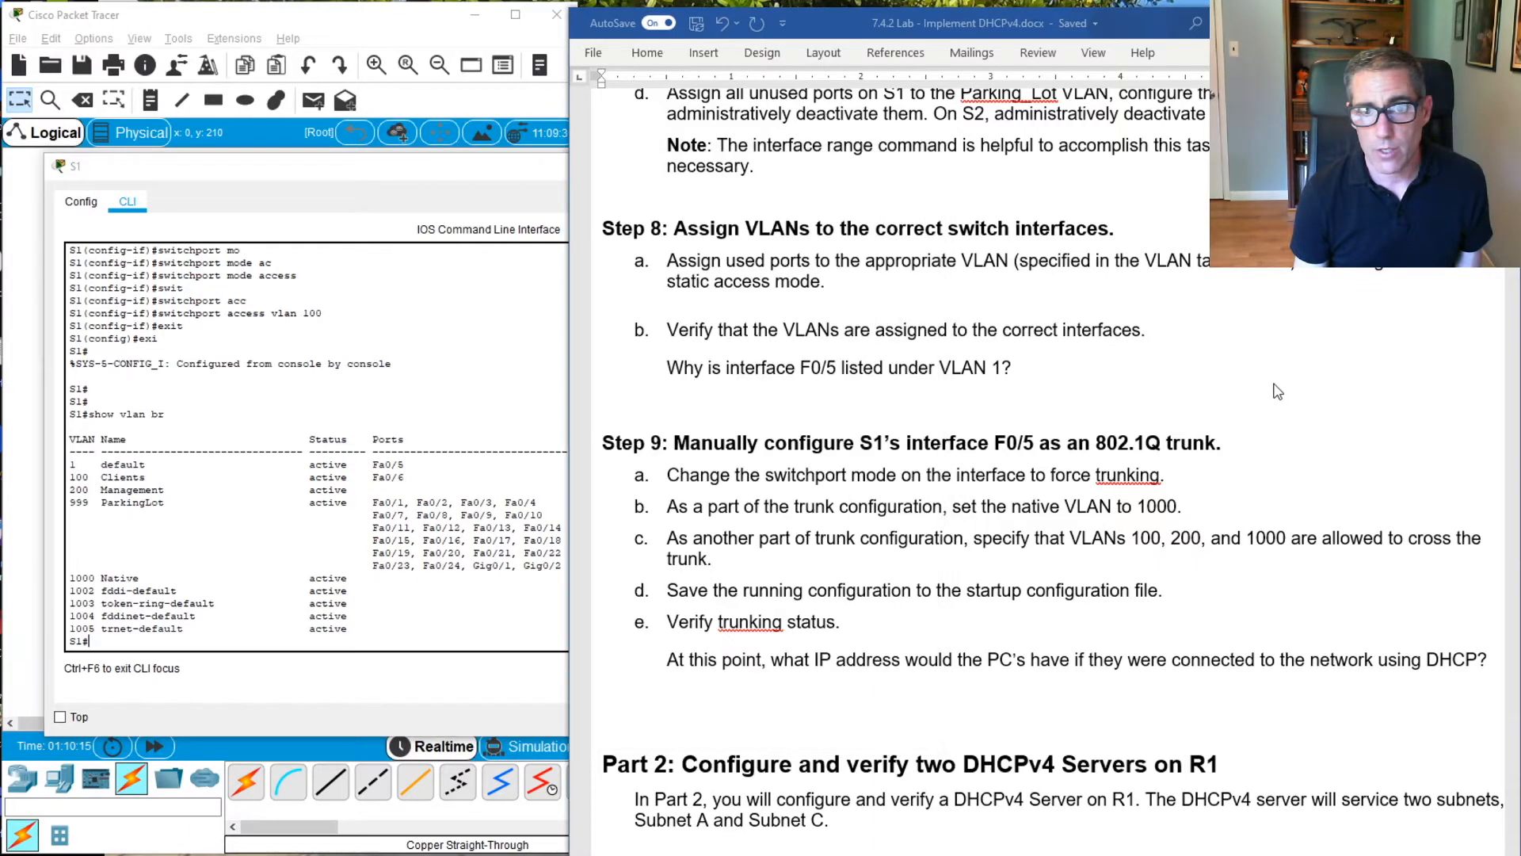
scroll(773, 438, down, 3)
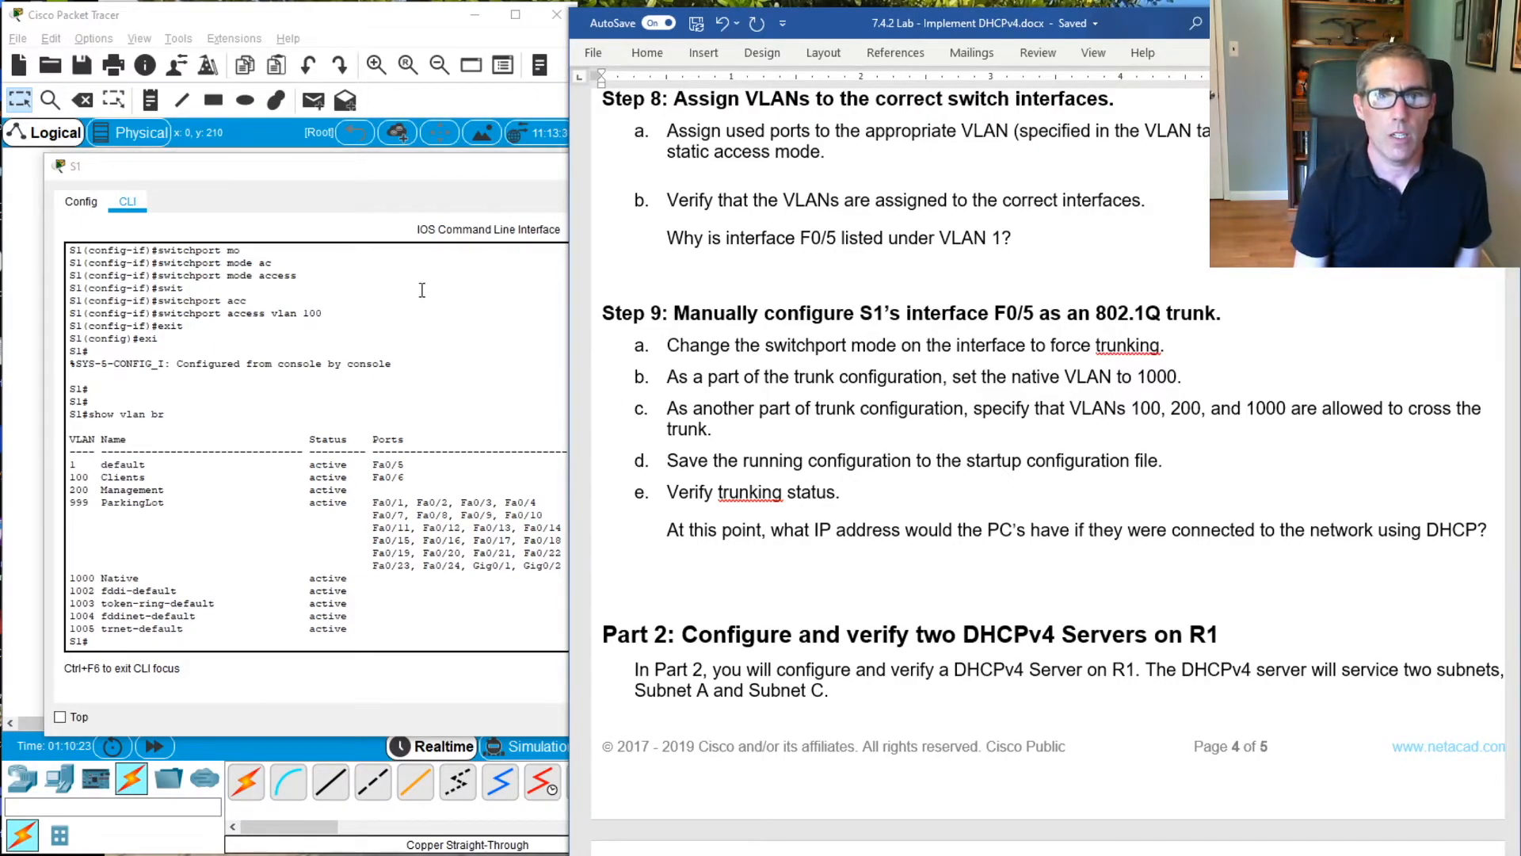
click(271, 512)
key(Return)
key(Return)
text(conf t)
key(Return)
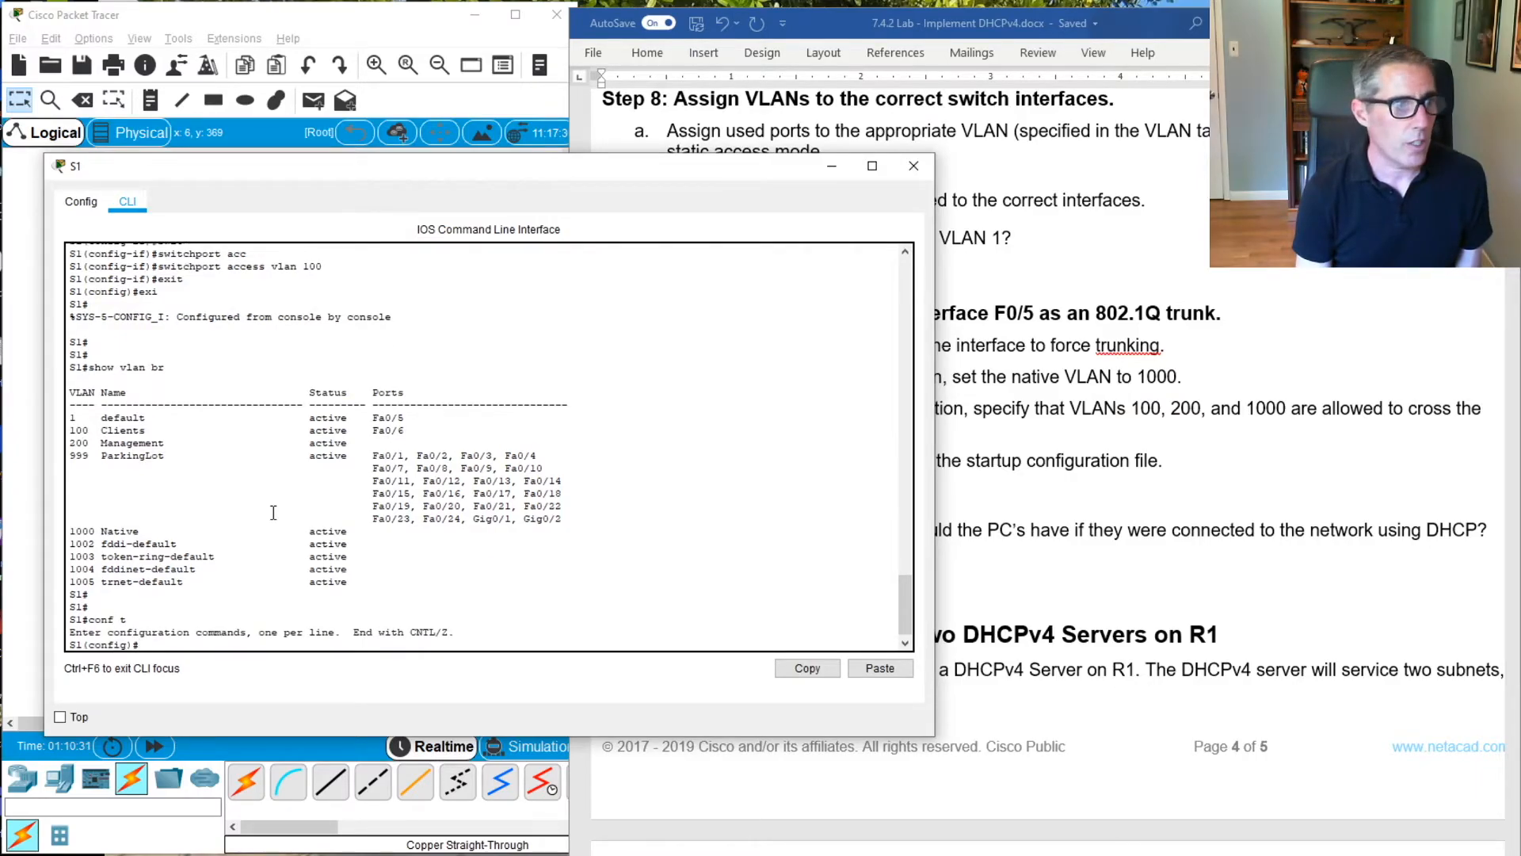
text(int f0)
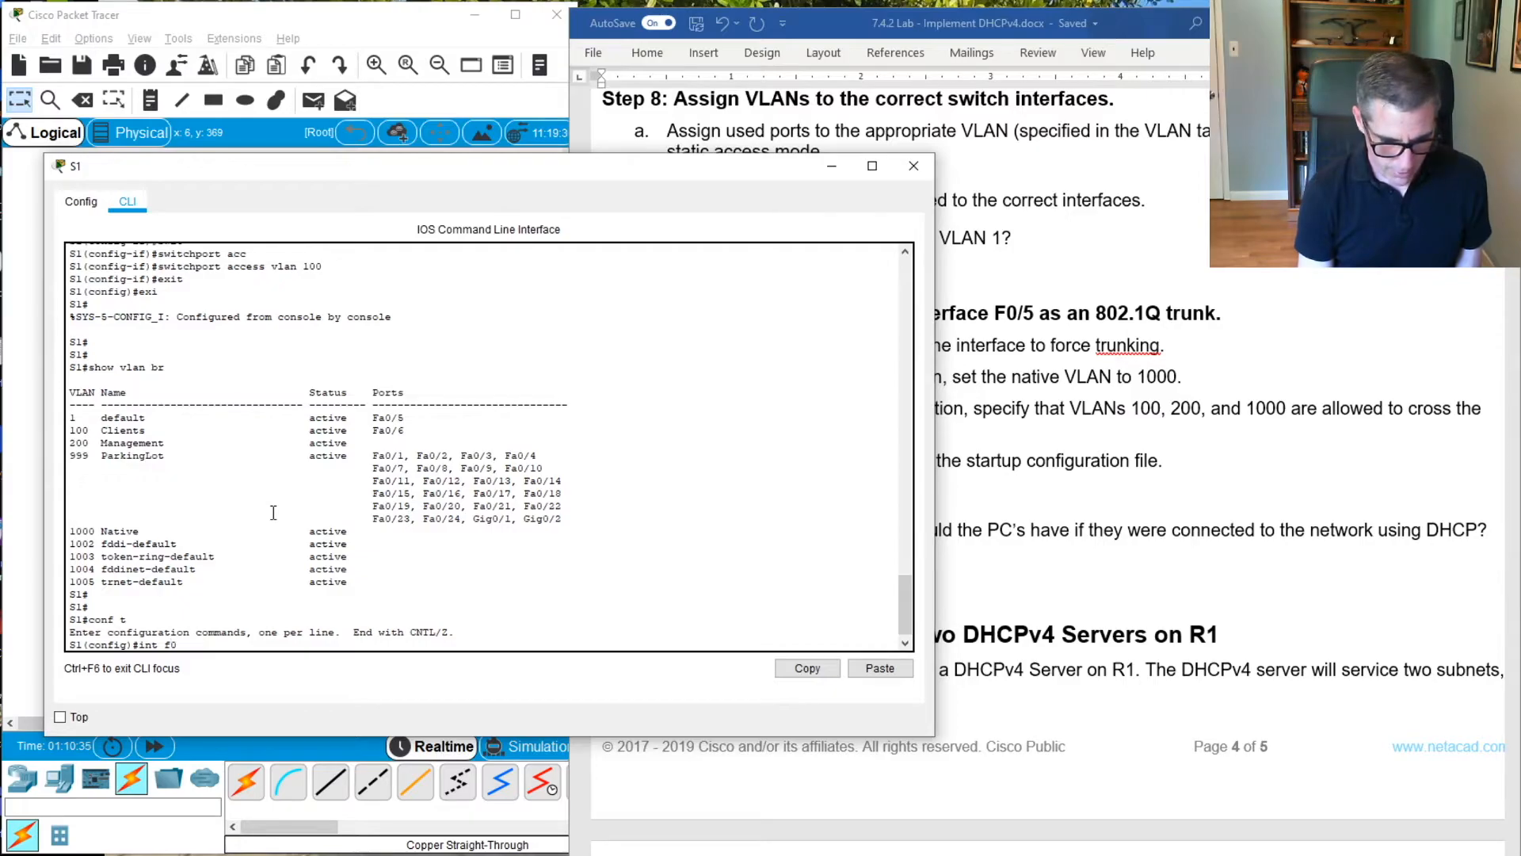
text(/5)
key(Return)
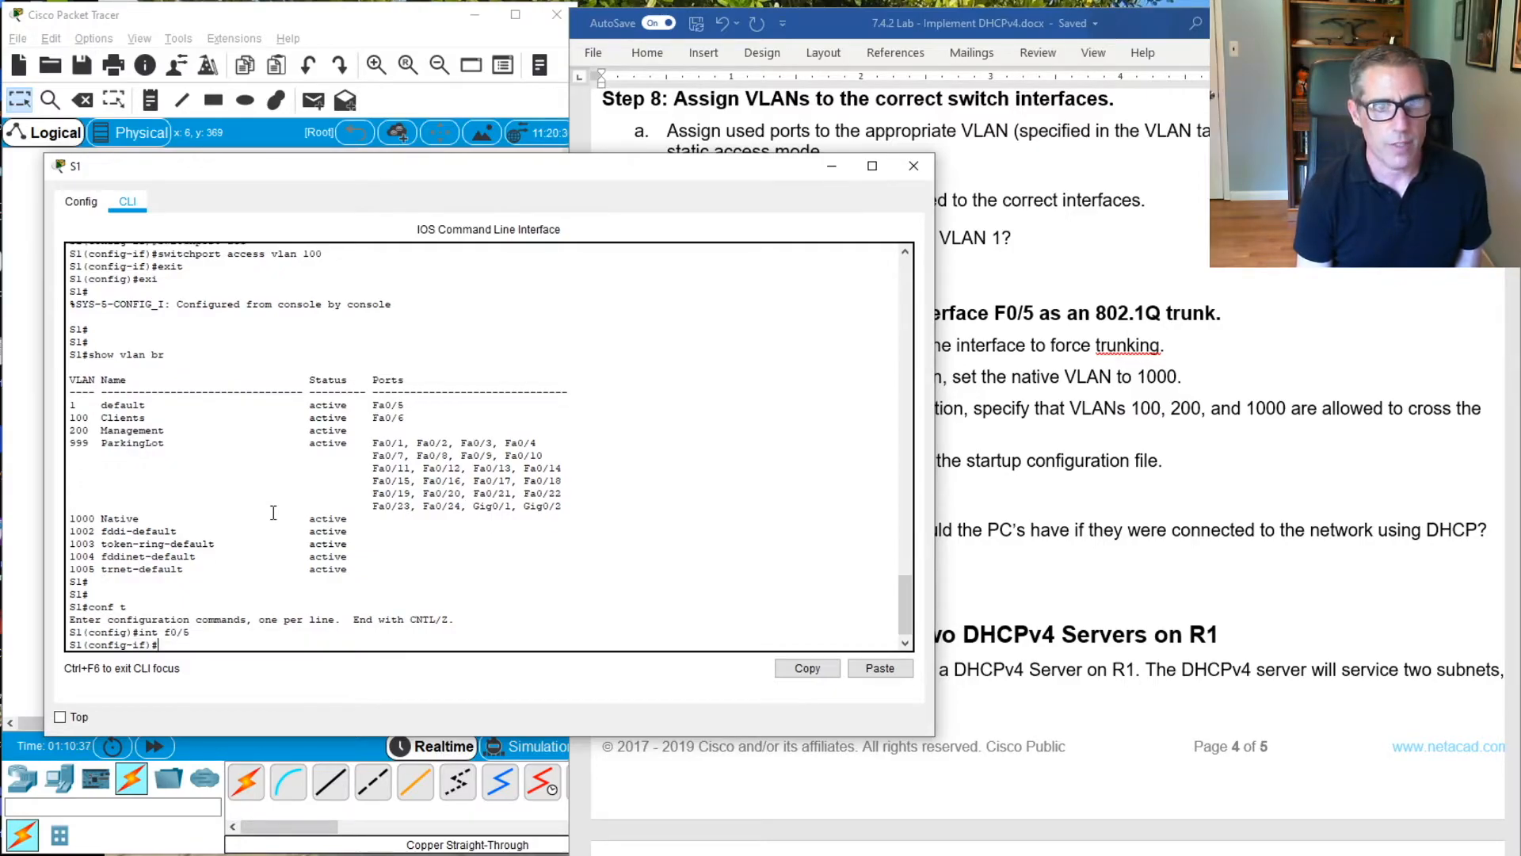
Force trunking on S1's interface F0/5 with switchport mode trunk
text(switchport mop)
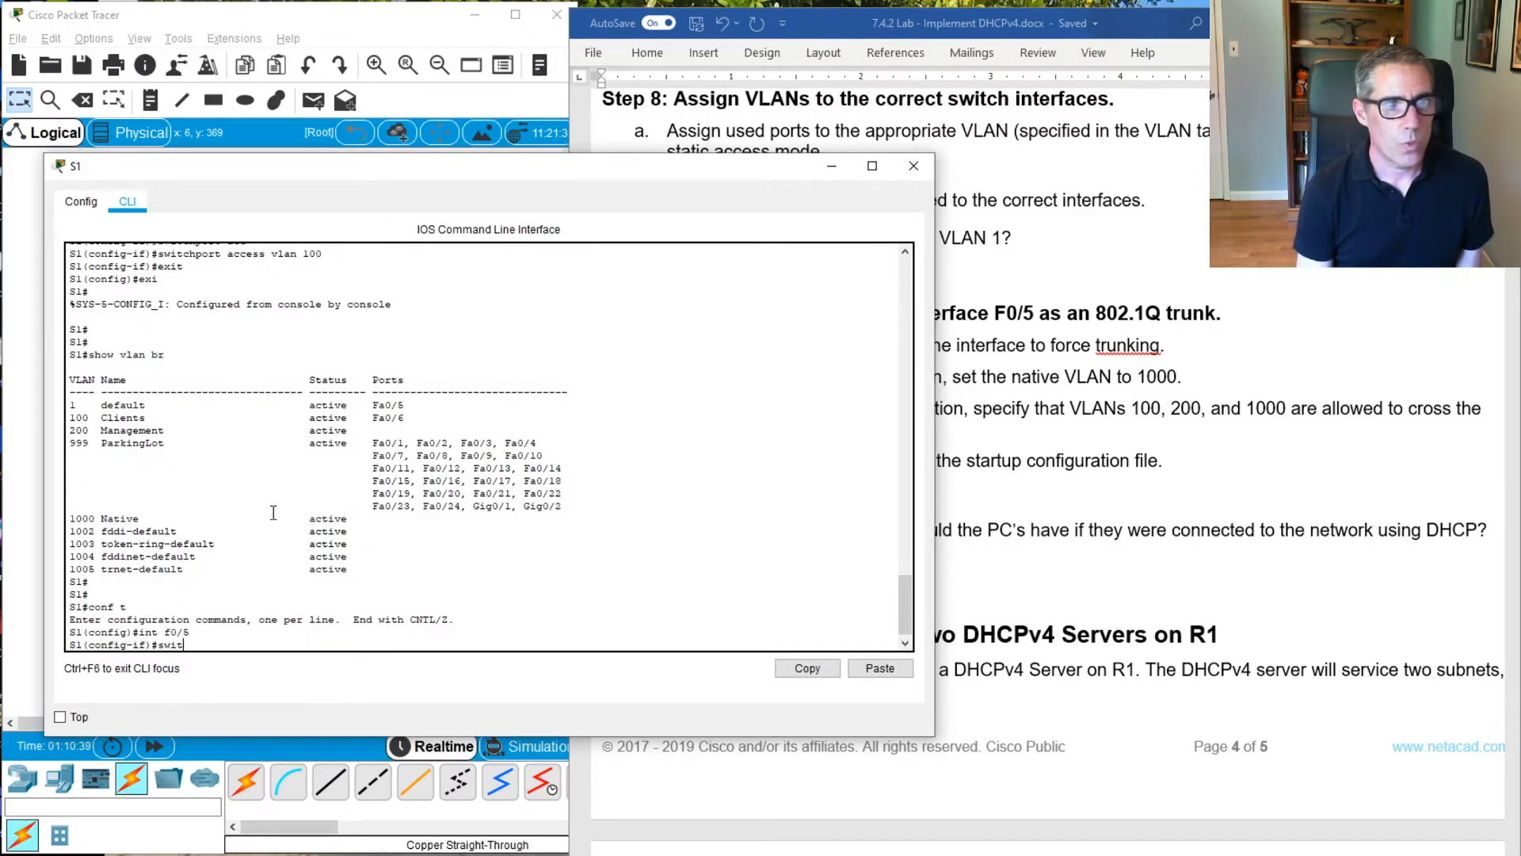
key(Tab)
text(mop)
key(Tab)
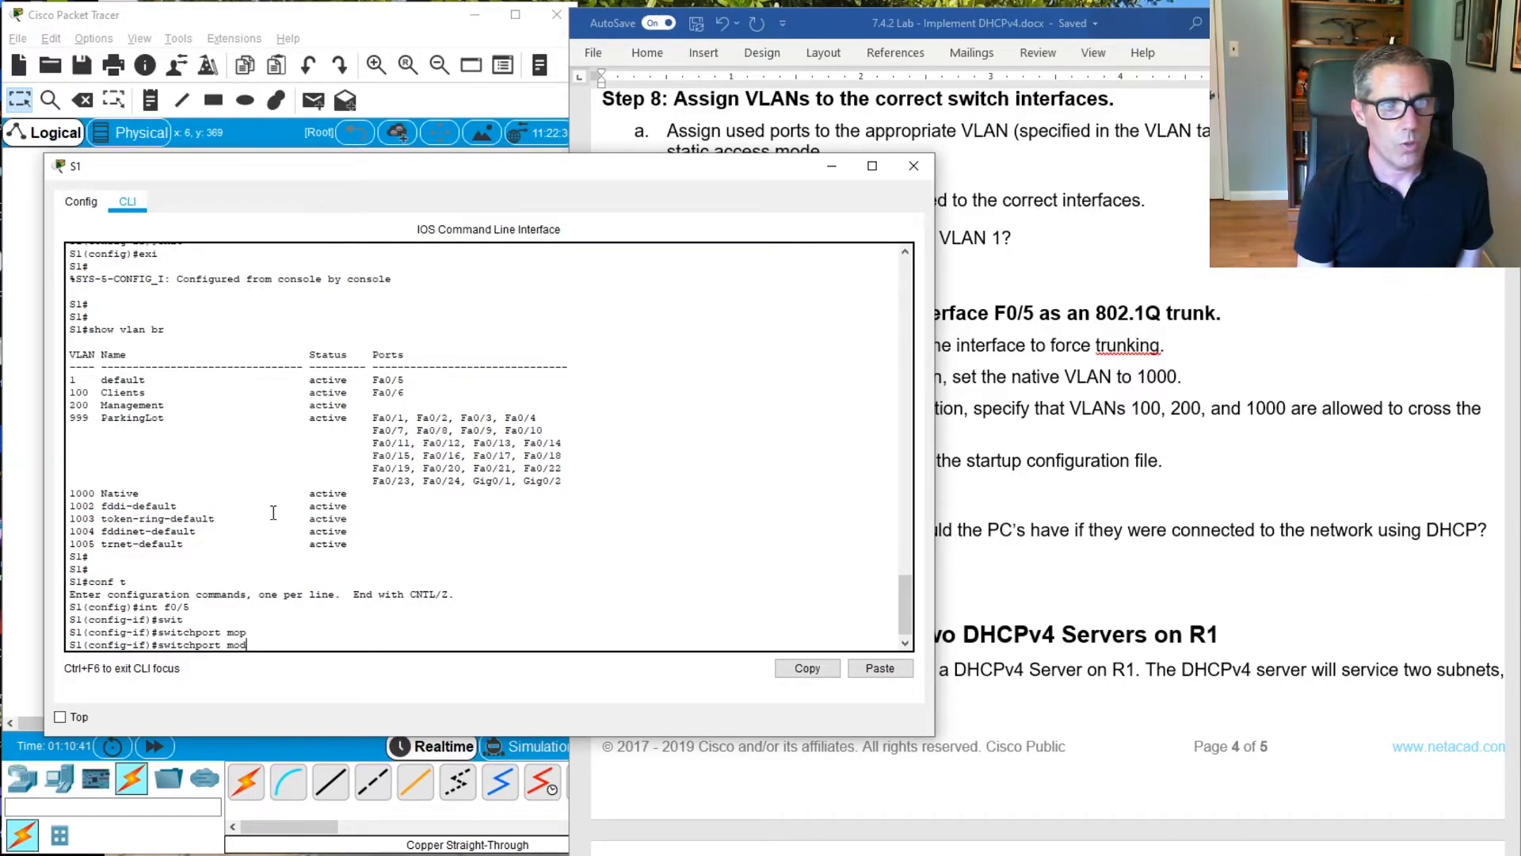
text(mod)
key(Tab)
text(t)
key(Tab)
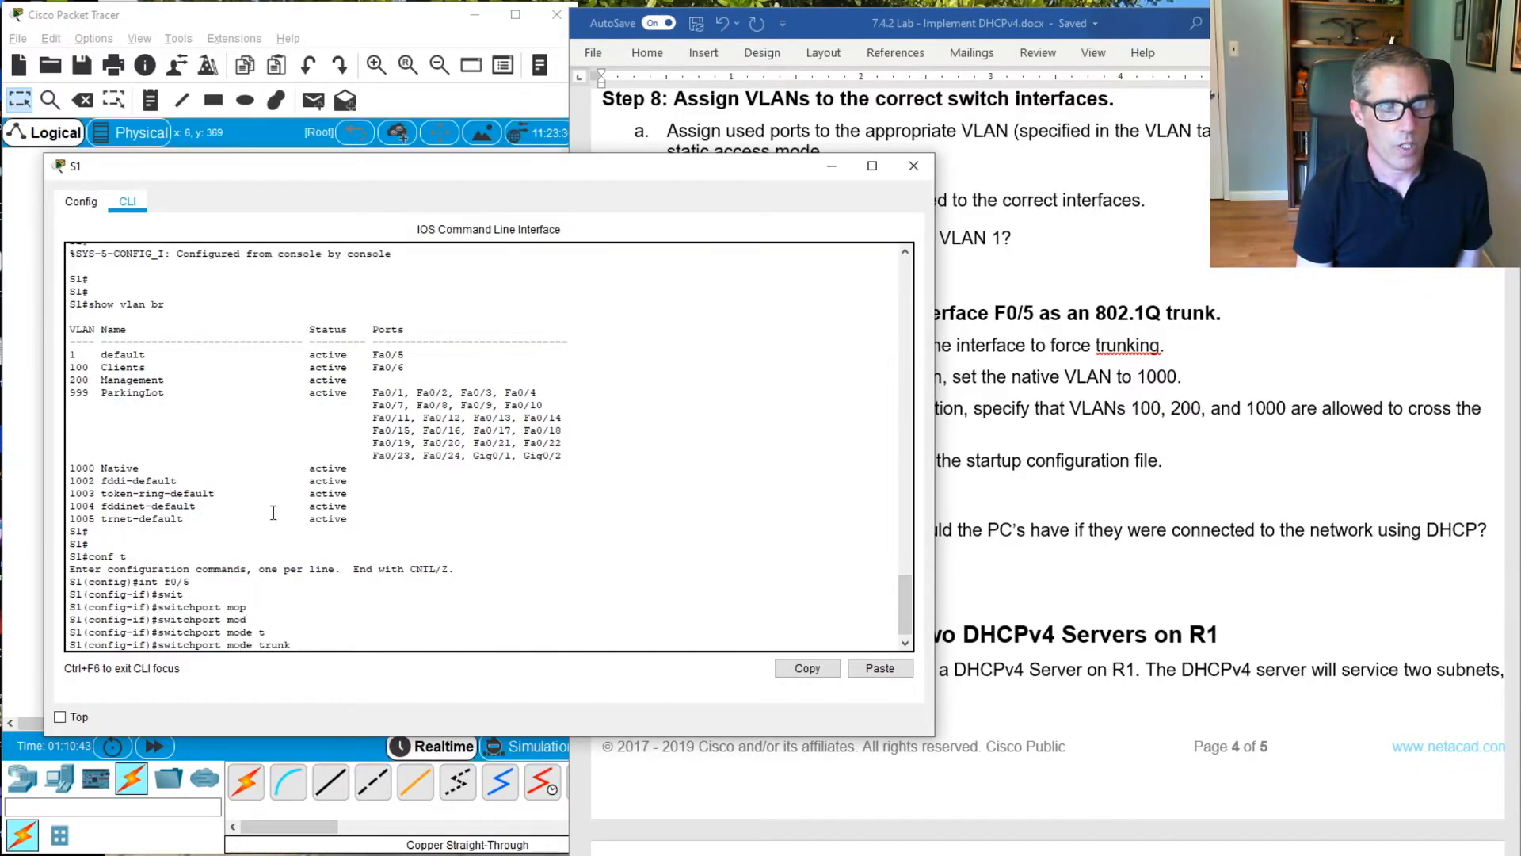
key(Return)
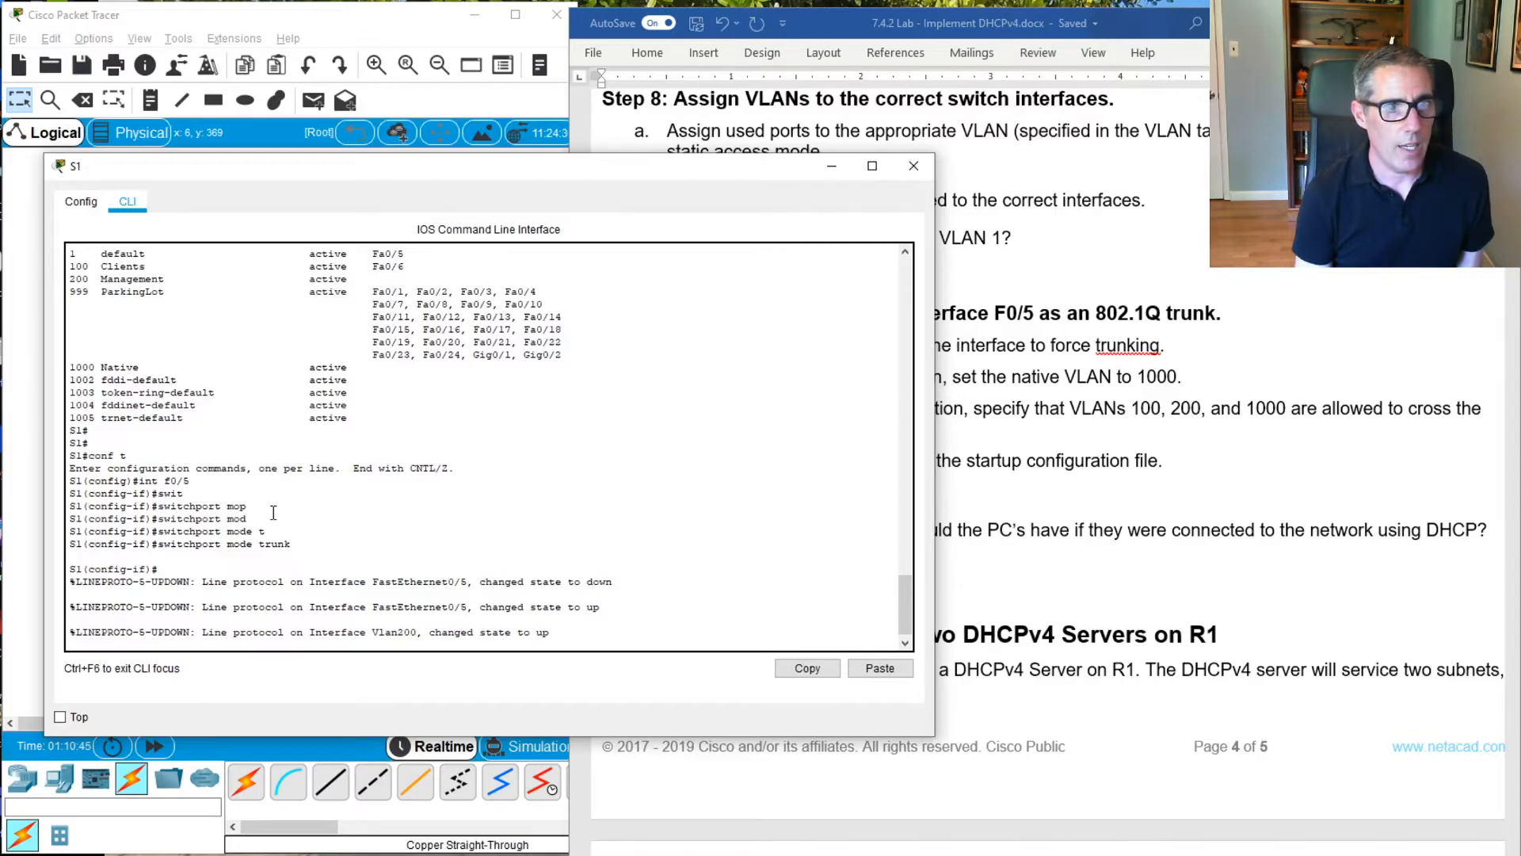
key(Return)
key(Return)
key(Return)
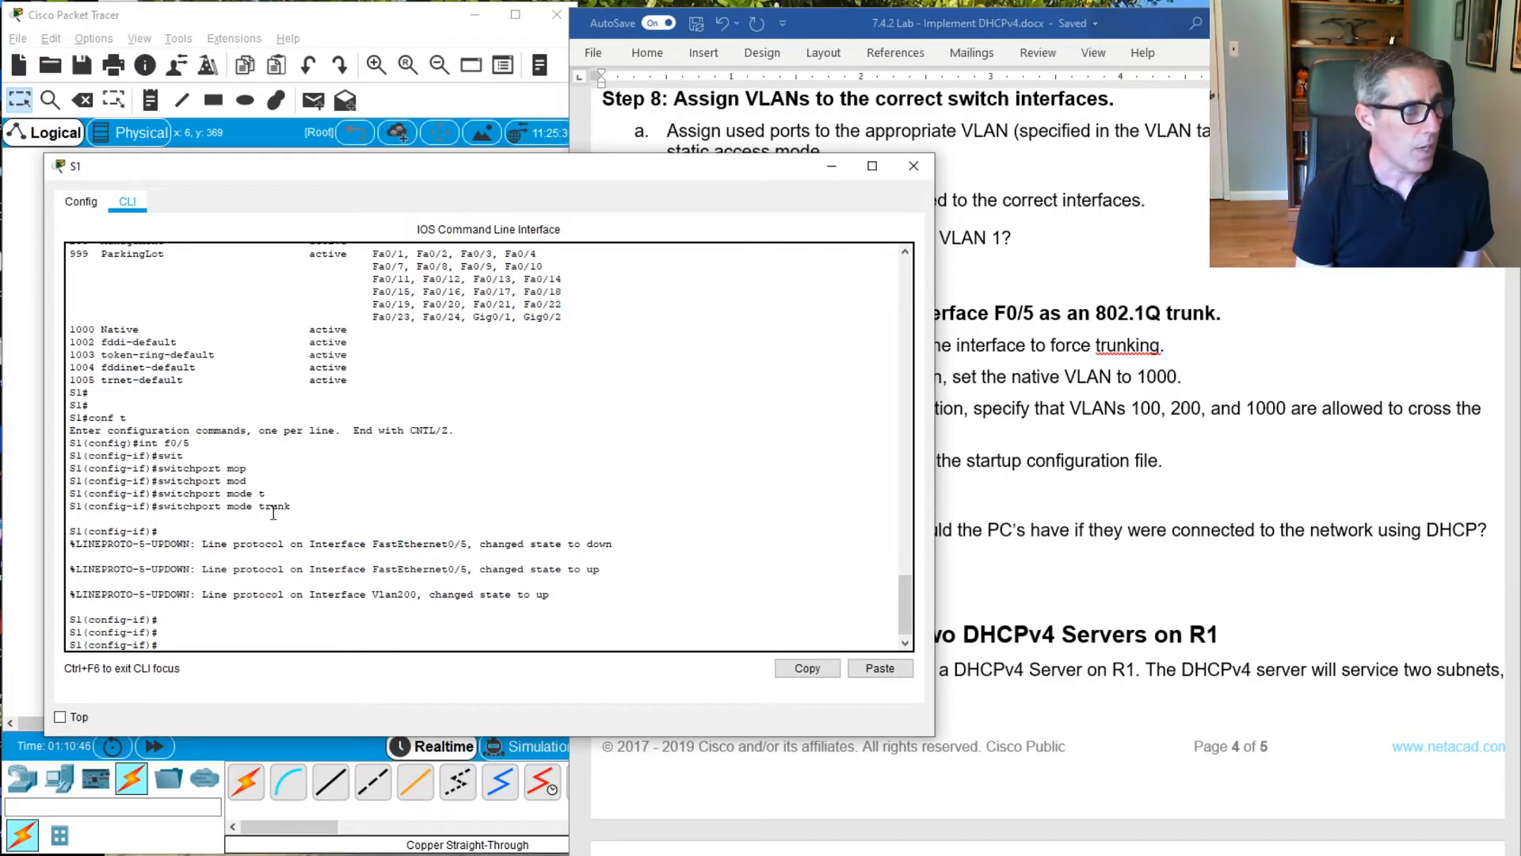
Set the native VLAN of S1's F0/5 trunk to 1000 with switchport trunk native vlan 1000
text(s)
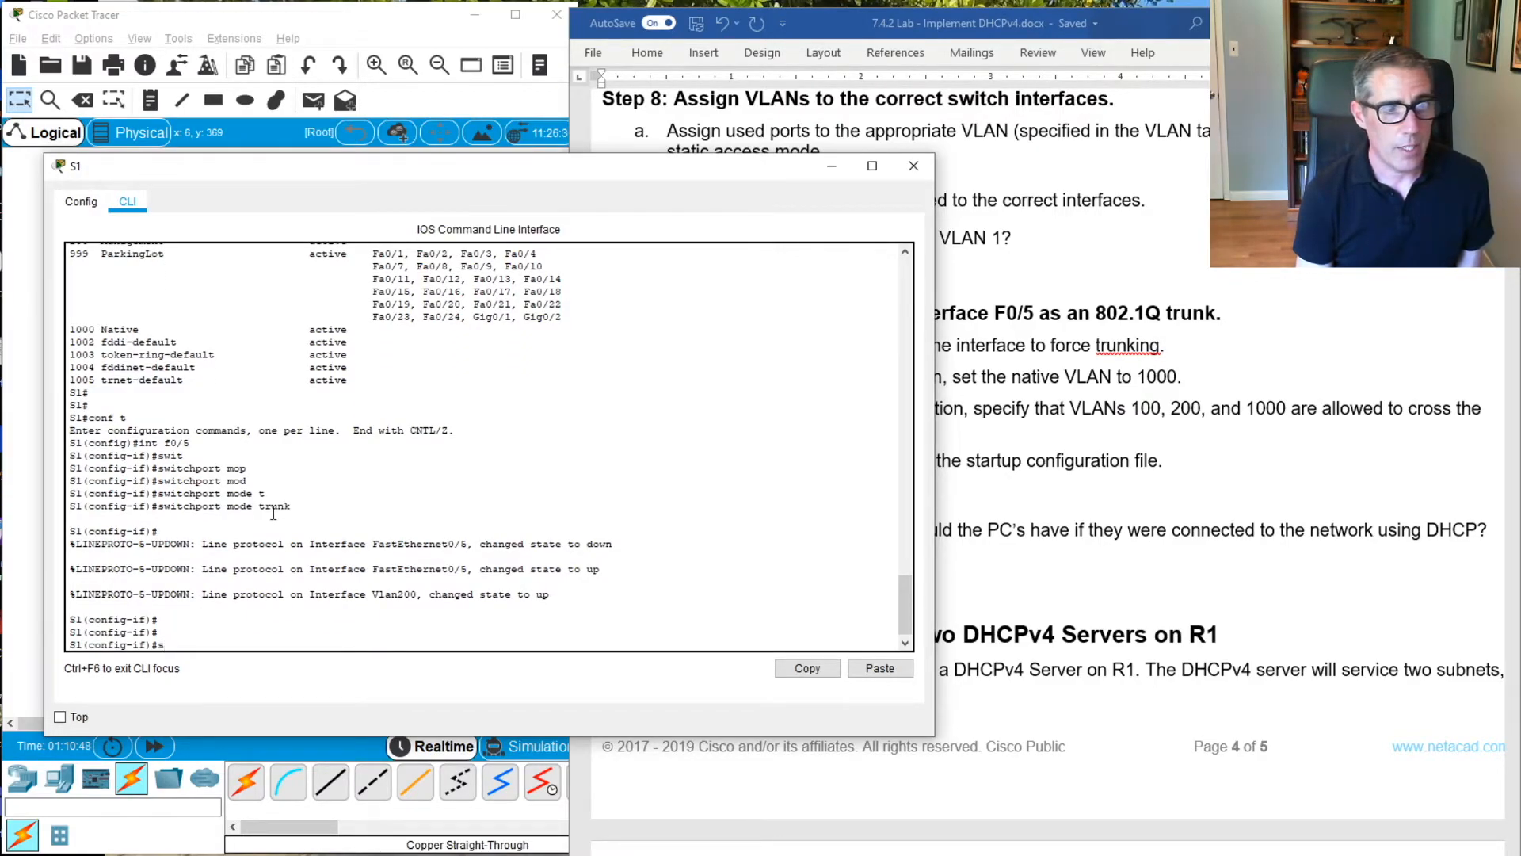
text(wit)
key(Tab)
text(t)
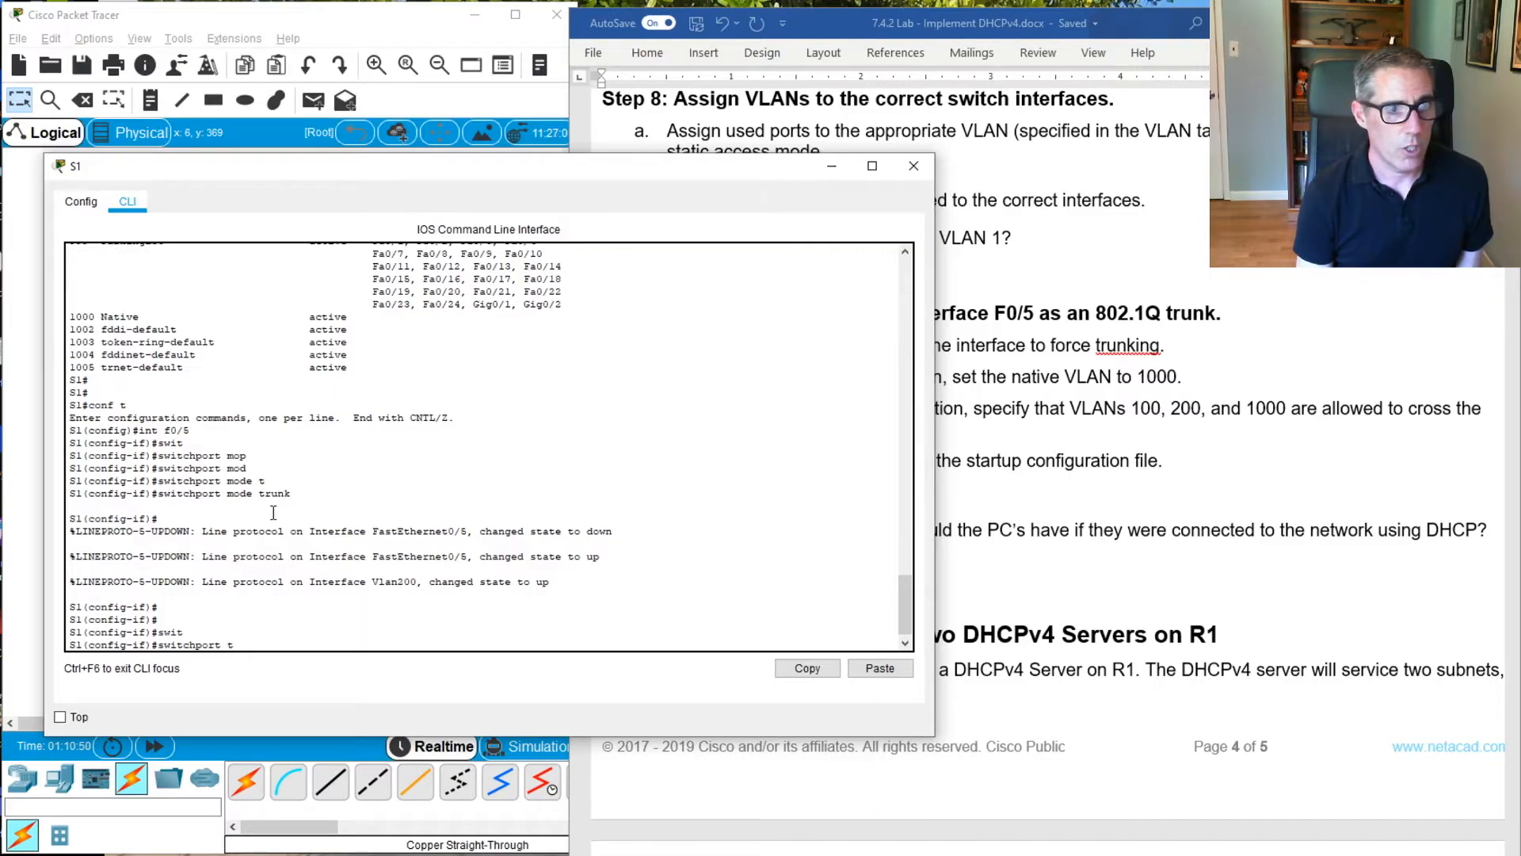
text(runk)
key(Tab)
text(na)
key(Tab)
text(vl)
key(Tab)
text(1000)
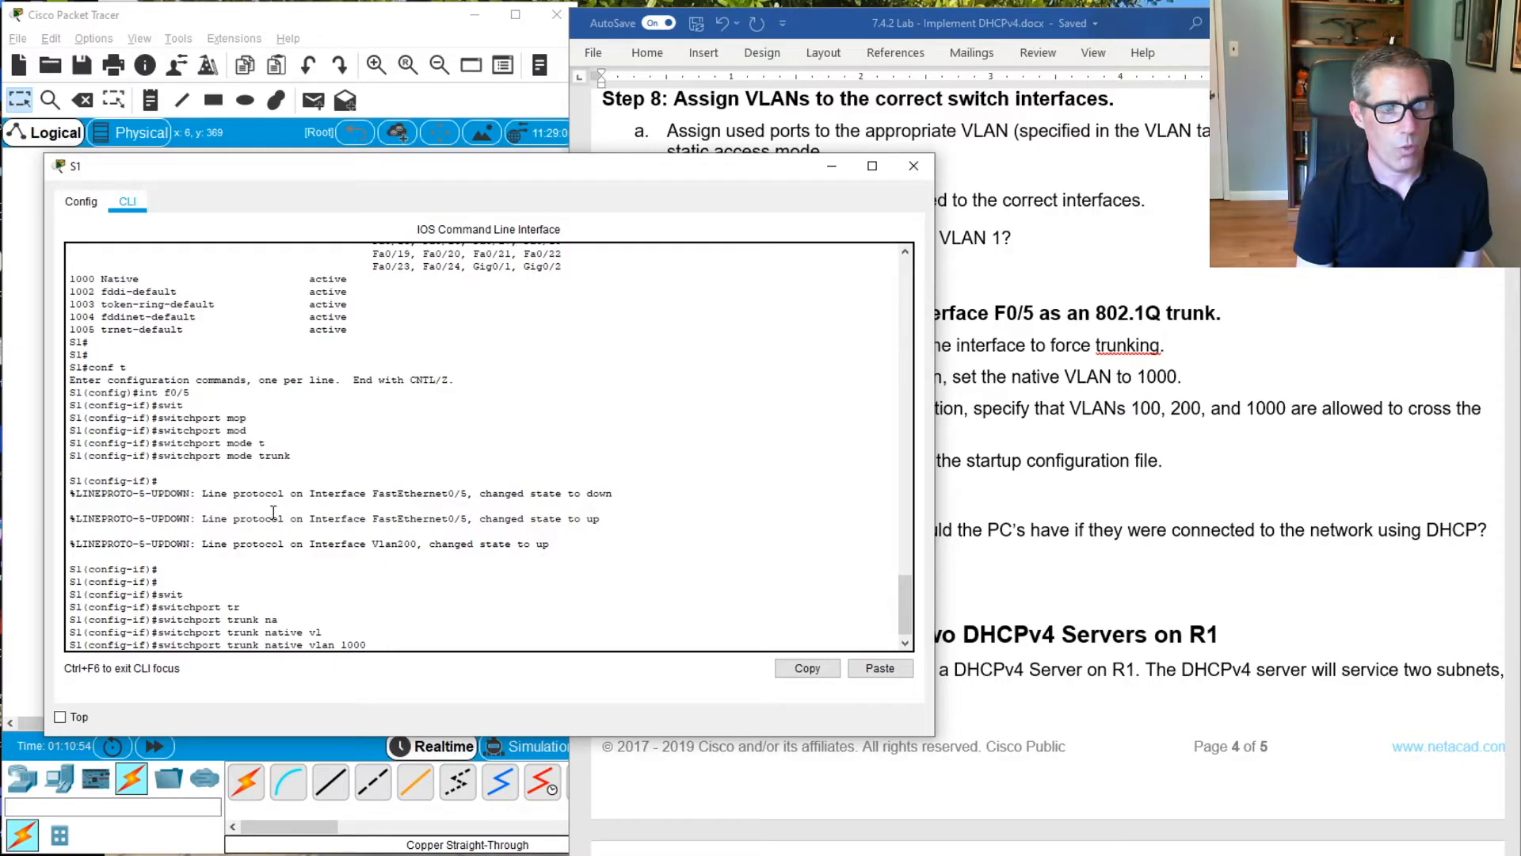
key(Return)
Allow only VLANs 100,200,1000 on S1's F0/5 trunk, listed without spaces, and return to global configuration mode
text(s)
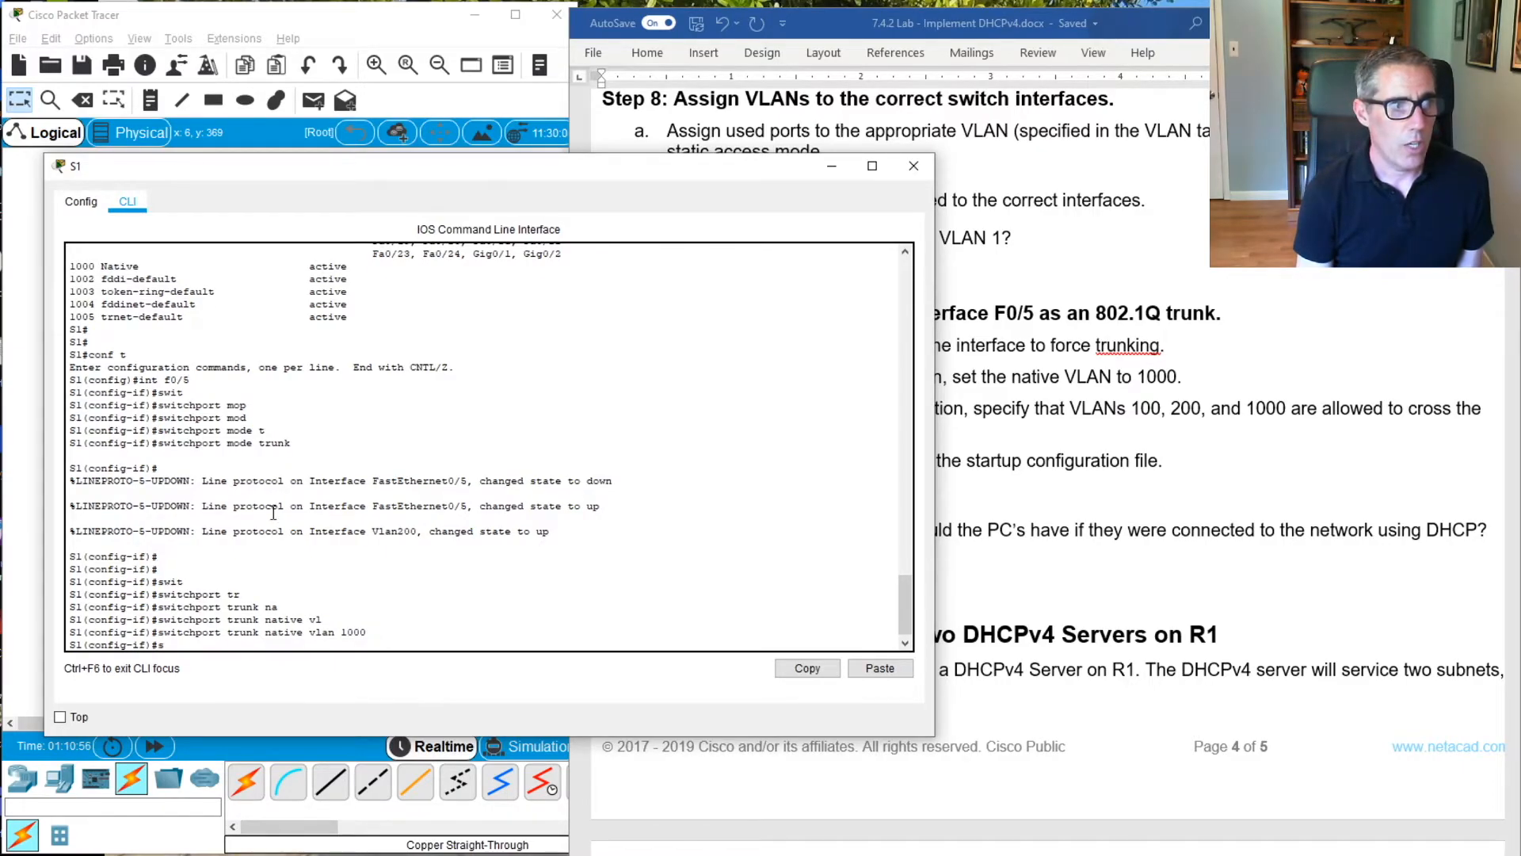
text(i)
key(BackSpace)
text(wit)
key(Tab)
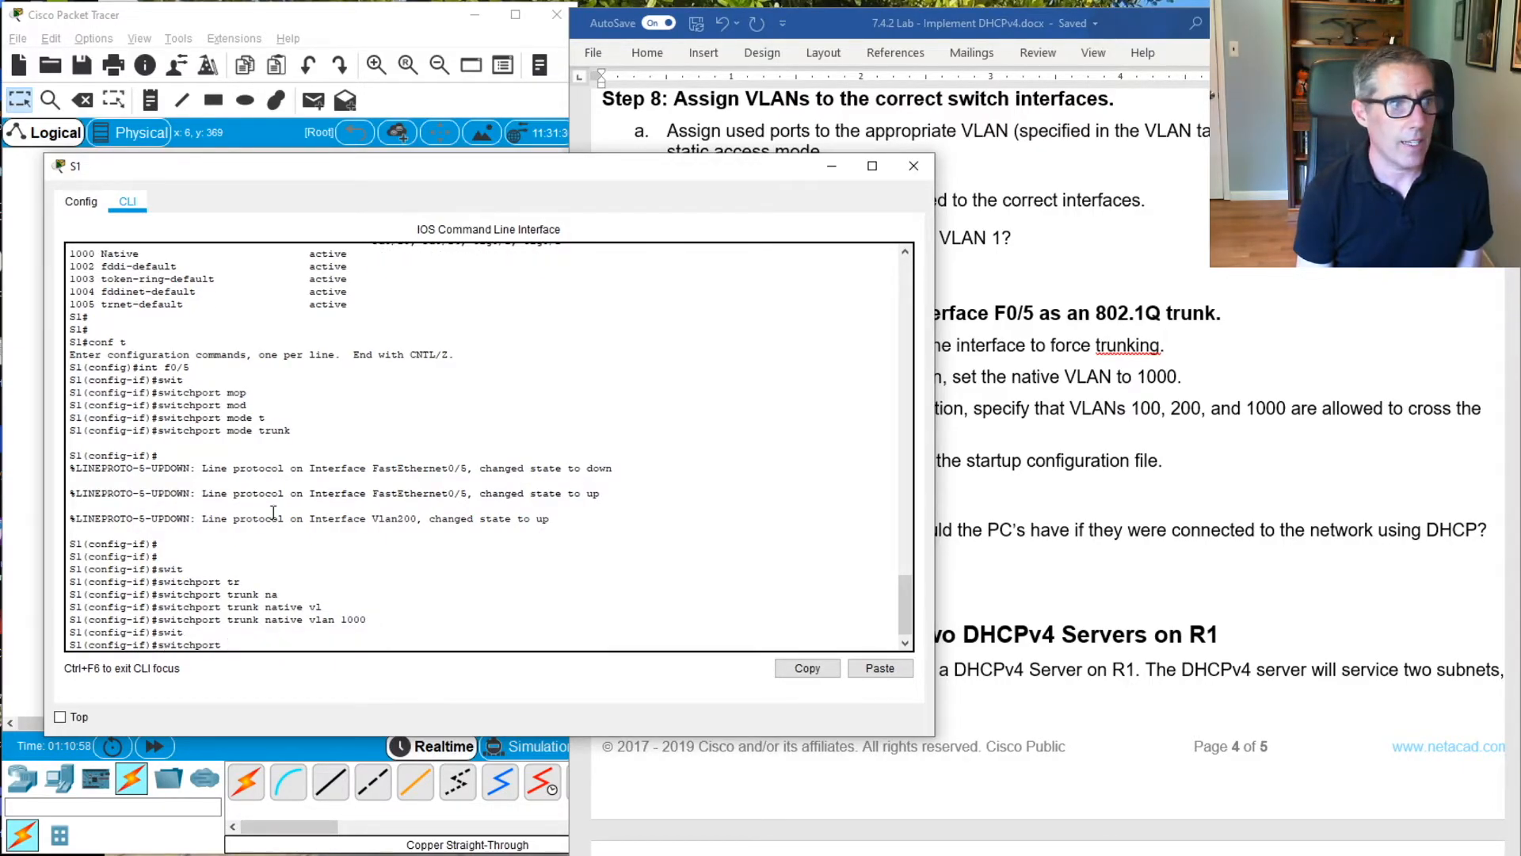
text(tr)
key(Tab)
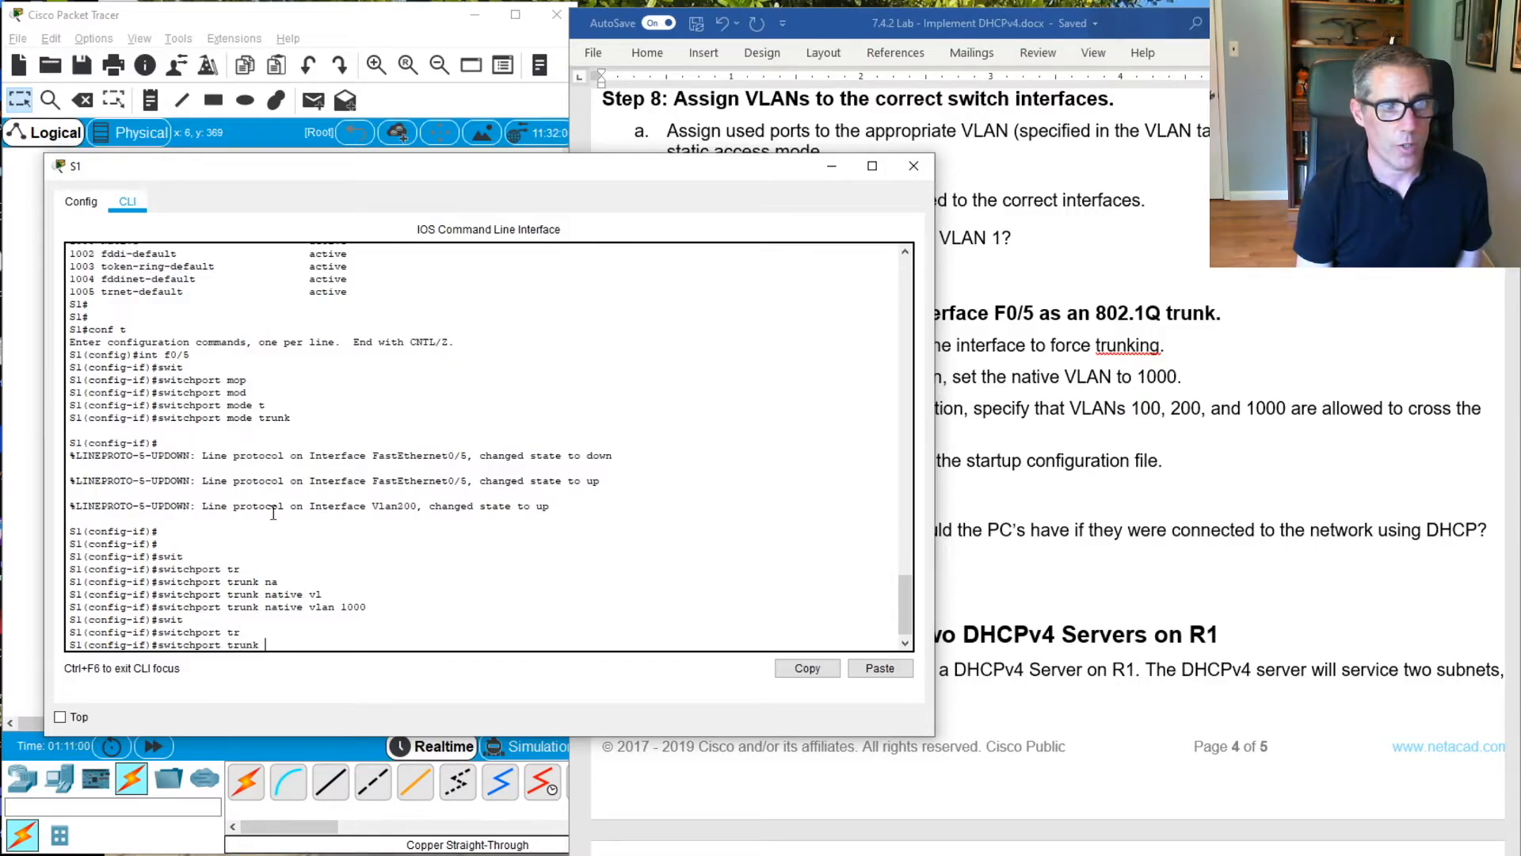
text(all)
key(Tab)
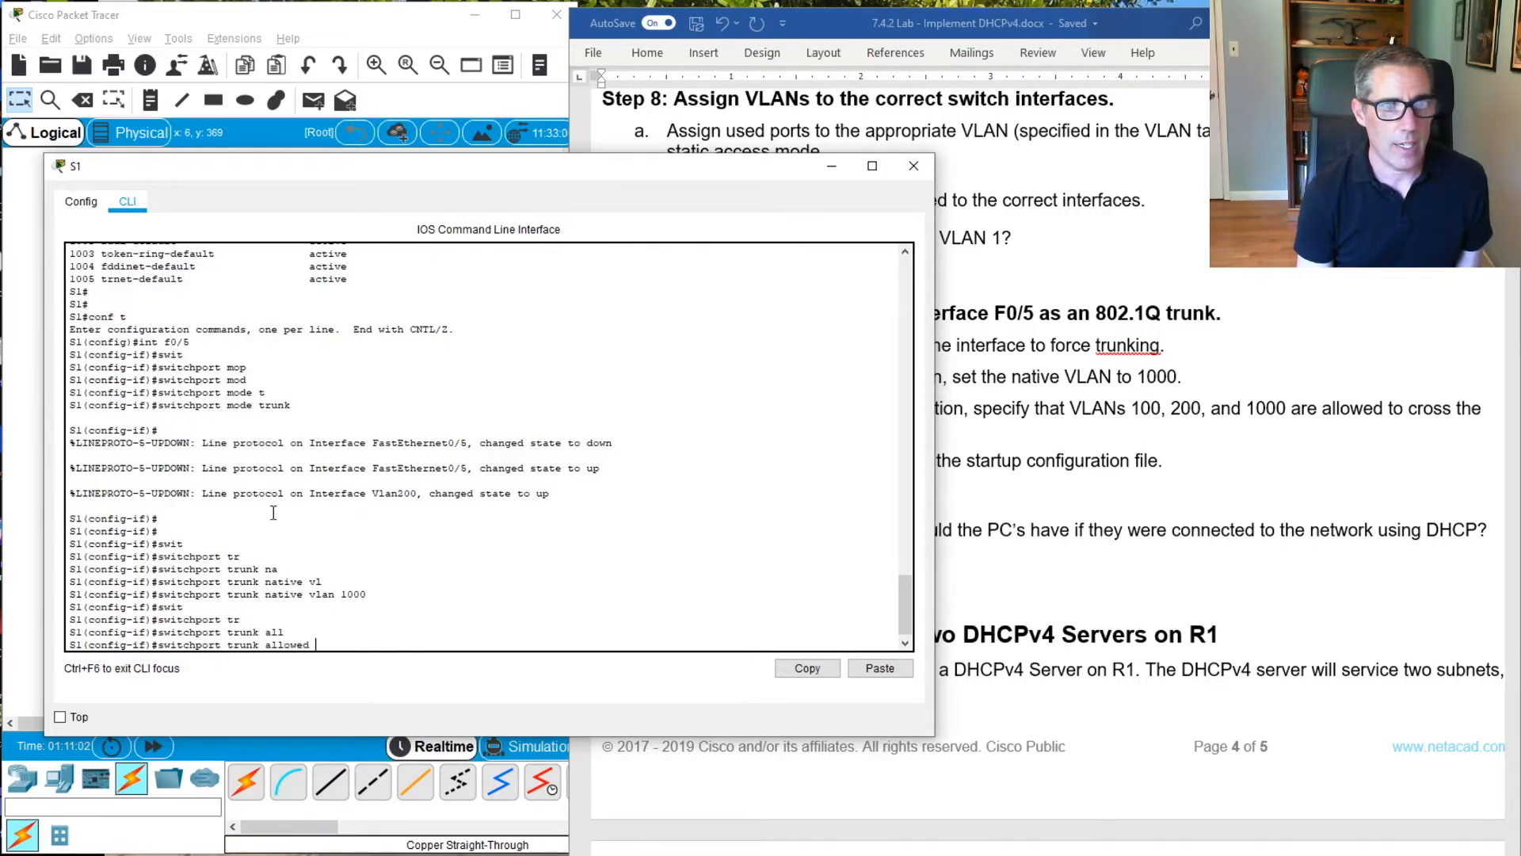
text(vl)
key(Tab)
text(100, 200, 1000)
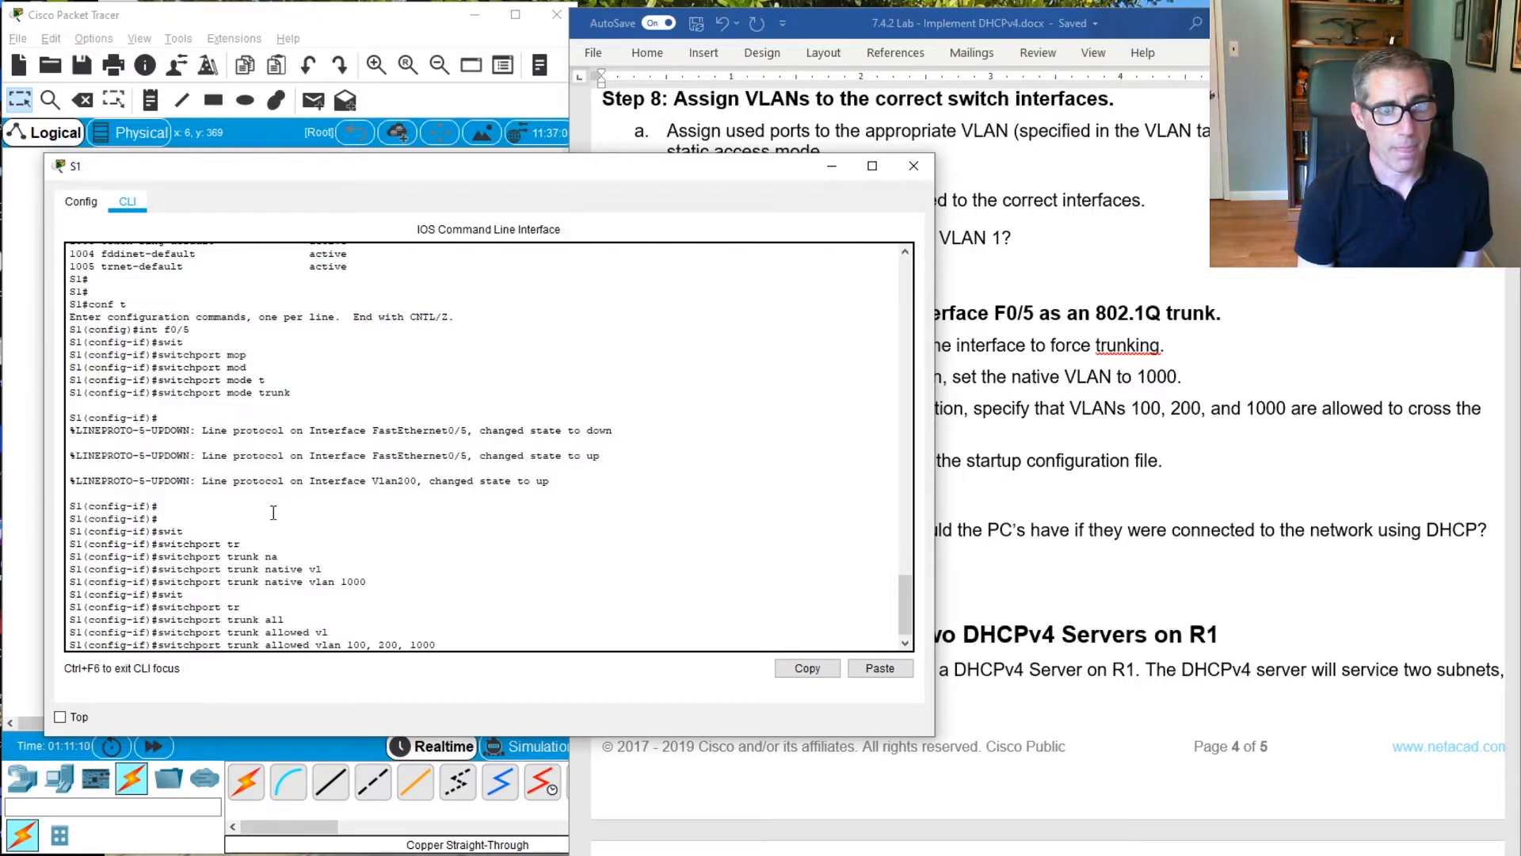
key(Return)
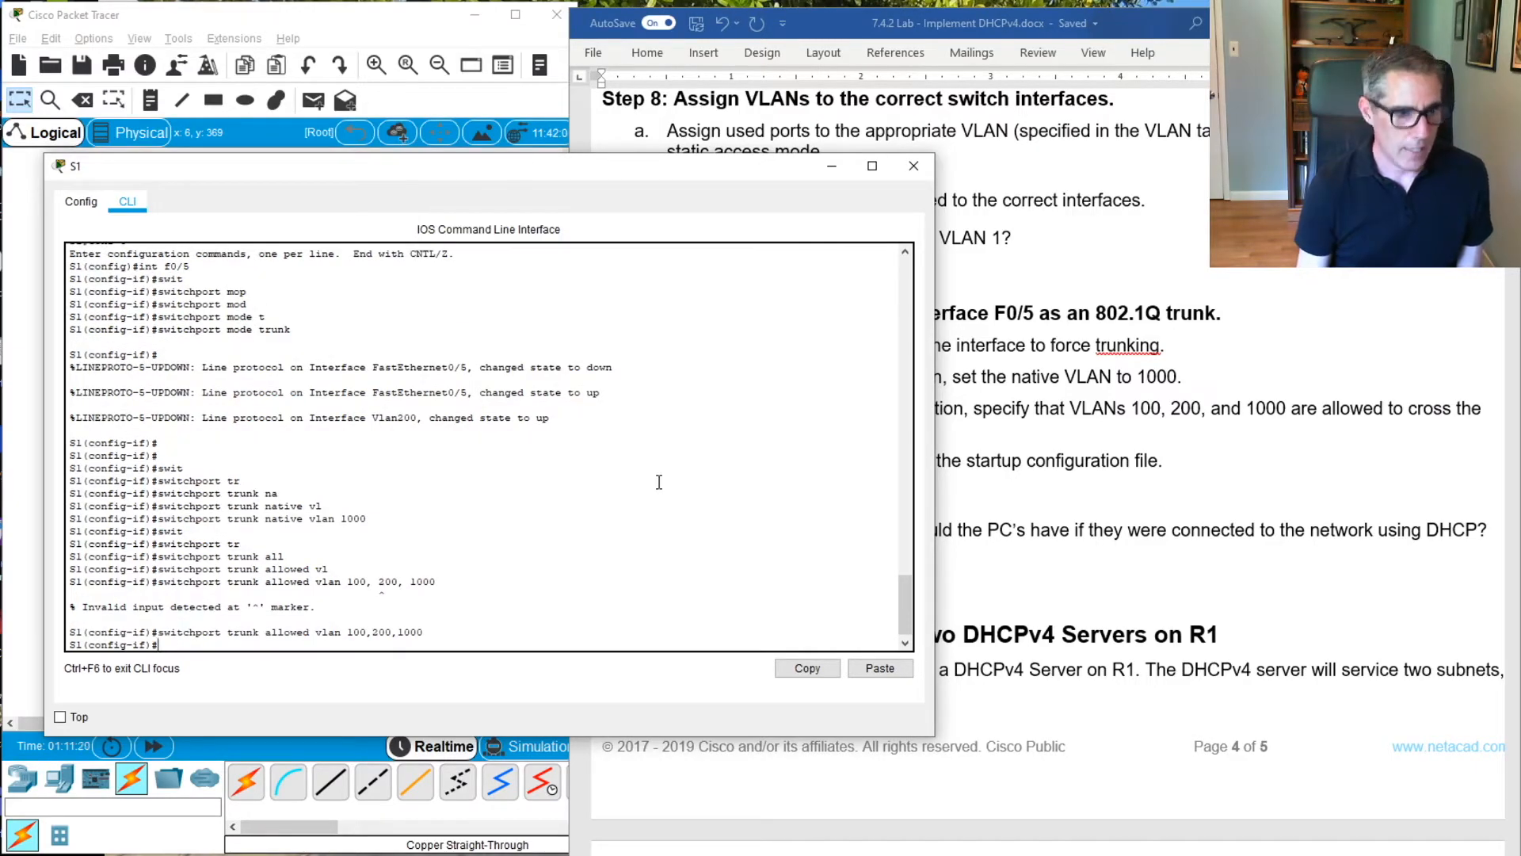
text(exi)
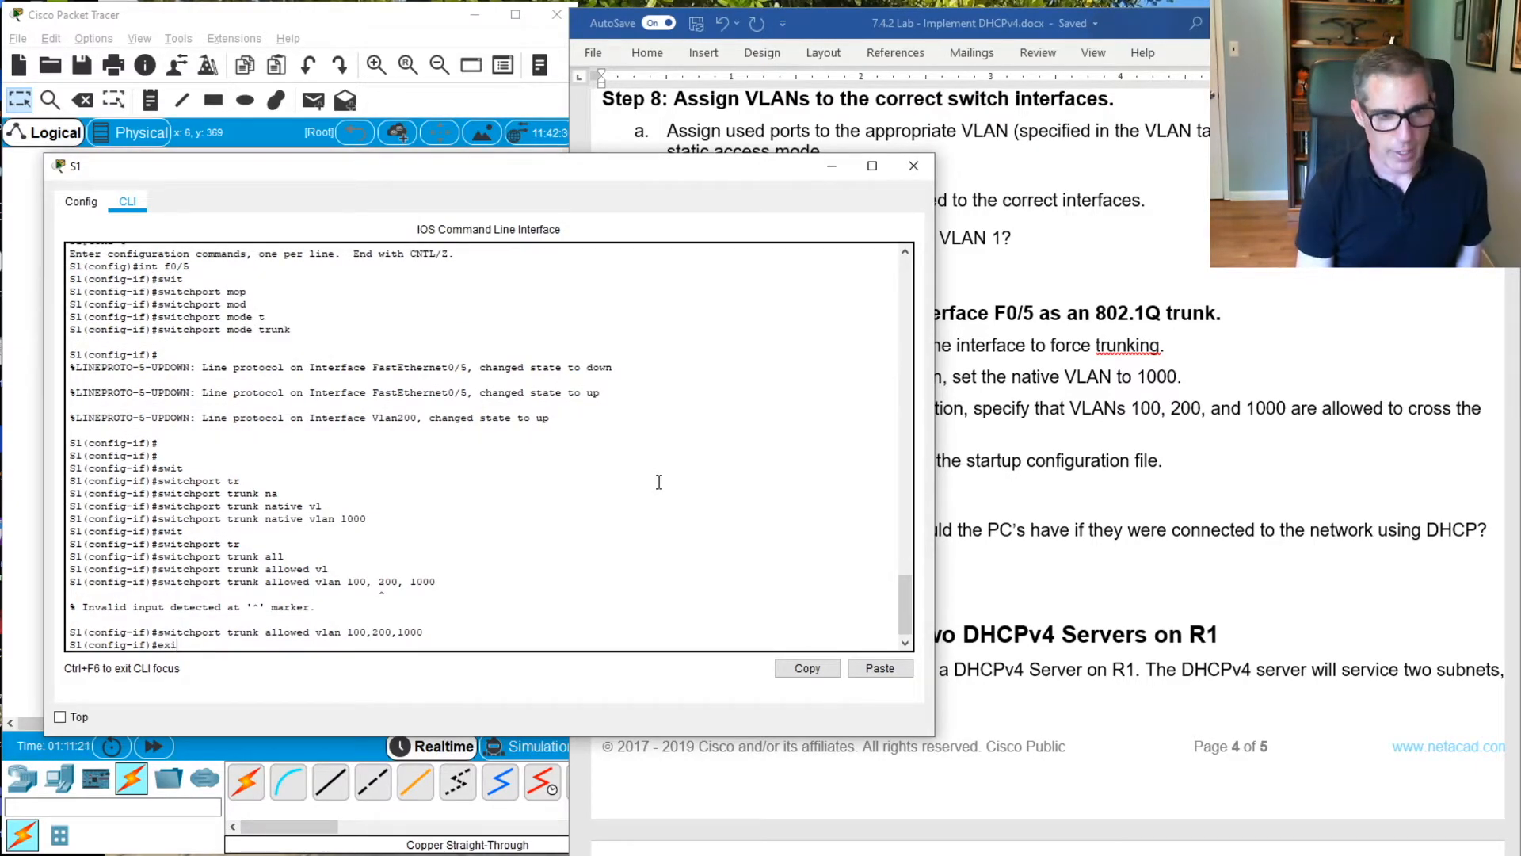
text(t)
key(Return)
Leave configuration mode on S1 and save the running configuration to the startup configuration with copy run start
text(s)
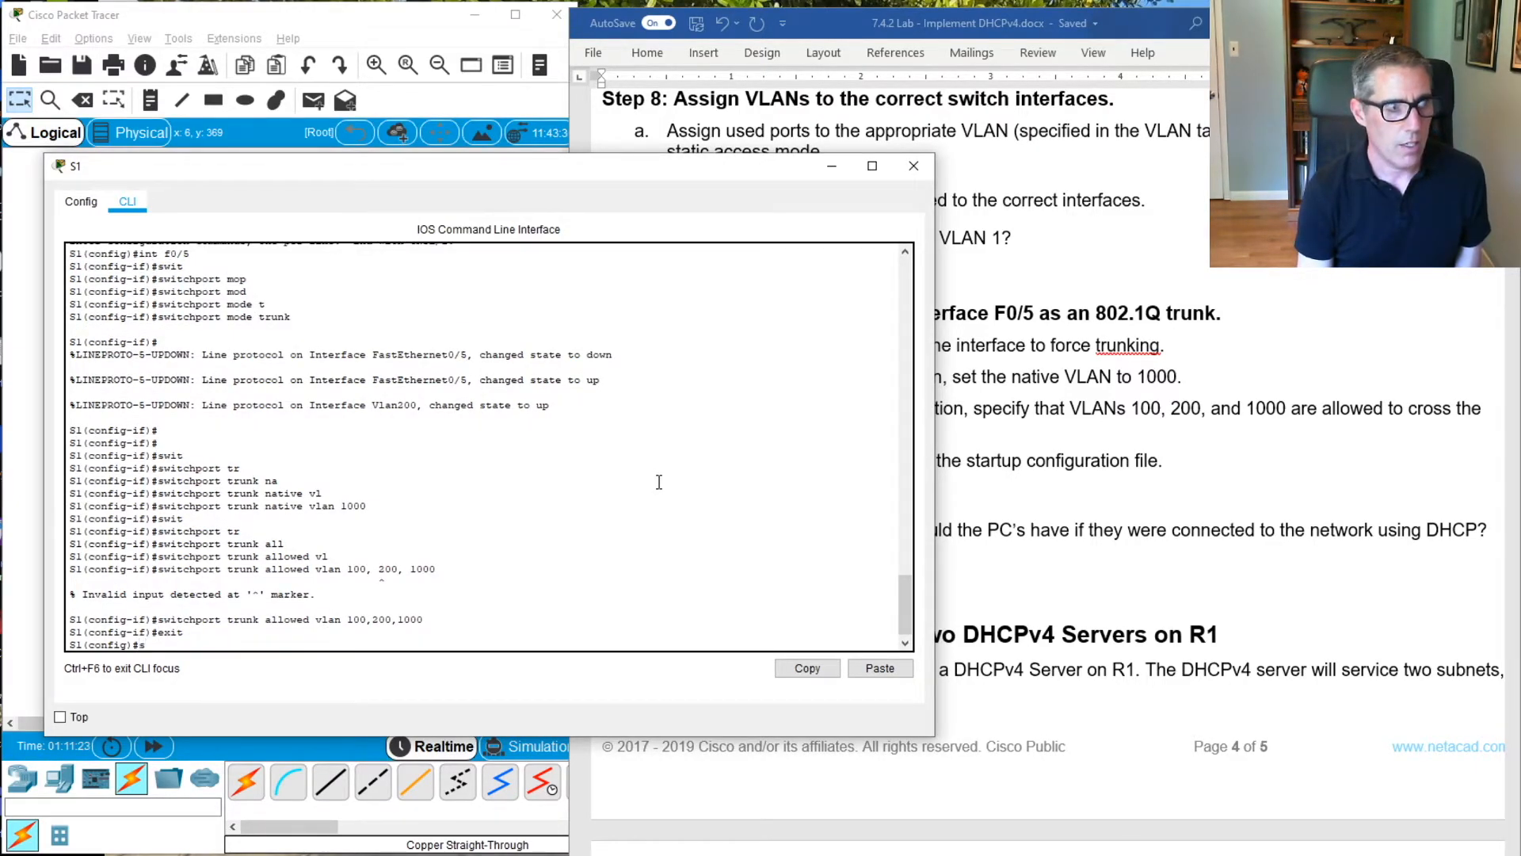
key(BackSpace)
text(cop)
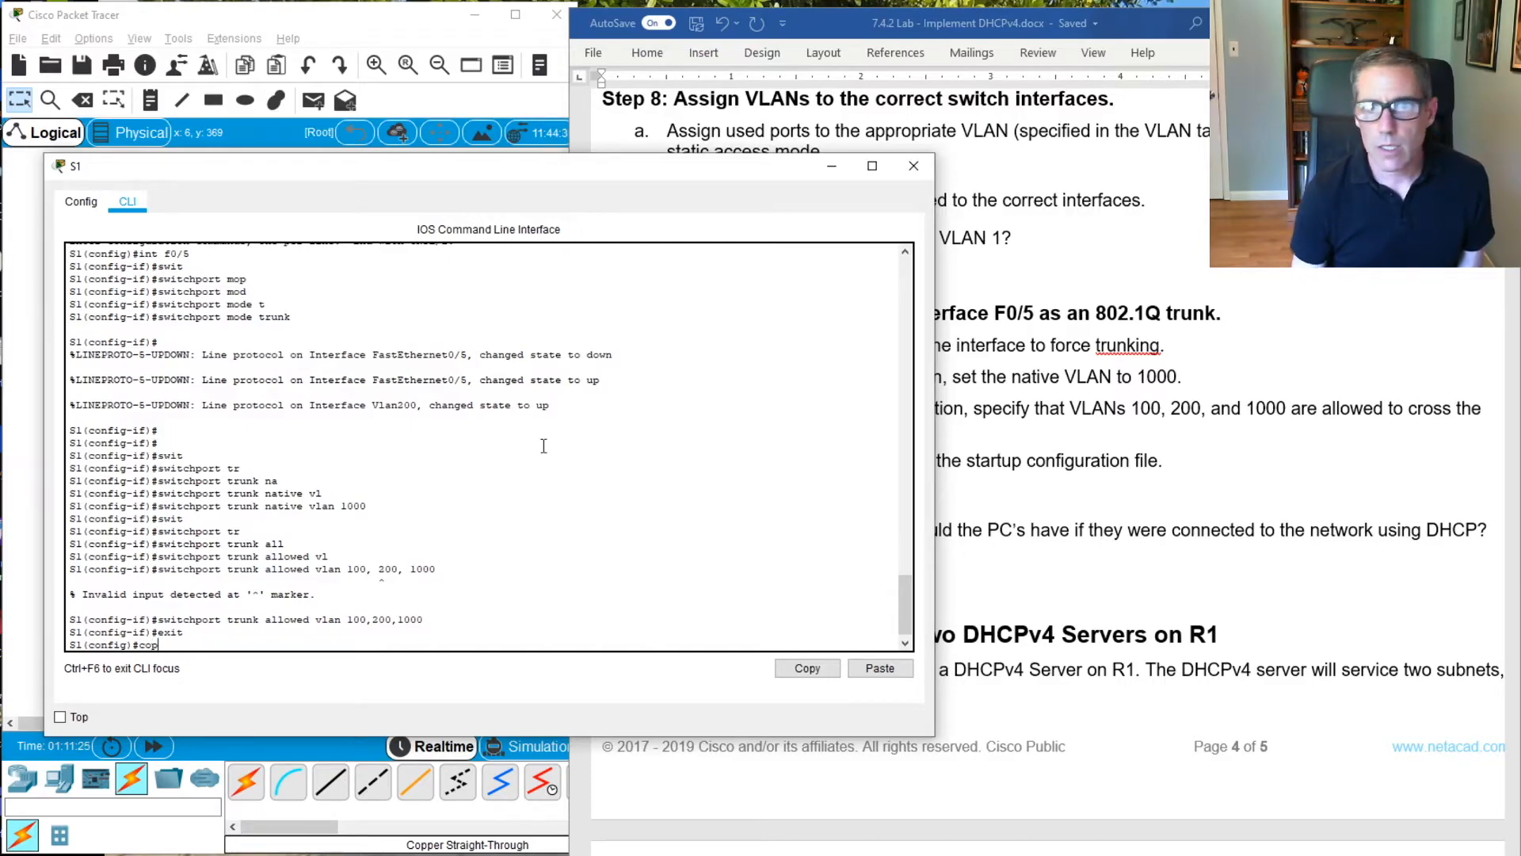
click(1097, 481)
scroll(1182, 579, down, 2)
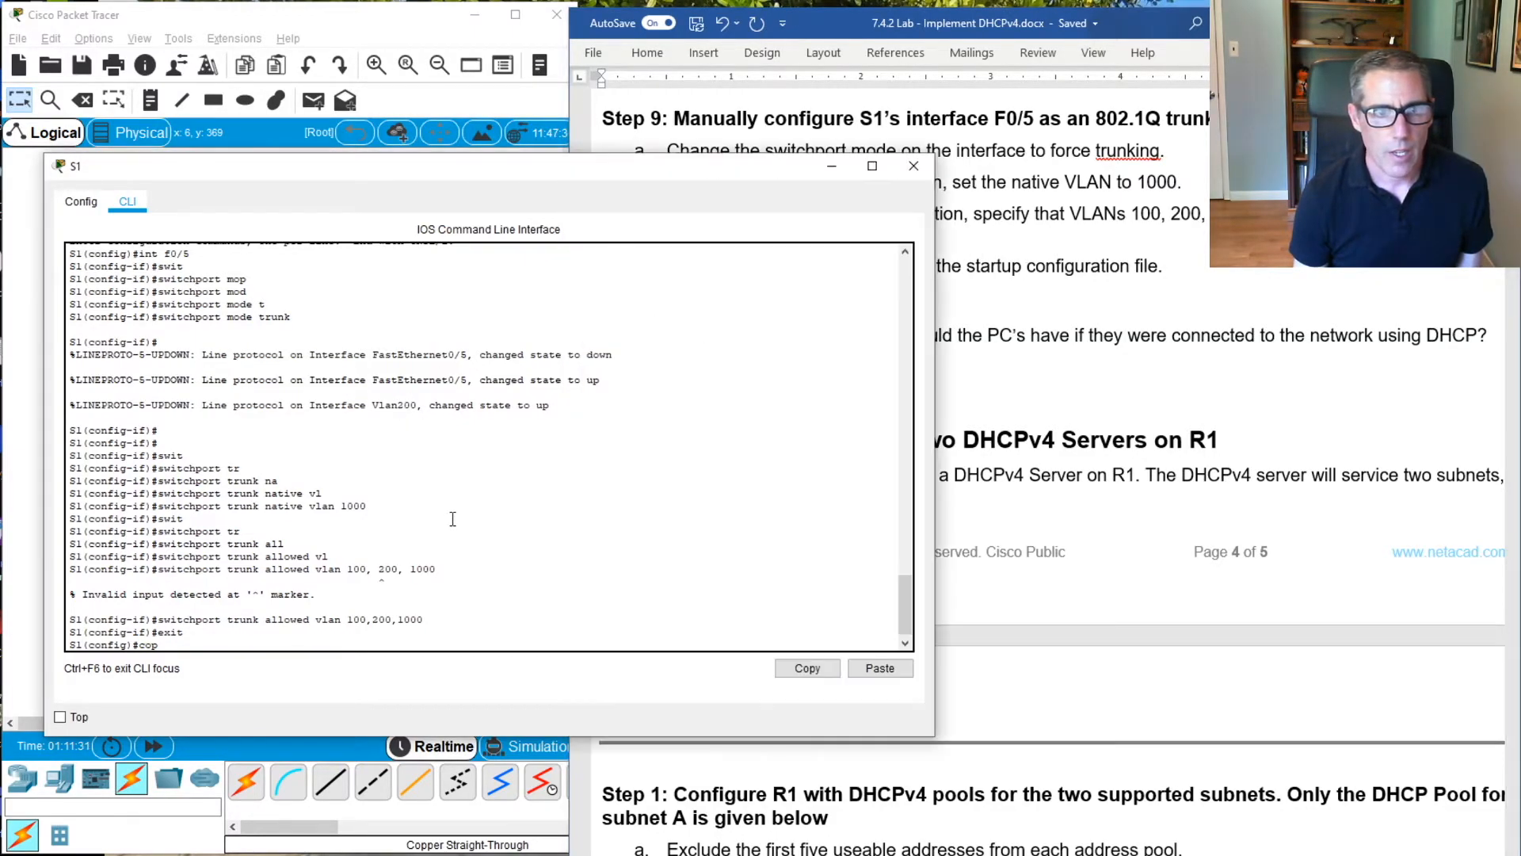
click(449, 519)
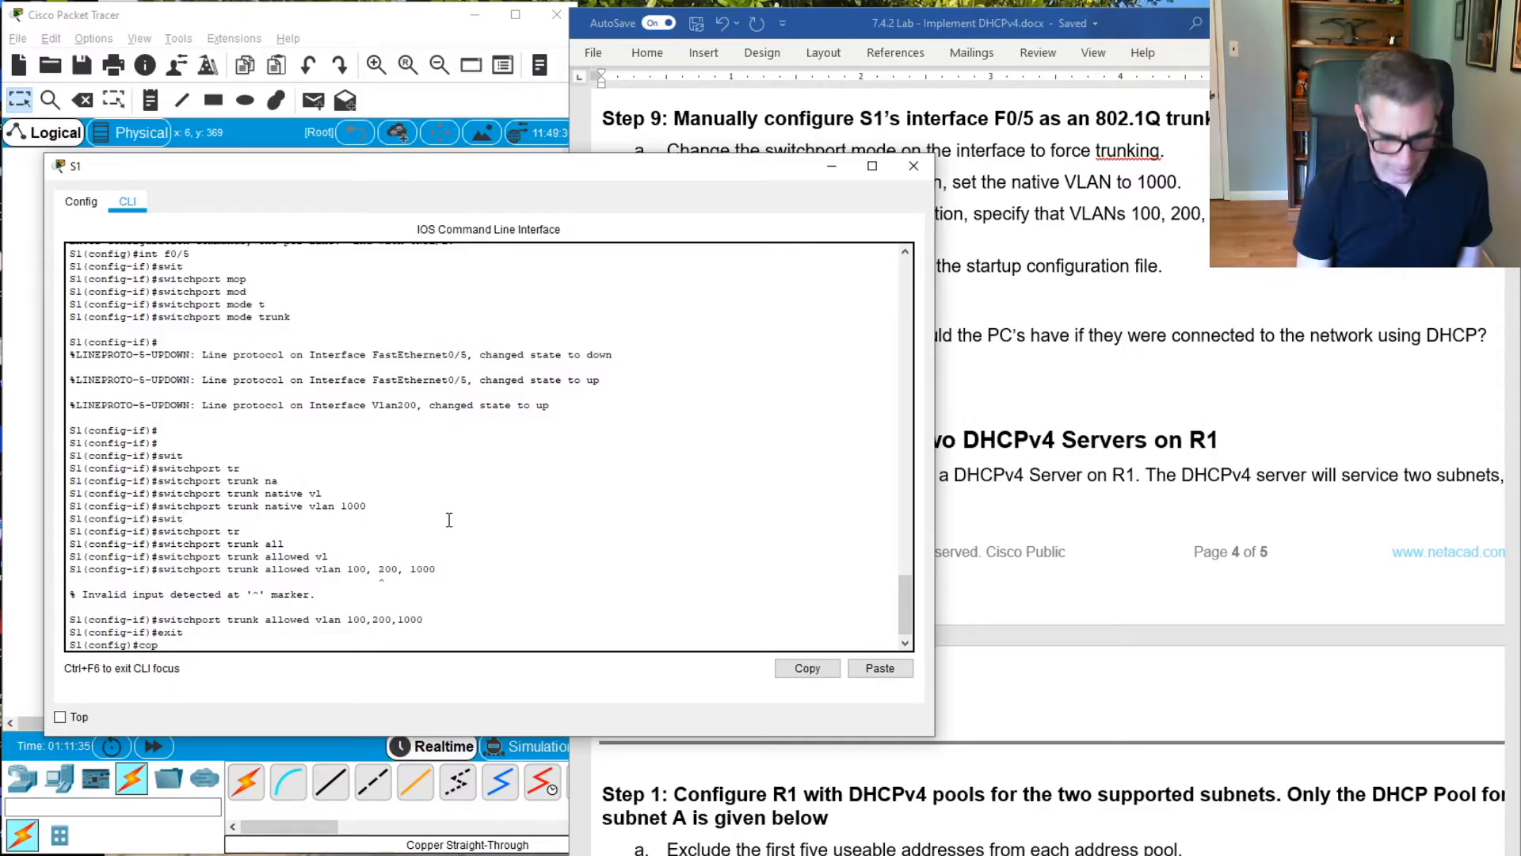
key(BackSpace)
key(BackSpace)
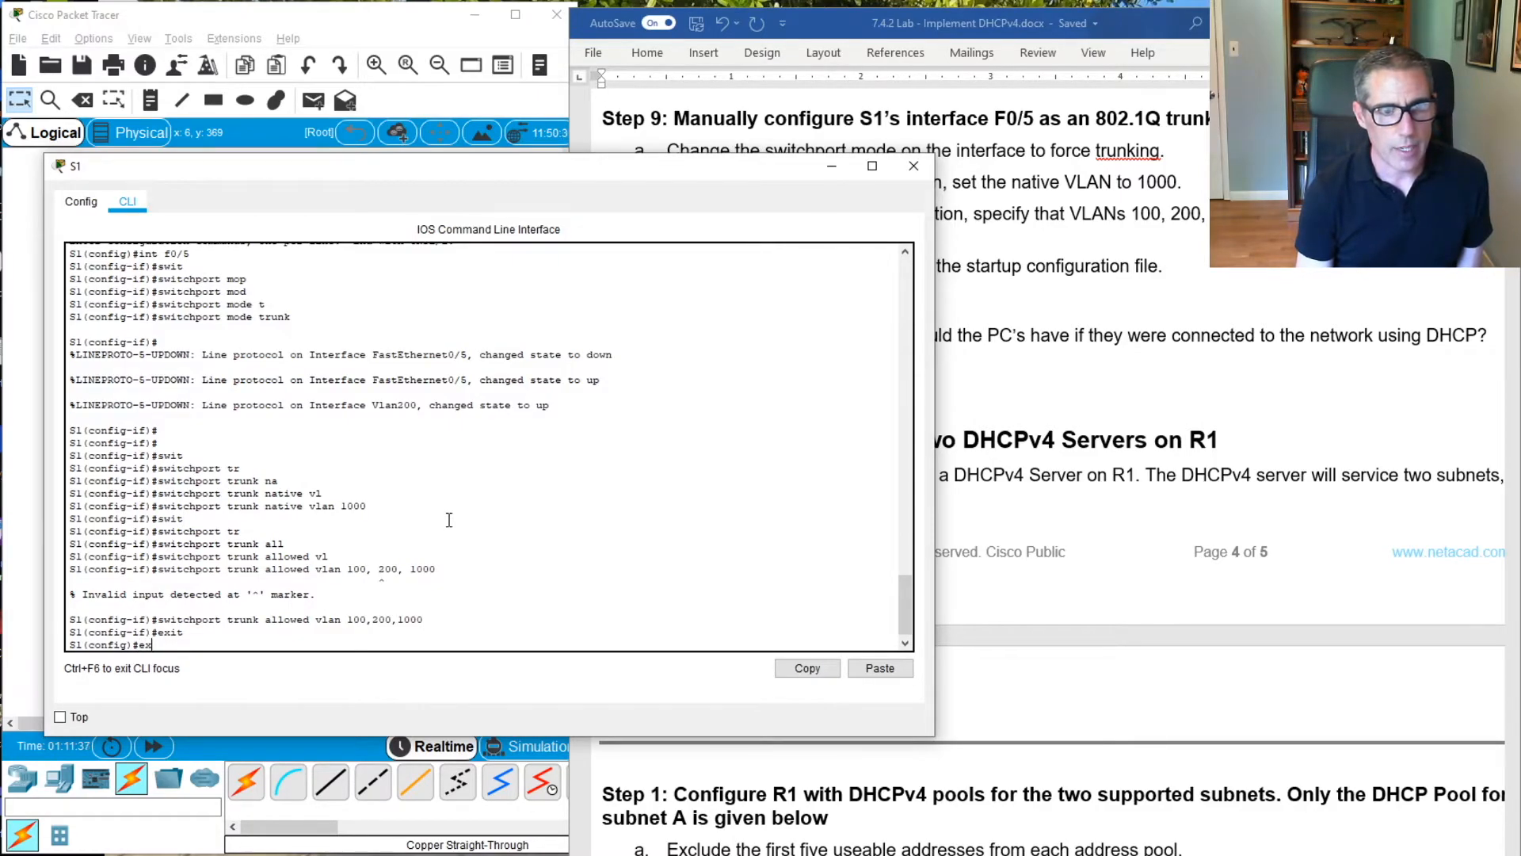
text(exit)
key(Return)
text(copy r)
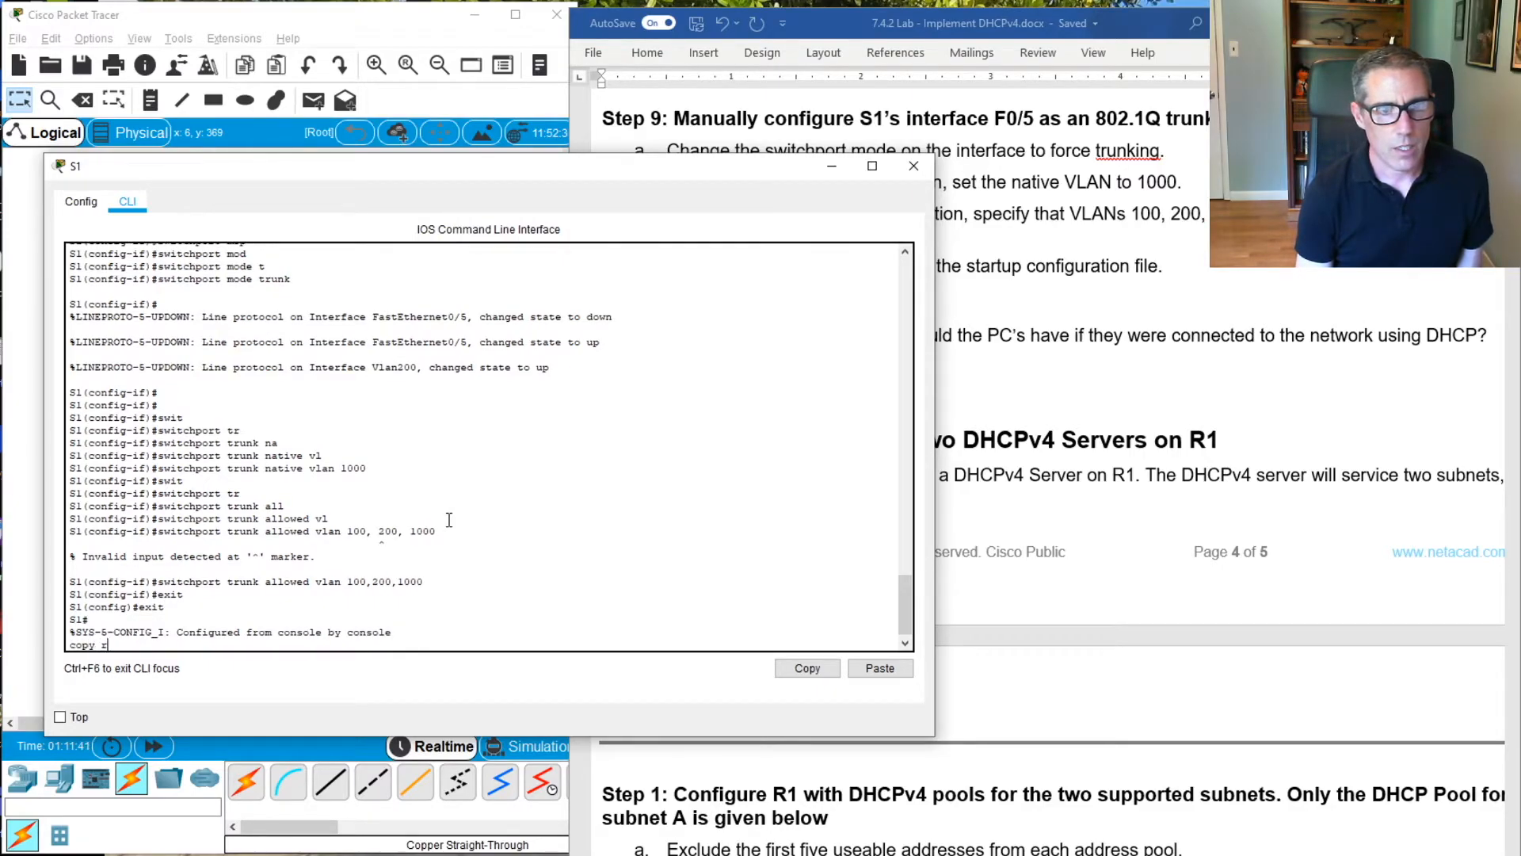
text(un start)
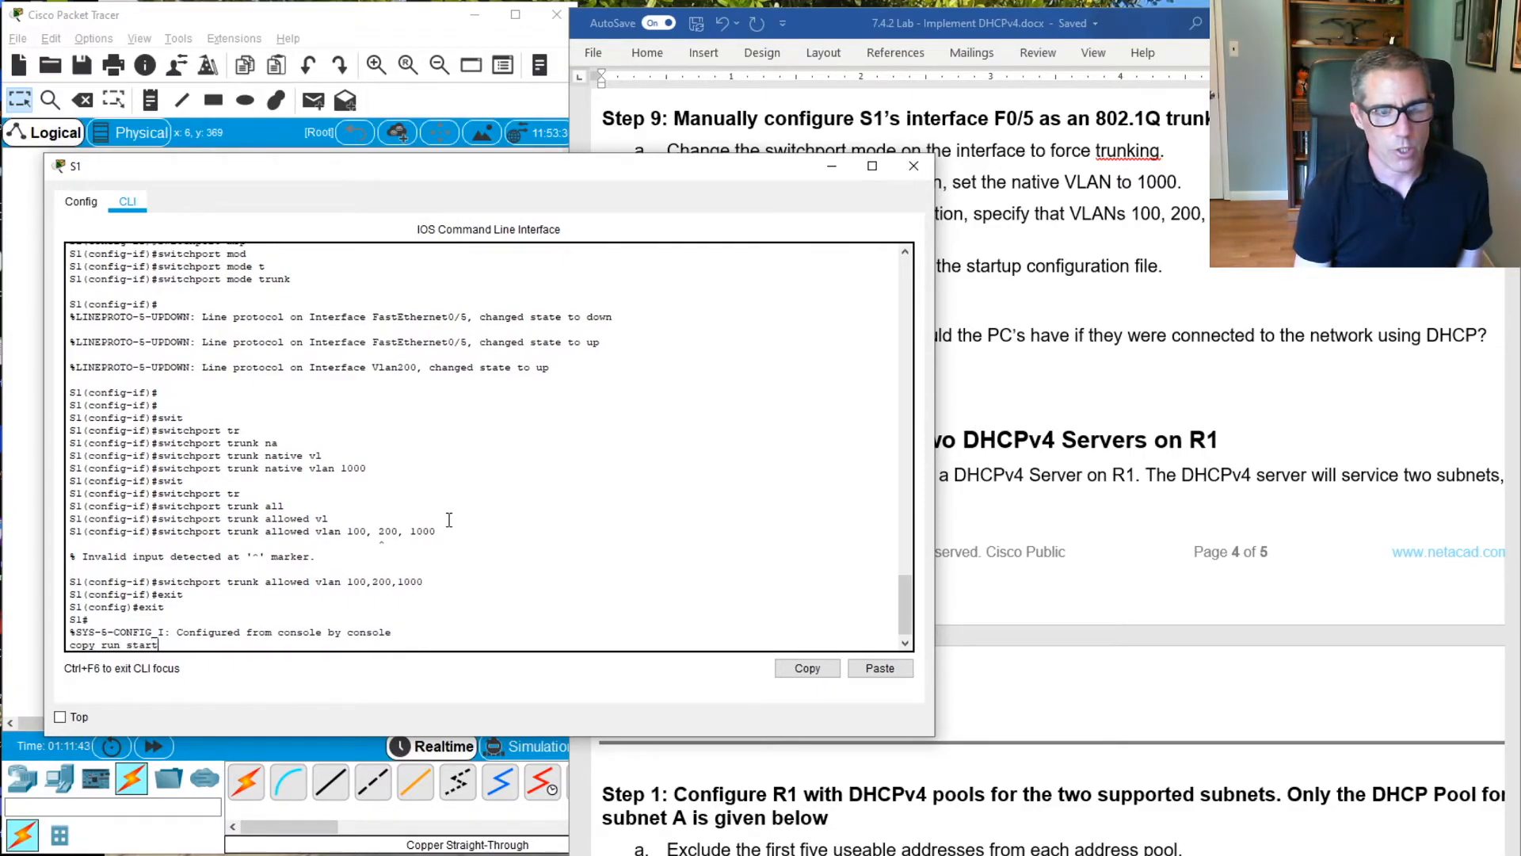
key(Return)
key(Return)
key(Return)
key(Return)
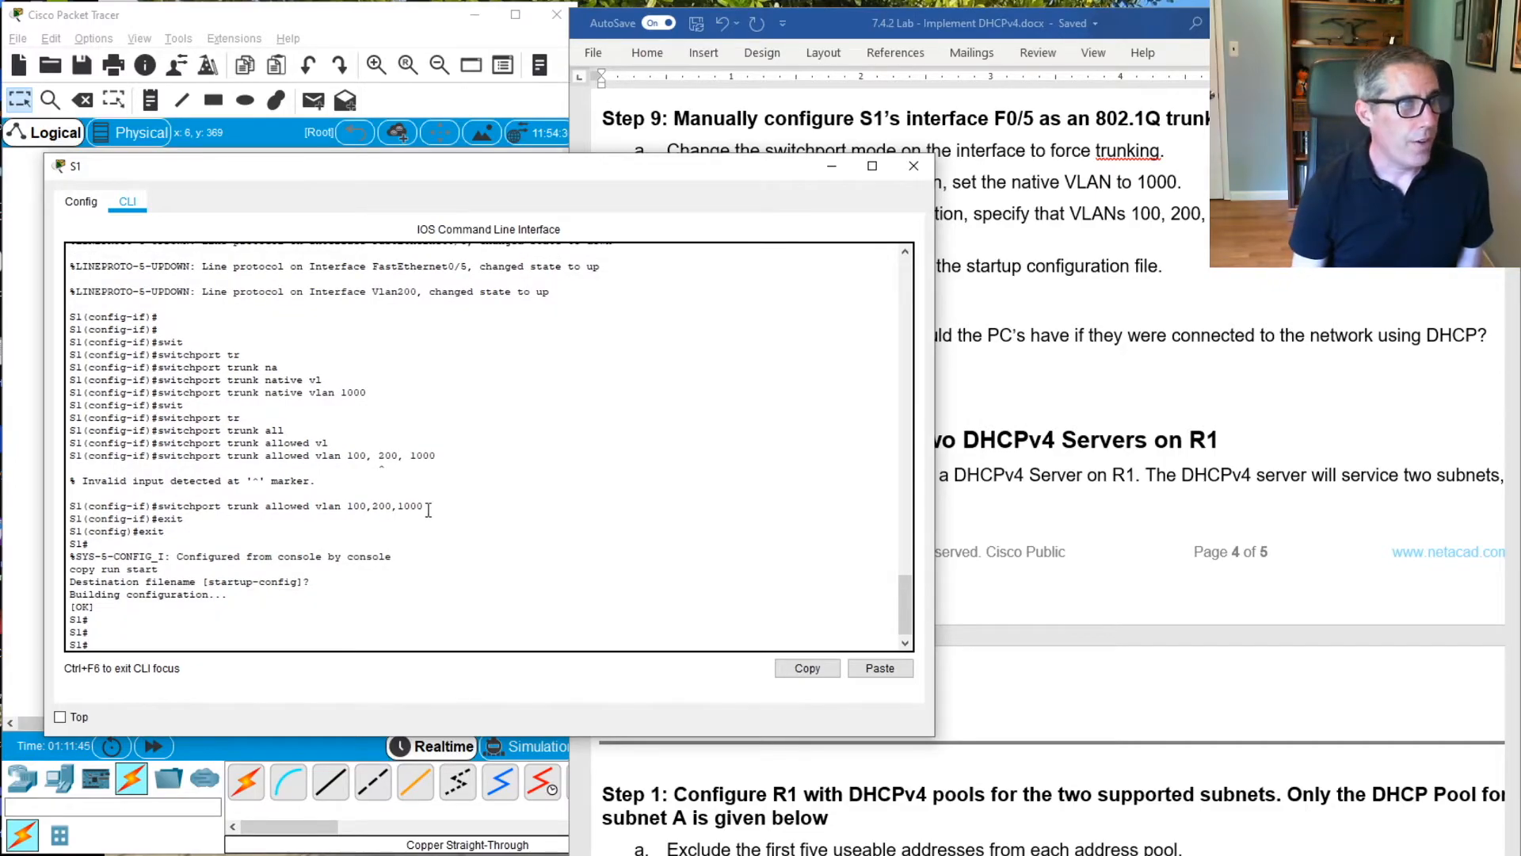
Check the trunking status of S1's interface F0/5 with show interfaces trunk
click(1311, 415)
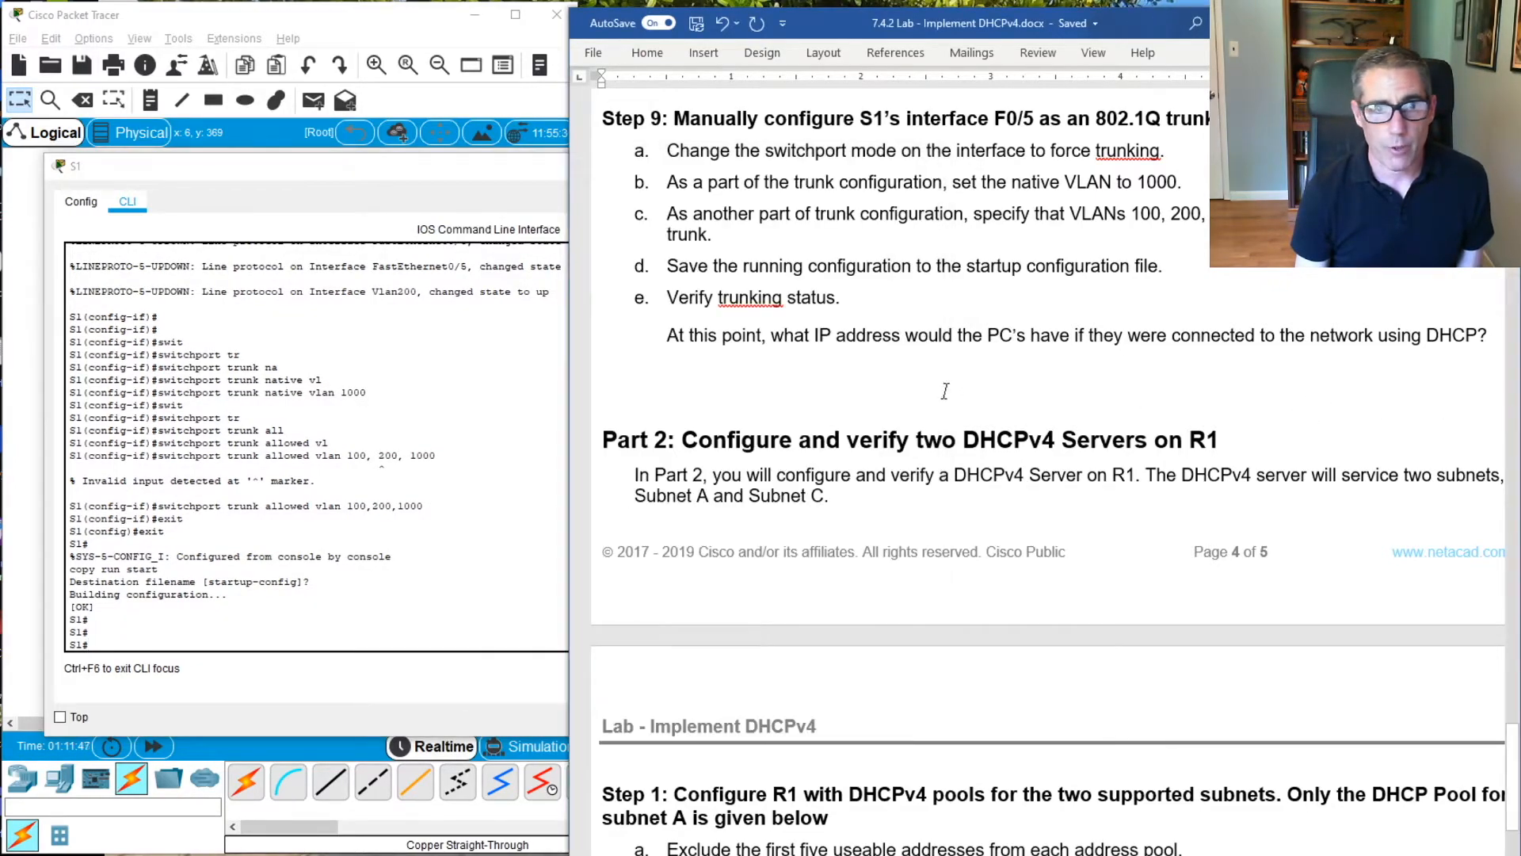
scroll(1311, 415, down, 2)
click(463, 495)
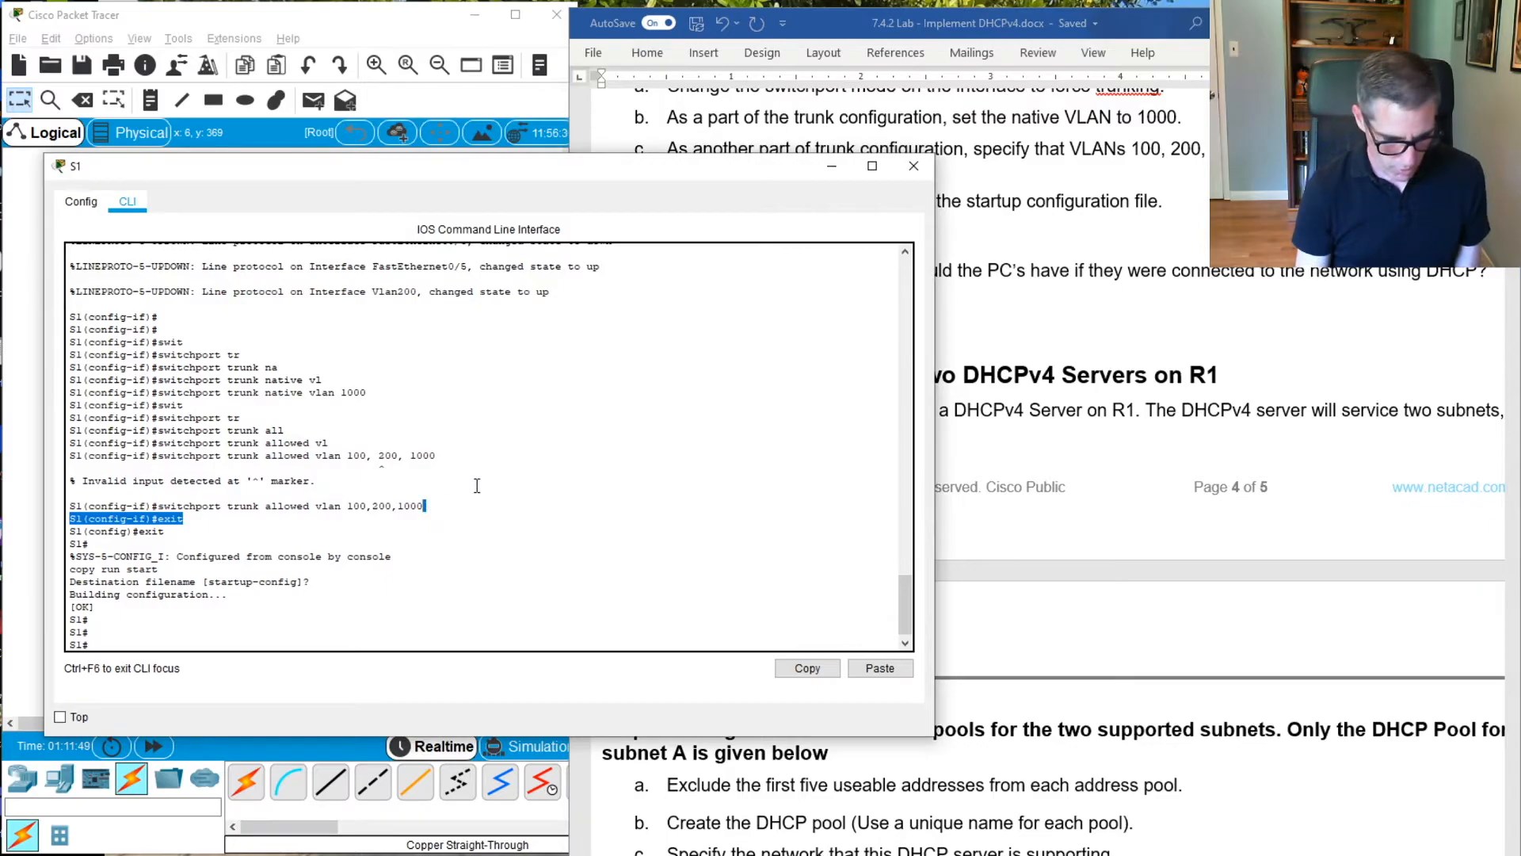
text(sh)
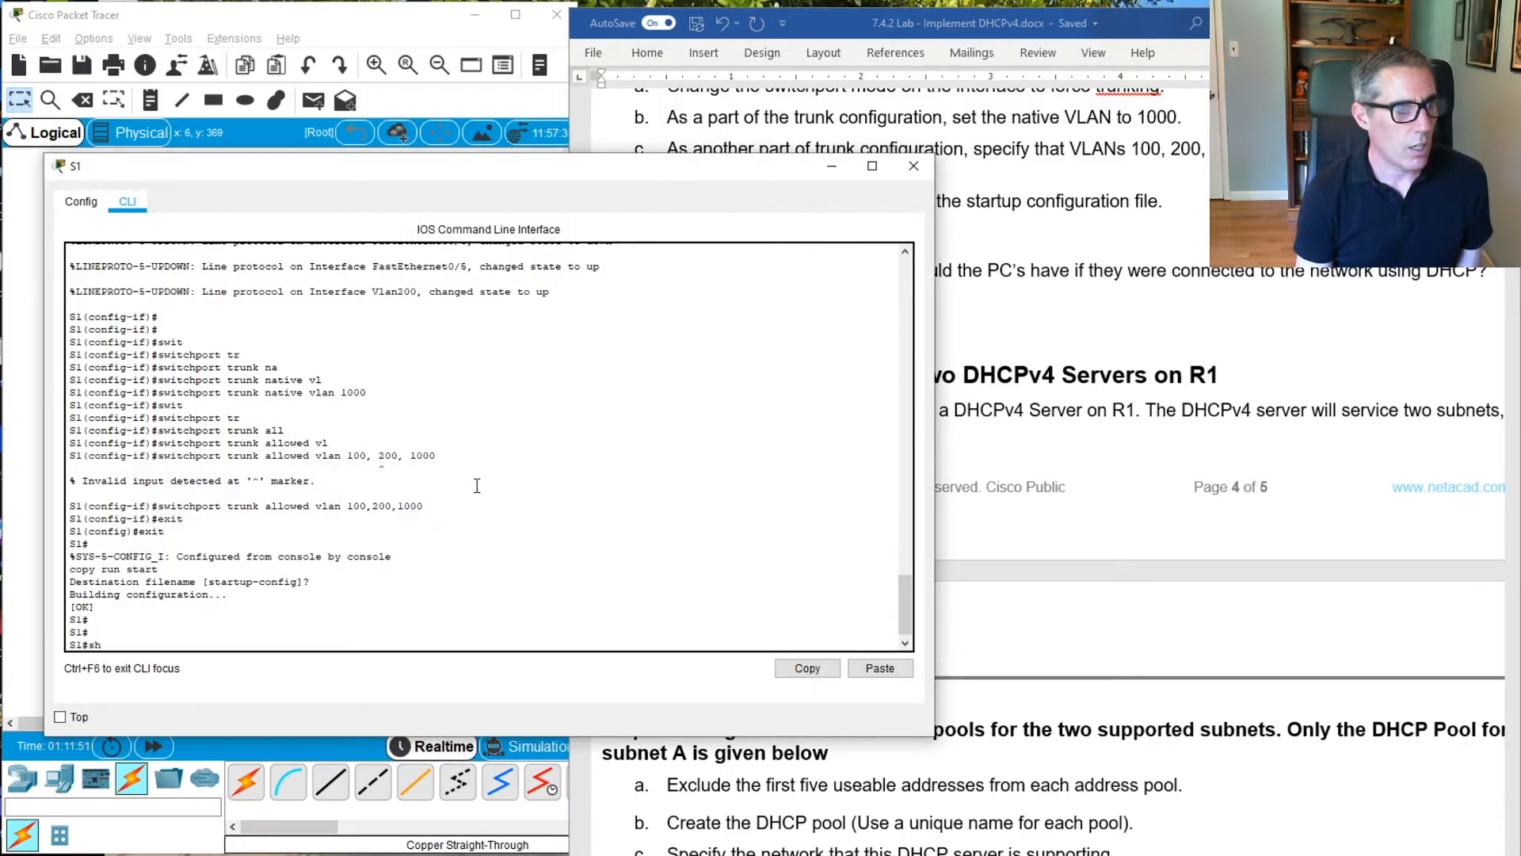
text(ow in)
key(Tab)
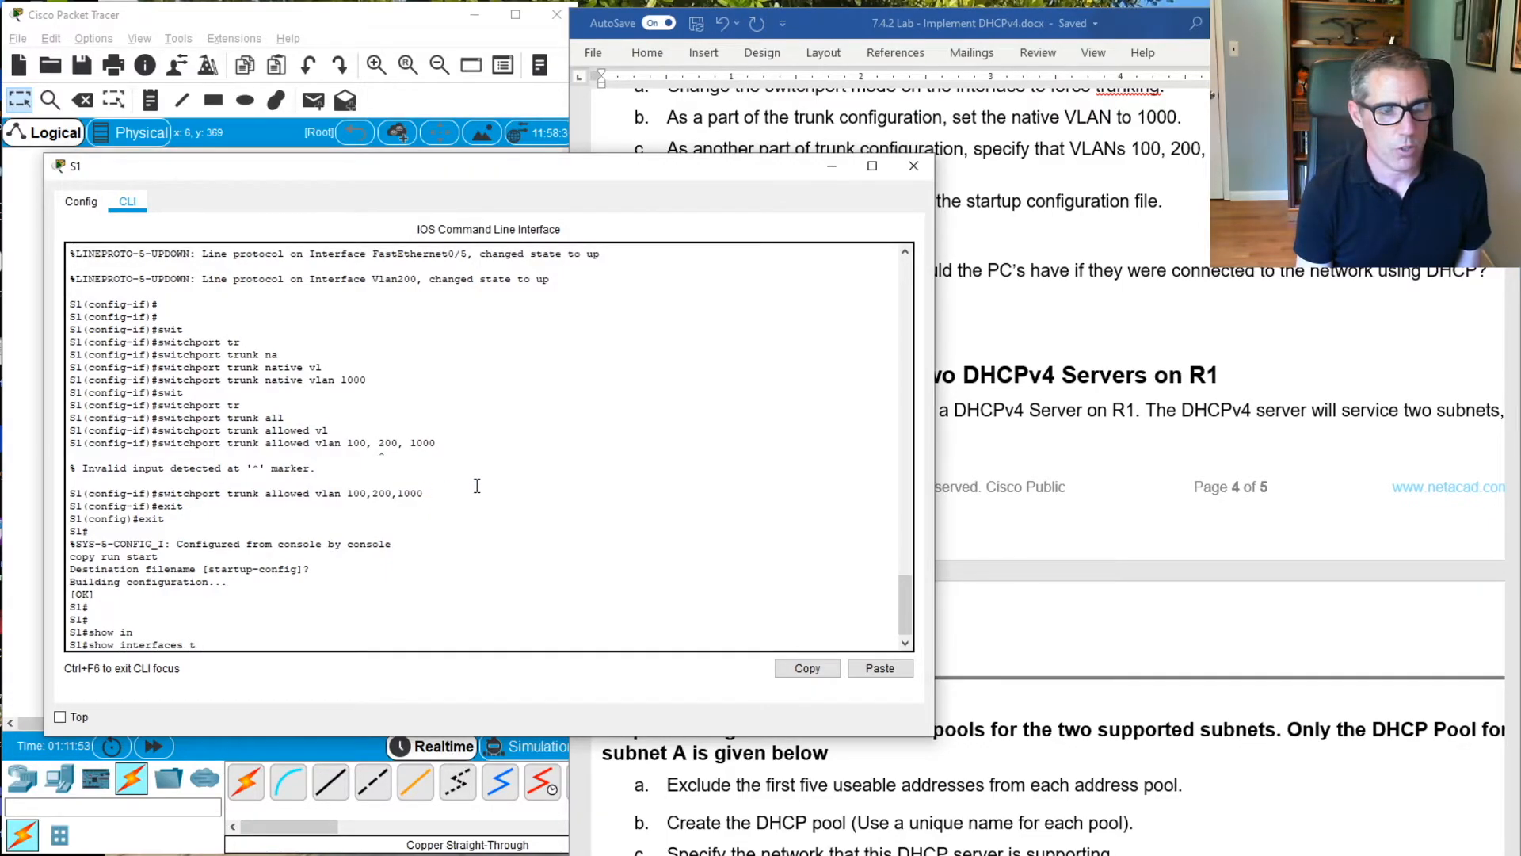
text(t)
key(Tab)
key(Return)
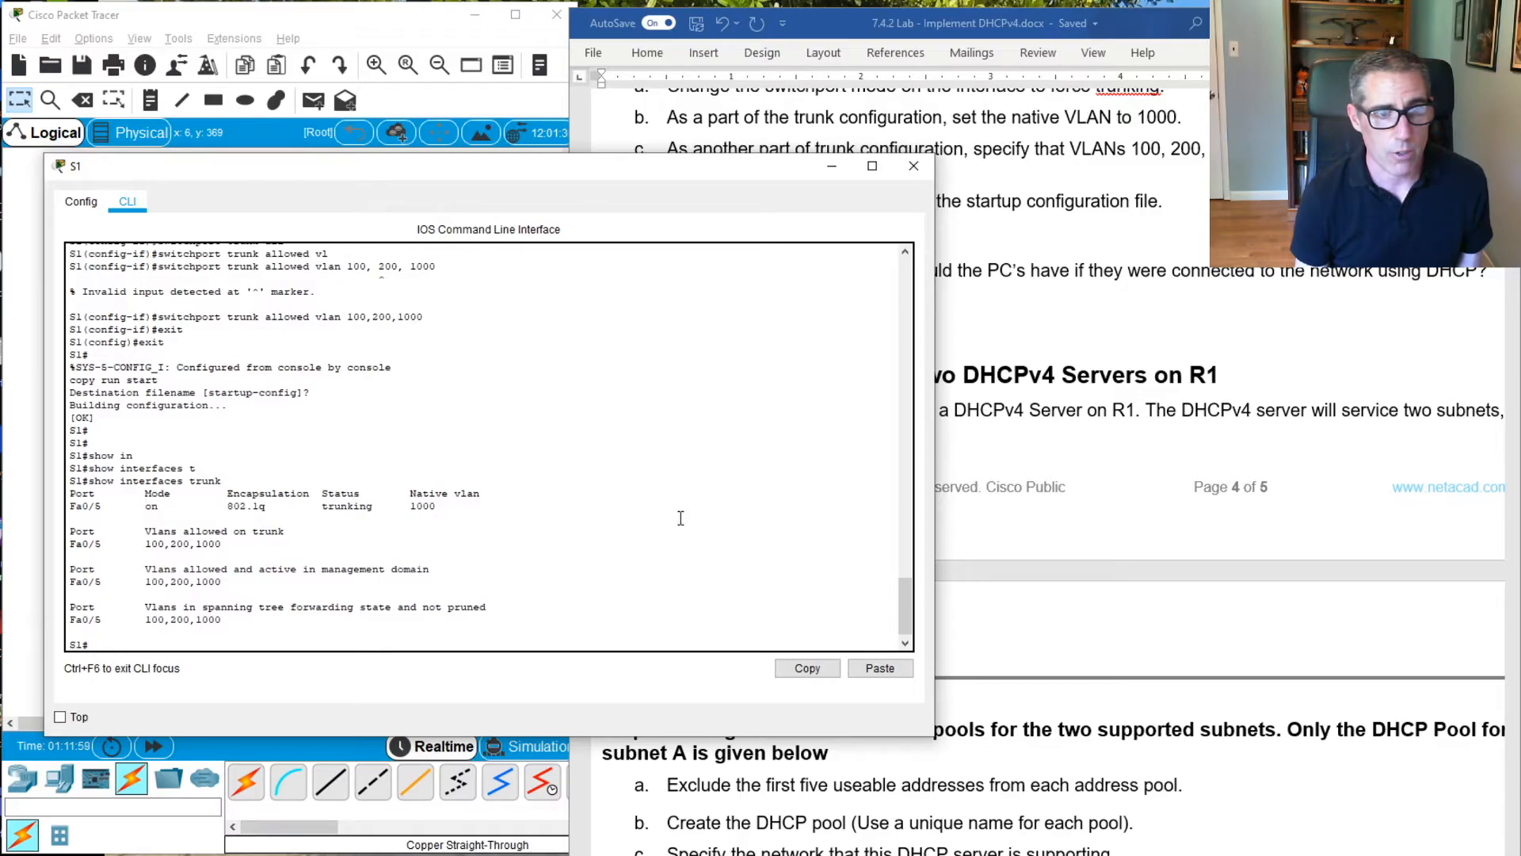
click(721, 441)
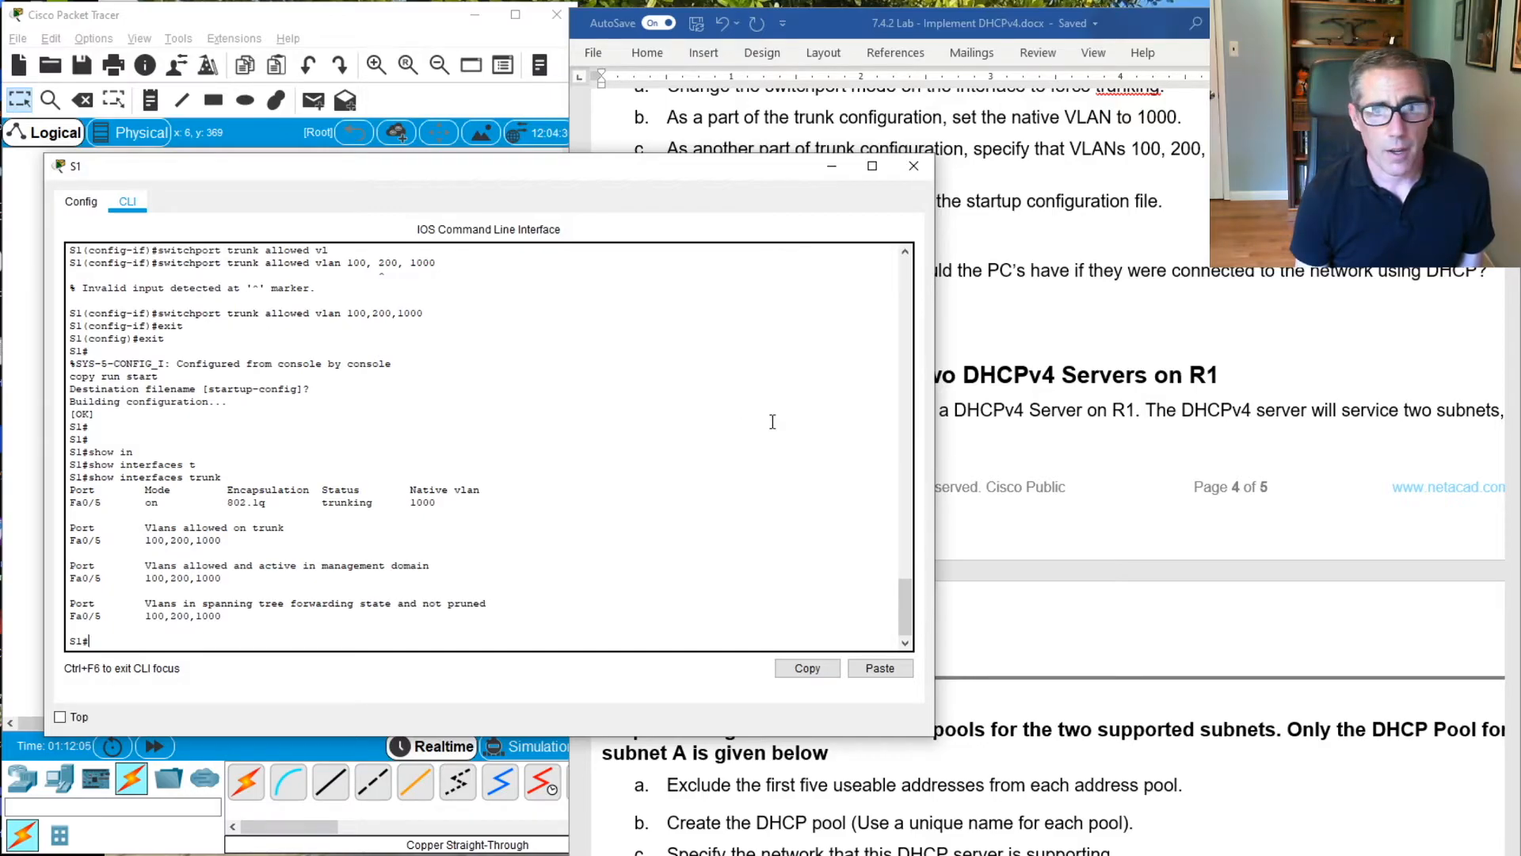
Close the S1 window to reveal the topology and review the Part 2 Step 1 DHCPv4 pool instructions in the lab document
drag(702, 169, 1452, 188)
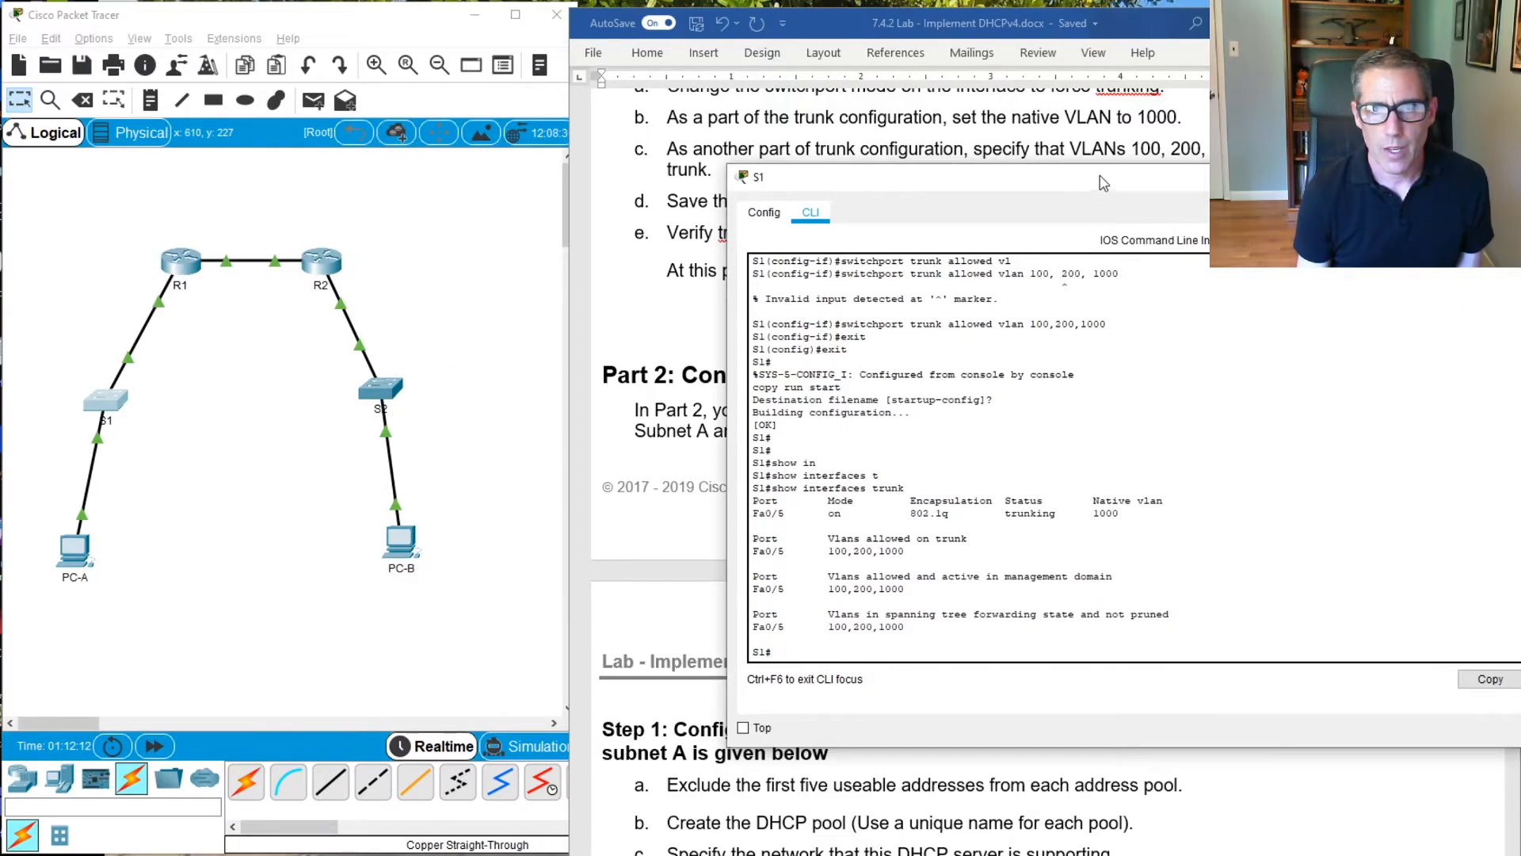
click(1512, 176)
scroll(867, 376, down, 6)
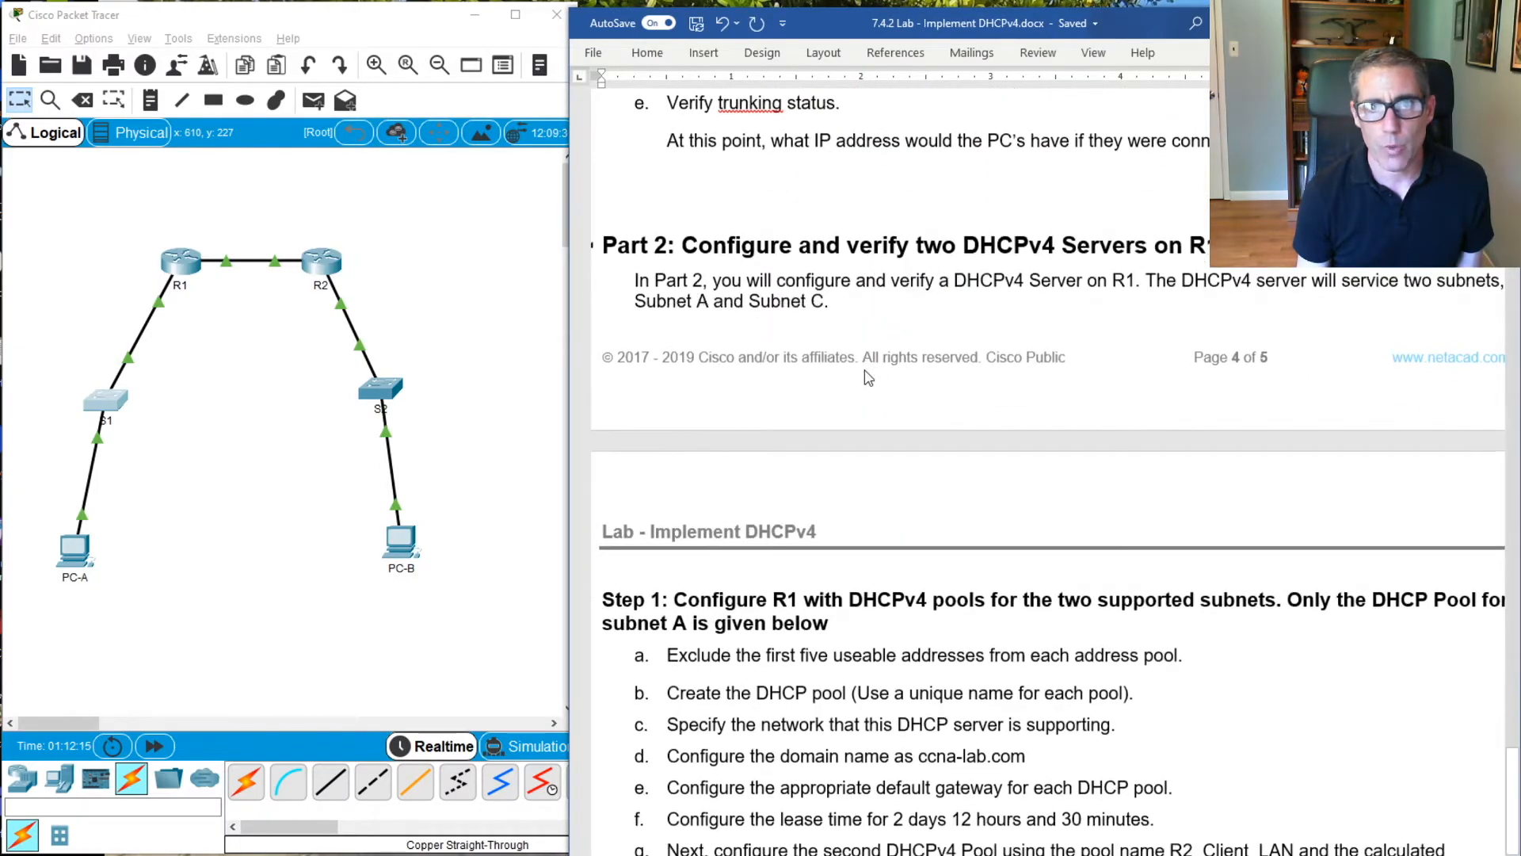
scroll(862, 367, up, 1)
scroll(862, 367, down, 1)
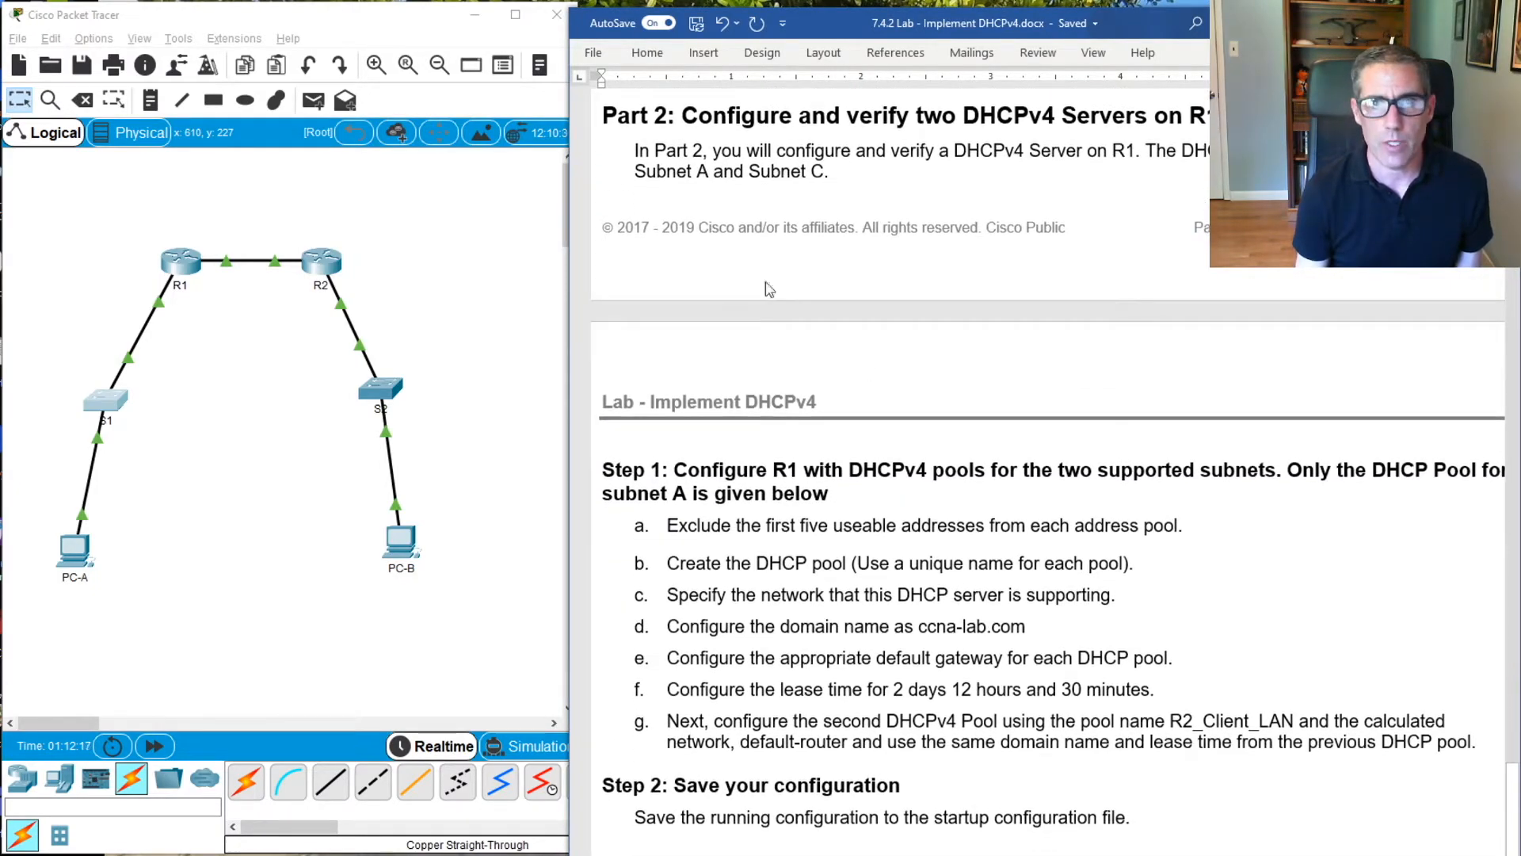
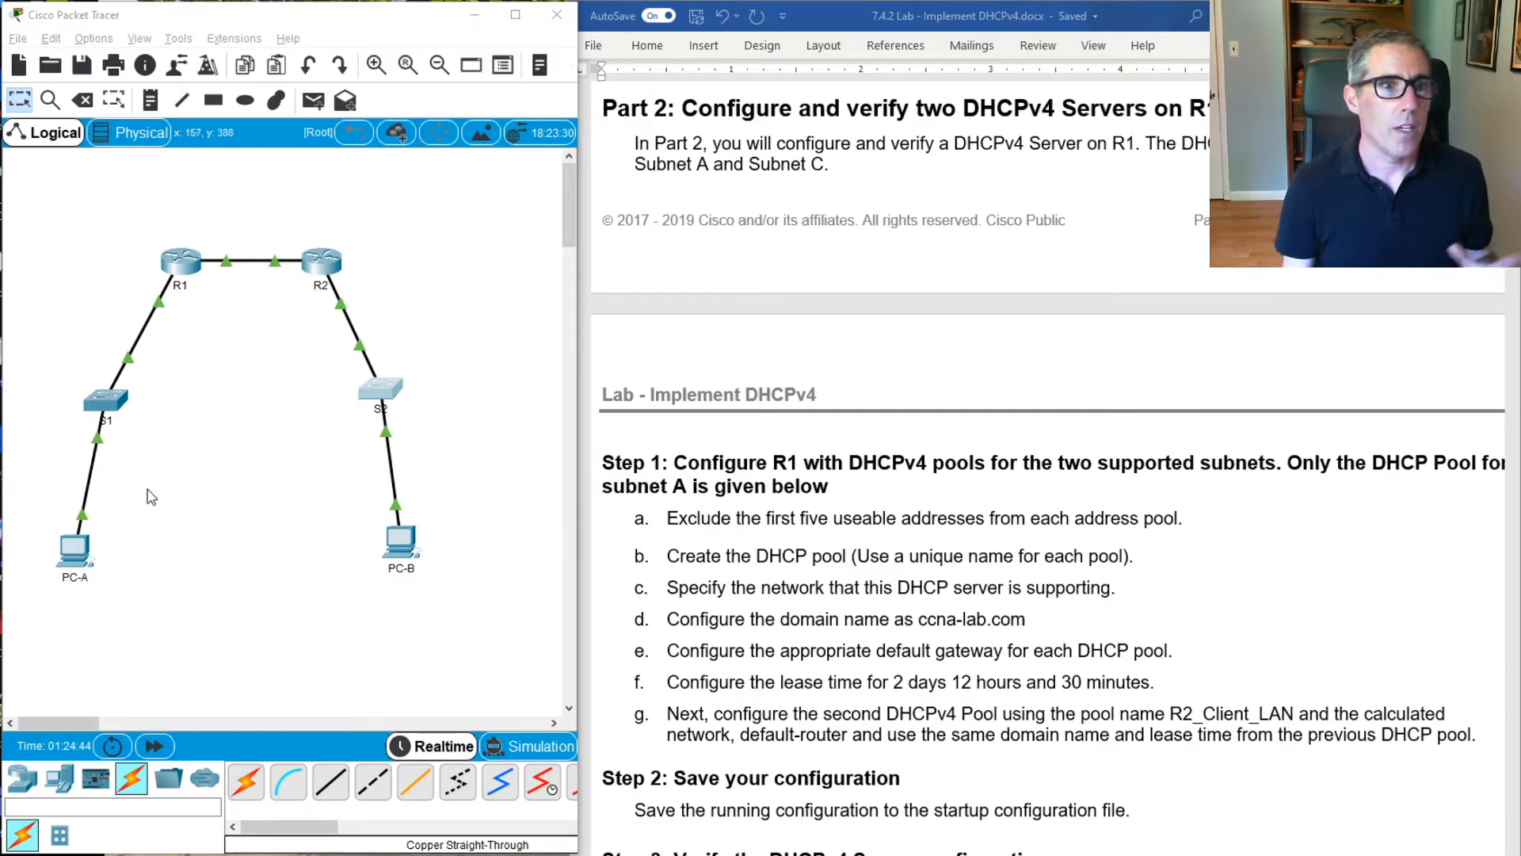
Review the Part 2 DHCPv4 instructions, then open R1's command line and move its window clear of the lab steps
scroll(864, 293, up, 1)
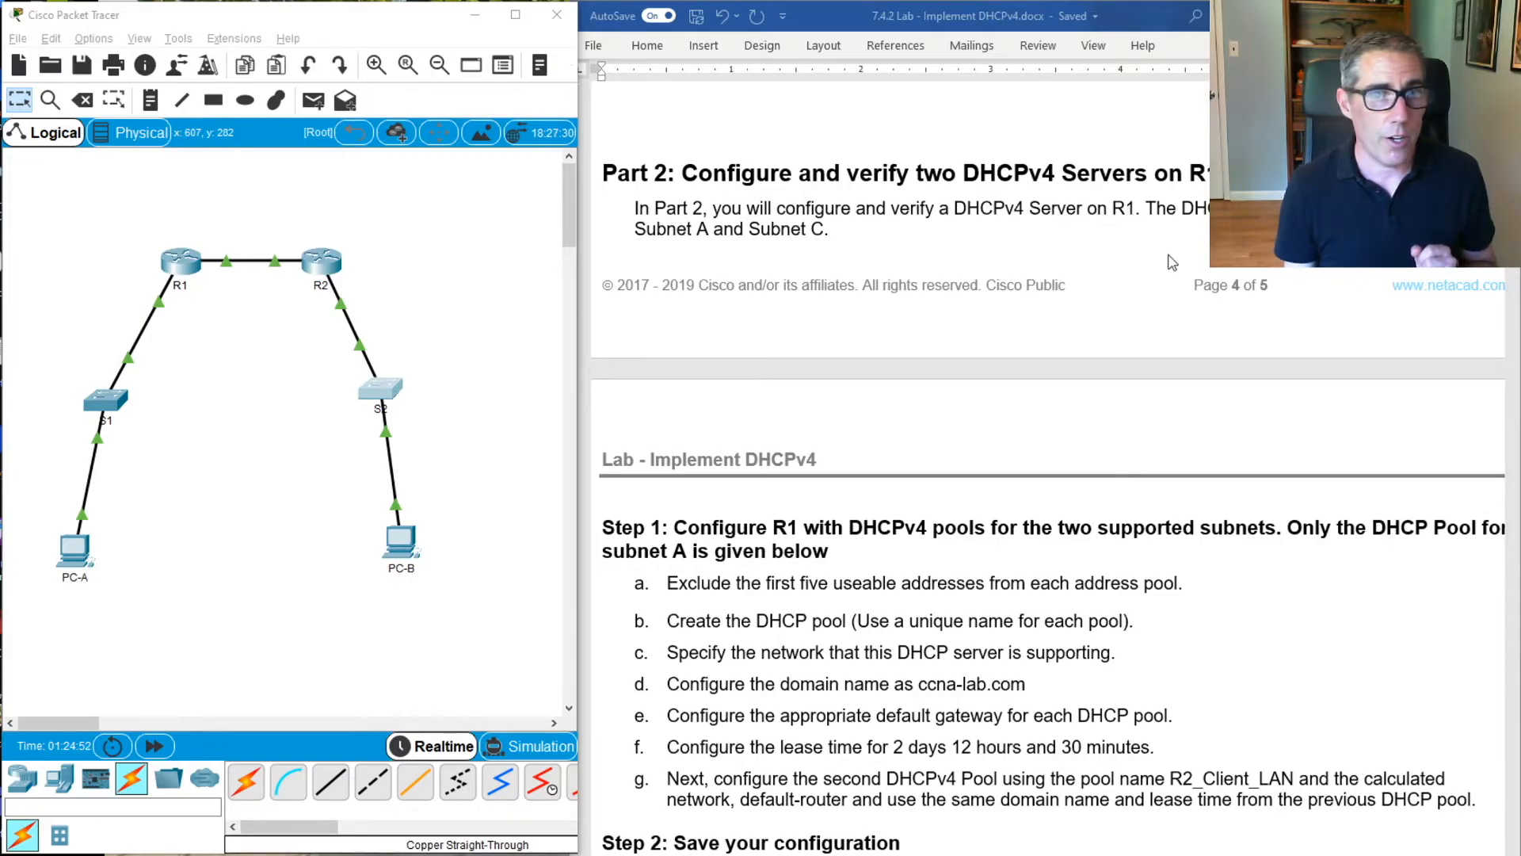
scroll(1171, 261, up, 2)
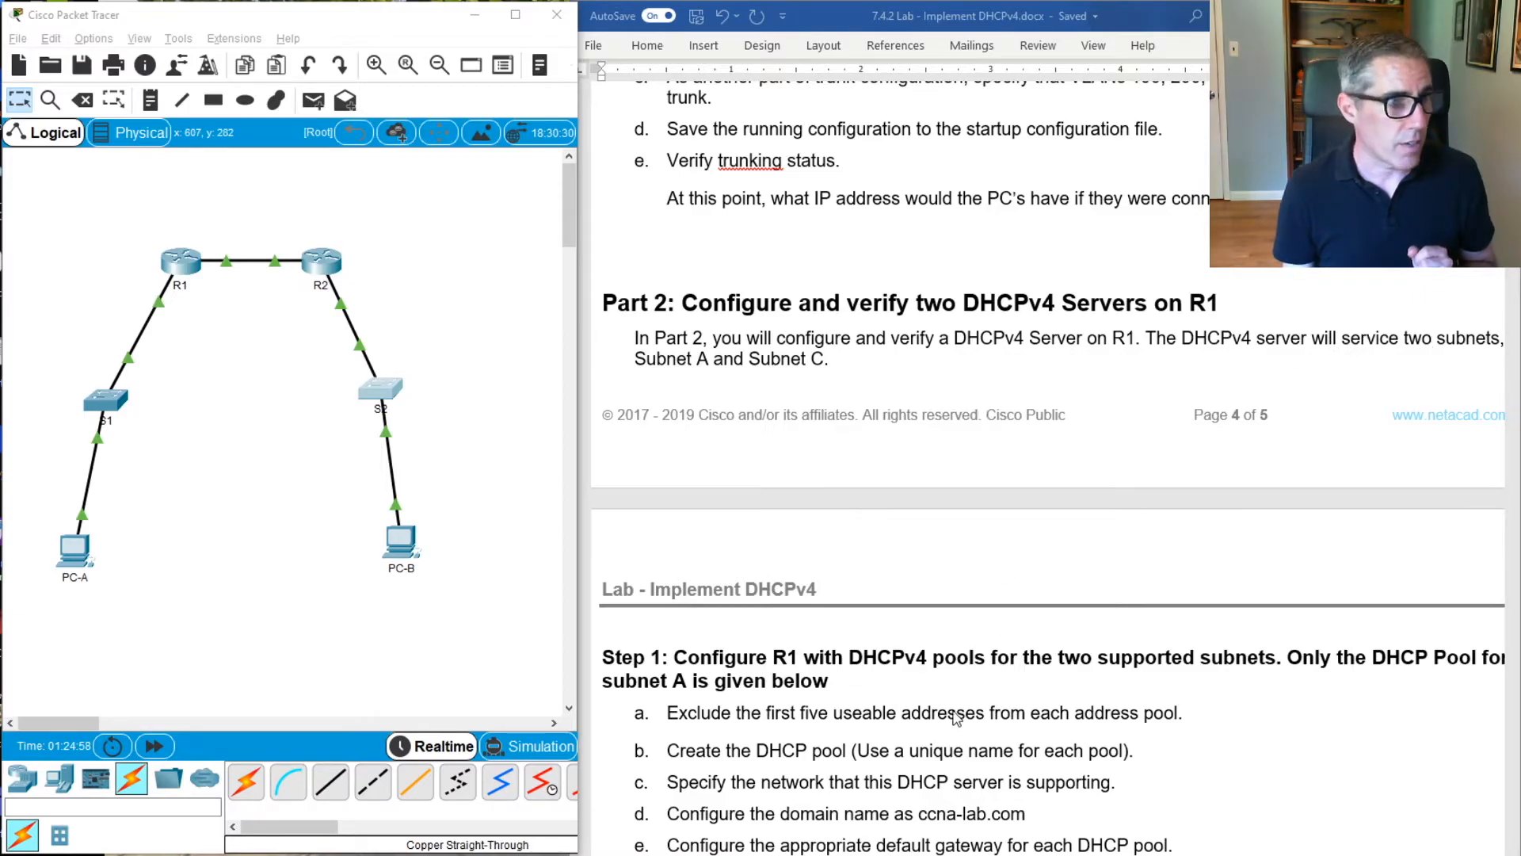
scroll(1060, 639, down, 2)
scroll(1030, 602, down, 2)
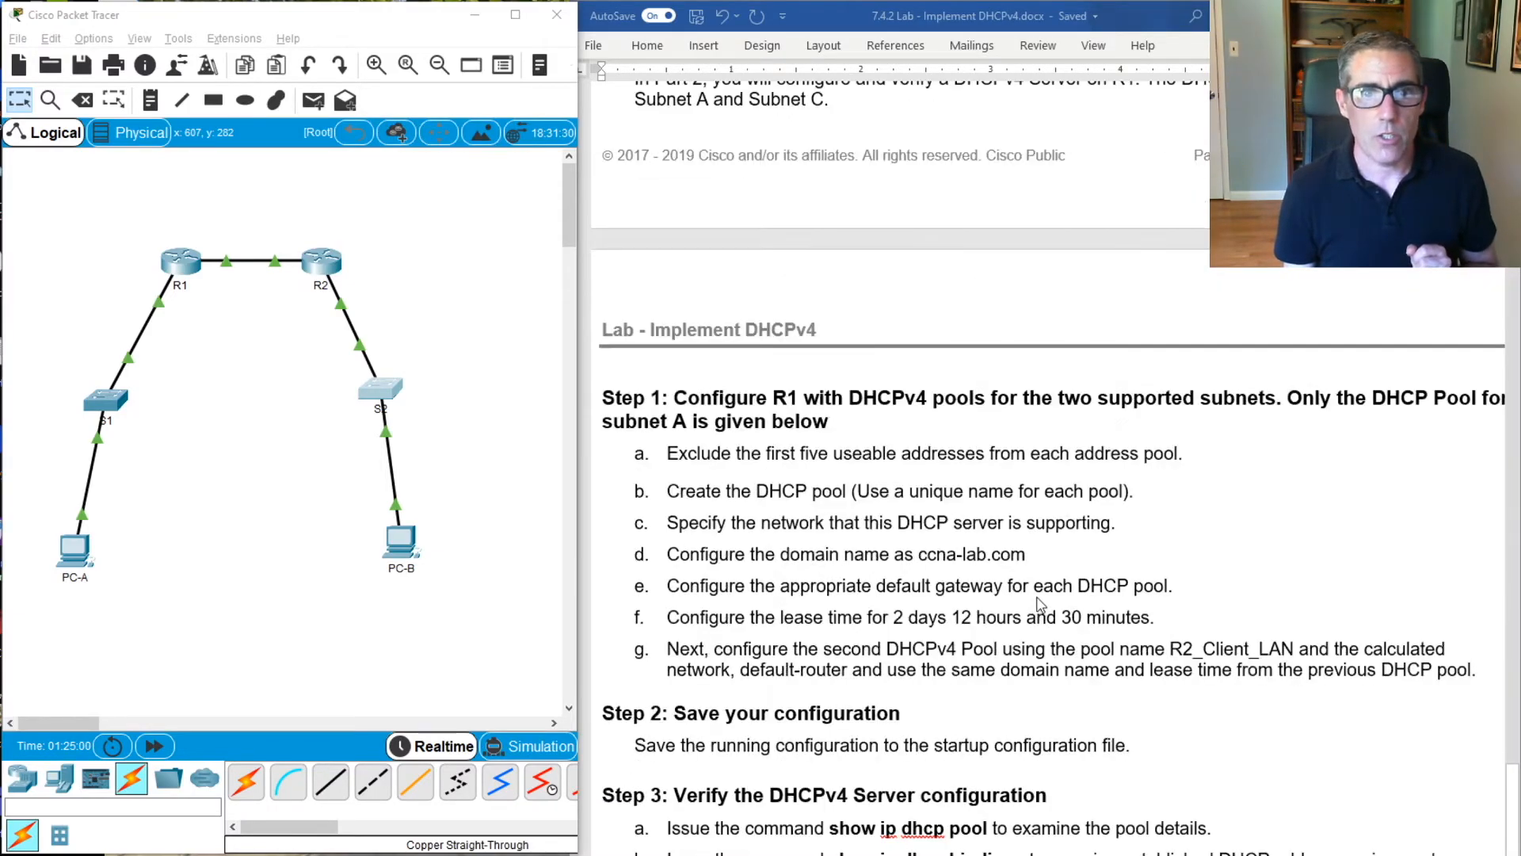
scroll(998, 575, down, 2)
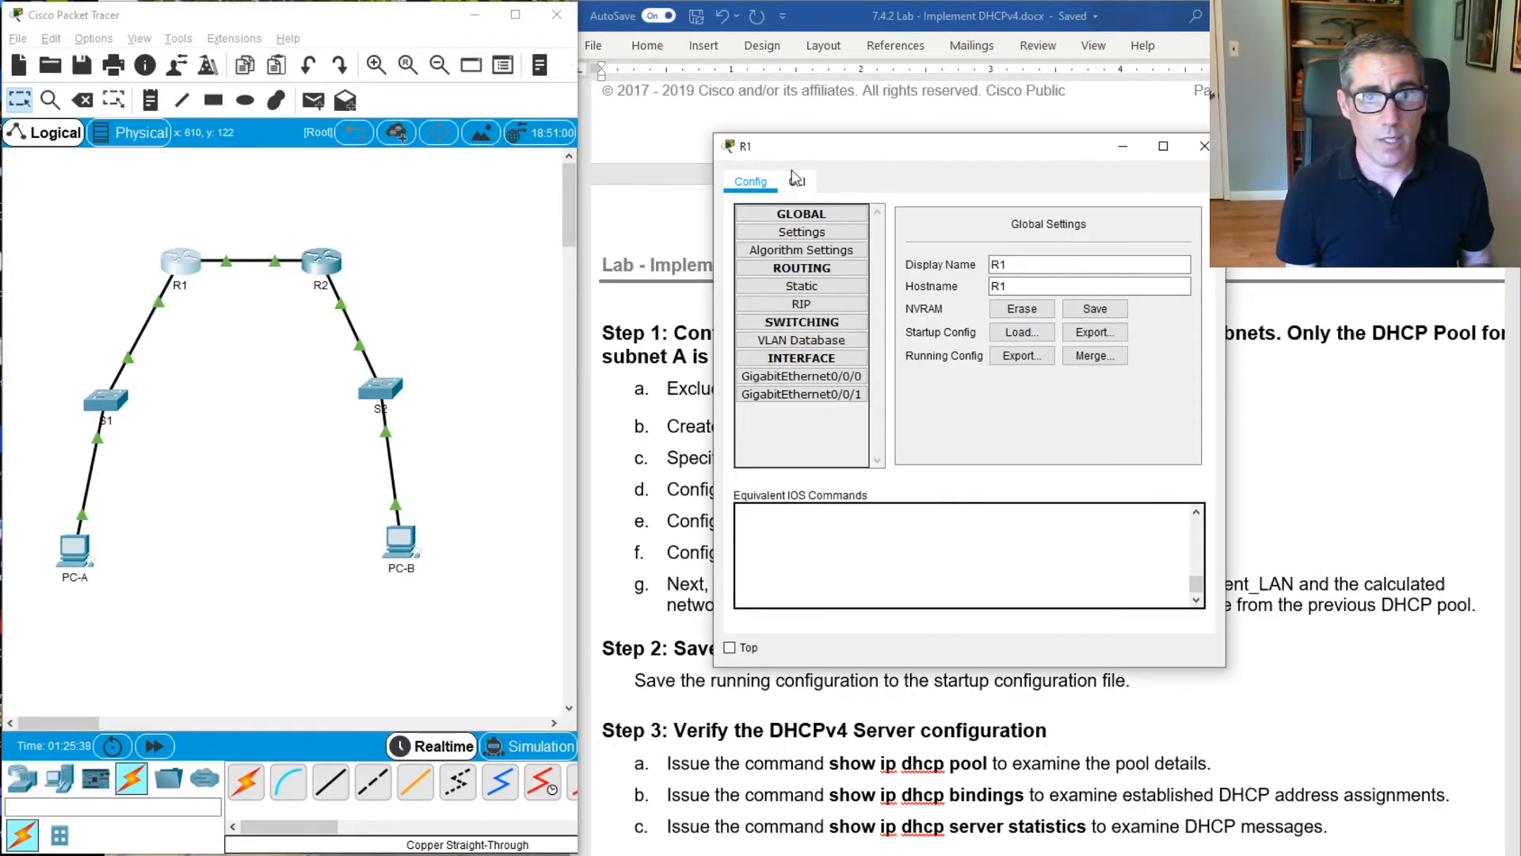
click(796, 182)
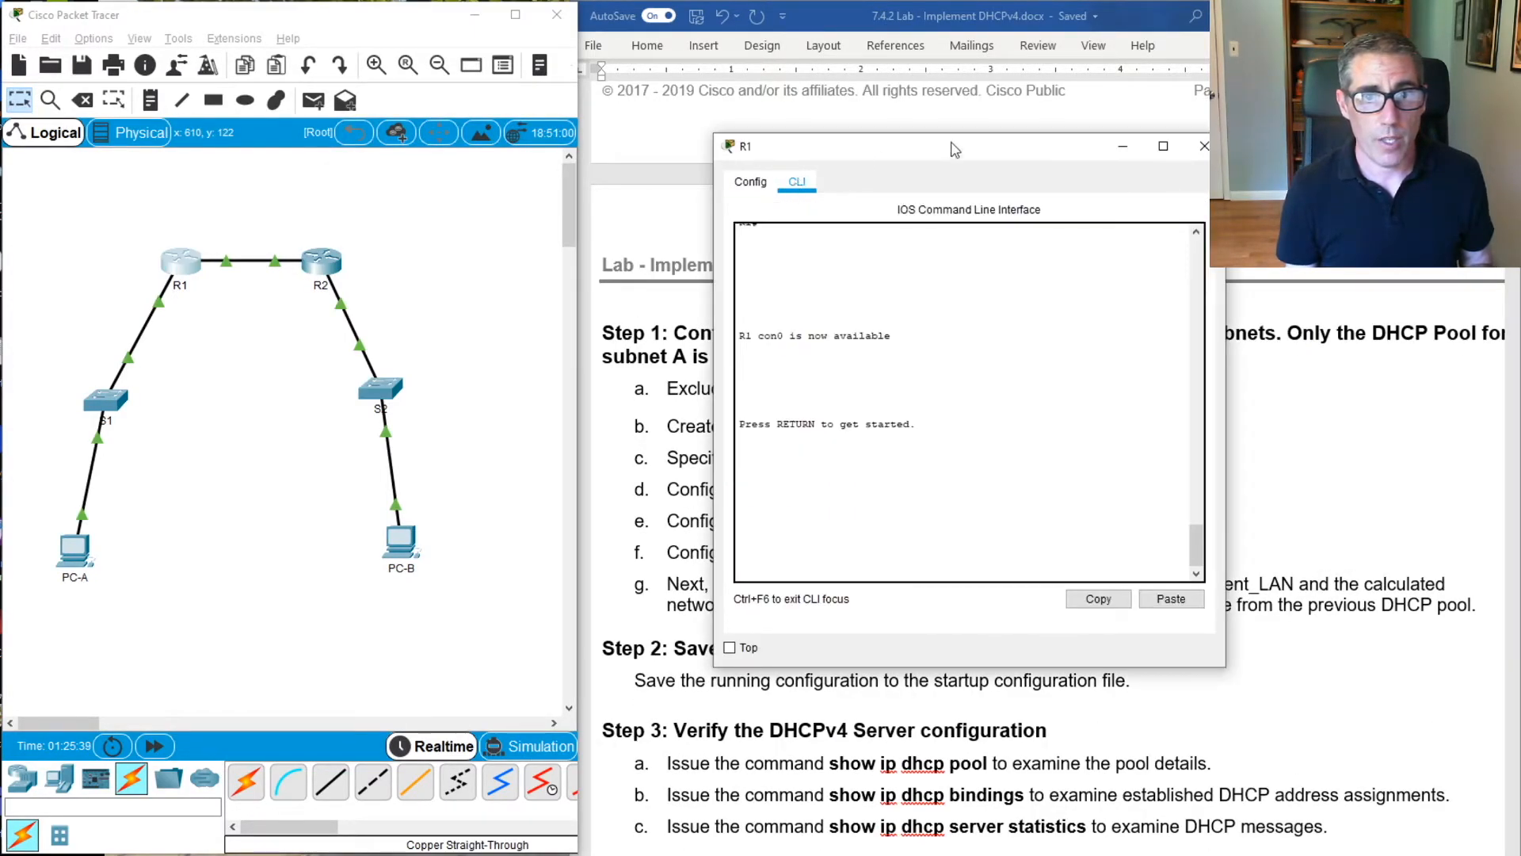
drag(996, 148, 498, 134)
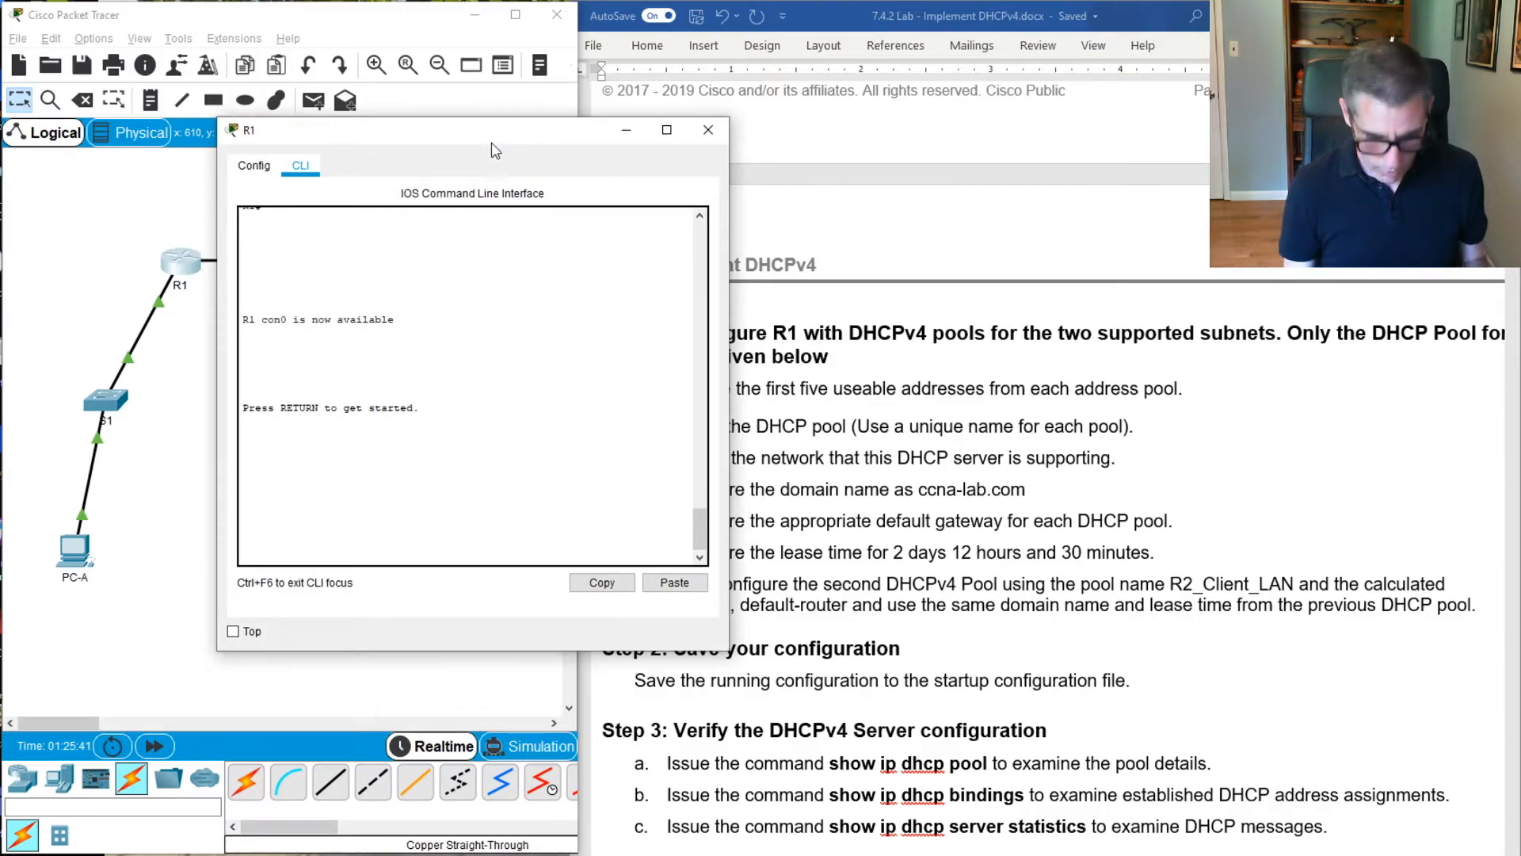
Log in to R1's console with the console password, retrying until user EXEC mode is reached
click(649, 289)
key(Return)
key(Return)
key(Return)
key(Return)
key(Return)
key(Return)
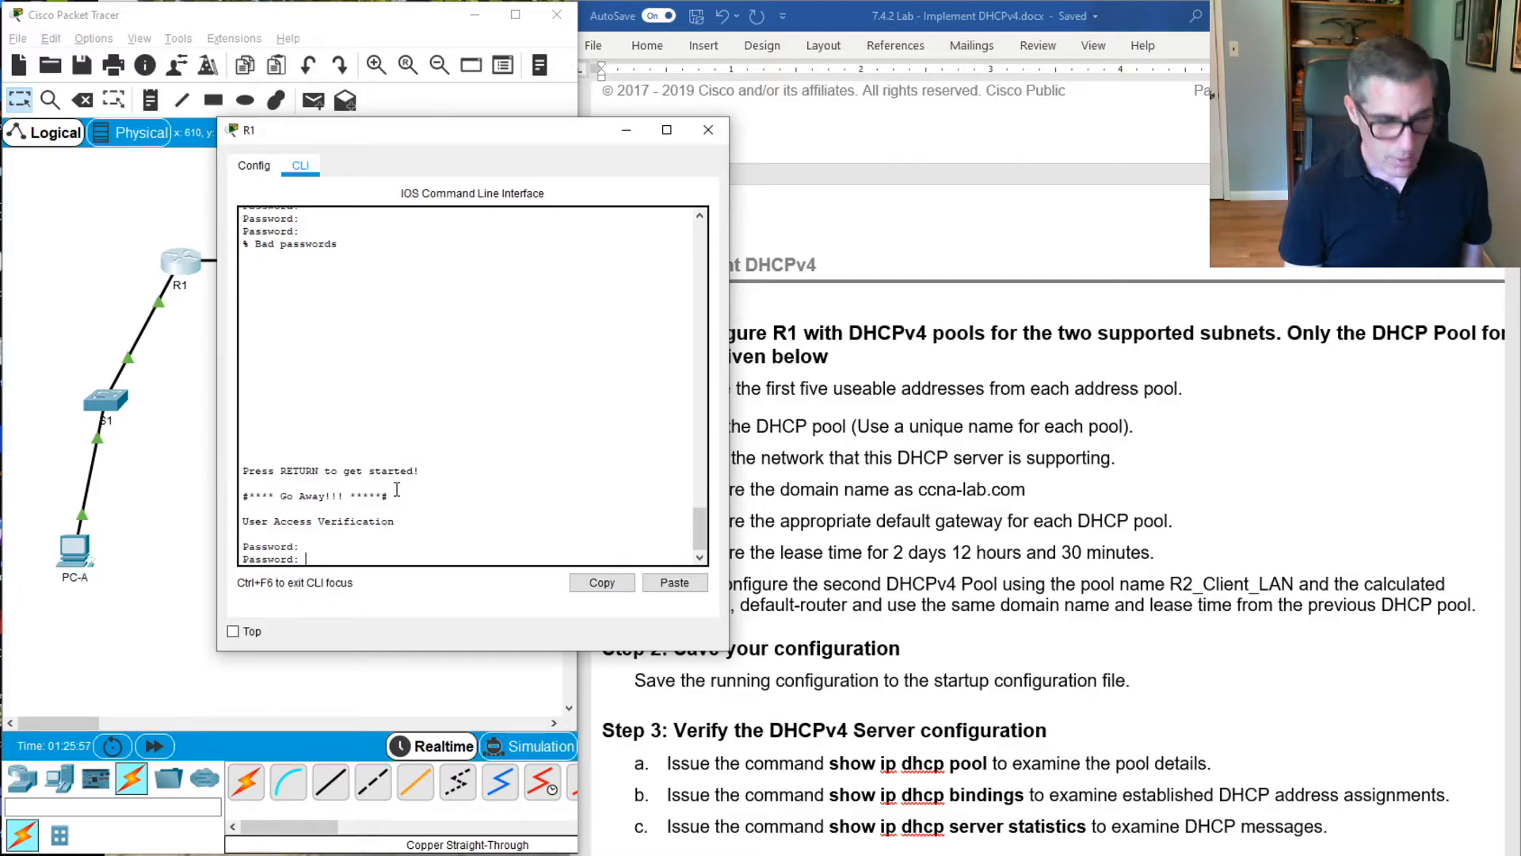
key(Return)
key(Return)
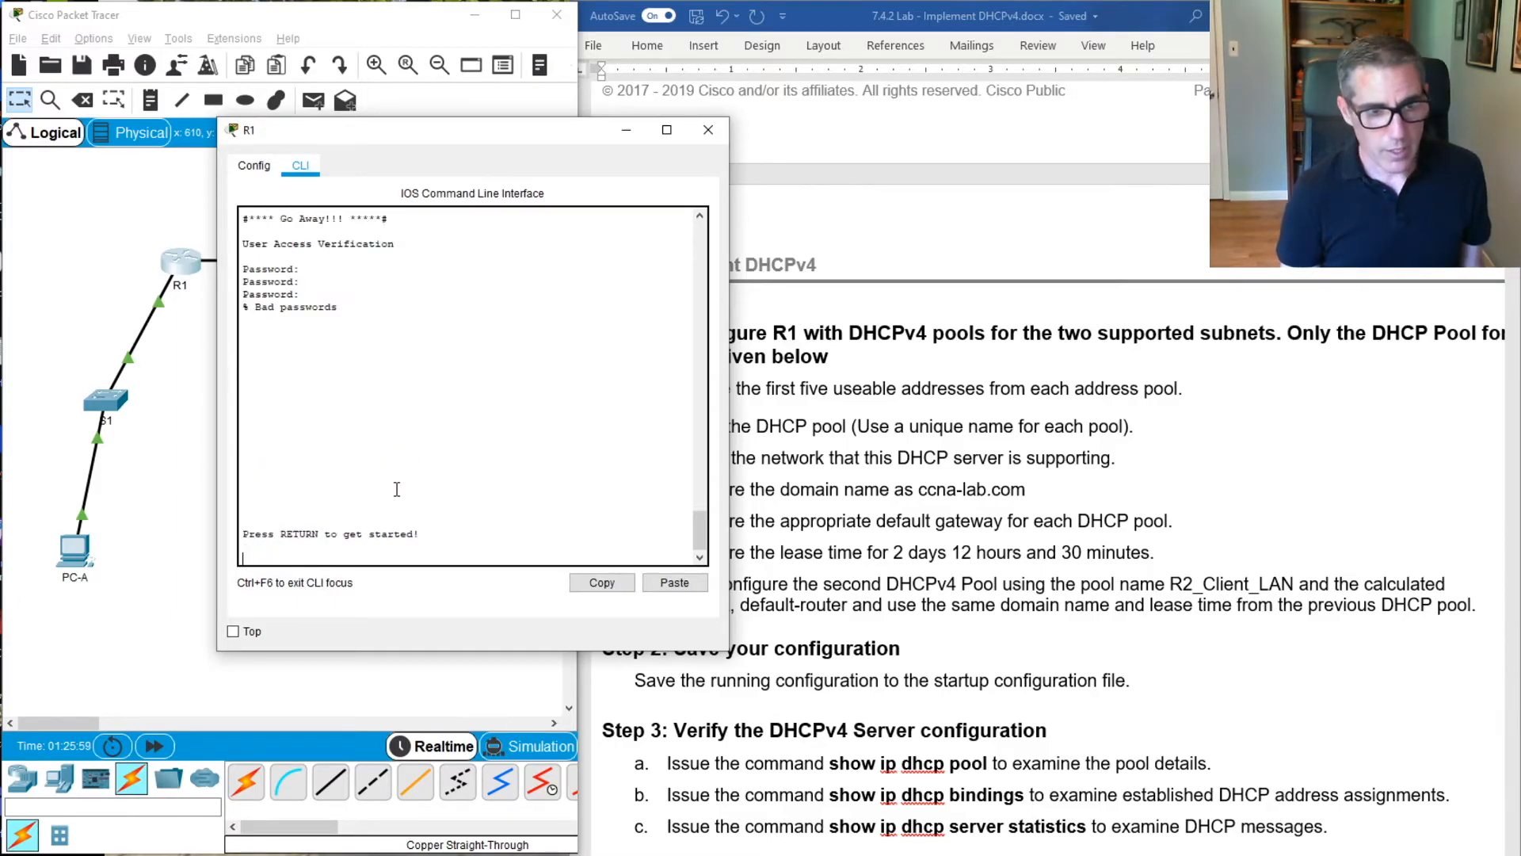
key(Return)
key(Return)
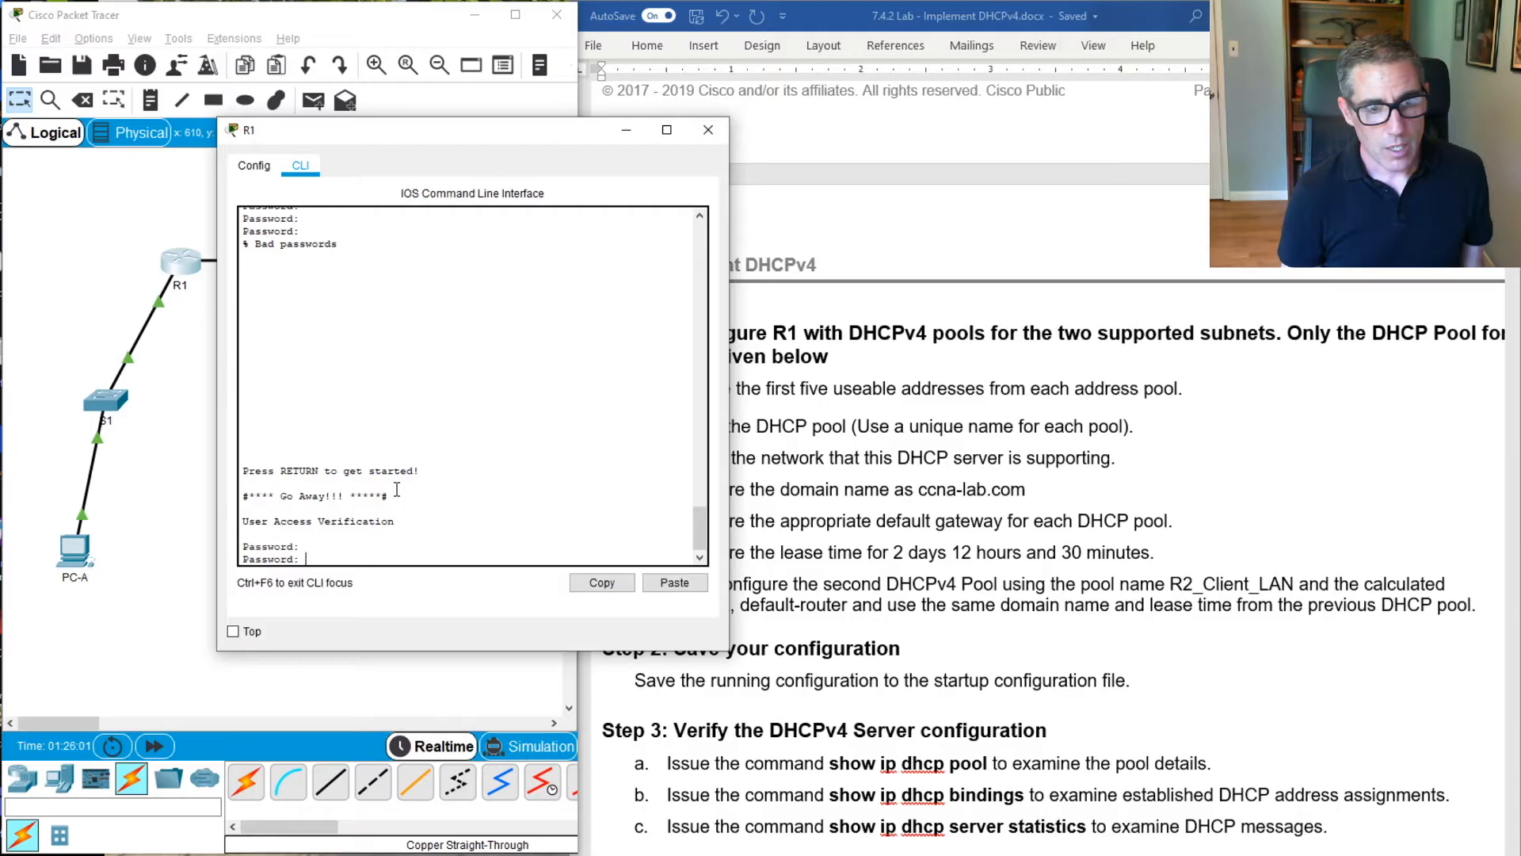
key(Return)
Enter privileged EXEC mode on R1 with en and the enable password
key(Return)
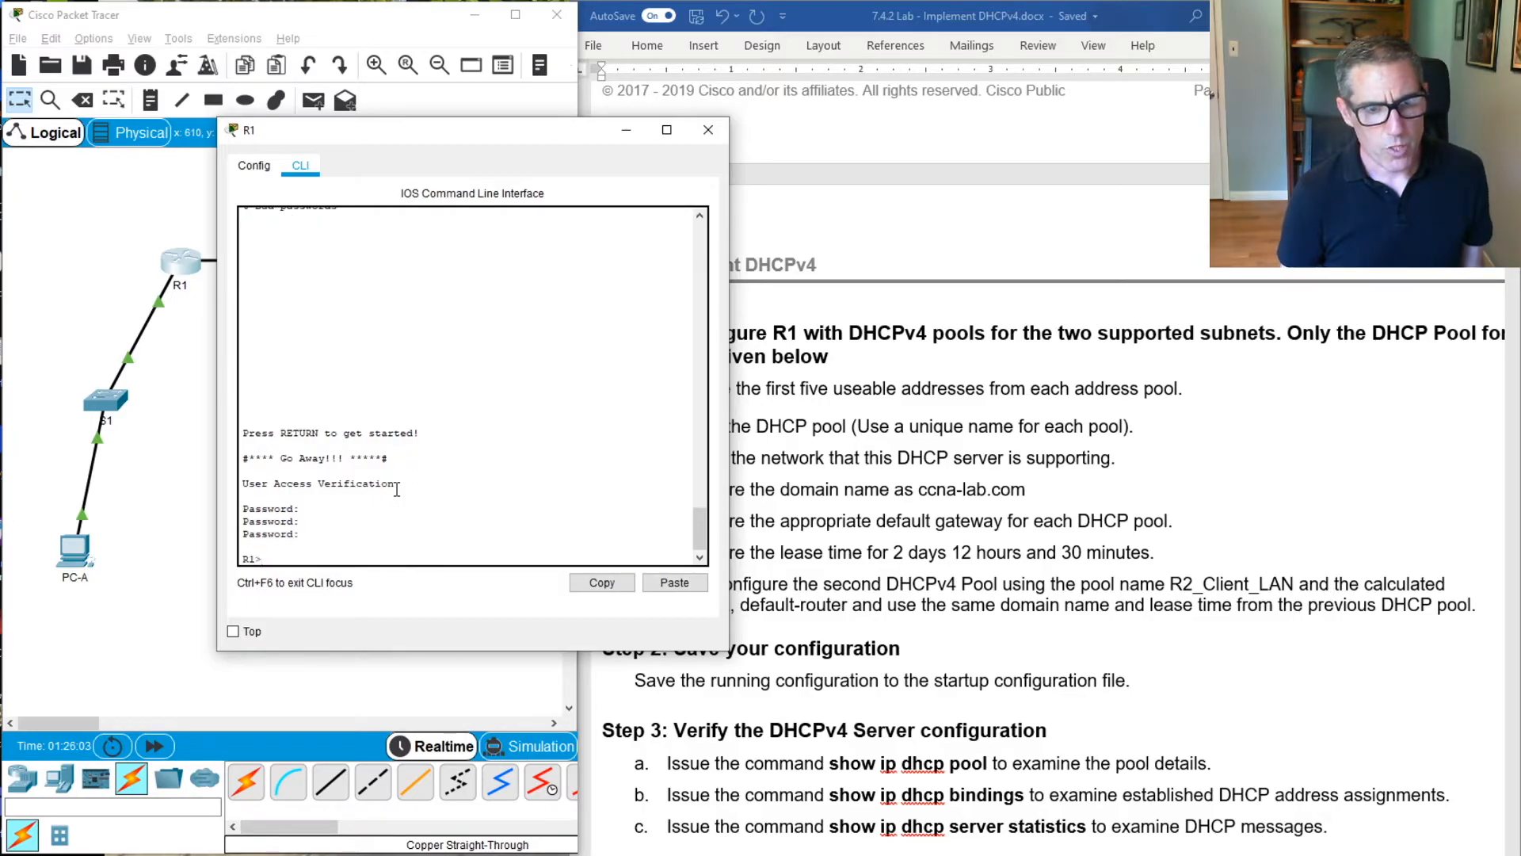
text(en)
key(Return)
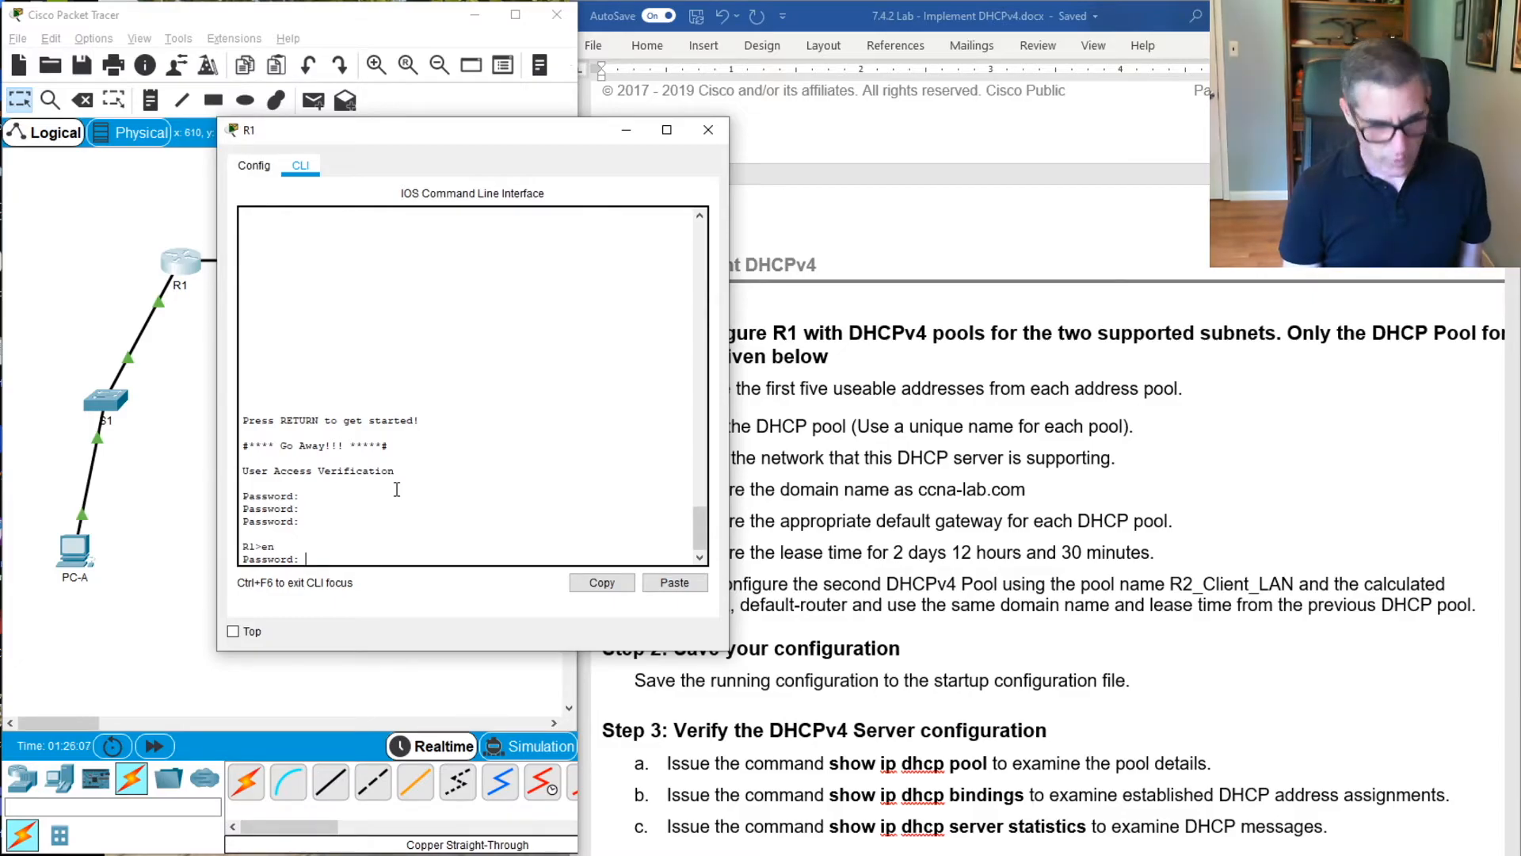
key(Return)
key(Return)
key(Return)
key(Return)
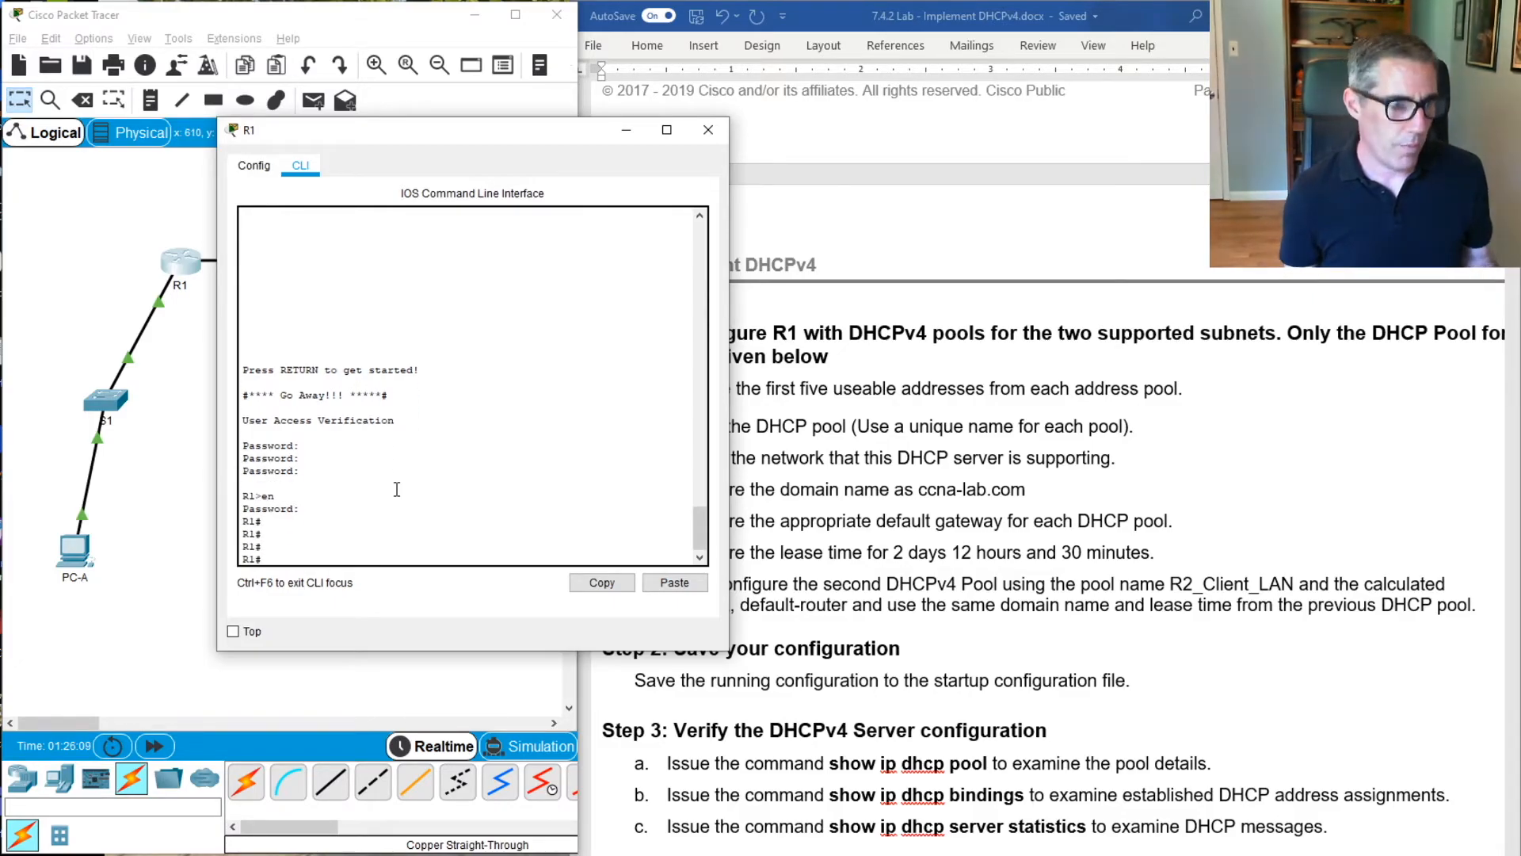
Shift the R1 window further off the lab instructions and enter global configuration mode with conf t
drag(433, 140, 339, 127)
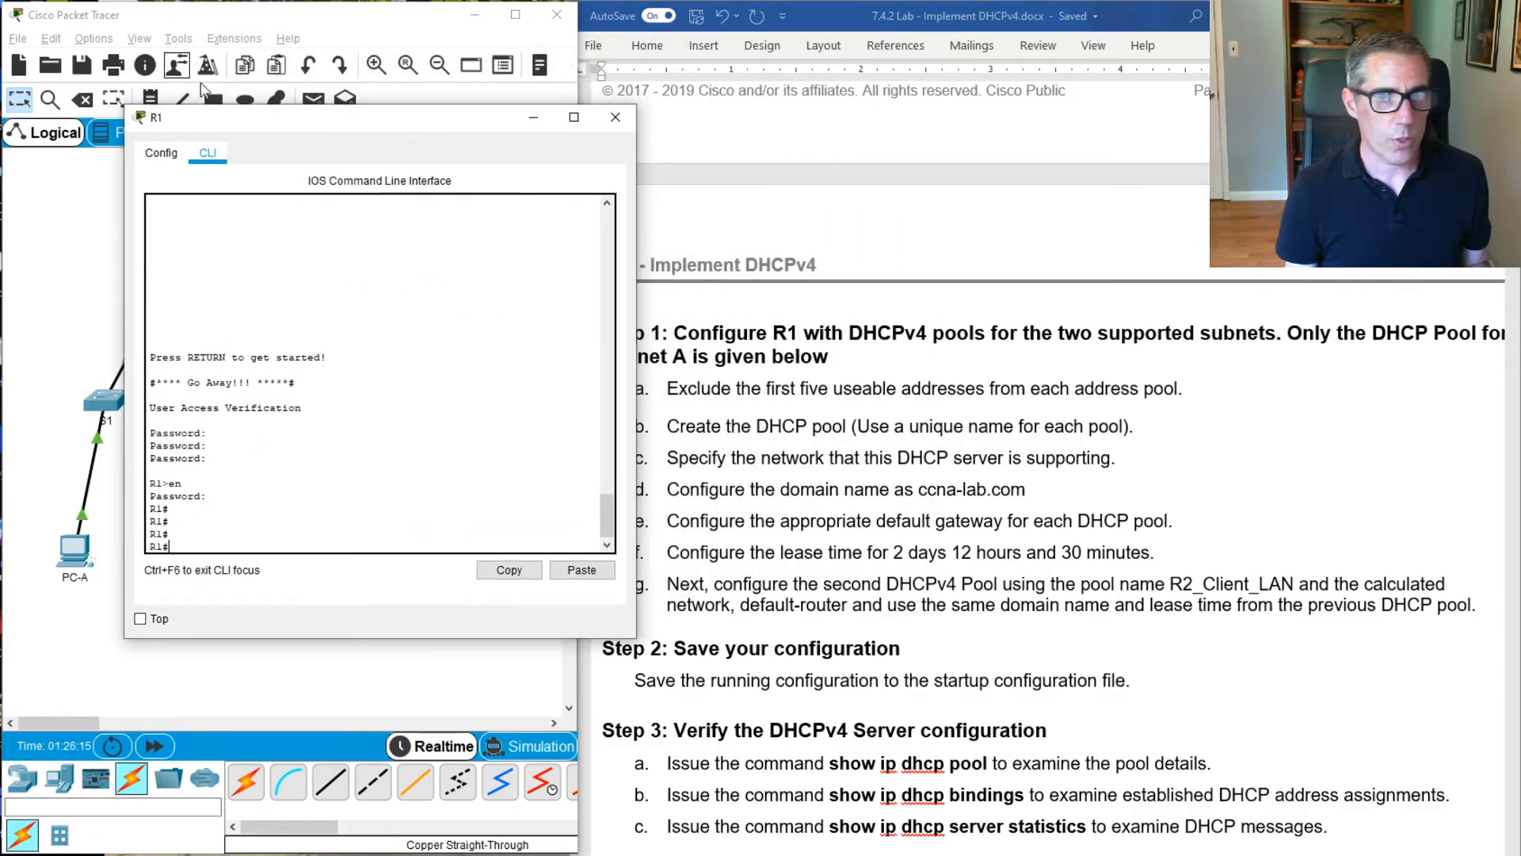
click(314, 482)
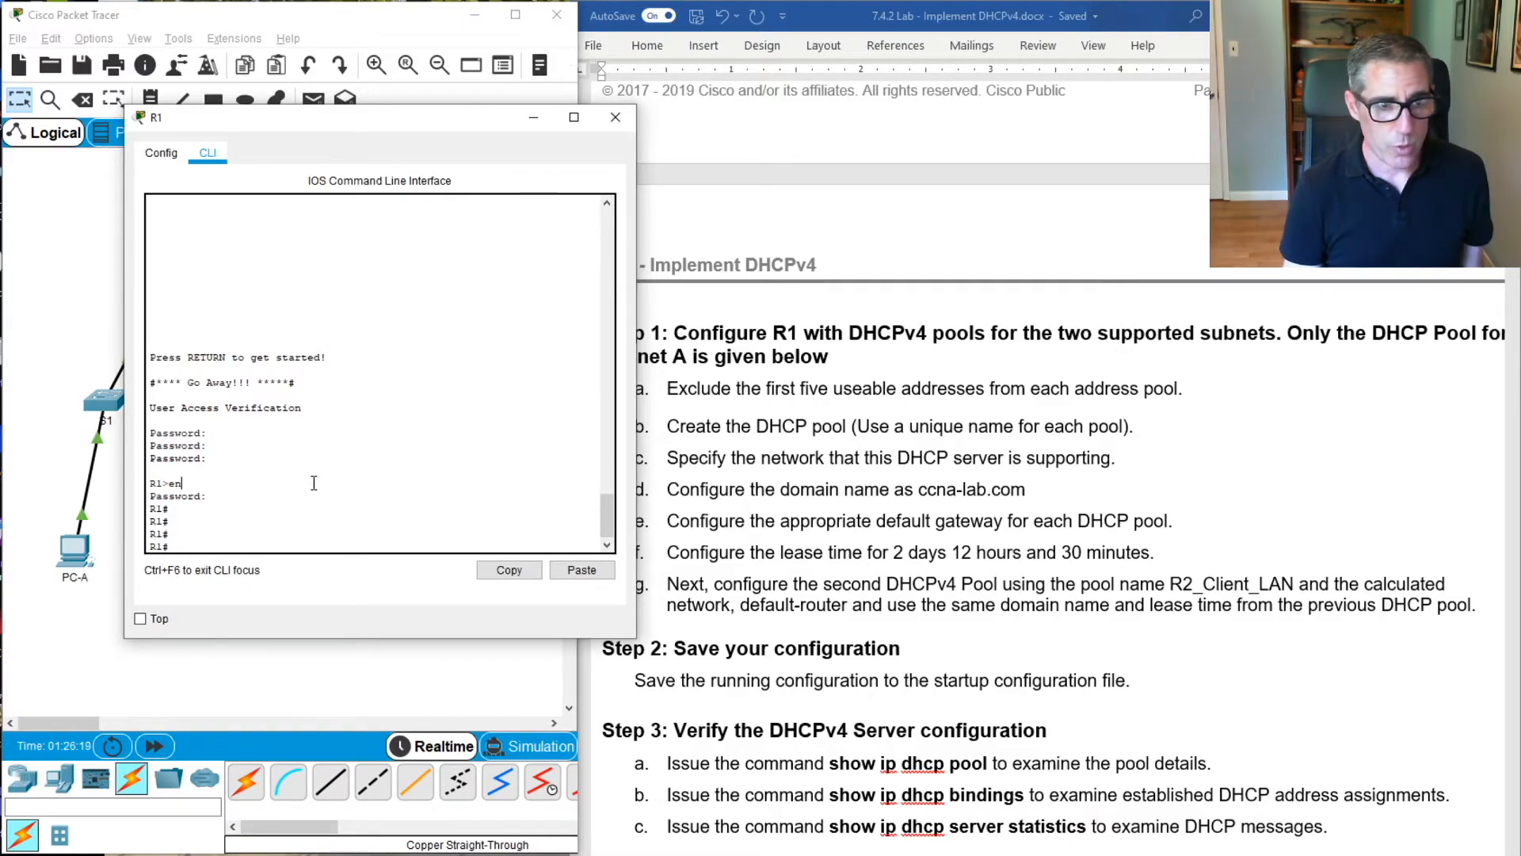
text(con)
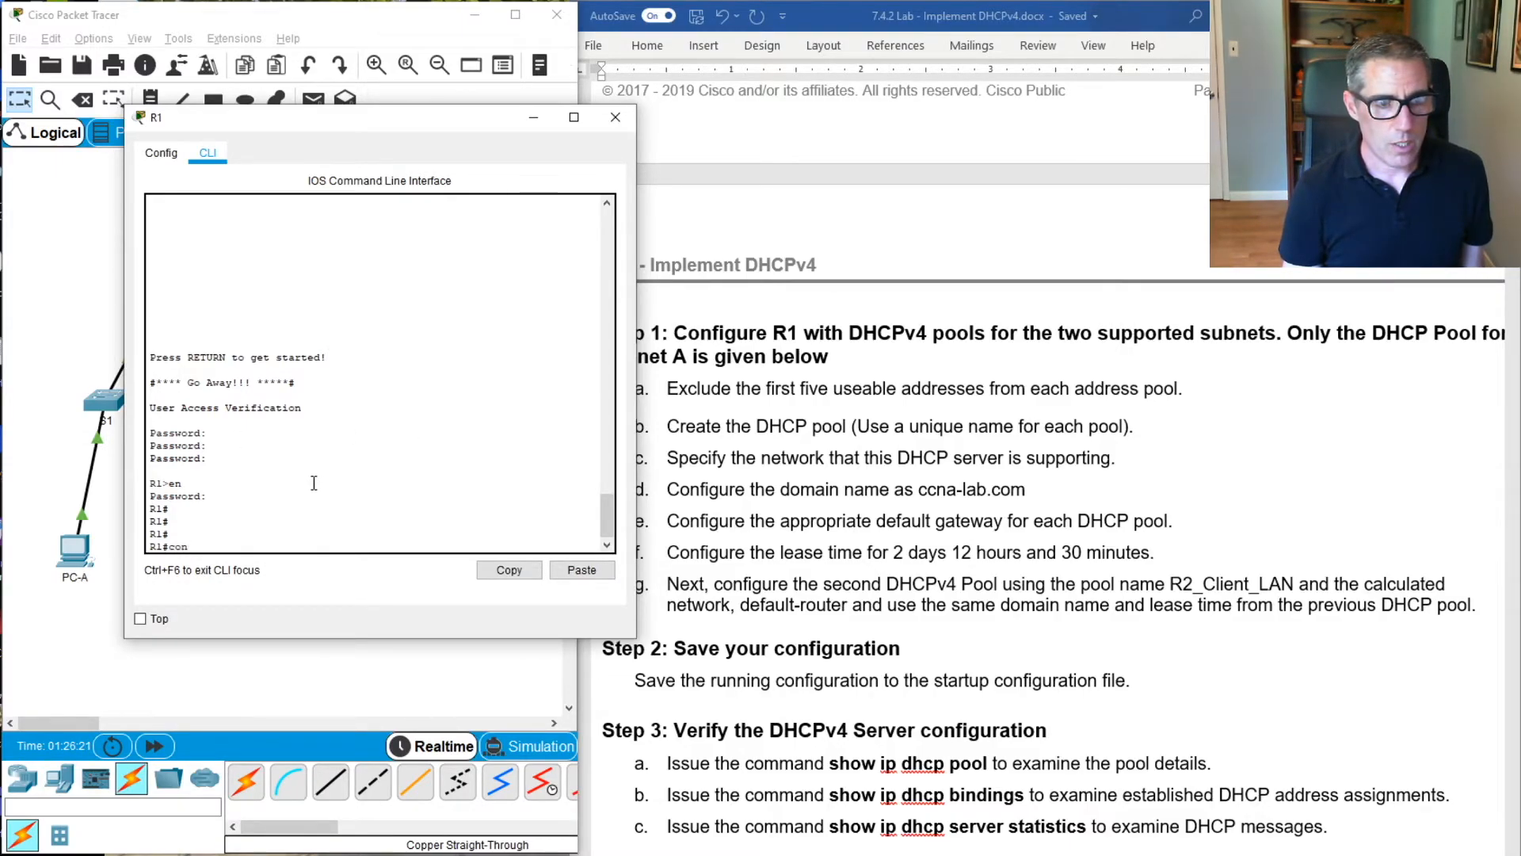
text(f t)
key(Return)
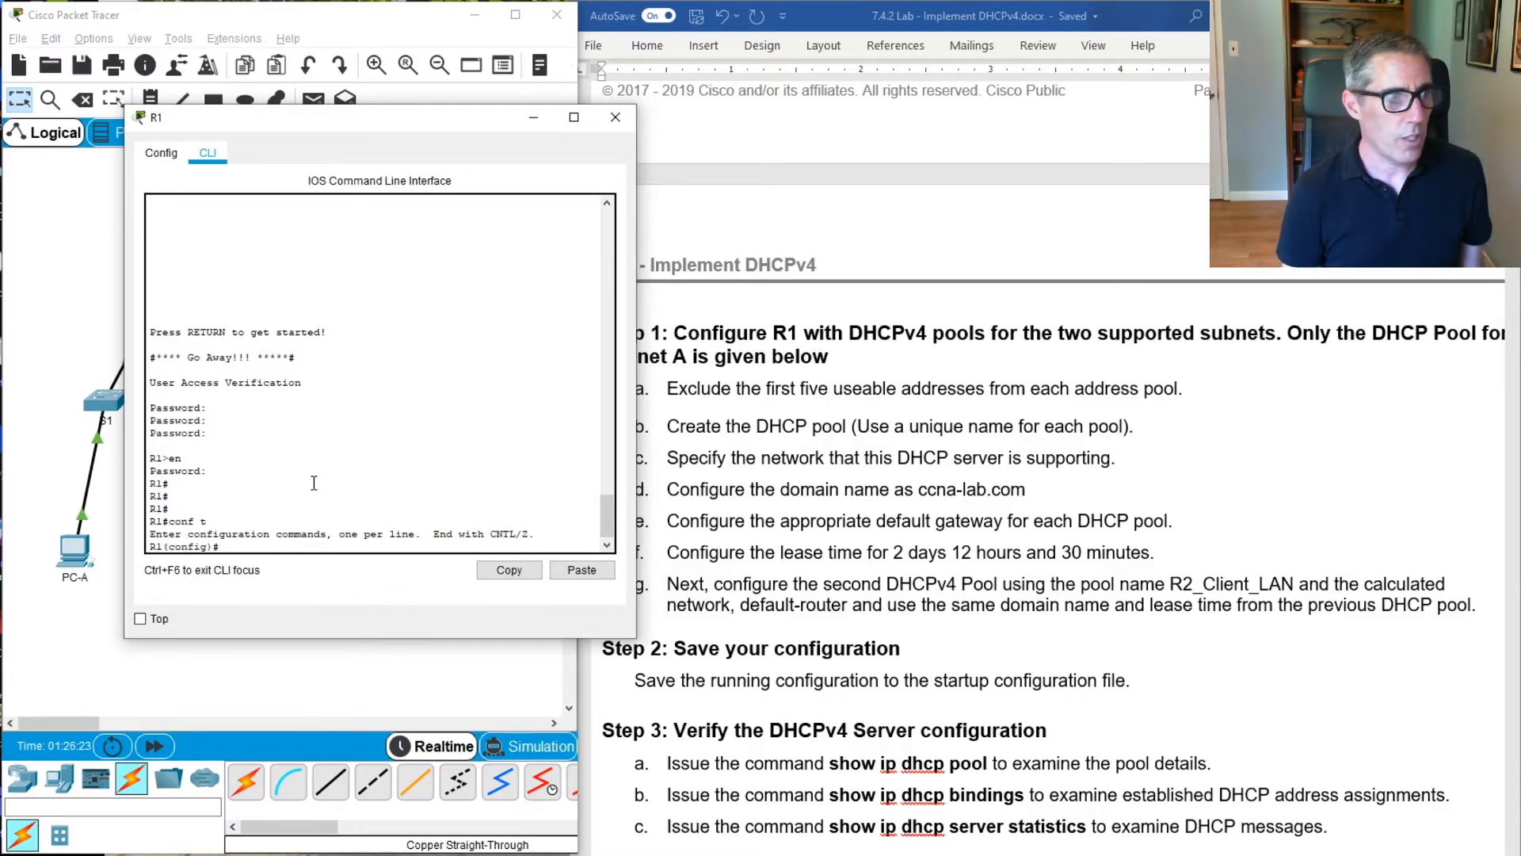
Exclude the first five usable Subnet A addresses, 192.168.1.1 through 192.168.1.5, from DHCP on R1 with ip dhcp excluded-address
text(ip)
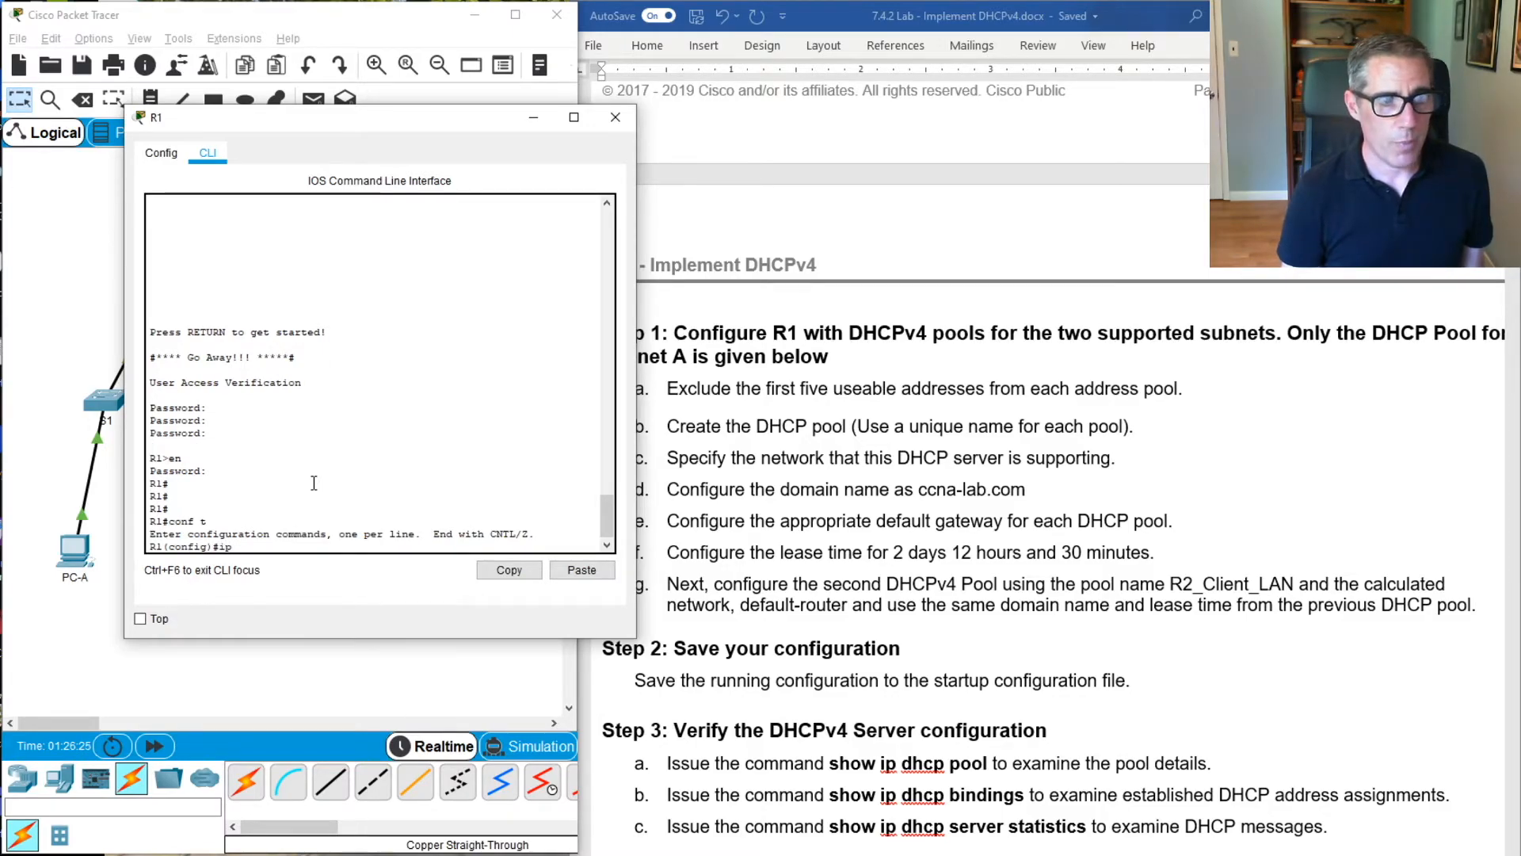
text( d)
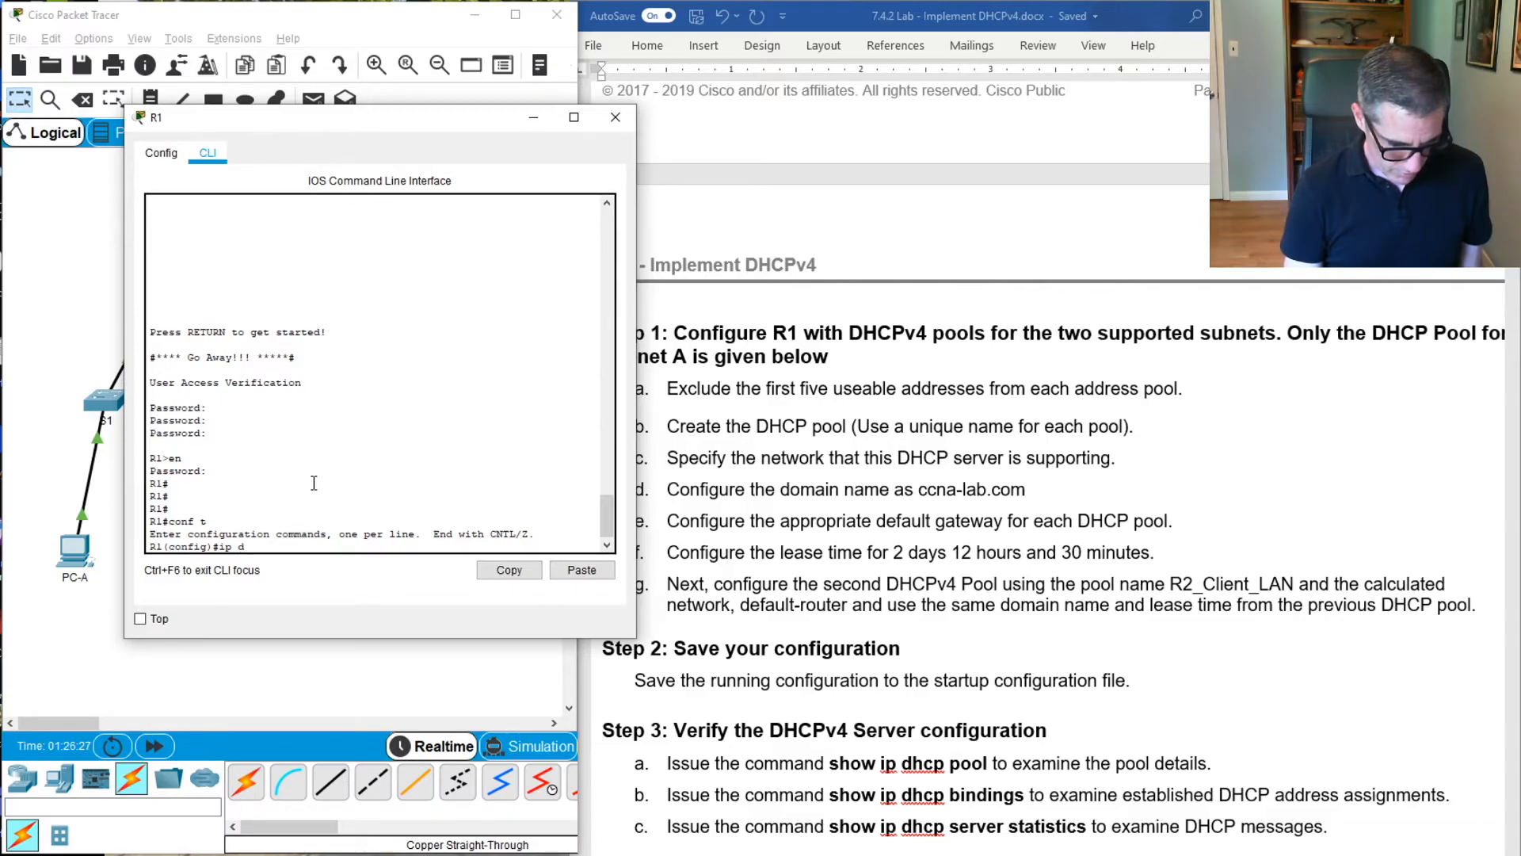
text(hcp e)
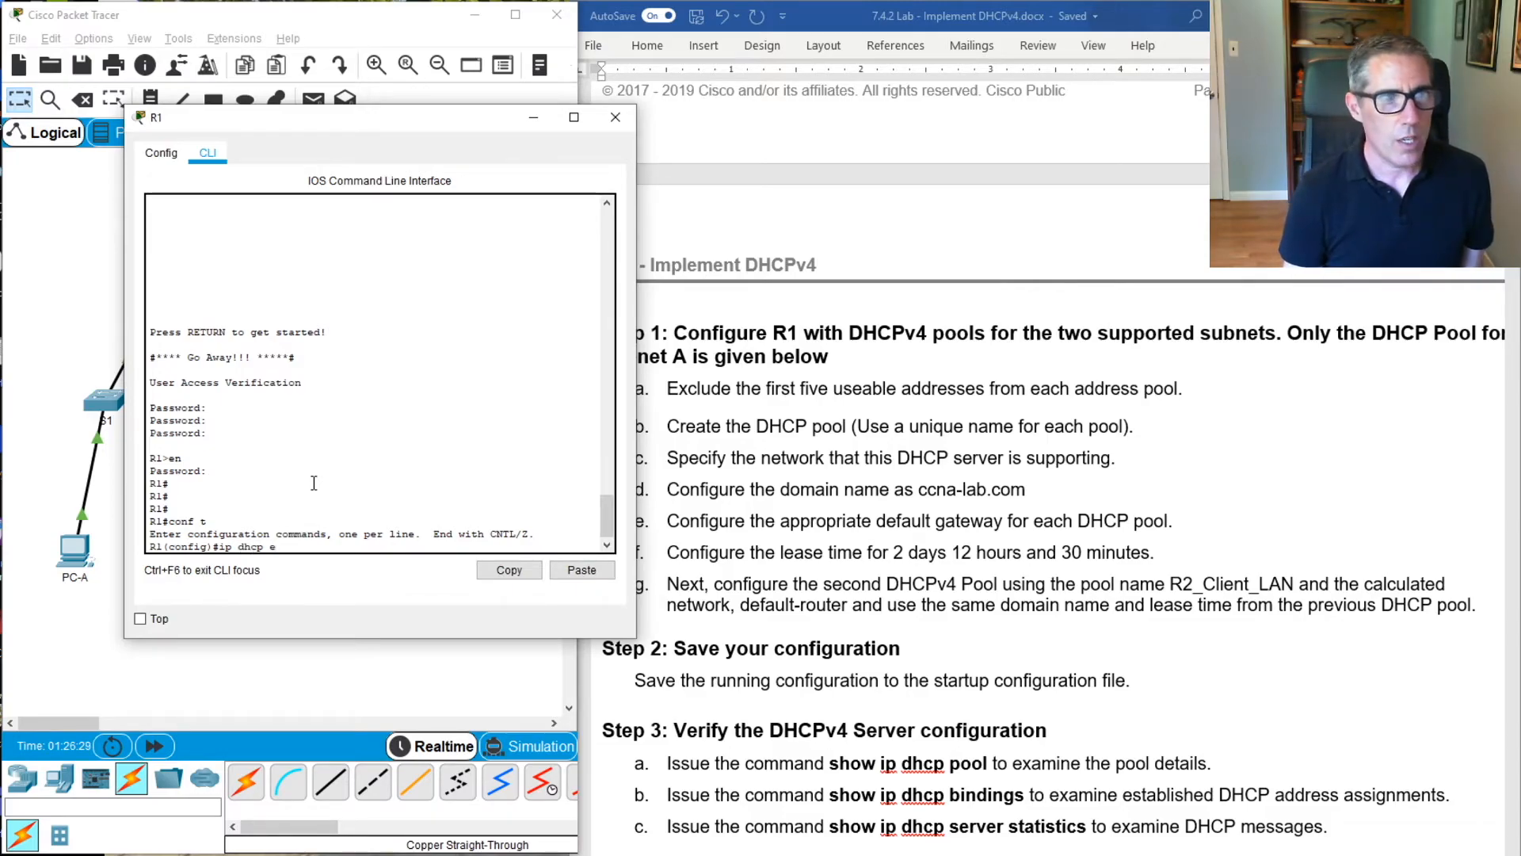
text(xl)
key(Tab)
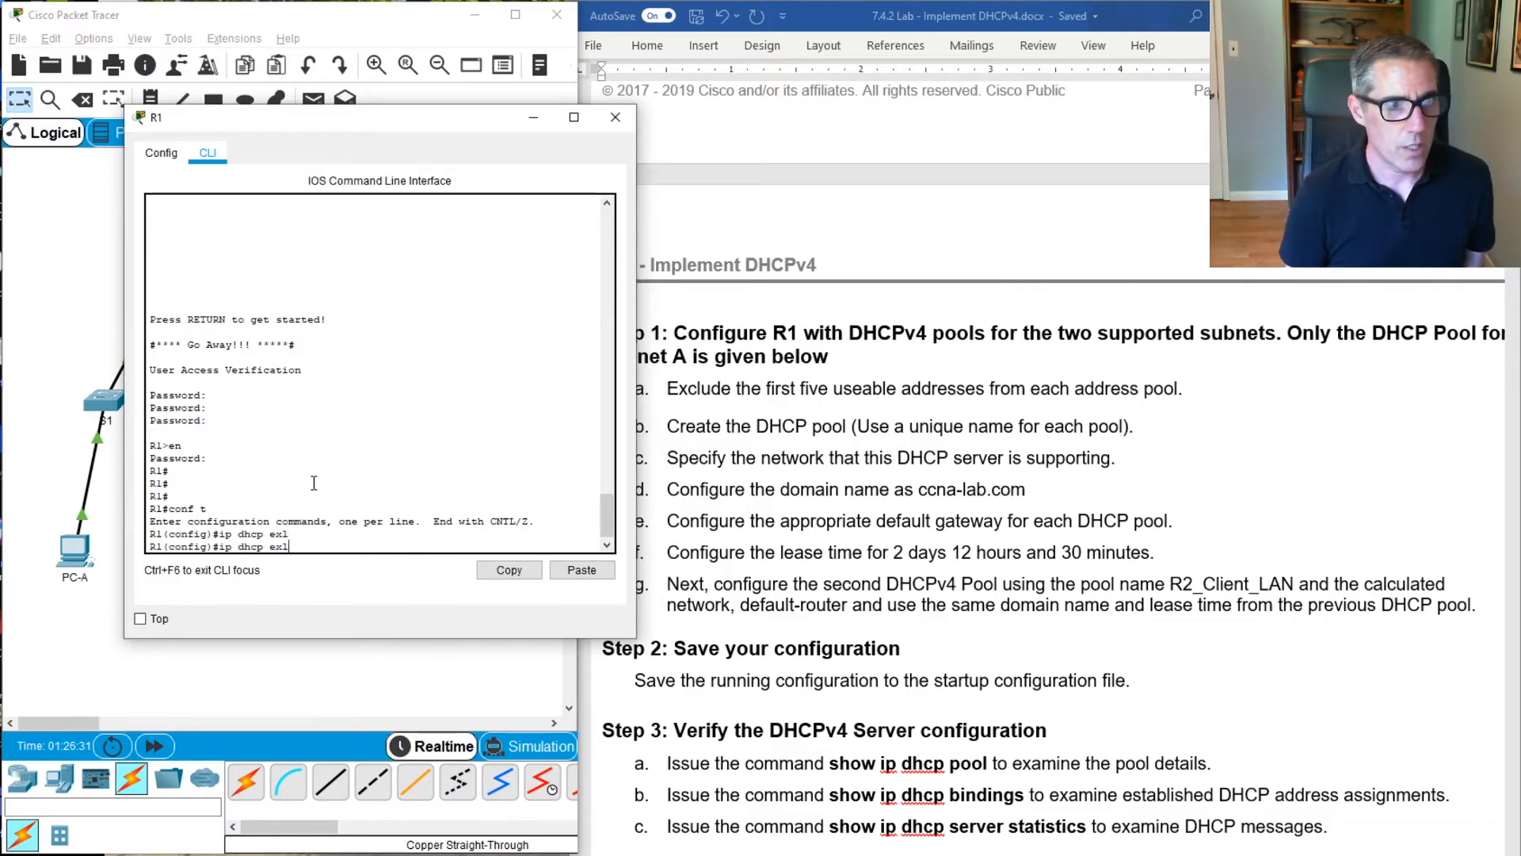
key(BackSpace)
text(cl)
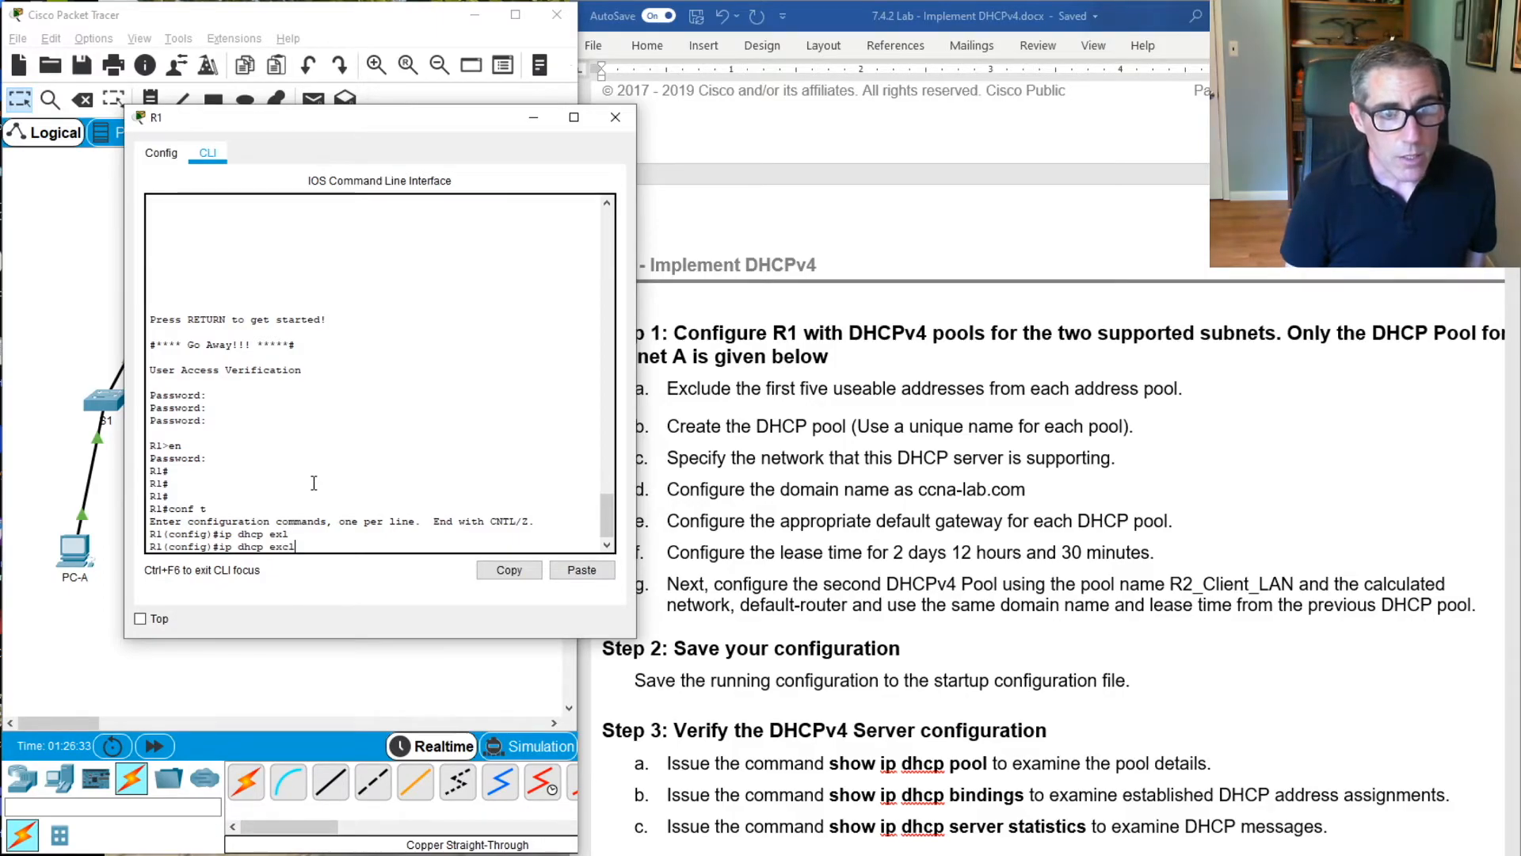
key(Tab)
text(192.1)
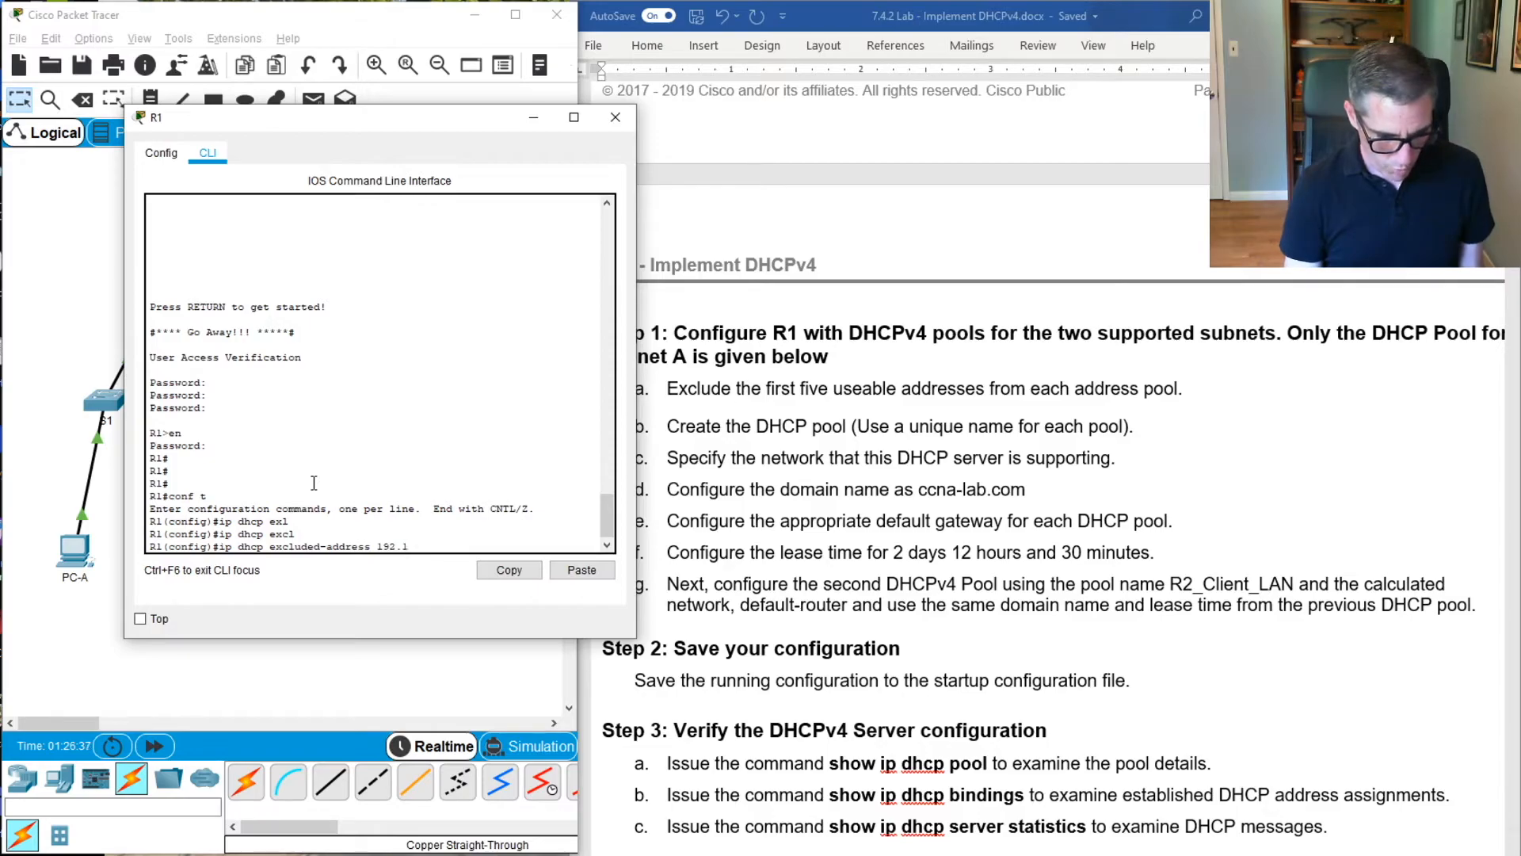
text(68.1.1)
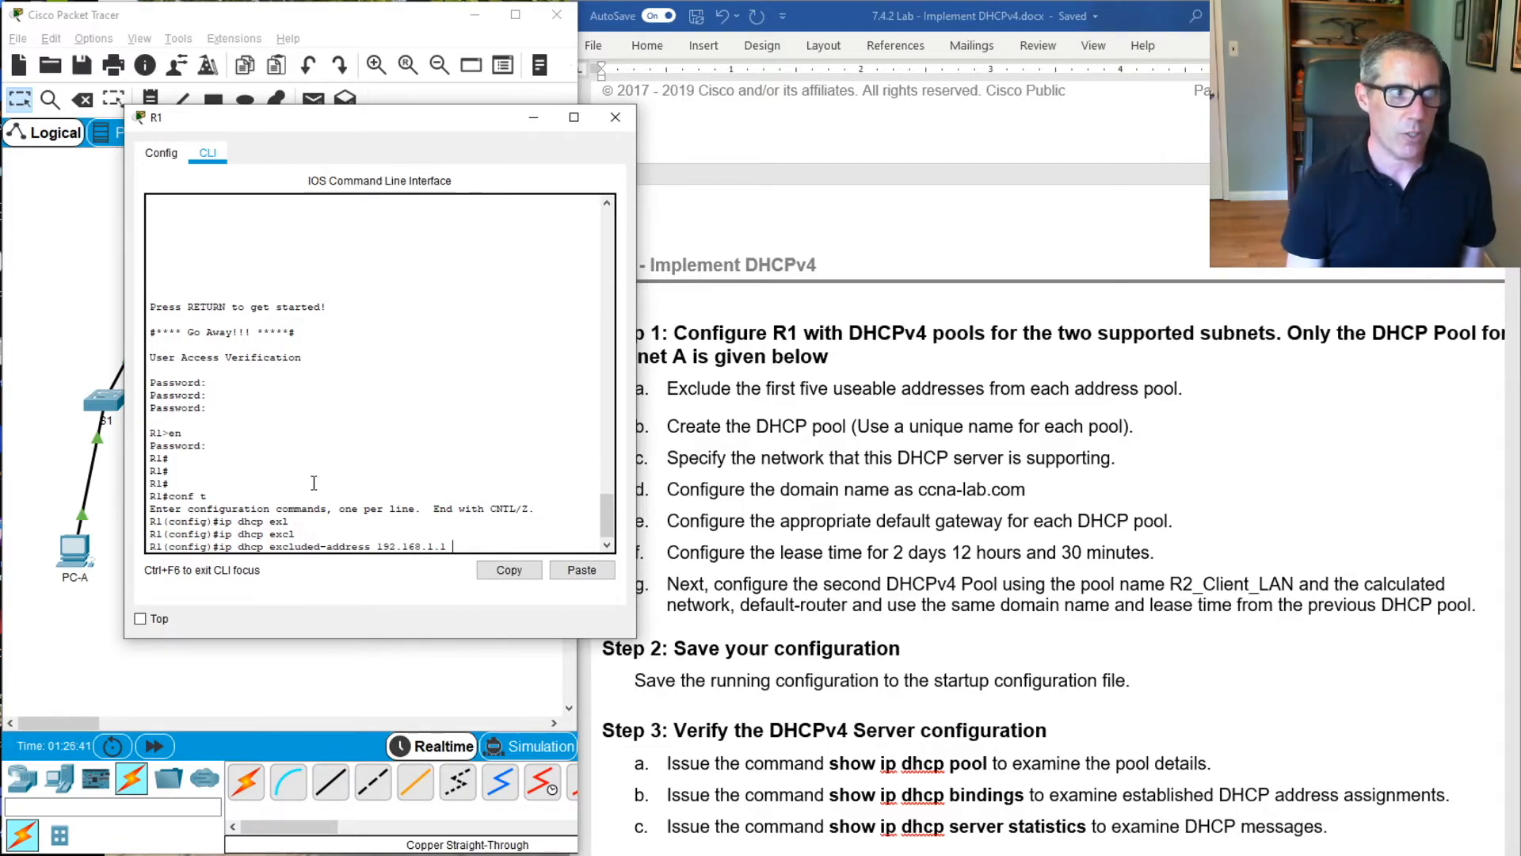
key(BackSpace)
key(BackSpace)
text(192)
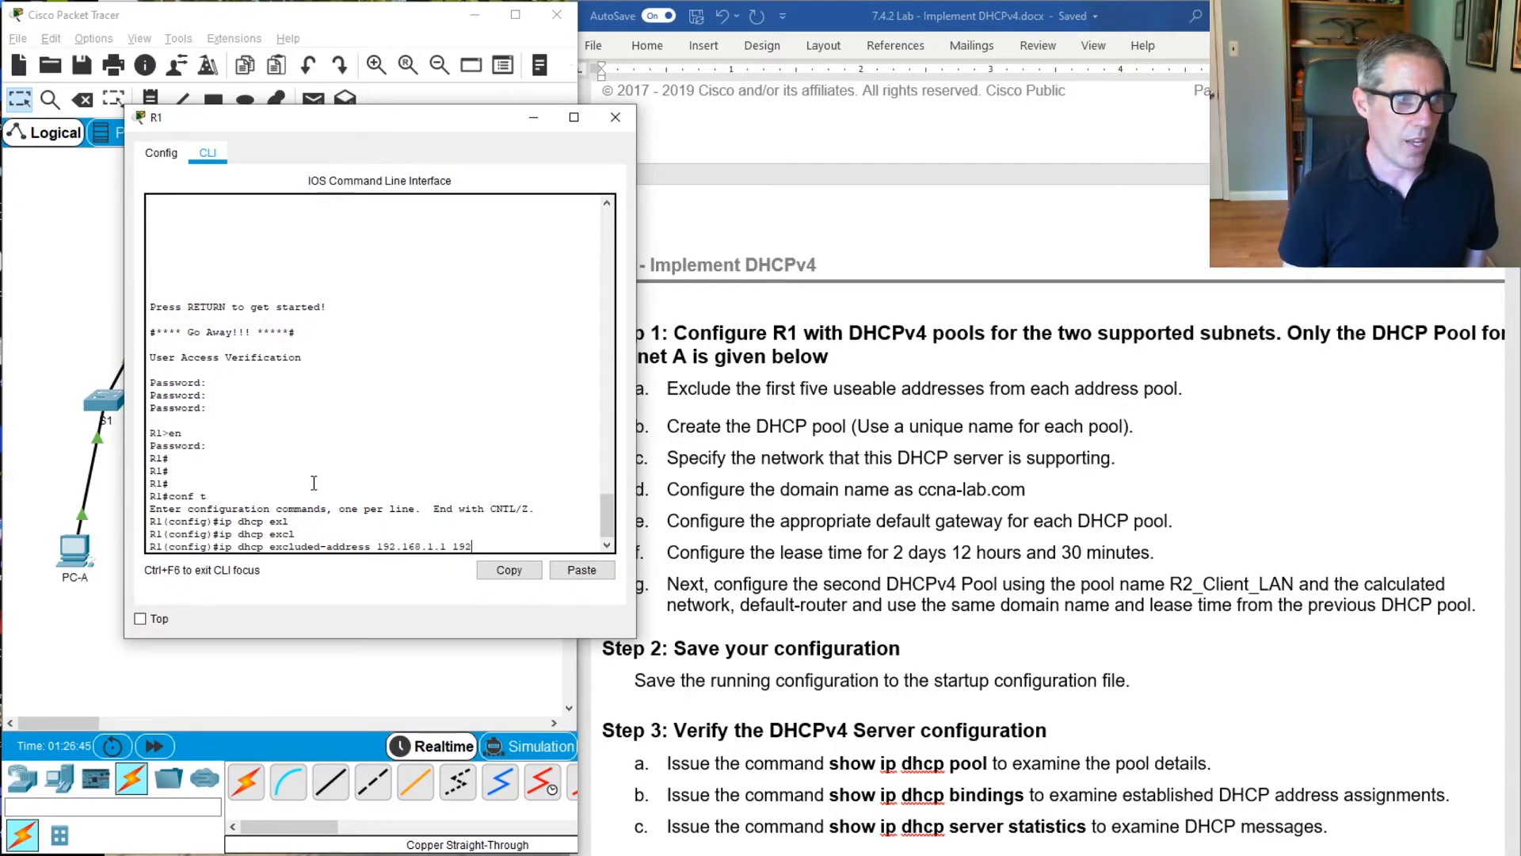
text(.)
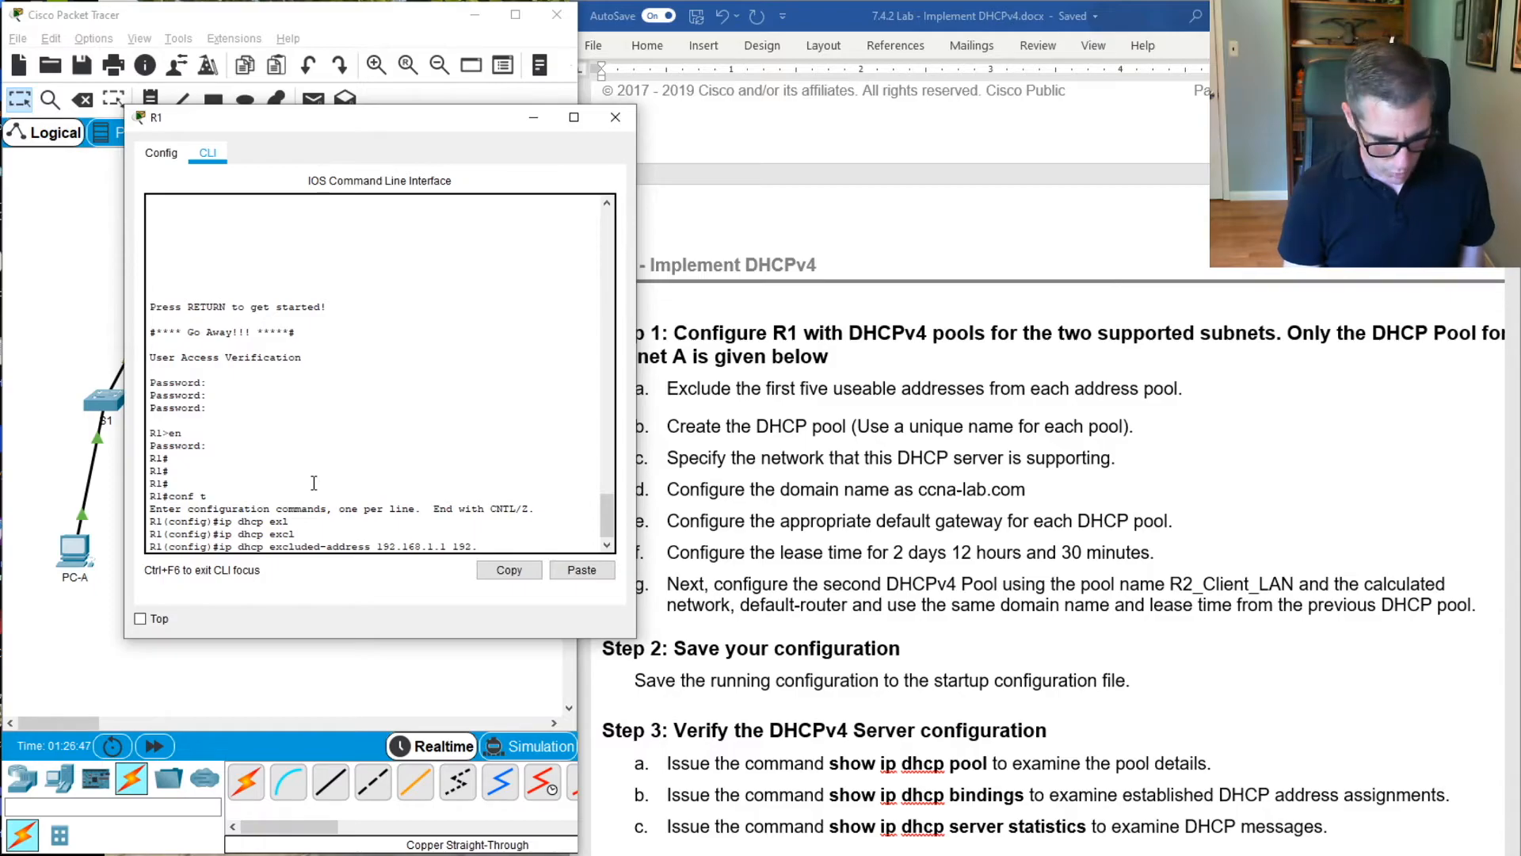
text(68.)
key(BackSpace)
key(BackSpace)
key(BackSpace)
text(168.)
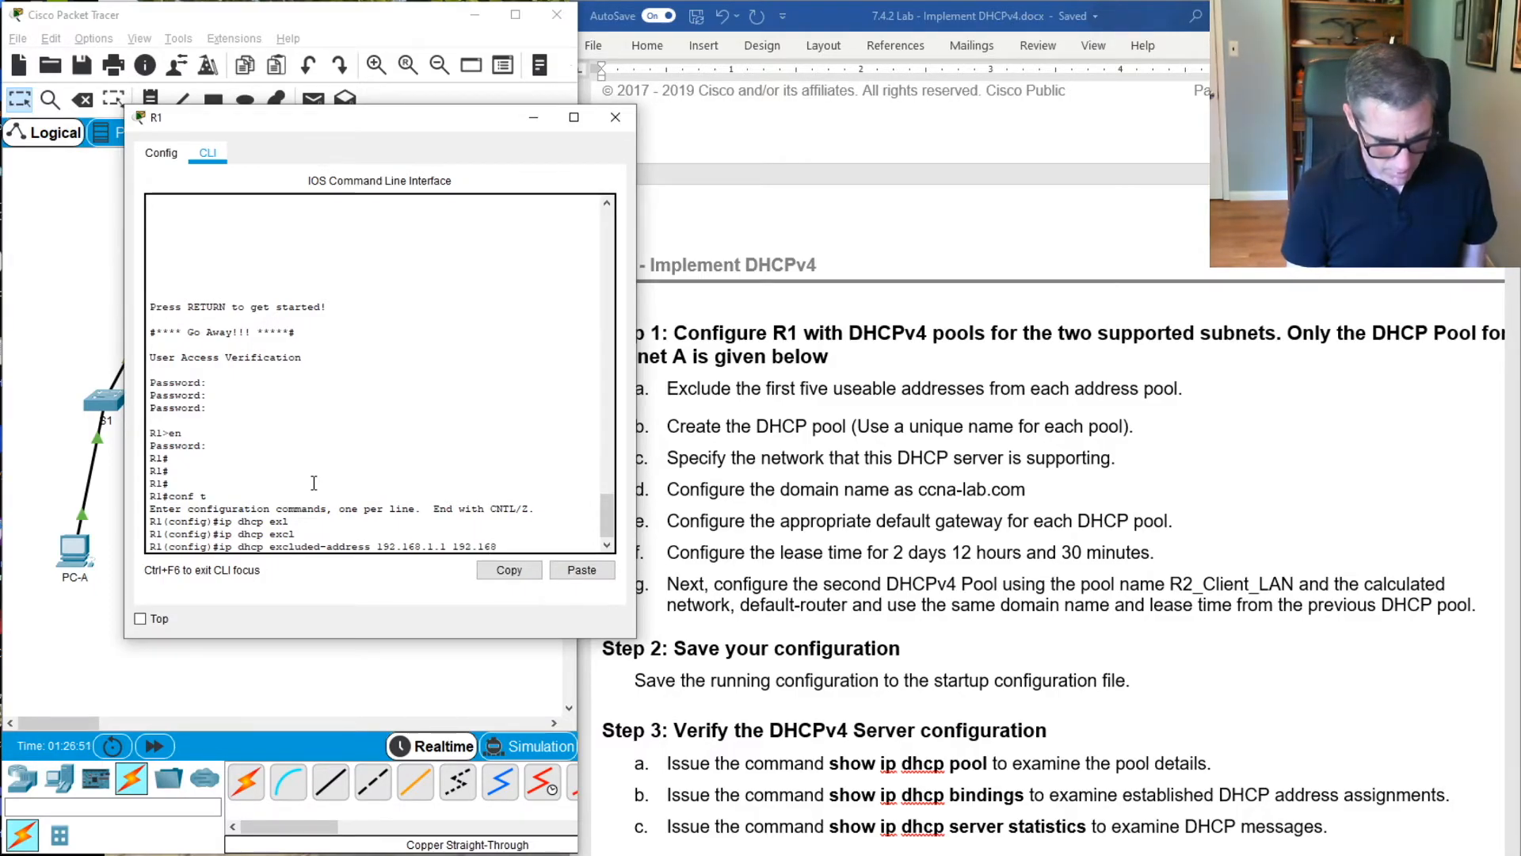
text(1.5)
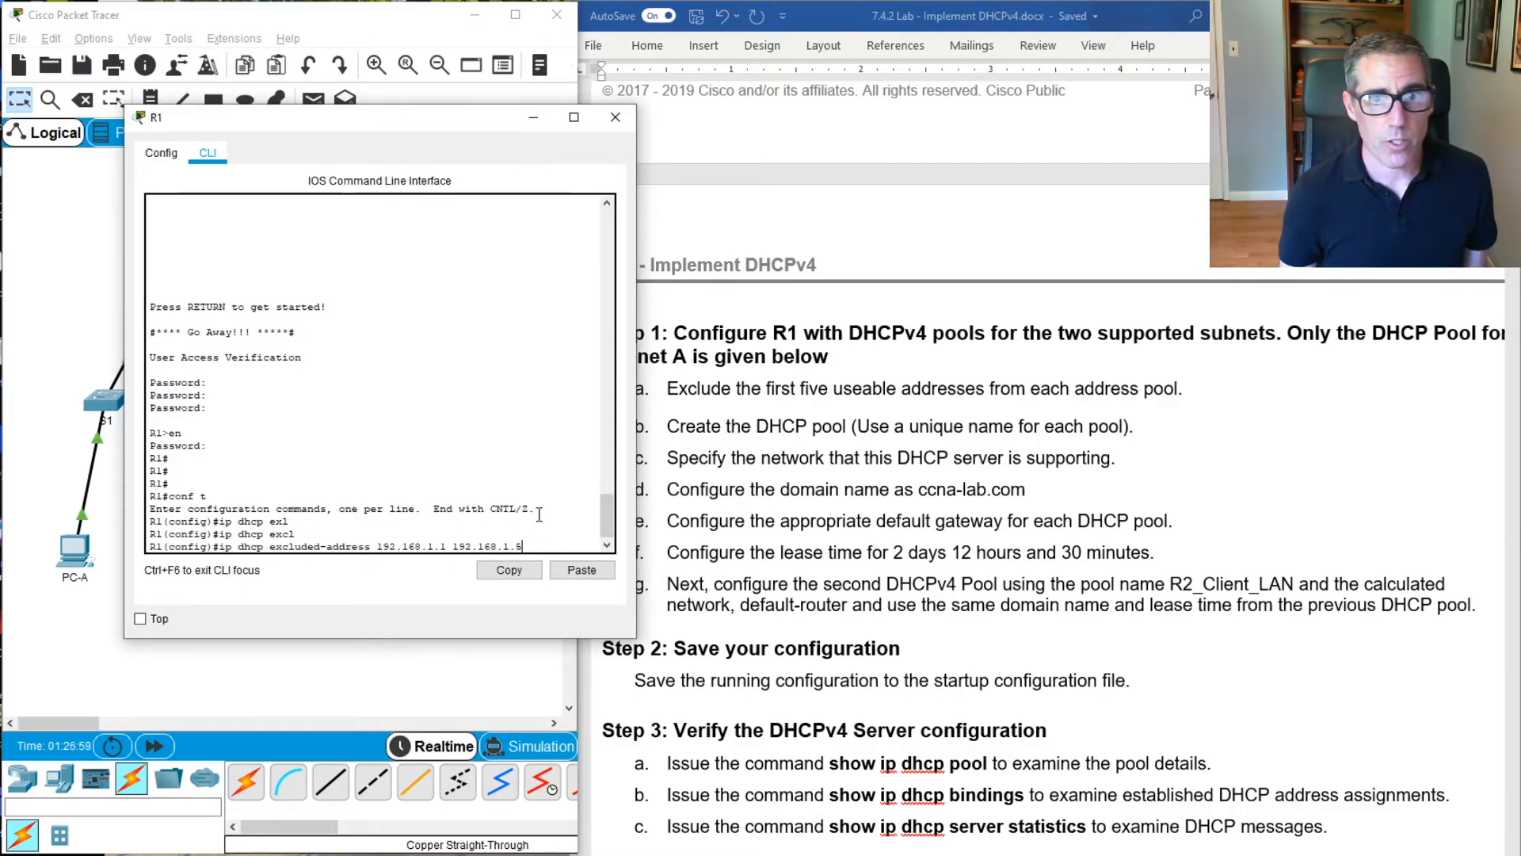
key(Return)
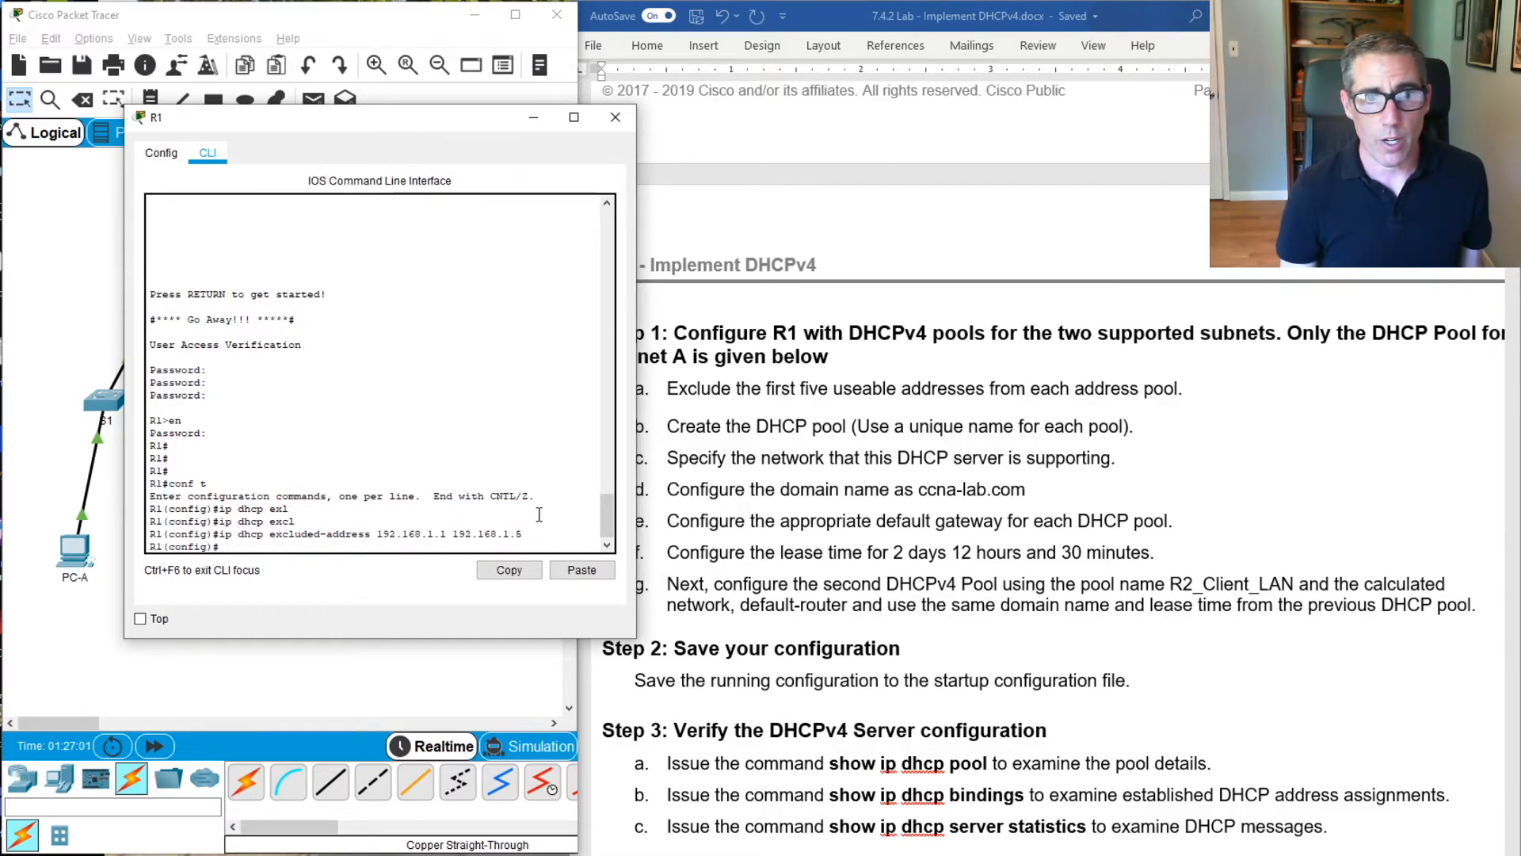
Create the DHCP pool R1_Client_LAN on R1 with ip dhcp pool
text(ip dh)
key(Tab)
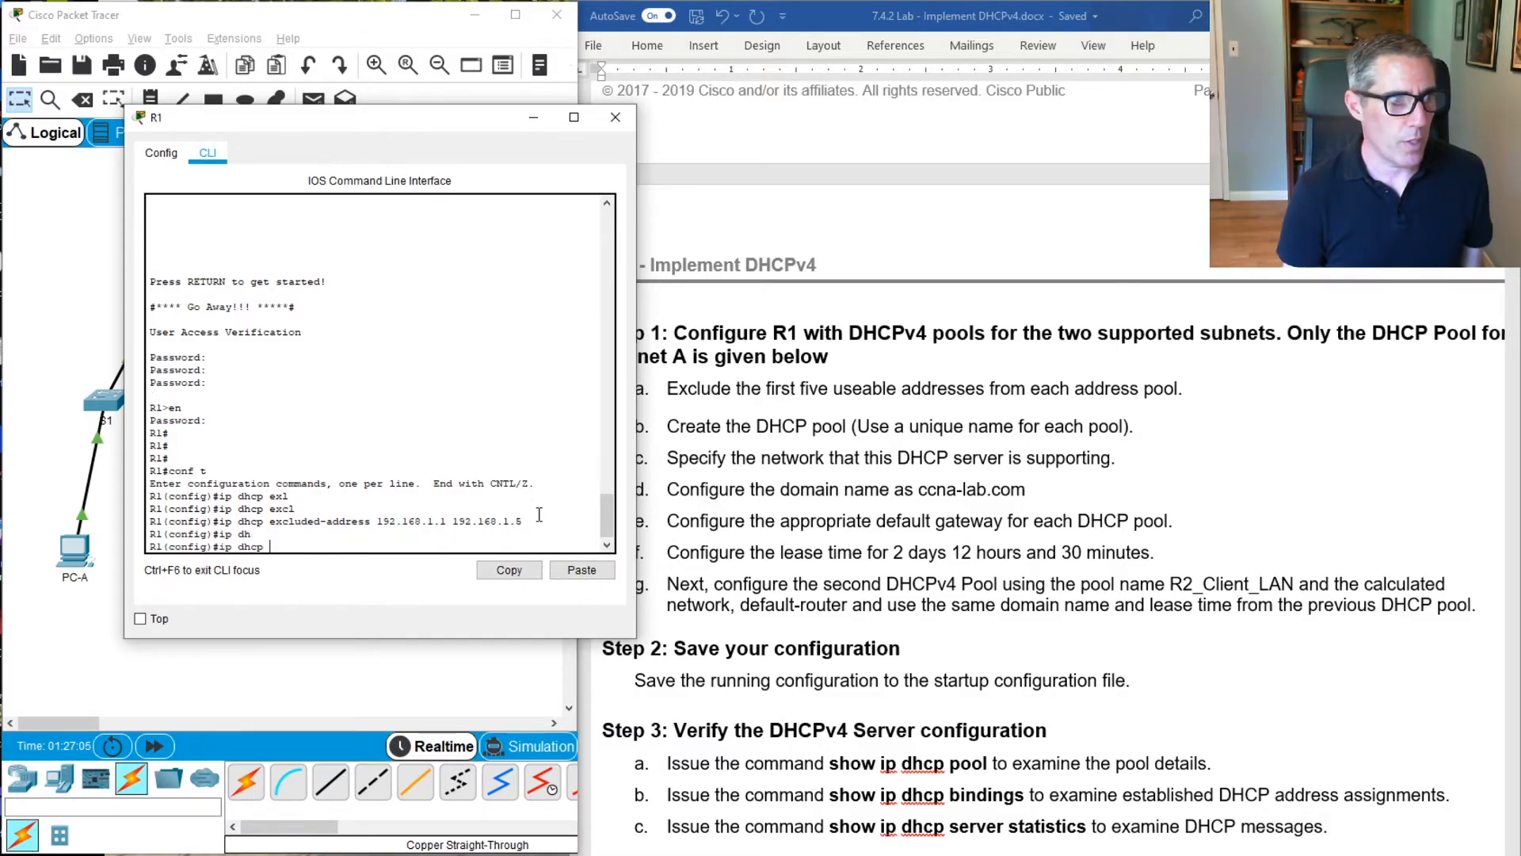
text(p)
key(Tab)
text(R)
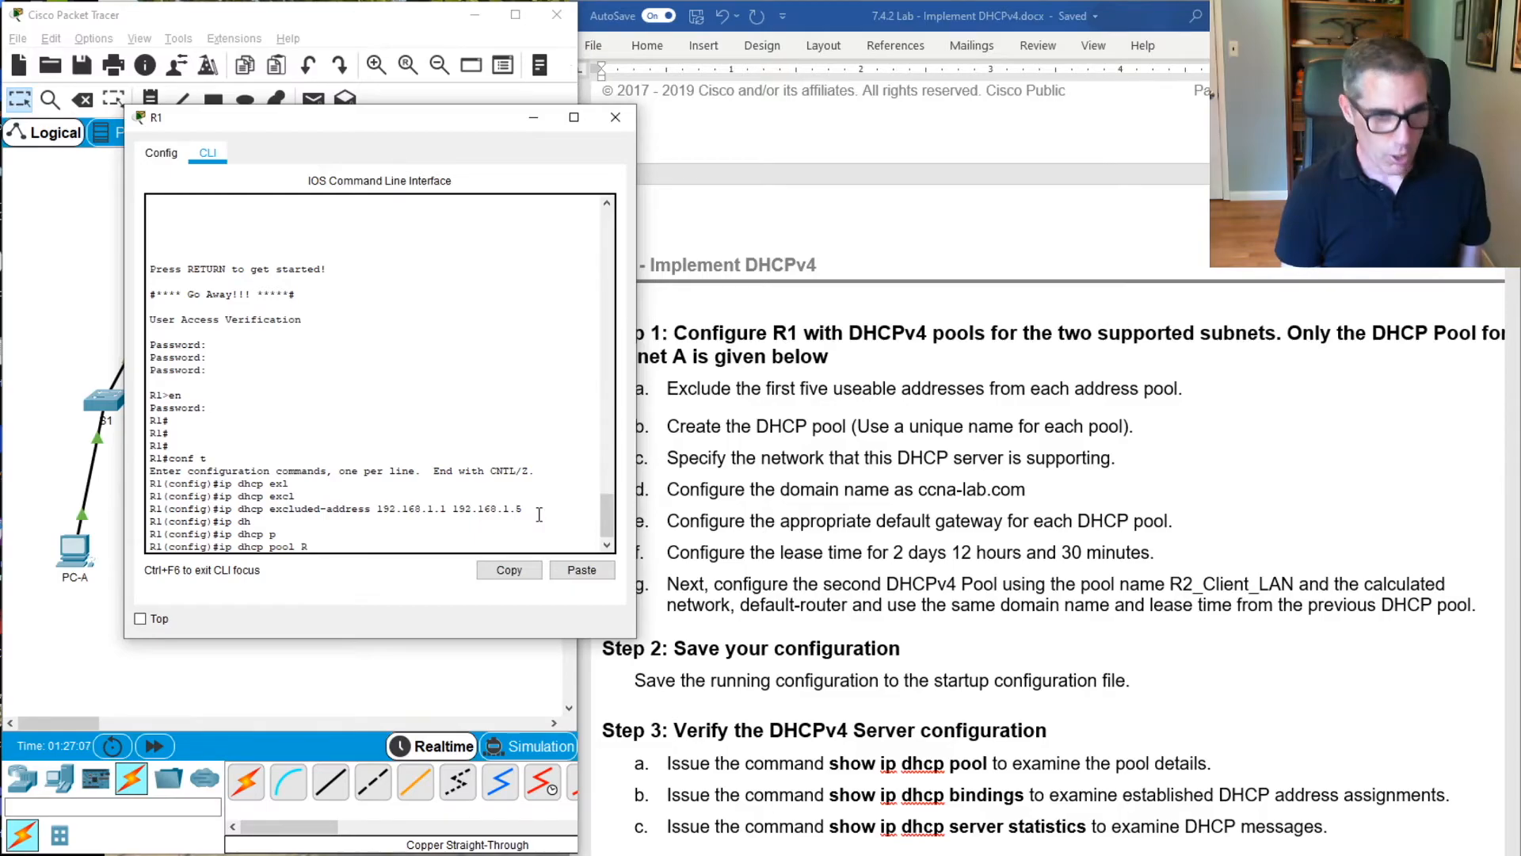
text(1_Client )
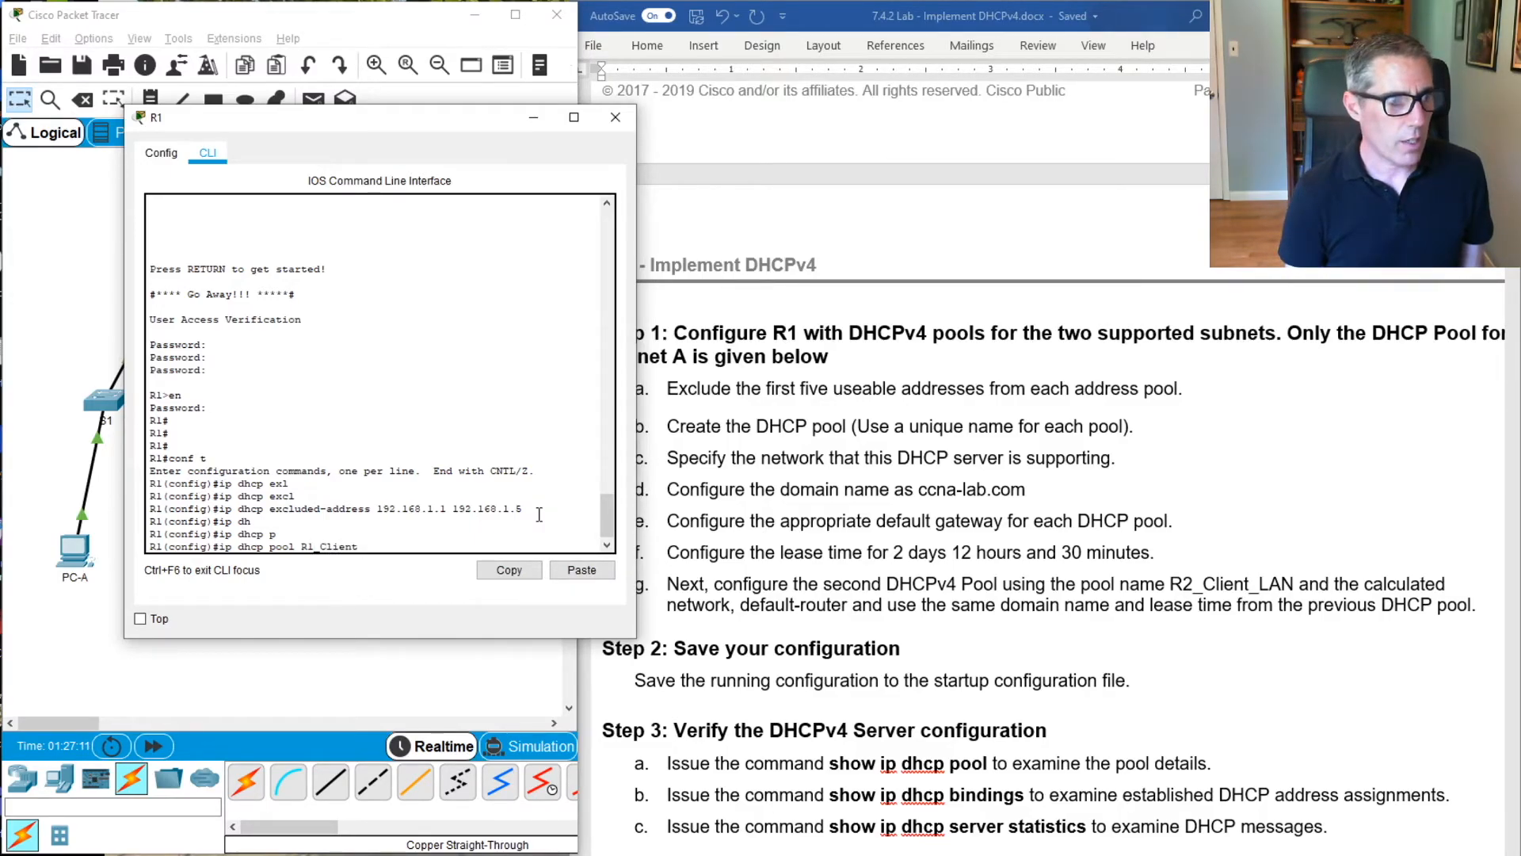
text())
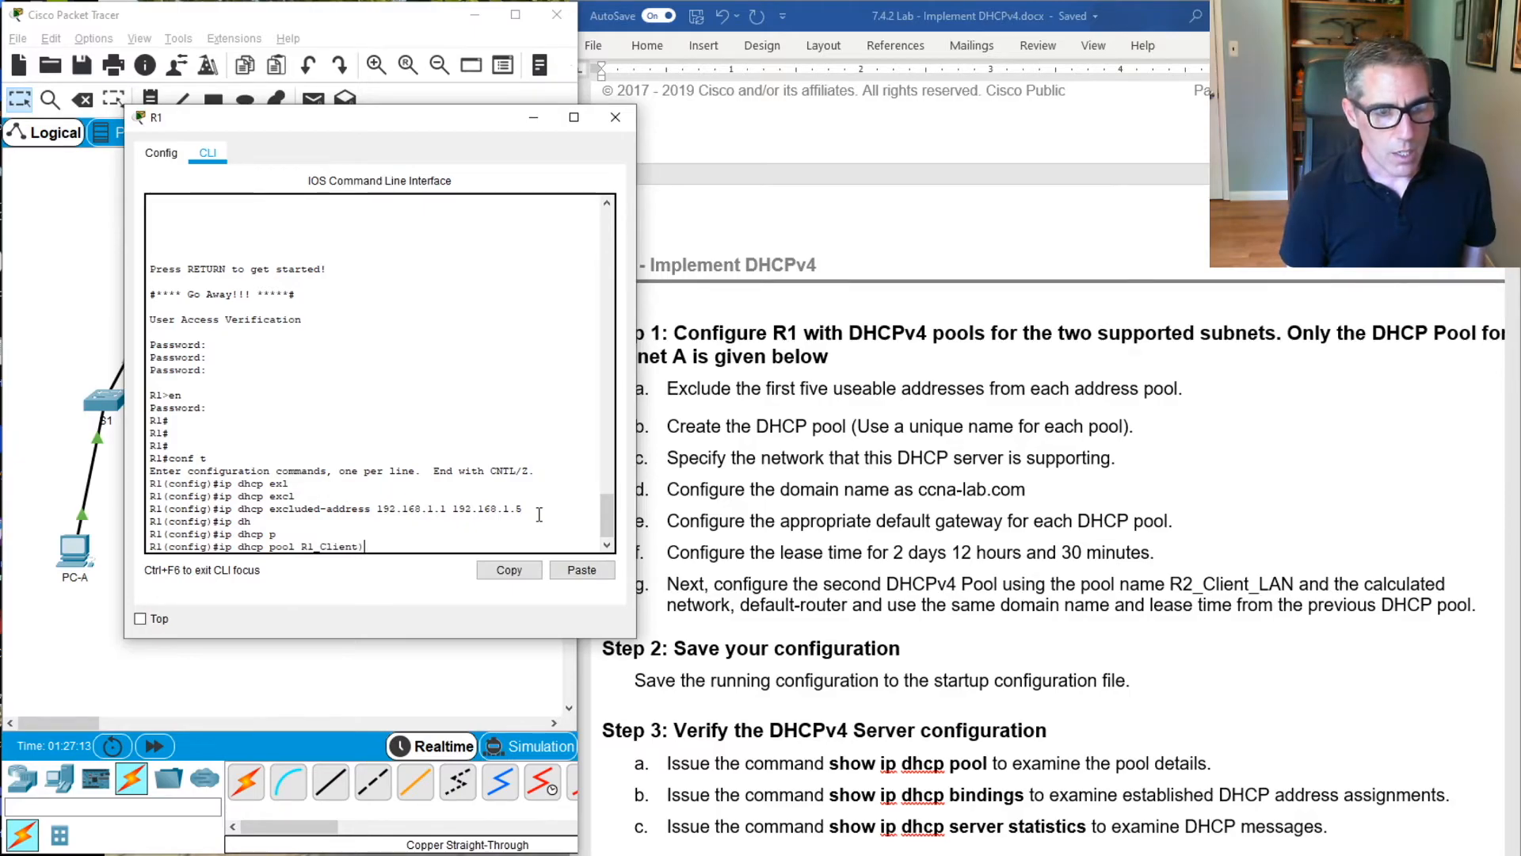
text(LAN)
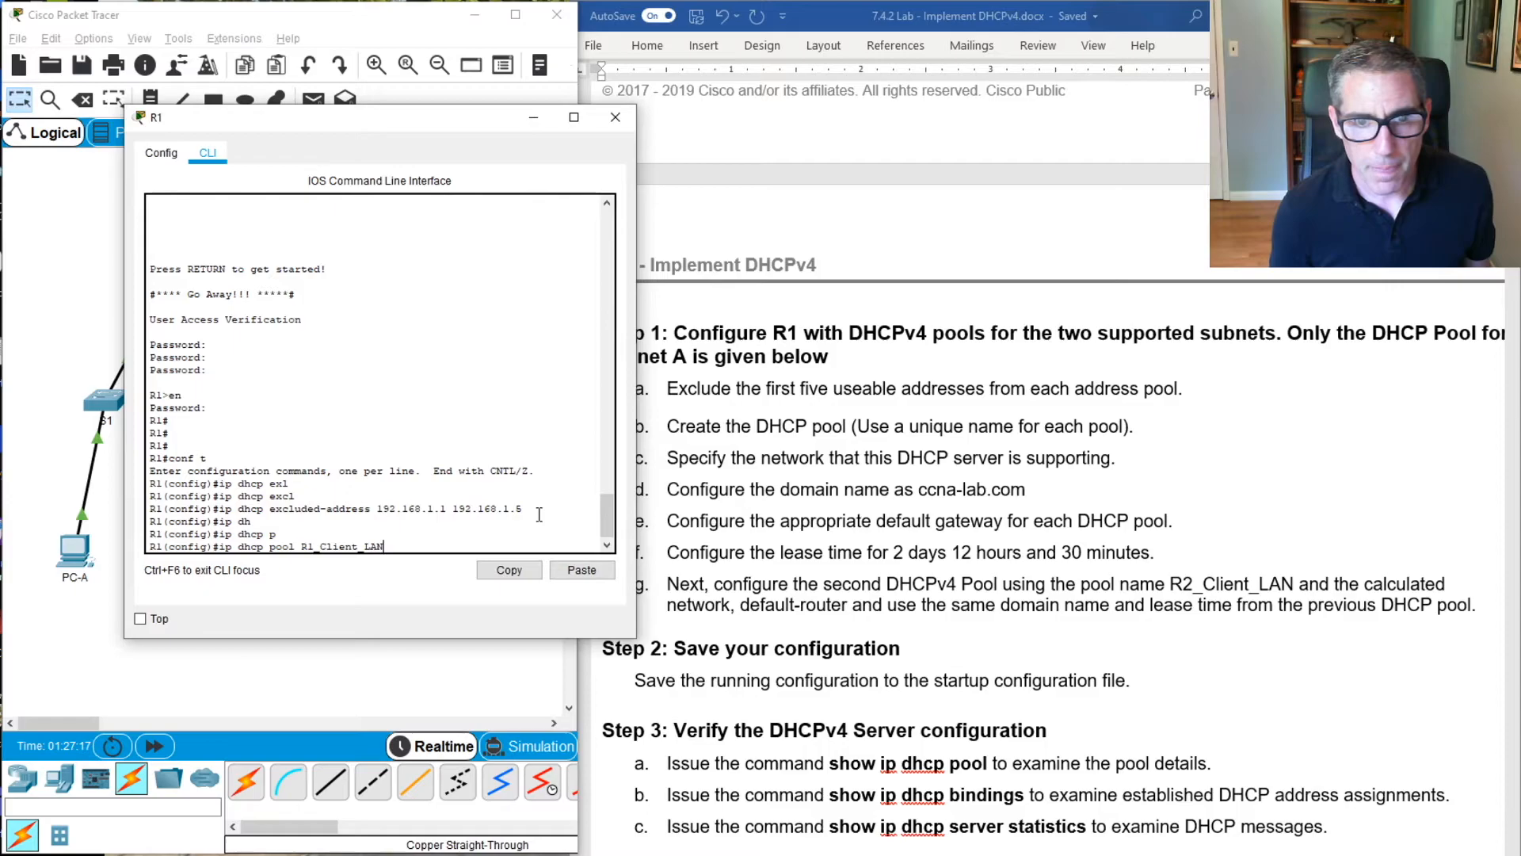
key(Return)
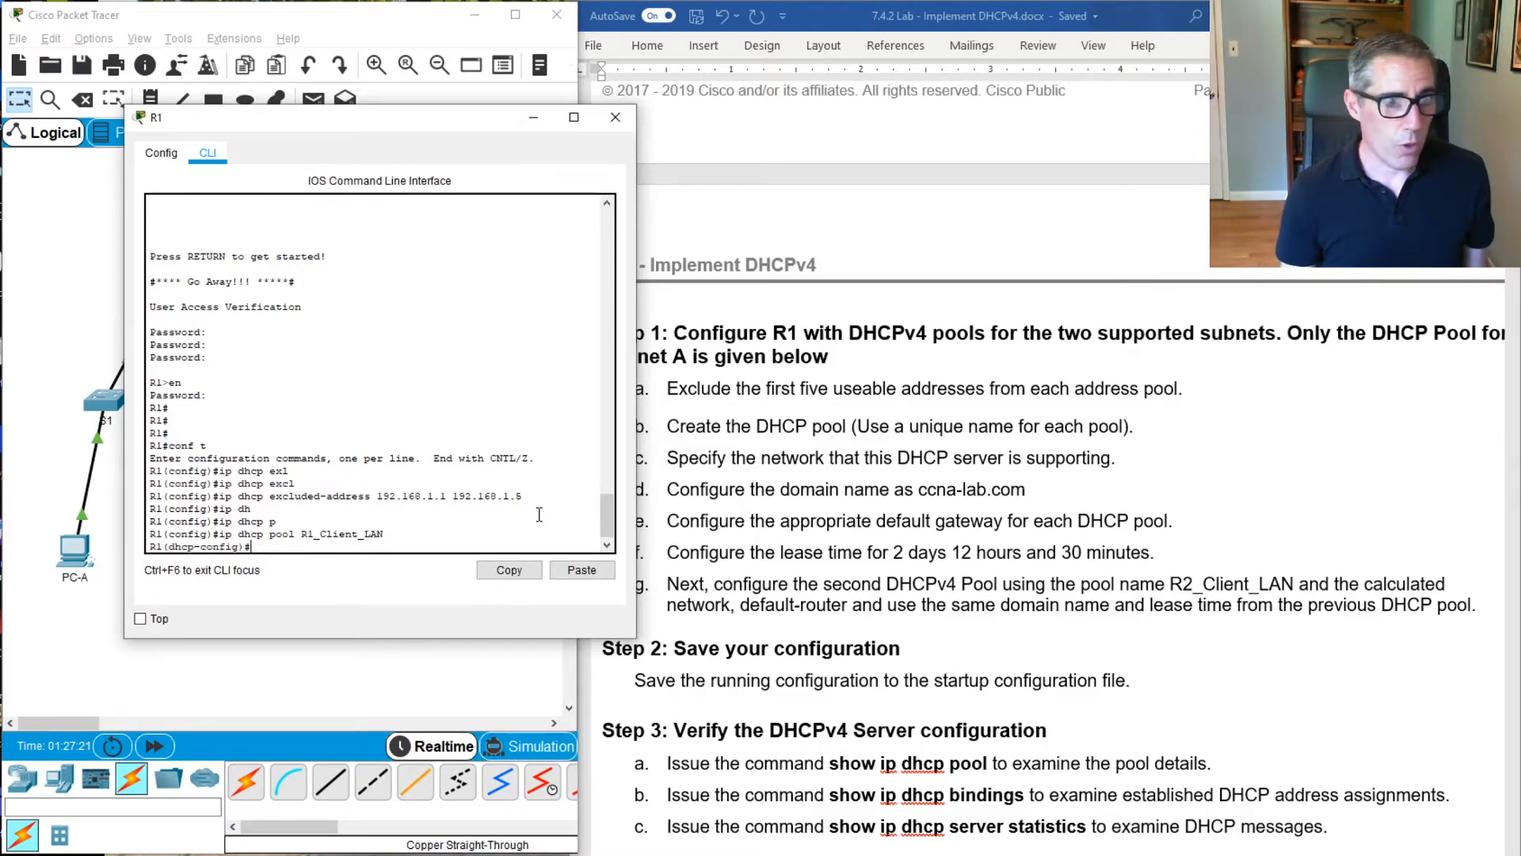
Specify 192.168.1.0 with mask 255.255.255.192 as the network served by the R1_Client_LAN pool
text(neto)
key(Tab)
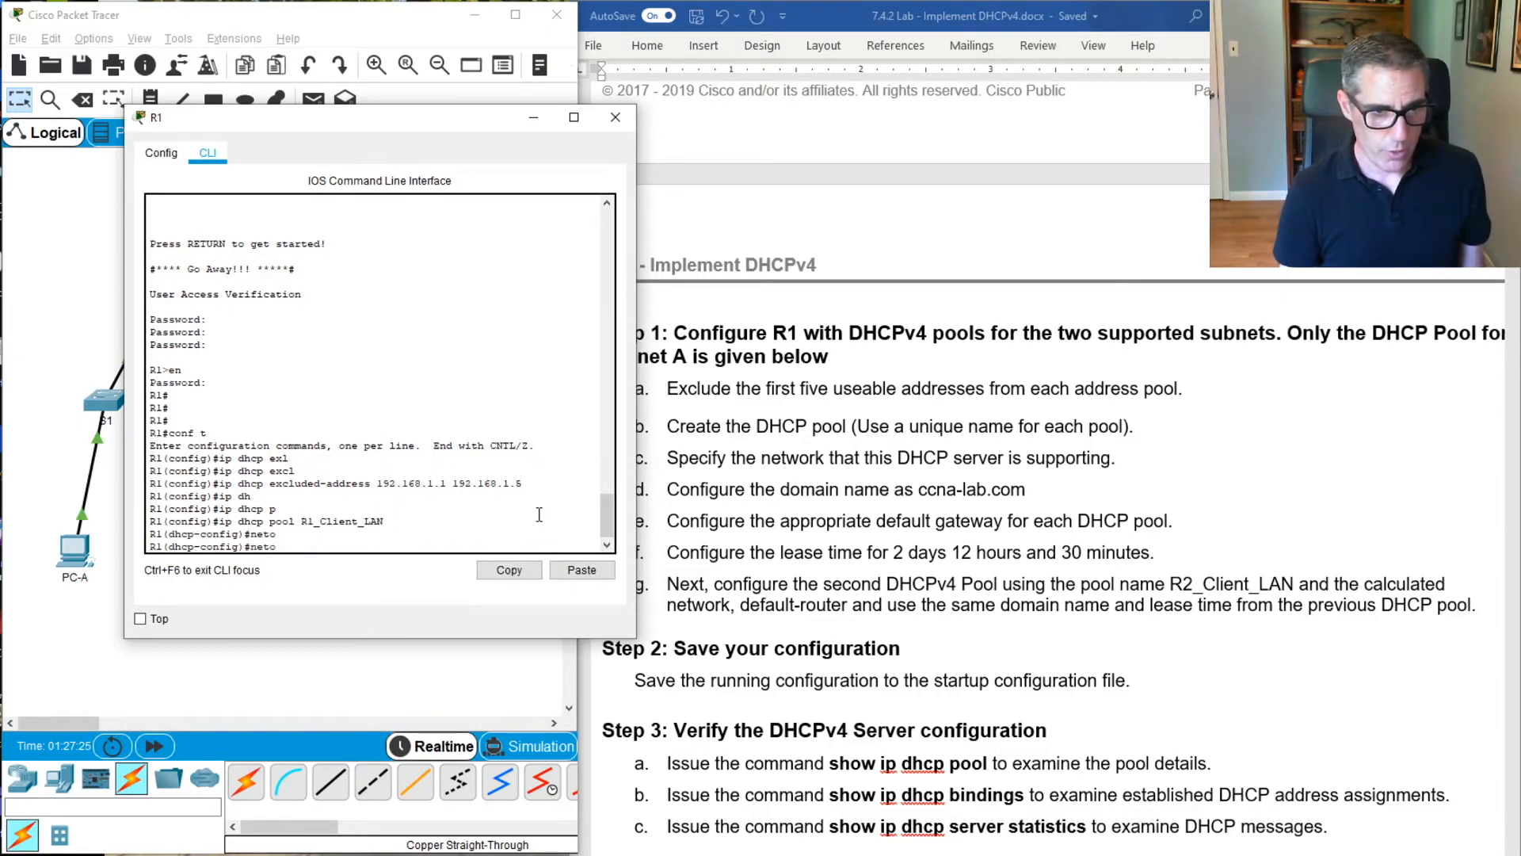
text(w)
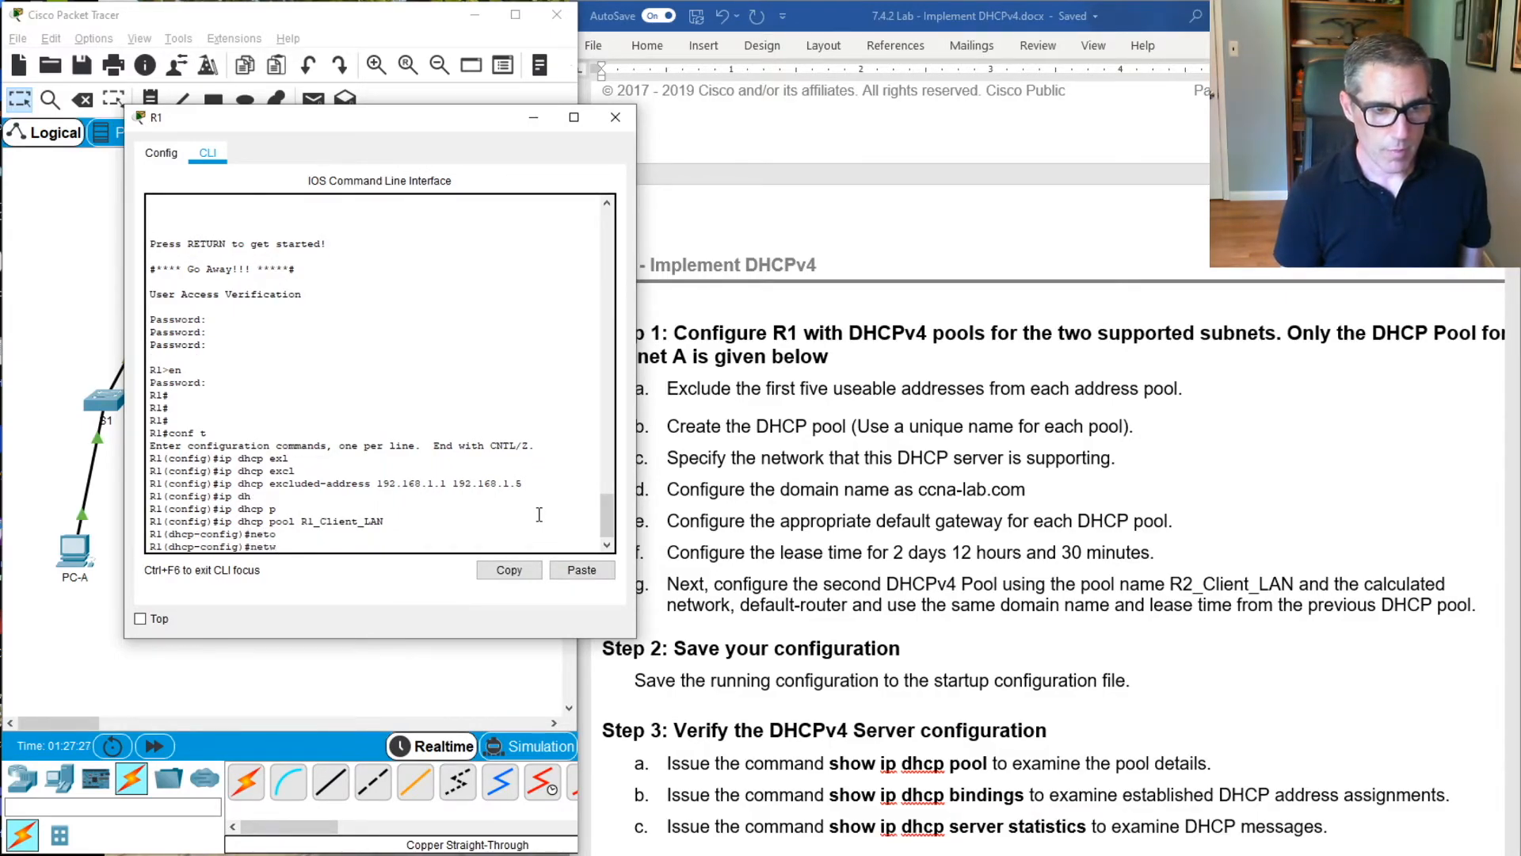
key(Tab)
text(192.)
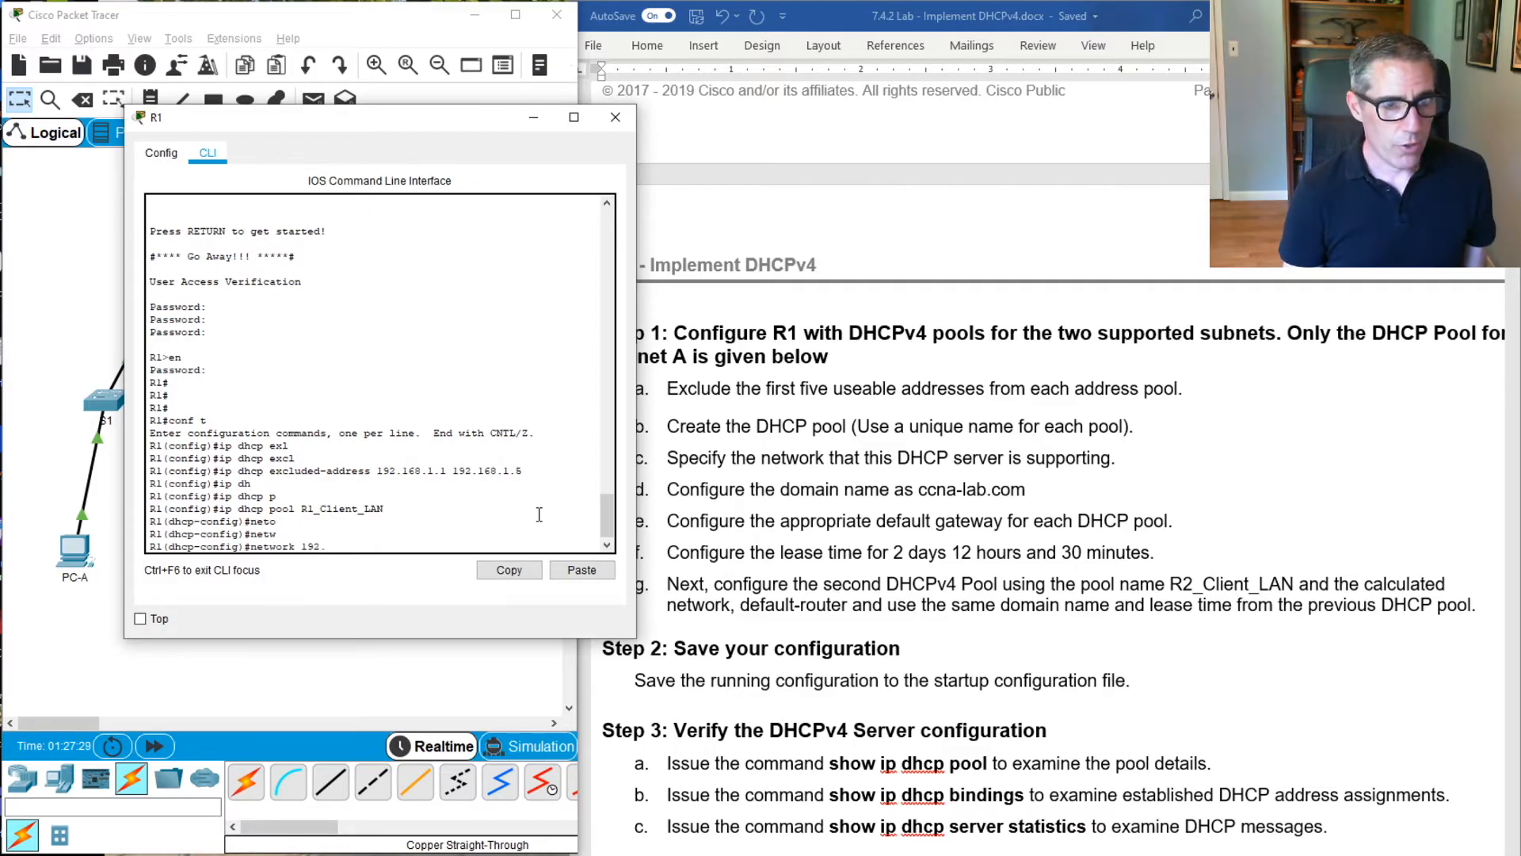
text(1)
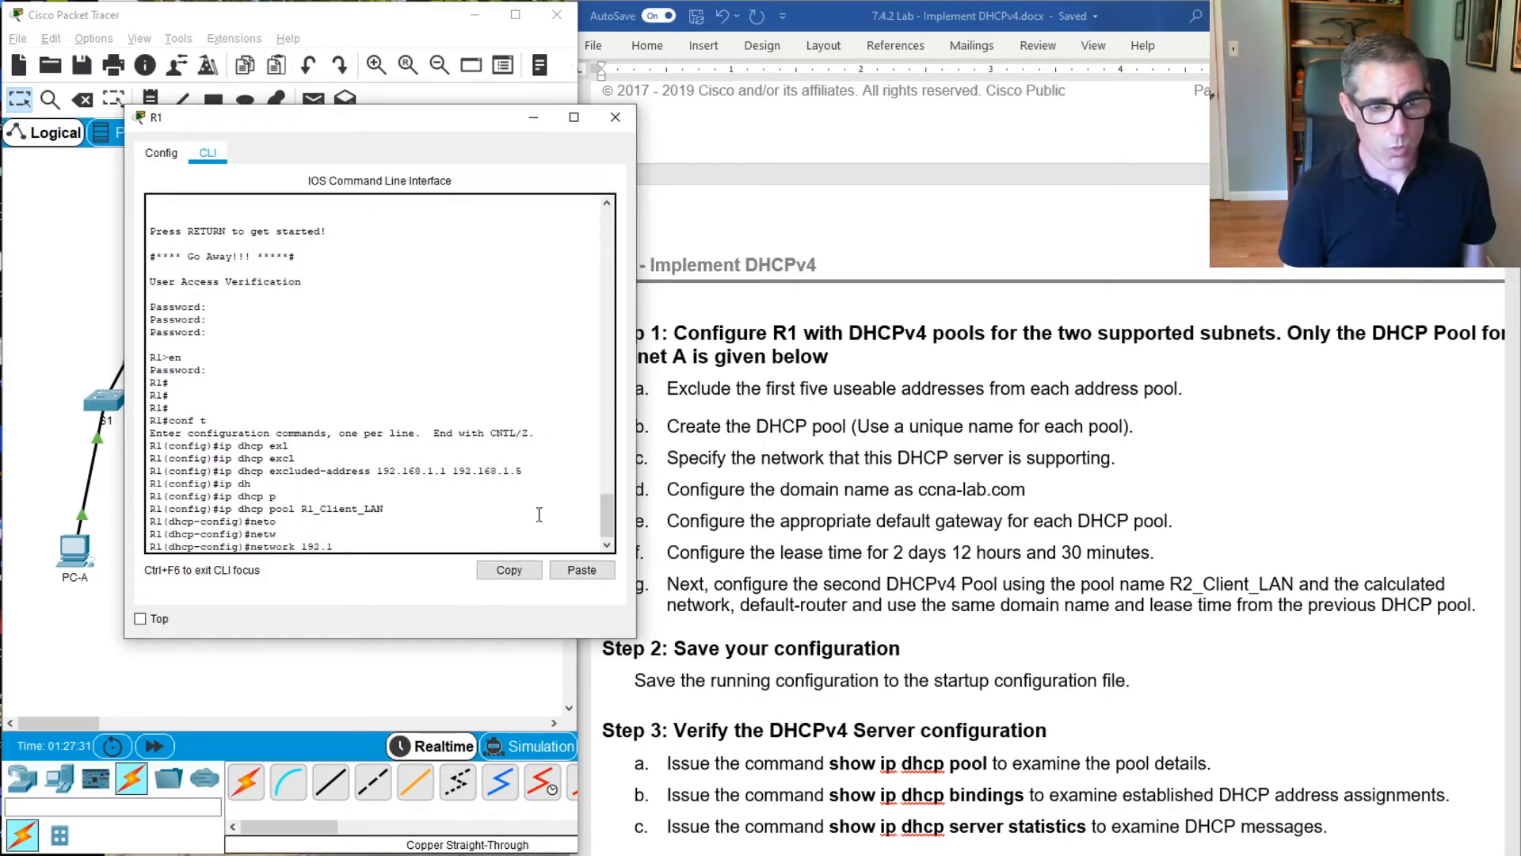
text(68.1.0)
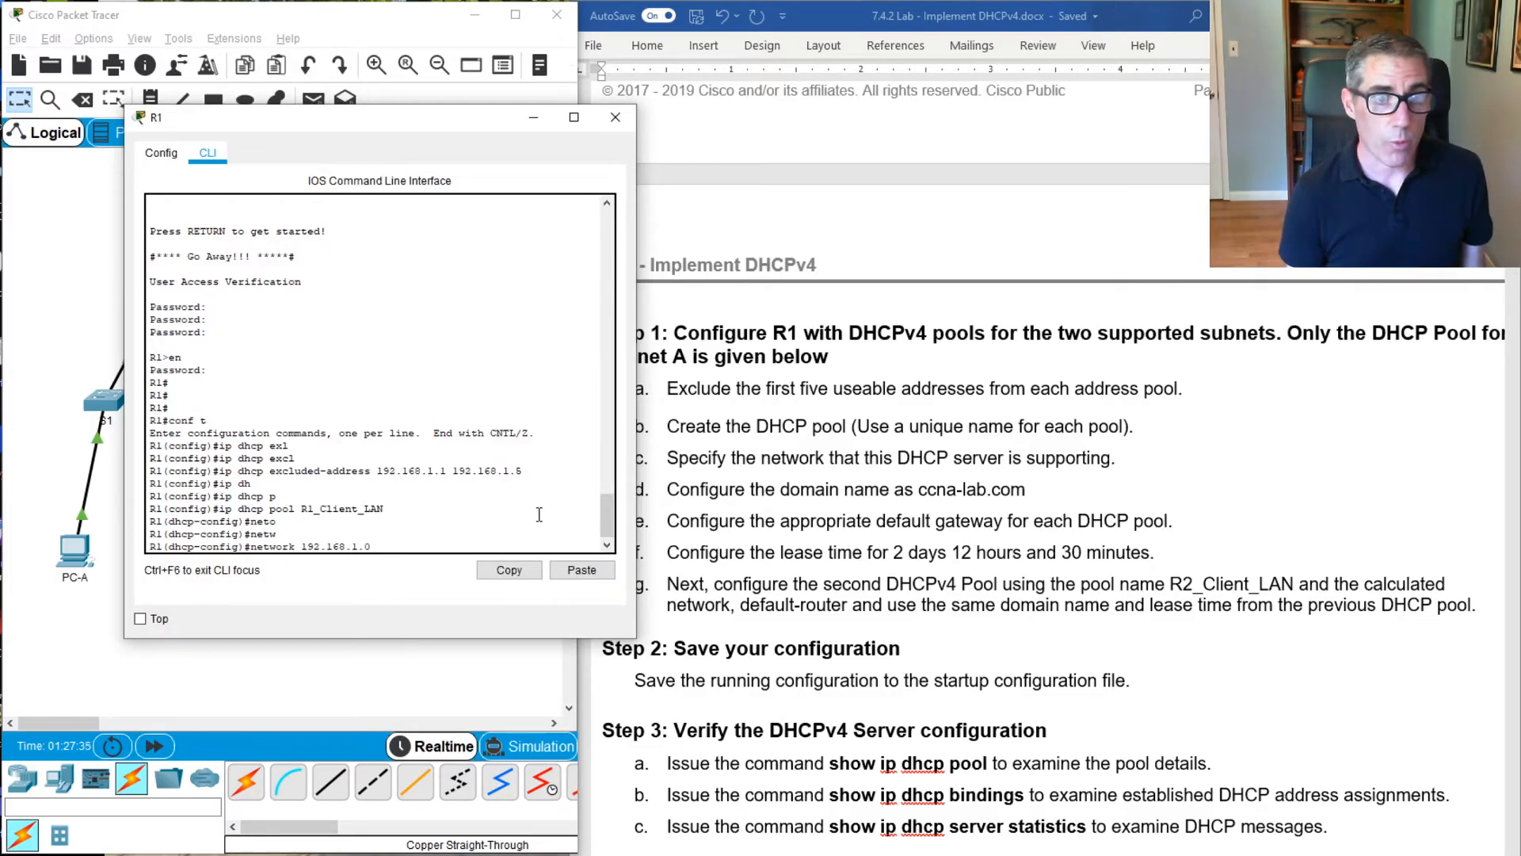
text(255.255.255.)
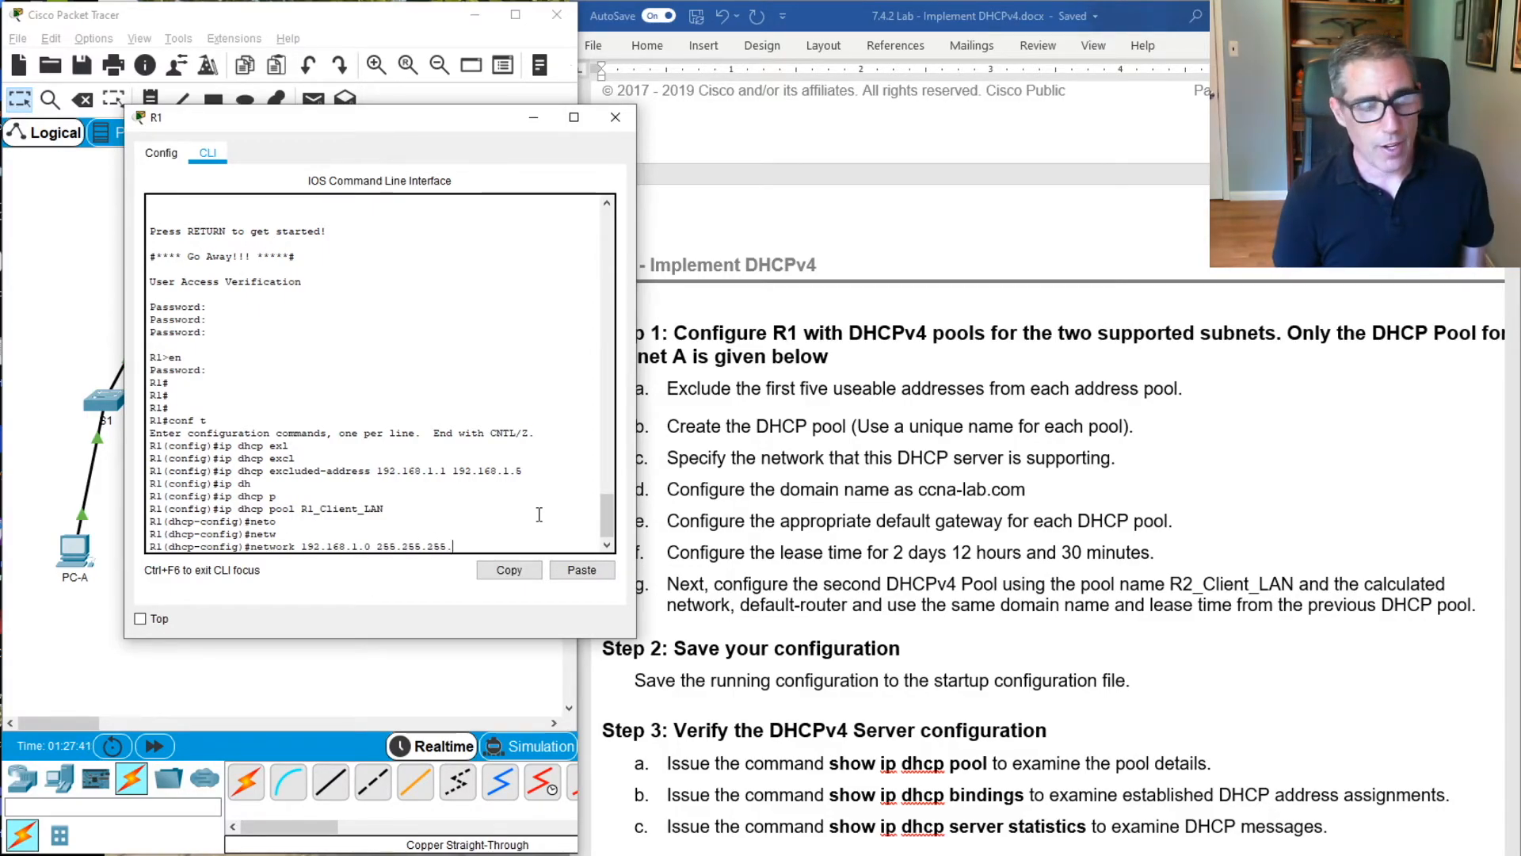
text(192)
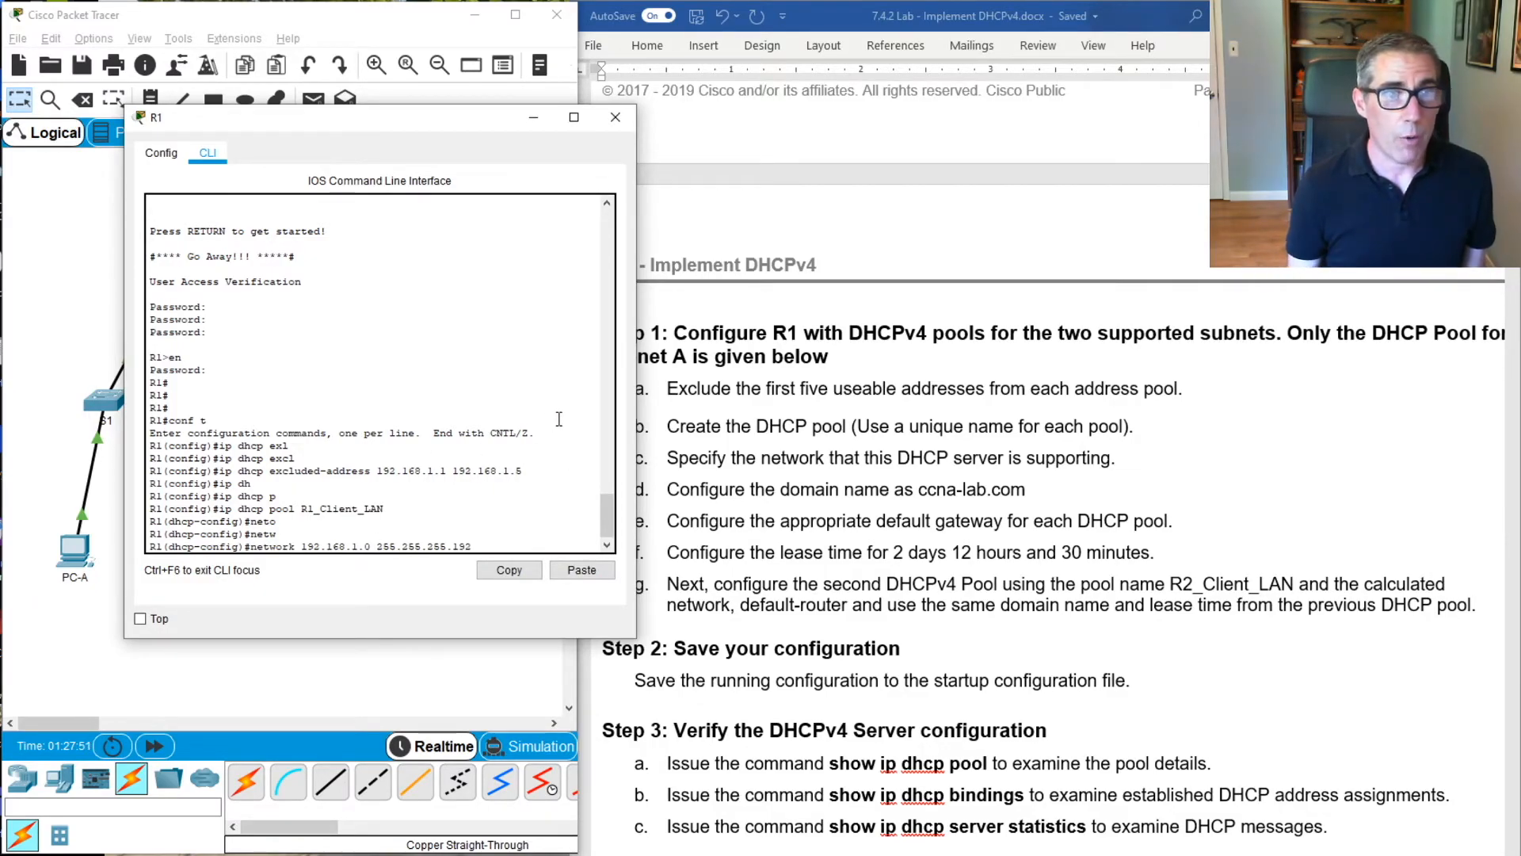
key(Return)
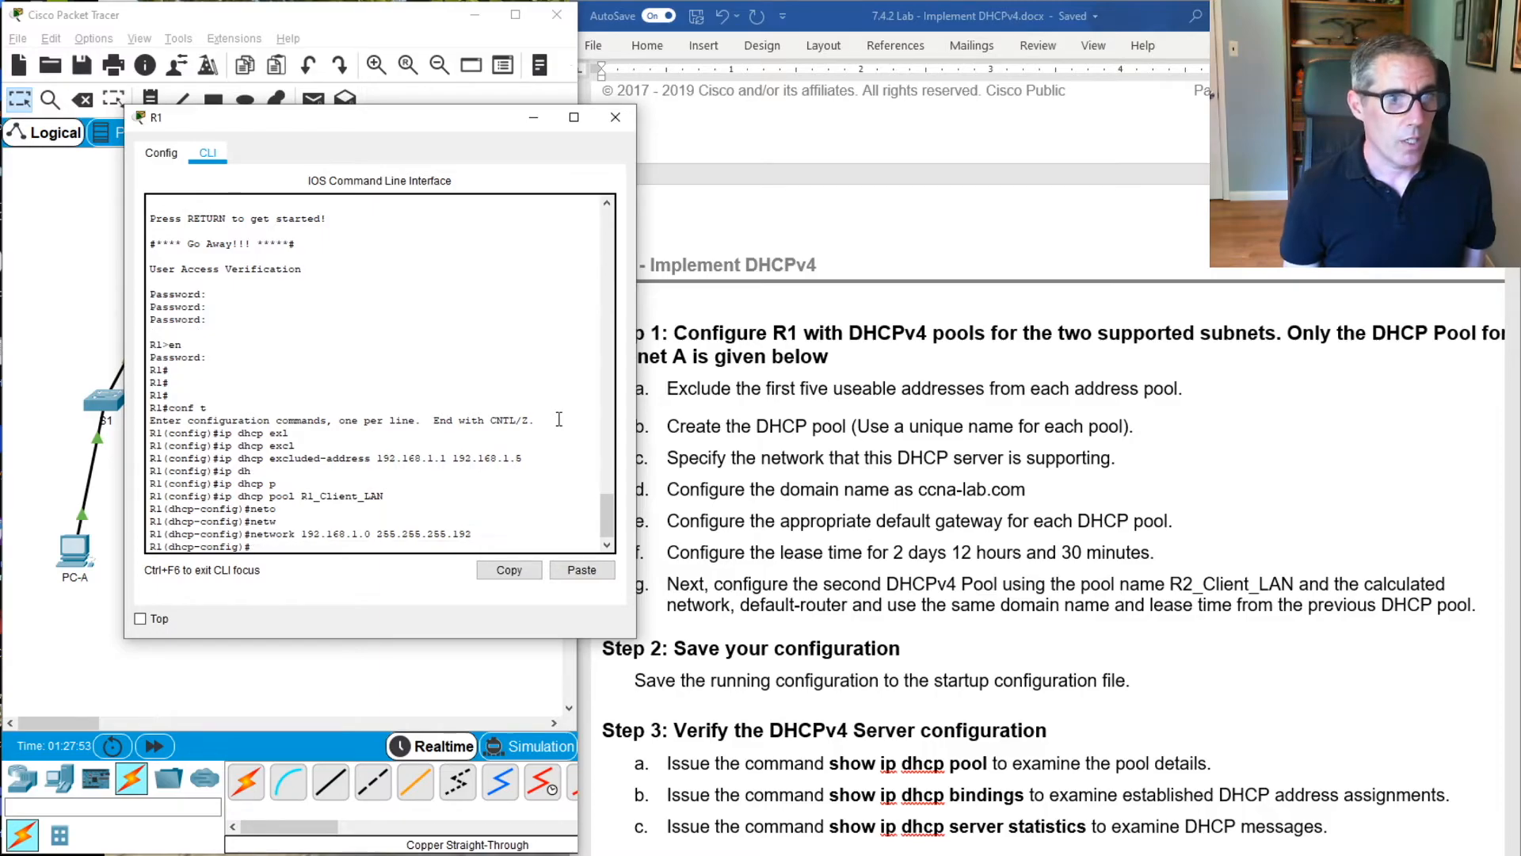
Set the domain name of the R1_Client_LAN pool to ccna-lab.com with domain-name
text(domain)
key(Tab)
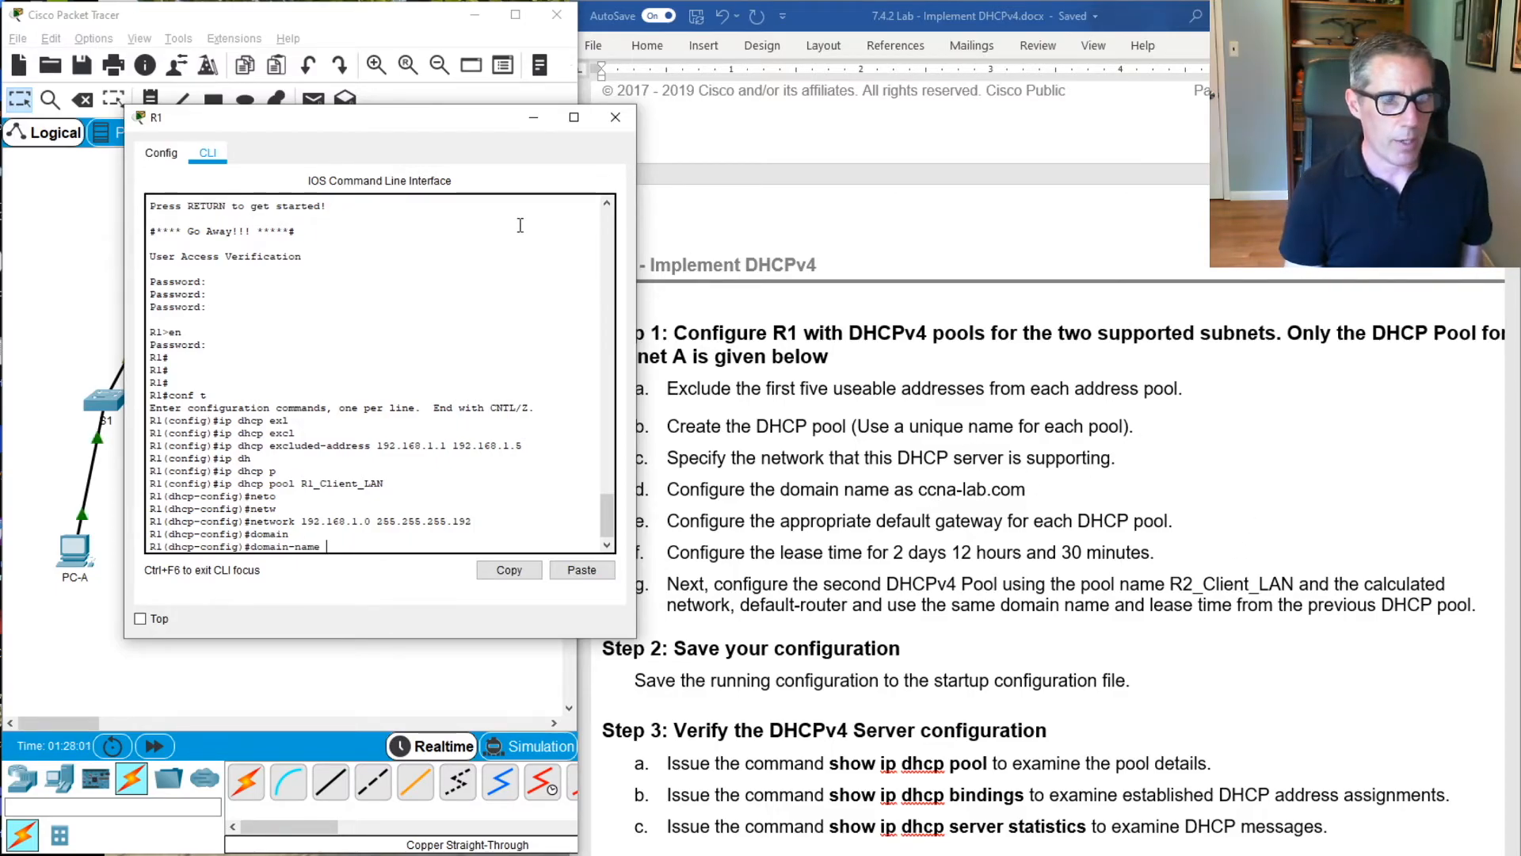
text(c)
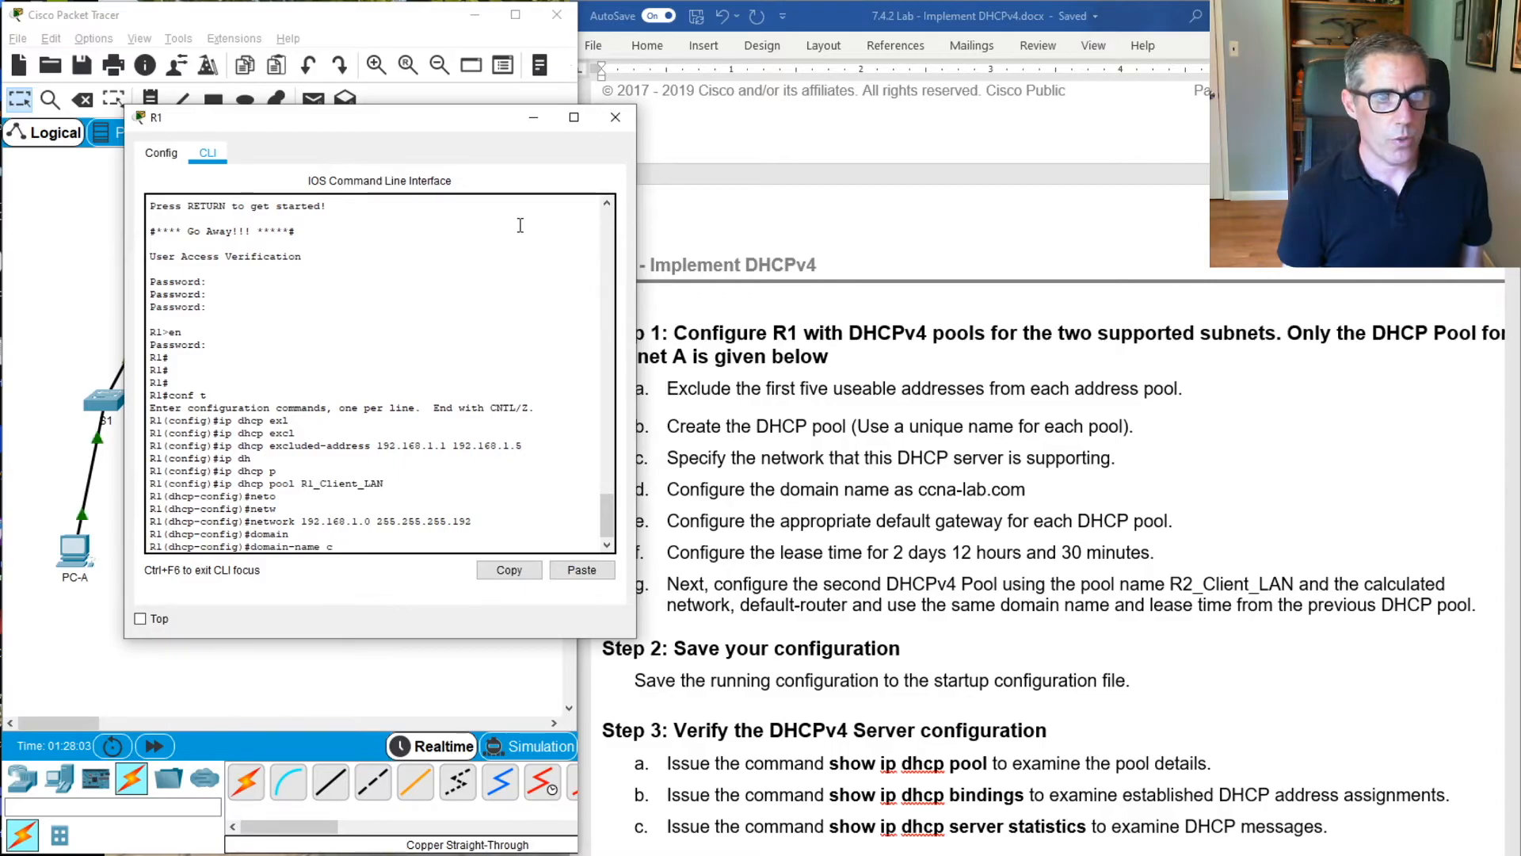
text(cn)
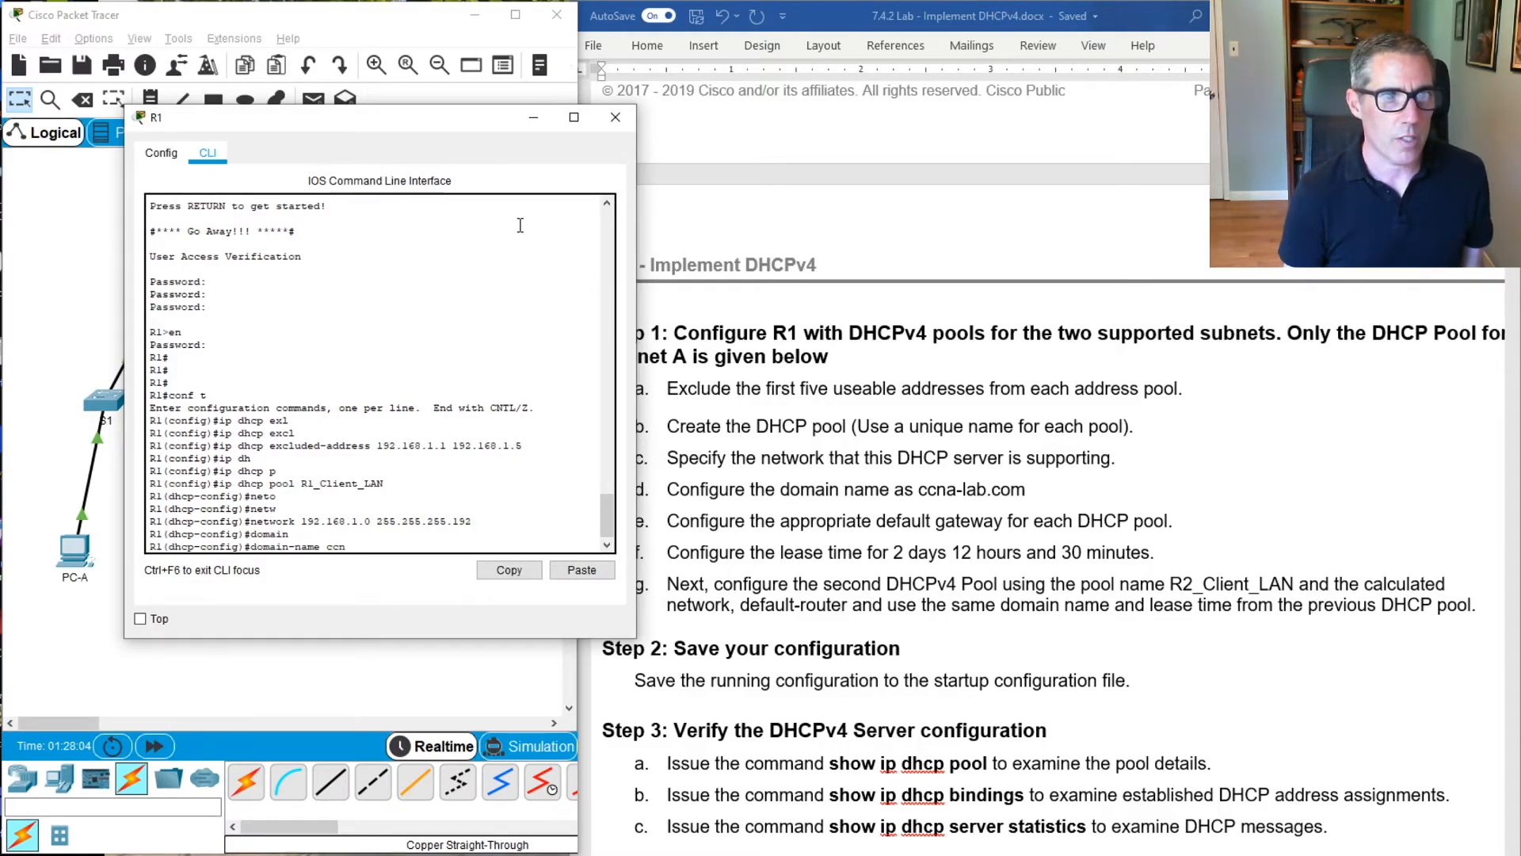
text(a-lab.com)
key(Return)
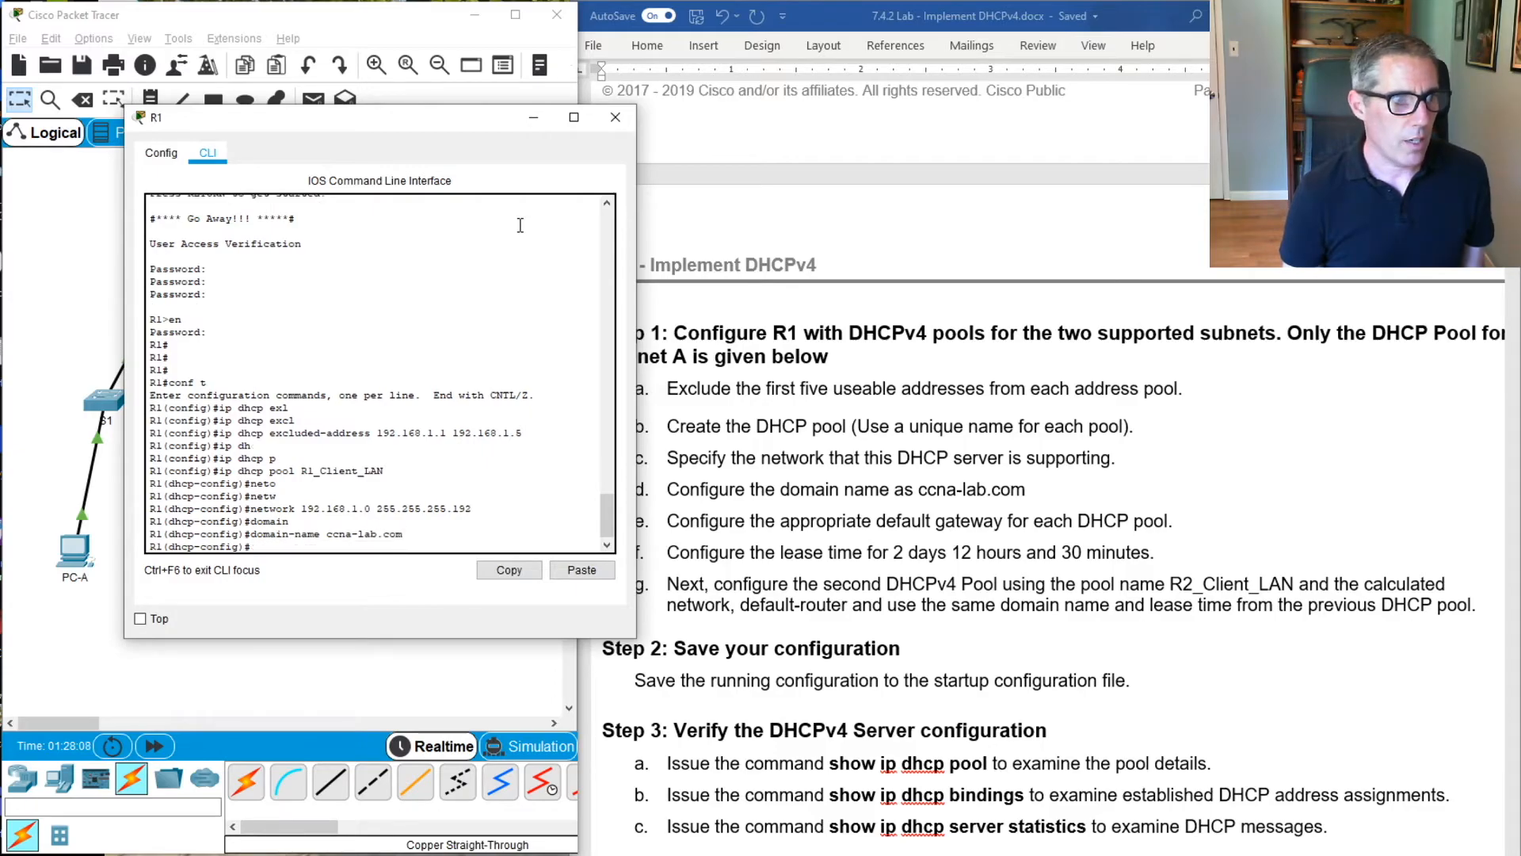
Set the default gateway of the R1_Client_LAN pool to 192.168.1.1 with default-router
text(def)
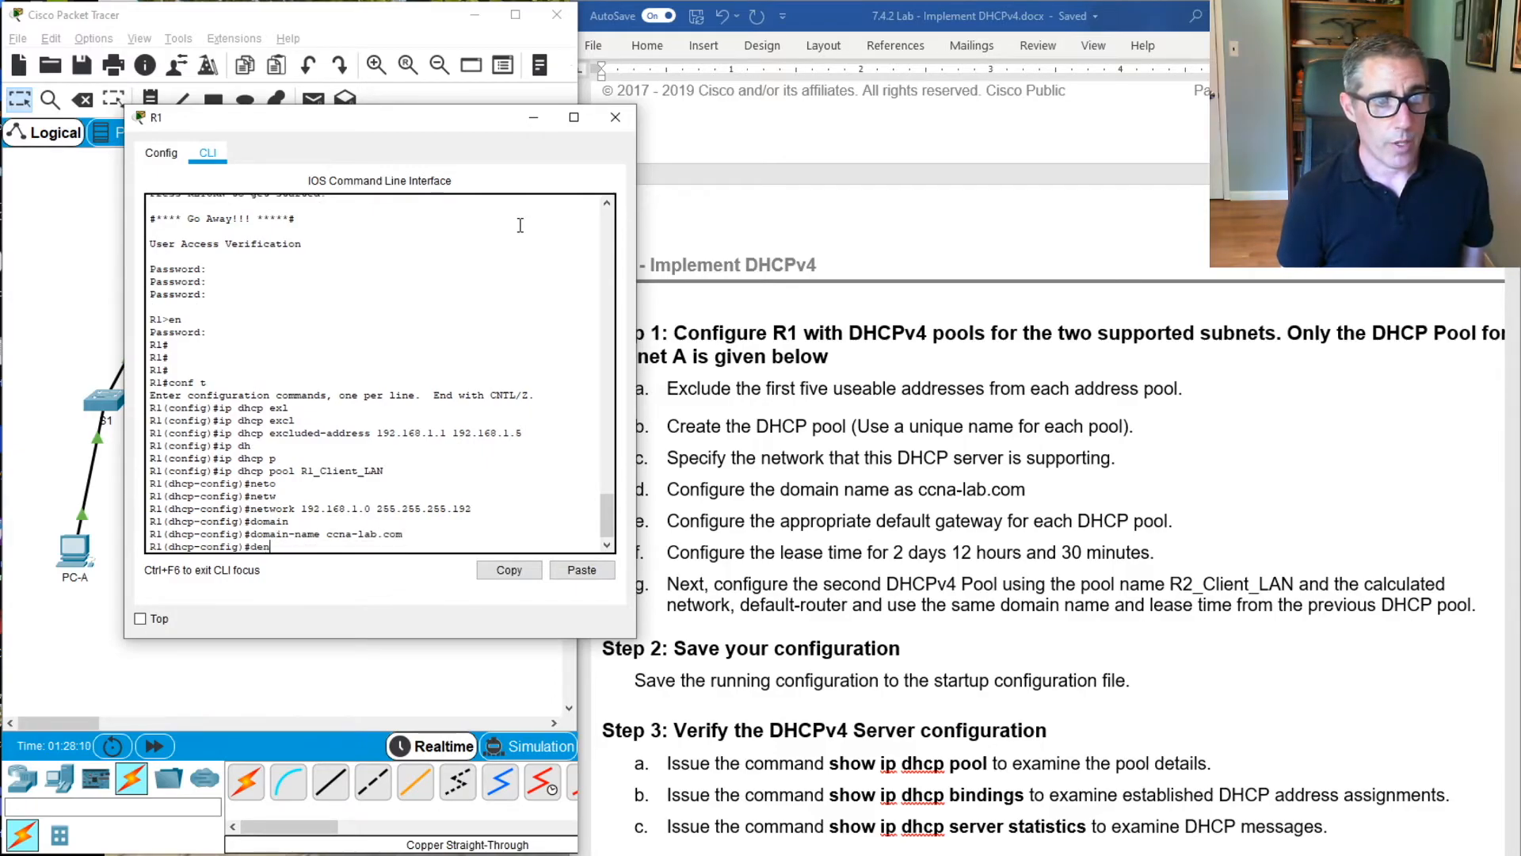
key(Tab)
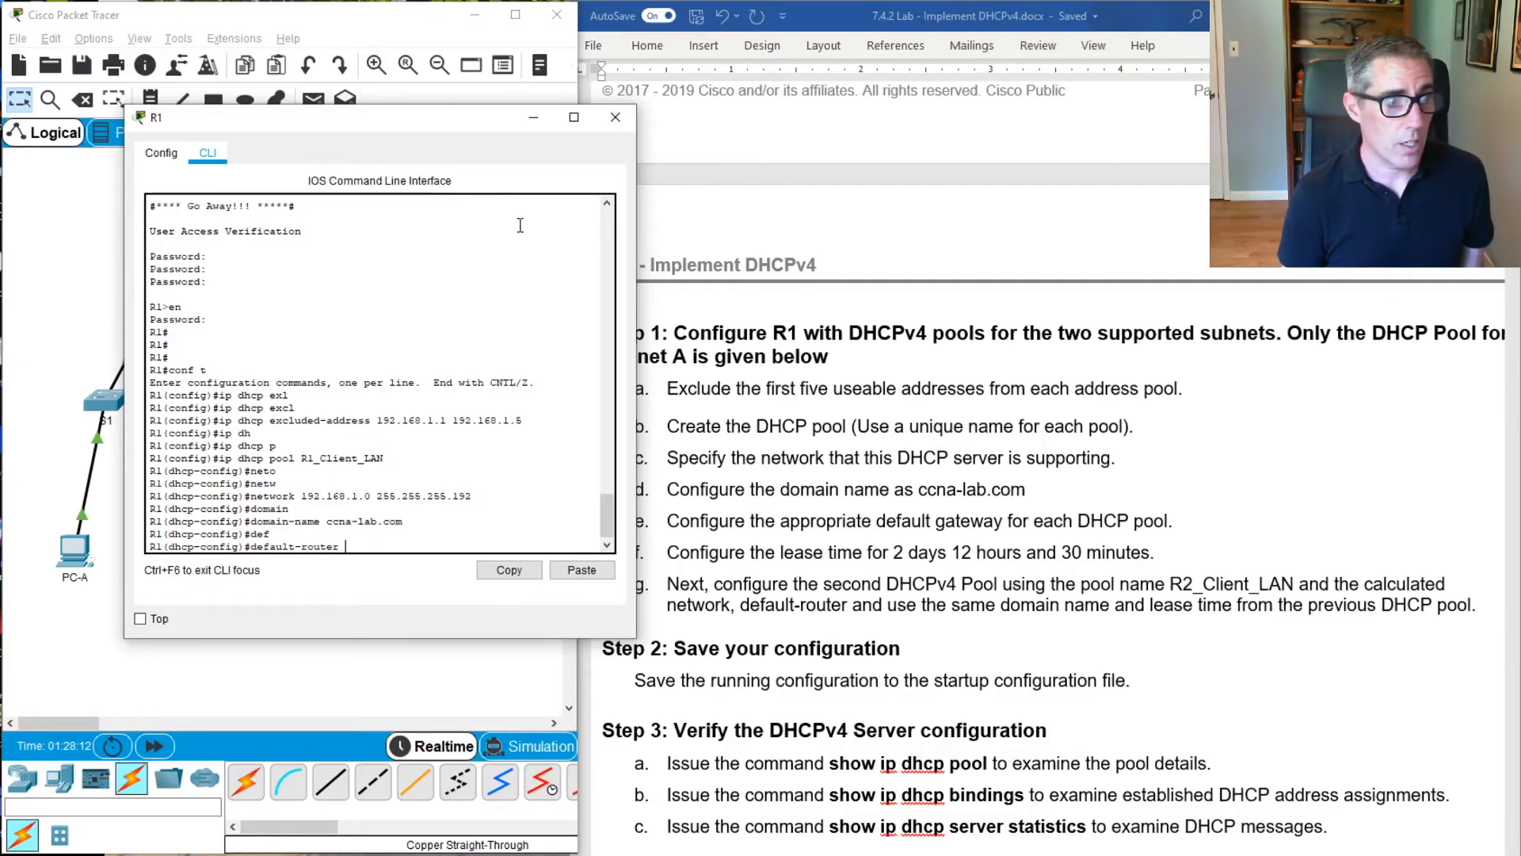
text(19)
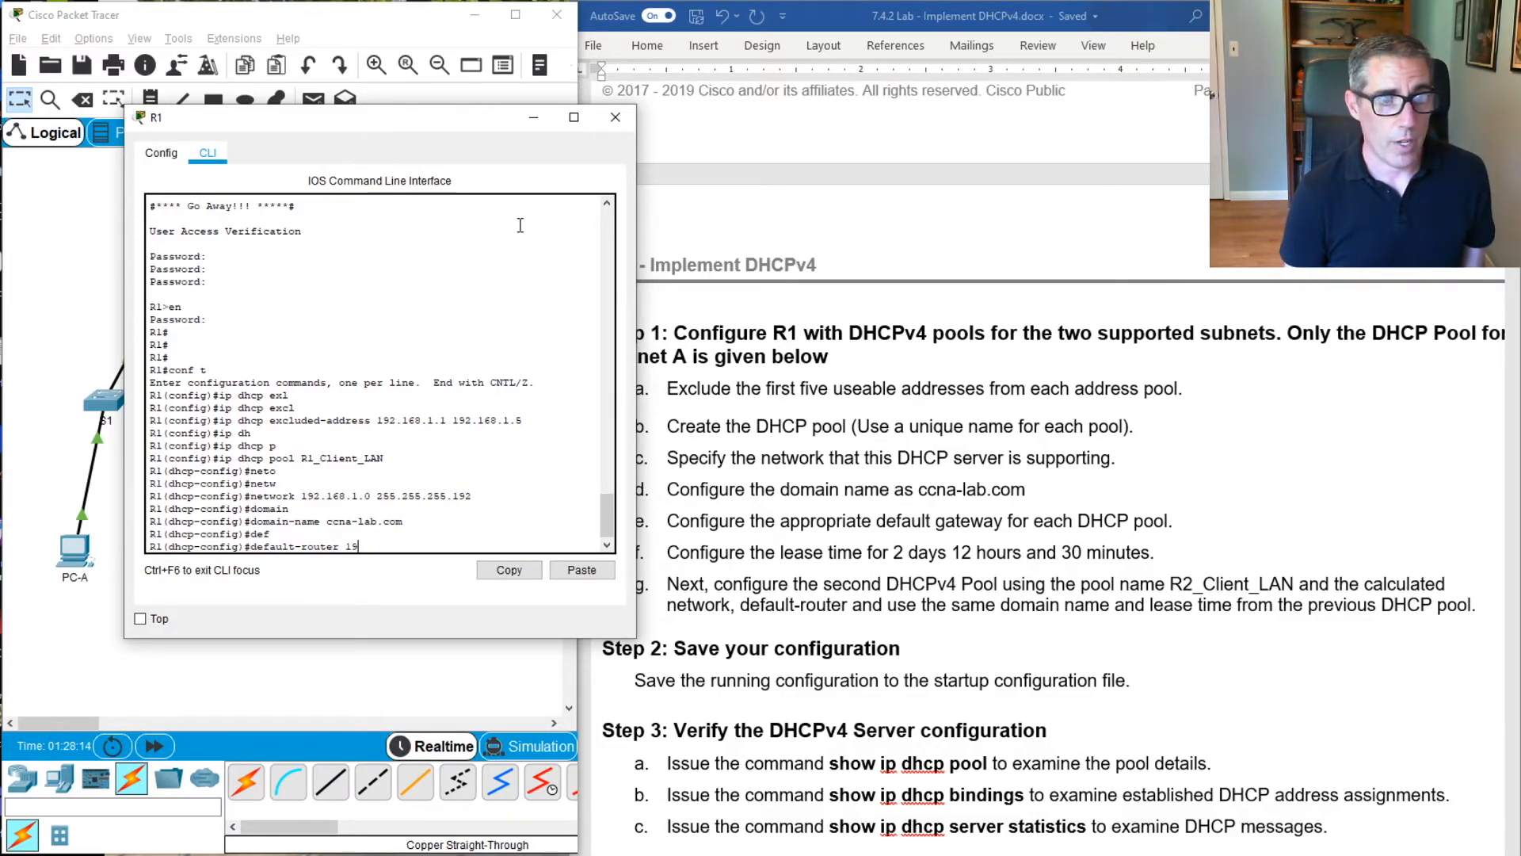
text(2.168)
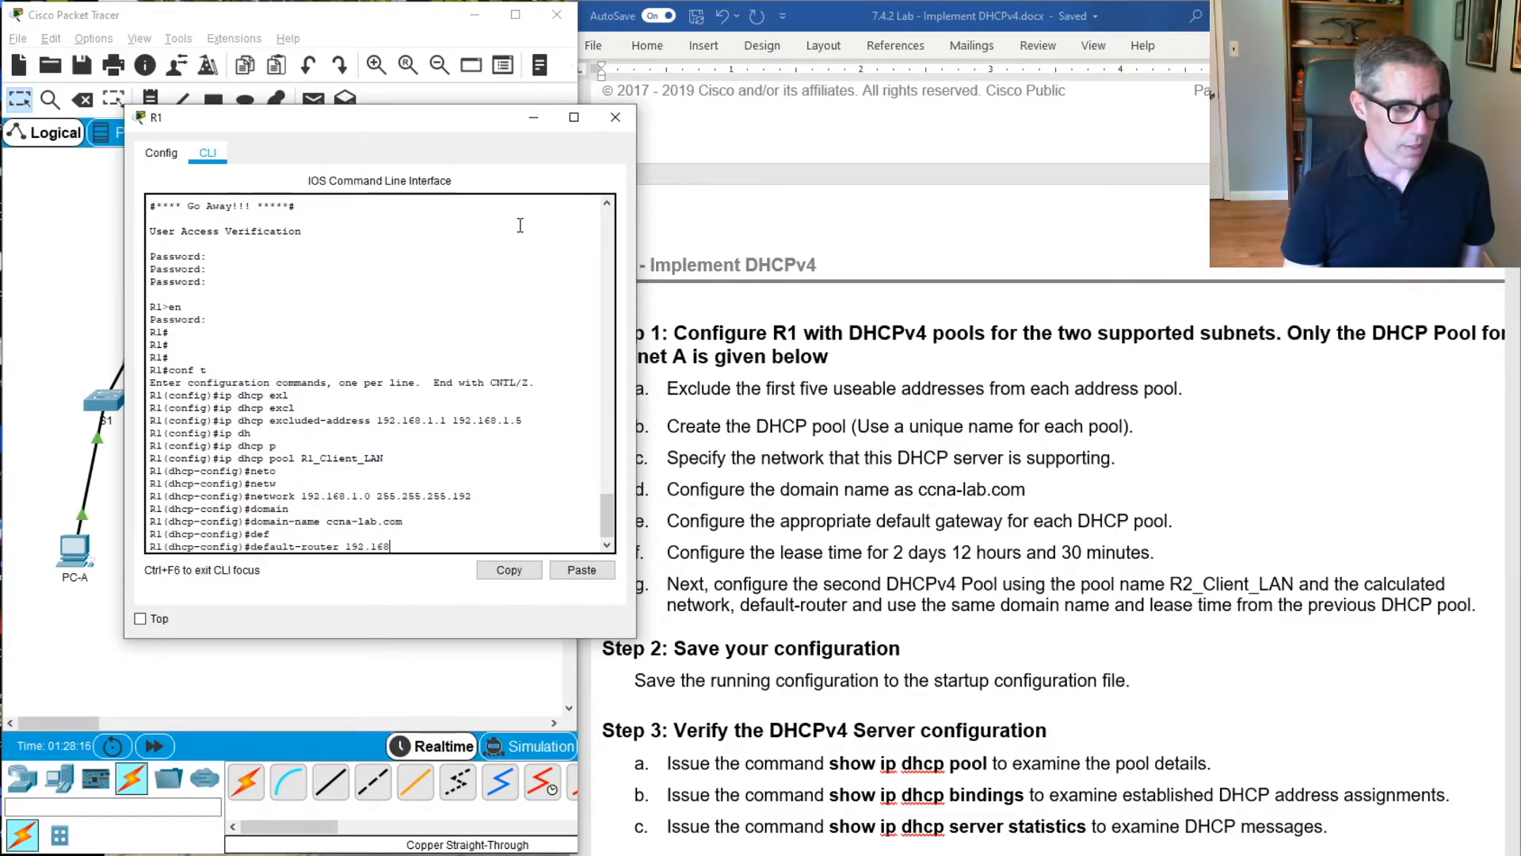
text(.1.1)
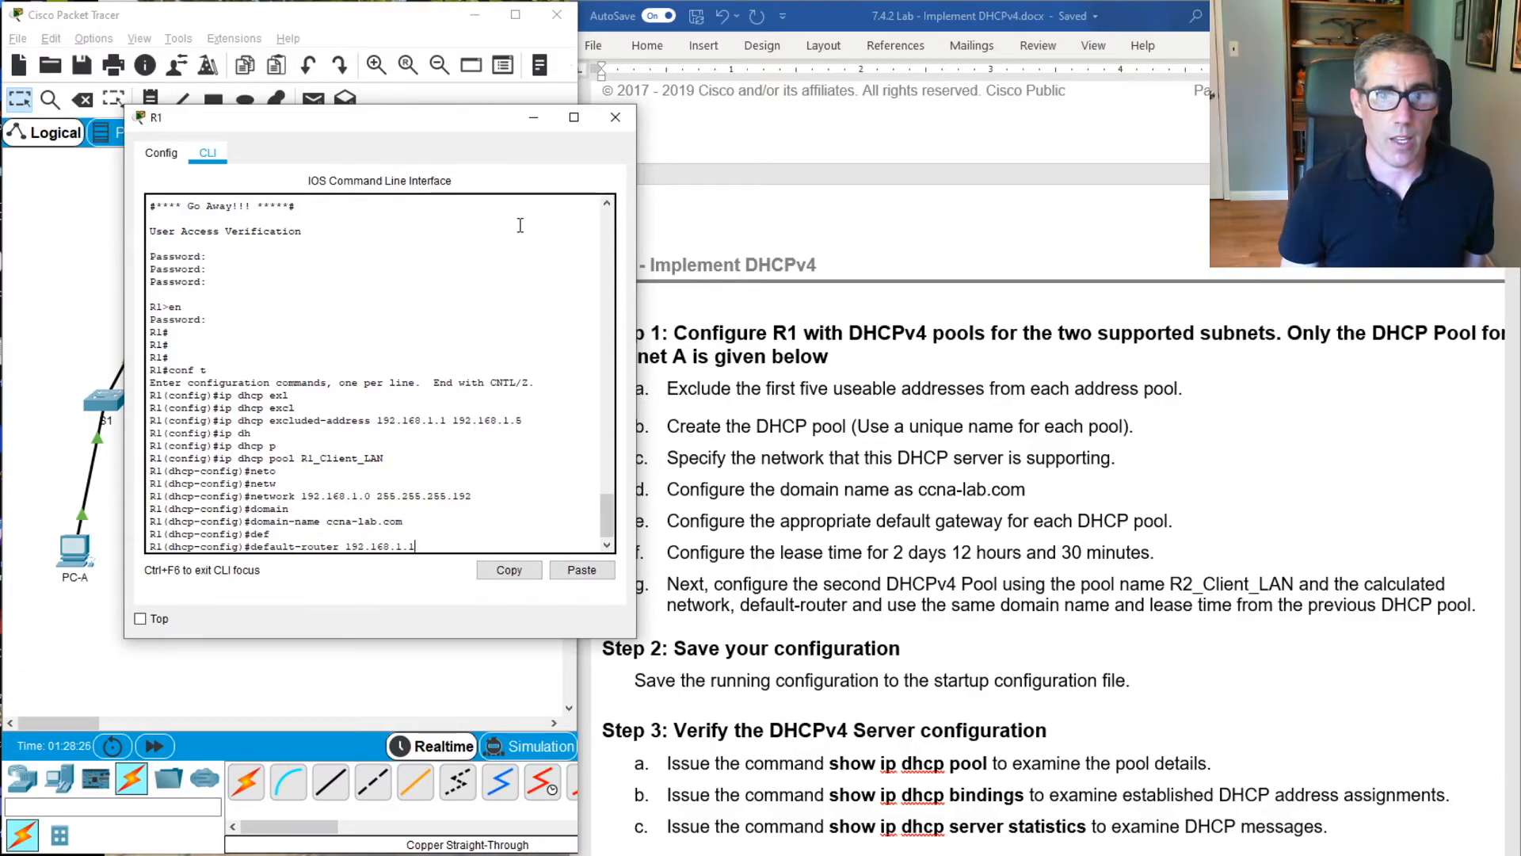
key(Return)
key(Return)
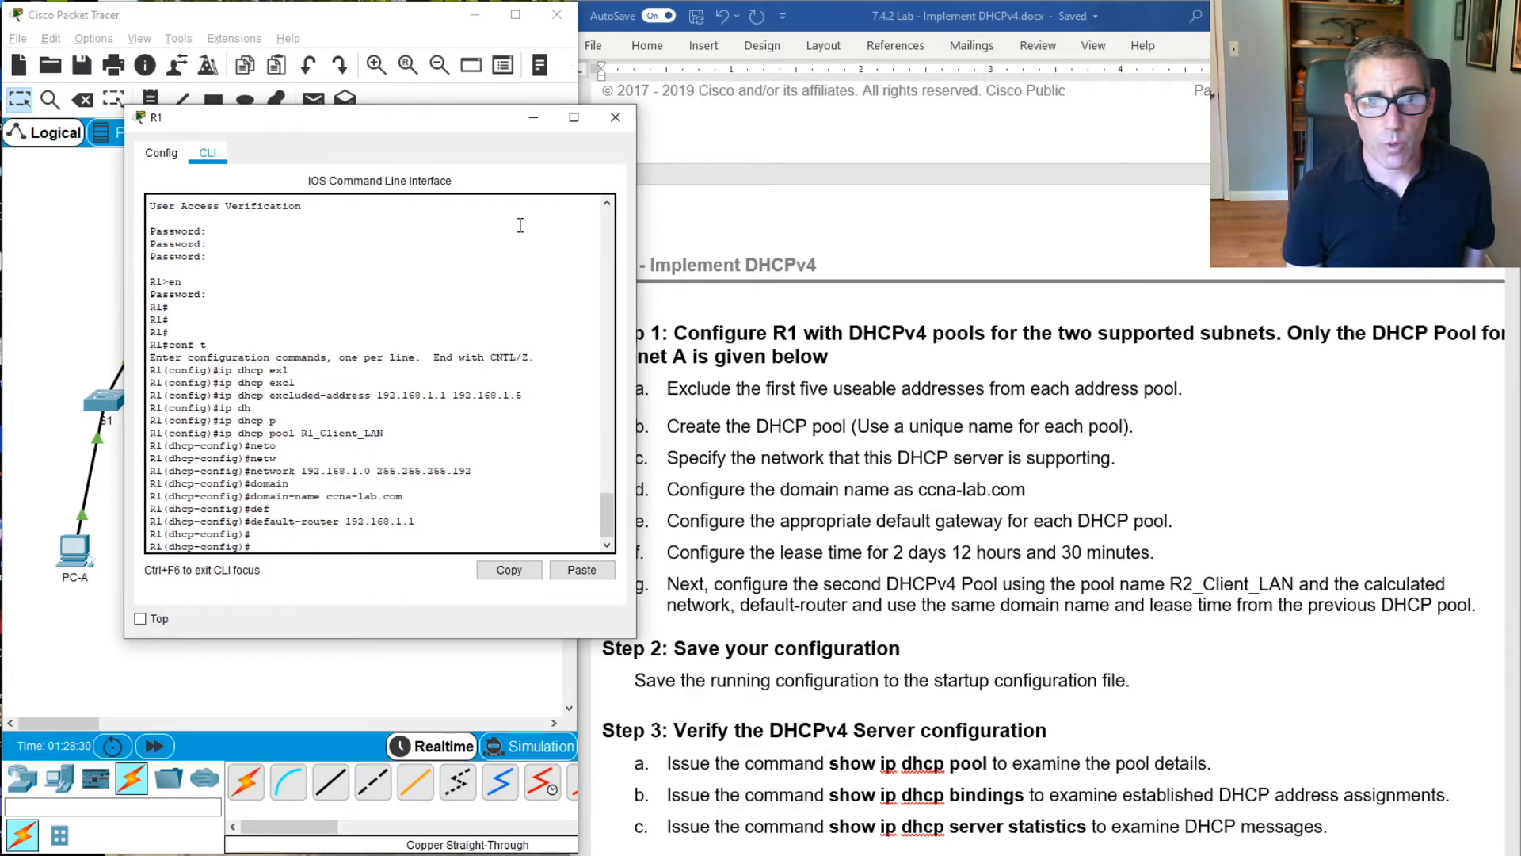
Try to set the pool's lease time to 2 days, 12 hours and 30 minutes with lease 2 12 30
text(lease 2)
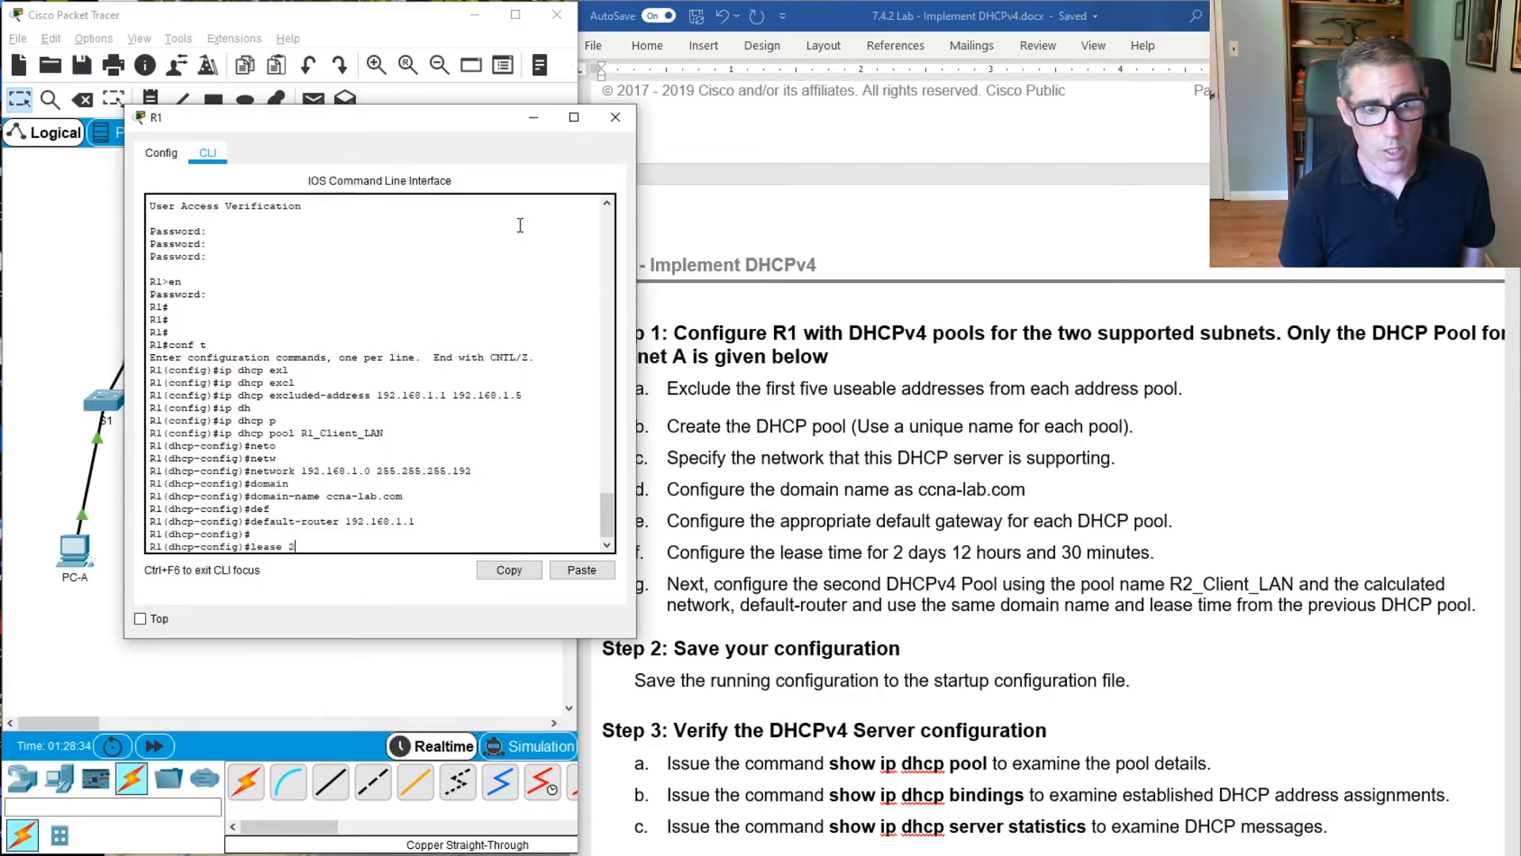
text( 12)
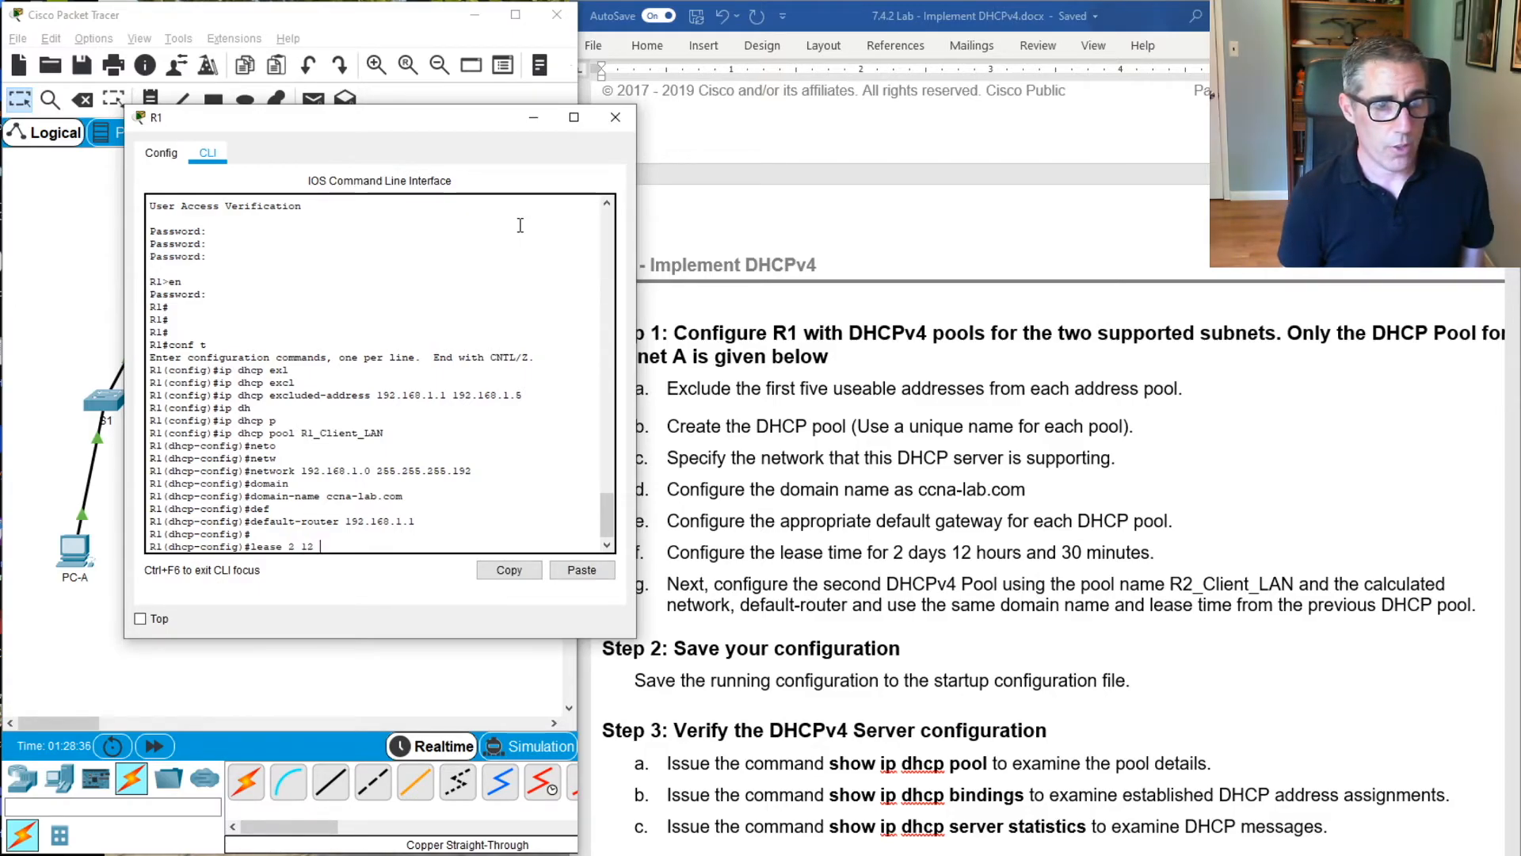
text( 30)
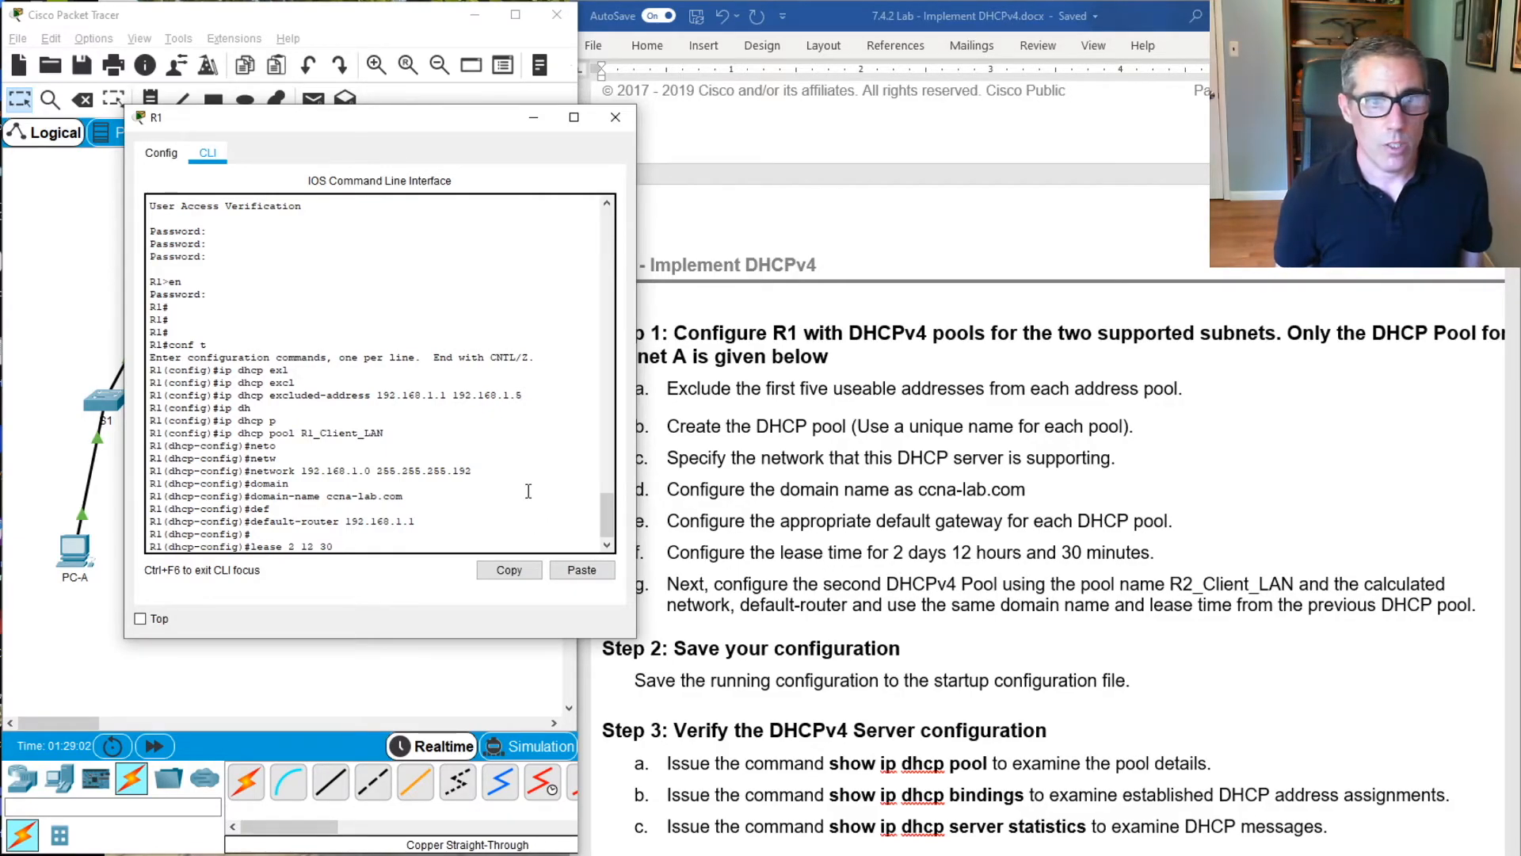
key(Return)
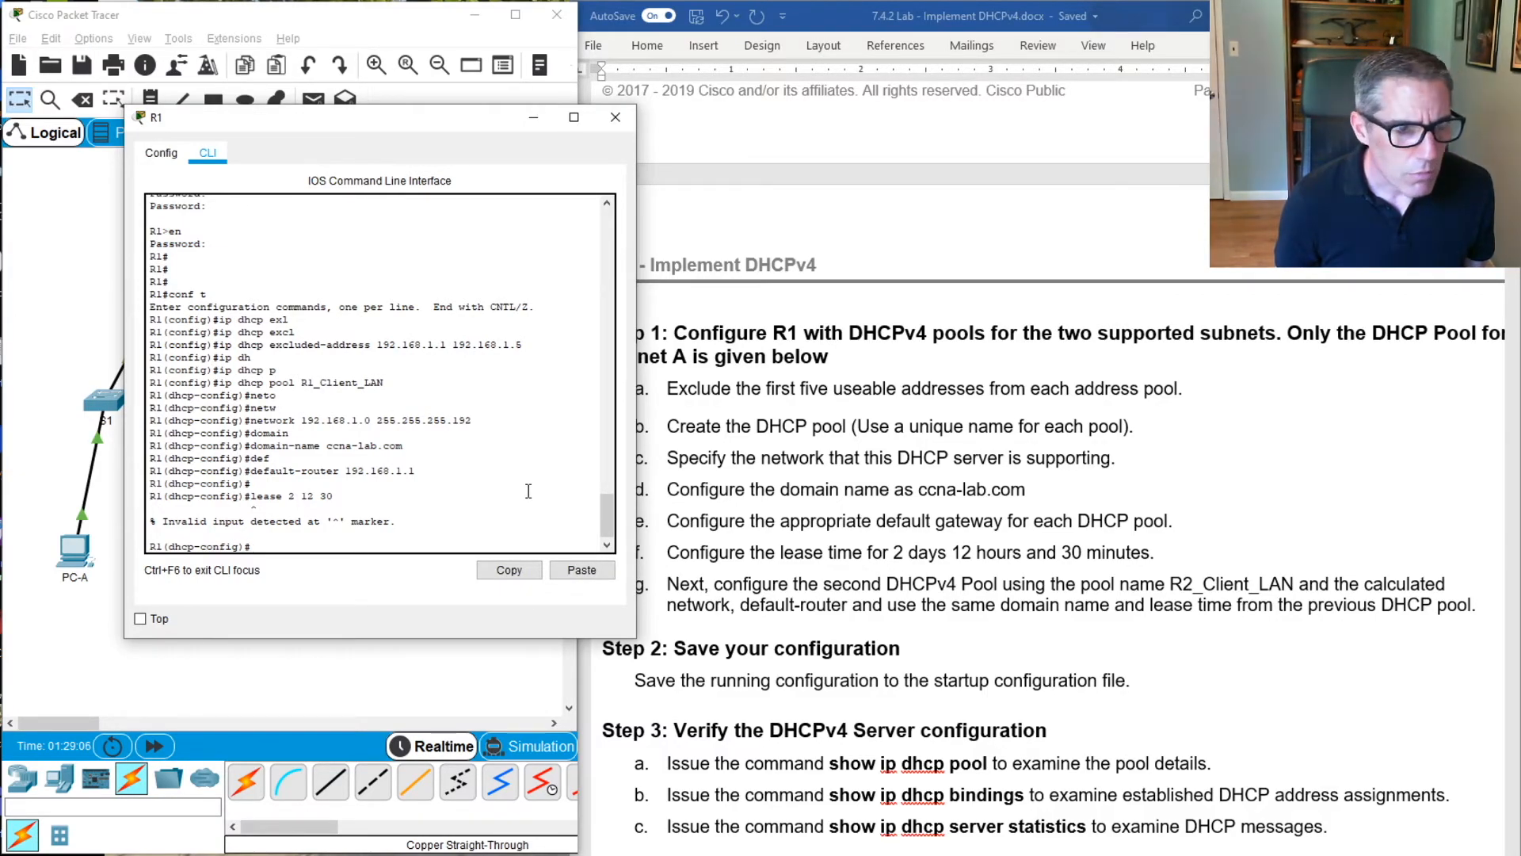
Check whether the lease command is available in DHCP pool configuration mode using command completion and the ? help
key(Up)
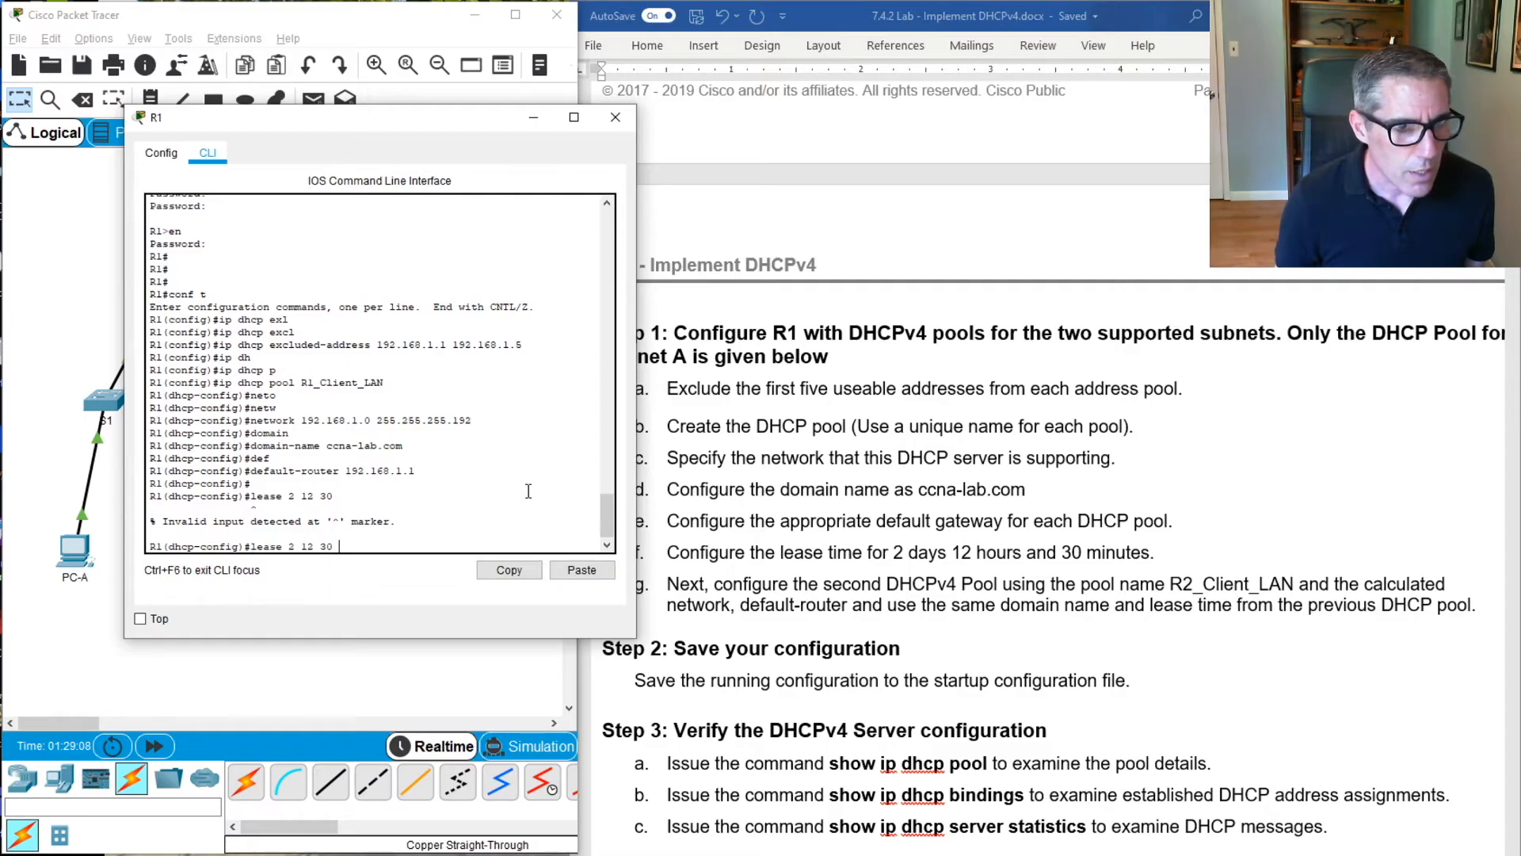
key(BackSpace)
key(BackSpace)
key(BackSpace)
key(BackSpace)
key(BackSpace)
key(BackSpace)
key(BackSpace)
key(BackSpace)
key(BackSpace)
key(BackSpace)
key(BackSpace)
key(BackSpace)
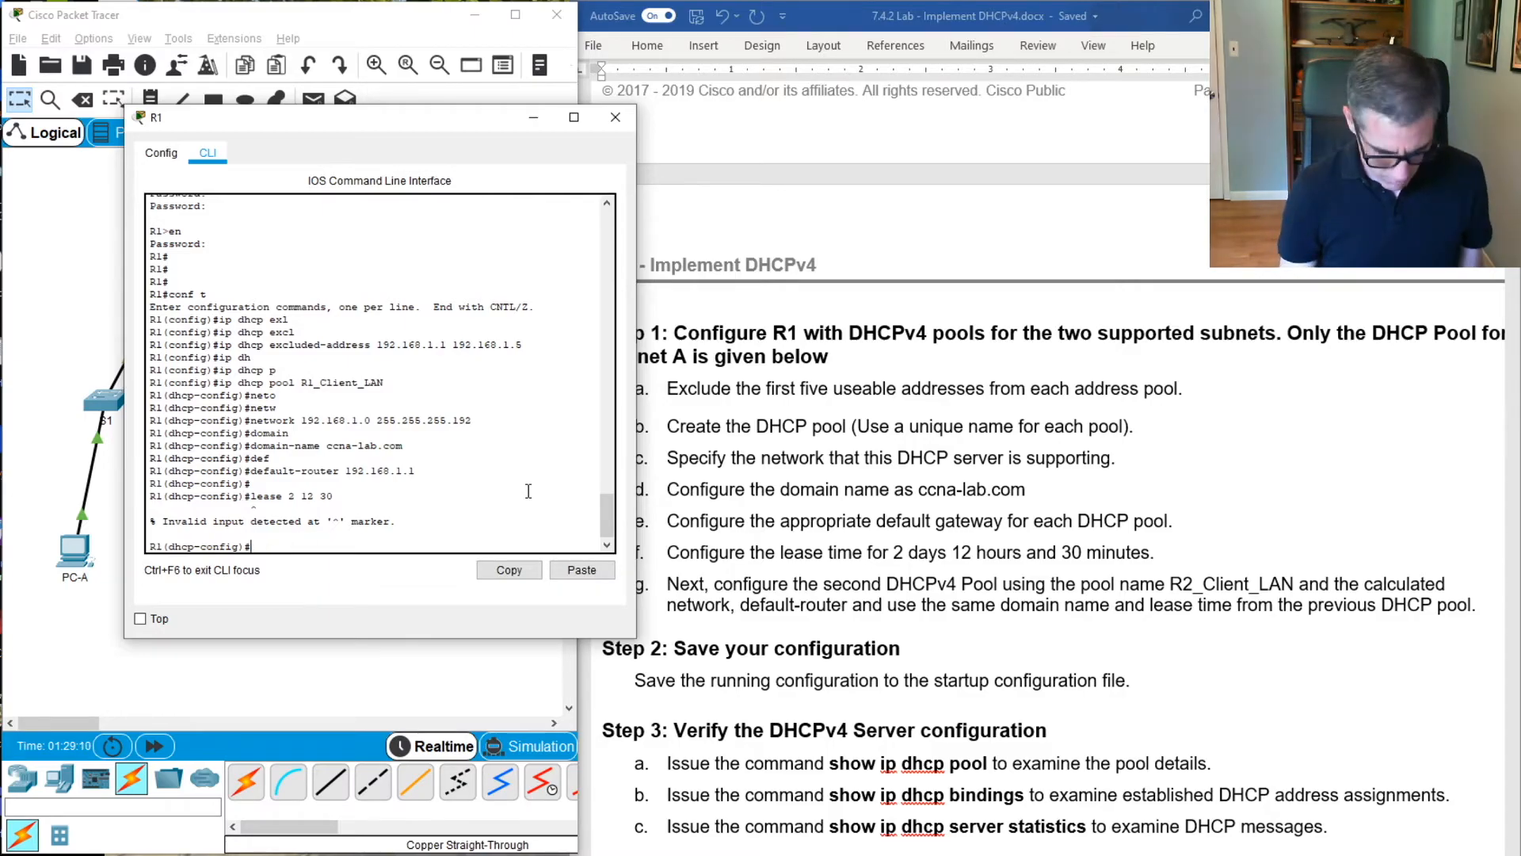
text(ea)
key(Tab)
text(s)
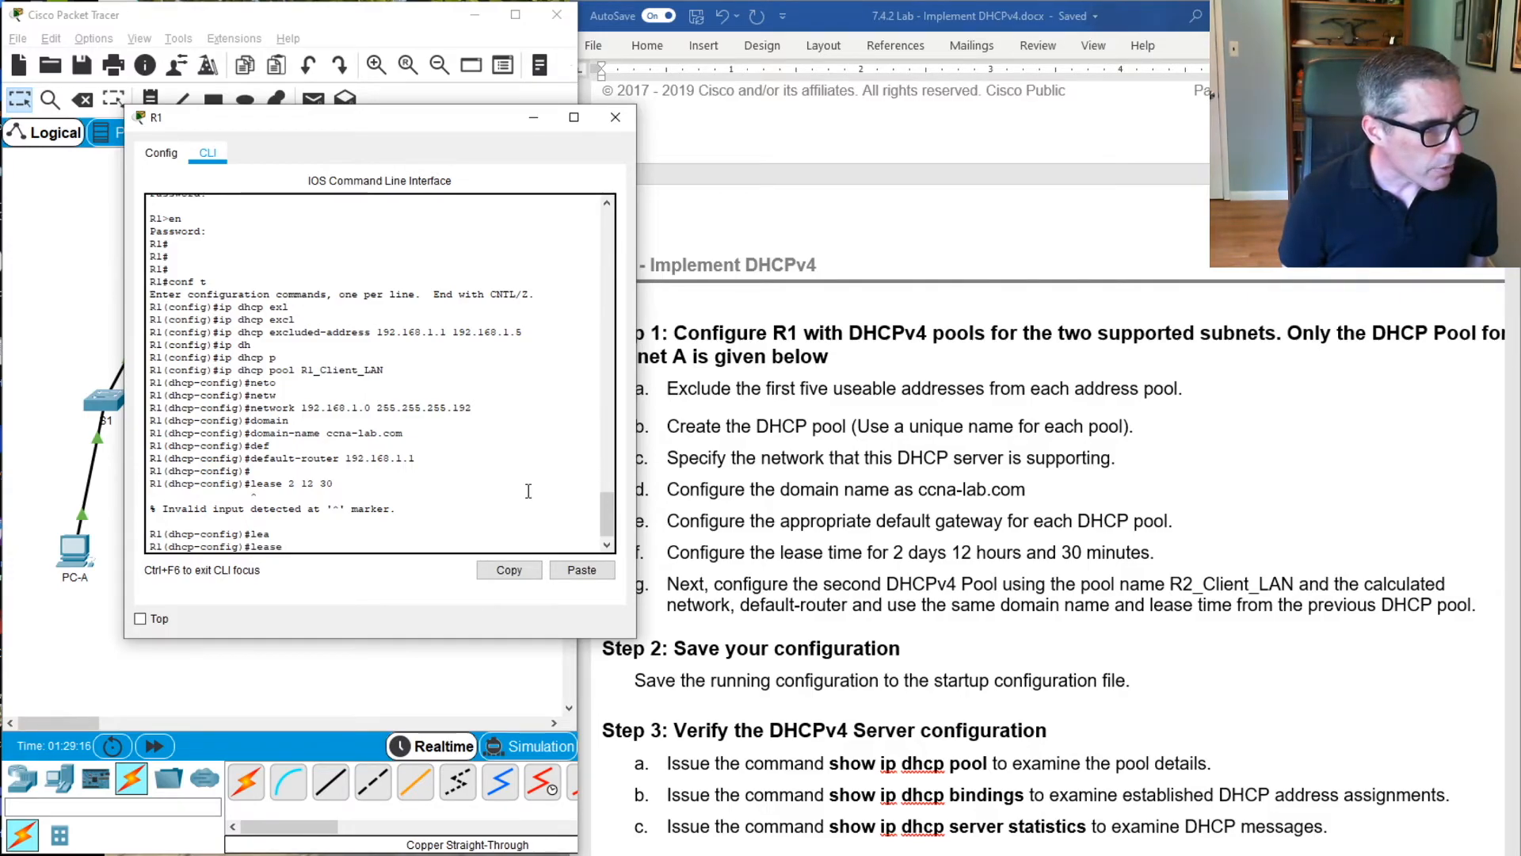
key(BackSpace)
key(BackSpace)
key(BackSpace)
key(BackSpace)
key(BackSpace)
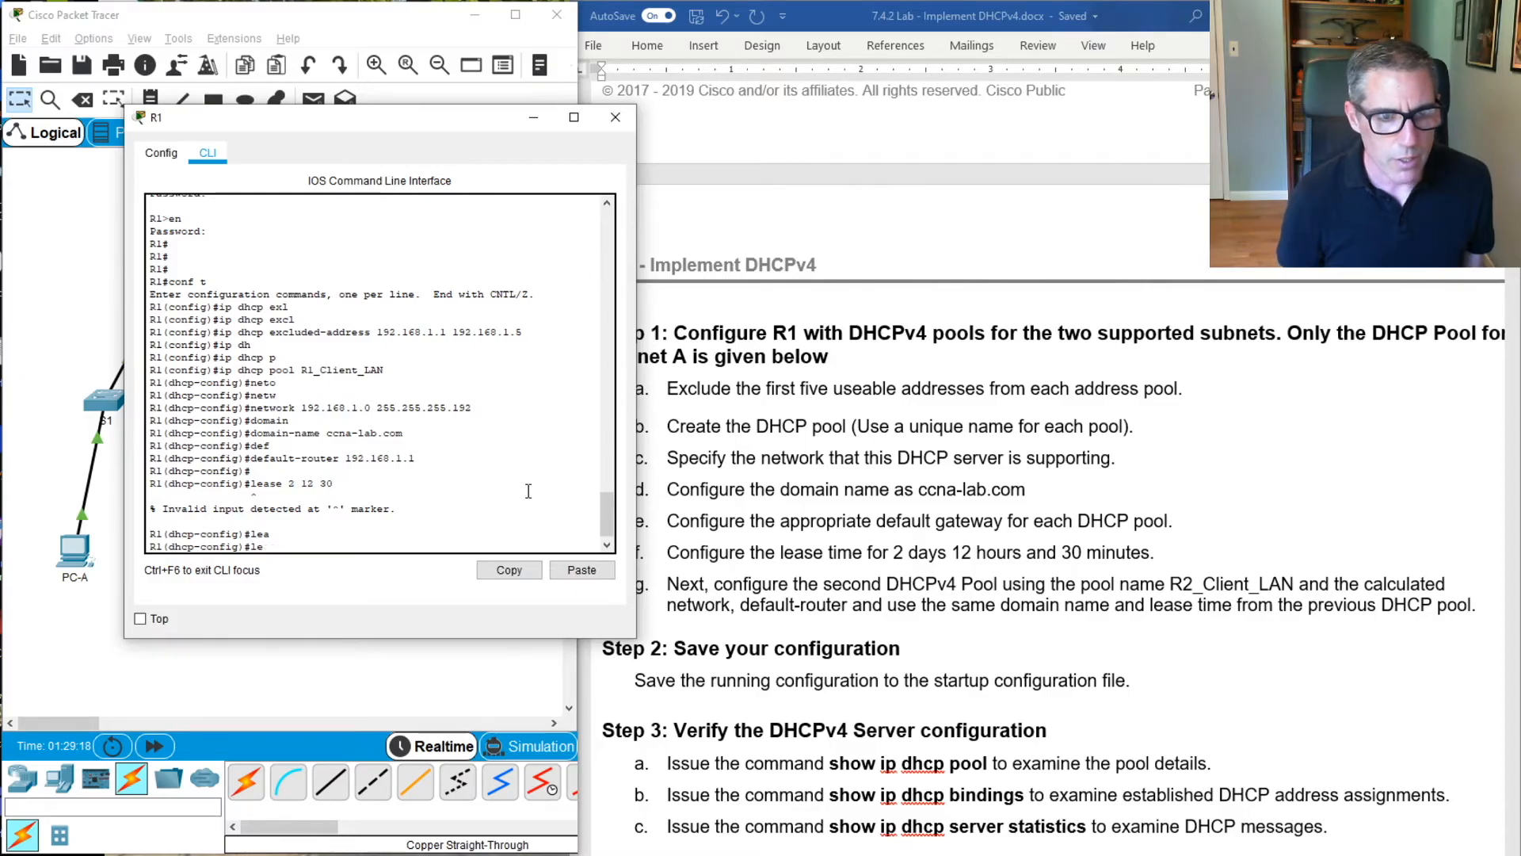
text(?)
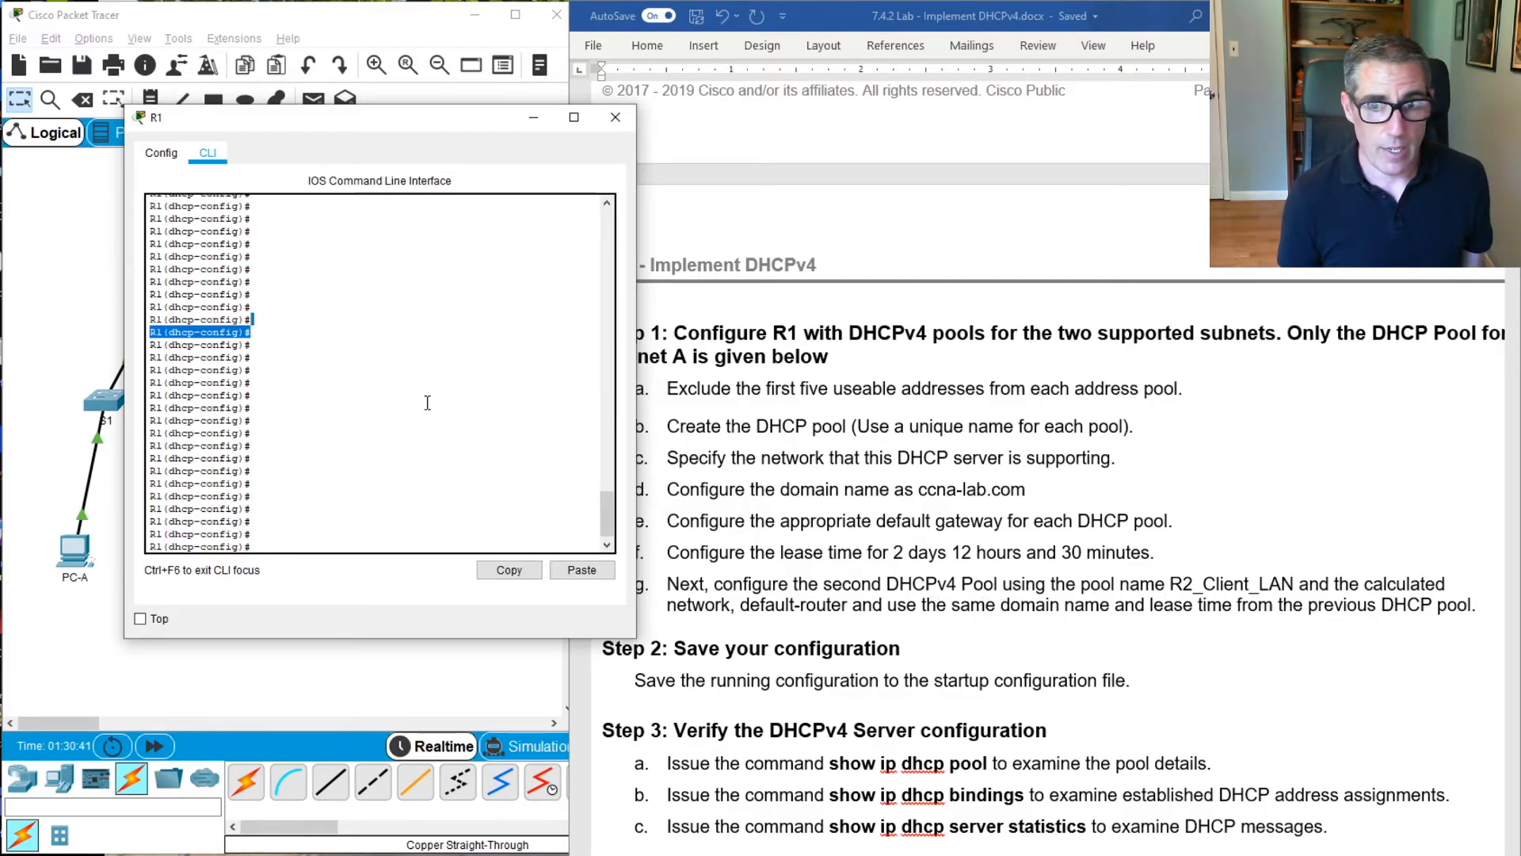
Leave DHCP pool configuration mode on R1 with exit to return to global configuration mode
click(400, 431)
text(ip)
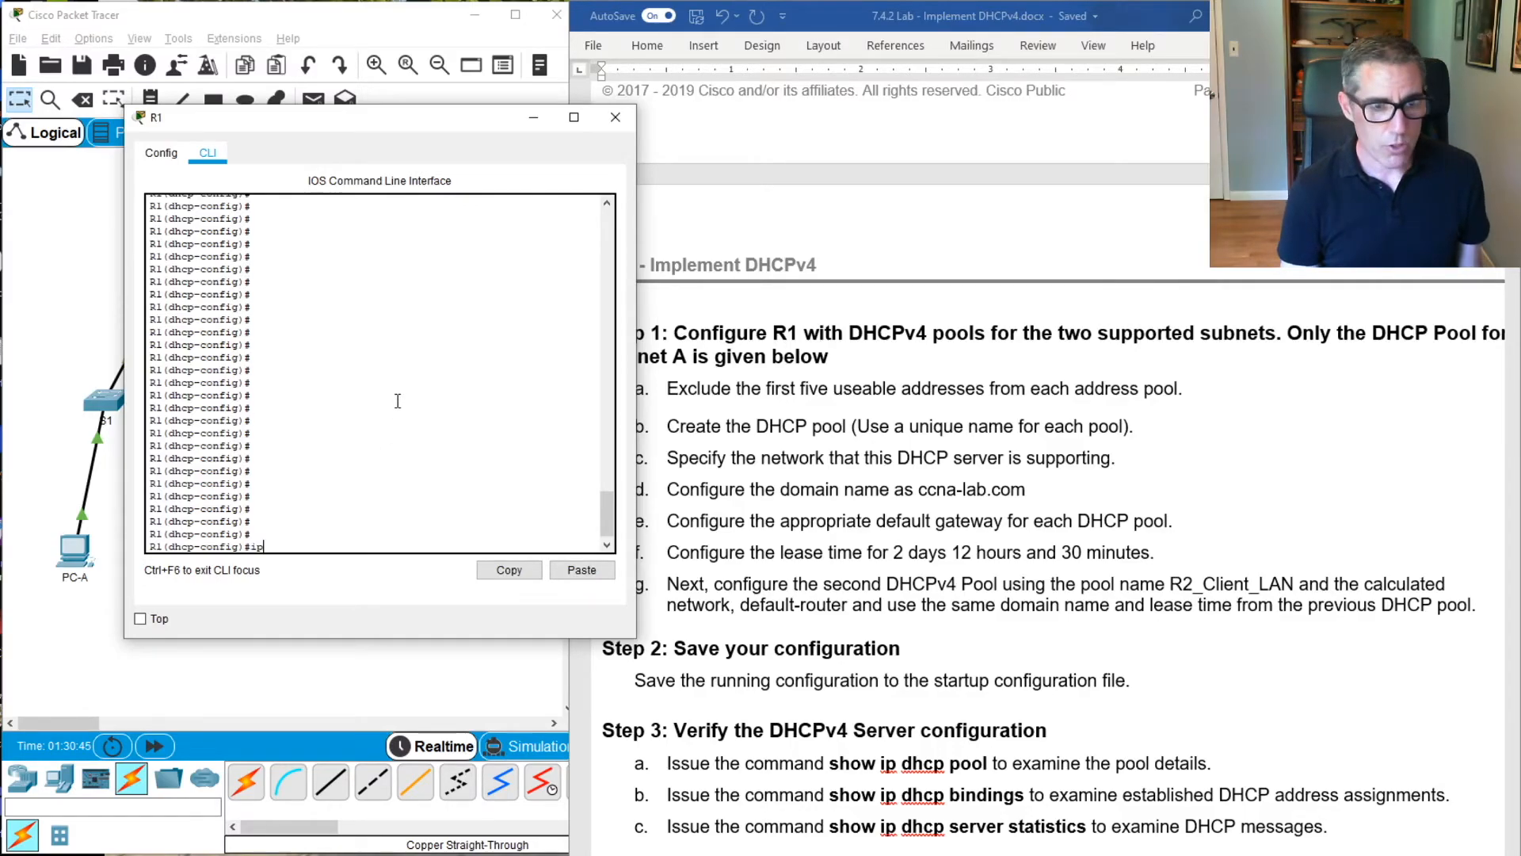
text( d)
text(c)
key(BackSpace)
key(BackSpace)
key(BackSpace)
key(BackSpace)
text(exi)
key(BackSpace)
key(BackSpace)
key(BackSpace)
key(BackSpace)
text(exit)
key(Return)
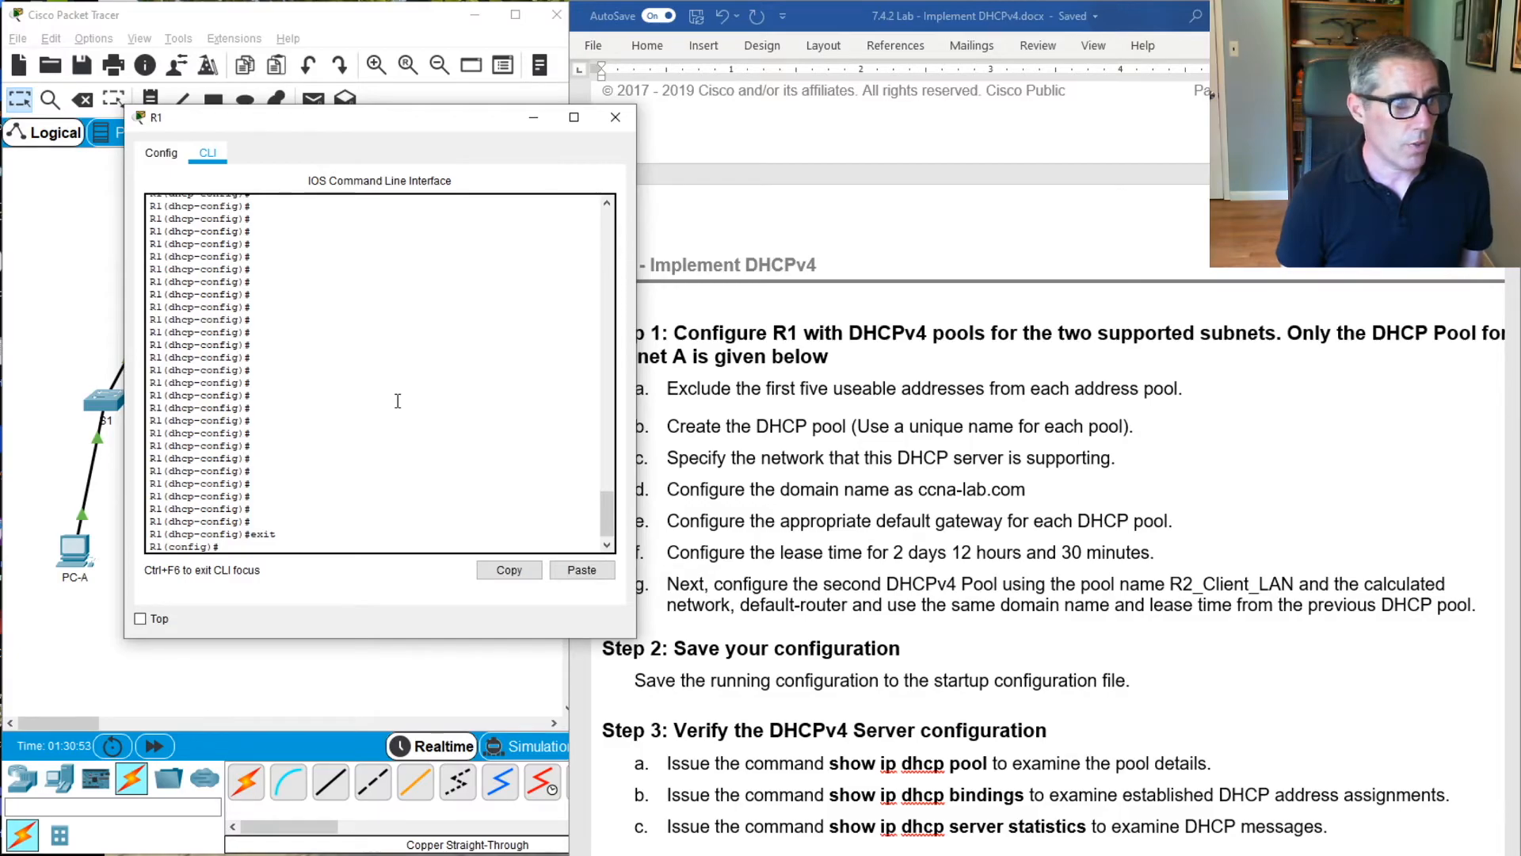
Exclude addresses 192.168.1.97 through 192.168.1.101 from DHCP assignment on R1 with ip dhcp excluded-address
text(ip dc)
key(Tab)
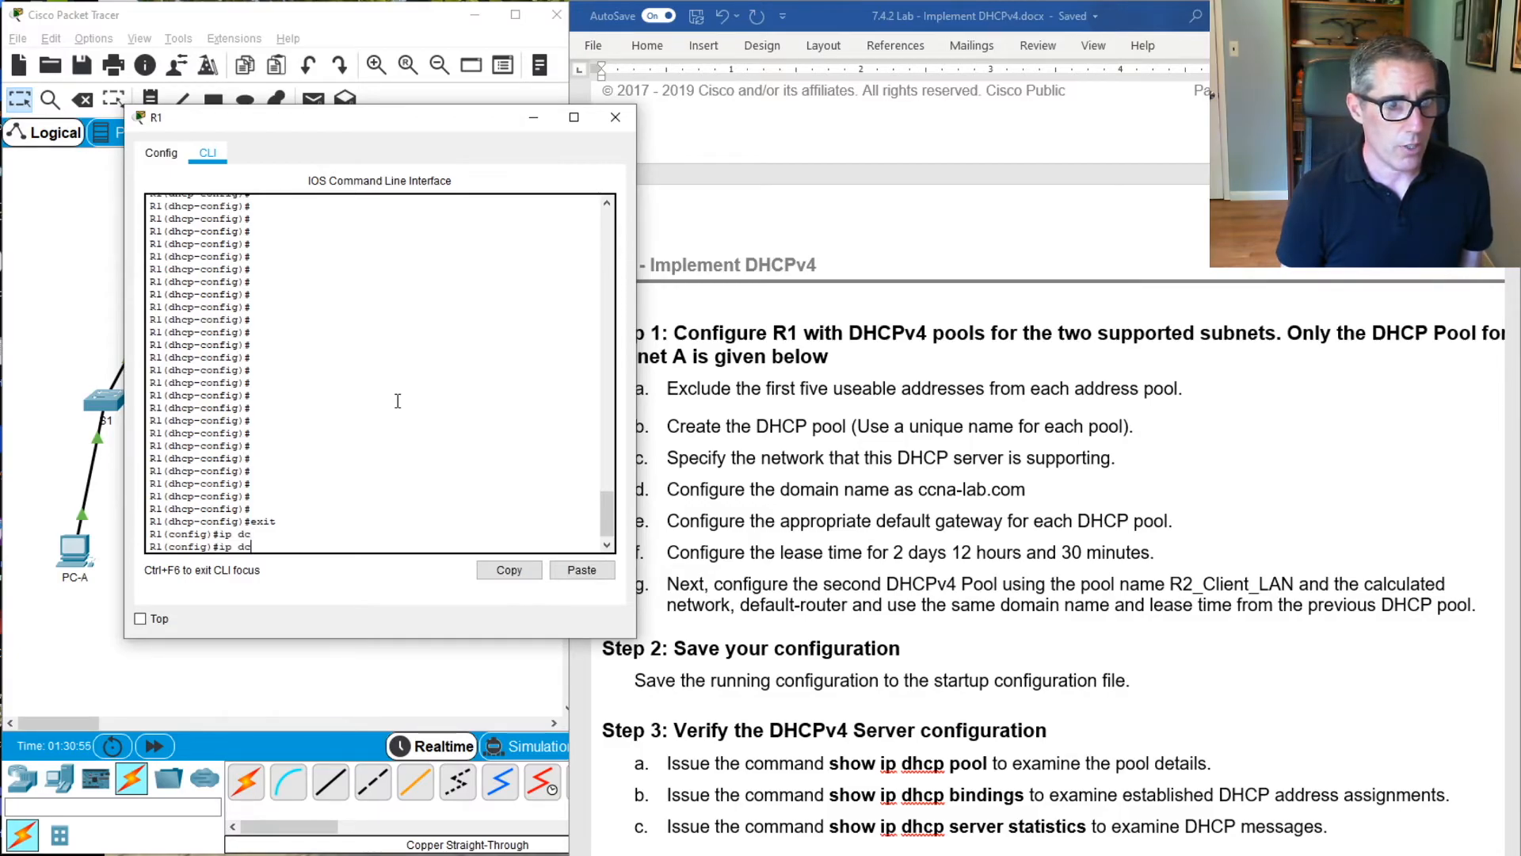
key(BackSpace)
text(hj)
key(Tab)
key(BackSpace)
key(Tab)
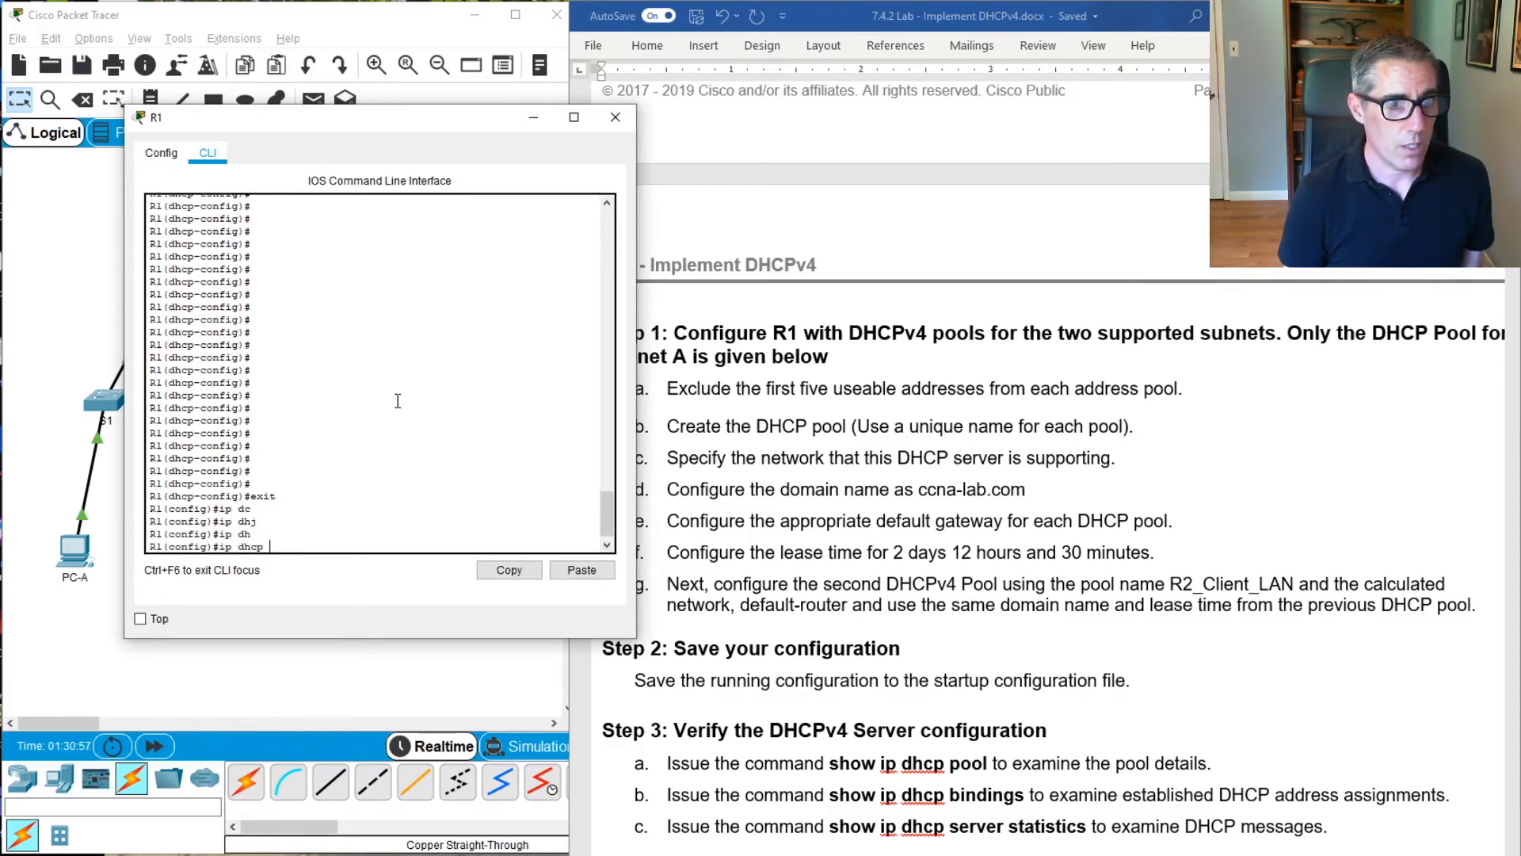
text(ex)
key(Tab)
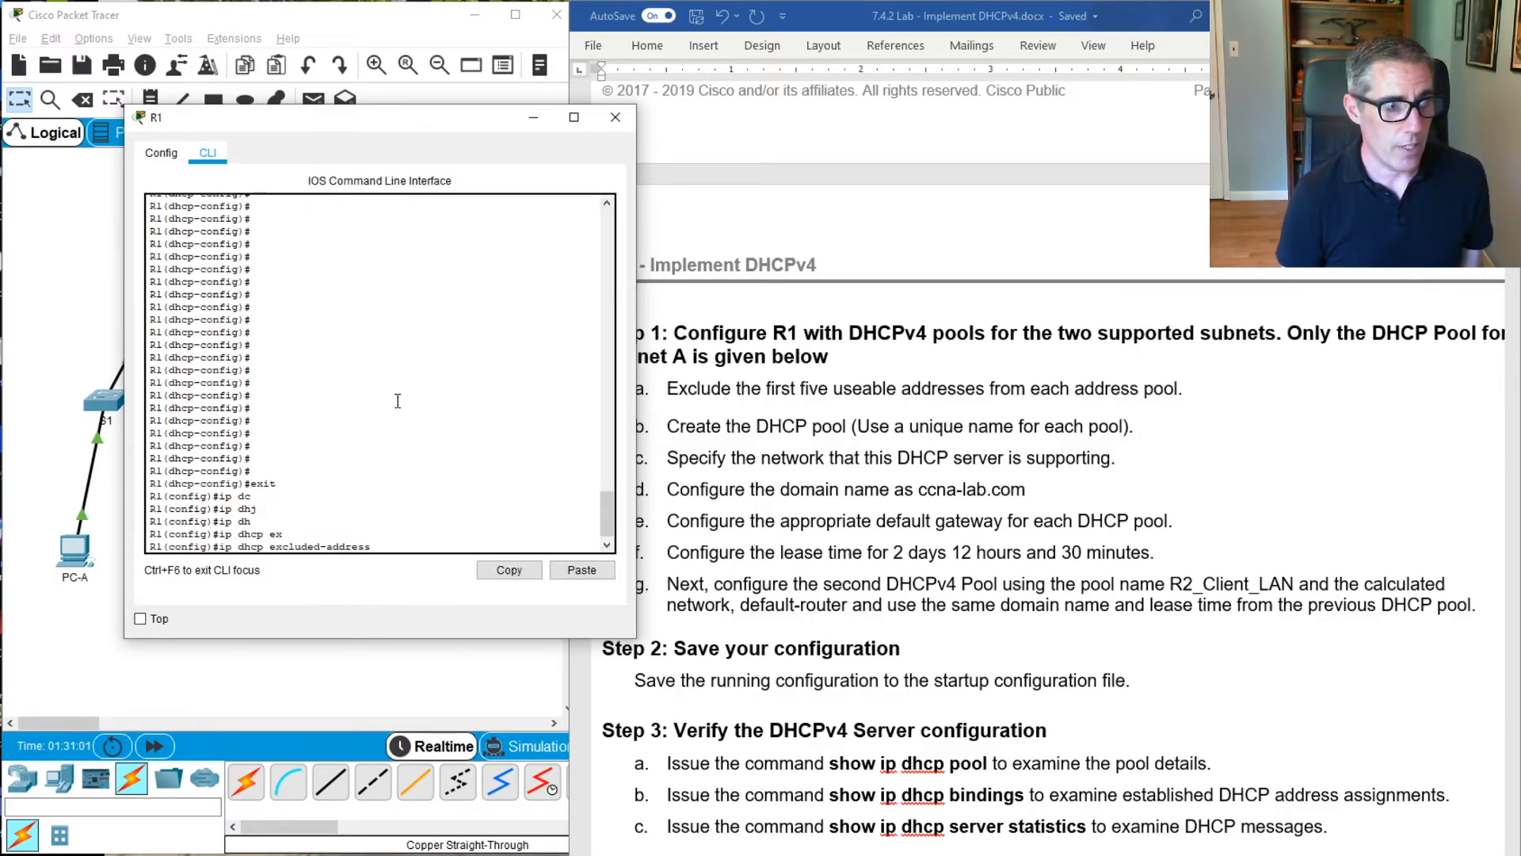
text(192.1)
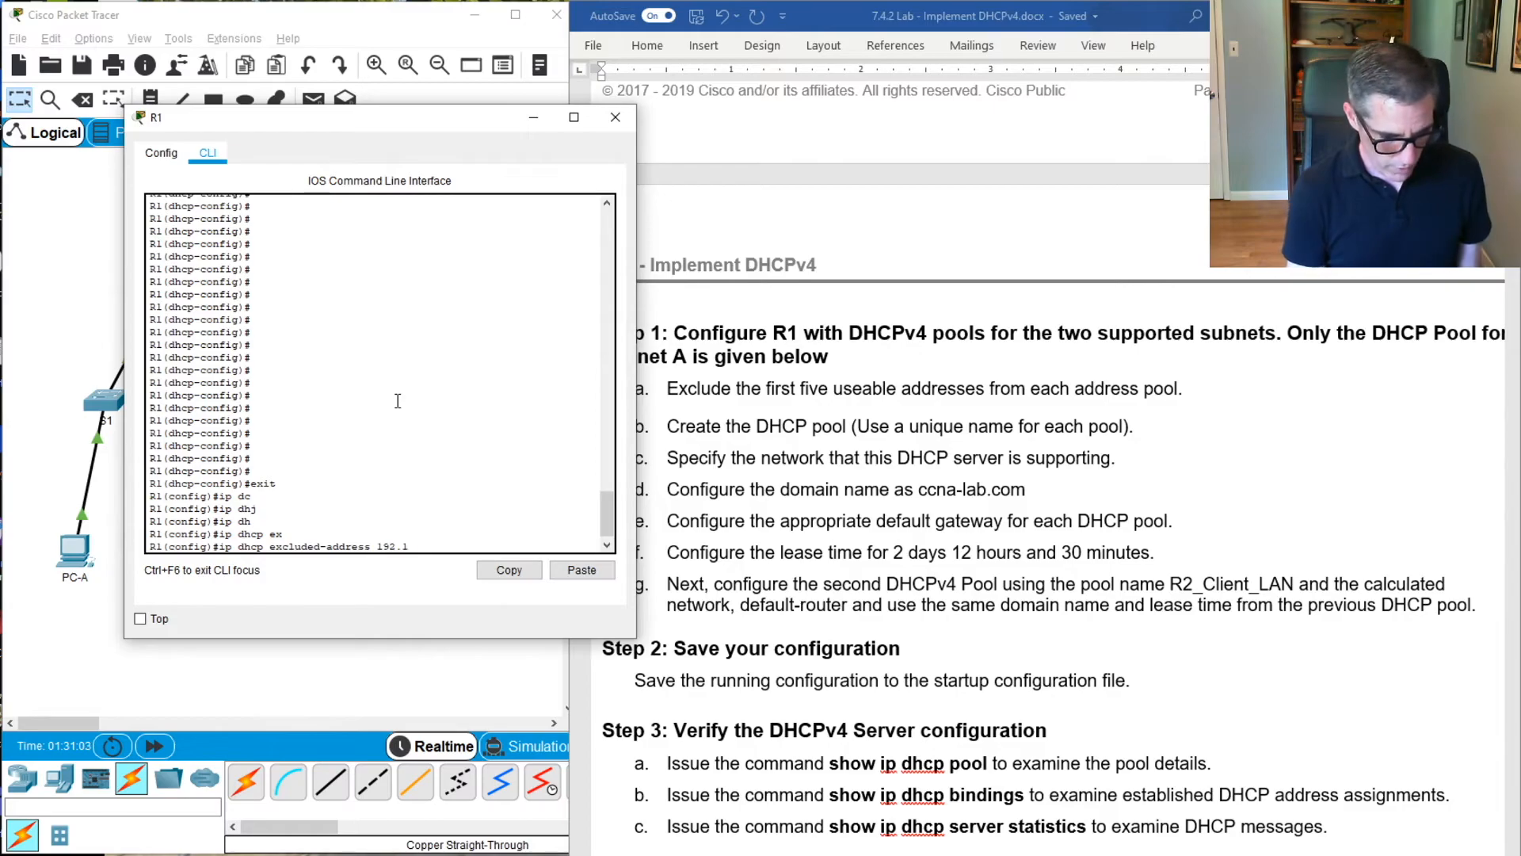
text(68.1.976)
key(BackSpace)
text(19)
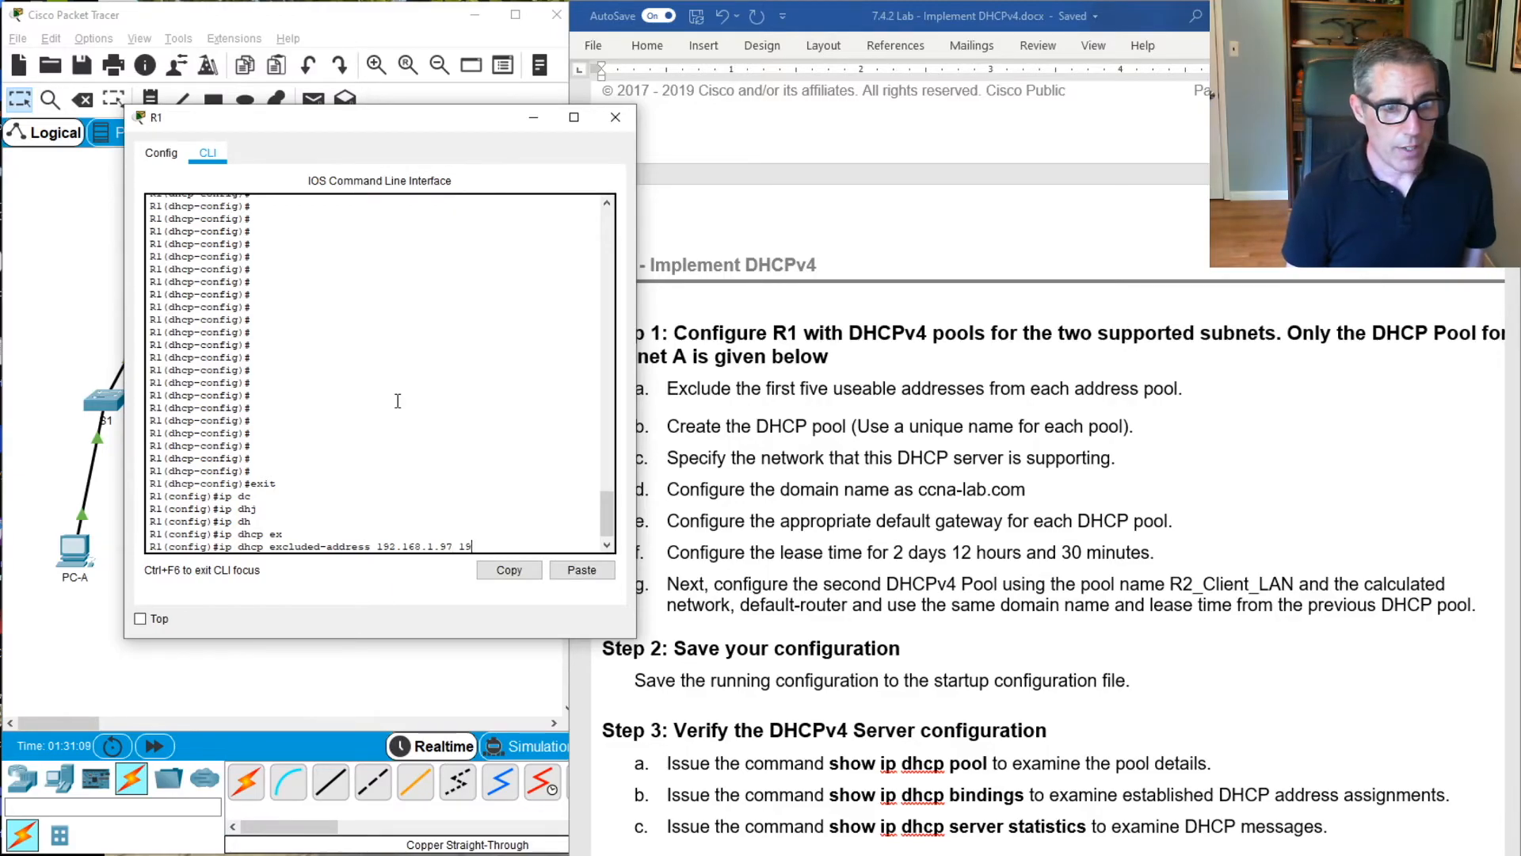
text(2.1)
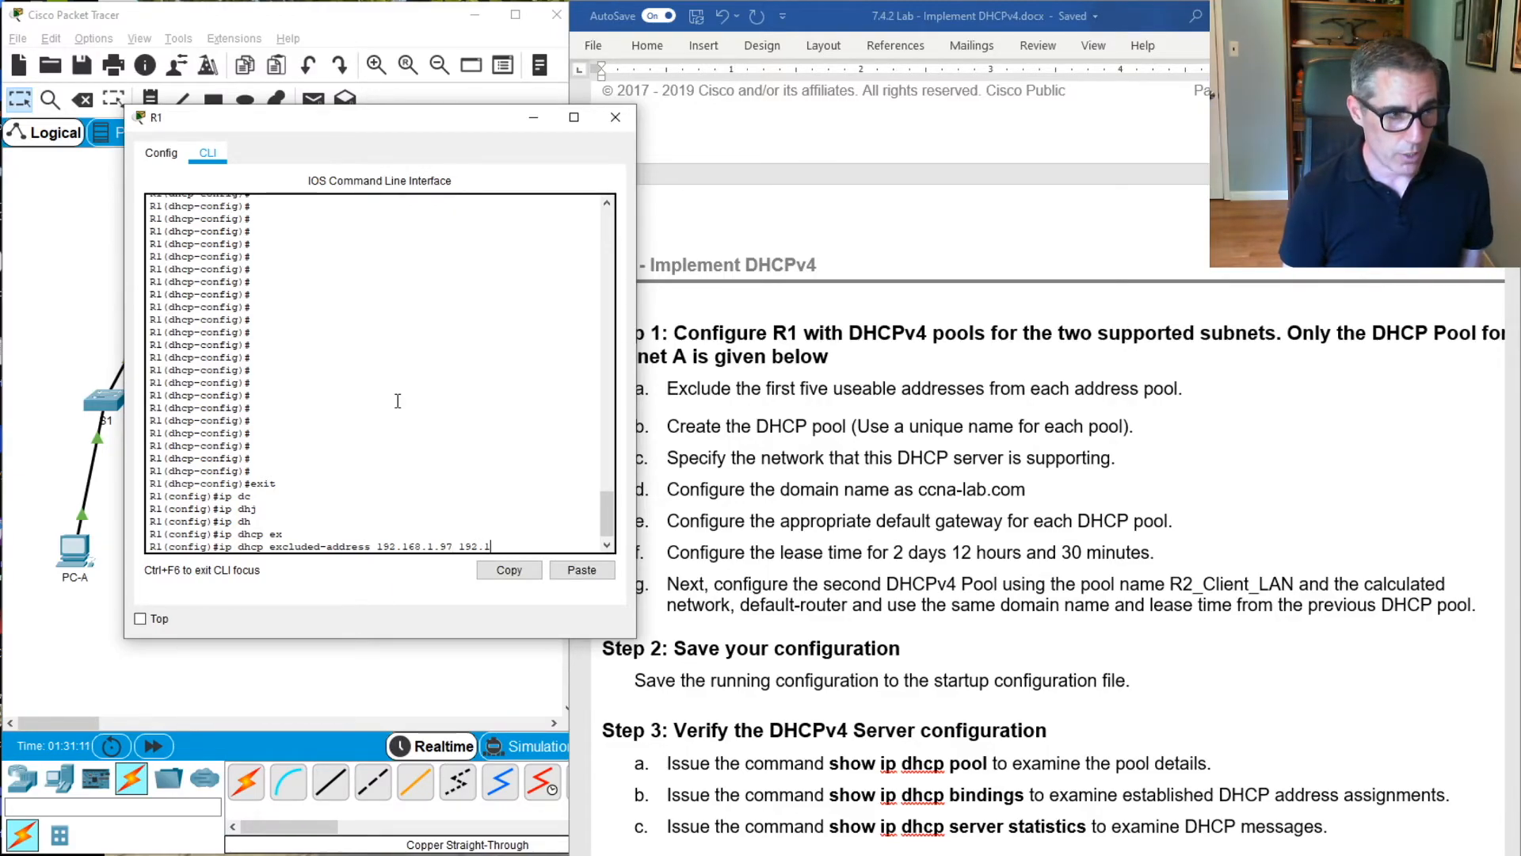
text(68.1)
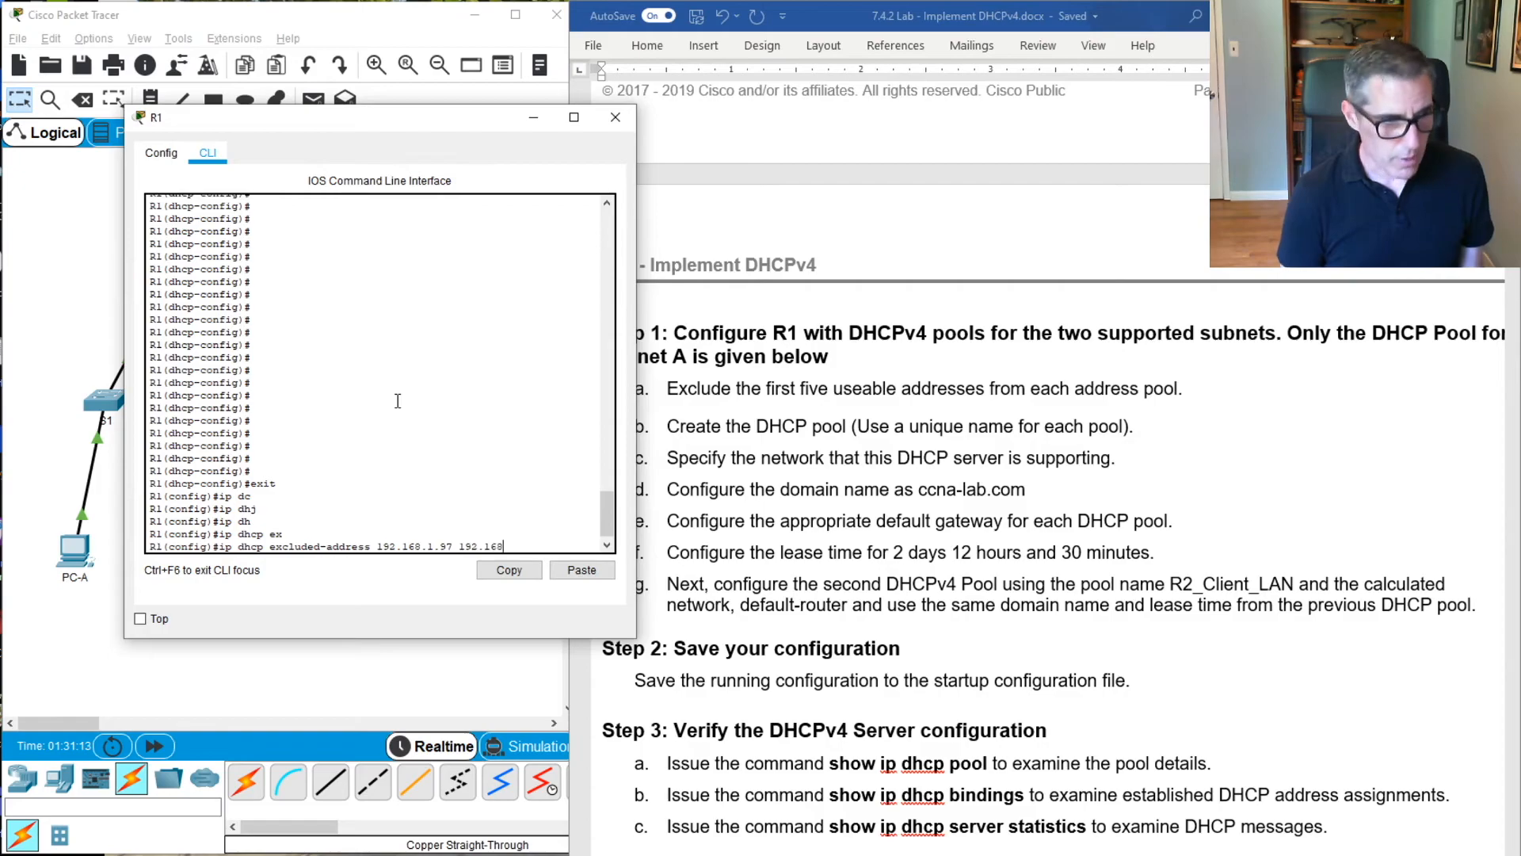
text(.101)
key(Return)
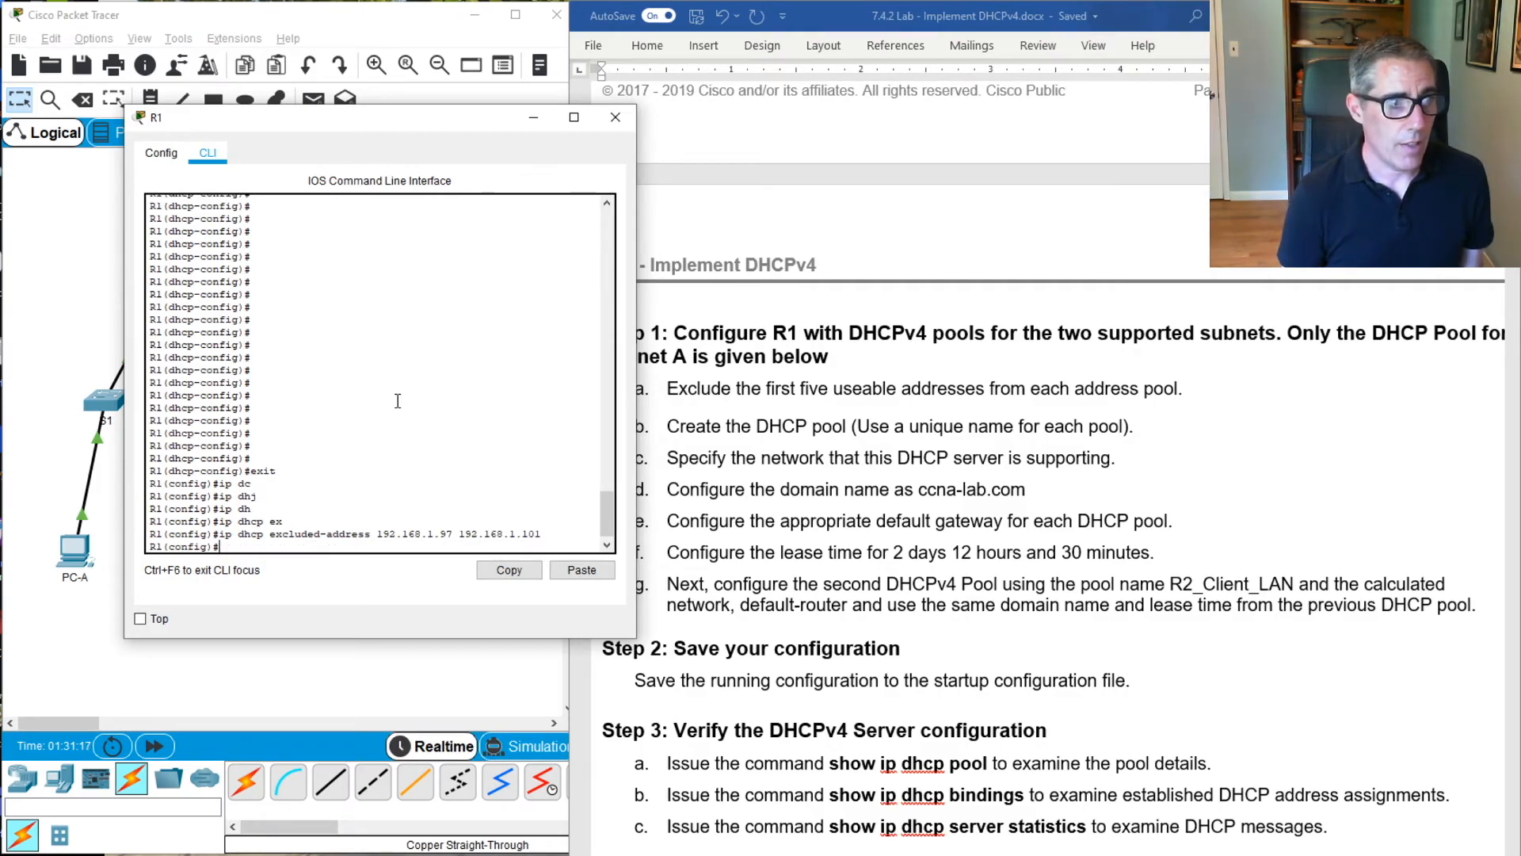
Create the second DHCP pool on R1, named R2_Client_LAN, with ip dhcp pool
text(ip)
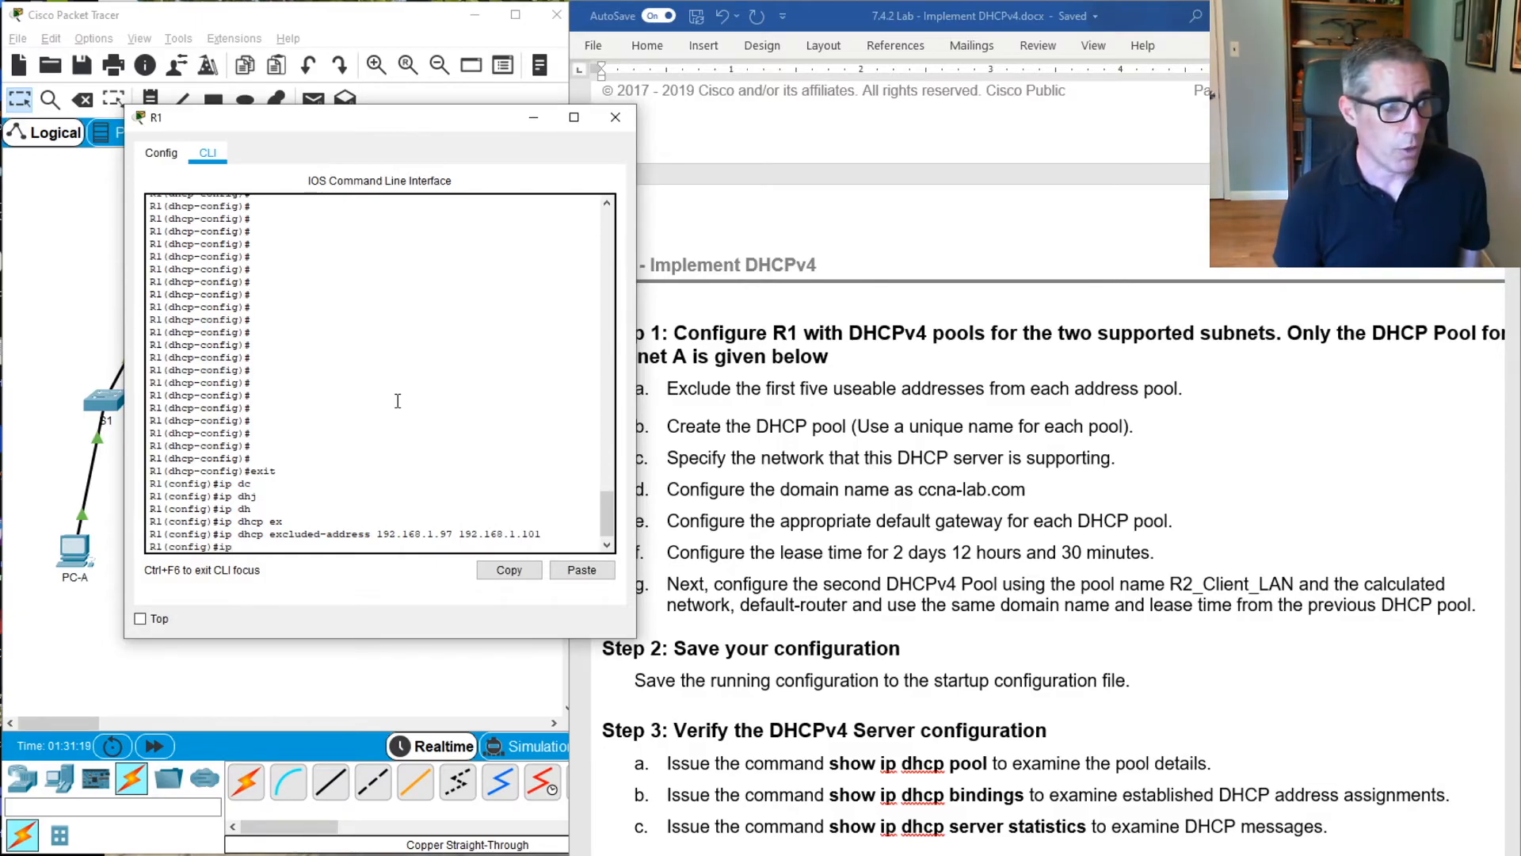
text( dh)
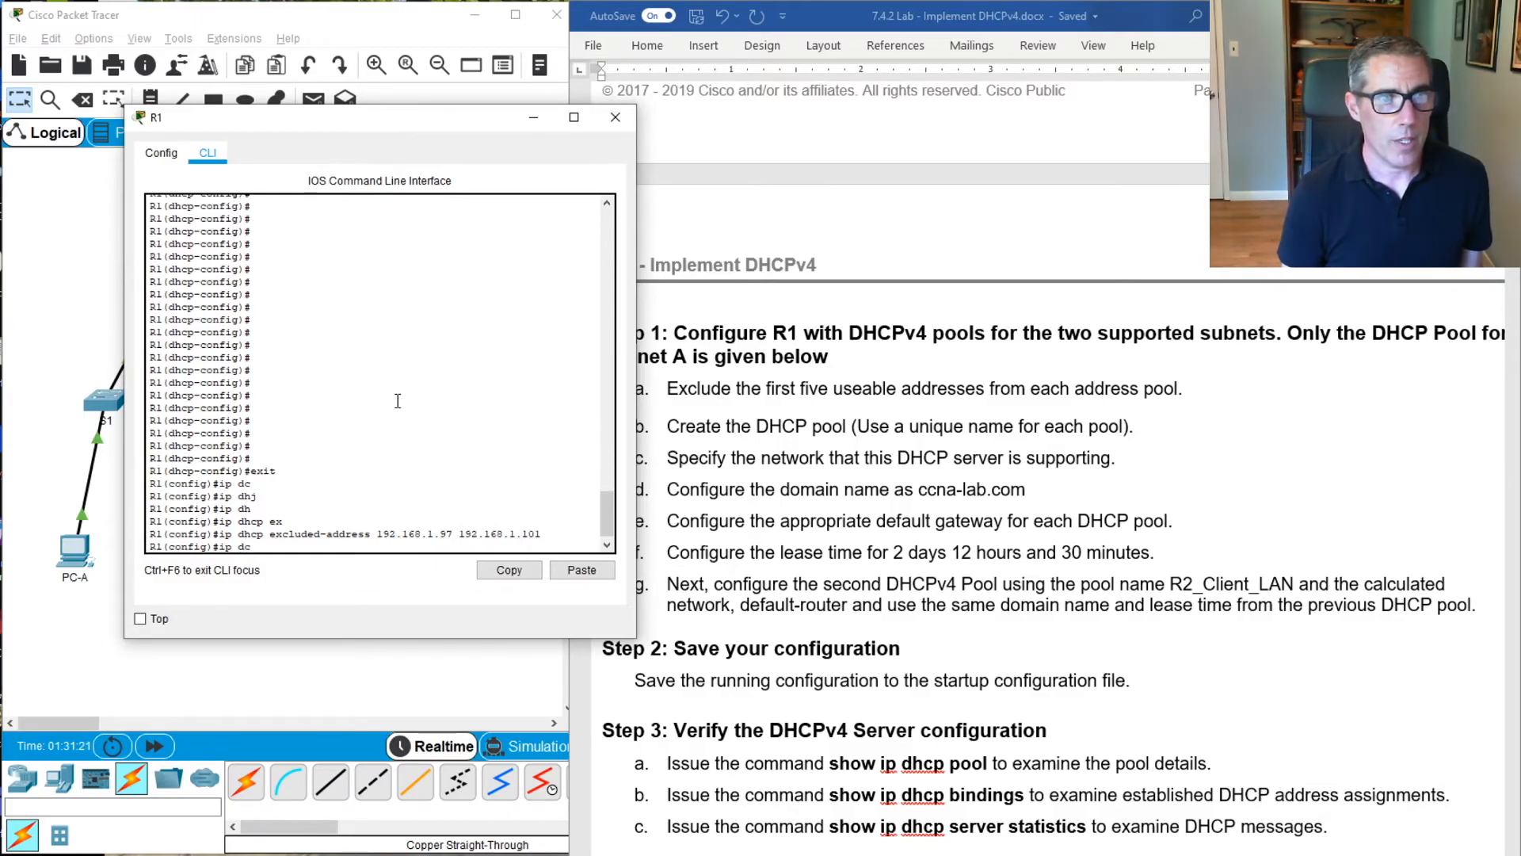
key(Tab)
text(p)
key(Tab)
text(R2_Client_LAN)
key(Return)
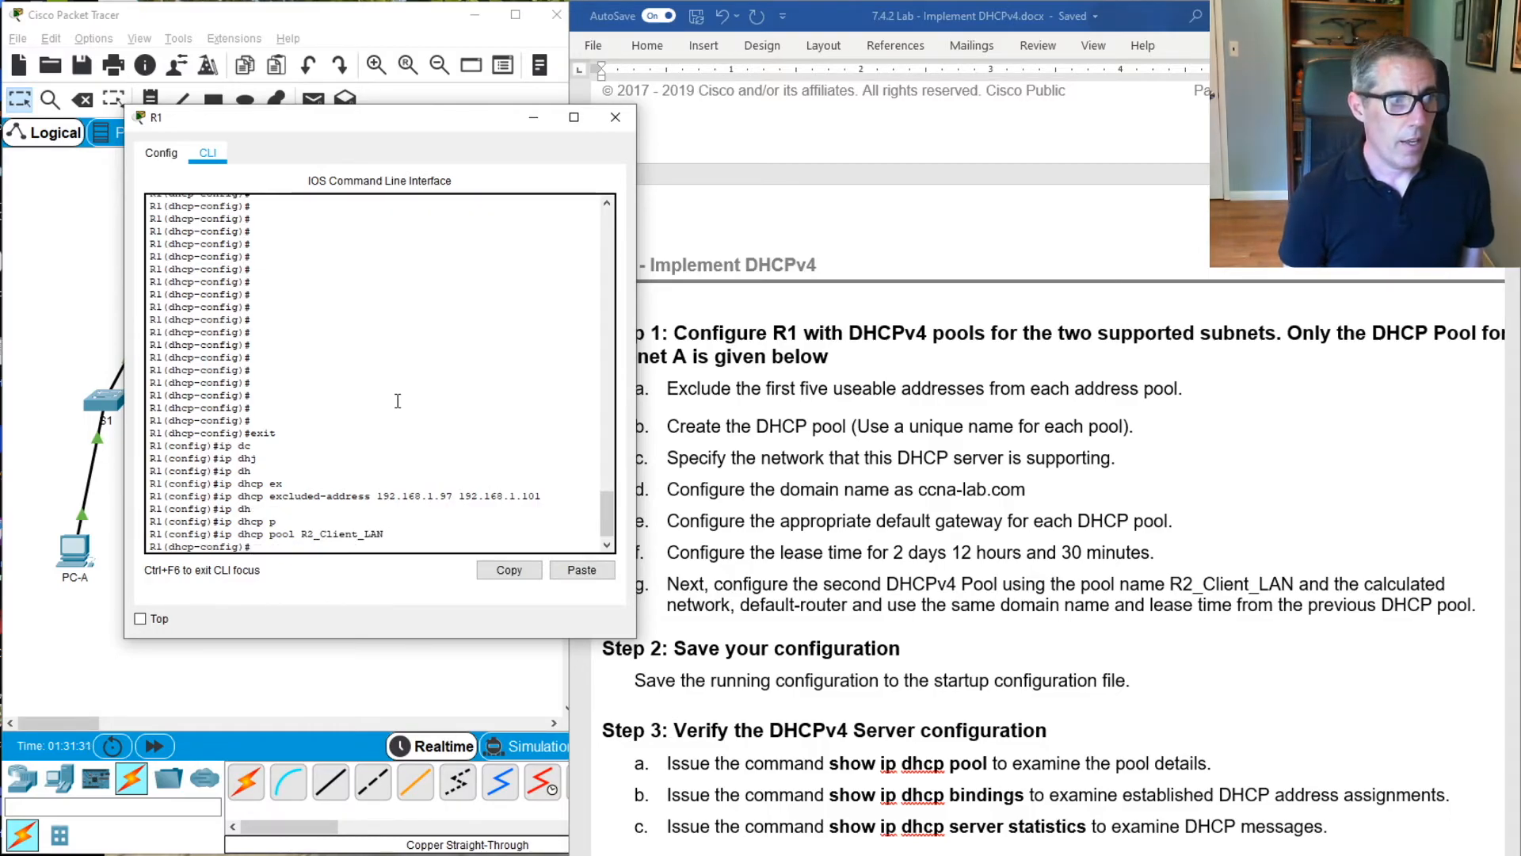
Assign network 192.168.1.96 with mask 255.255.255.240 to the R2_Client_LAN pool
text(netw)
key(Tab)
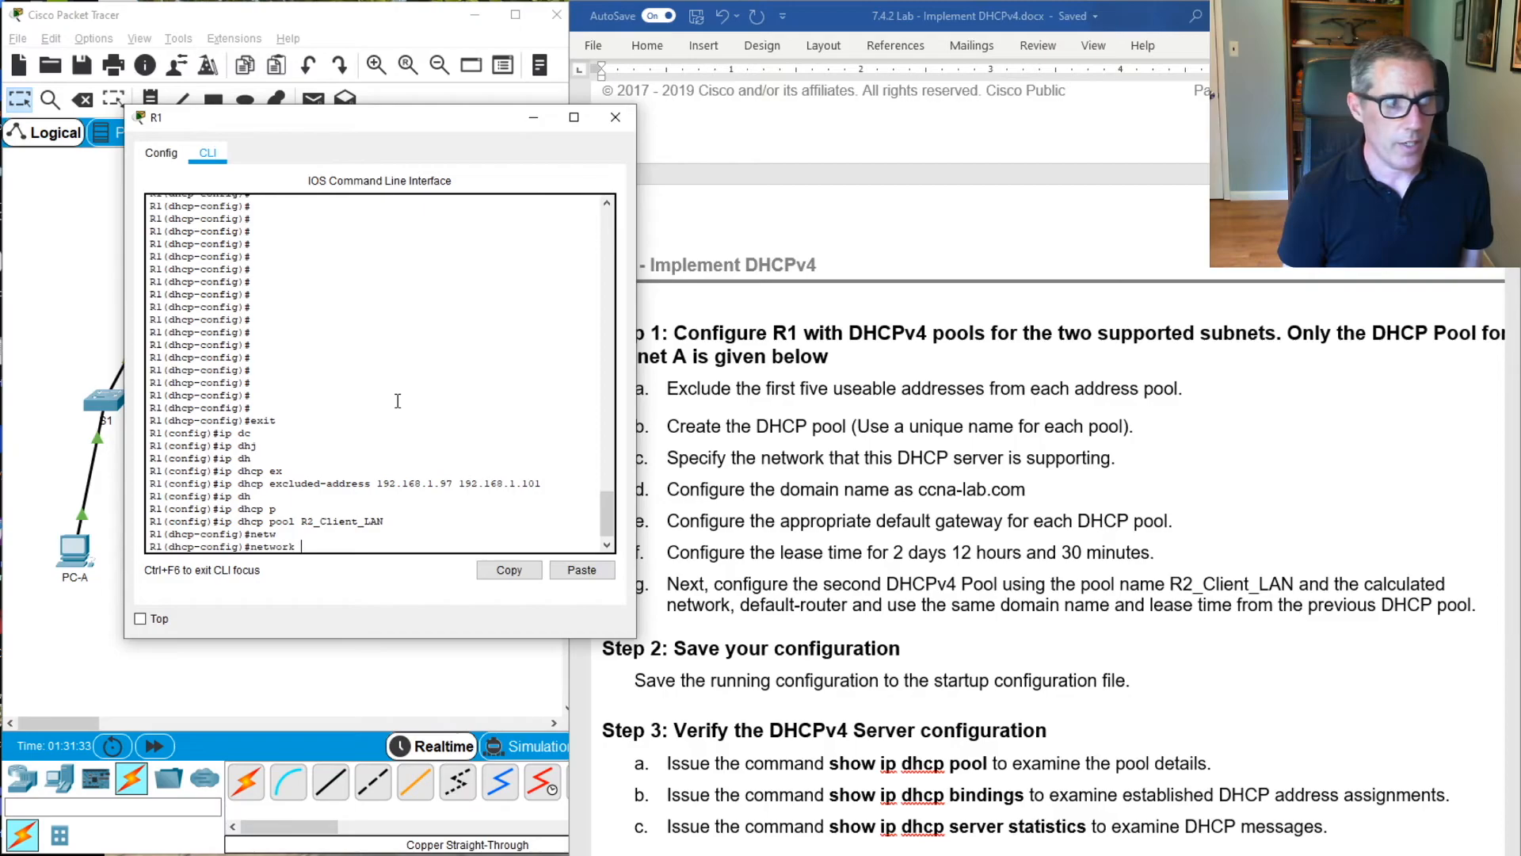
text(192)
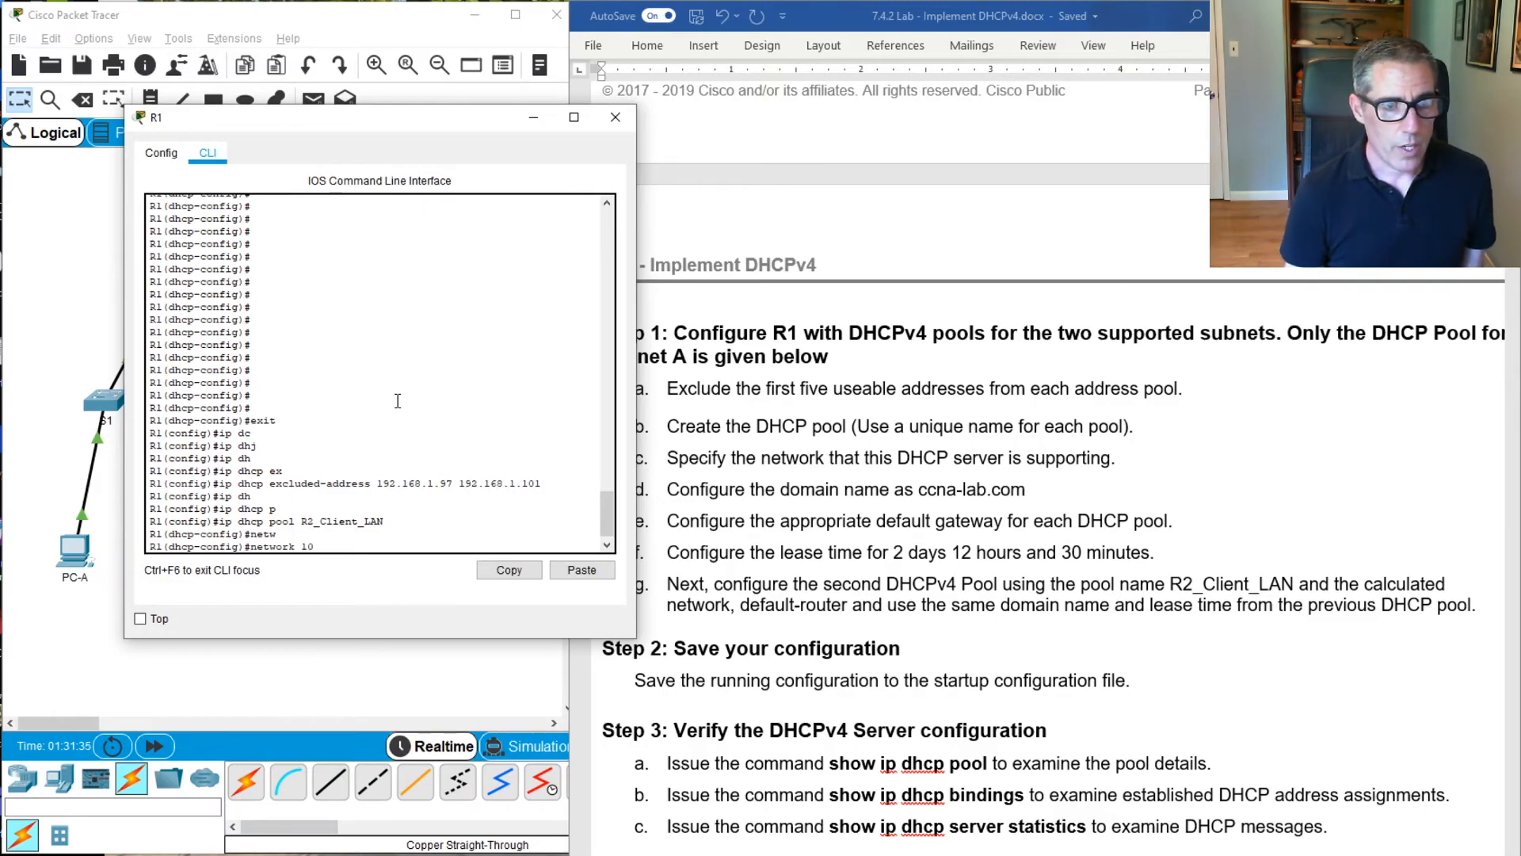
text(.168.)
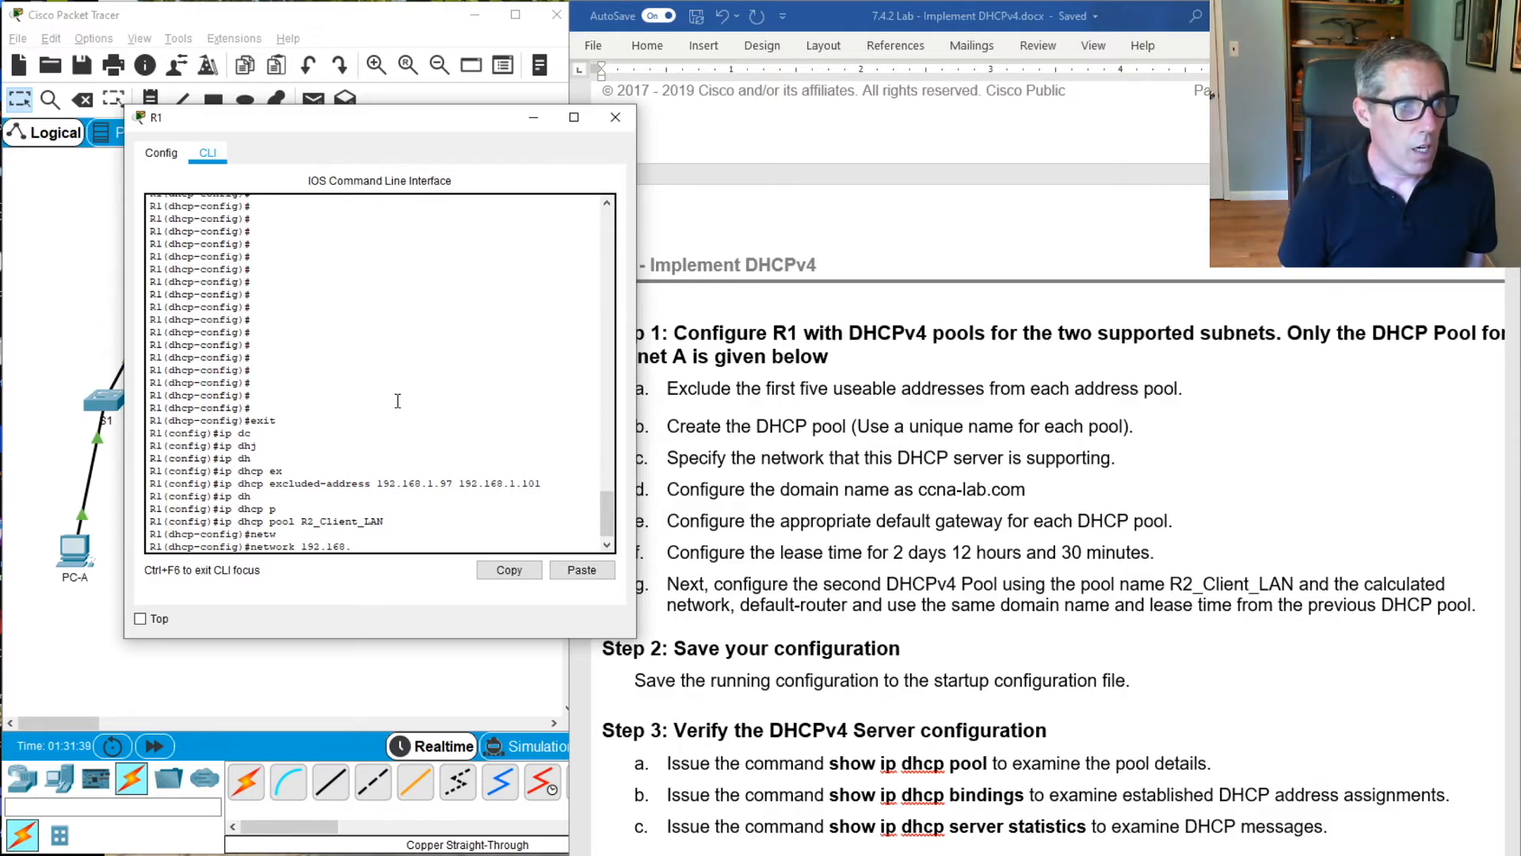
text(1.96)
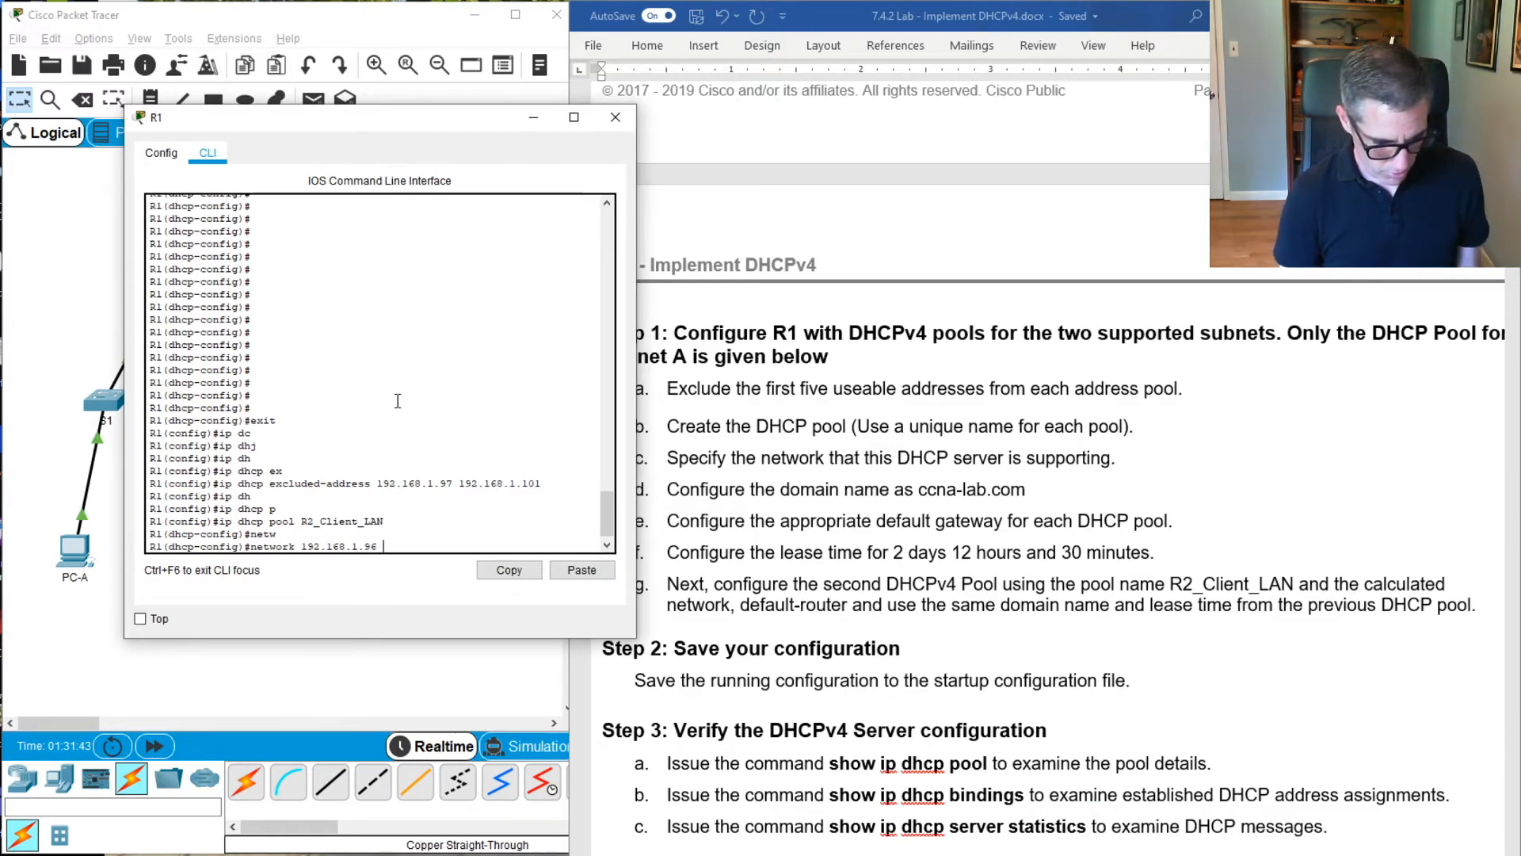
text( 255.255.2)
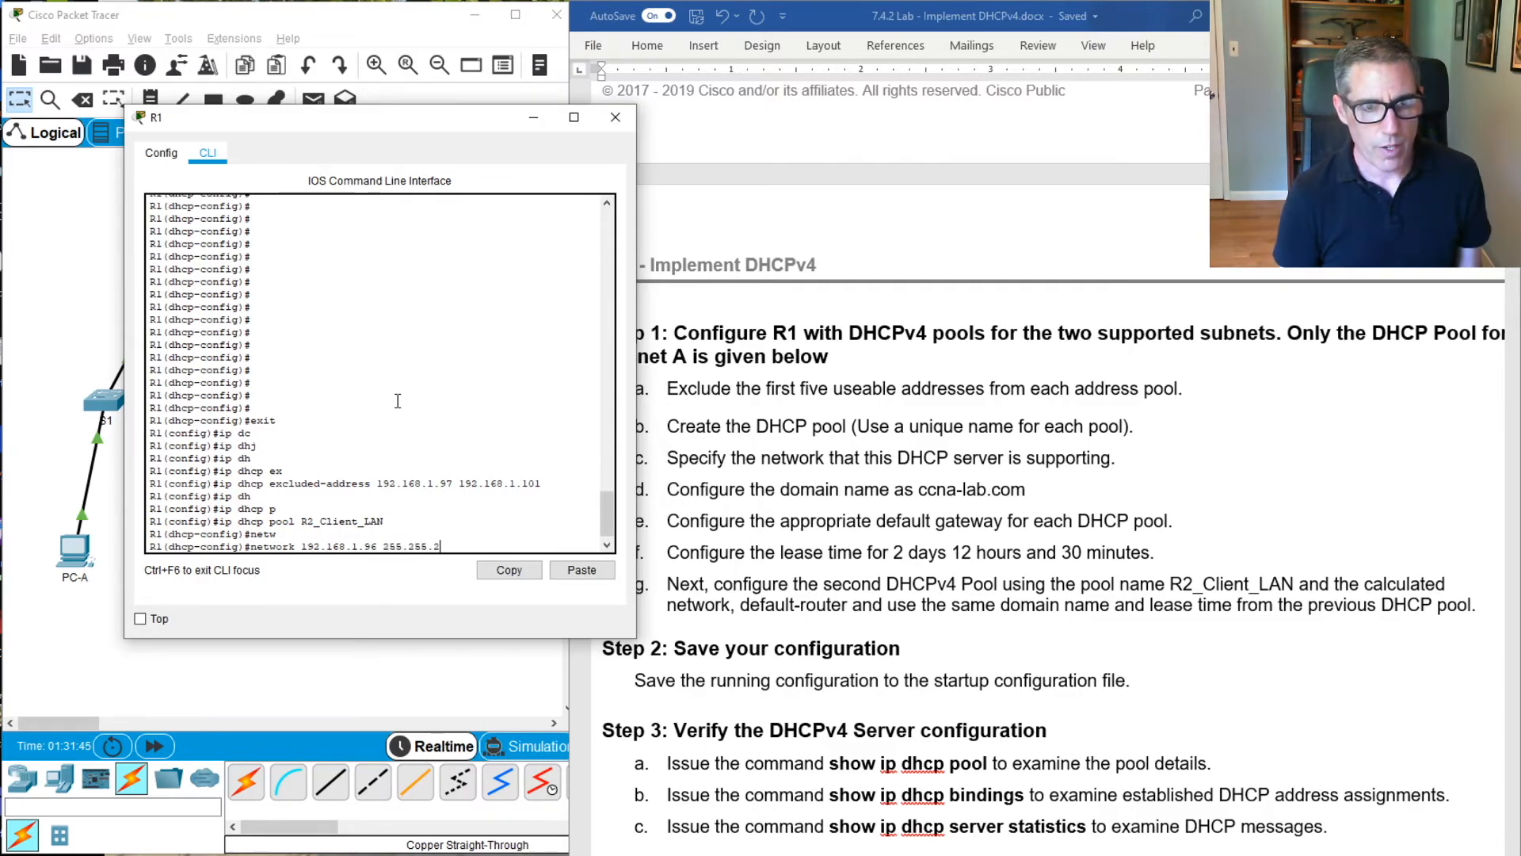
text(55.240)
key(Return)
Set the default gateway of the R2_Client_LAN pool to 192.168.1.97 with default-router
text(de)
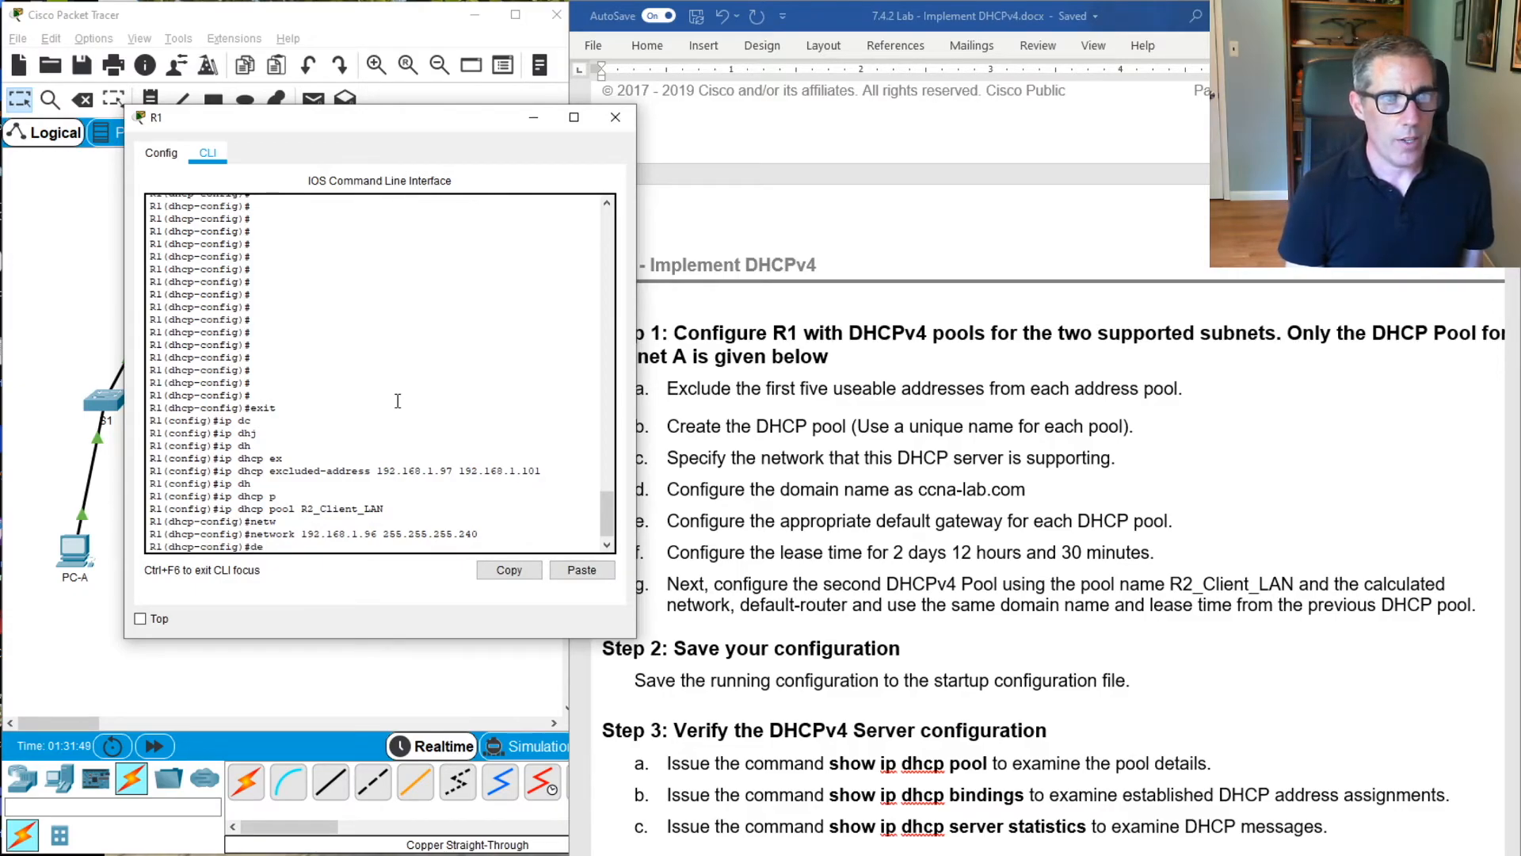
key(Tab)
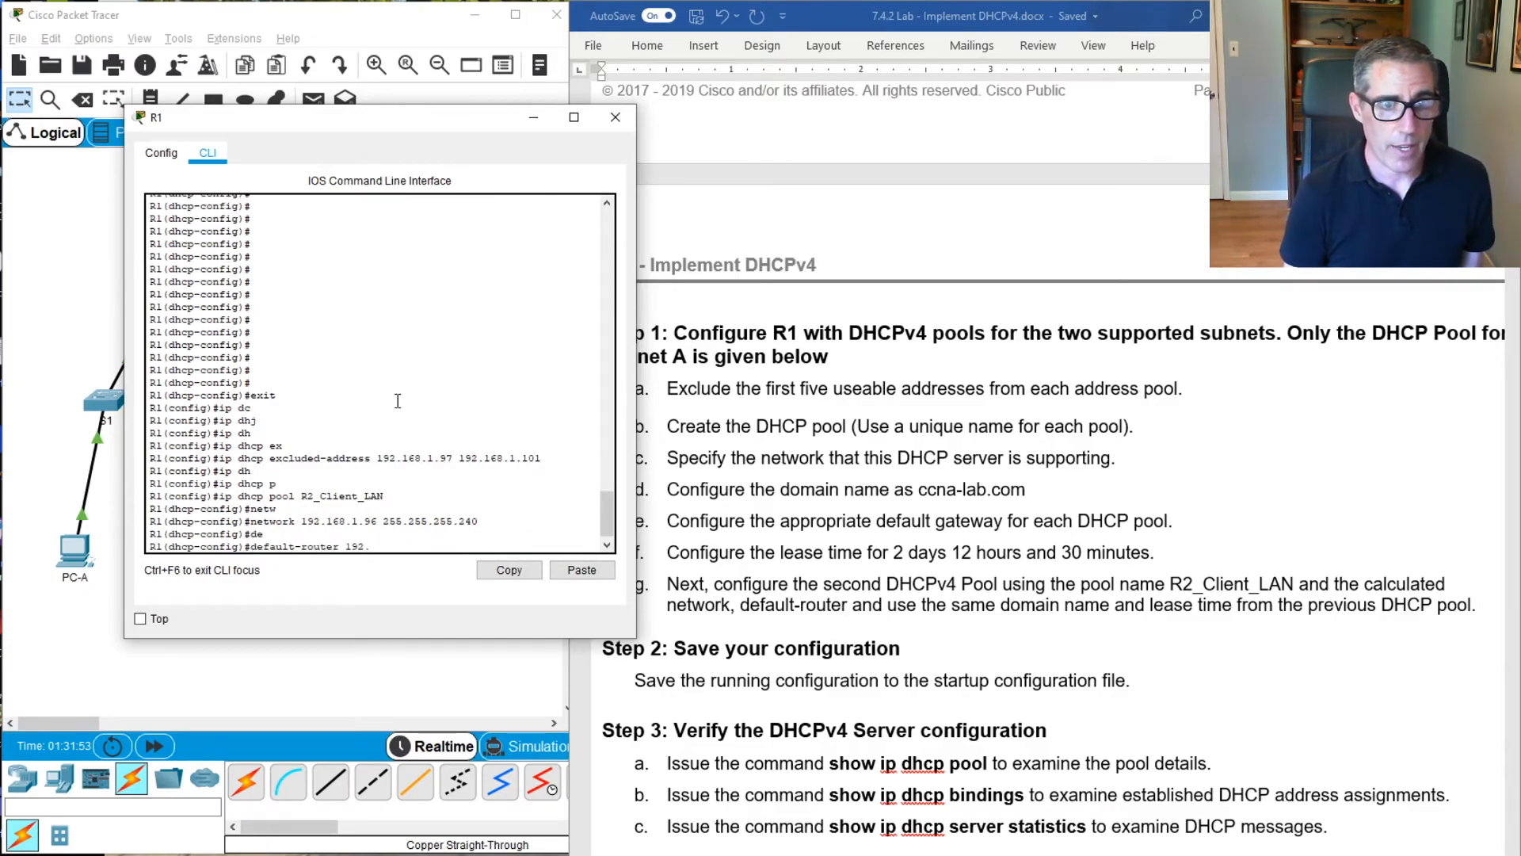
text(68.1.)
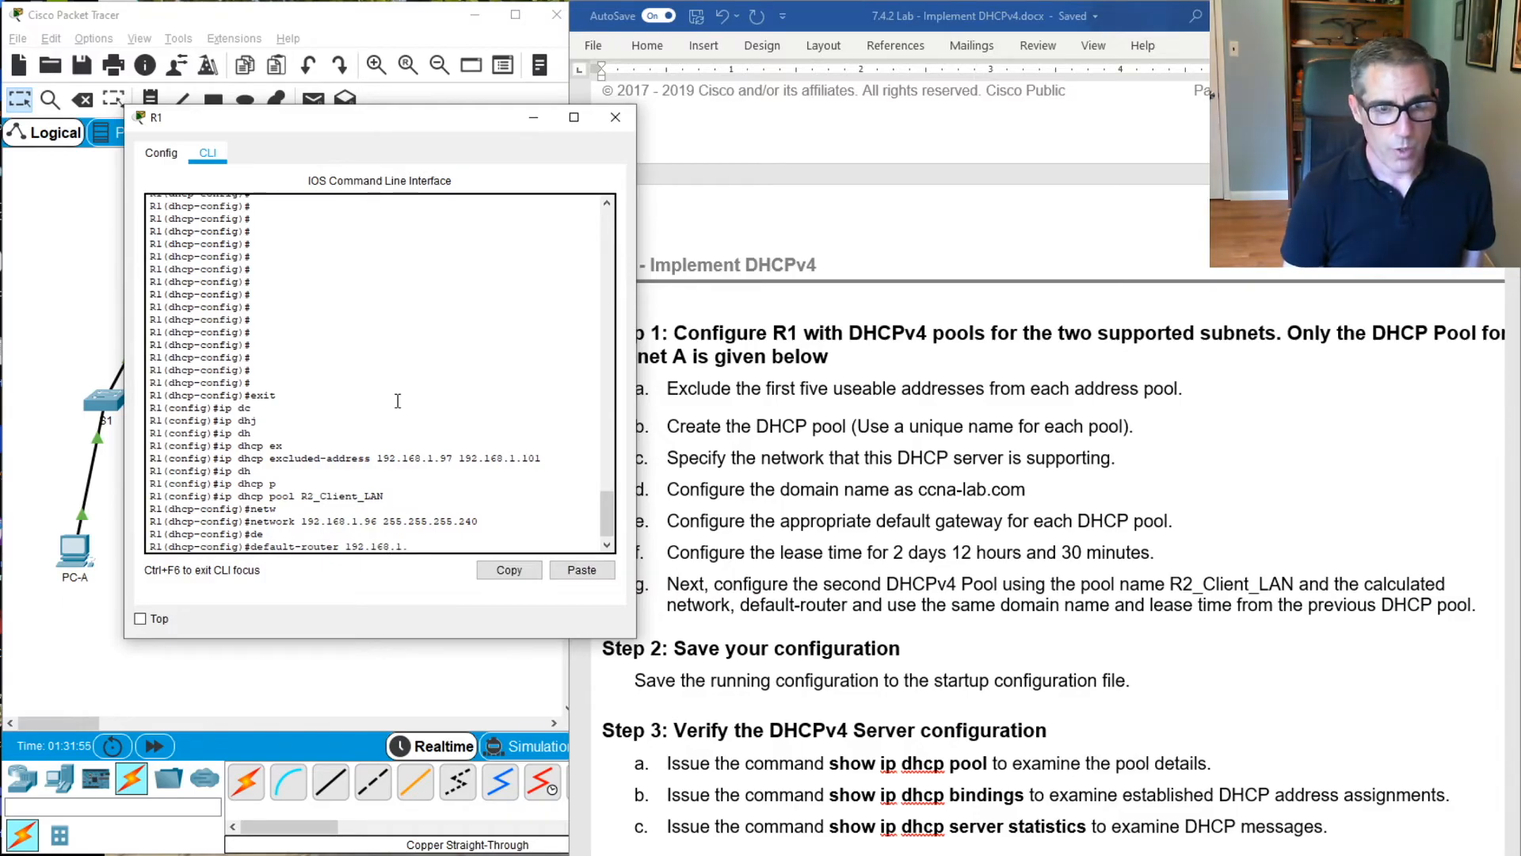
text(97)
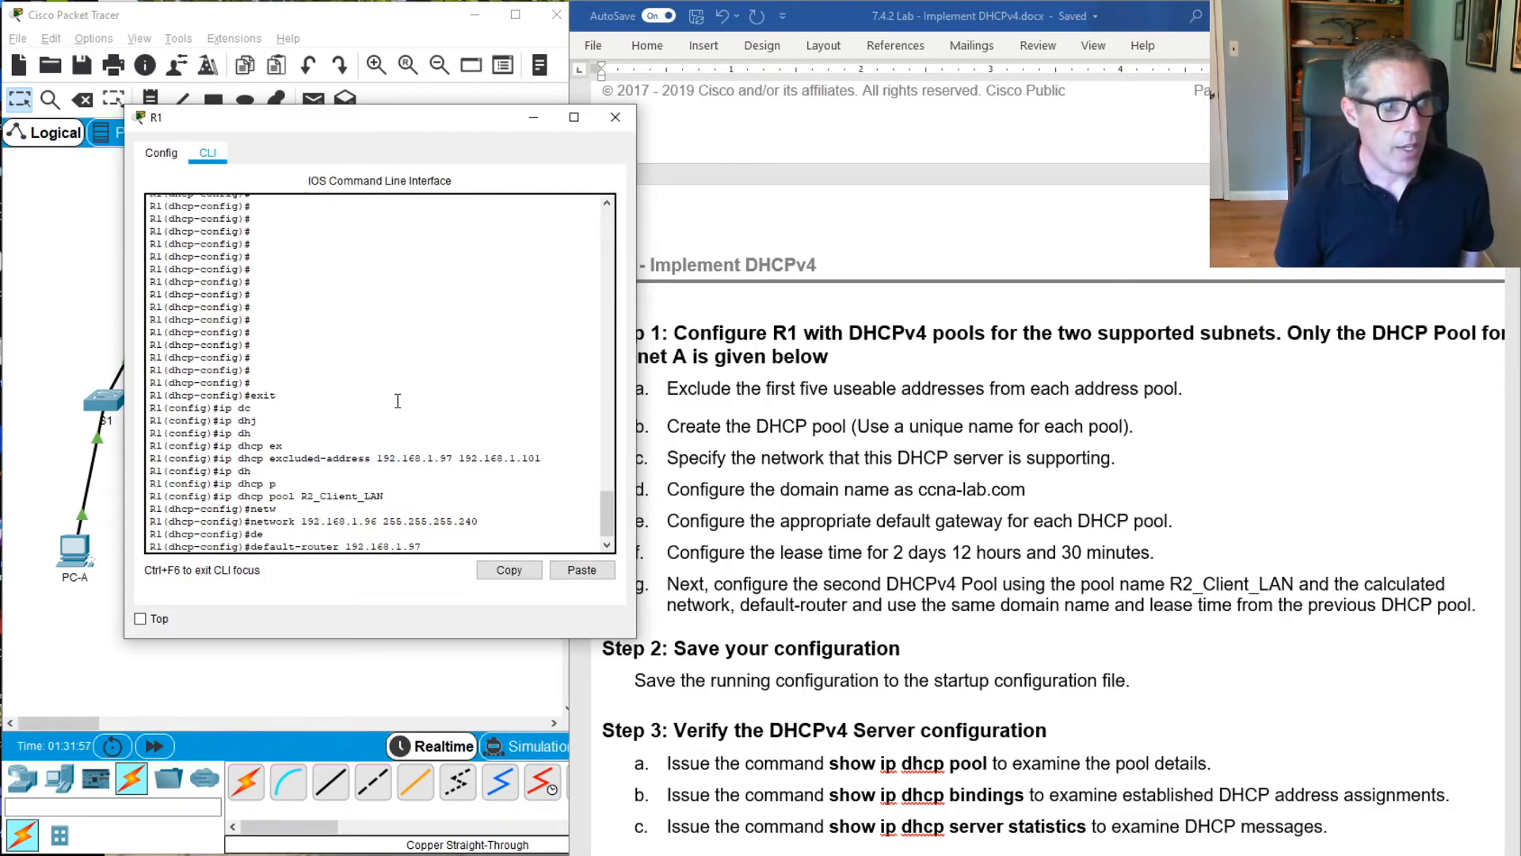
key(Return)
Set the domain name of the R2_Client_LAN pool to ccna-lab.com with domain-name
text(do)
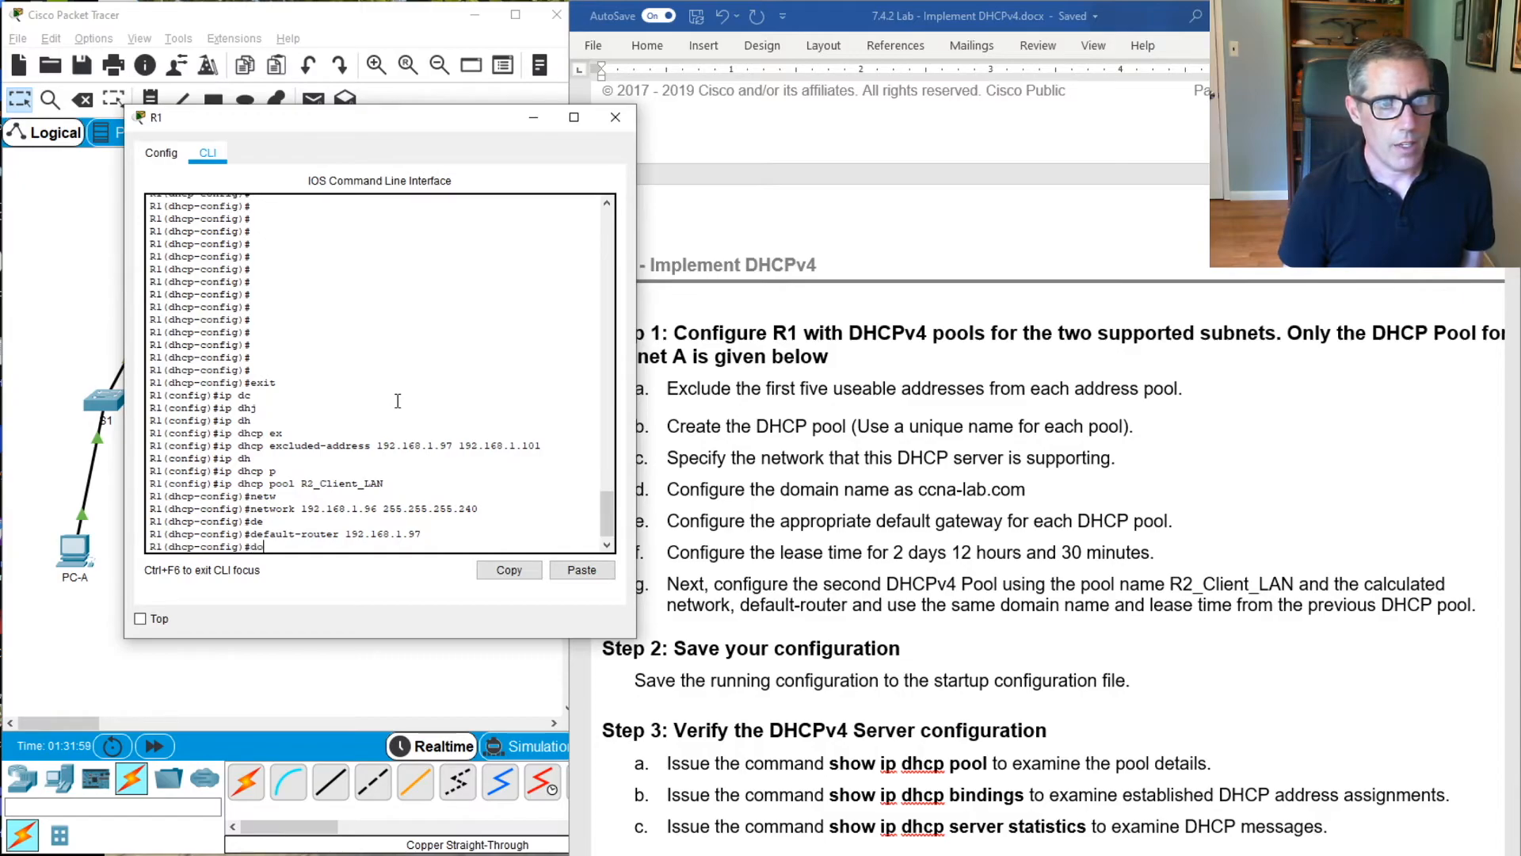
text(m)
key(Tab)
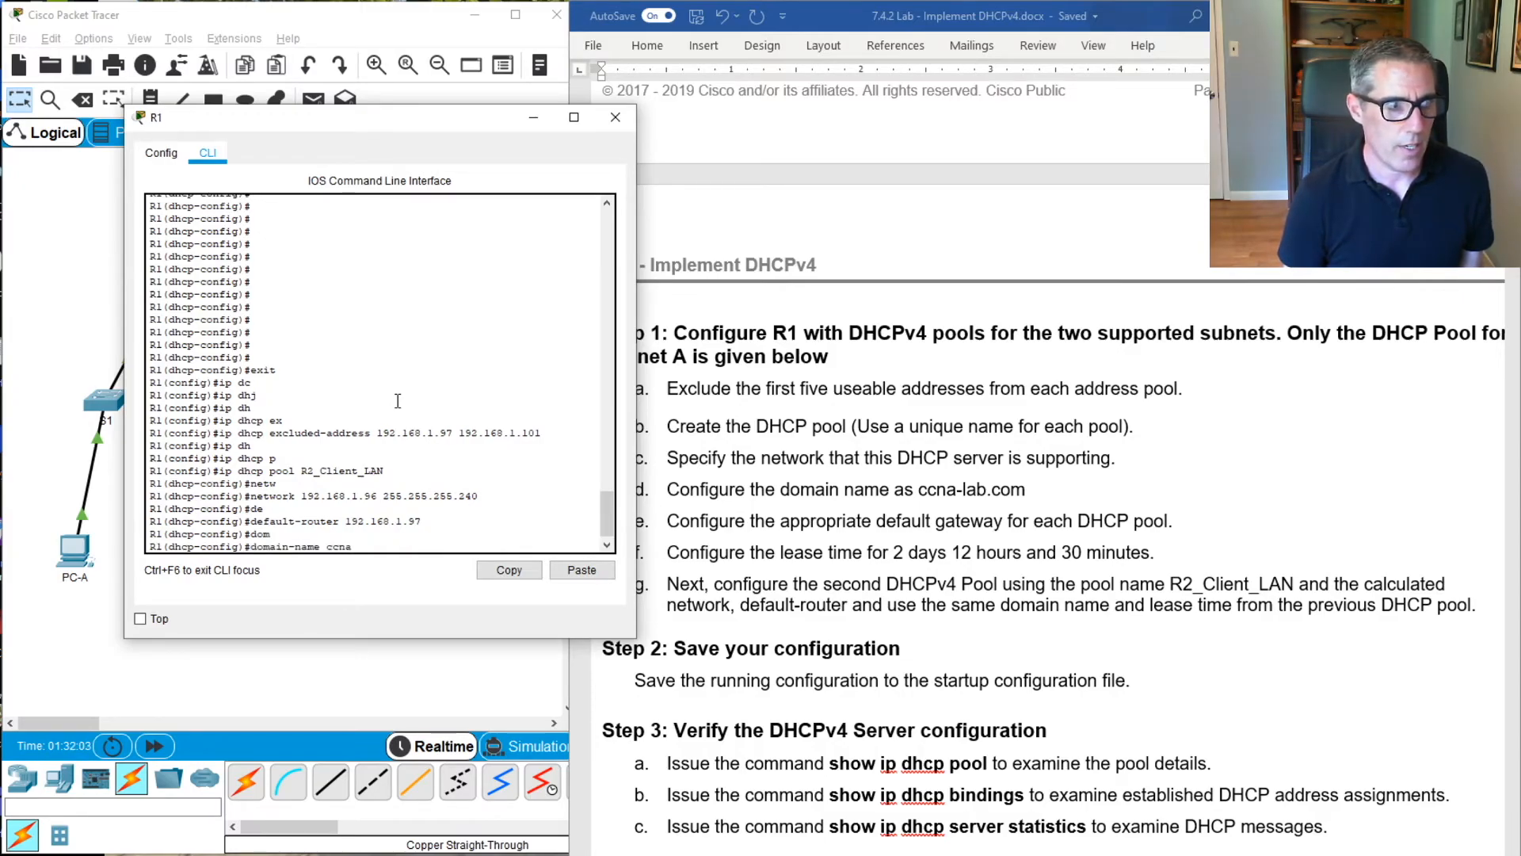
text(ccna-lab.com)
key(Return)
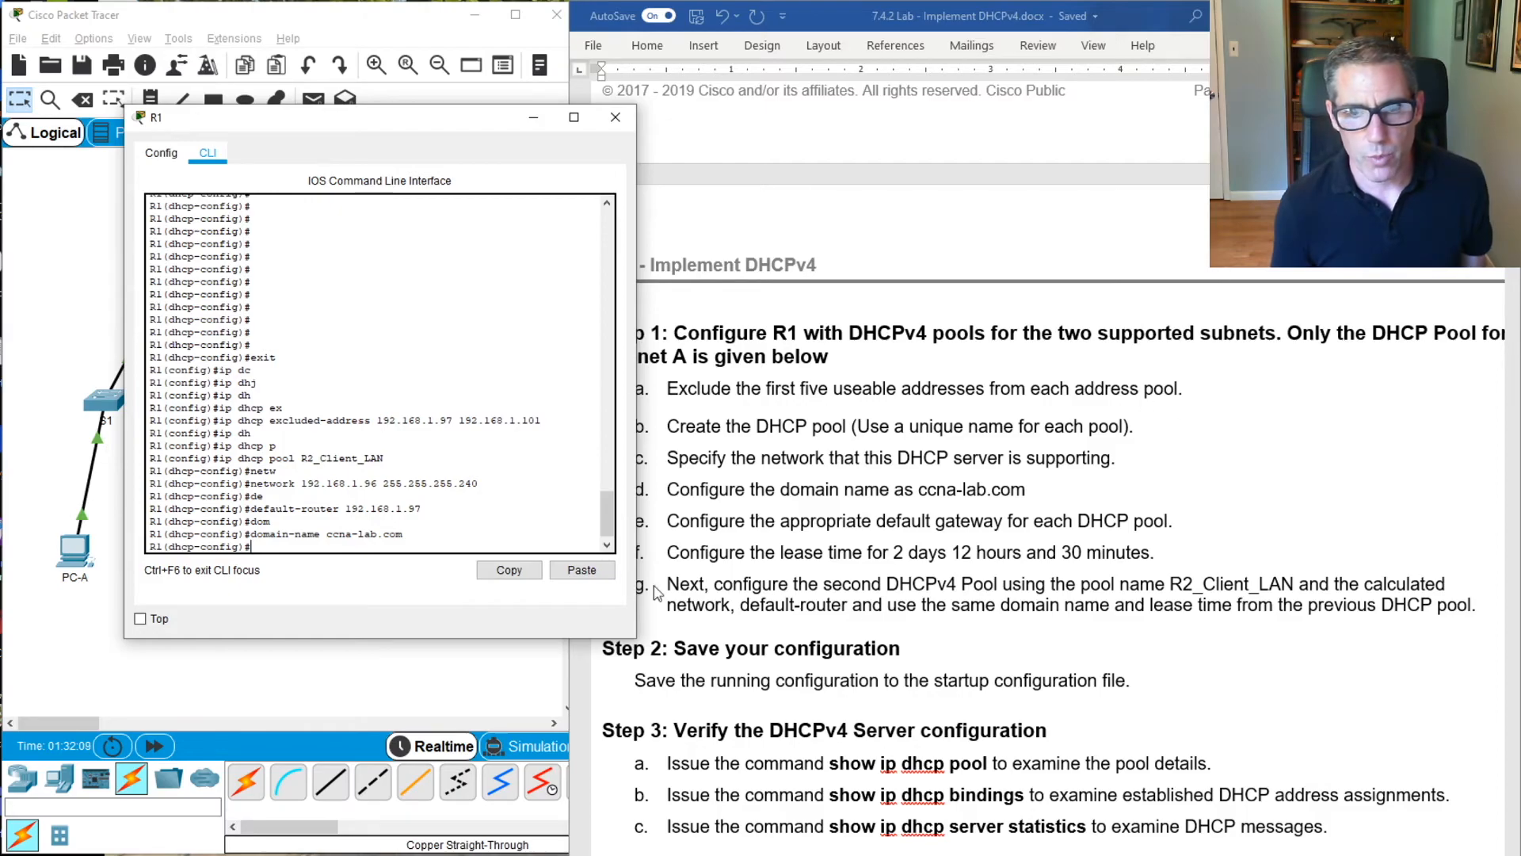
Leave DHCP pool and global configuration modes on R1 with exit to return to privileged EXEC mode
scroll(923, 456, down, 4)
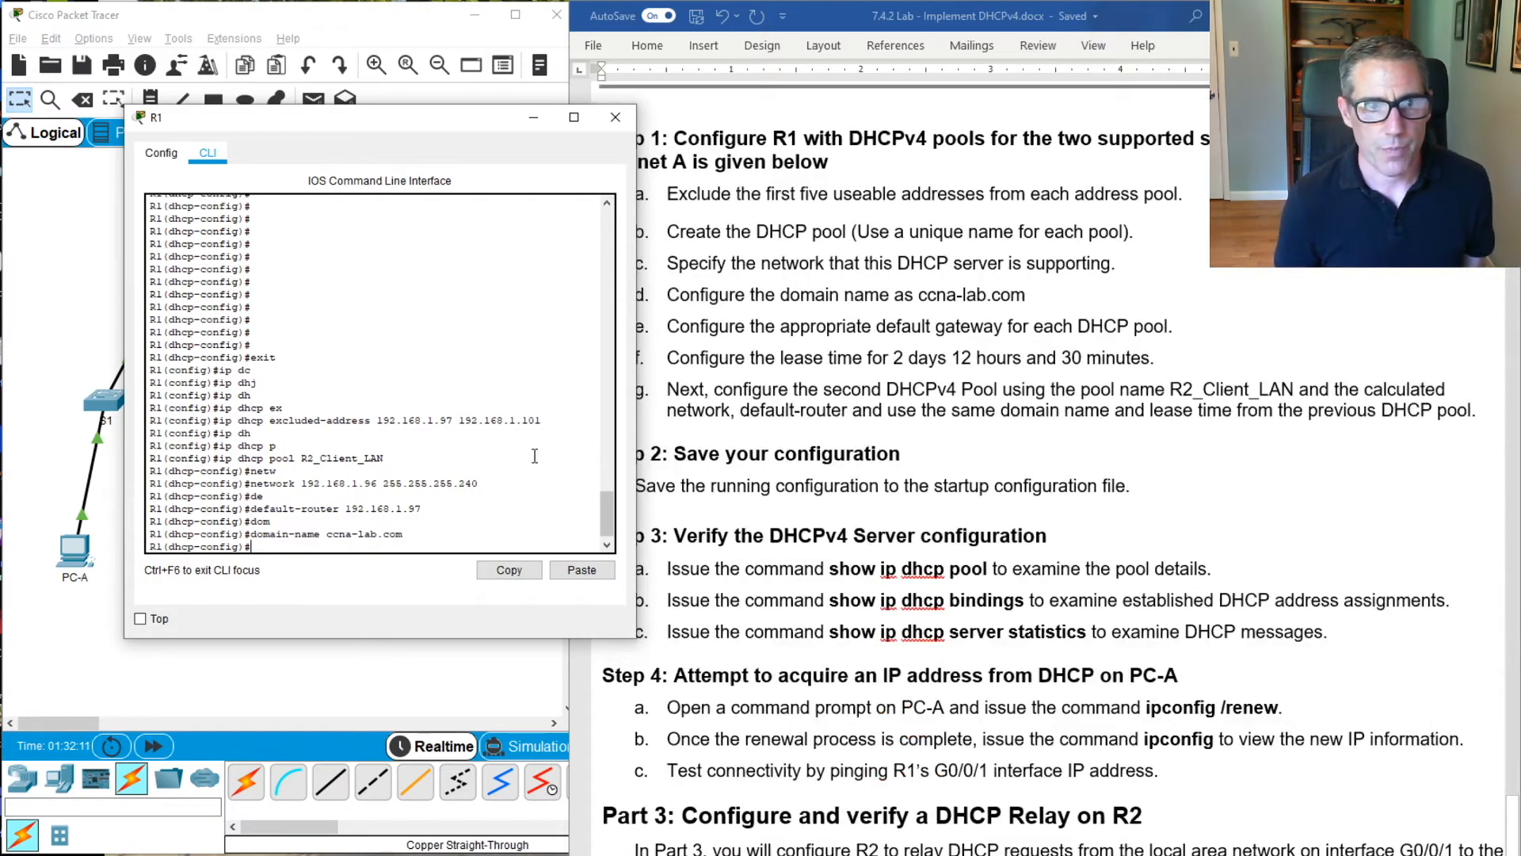
click(508, 310)
text(e)
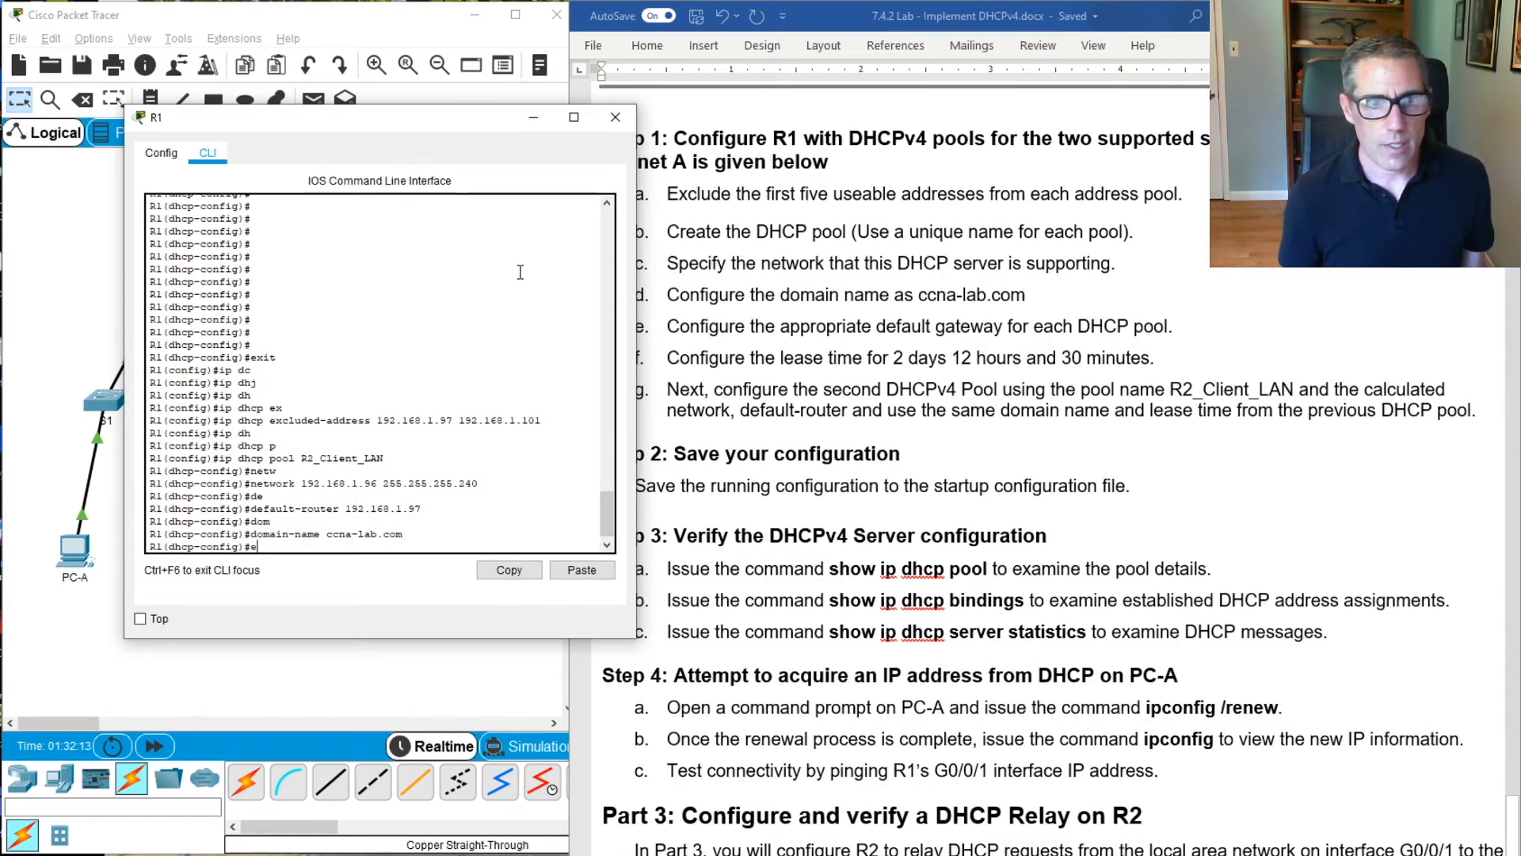
text(xit)
key(Return)
key(Return)
key(Return)
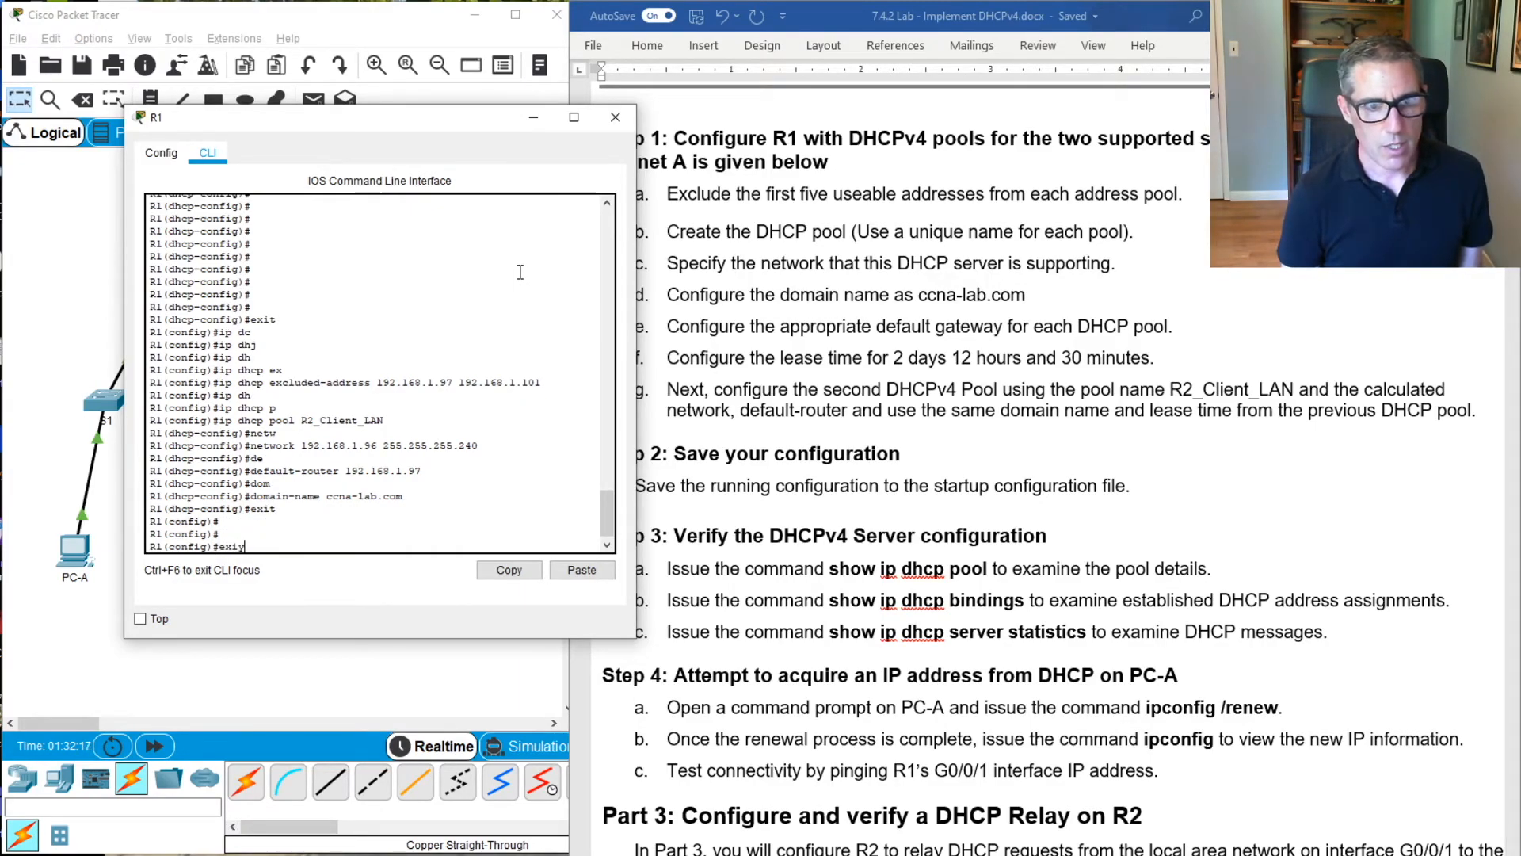
text(exit)
key(Return)
Save R1's running configuration to the startup configuration with copy run start, accepting the default destination filename
key(Return)
key(Return)
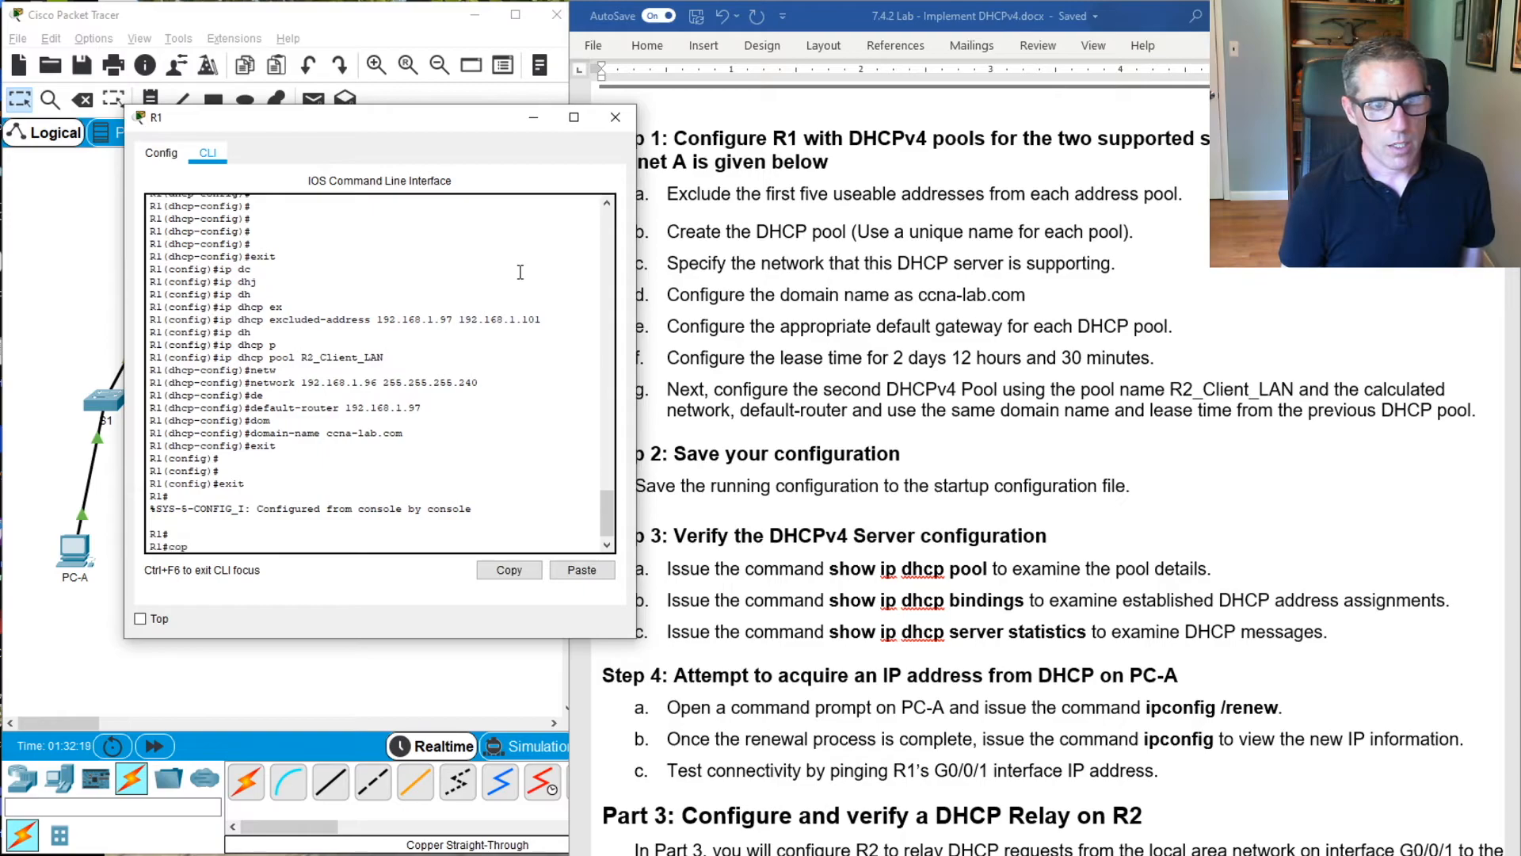
key(Return)
key(Return)
key(Return)
key(Return)
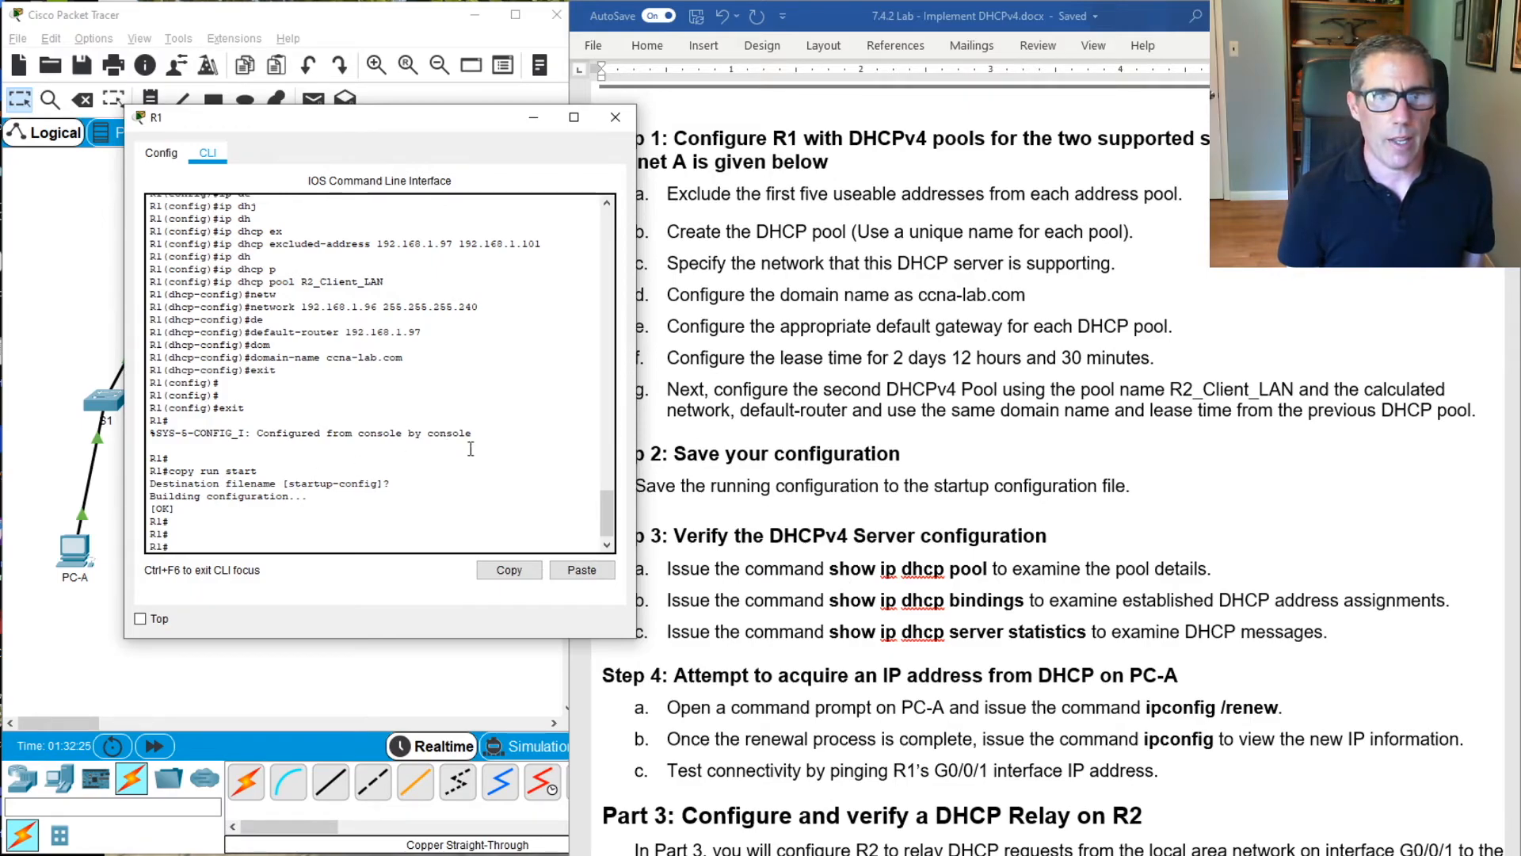
Display the details of both DHCP pools on R1 with show ip dhcp pool and widen the R1 window to read them
text(sh)
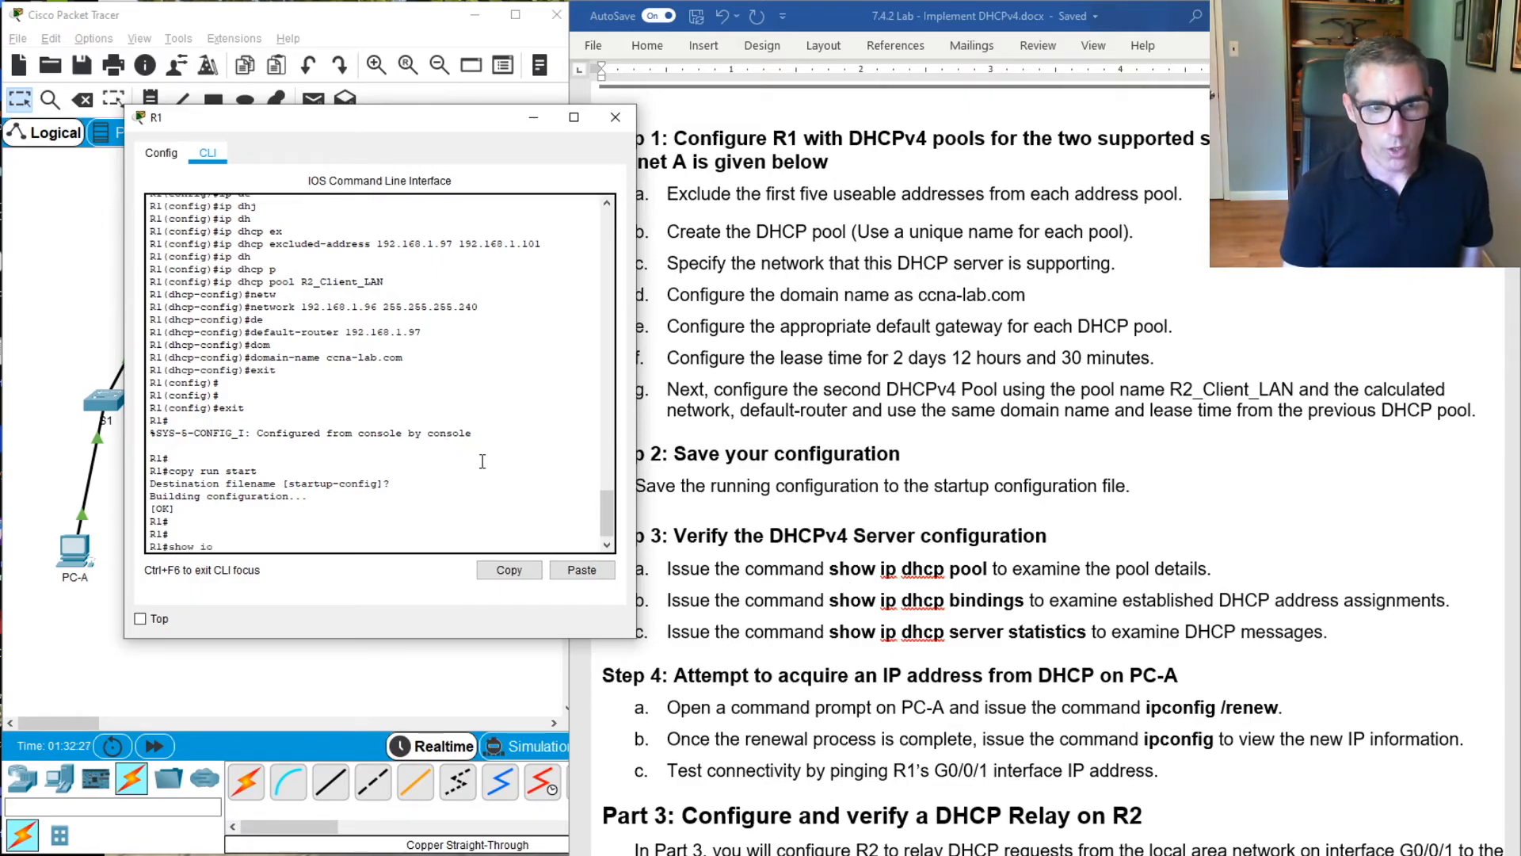
text(ow ip dhc)
key(Tab)
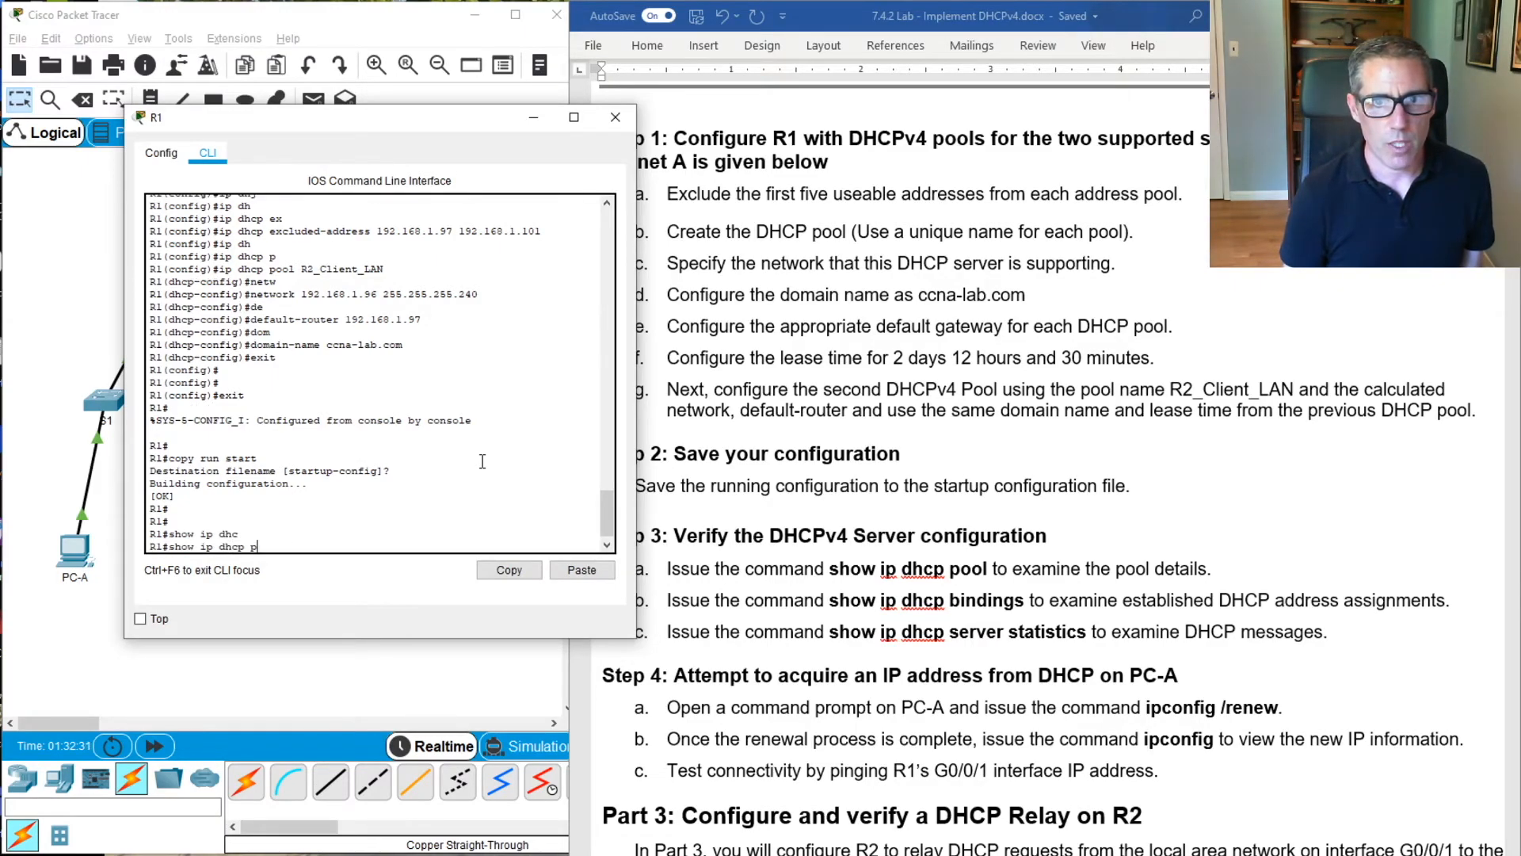
text(p)
key(Return)
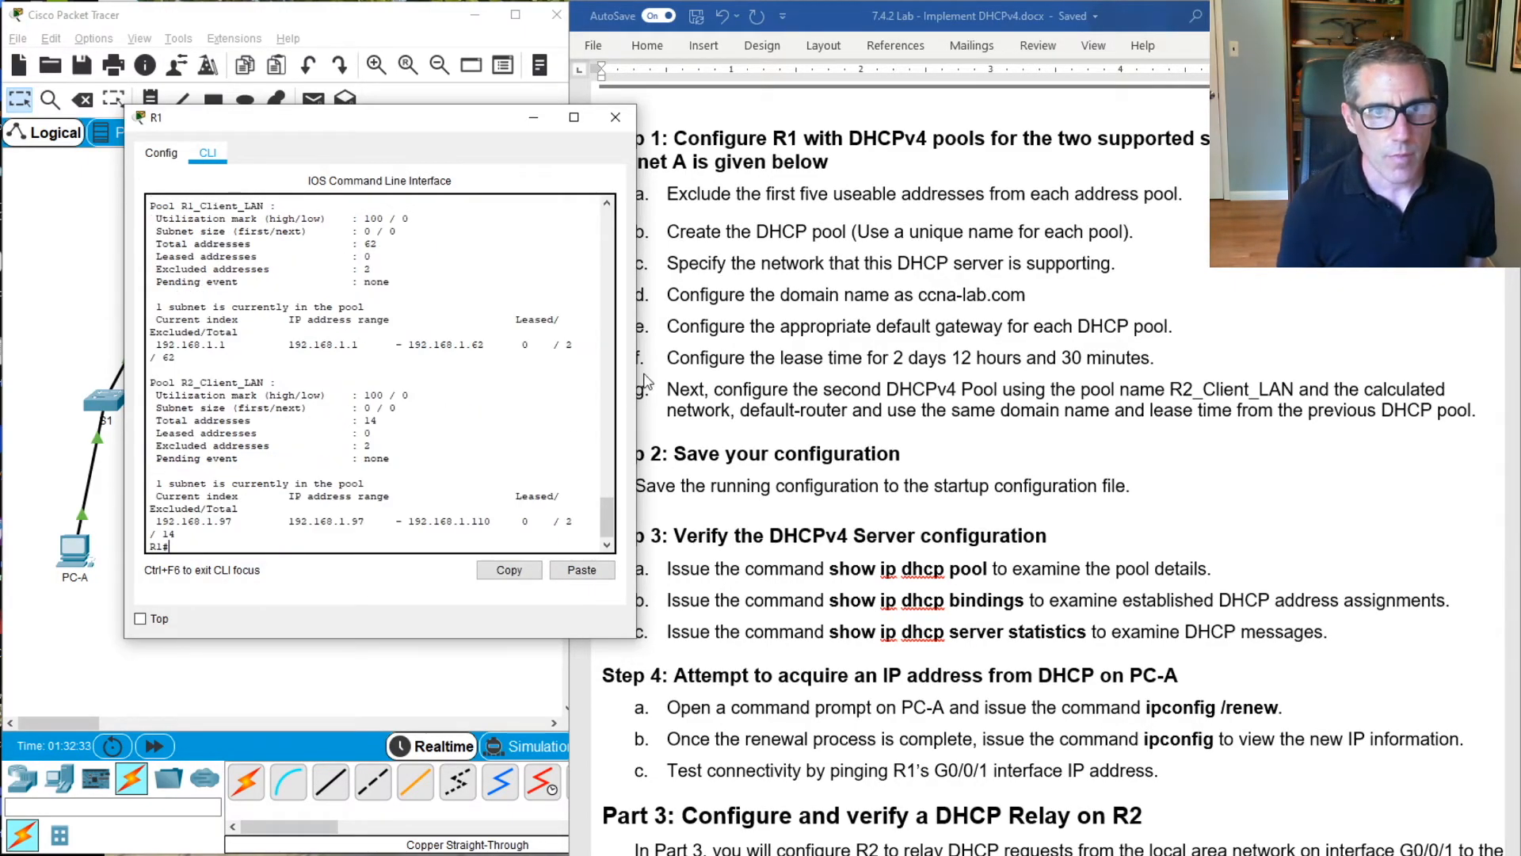
drag(637, 379, 907, 382)
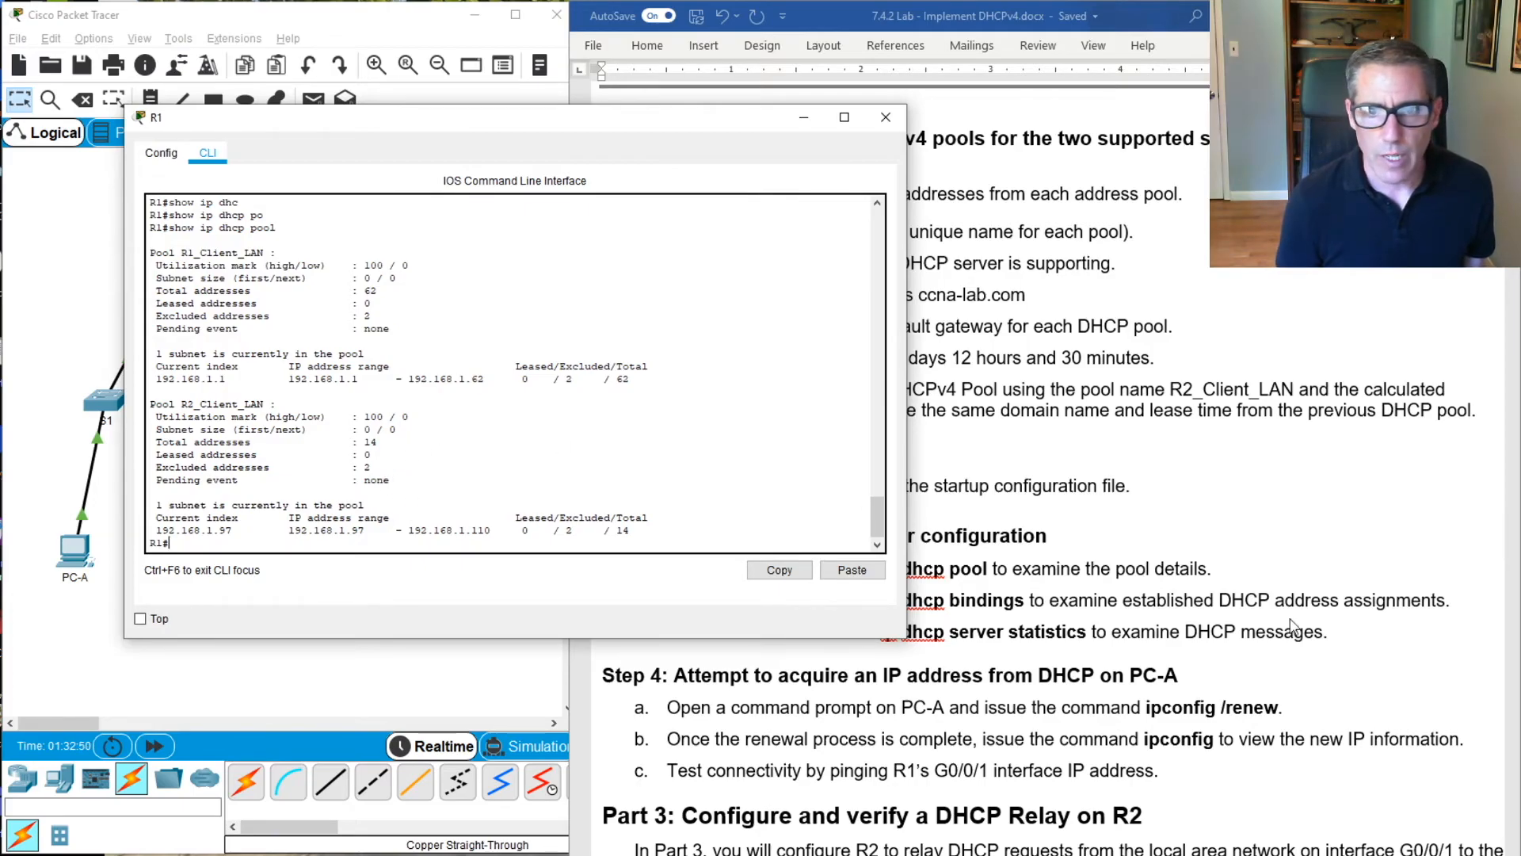
Display the DHCP address assignments on R1 with show ip dhcp binding
click(370, 454)
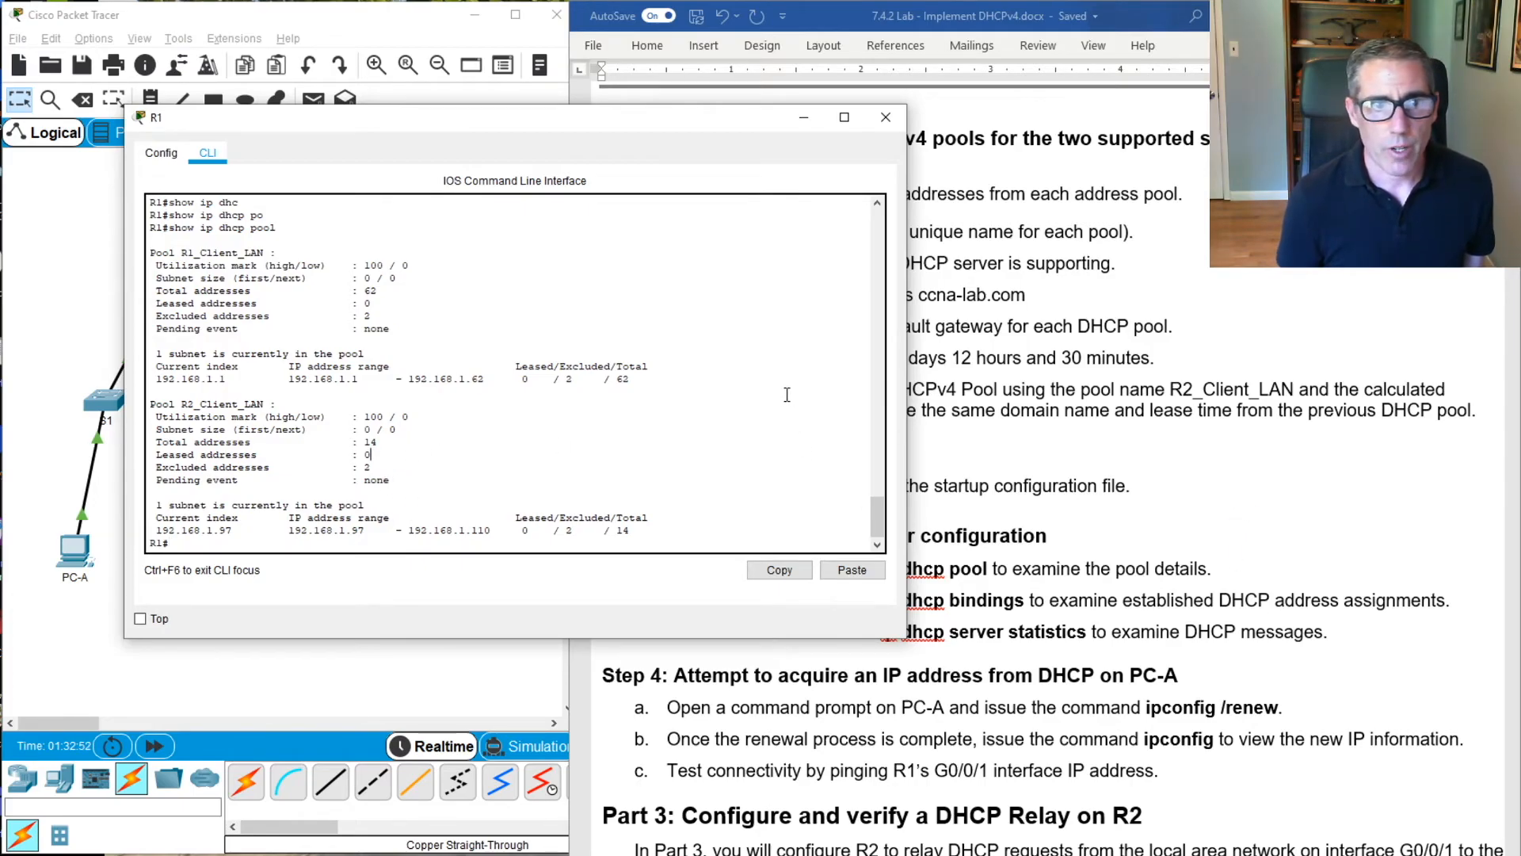
text(show ip dhcp pool)
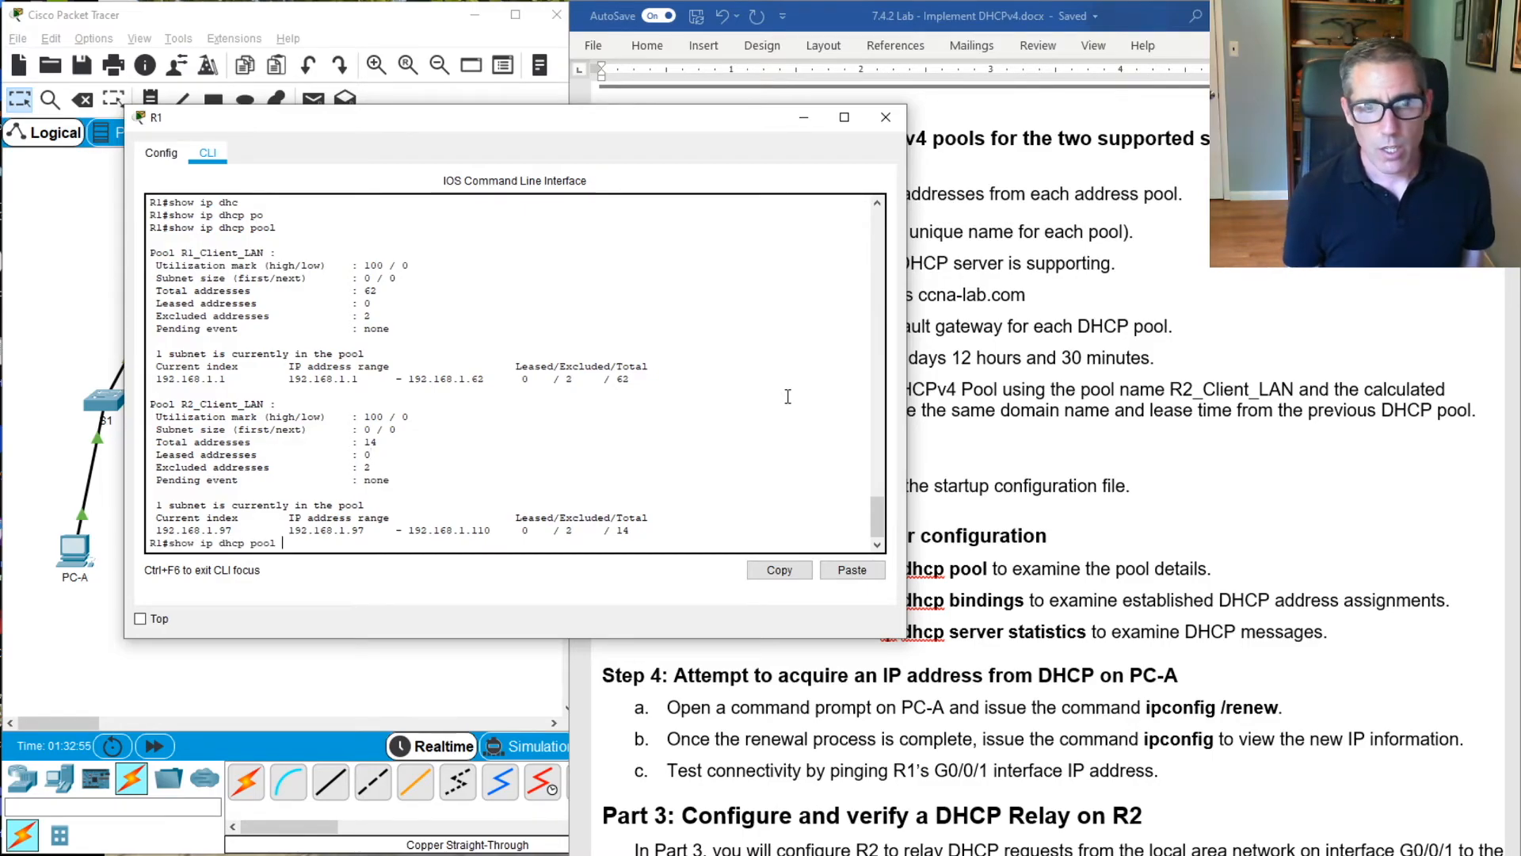
click(1133, 369)
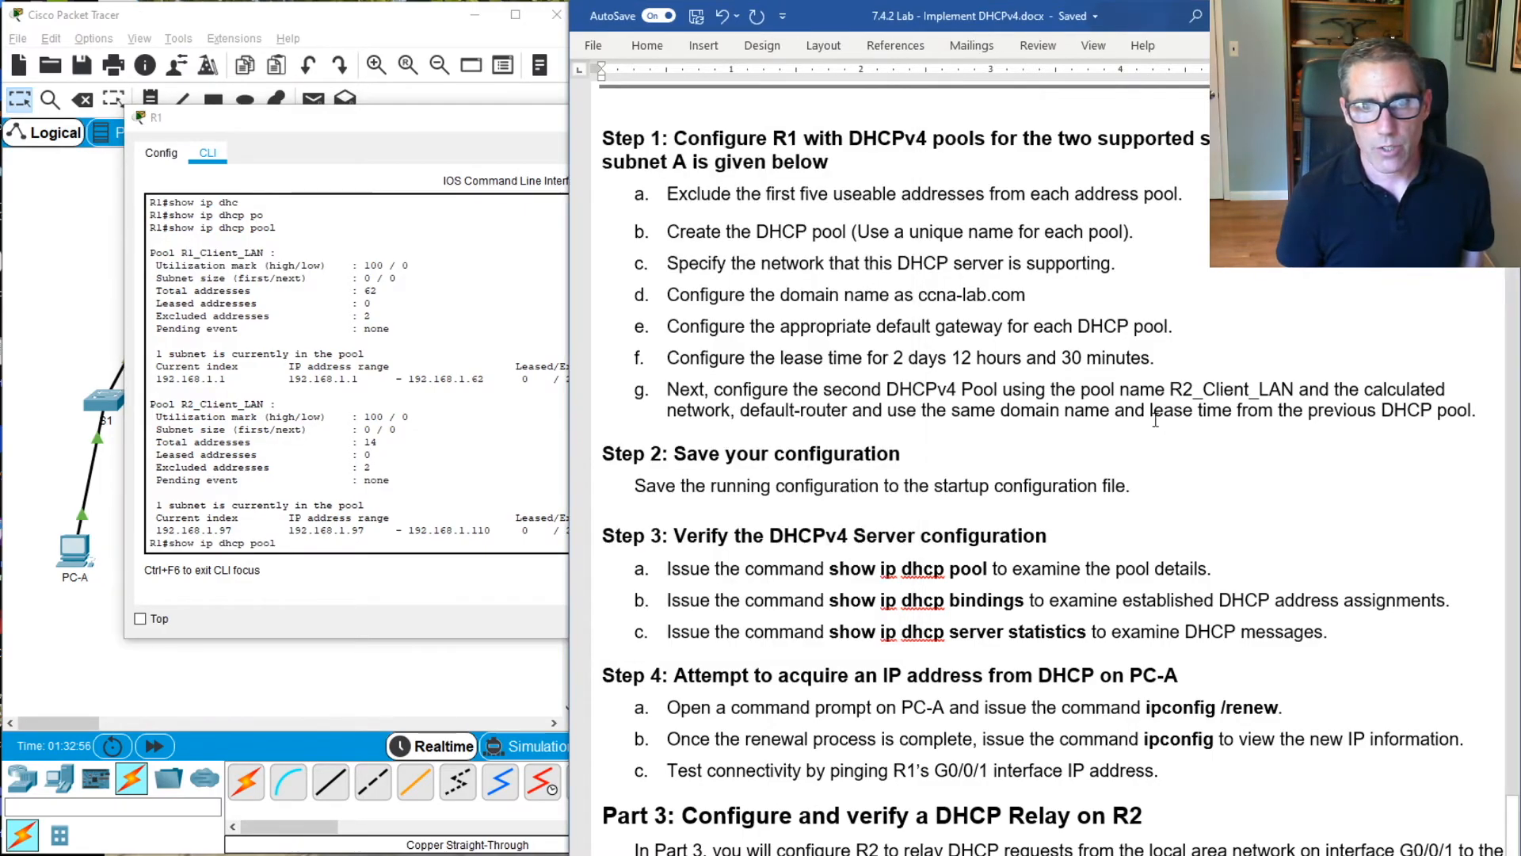
click(467, 483)
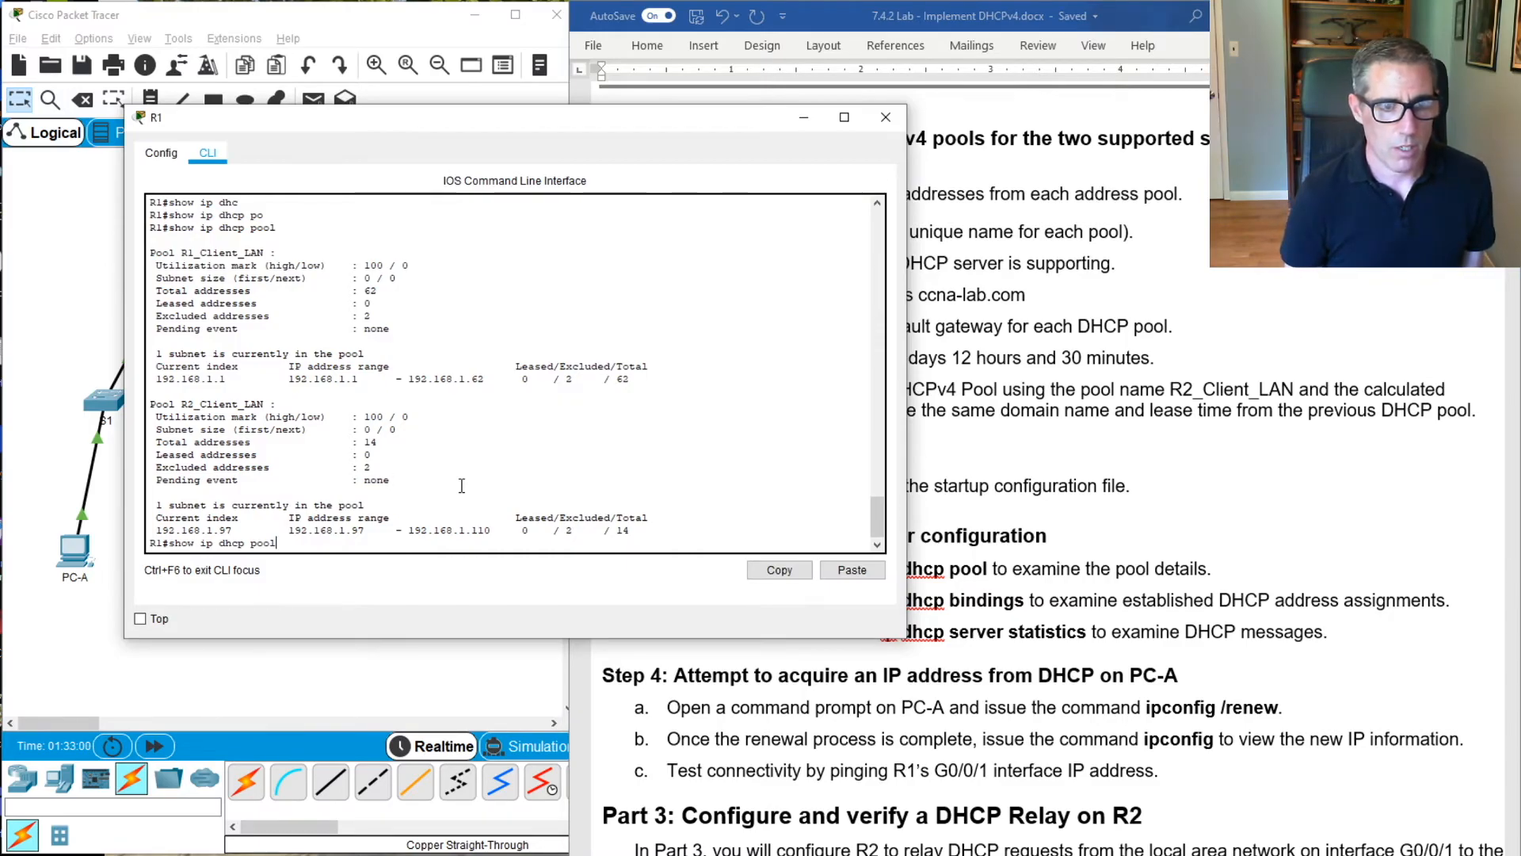
key(BackSpace)
text(bi)
text(b)
key(Tab)
key(Return)
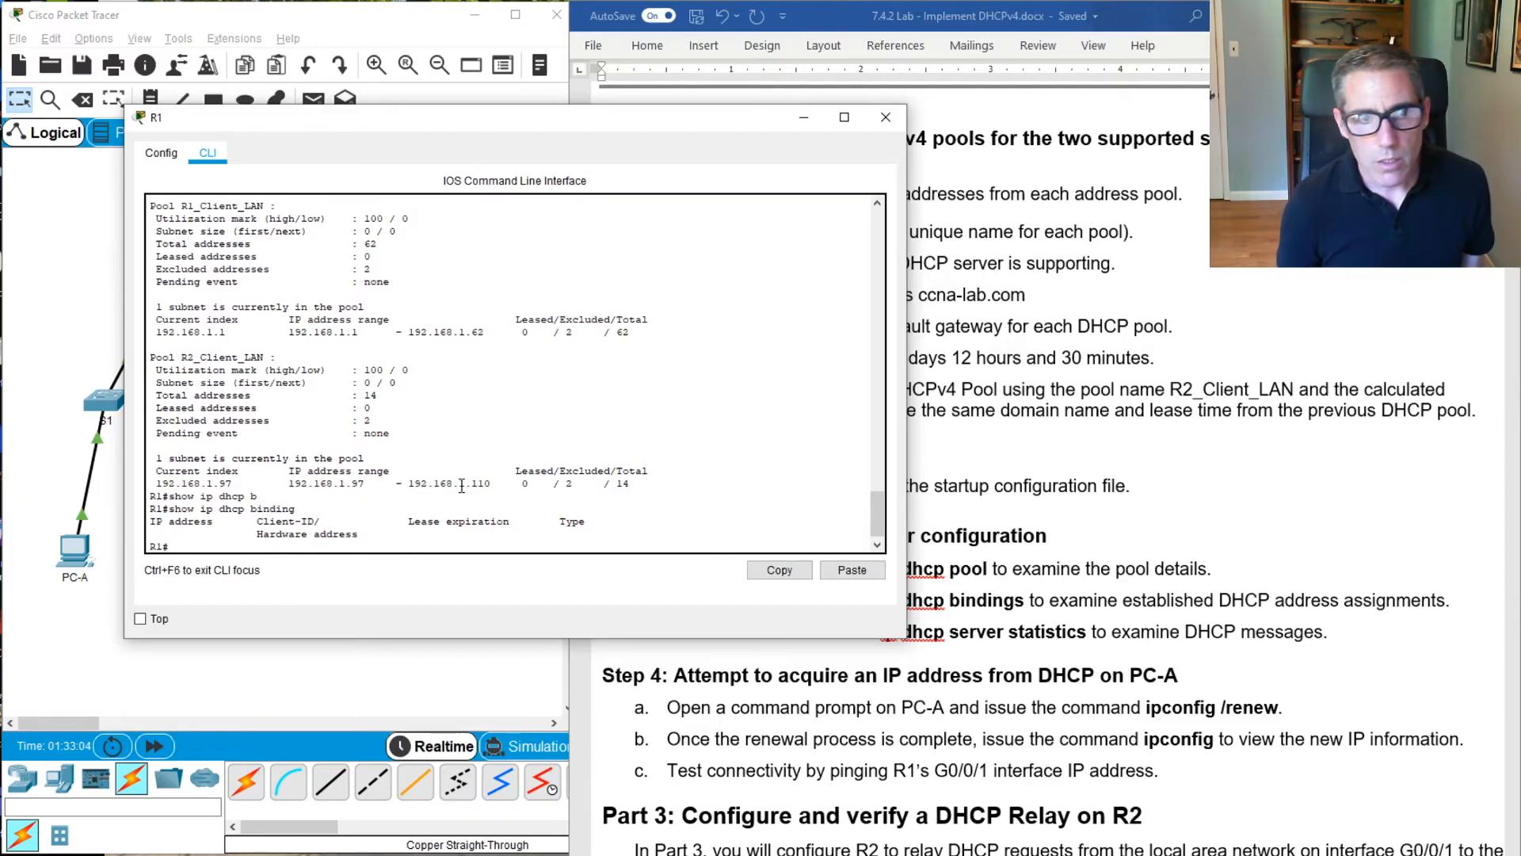
key(Up)
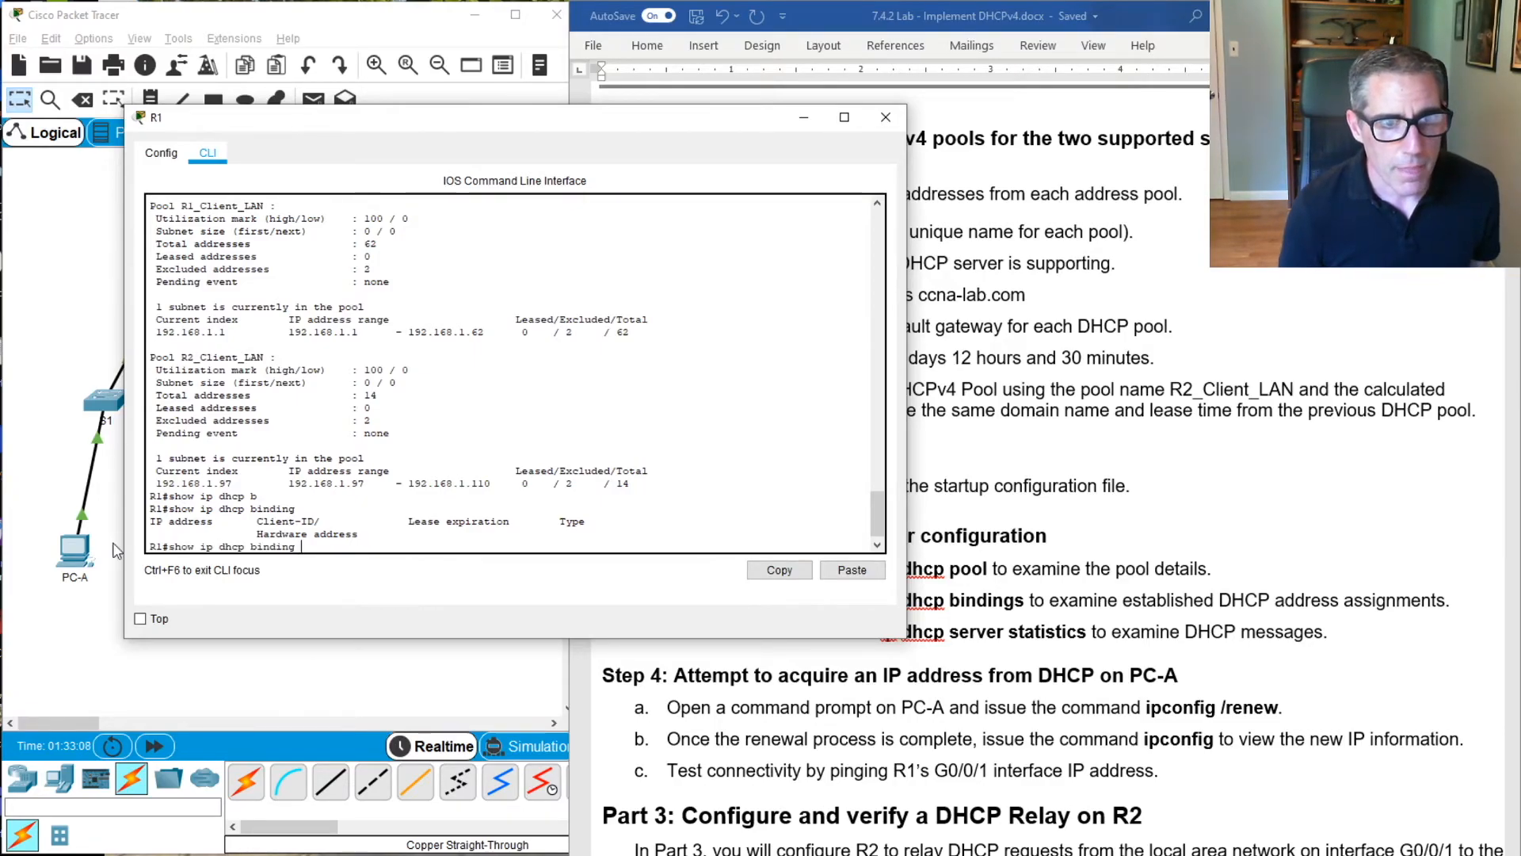
Bring the lab's Step 4 instructions into view, clear the R1 window away and open PC-A's Command Prompt over the topology
click(1160, 523)
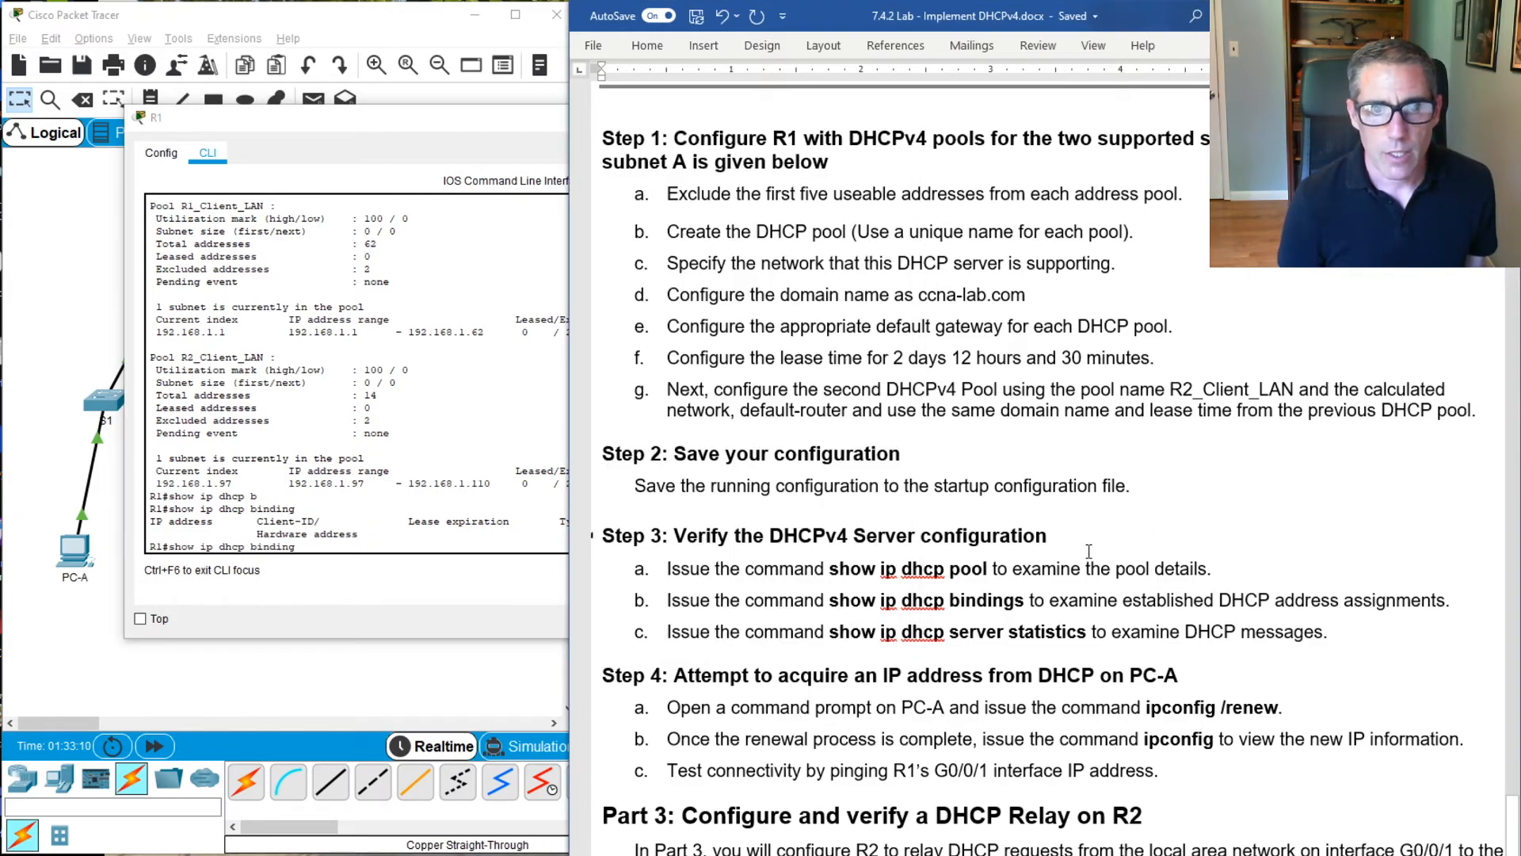
scroll(899, 552, down, 2)
drag(393, 123, 835, 65)
click(72, 548)
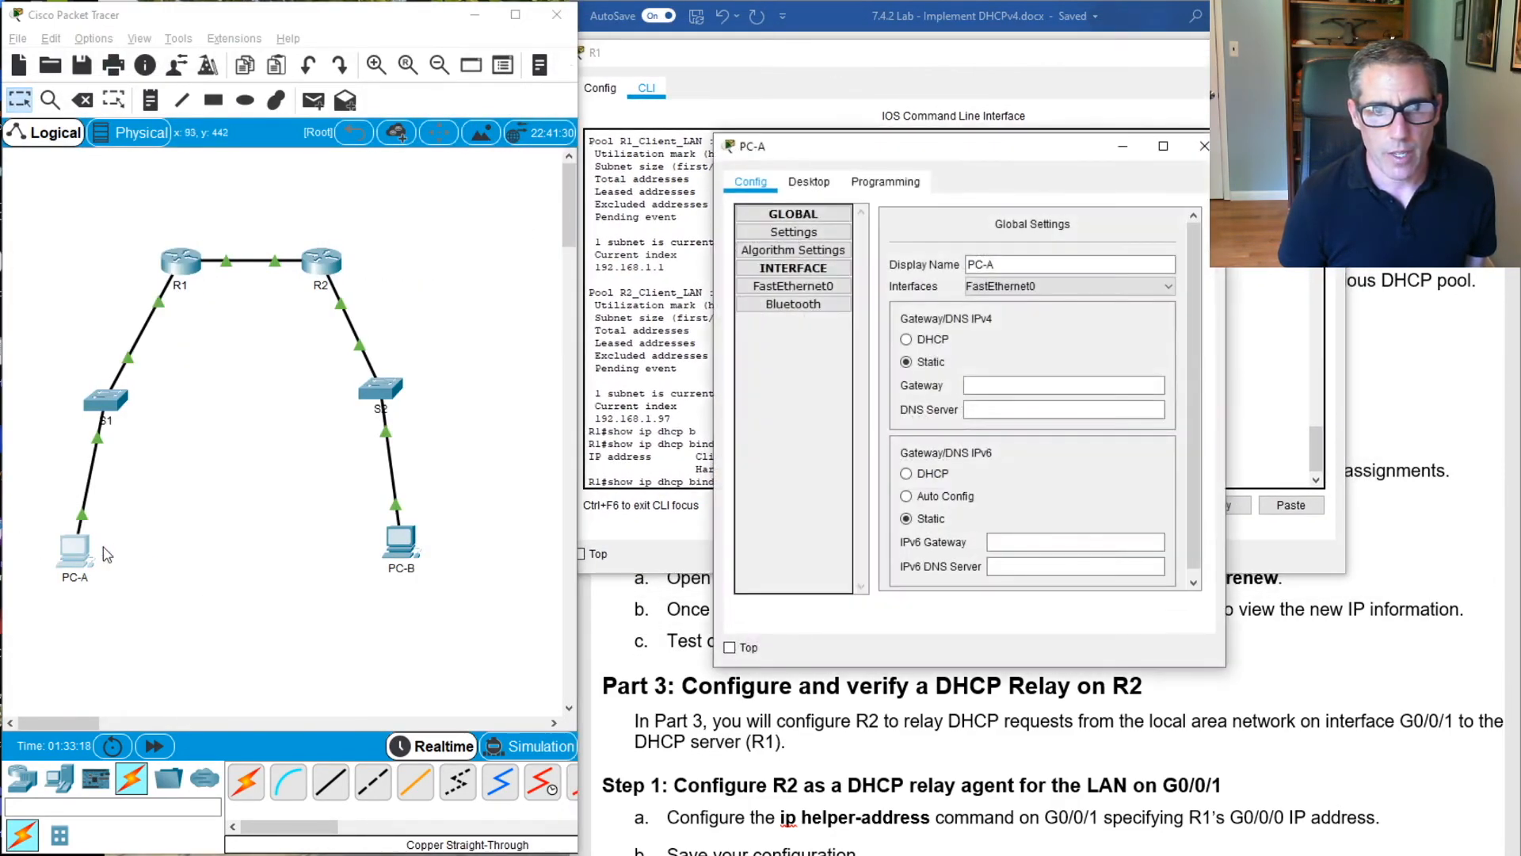
click(812, 182)
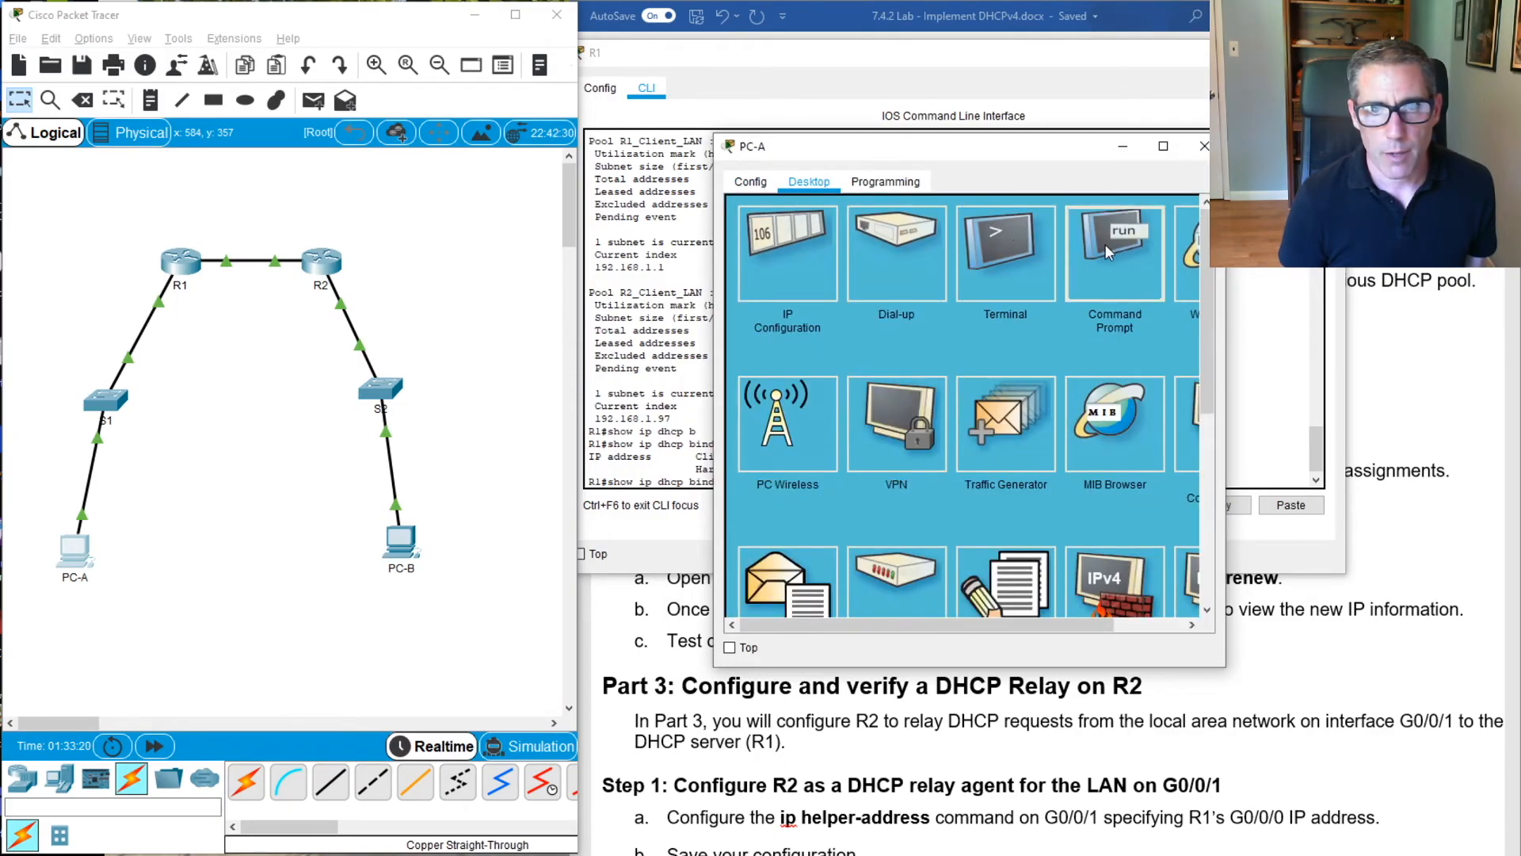
click(1113, 246)
drag(1069, 152, 431, 163)
click(1242, 52)
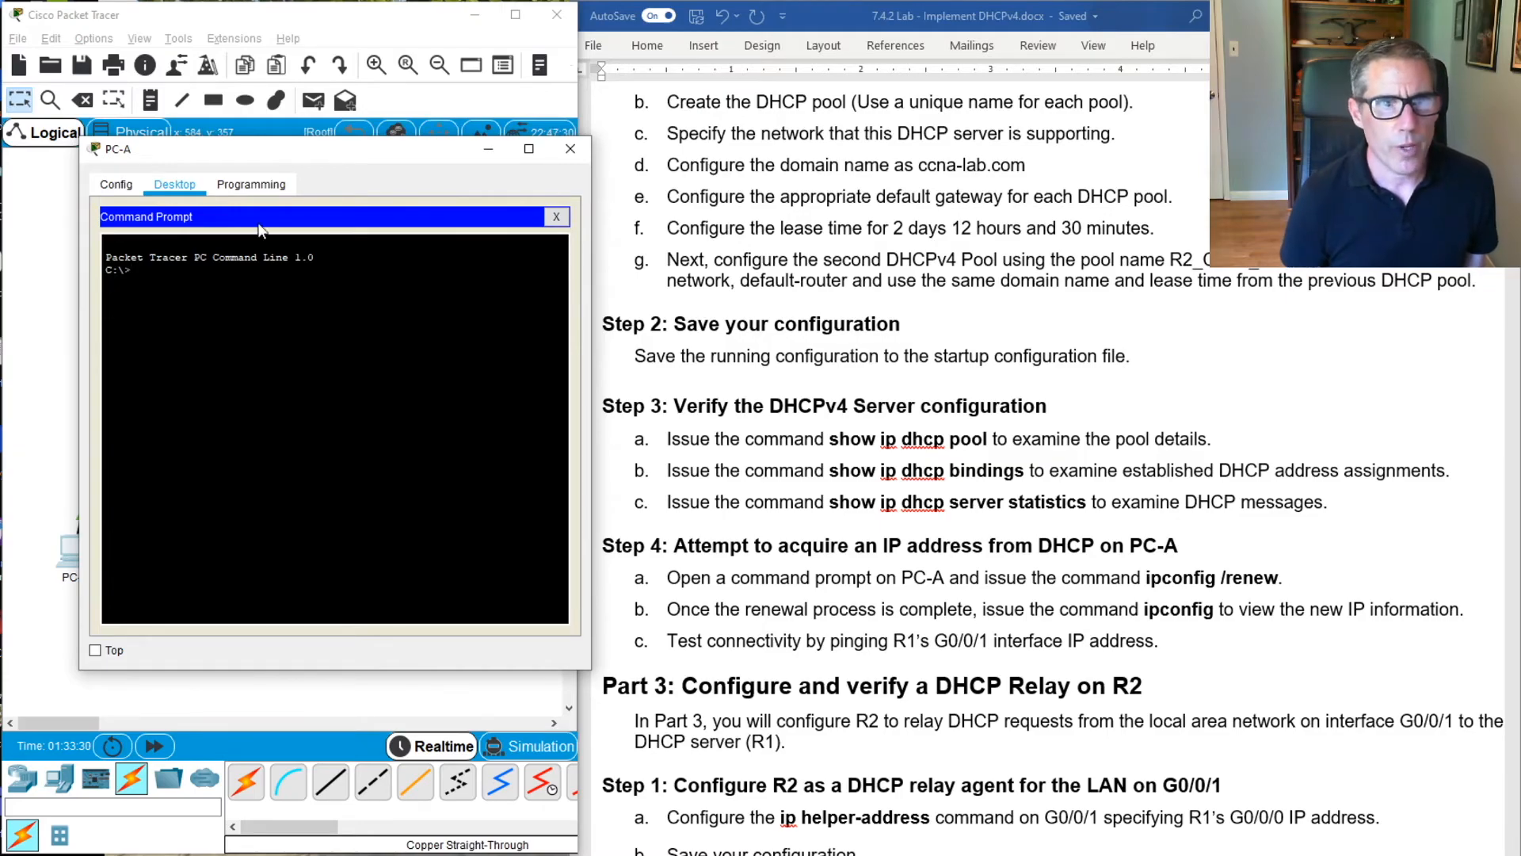
Close PC-A's Command Prompt and set its FastEthernet0 IPv4 configuration to DHCP
click(555, 217)
click(178, 264)
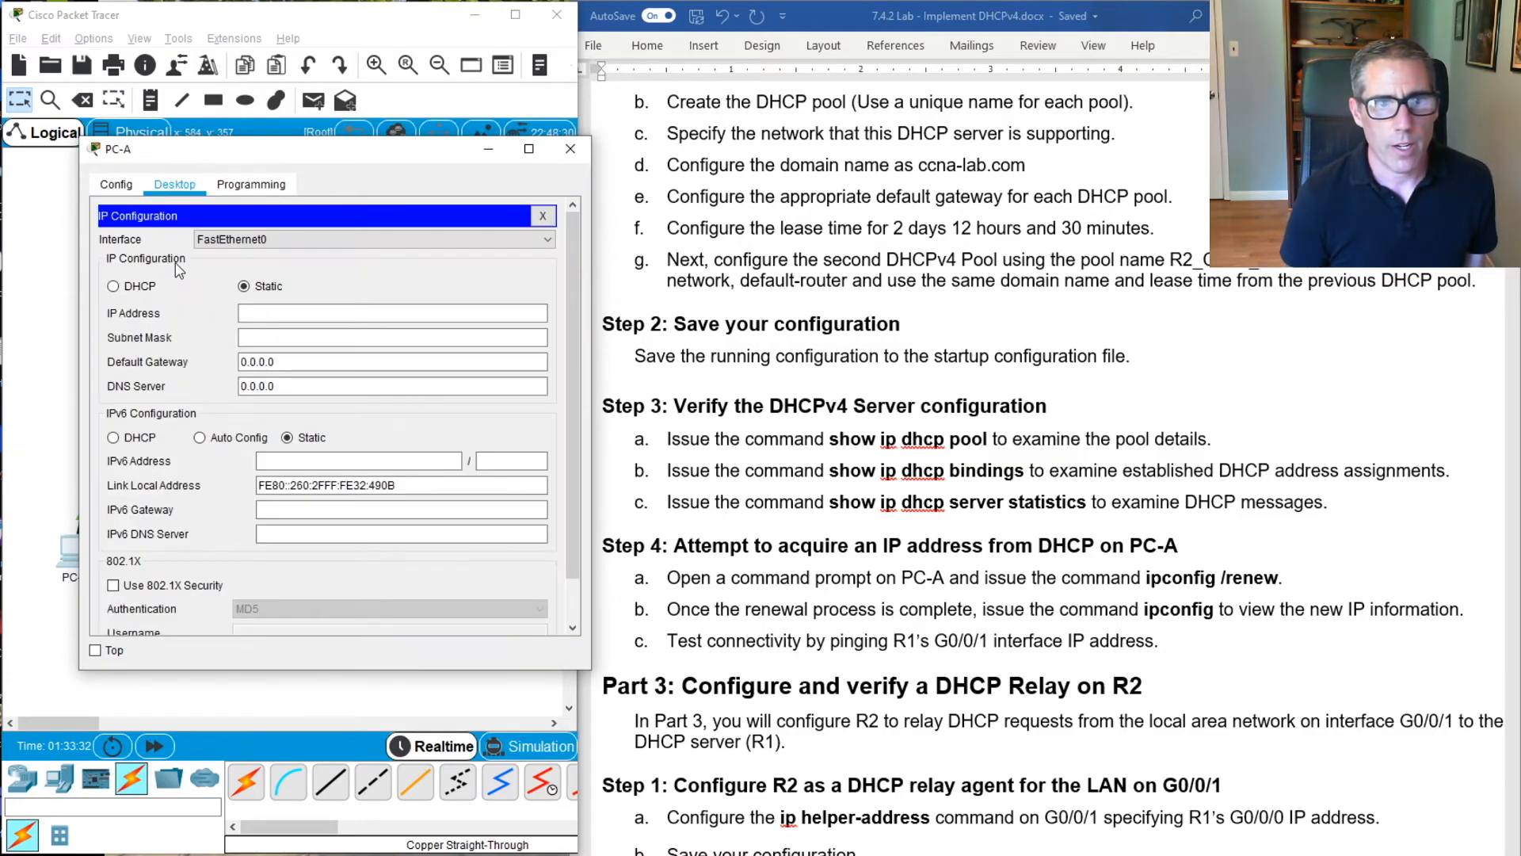
click(140, 291)
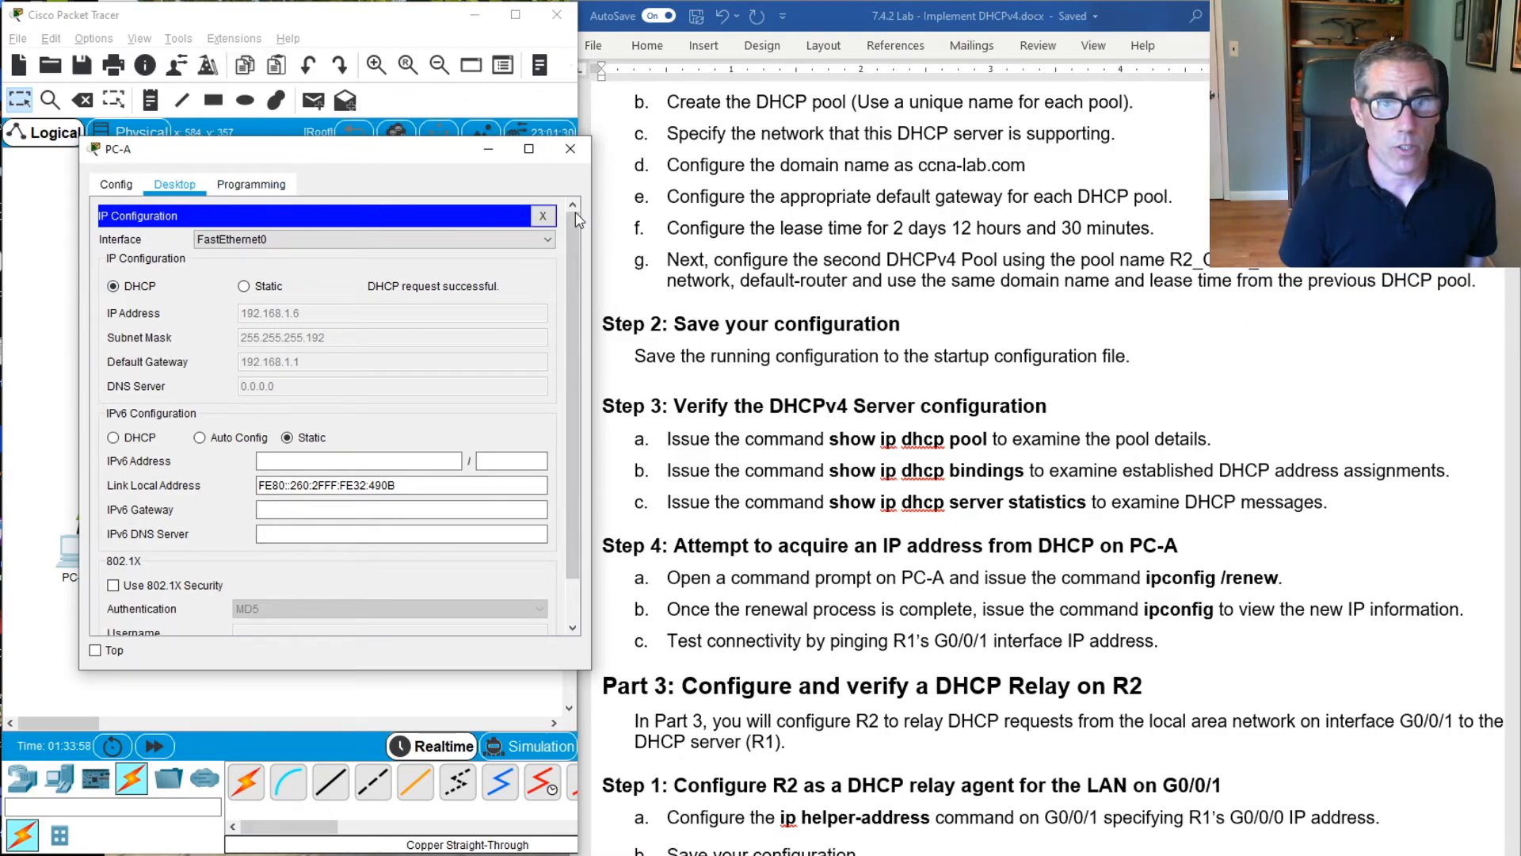
Test connectivity from PC-A's Command Prompt by pinging R1's G0/0/1 address, 192.168.1.1
click(541, 217)
click(387, 249)
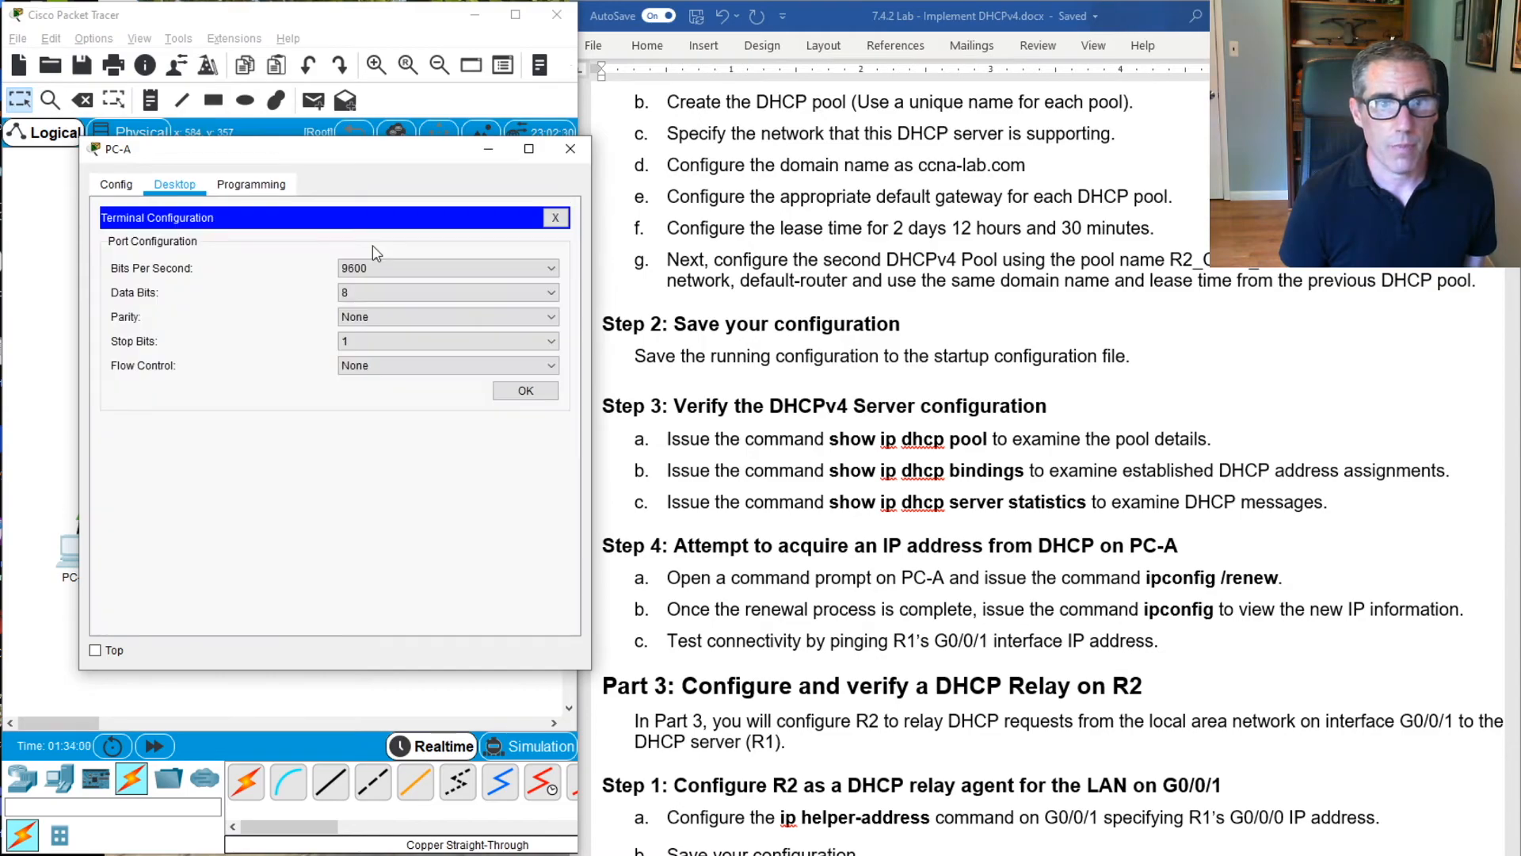
click(554, 219)
click(507, 255)
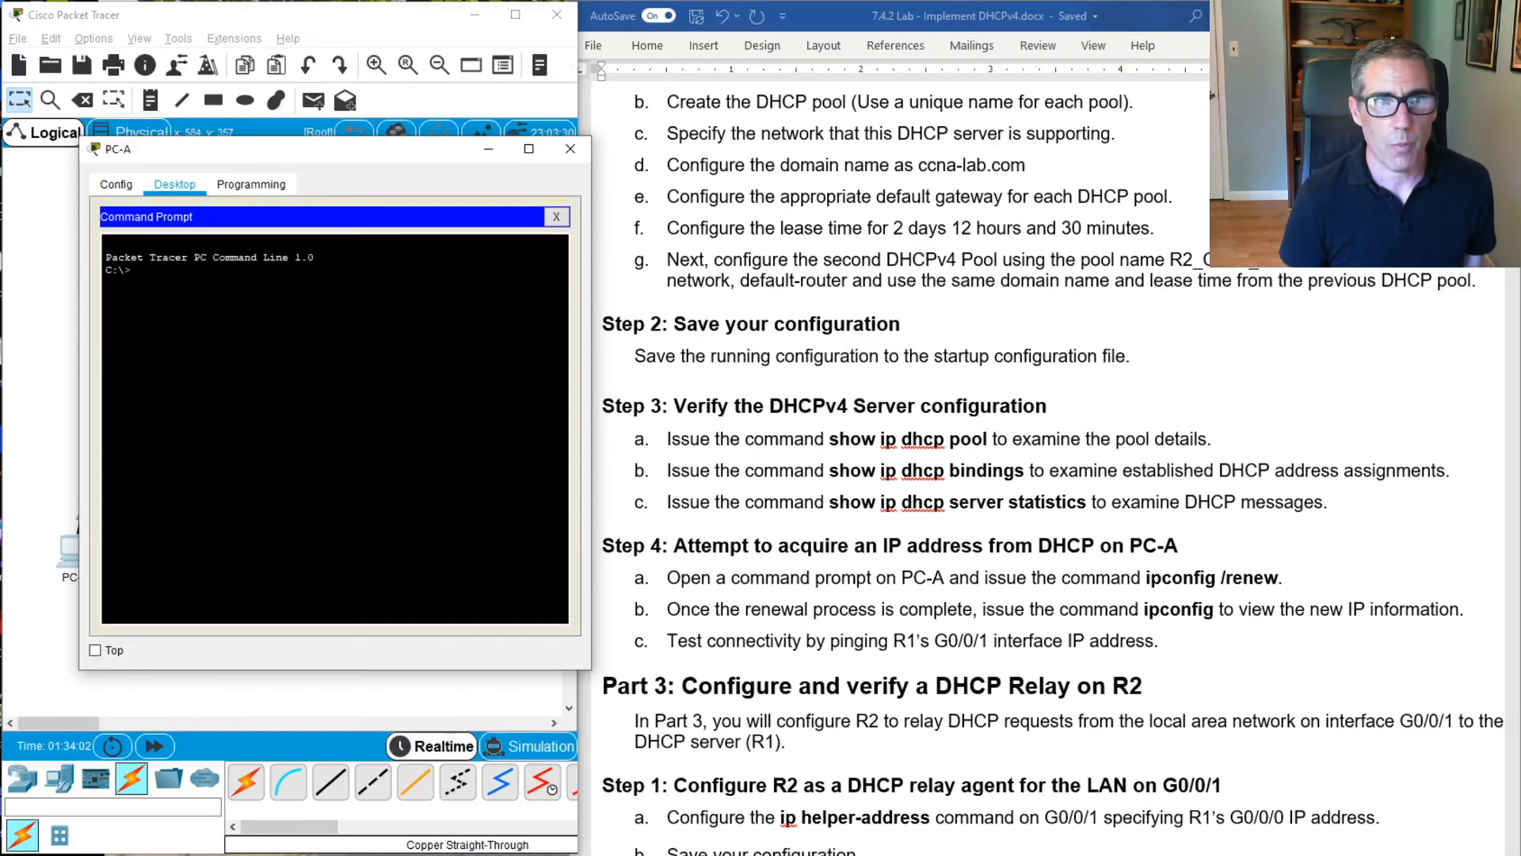
text(ping)
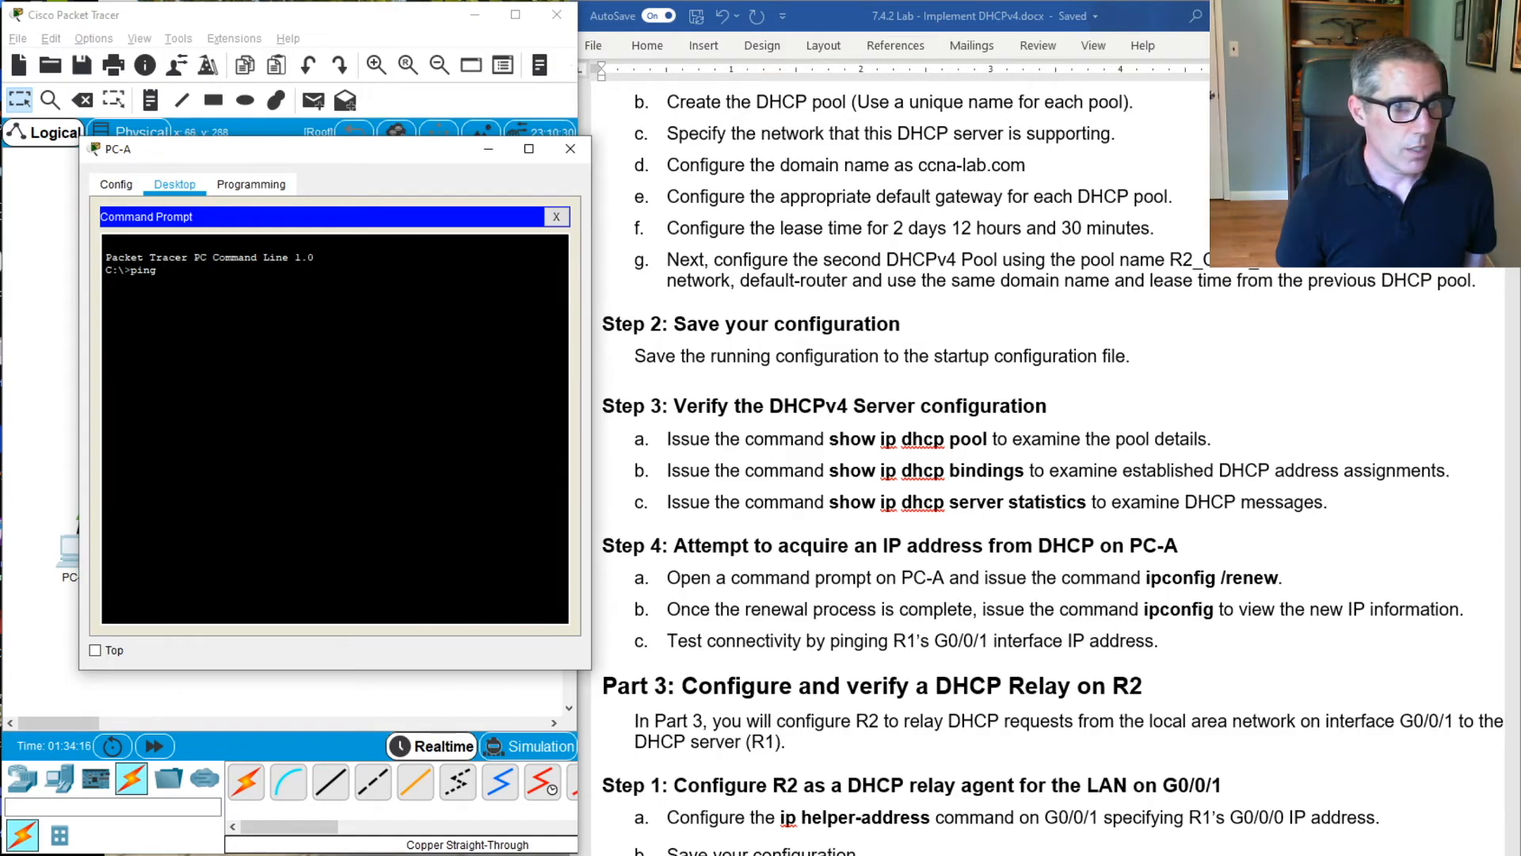
text(92.168.1.1)
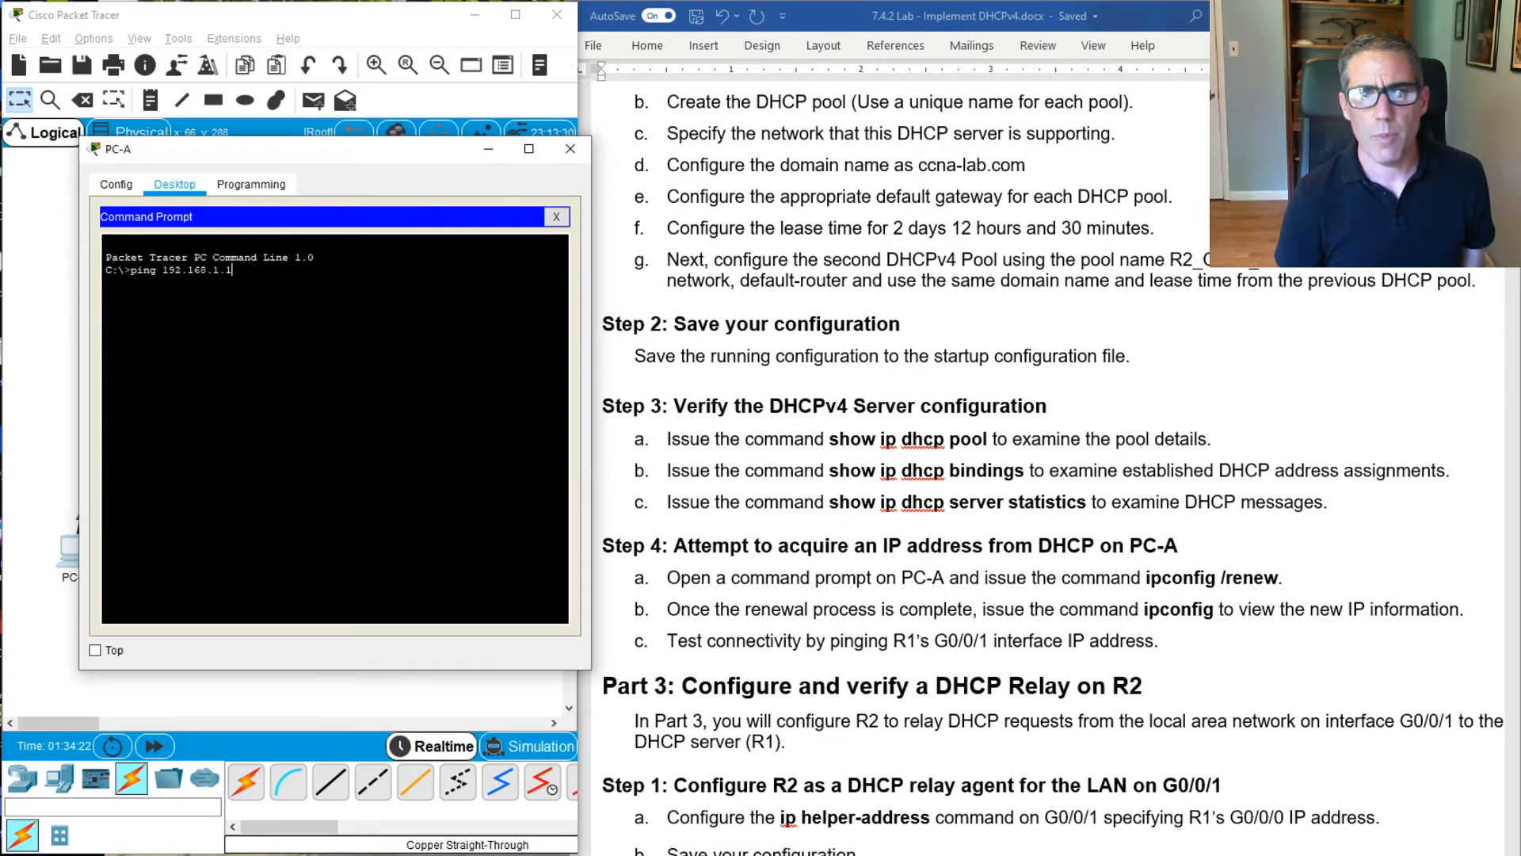
key(Return)
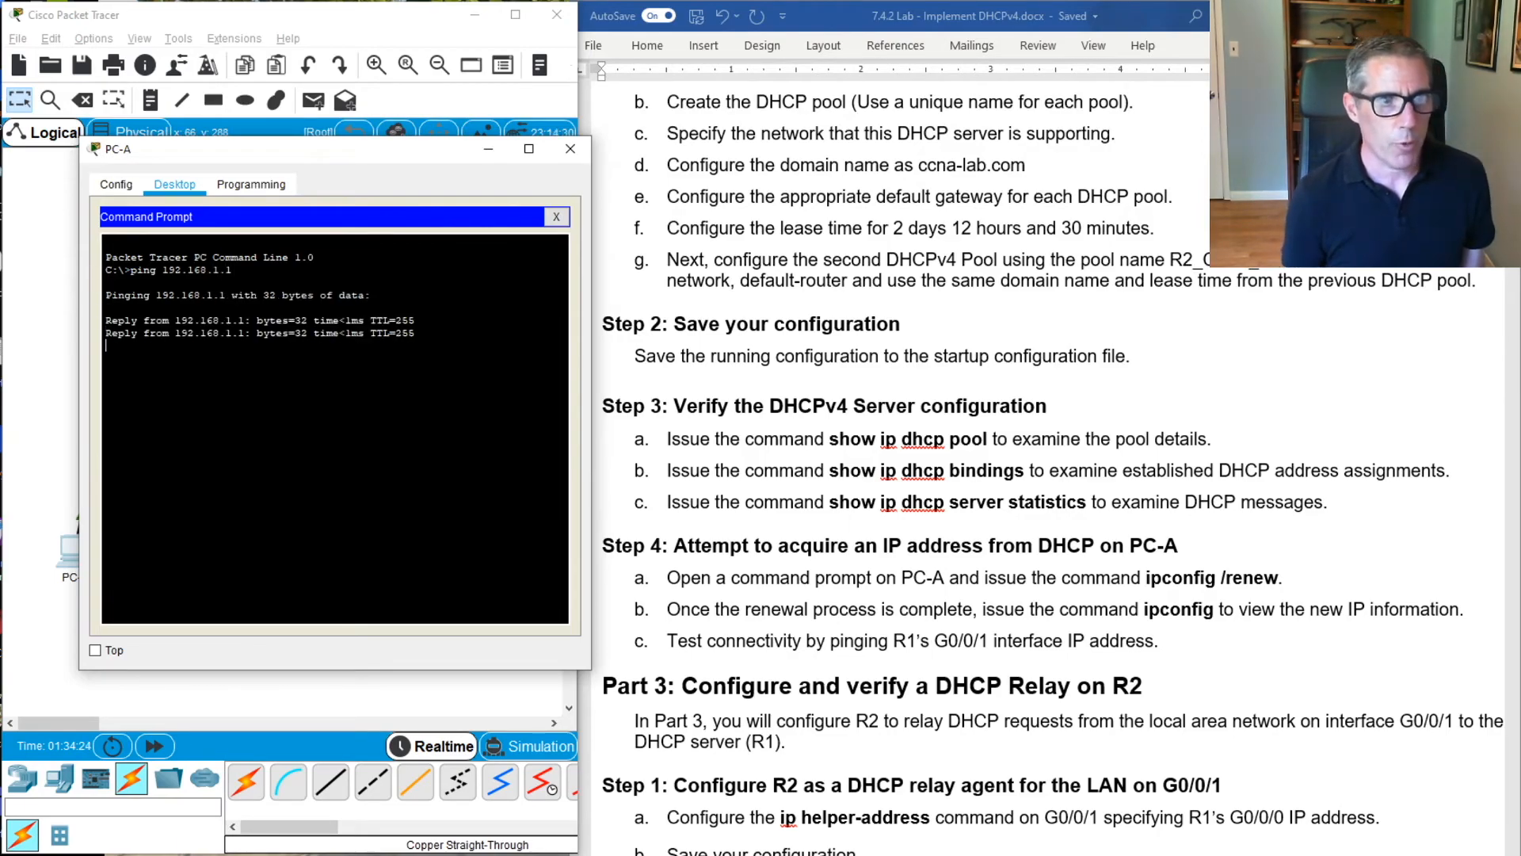
Ping 192.168.1.97 from PC-A's Command Prompt and close the PC-A window
key(Up)
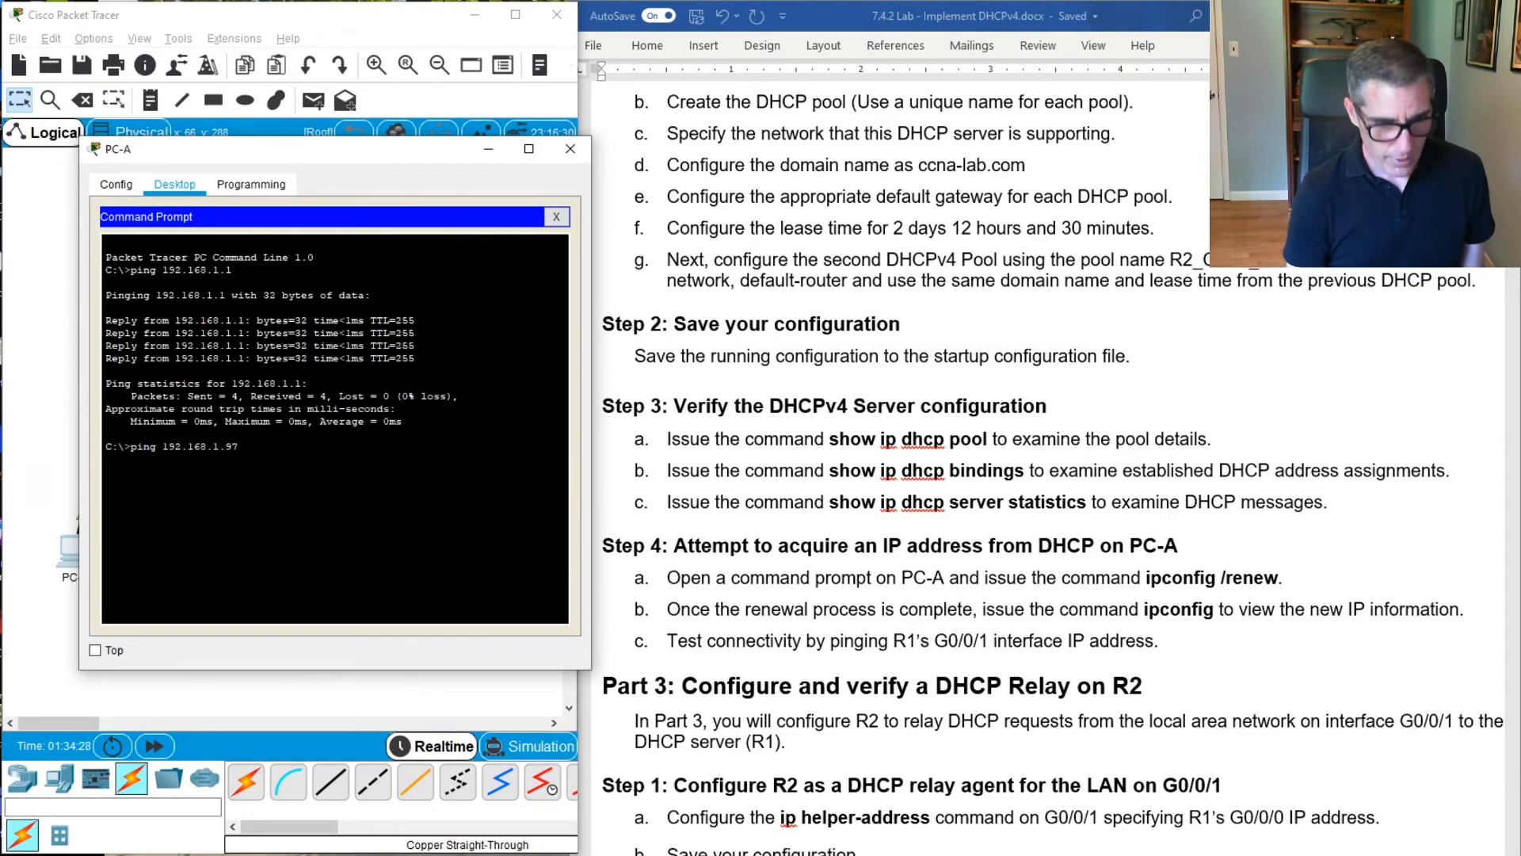
key(Return)
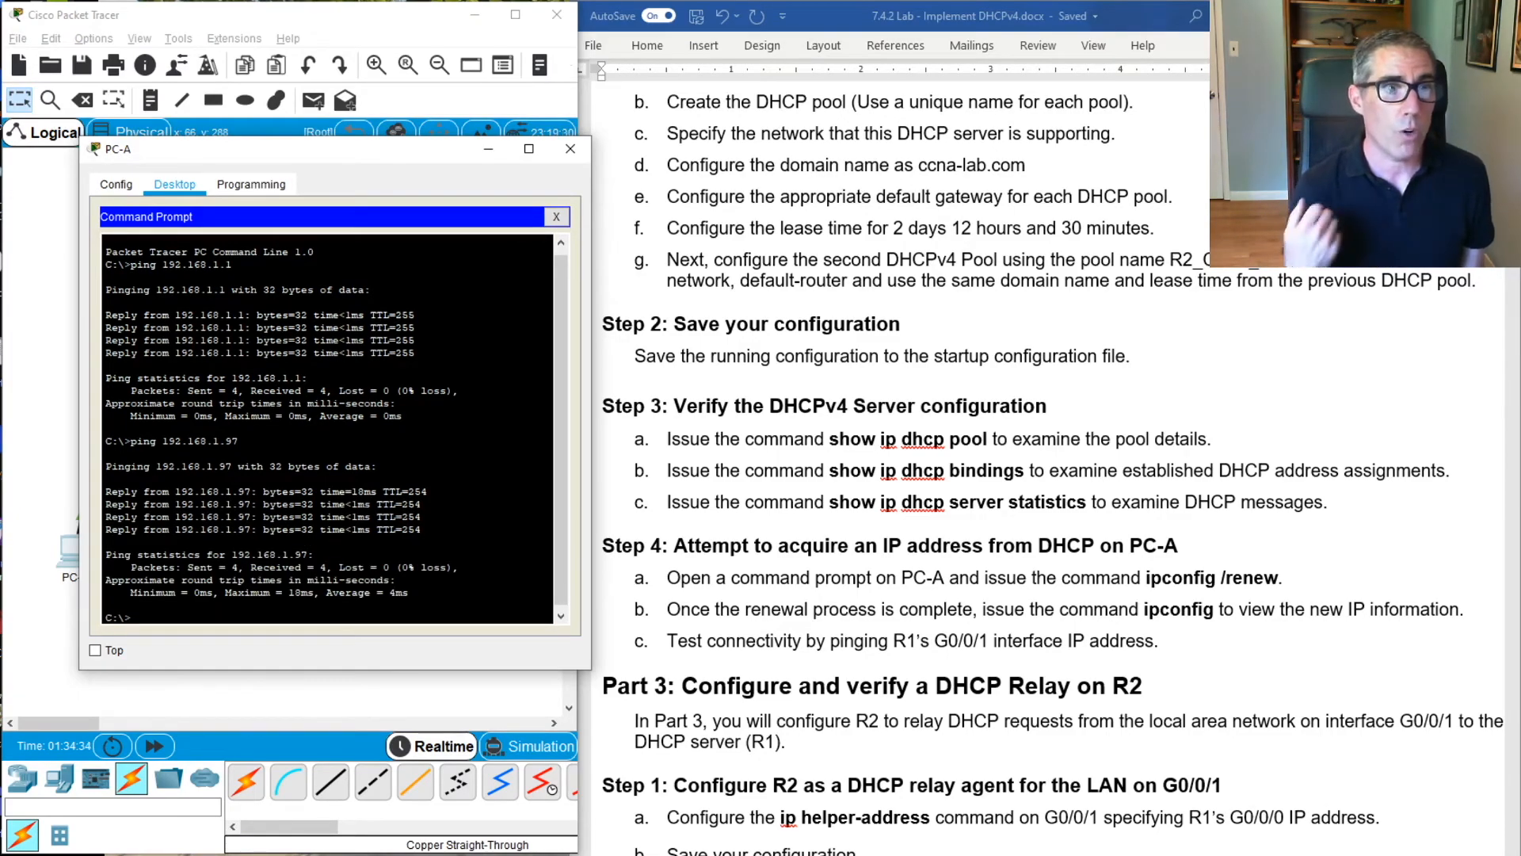
right_click(249, 425)
click(260, 156)
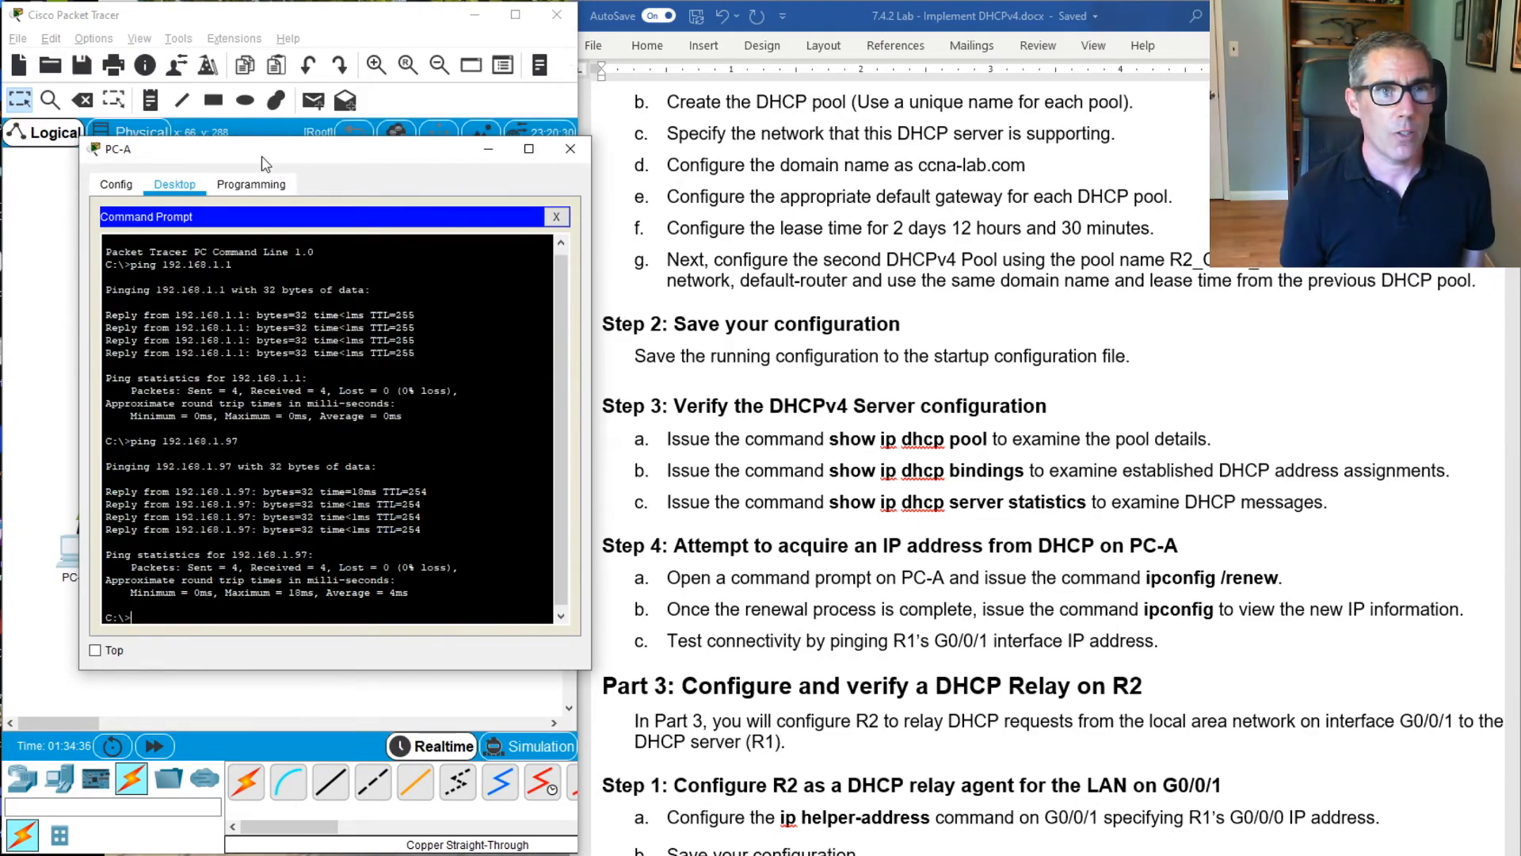
drag(406, 157, 354, 193)
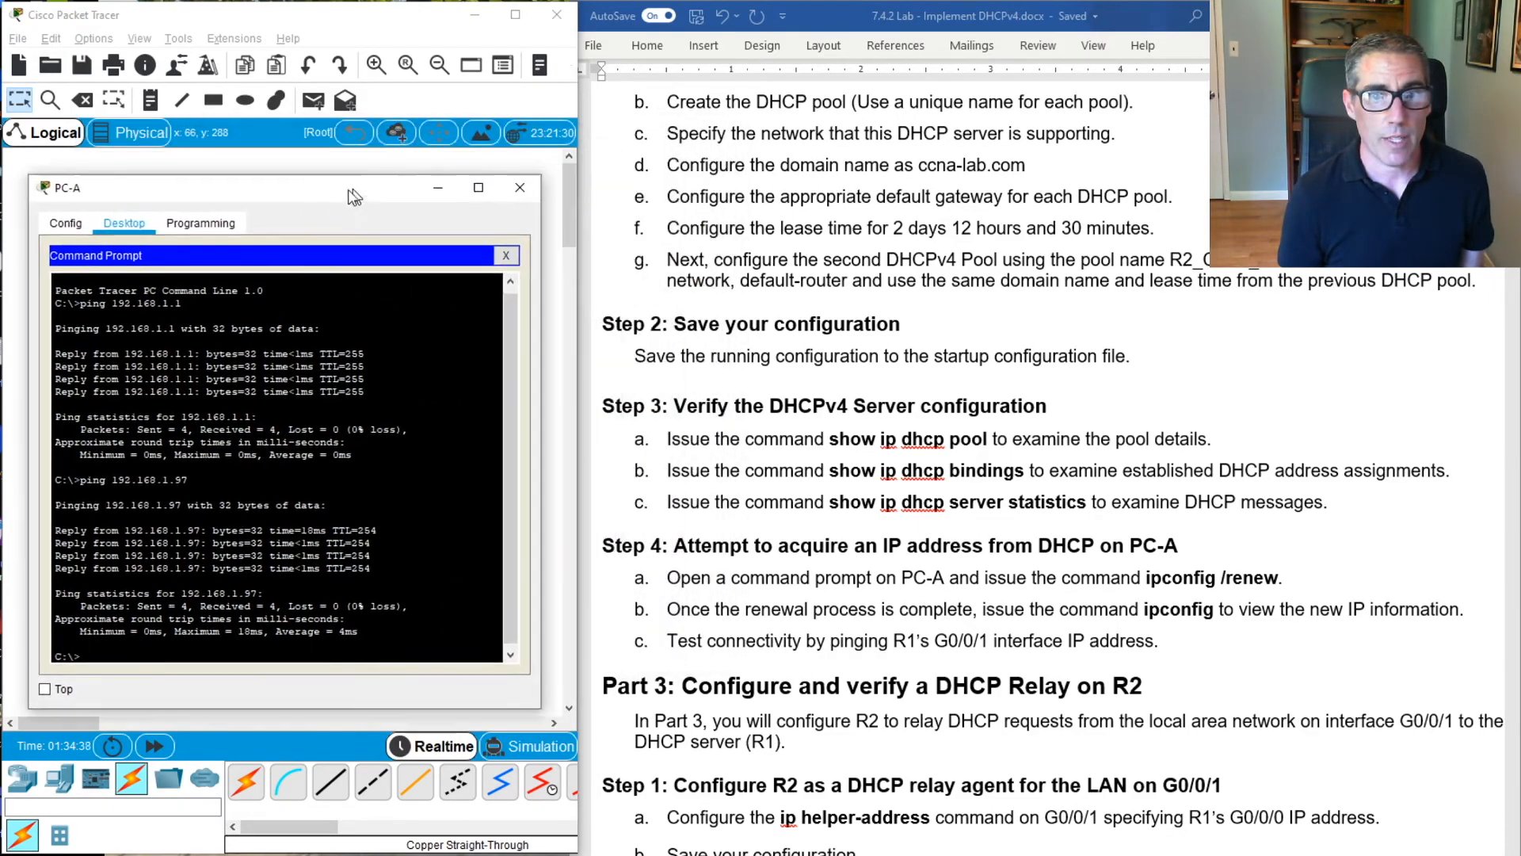
click(519, 187)
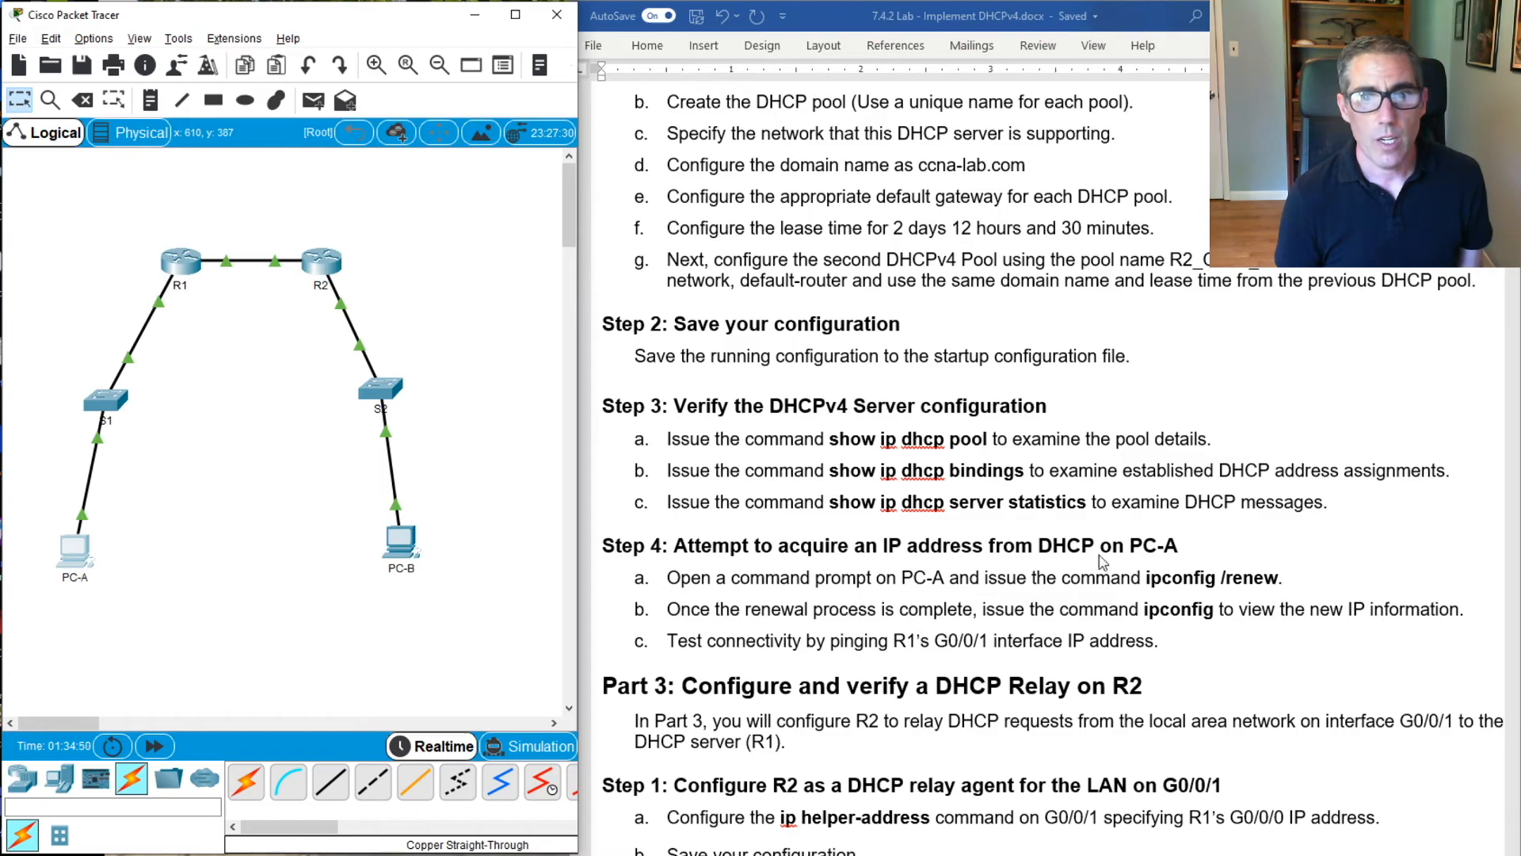
Set PC-B's FastEthernet0 IPv4 configuration to DHCP to request an address, and close the PC-B window
scroll(1109, 662, down, 3)
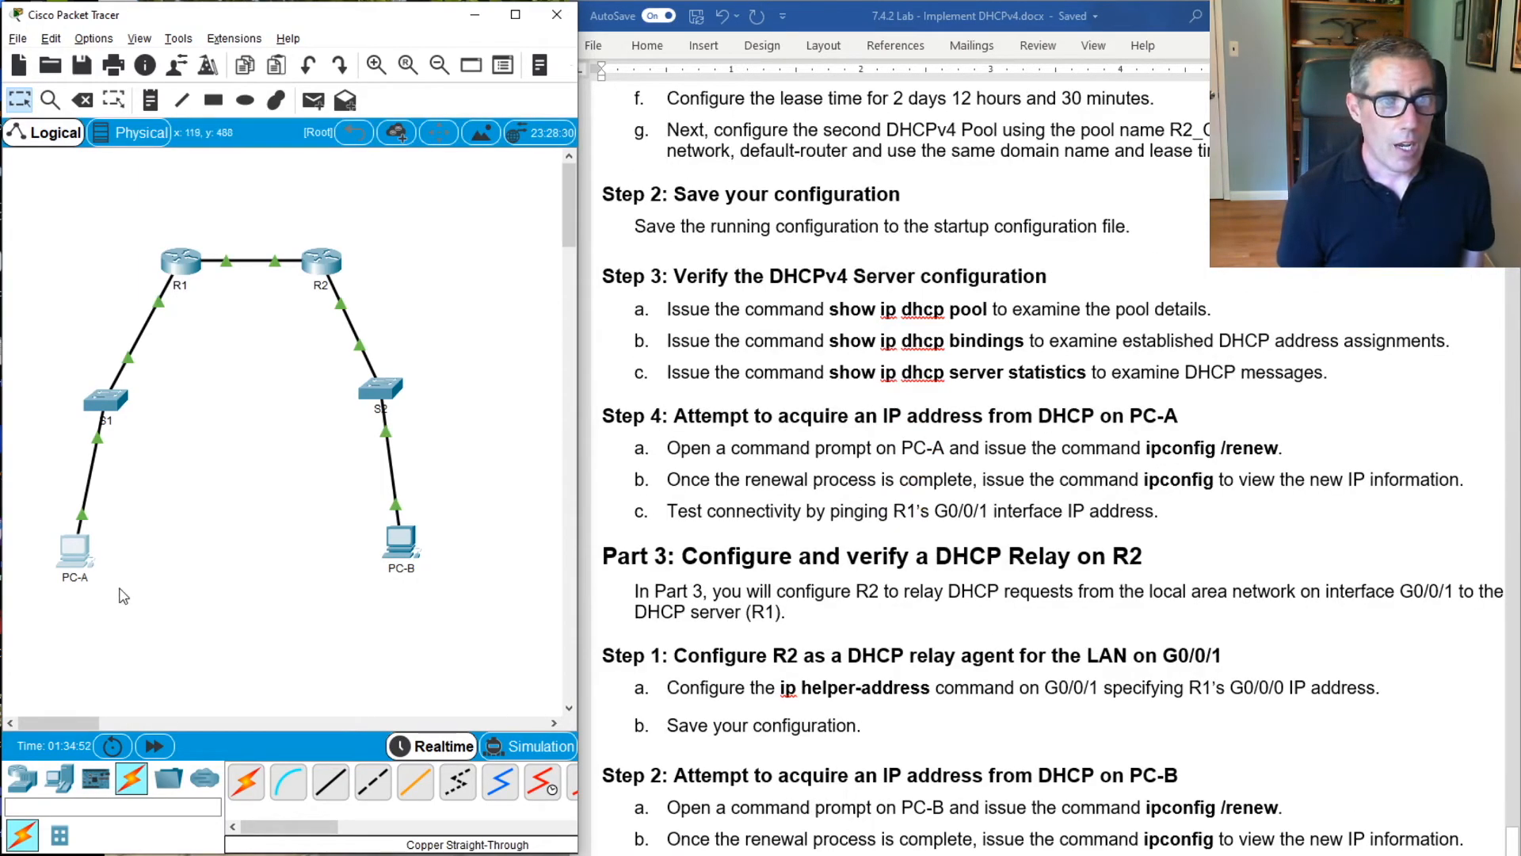
click(414, 545)
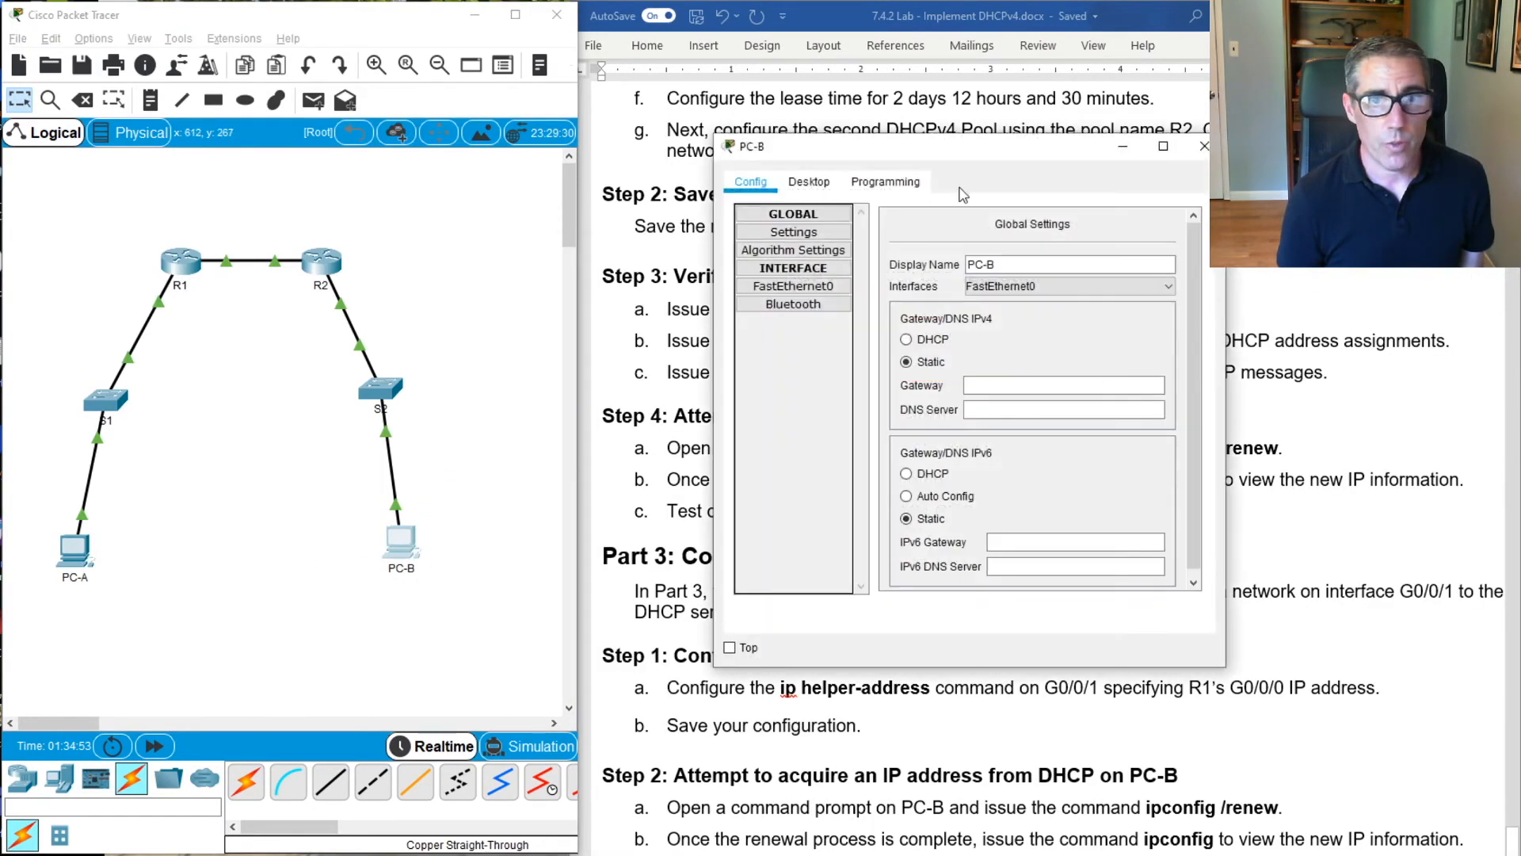
click(808, 181)
click(786, 253)
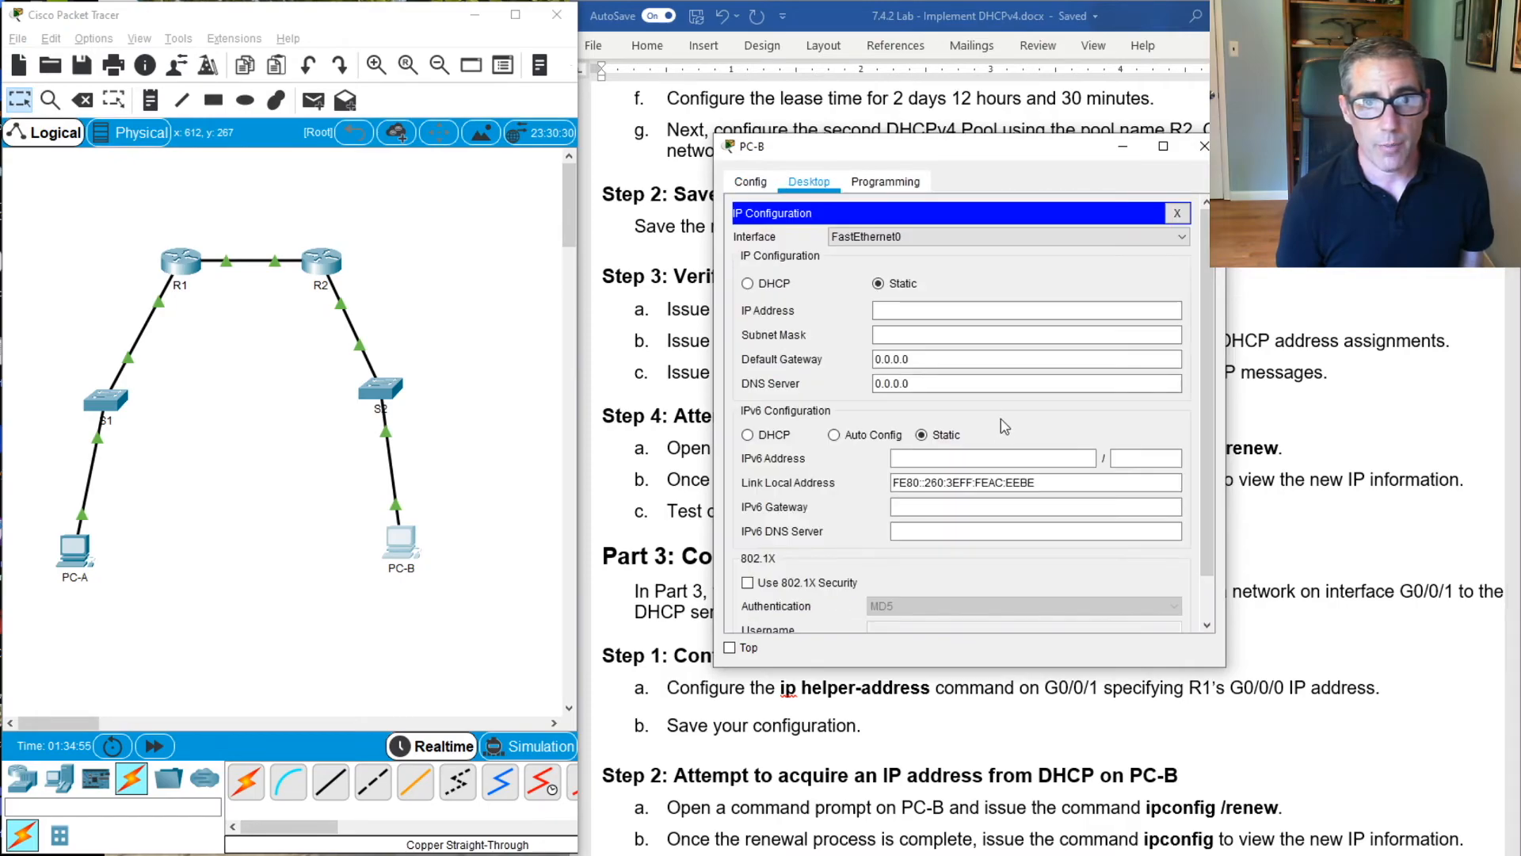
click(760, 285)
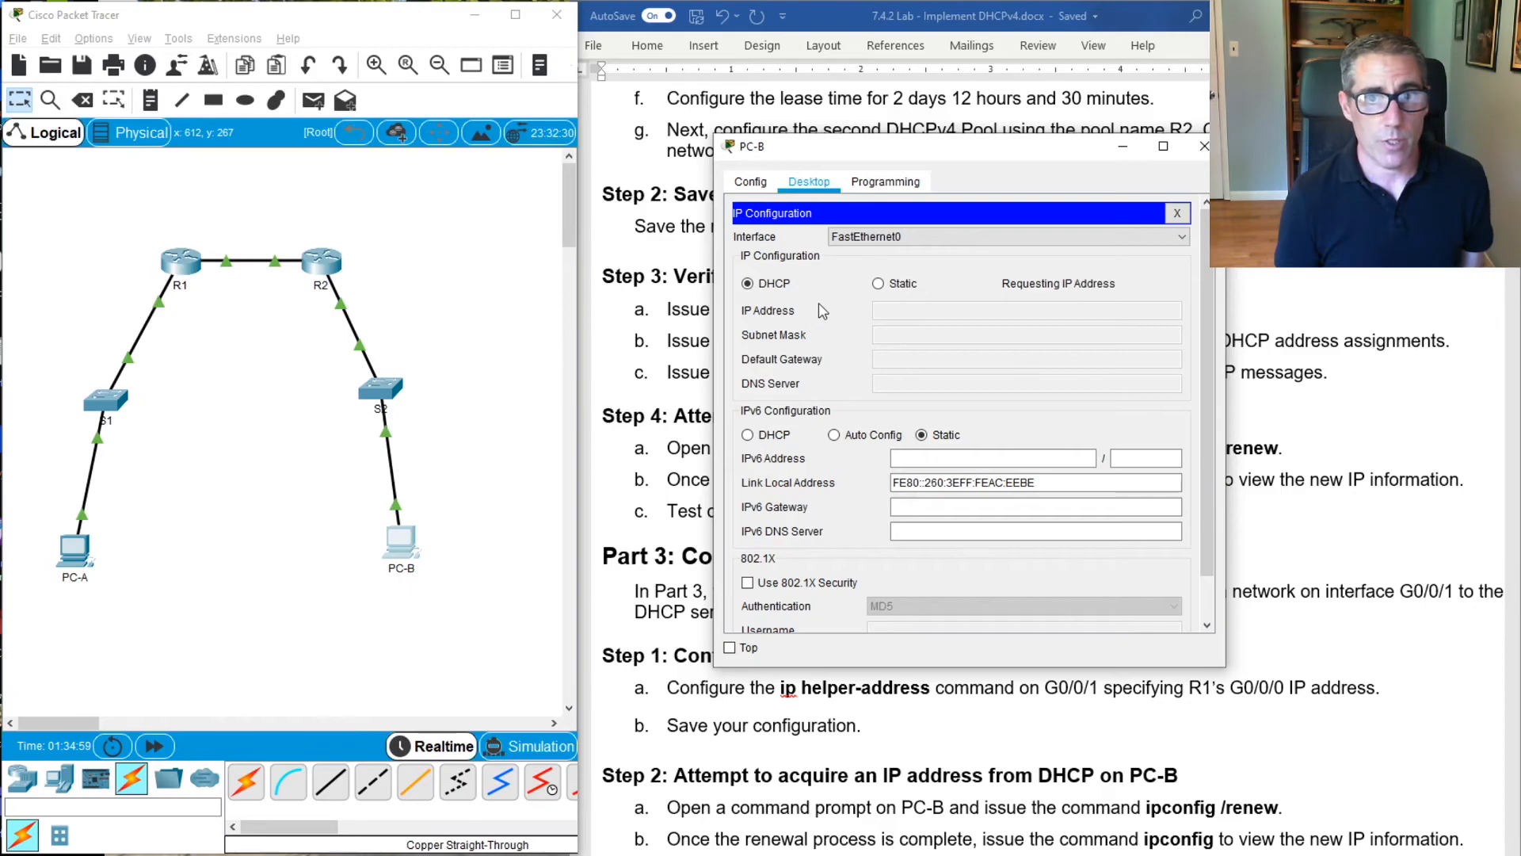
drag(925, 151, 897, 160)
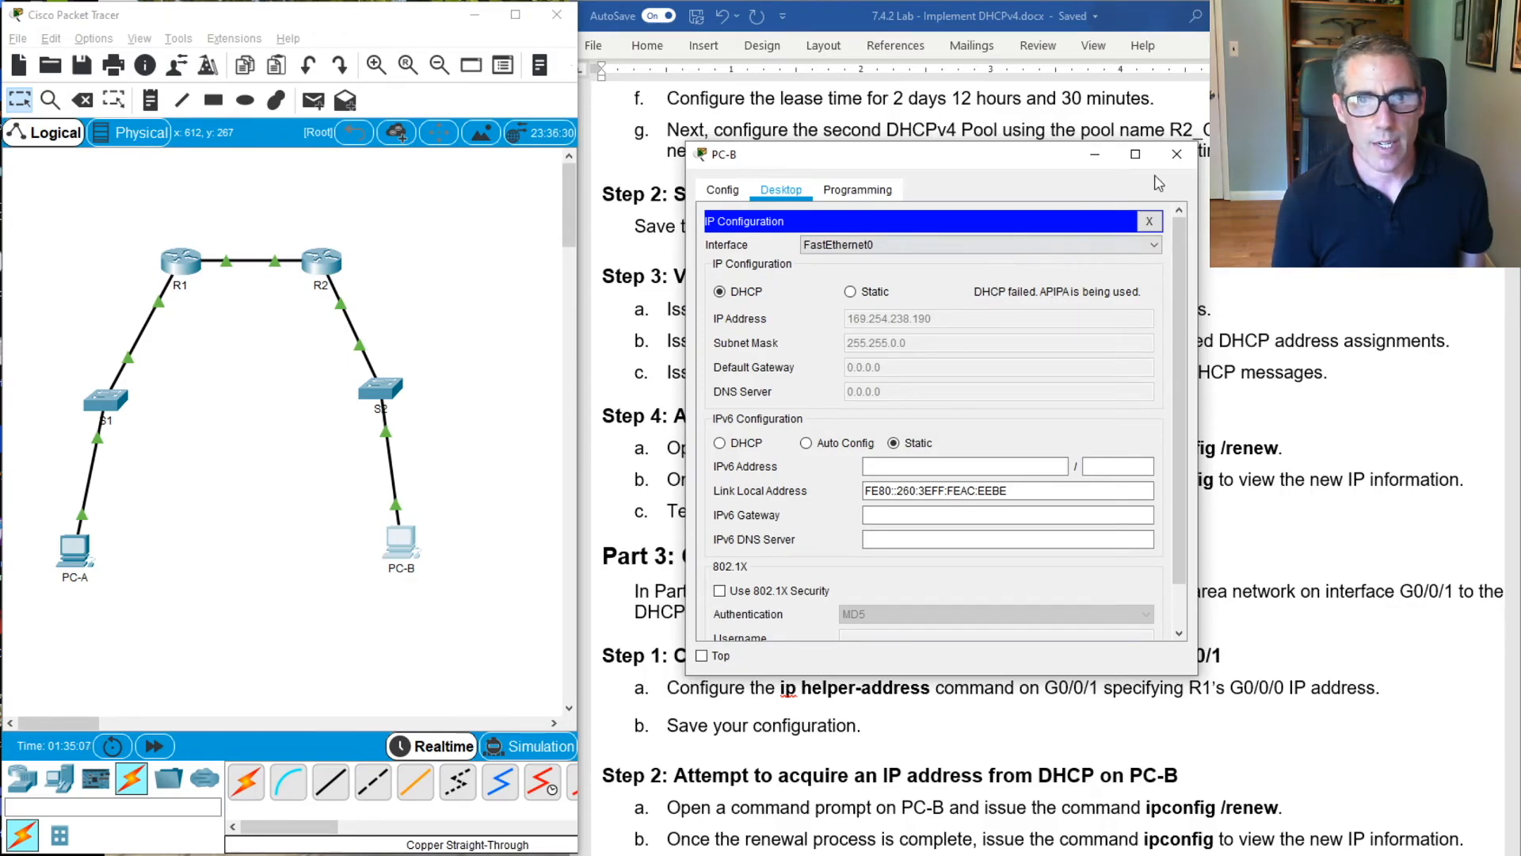
click(1177, 154)
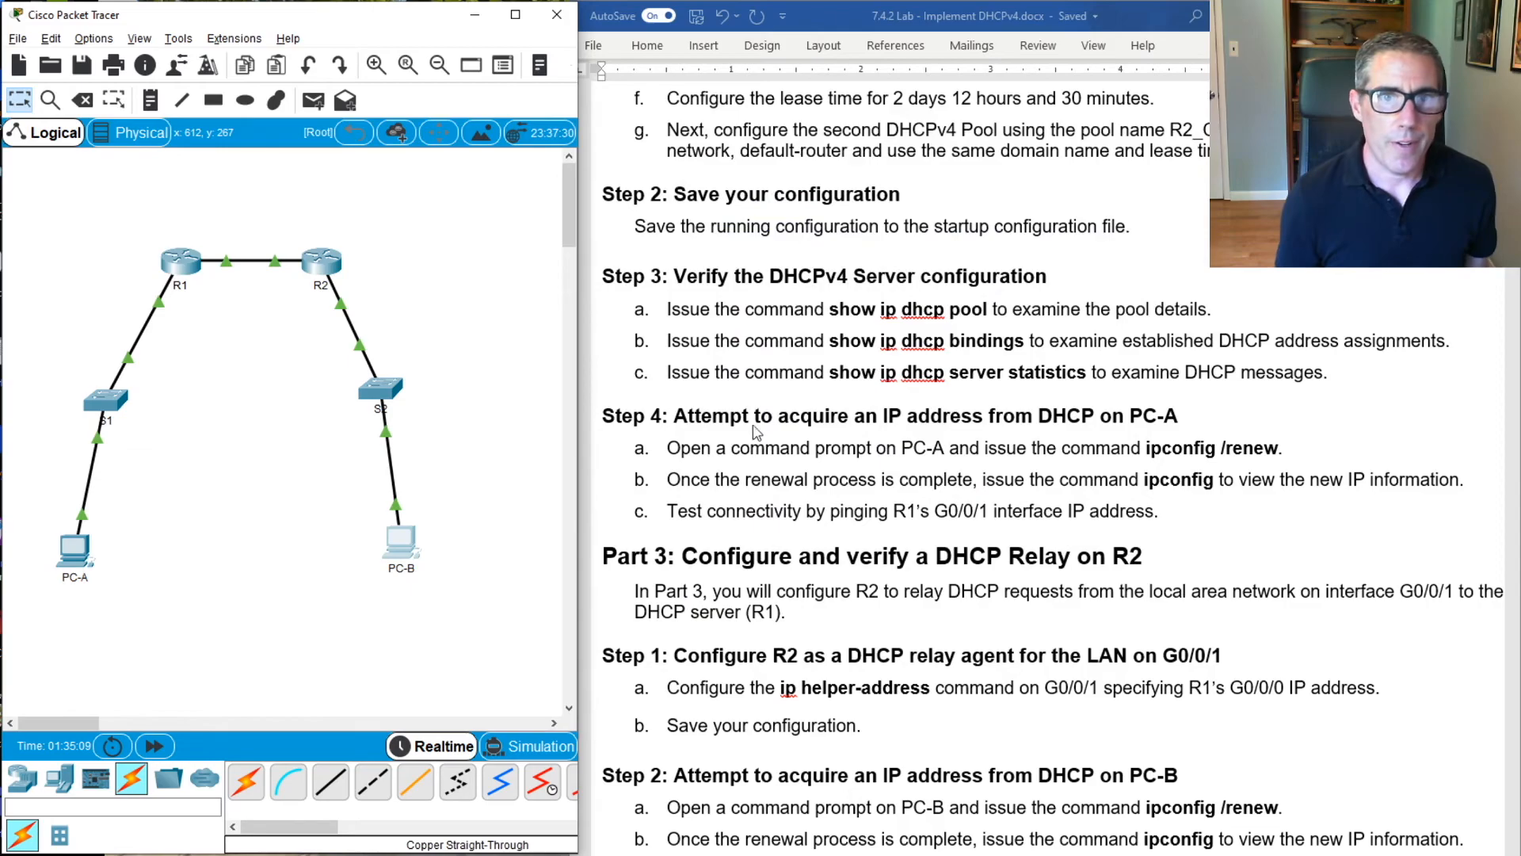
Bring the Part 3 DHCP relay instructions into view and open R2's command line interface over the topology
scroll(733, 552, down, 3)
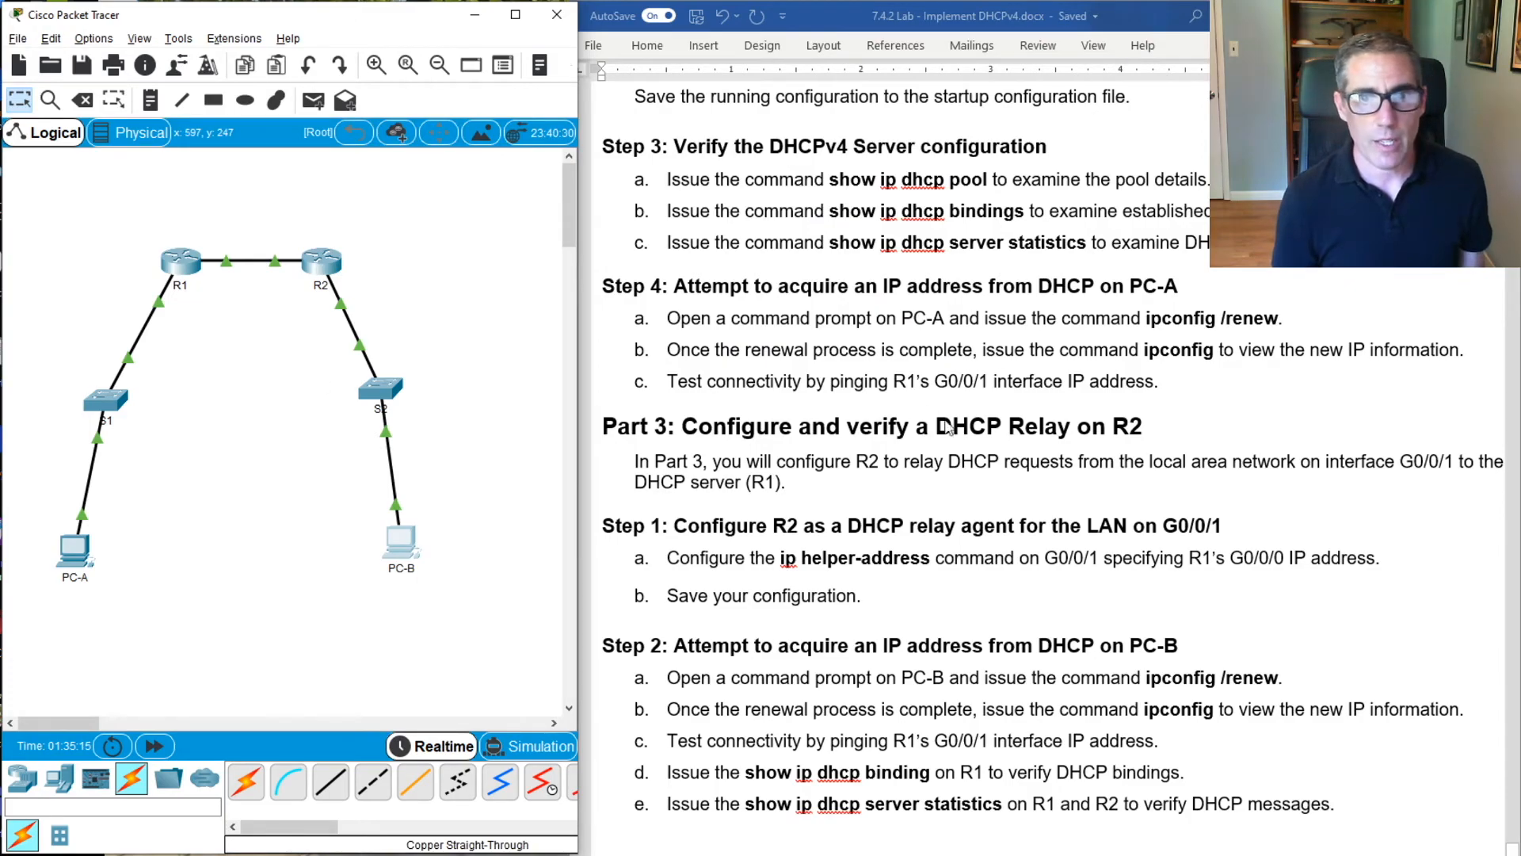
click(322, 261)
drag(832, 155, 248, 215)
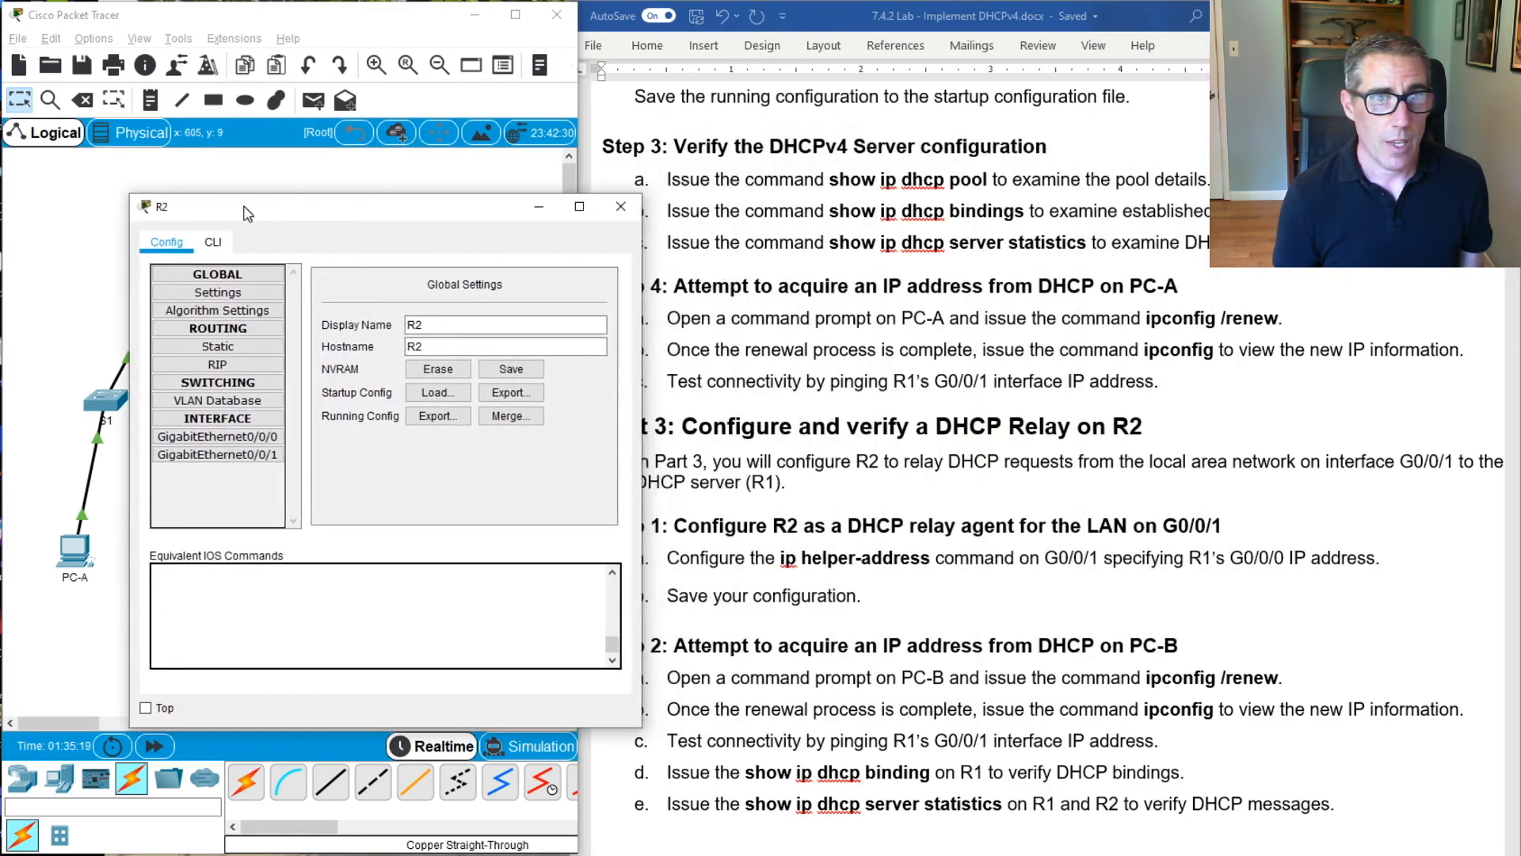
click(213, 242)
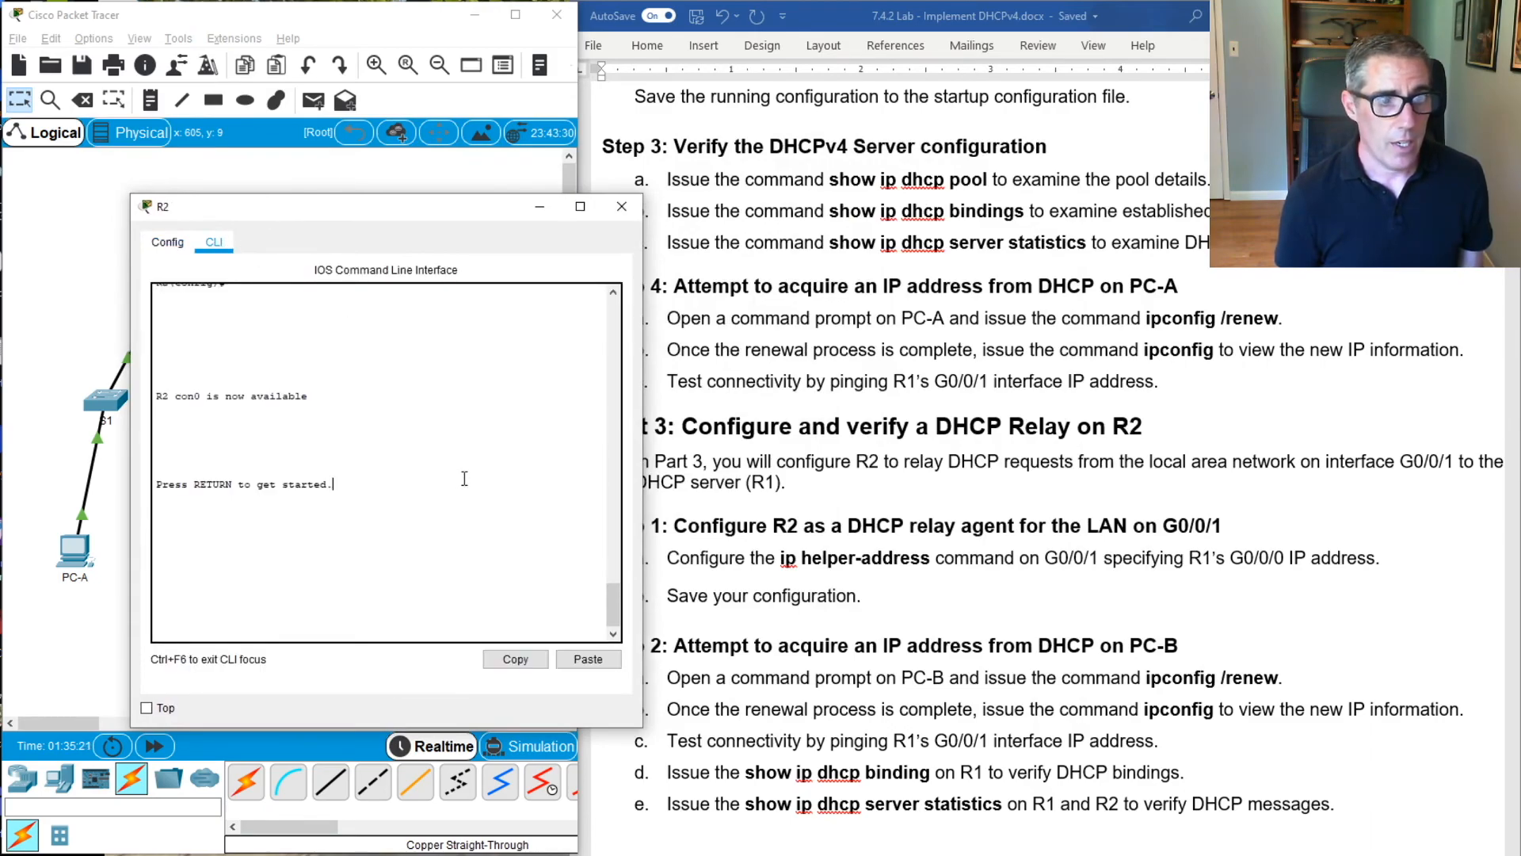
Log in to R2 with the console password and enter privileged EXEC mode with en and the enable password
key(Return)
key(Return)
key(Return)
key(Return)
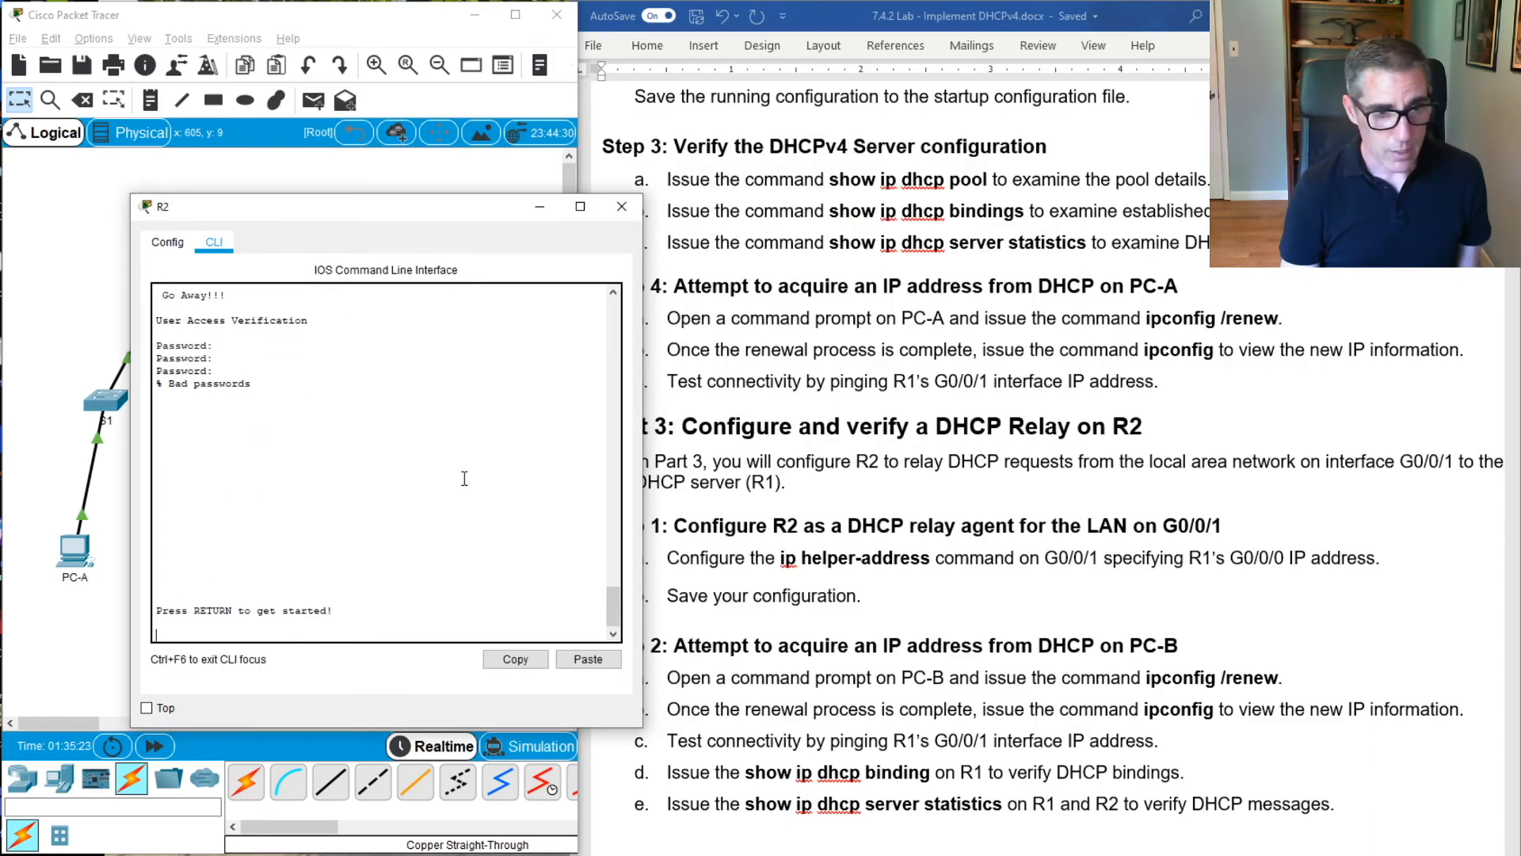
key(Return)
key(Return)
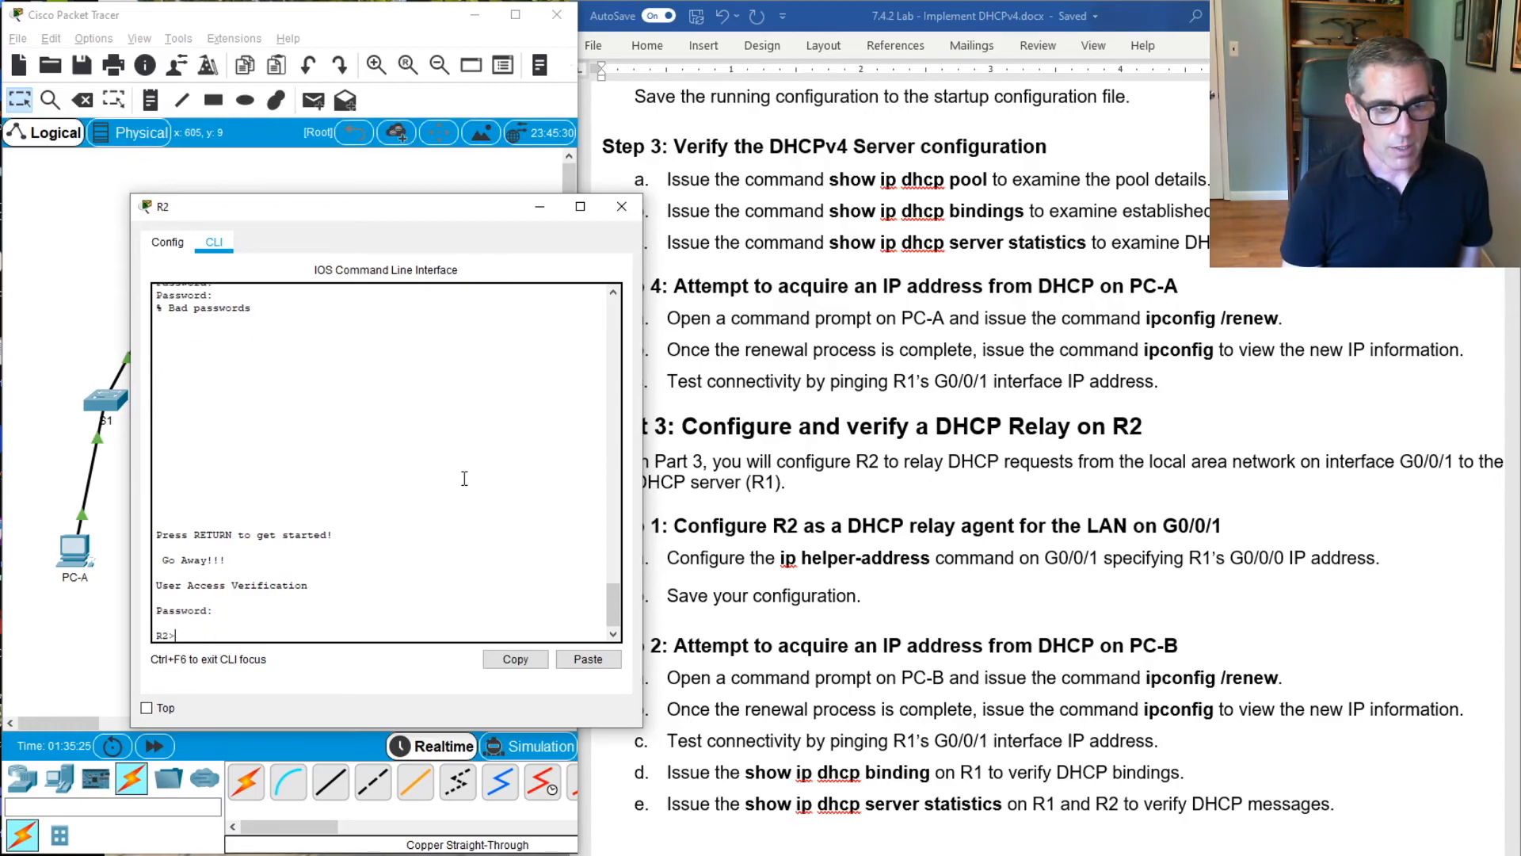
text(en)
key(Return)
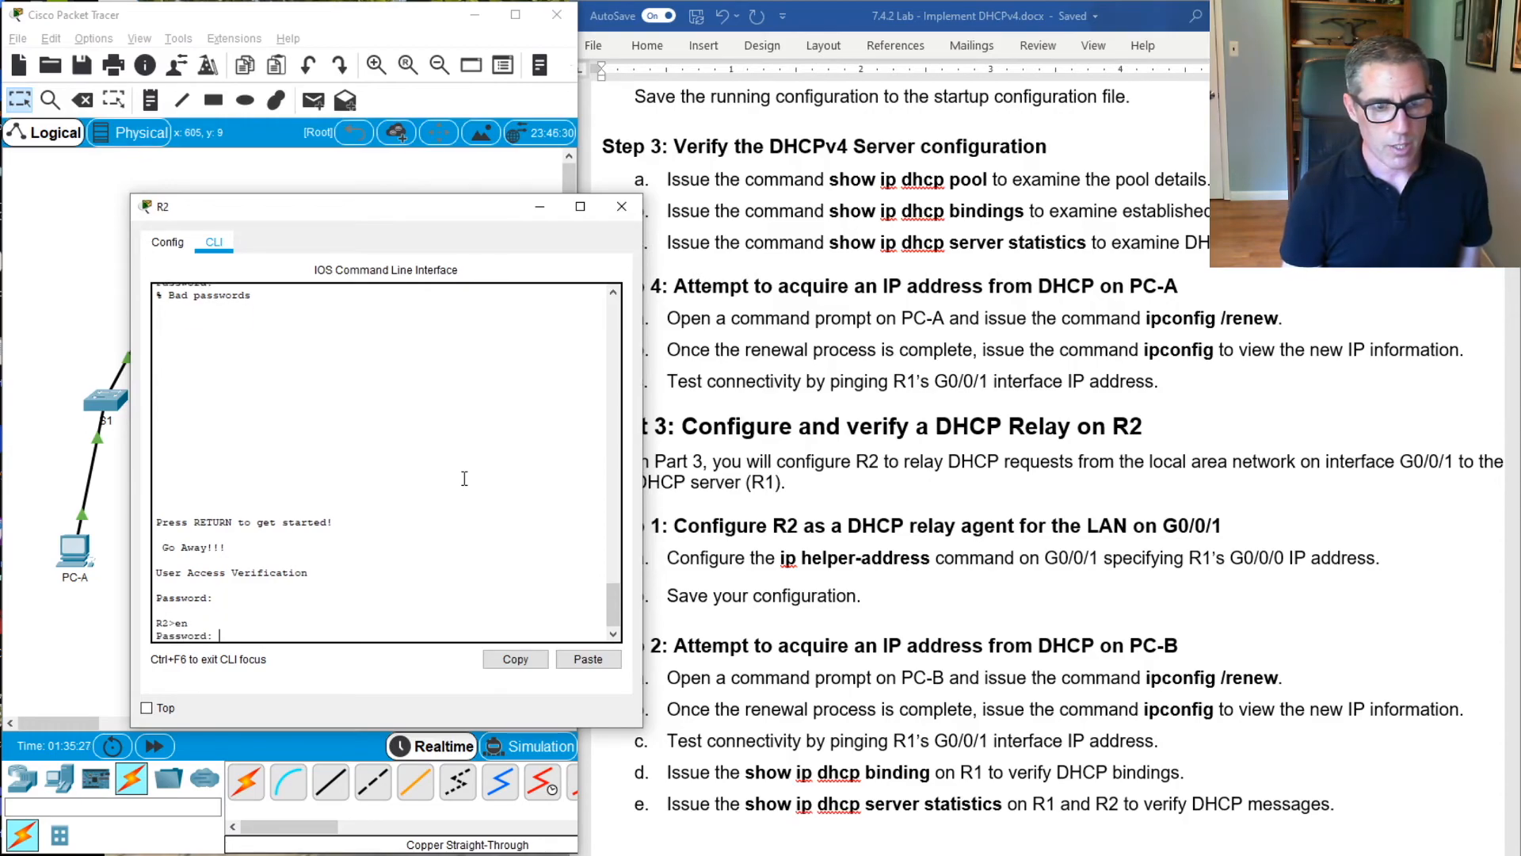
key(Return)
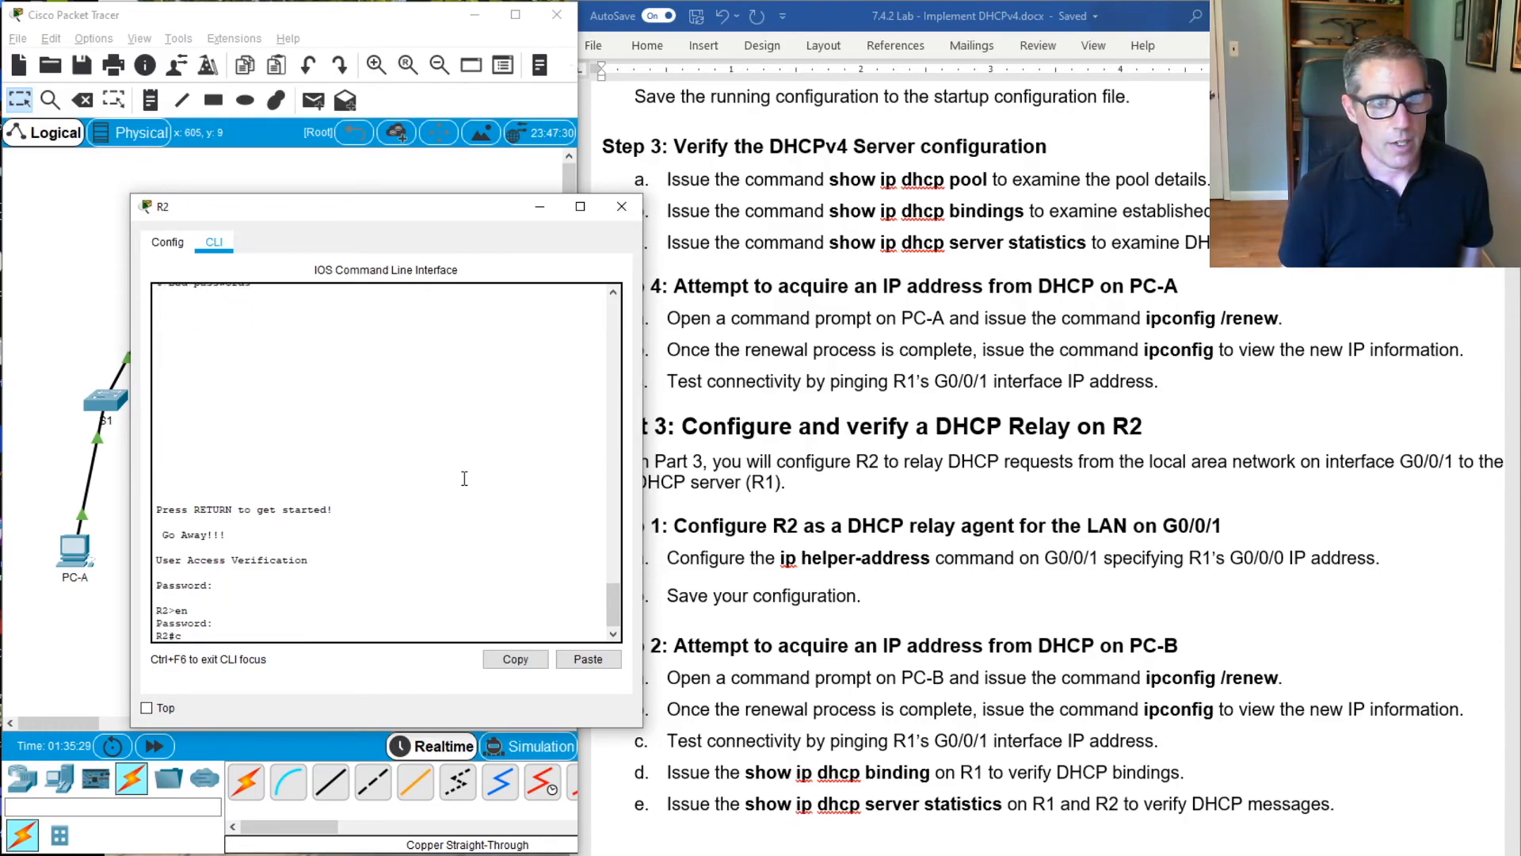
Enter global configuration mode on R2 with conf terminal, and open interface g0/0/1 for configuration
text(conf ter)
key(Tab)
key(Return)
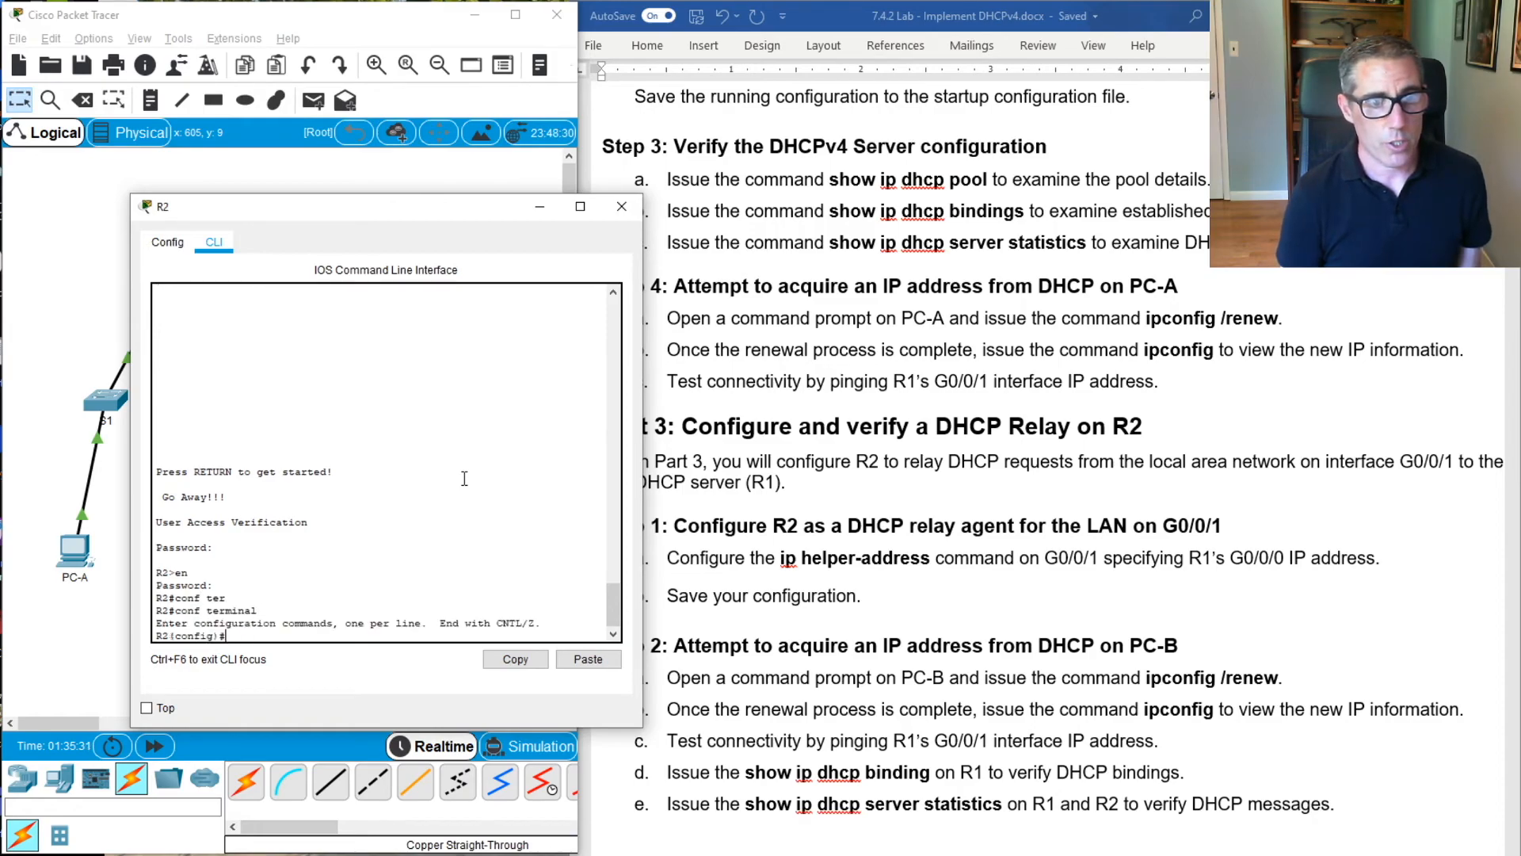
key(Return)
key(Return)
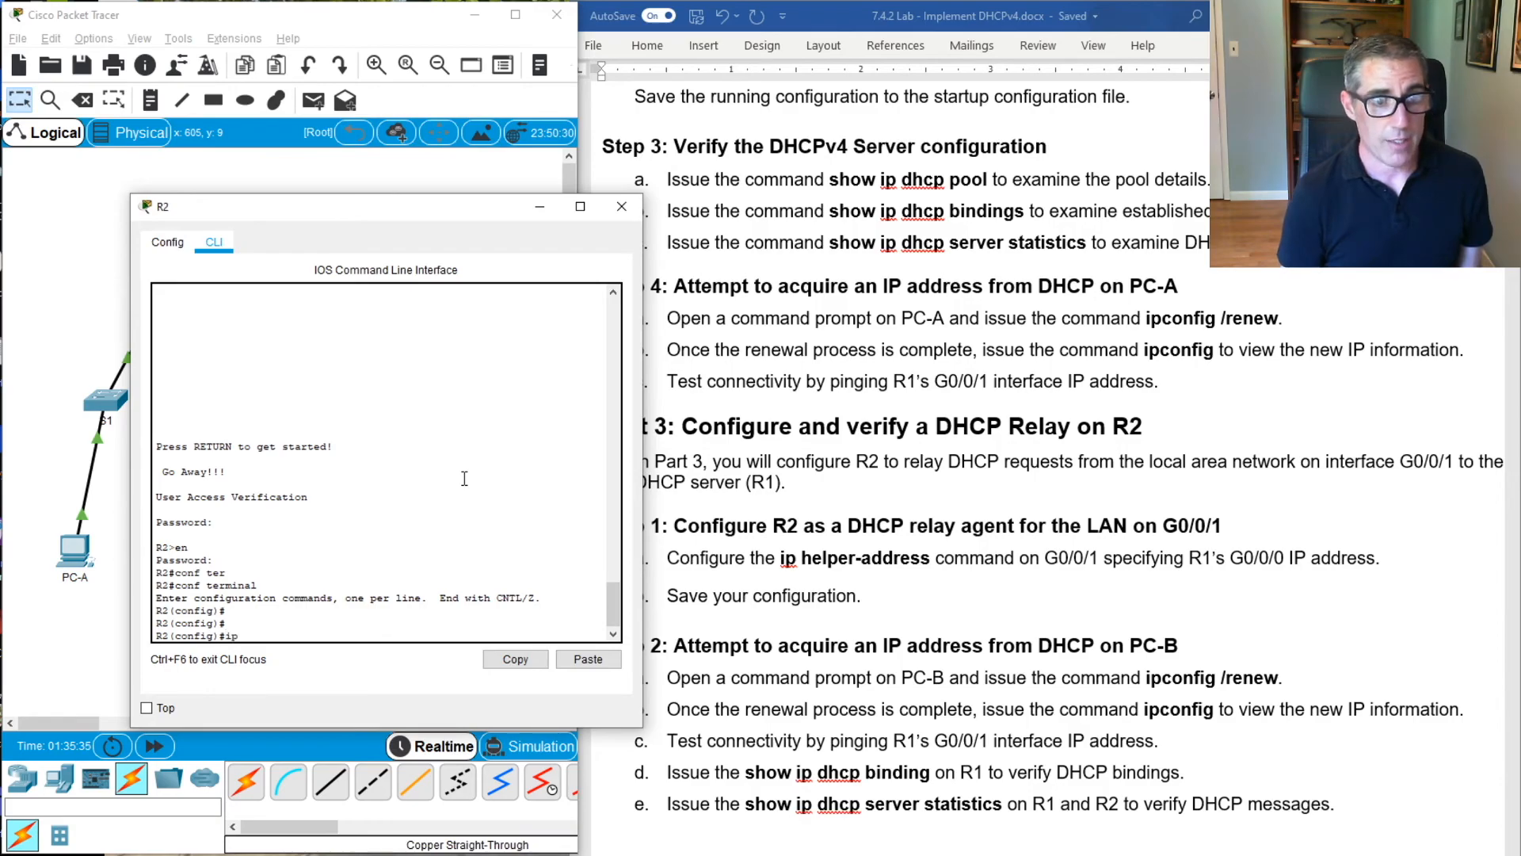
text(int)
key(Tab)
text(g0/0/)
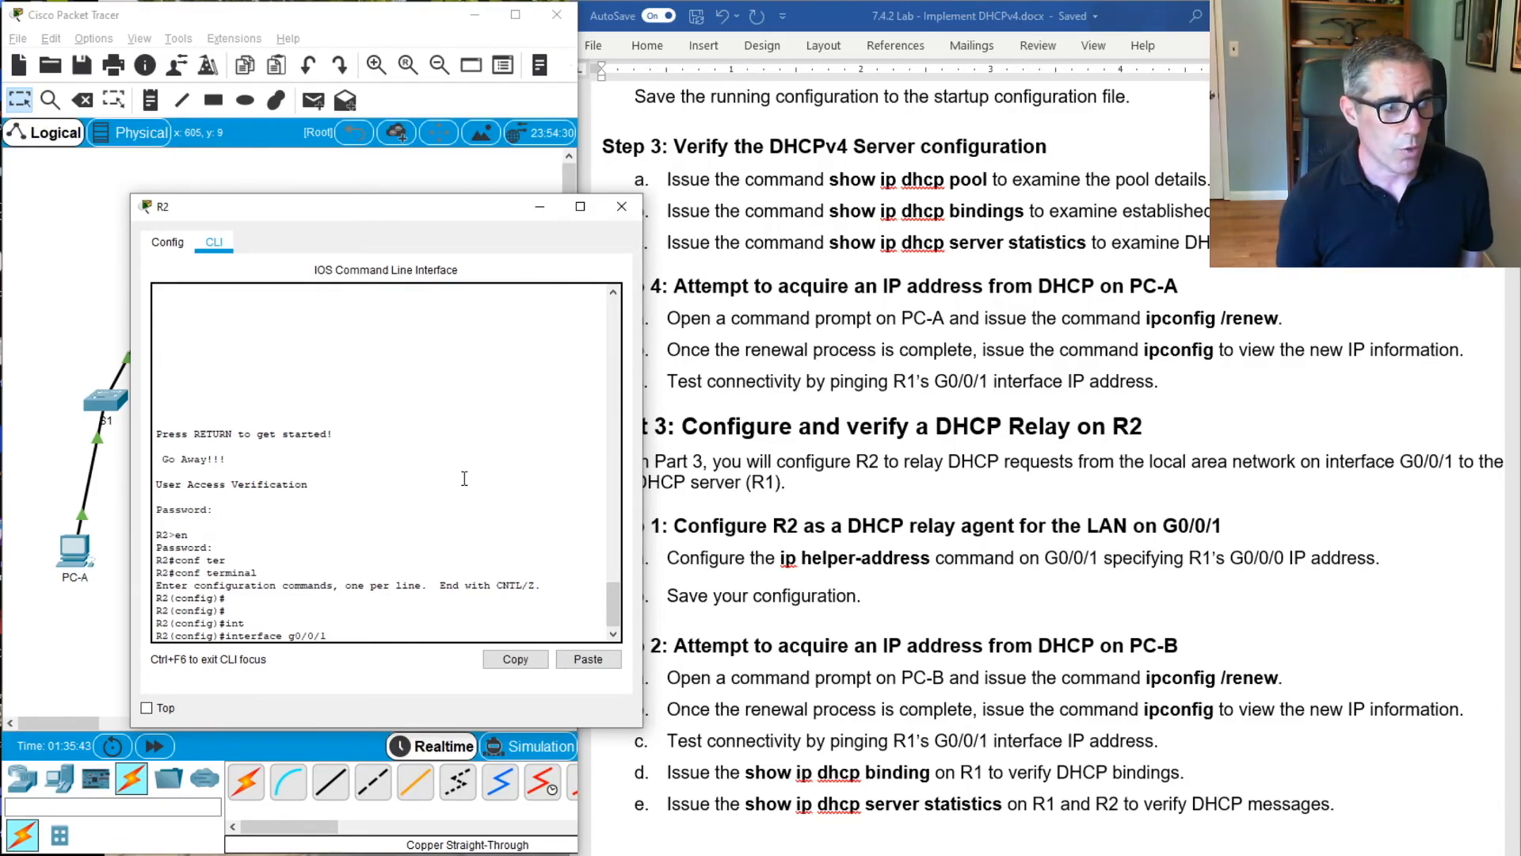
drag(369, 210, 634, 171)
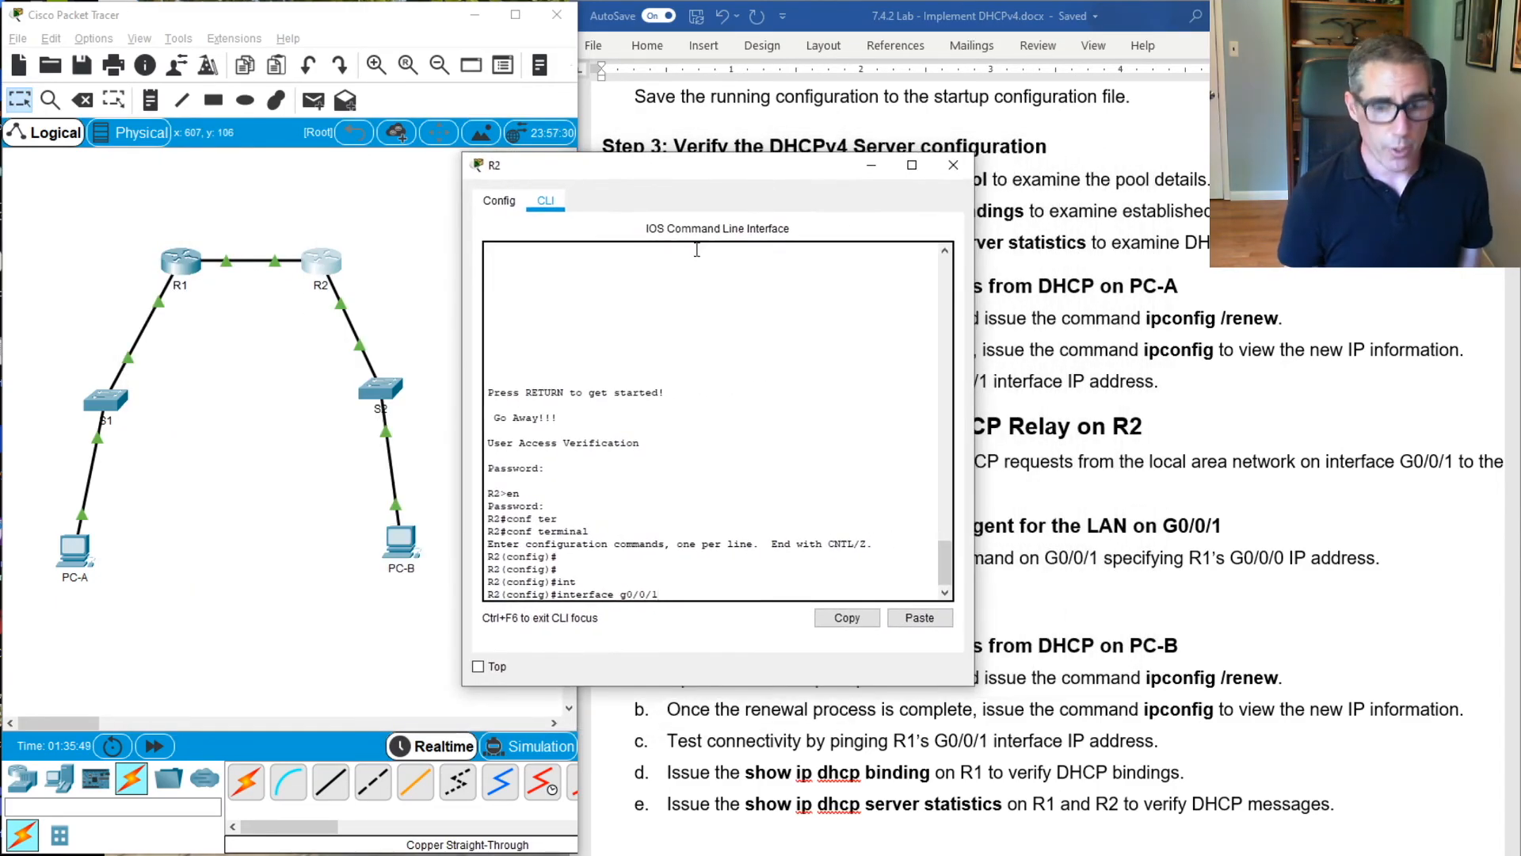
key(Return)
key(Return)
key(Return)
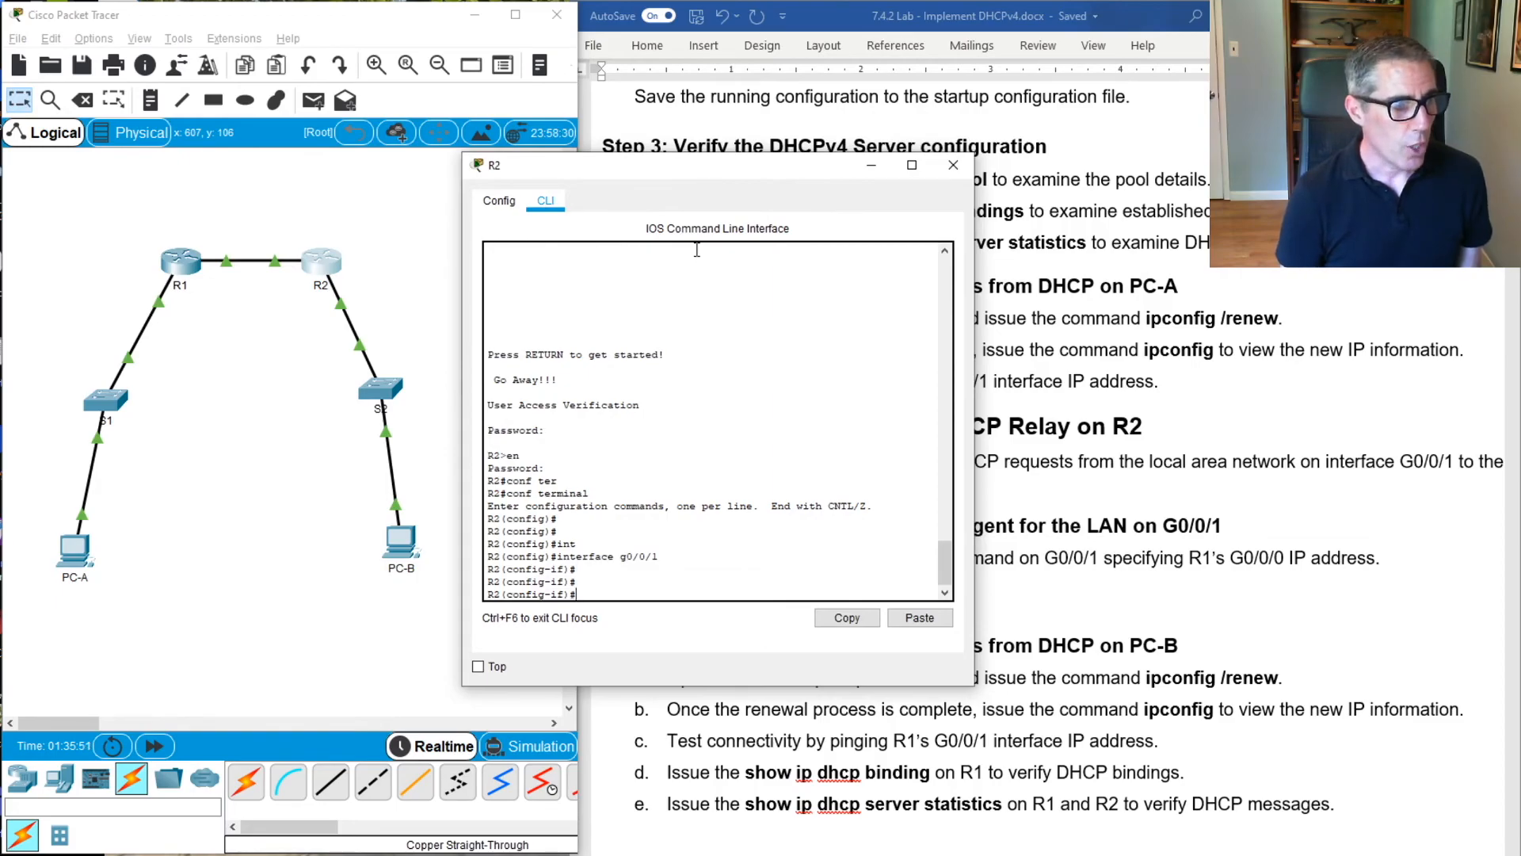
Configure R2's g0/0/1 interface as a DHCP relay with ip helper-address 10.0.0.1
text(ip hel)
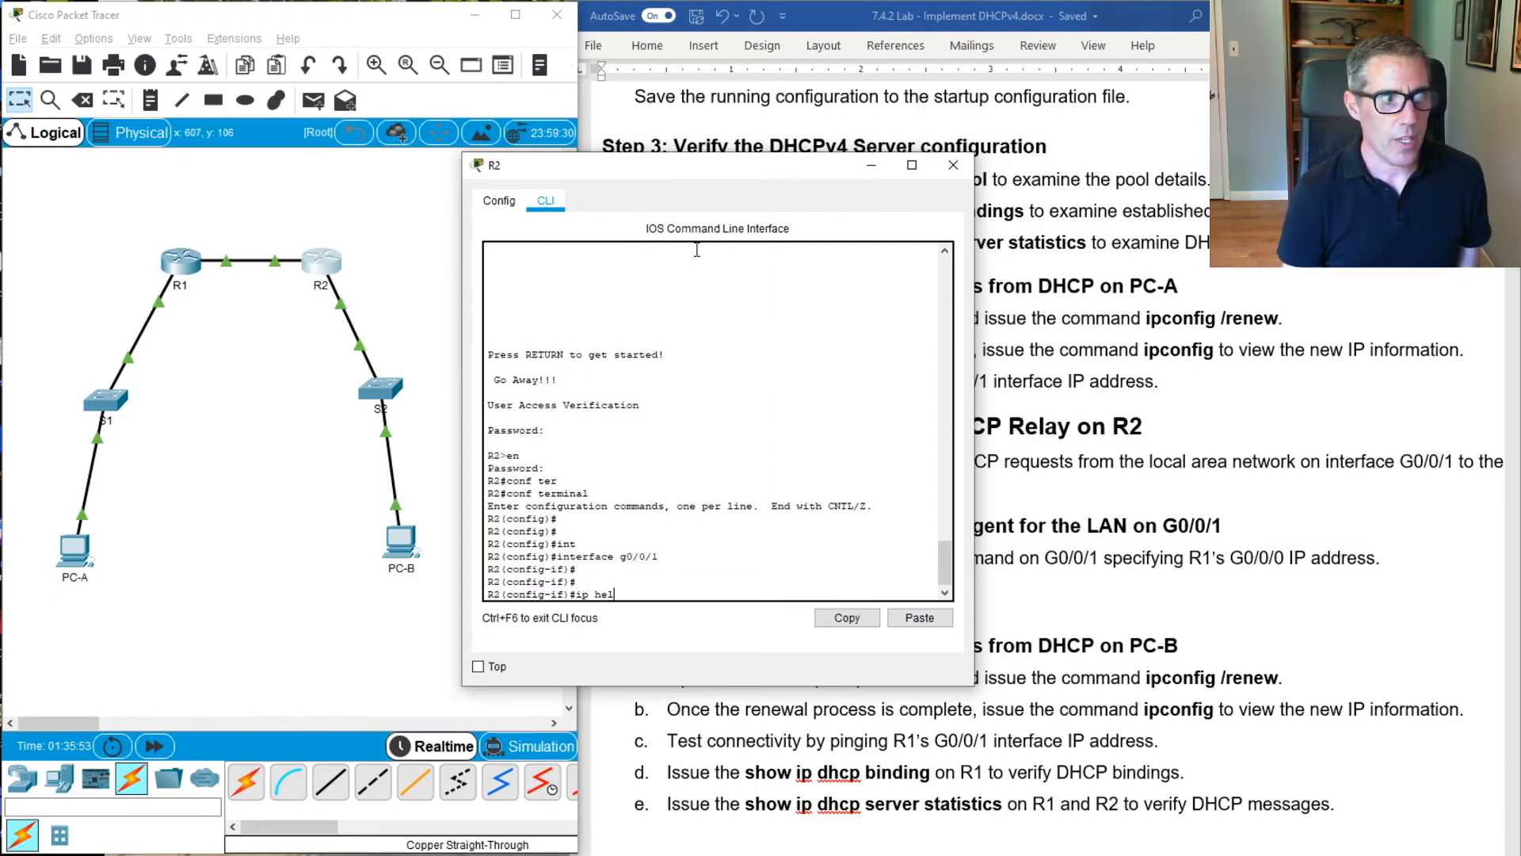
key(Tab)
text(p)
key(Tab)
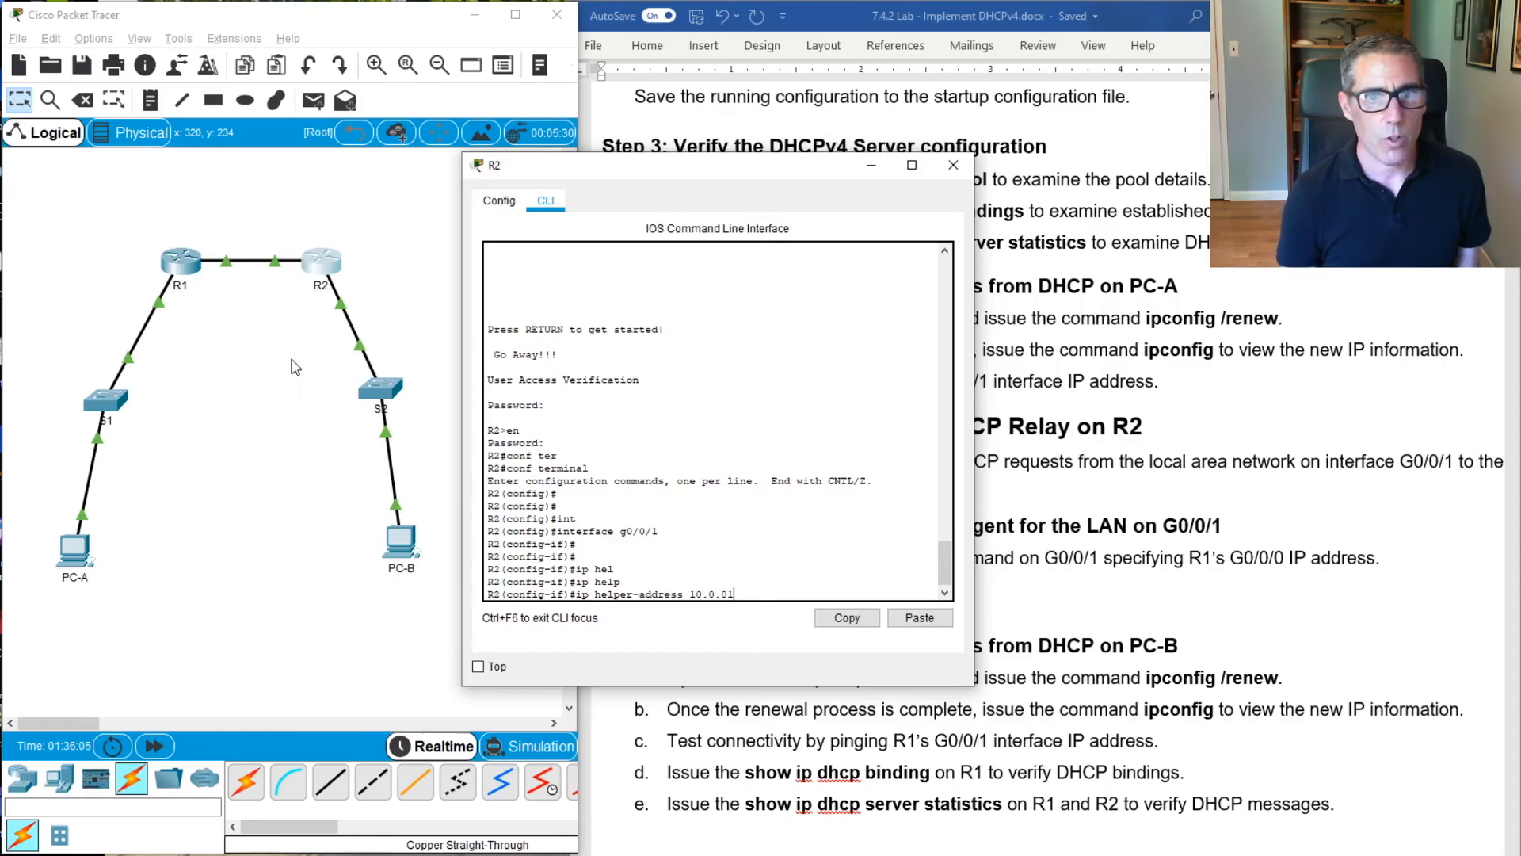
text(.1)
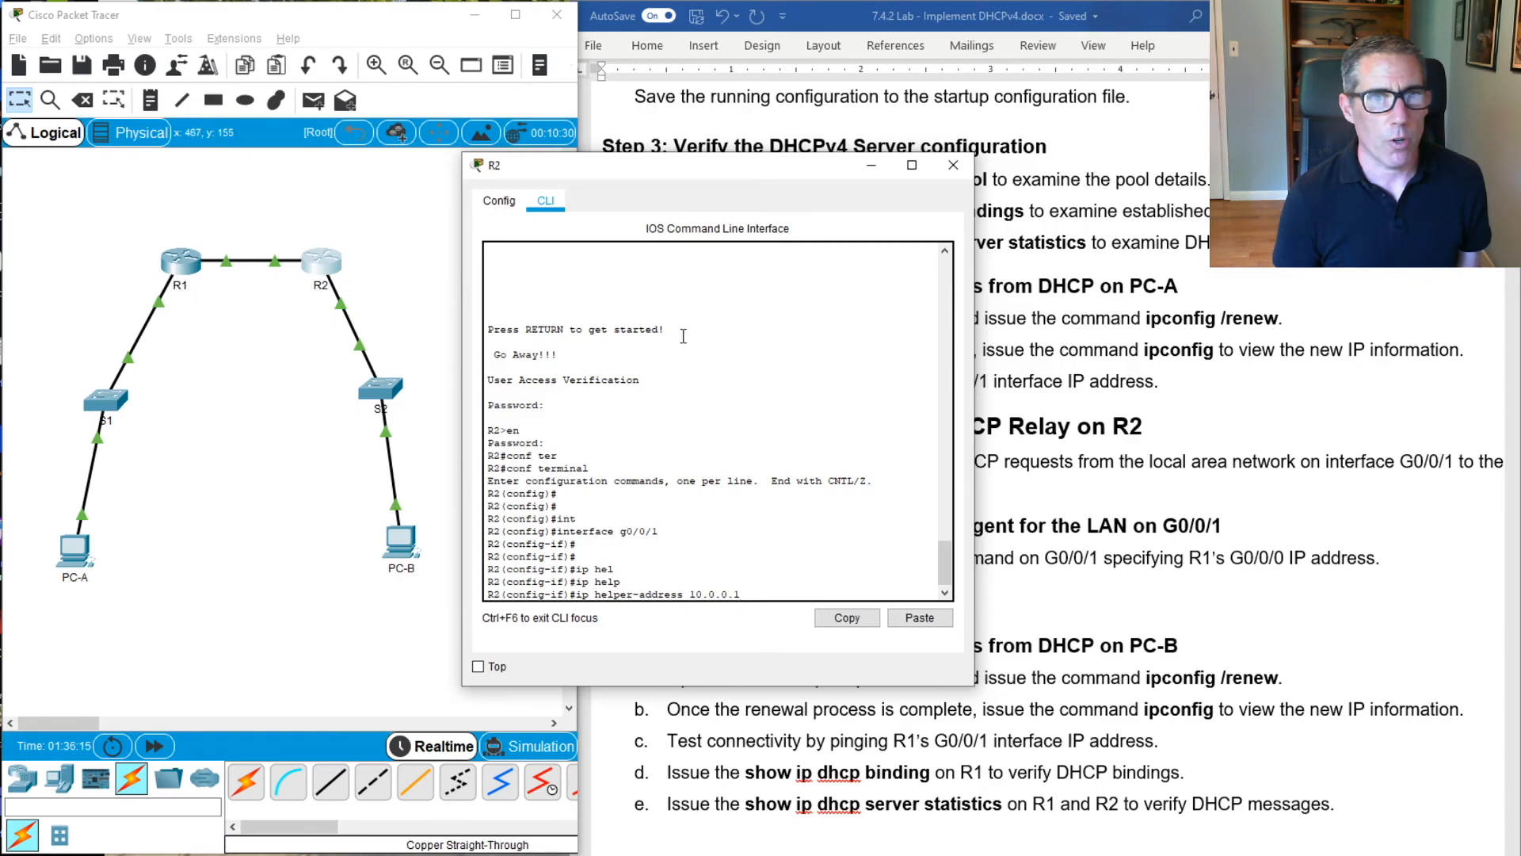
key(Return)
key(Return)
key(Return)
key(Return)
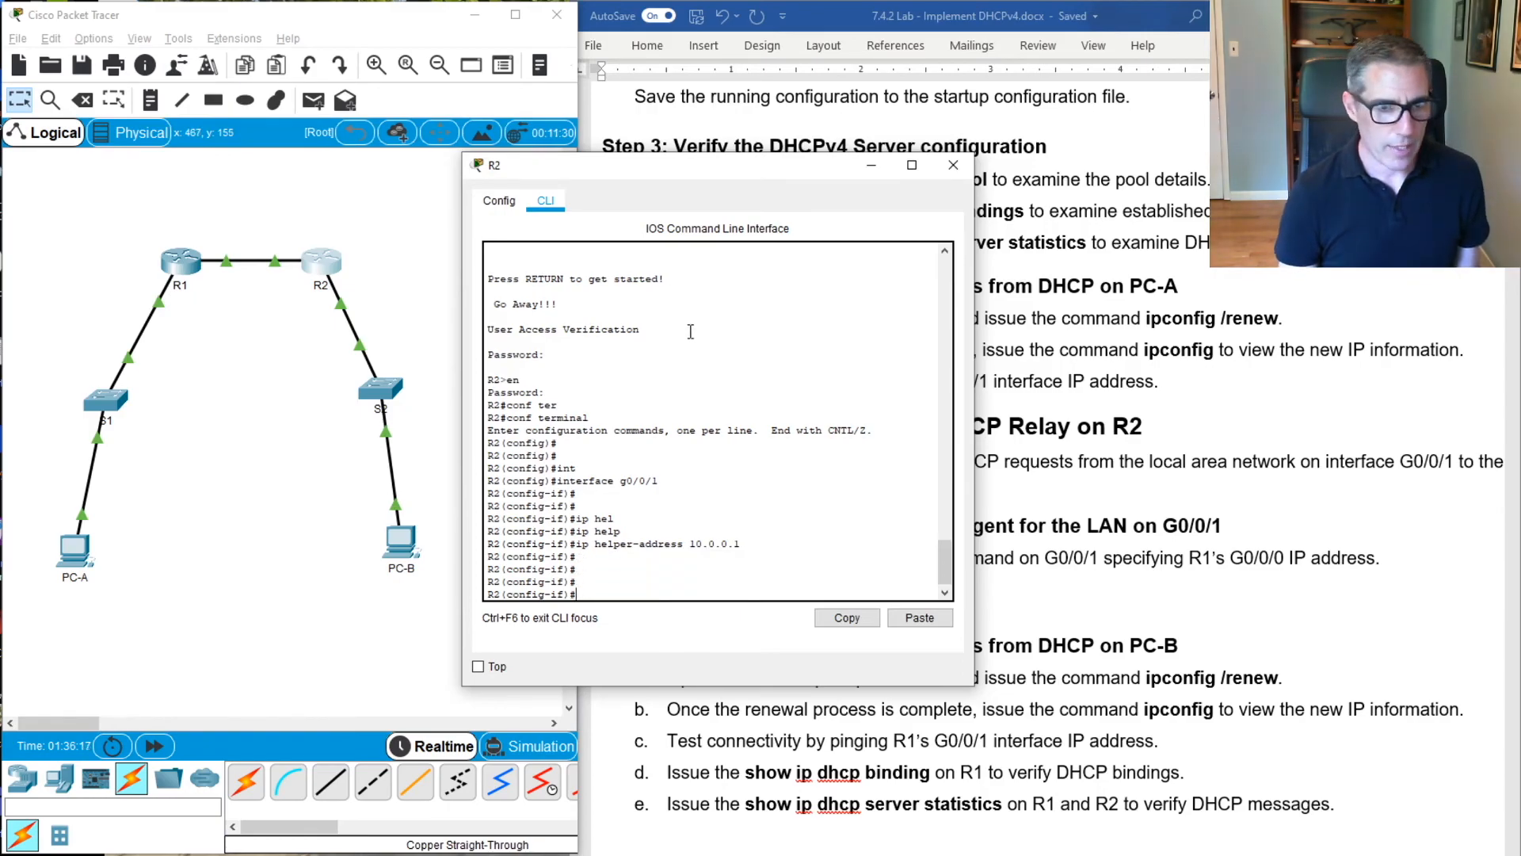
Exit to R2's privileged EXEC mode and save the running configuration to startup-config with copy run start
text(exit)
key(Return)
text(e)
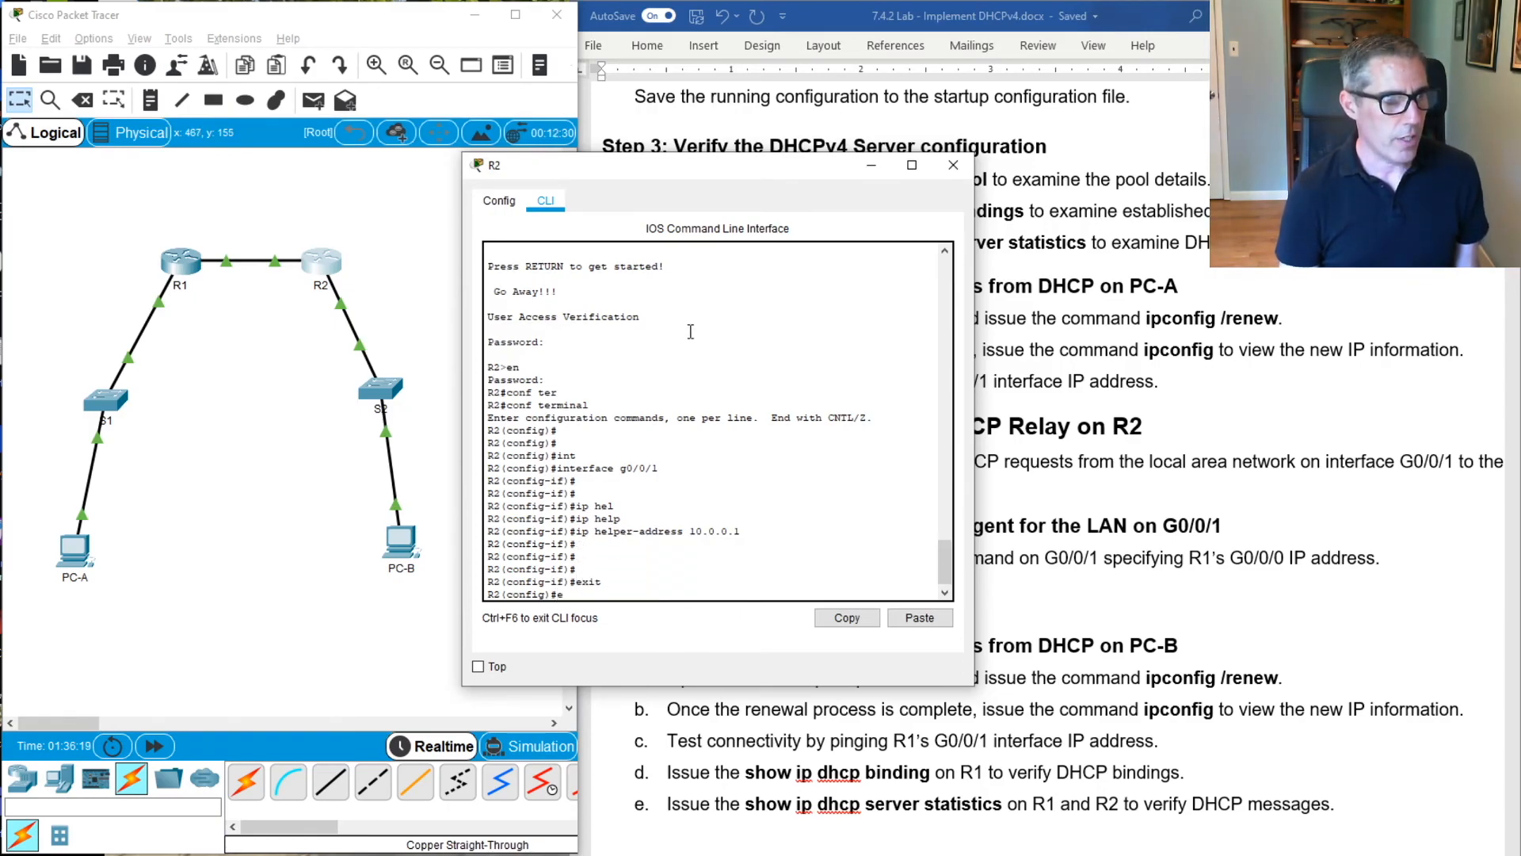
text(xit)
key(Return)
key(Return)
key(Return)
key(Return)
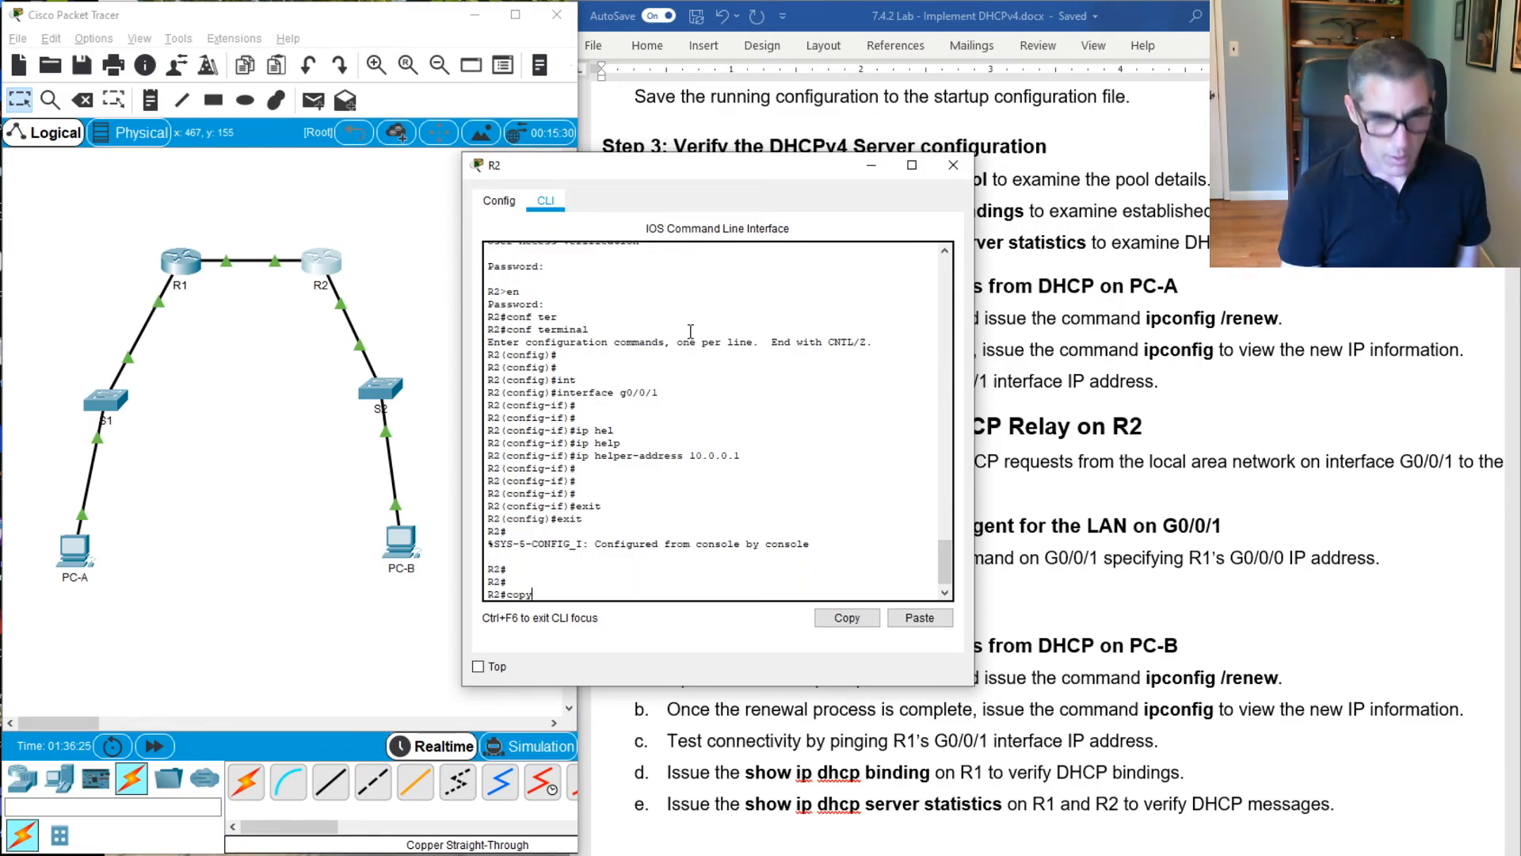
text(copy run start)
key(Return)
key(Return)
key(Return)
key(Return)
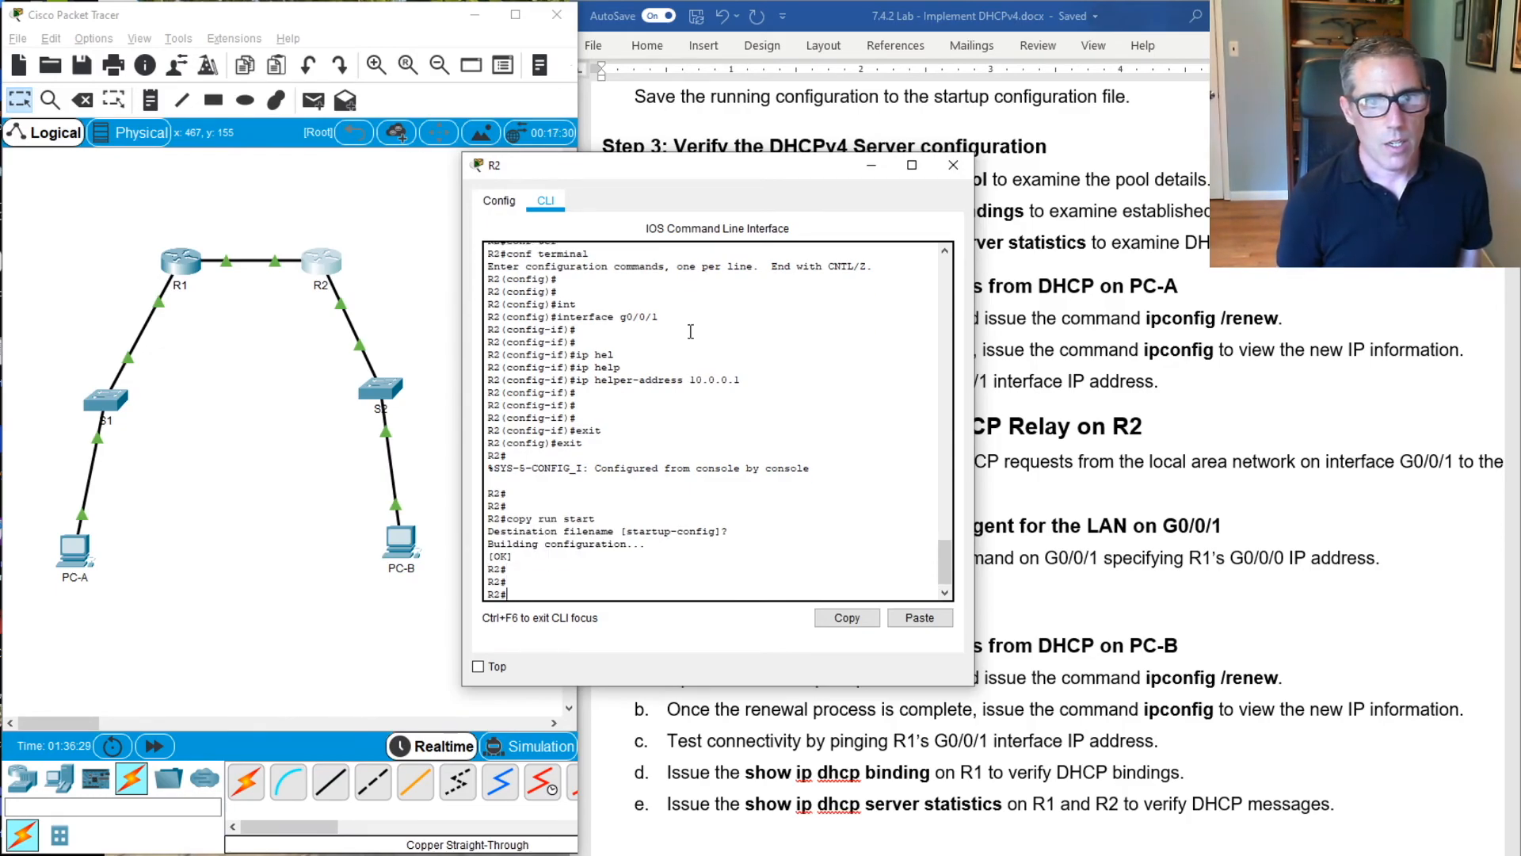
Open PC-B's IP Configuration to check the address it obtained through DHCP
click(1227, 595)
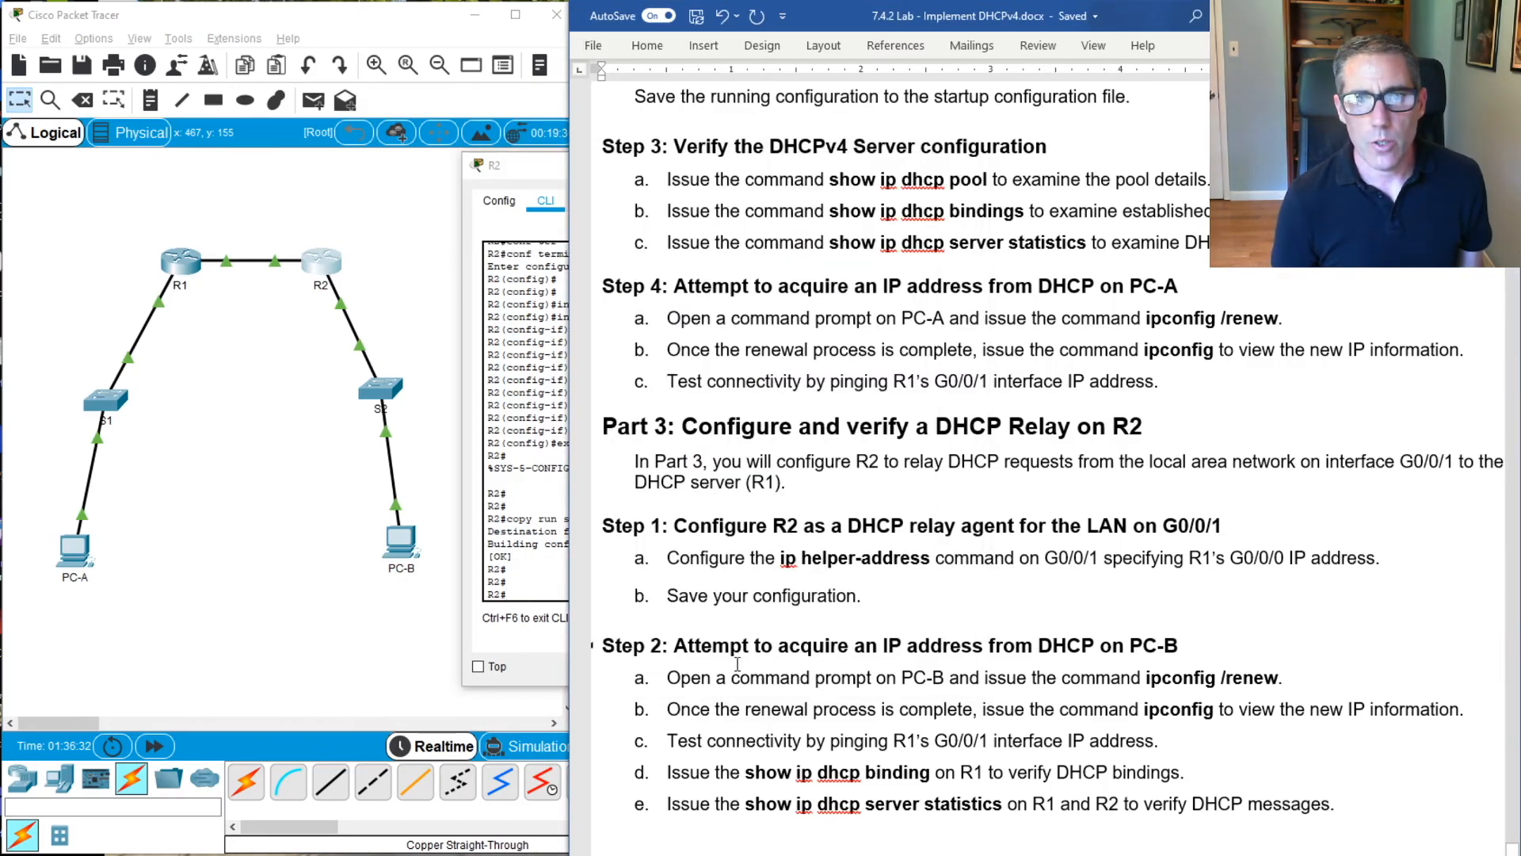
click(401, 558)
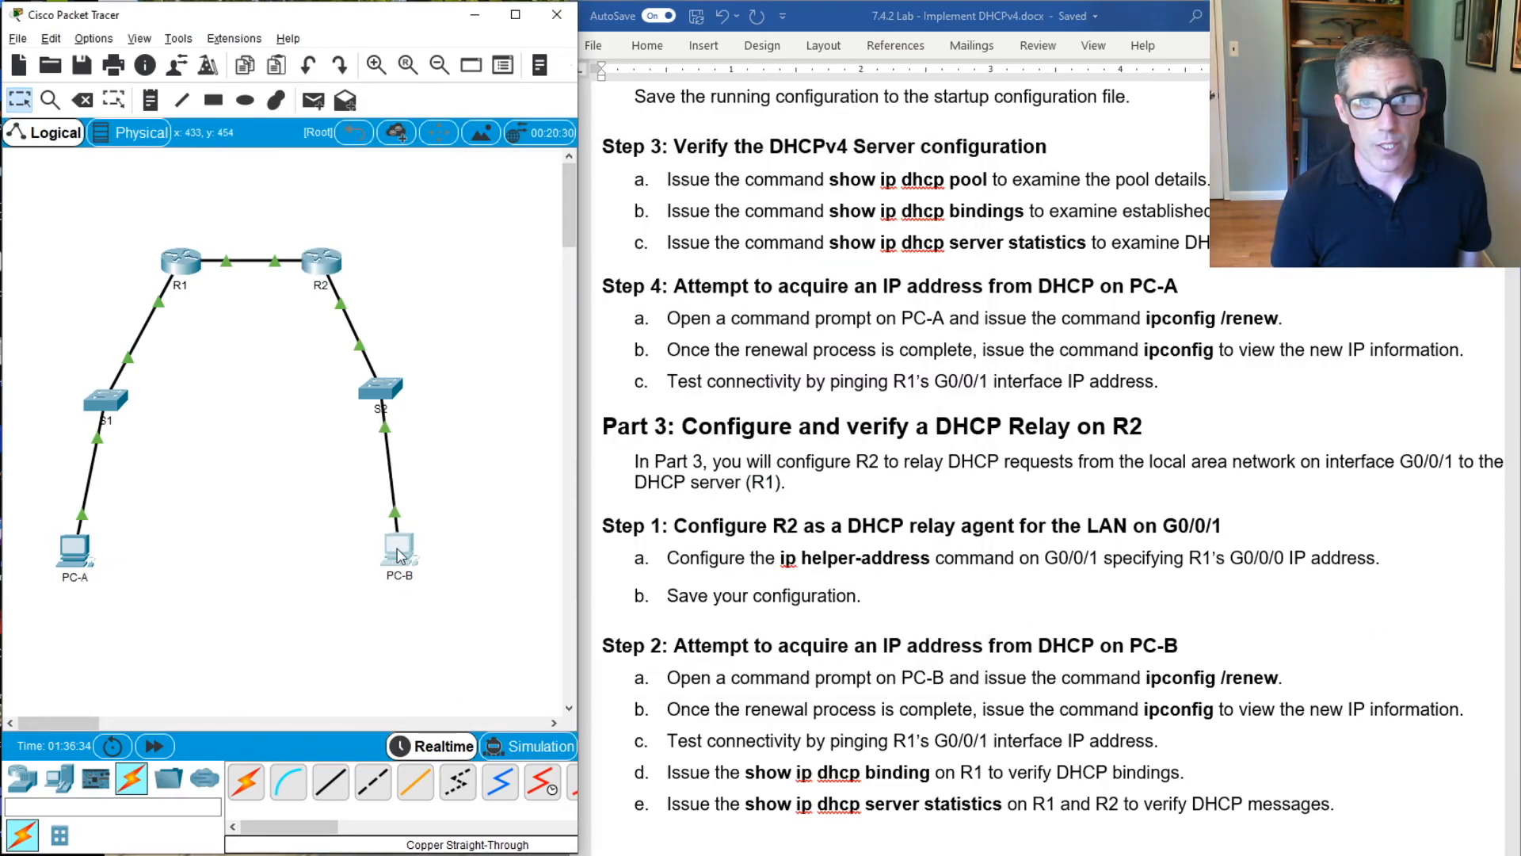
click(407, 556)
drag(834, 146, 546, 243)
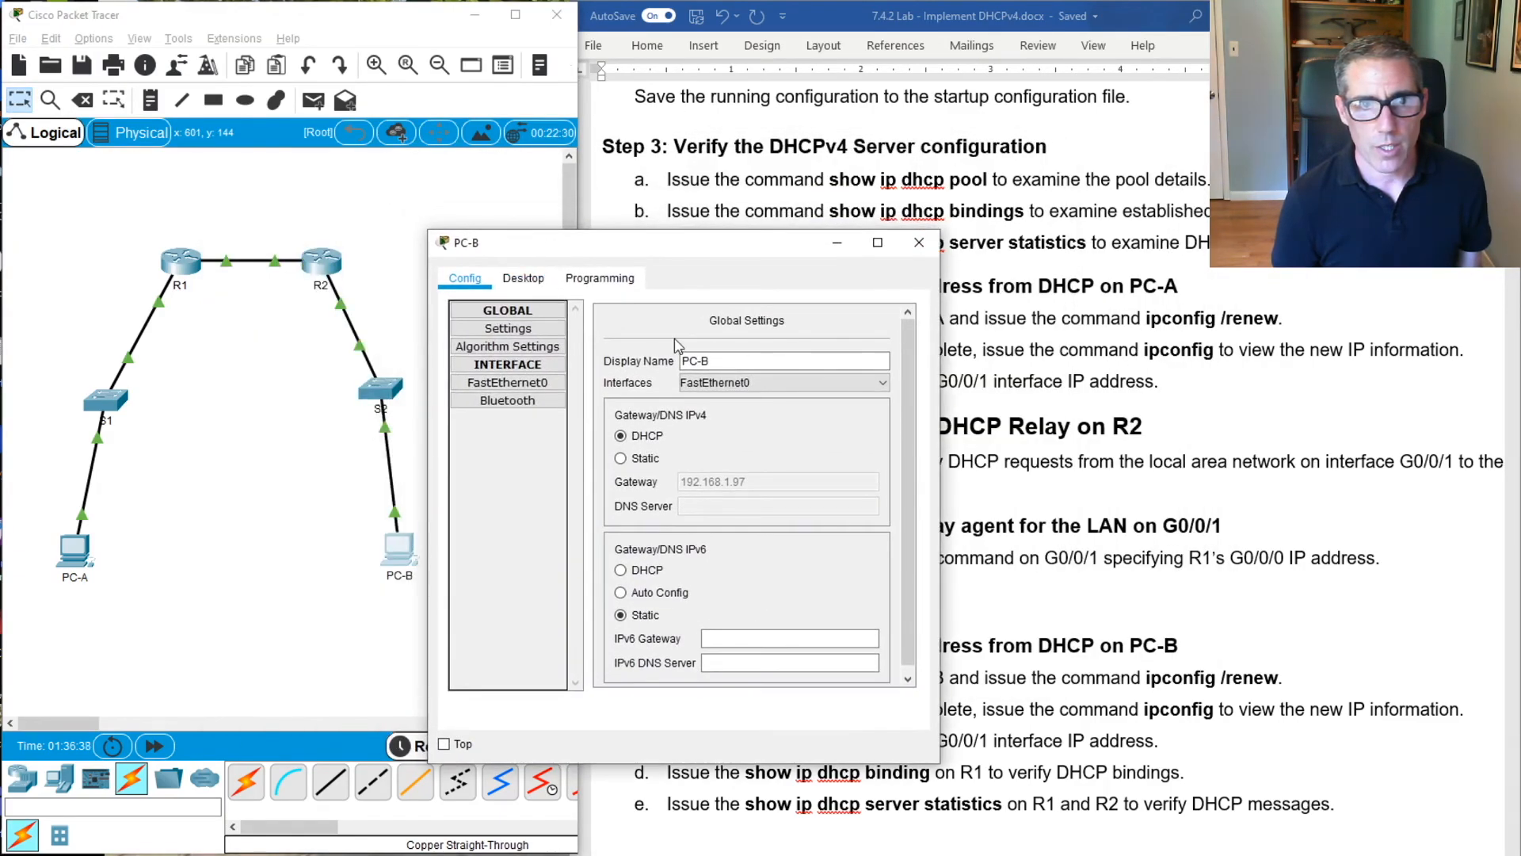
click(519, 282)
click(492, 325)
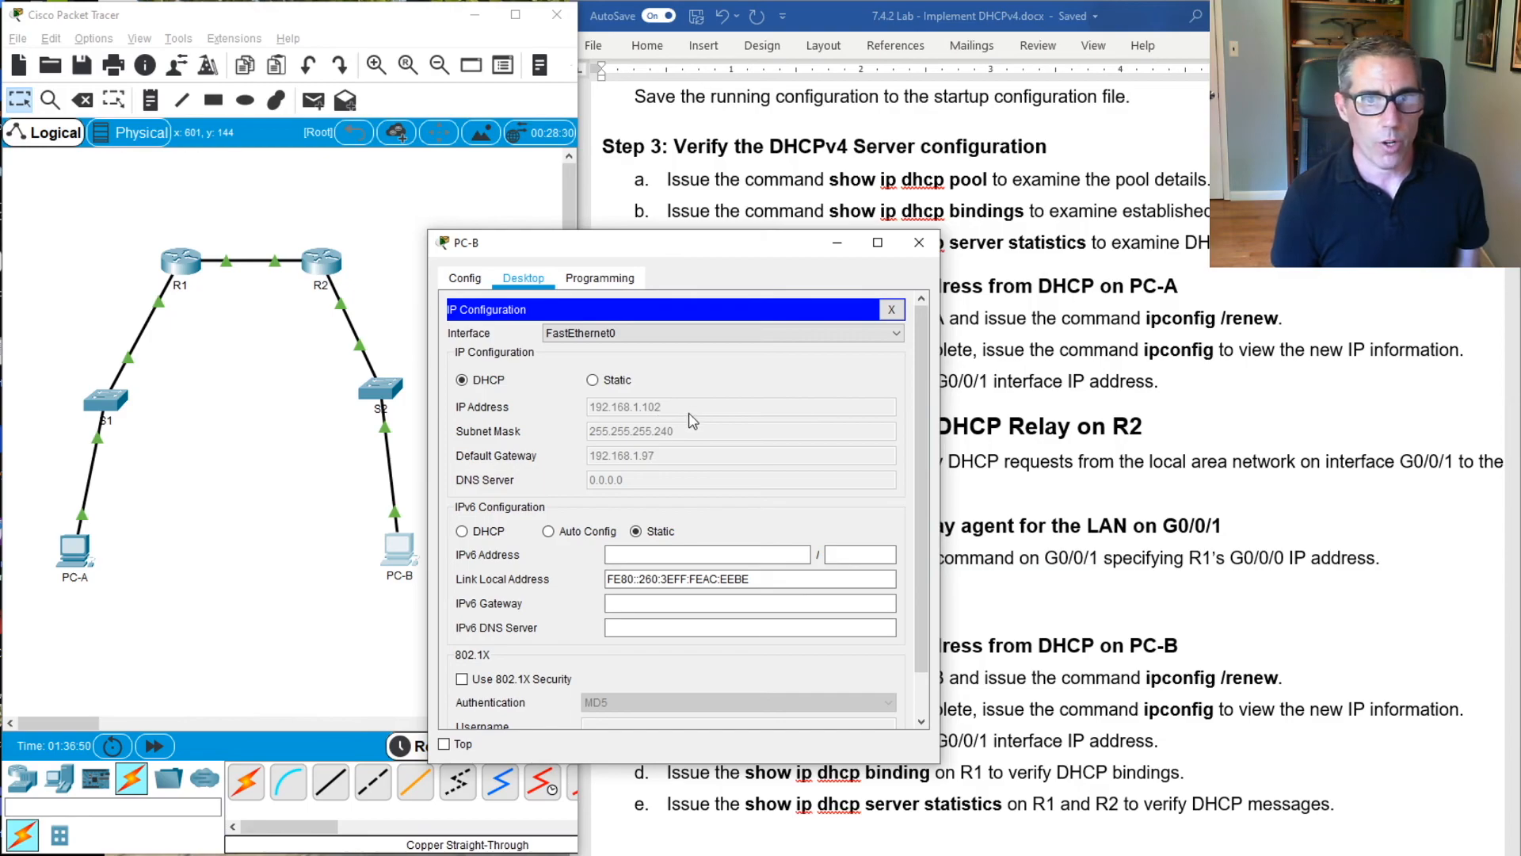
Run show ip dhcp binding in R1's command line interface to verify the DHCP bindings
click(1017, 513)
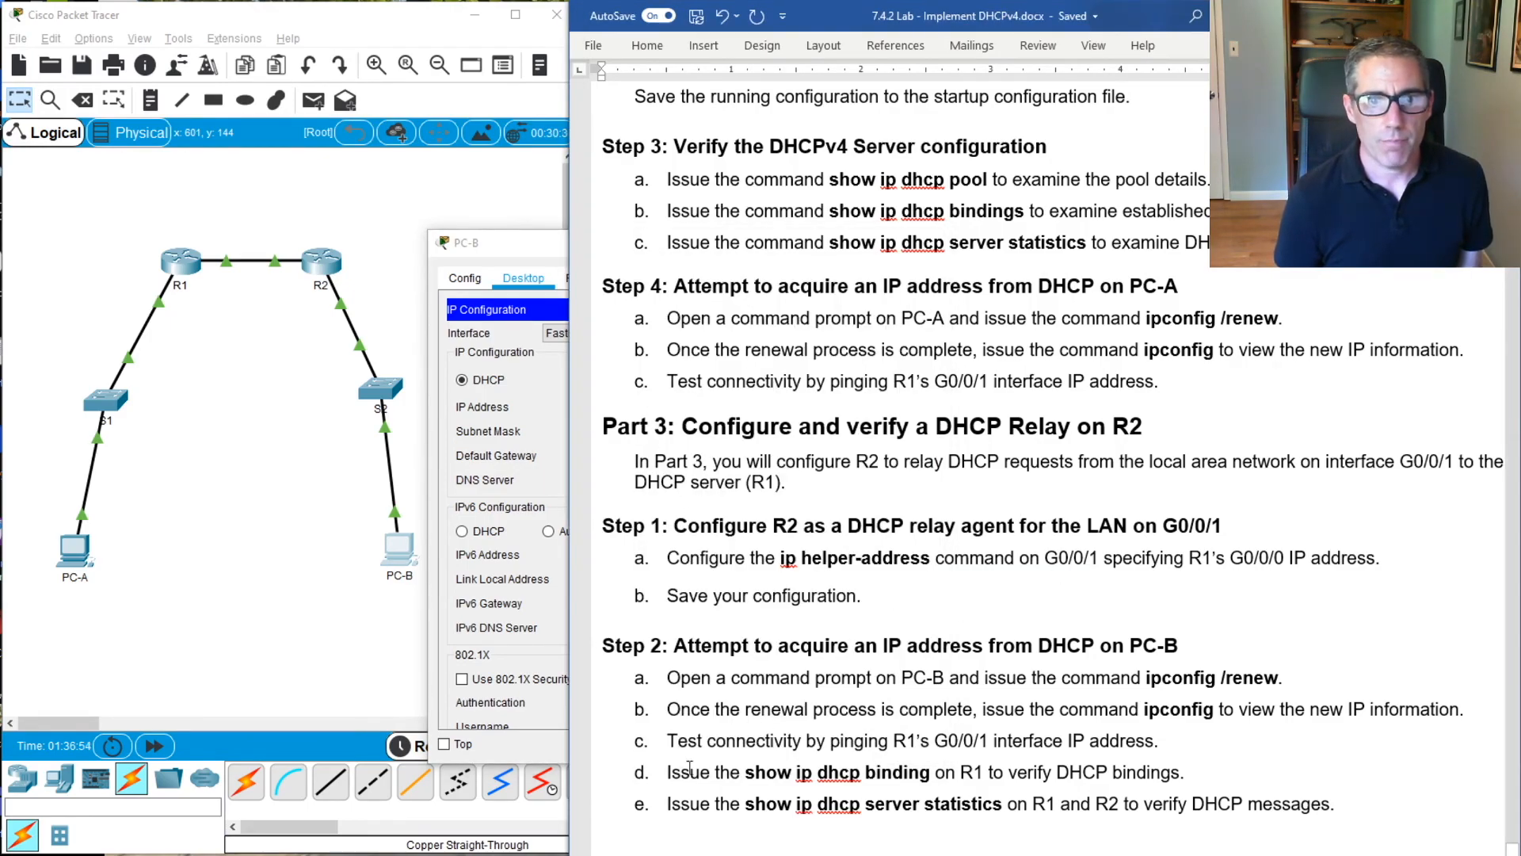
click(176, 282)
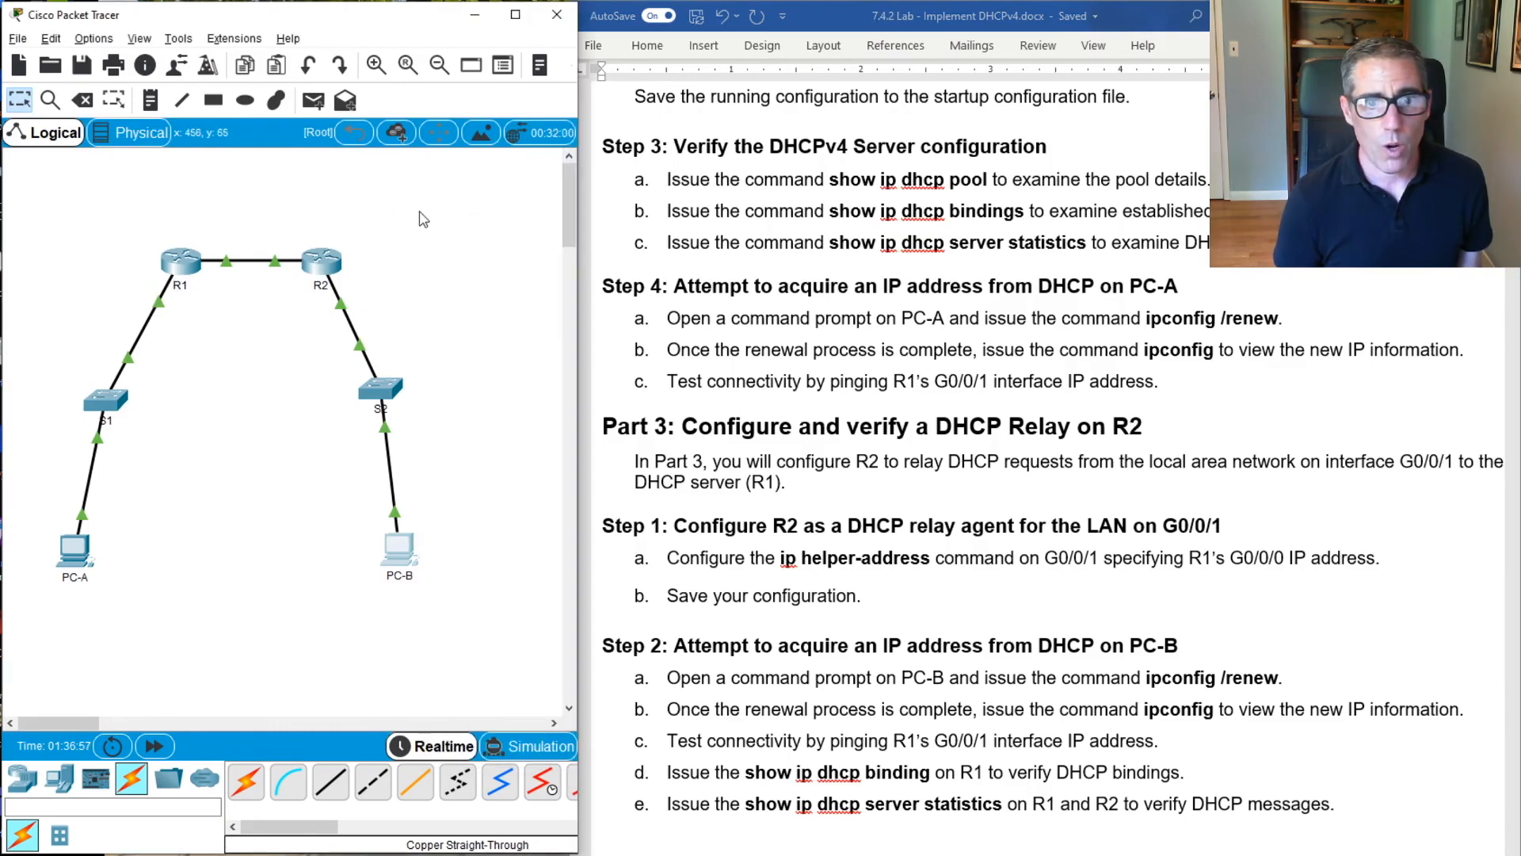
click(180, 268)
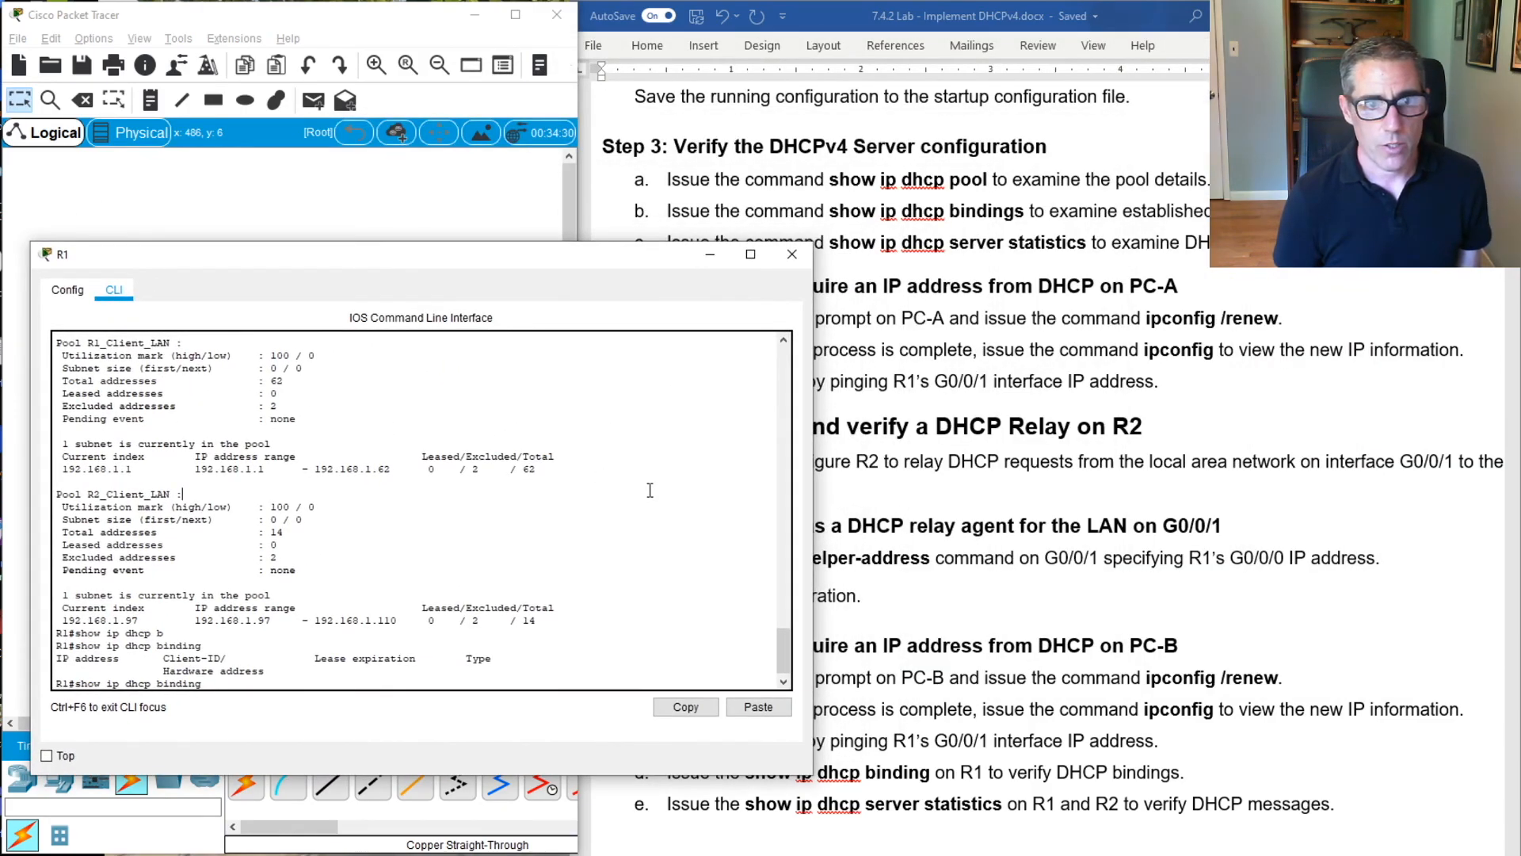
key(Return)
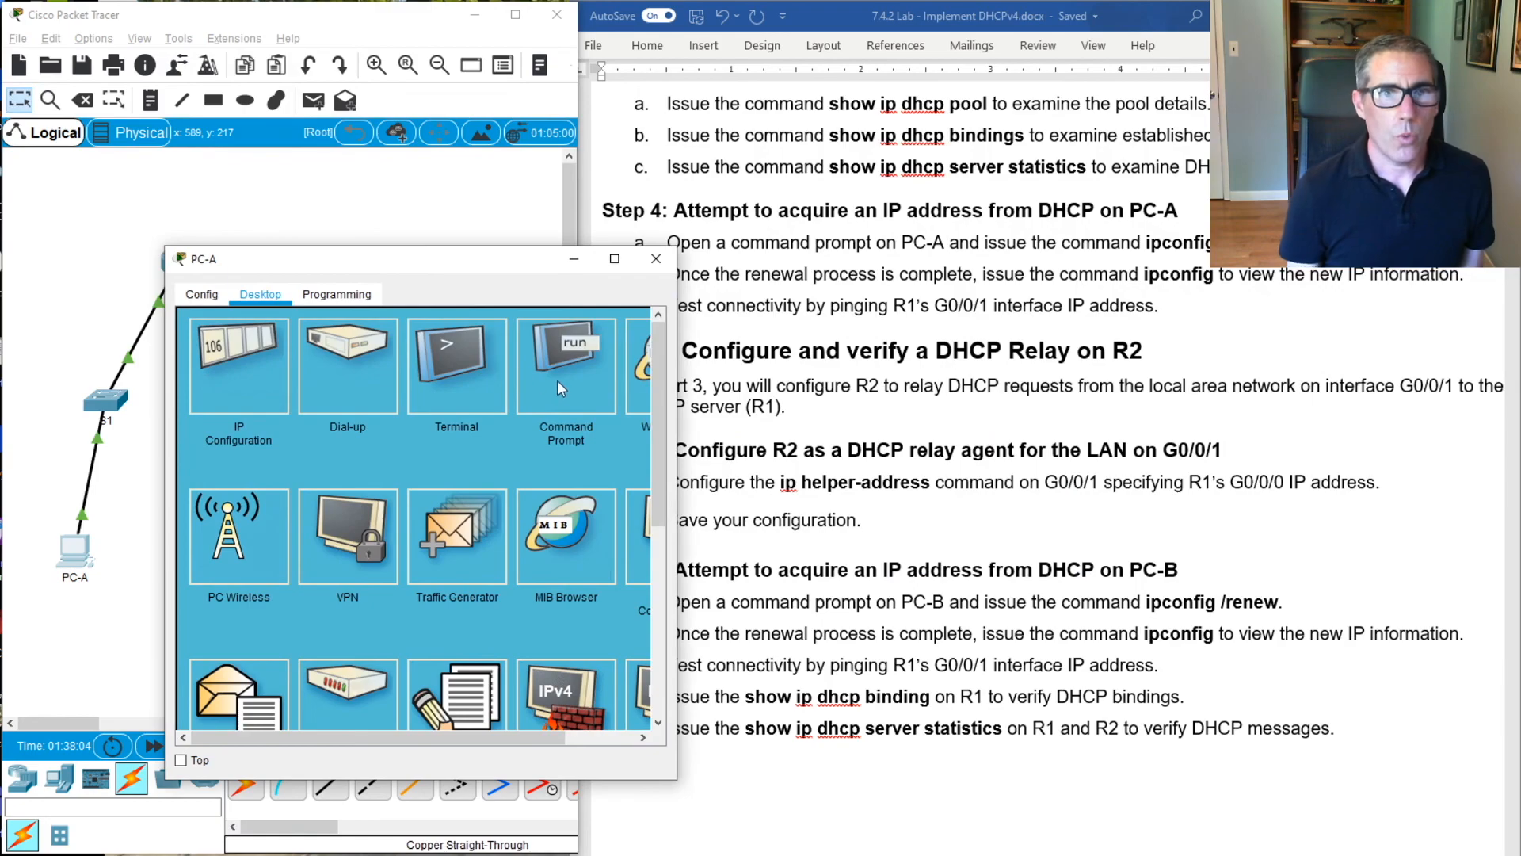
click(558, 381)
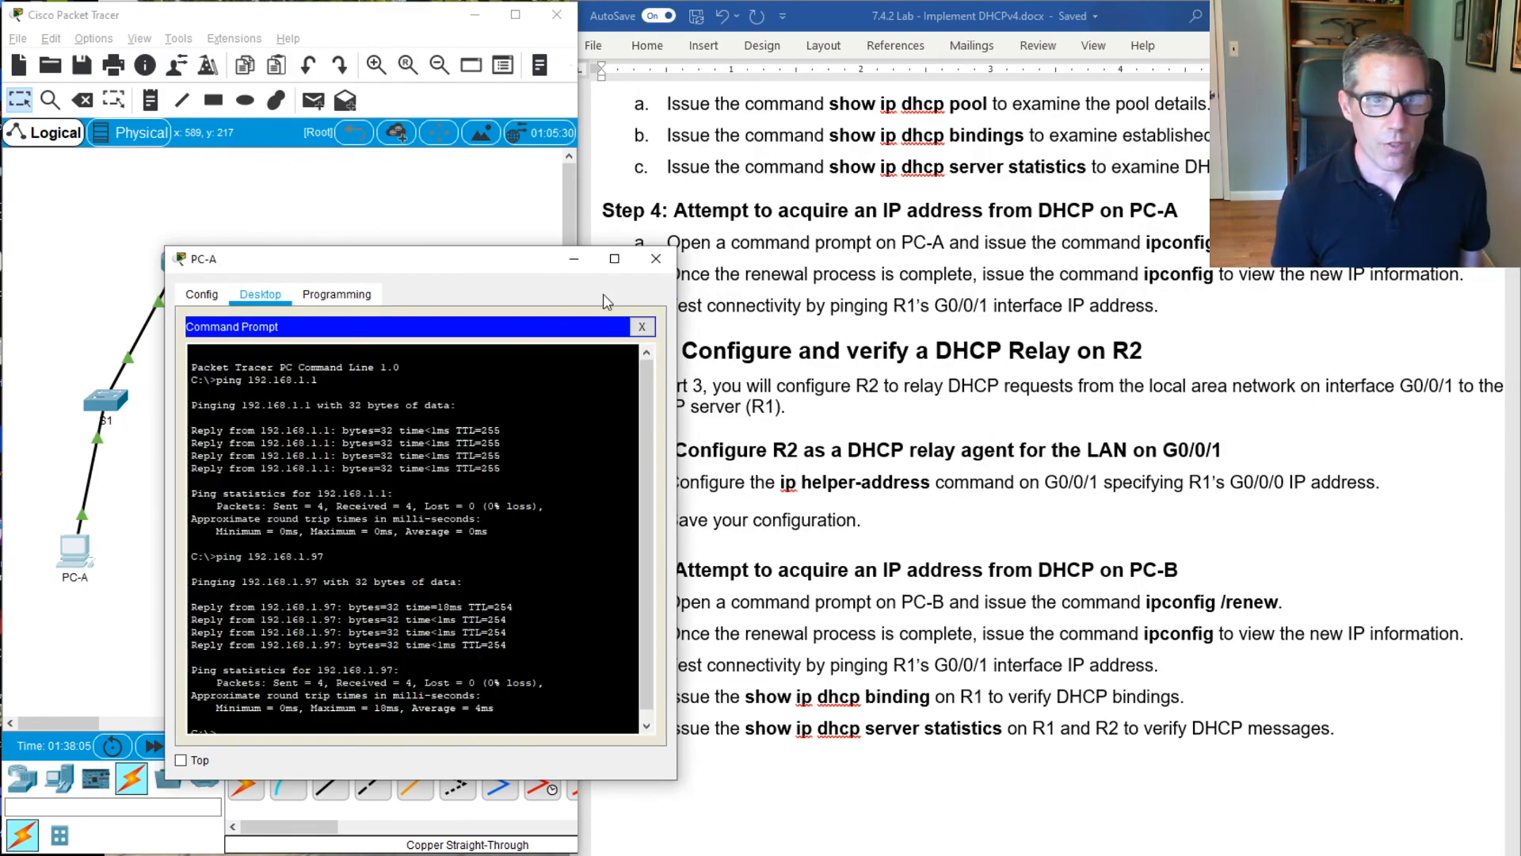
Ping PC-B at 192.168.1.102 from PC-A's Command Prompt
drag(382, 264, 420, 219)
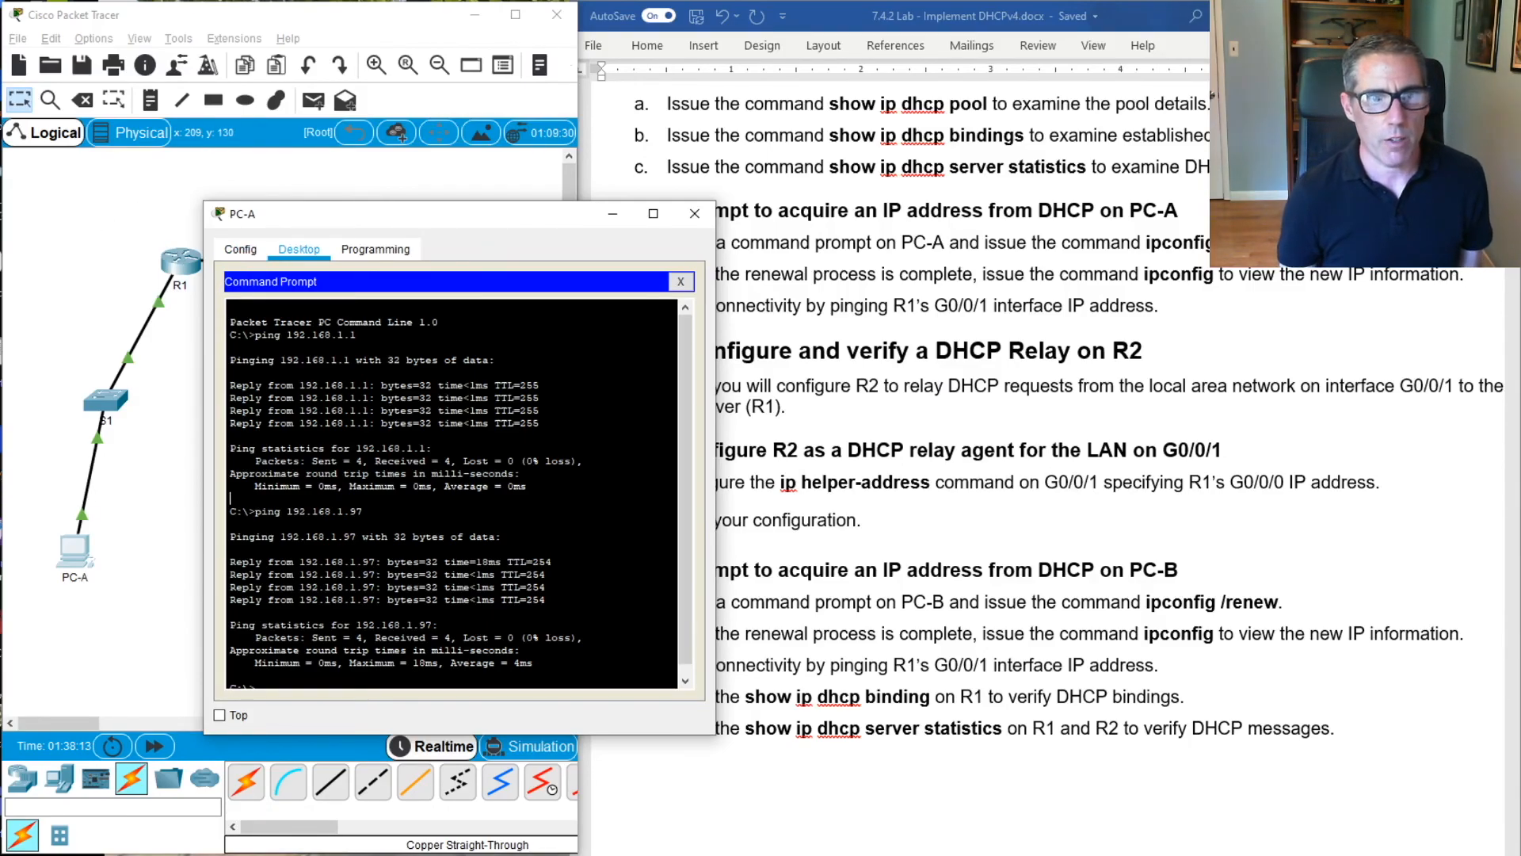
key(Return)
key(Return)
key(Return)
key(Up)
text(102)
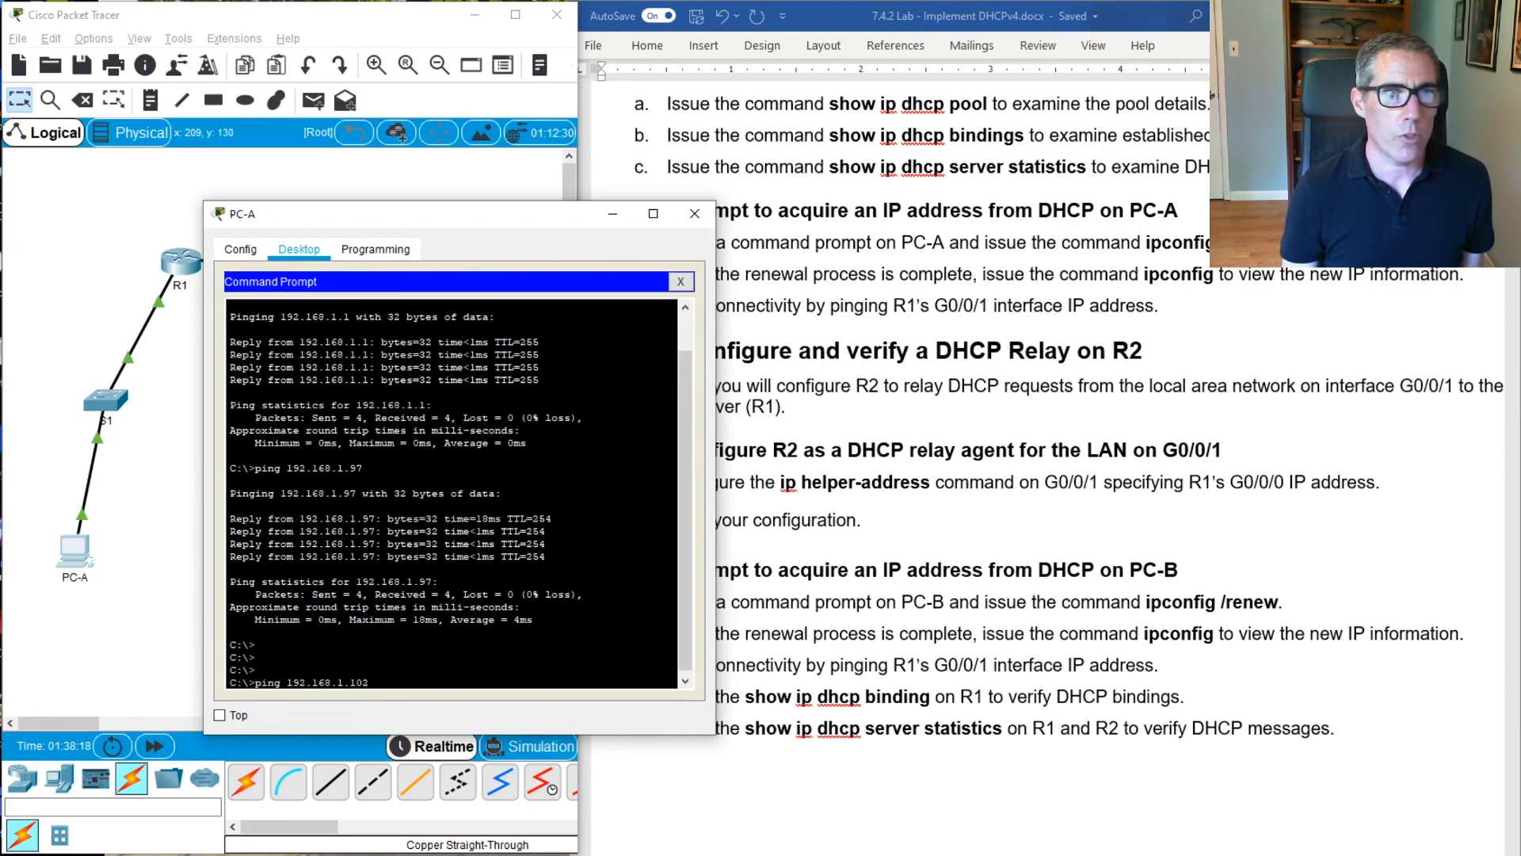
key(Return)
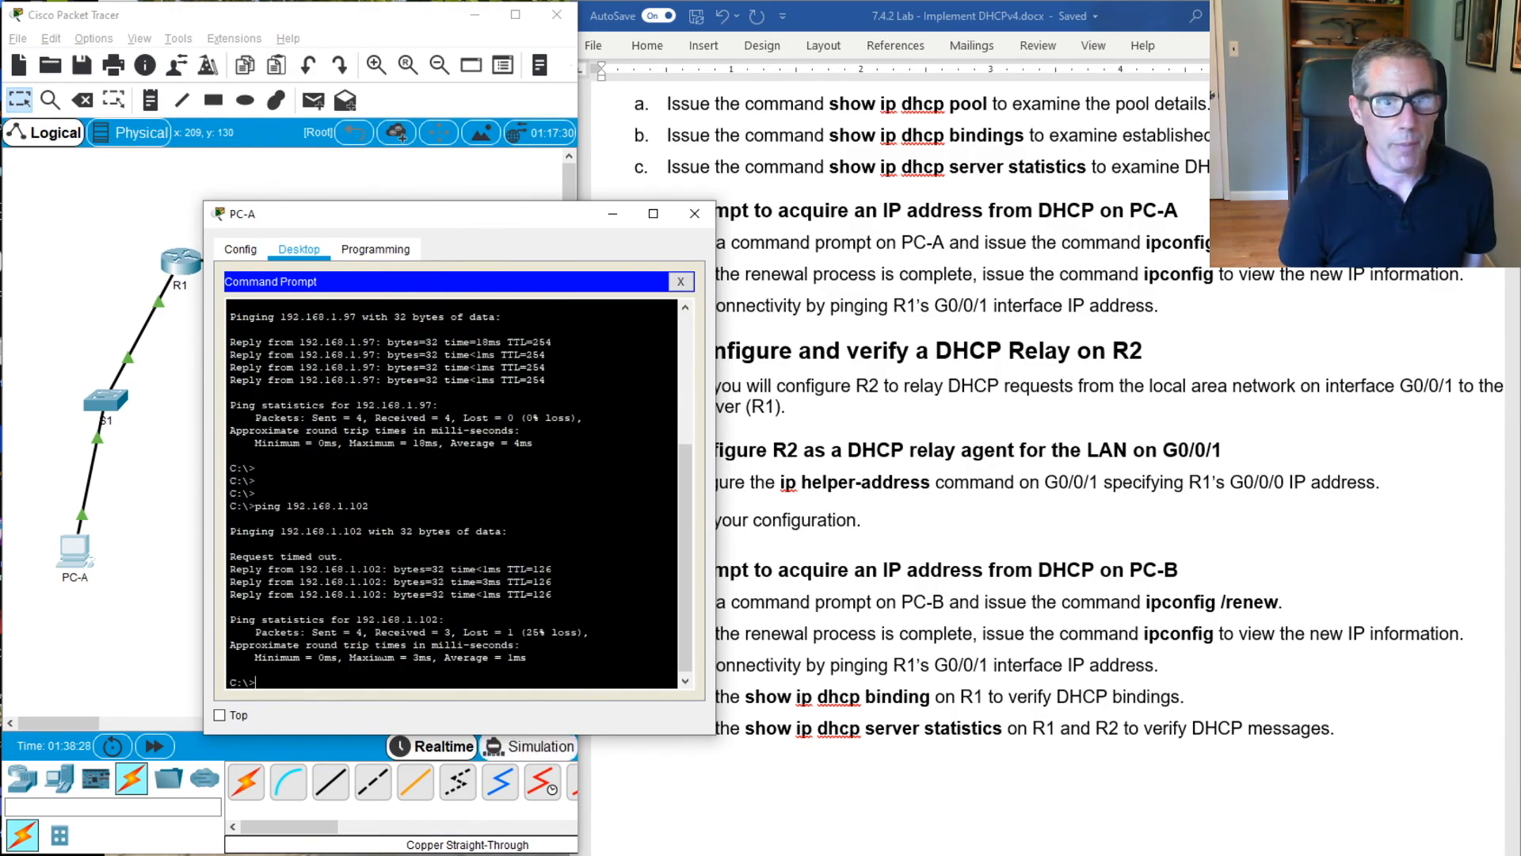
Repeat the ping to 192.168.1.102 from PC-A and close the PC-A window
drag(356, 230, 375, 251)
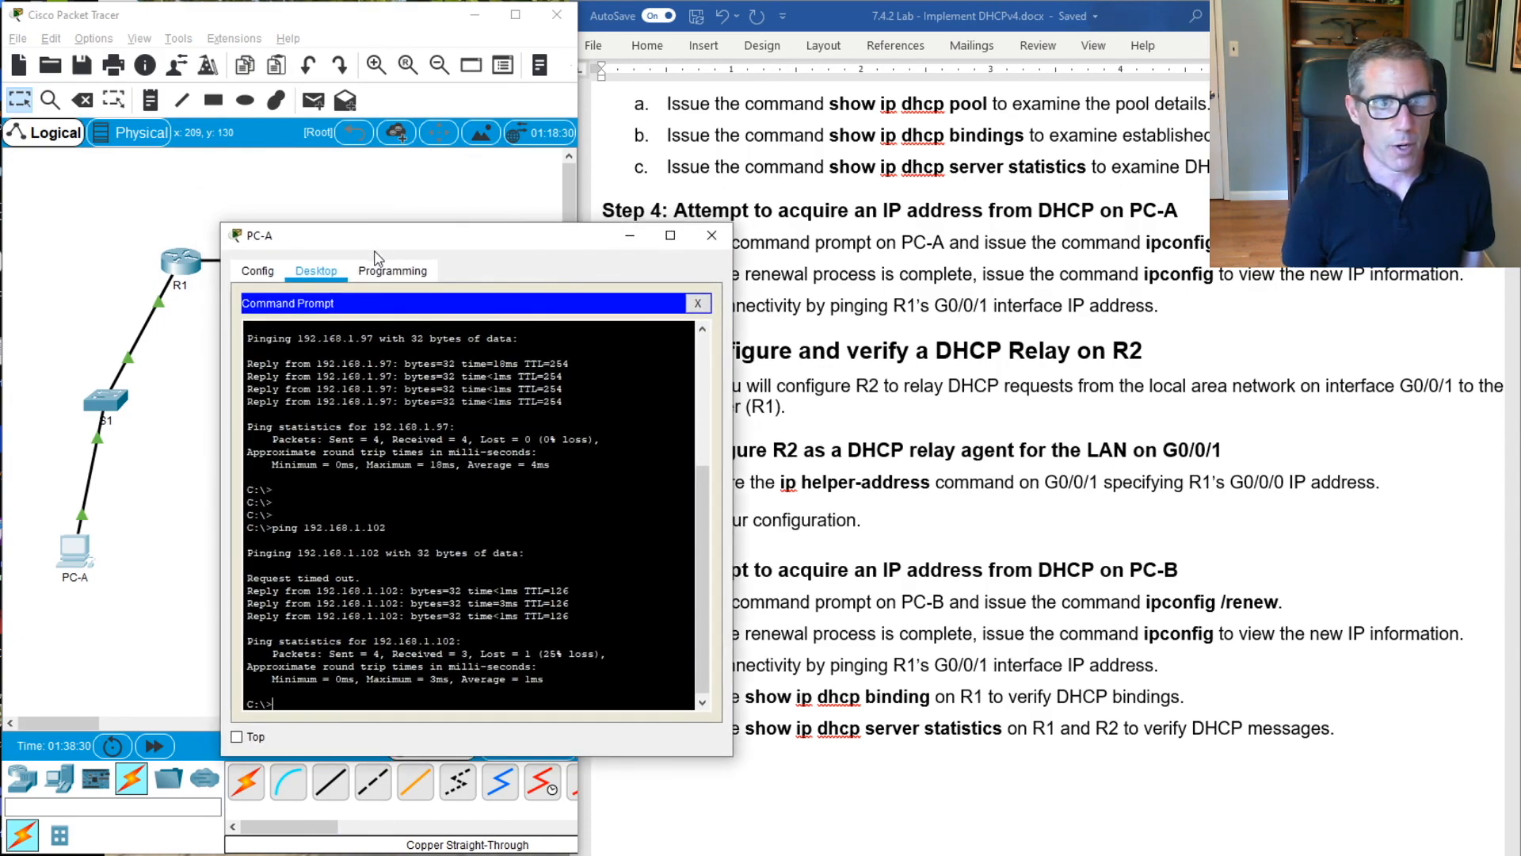
key(Up)
key(Return)
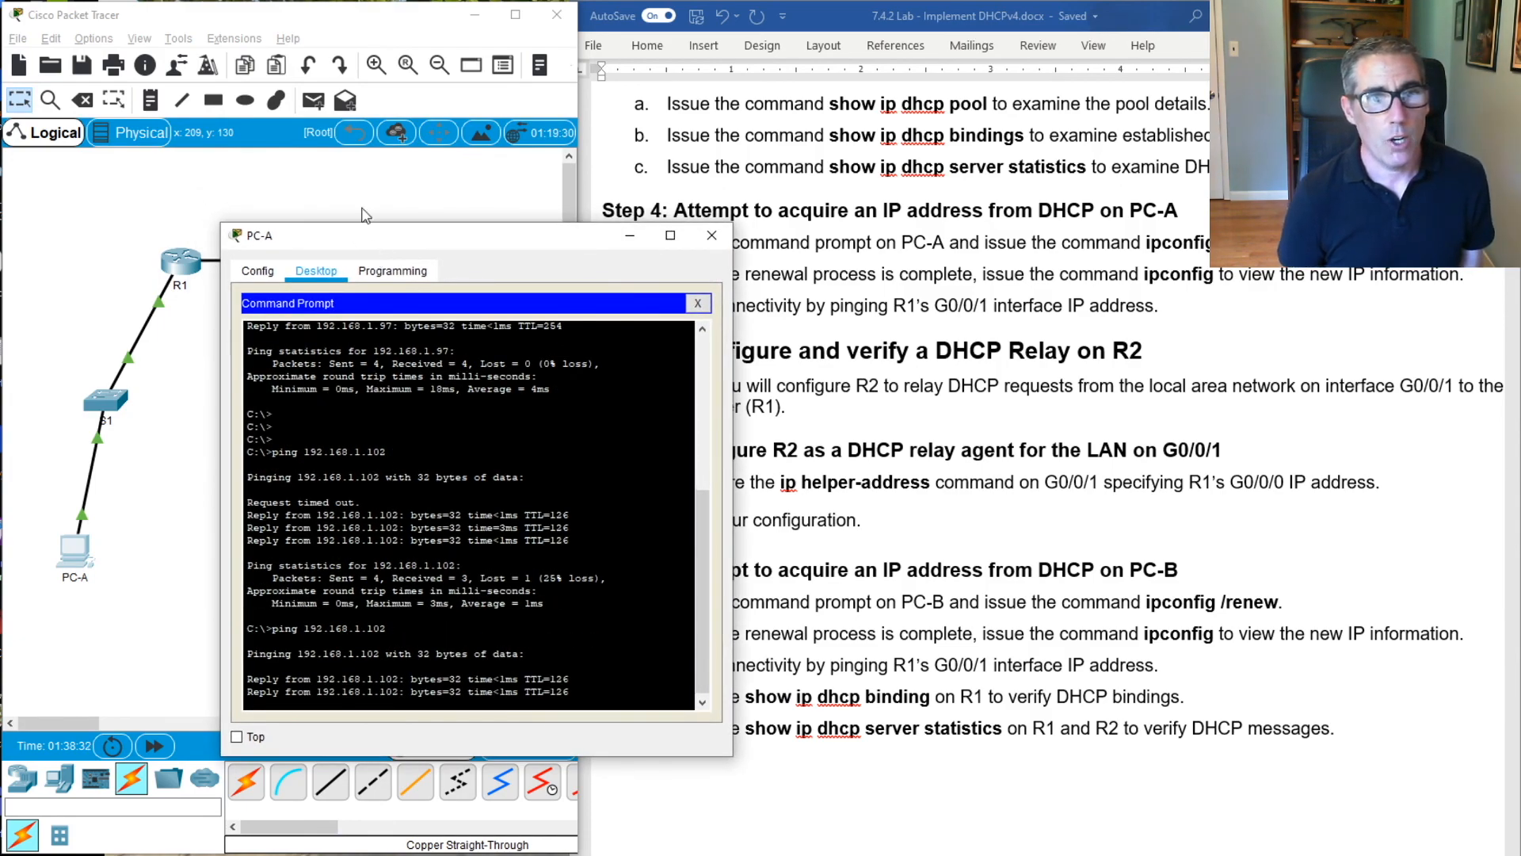
drag(517, 248, 772, 257)
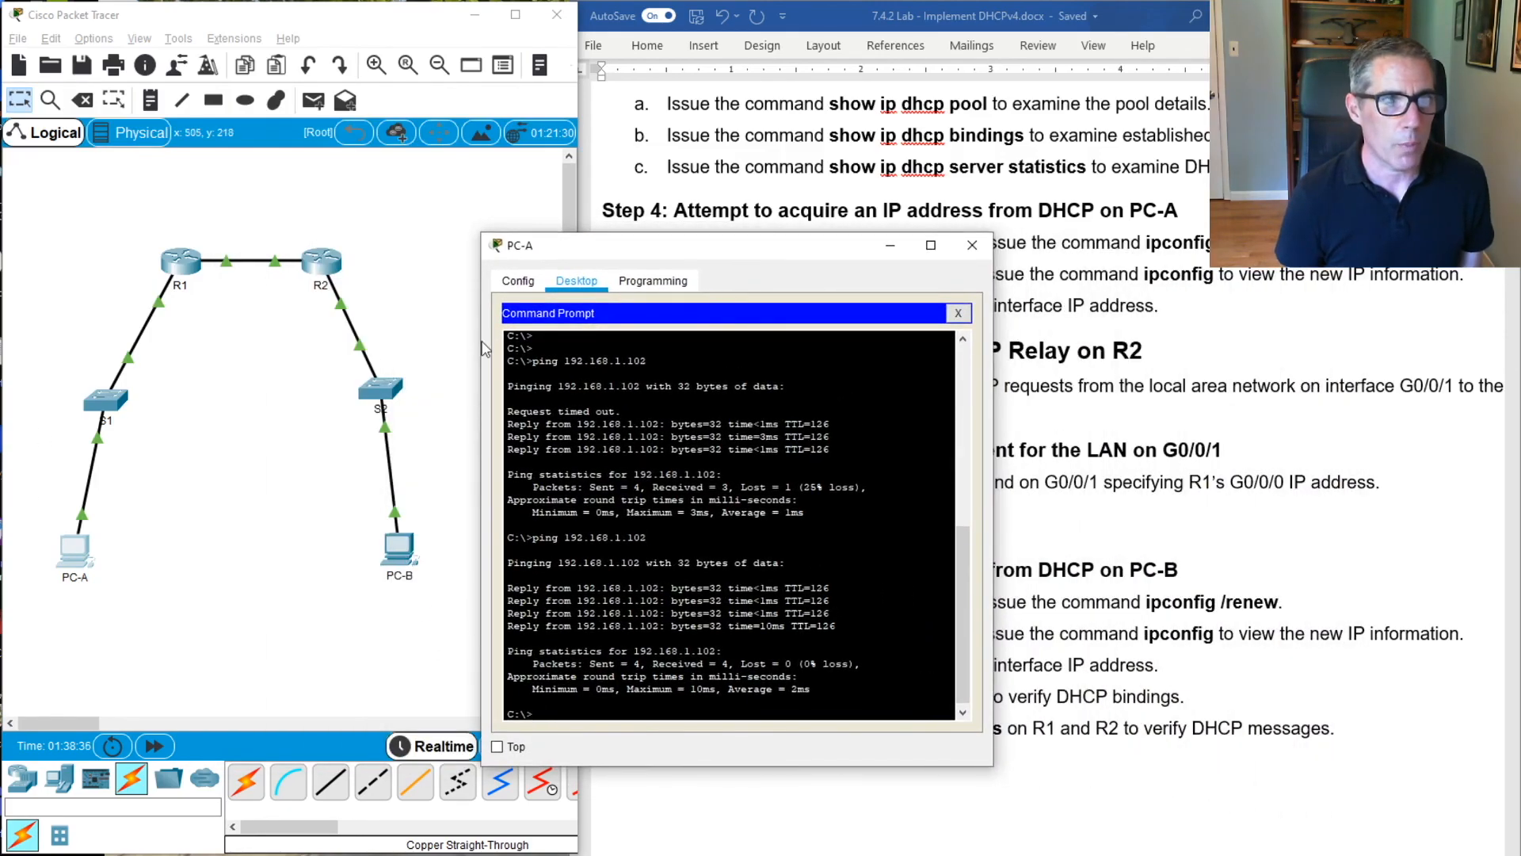
click(972, 247)
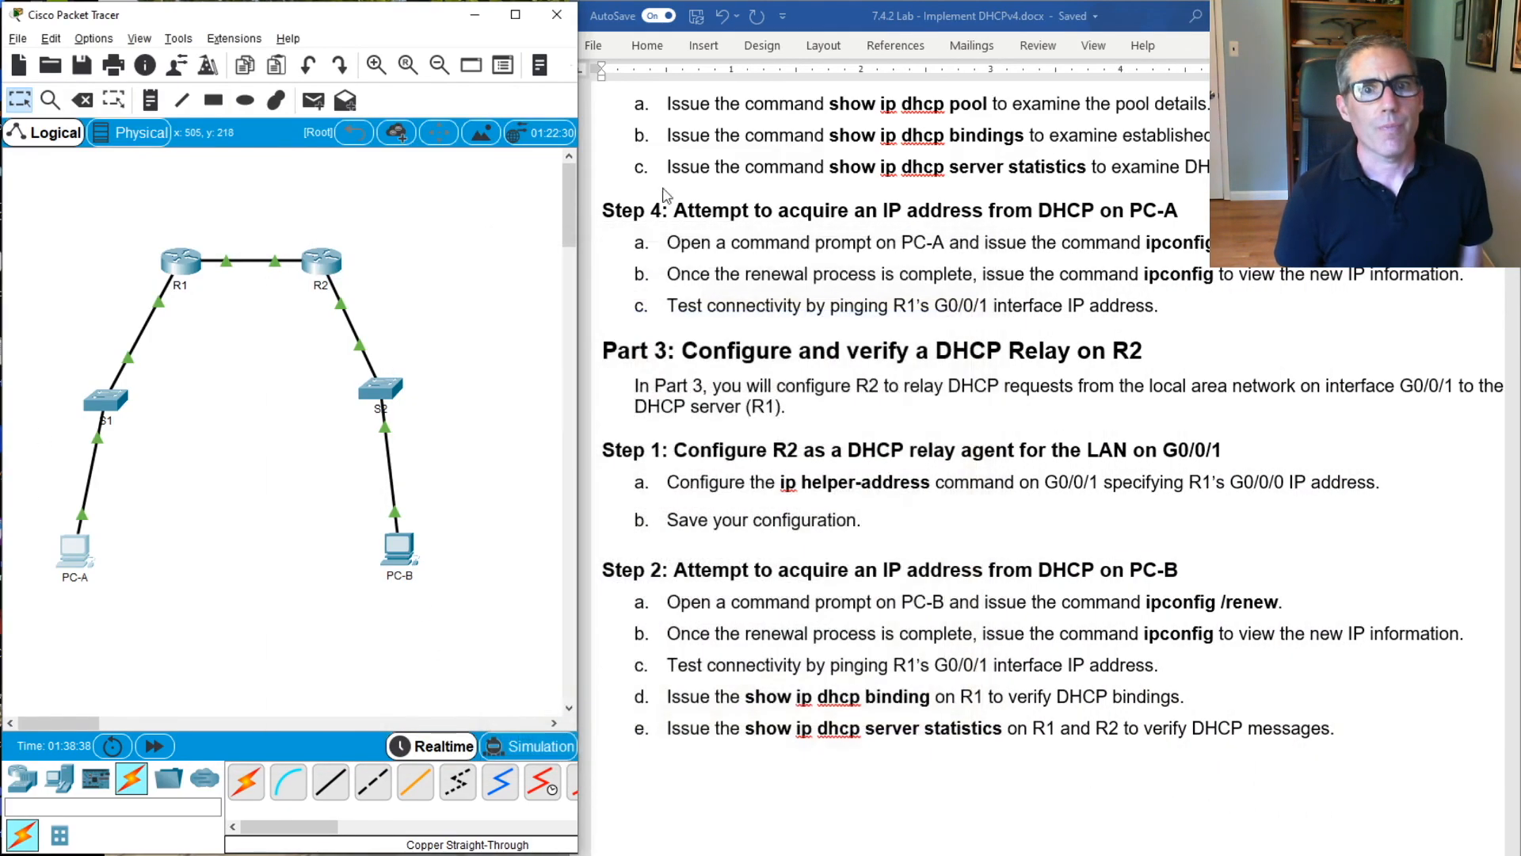
scroll(472, 321, down, 2)
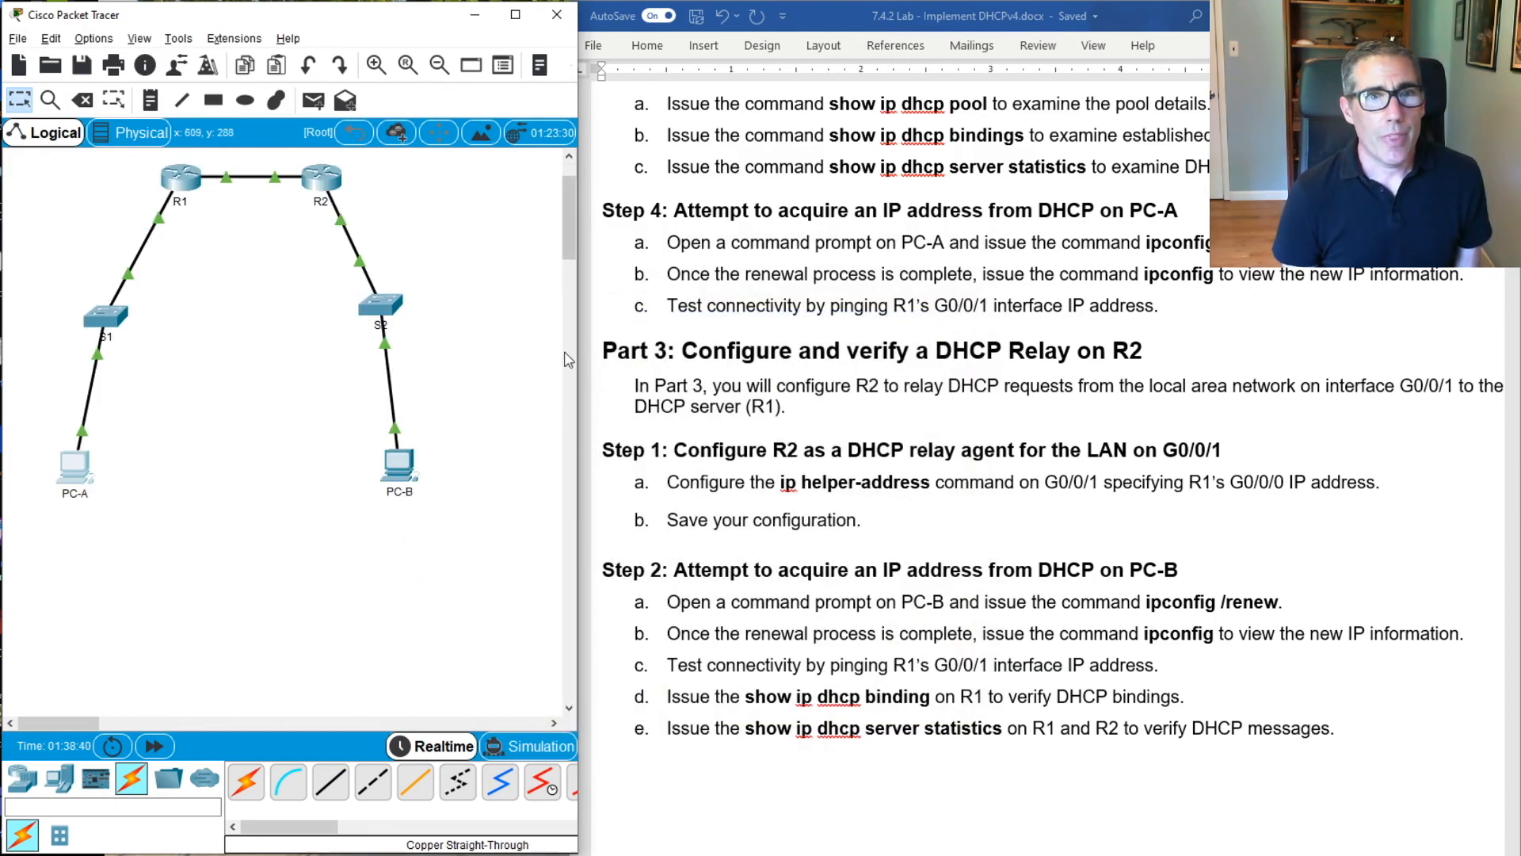
scroll(871, 396, up, 3)
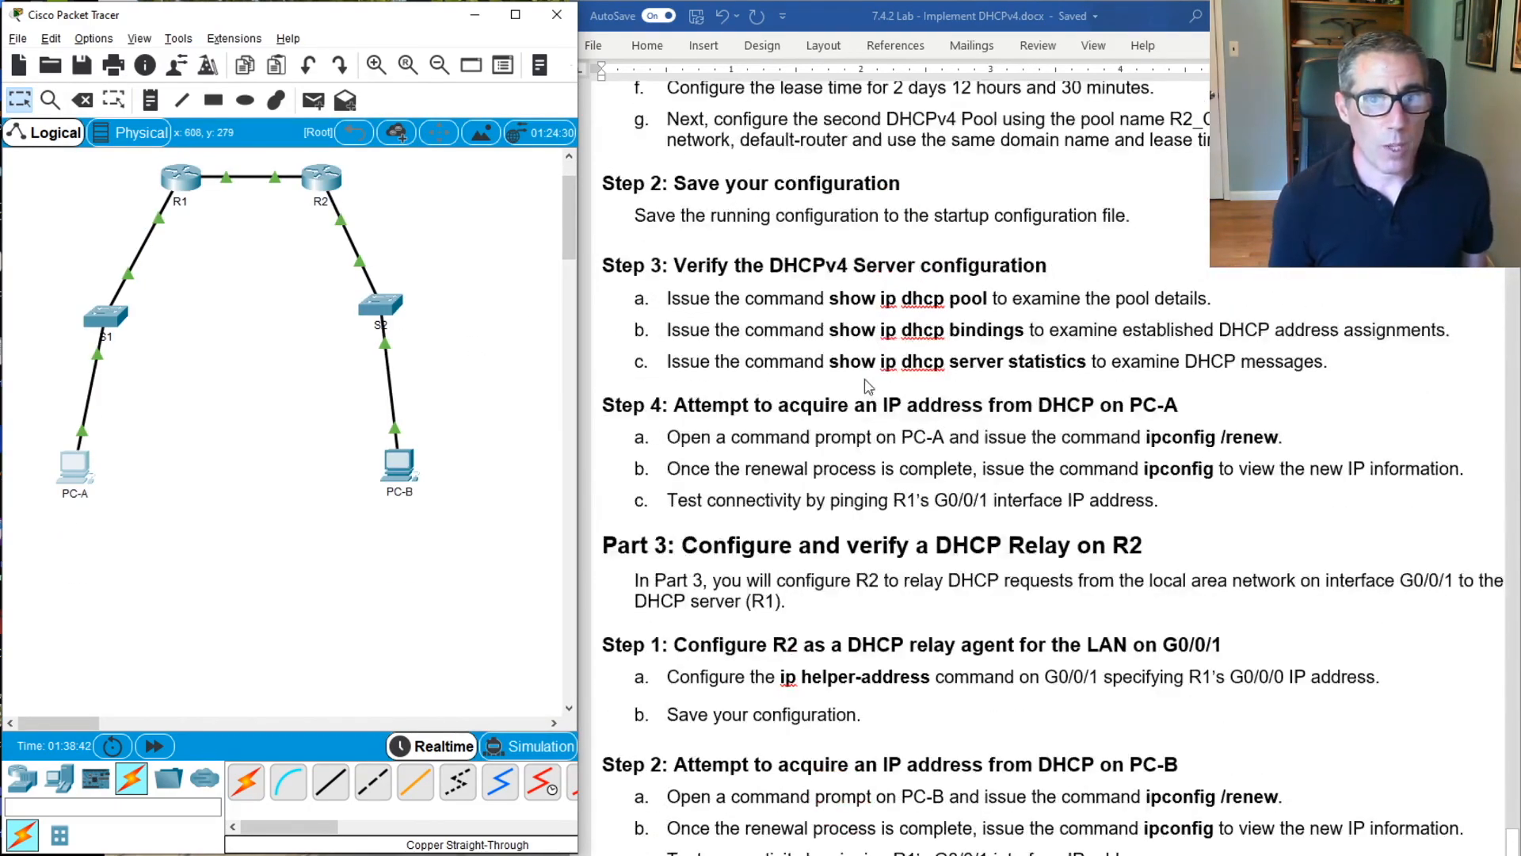
scroll(879, 393, up, 4)
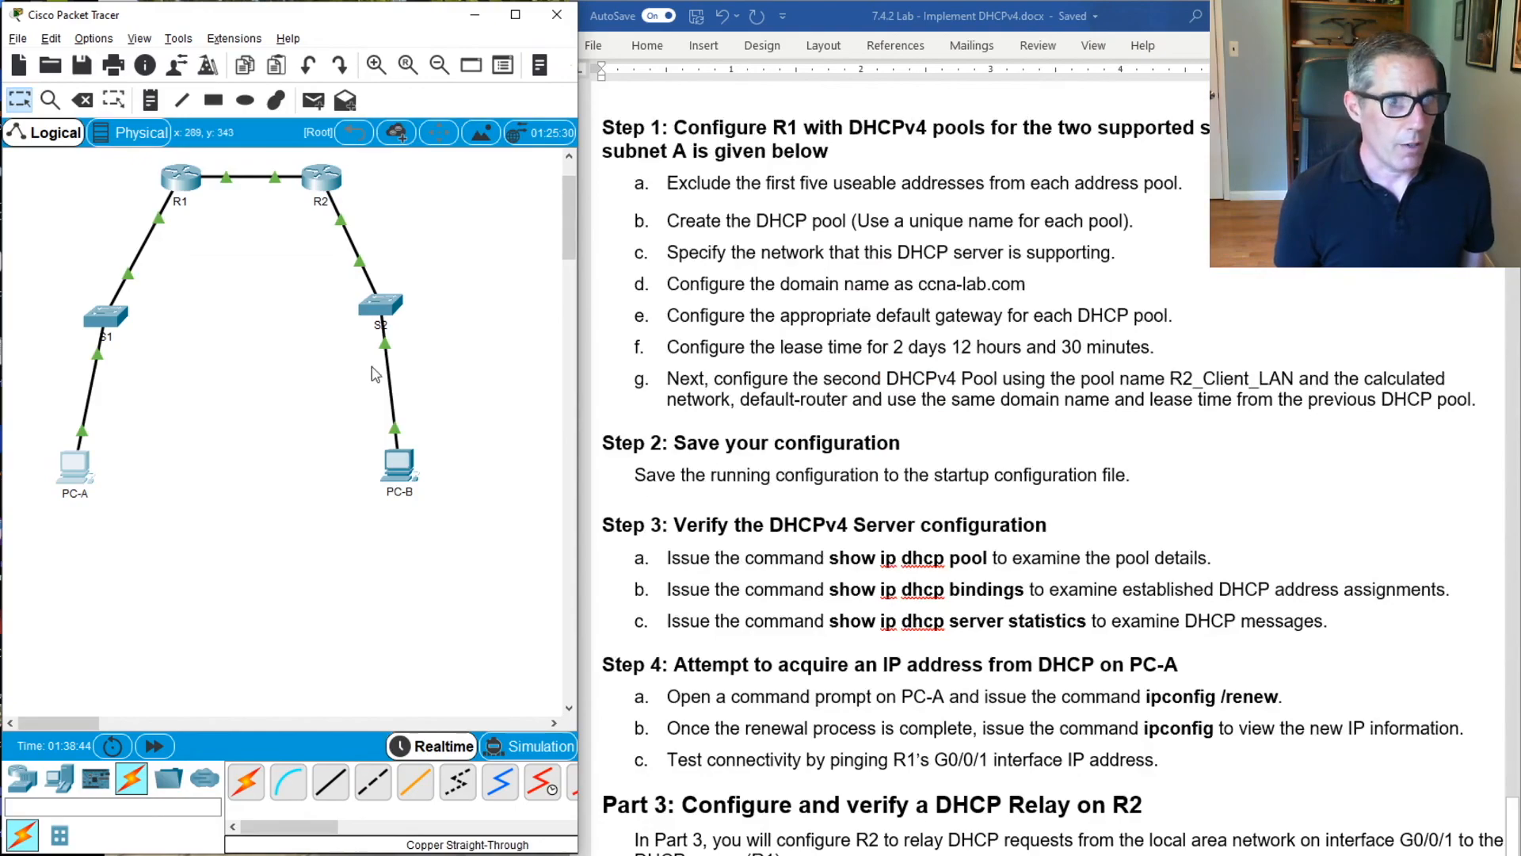
scroll(767, 402, up, 3)
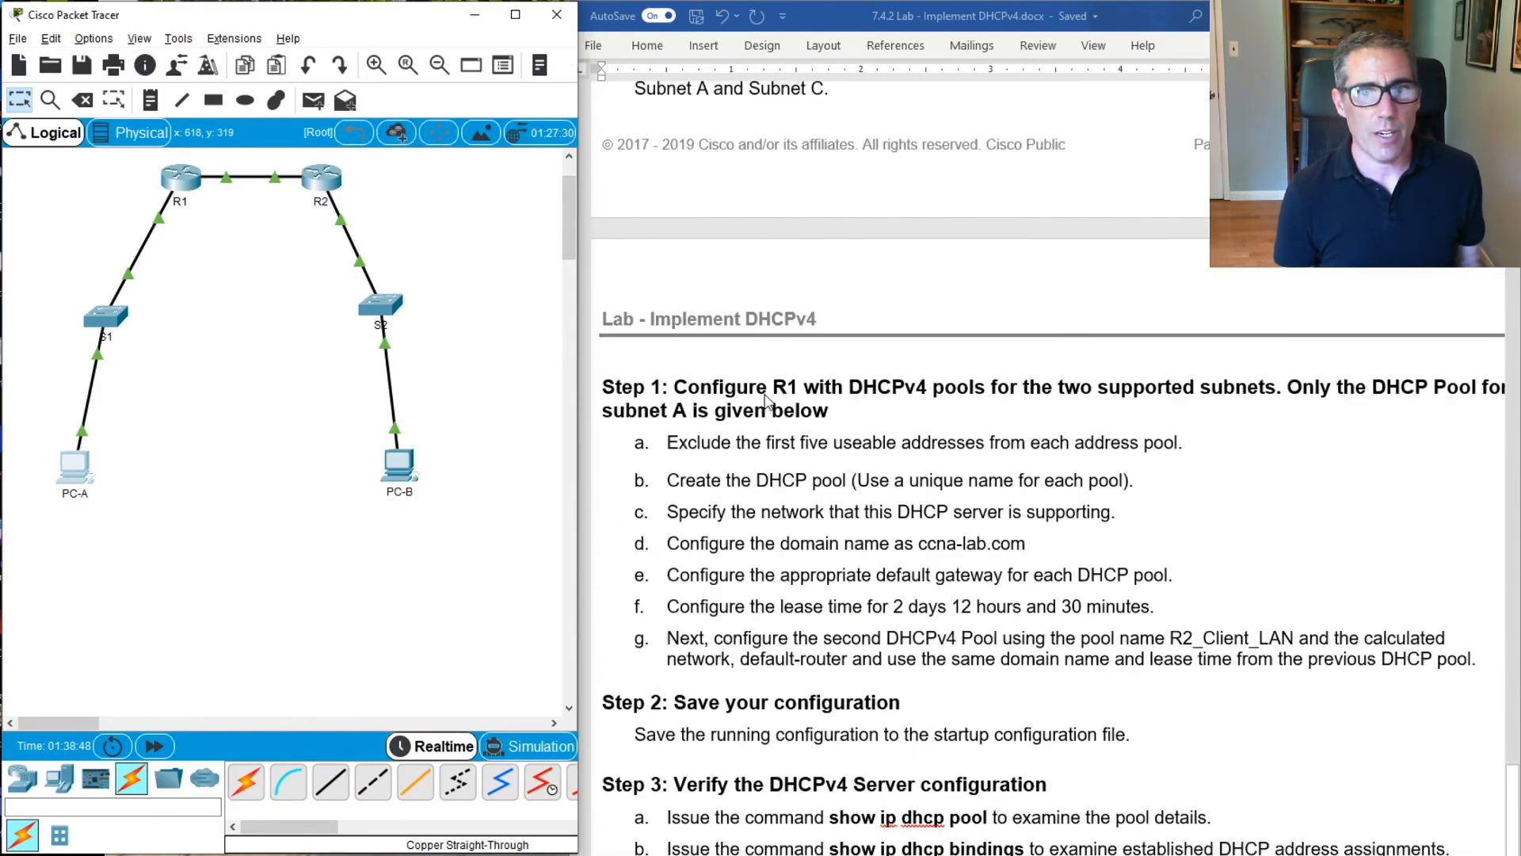
scroll(767, 401, down, 8)
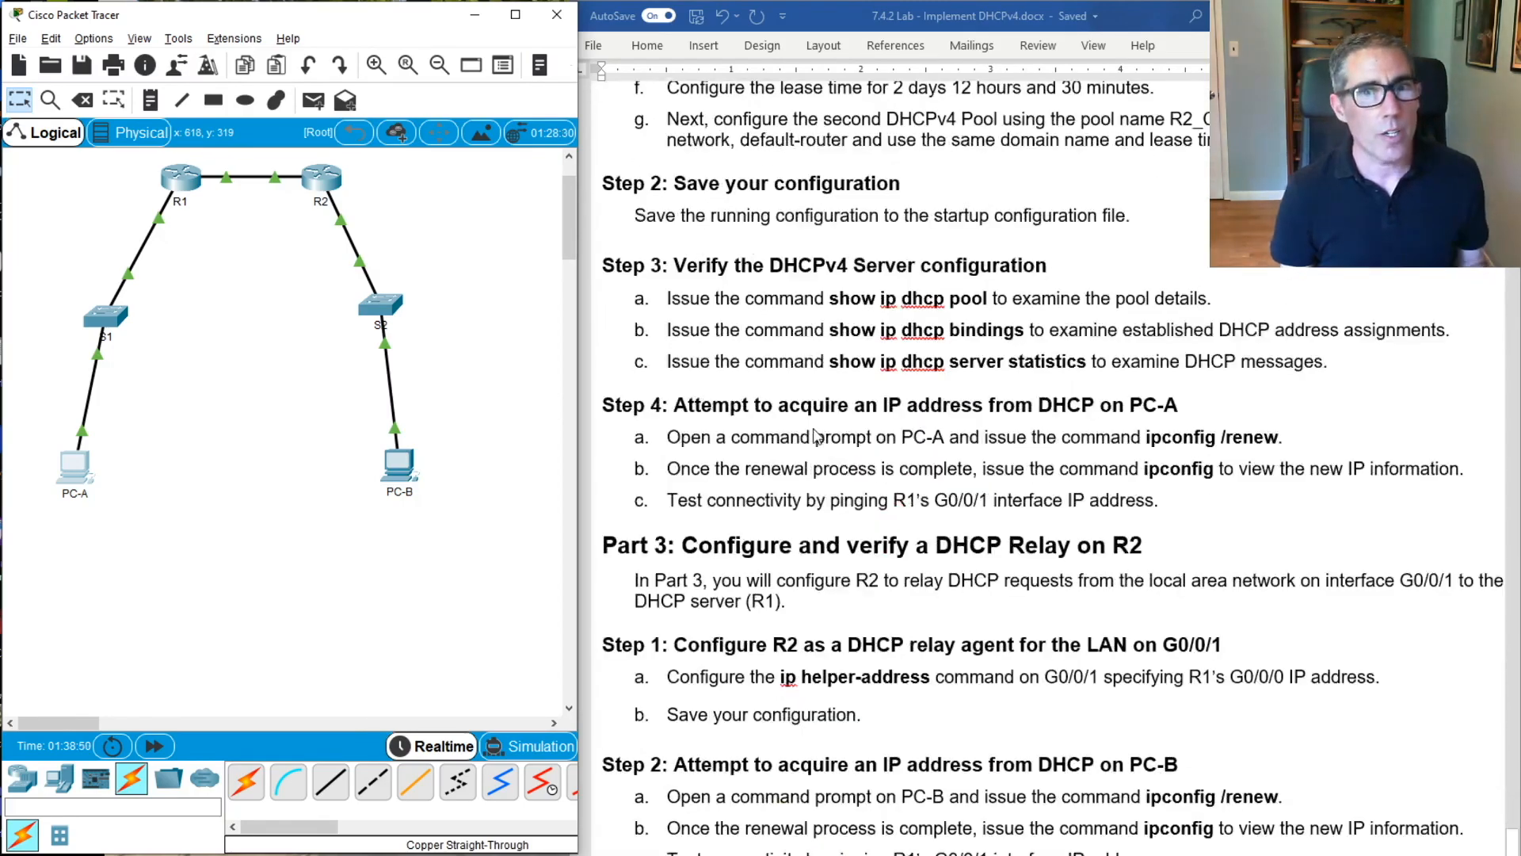